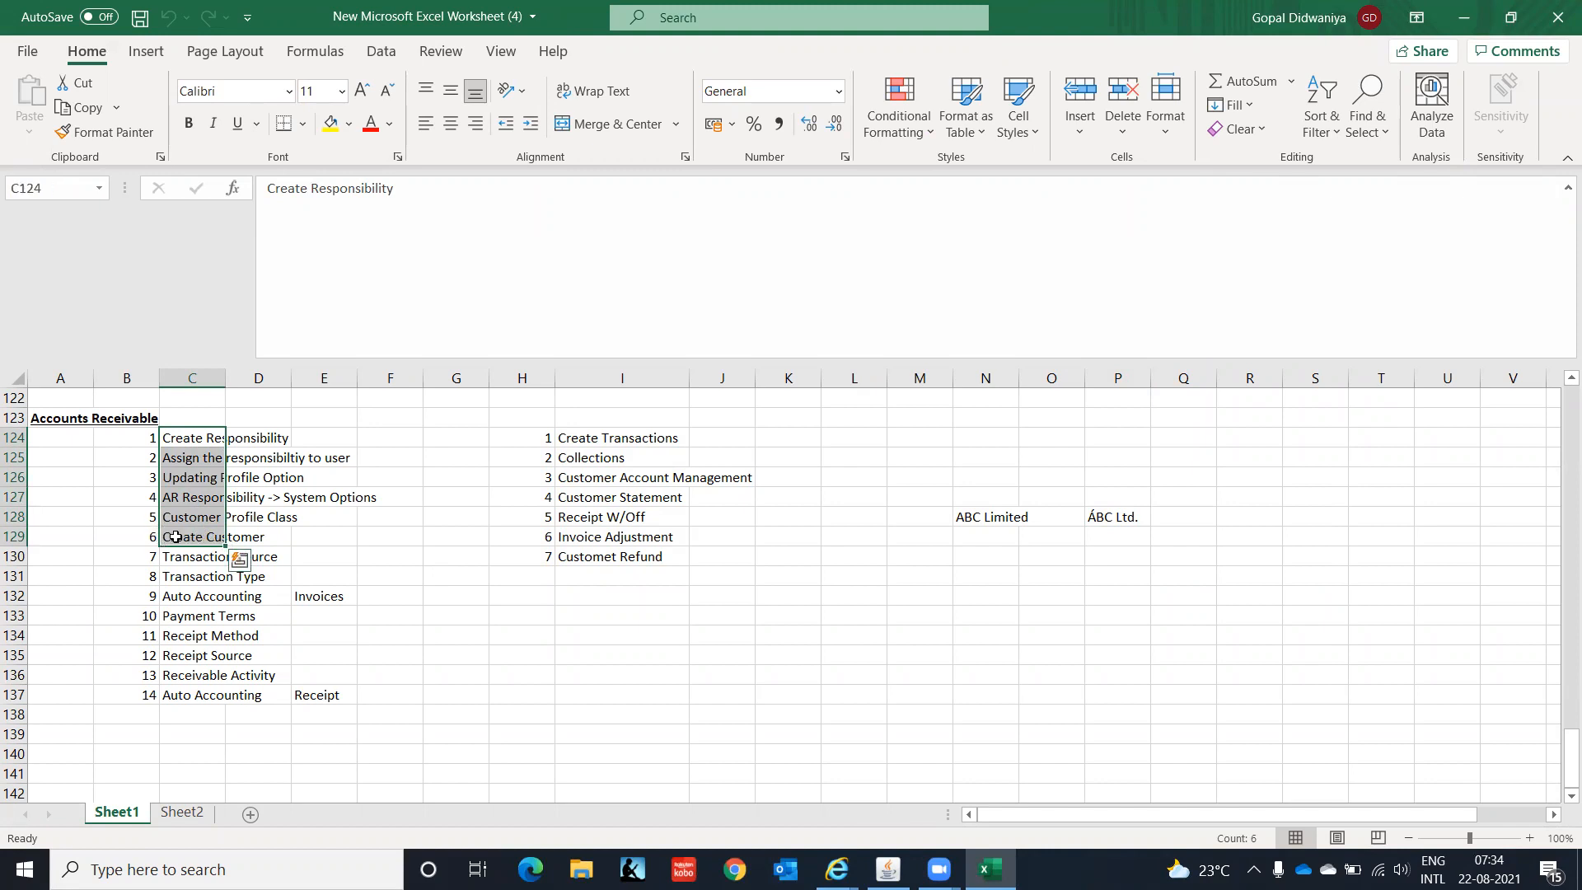
# - Review the Excel checklist from Create Customer through Transaction Source to the last Auto Accounting step, then return to Oracle
pyautogui.click(189, 539)
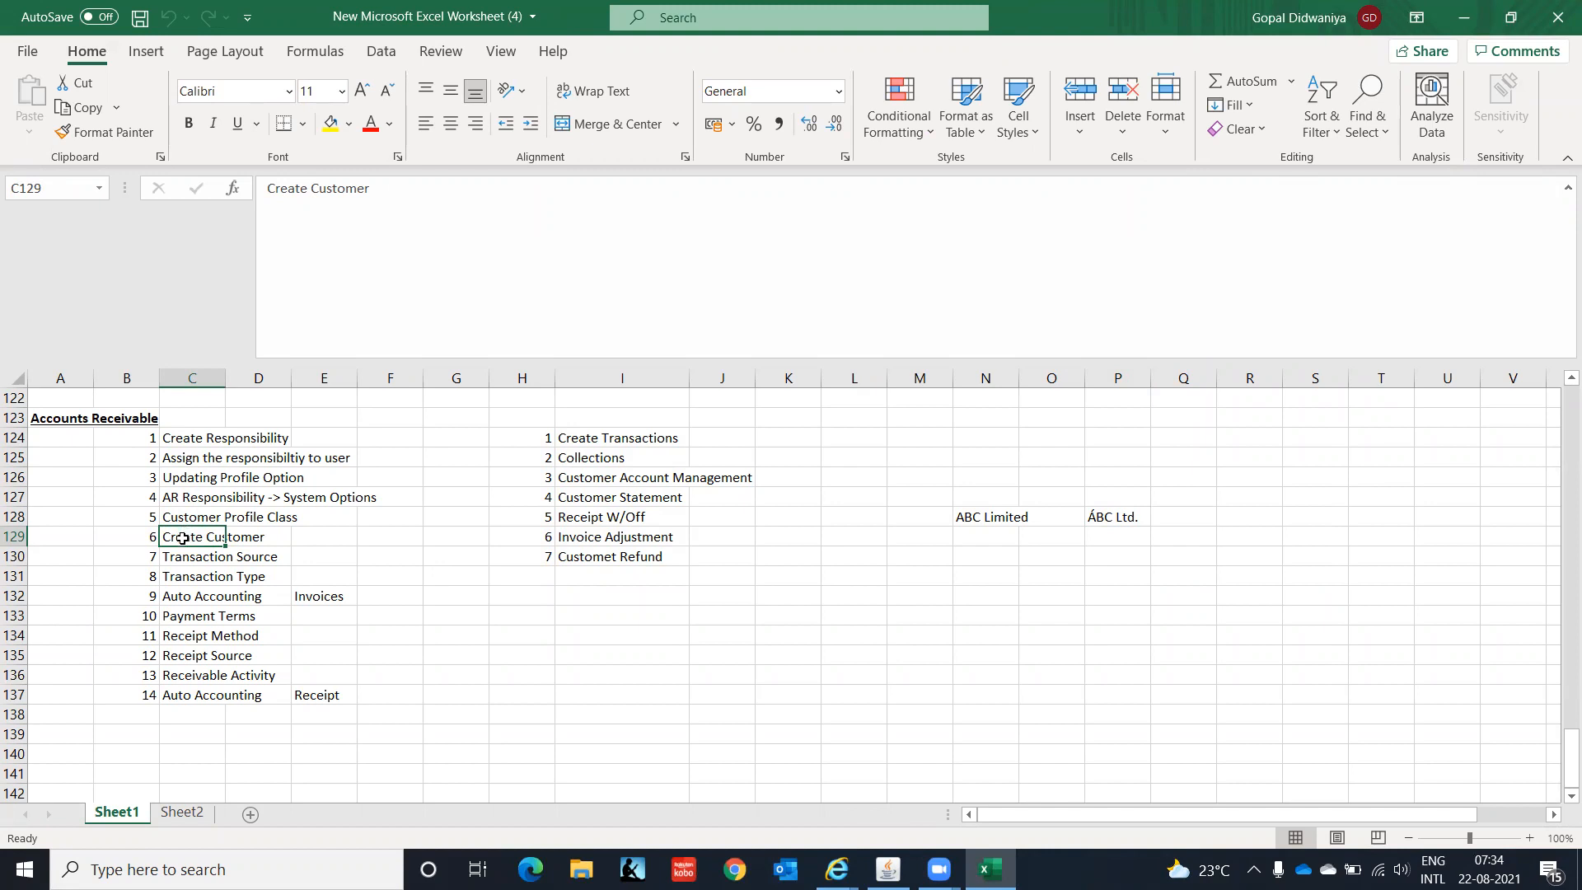
pyautogui.moveTo(183, 557); pyautogui.dragTo(188, 632)
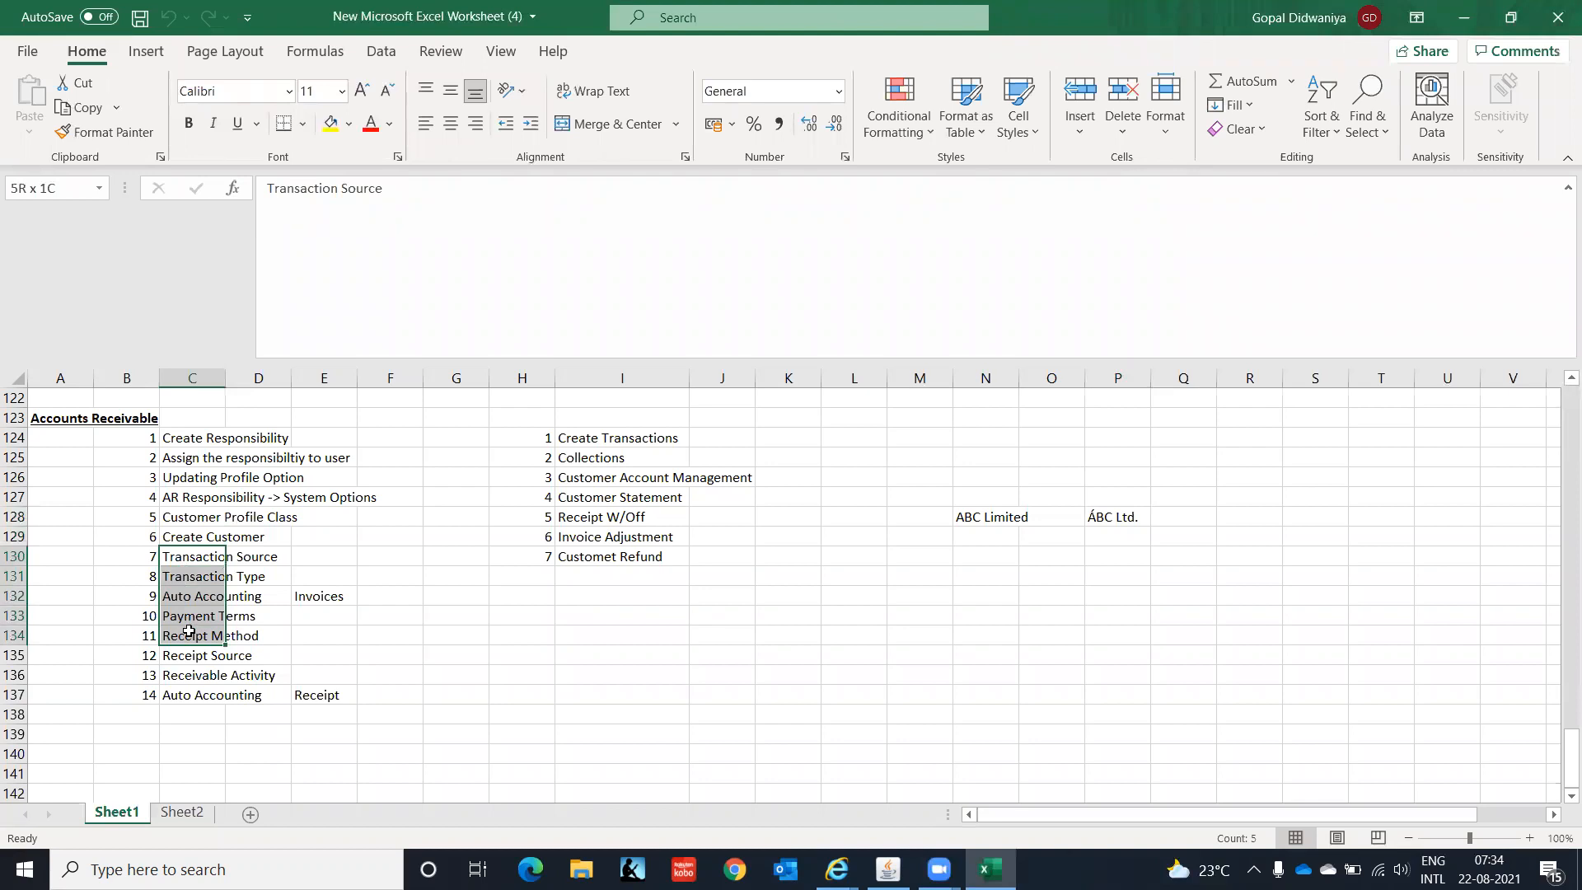
pyautogui.moveTo(189, 631); pyautogui.dragTo(189, 632)
pyautogui.moveTo(176, 558); pyautogui.dragTo(183, 691)
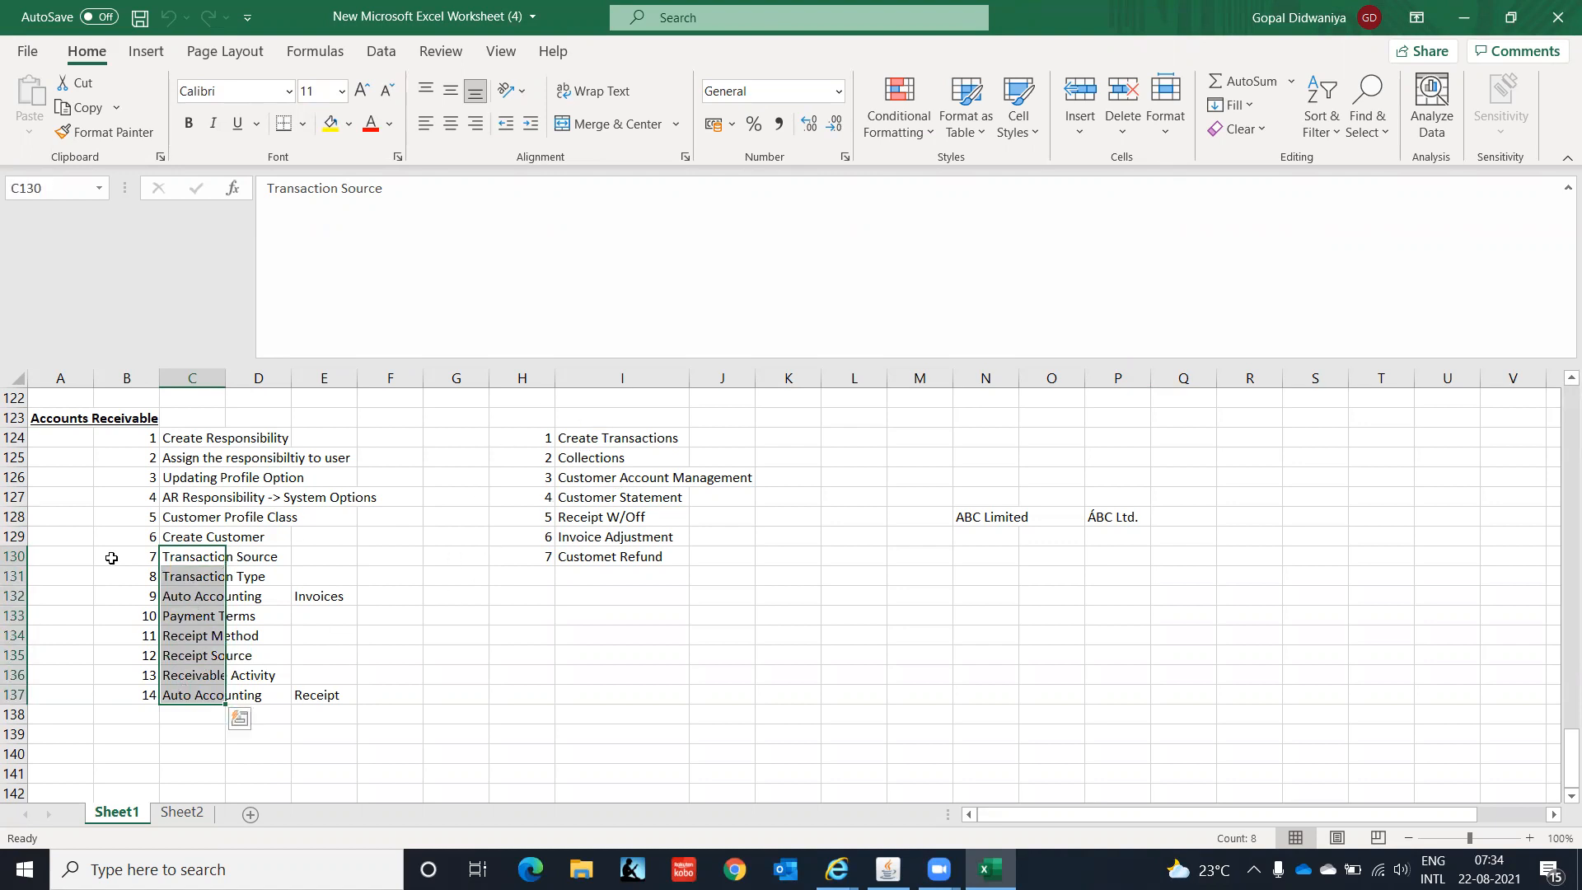
pyautogui.click(193, 560)
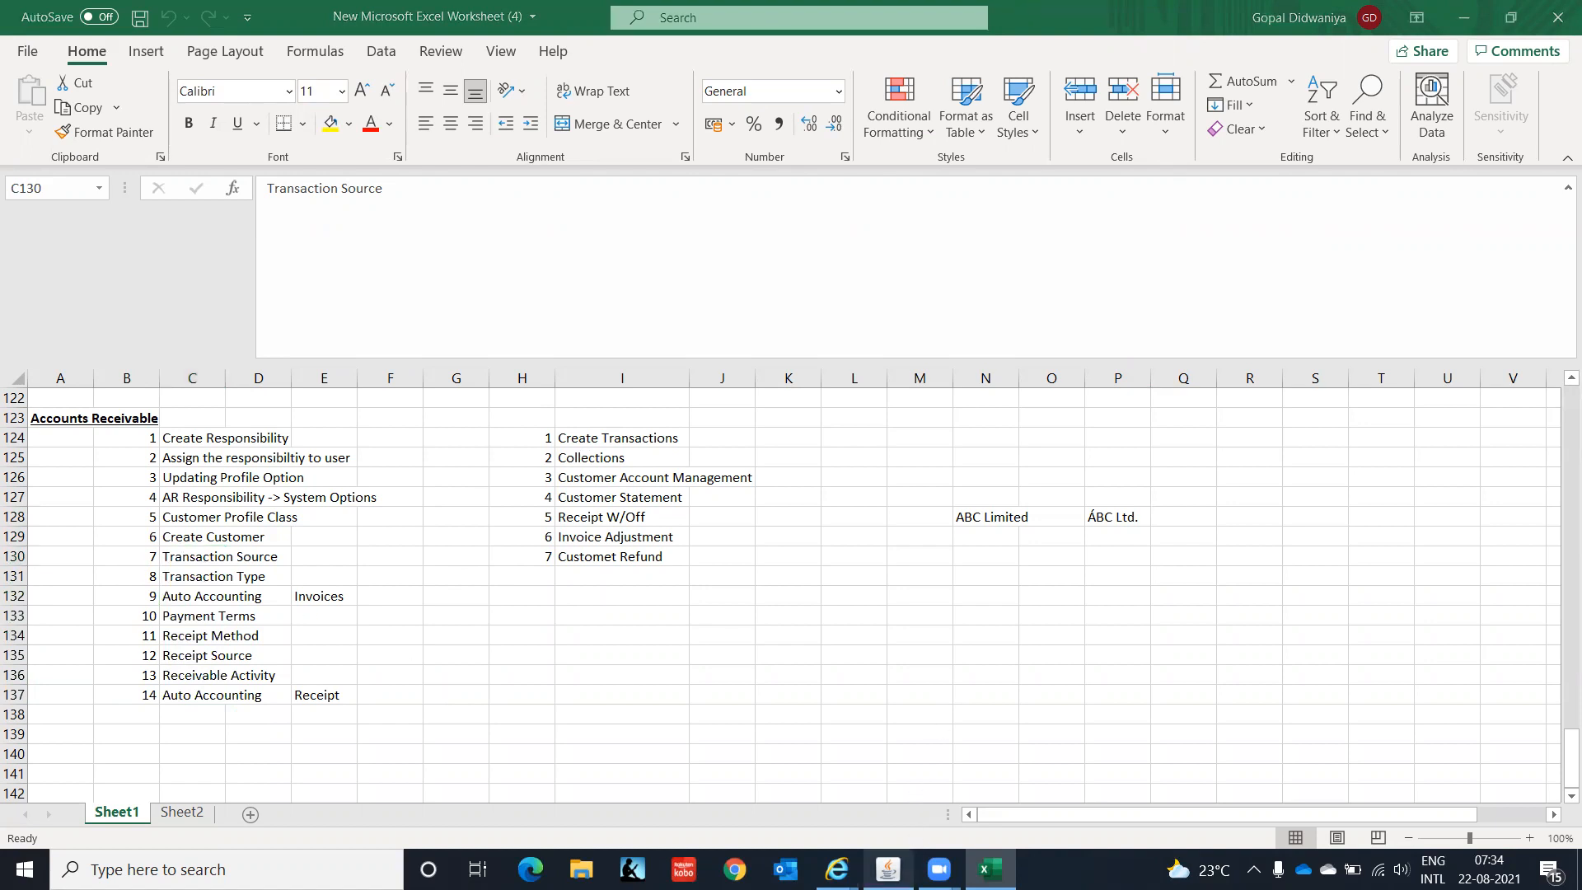
pyautogui.click(888, 869)
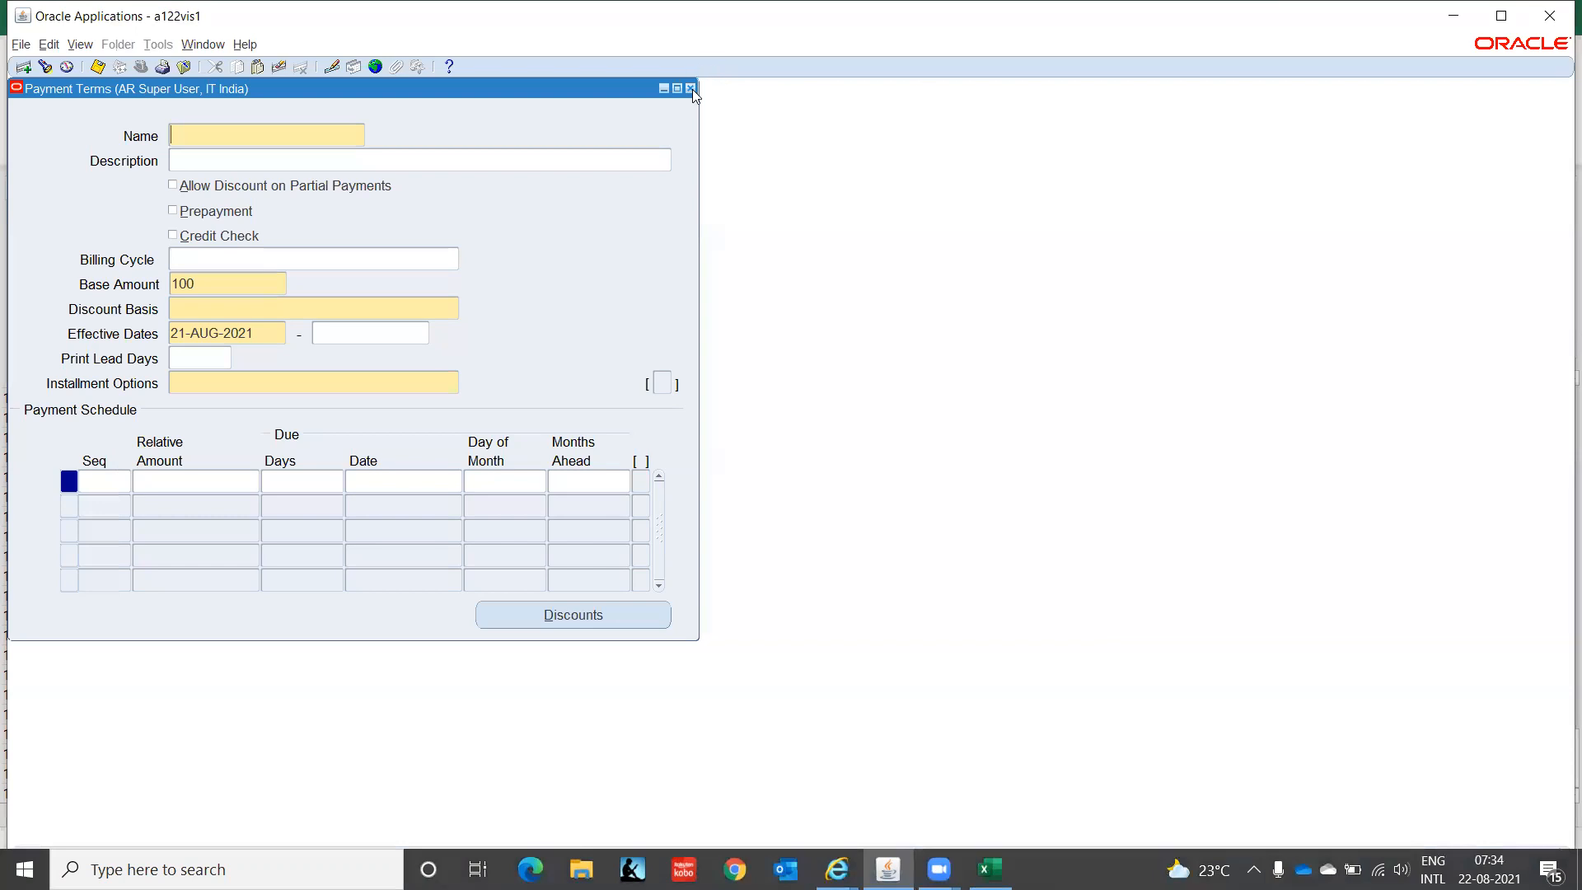
# - Close the Payment Terms form, select the Setup group, and return to the Excel checklist
pyautogui.click(691, 88)
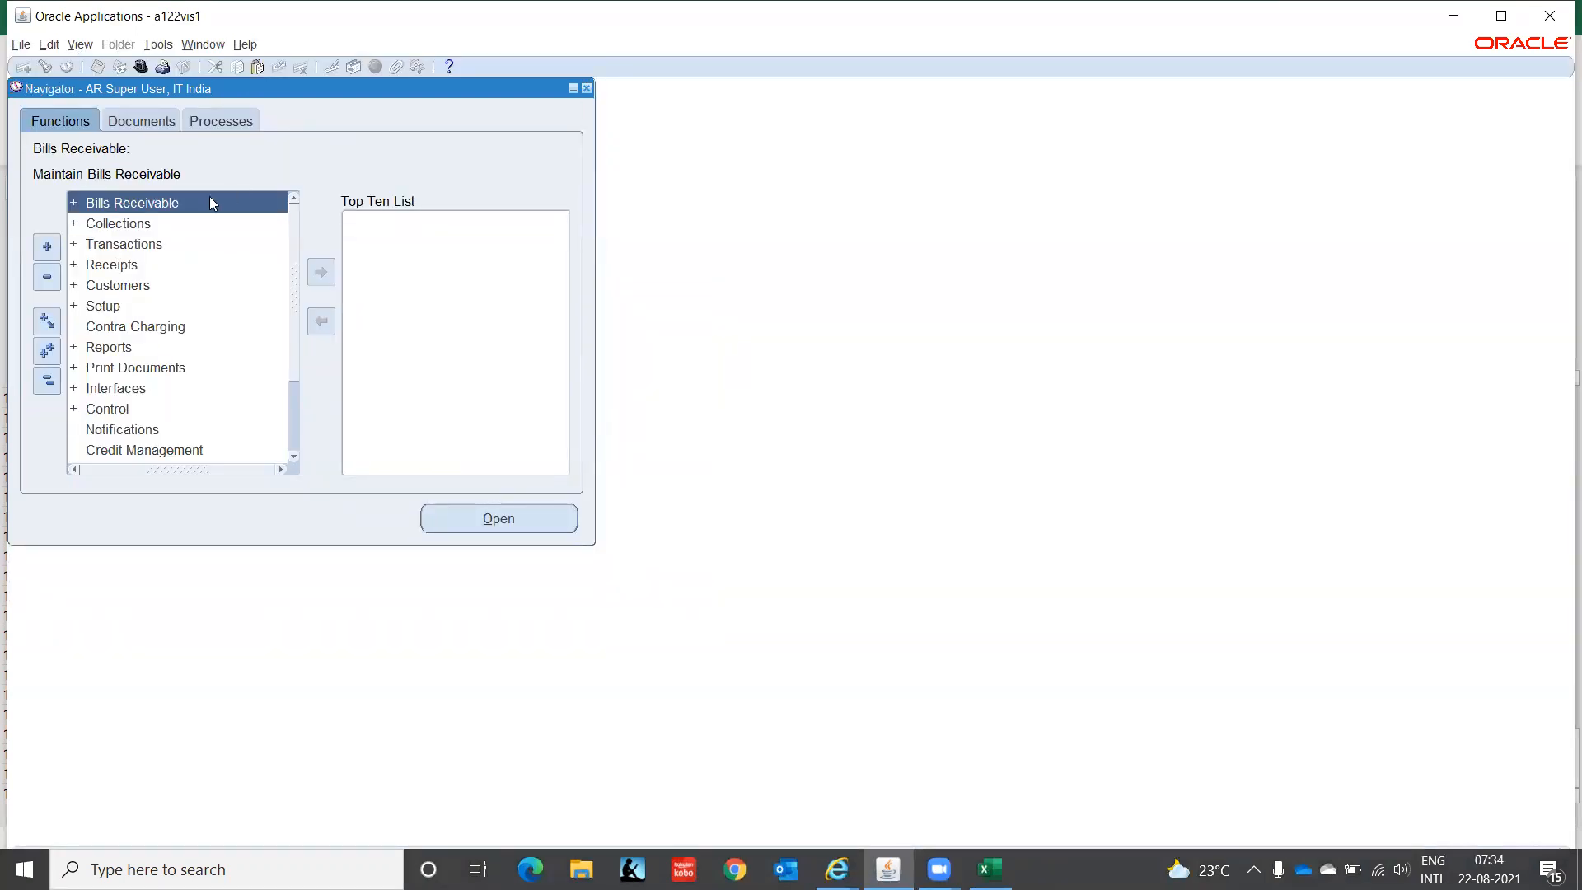
pyautogui.click(105, 309)
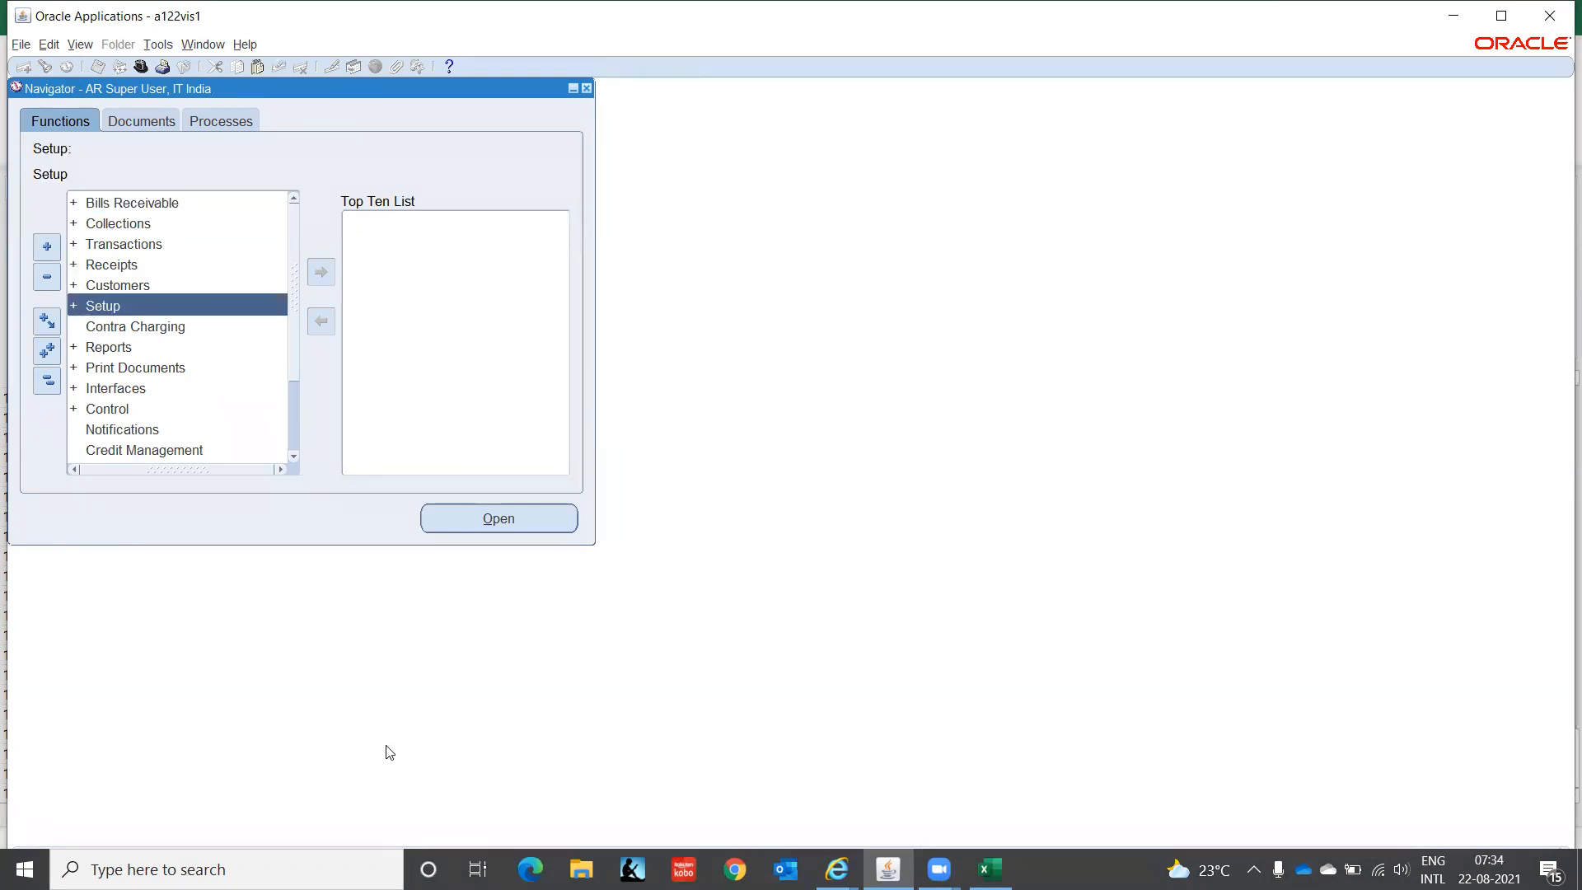
pyautogui.click(986, 860)
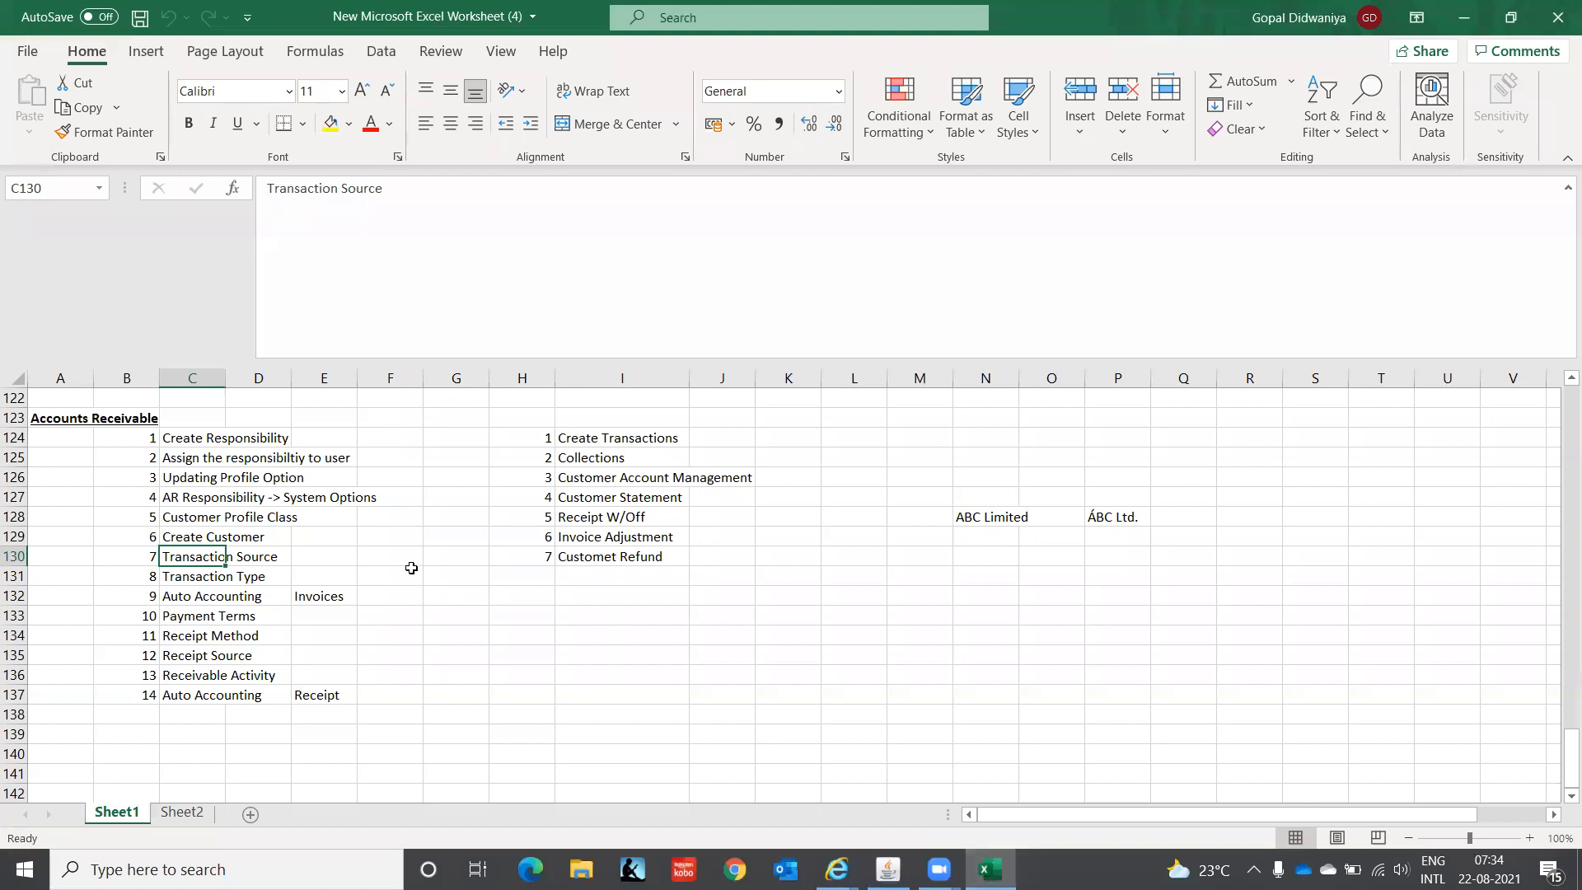
# - Walk the checklist from System Options through Customer Profile Class and Create Customer to Transaction Source, then return to Oracle
pyautogui.click(189, 495)
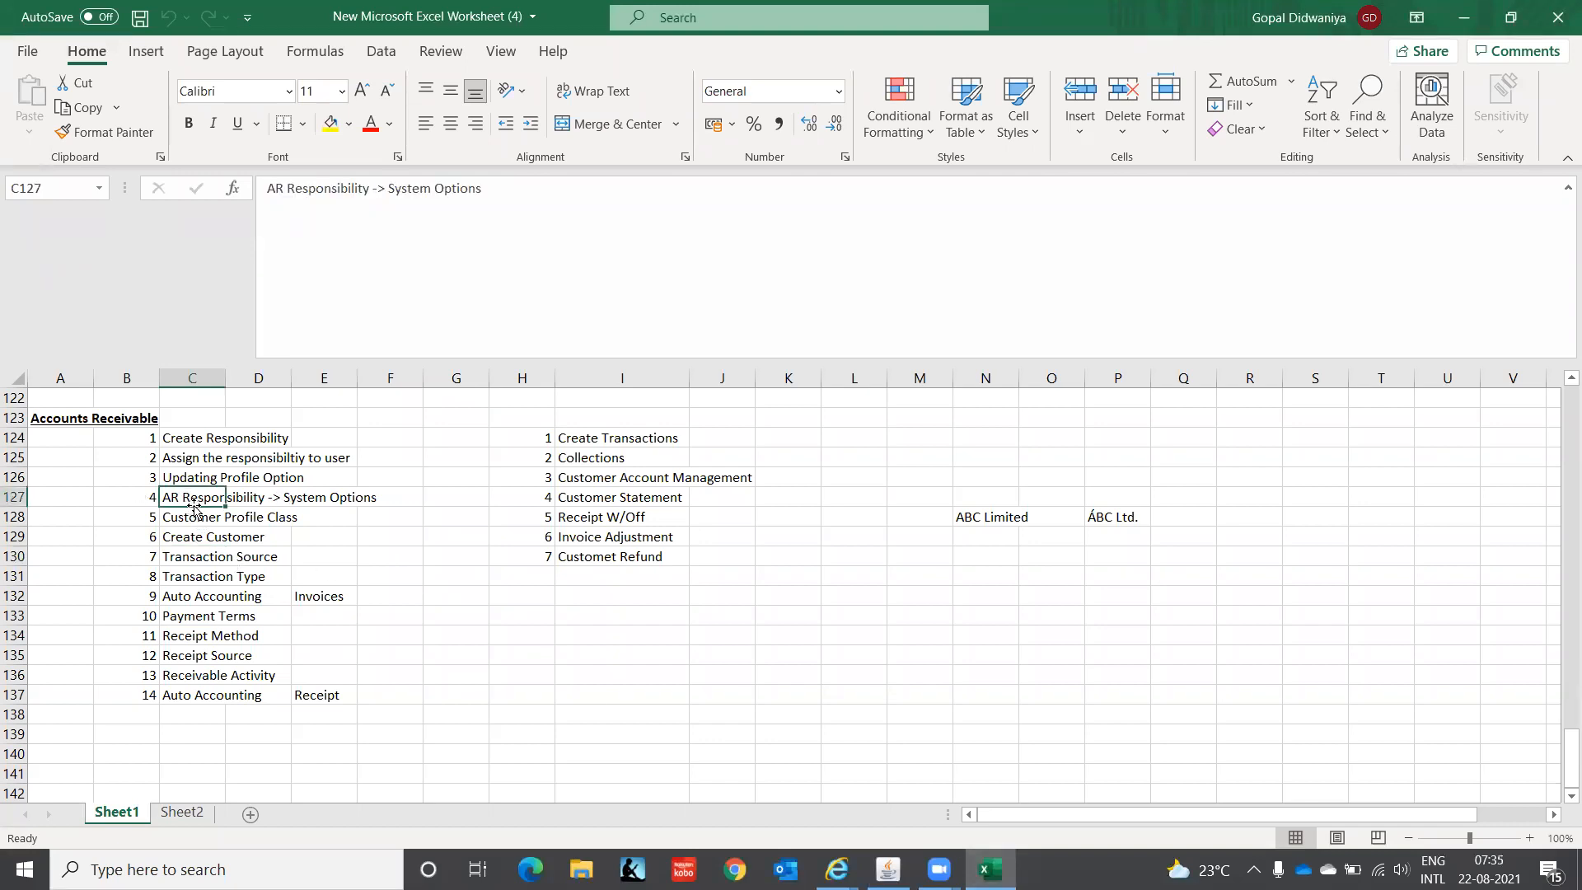
pyautogui.click(182, 518)
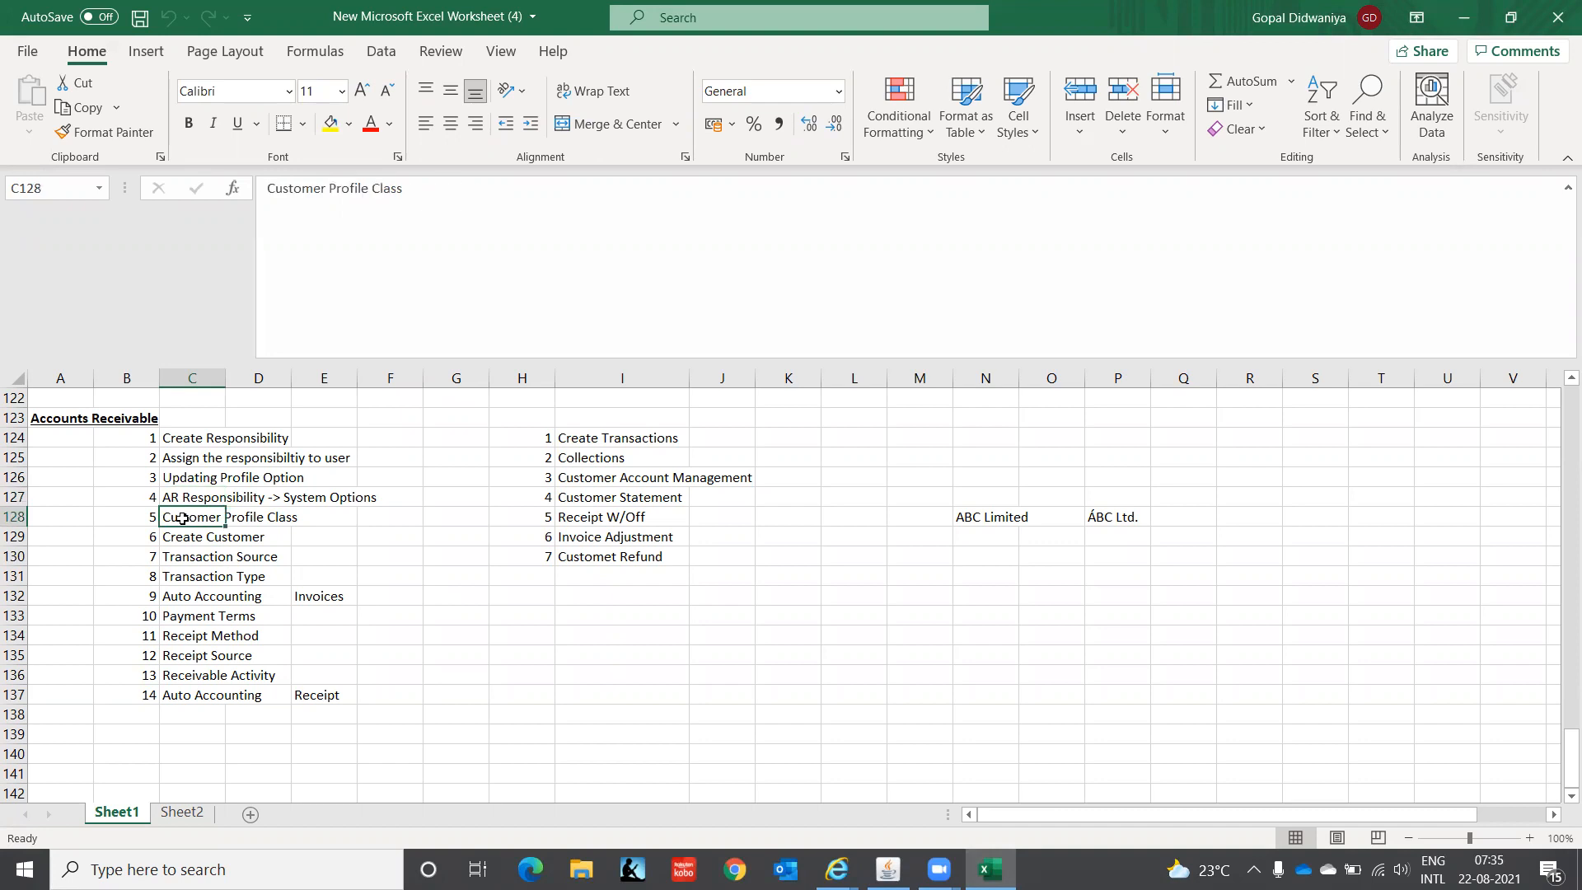
pyautogui.click(183, 536)
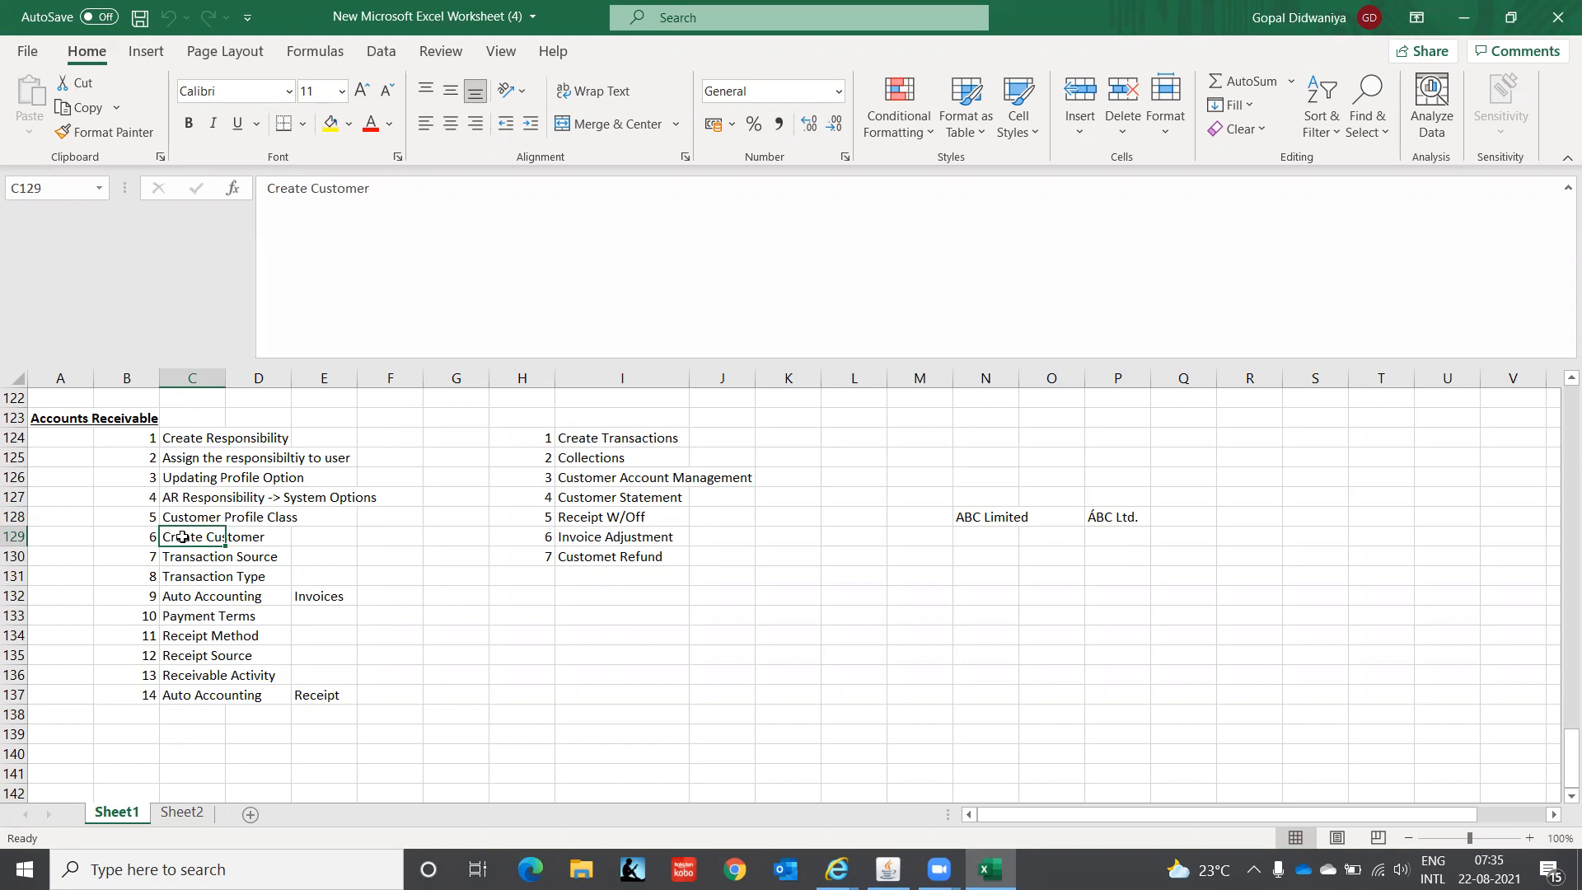
pyautogui.click(187, 558)
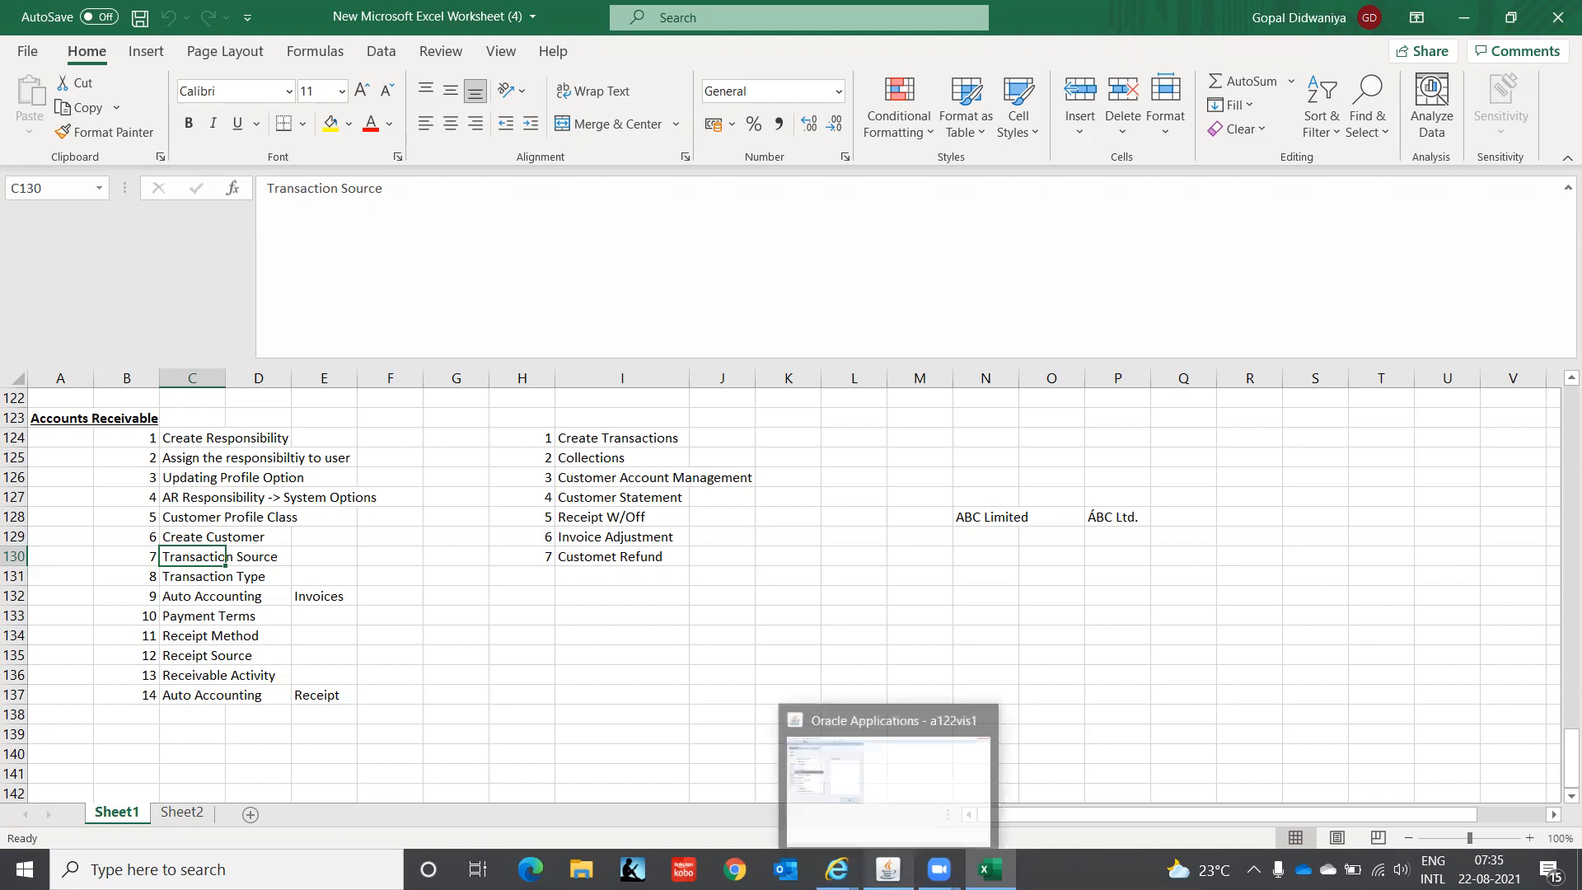
pyautogui.click(888, 869)
# - Open the Setup > Transactions > Sources form from the Navigator
pyautogui.doubleClick(139, 304)
pyautogui.press('Return')
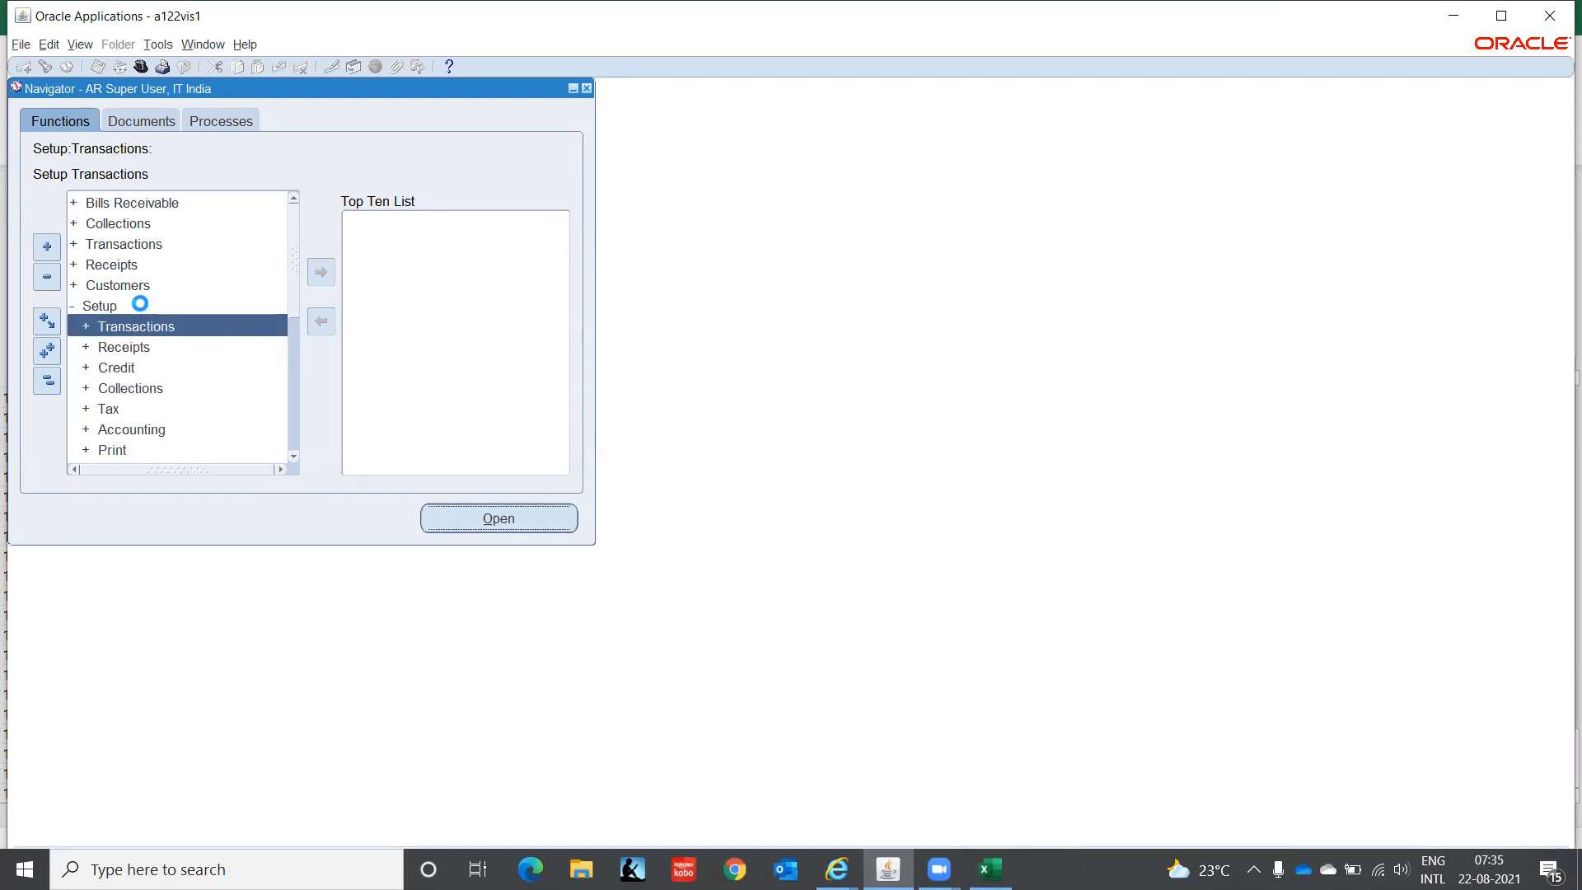
pyautogui.press('Down')
pyautogui.press('Down')
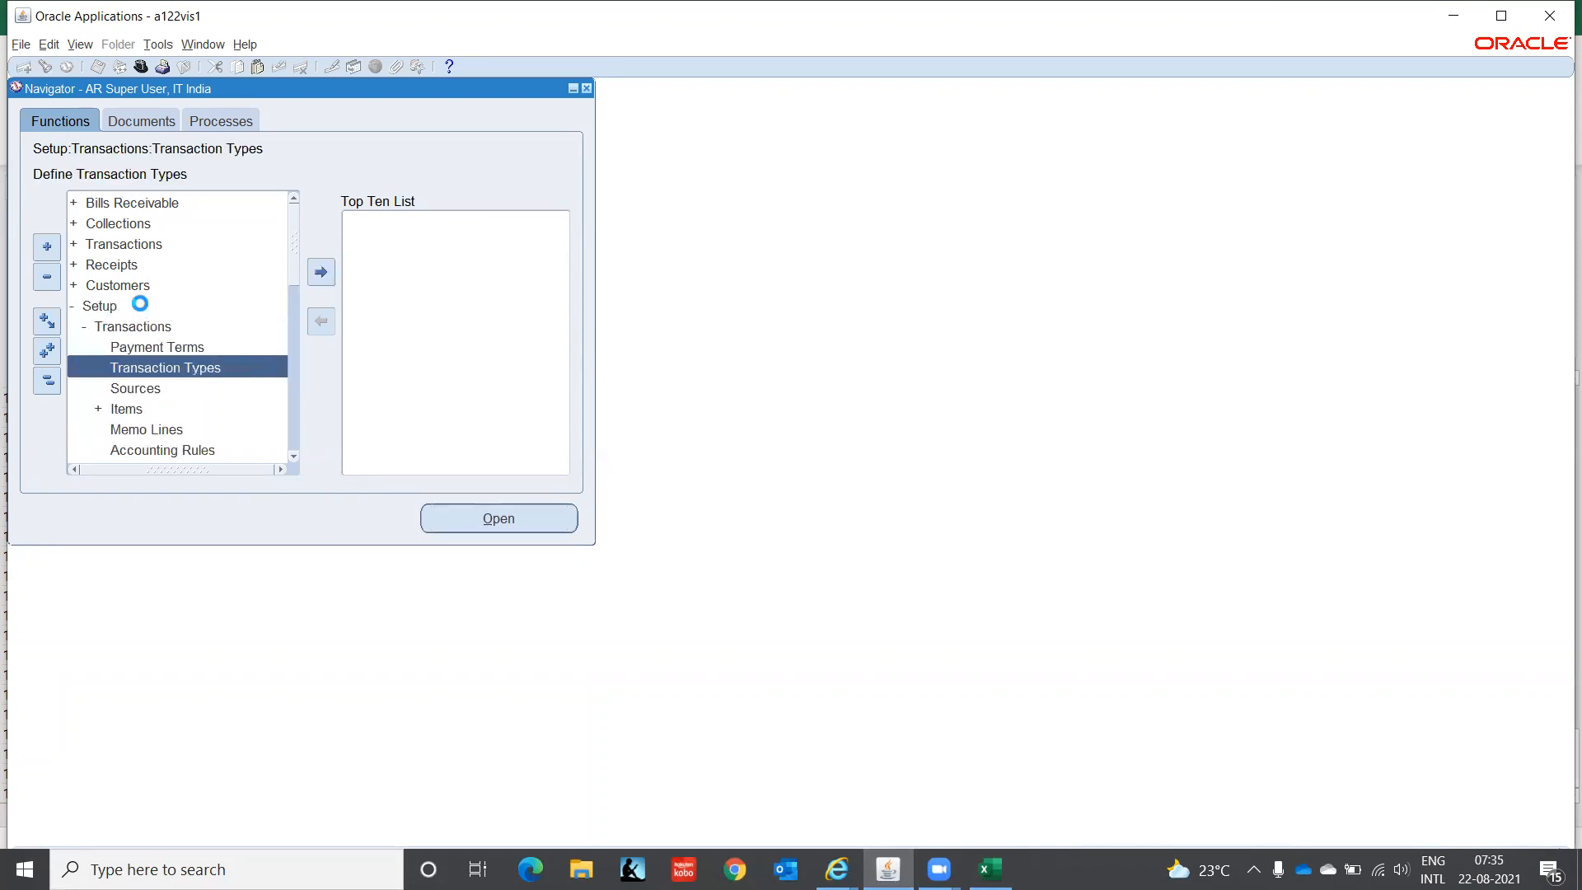
pyautogui.press('Return')
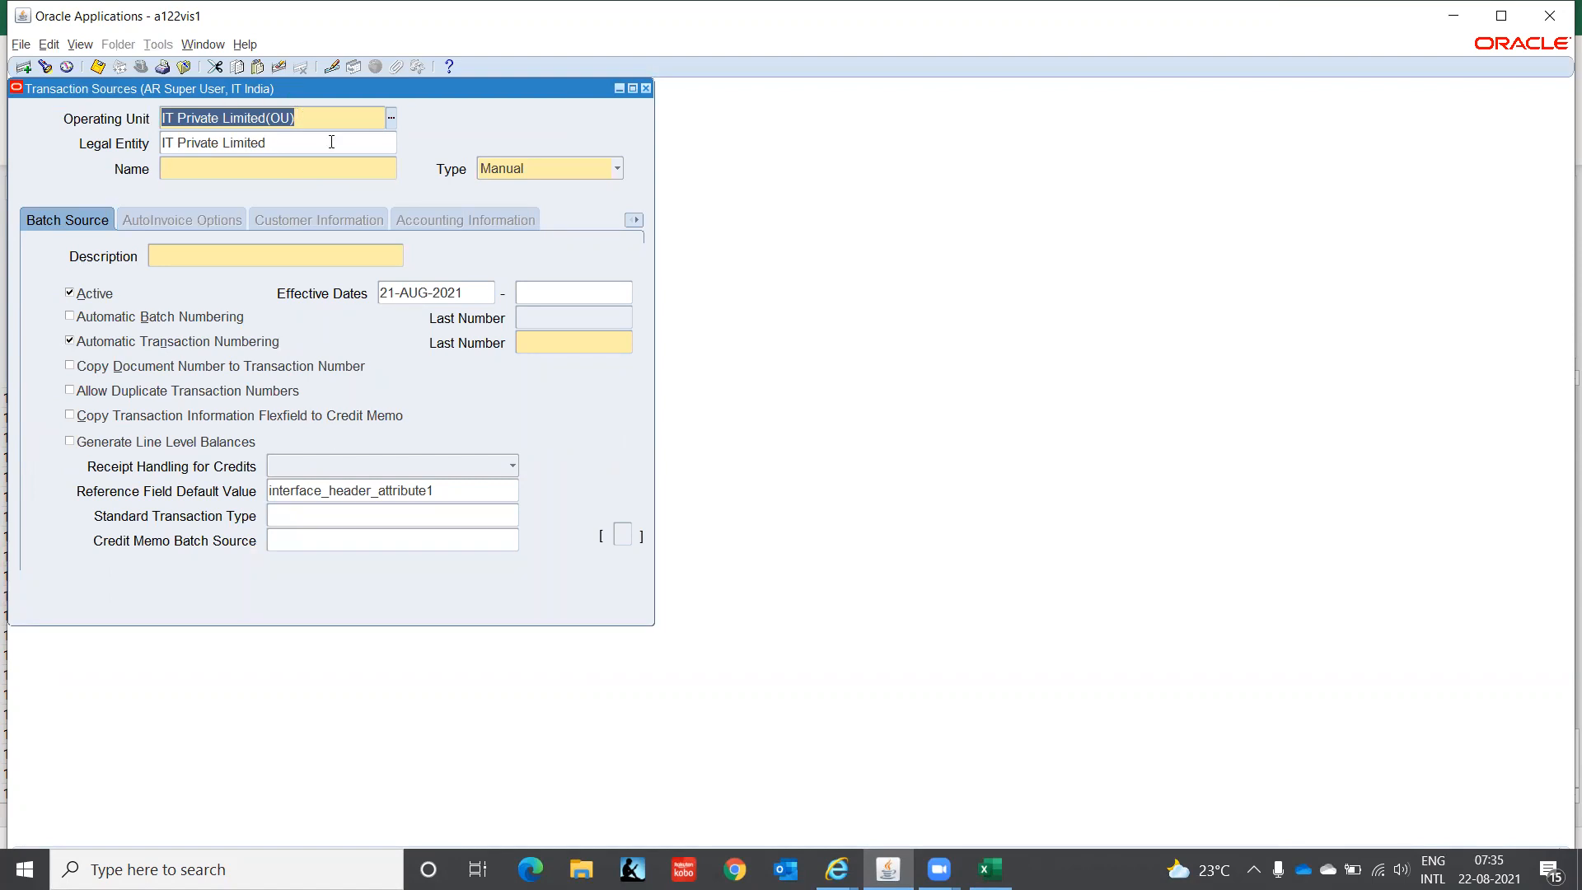
# - Enter Name MANUAL, type Manual, Description MANUAL, and start date 01-JAN-2021
pyautogui.click(245, 168)
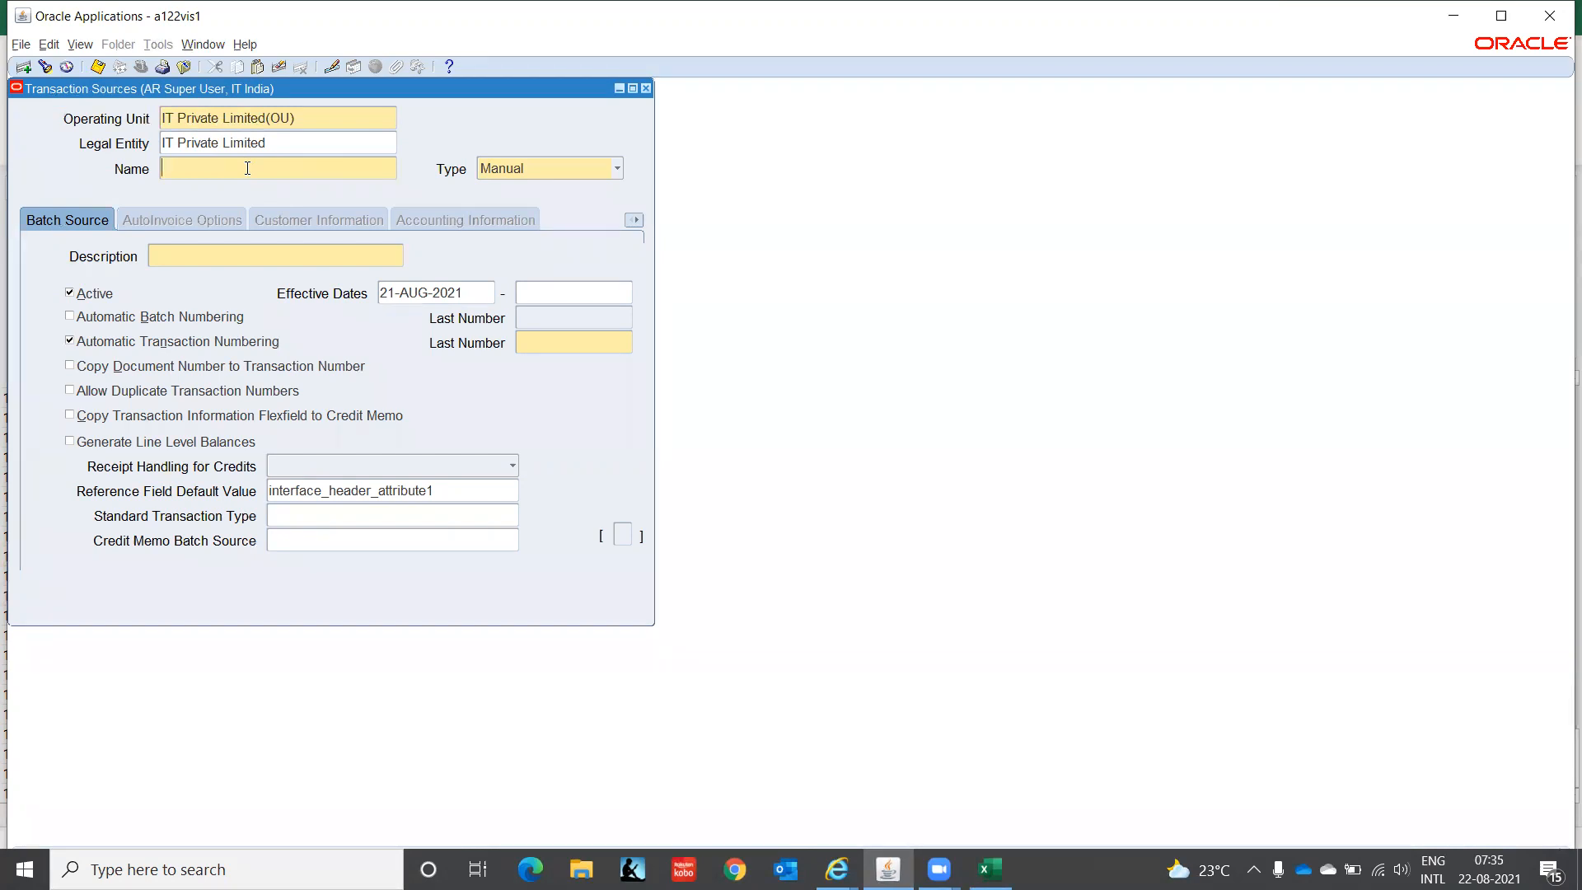
pyautogui.write('MANUAL')
pyautogui.press('Tab')
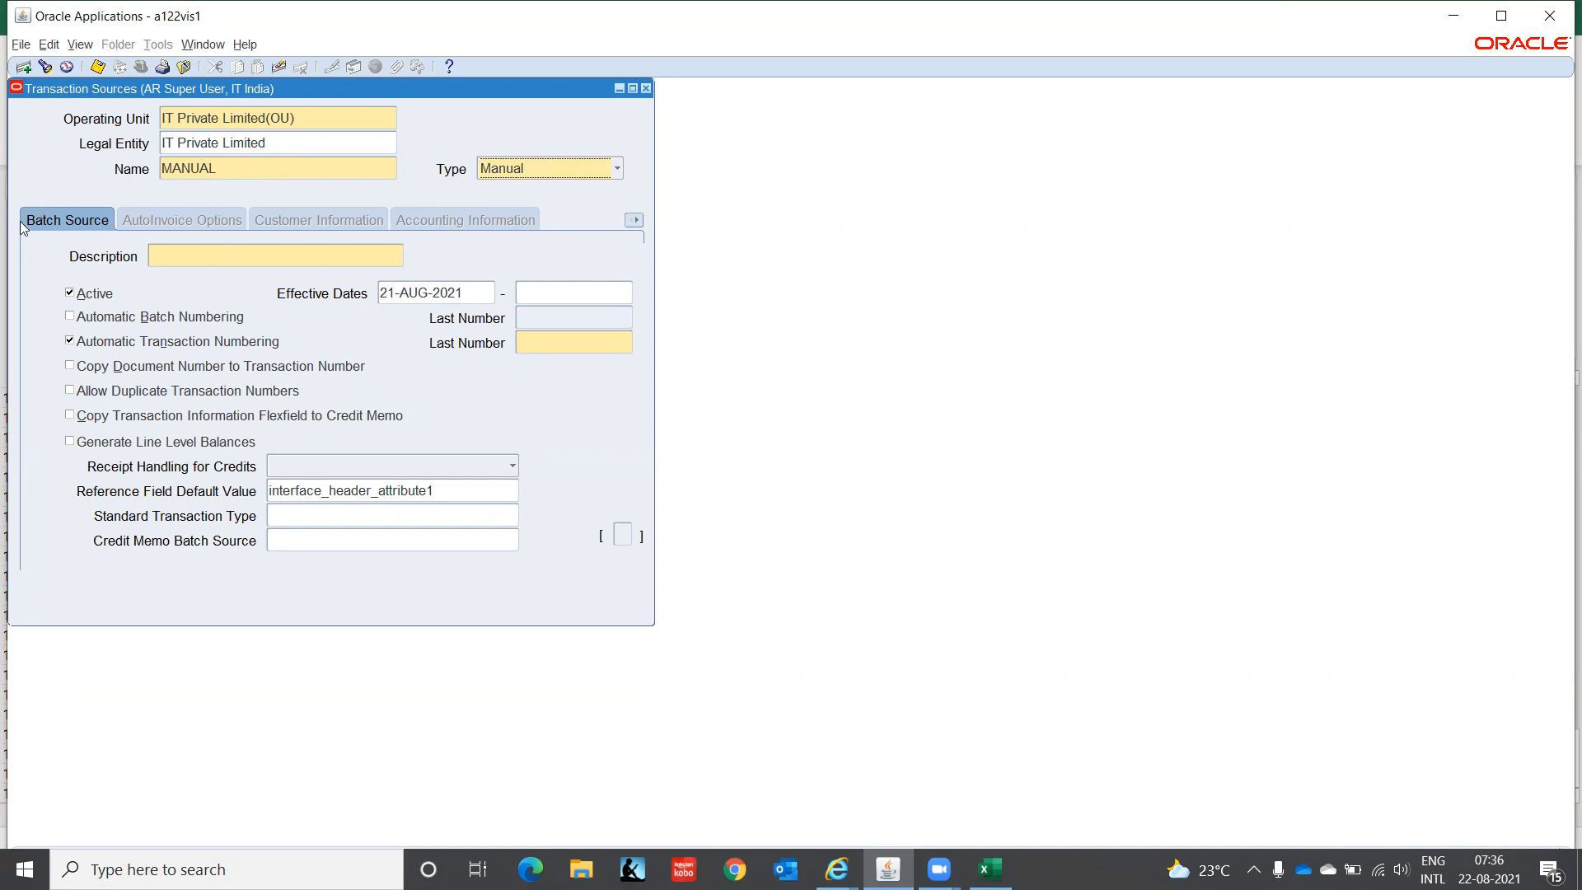
pyautogui.click(191, 254)
pyautogui.write('MANUAL')
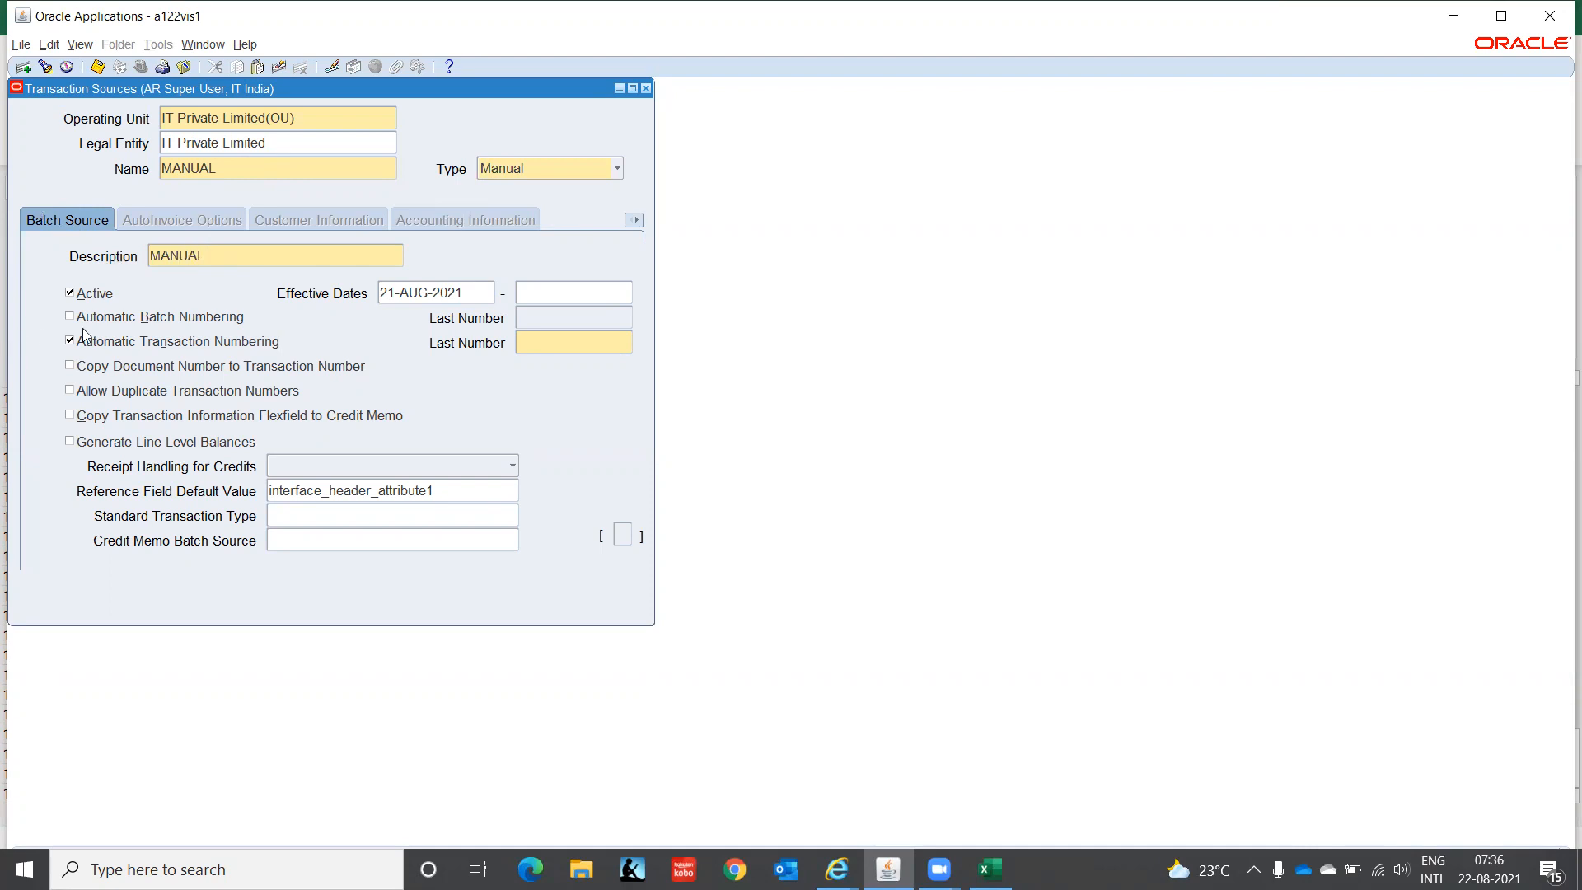
pyautogui.click(472, 294)
pyautogui.write('01-JAN-2021')
pyautogui.press('Tab')
# - Enter 10000 as the MANUAL source's last transaction number
pyautogui.click(590, 349)
pyautogui.write('10000')
pyautogui.press('Tab')
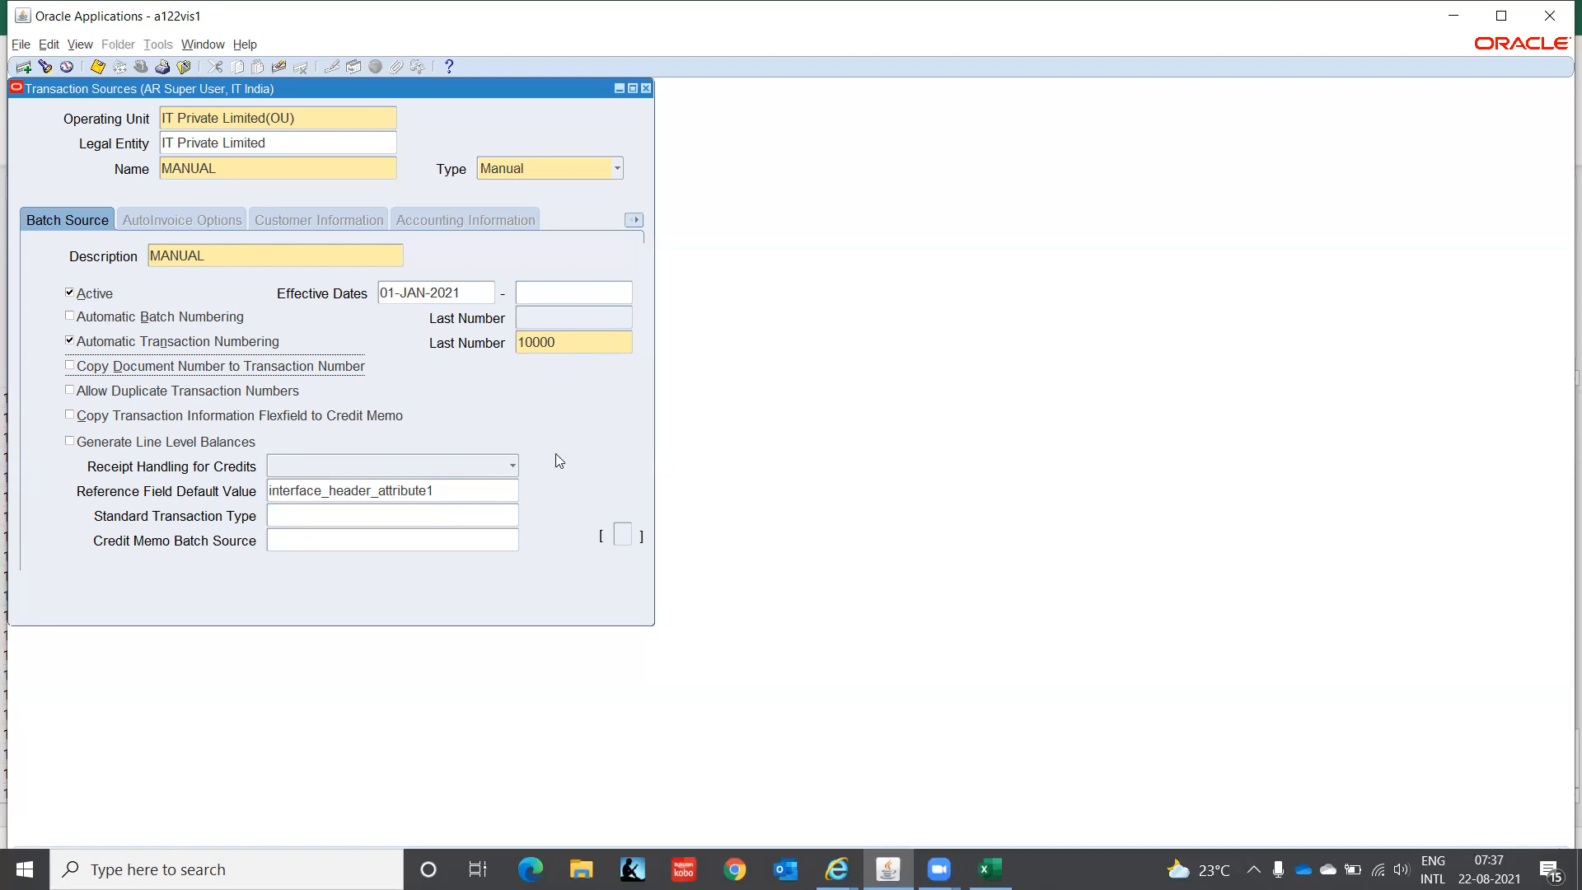
# - Open the Receipt Handling for Credits list on the MANUAL source
pyautogui.click(505, 466)
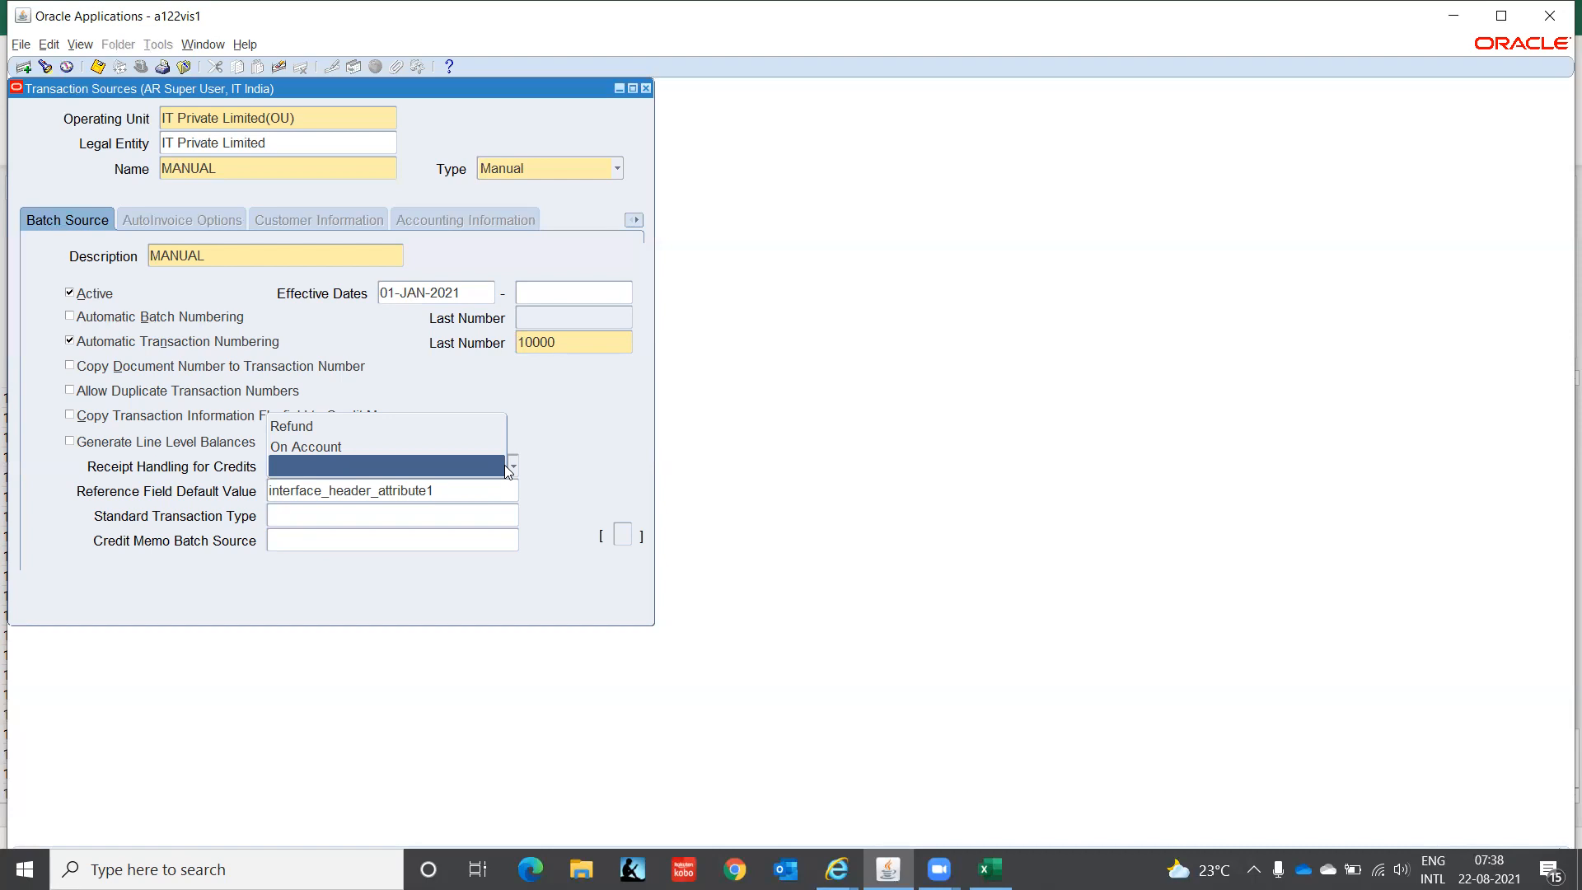
# - Set Receipt Handling for Credits to Refund and save the MANUAL source
pyautogui.click(363, 435)
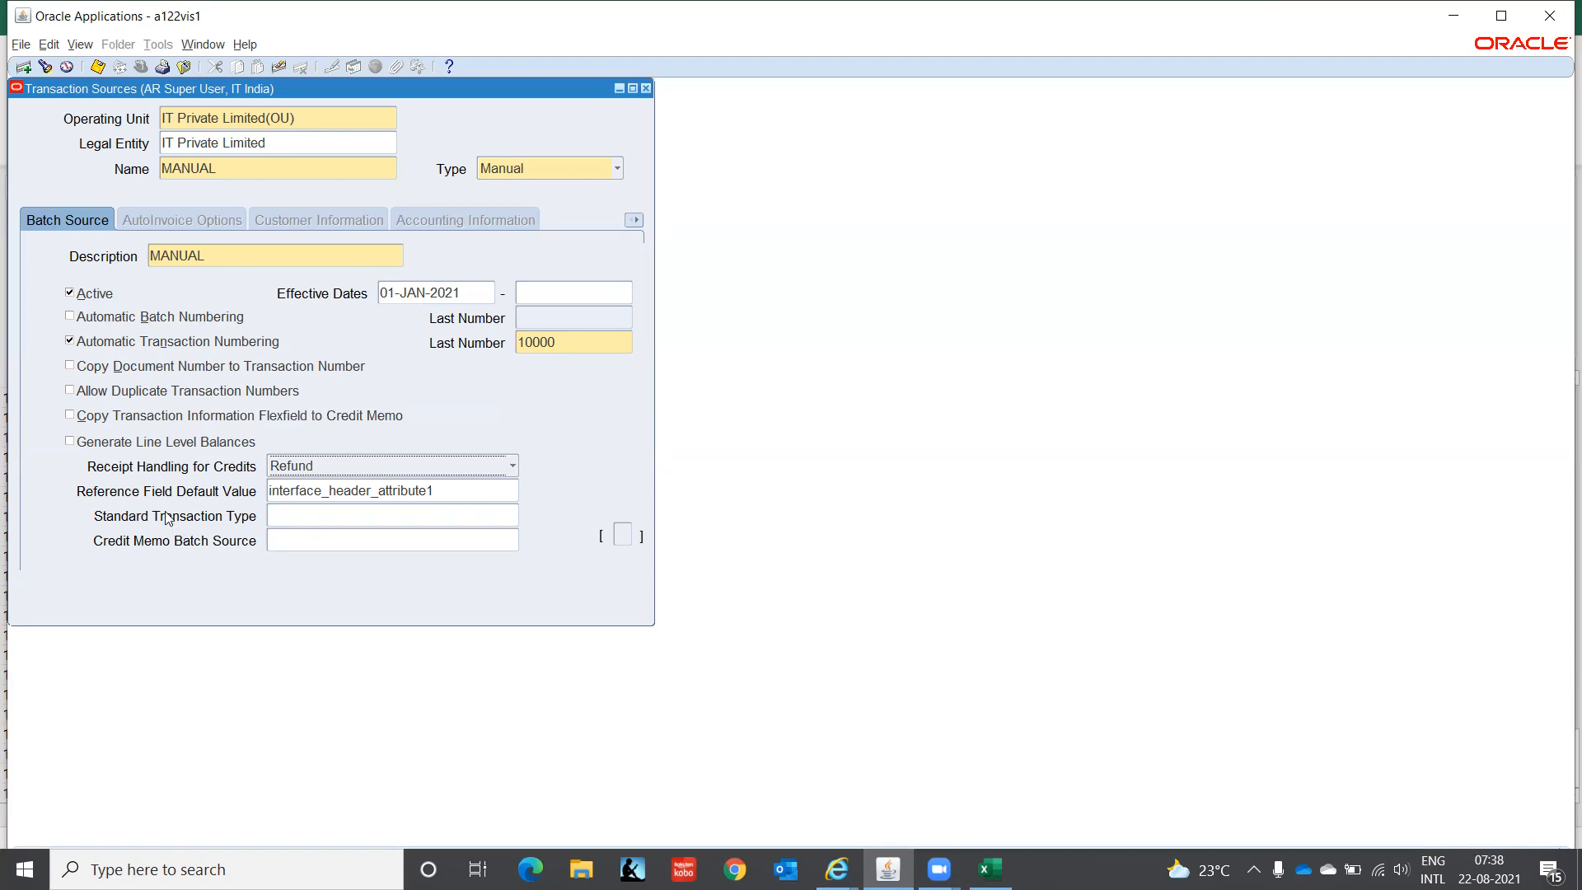
pyautogui.click(463, 488)
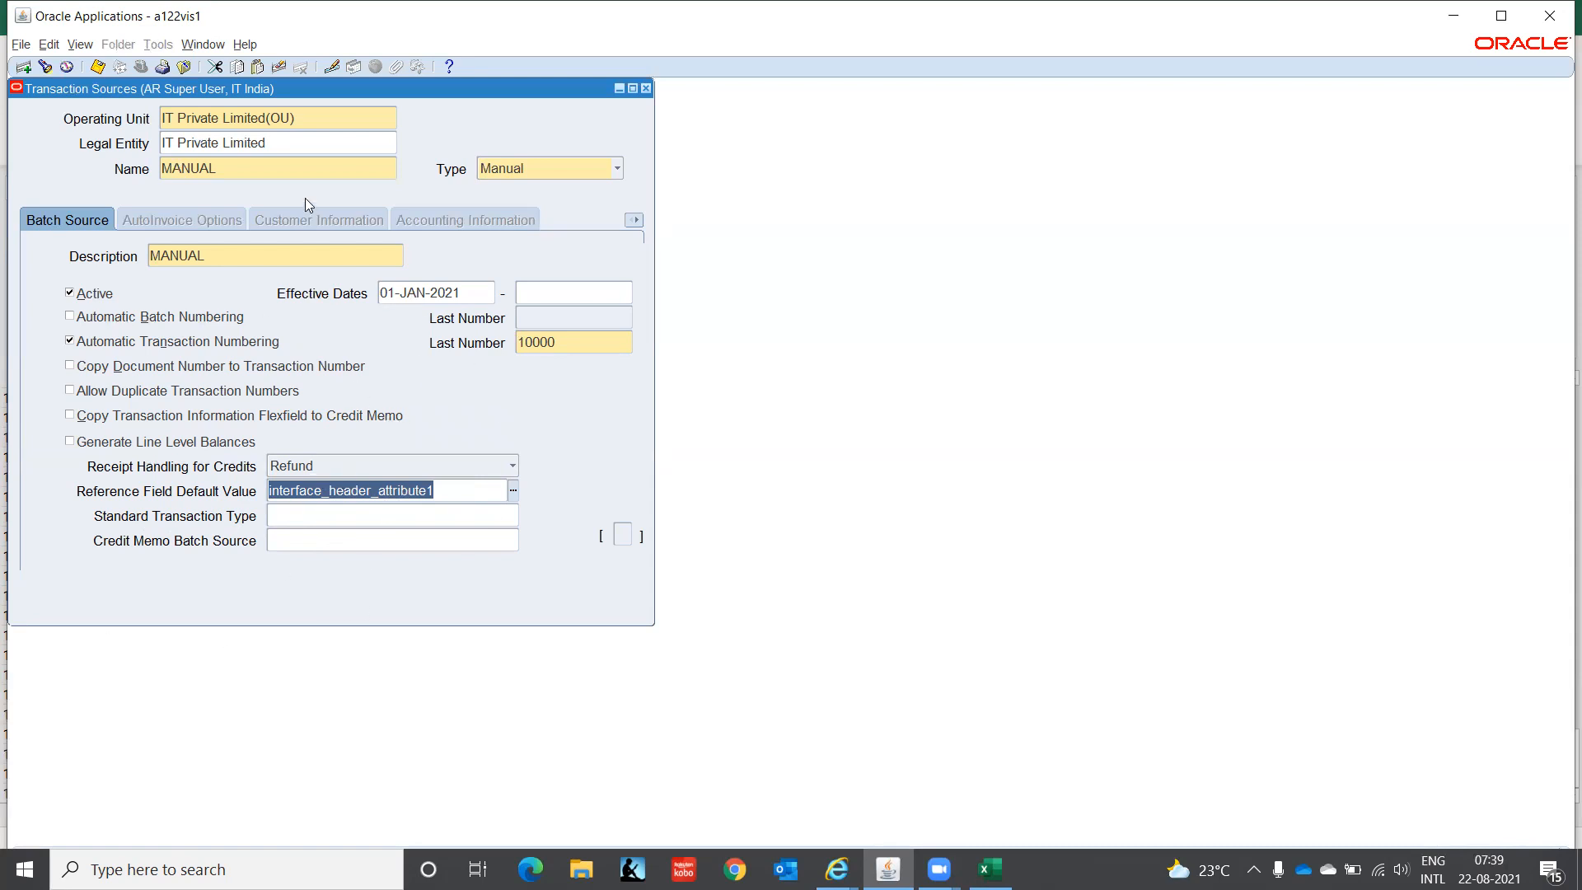
pyautogui.hotkey('ctrl', 's')
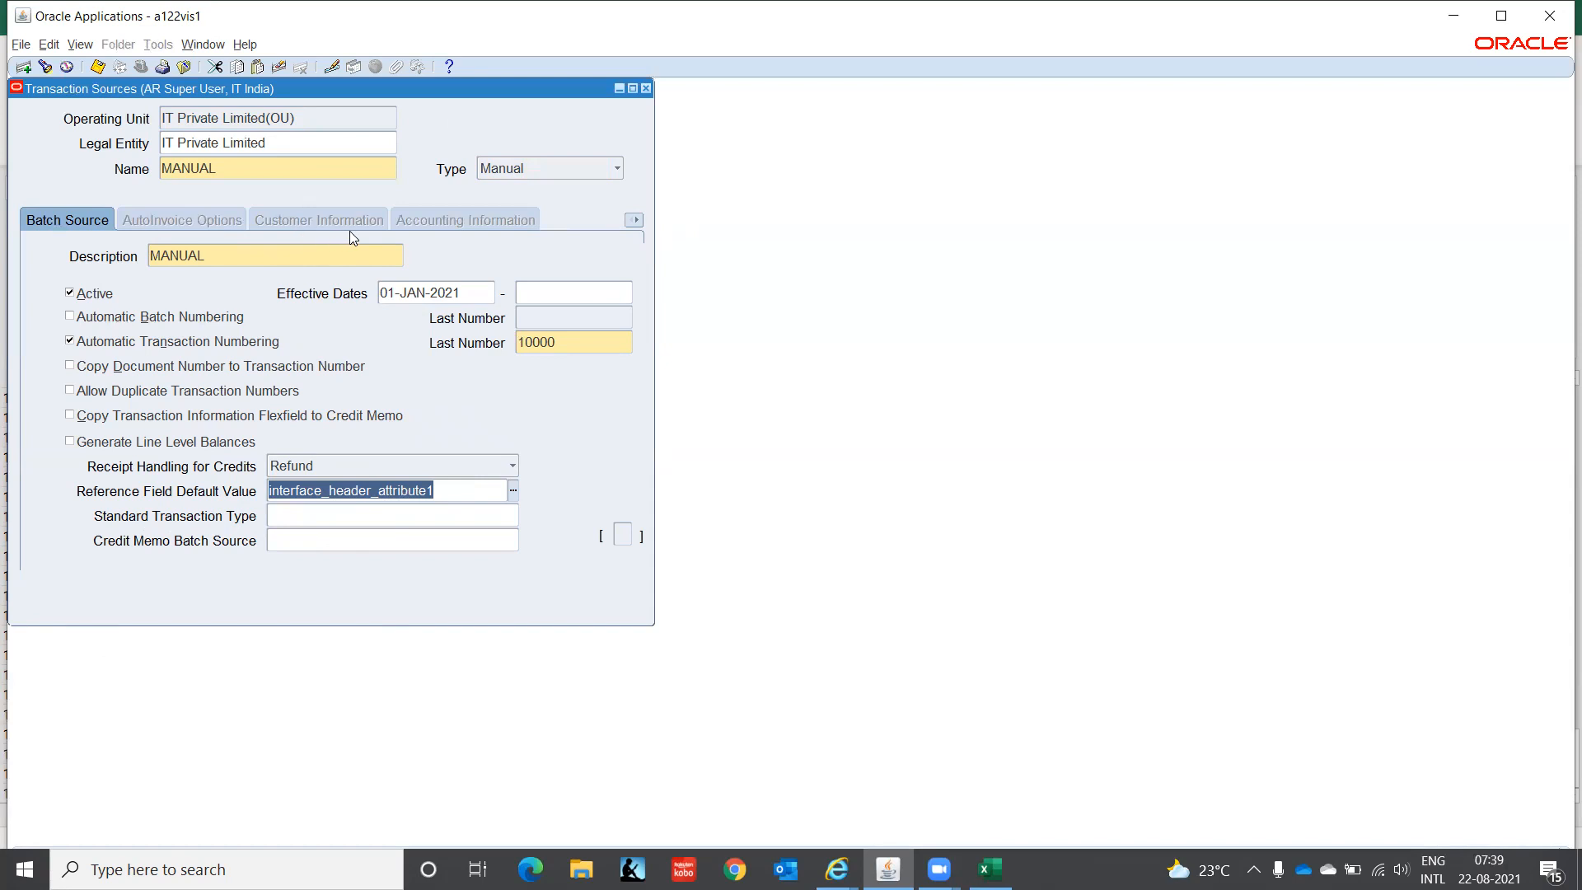
# - Close the saved Transaction Sources form and return to the Excel checklist
pyautogui.click(634, 222)
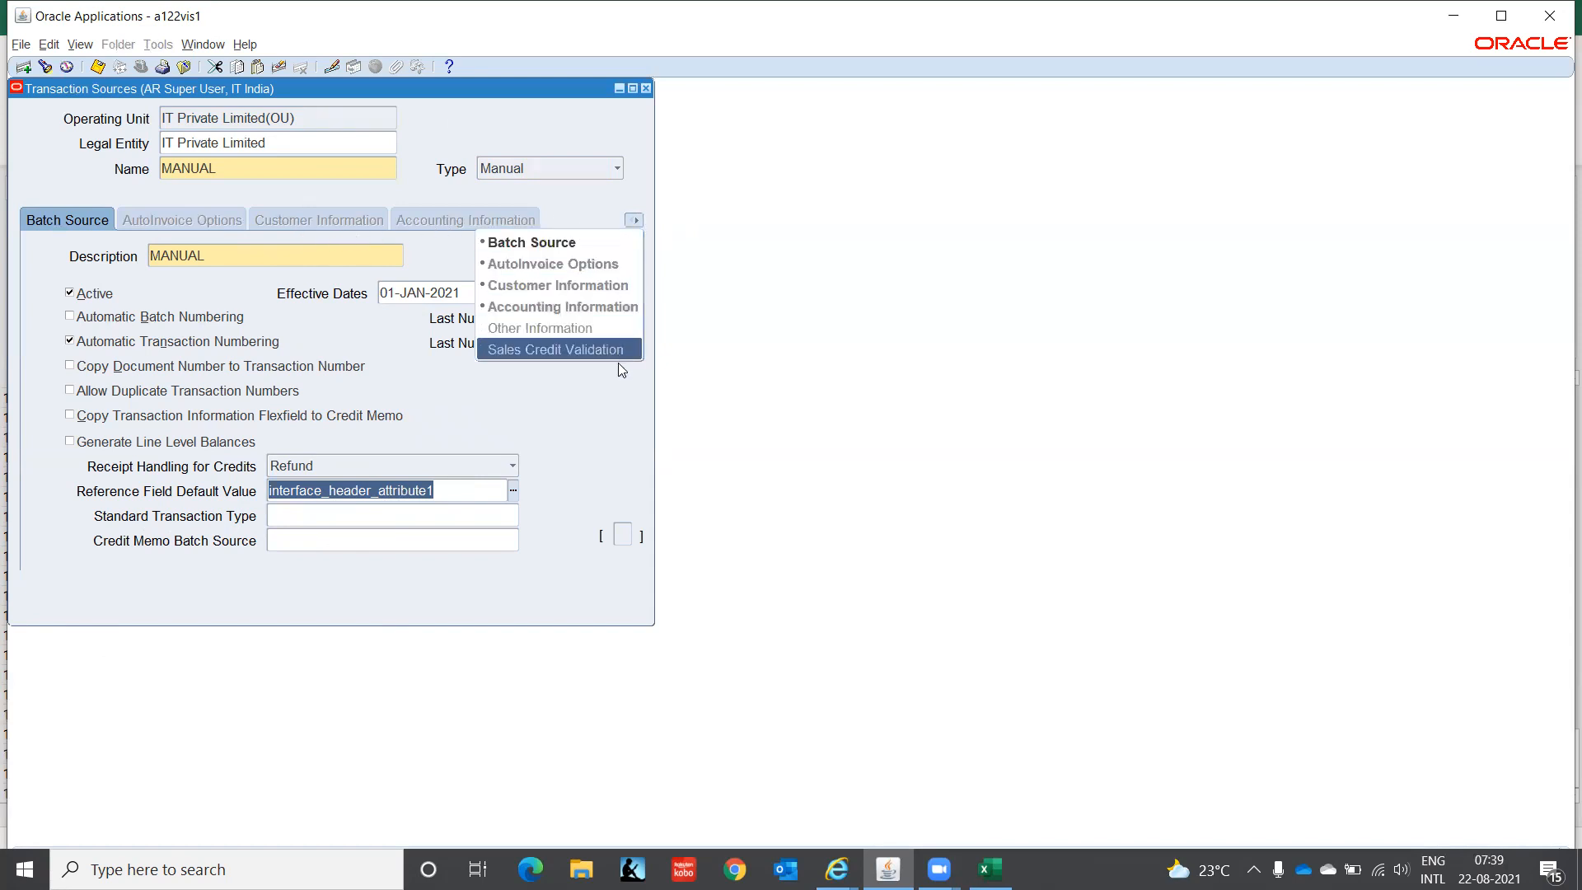
pyautogui.click(804, 249)
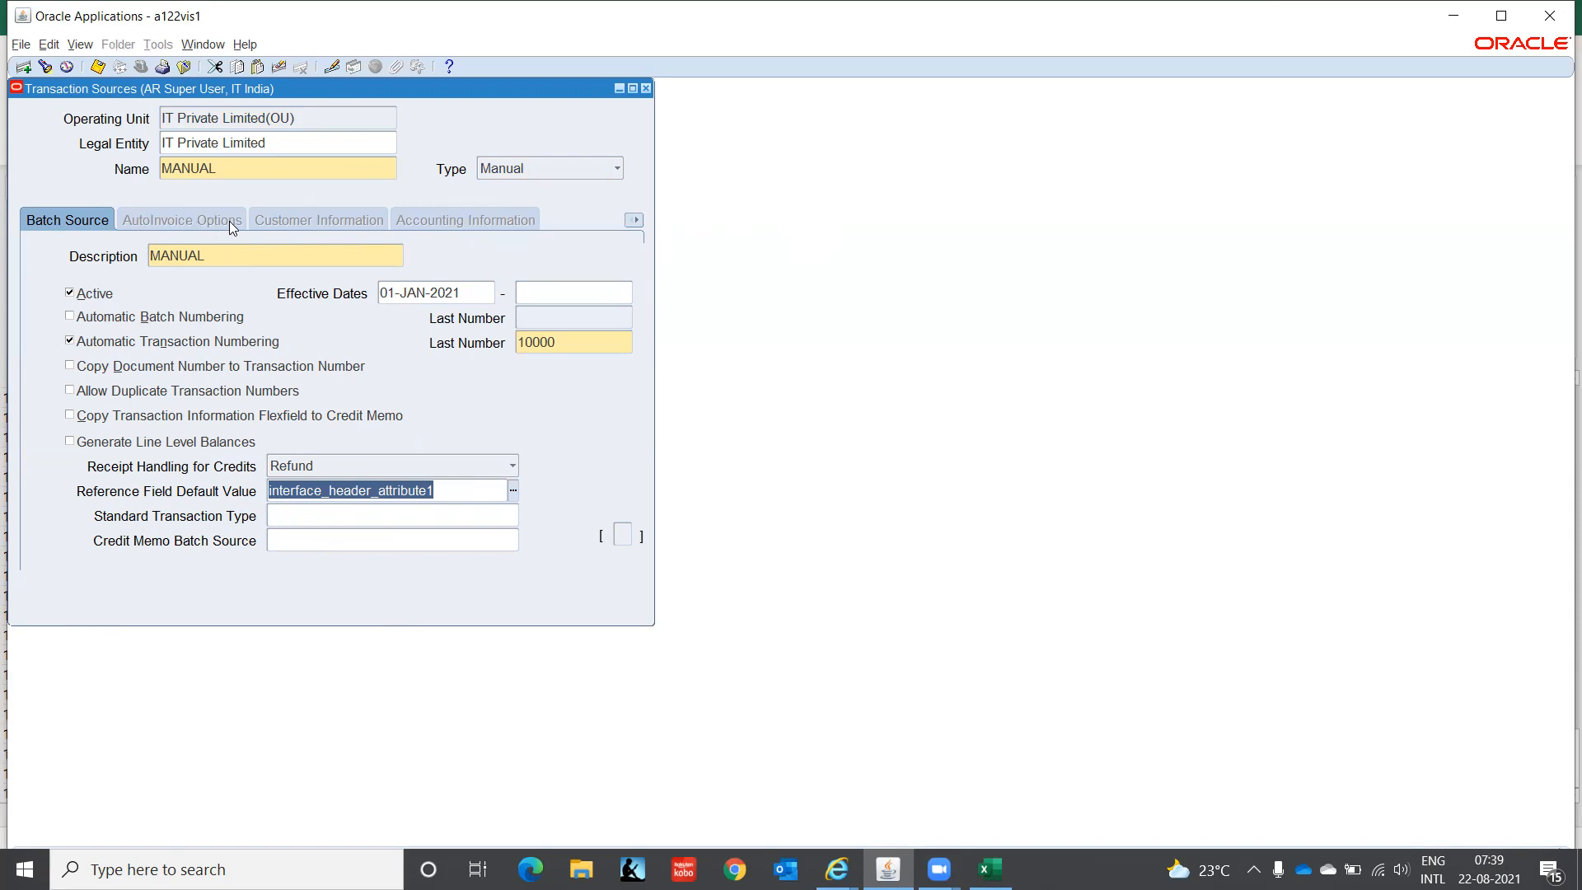
pyautogui.click(647, 88)
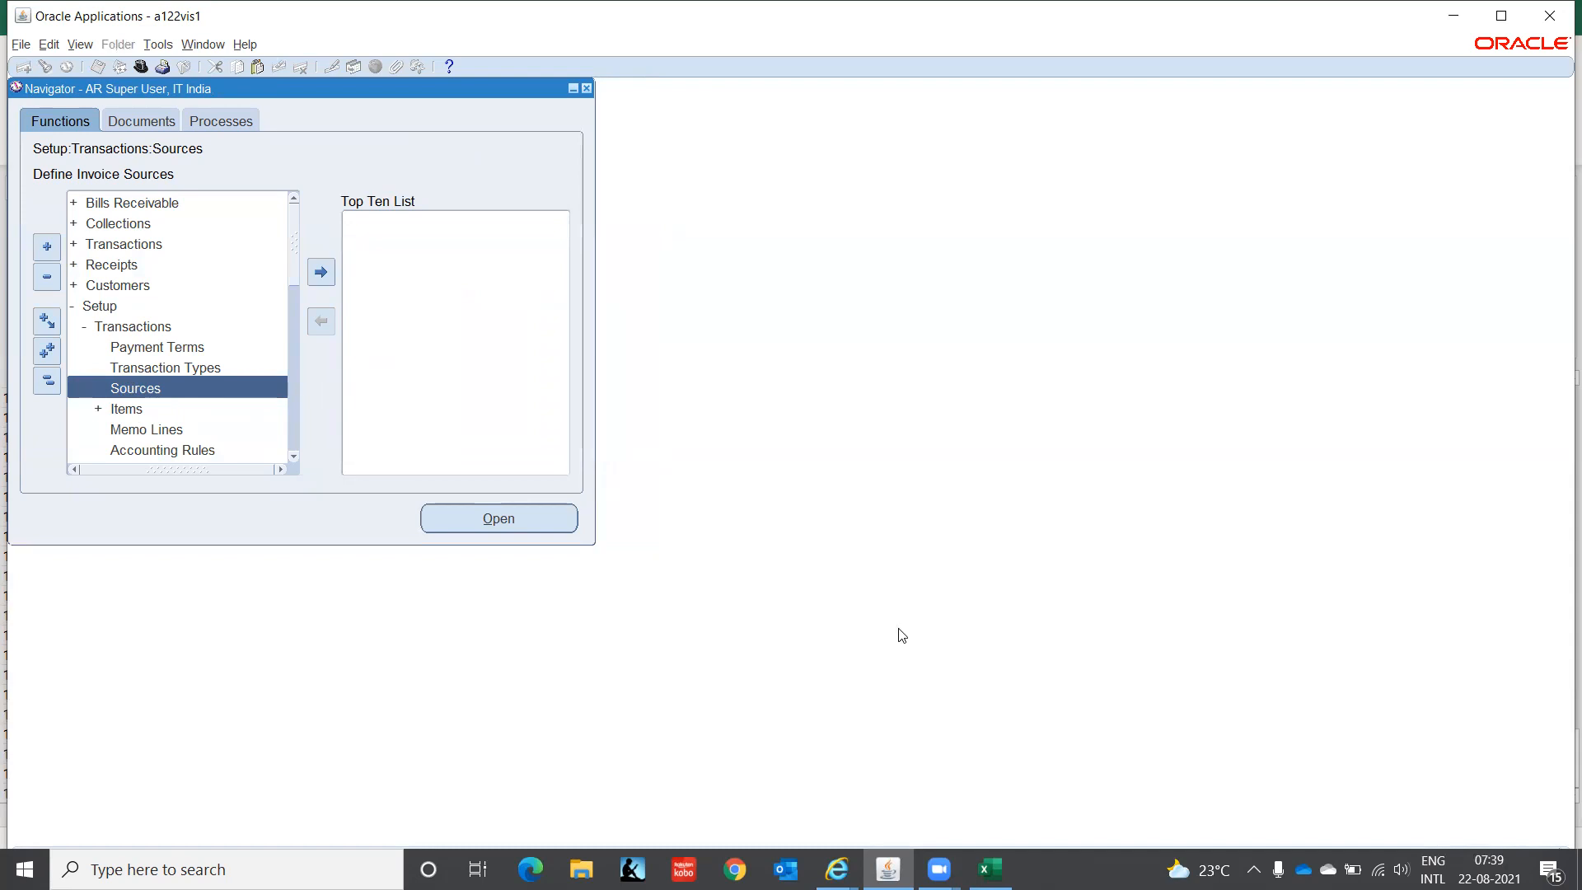
pyautogui.click(988, 869)
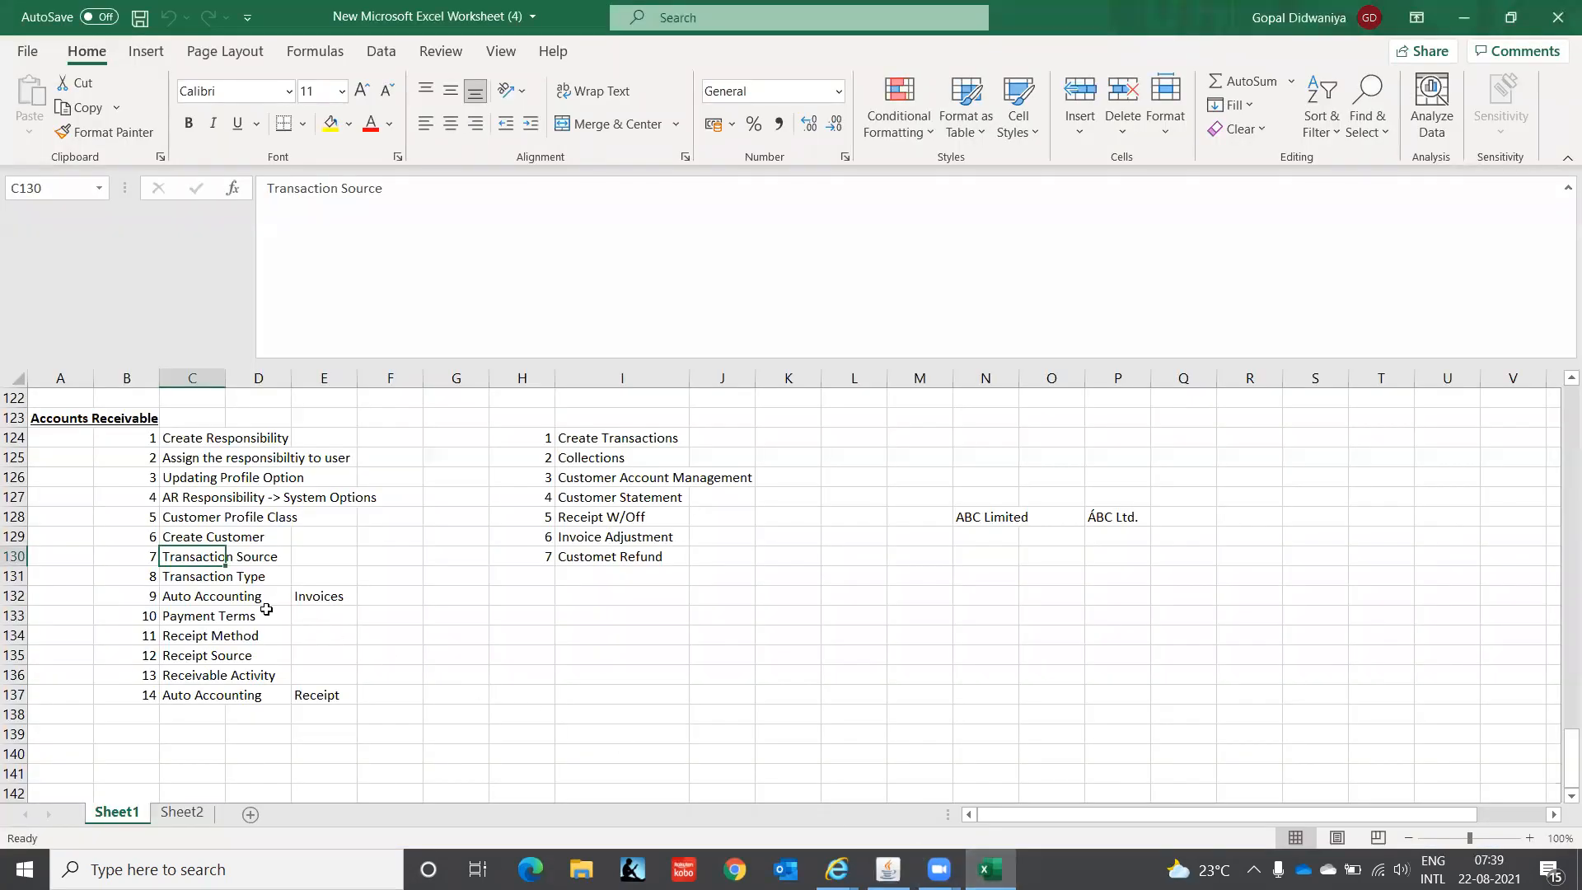
# - Select the Transaction Type checklist step, then return to the Oracle Navigator
pyautogui.click(206, 578)
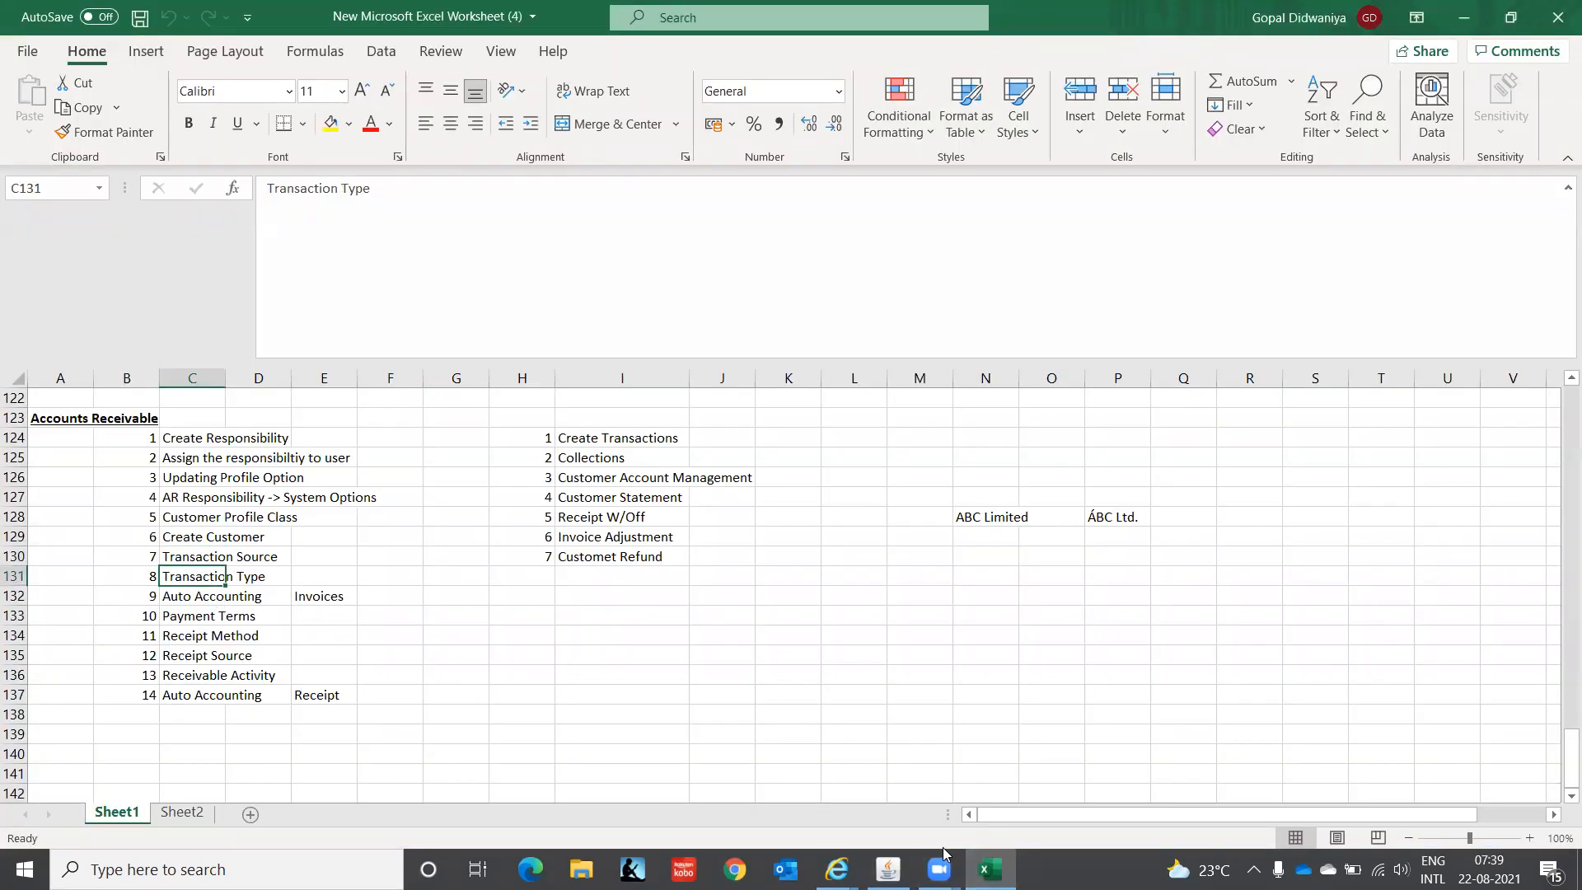
pyautogui.click(887, 868)
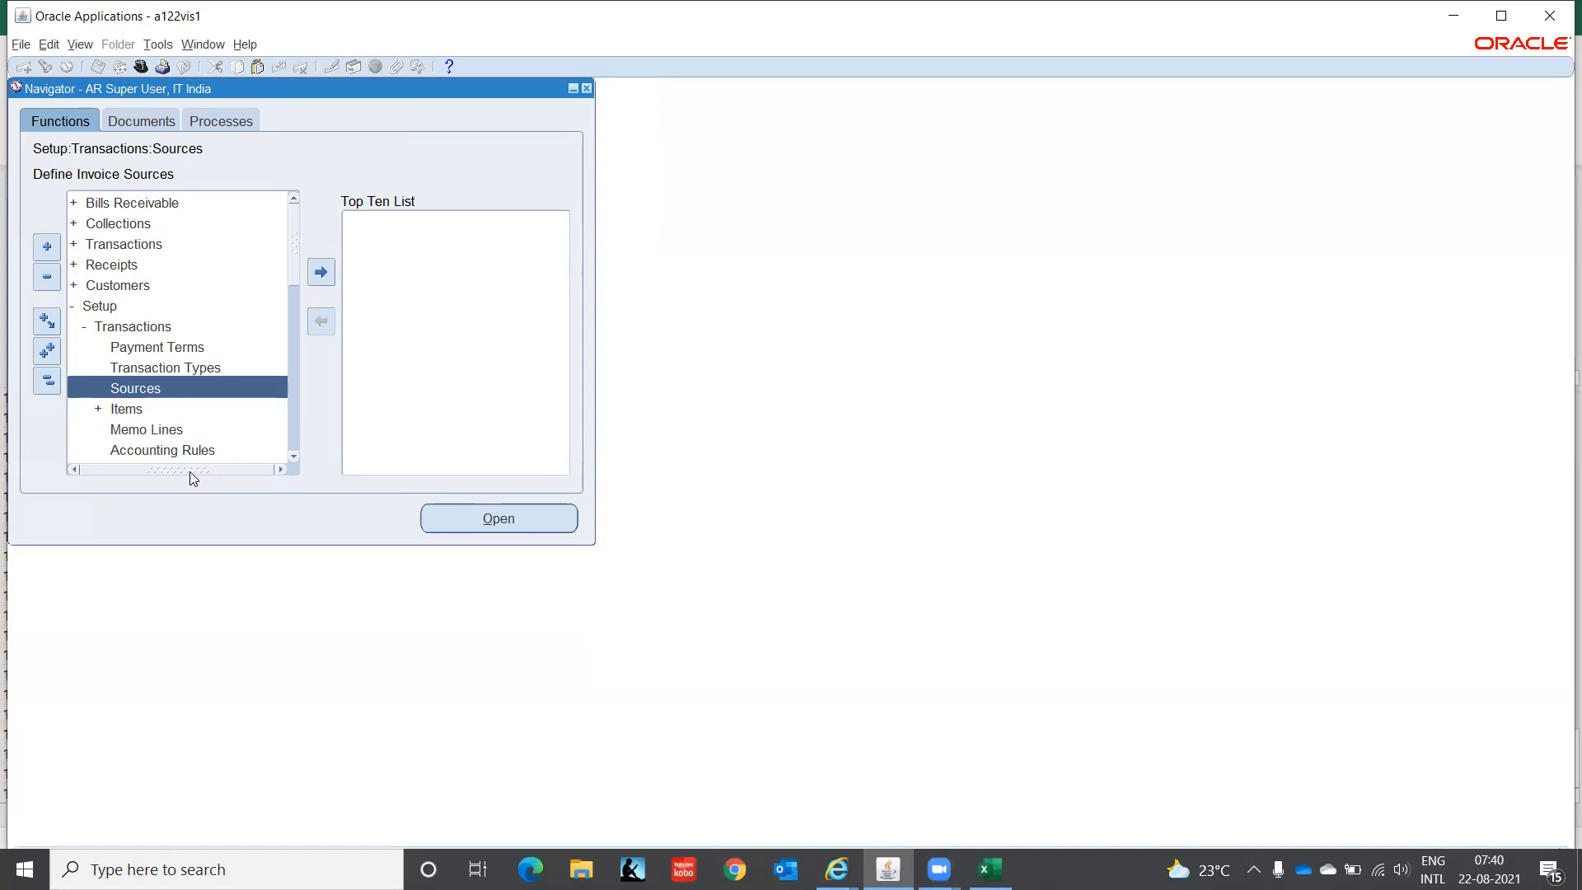
# - Open the Transaction Types form from the Setup > Transactions branch of the Navigator
pyautogui.click(140, 368)
pyautogui.doubleClick(140, 369)
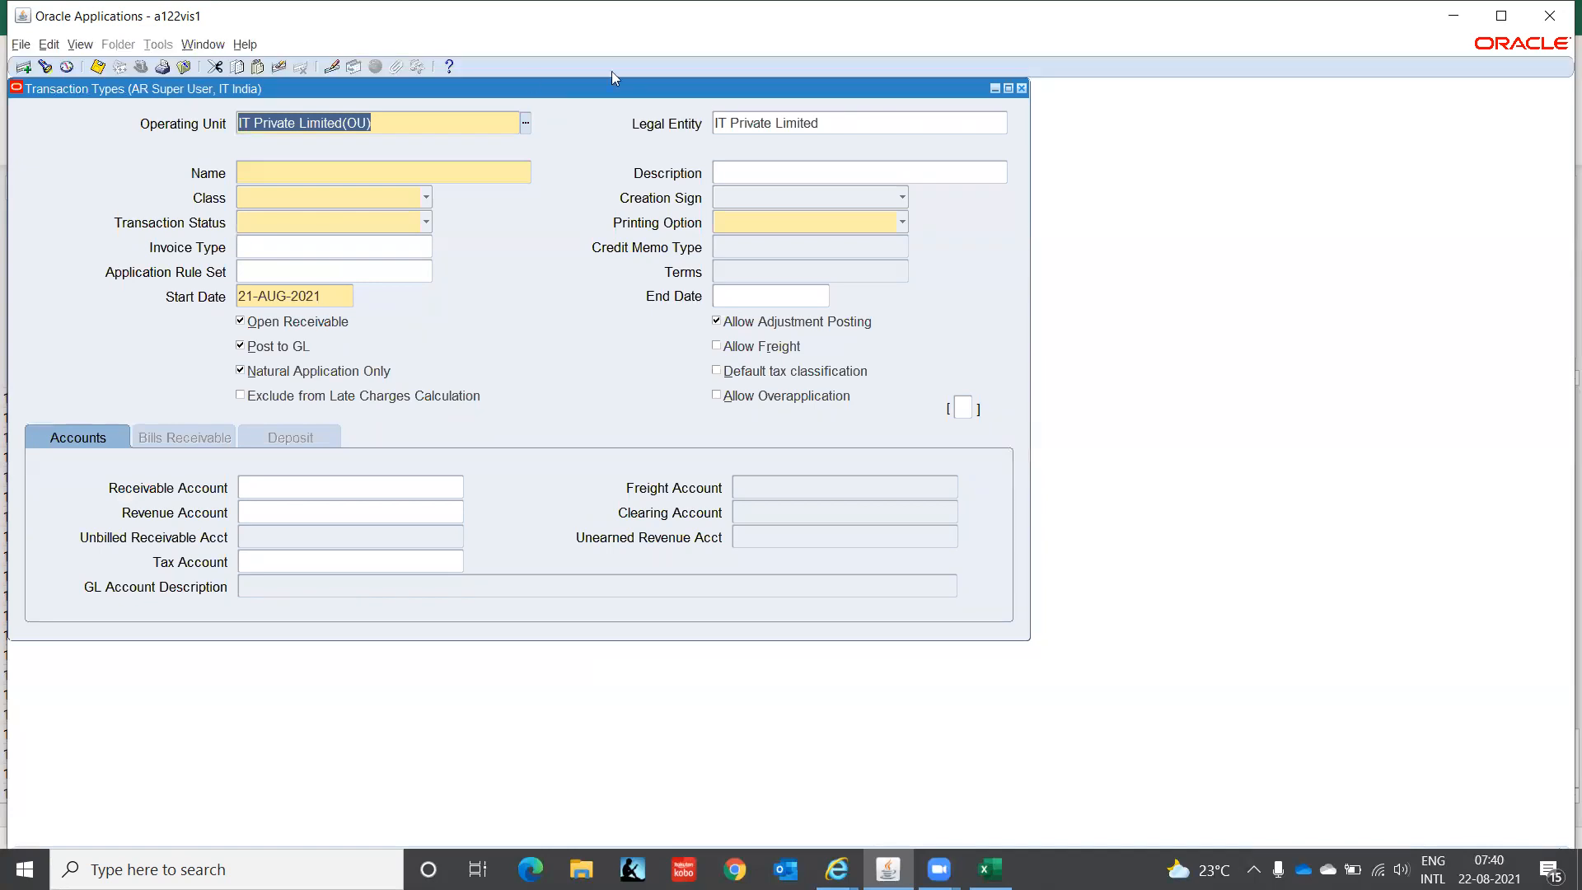
# - Enter the name 'IT-INDIA CONSULTING' and paste it into Description
pyautogui.click(292, 168)
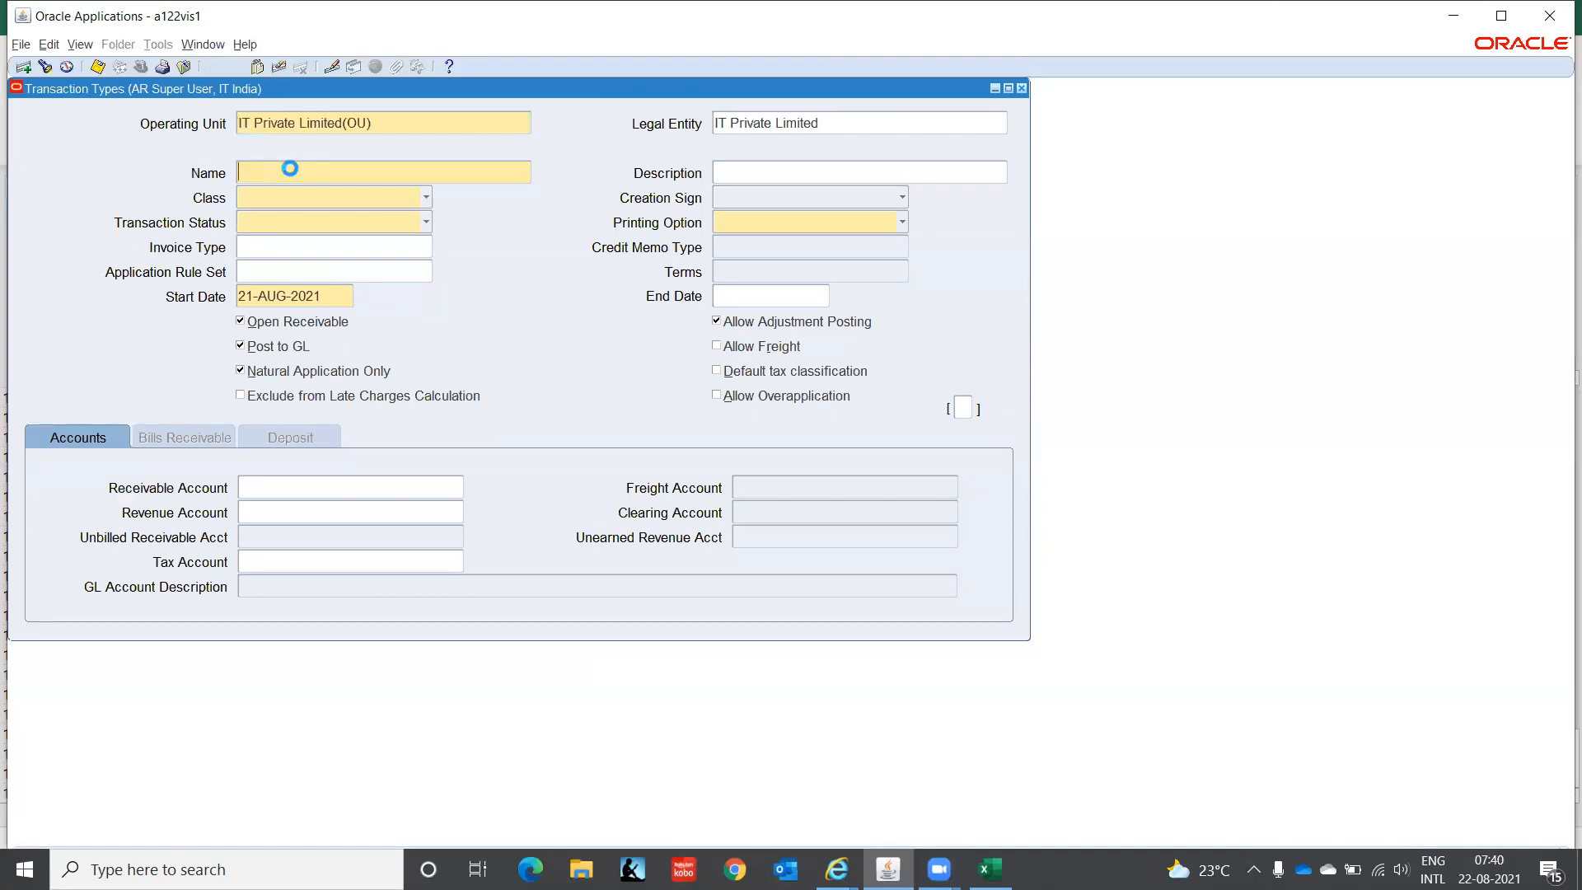
pyautogui.write('IT-INDIA CONSULTING')
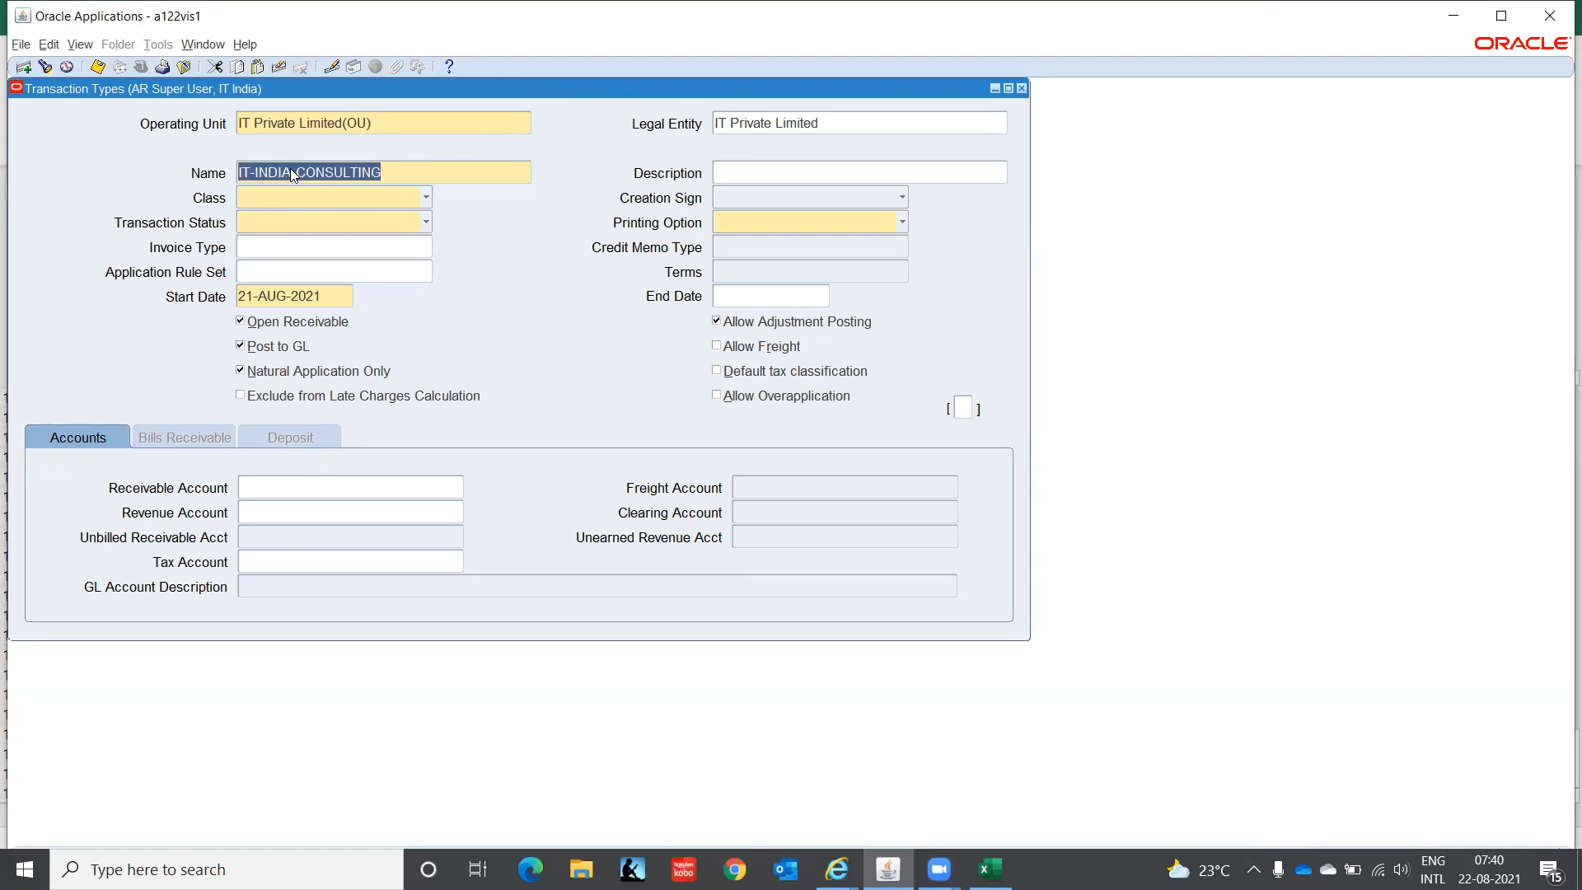
pyautogui.press('Tab')
pyautogui.write('IT-INDIA-CONSULTING')
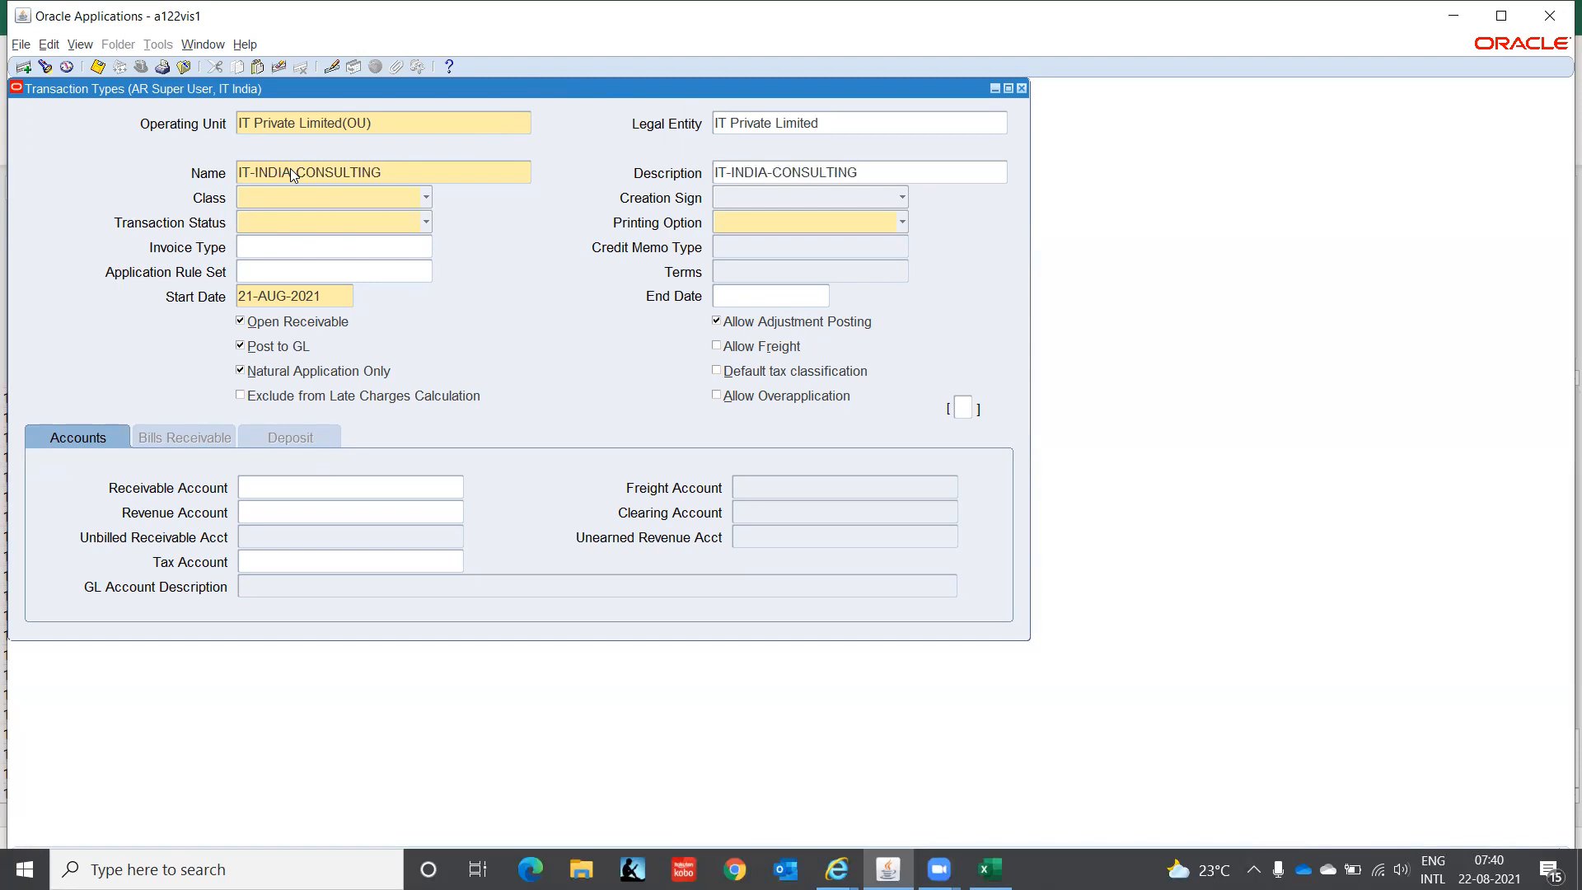
# - Correct the name to IT-INDIA-CONSULT-CM and copy it over the Description
pyautogui.click(427, 171)
pyautogui.click(427, 171)
pyautogui.press('BackSpace')
pyautogui.press('BackSpace')
pyautogui.press('BackSpace')
pyautogui.press('BackSpace')
pyautogui.write('T-CM')
pyautogui.hotkey('shift', 'Left')
pyautogui.hotkey('shift', 'Left')
pyautogui.hotkey('shift', 'Left')
pyautogui.hotkey('shift', 'Left')
pyautogui.hotkey('shift', 'Left')
pyautogui.hotkey('shift', 'Left')
pyautogui.hotkey('shift', 'Left')
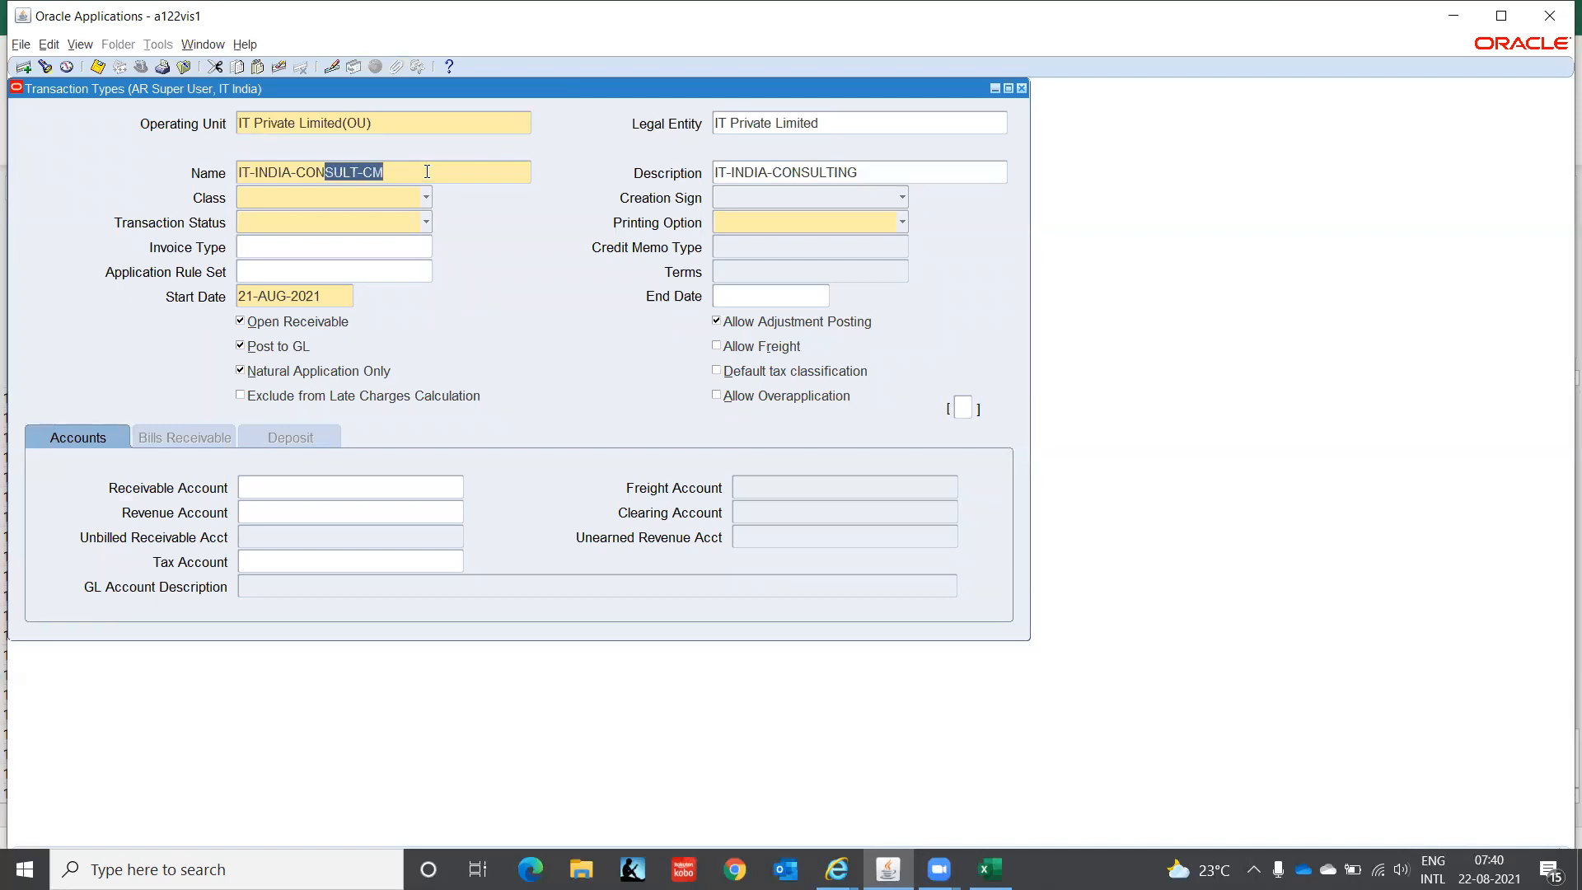
pyautogui.hotkey('shift', 'Left')
pyautogui.hotkey('shift', 'Left')
pyautogui.hotkey('shift', 'Left')
pyautogui.hotkey('shift', 'Left')
pyautogui.hotkey('shift', 'Left')
pyautogui.hotkey('shift', 'Left')
pyautogui.hotkey('shift', 'Left')
pyautogui.hotkey('shift', 'Left')
pyautogui.hotkey('shift', 'Left')
pyautogui.hotkey('shift', 'Left')
pyautogui.hotkey('shift', 'Left')
pyautogui.hotkey('shift', 'Left')
pyautogui.hotkey('ctrl', 'c')
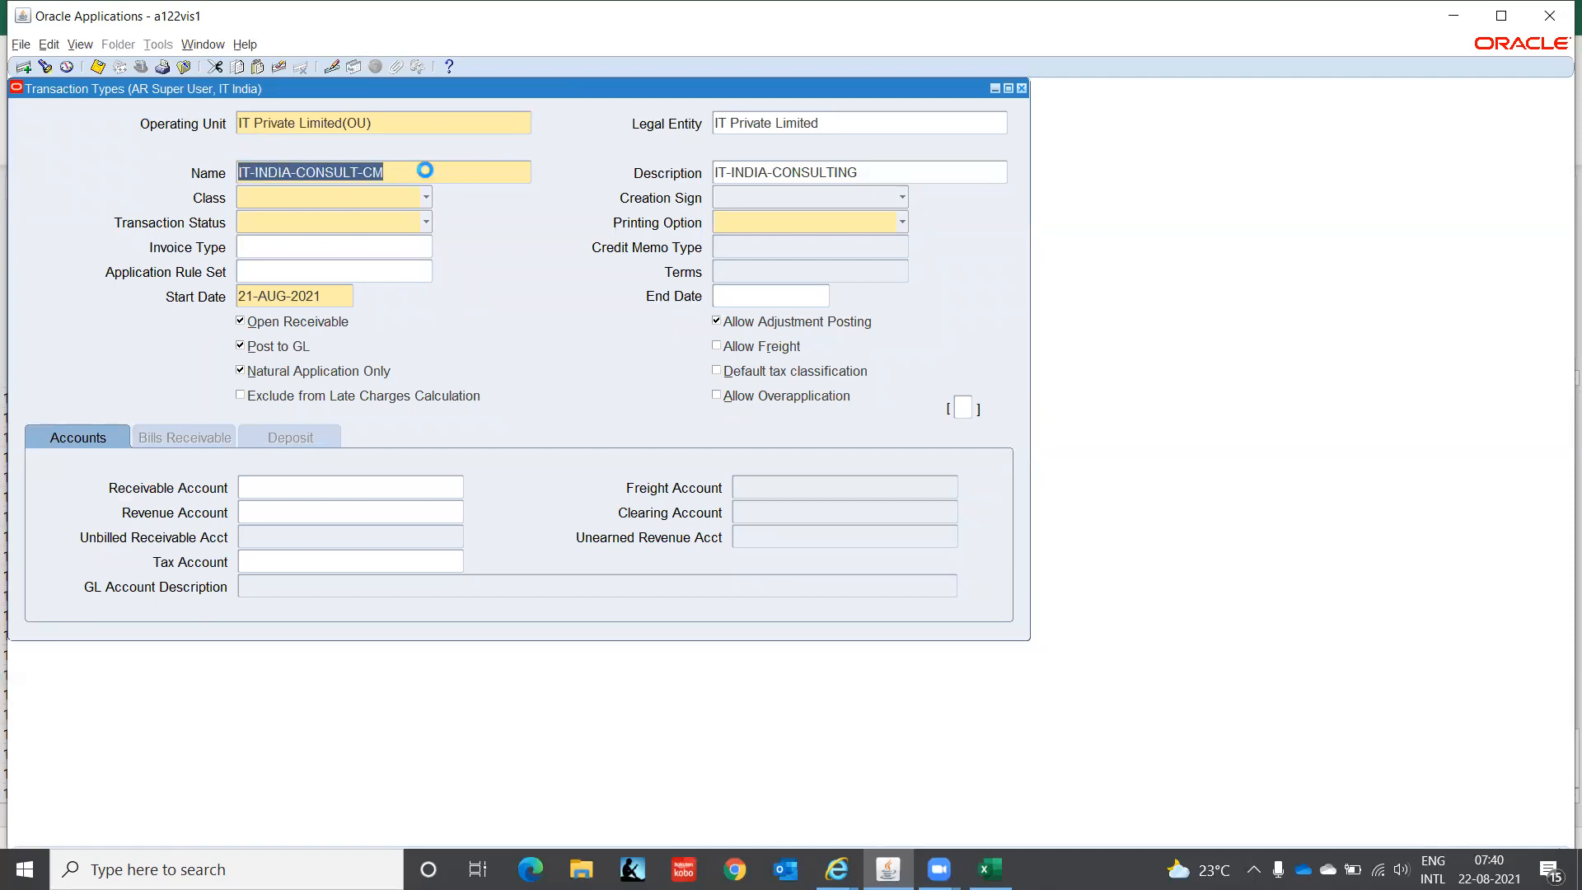
pyautogui.press('Tab')
pyautogui.hotkey('ctrl', 'v')
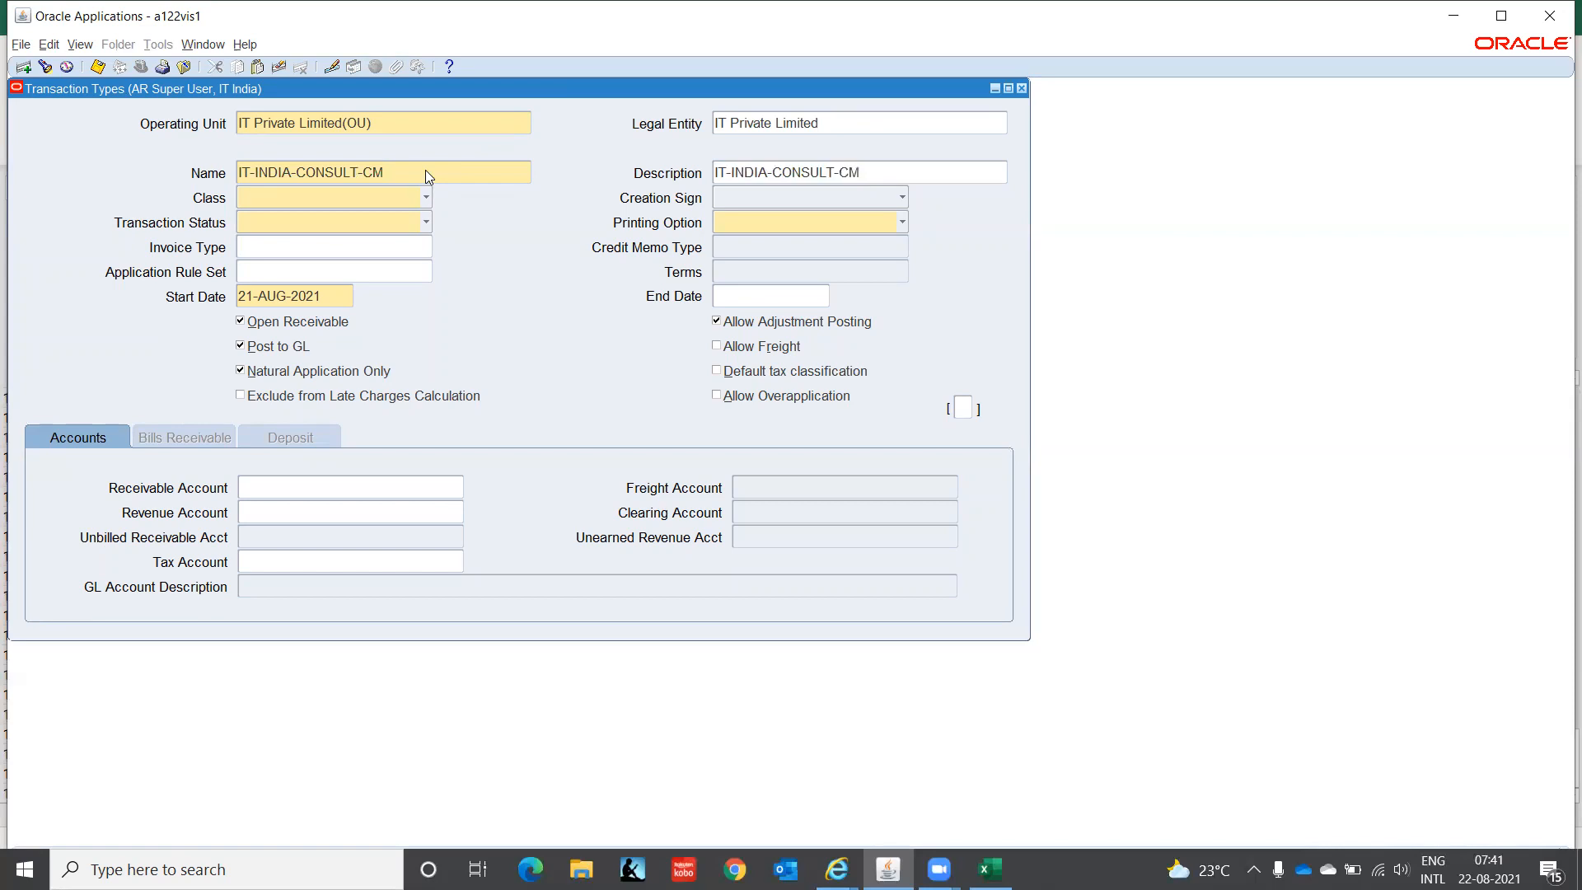
# - Set Class Credit Memo, Creation Sign Negative Sign, Status Open and Printing Do Not Print
pyautogui.click(428, 199)
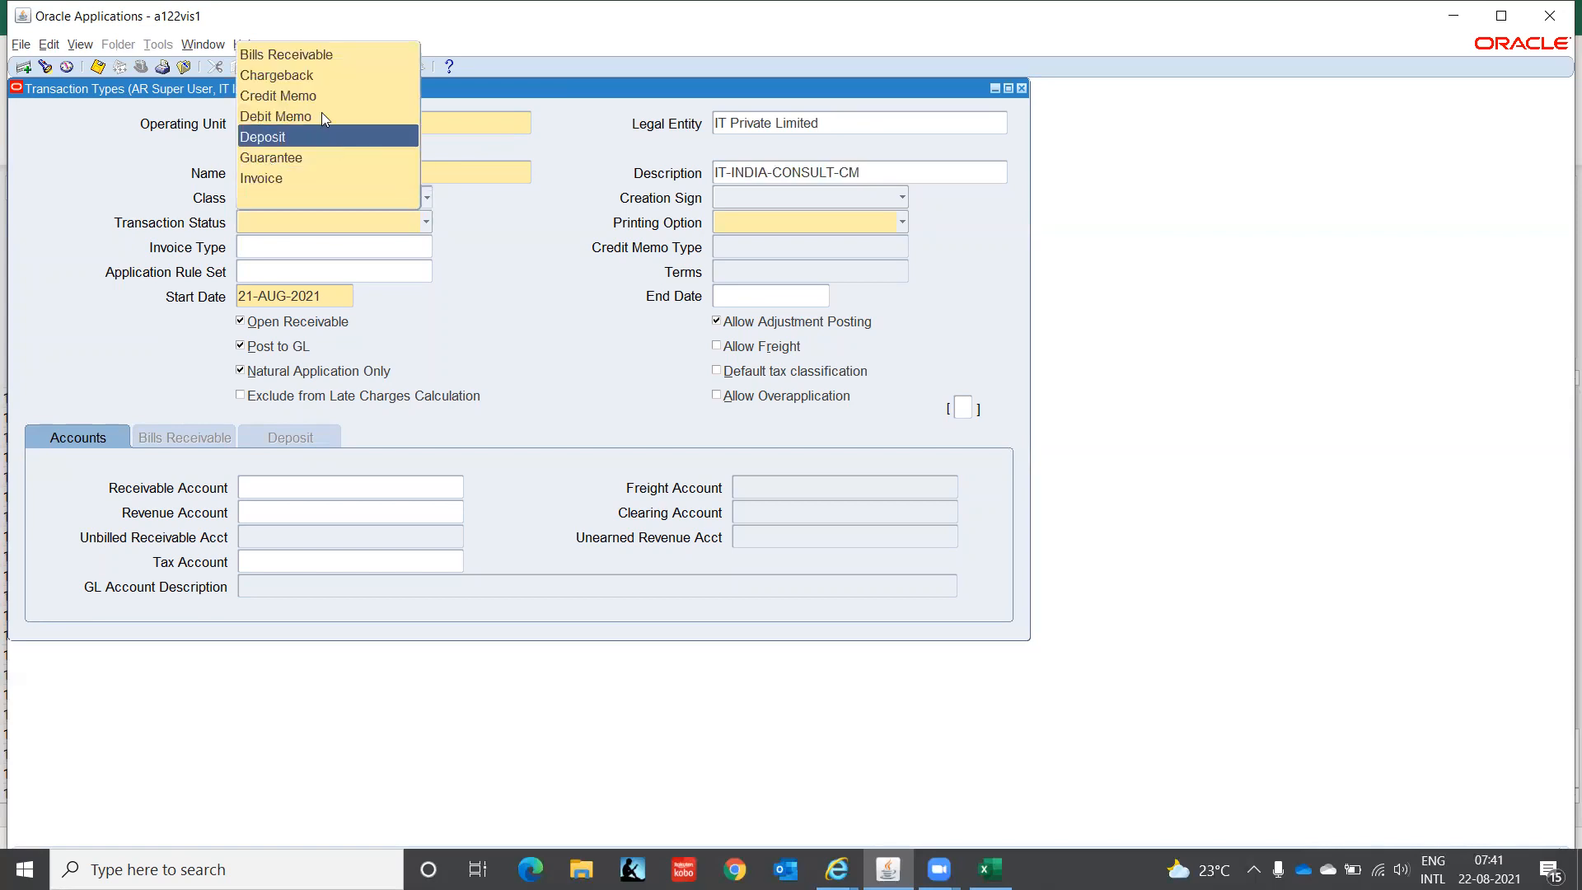
pyautogui.click(322, 97)
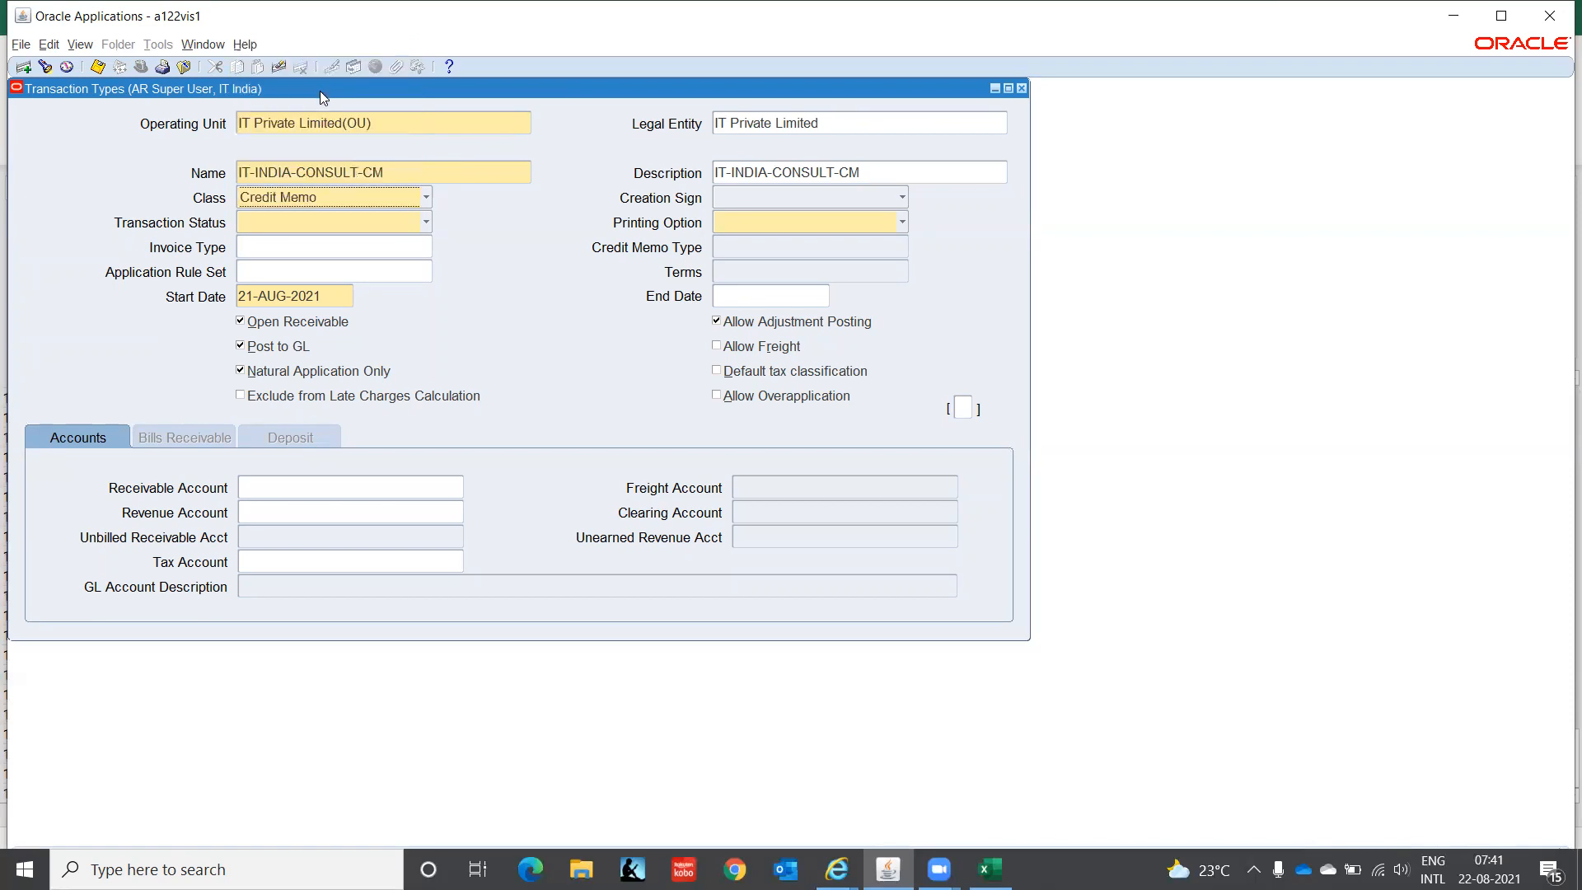
pyautogui.click(743, 199)
pyautogui.click(748, 158)
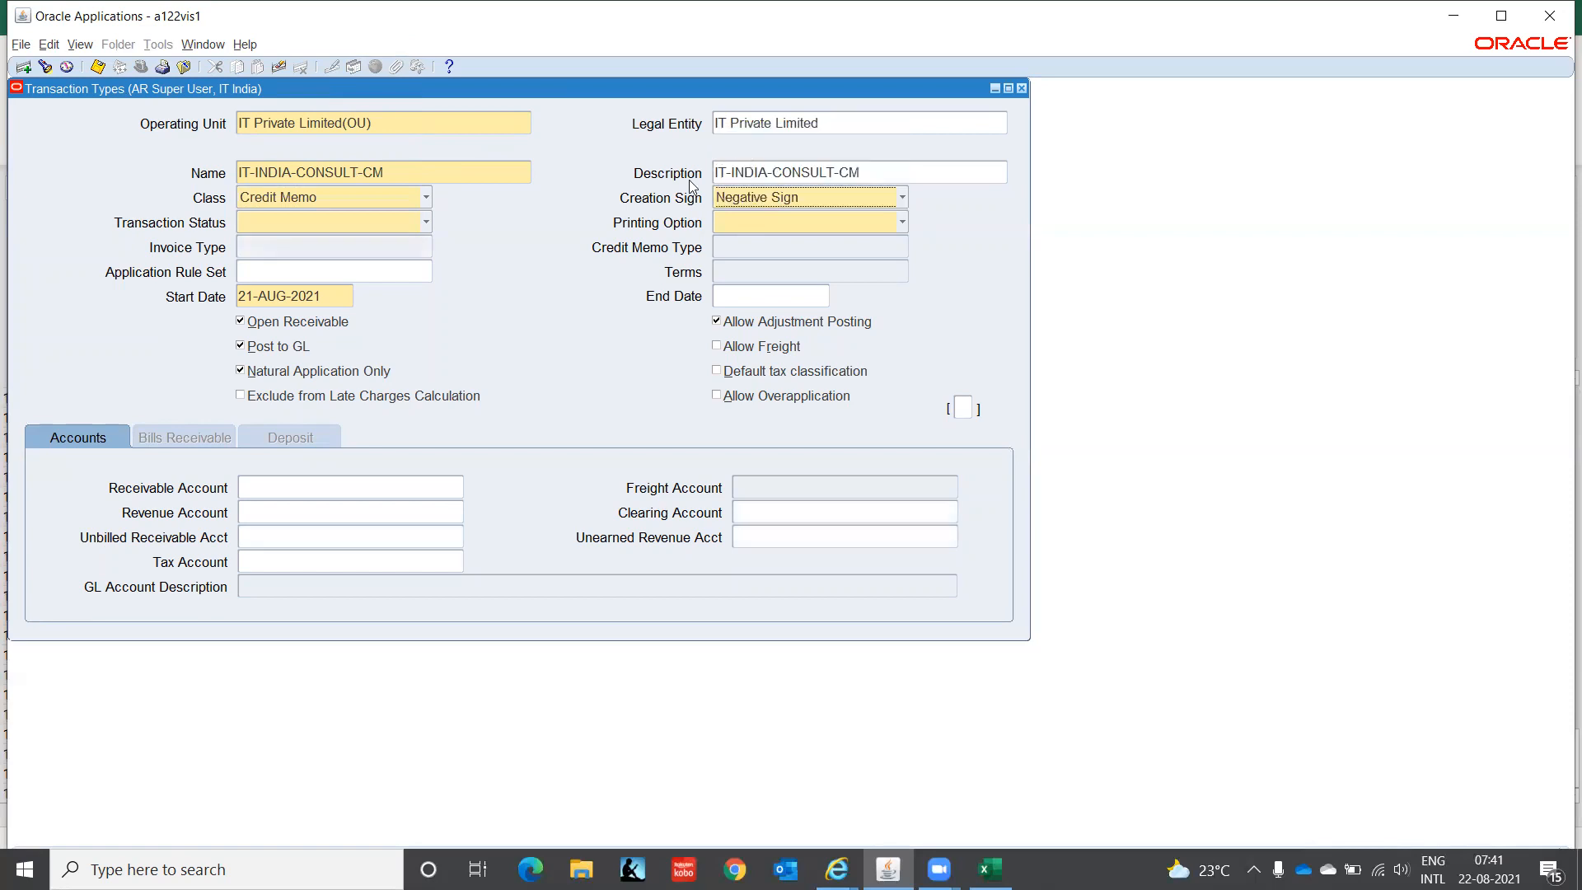
pyautogui.click(369, 222)
pyautogui.click(353, 161)
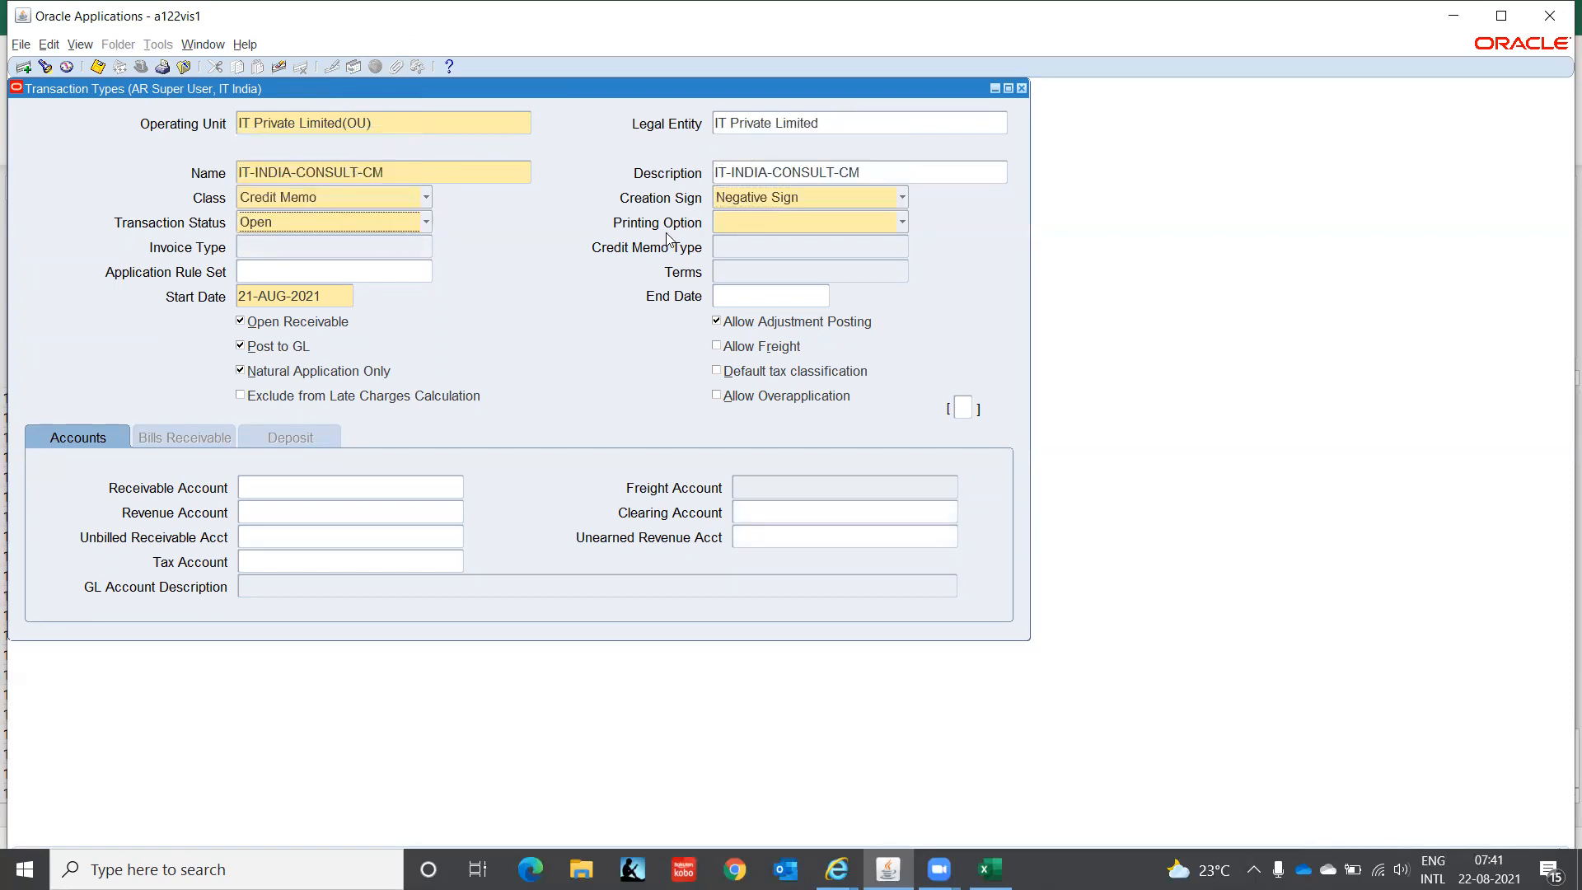
pyautogui.click(734, 225)
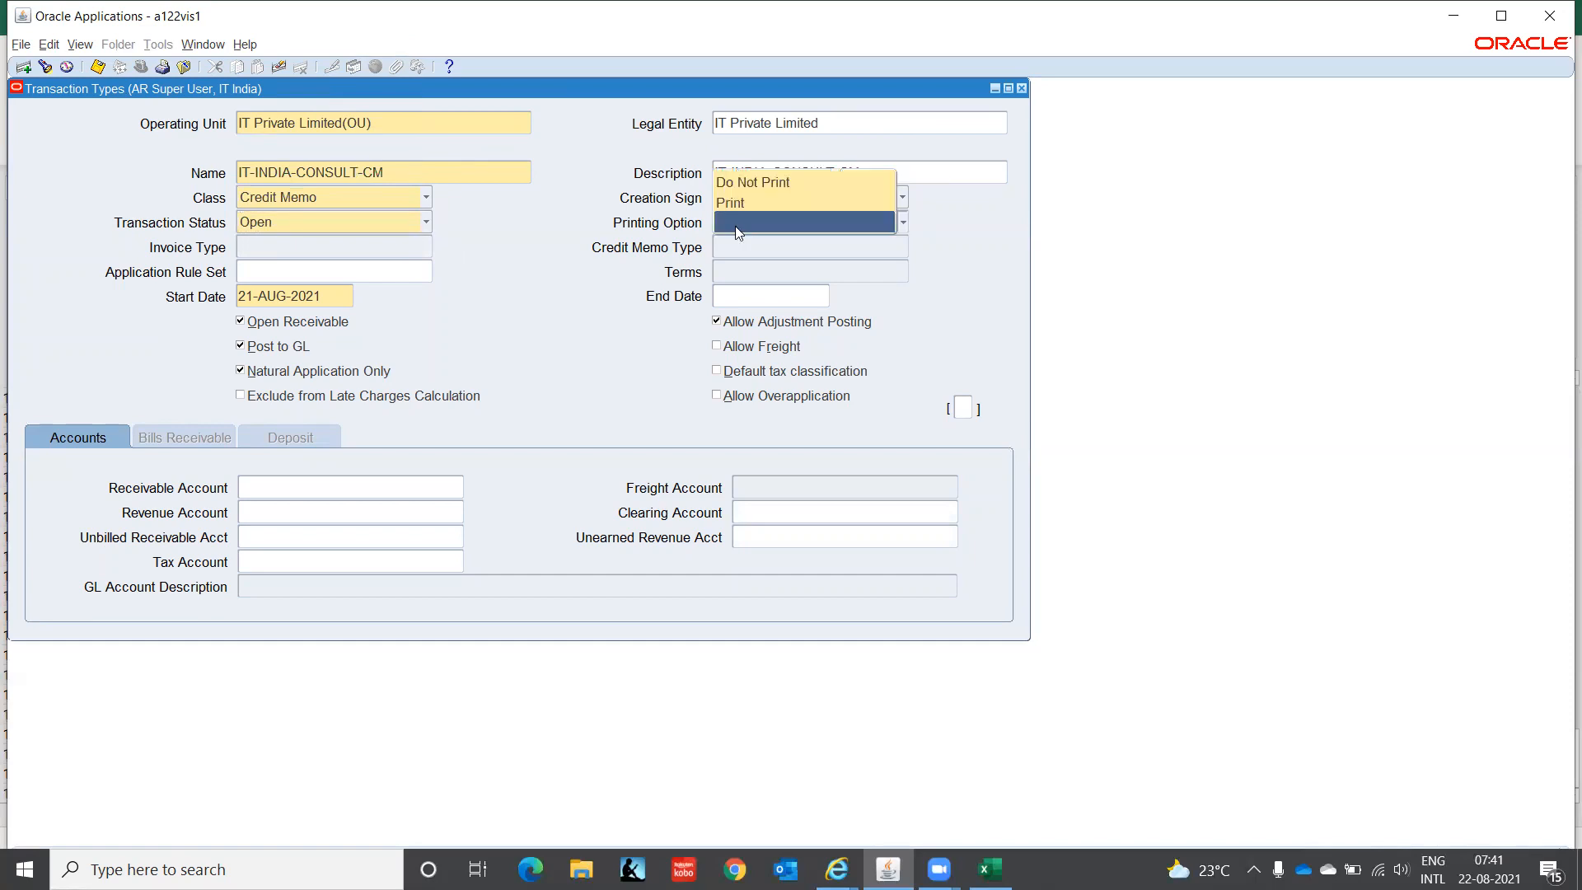
pyautogui.click(763, 183)
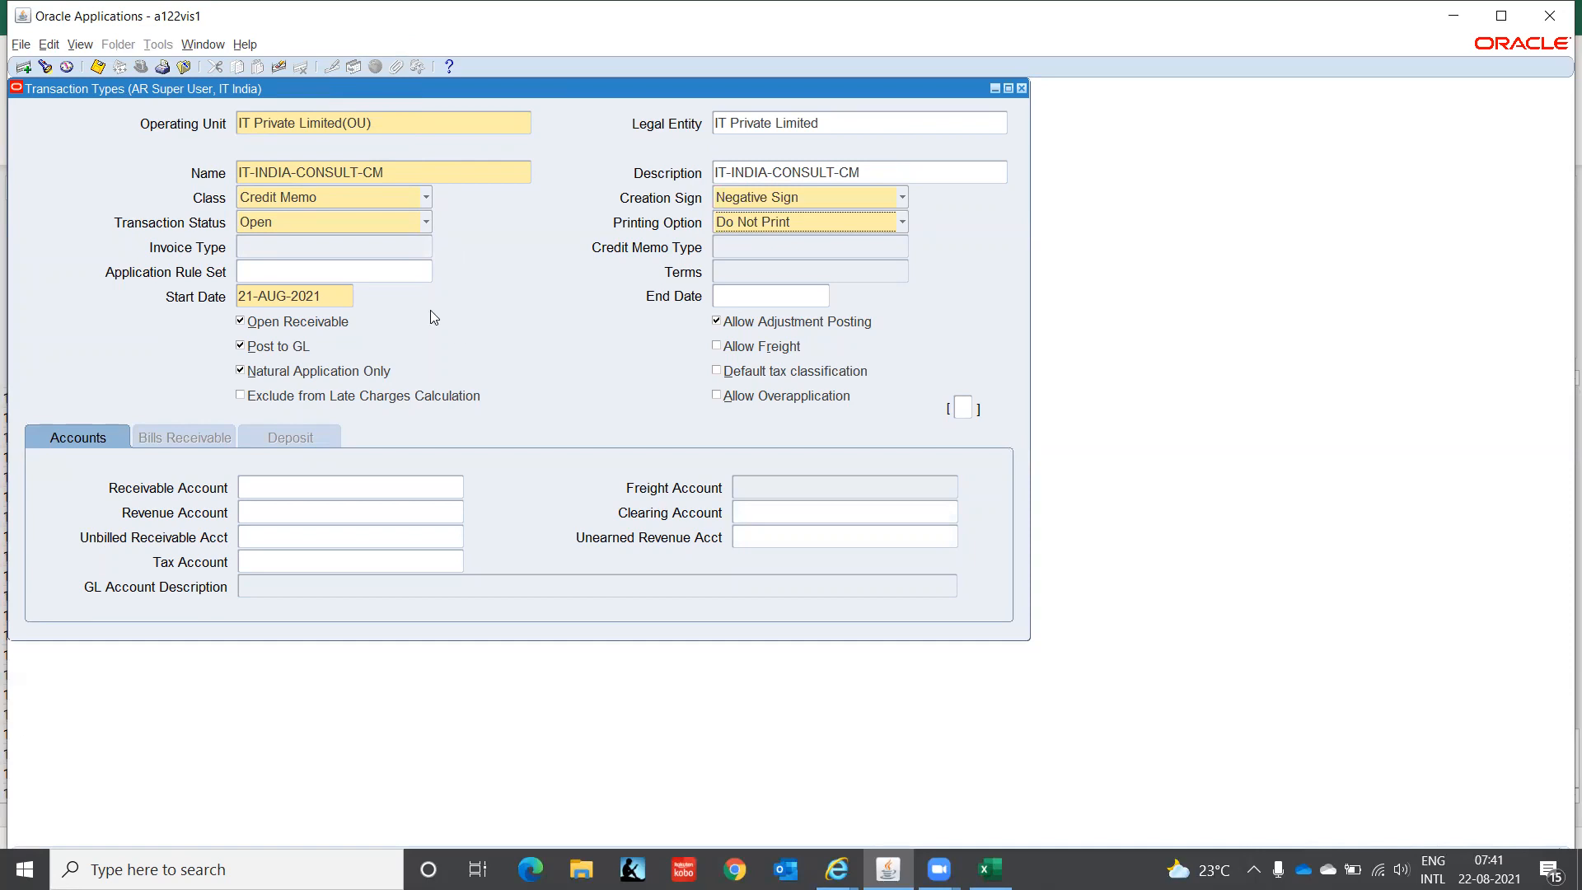
# - Change the Start Date to 01-JAN-2021
pyautogui.click(329, 294)
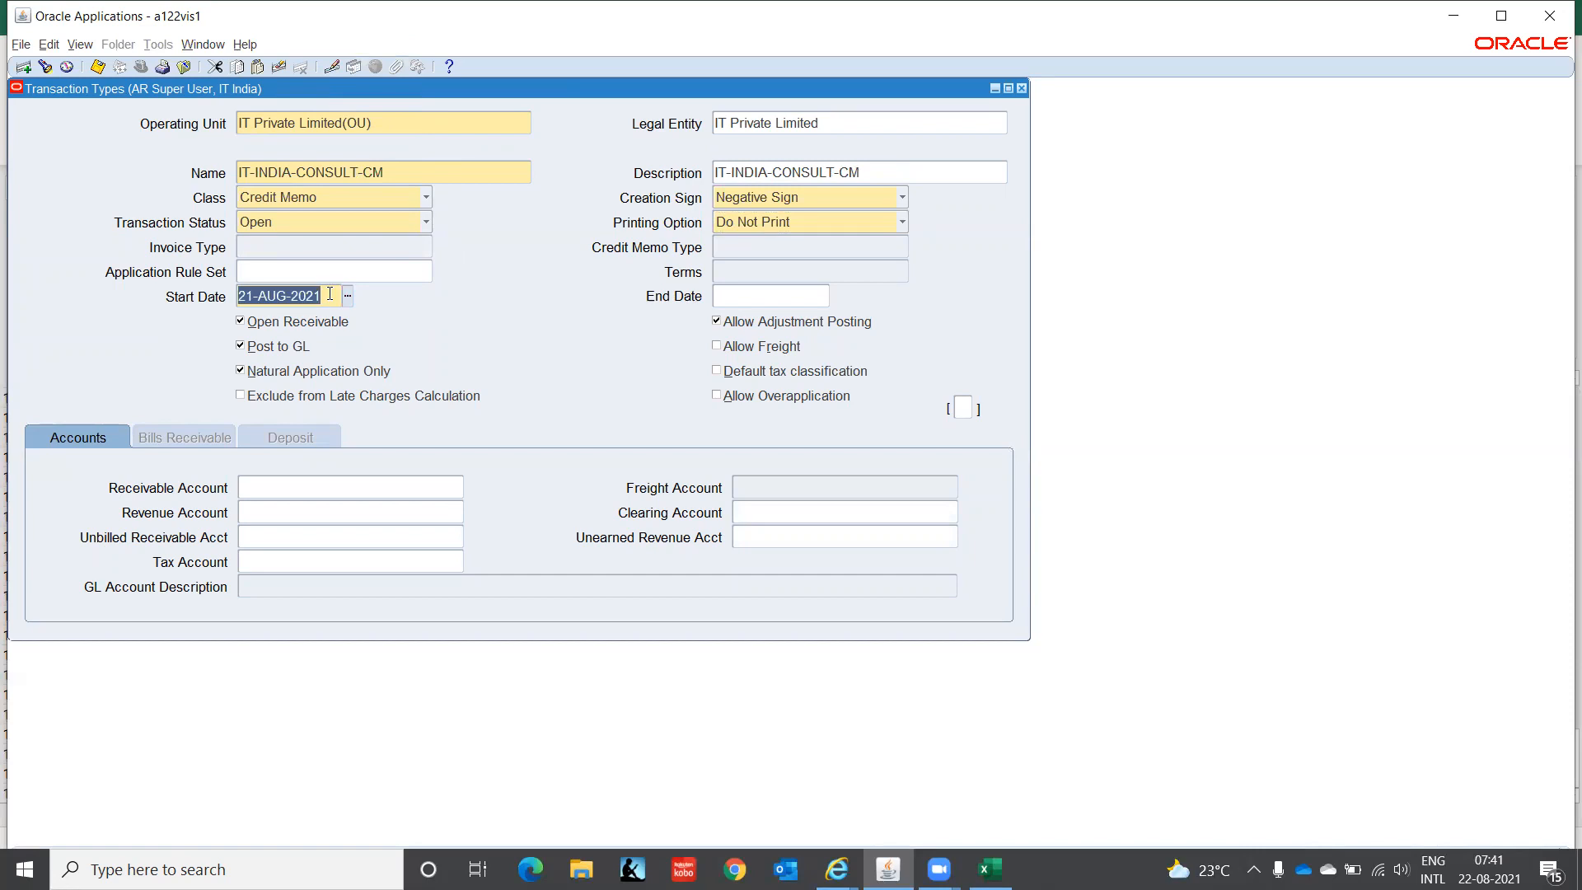
pyautogui.write('-1JAN20')
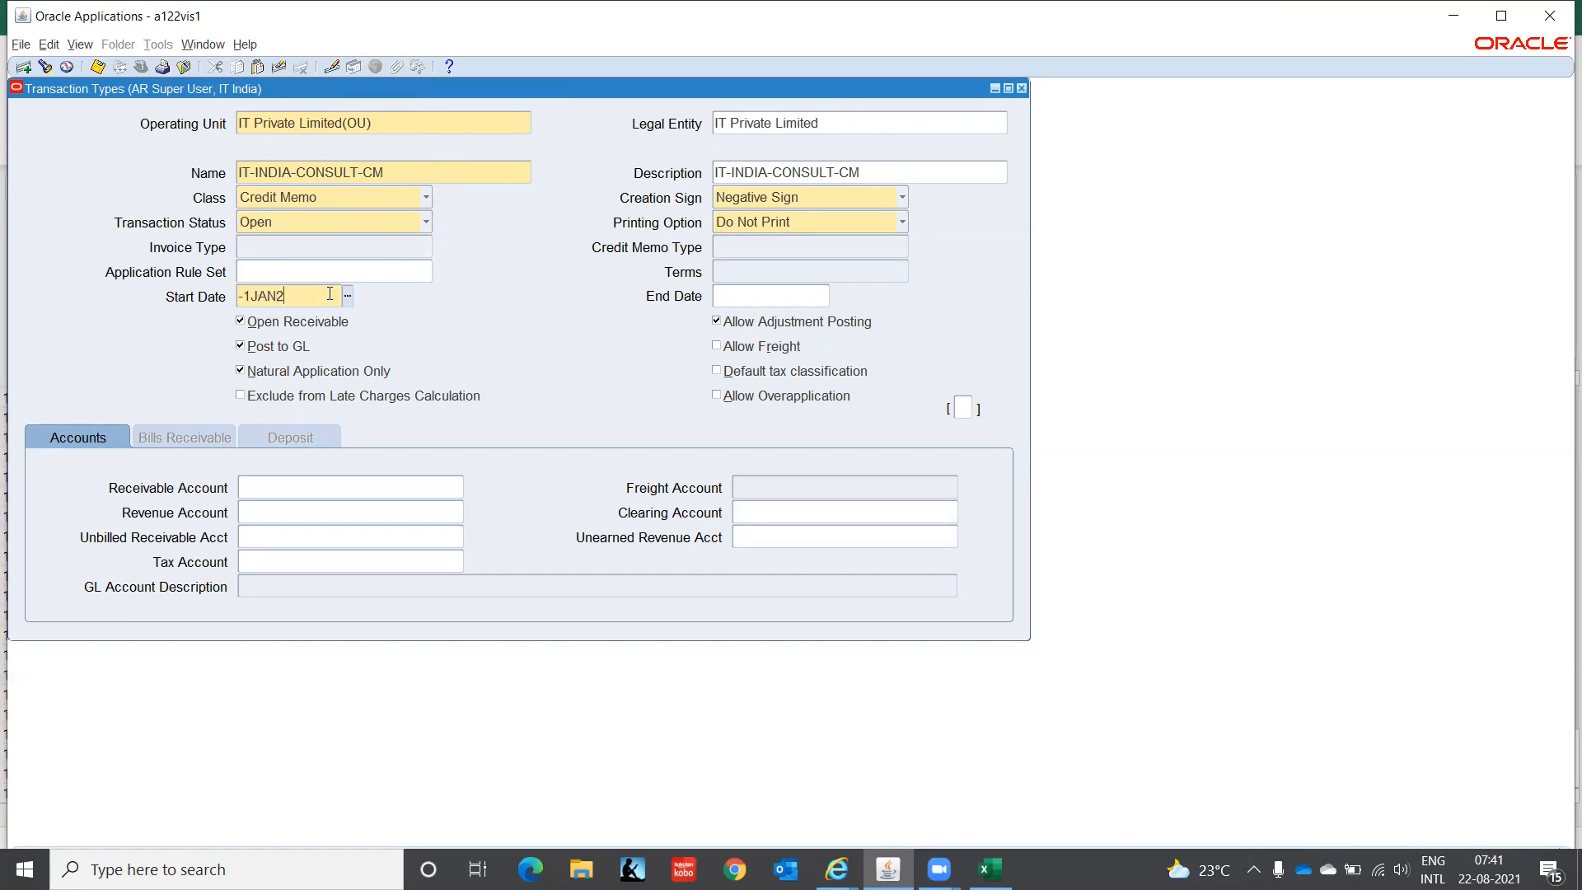
pyautogui.press('BackSpace')
pyautogui.press('BackSpace')
pyautogui.press('BackSpace')
pyautogui.press('BackSpace')
pyautogui.press('BackSpace')
pyautogui.press('BackSpace')
pyautogui.press('BackSpace')
pyautogui.write('01-JAN-2021')
pyautogui.press('Tab')
# - Enter receivable account segments C1, CHN and 000
pyautogui.click(302, 489)
pyautogui.click(458, 489)
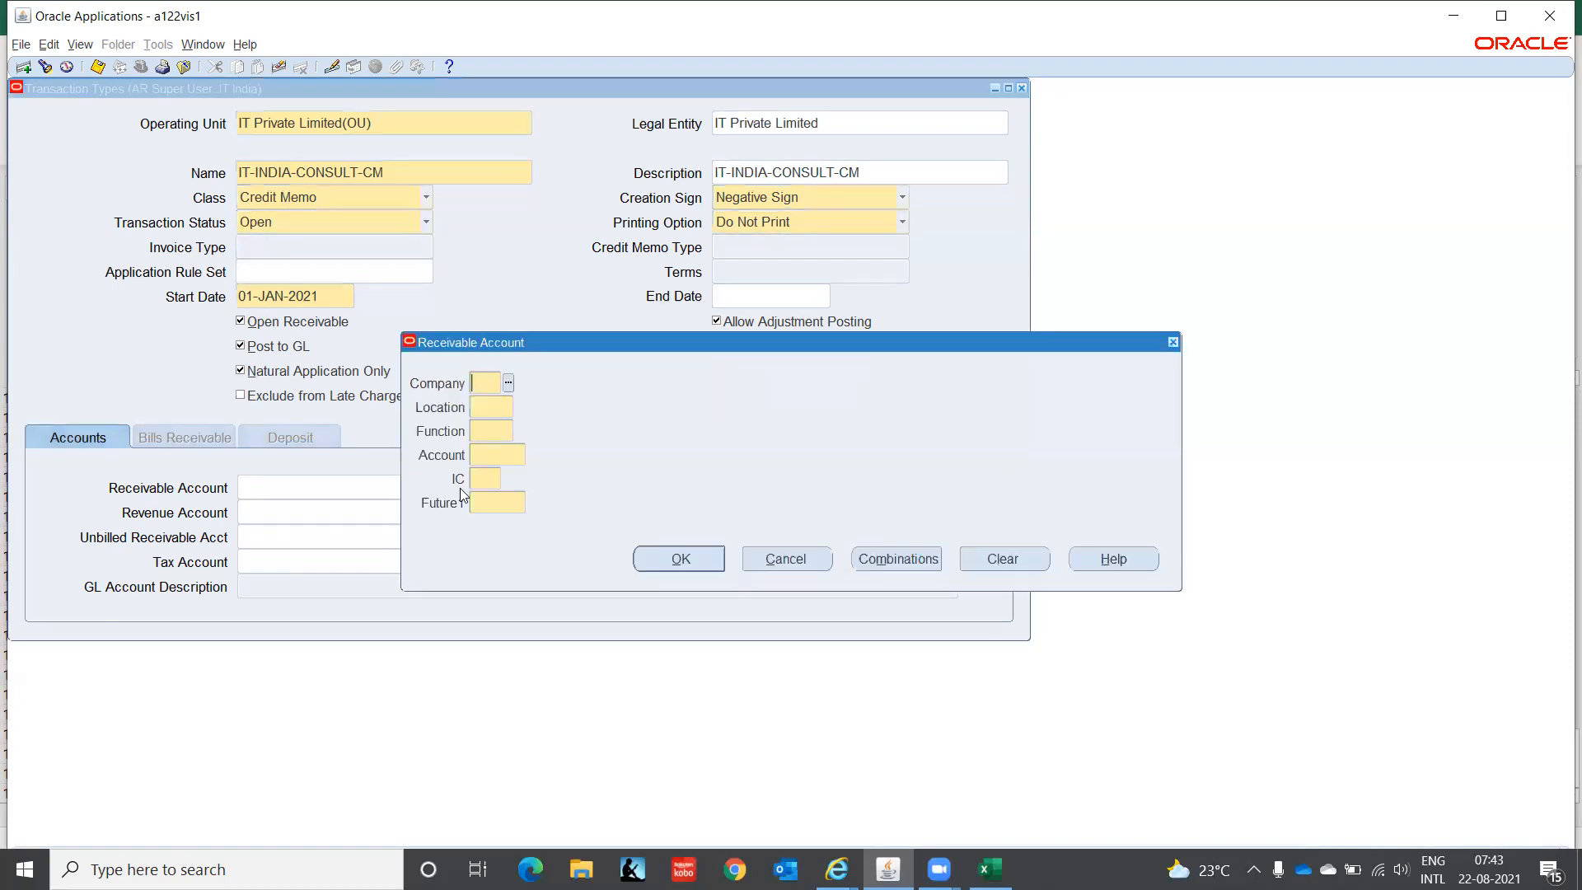
pyautogui.write('C1')
pyautogui.press('Tab')
pyautogui.write('CHN')
pyautogui.press('Tab')
pyautogui.write('000')
pyautogui.press('Tab')
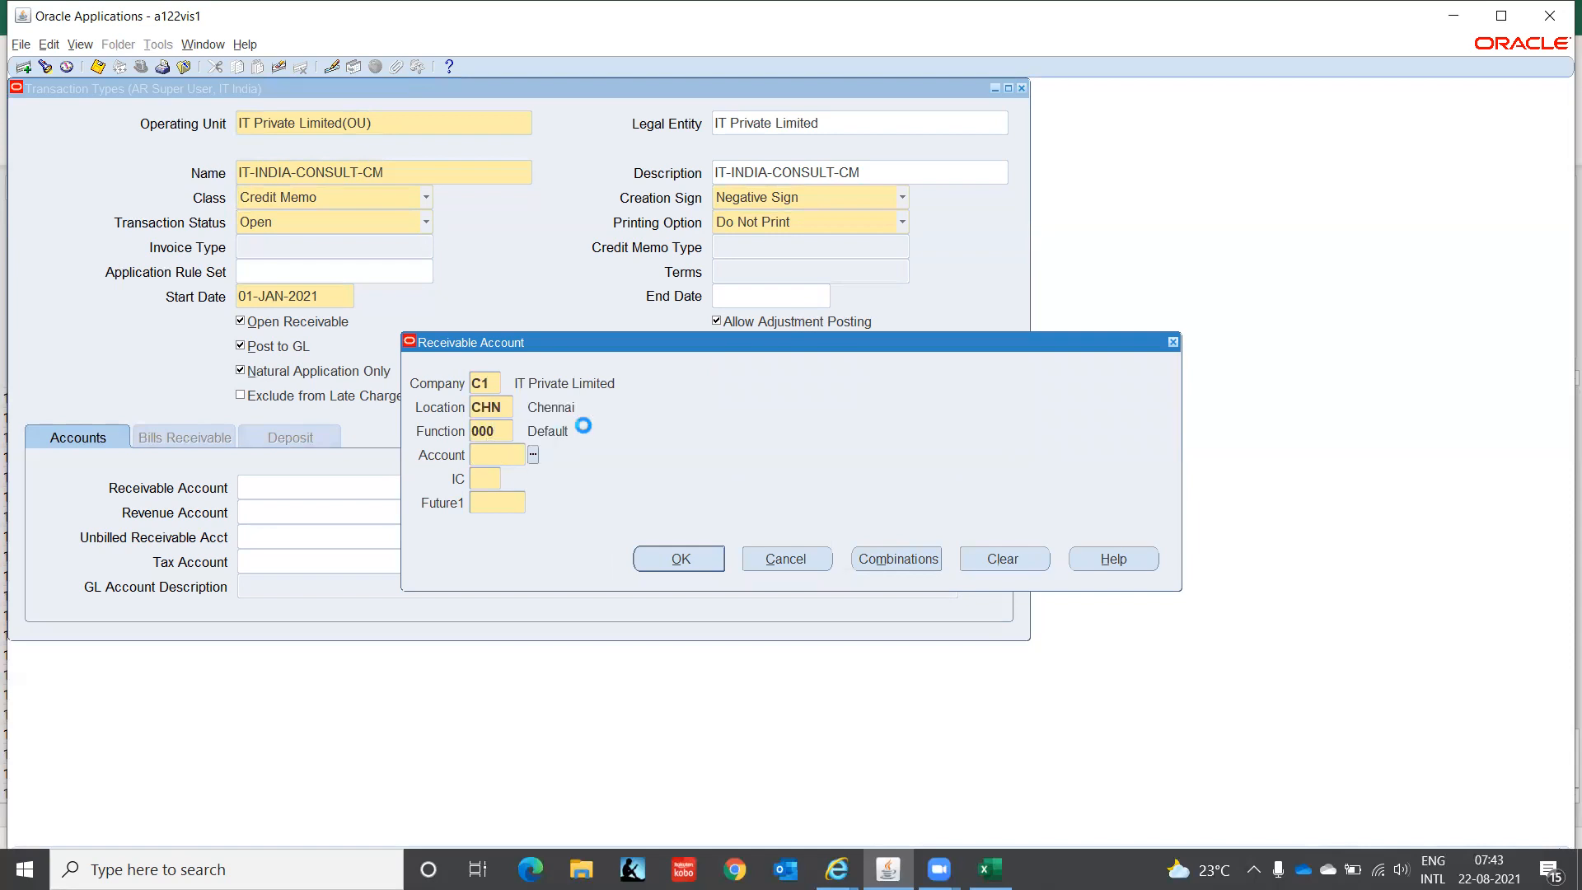
# - Pick natural account 4130 Consulting via a 'Cons%' search, then enter 00 and 0000
pyautogui.hotkey('ctrl', 'l')
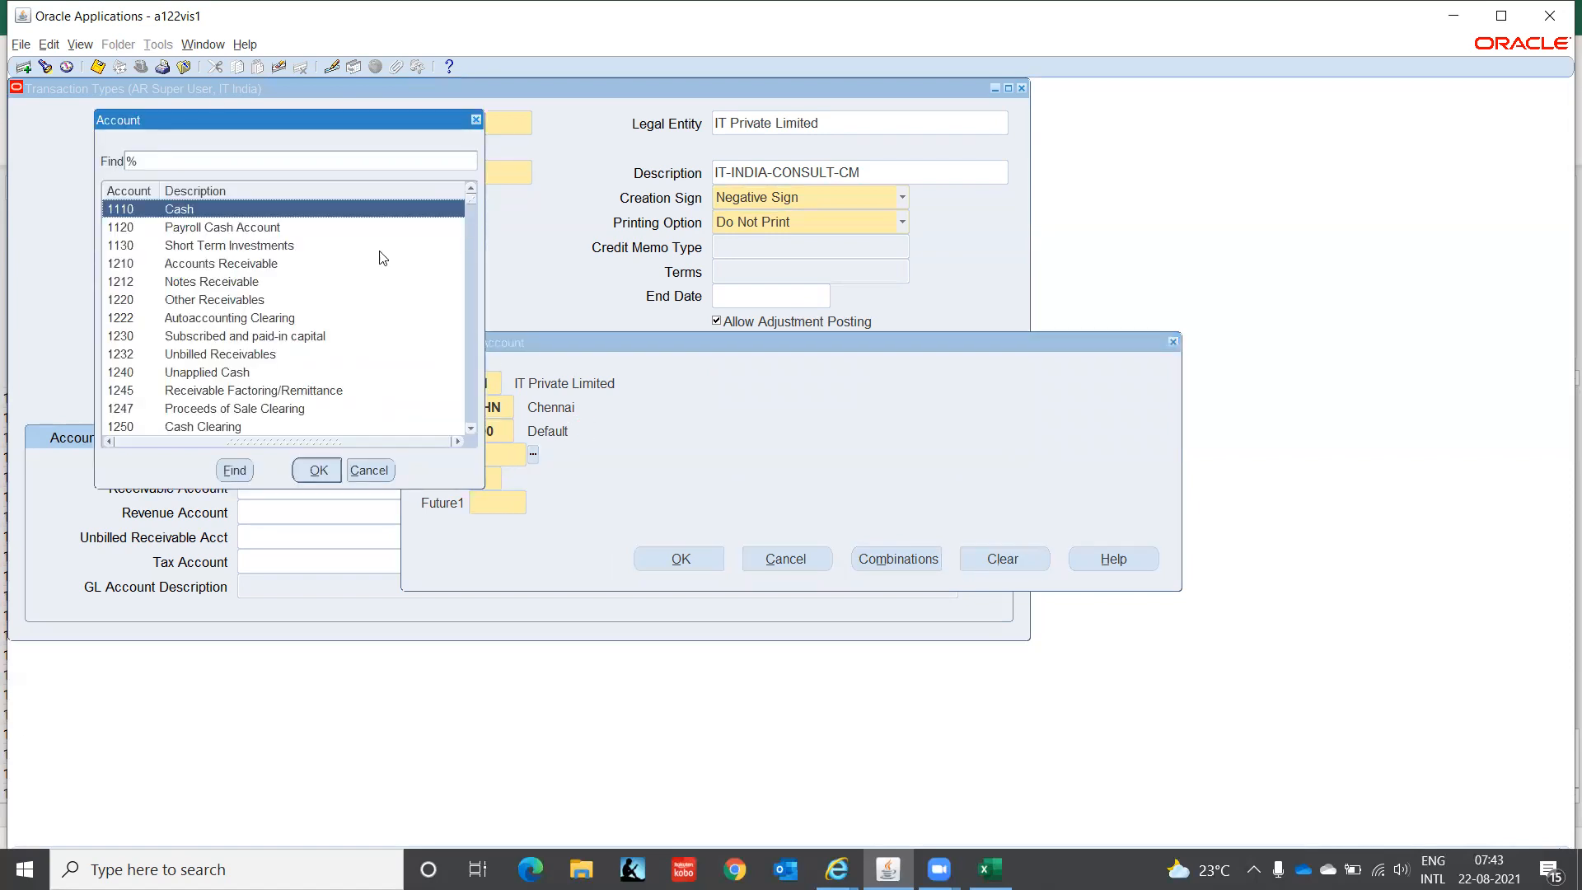
pyautogui.write('Cons%')
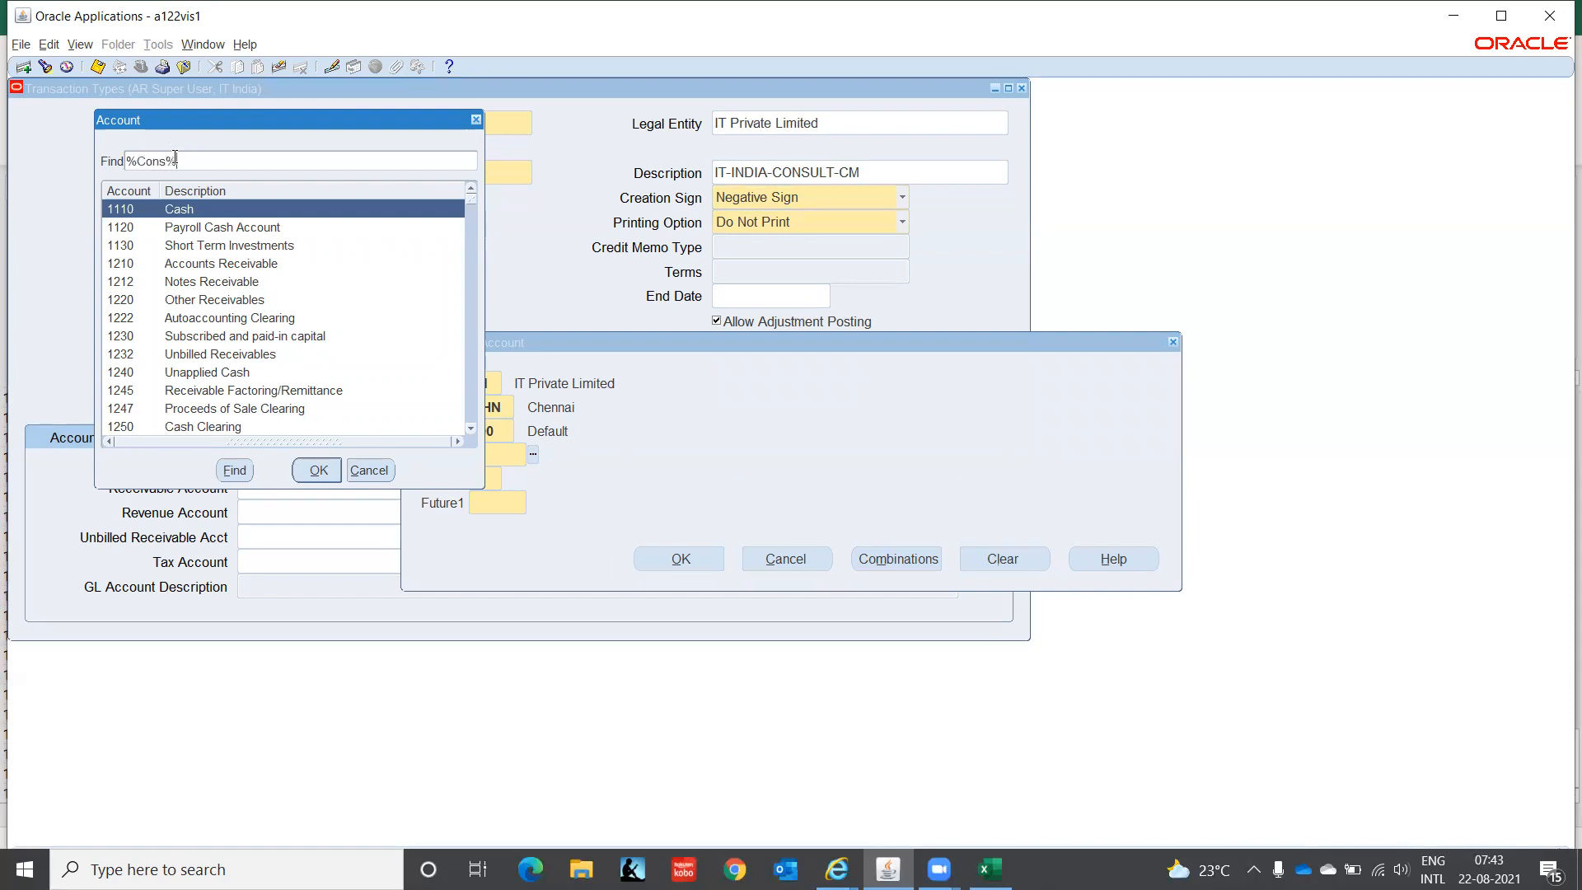
pyautogui.press('Return')
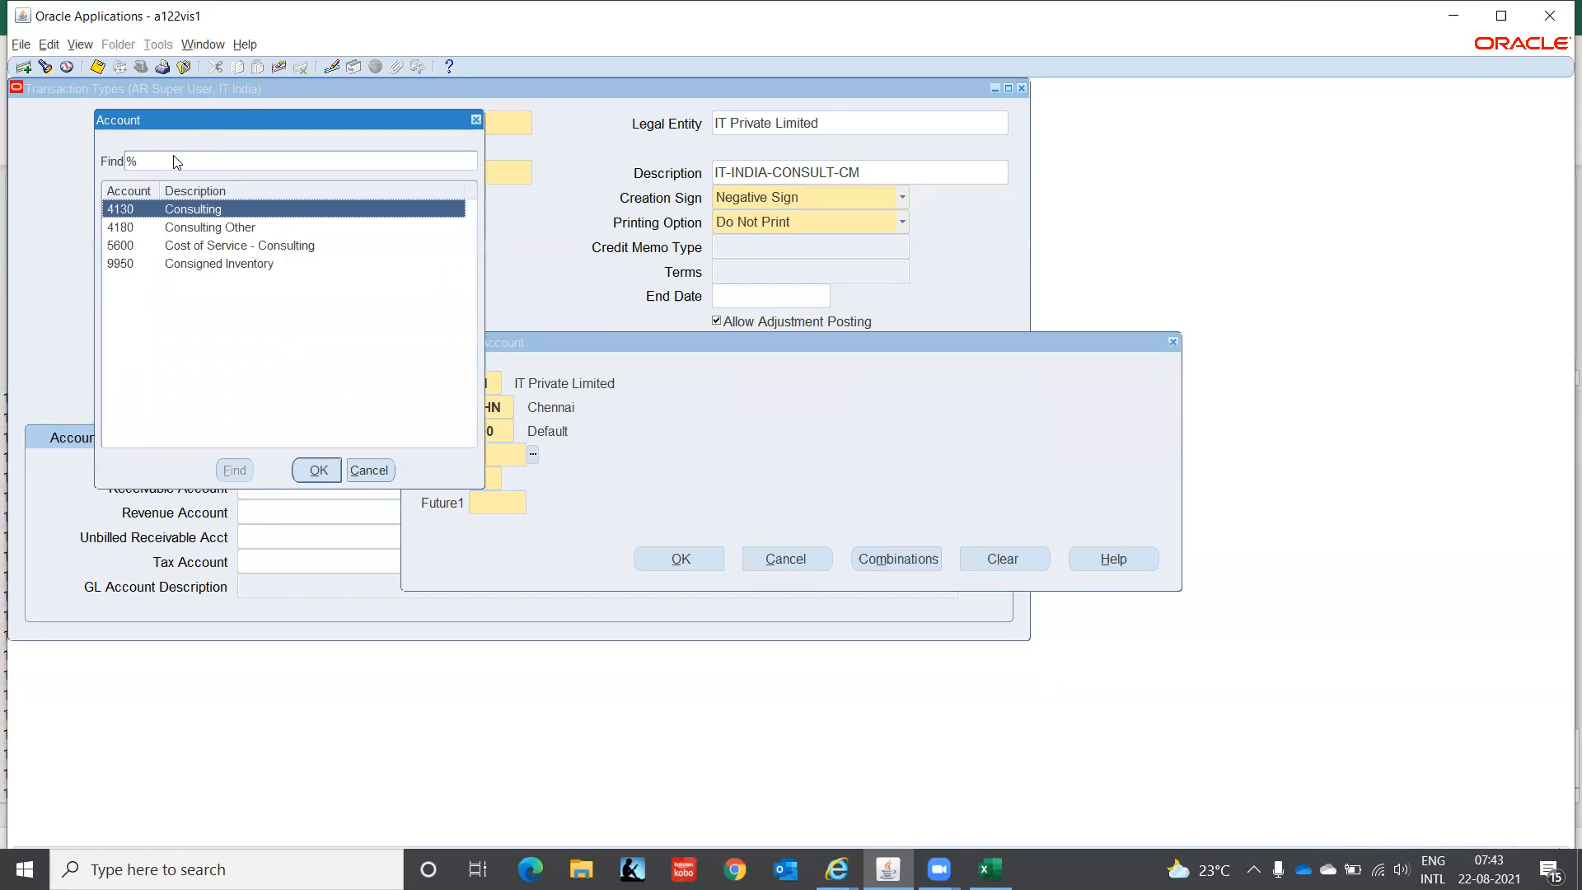
pyautogui.click(315, 471)
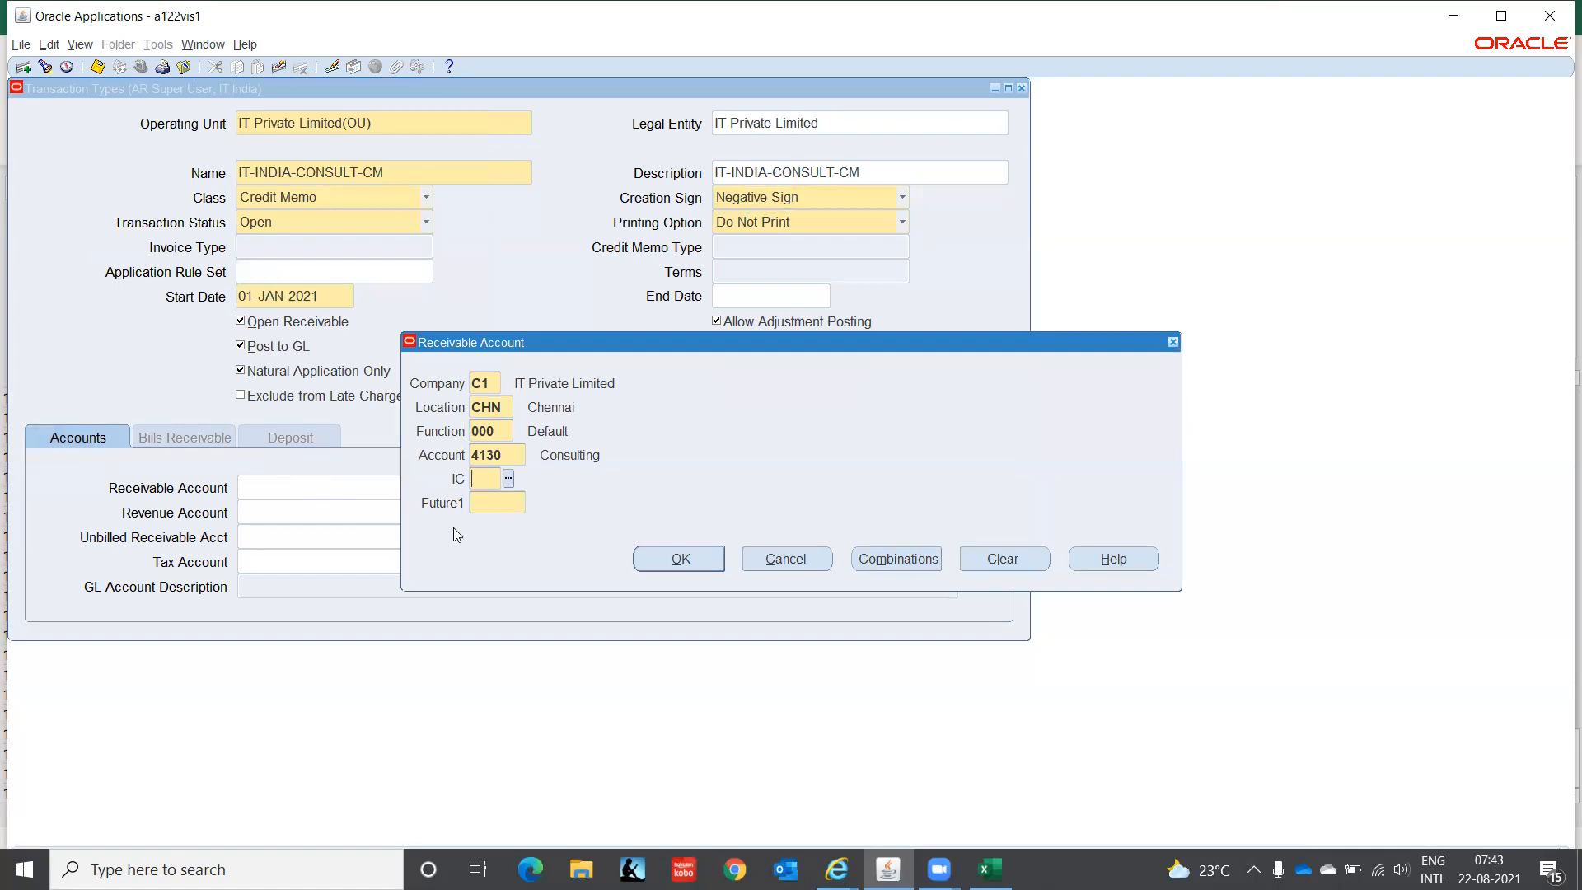
pyautogui.write('00')
pyautogui.press('Tab')
pyautogui.write('0000')
pyautogui.press('Tab')
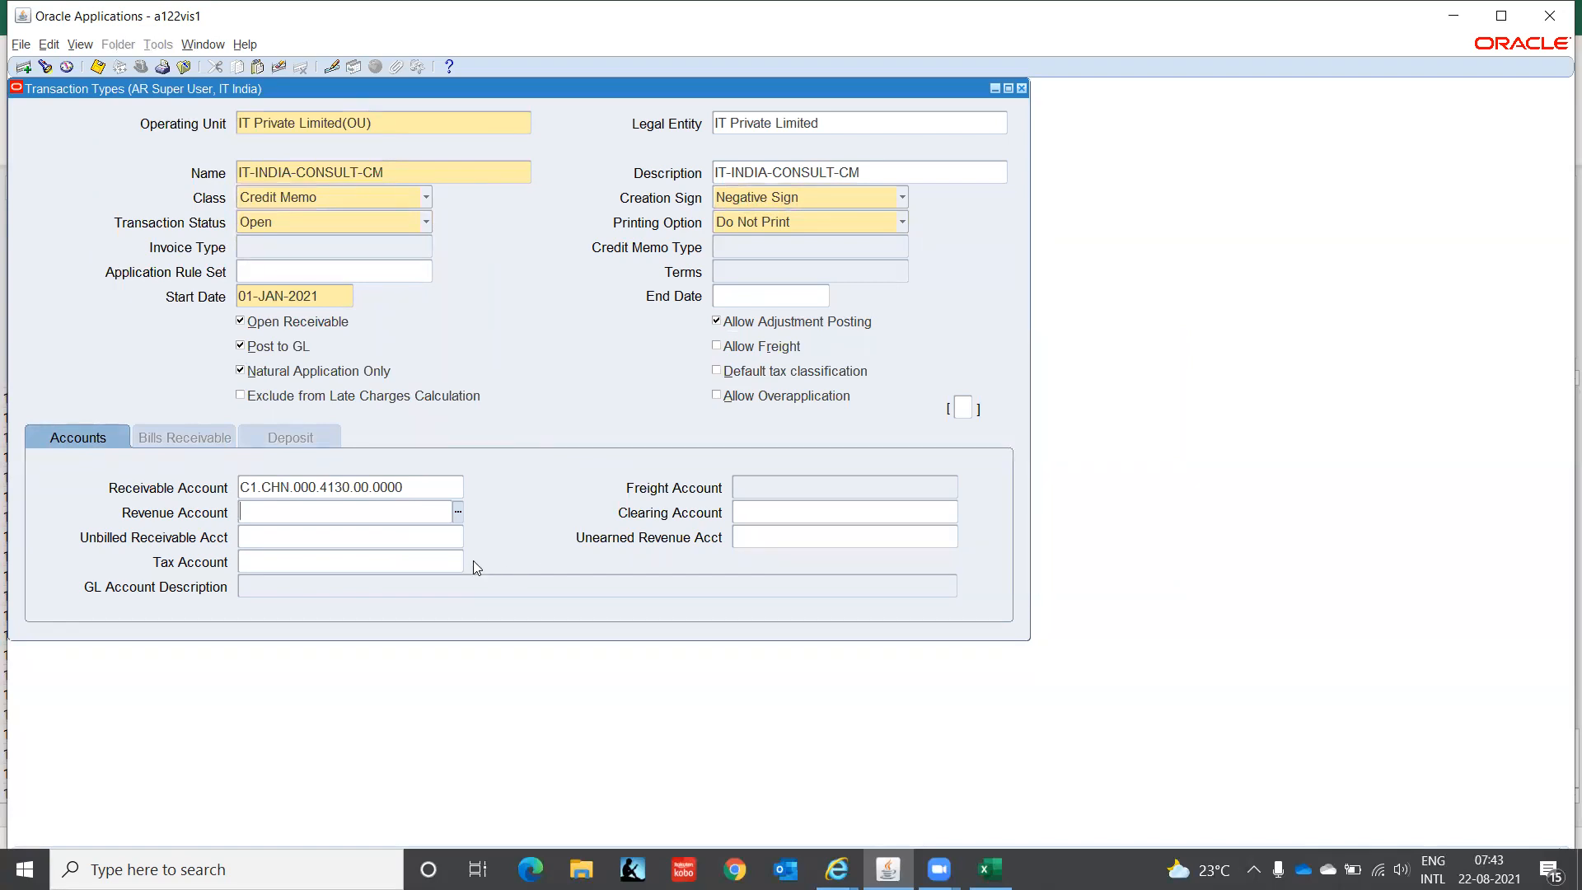
# - Fill Revenue Account with C1.CHN.000.4130.00.0000 and reopen the Receivable Account segments
pyautogui.click(442, 487)
pyautogui.hotkey('ctrl', 'c')
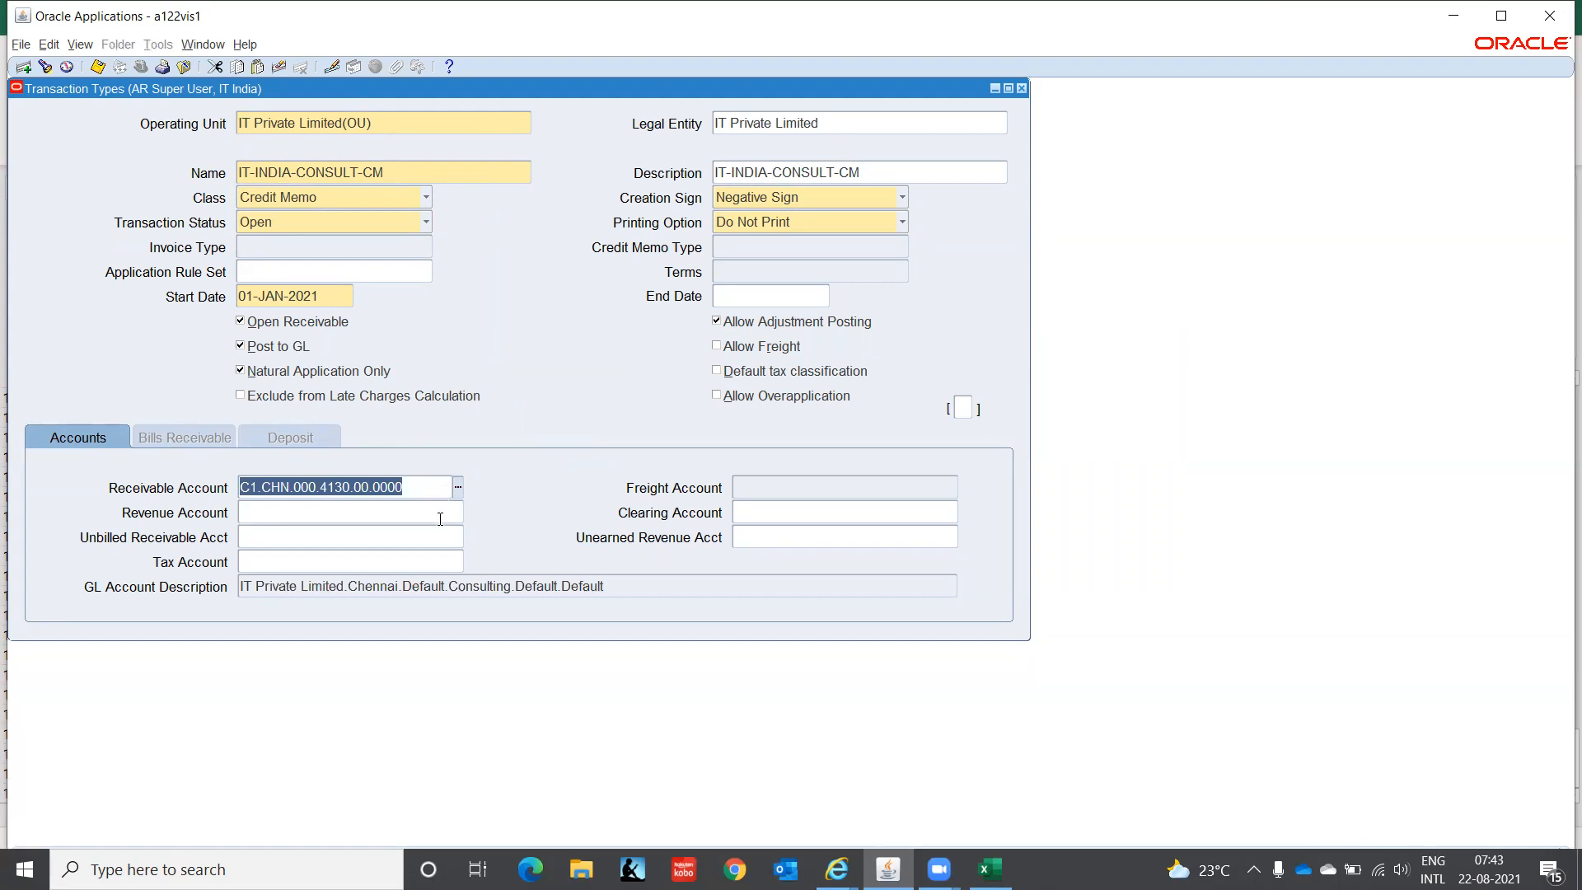
pyautogui.click(442, 518)
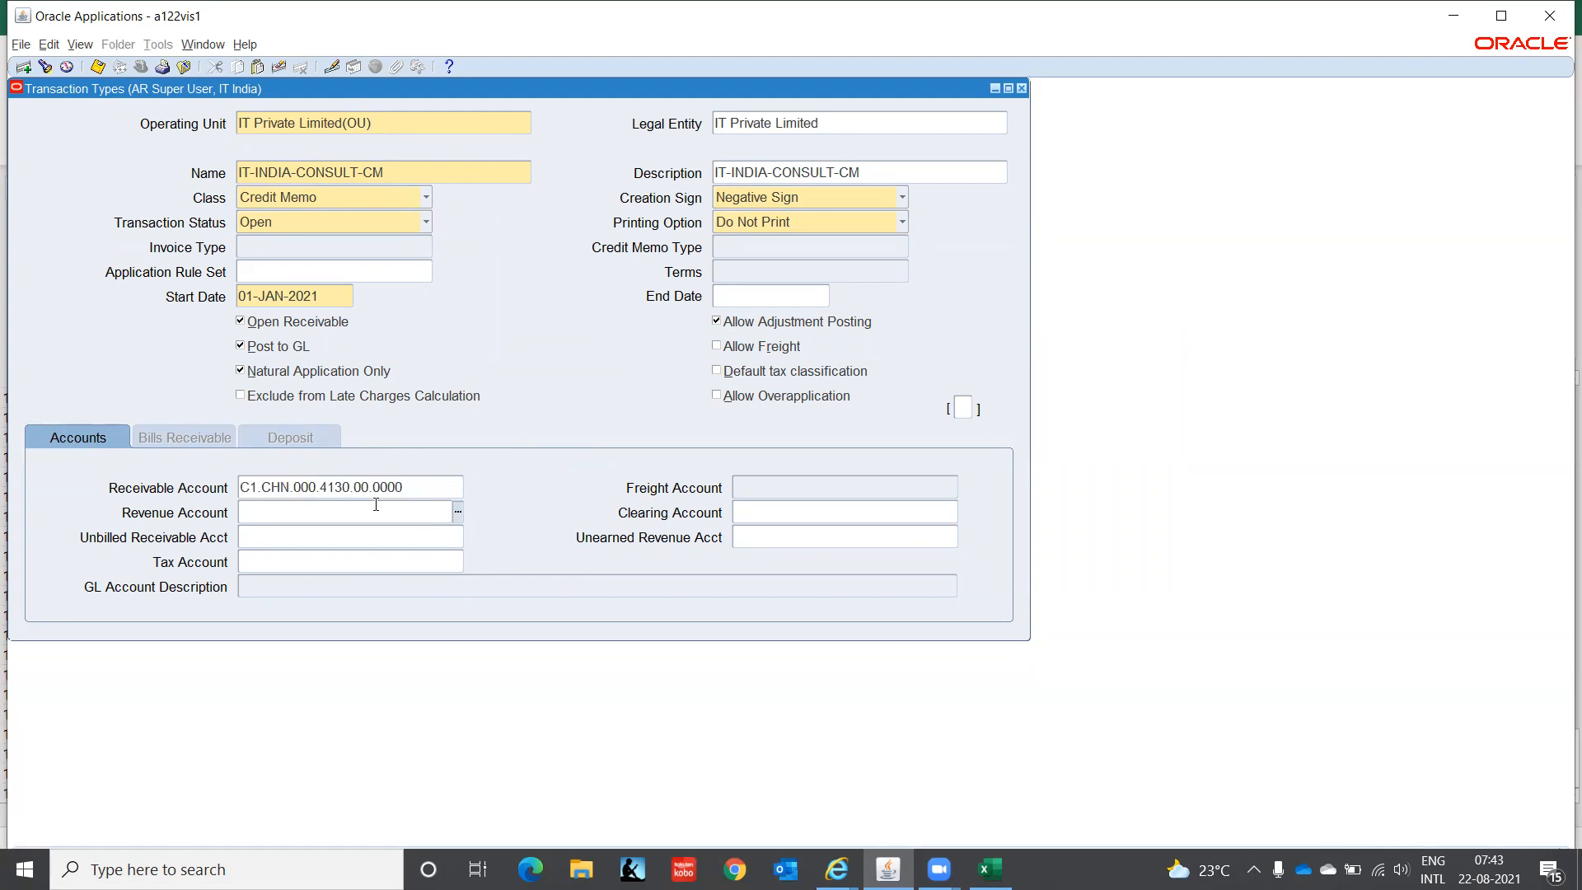
pyautogui.hotkey('ctrl', 'v')
pyautogui.click(415, 487)
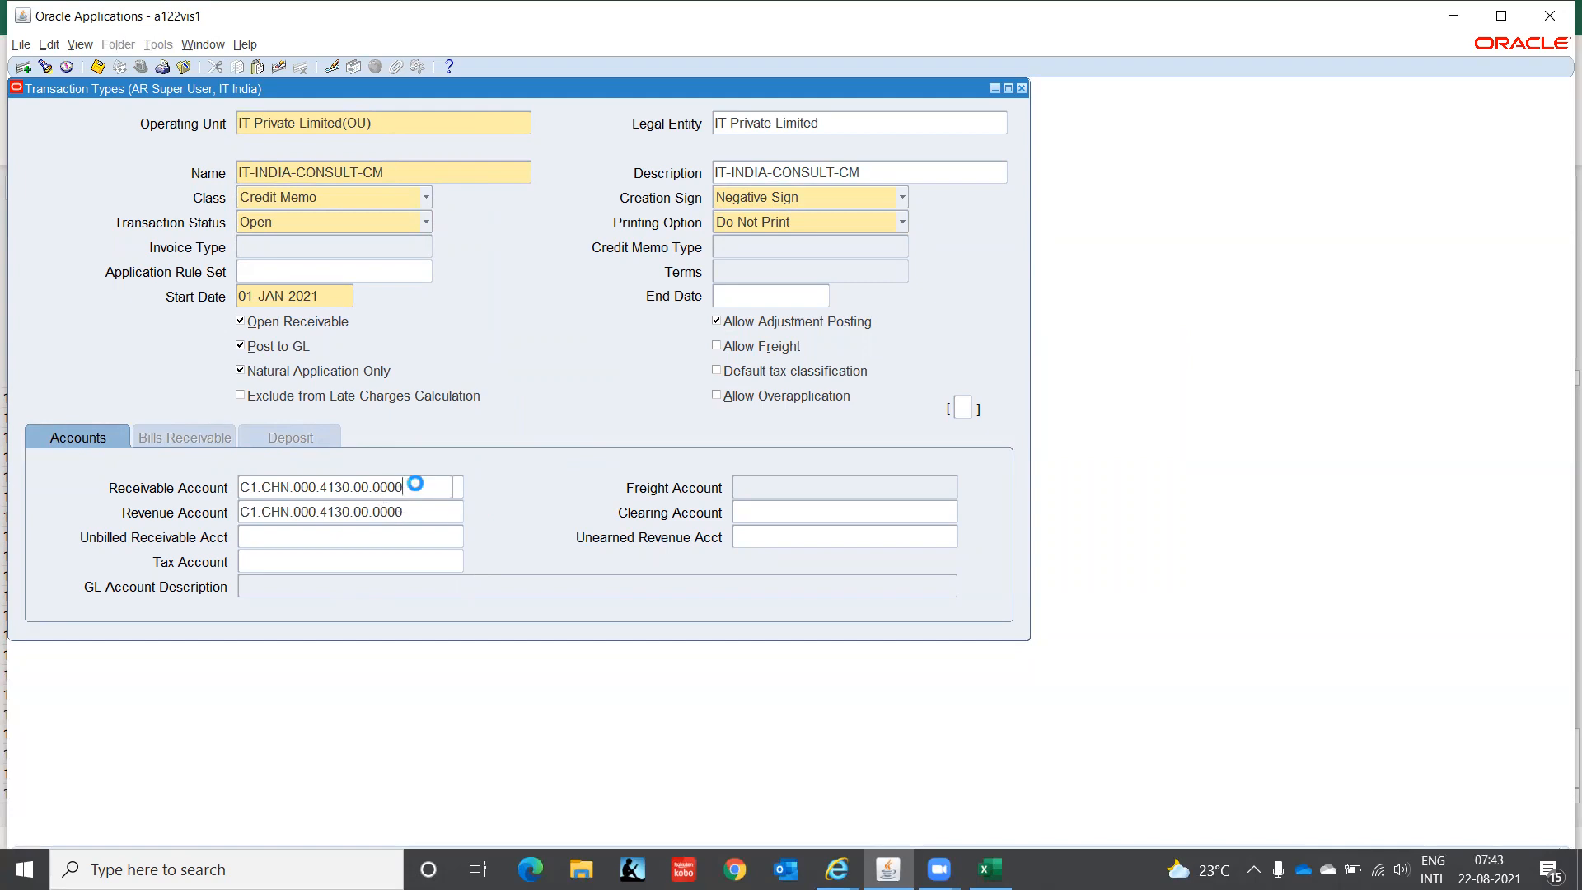
pyautogui.click(457, 487)
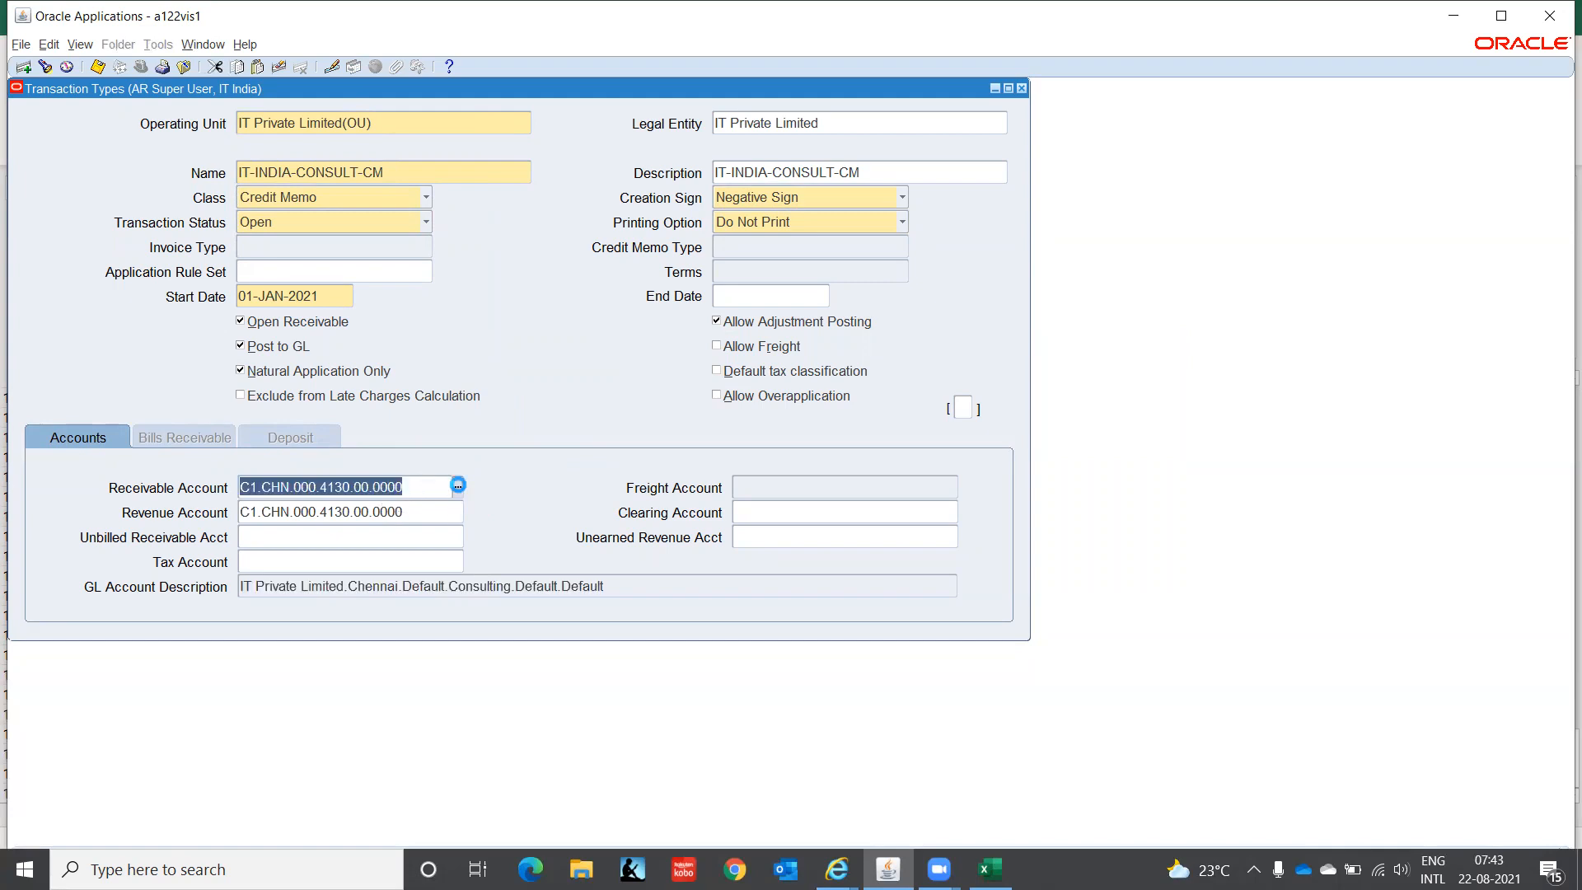
# - Replace the account segment with 1210 Accounts Receivable via a 'Rece%' search, giving C1.CHN.000.1210.00.0000
pyautogui.click(504, 453)
pyautogui.click(532, 457)
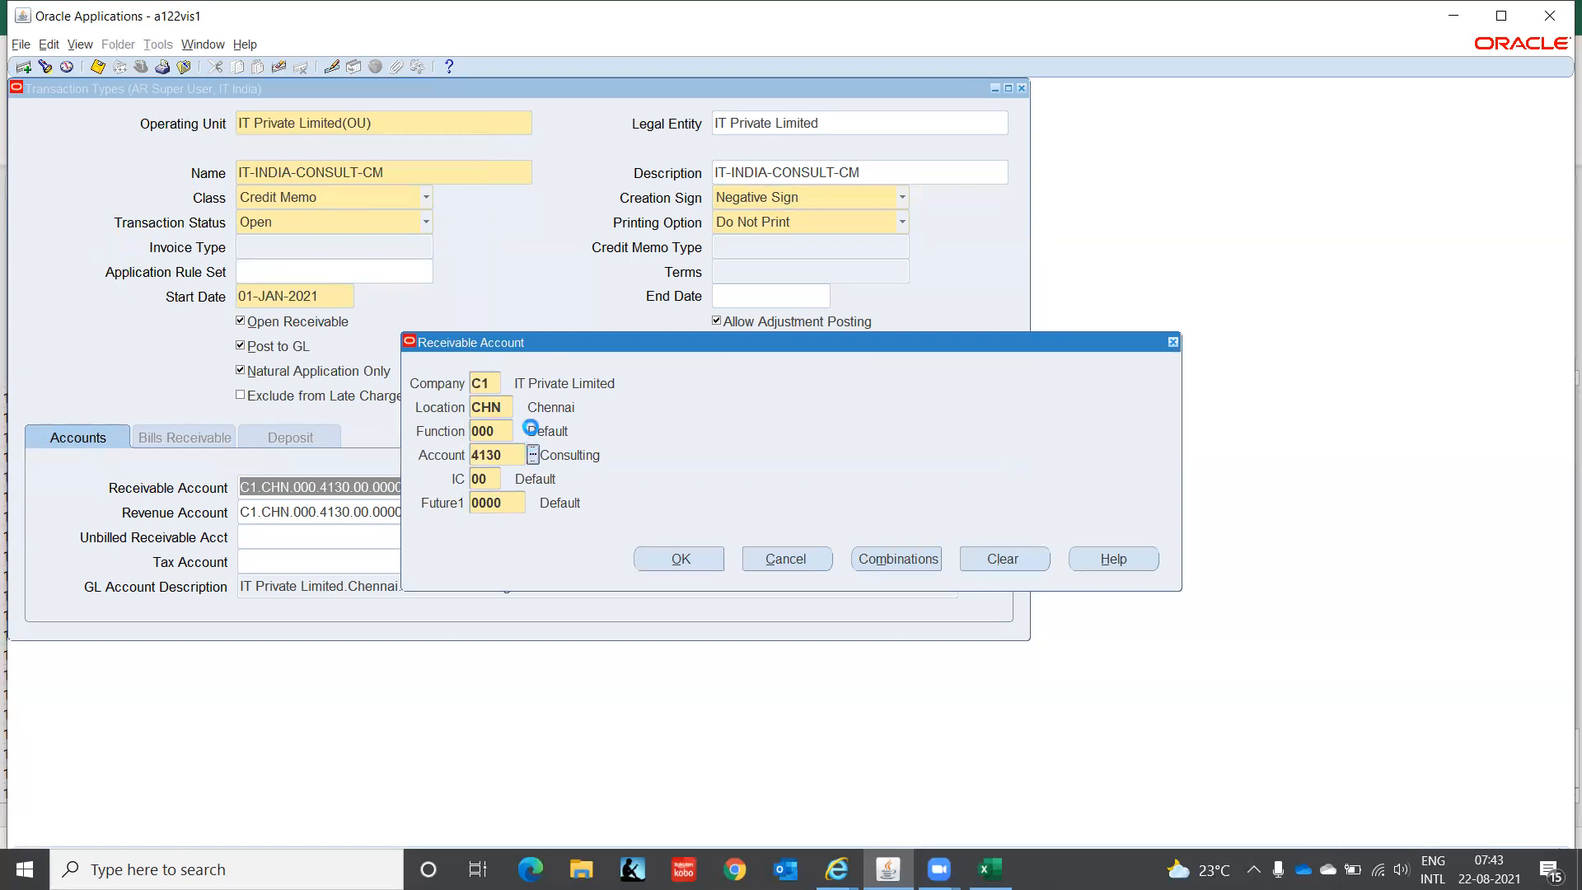
pyautogui.click(182, 159)
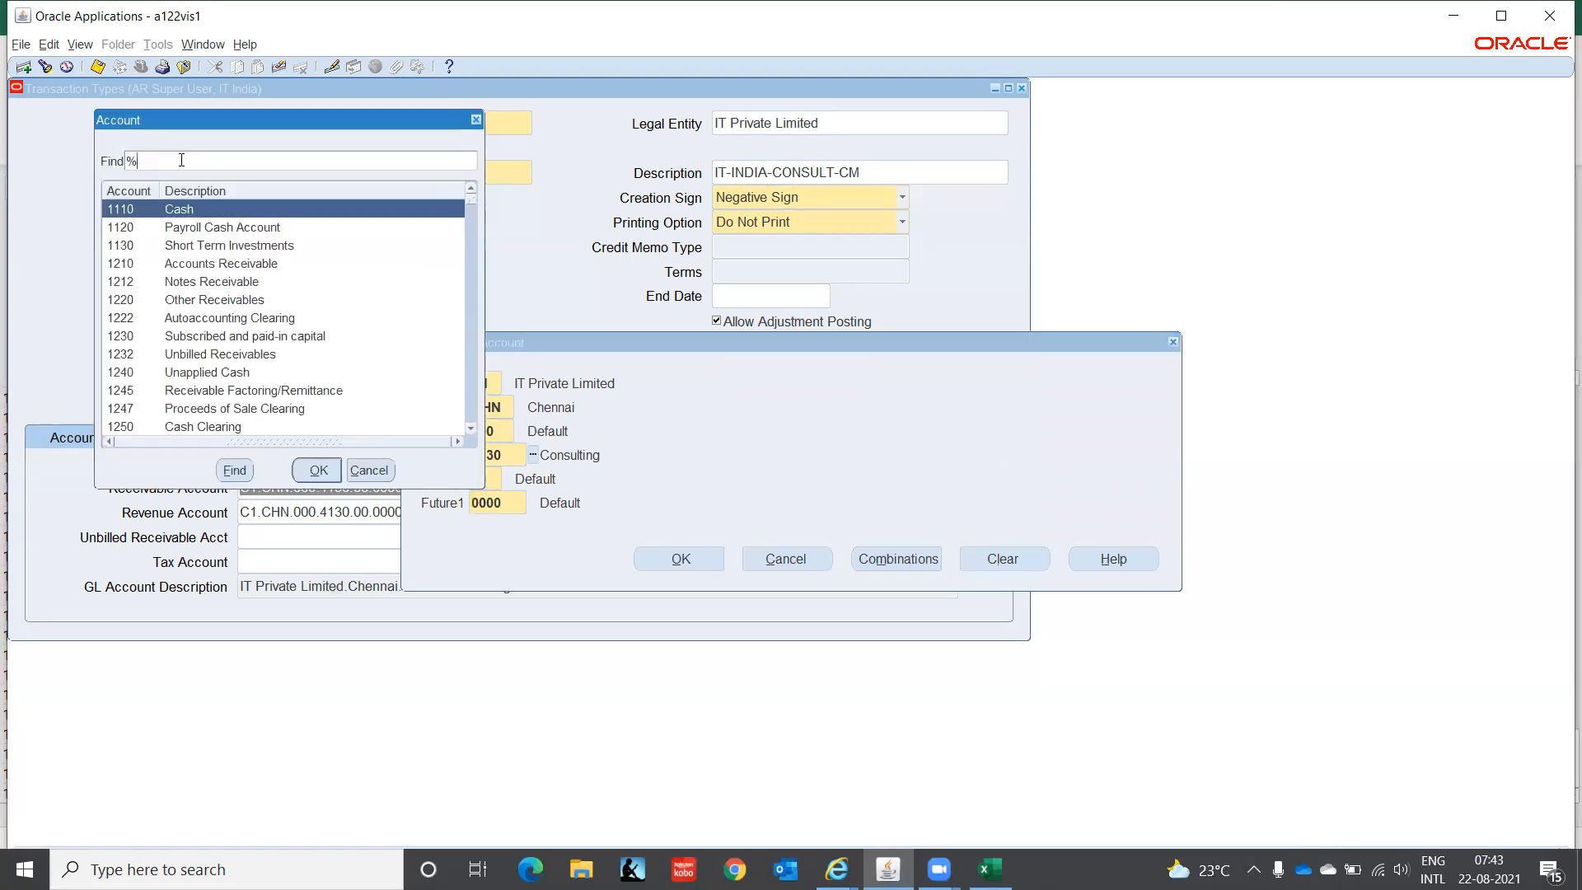
pyautogui.write('Rece')
pyautogui.press('BackSpace')
pyautogui.write('%')
pyautogui.press('BackSpace')
pyautogui.write('%')
pyautogui.press('Return')
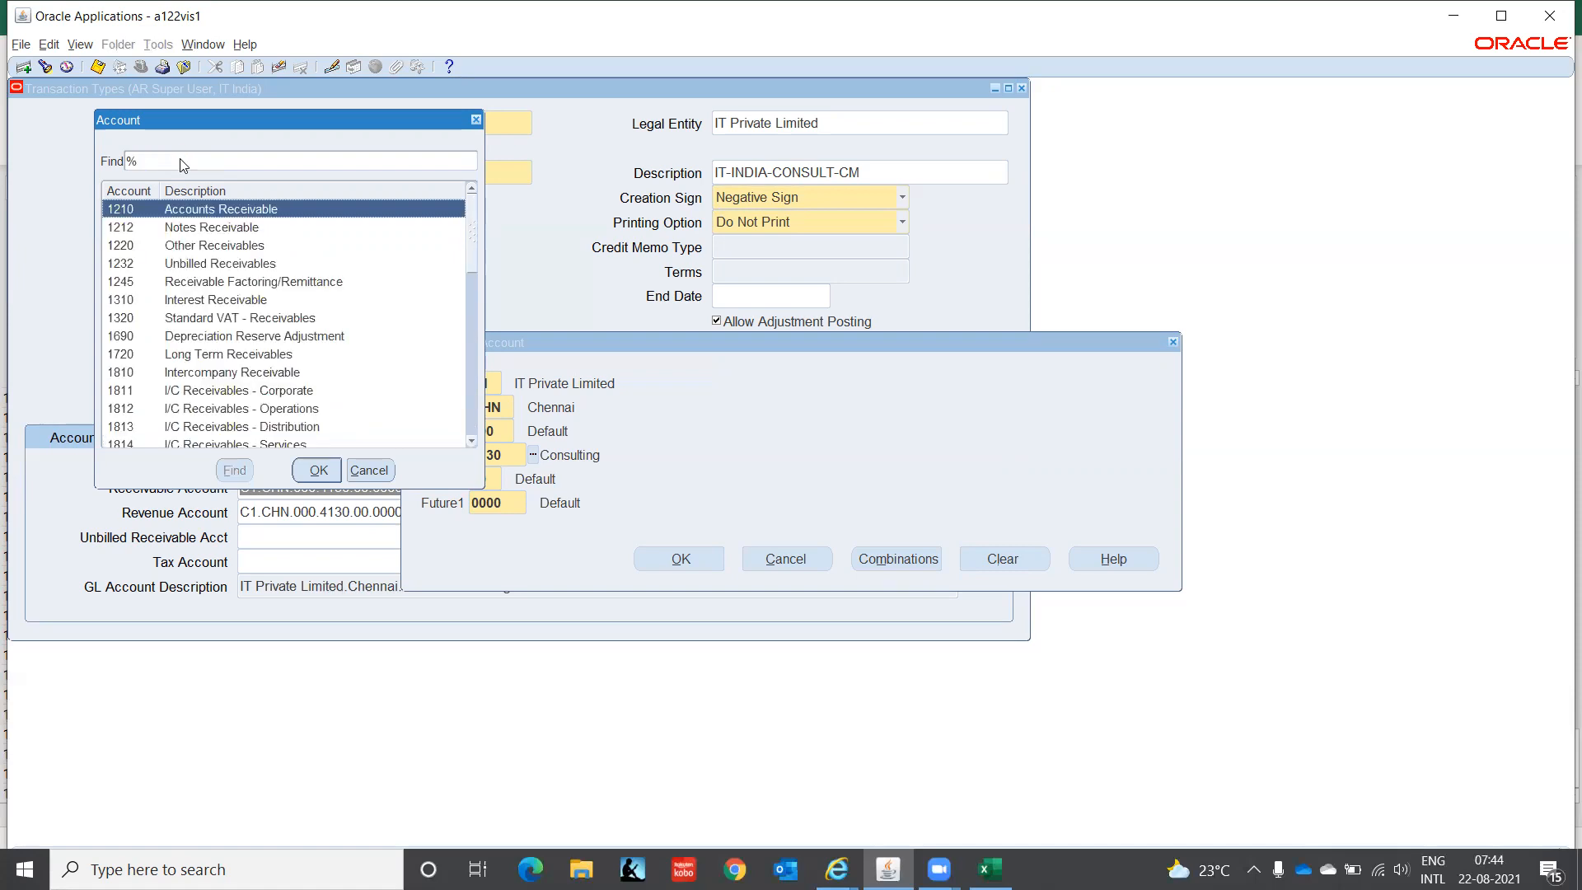
pyautogui.press('Return')
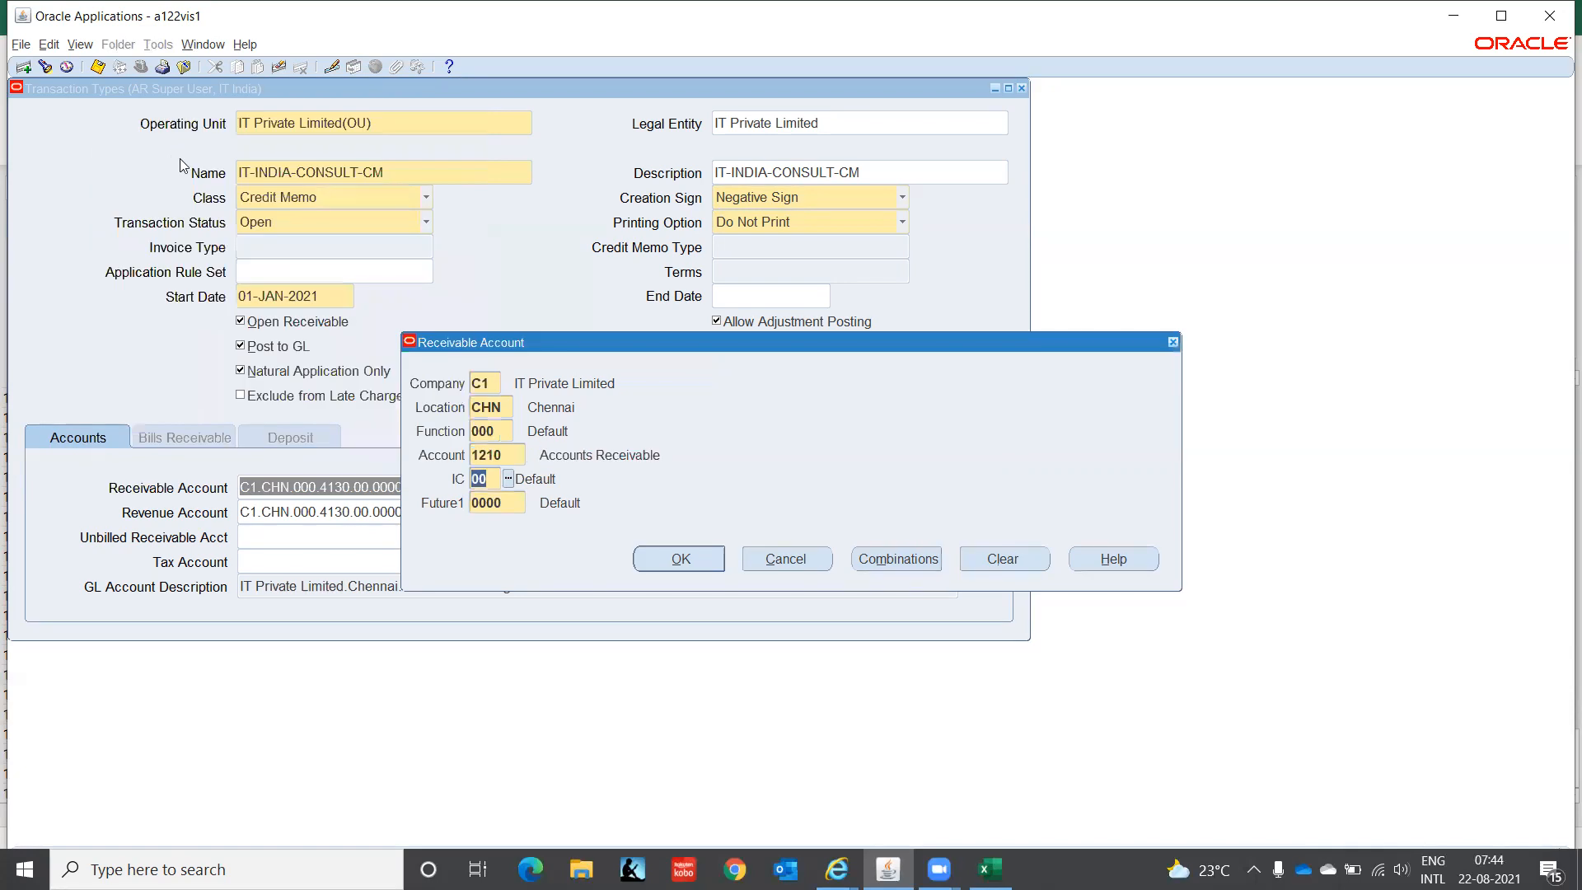
pyautogui.click(701, 561)
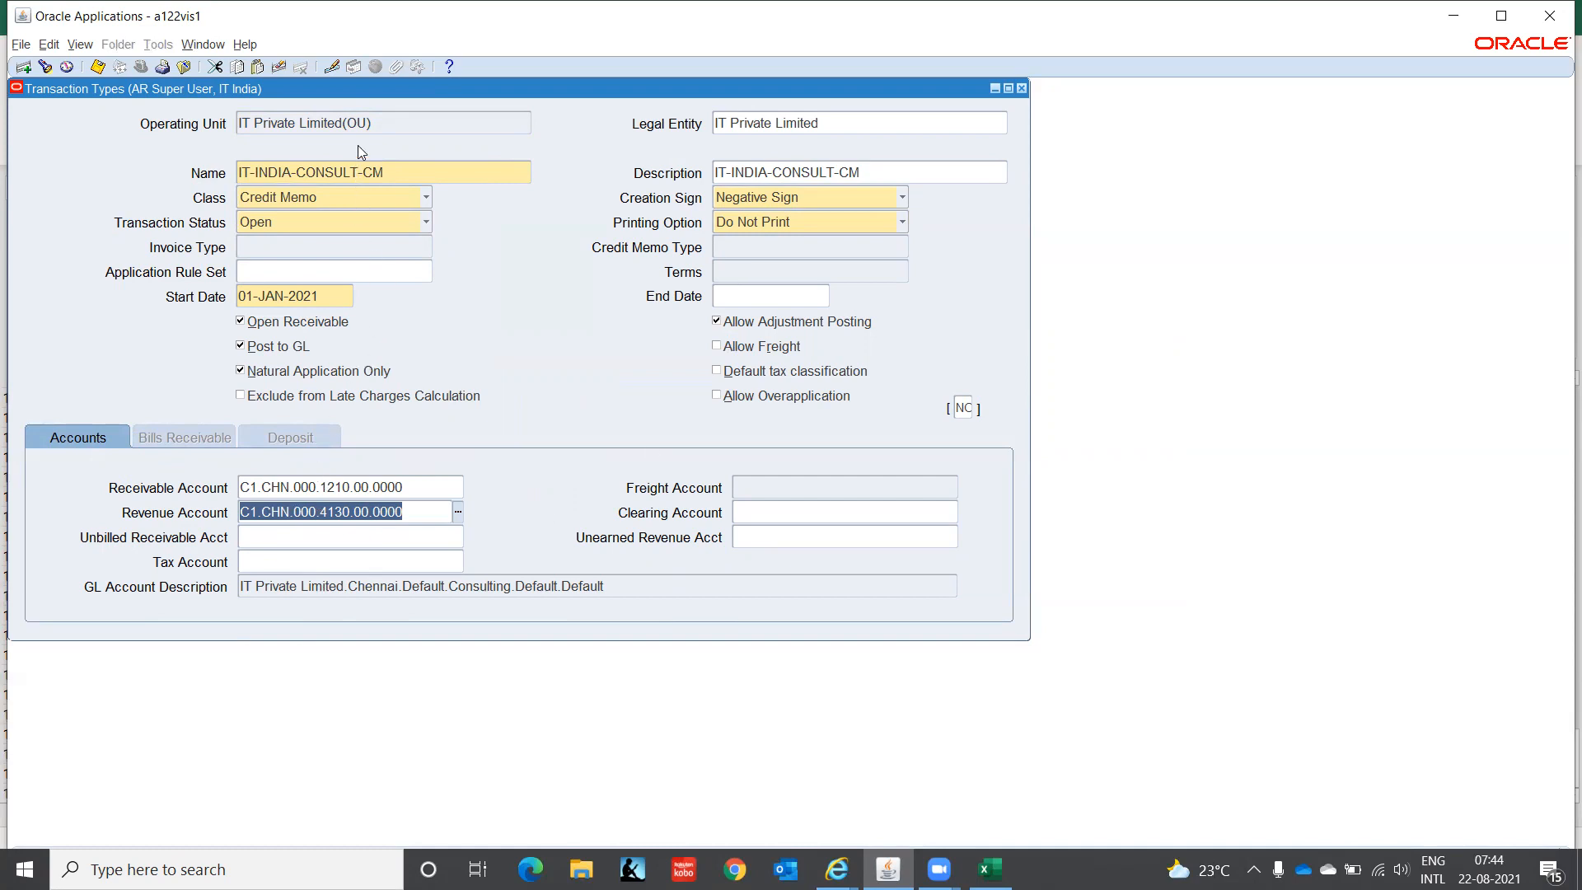
# - Start a new blank transaction type record after IT-INDIA-CONSULT-CM
pyautogui.click(397, 122)
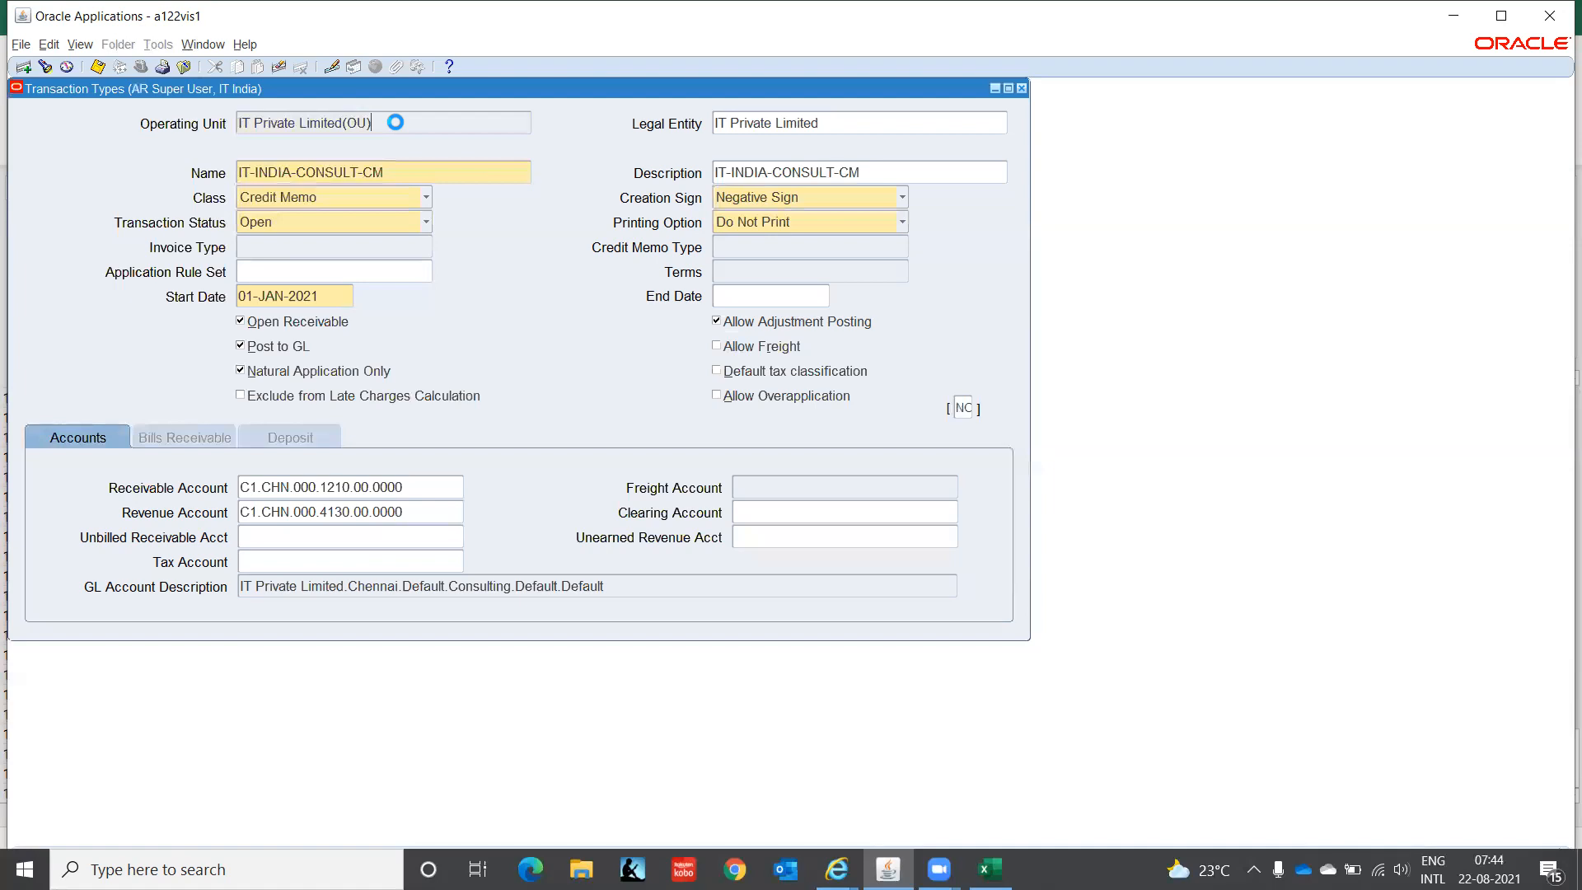
pyautogui.press('Down')
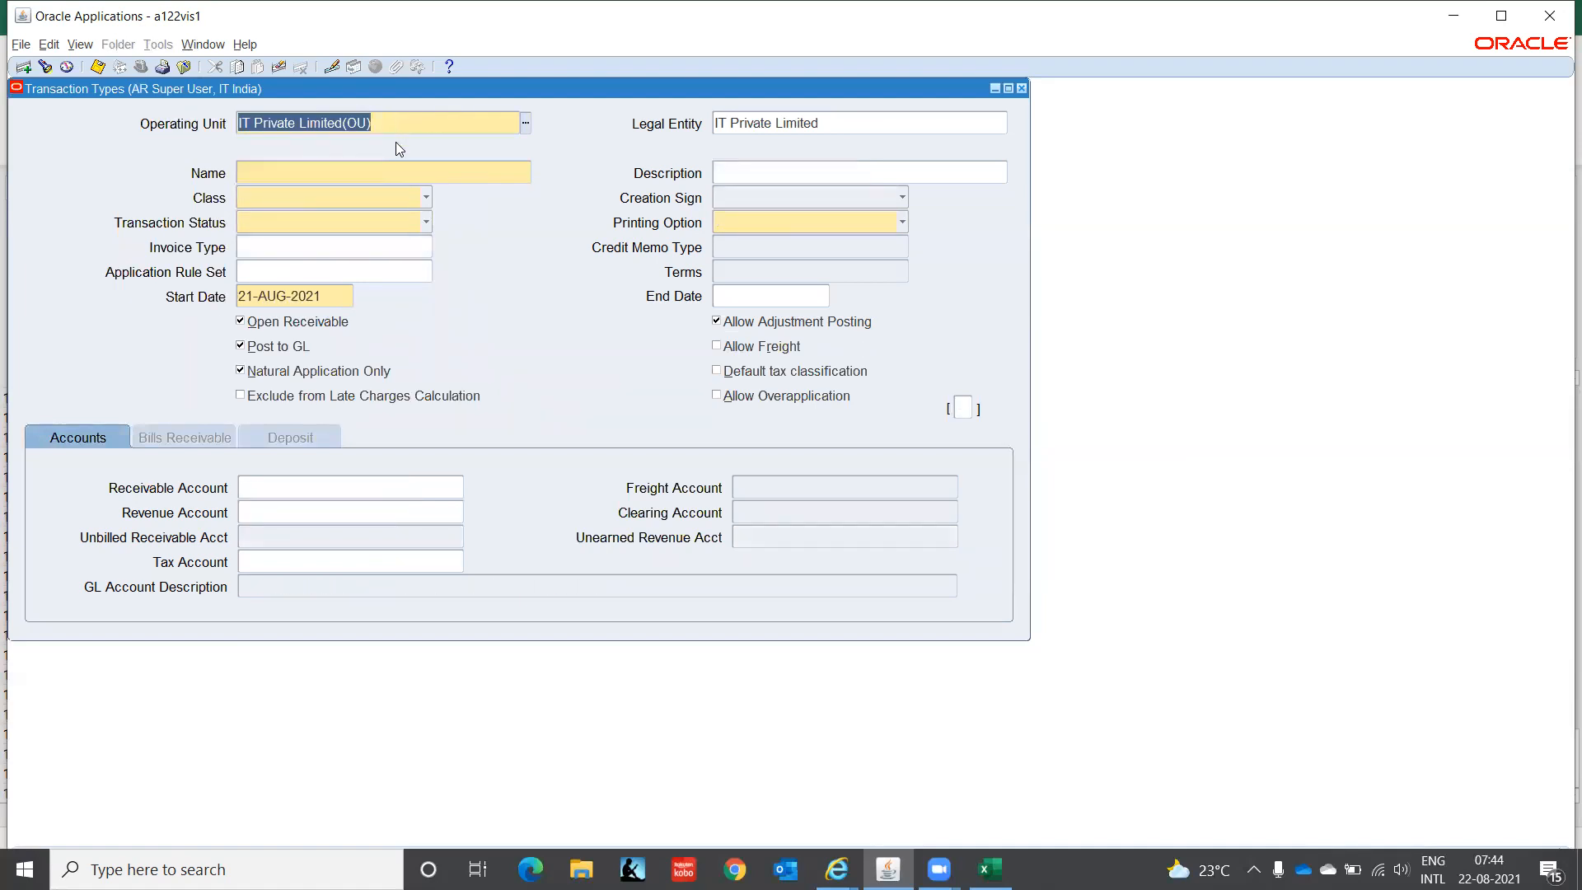
pyautogui.click(359, 170)
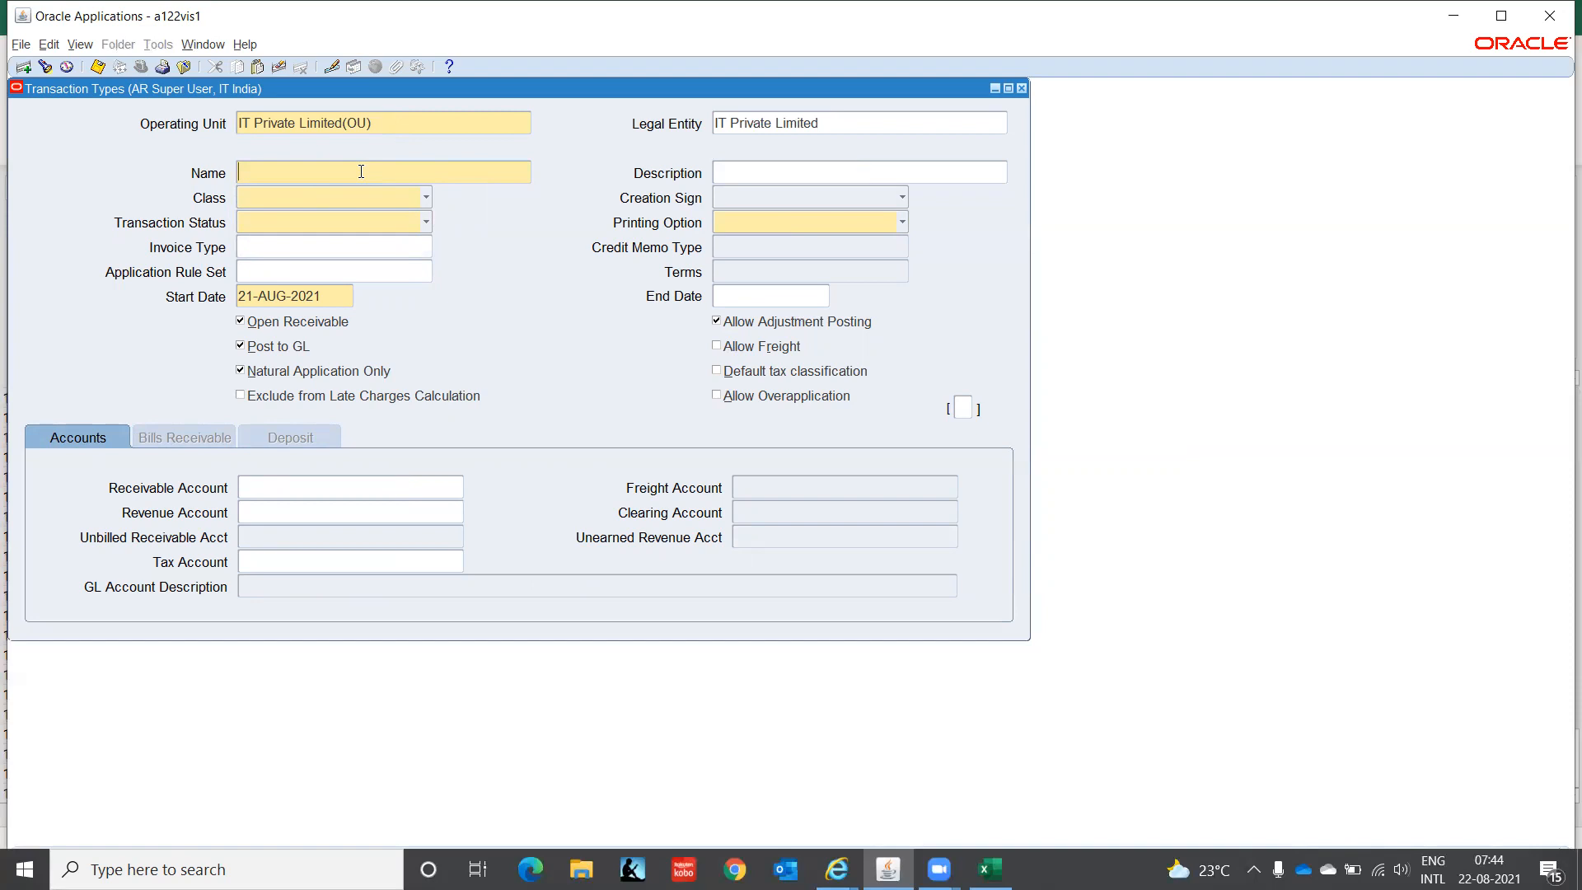
# - Enter IT-INDIA-CONSULT-INV as the name and copy it into Description
pyautogui.write('IT-INDIA-CONSULT-INV')
pyautogui.click(762, 169)
pyautogui.hotkey('shift', 'Tab')
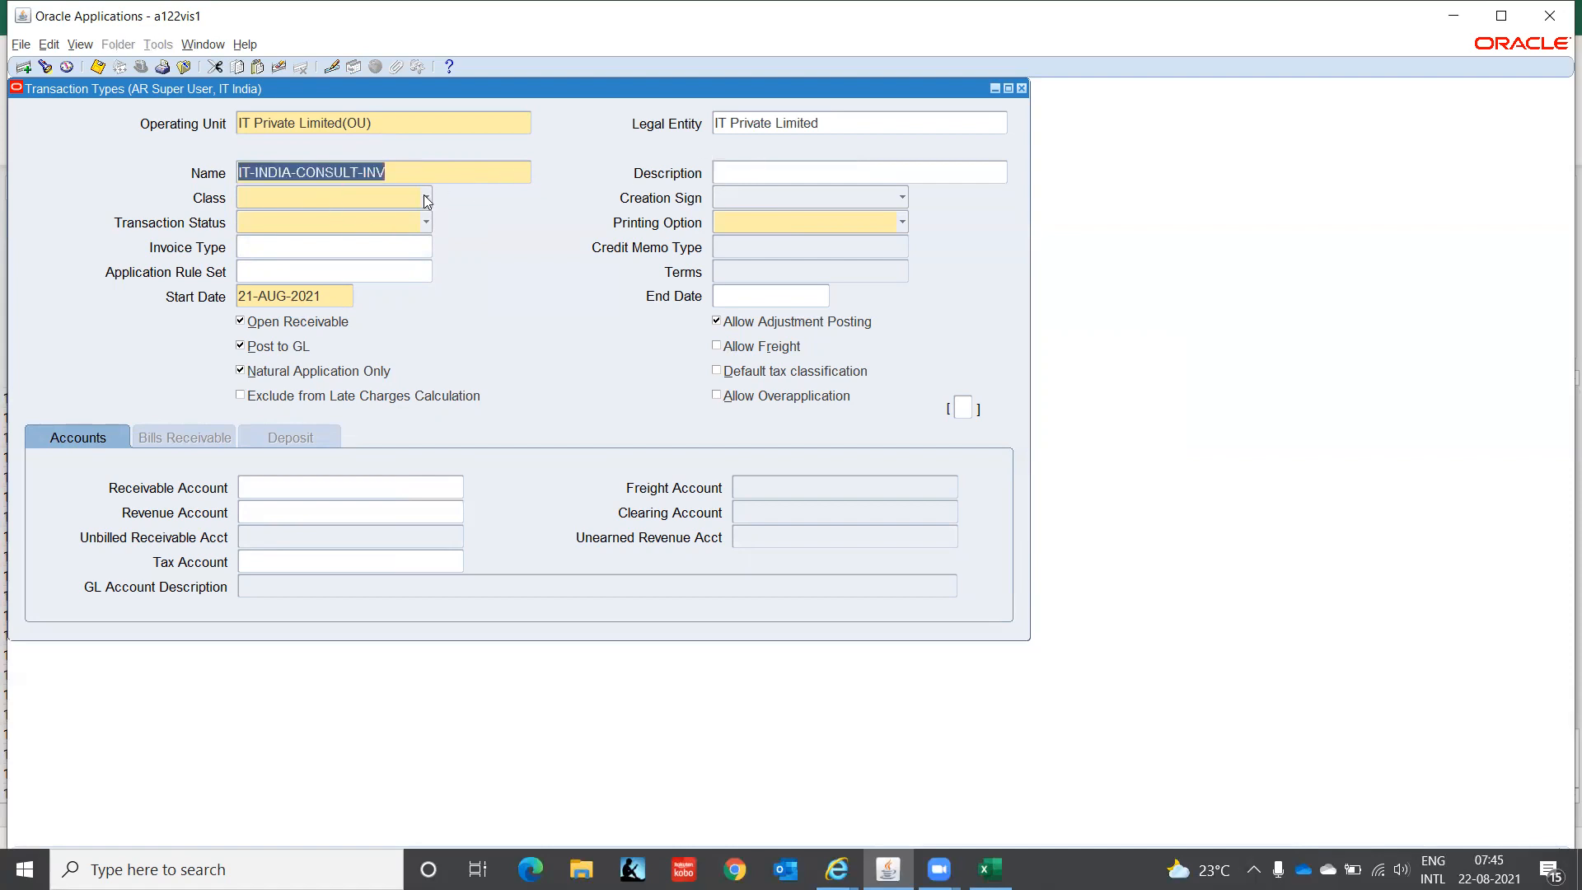
pyautogui.hotkey('ctrl', 'c')
pyautogui.press('Tab')
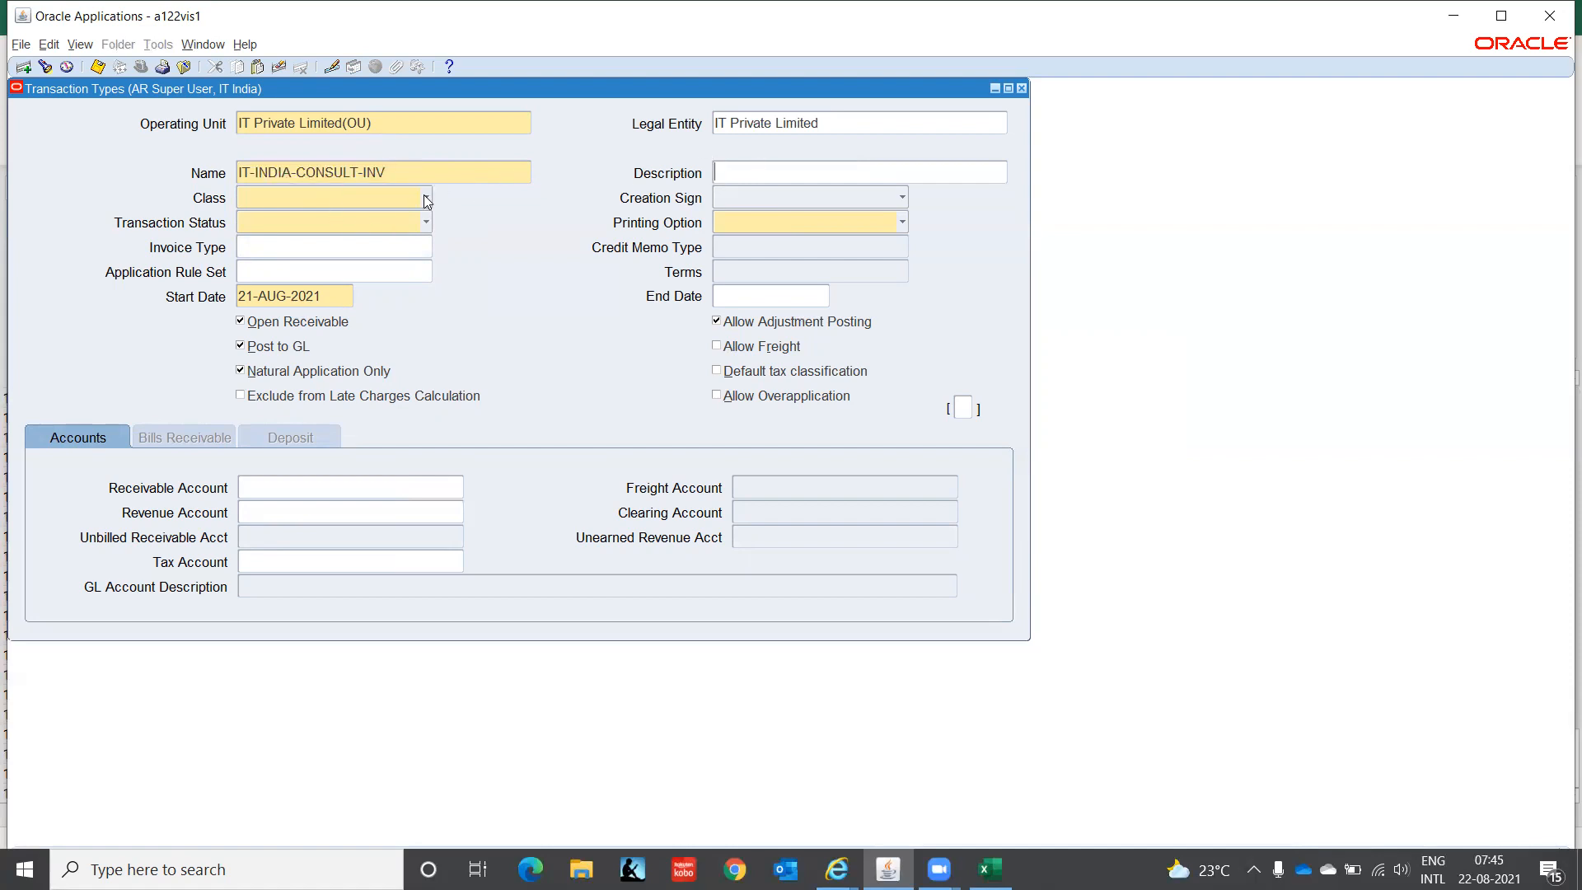
pyautogui.hotkey('ctrl', 'v')
# - Set Class Invoice, Creation Sign Positive Sign, Status Open and Printing Do Not Print
pyautogui.click(427, 201)
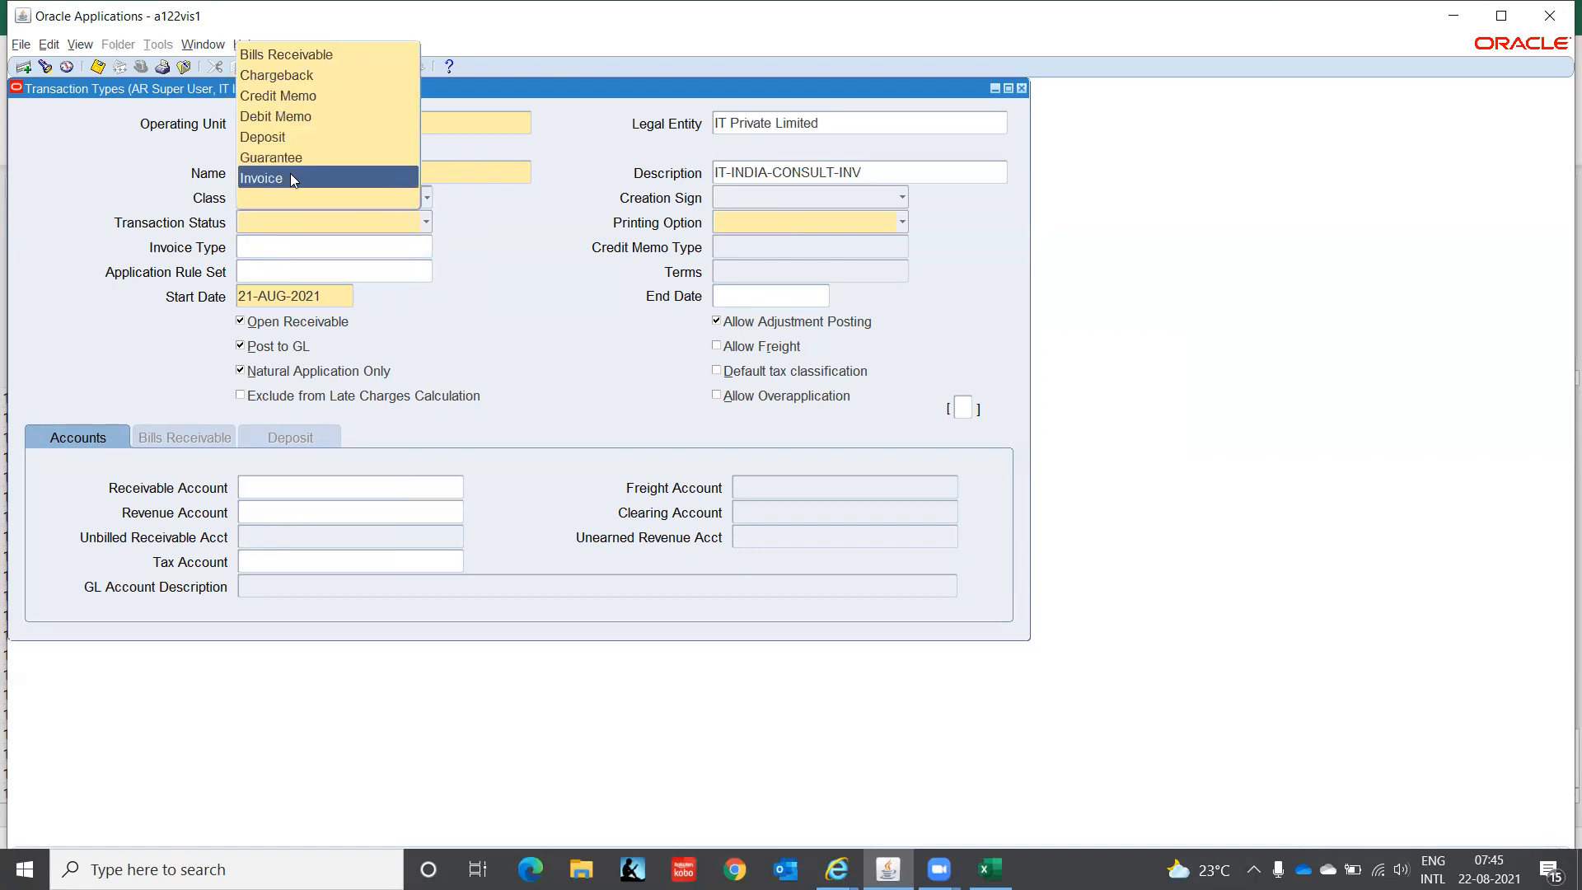
pyautogui.click(290, 177)
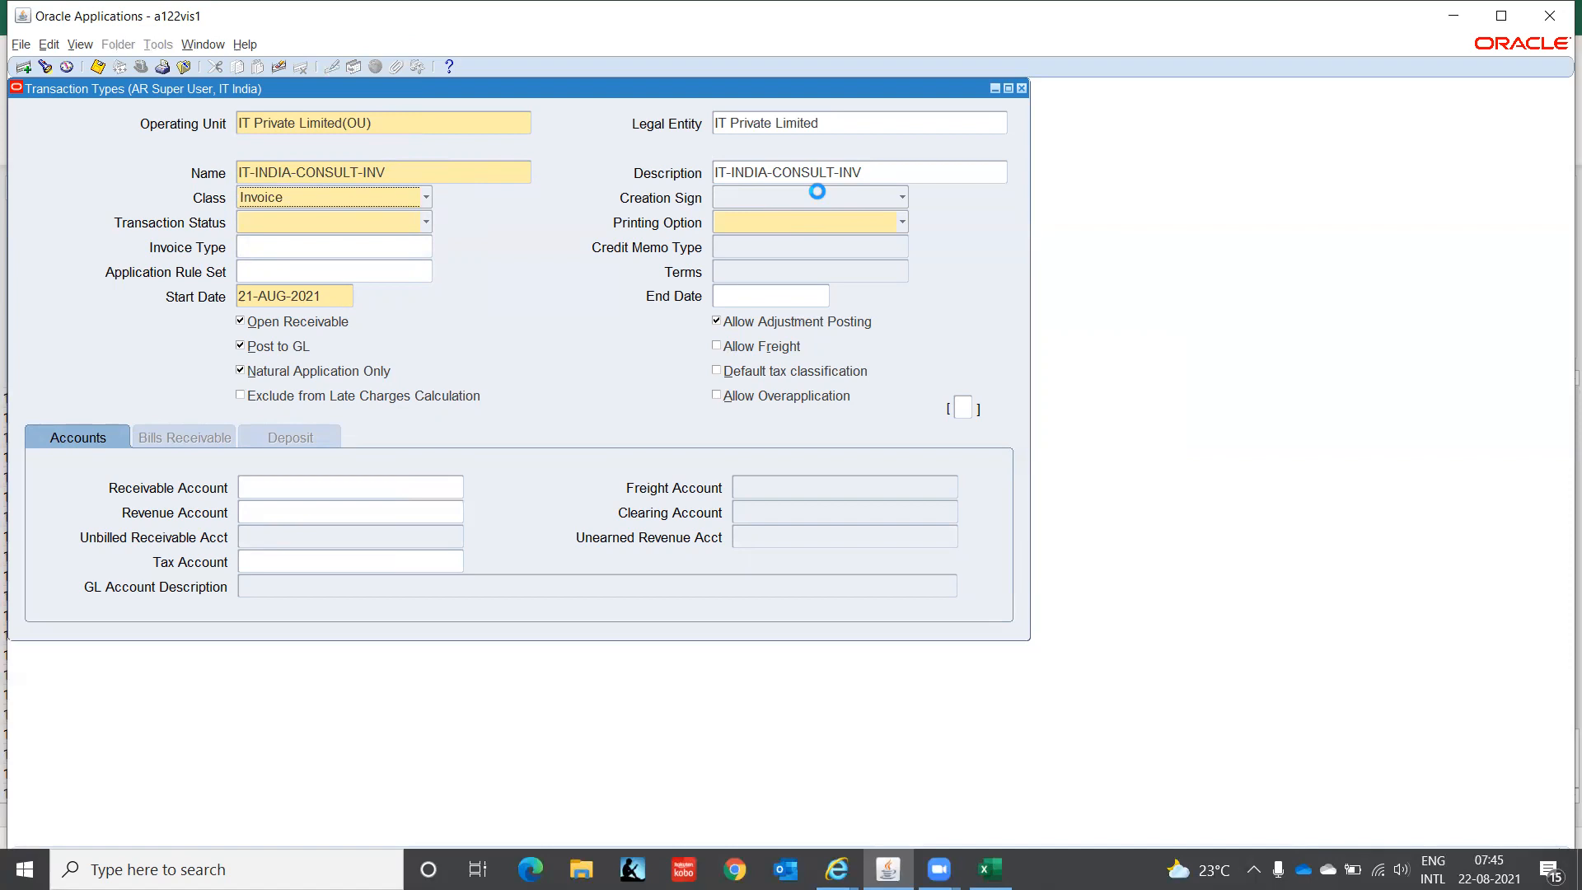
pyautogui.click(817, 192)
pyautogui.click(765, 180)
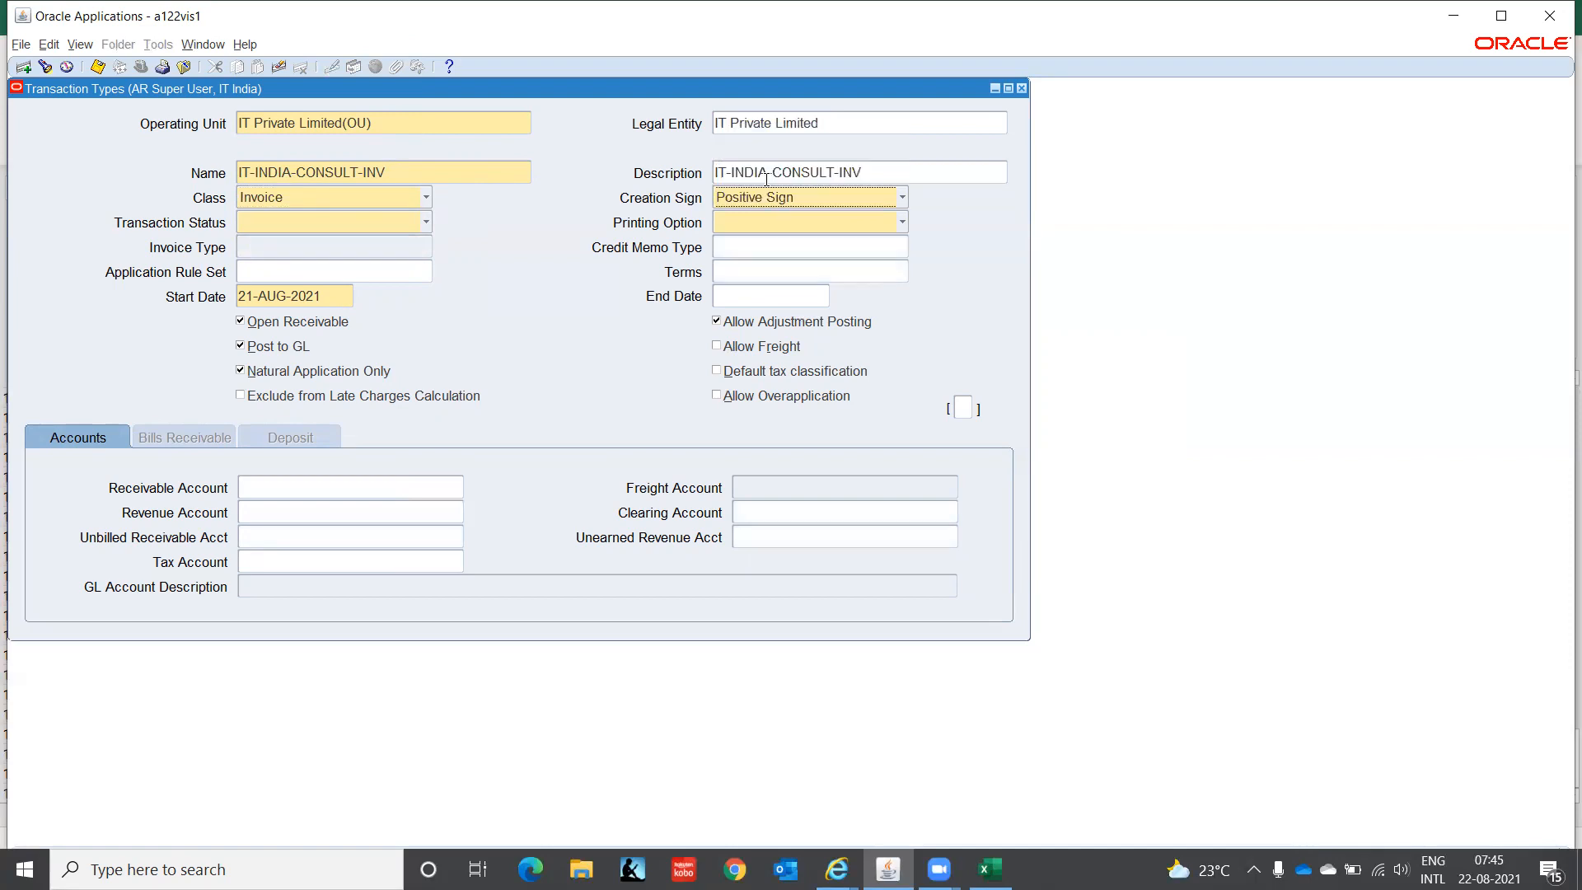
pyautogui.click(377, 226)
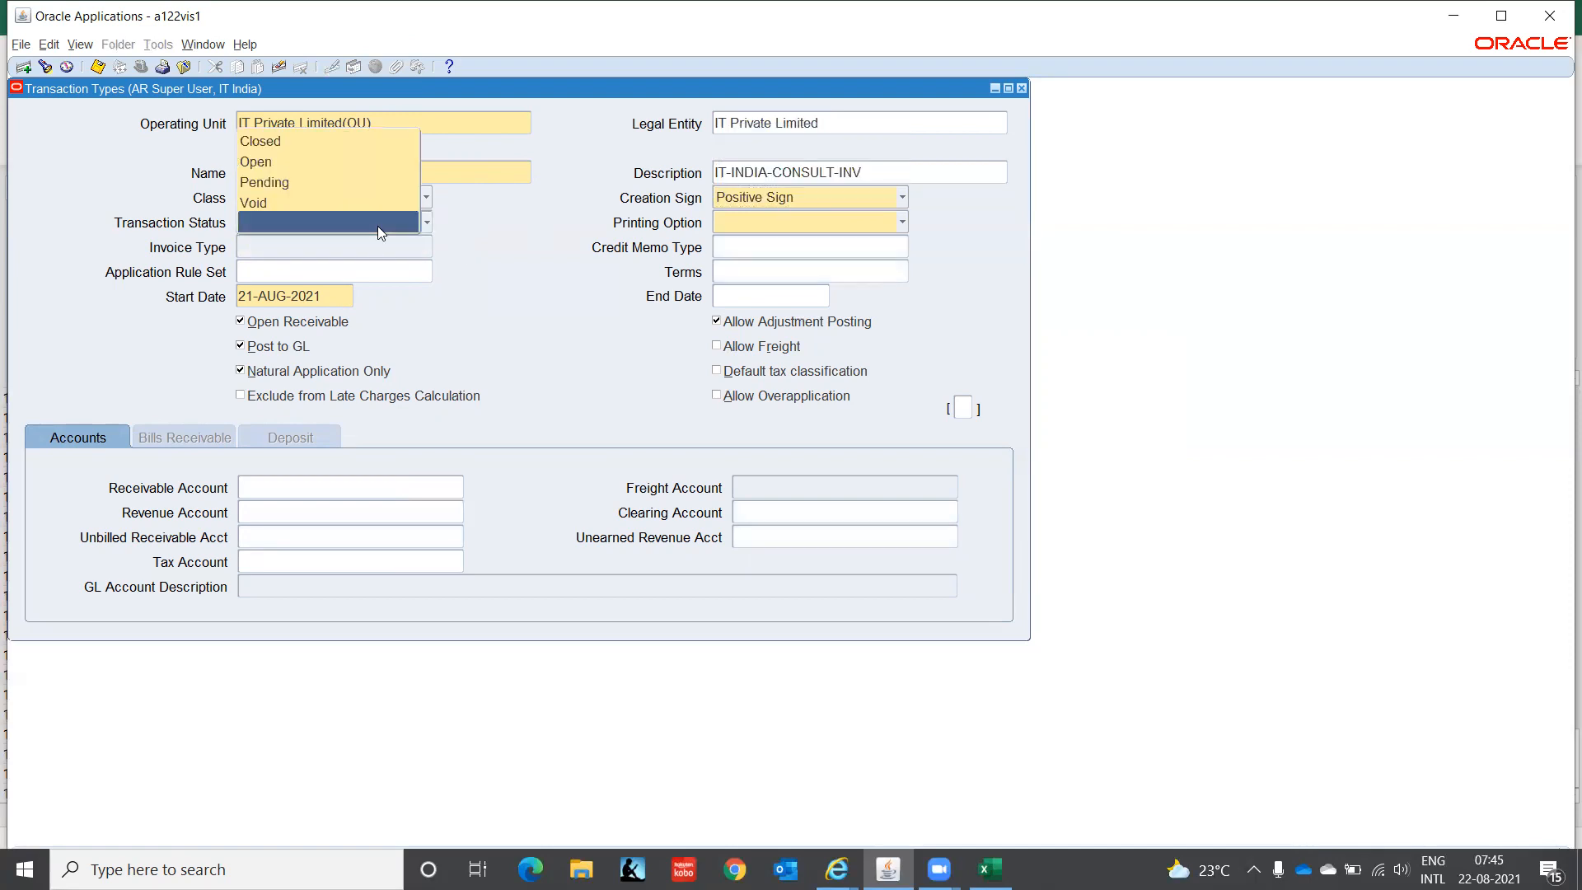
pyautogui.click(335, 167)
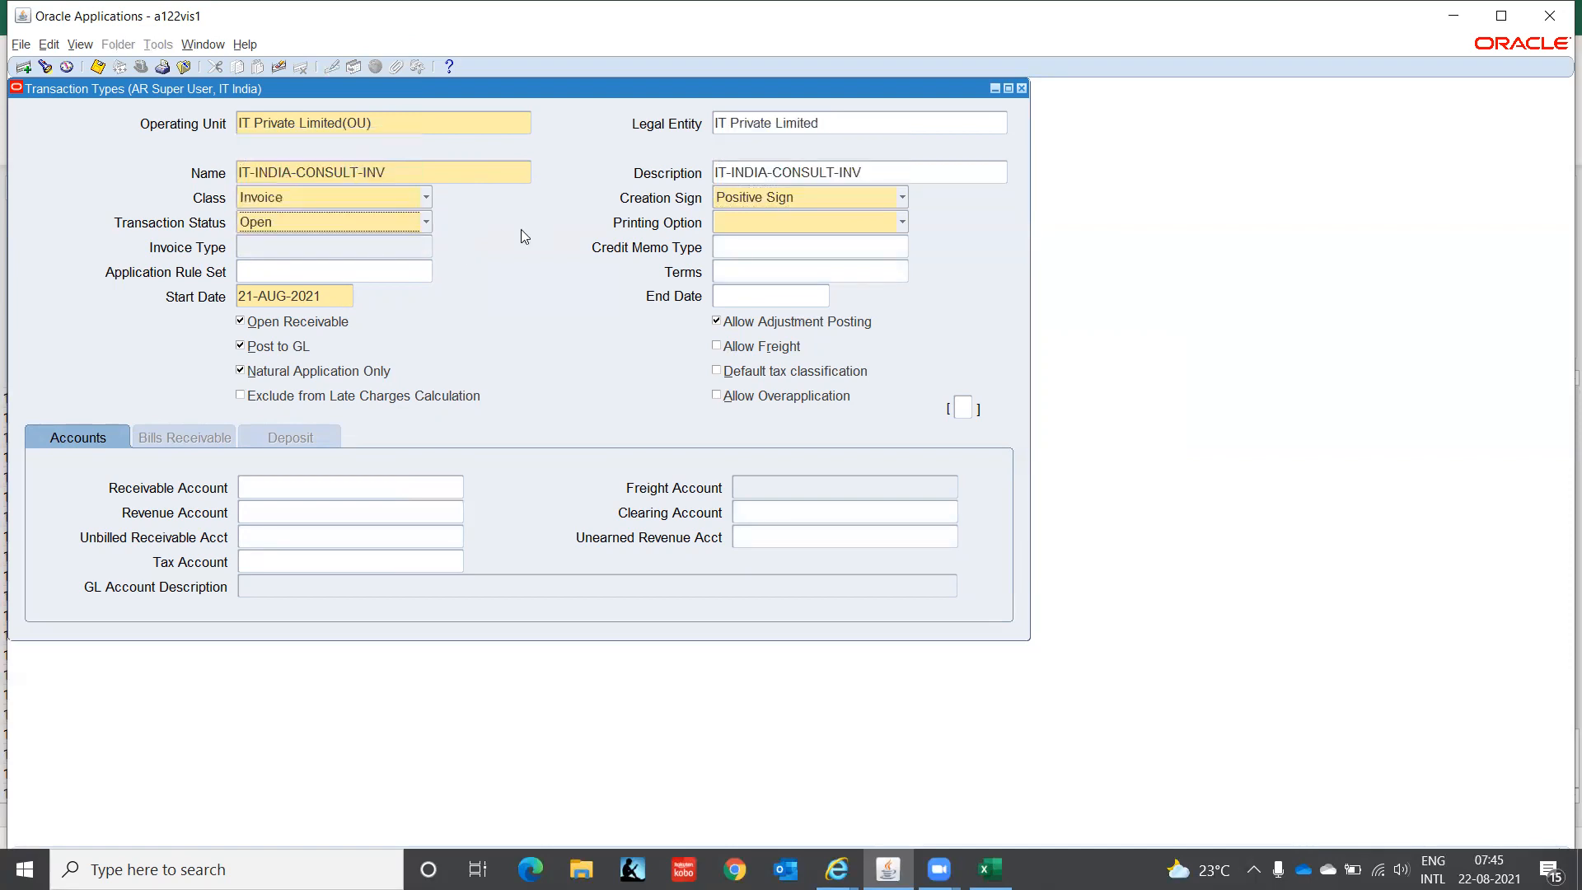
pyautogui.click(747, 221)
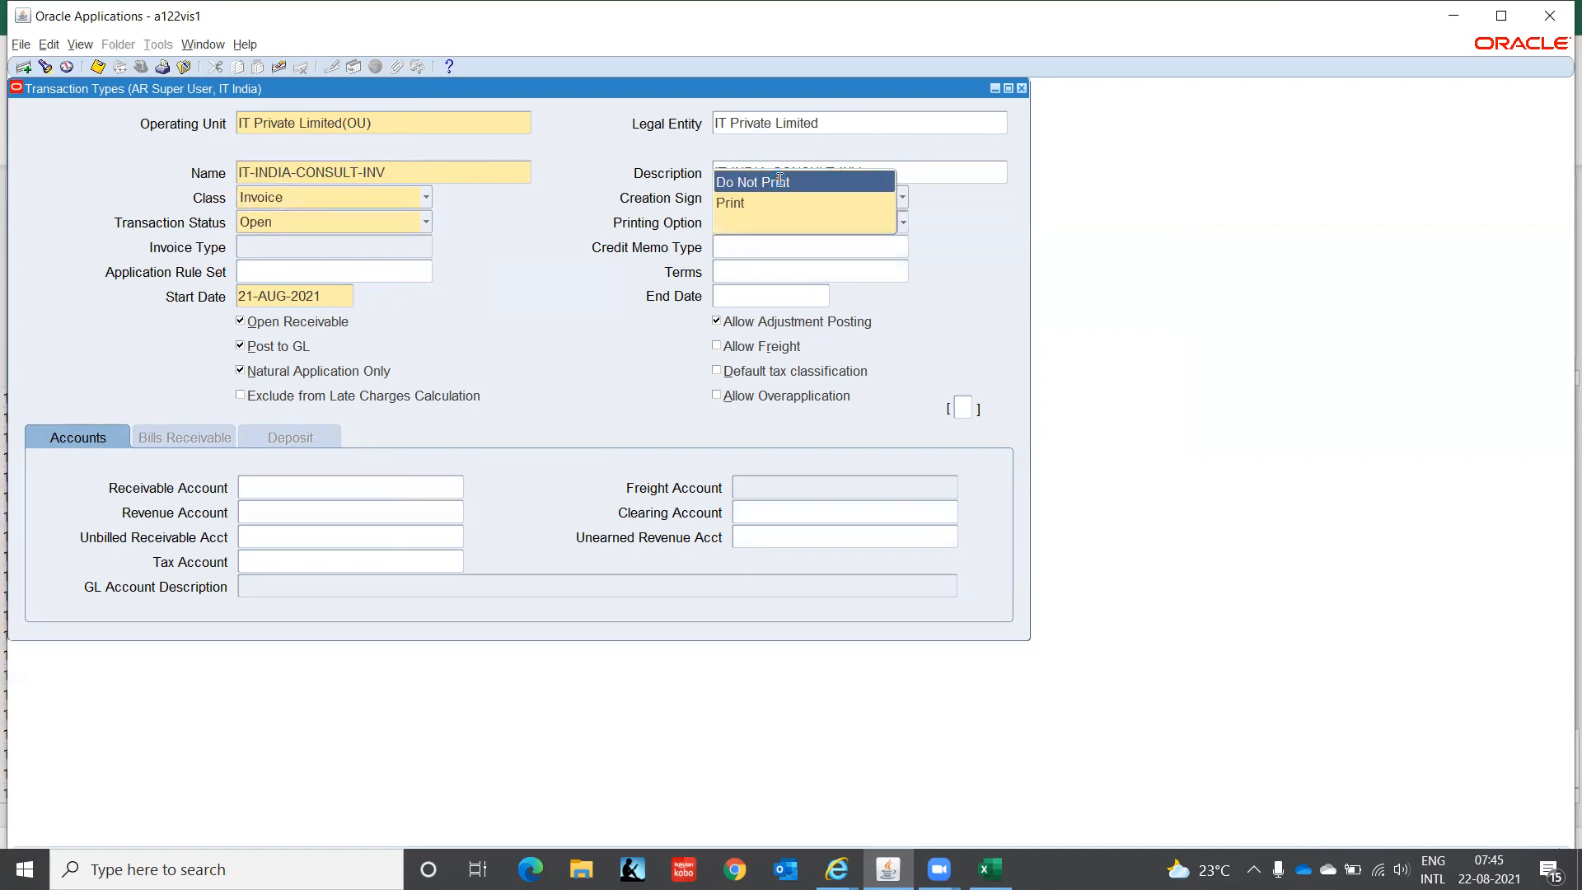
pyautogui.click(779, 181)
pyautogui.click(750, 248)
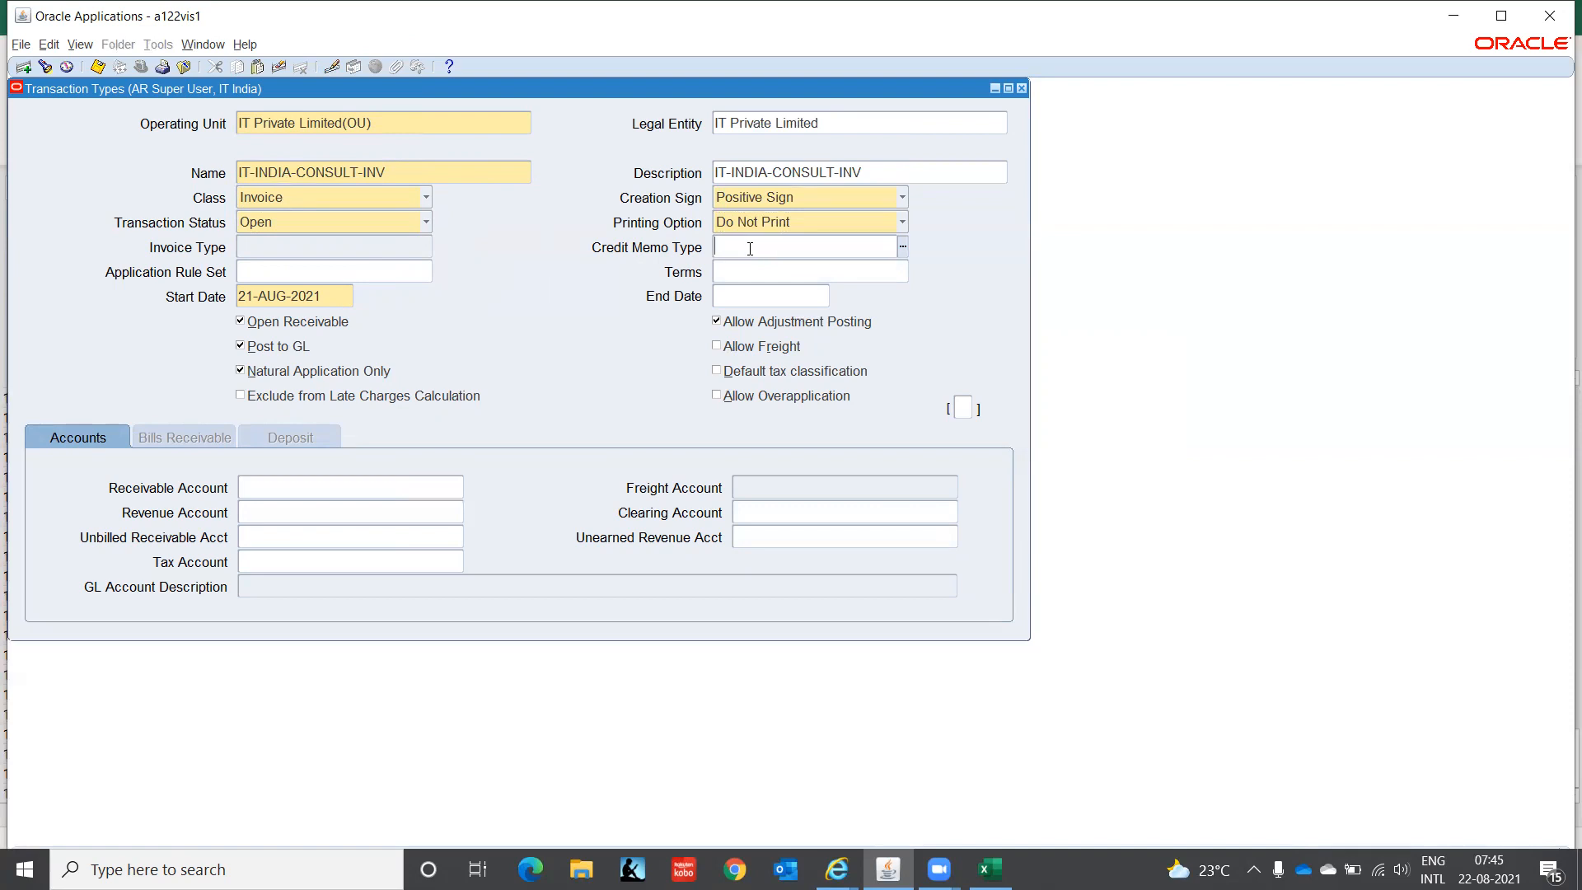
# - Auto-complete Credit Memo Type IT-INDIA-CONSULT-CM from 'IT' and set Start Date 01-JAN-2021
pyautogui.write('IT')
pyautogui.press('Tab')
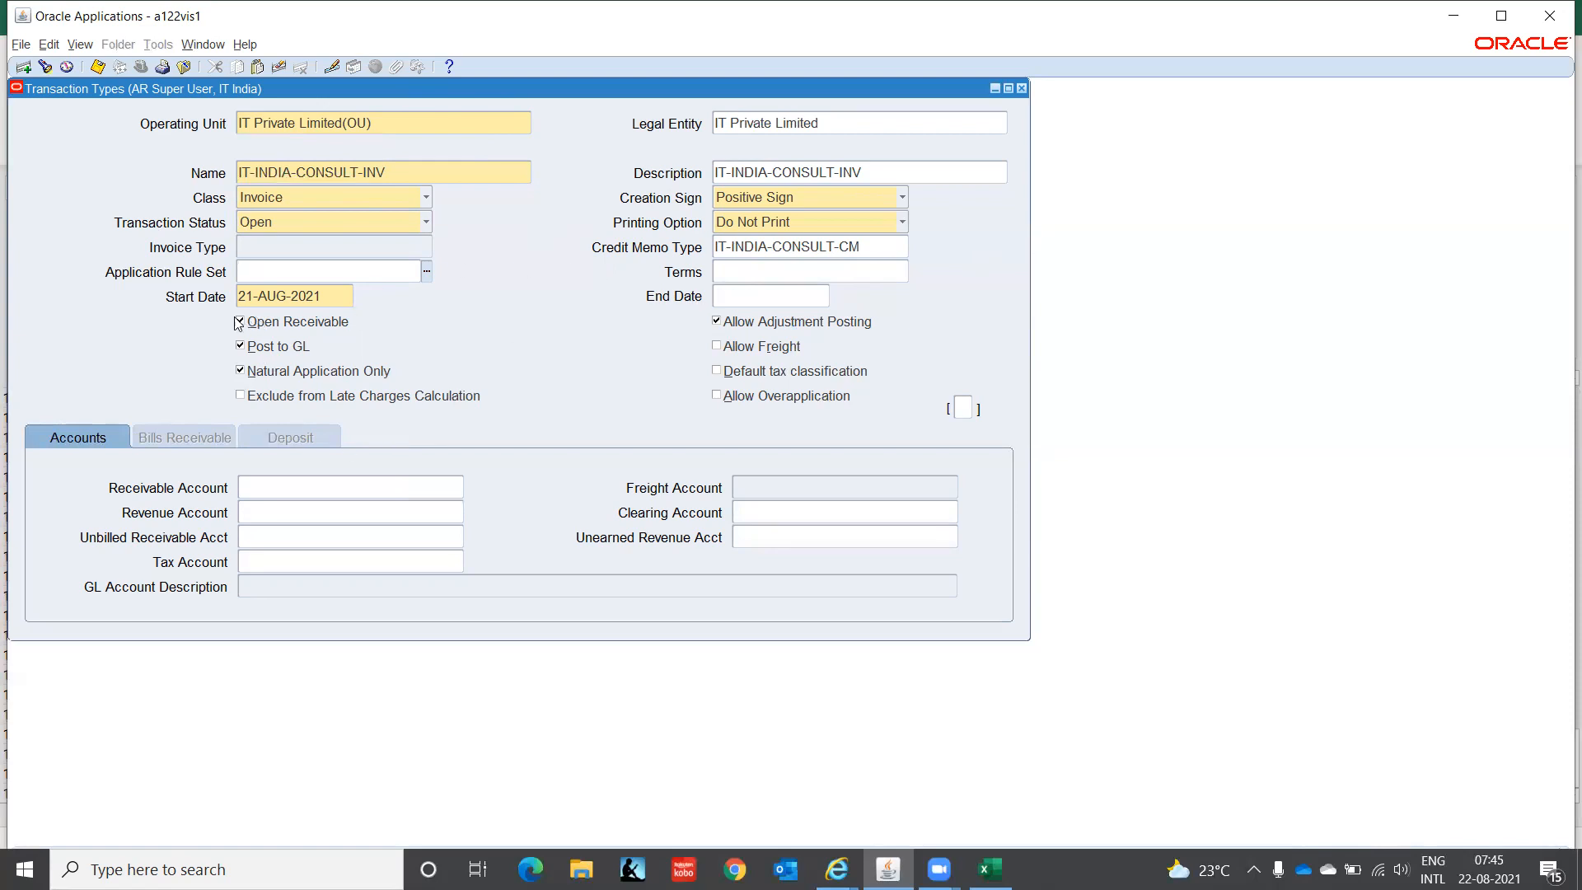
pyautogui.click(323, 295)
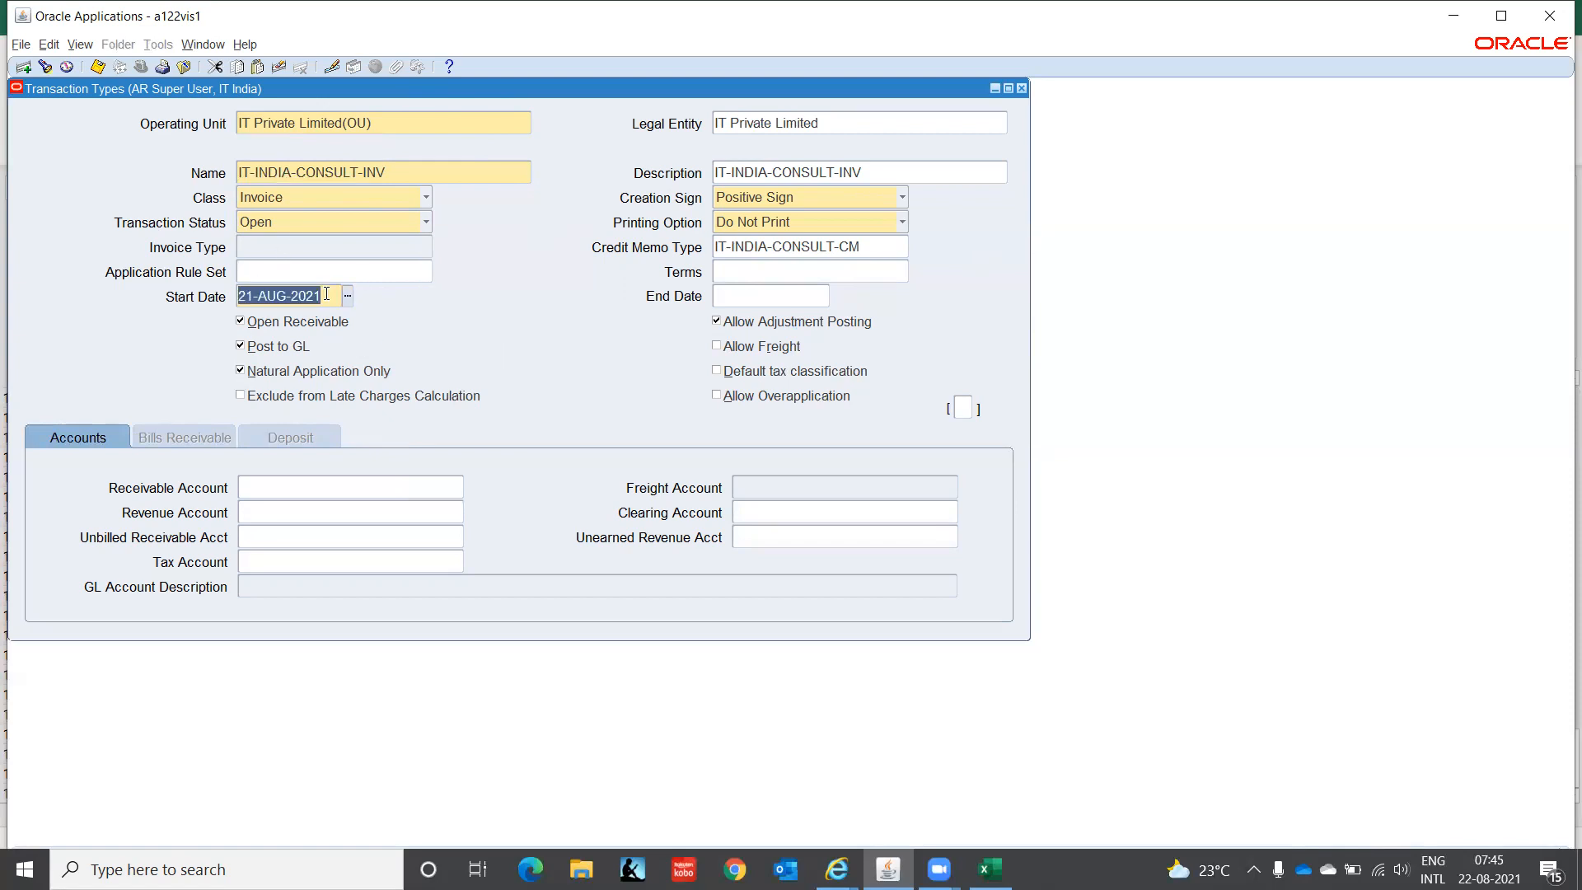
pyautogui.write('01-JAN-20')
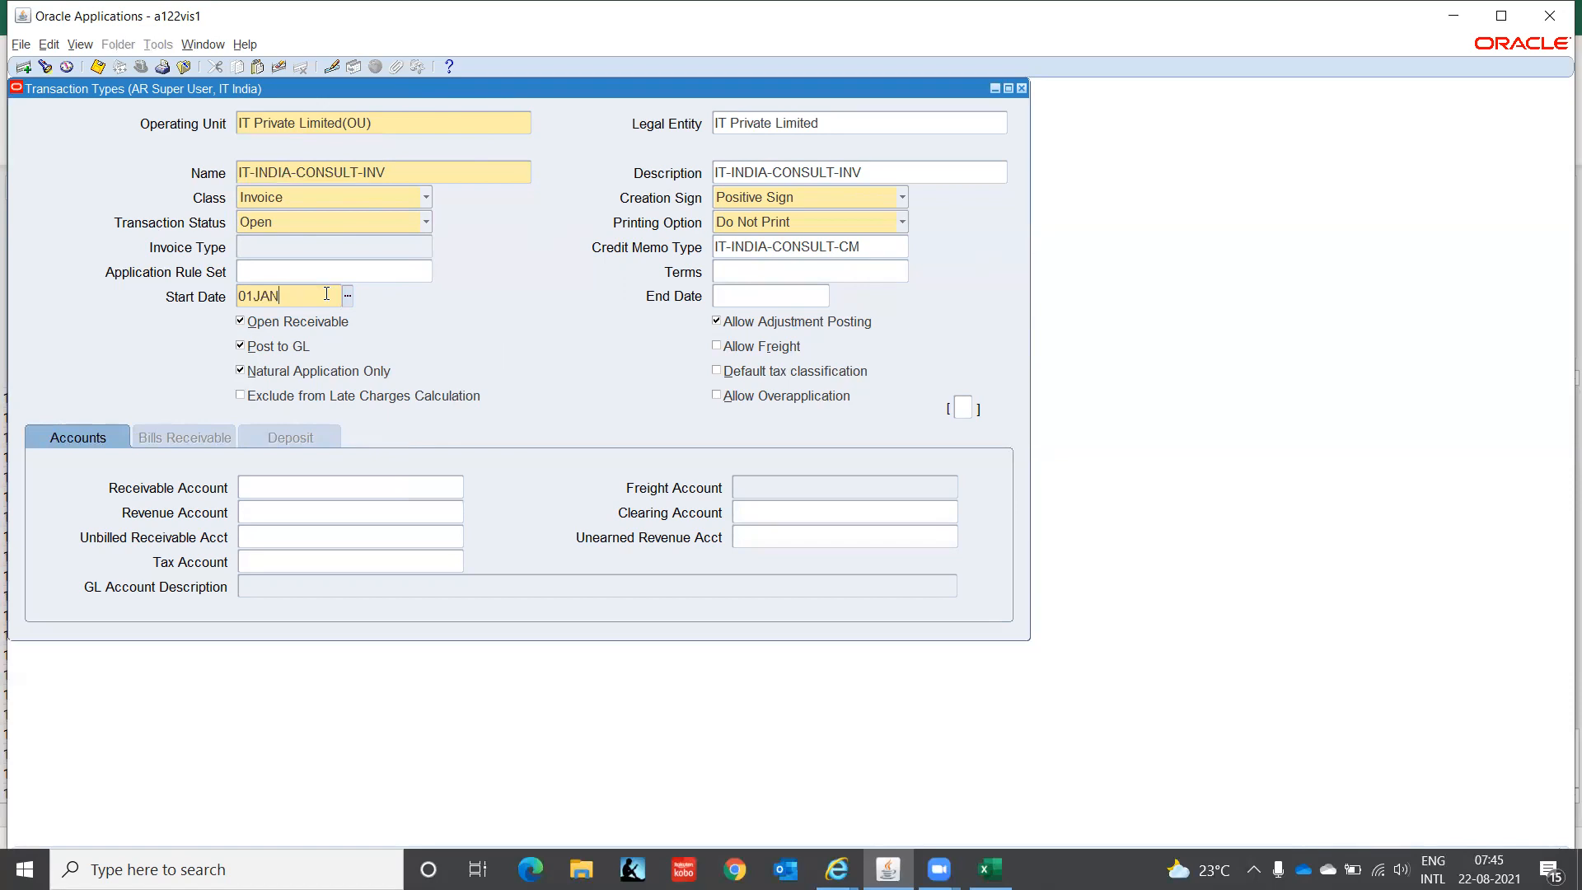
pyautogui.write('21')
pyautogui.press('Tab')
pyautogui.click(289, 489)
pyautogui.write('IT-INDIA-CONSULT-INV')
pyautogui.press('BackSpace')
pyautogui.press('BackSpace')
pyautogui.press('BackSpace')
pyautogui.press('BackSpace')
pyautogui.press('BackSpace')
pyautogui.press('BackSpace')
pyautogui.press('BackSpace')
pyautogui.press('BackSpace')
pyautogui.press('BackSpace')
pyautogui.press('BackSpace')
pyautogui.press('BackSpace')
pyautogui.press('BackSpace')
pyautogui.press('BackSpace')
pyautogui.press('BackSpace')
pyautogui.press('BackSpace')
pyautogui.press('BackSpace')
pyautogui.press('BackSpace')
pyautogui.press('BackSpace')
pyautogui.press('BackSpace')
pyautogui.press('BackSpace')
pyautogui.click(717, 348)
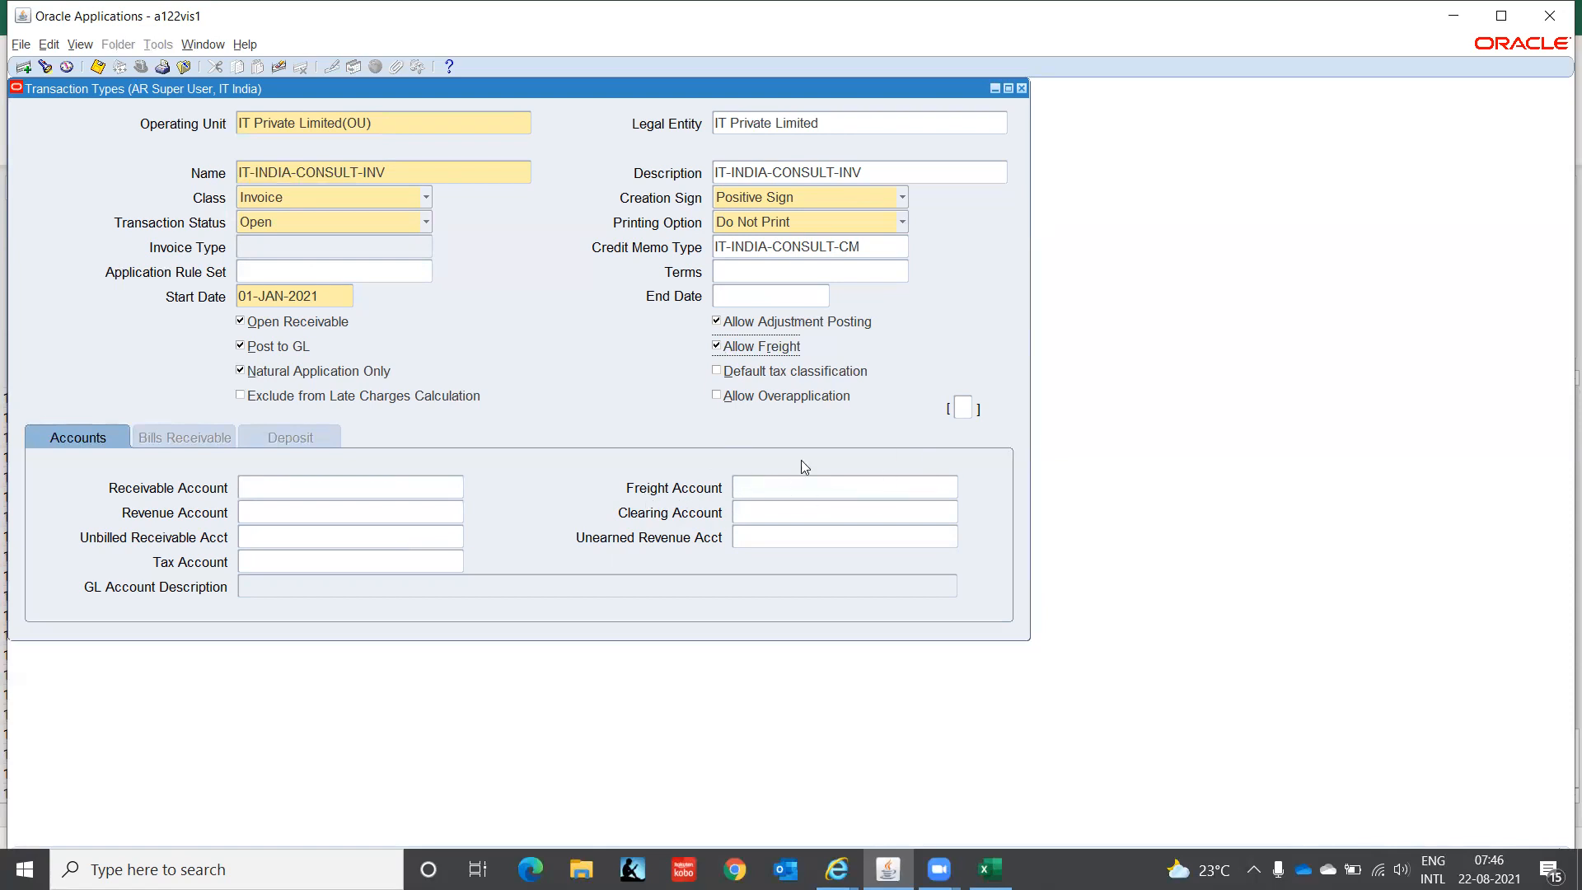
pyautogui.click(716, 346)
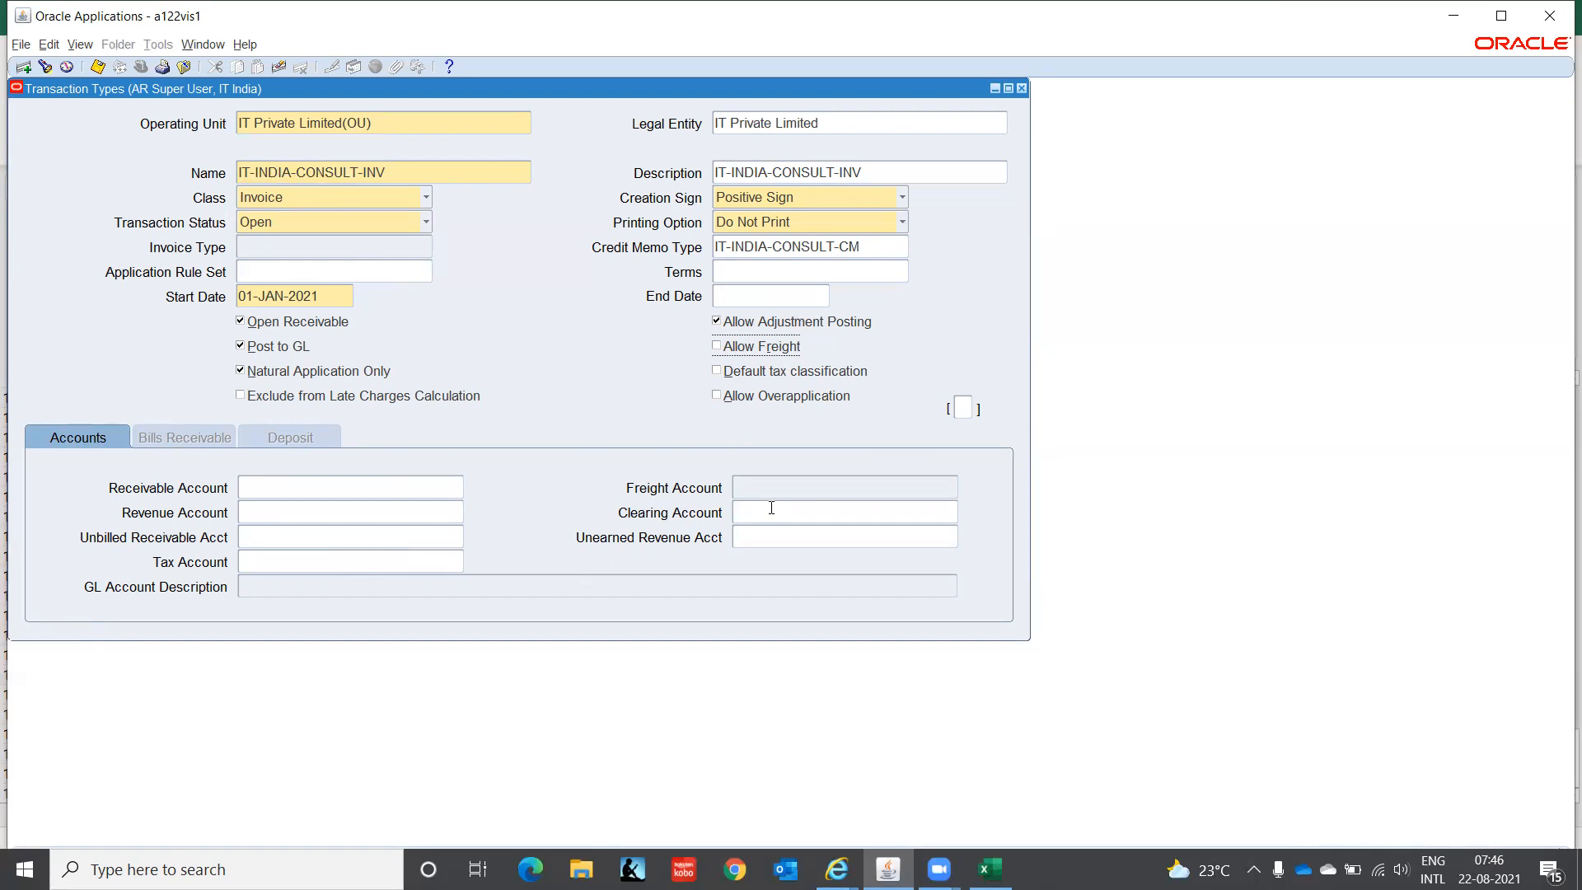
pyautogui.click(716, 346)
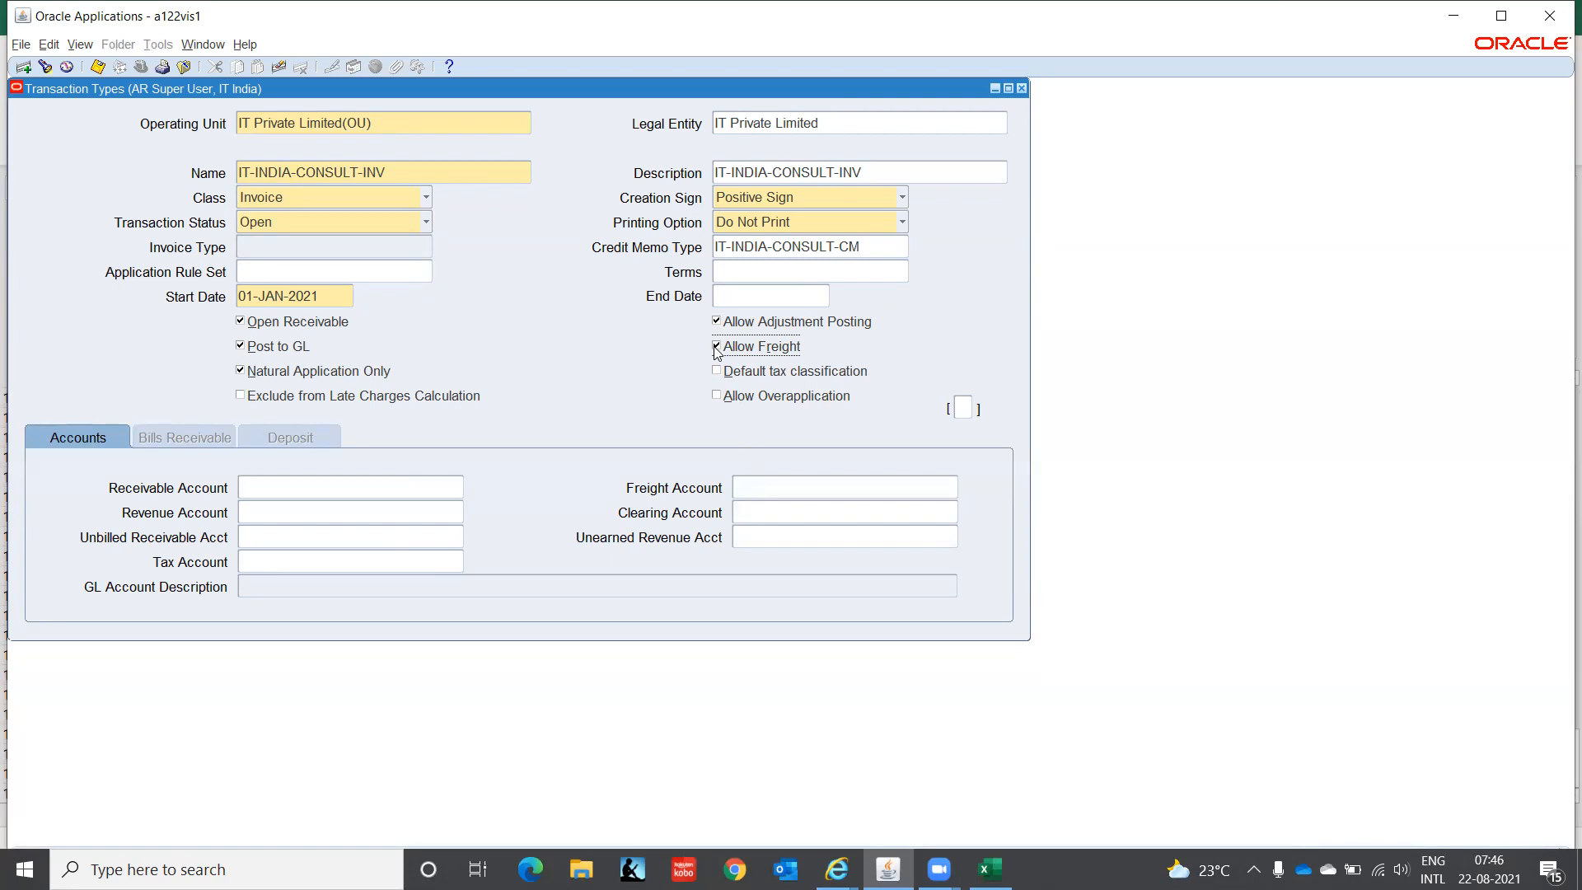
pyautogui.click(717, 347)
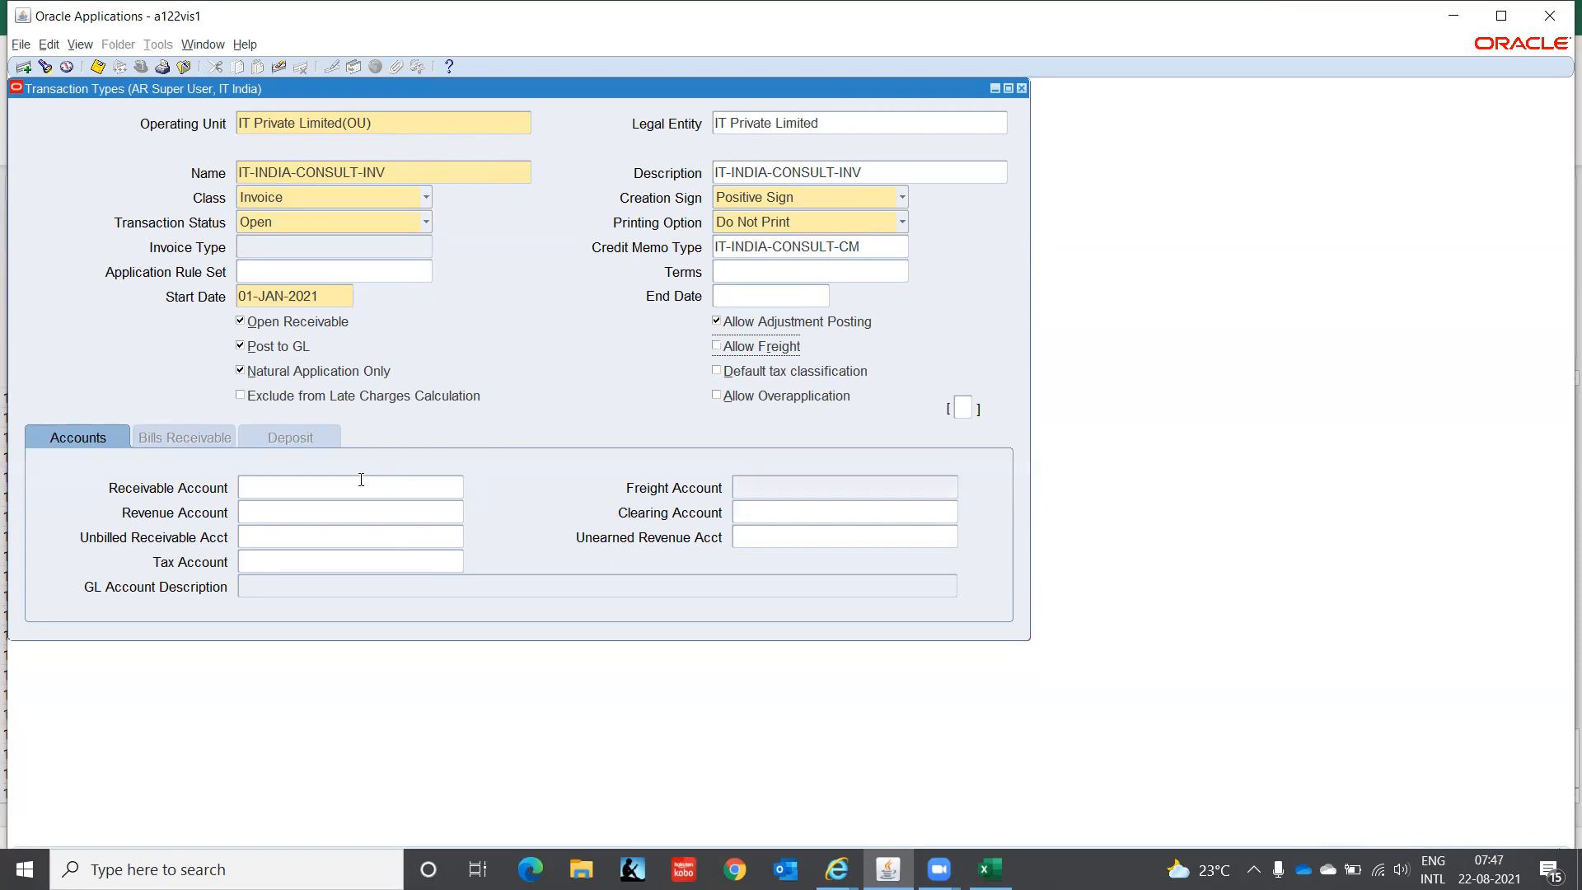
# - Enter receivable account C1.CHN.000.1210.00.0000 for IT-INDIA-CONSULT-INV
pyautogui.click(278, 484)
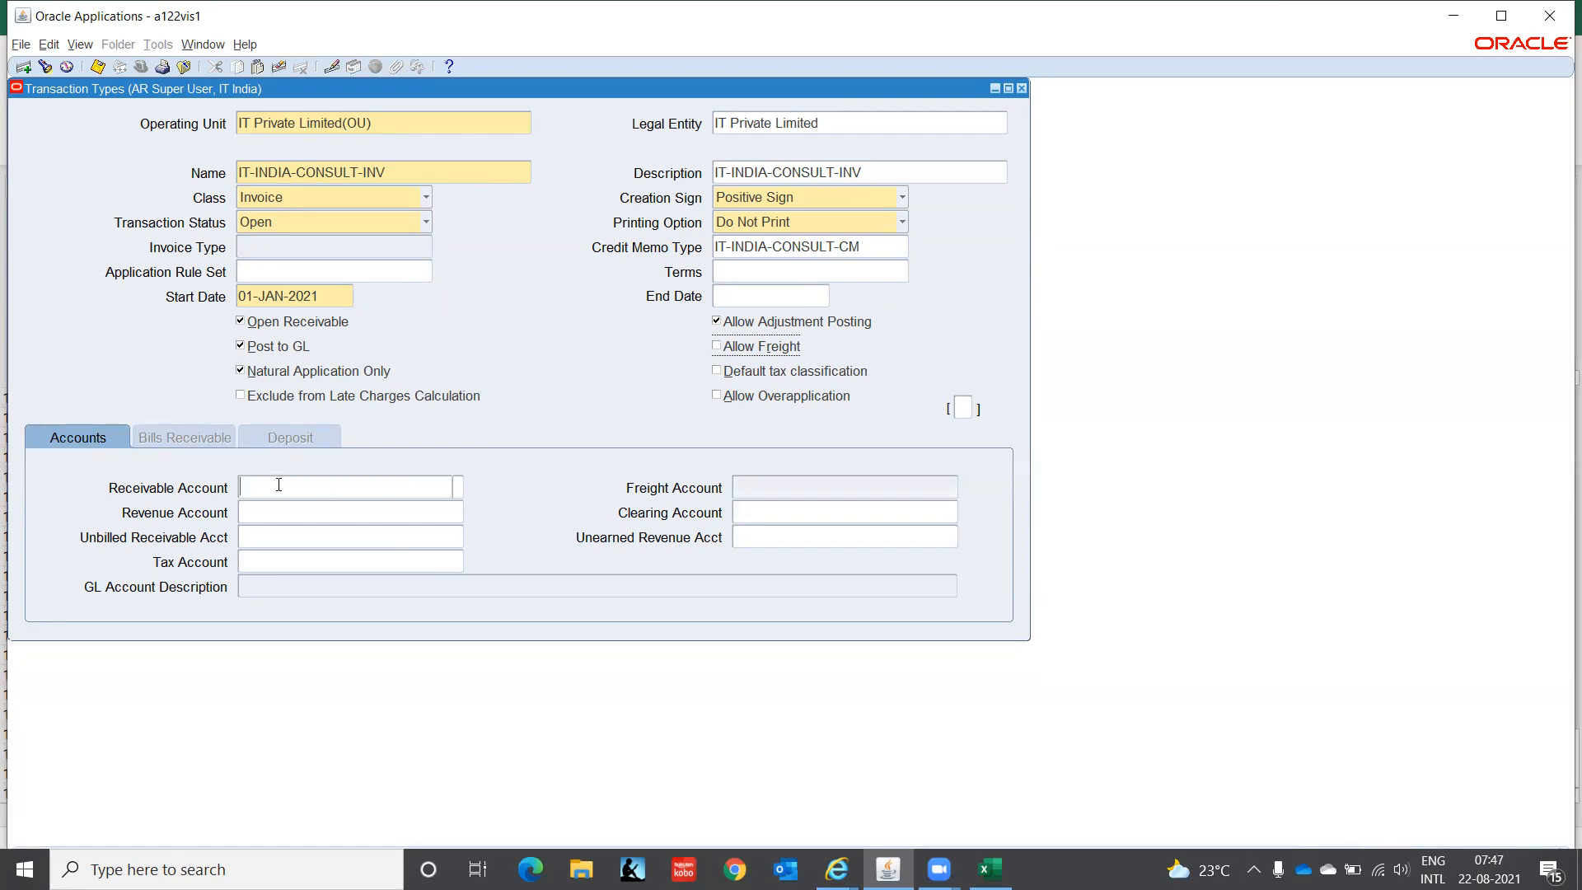
pyautogui.click(459, 487)
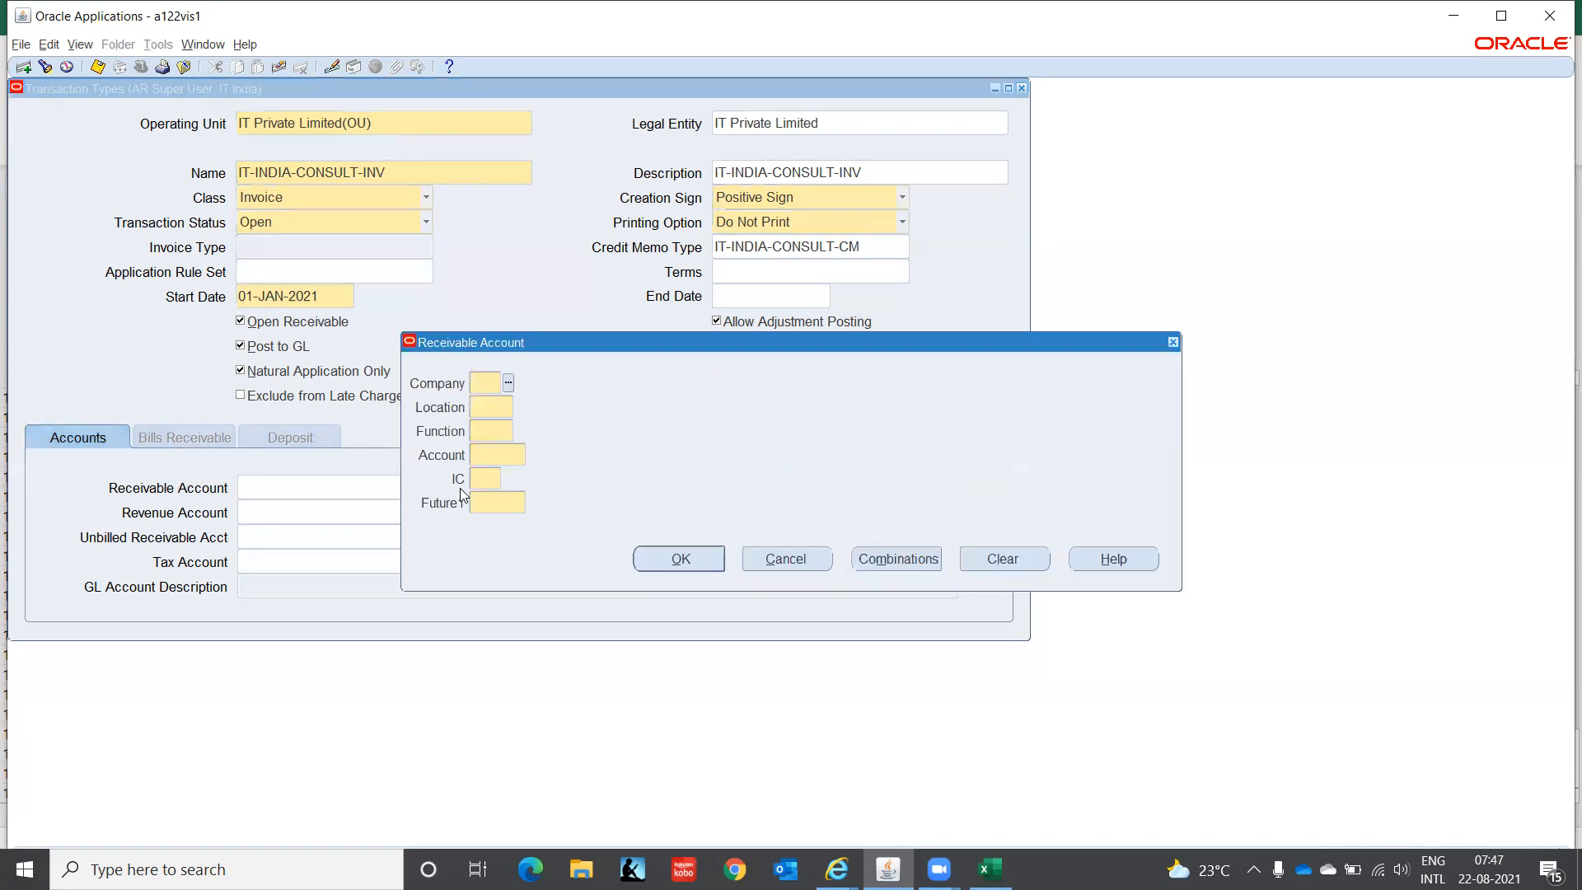
pyautogui.write('C1')
pyautogui.press('Tab')
pyautogui.write('CHN')
pyautogui.press('Tab')
pyautogui.write('000')
pyautogui.press('Tab')
pyautogui.write('1210')
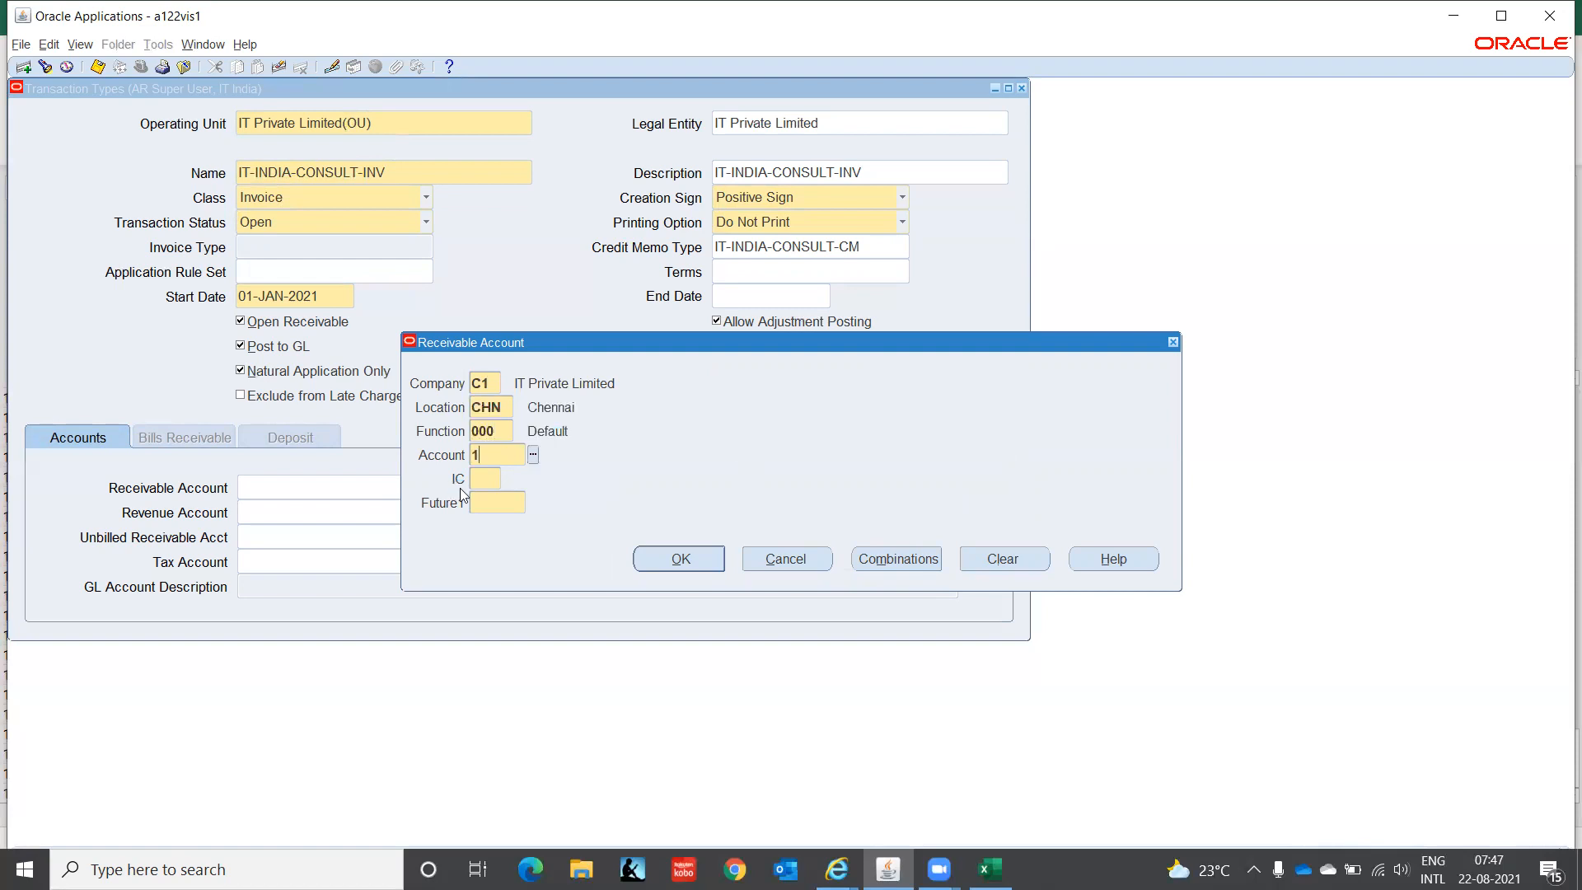
pyautogui.press('Tab')
pyautogui.write('00')
pyautogui.press('Tab')
pyautogui.write('0000')
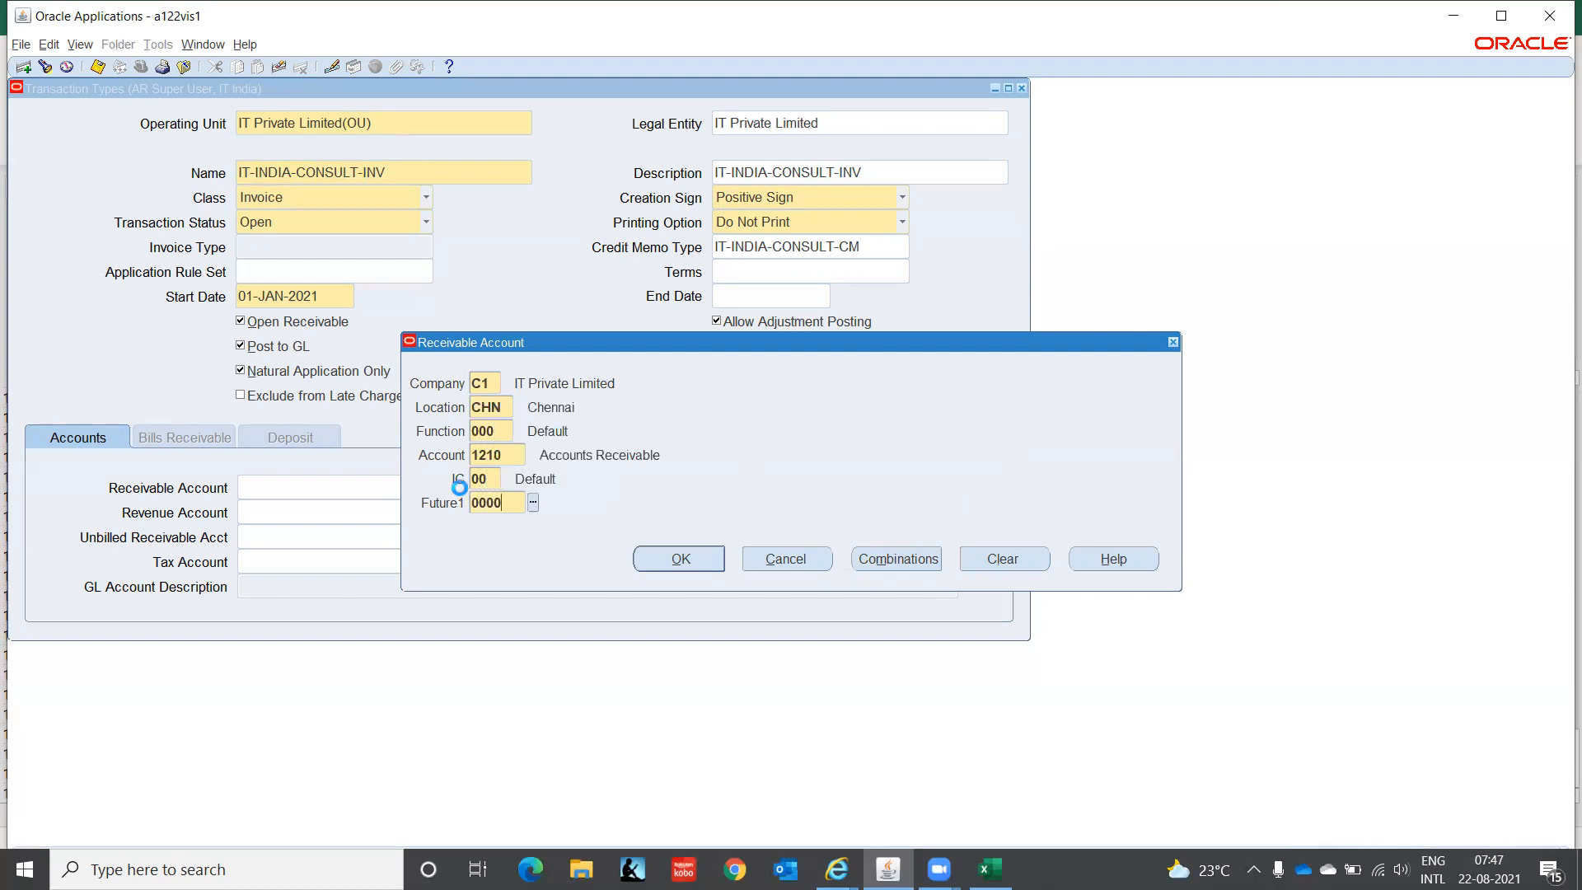
pyautogui.press('Tab')
pyautogui.press('Return')
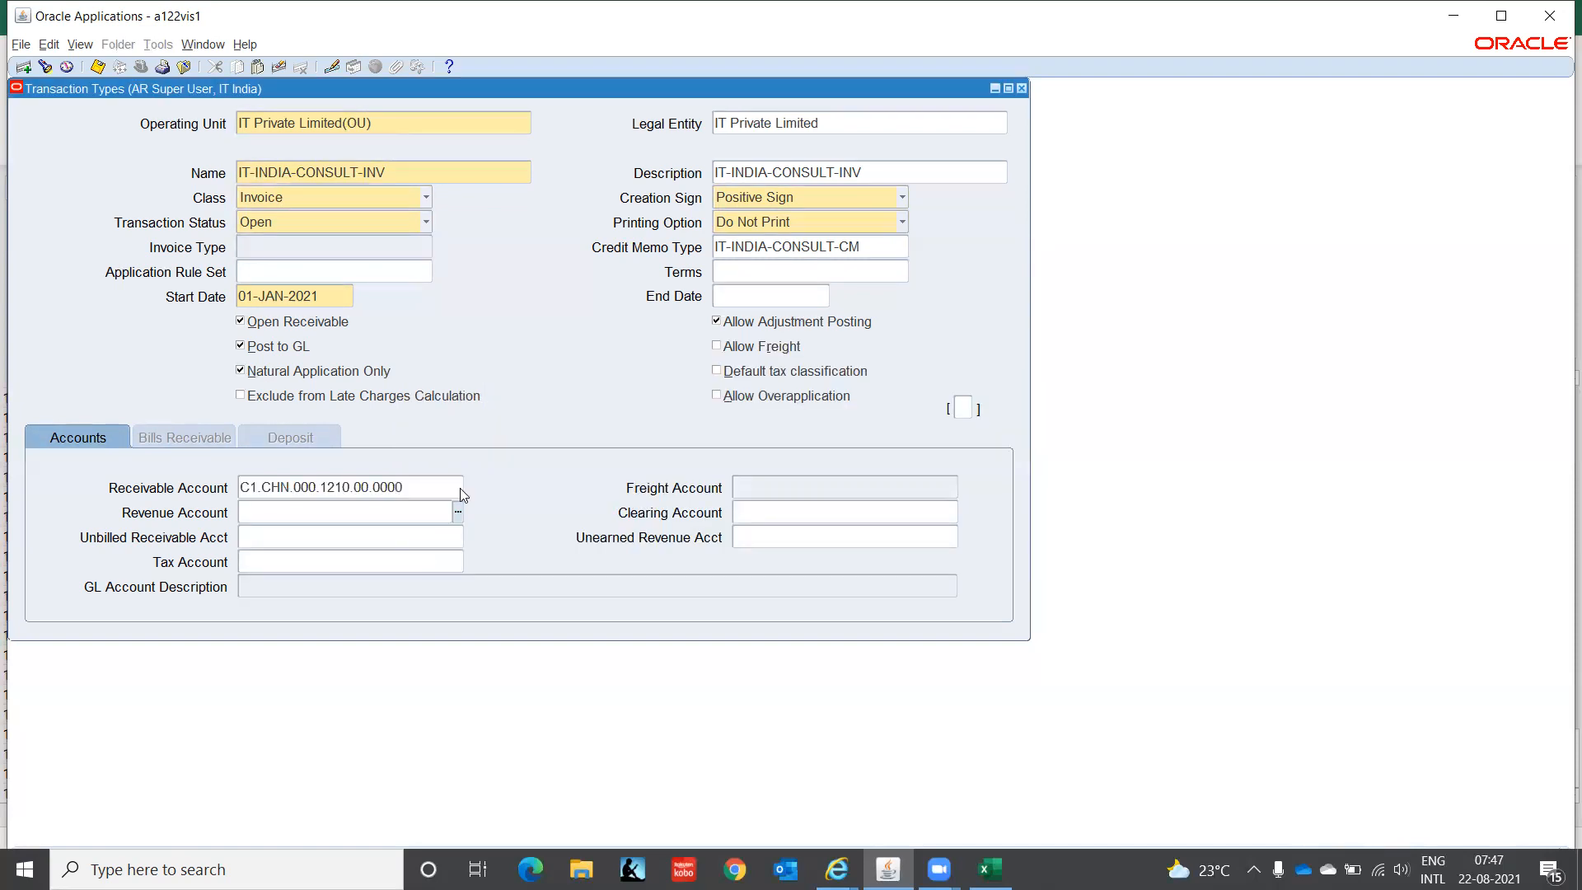
# - Copy the receivable account code into the Revenue Account field
pyautogui.hotkey('ctrl', 'c')
pyautogui.click(451, 512)
pyautogui.hotkey('ctrl', 'v')
# - Change the revenue account segment to 4130 Consulting, giving C1.CHN.000.4130.00.0000
pyautogui.click(459, 512)
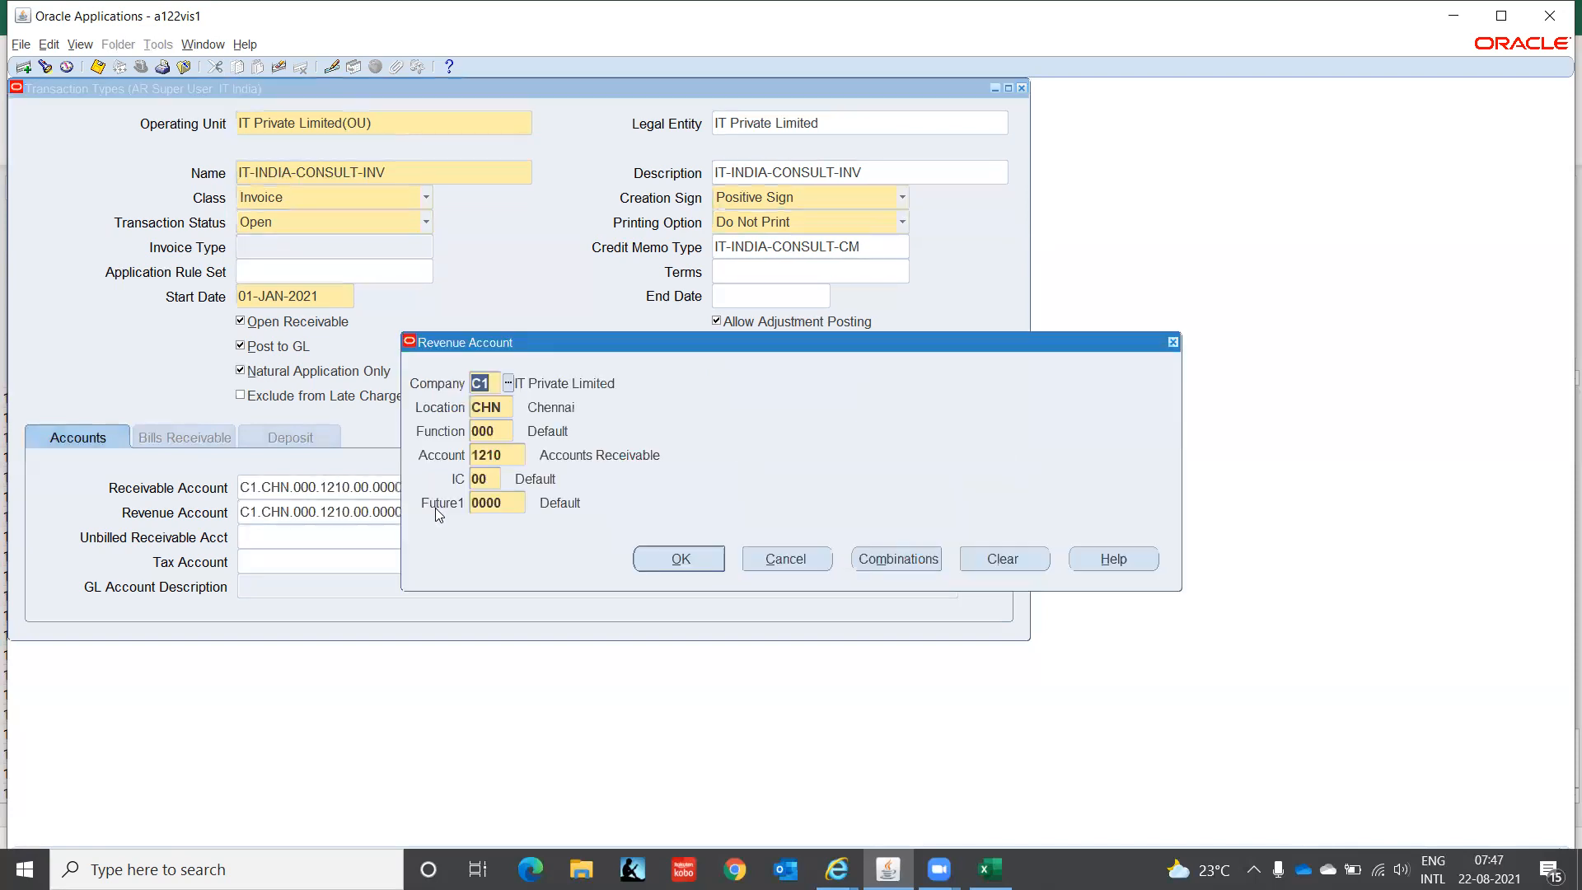
pyautogui.click(519, 456)
pyautogui.write('4')
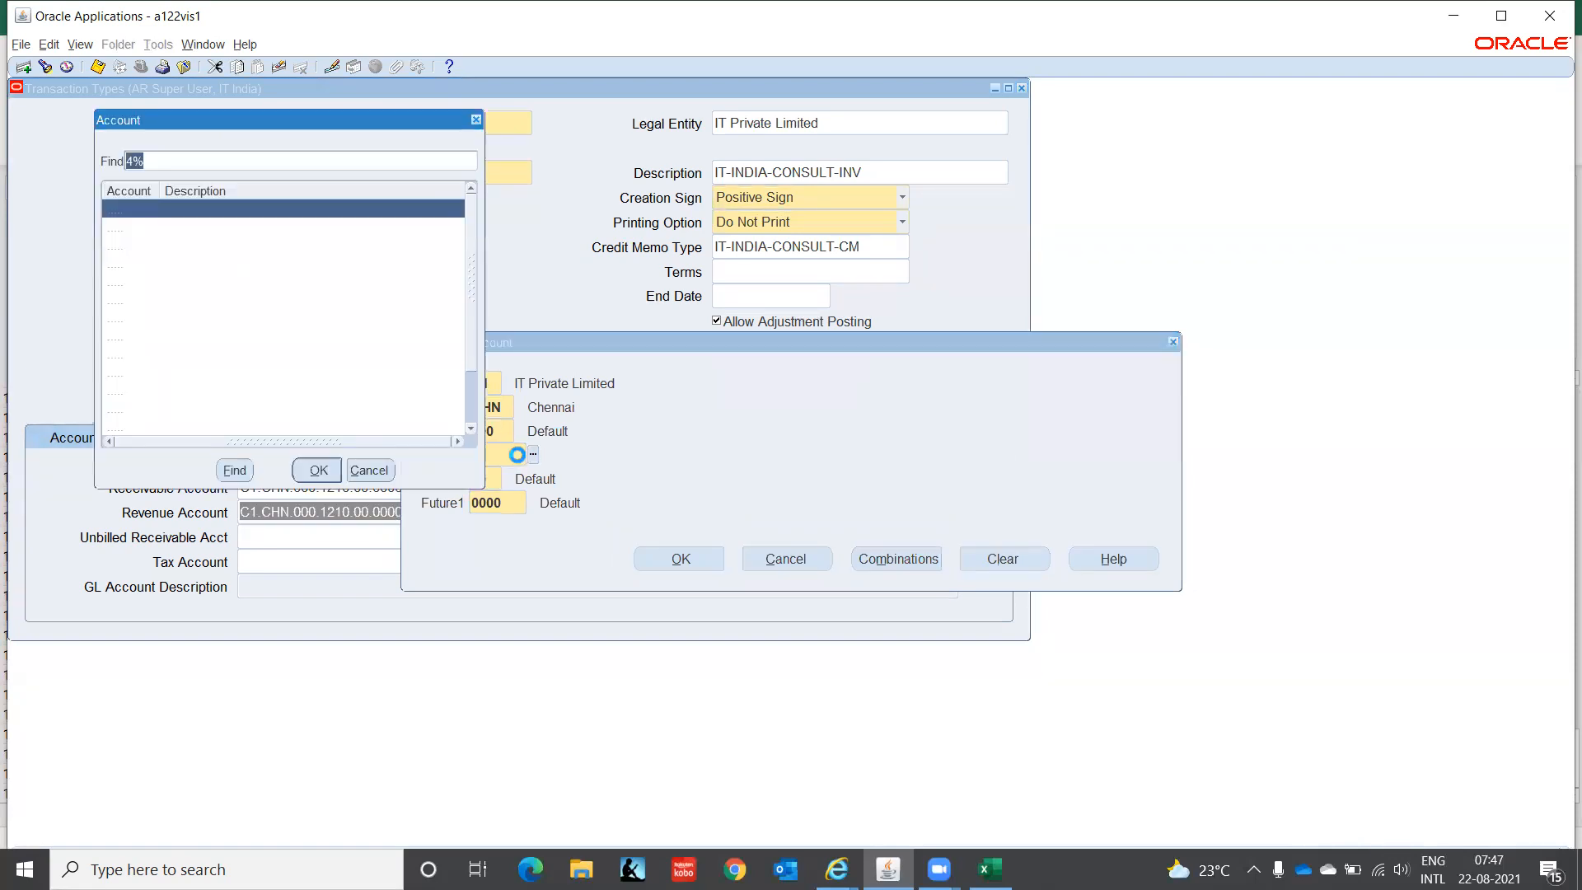
pyautogui.click(189, 249)
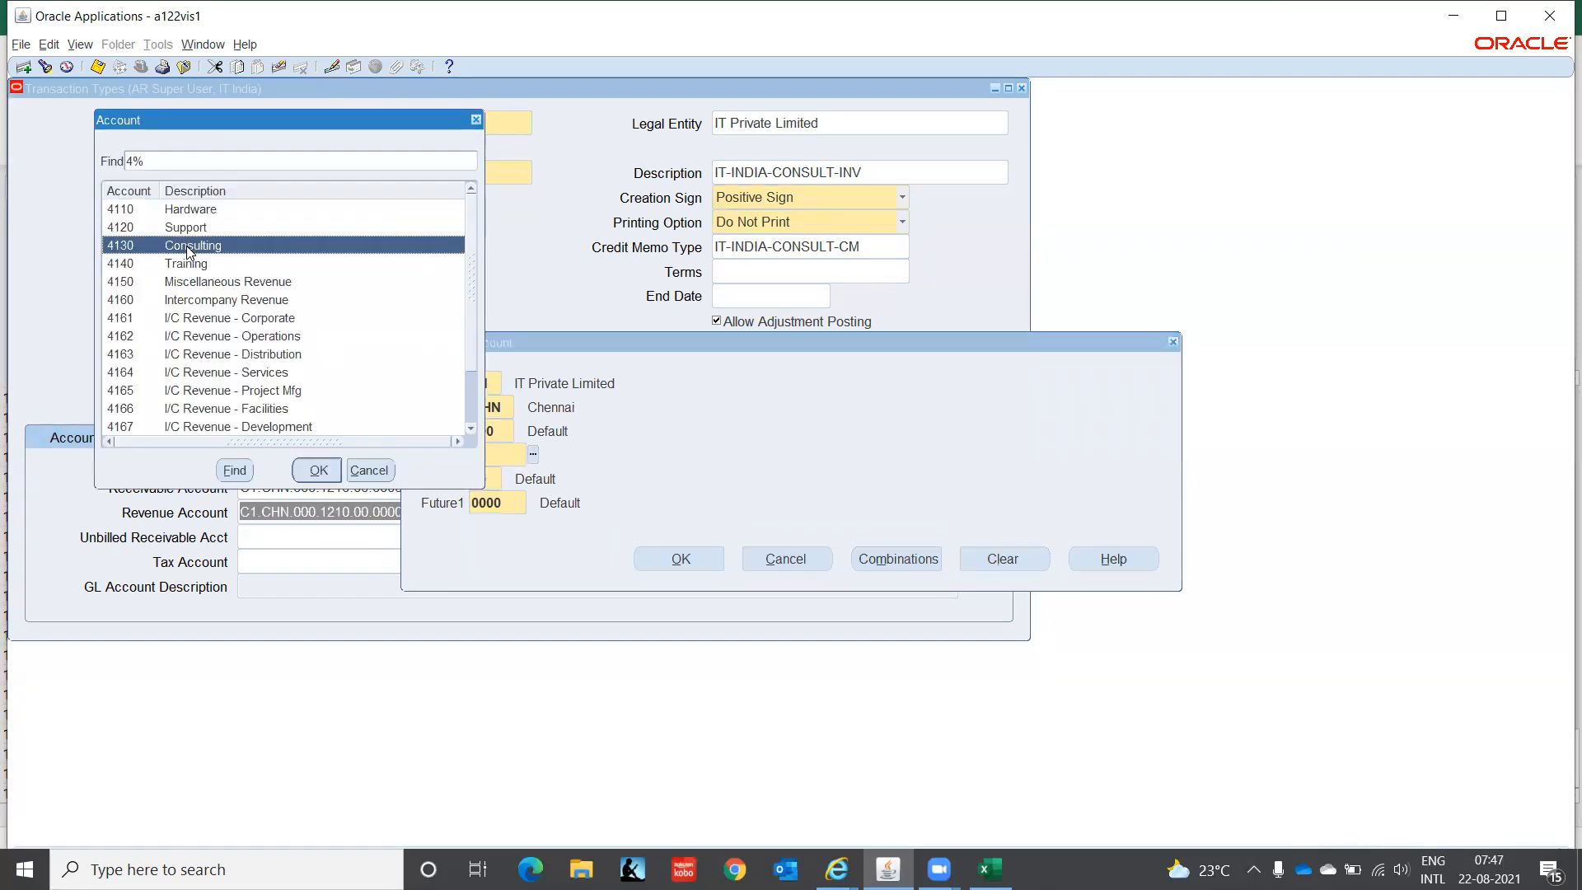
pyautogui.click(313, 476)
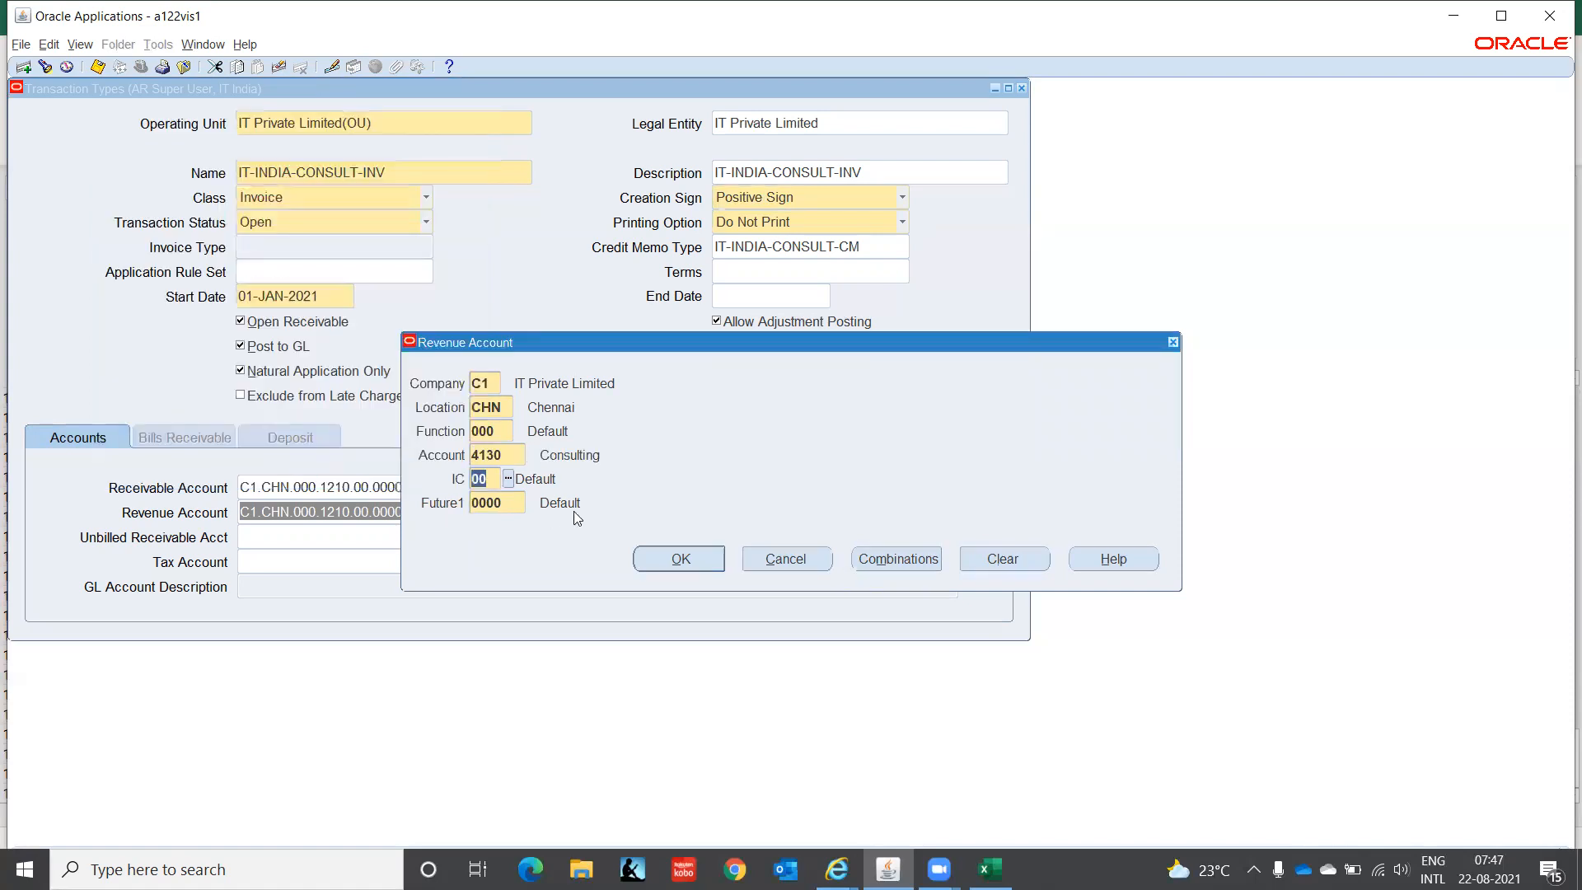
pyautogui.click(683, 561)
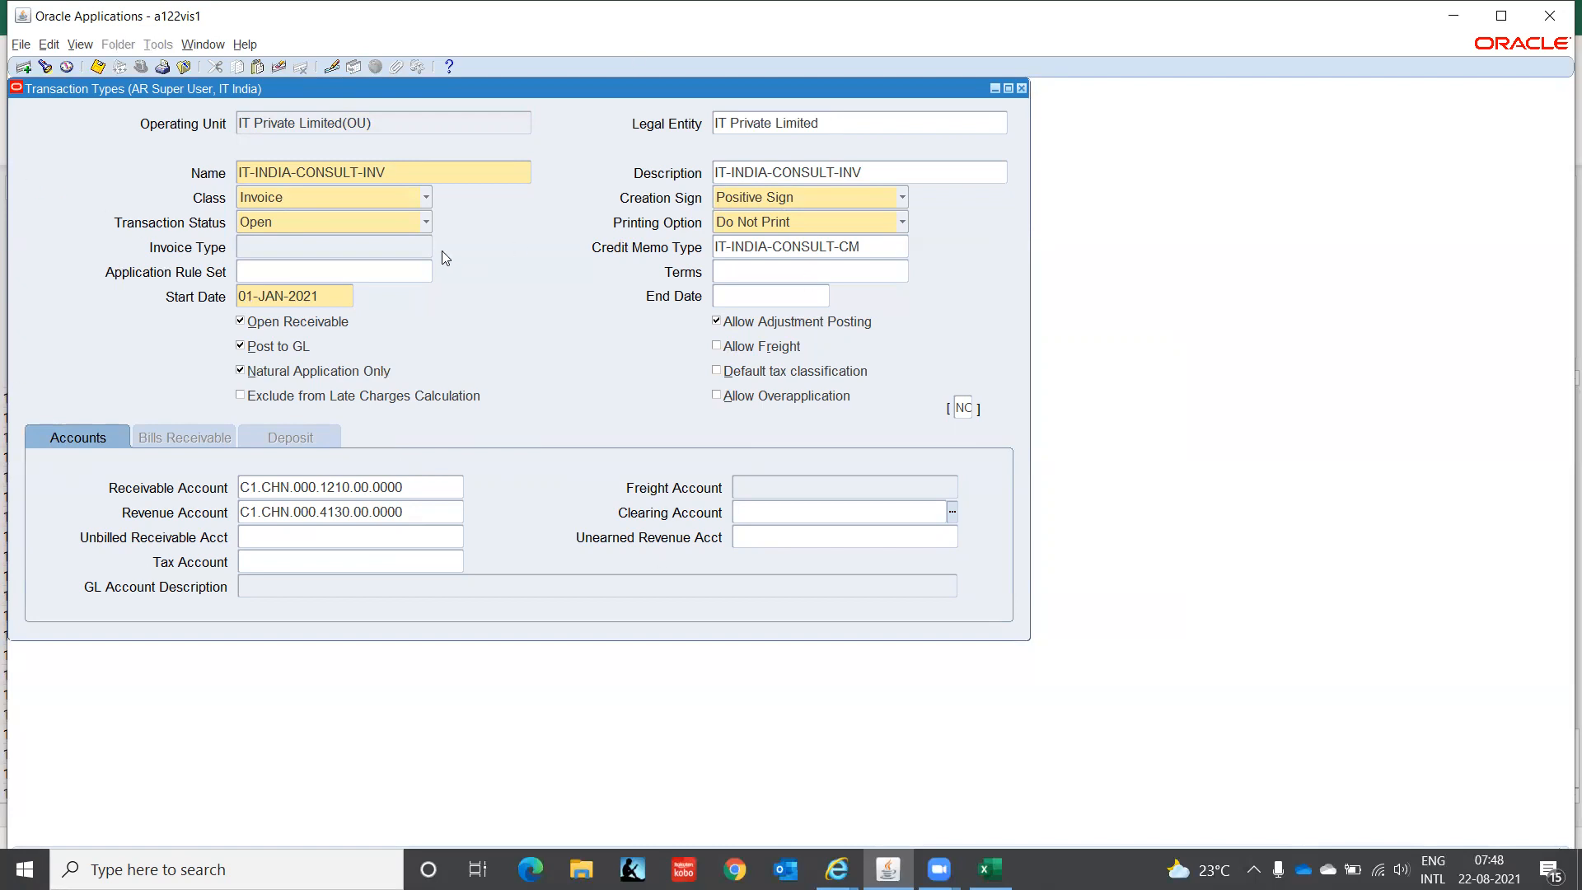
pyautogui.click(425, 199)
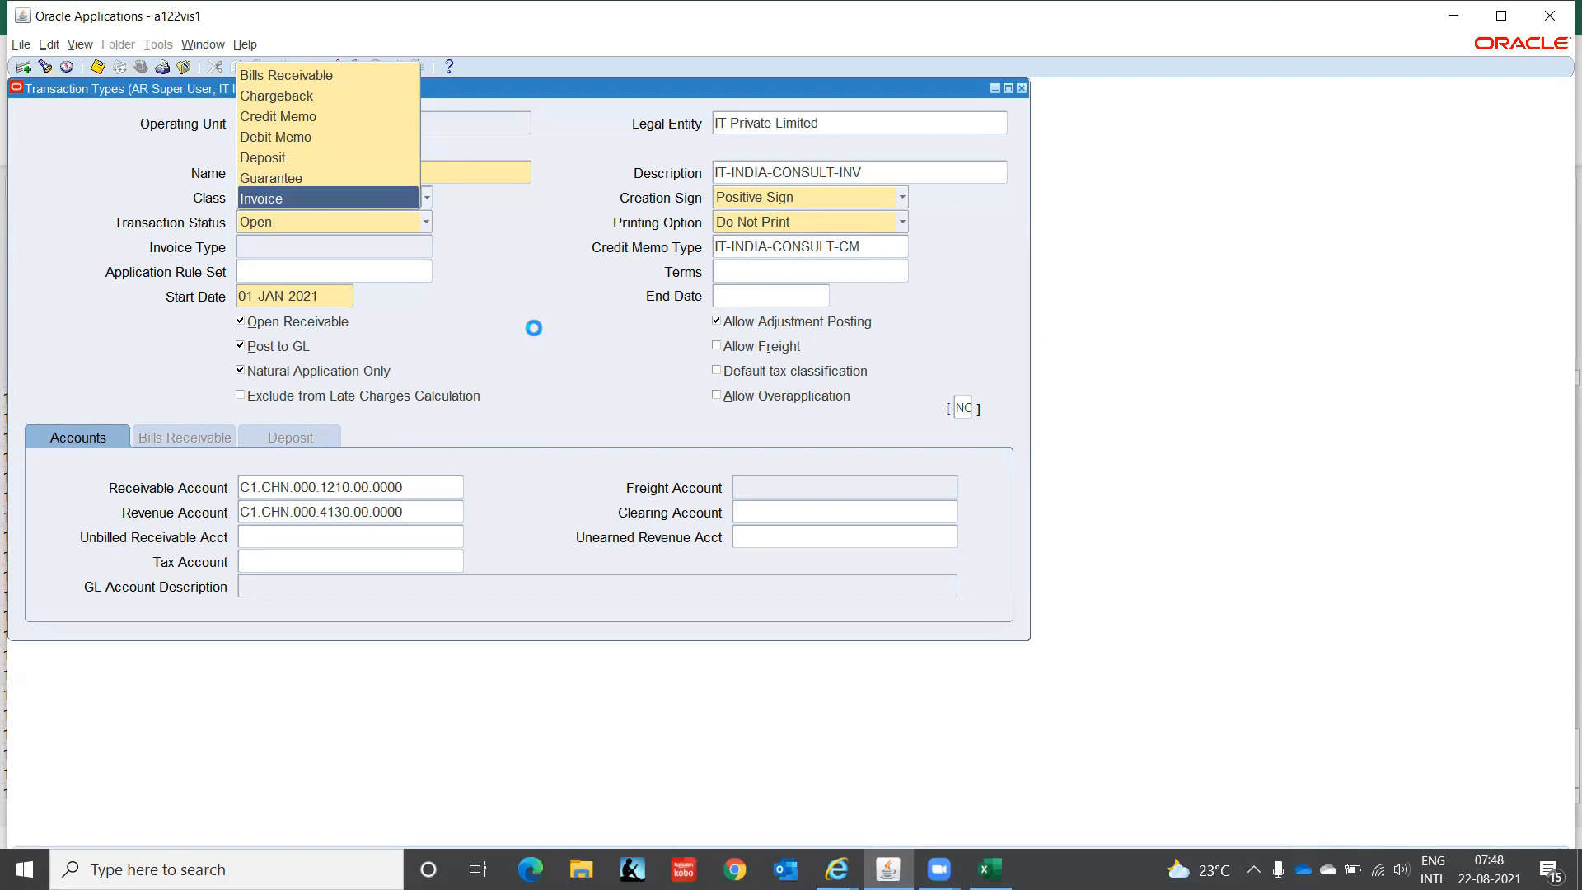
# - Close the IT-INDIA-CONSULT-INV Transaction Types window to return to the Navigator
pyautogui.click(1022, 88)
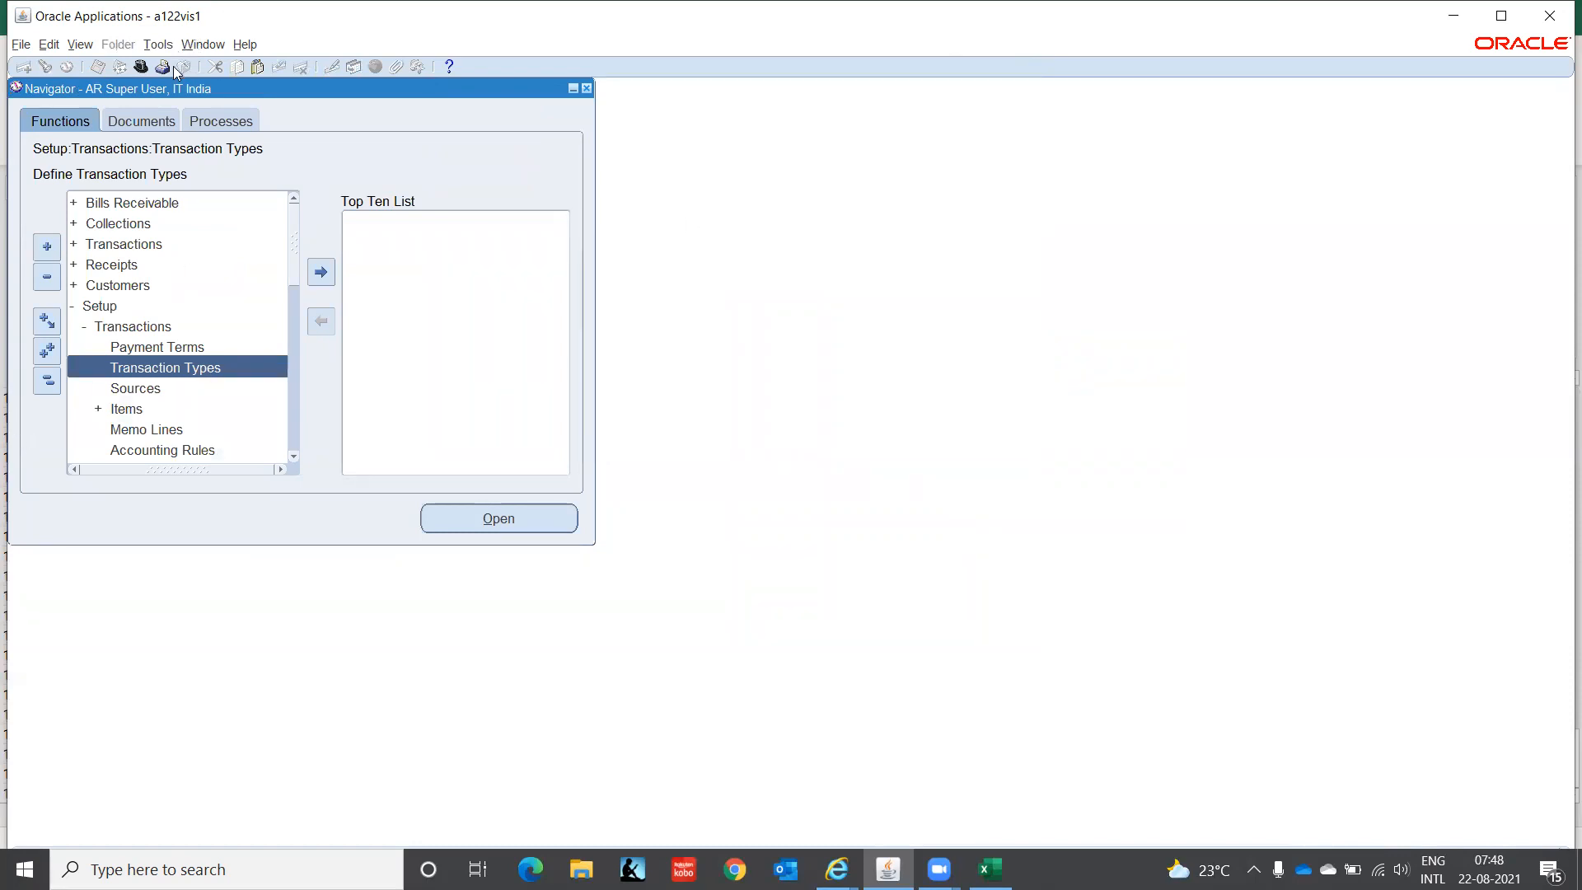
# - Switch to System Administrator Vision and launch Application > Sequential Numbering > Categories
pyautogui.click(141, 69)
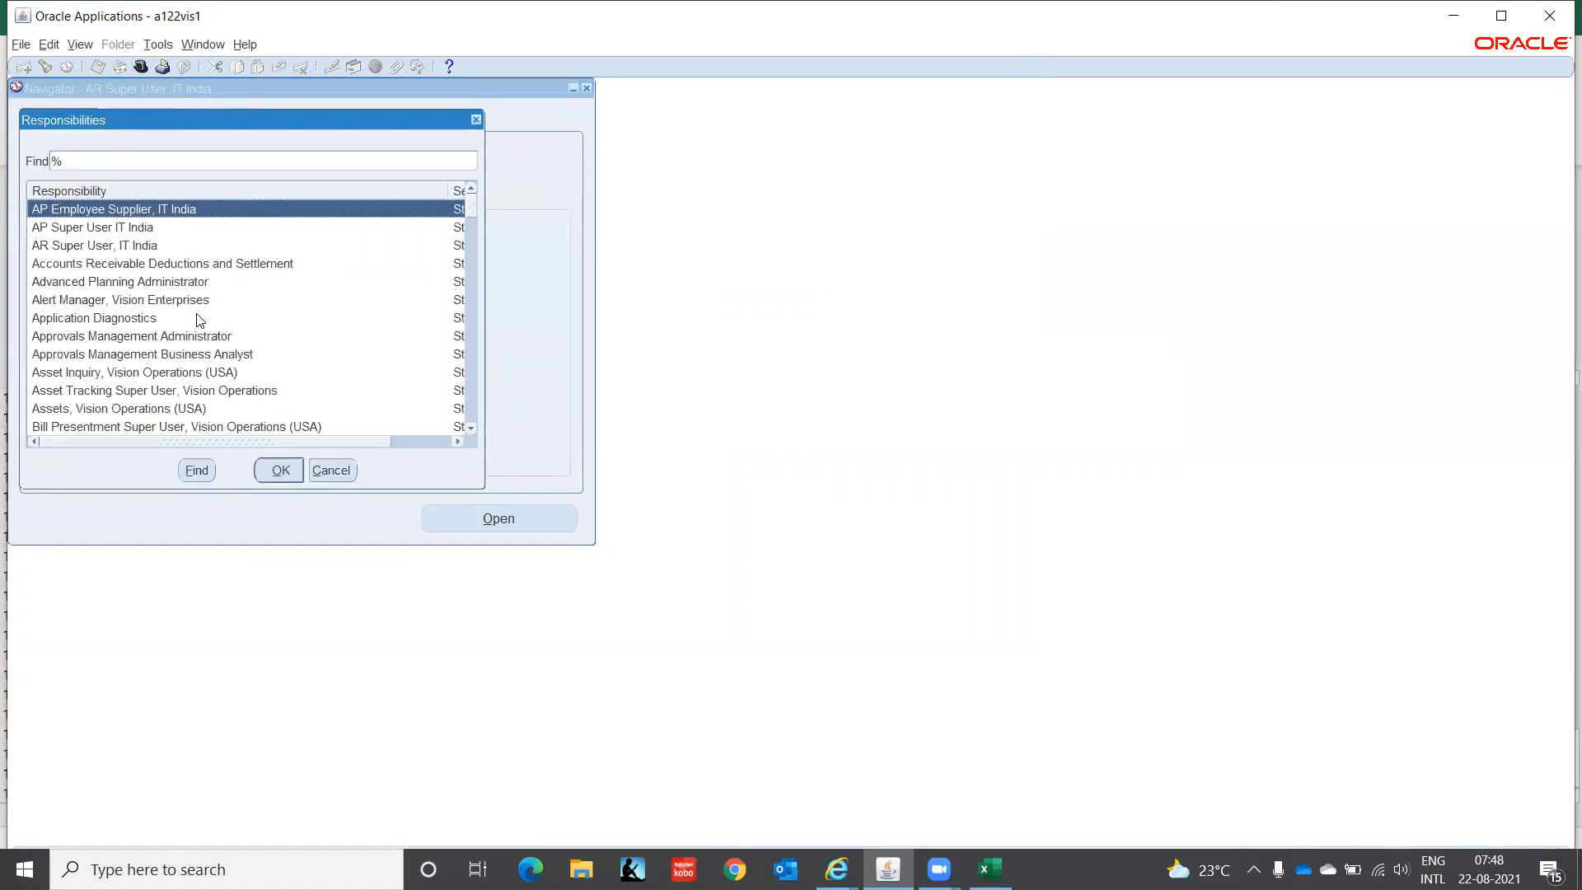
pyautogui.doubleClick(197, 318)
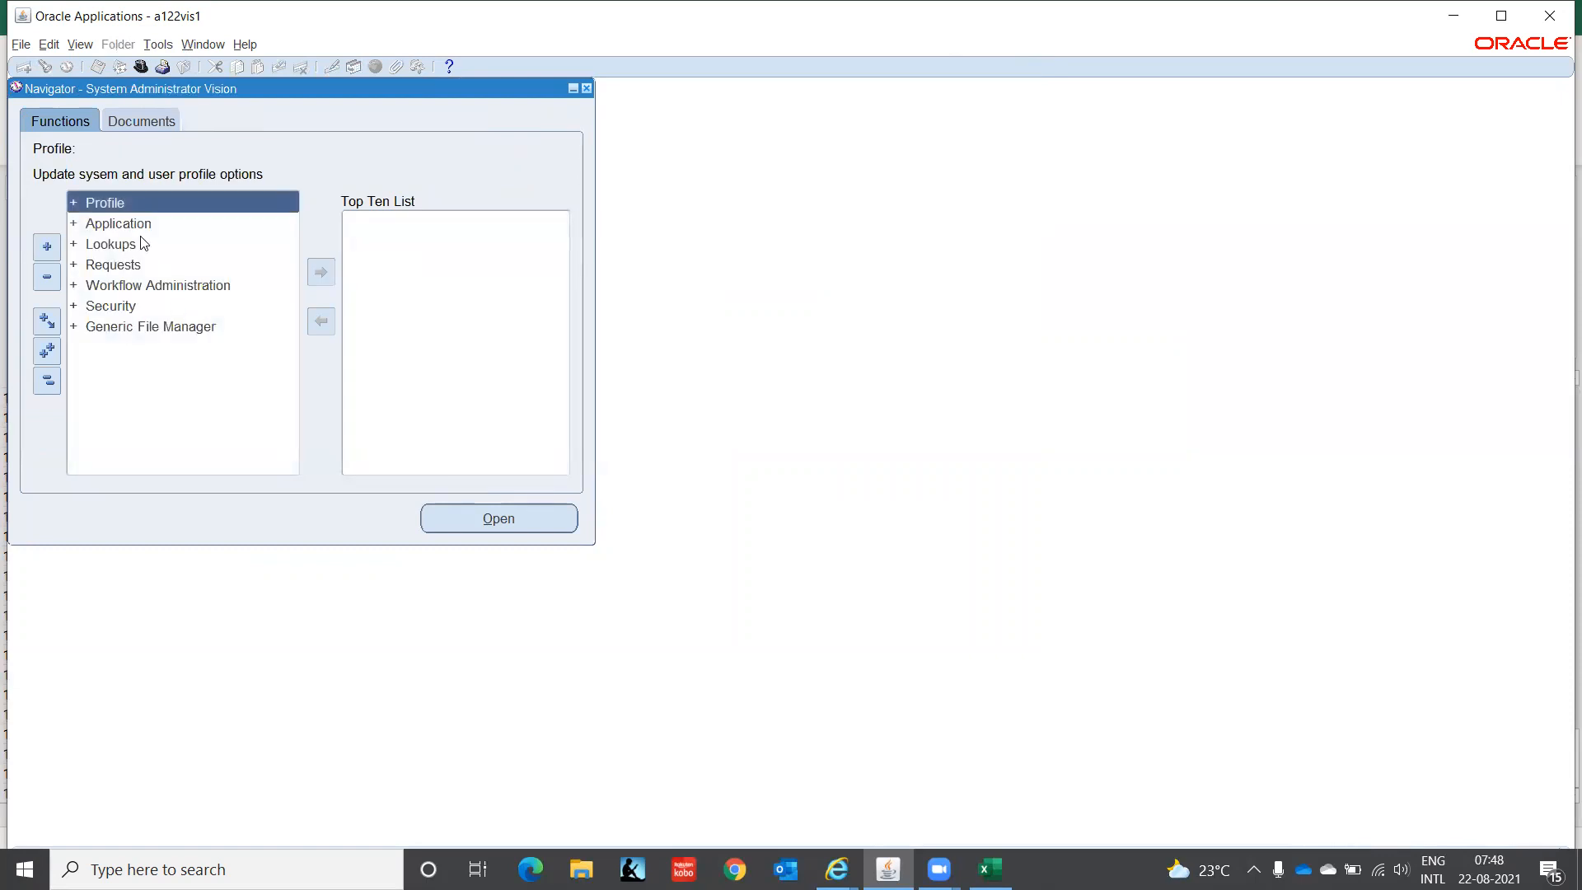
pyautogui.click(137, 222)
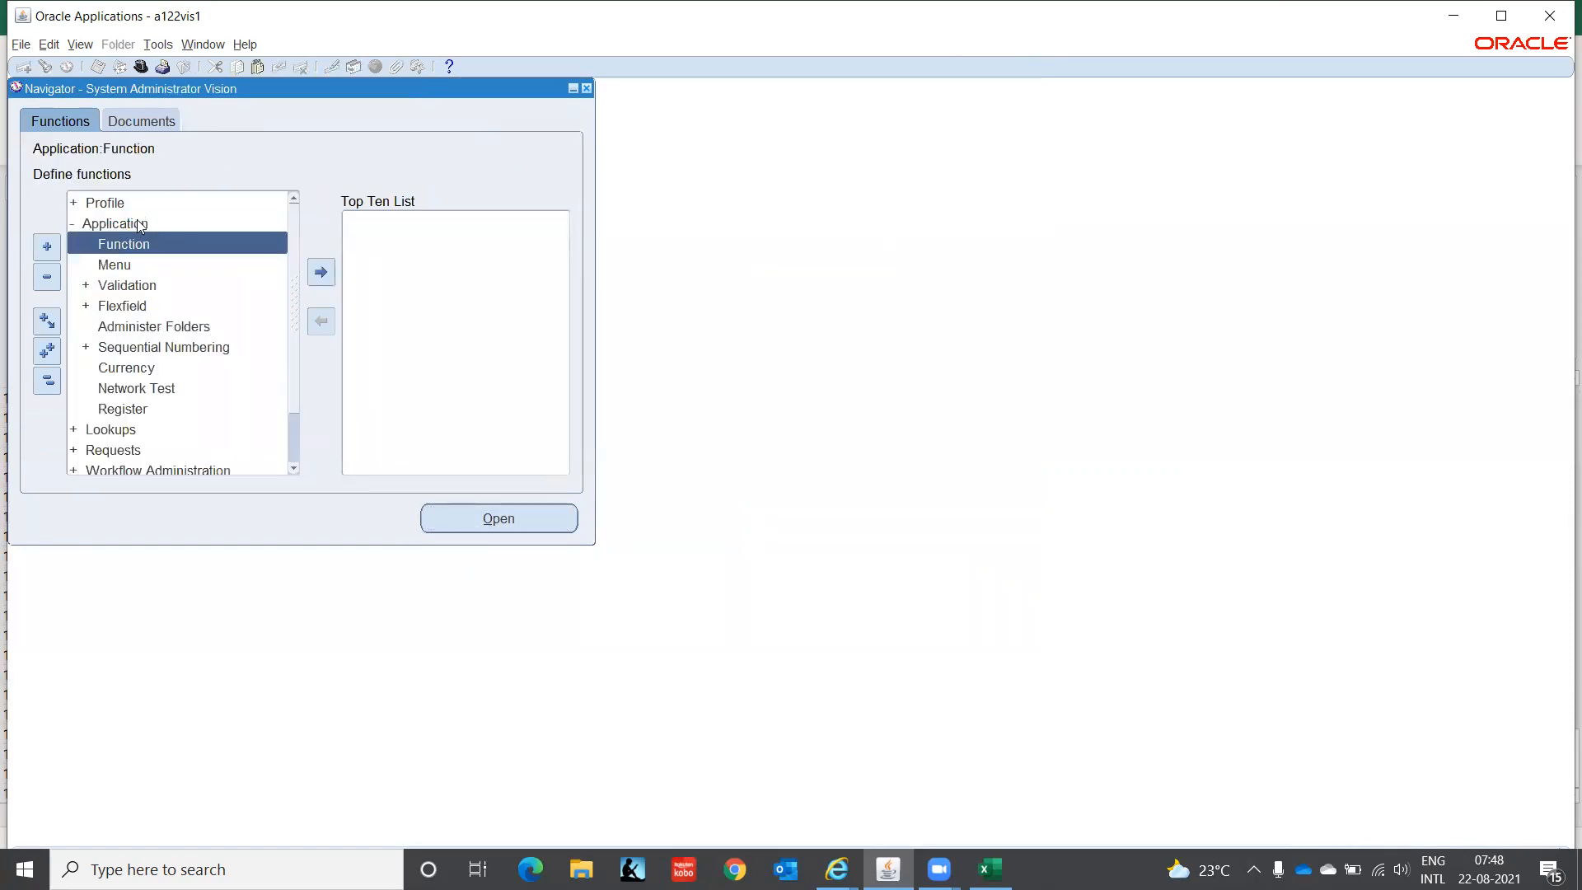
pyautogui.click(140, 346)
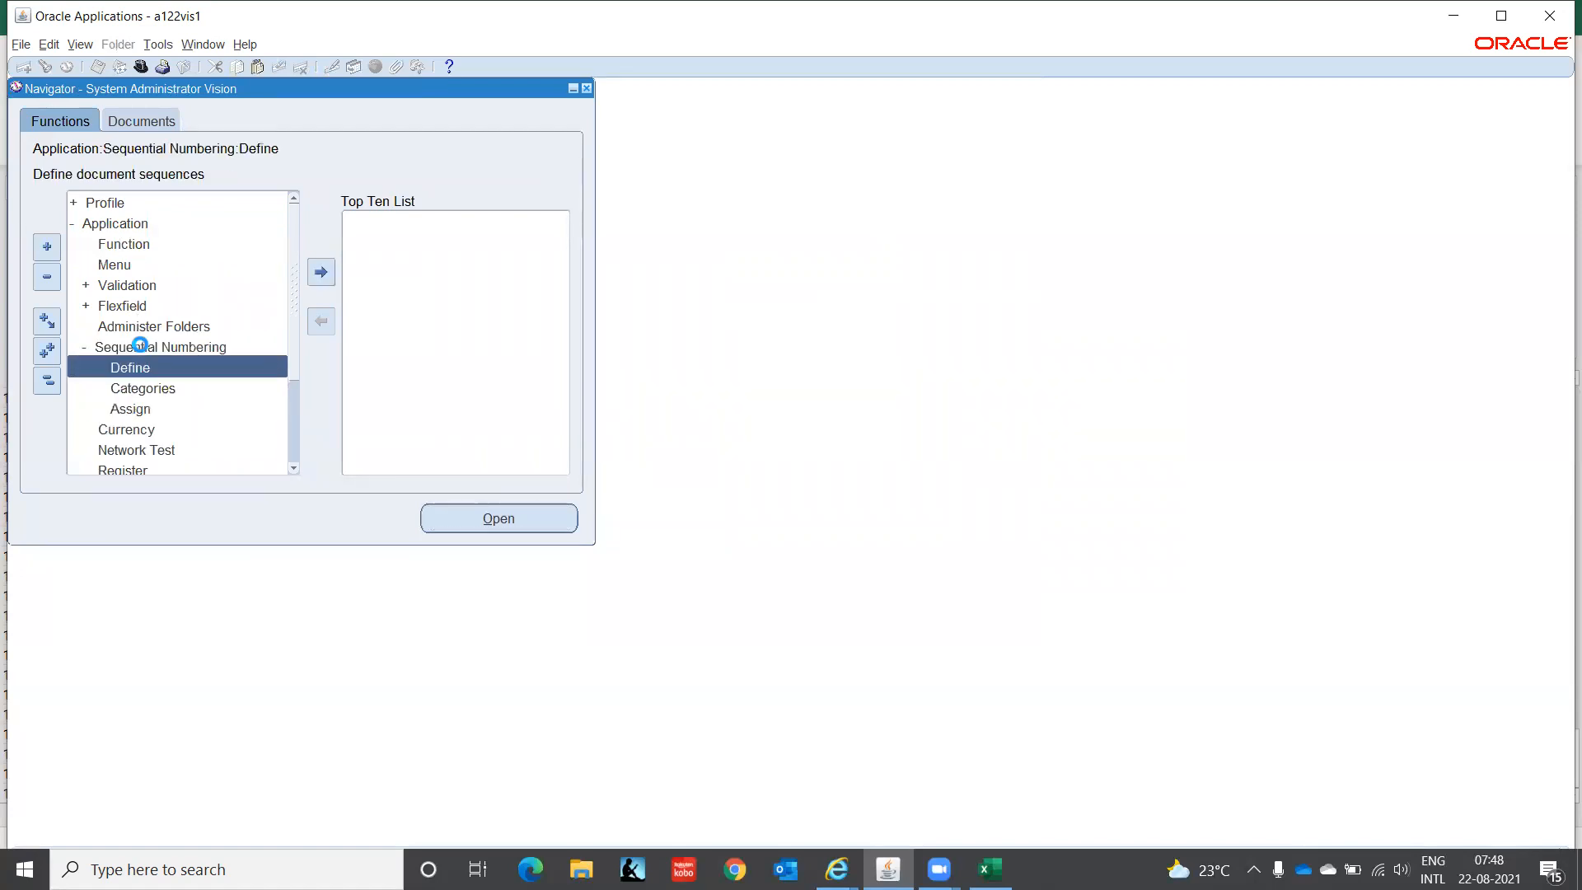
pyautogui.click(175, 381)
pyautogui.doubleClick(173, 380)
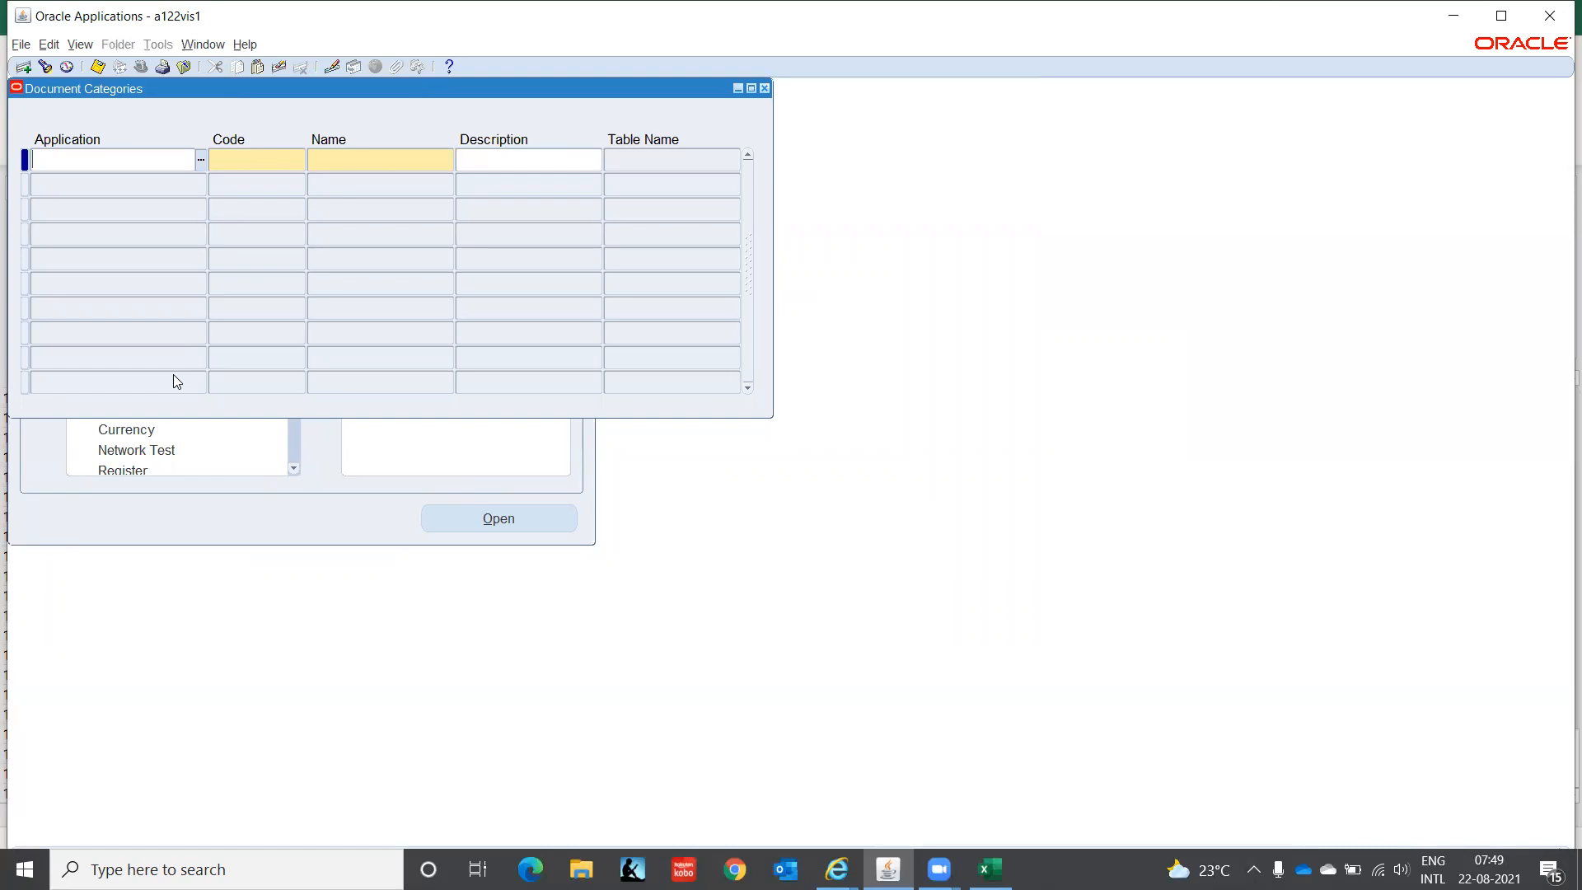
# - Query document categories with code IT%IND%, then close the Document Categories form
pyautogui.press('F11')
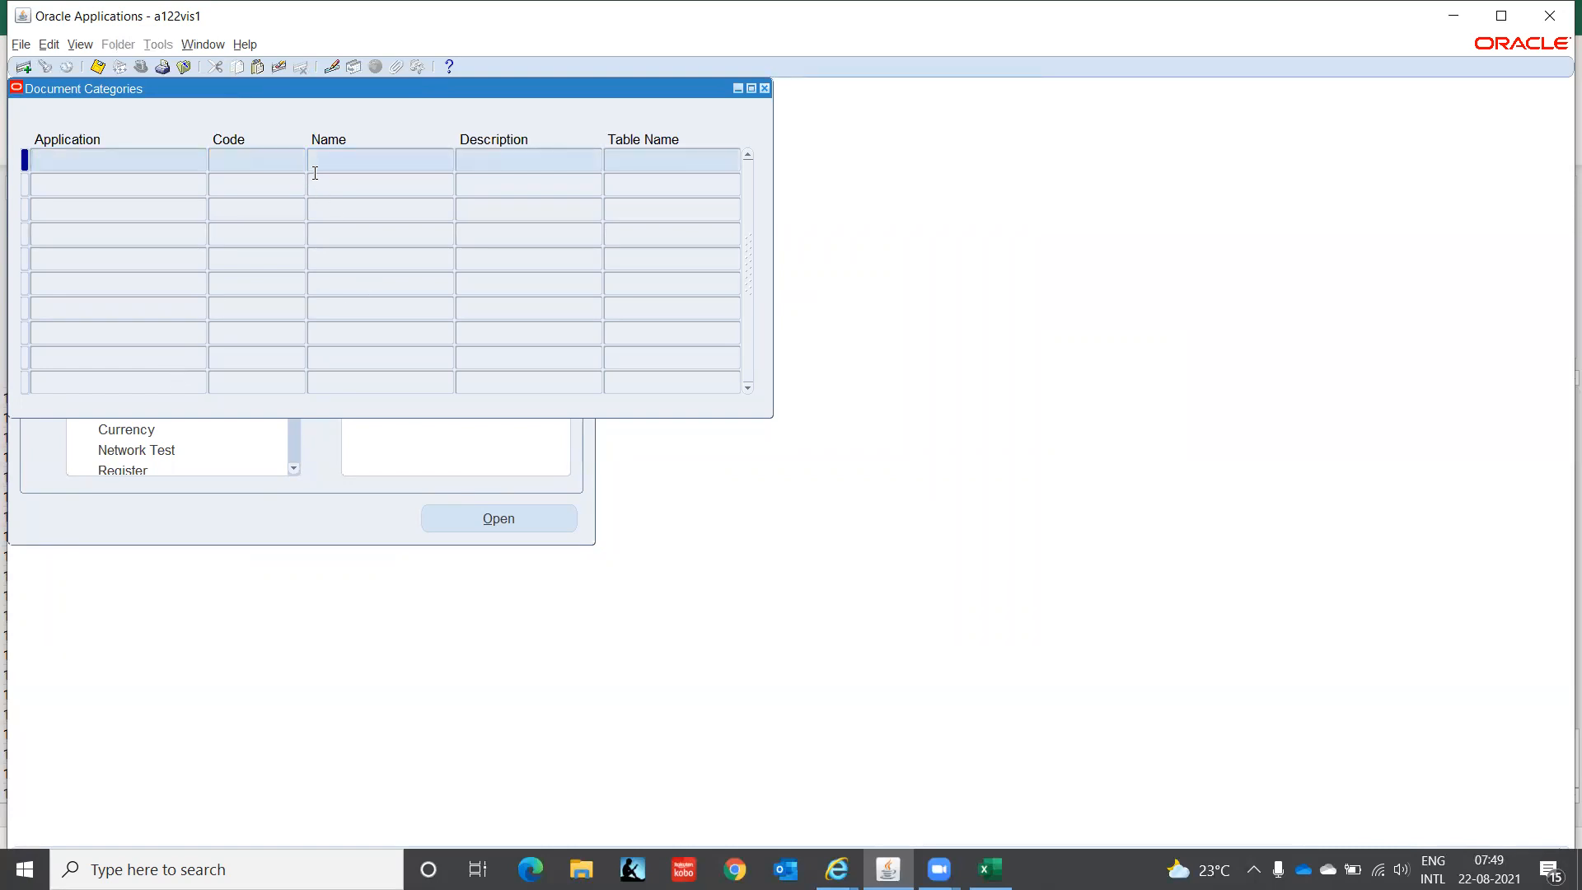
pyautogui.click(270, 162)
pyautogui.write('IT%IND%')
pyautogui.hotkey('ctrl', 'F11')
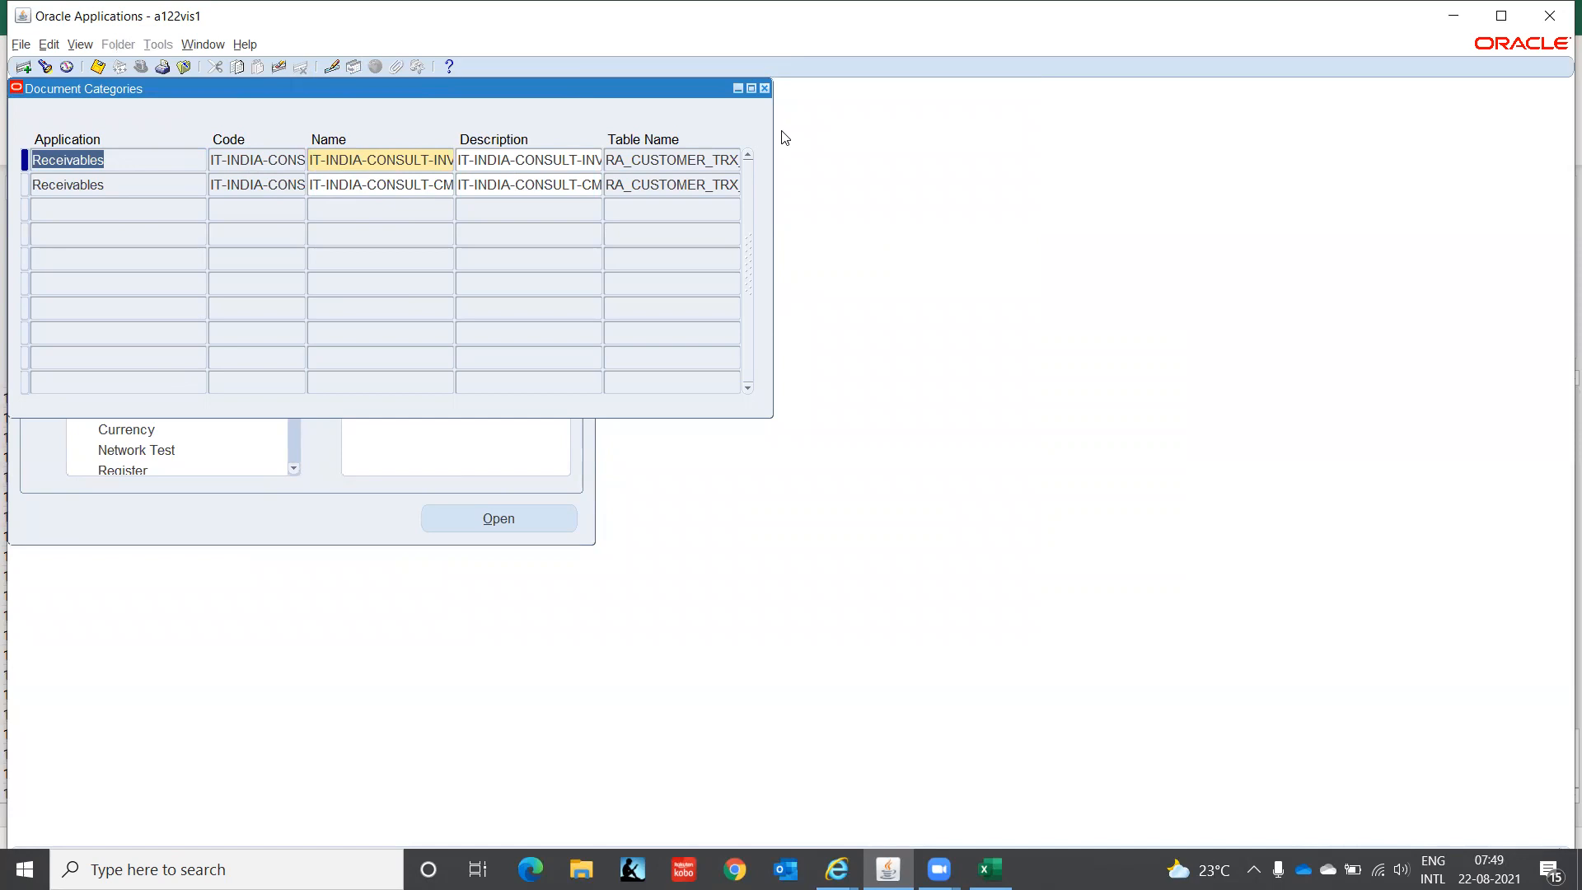
pyautogui.click(766, 88)
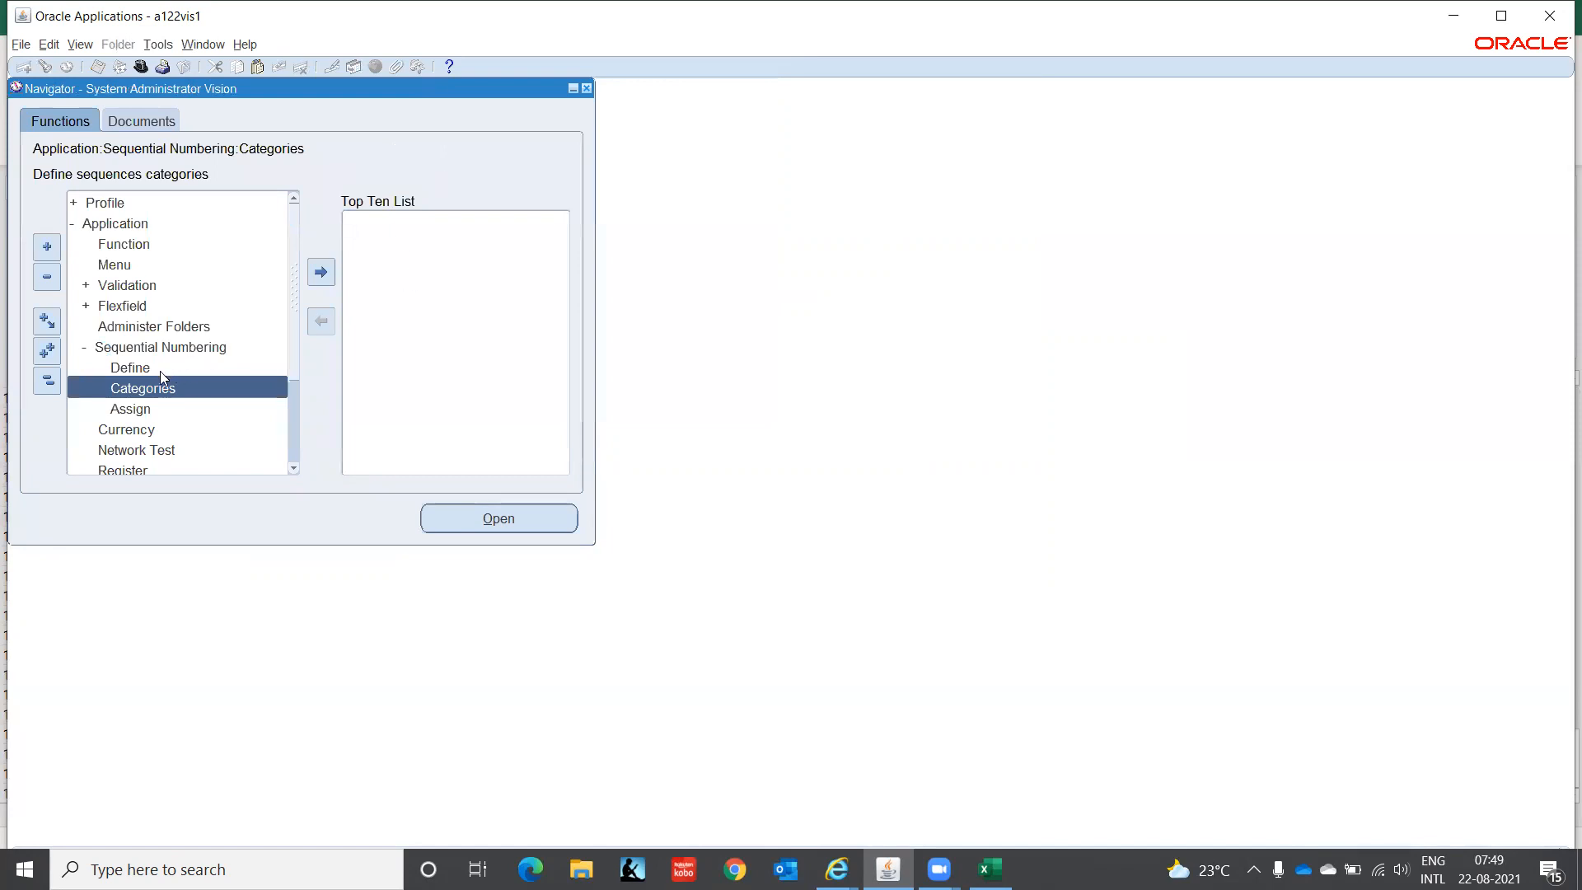
# - Define sequence IT-INDIA-CONSULT-INV for Receivables, effective 01-JAN-2021
pyautogui.doubleClick(156, 371)
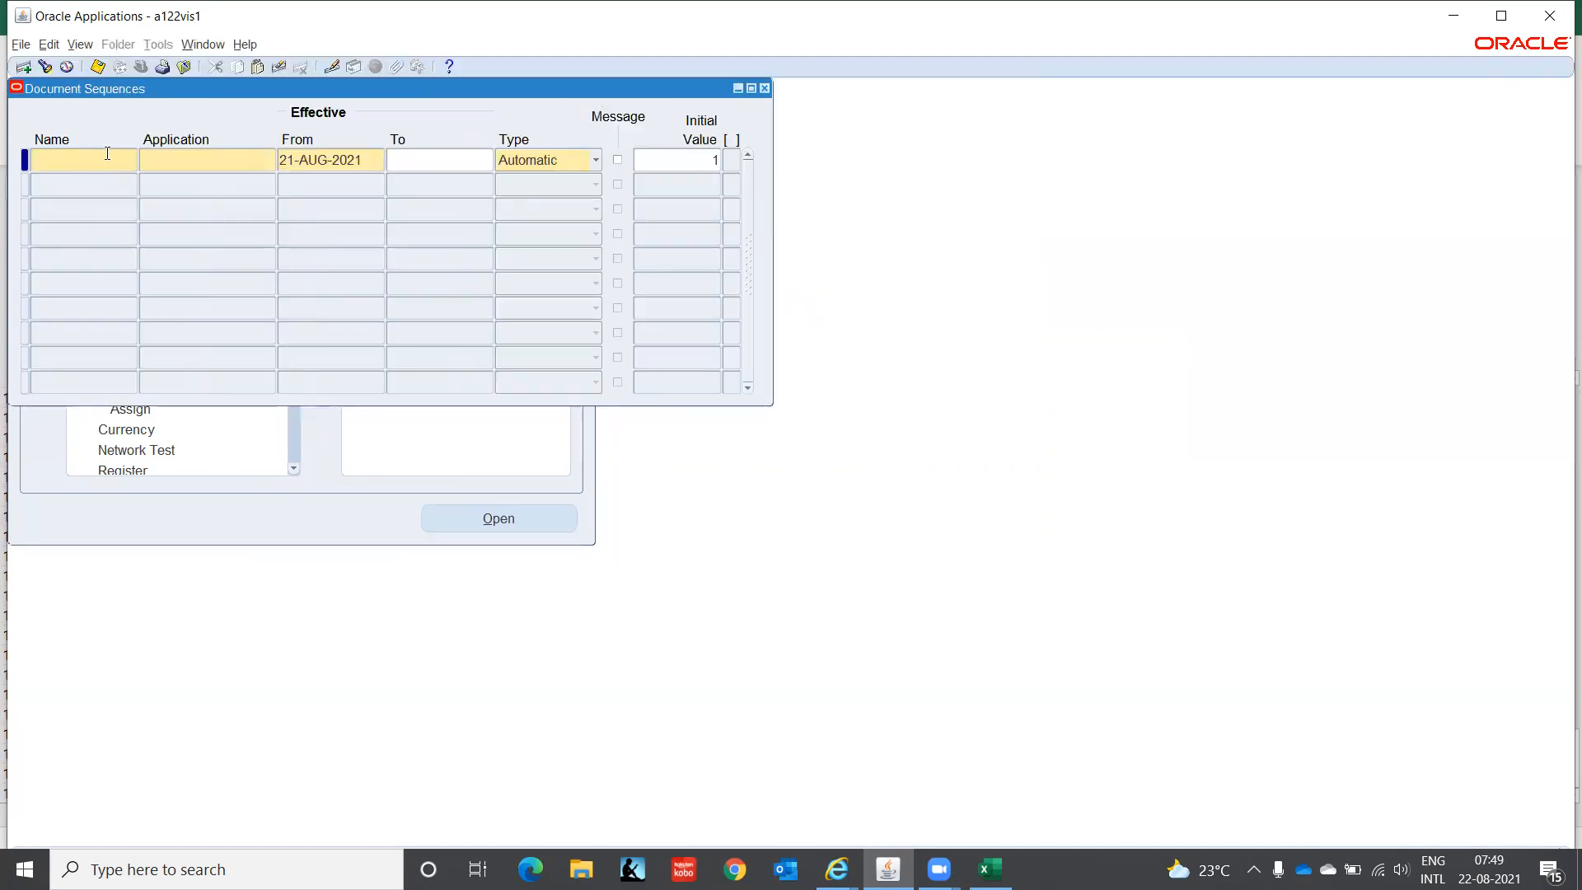
pyautogui.write('IT')
pyautogui.write('-INDIA')
pyautogui.write('-CONSULT')
pyautogui.write('-')
pyautogui.write('INV')
pyautogui.press('Tab')
pyautogui.write('Rece')
pyautogui.press('Tab')
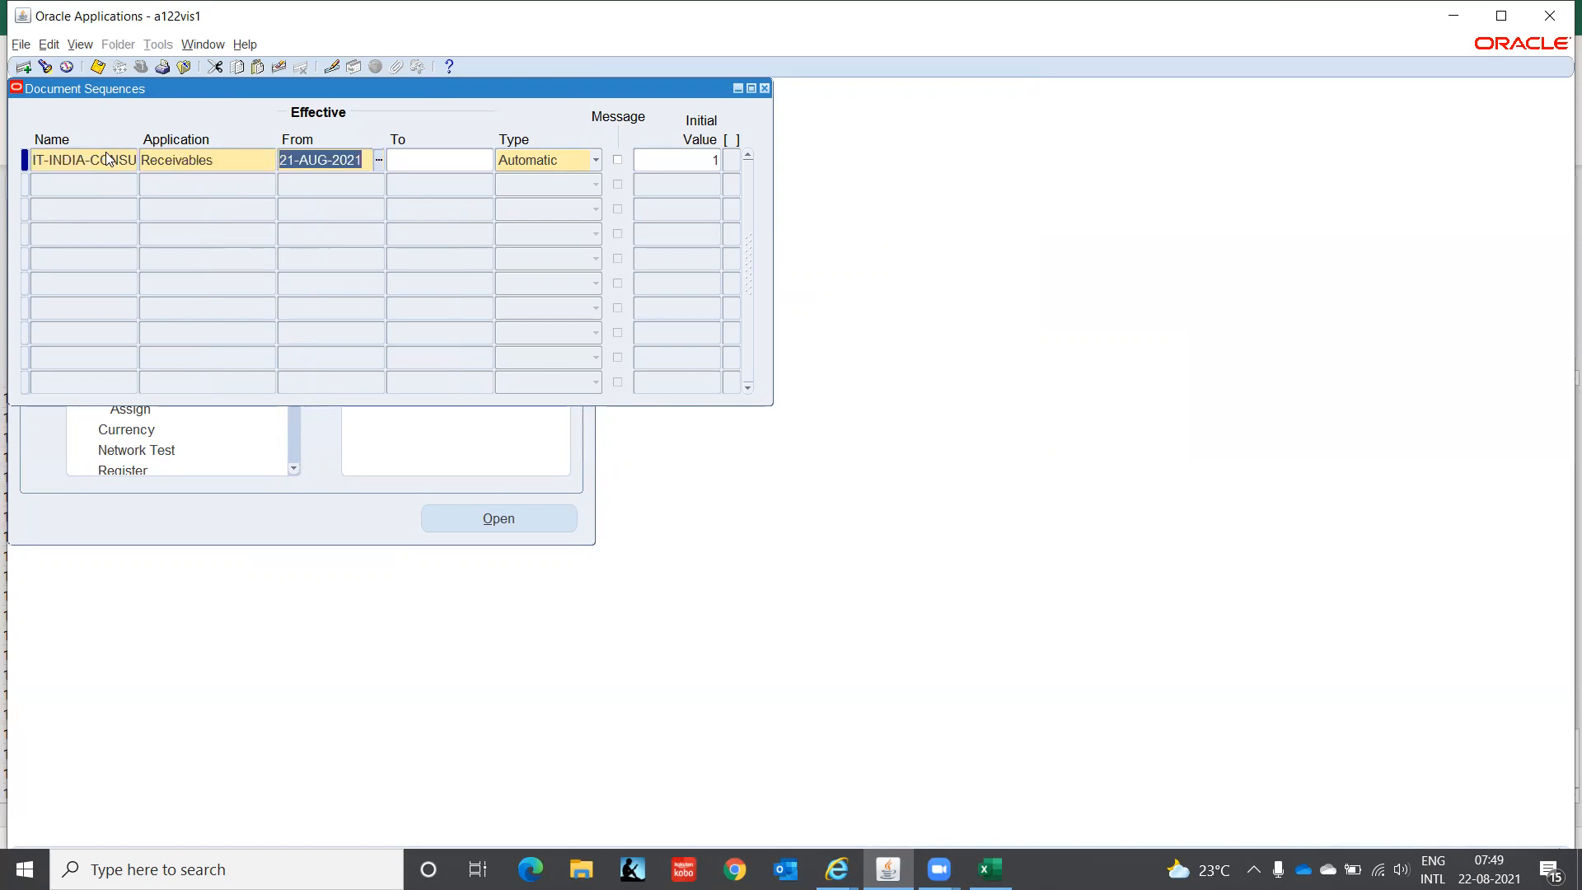
pyautogui.write('01-JAN-202')
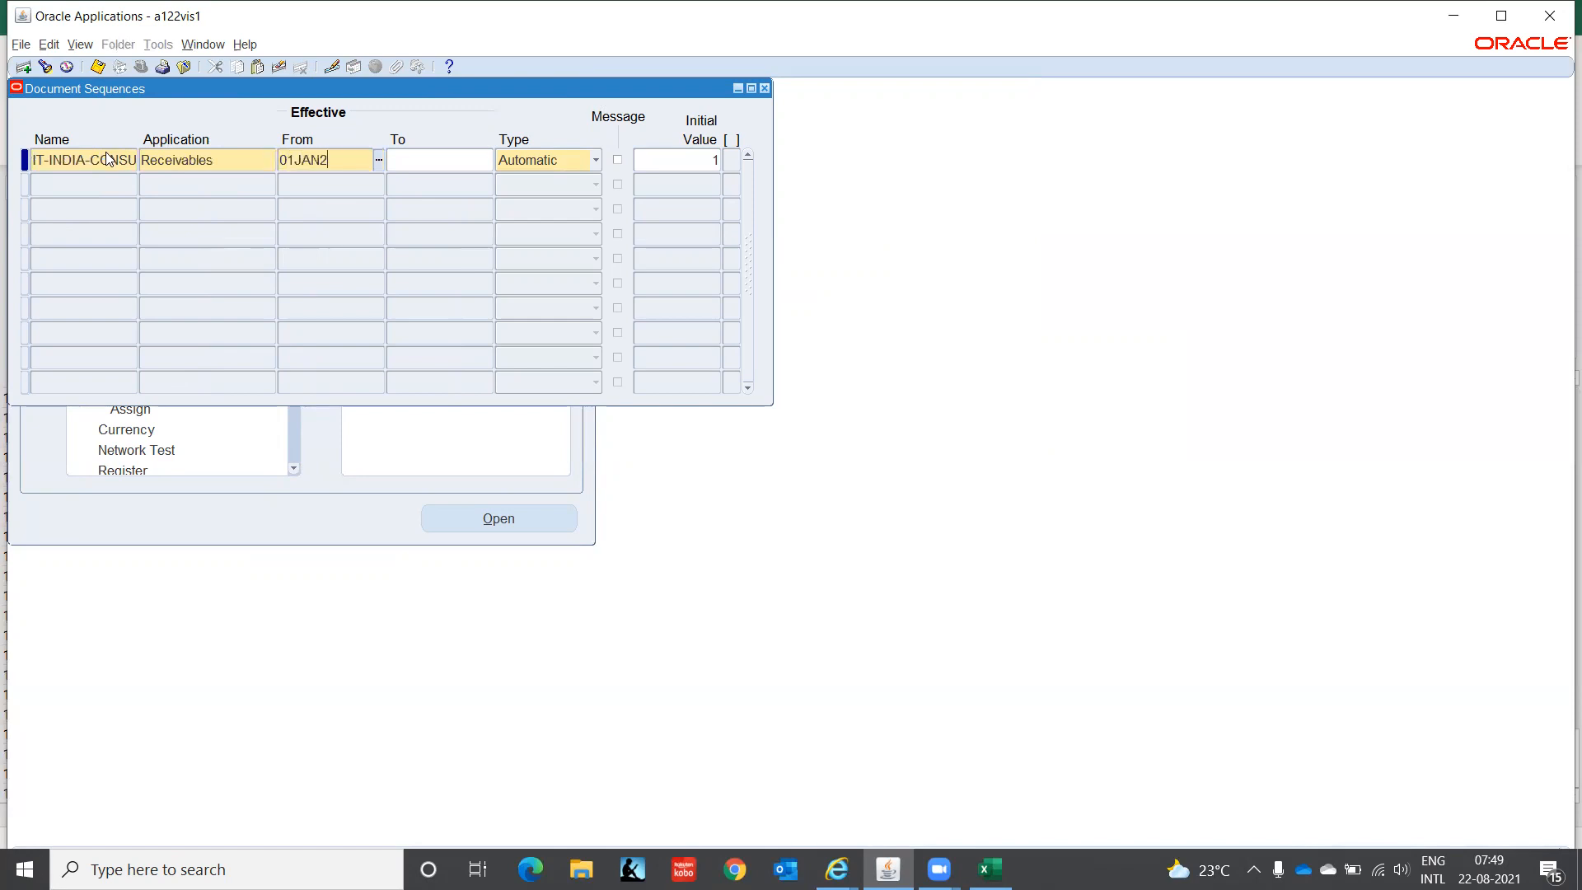
pyautogui.write('1')
pyautogui.press('Tab')
pyautogui.press('Tab')
pyautogui.press('Tab')
pyautogui.press('Tab')
pyautogui.press('Tab')
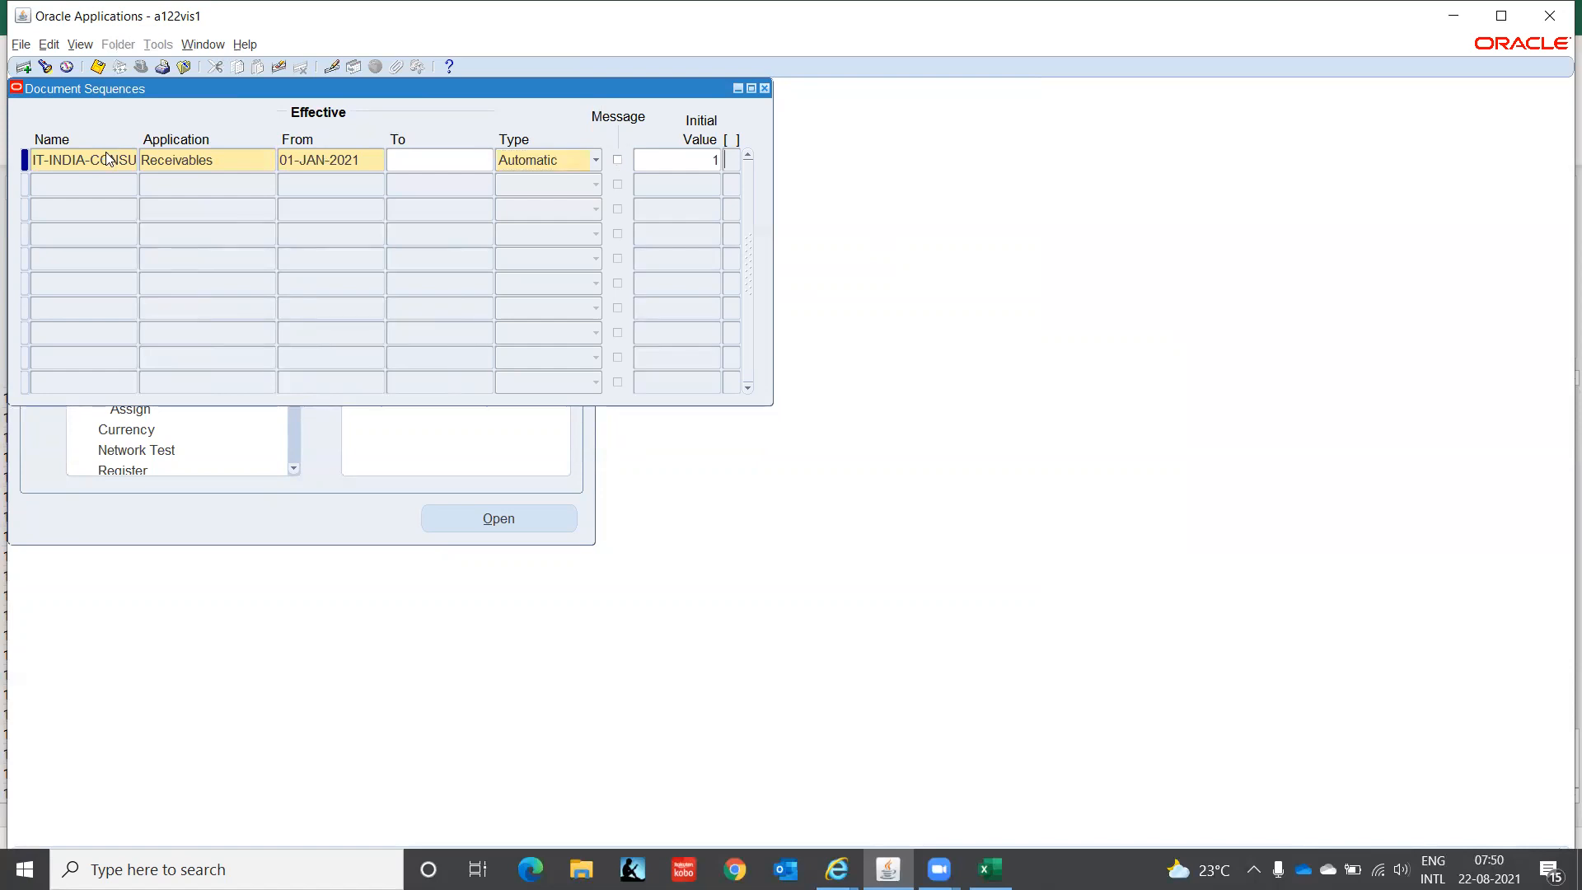
pyautogui.press('Tab')
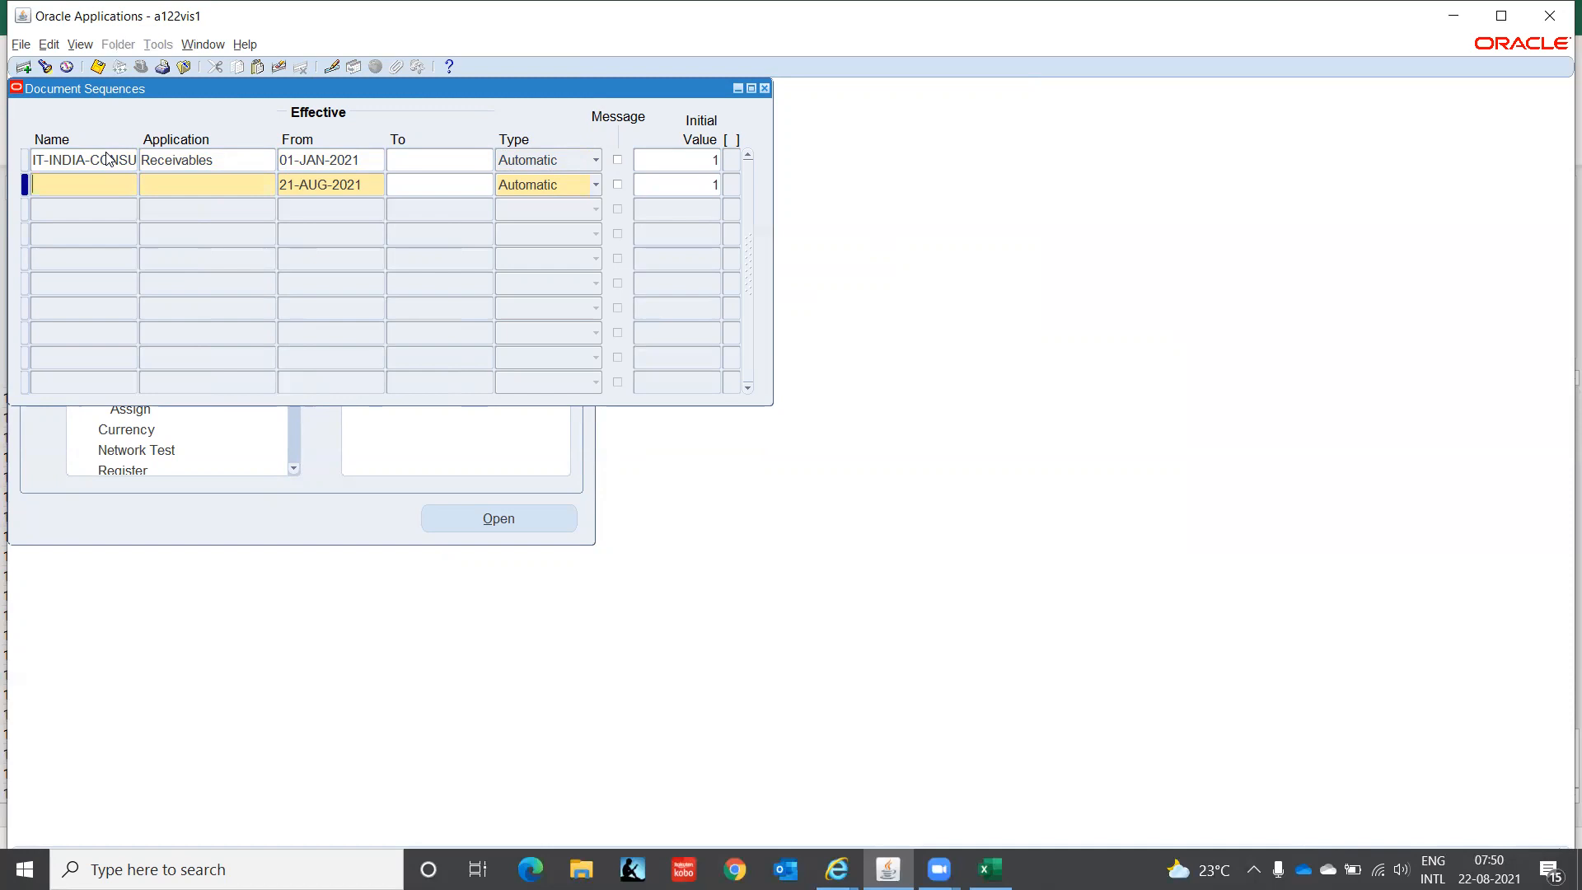
# - Add sequence IT-INDIA-CONSULT-CM for Receivables from 01-JAN-2021, Automatic, and close the form
pyautogui.hotkey('shift', 'F5')
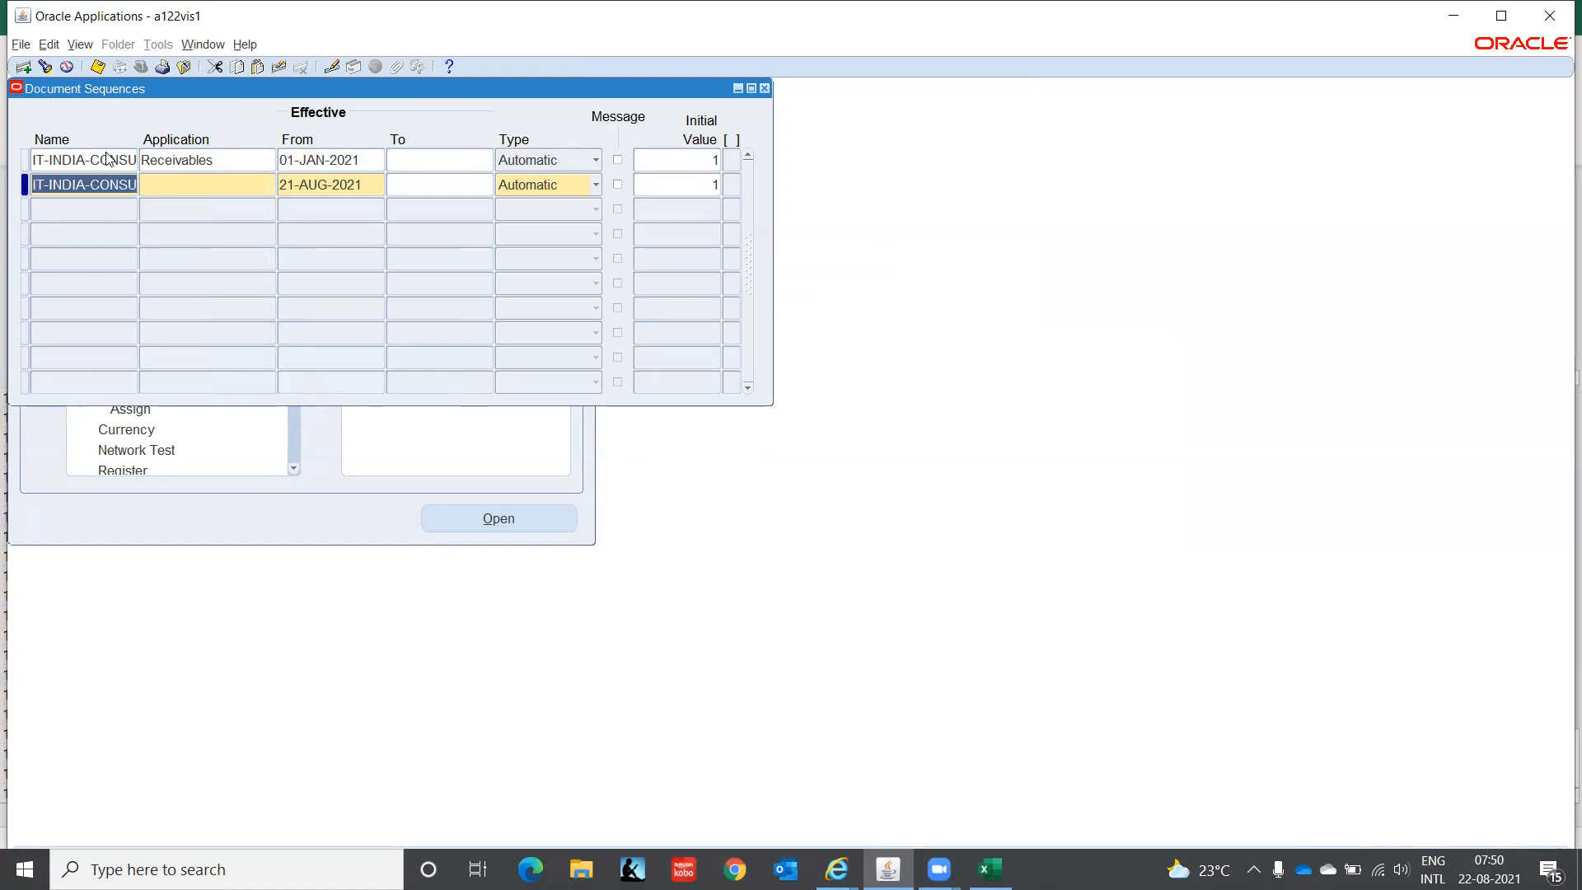
pyautogui.press('End')
pyautogui.press('BackSpace')
pyautogui.press('BackSpace')
pyautogui.press('BackSpace')
pyautogui.write('CM')
pyautogui.press('Tab')
pyautogui.write('Rece')
pyautogui.press('Tab')
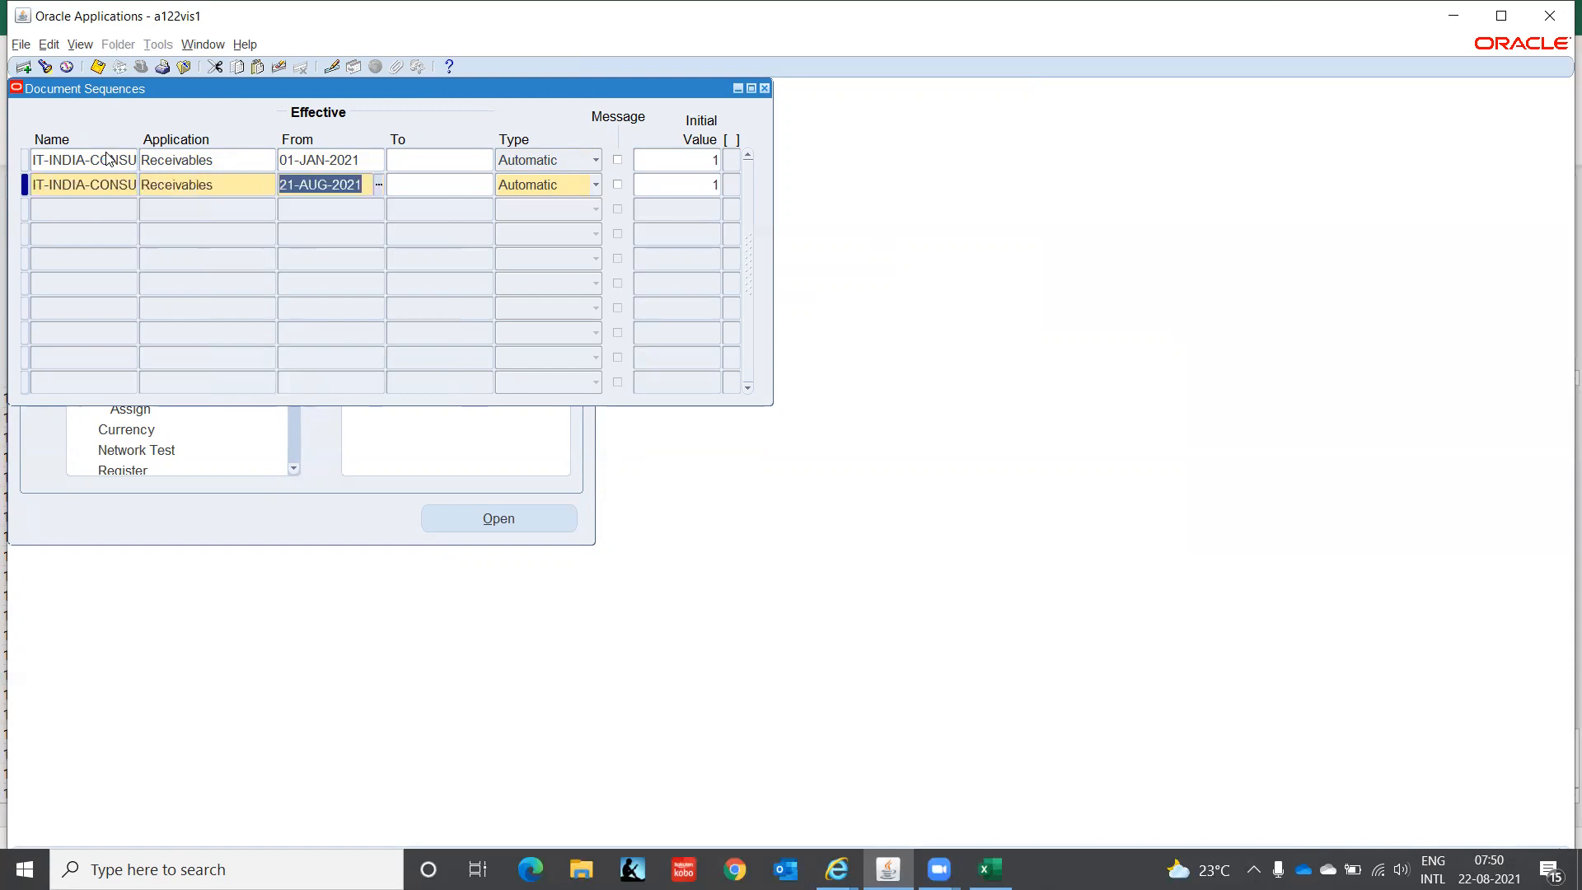
pyautogui.write('01-JAN-2021')
pyautogui.press('Tab')
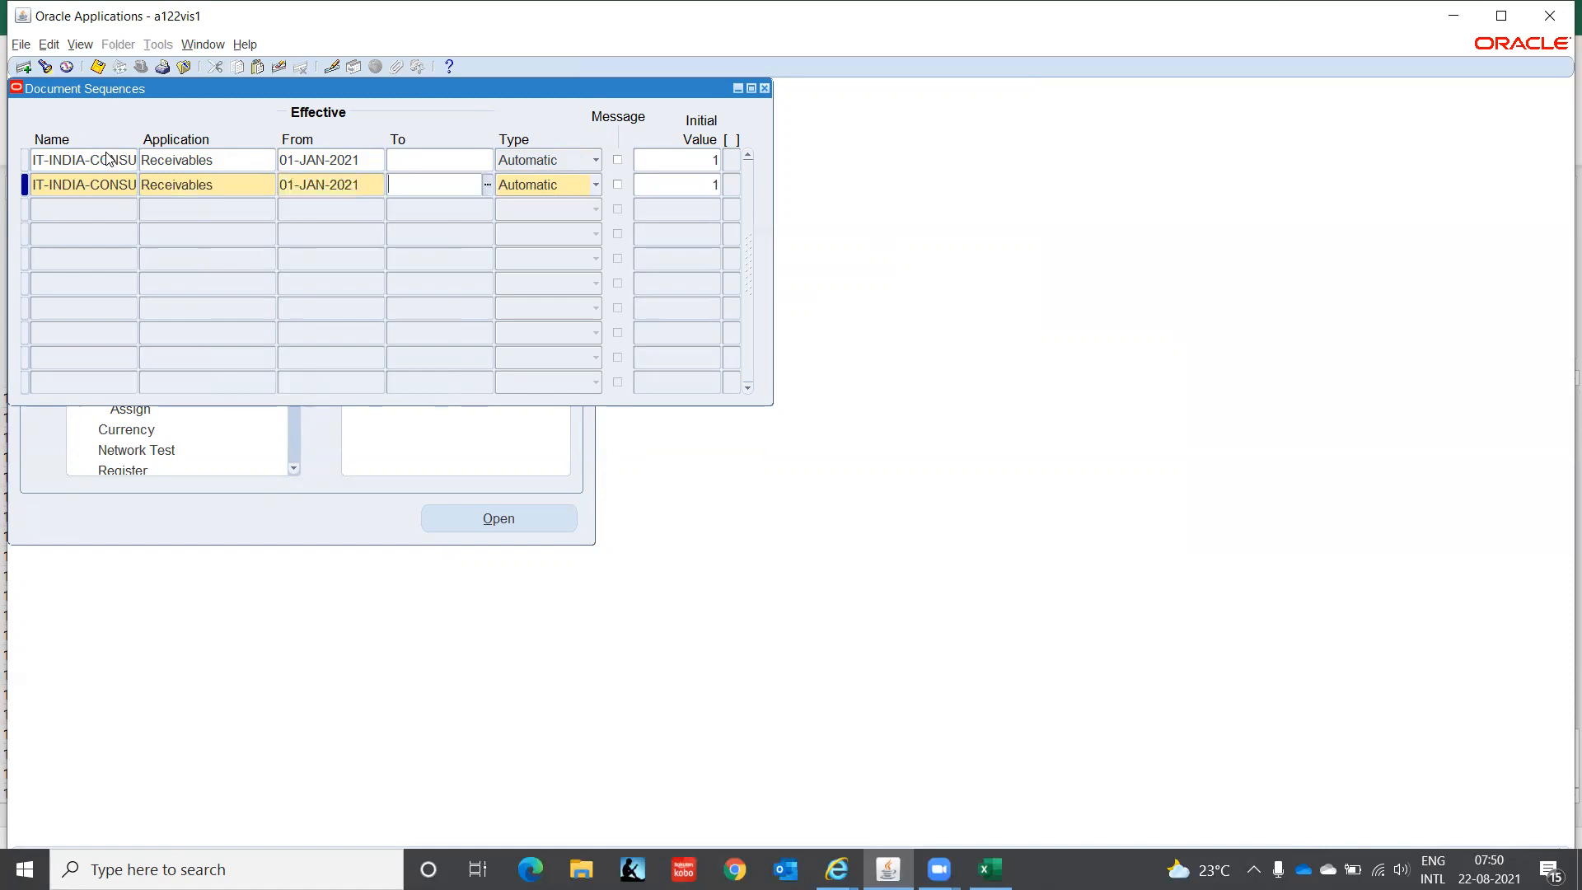
pyautogui.press('Tab')
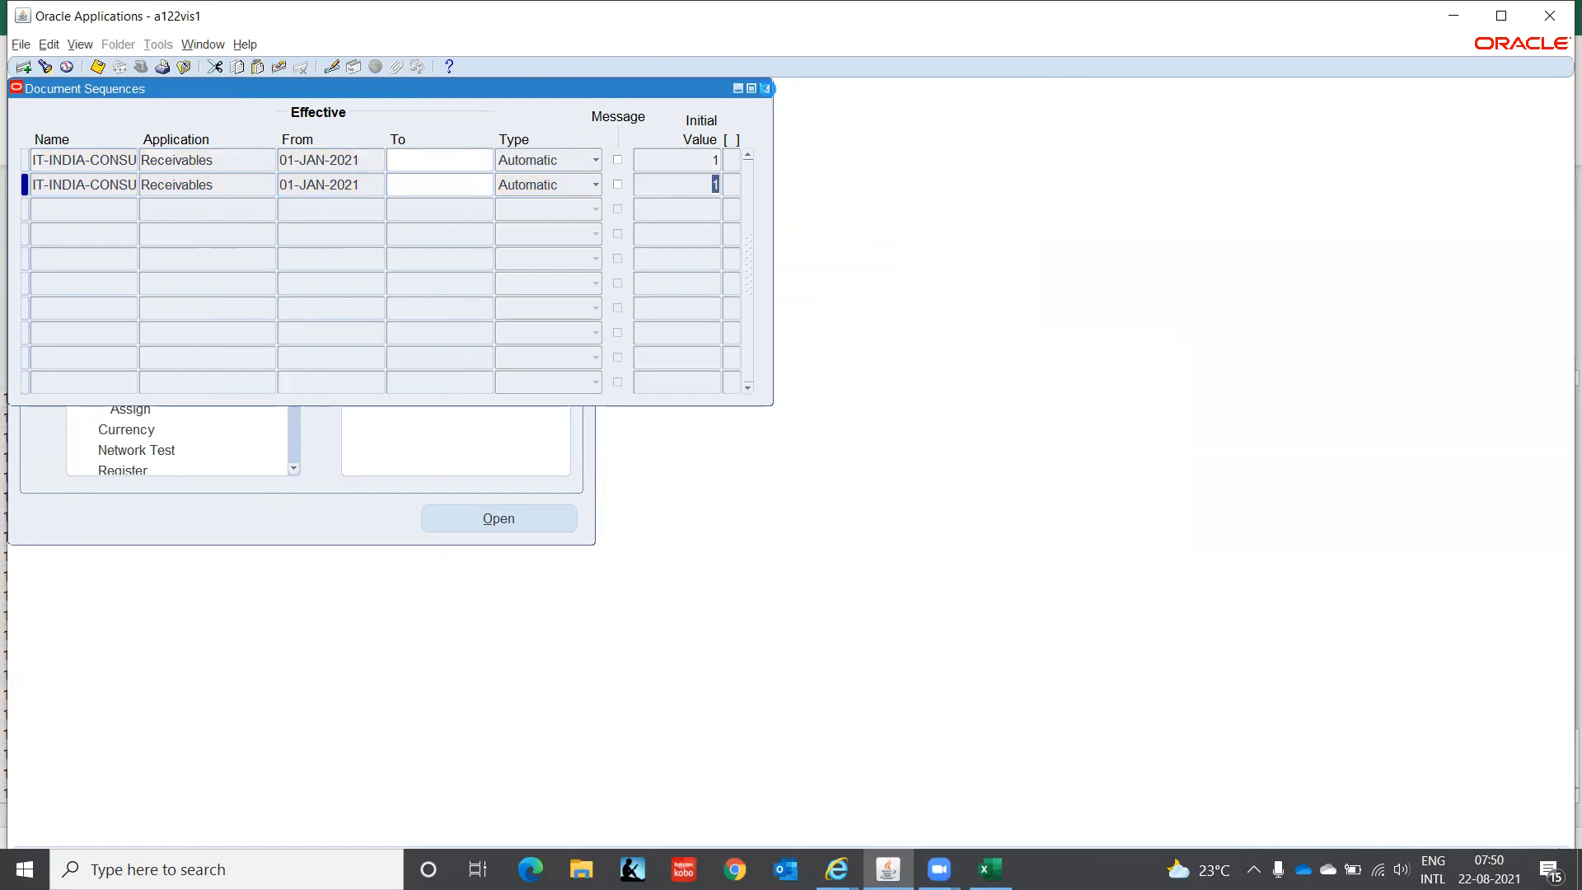
pyautogui.click(766, 88)
# - Start a Receivables assignment for category IT-INDIA-CONSULT-INV on ledger IT INDIA LEDGER(INR)
pyautogui.click(138, 409)
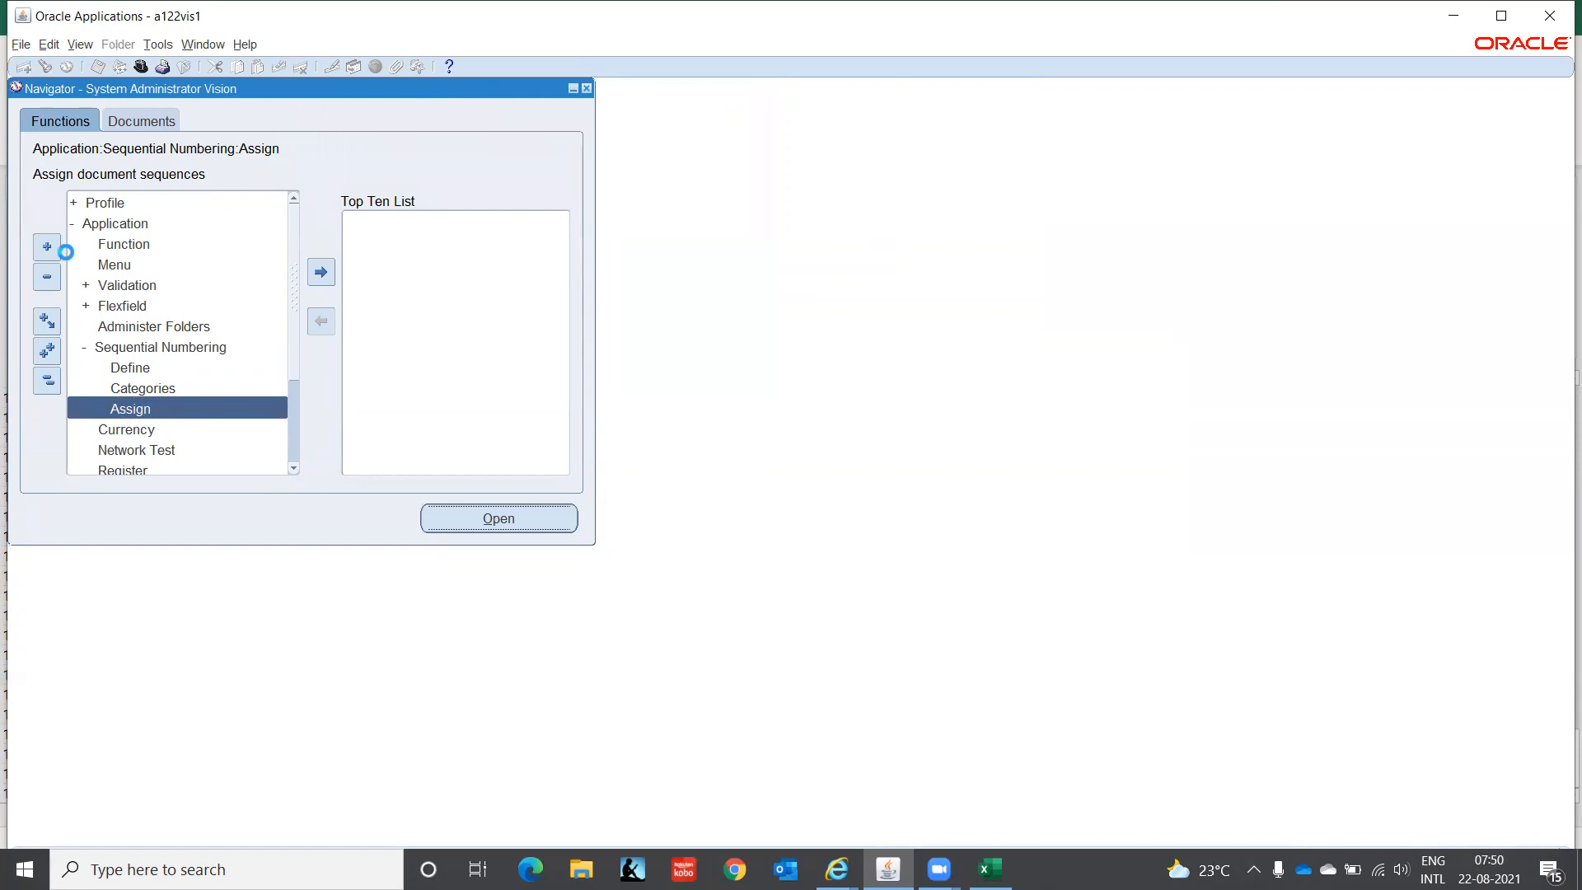
pyautogui.write('Rece')
pyautogui.press('Tab')
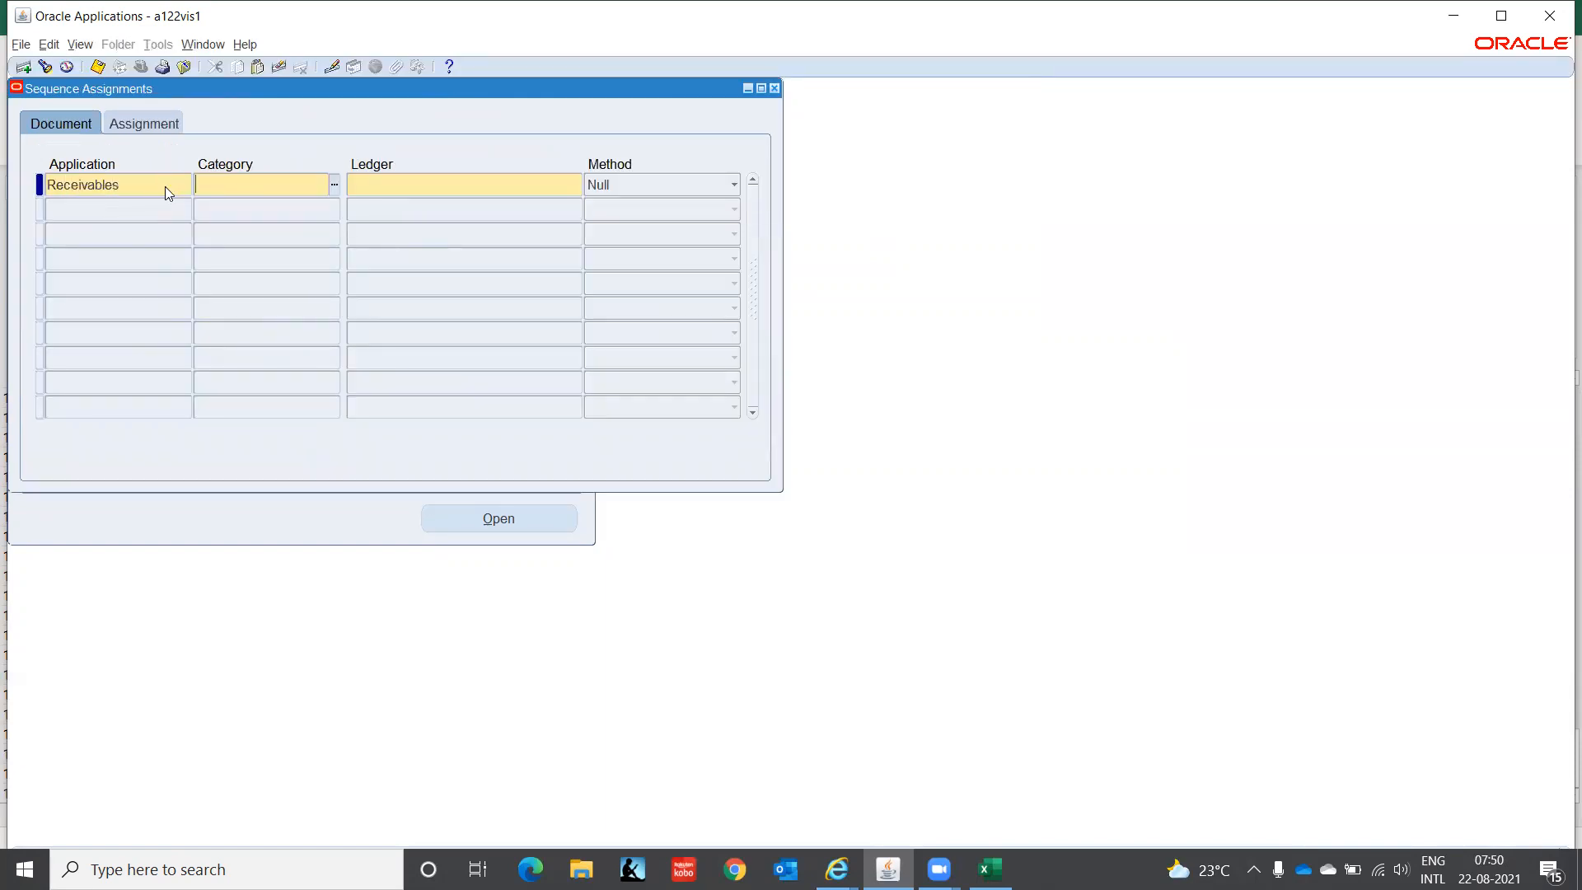
pyautogui.write('IT%')
pyautogui.press('Tab')
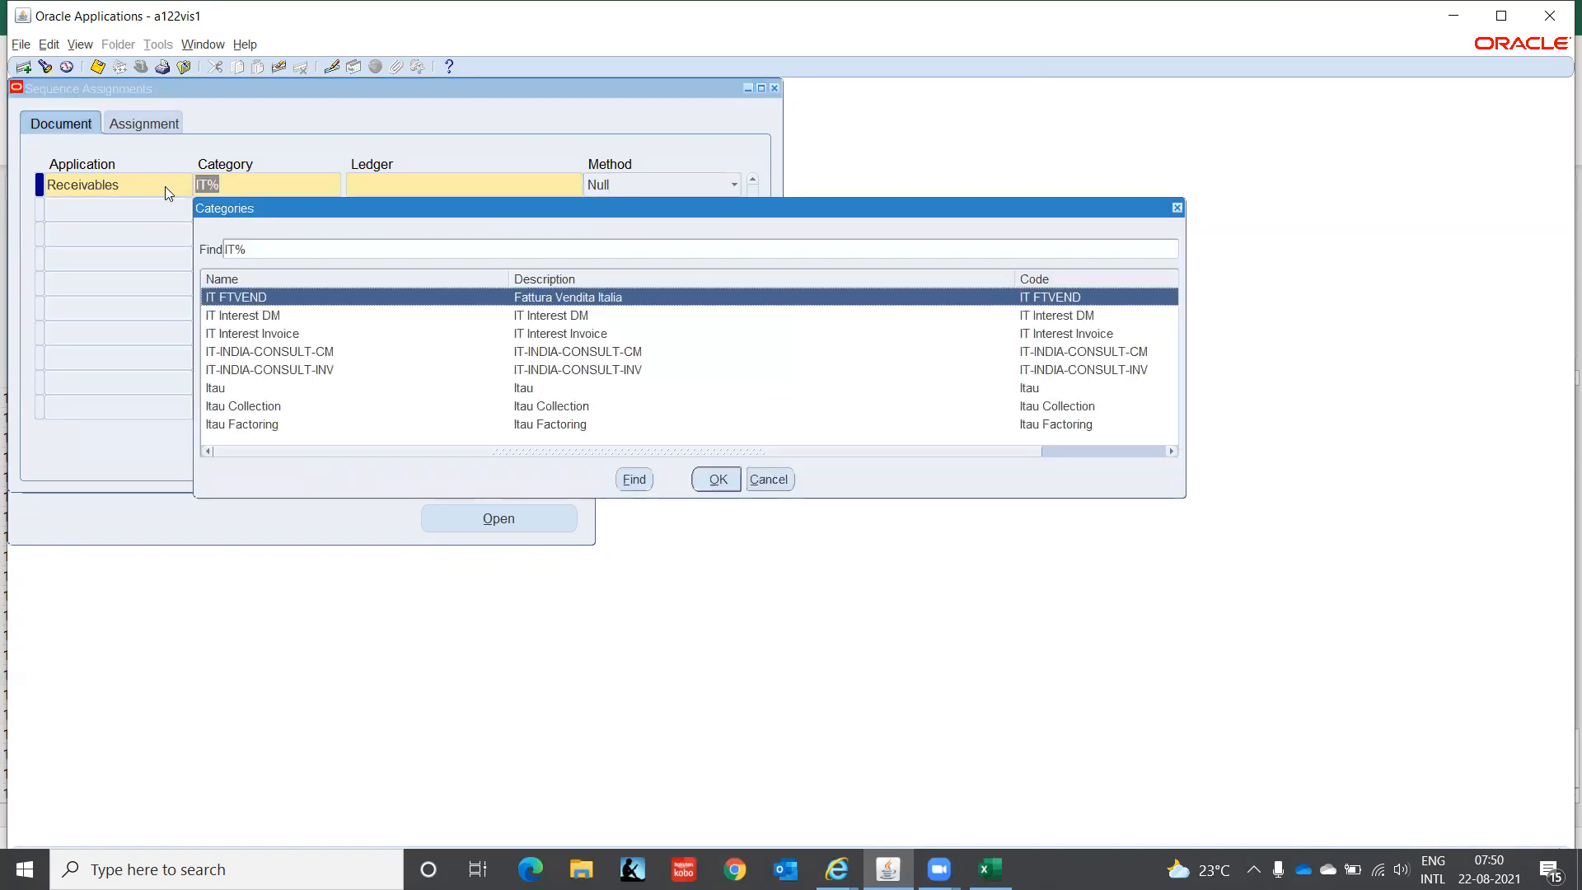
pyautogui.press('Down')
pyautogui.press('Down')
pyautogui.press('Down')
pyautogui.press('Down')
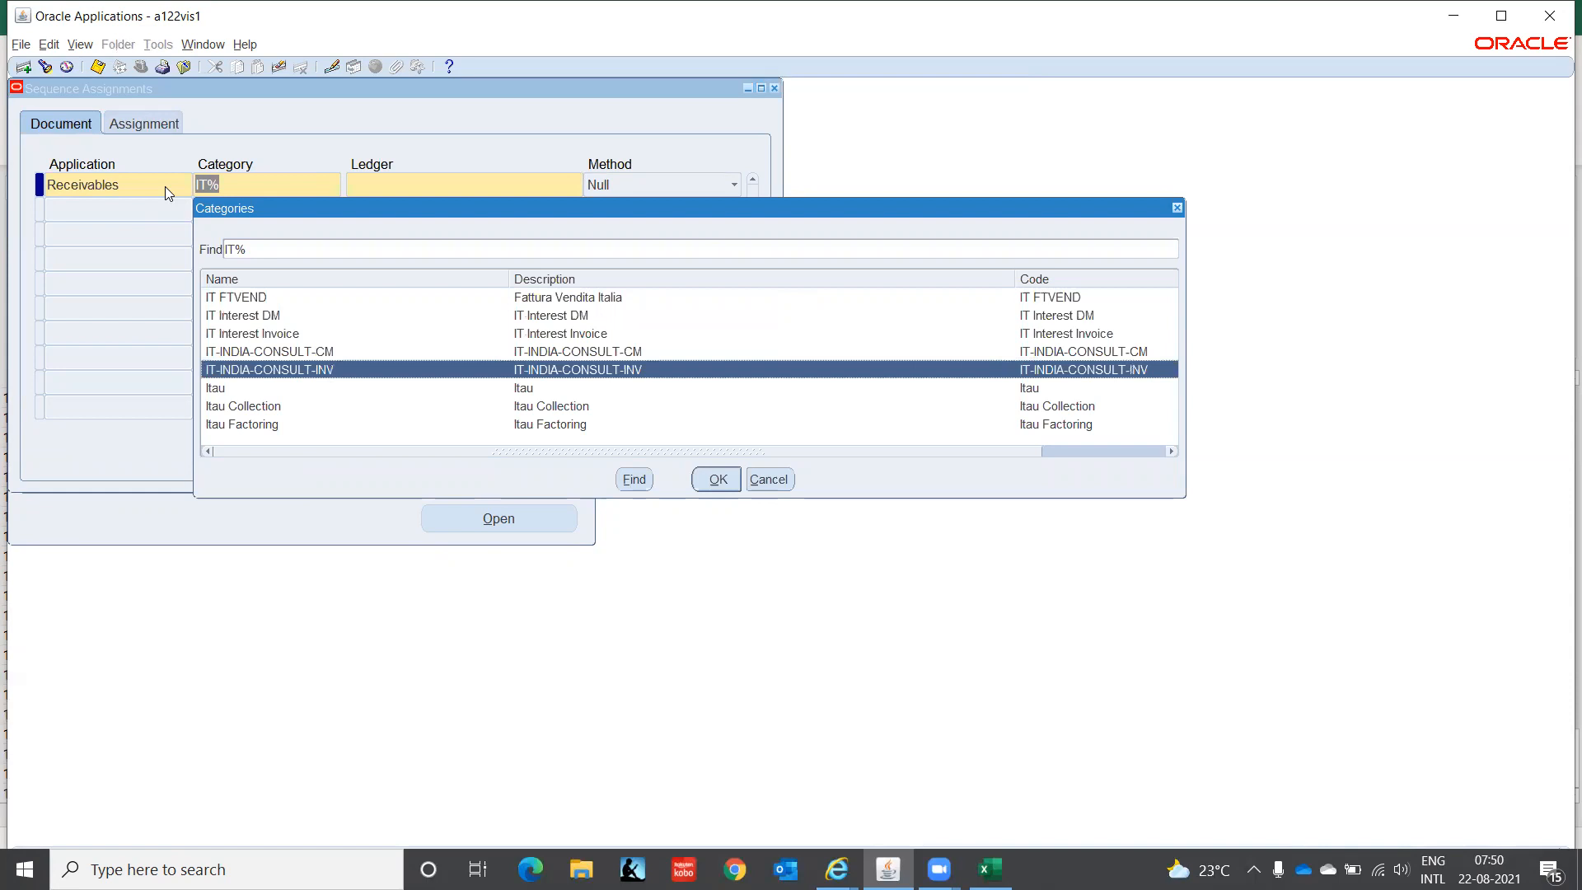
pyautogui.press('Return')
pyautogui.write('IT INDI')
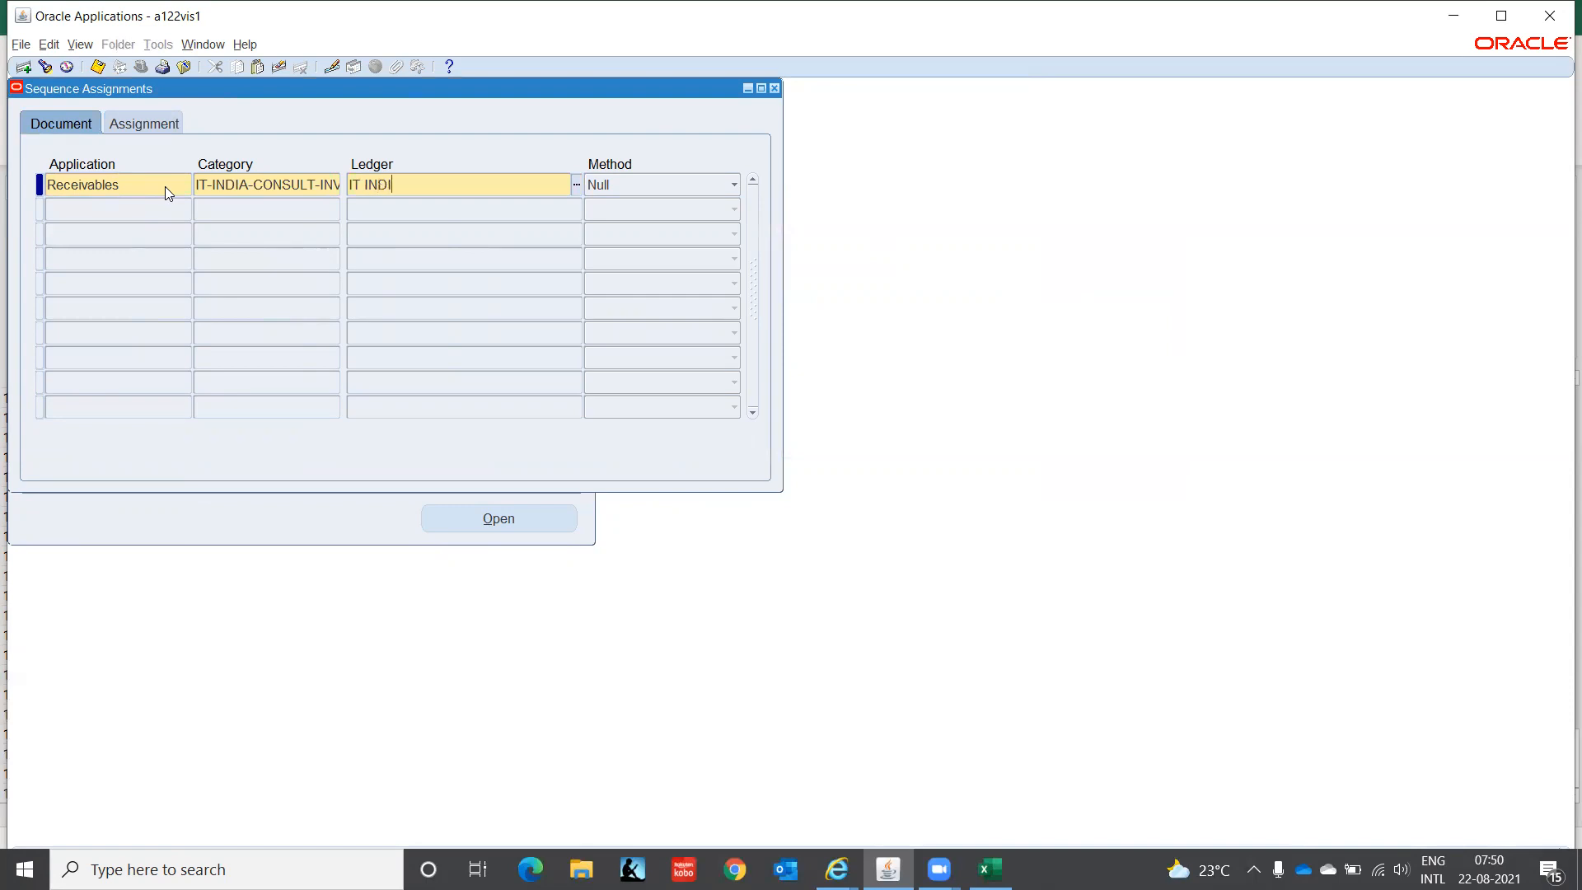
pyautogui.press('Tab')
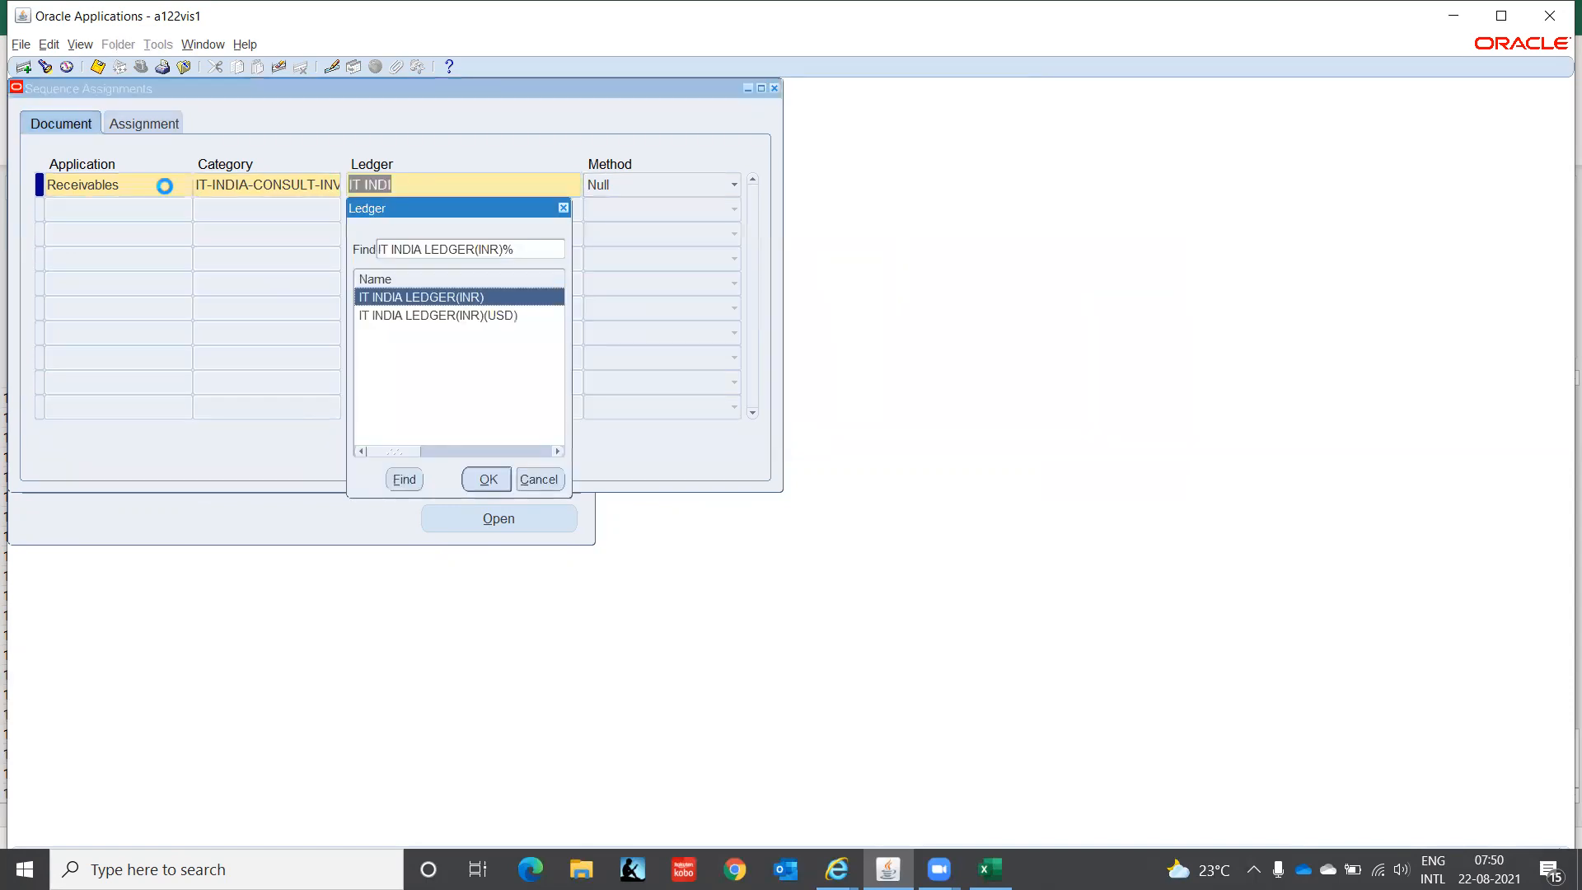
pyautogui.press('Return')
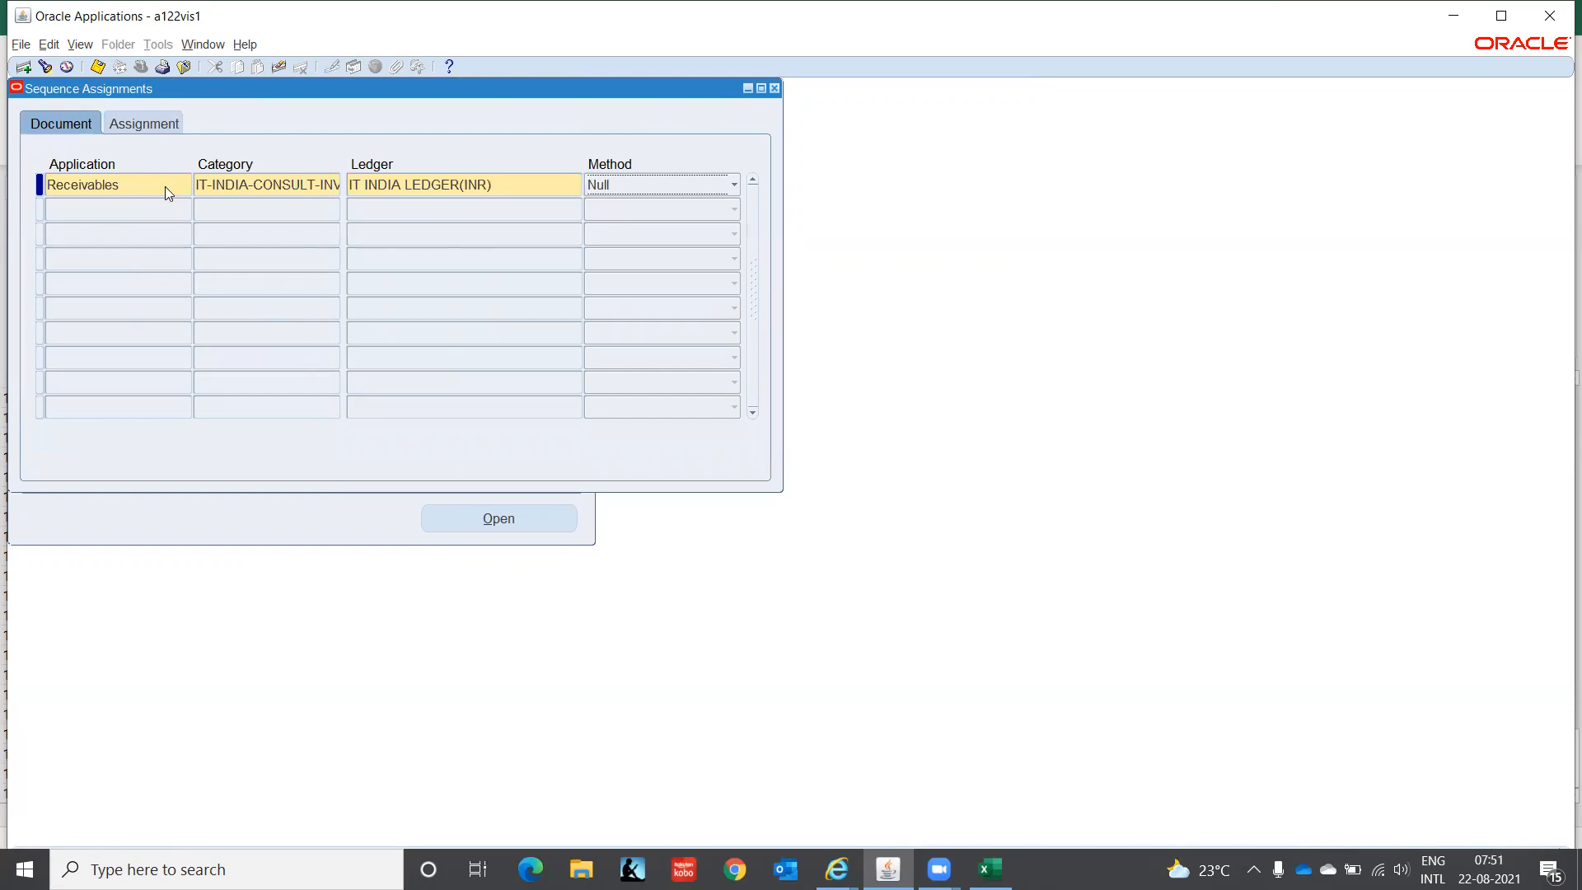
# - Set method Automatic, start date 01-JAN-2021 and sequence IT-INDIA-CONSULT-INV
pyautogui.press('Up')
pyautogui.press('Up')
pyautogui.press('Tab')
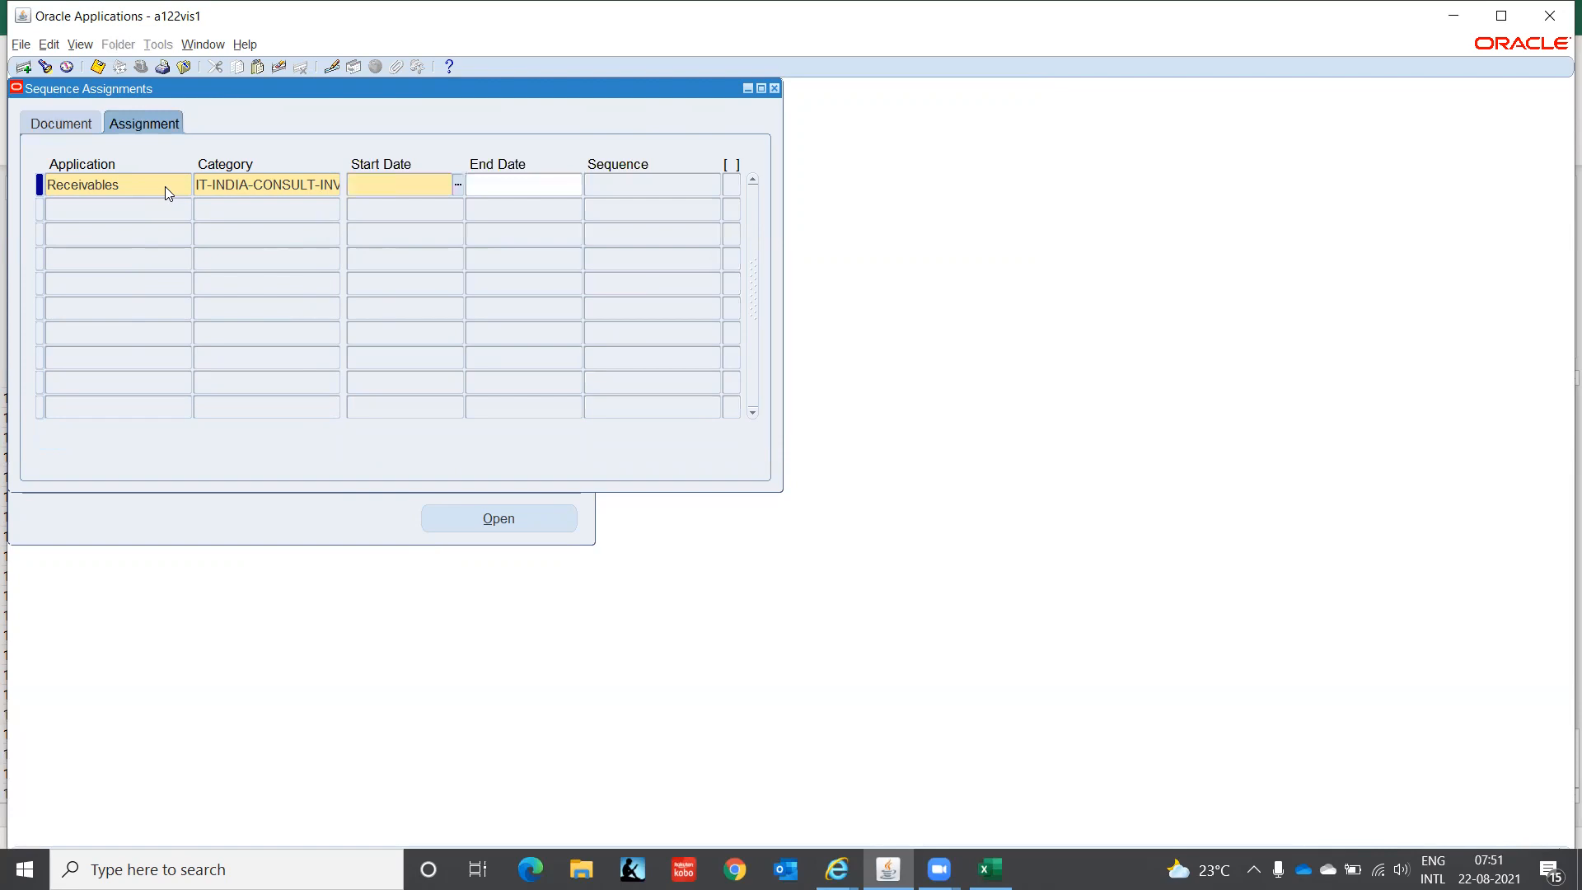
pyautogui.write('01-JAN-2021')
pyautogui.press('Tab')
pyautogui.press('Tab')
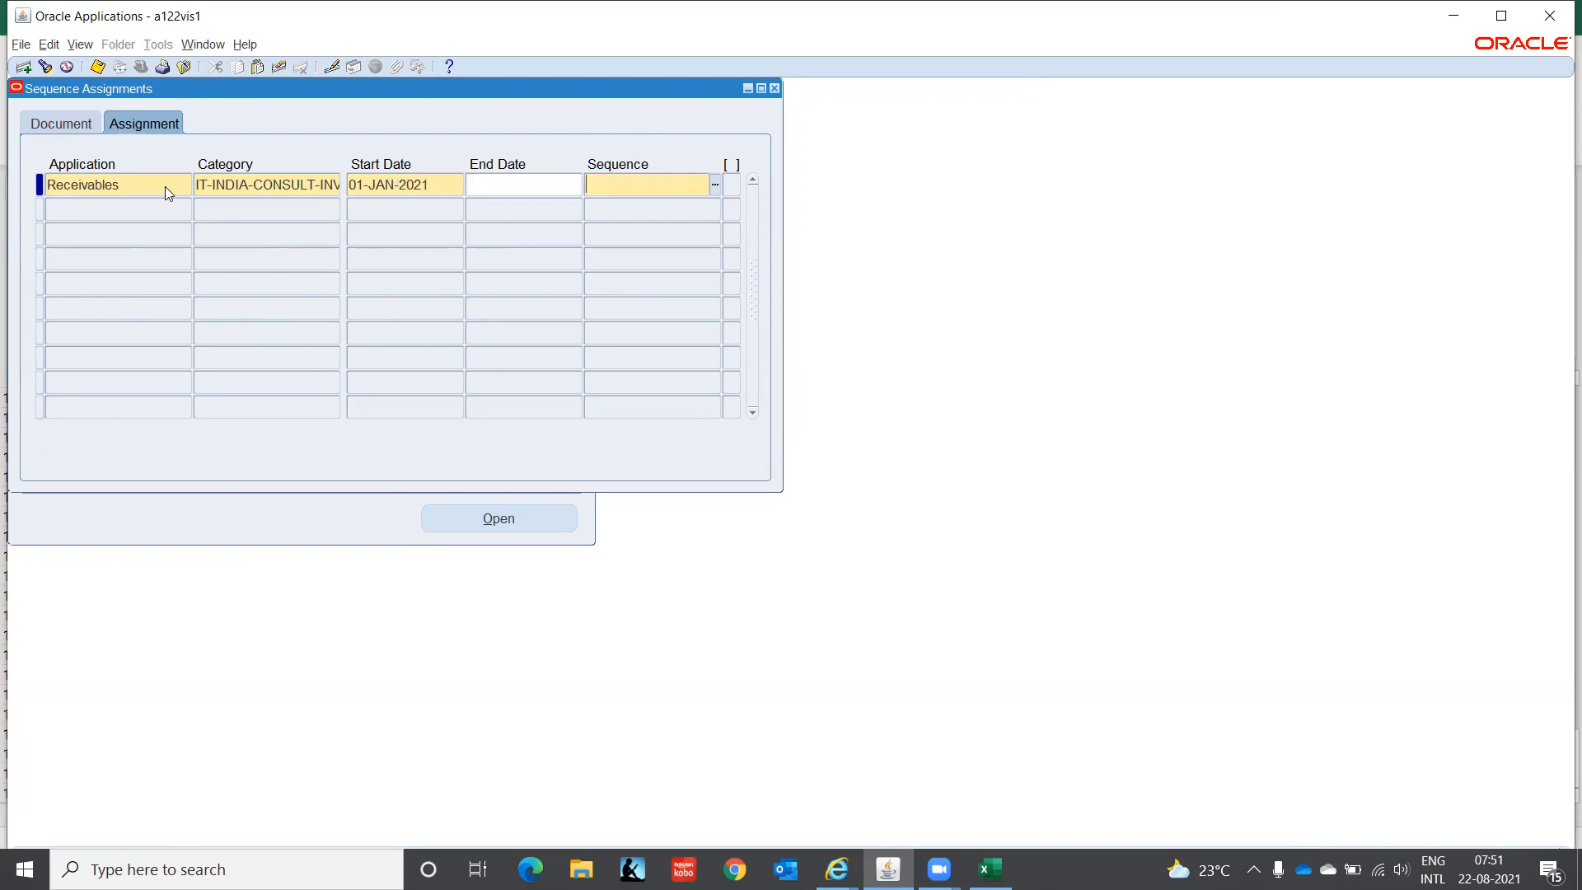
pyautogui.write('IT-IN')
pyautogui.press('Tab')
pyautogui.press('Down')
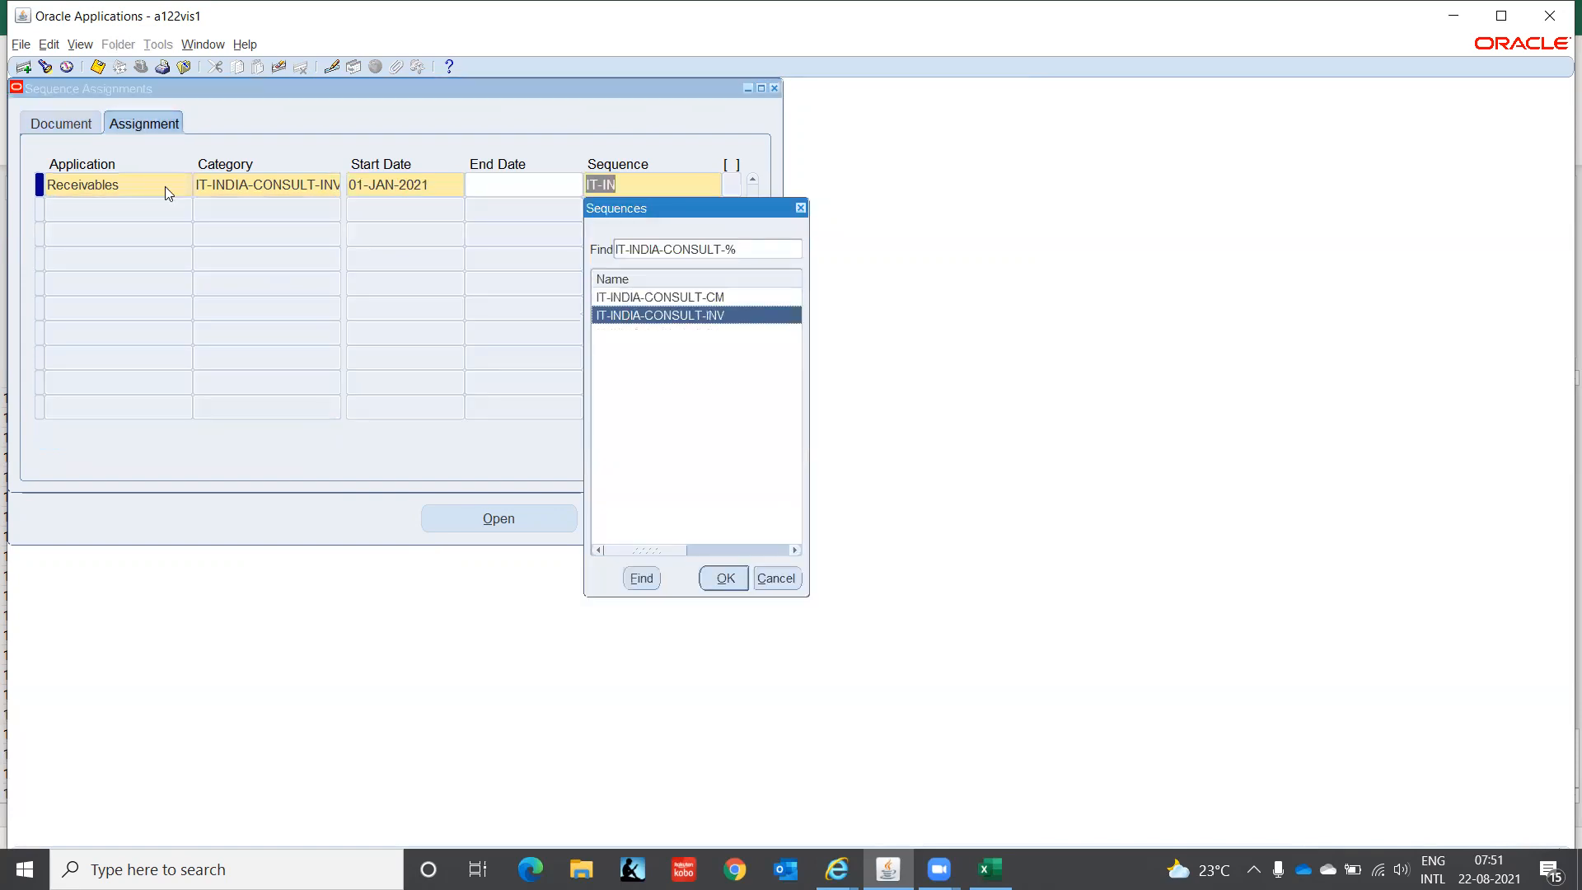
pyautogui.press('Return')
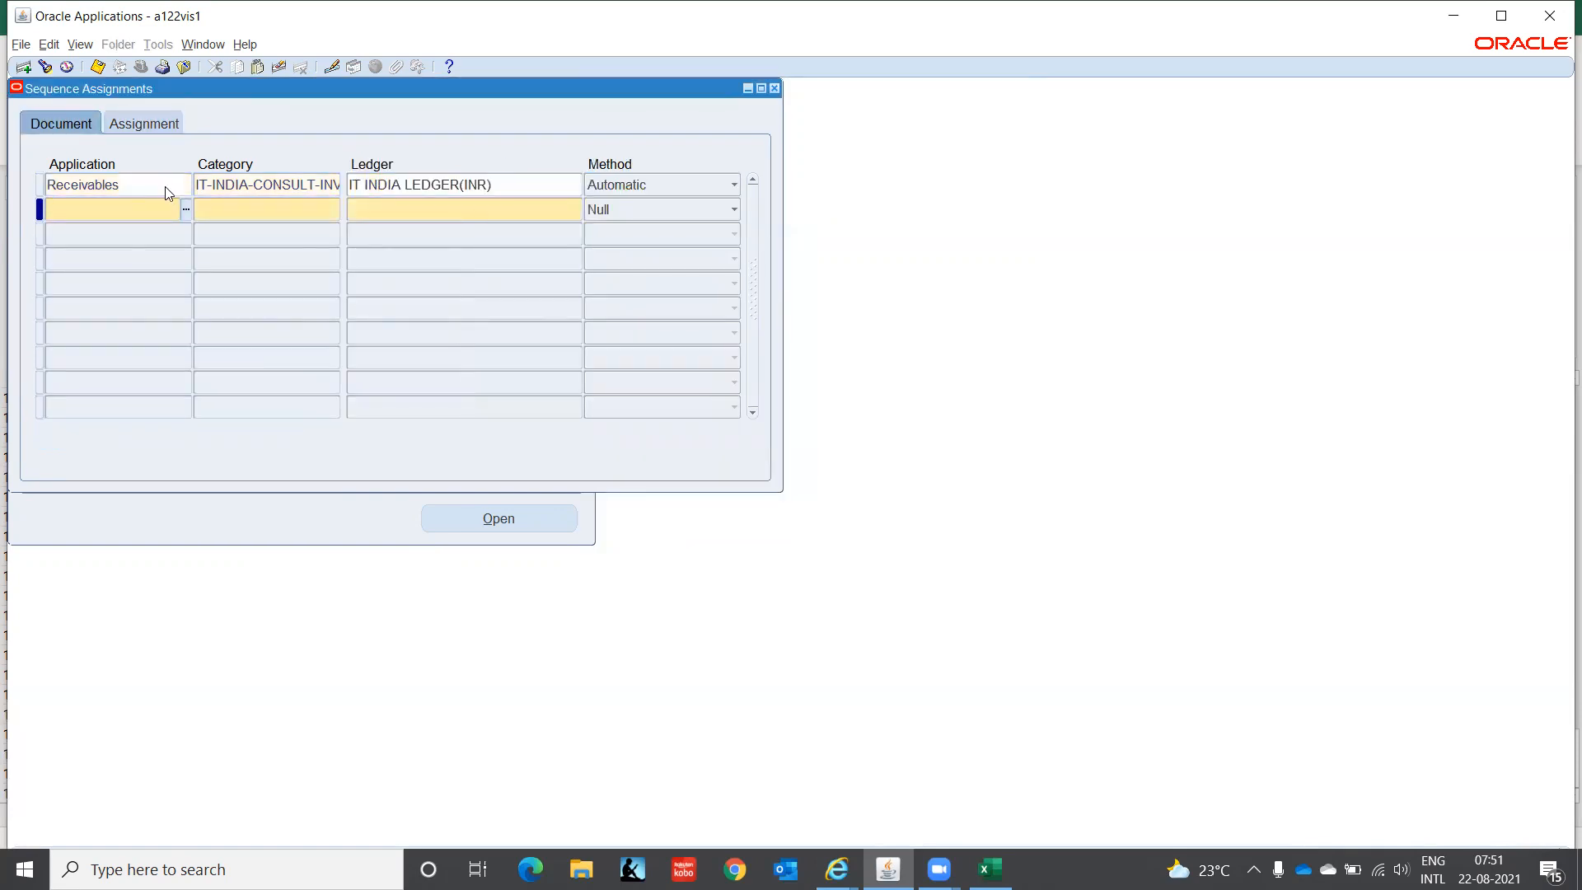
# - Copy Receivables into row 2 and change its category to IT-INDIA-CONSULT-CM
pyautogui.hotkey('shift', 'F5')
pyautogui.press('Tab')
pyautogui.hotkey('shift', 'F5')
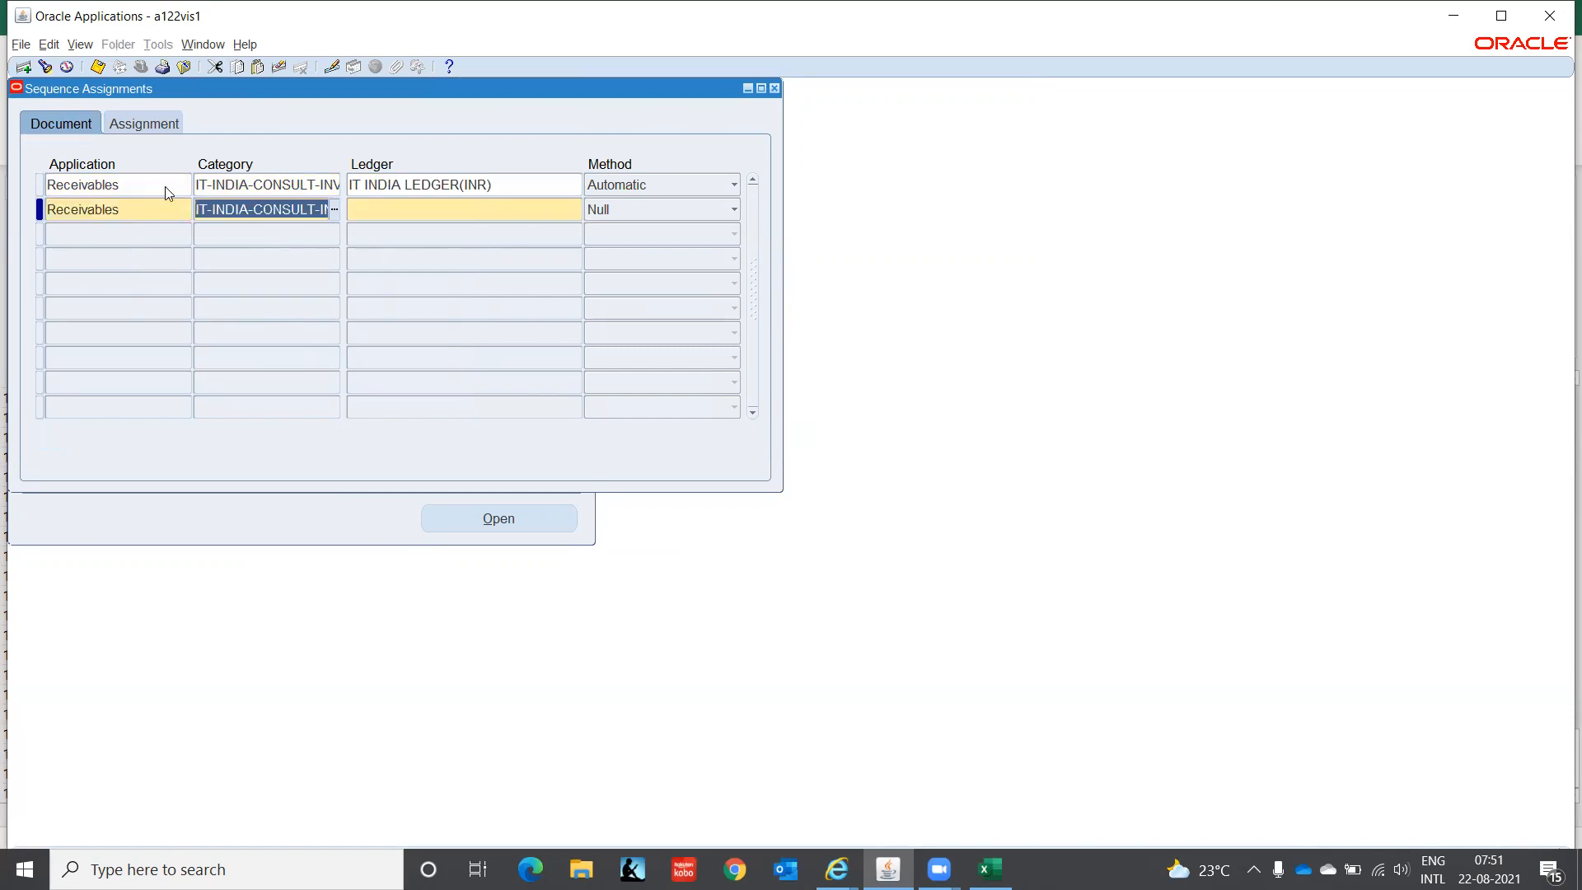
pyautogui.press('End')
pyautogui.press('BackSpace')
pyautogui.press('BackSpace')
pyautogui.press('BackSpace')
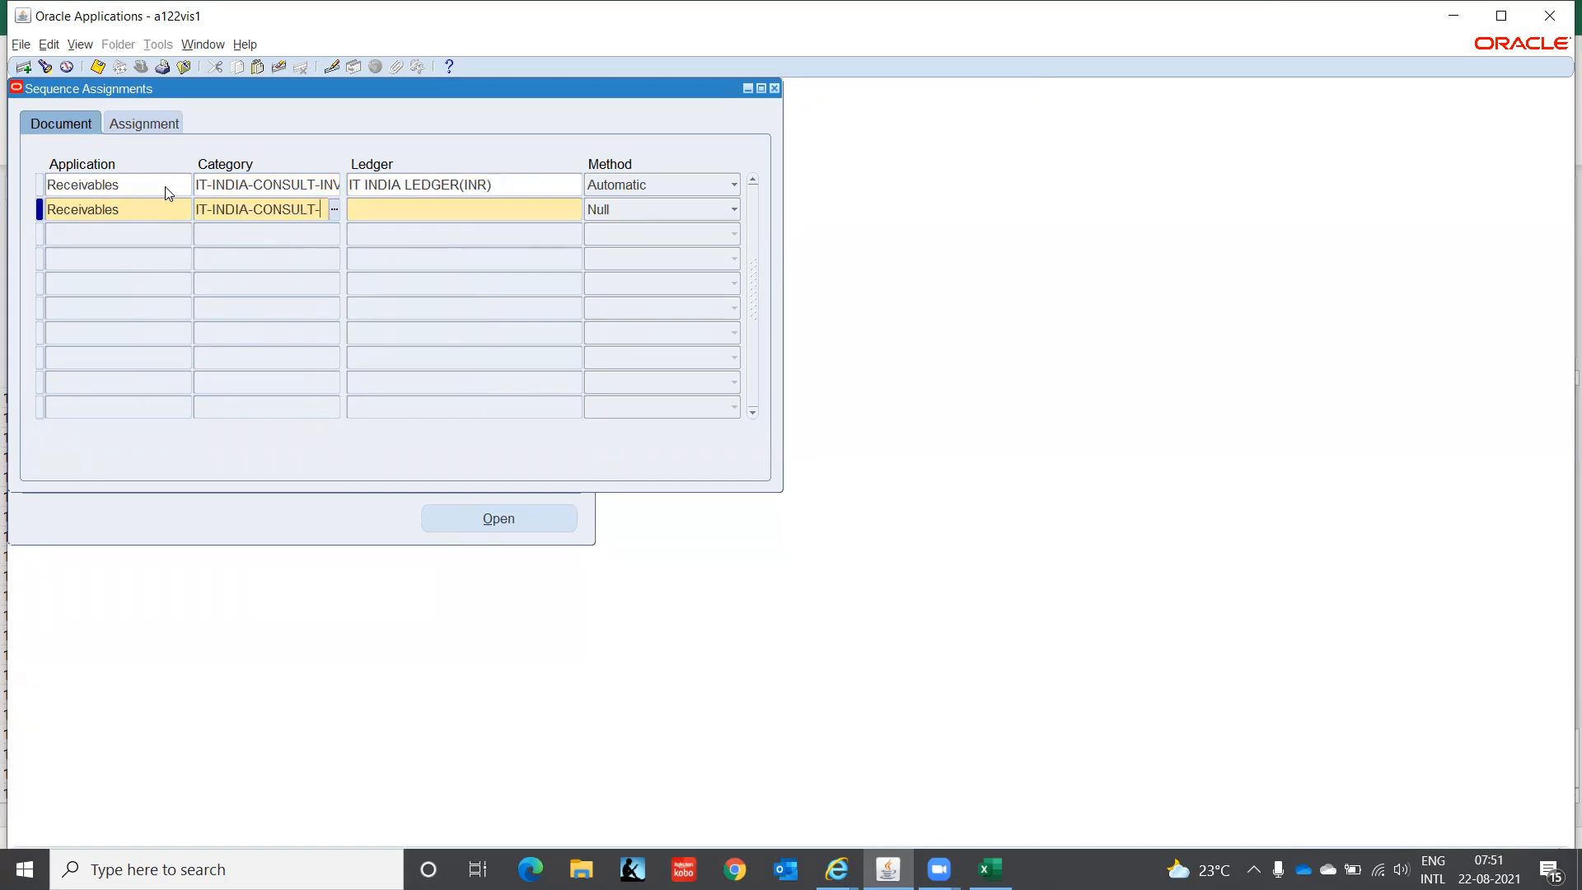
pyautogui.write('CM')
pyautogui.press('Tab')
# - Copy ledger, Automatic method and 01-JAN-2021 date, assign sequence IT-INDIA-CONSULT-CM, and save
pyautogui.hotkey('shift', 'F5')
pyautogui.press('Tab')
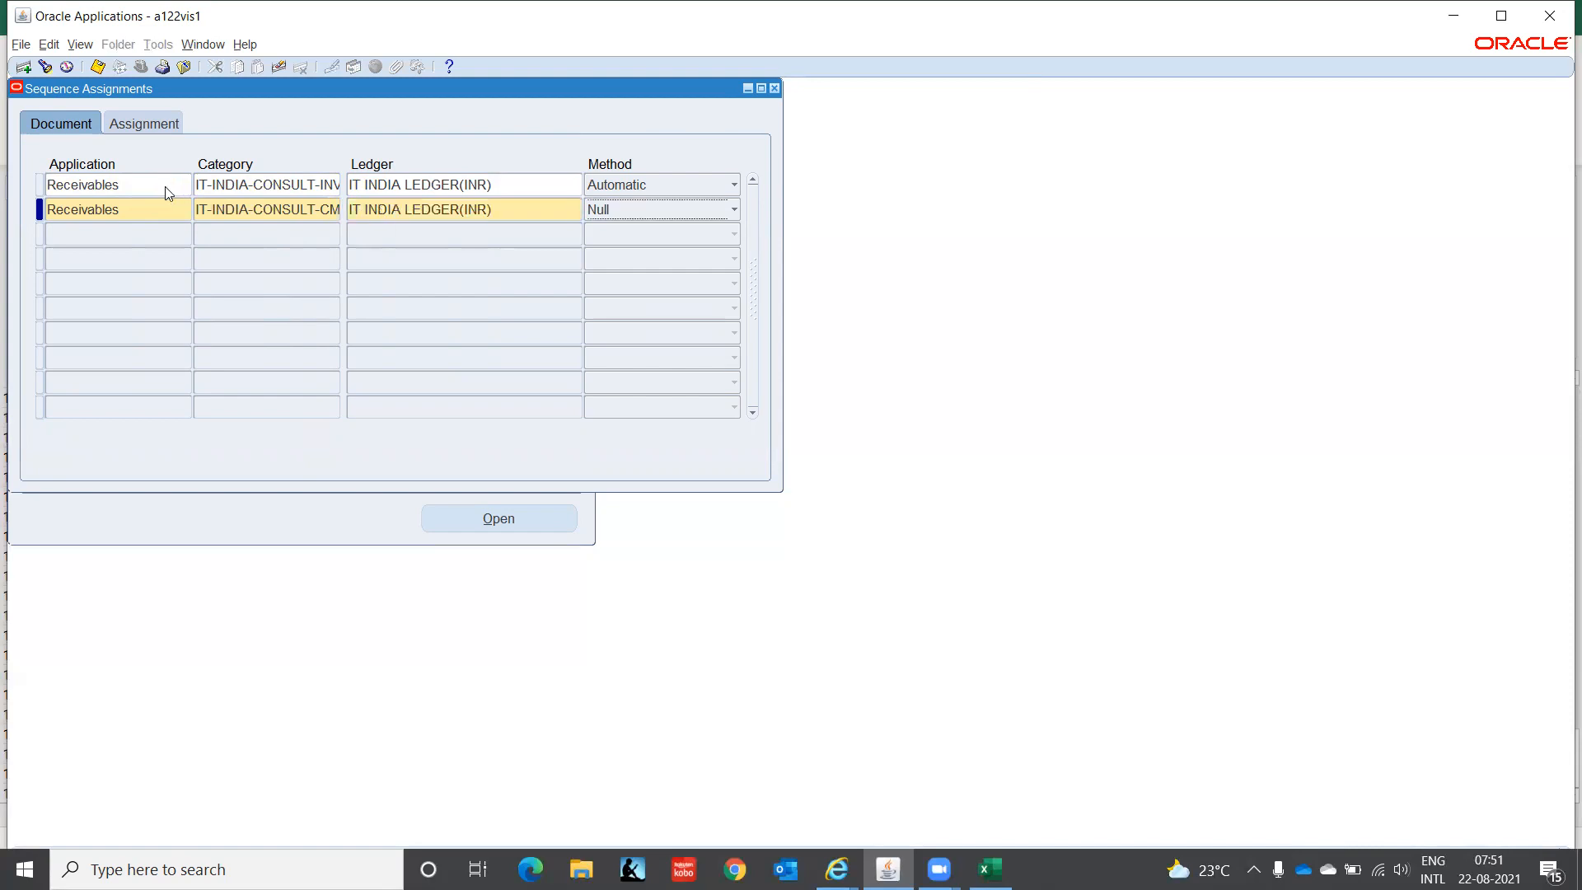
pyautogui.hotkey('shift', 'F5')
pyautogui.press('Tab')
pyautogui.hotkey('shift', 'F5')
pyautogui.press('Tab')
pyautogui.press('Tab')
pyautogui.write('IT-IN')
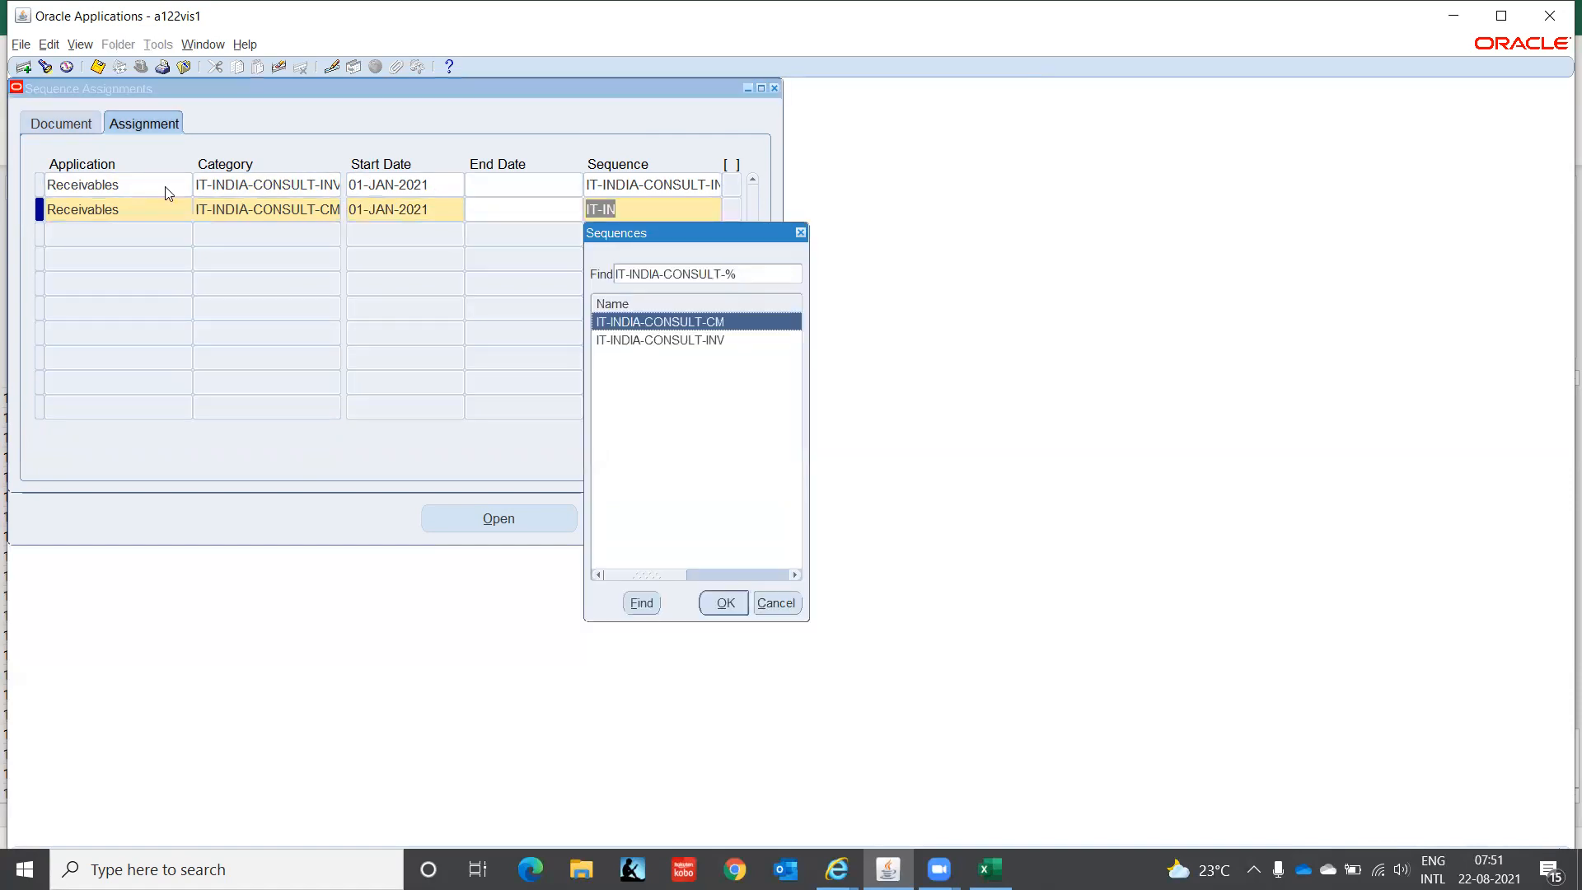
pyautogui.press('Down')
pyautogui.press('Up')
pyautogui.press('Return')
pyautogui.press('Return')
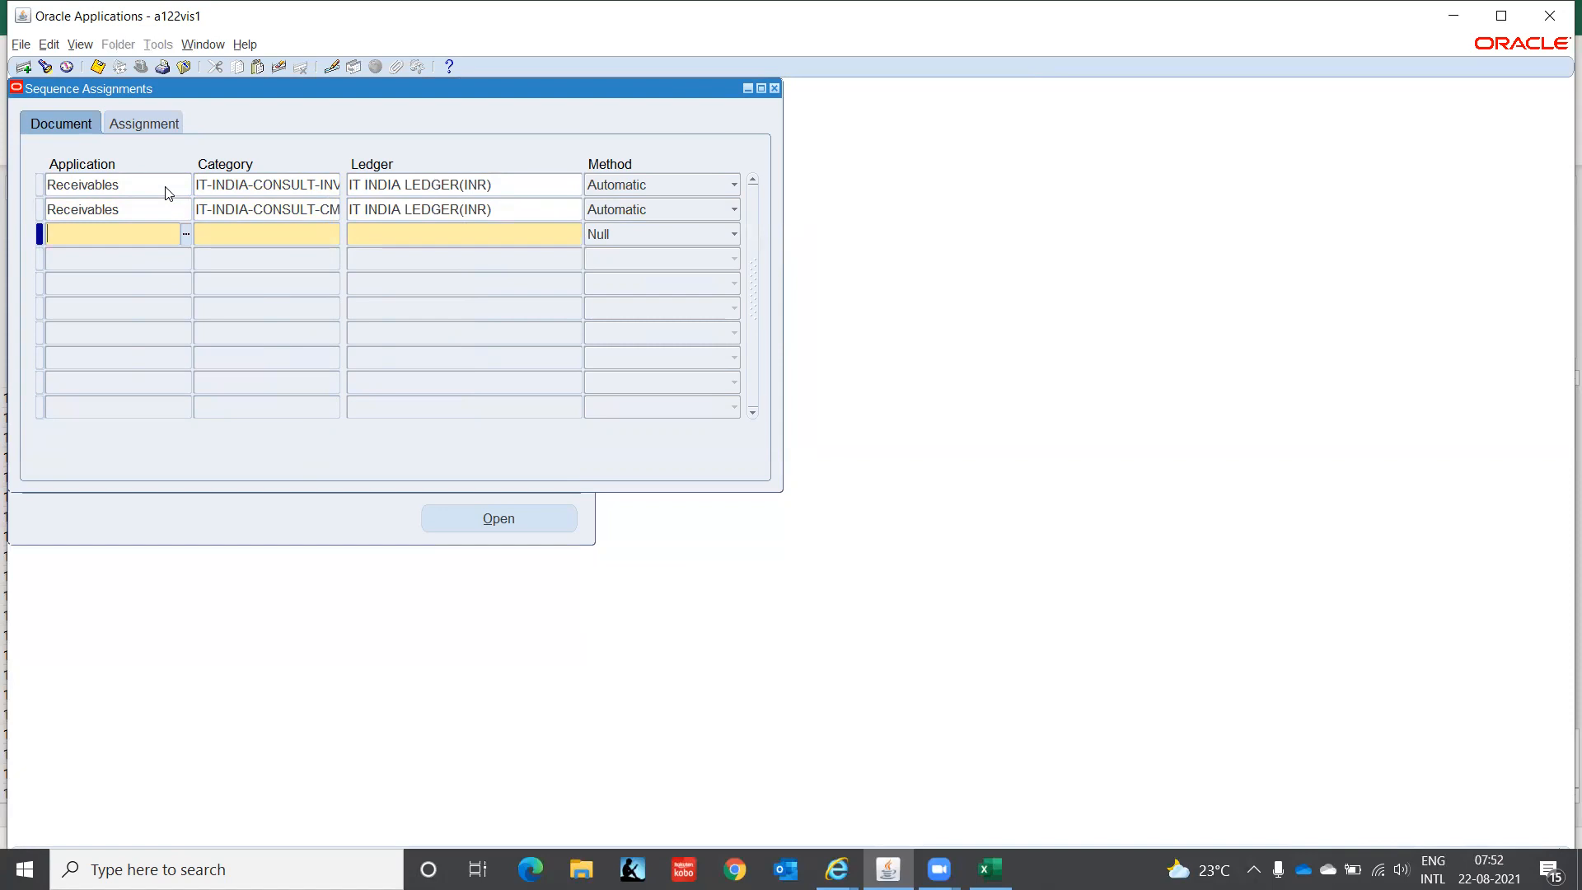
pyautogui.hotkey('ctrl', 's')
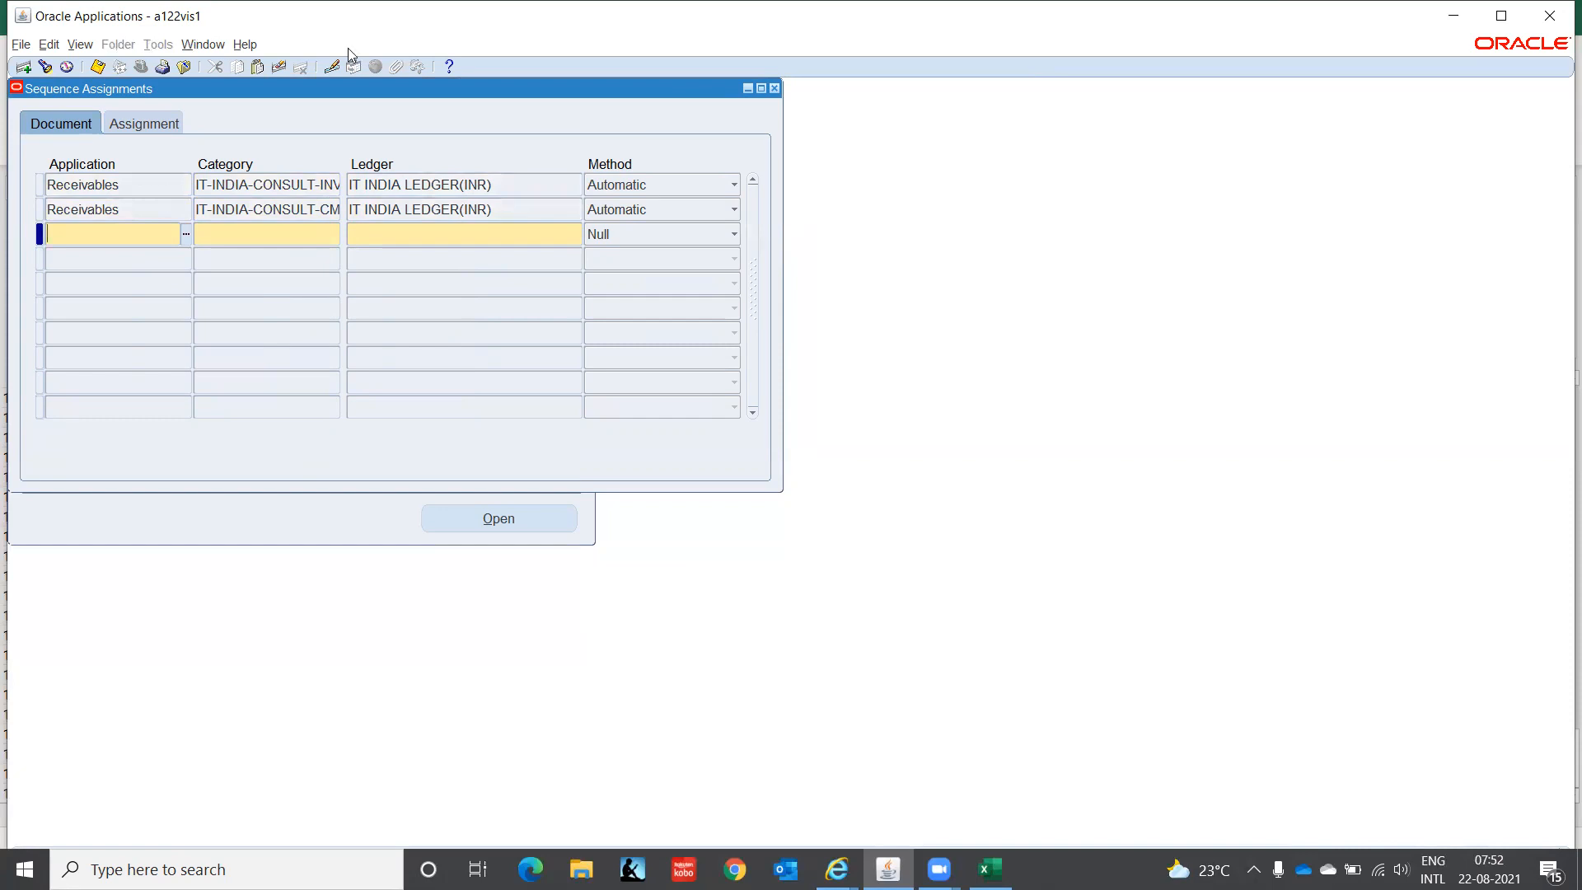
# - Close Sequence Assignments and switch to the AR Super User, IT India responsibility
pyautogui.click(773, 88)
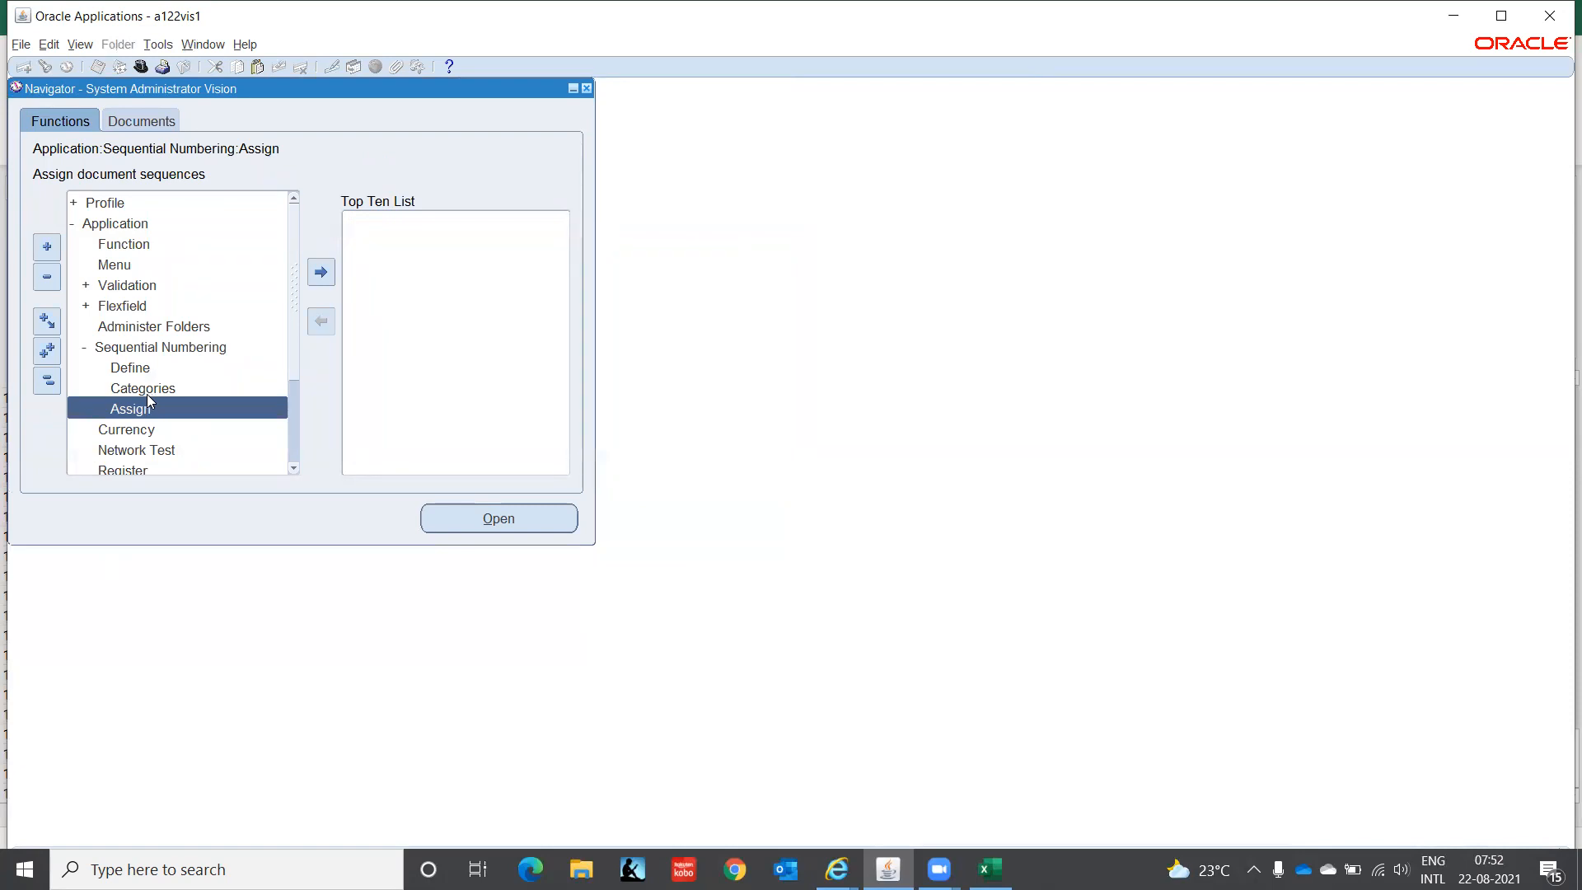
pyautogui.click(134, 375)
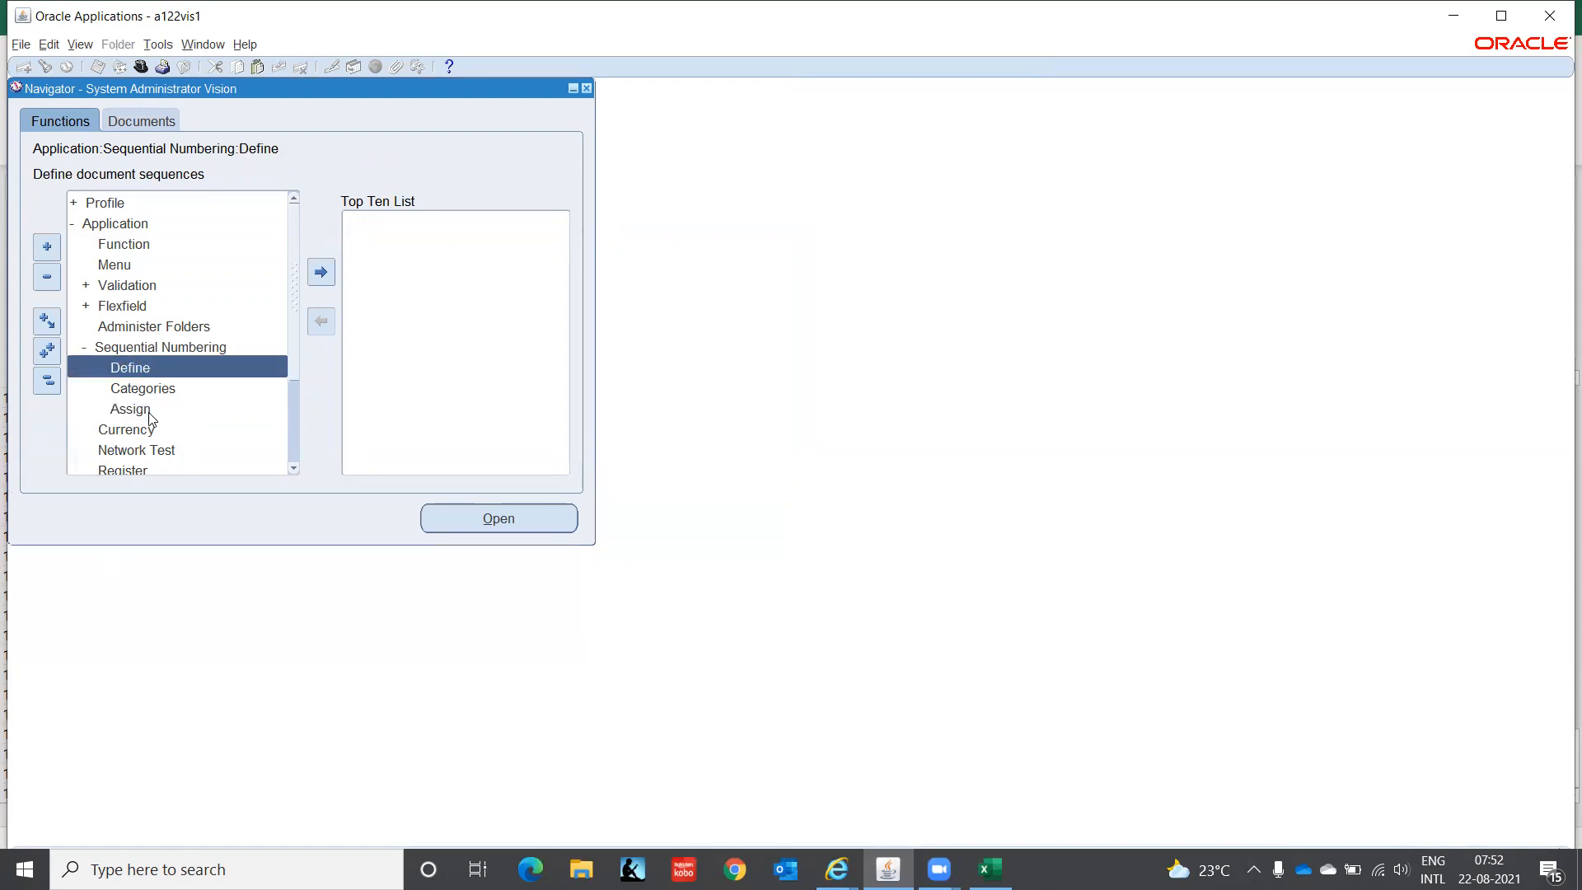
pyautogui.click(132, 409)
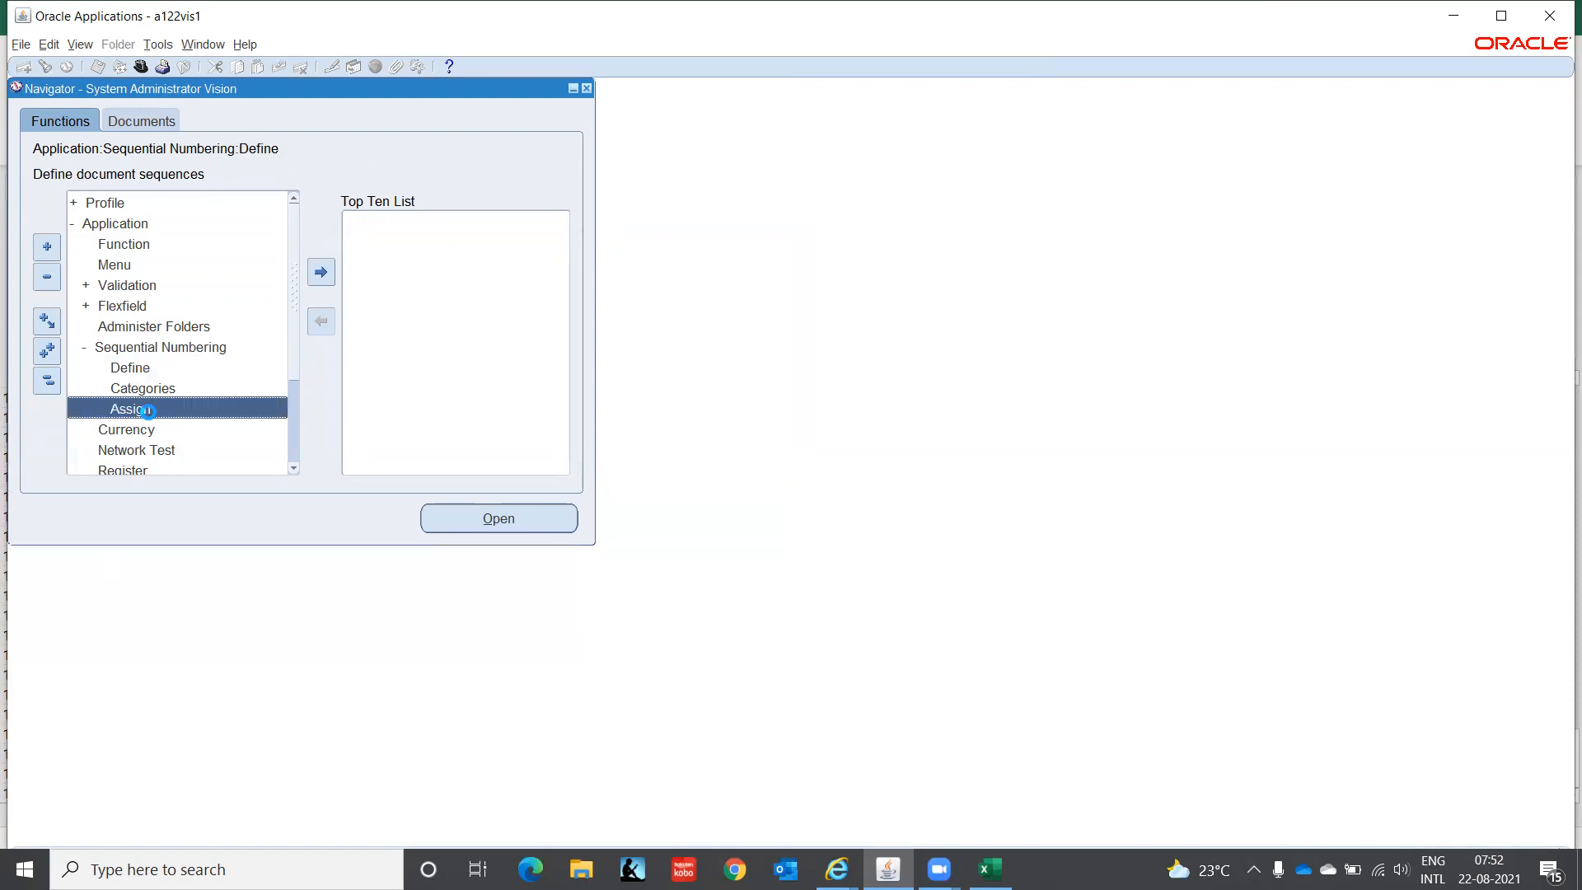
pyautogui.click(141, 67)
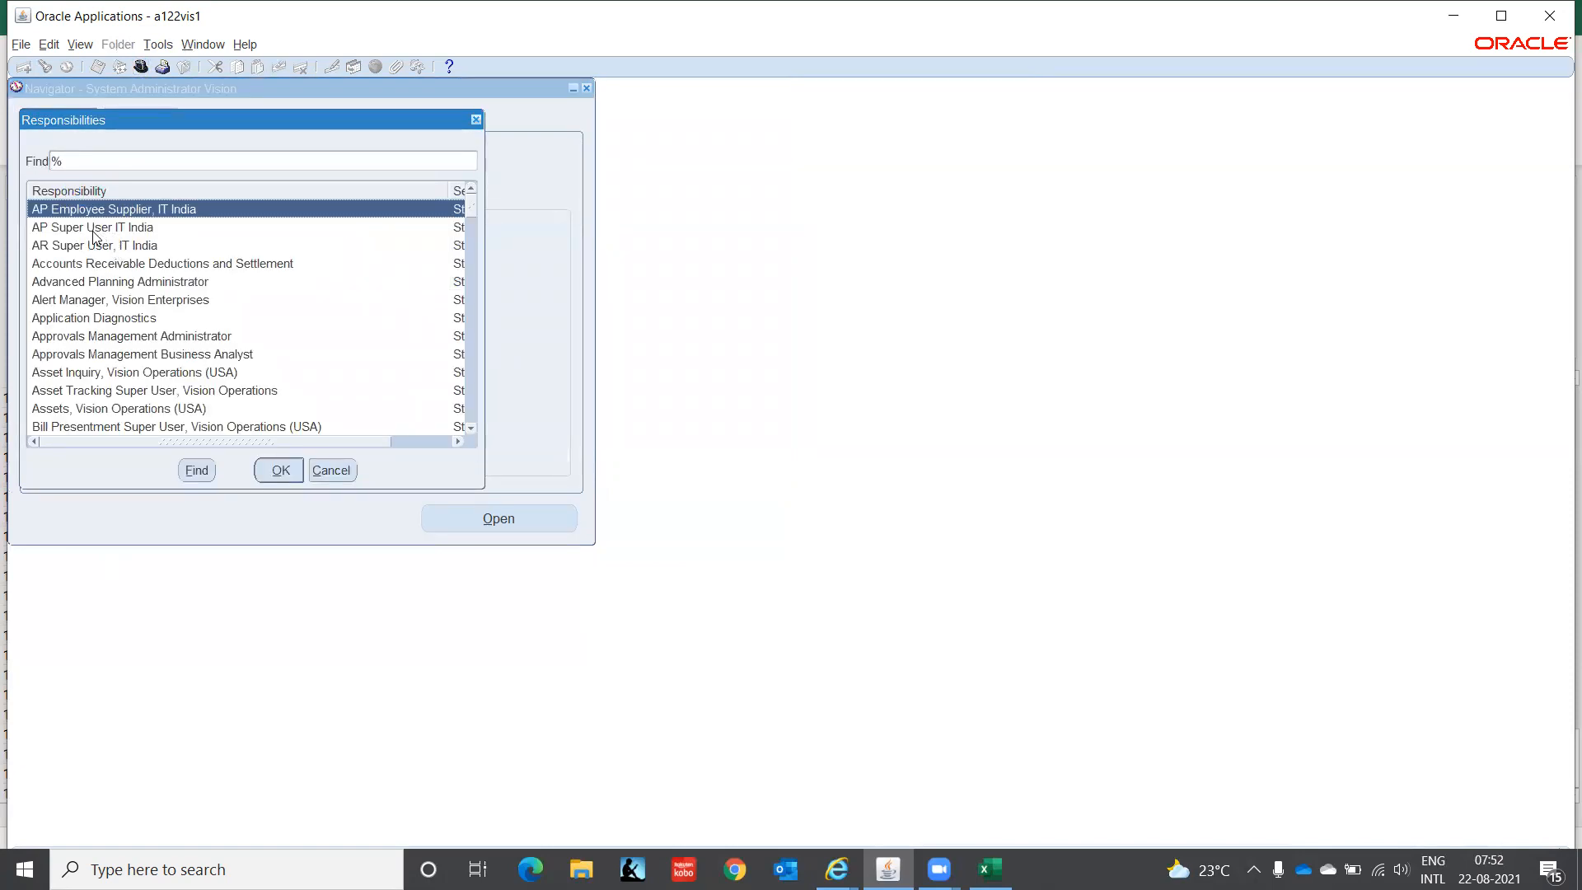
pyautogui.click(94, 245)
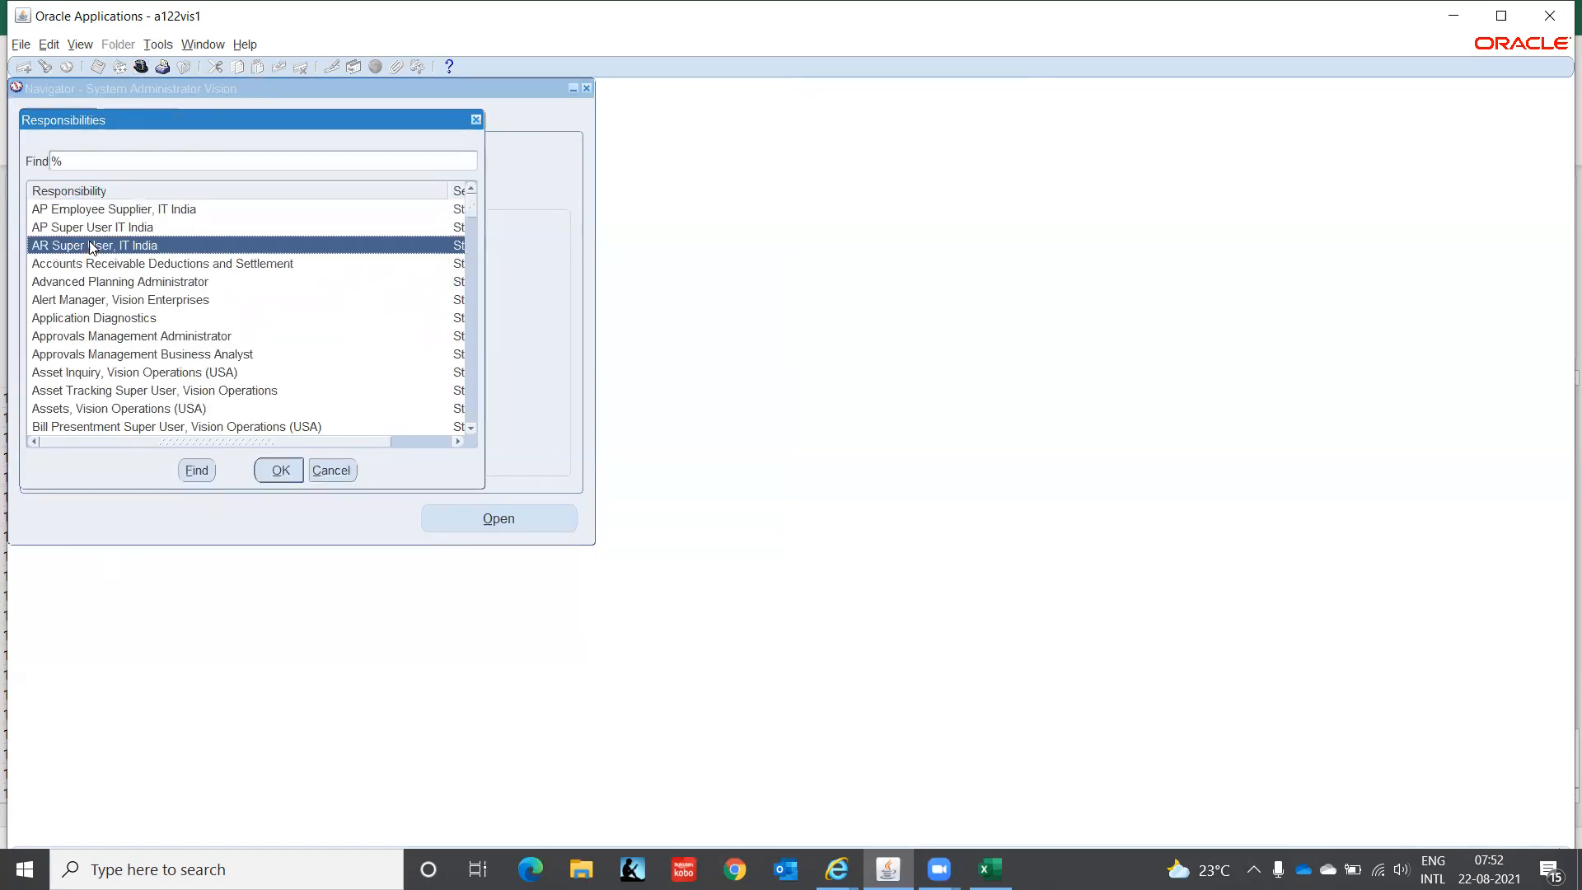
pyautogui.click(281, 484)
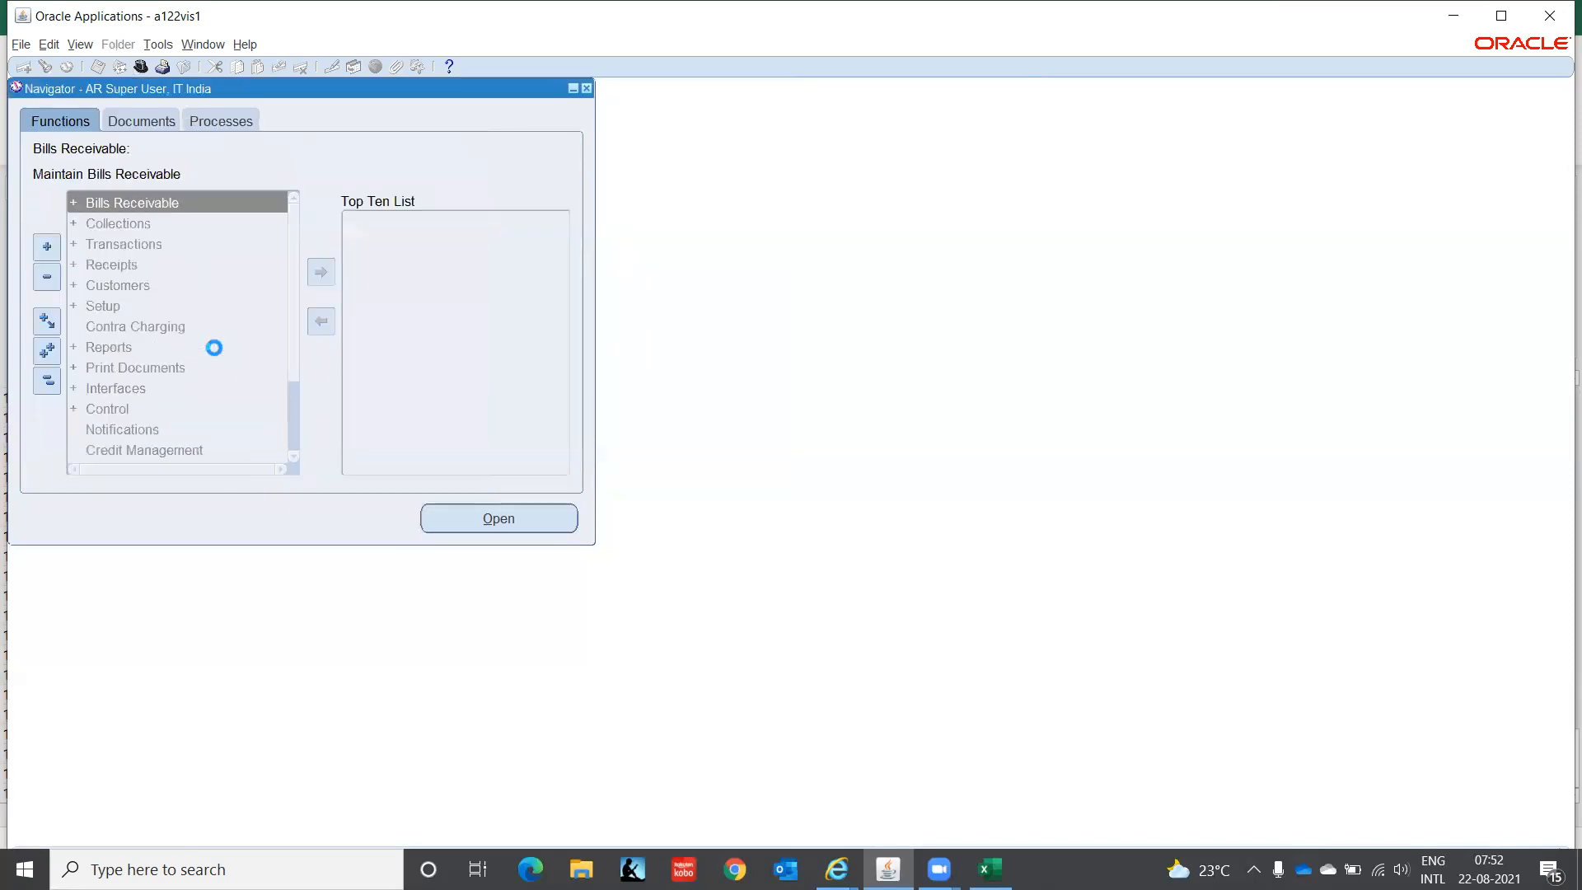
# - Expand Setup > Transactions in the Navigator to reach Payment Terms
pyautogui.click(103, 306)
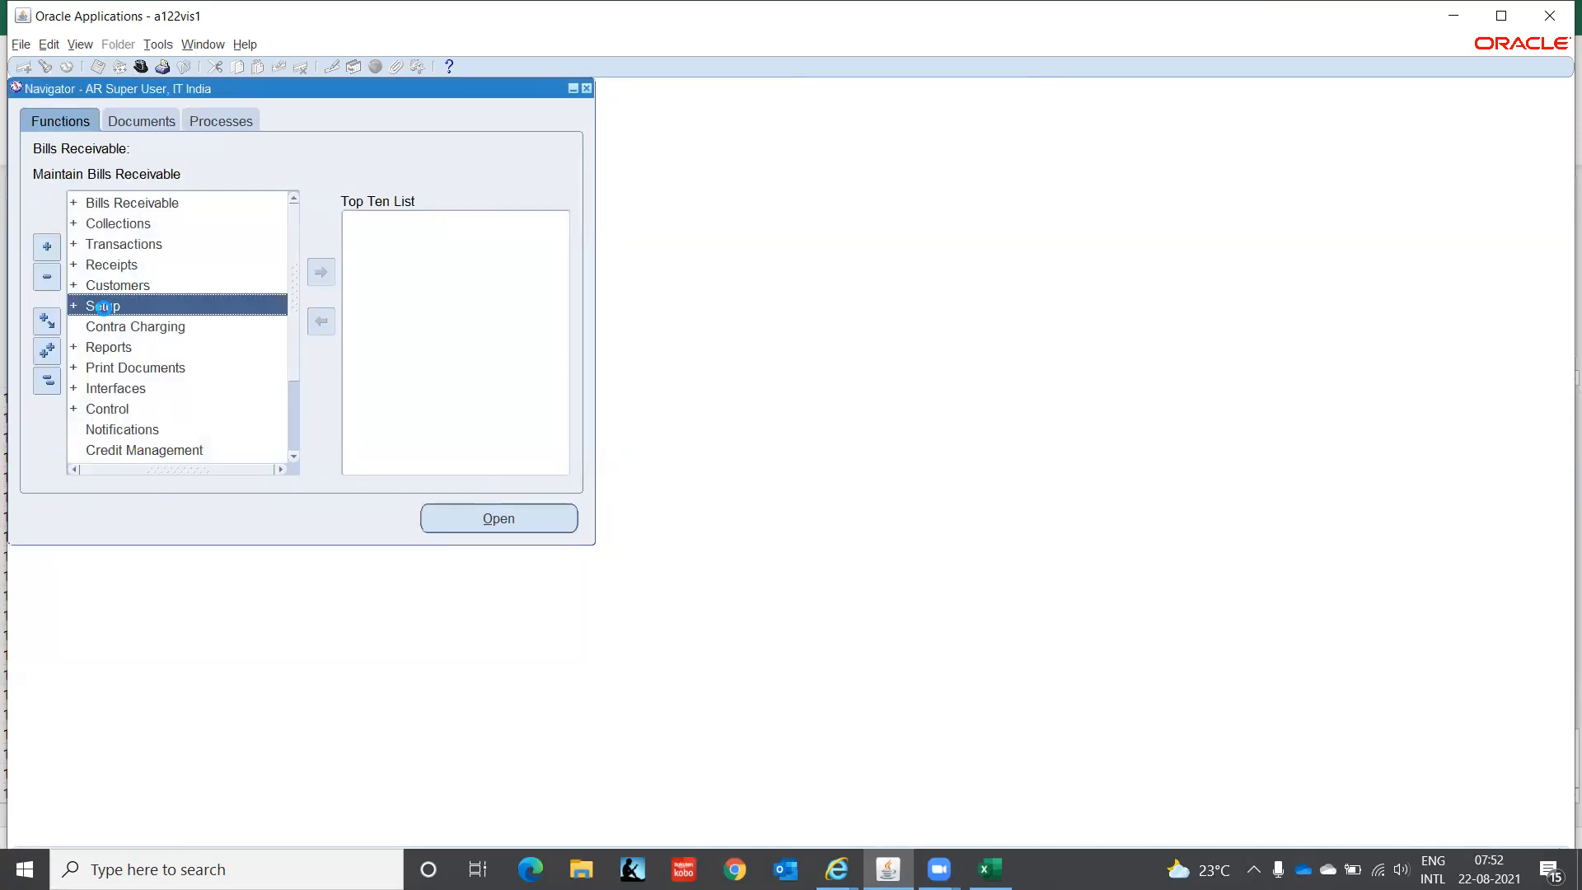
pyautogui.doubleClick(103, 306)
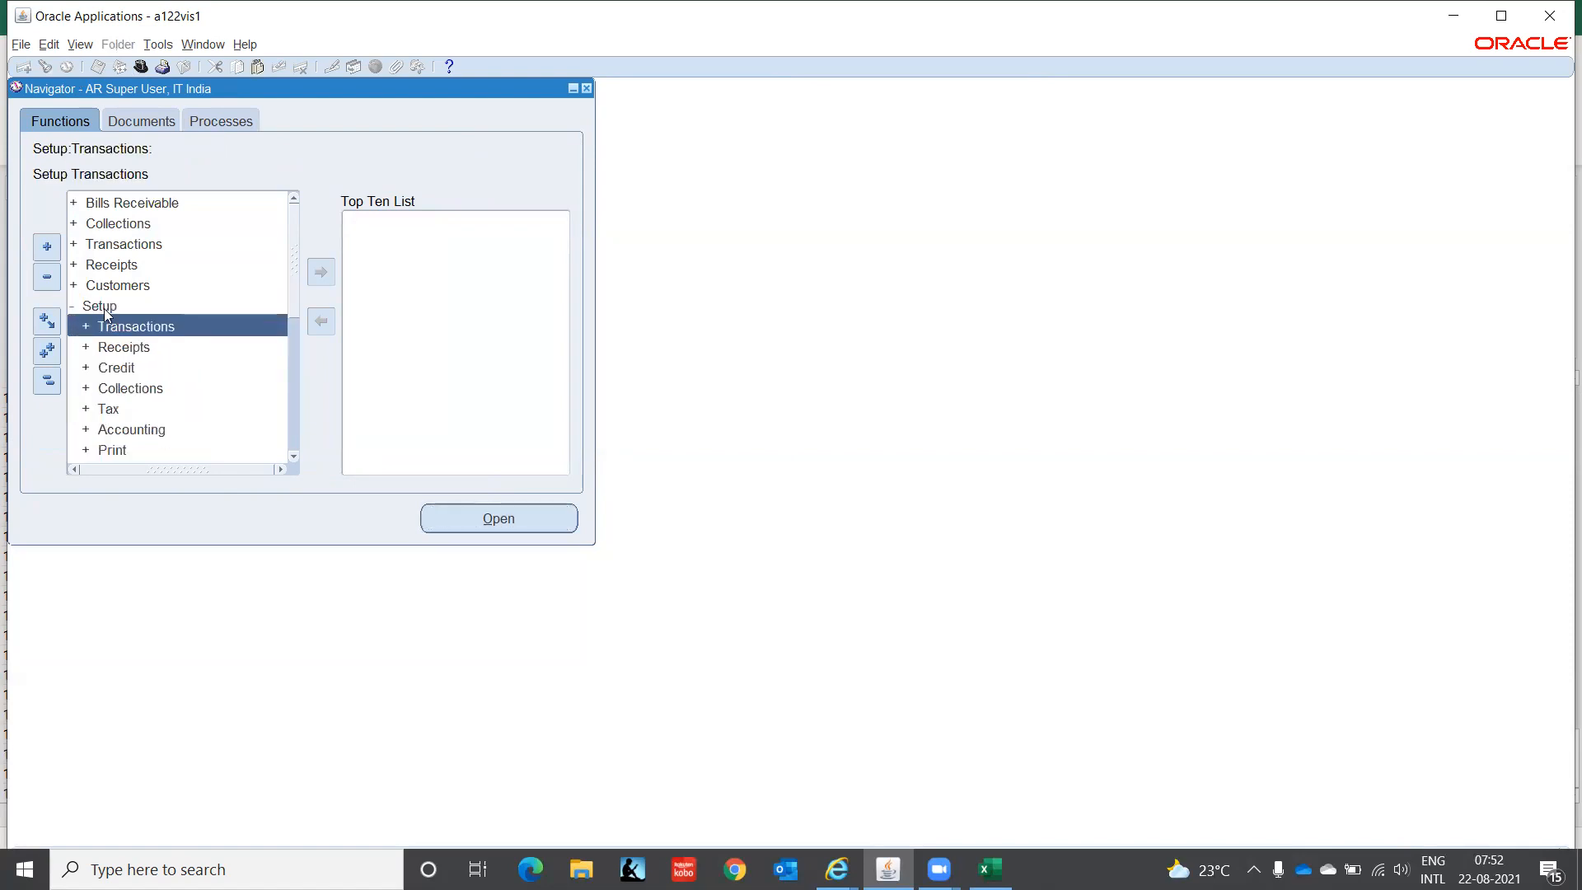
pyautogui.press('Down')
pyautogui.press('Up')
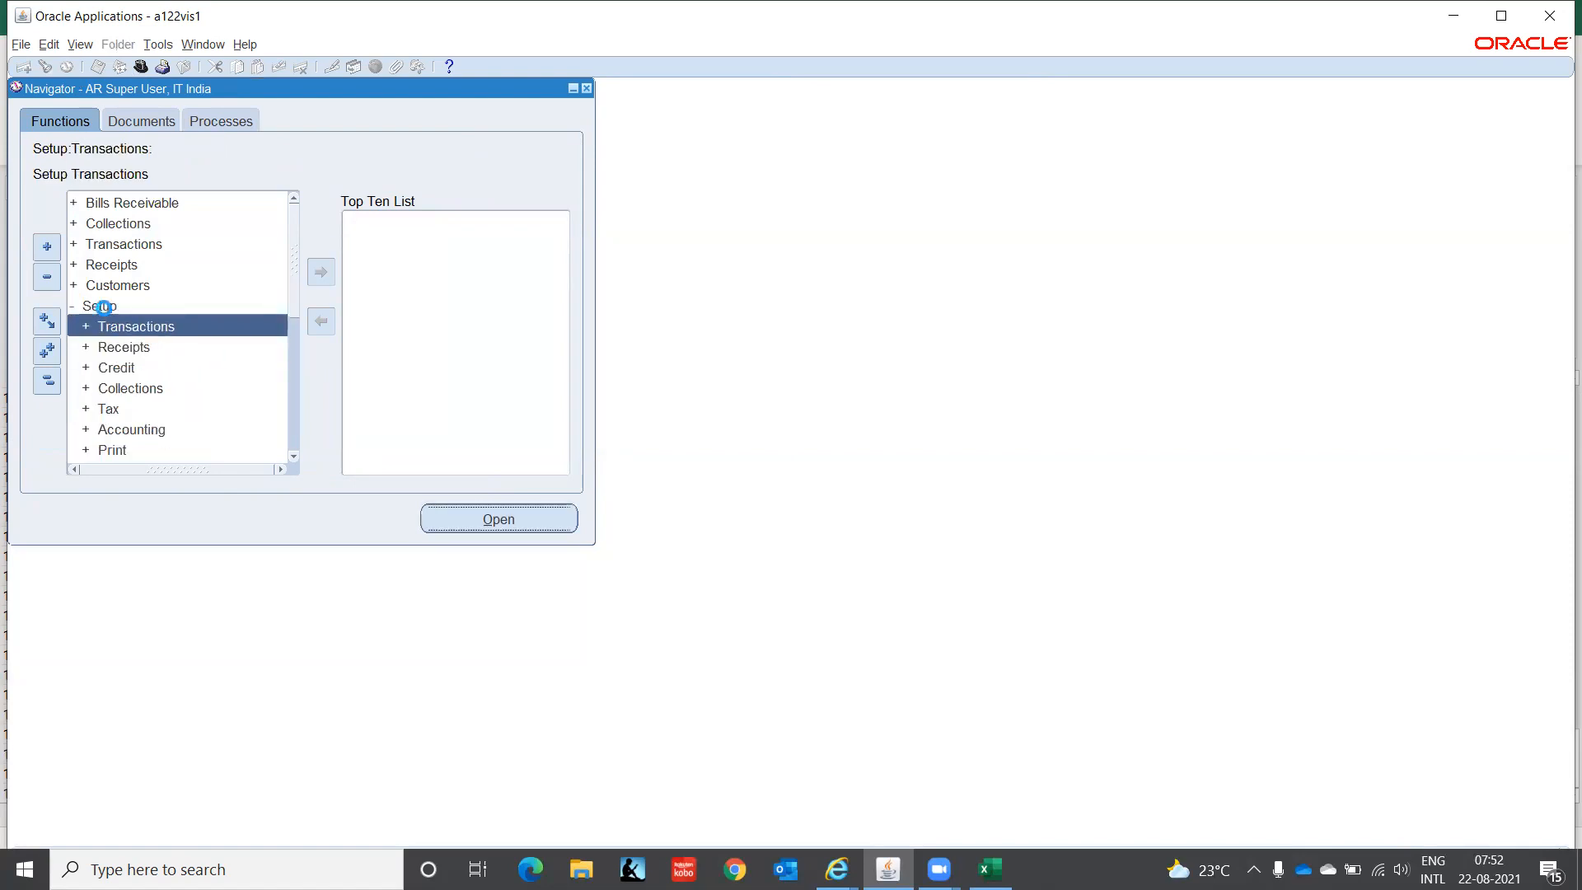
pyautogui.press('Return')
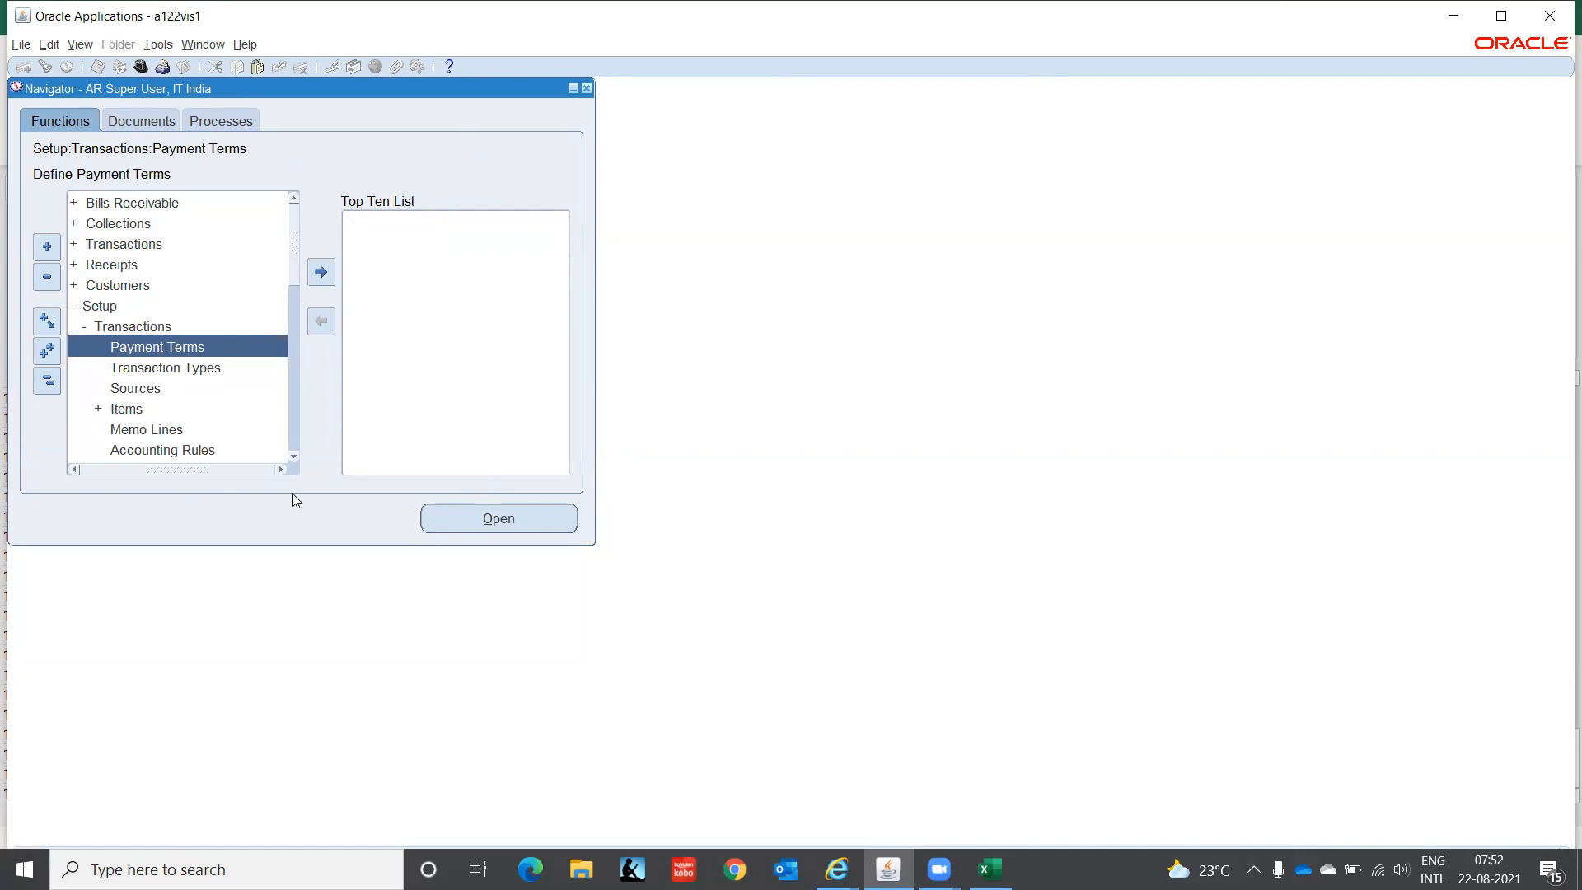
pyautogui.click(294, 458)
pyautogui.click(294, 458)
pyautogui.click(294, 458)
pyautogui.click(294, 458)
pyautogui.click(294, 458)
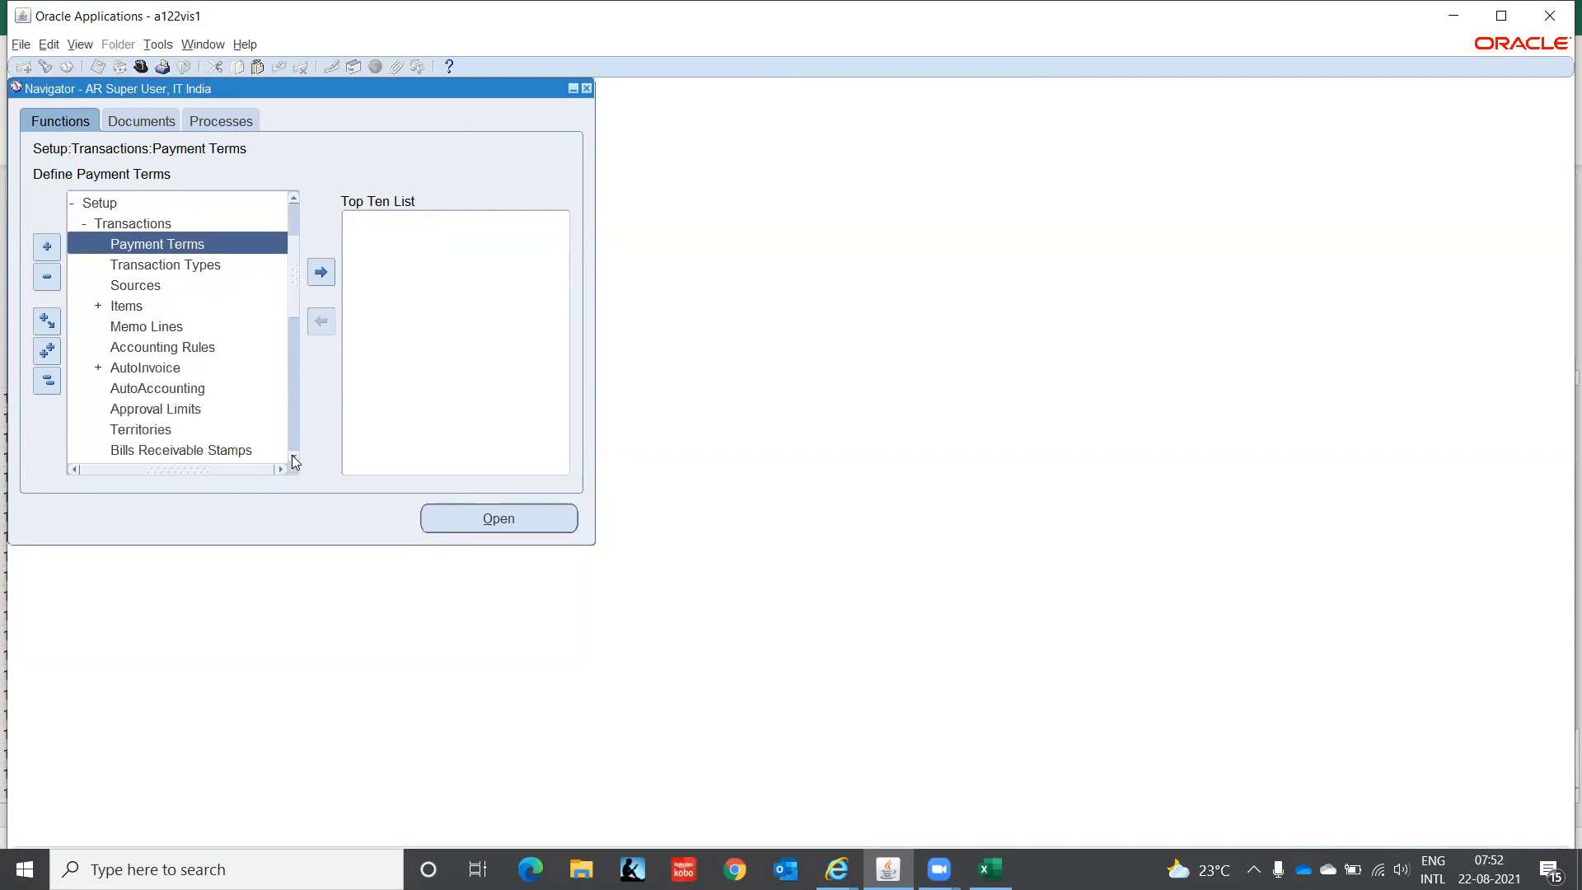
# - Create payment term 000D00, 'Immediate Payment', with Invoice Amount as discount basis
pyautogui.doubleClick(177, 244)
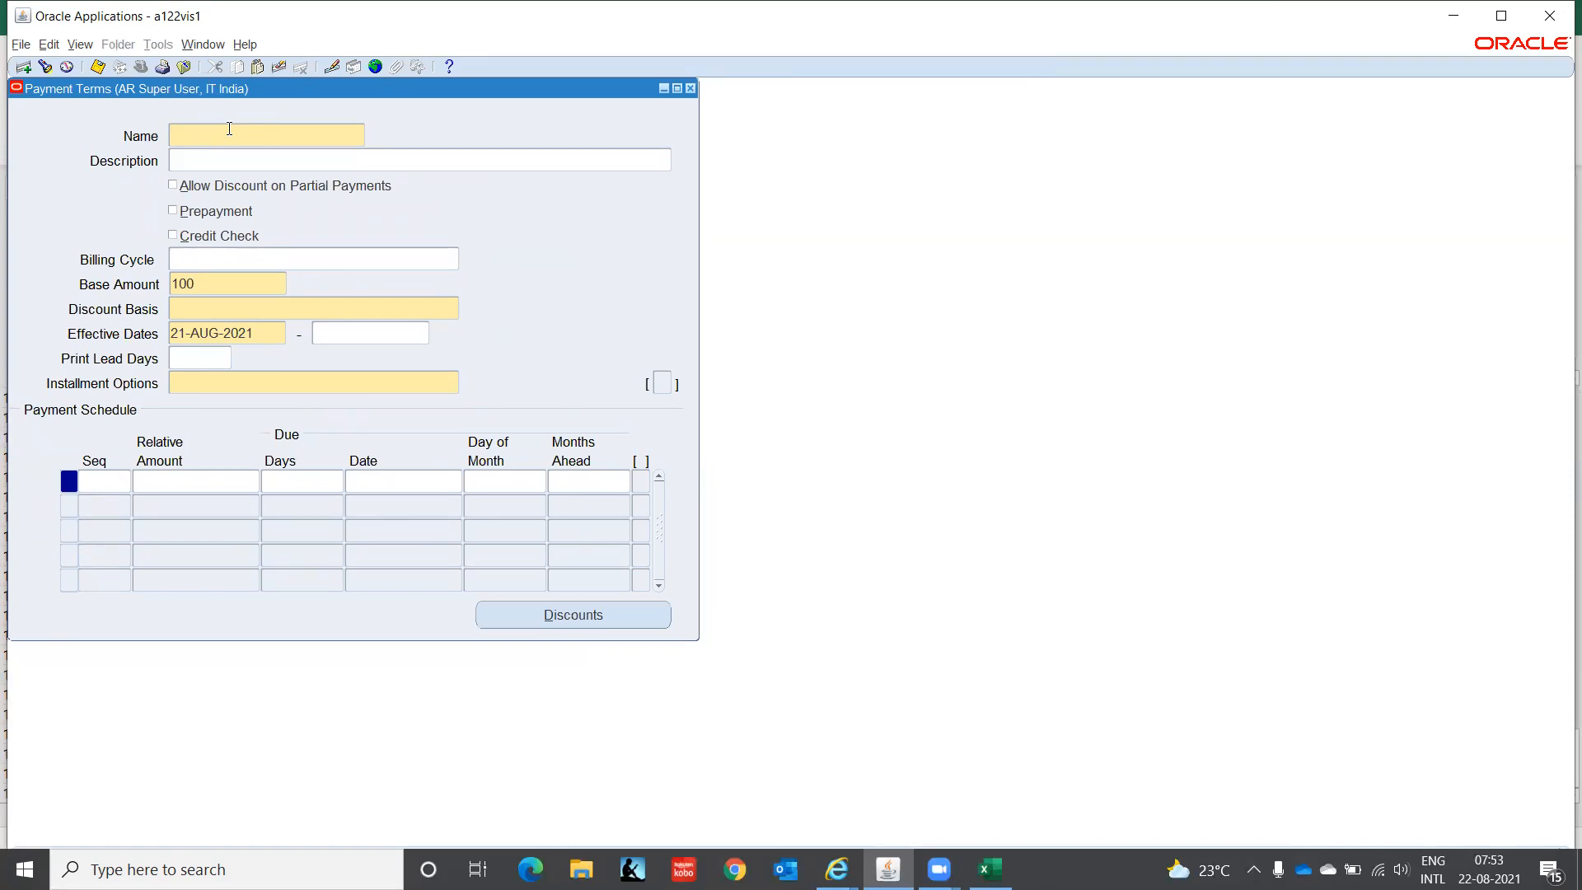
pyautogui.write('000')
pyautogui.write('D00')
pyautogui.write('Imme')
pyautogui.write('diate Payment')
pyautogui.press('Tab')
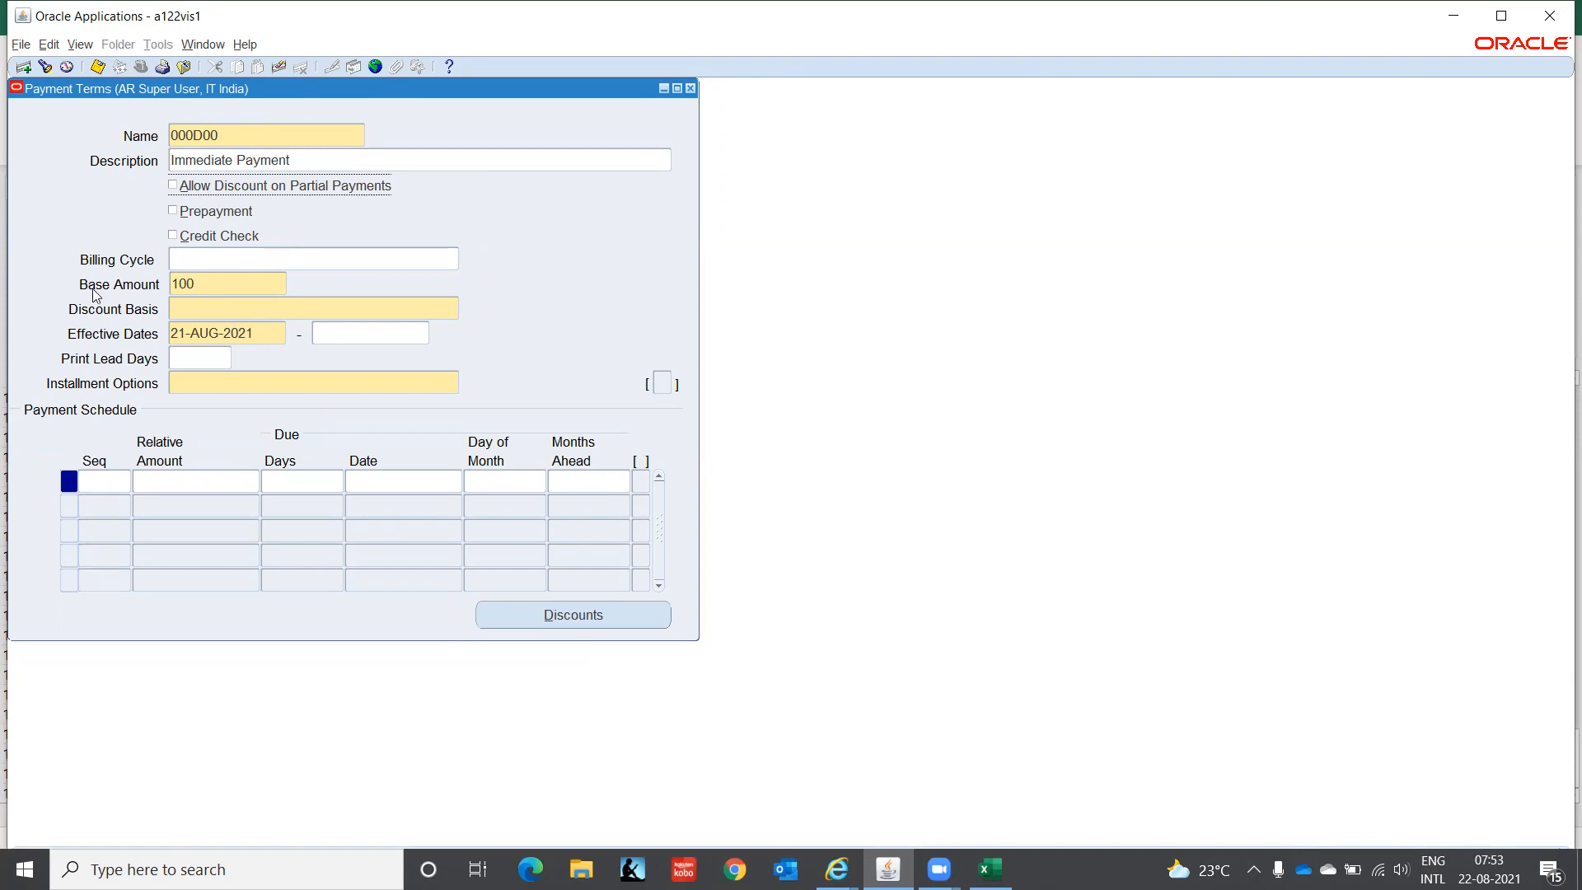
pyautogui.click(212, 311)
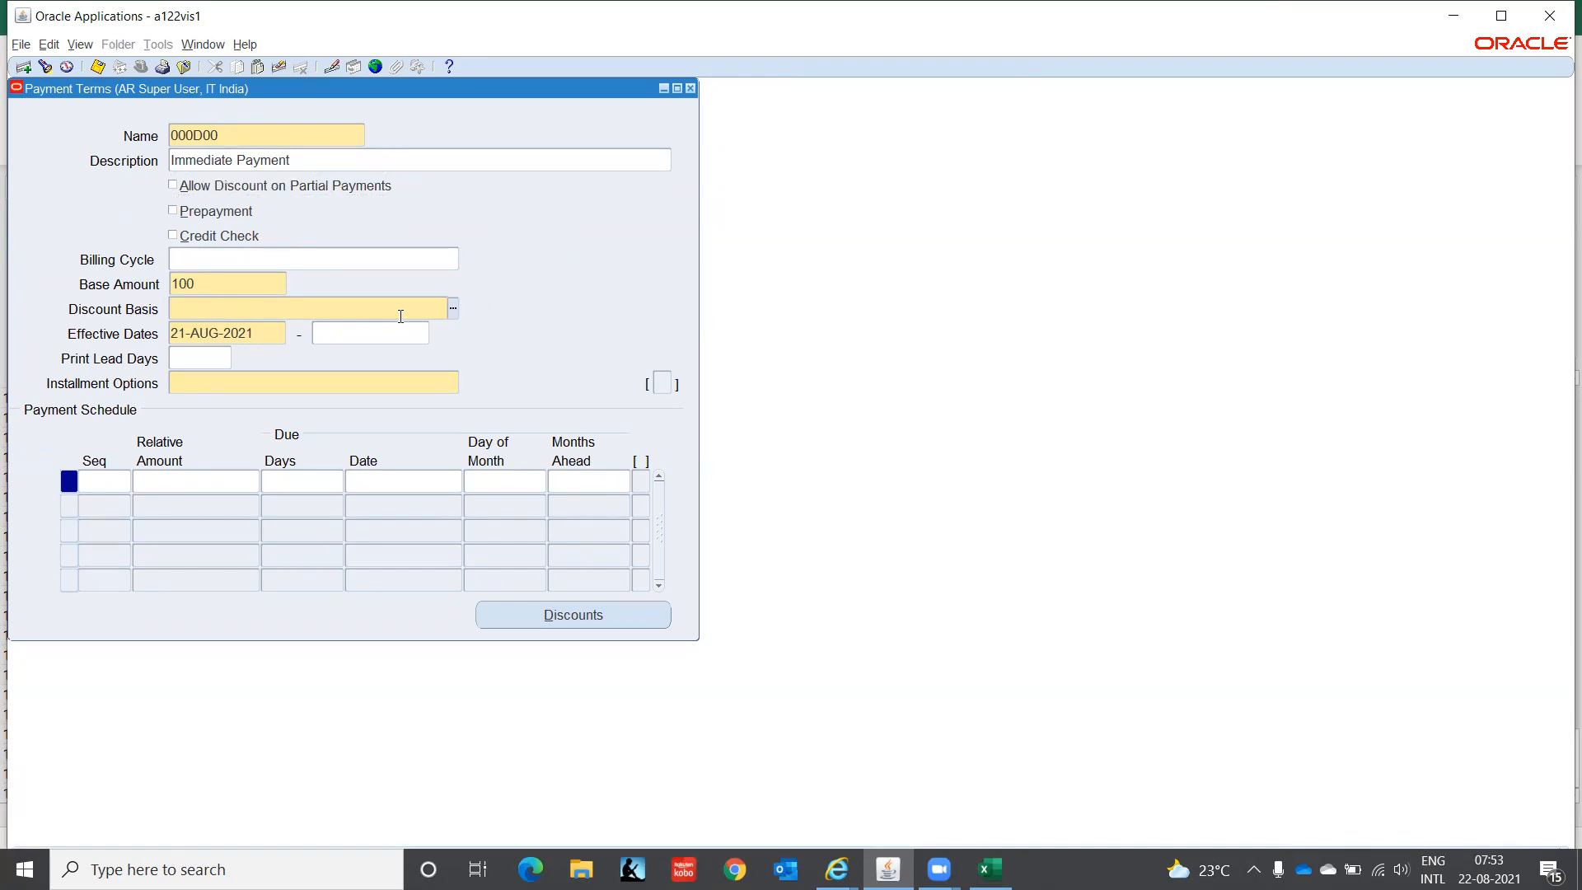
pyautogui.click(454, 308)
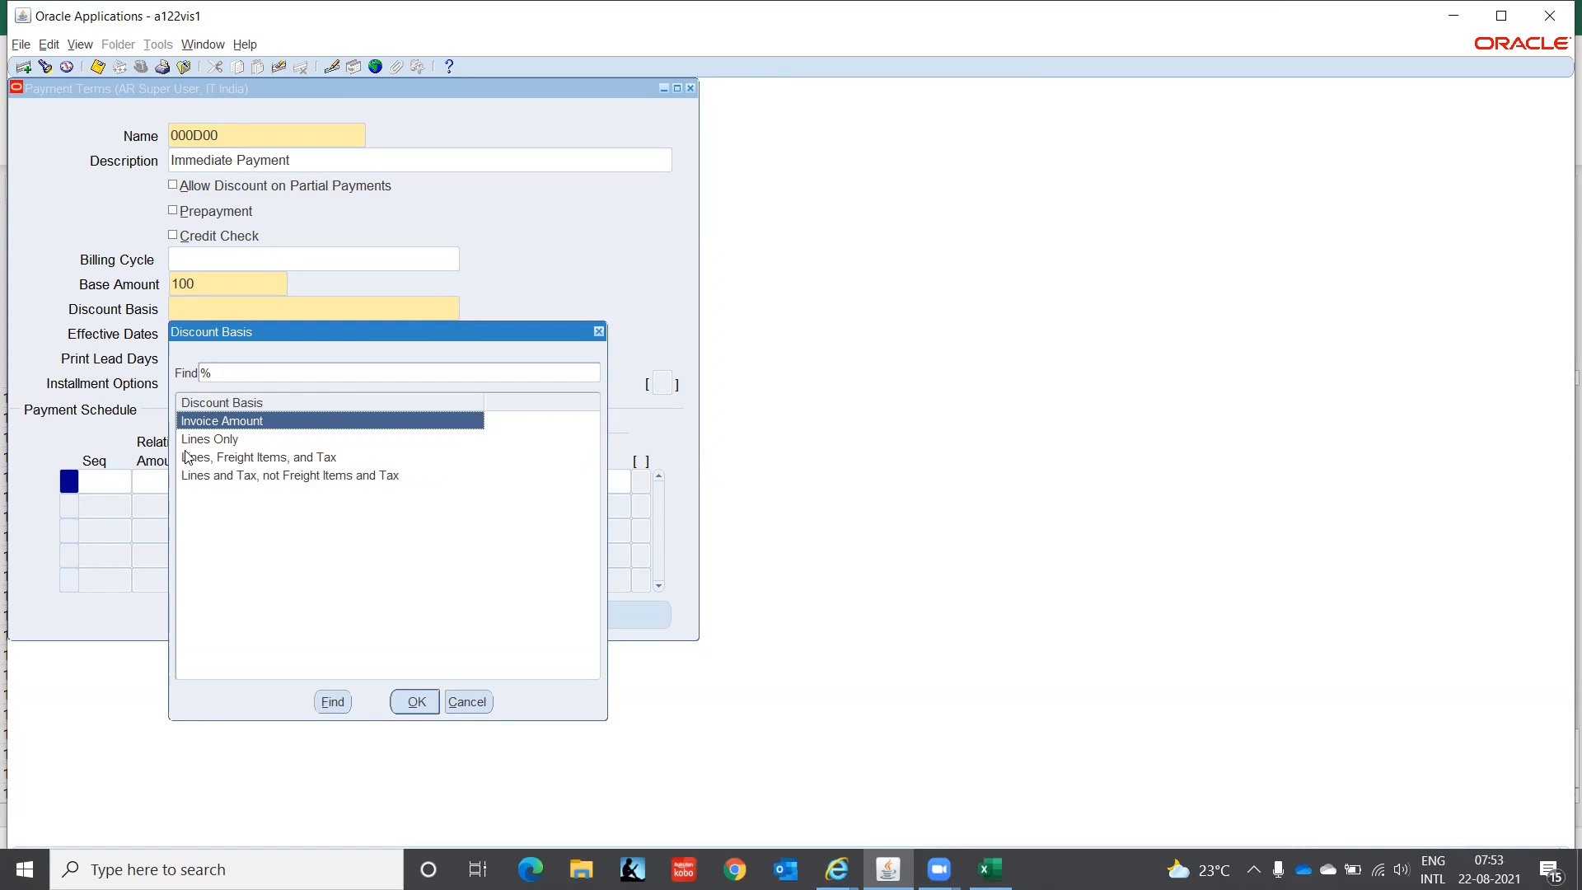
pyautogui.click(416, 702)
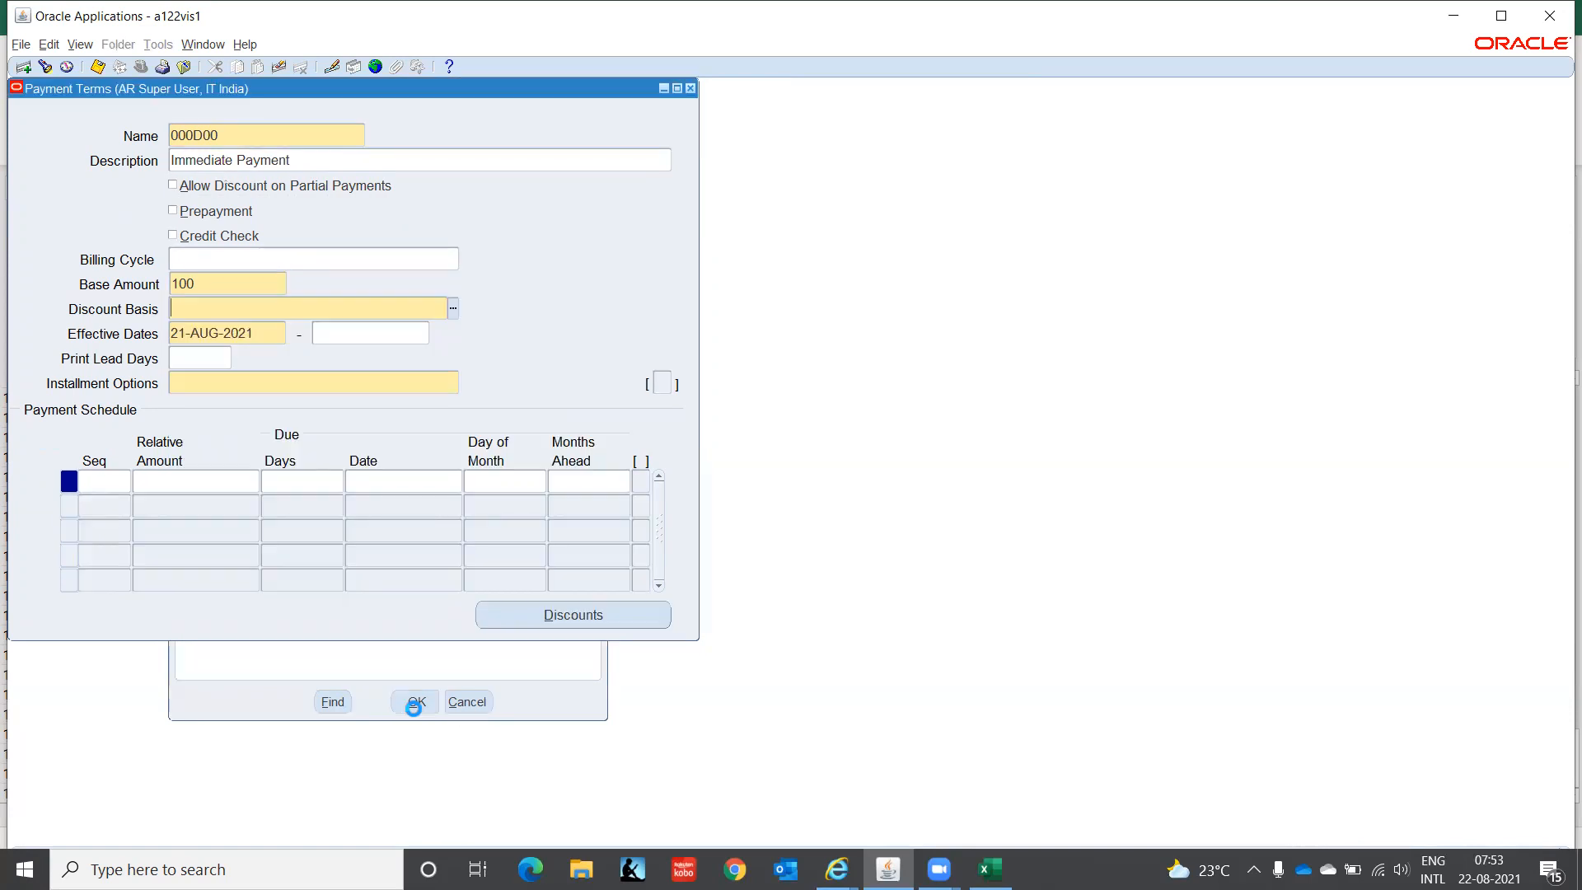
# - Start 000D00 on 01-JAN-2021, choose the Allocate tax and freight installment option, and confirm the popup
pyautogui.write('0')
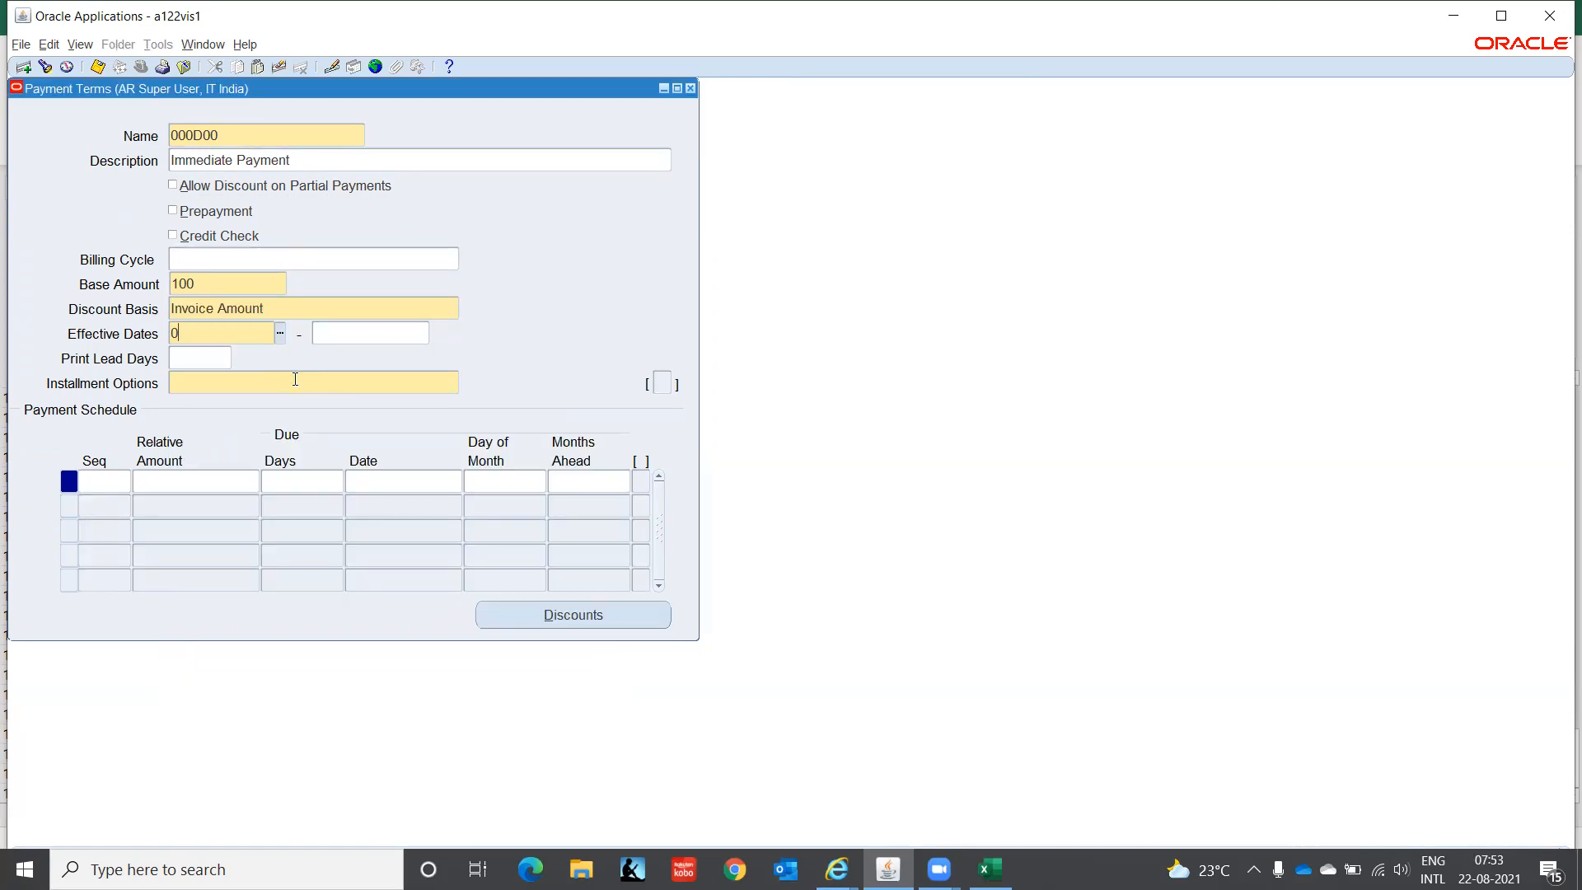
pyautogui.write('1-JAN-2021')
pyautogui.press('Tab')
pyautogui.press('Tab')
pyautogui.click(297, 384)
pyautogui.click(454, 383)
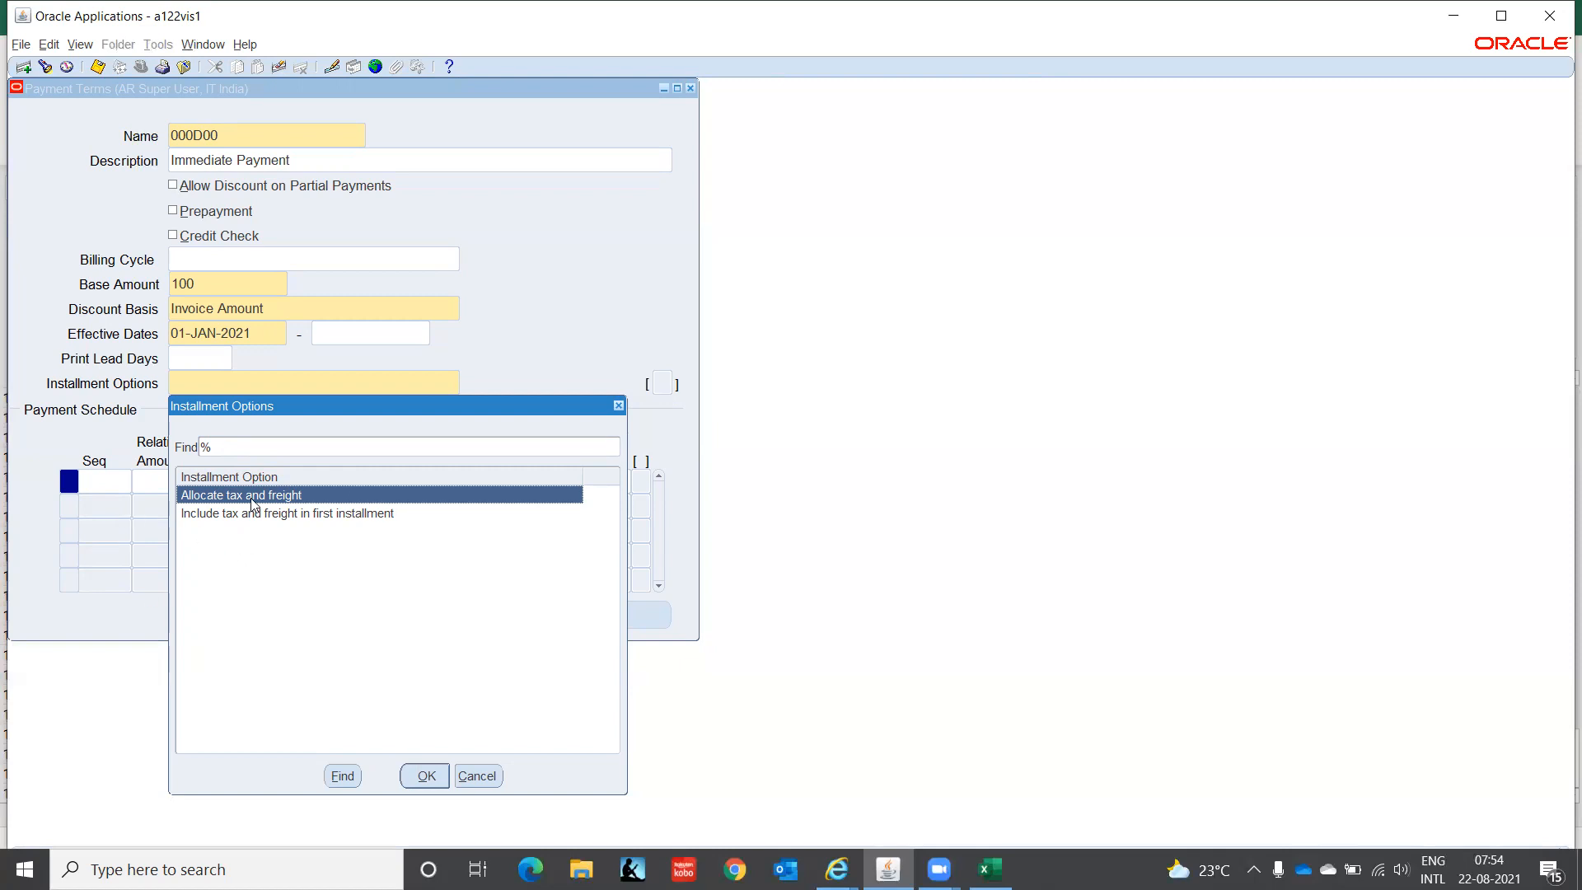
pyautogui.click(425, 776)
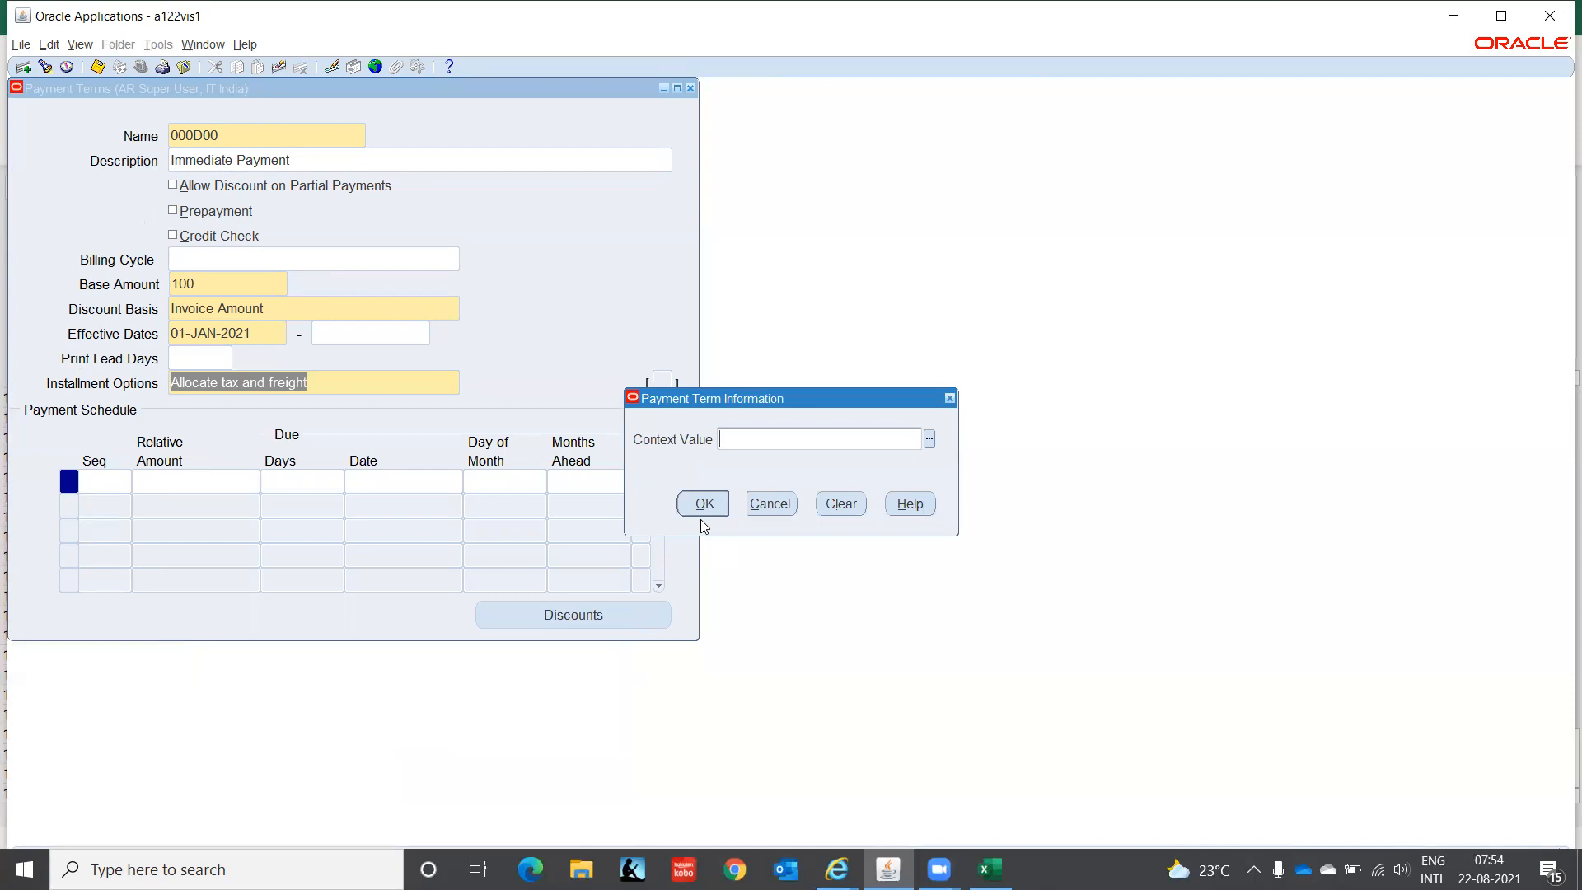
pyautogui.click(703, 504)
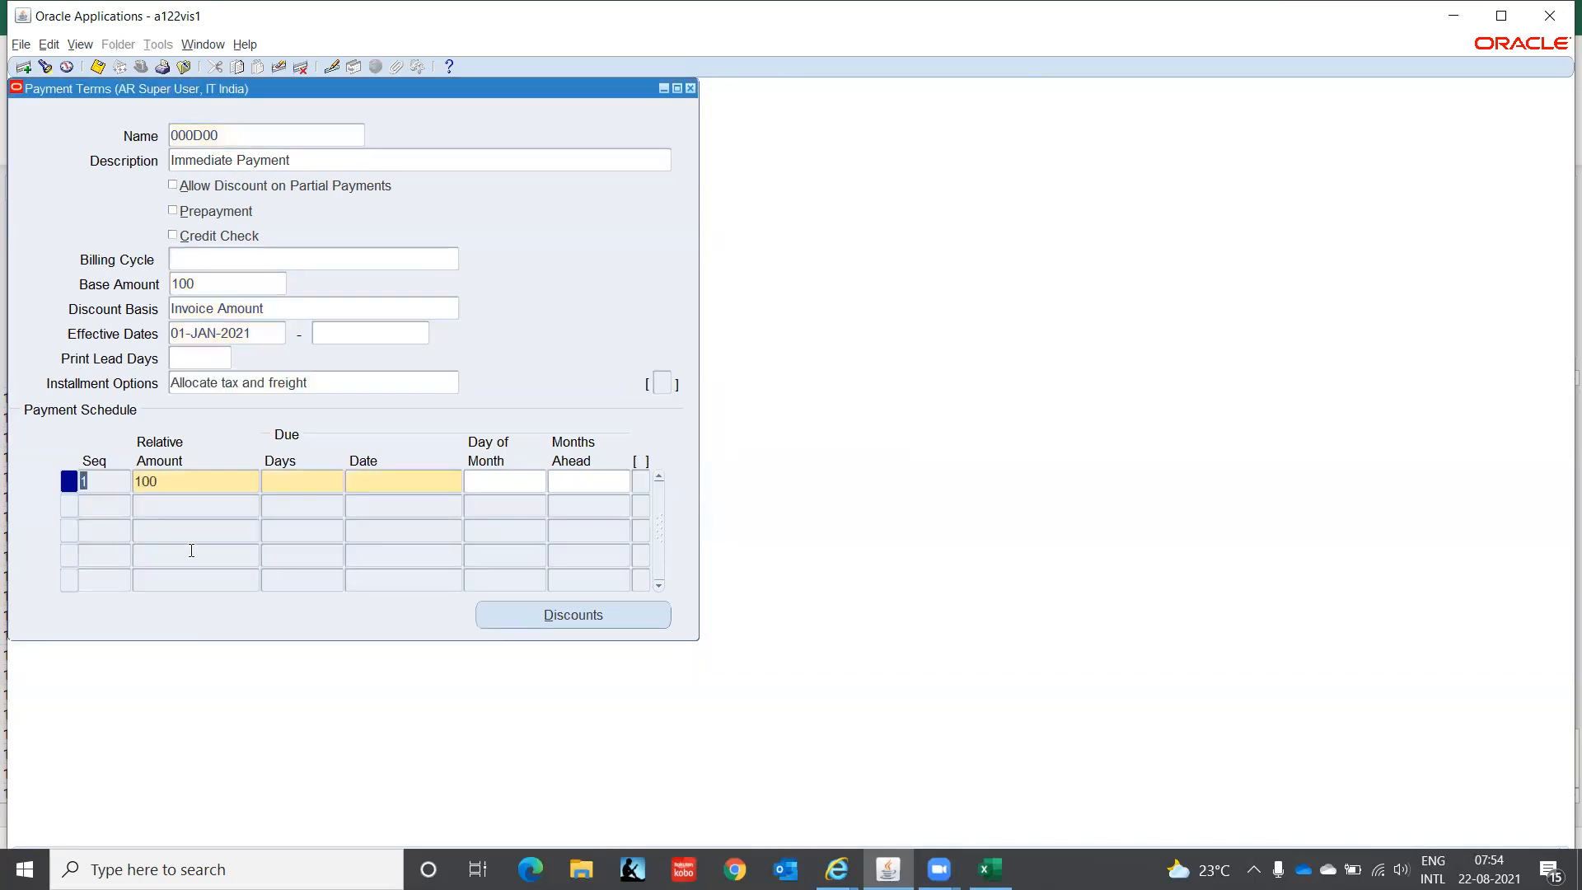
# - Set installment 1, relative amount 100, to fall due after 0 days
pyautogui.click(180, 483)
pyautogui.doubleClick(182, 484)
pyautogui.click(298, 480)
pyautogui.write('0')
pyautogui.press('Tab')
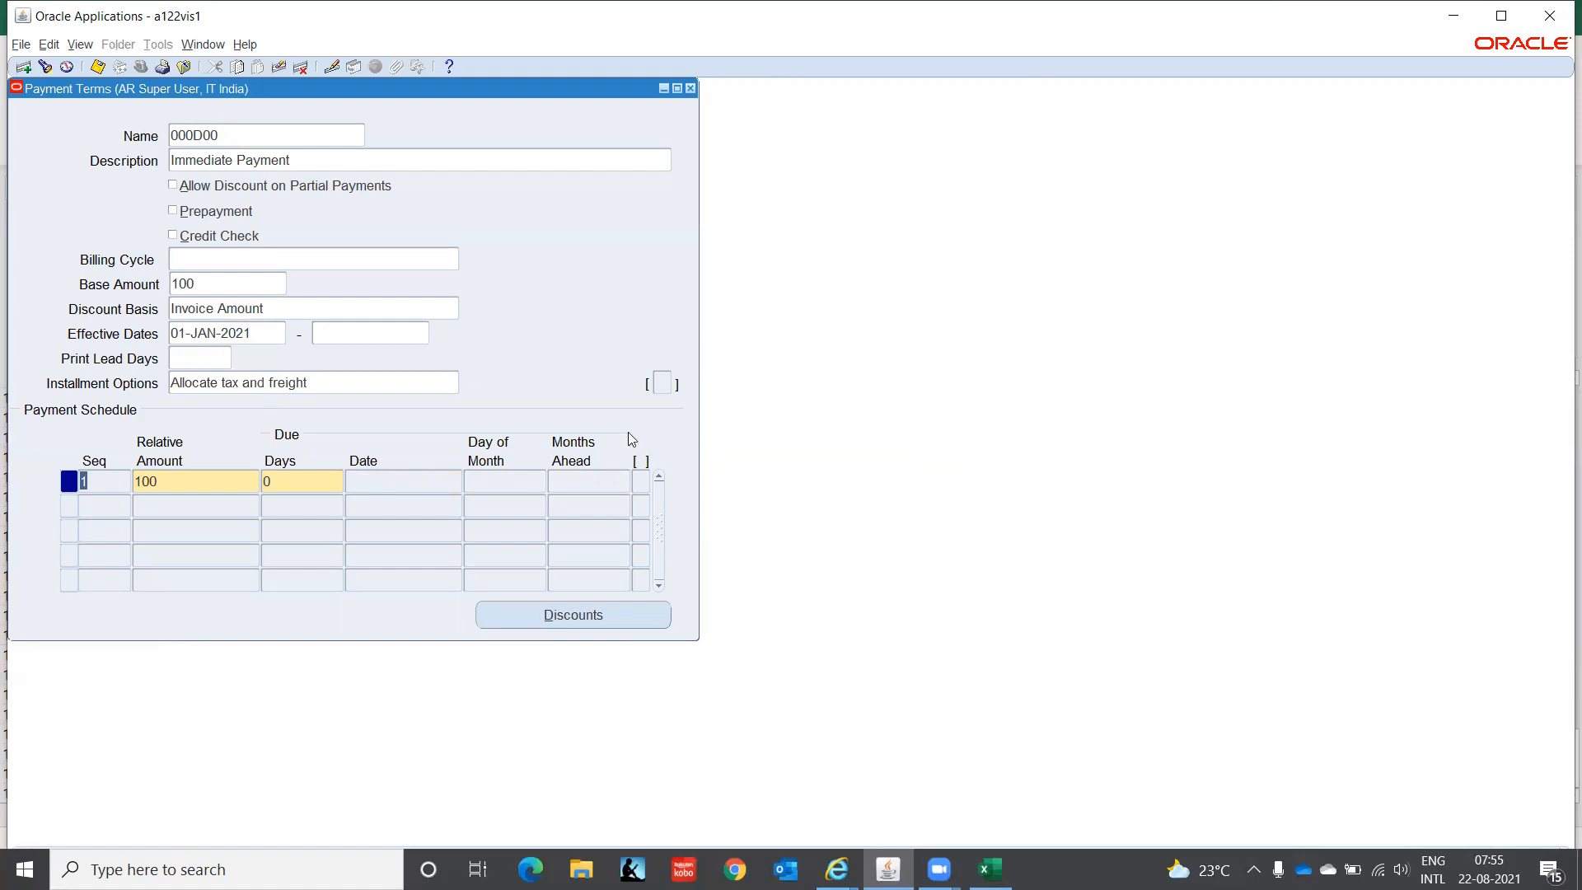
# - Check the first installment's discounts and close the empty Discounts window
pyautogui.click(518, 478)
pyautogui.click(586, 618)
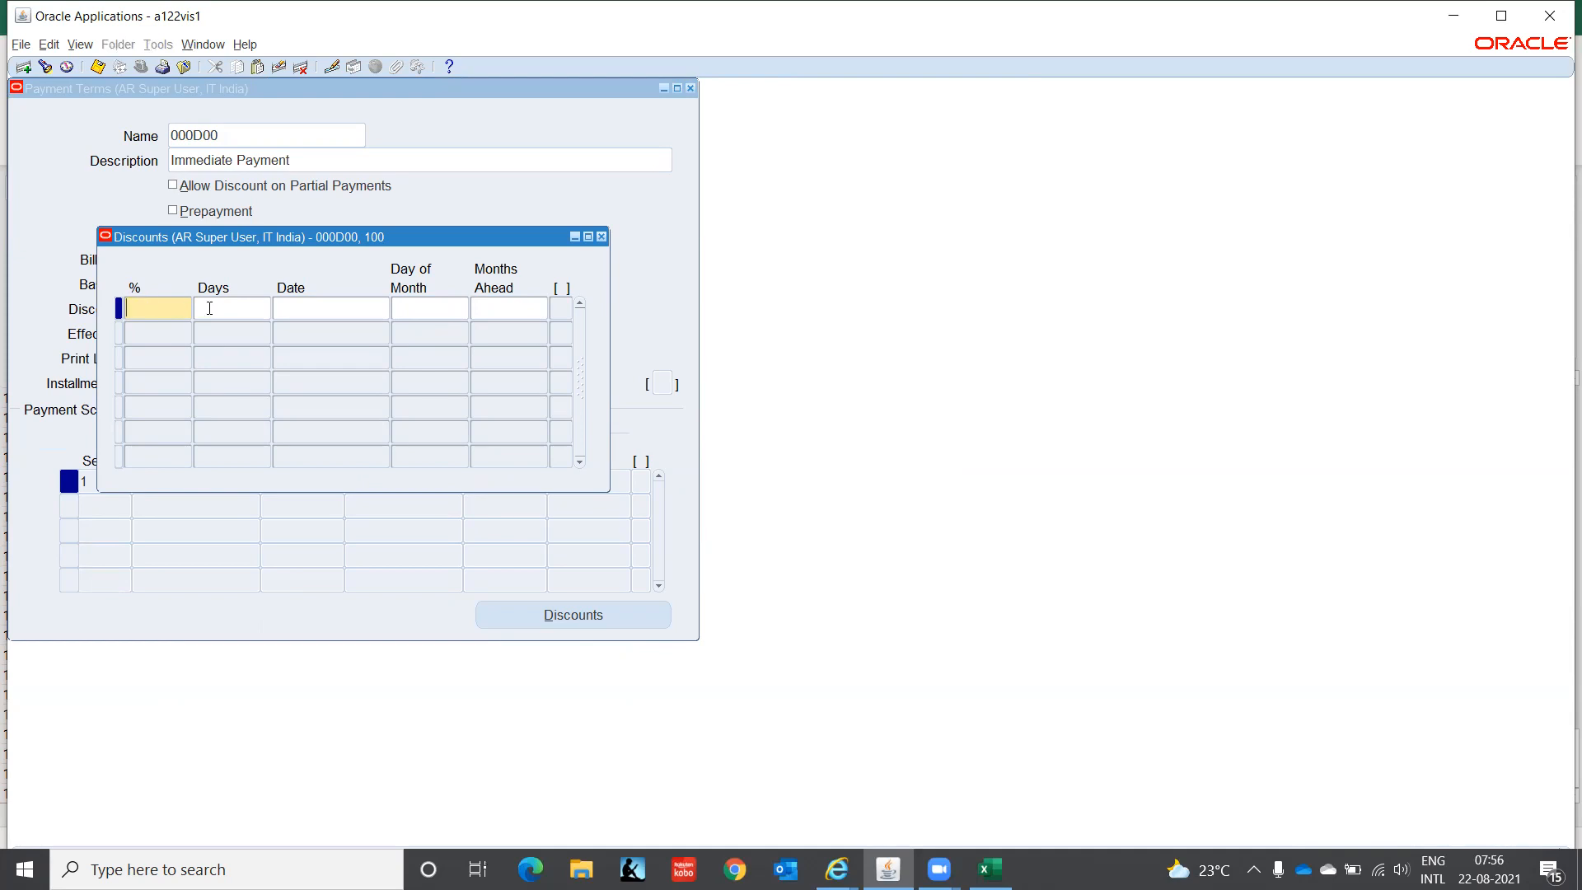
pyautogui.click(602, 237)
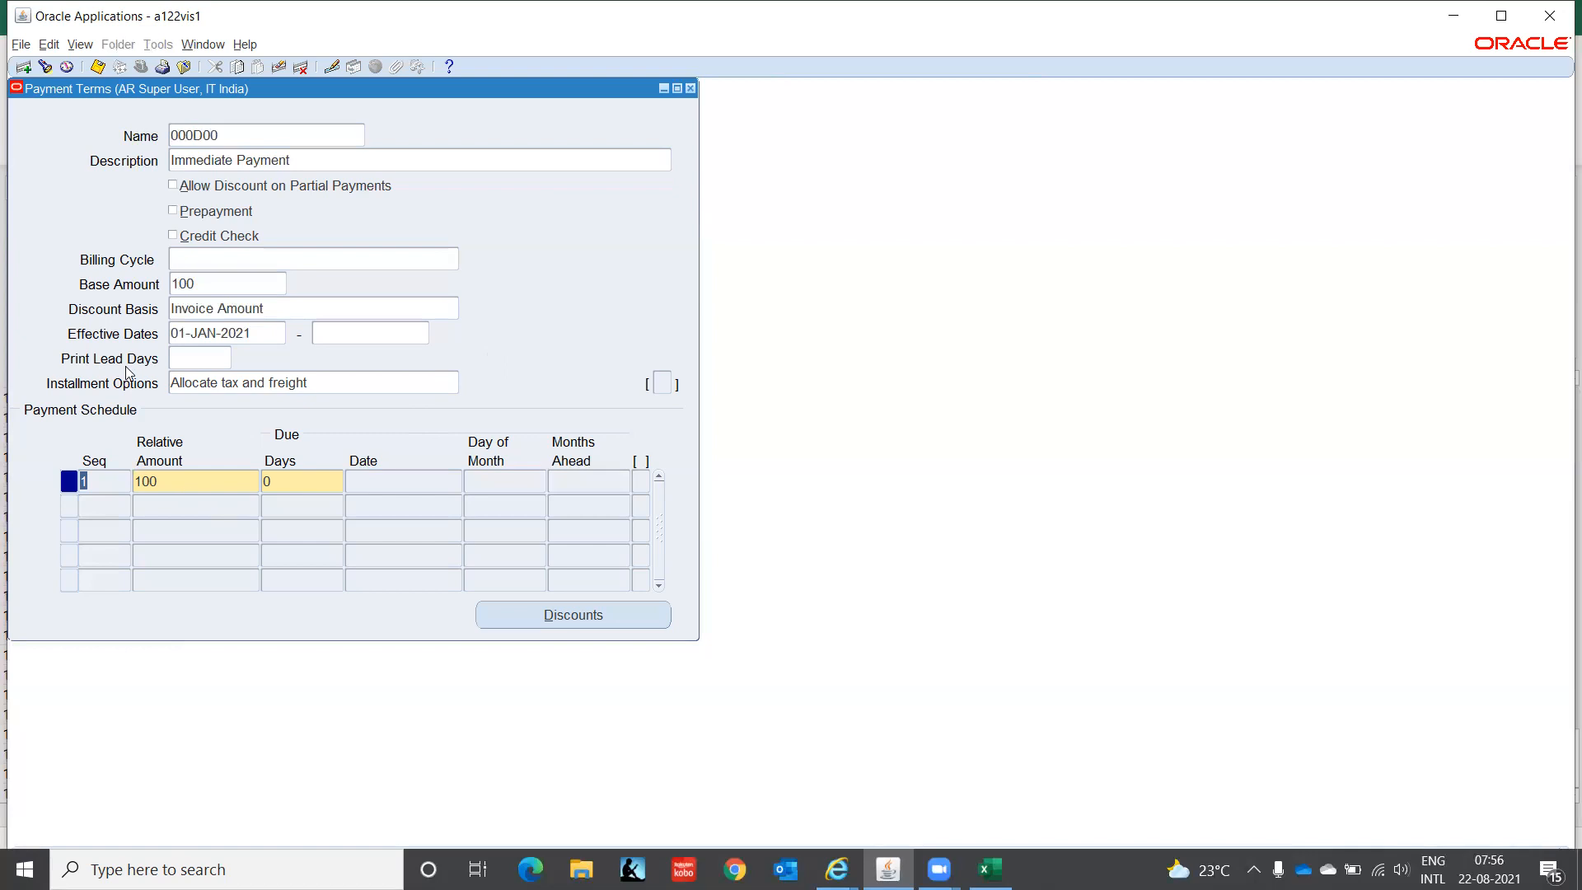
# - Create payment term '2 Installments' with the same description and Allow Discount on Partial Payments ticked
pyautogui.click(229, 134)
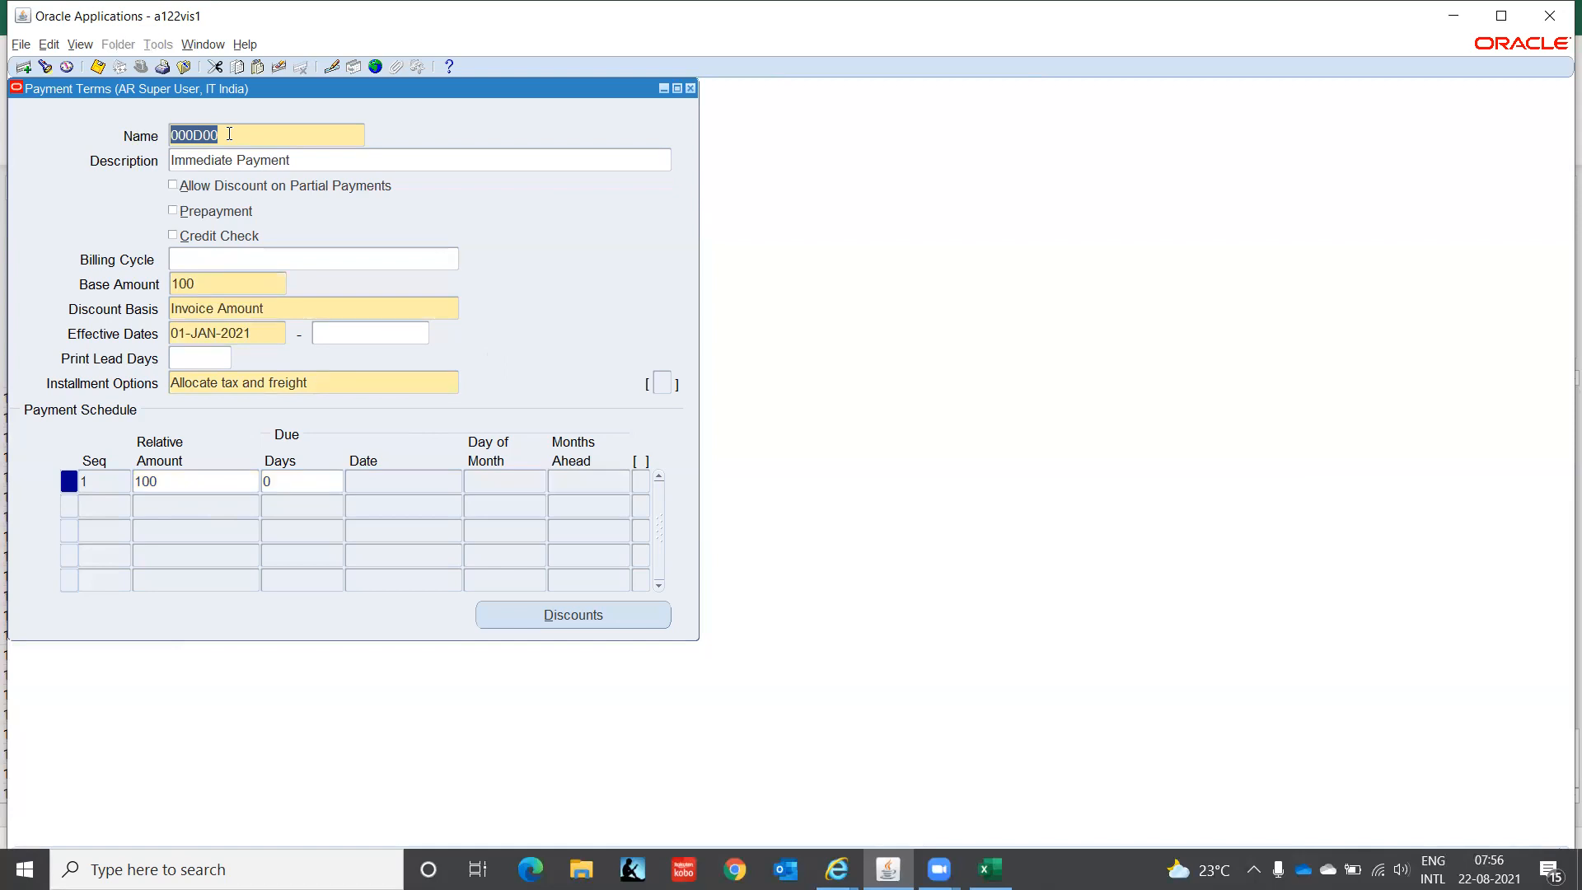
pyautogui.press('Down')
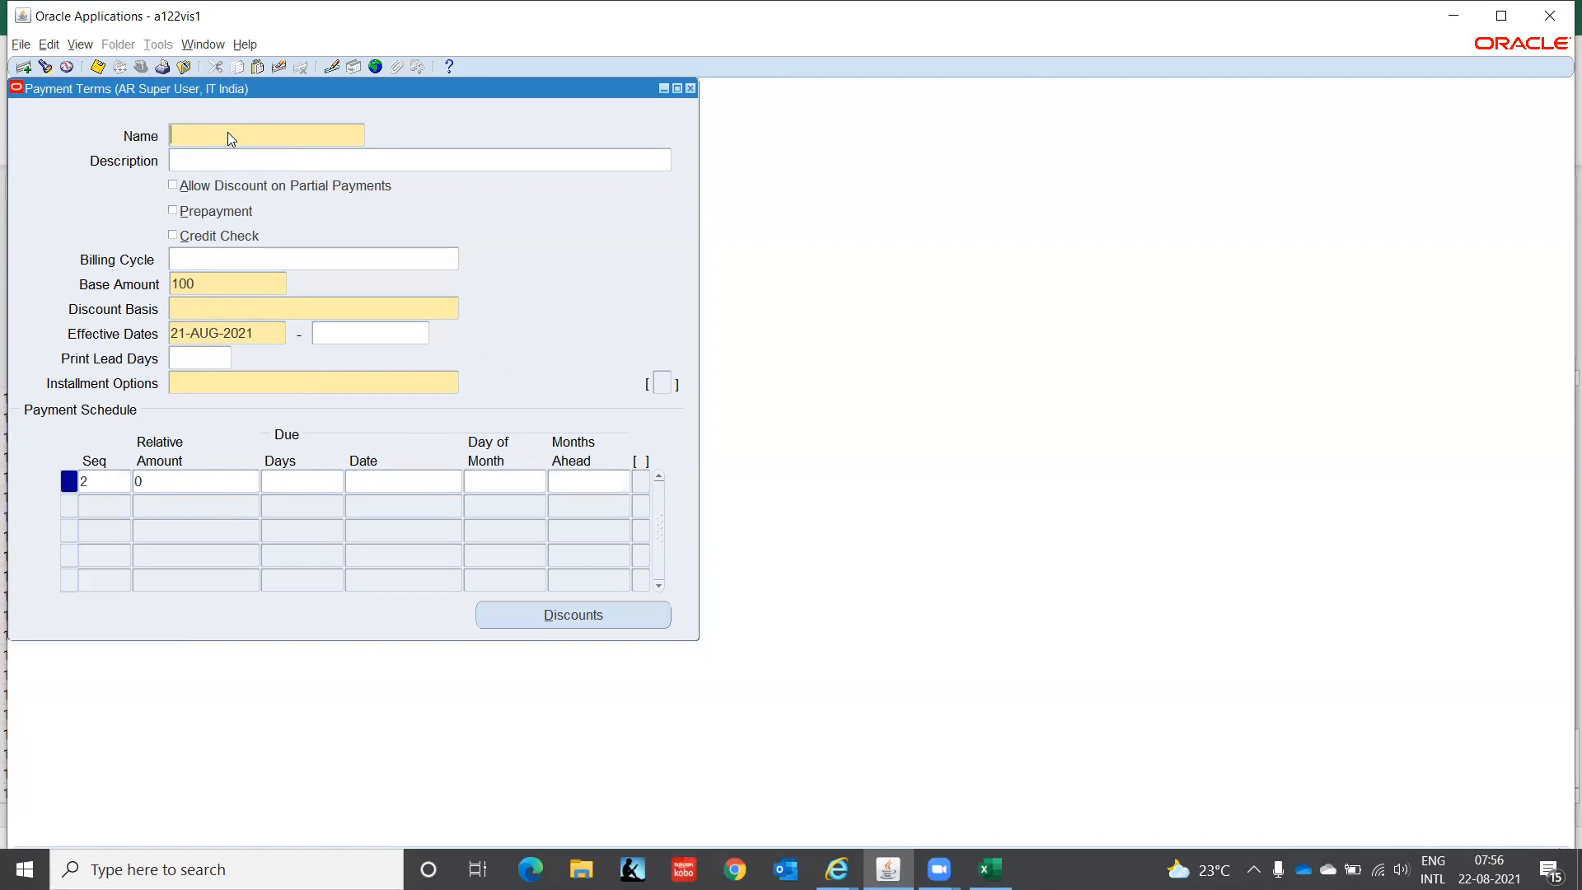
pyautogui.write('2')
pyautogui.write('Installments')
pyautogui.hotkey('shift', 'Left')
pyautogui.hotkey('shift', 'Left')
pyautogui.hotkey('shift', 'Left')
pyautogui.hotkey('shift', 'Left')
pyautogui.hotkey('shift', 'Left')
pyautogui.hotkey('shift', 'Left')
pyautogui.hotkey('shift', 'Left')
pyautogui.hotkey('shift', 'Left')
pyautogui.hotkey('shift', 'Left')
pyautogui.hotkey('shift', 'Left')
pyautogui.hotkey('shift', 'Left')
pyautogui.hotkey('shift', 'Left')
pyautogui.hotkey('shift', 'Left')
pyautogui.hotkey('shift', 'Left')
pyautogui.hotkey('ctrl', 'c')
pyautogui.press('Tab')
pyautogui.hotkey('ctrl', 'v')
pyautogui.click(174, 187)
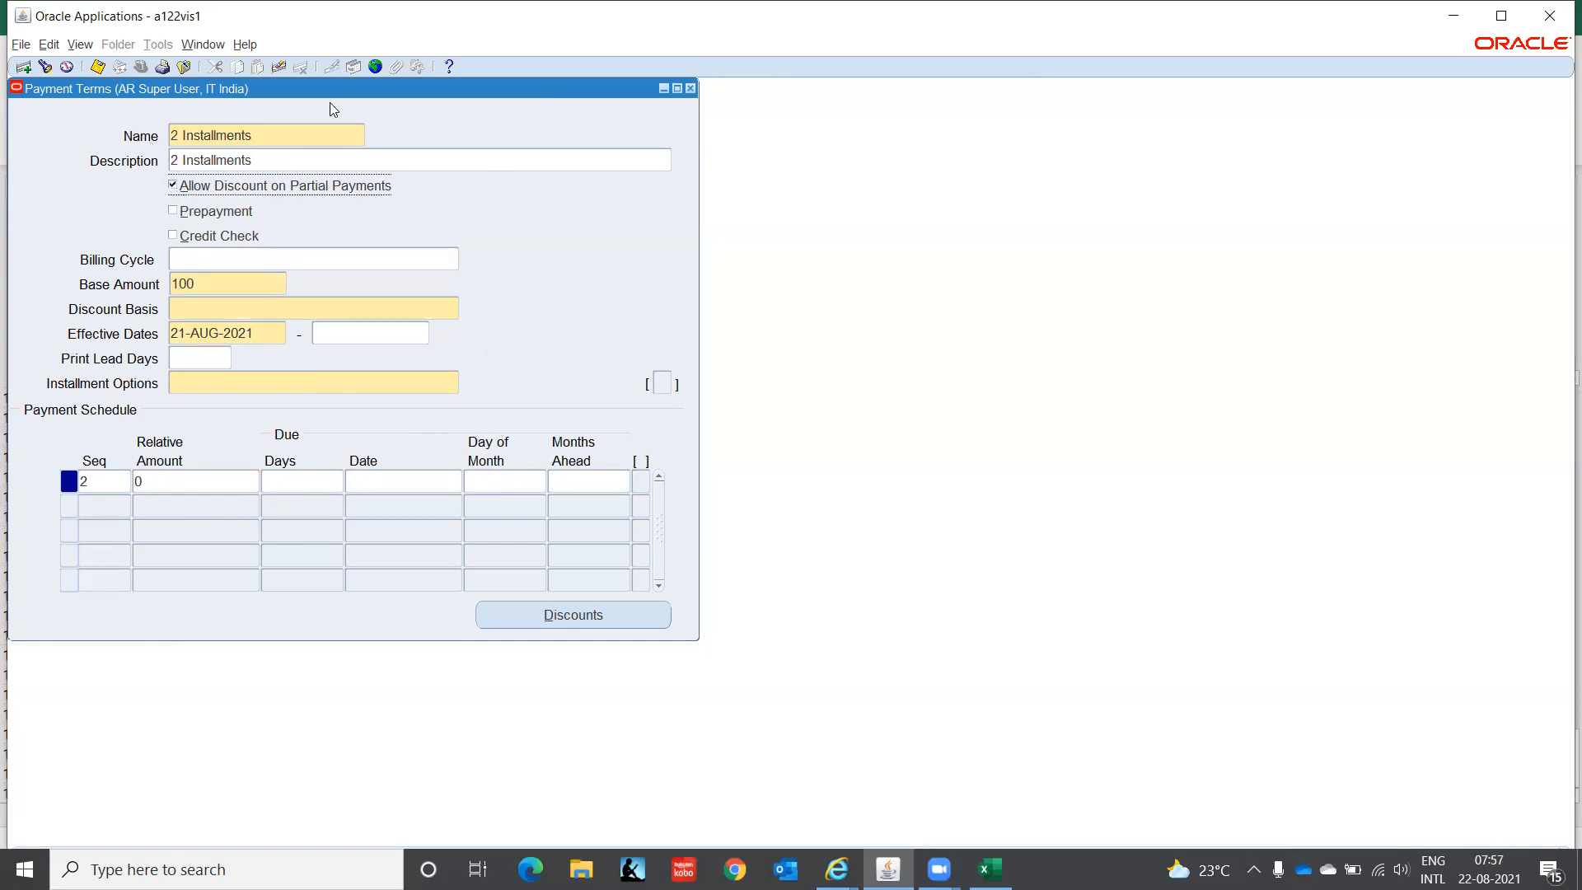
# - Give 2 Installments an Invoice Amount discount basis, a 01-JAN-2021 start and Allocate tax and freight
pyautogui.click(224, 308)
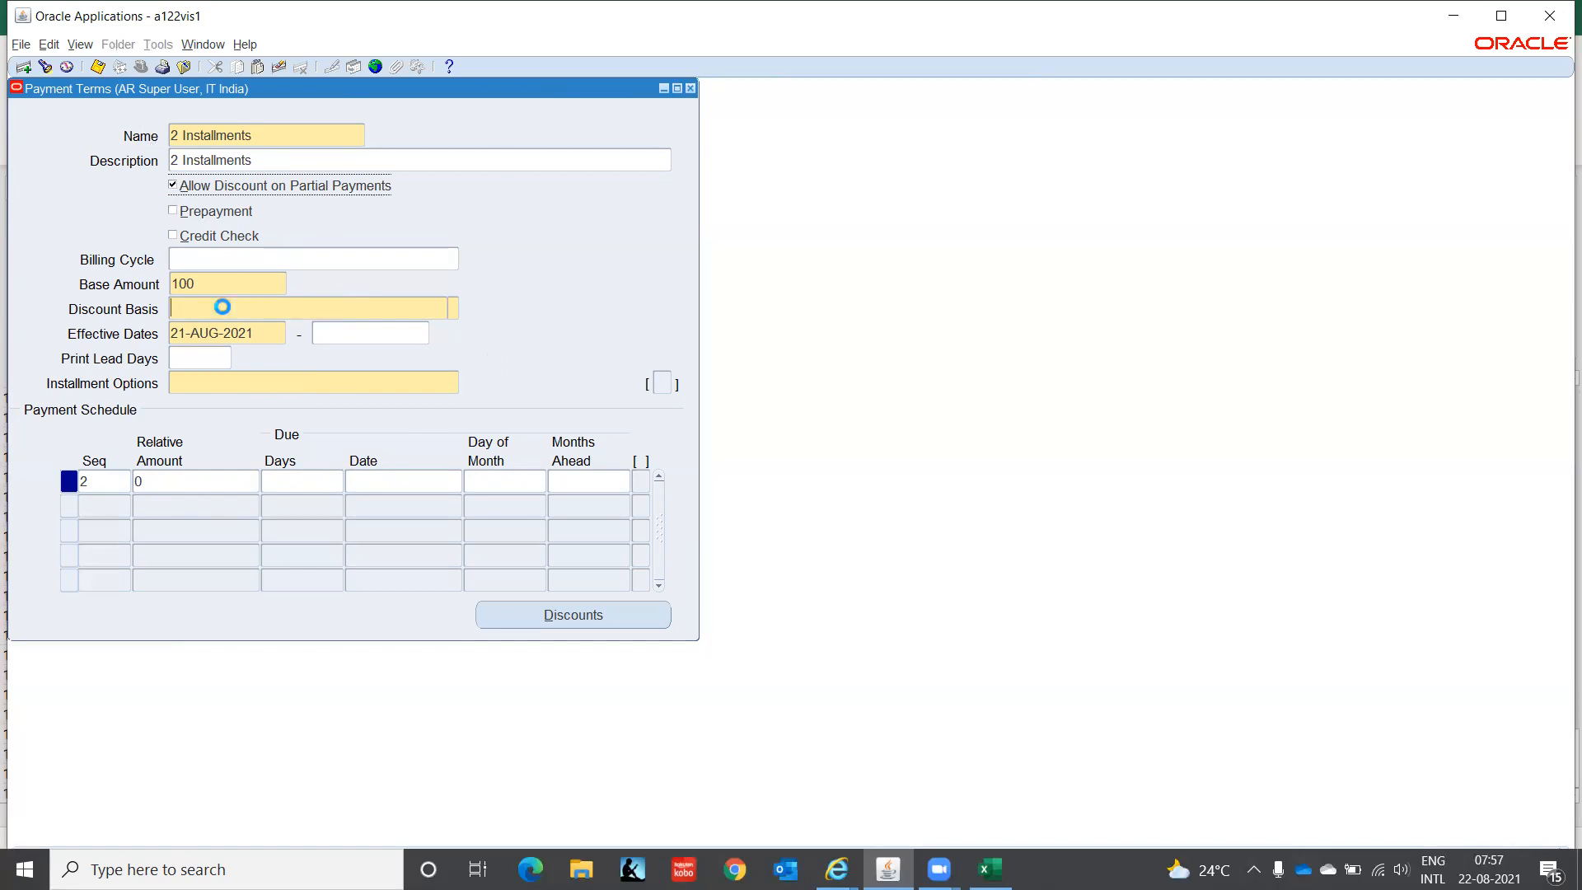
pyautogui.click(453, 307)
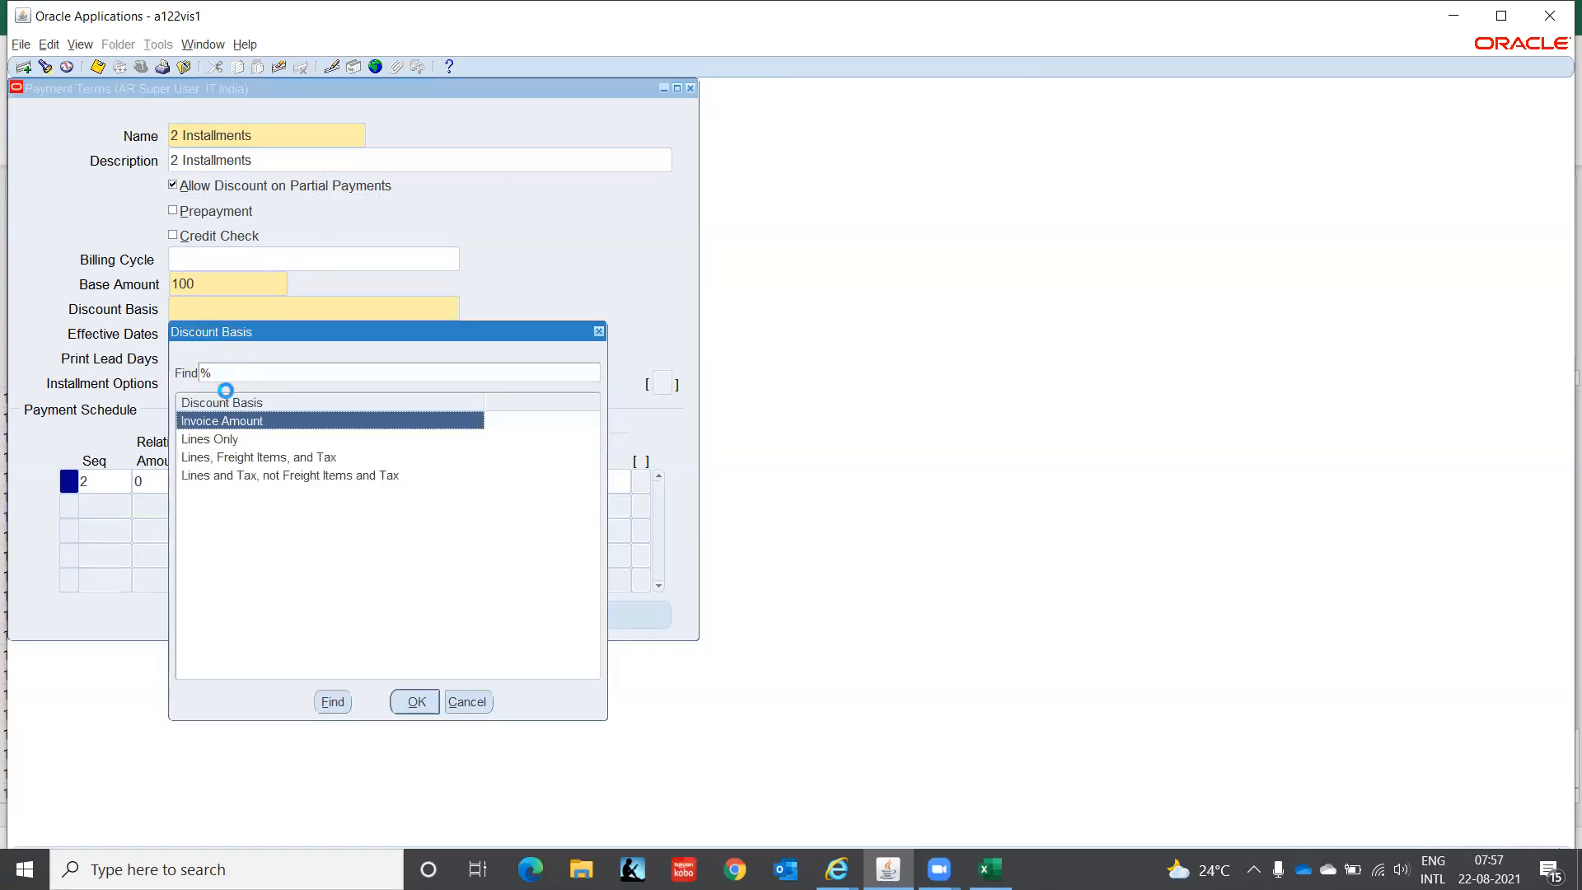
pyautogui.click(408, 702)
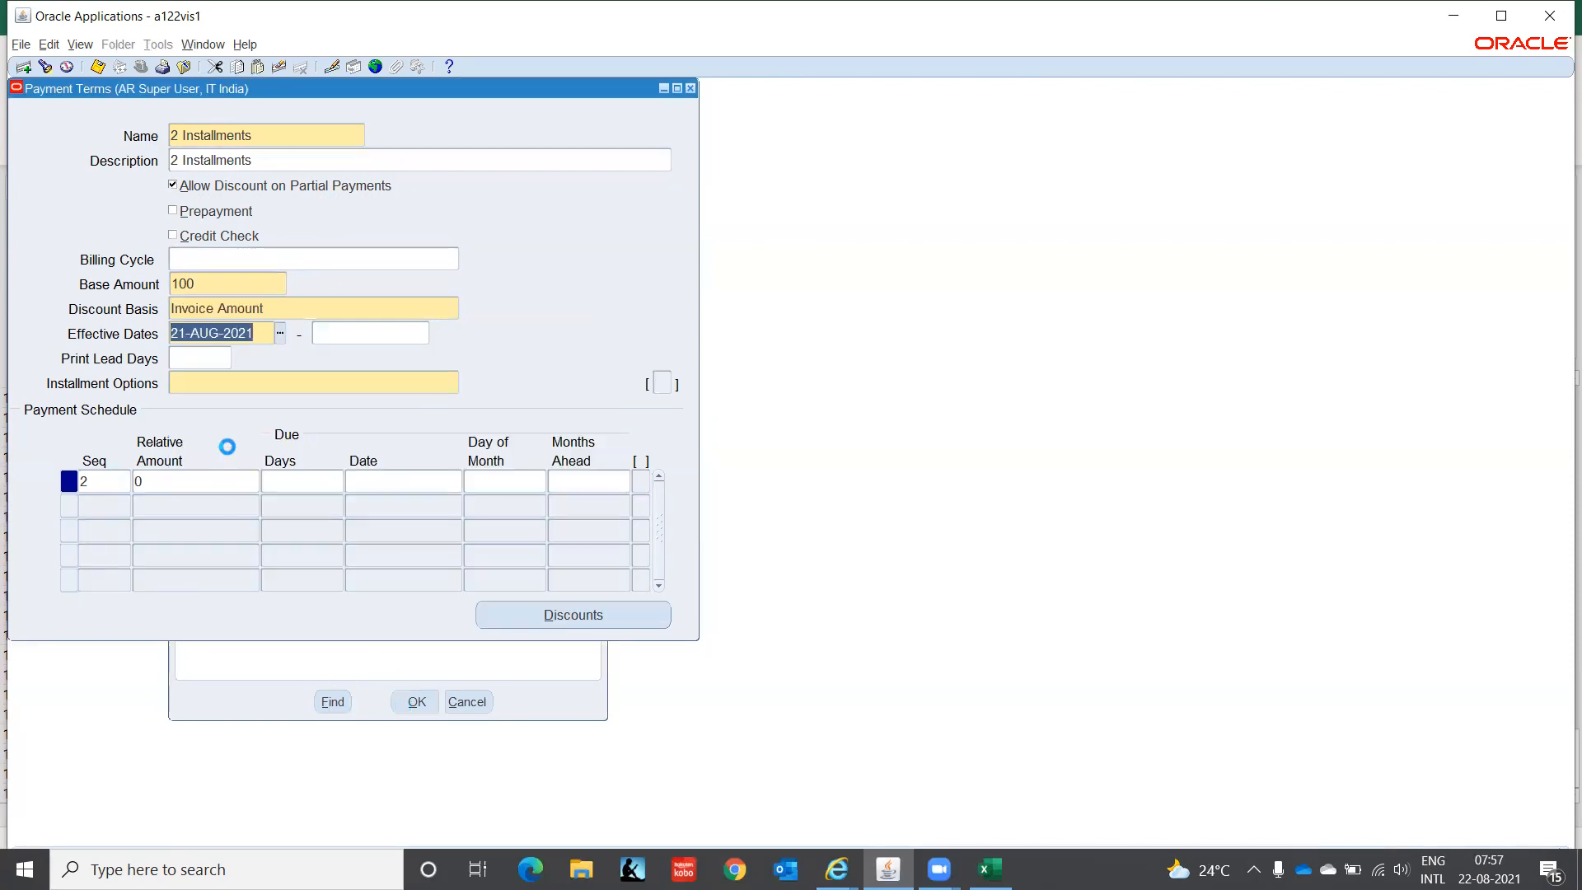
pyautogui.write('01-JAN-20')
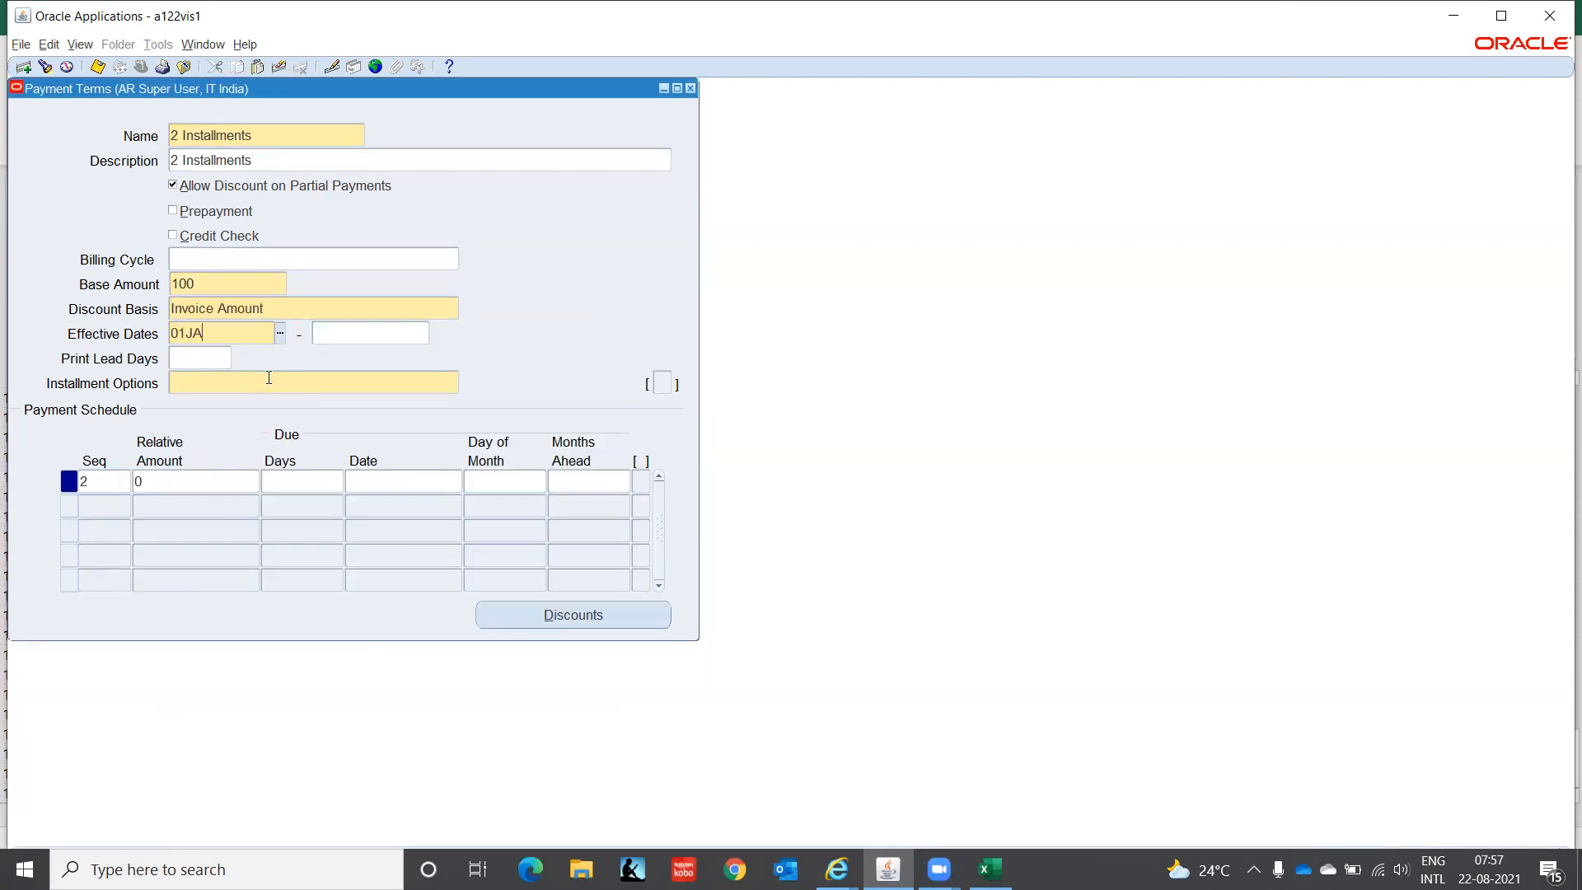
pyautogui.write('21')
pyautogui.press('Tab')
pyautogui.press('Tab')
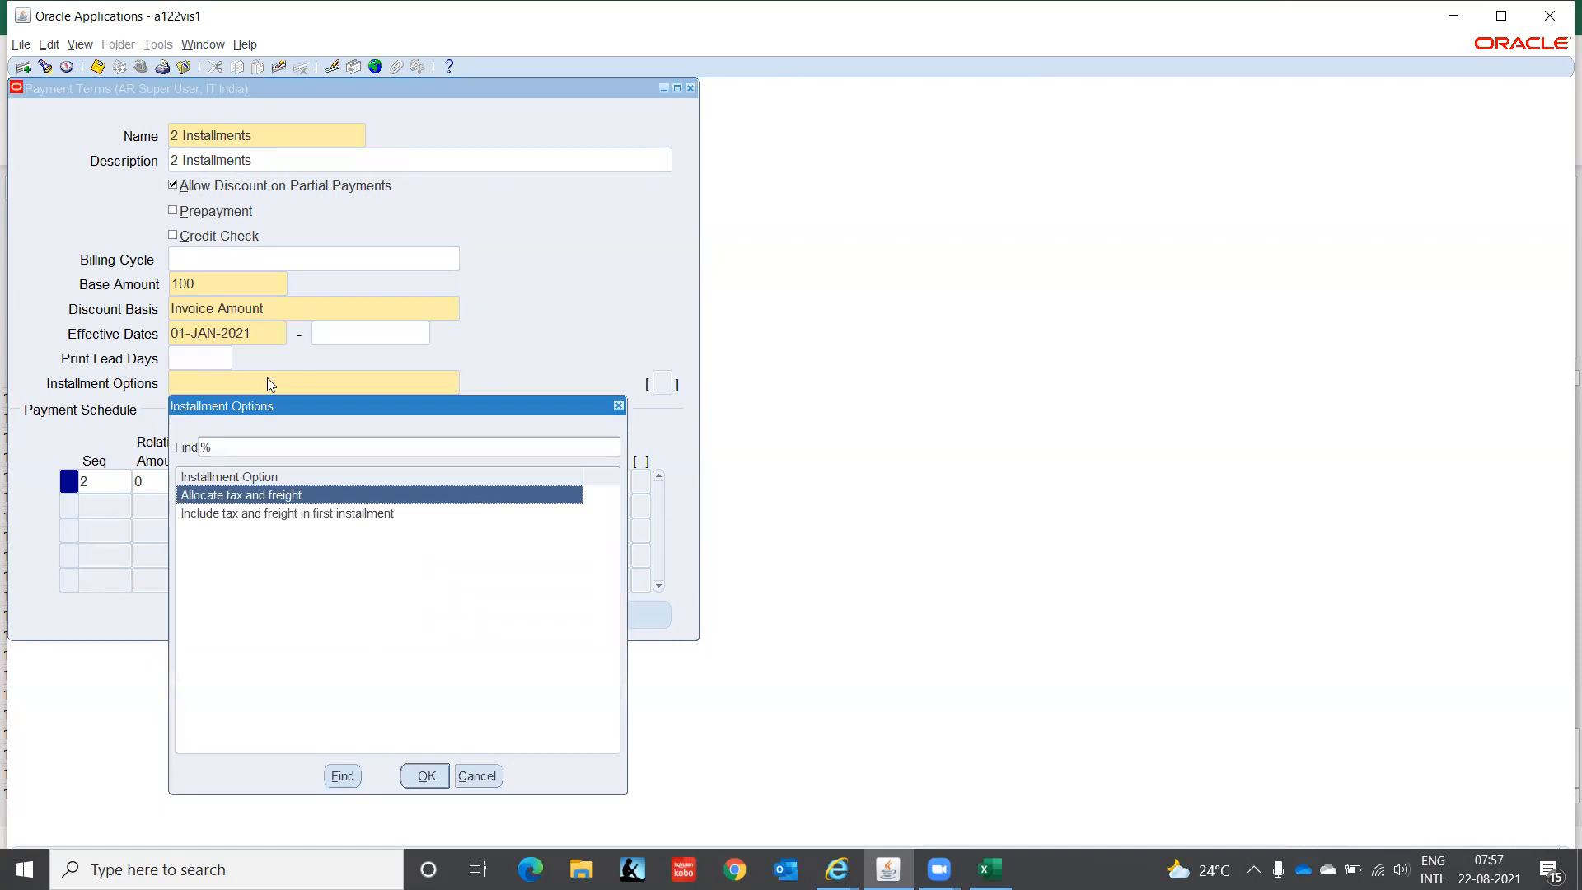
pyautogui.press('Return')
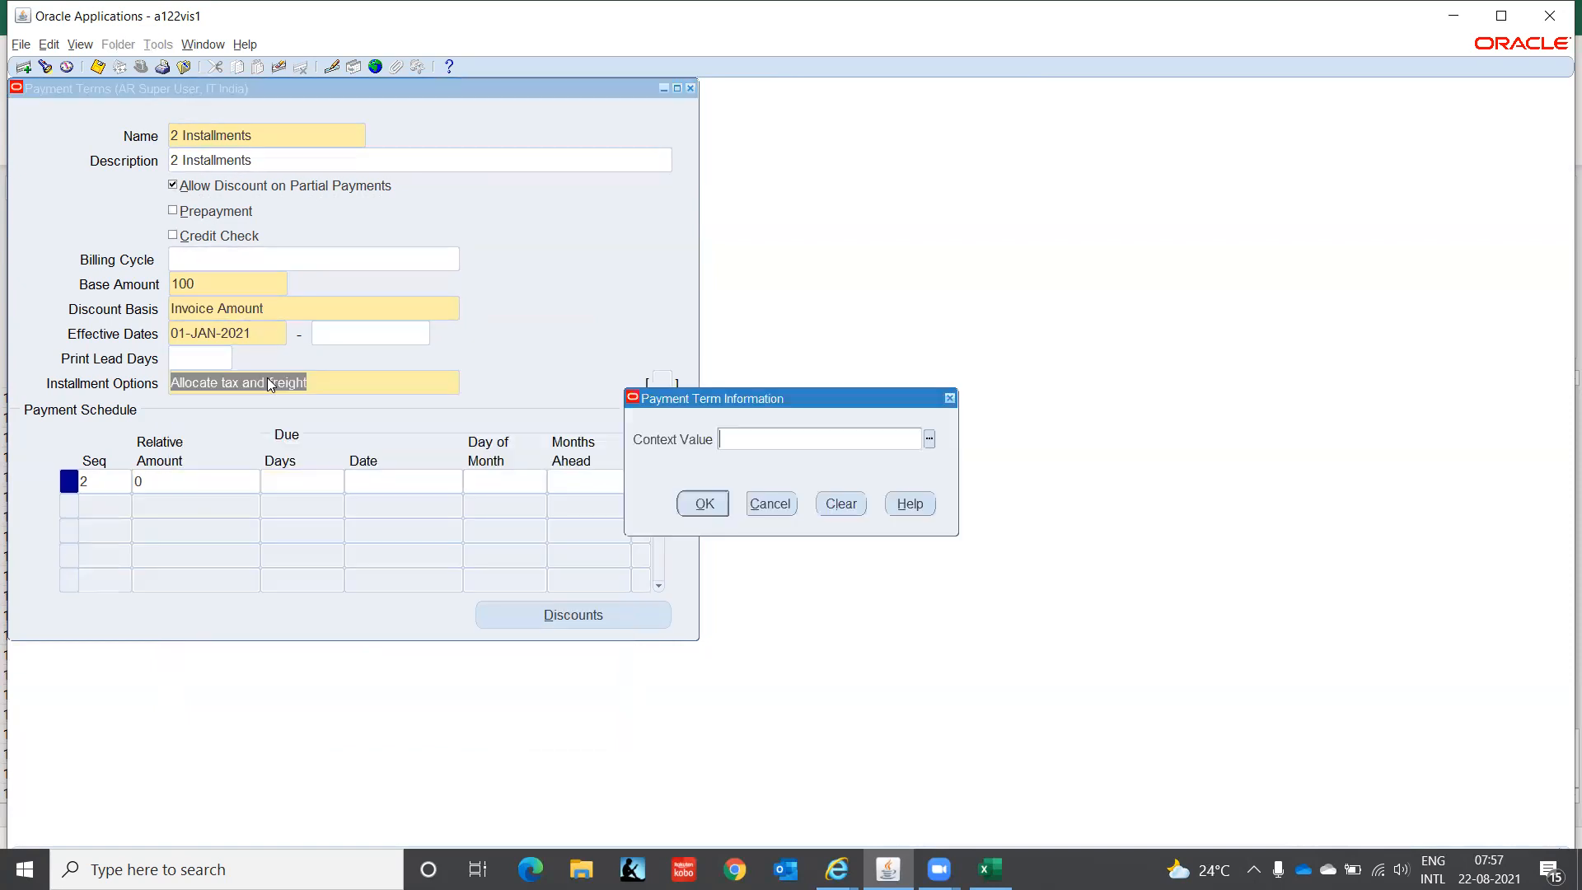
pyautogui.click(711, 504)
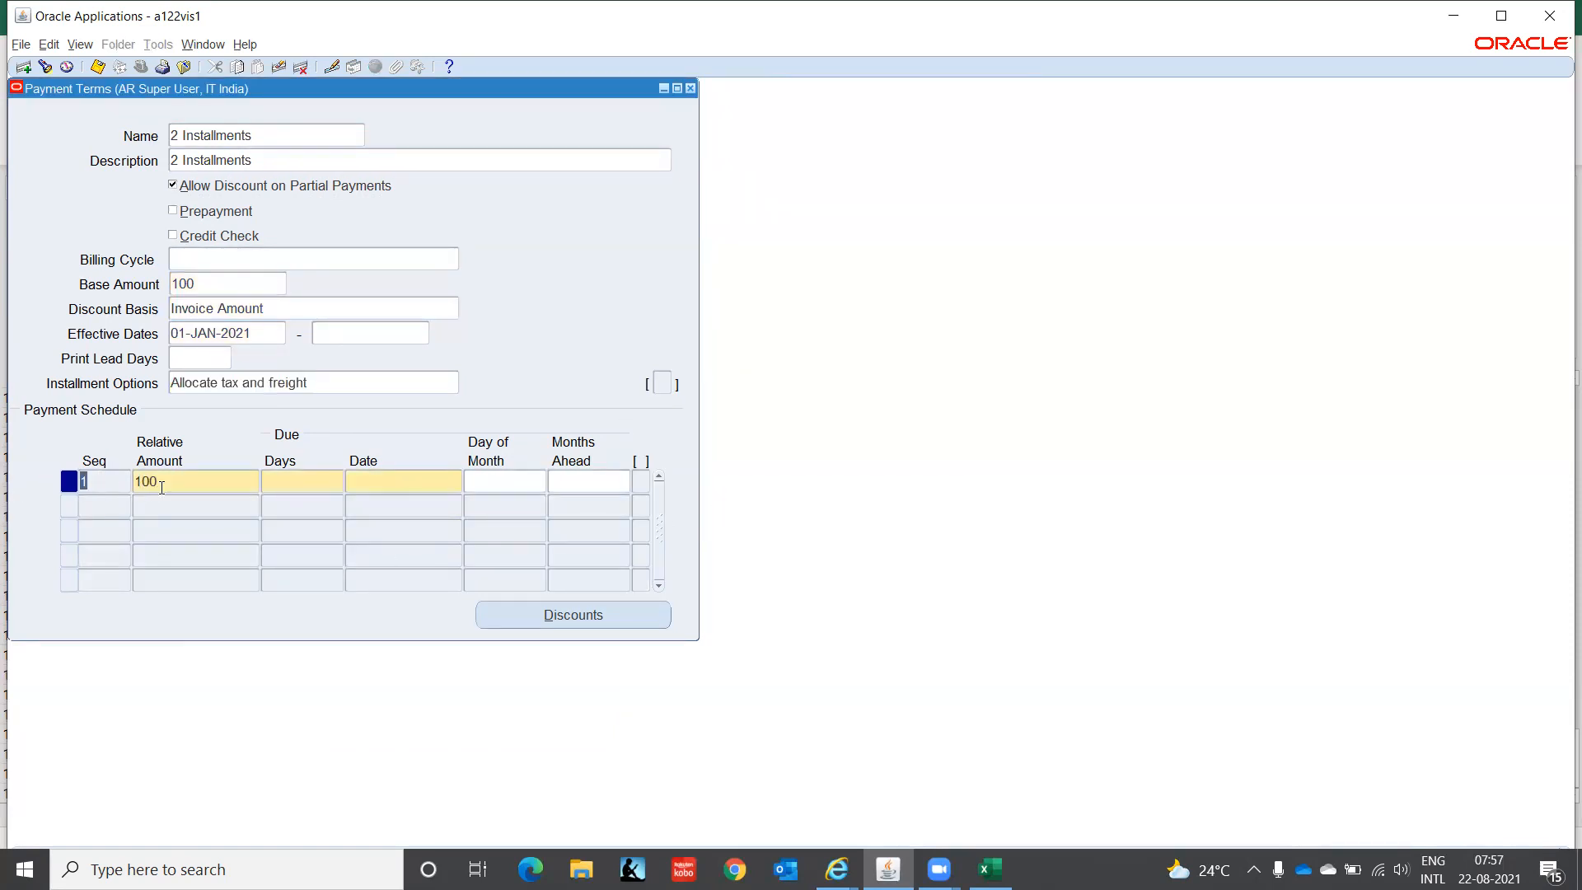
# - Change installment 1 to relative amount 30, due after 0 days
pyautogui.doubleClick(186, 484)
pyautogui.write('30')
pyautogui.press('Tab')
pyautogui.write('0')
pyautogui.press('Tab')
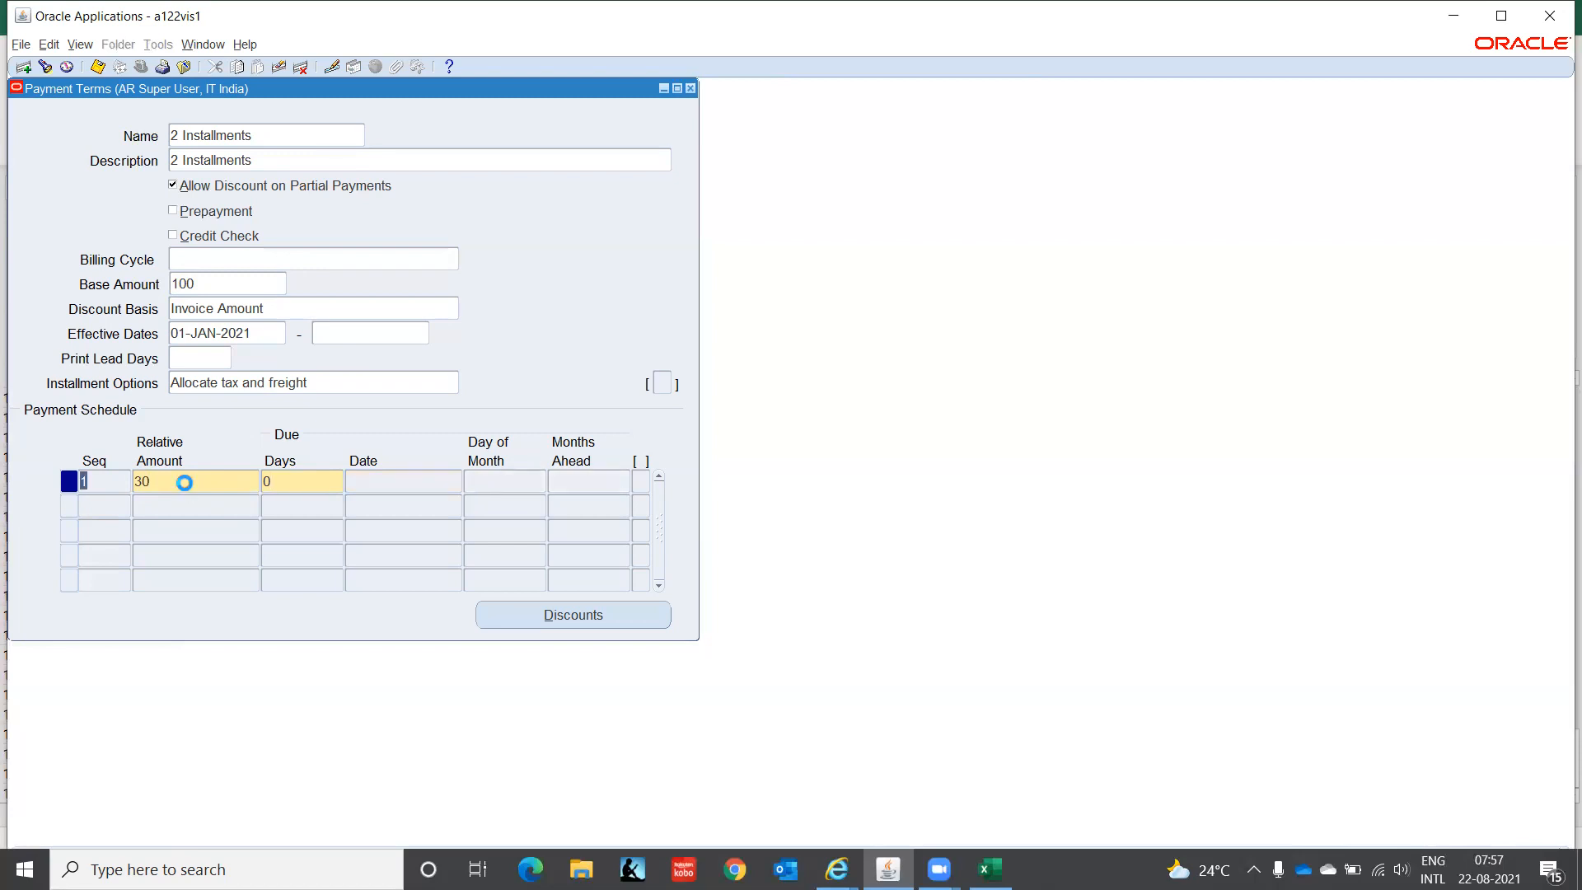
# - Add a second installment of 70 due after 30 days
pyautogui.press('Down')
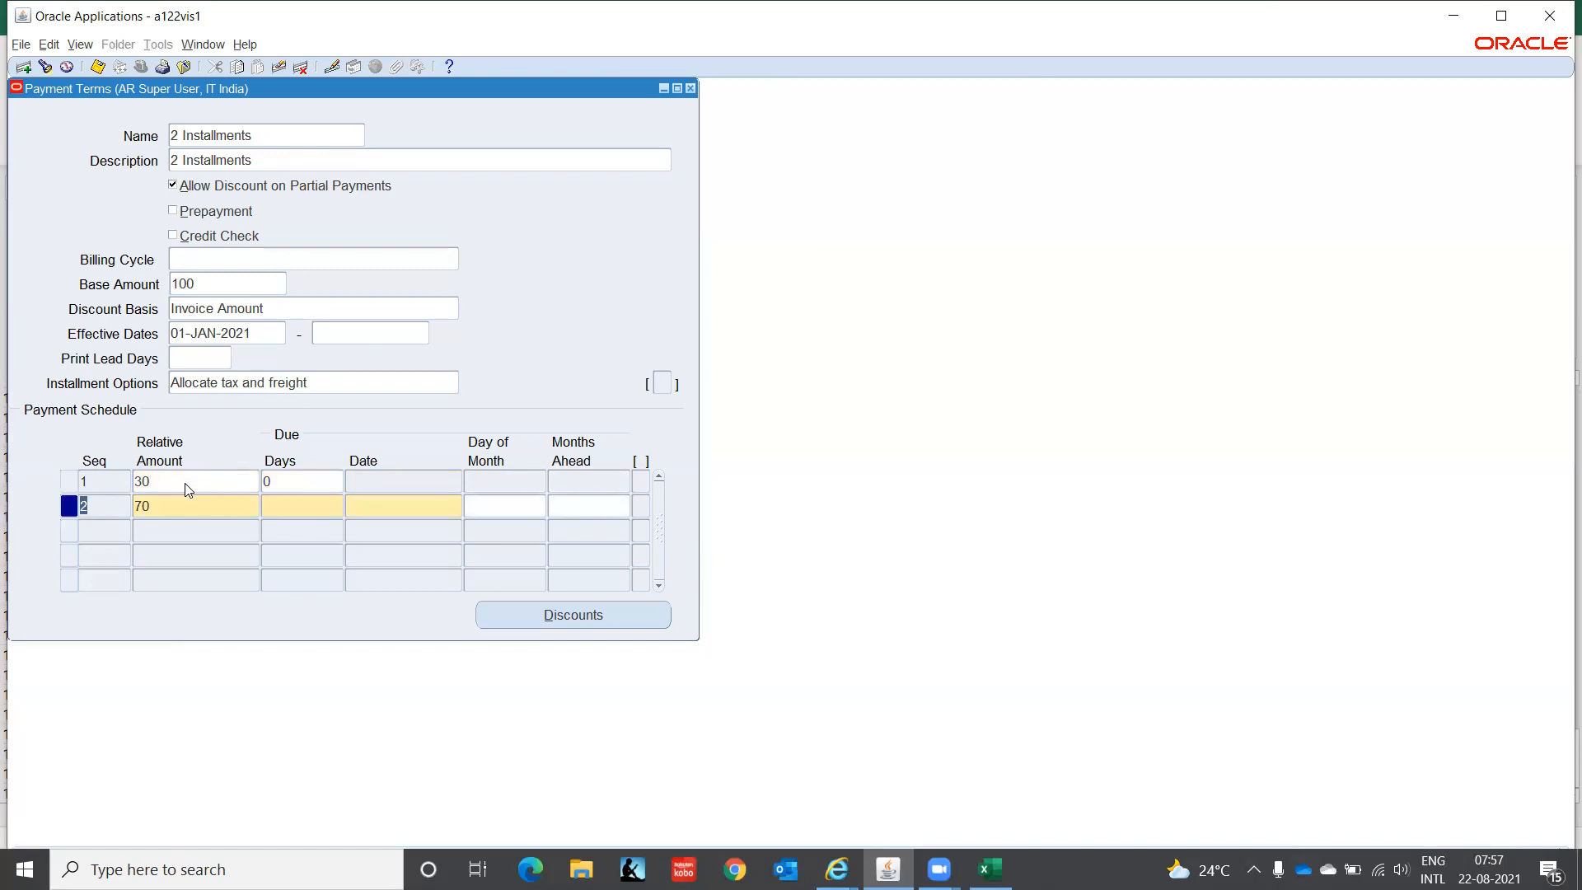
pyautogui.press('Tab')
pyautogui.press('Tab')
pyautogui.click(414, 507)
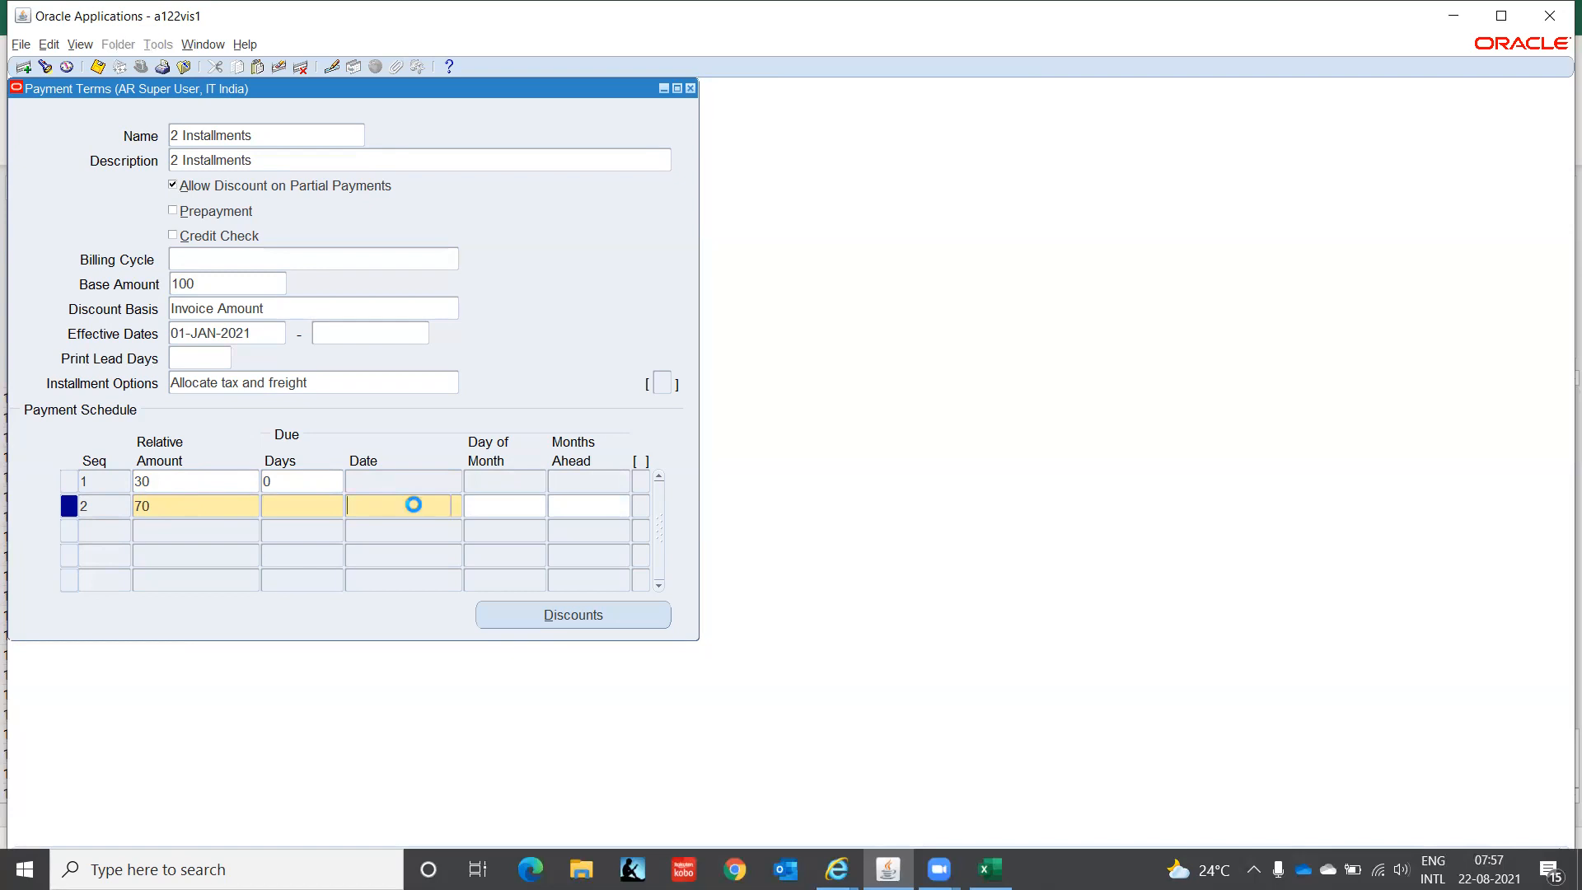
pyautogui.click(457, 507)
pyautogui.click(311, 448)
pyautogui.click(491, 506)
pyautogui.click(579, 504)
pyautogui.click(279, 504)
pyautogui.write('30')
pyautogui.press('Tab')
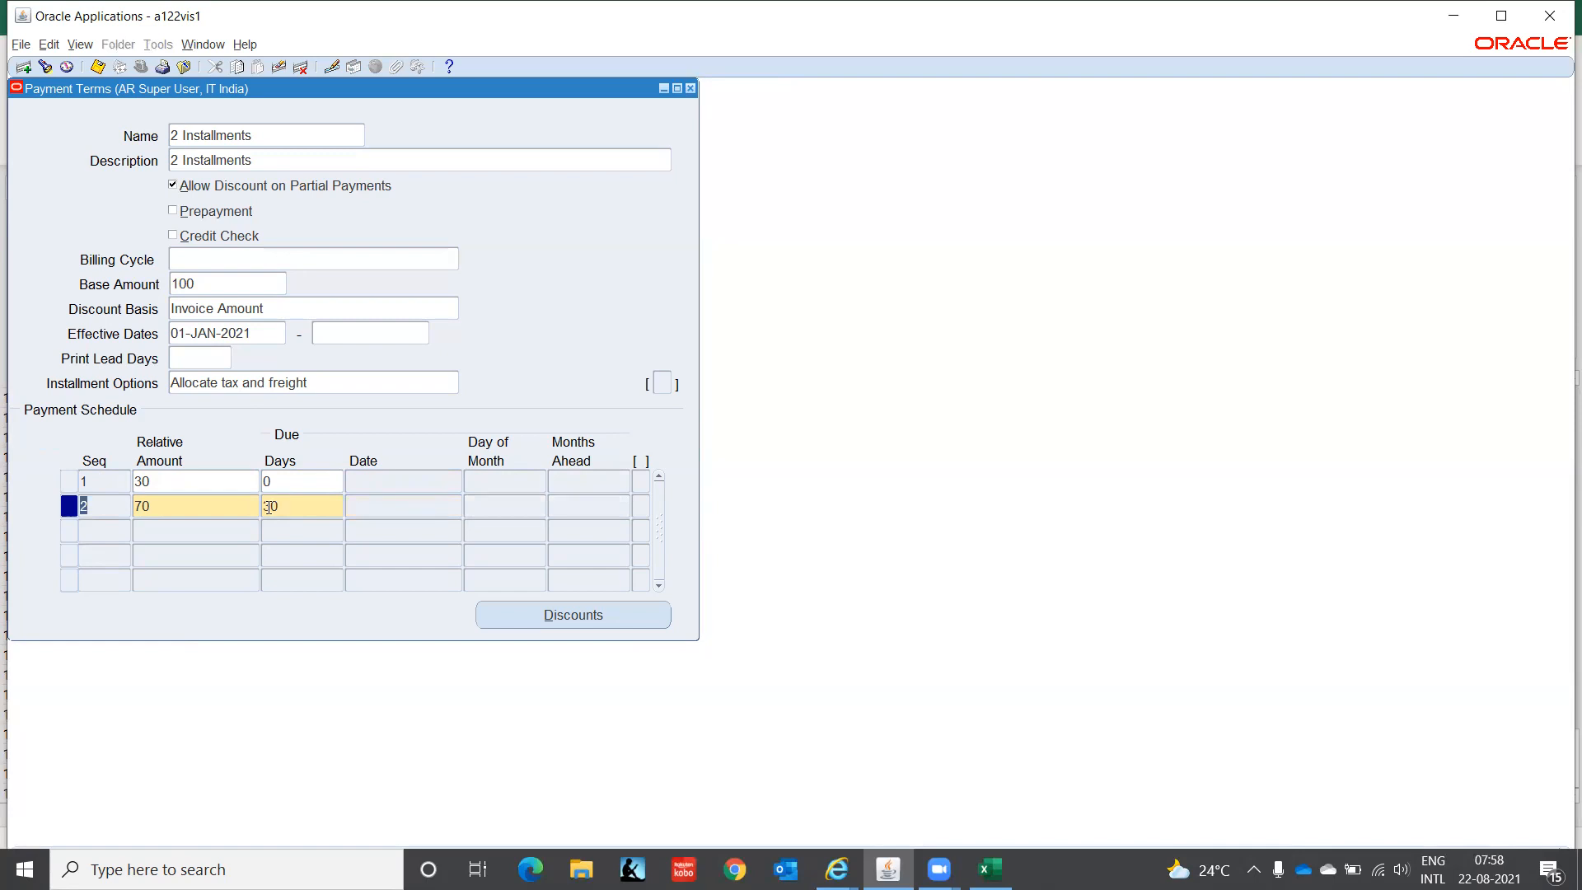
# - Bring up the first installment's discounts, dismissing the print lead days error
pyautogui.click(184, 483)
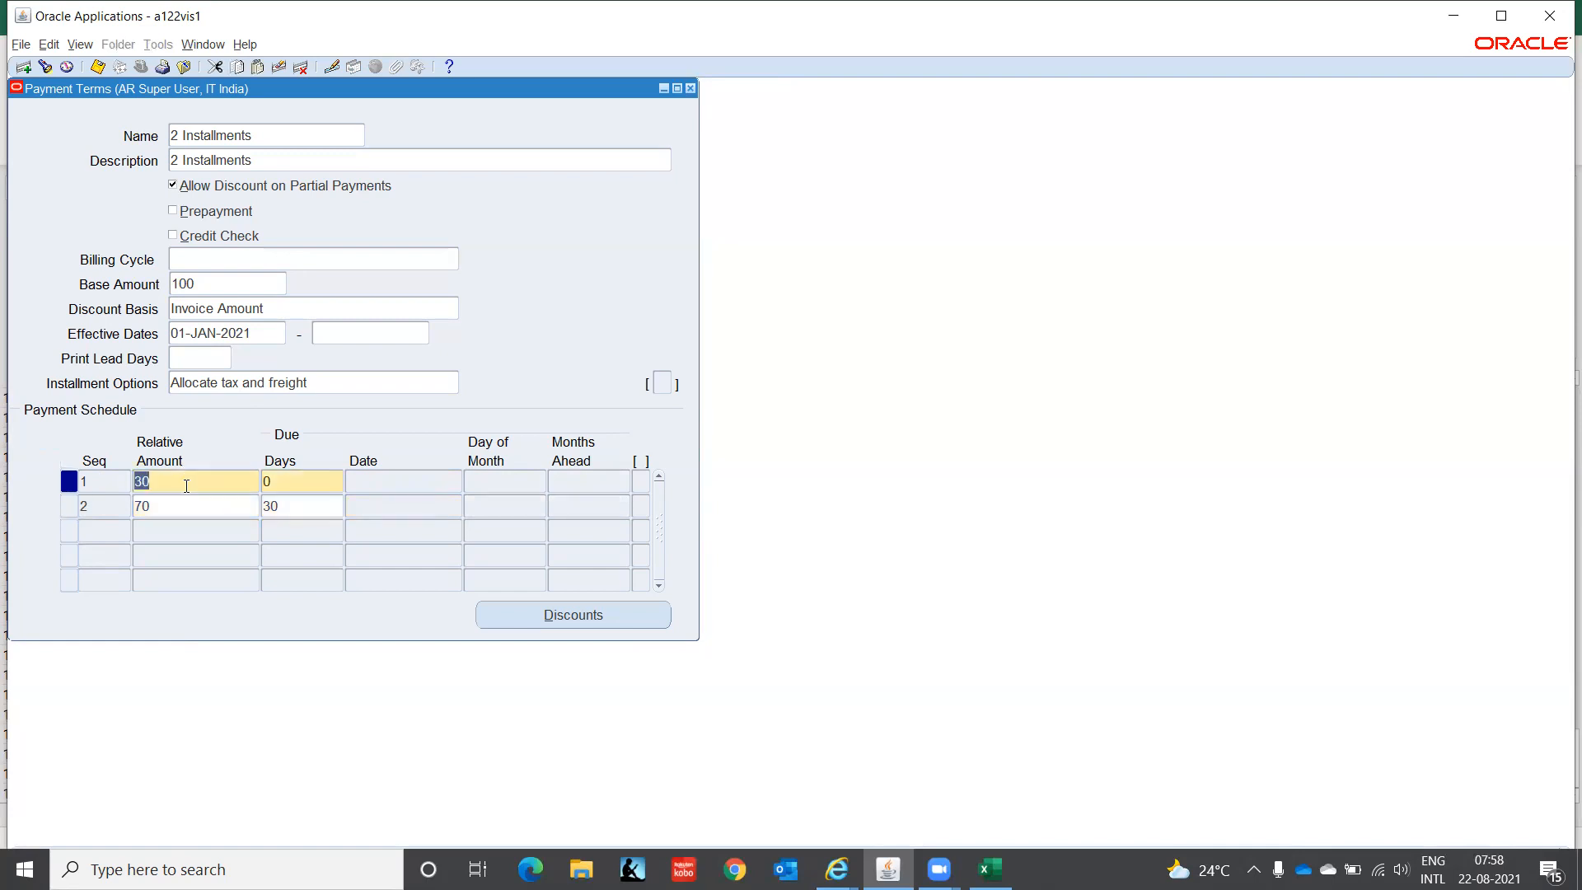
pyautogui.click(599, 612)
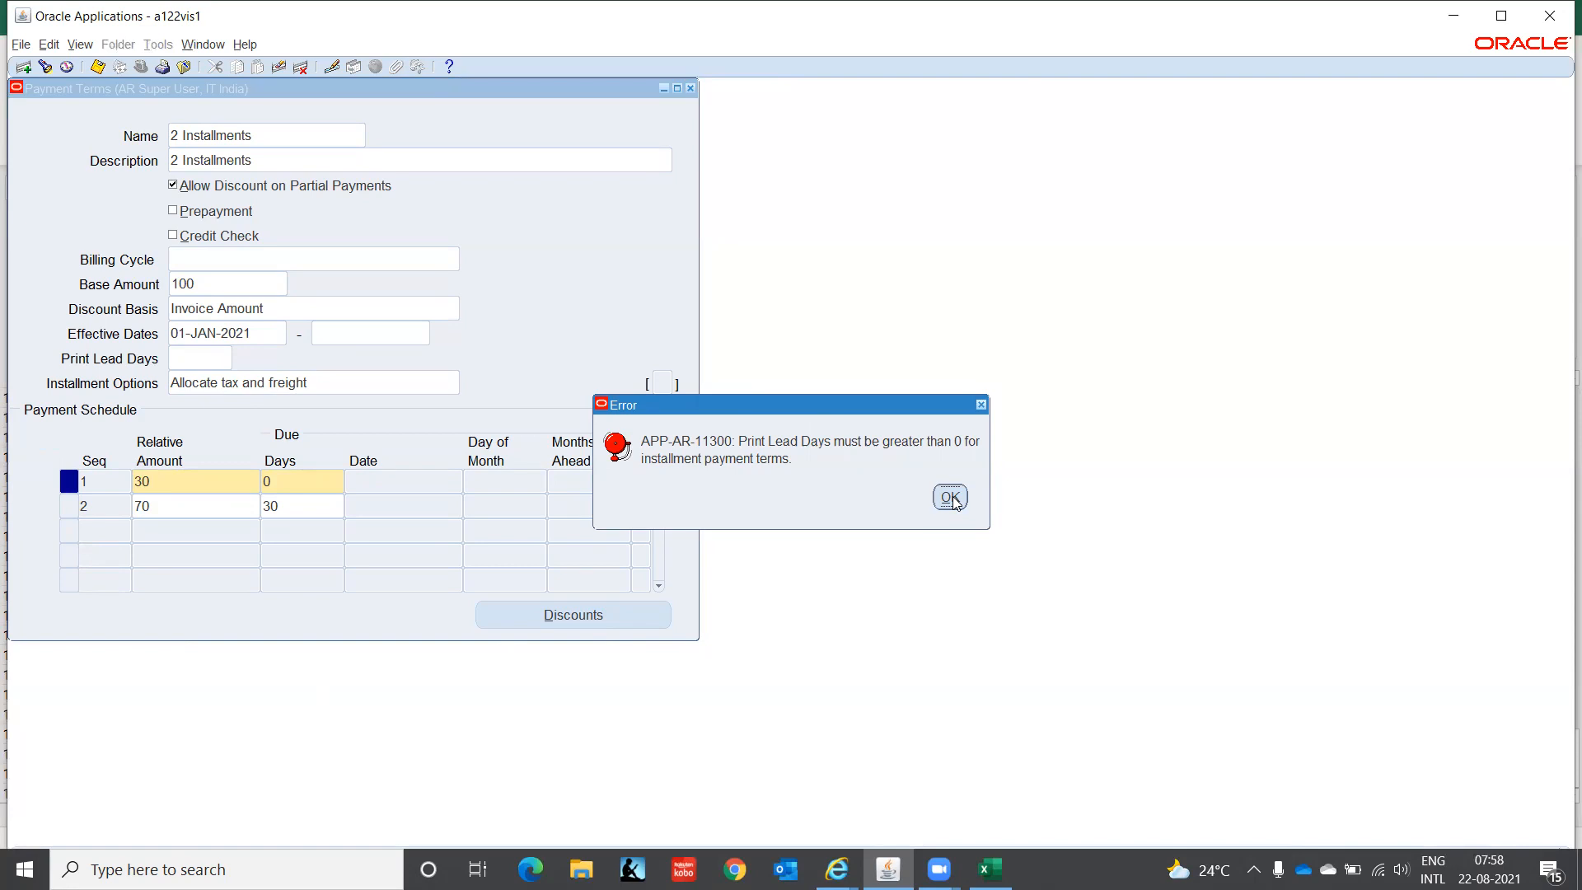
pyautogui.click(949, 498)
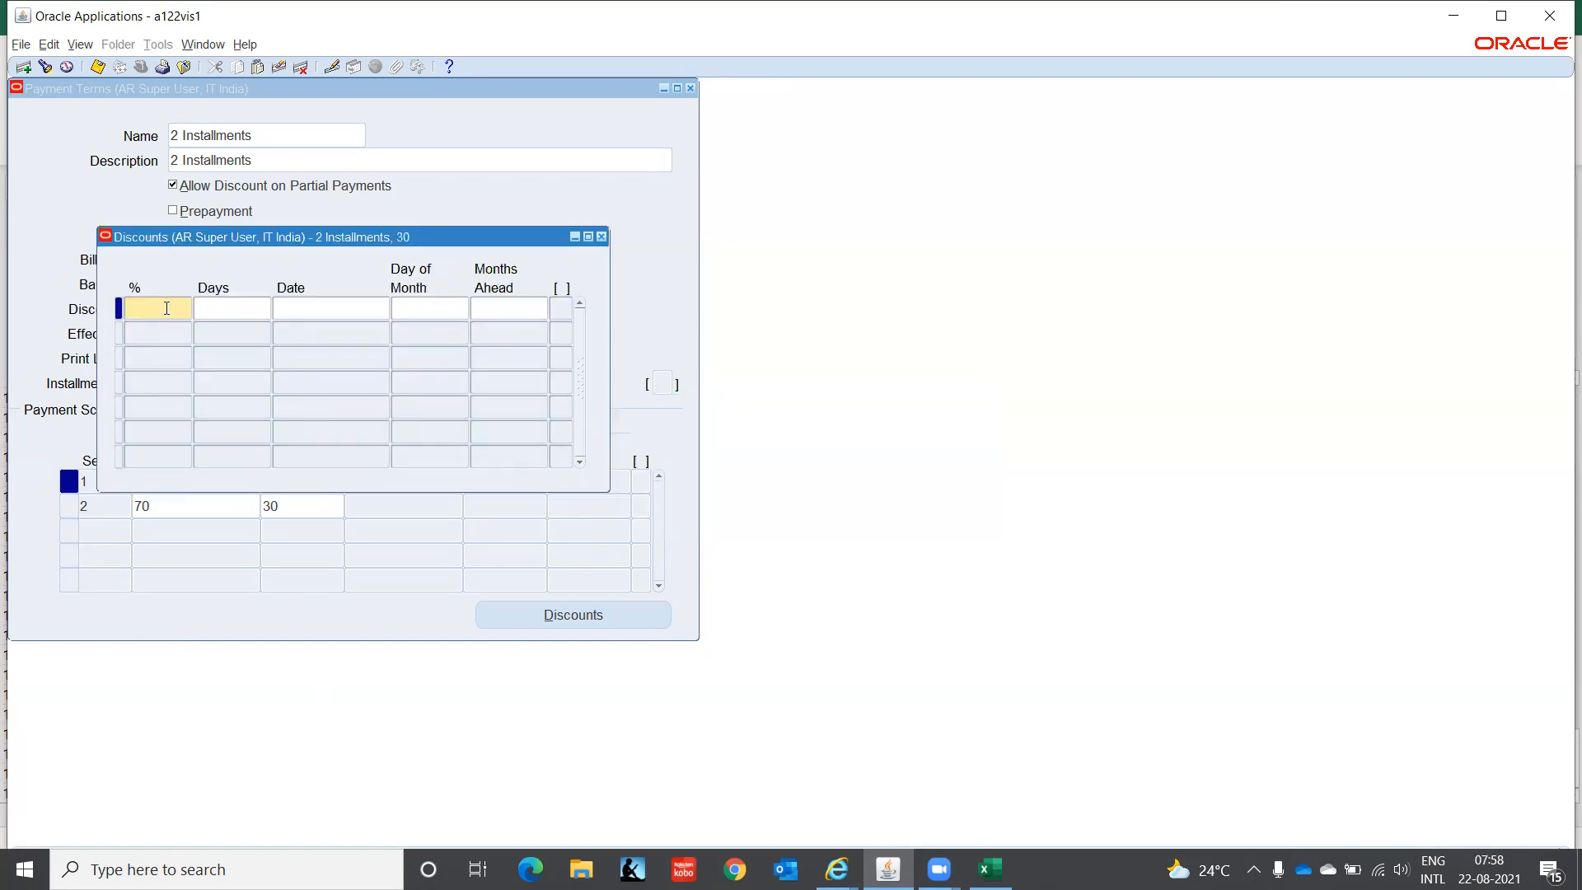
# - Enter a 1% discount for the first installment and set Print Lead Days to 1
pyautogui.write('1')
pyautogui.hotkey('ctrl', 's')
pyautogui.click(949, 501)
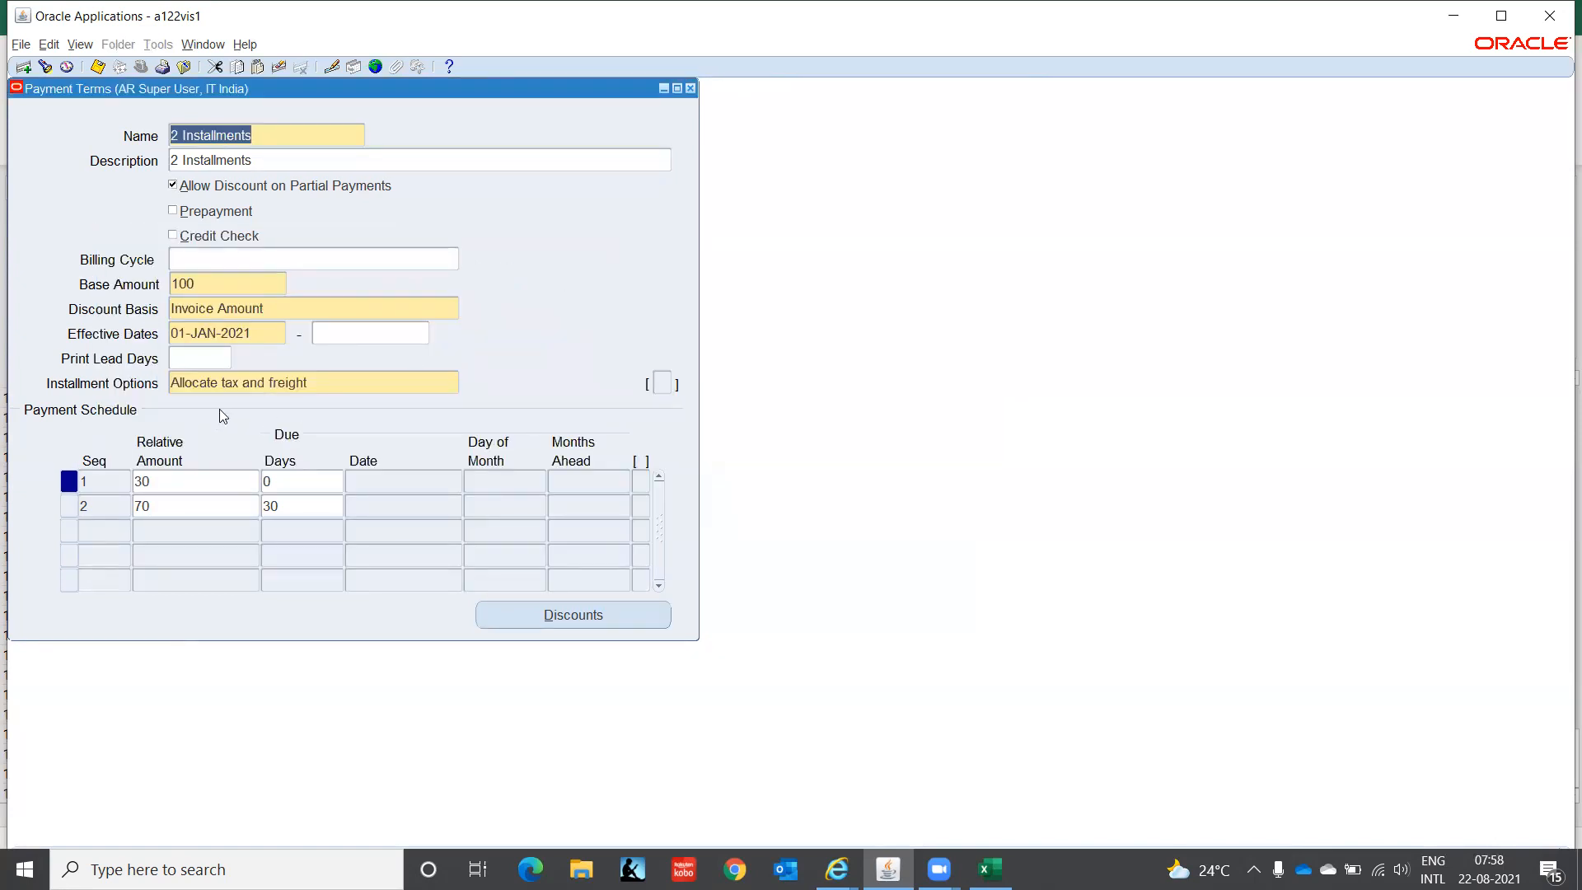
pyautogui.click(191, 355)
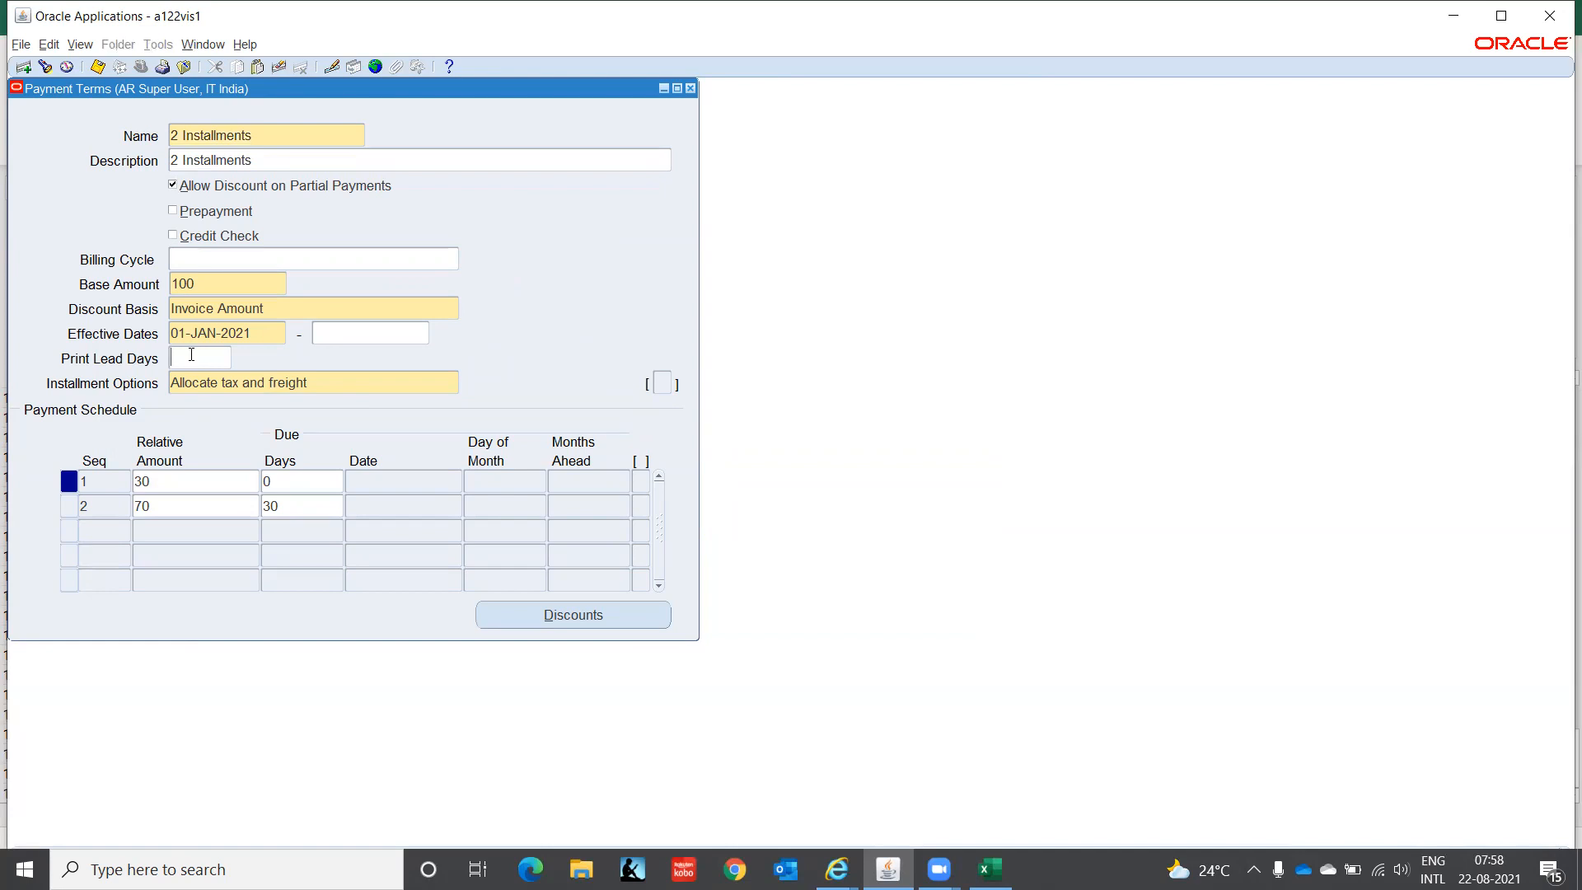
pyautogui.write('1')
pyautogui.press('Tab')
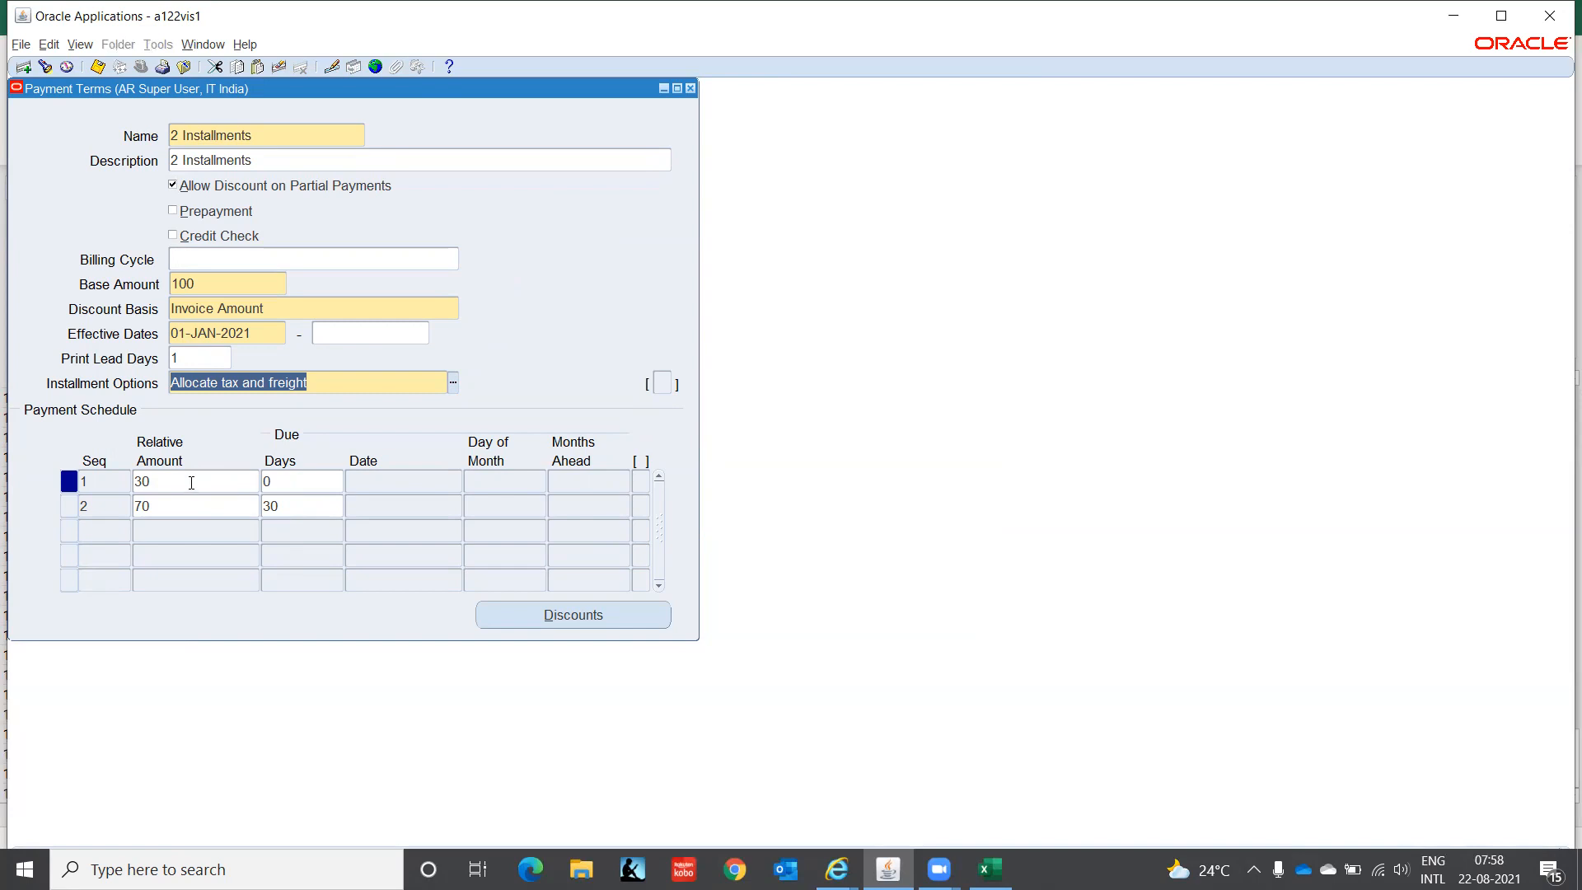
# - Verify the first installment's 1% discount at 0 days, then close the Discounts and Payment Terms windows
pyautogui.click(194, 482)
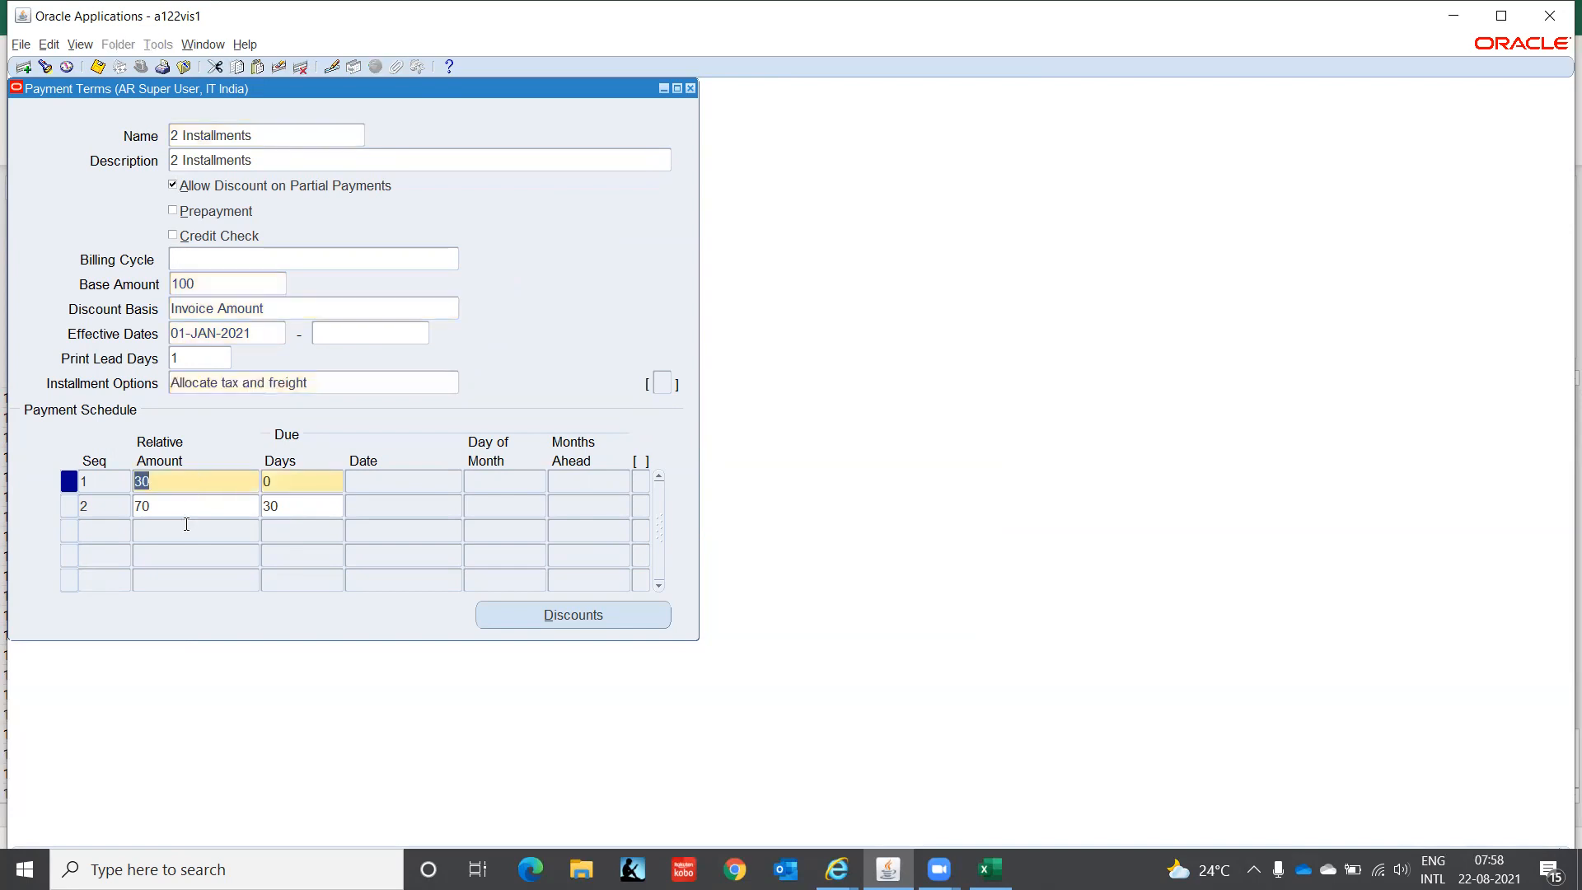
pyautogui.click(183, 505)
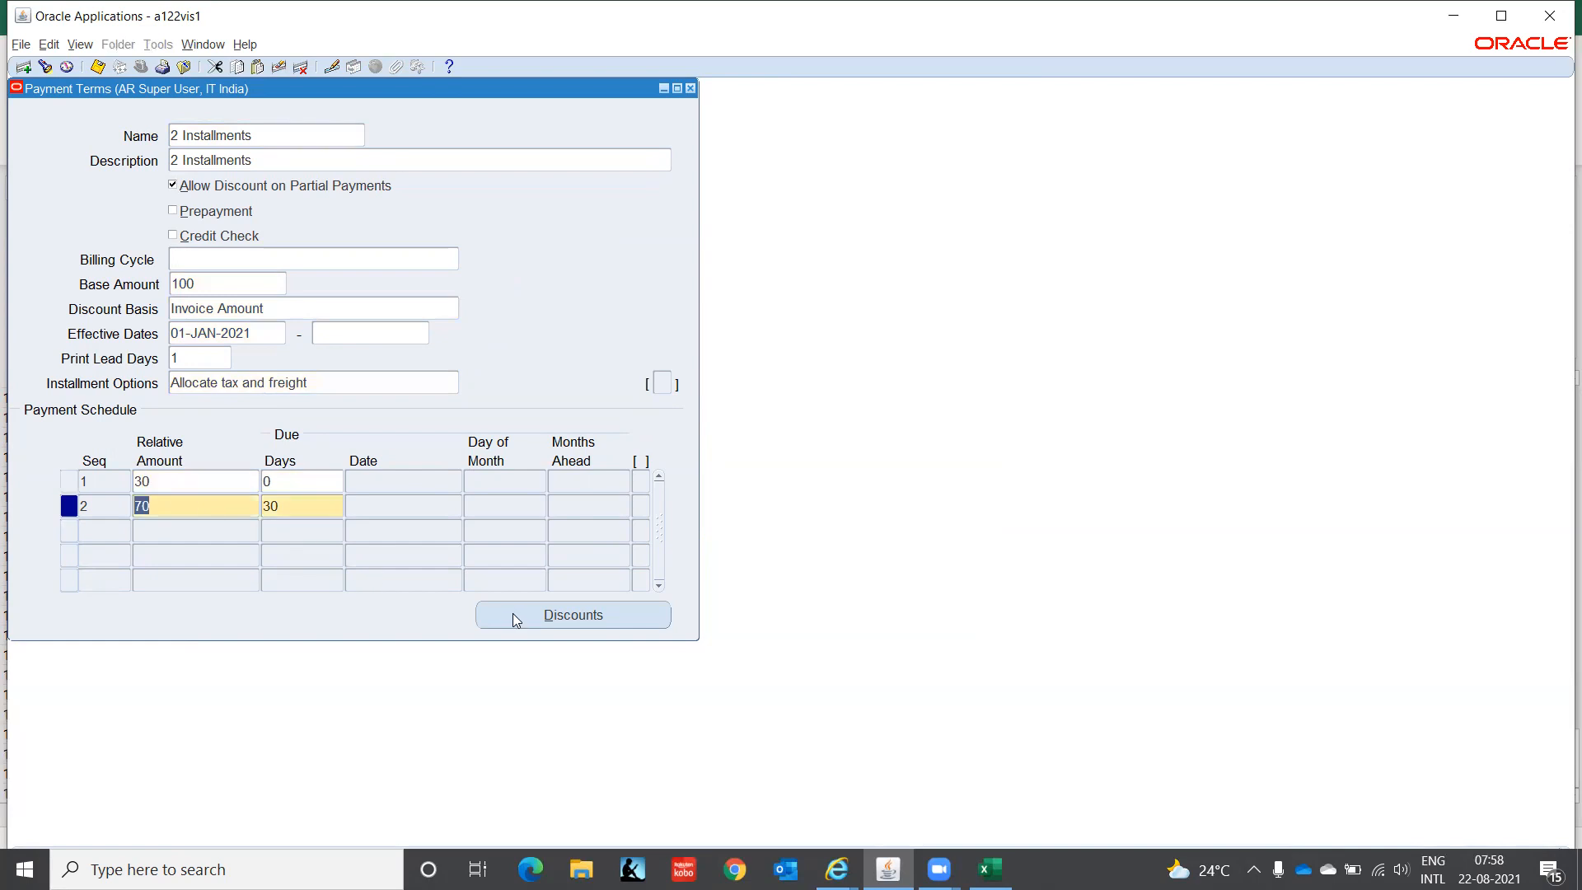
pyautogui.click(232, 481)
pyautogui.click(552, 619)
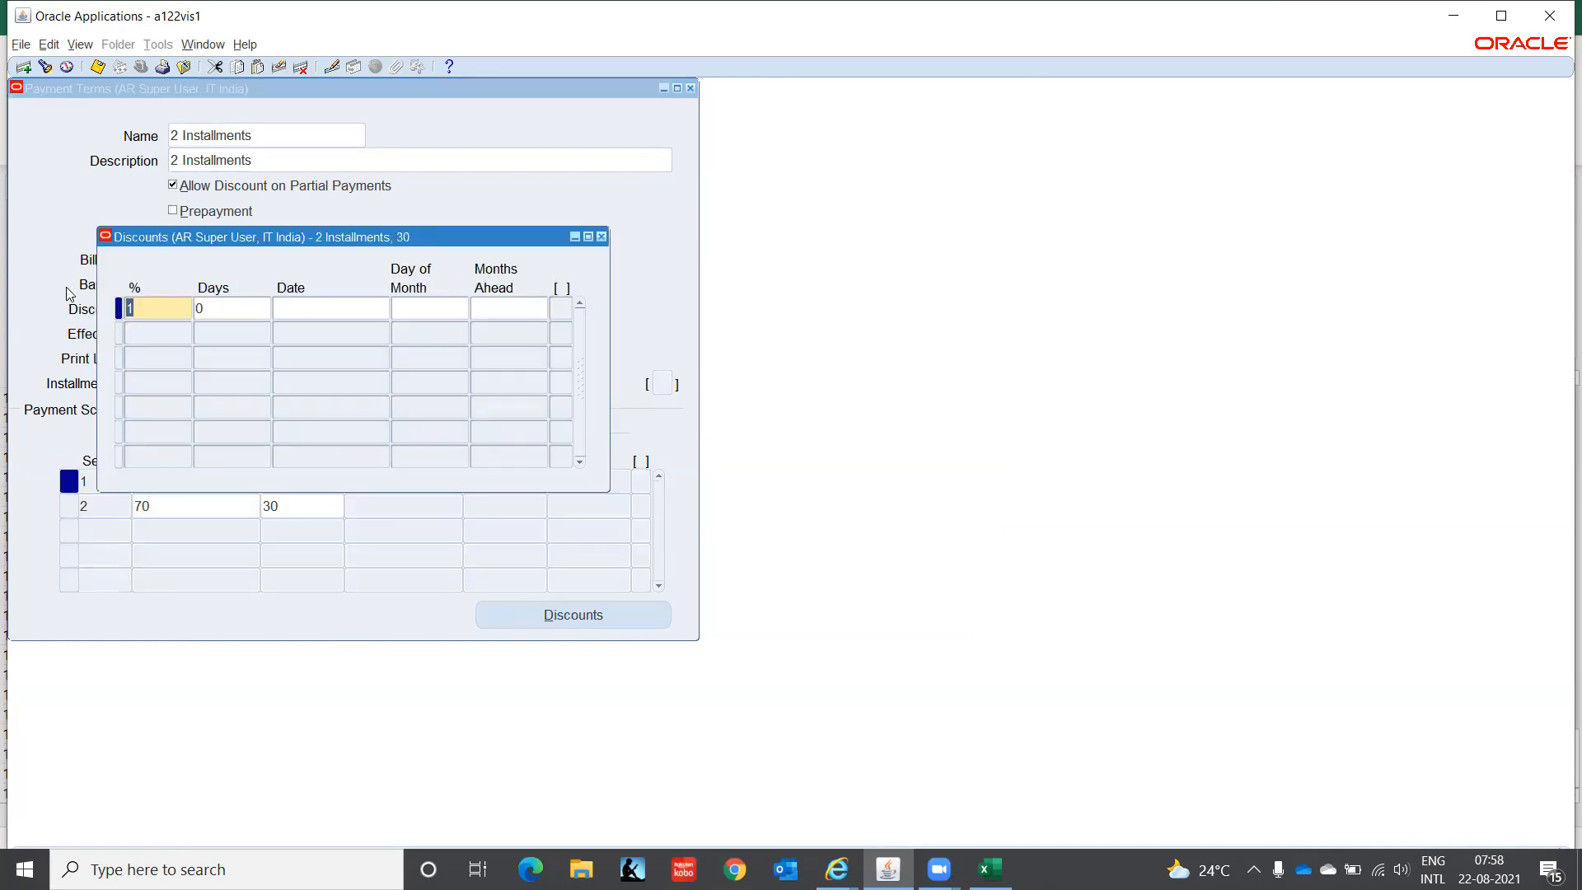
pyautogui.click(601, 238)
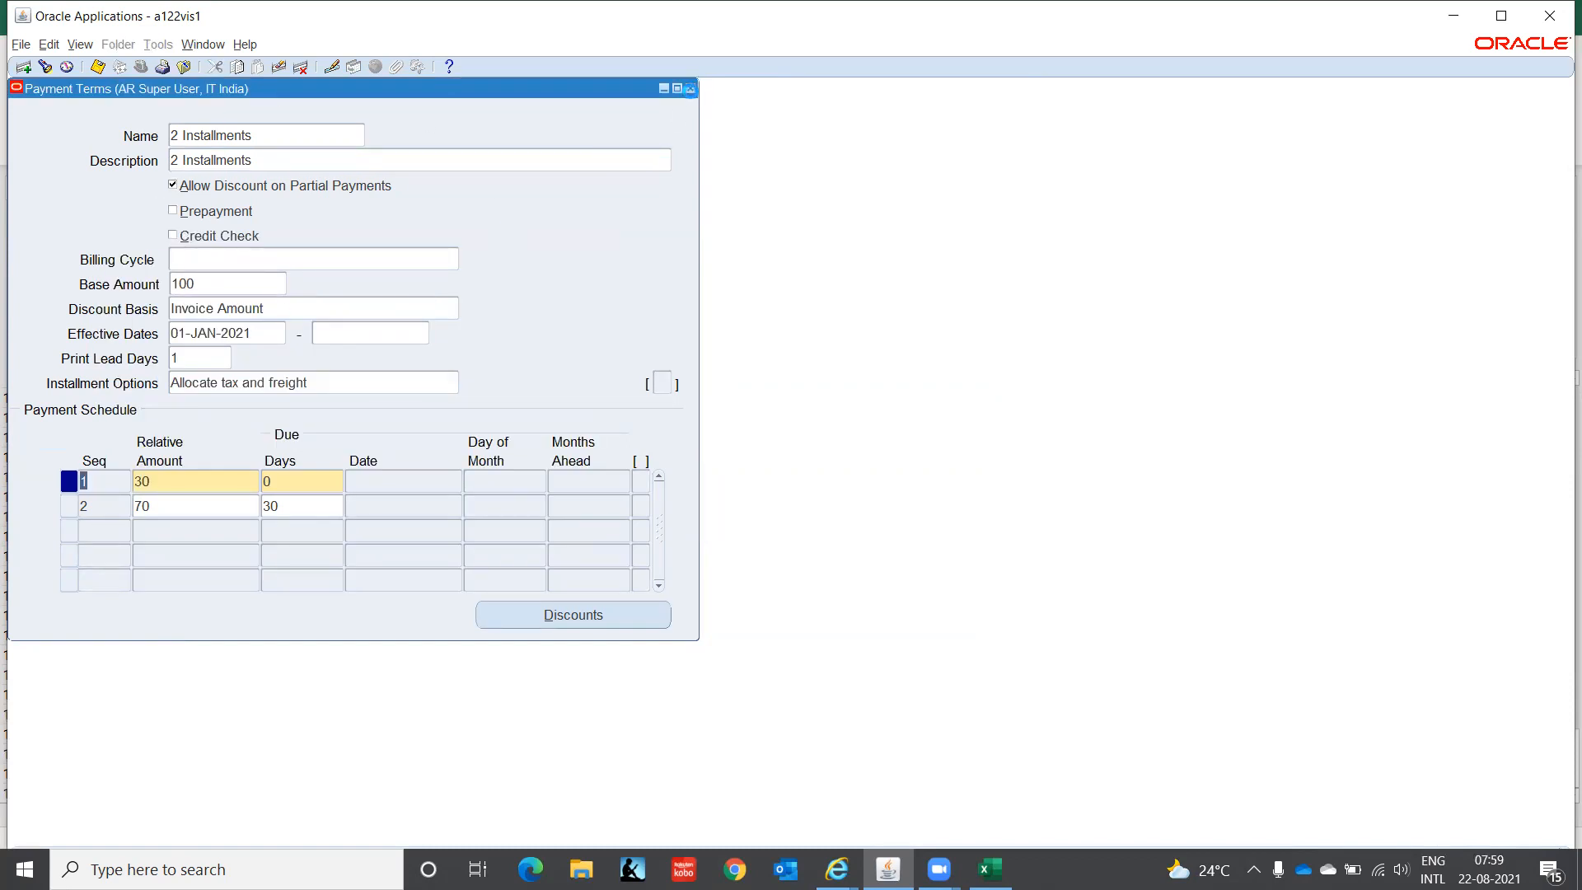
pyautogui.click(690, 89)
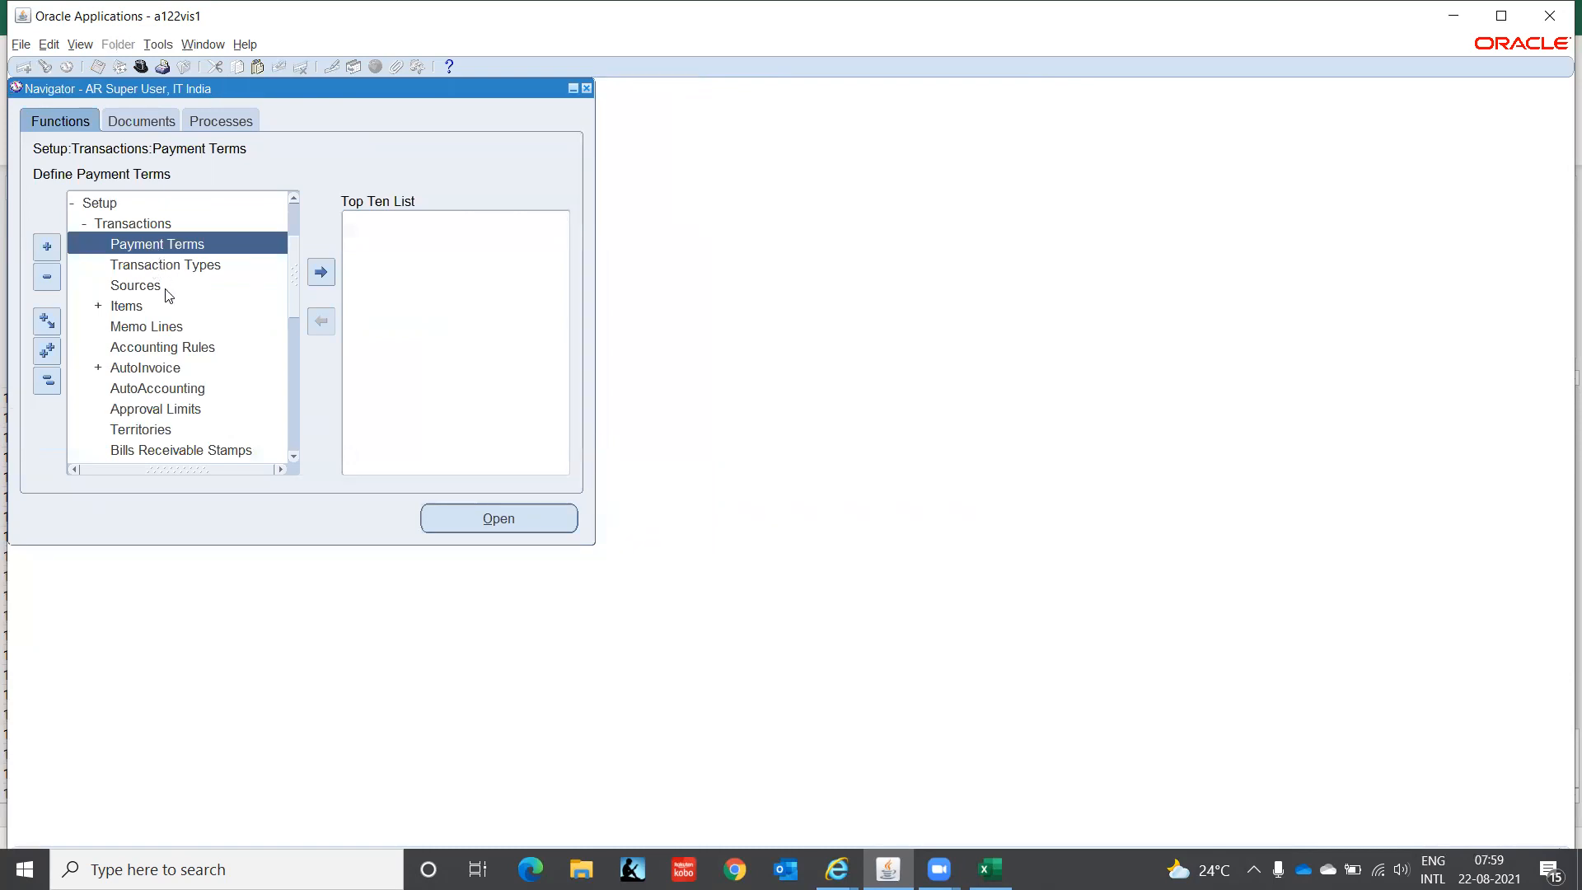
pyautogui.click(128, 307)
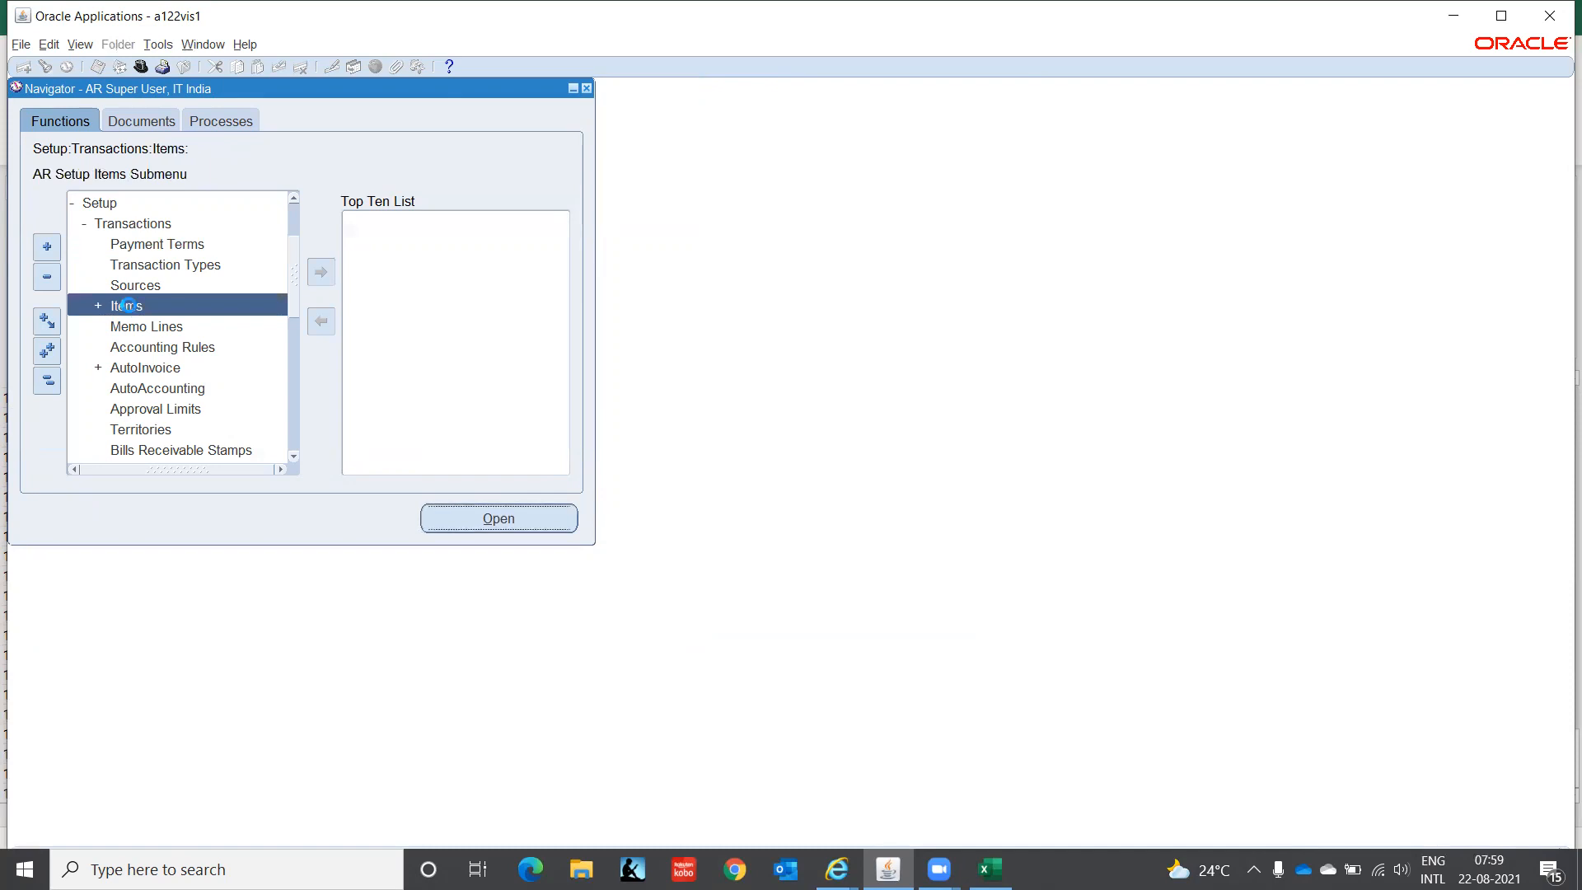
pyautogui.doubleClick(129, 307)
pyautogui.press('Down')
pyautogui.press('Down')
pyautogui.press('Down')
pyautogui.press('Down')
pyautogui.press('Down')
pyautogui.press('Down')
pyautogui.press('Down')
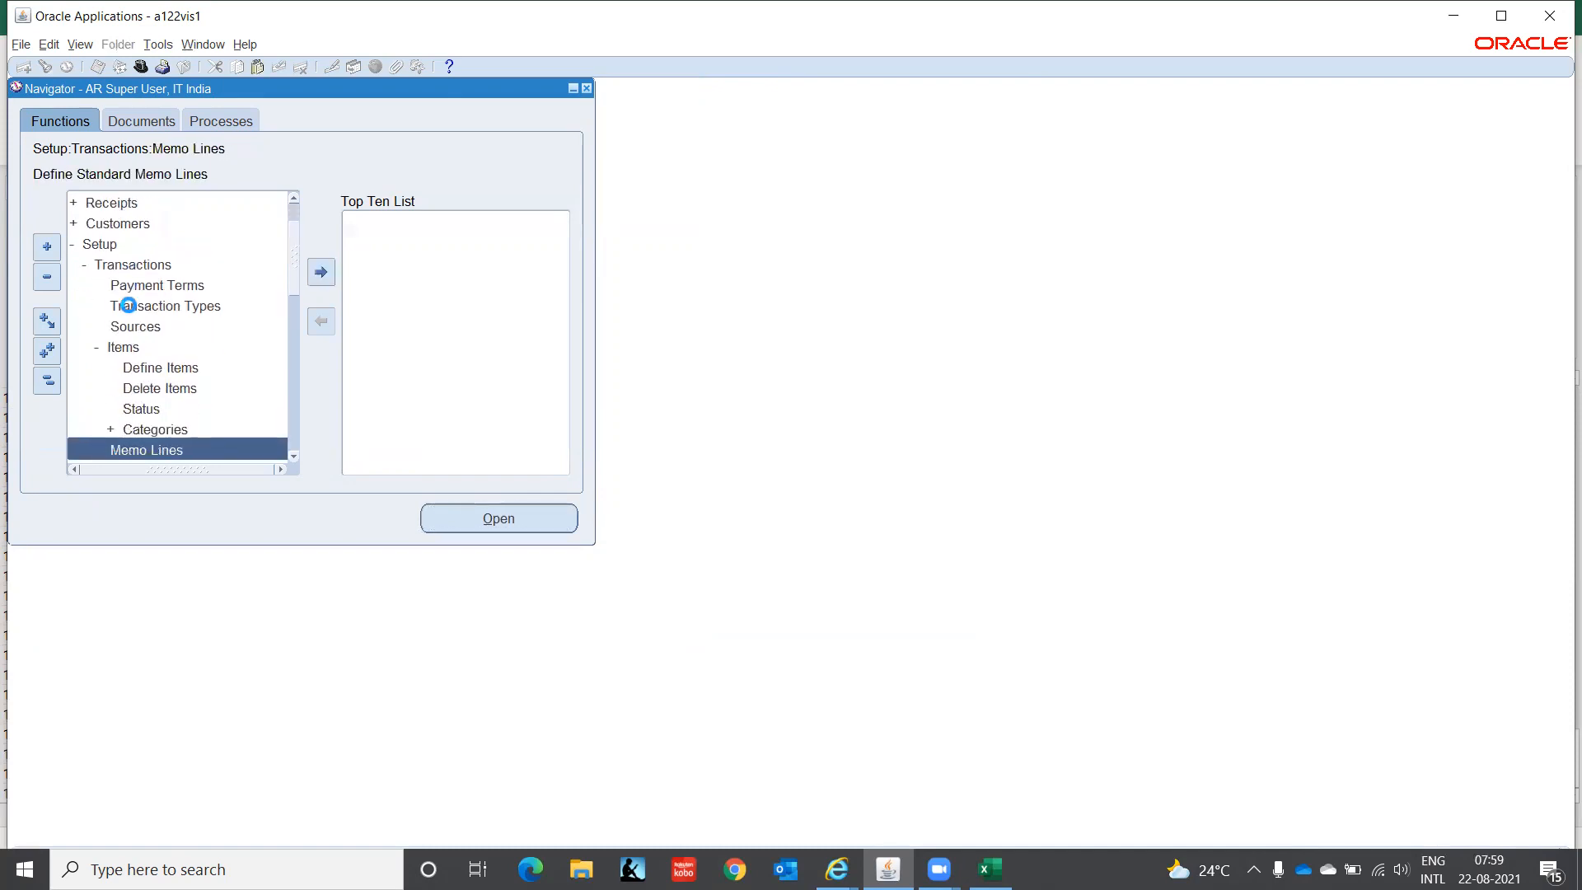
pyautogui.press('Up')
pyautogui.press('Up')
pyautogui.press('Up')
pyautogui.press('Up')
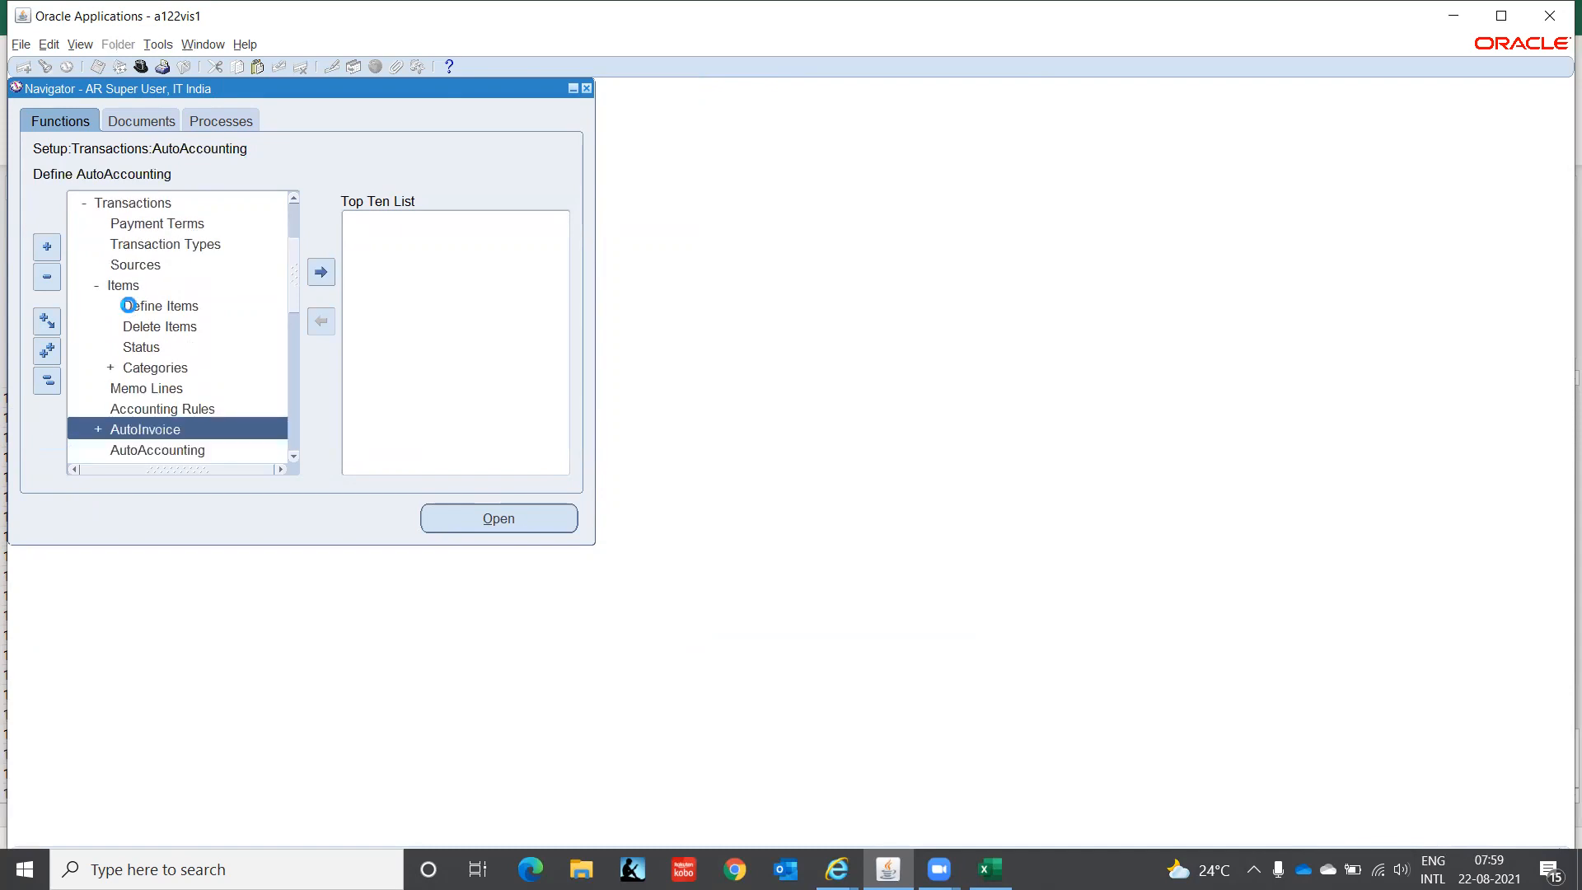
pyautogui.press('Down')
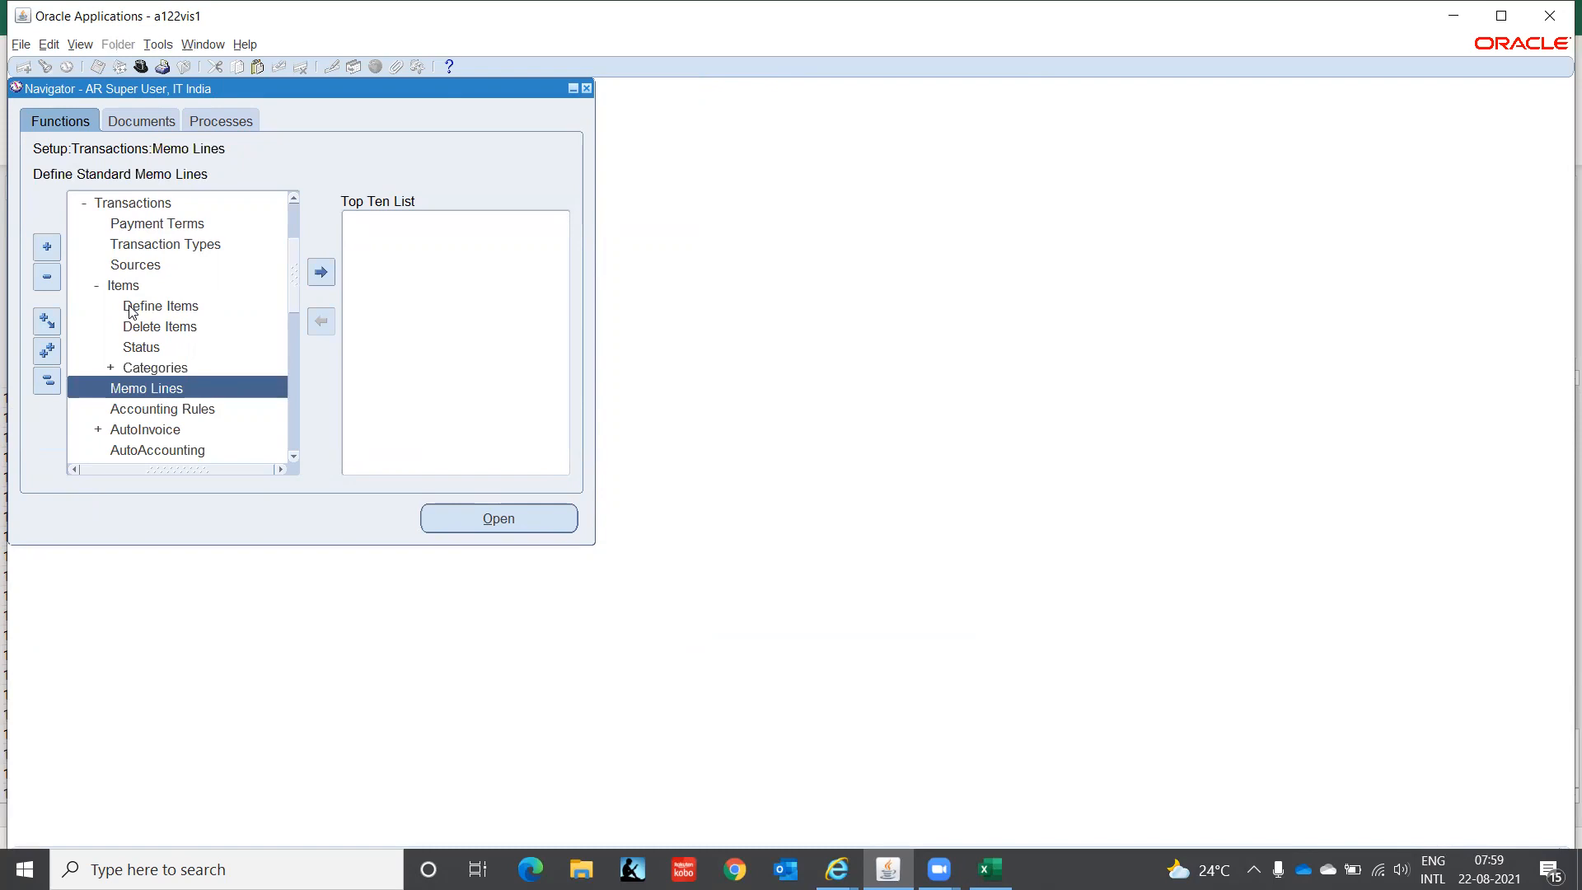
pyautogui.press('Return')
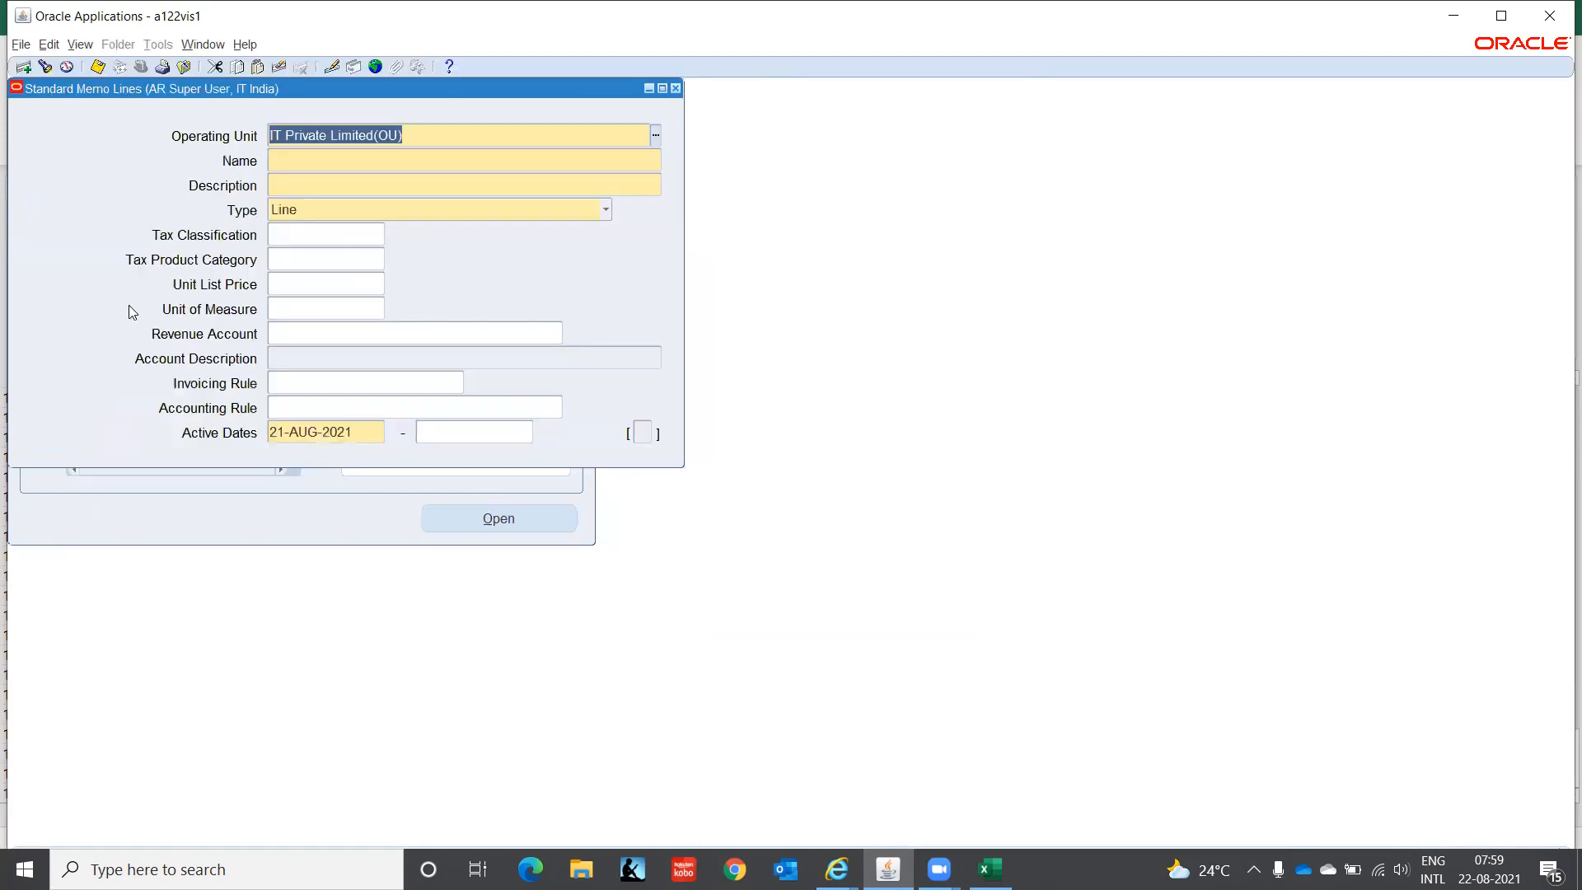
pyautogui.click(676, 89)
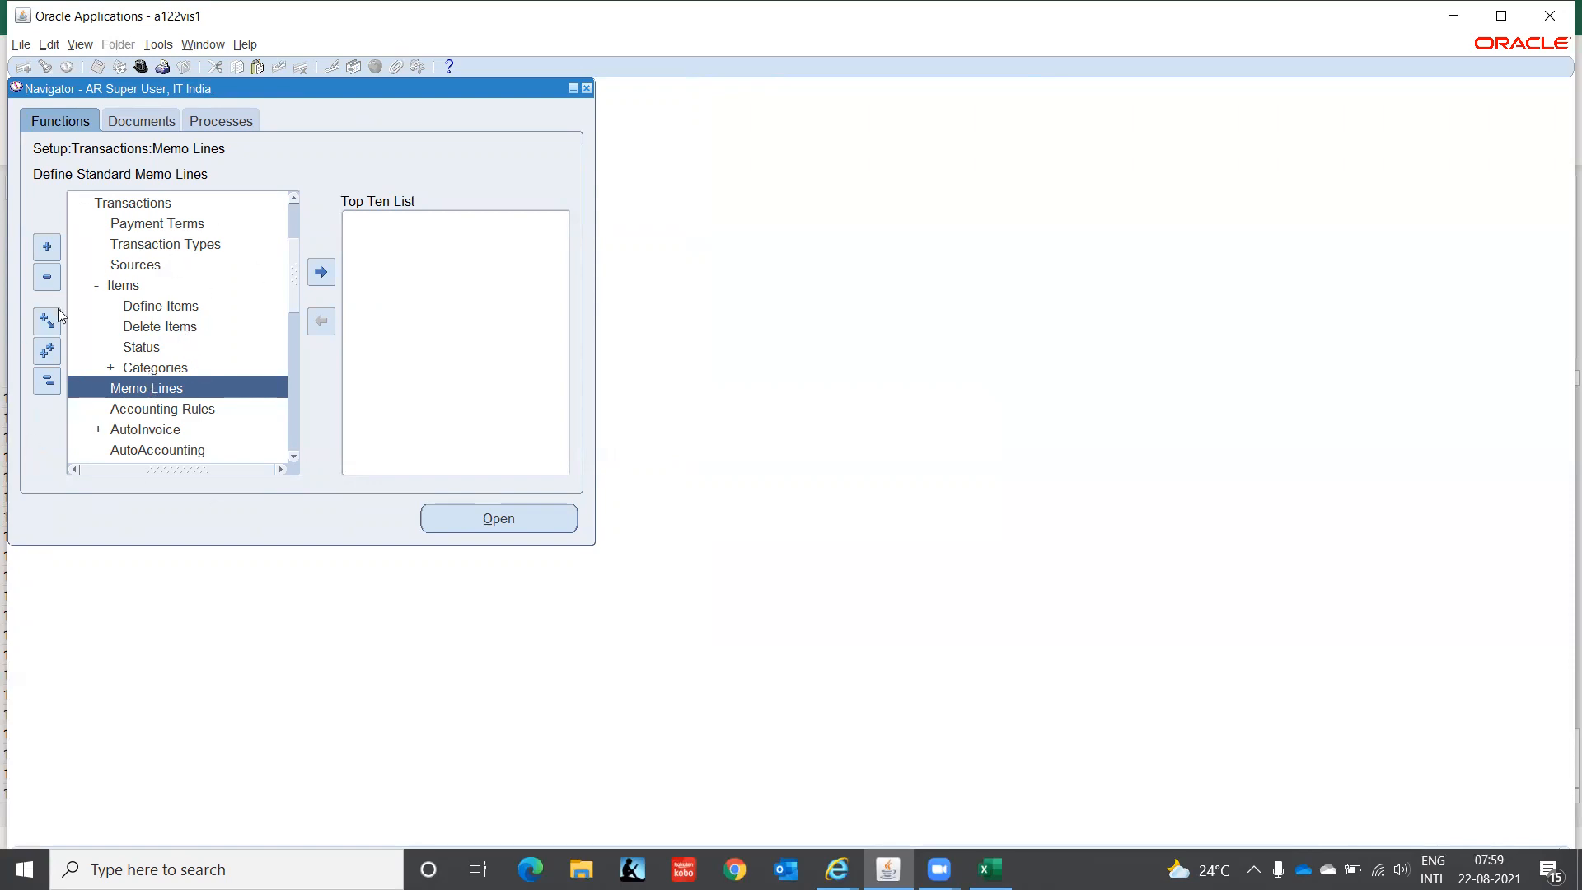
# - Open Setup > Transactions > Memo Lines from the Navigator, ready to enter a name
pyautogui.doubleClick(112, 289)
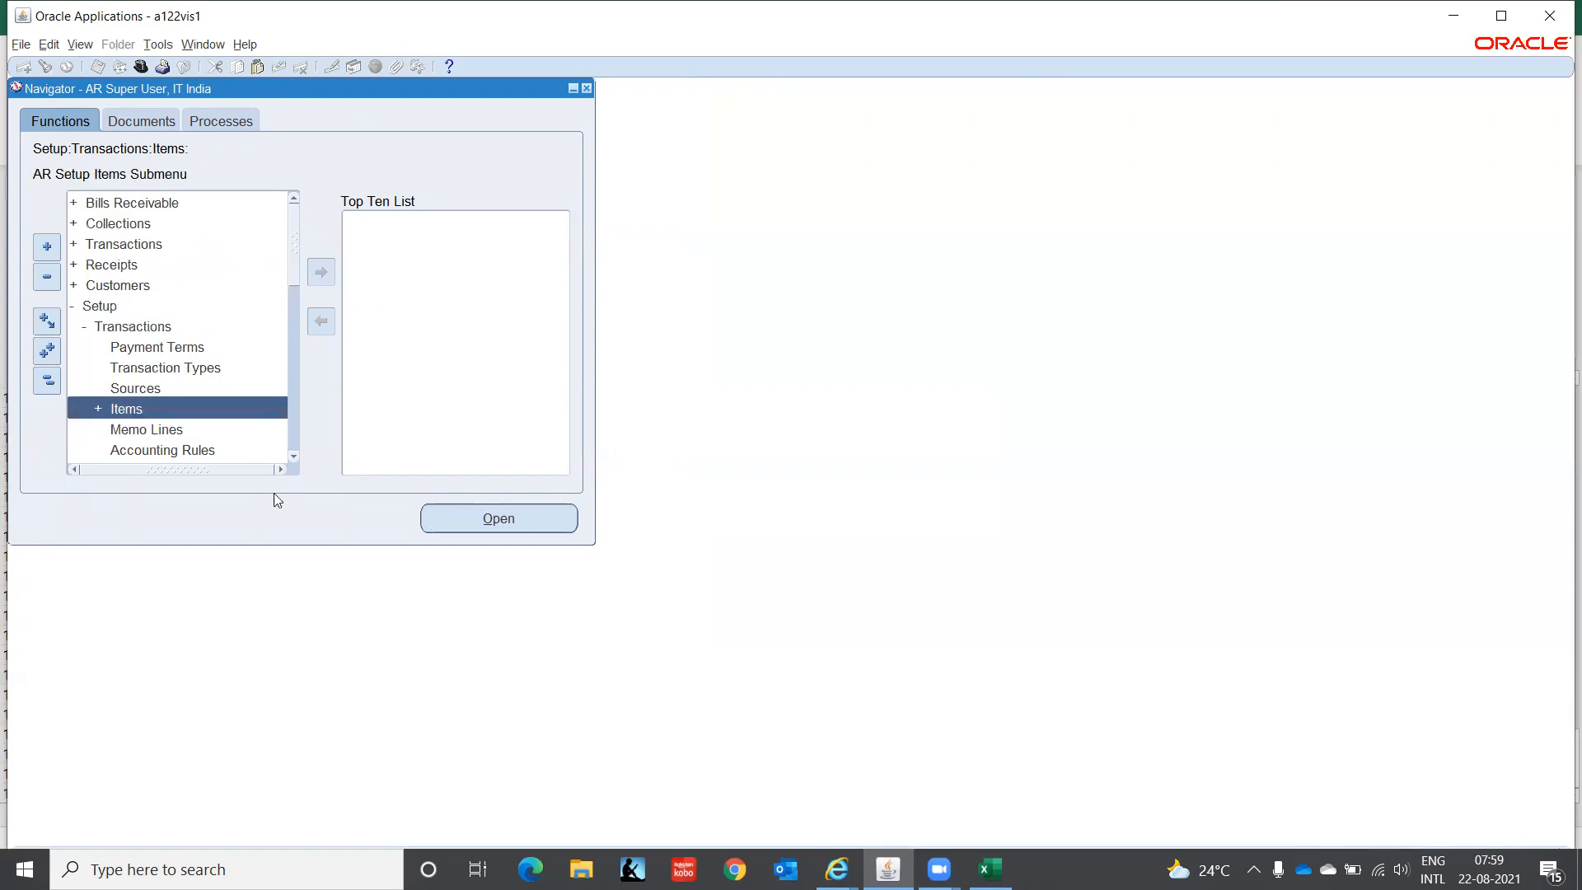
pyautogui.click(294, 457)
pyautogui.moveTo(294, 457); pyautogui.dragTo(294, 458)
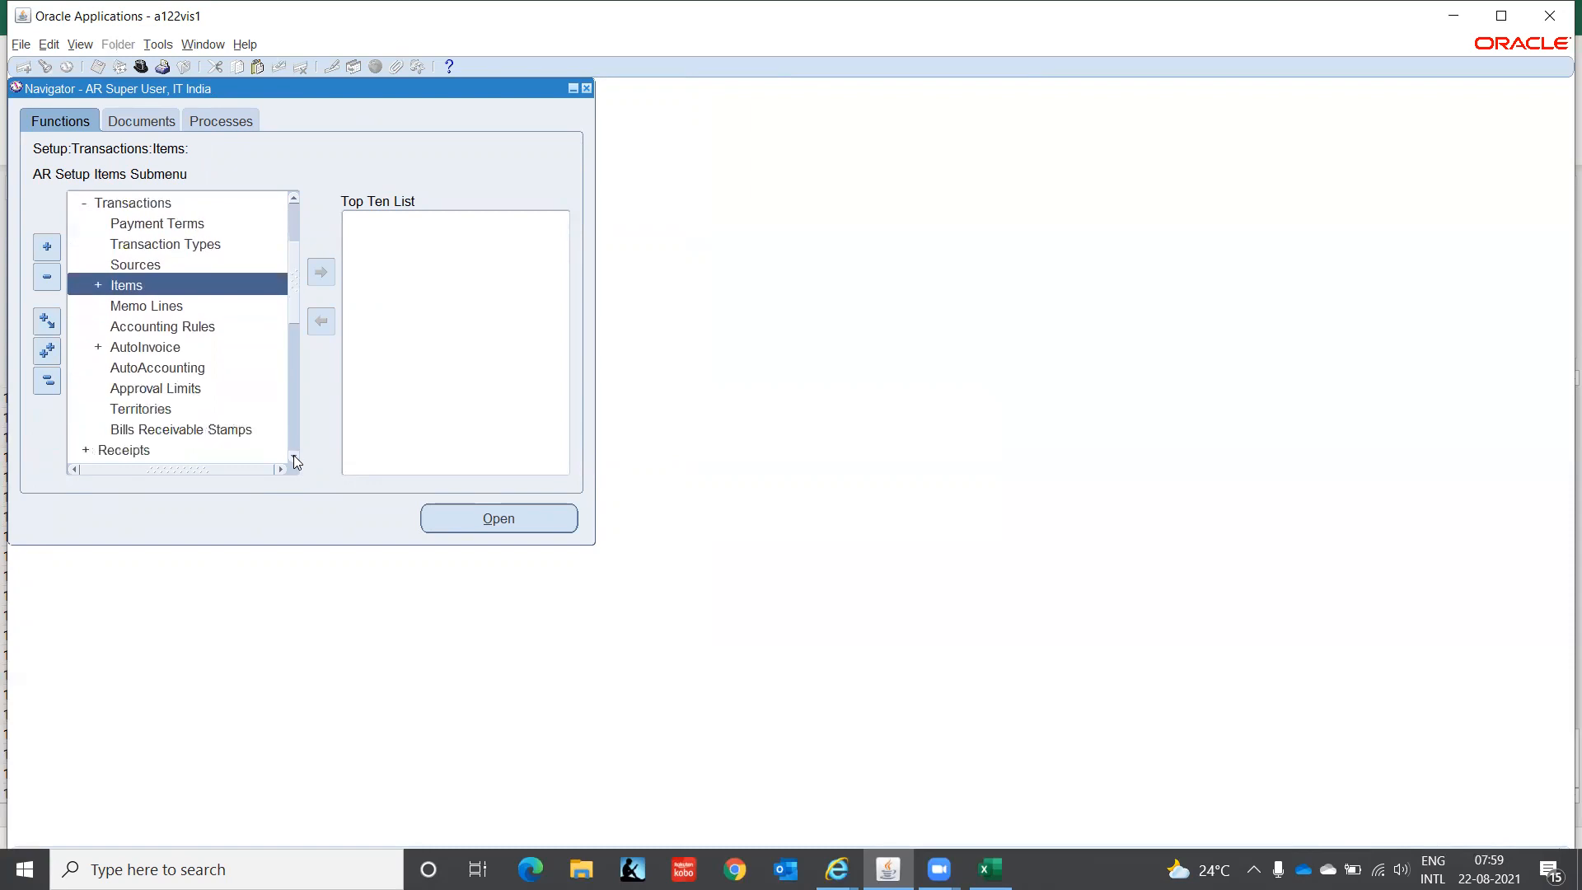
pyautogui.click(120, 307)
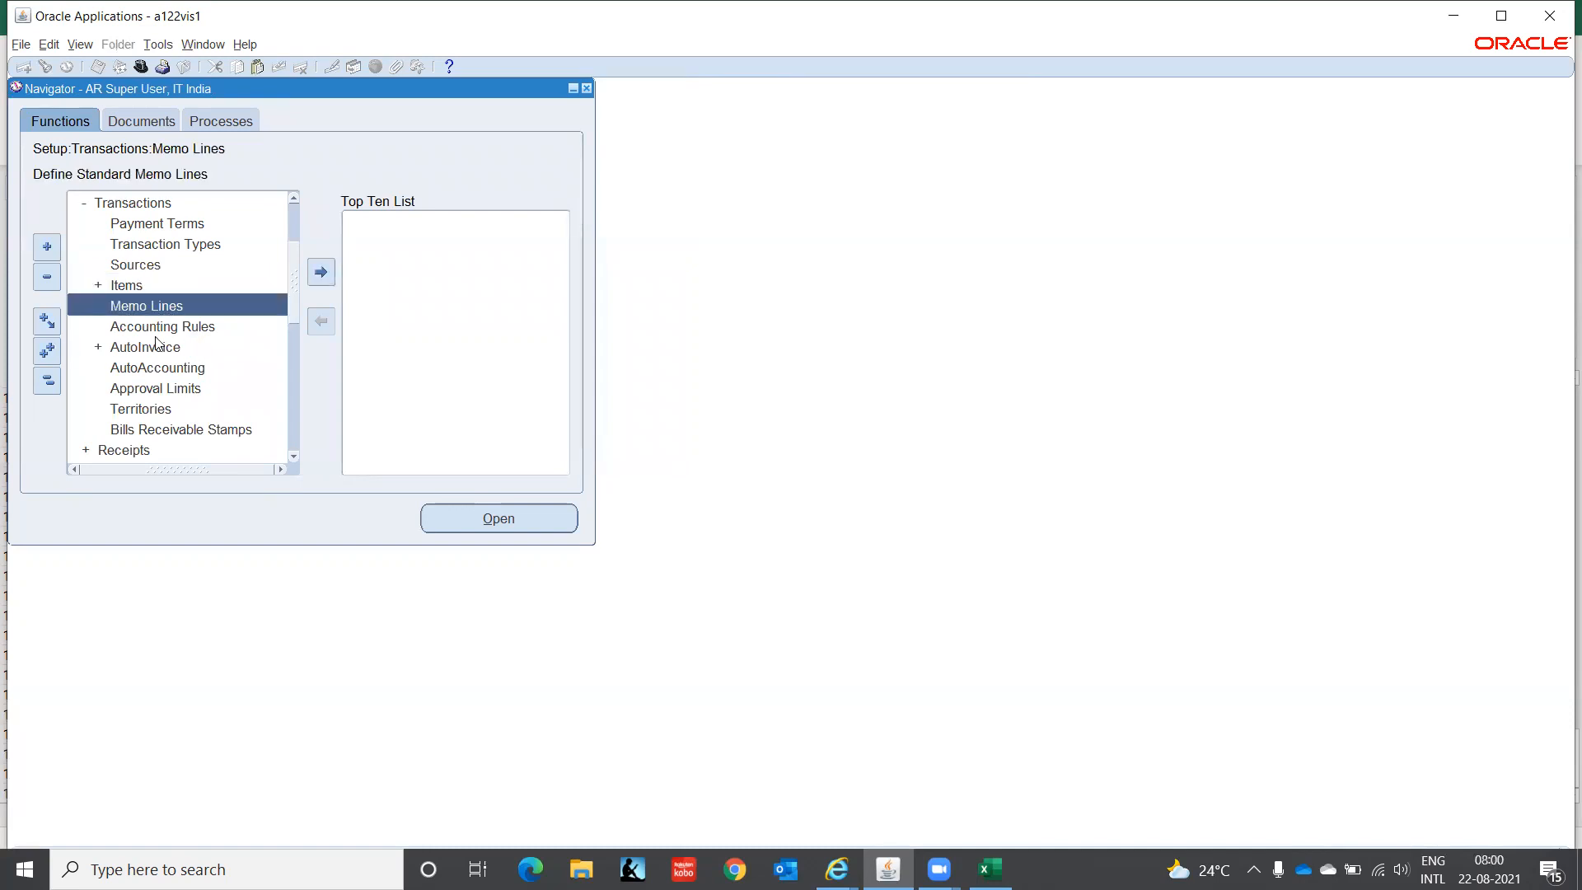
pyautogui.press('Return')
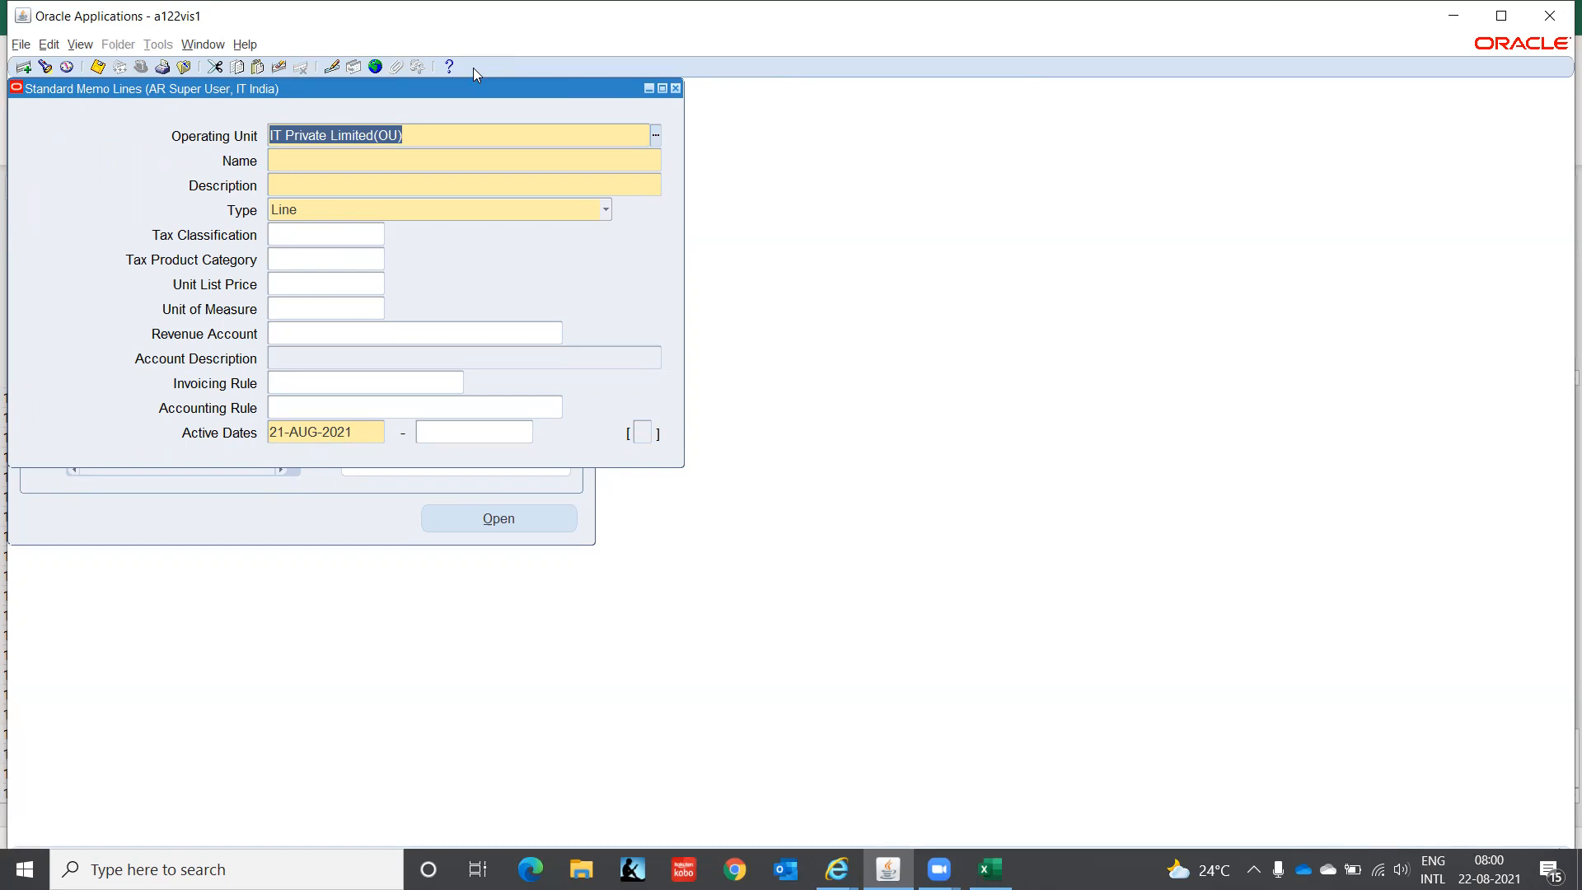
pyautogui.click(284, 158)
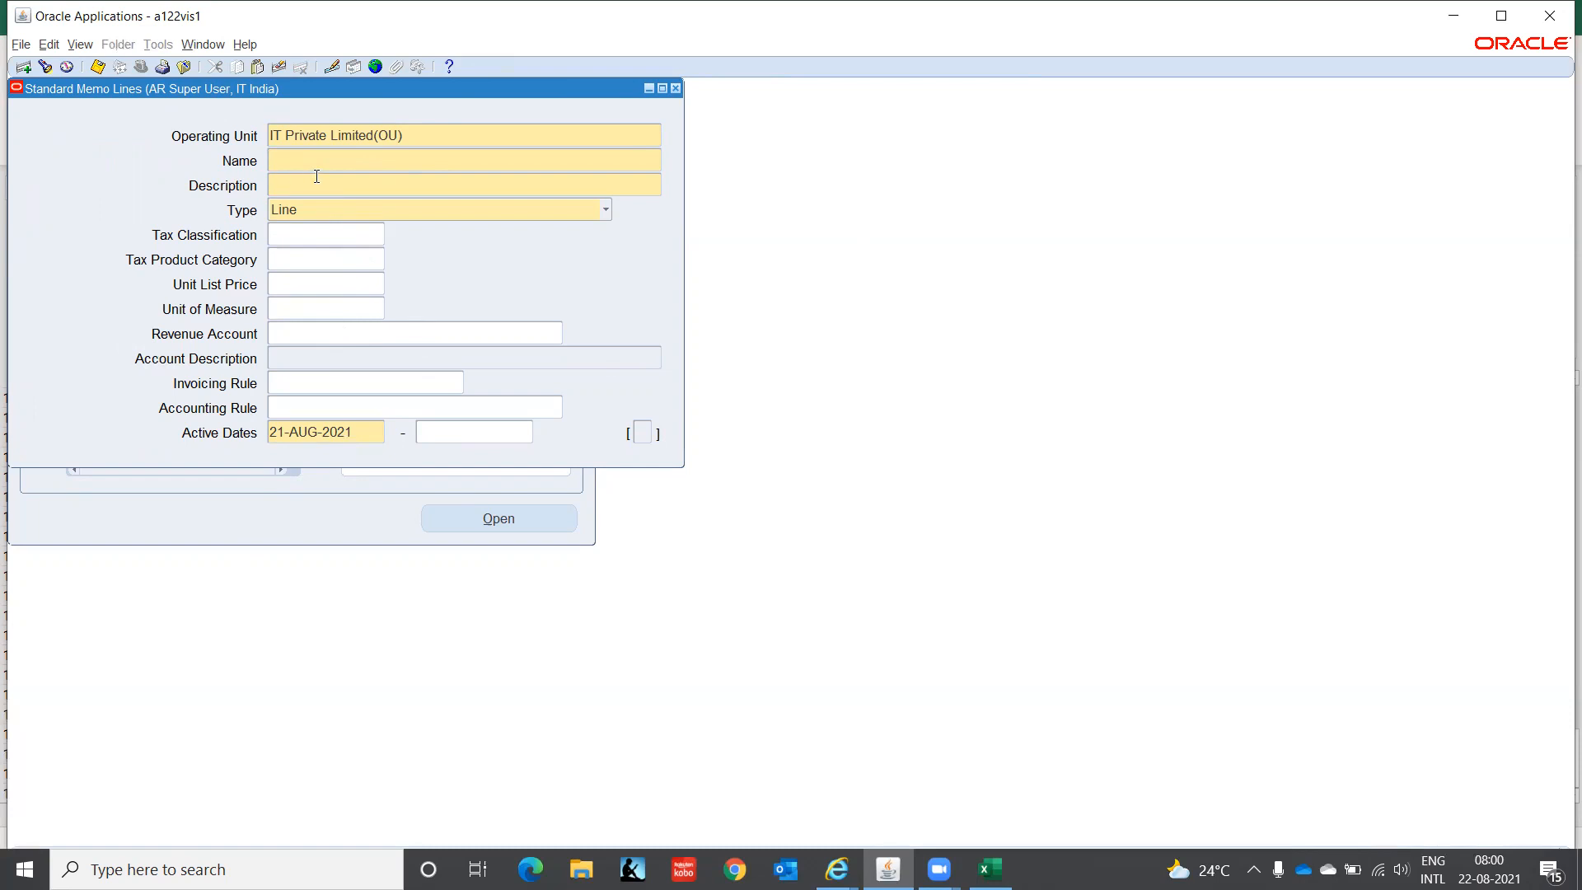
# - Name the memo line Consulting with a matching description and keep type Line
pyautogui.write('Consu')
pyautogui.write('lting')
pyautogui.write('ting')
pyautogui.press('Tab')
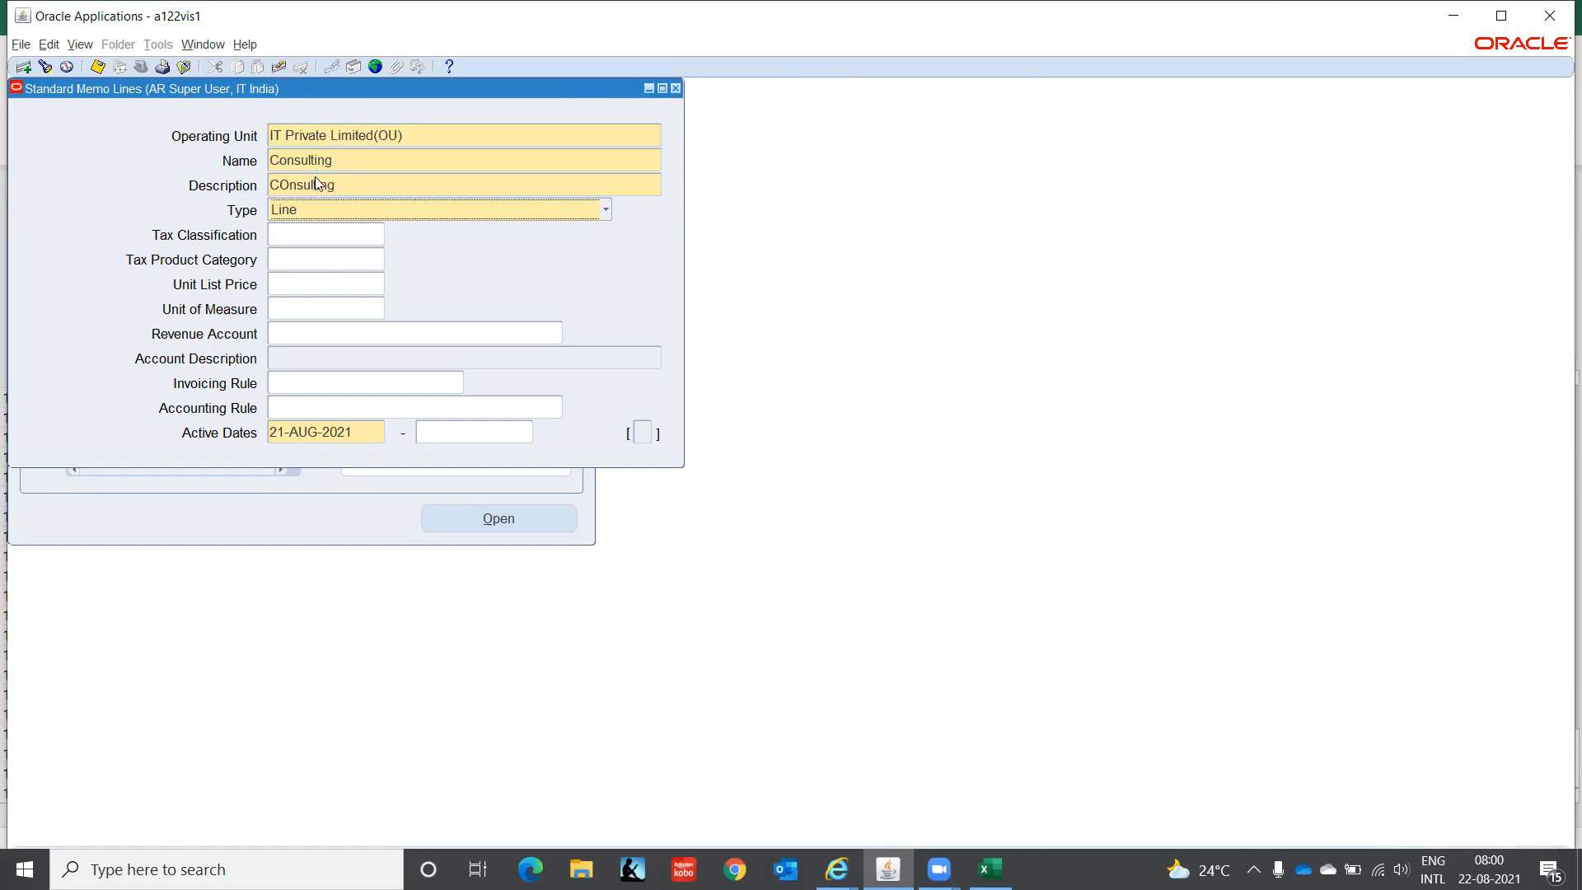
pyautogui.click(412, 209)
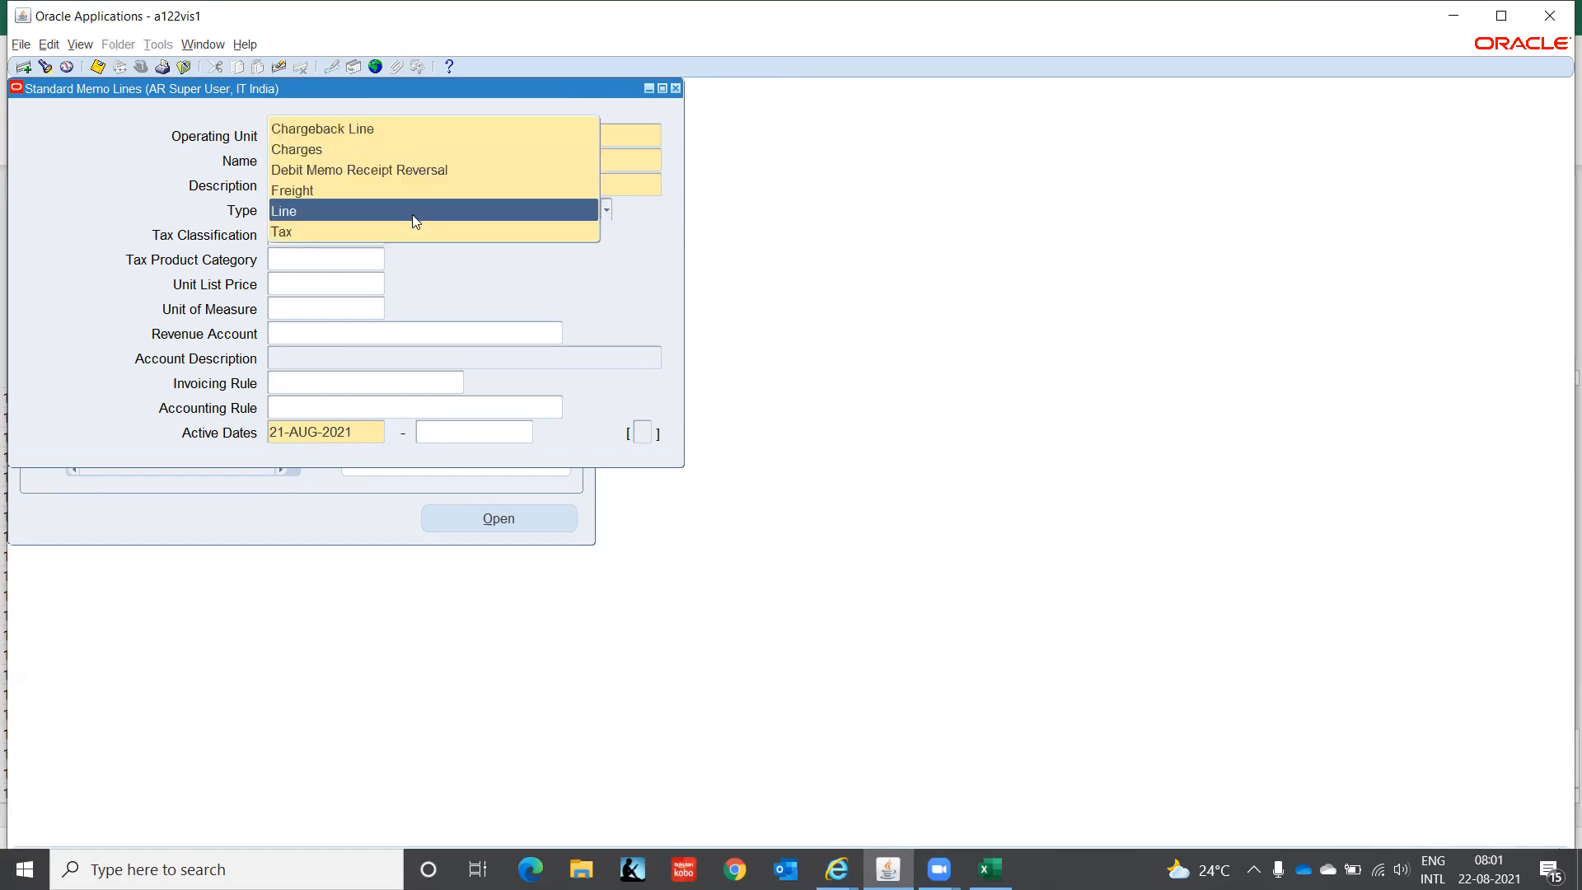
pyautogui.click(347, 211)
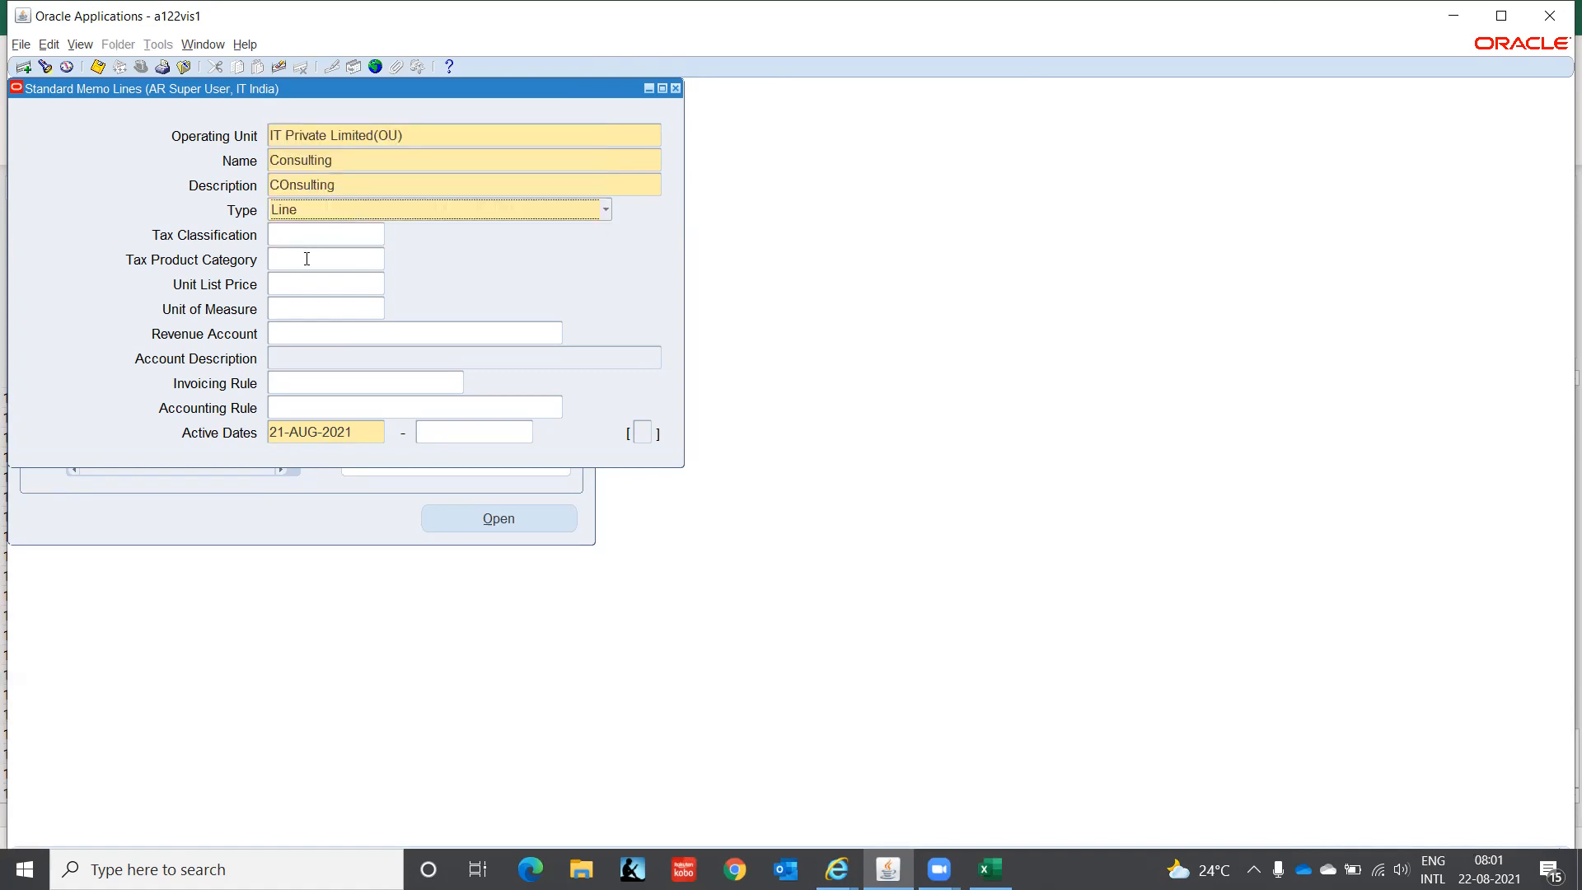
# - Browse the Unit of Measure list and close it without choosing a unit
pyautogui.click(302, 284)
pyautogui.click(320, 312)
pyautogui.click(378, 306)
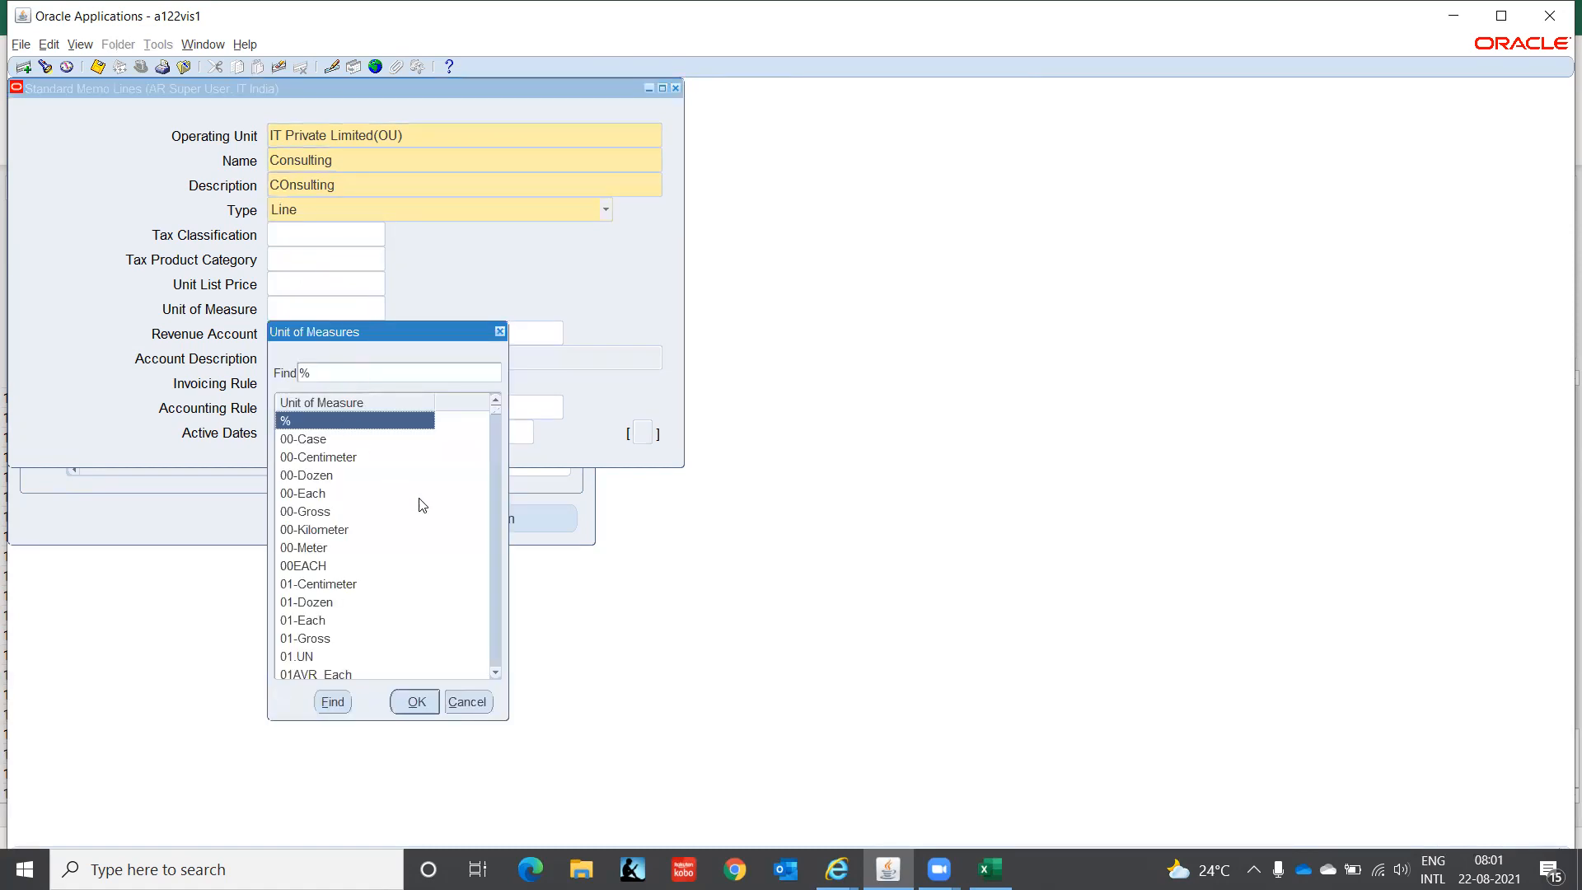
pyautogui.press('Down')
pyautogui.press('Down')
pyautogui.press('Down')
pyautogui.press('Down')
pyautogui.press('Down')
pyautogui.press('Down')
pyautogui.press('Down')
pyautogui.press('Down')
pyautogui.press('Down')
pyautogui.press('Down')
pyautogui.press('Down')
pyautogui.press('Down')
pyautogui.press('Down')
pyautogui.press('Down')
pyautogui.press('Down')
pyautogui.press('Down')
pyautogui.press('Down')
pyautogui.press('Down')
pyautogui.press('Down')
pyautogui.press('Down')
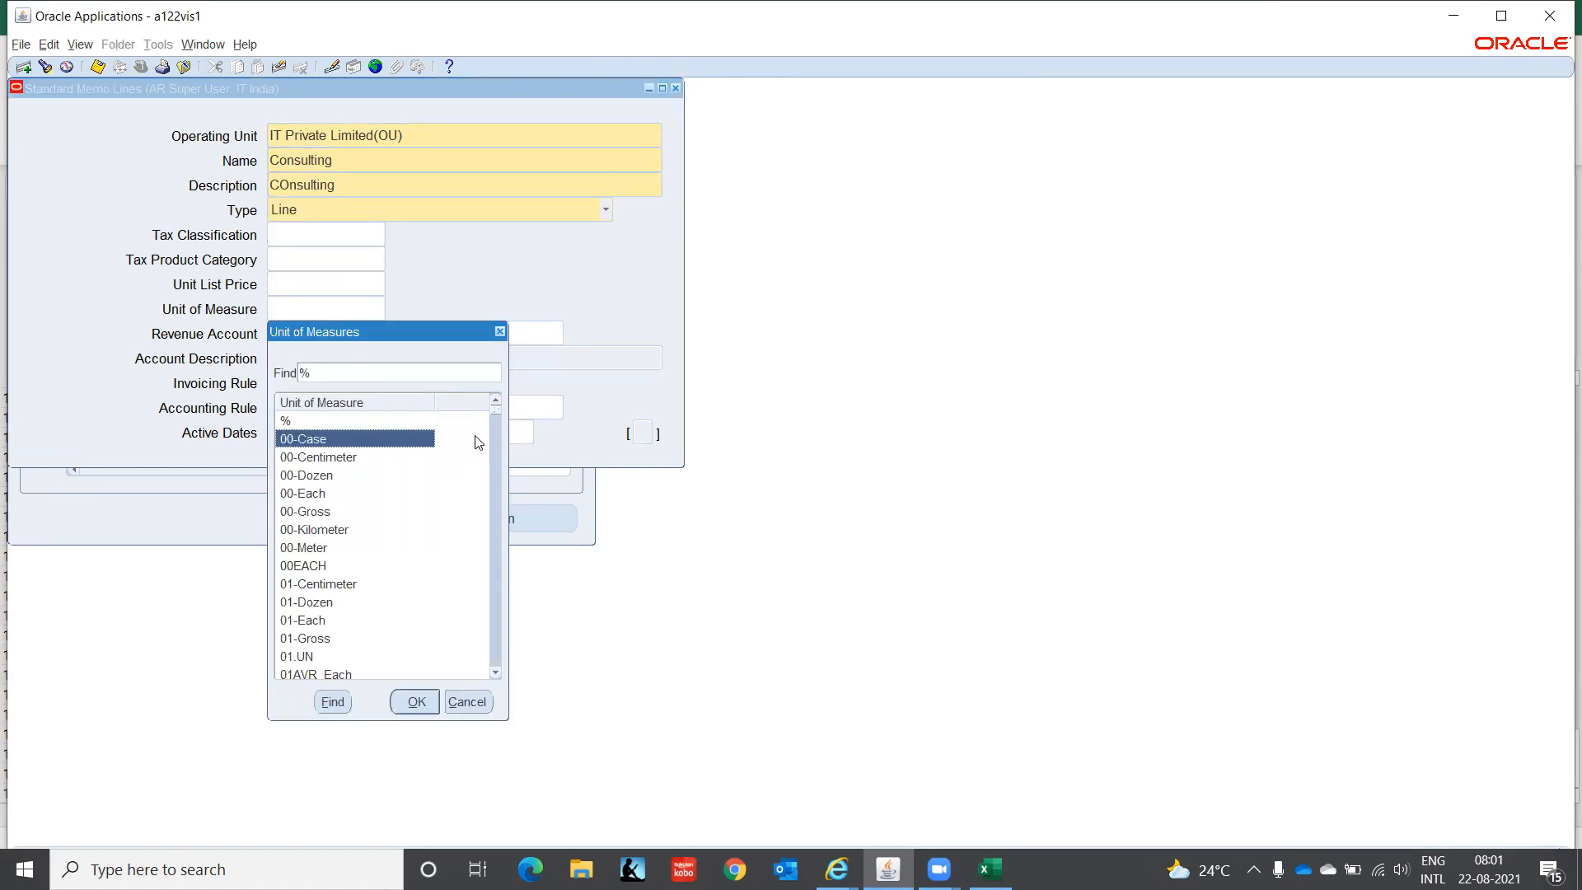
pyautogui.press('Down')
pyautogui.press('Down')
pyautogui.press('Down')
pyautogui.press('Down')
pyautogui.press('Down')
pyautogui.press('Down')
pyautogui.press('Down')
pyautogui.press('Down')
pyautogui.press('Down')
pyautogui.press('Down')
pyautogui.press('Down')
pyautogui.press('Down')
pyautogui.press('Down')
pyautogui.press('Down')
pyautogui.press('Down')
pyautogui.press('Down')
pyautogui.press('Down')
pyautogui.press('Down')
pyautogui.press('Down')
pyautogui.press('Down')
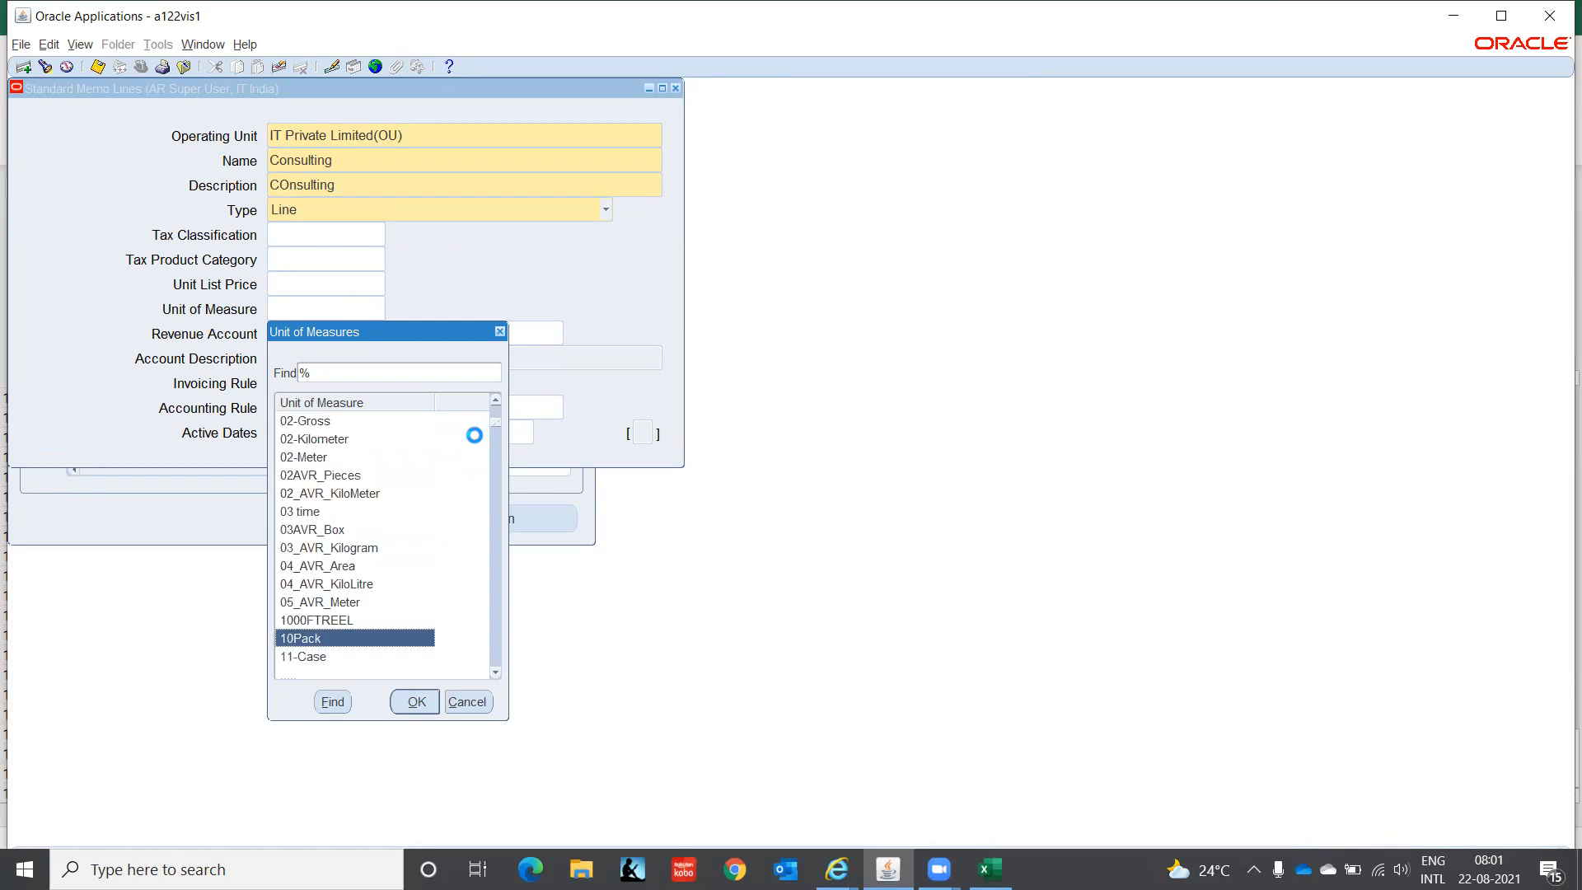
pyautogui.press('Down')
pyautogui.press('Down')
pyautogui.press('Down')
pyautogui.press('Down')
pyautogui.press('Down')
pyautogui.press('Down')
pyautogui.press('Down')
pyautogui.press('Down')
pyautogui.press('Down')
pyautogui.press('Down')
pyautogui.press('Down')
pyautogui.press('Down')
pyautogui.press('Down')
pyautogui.press('Down')
pyautogui.press('Down')
pyautogui.press('Down')
pyautogui.press('Down')
pyautogui.press('Down')
pyautogui.press('Down')
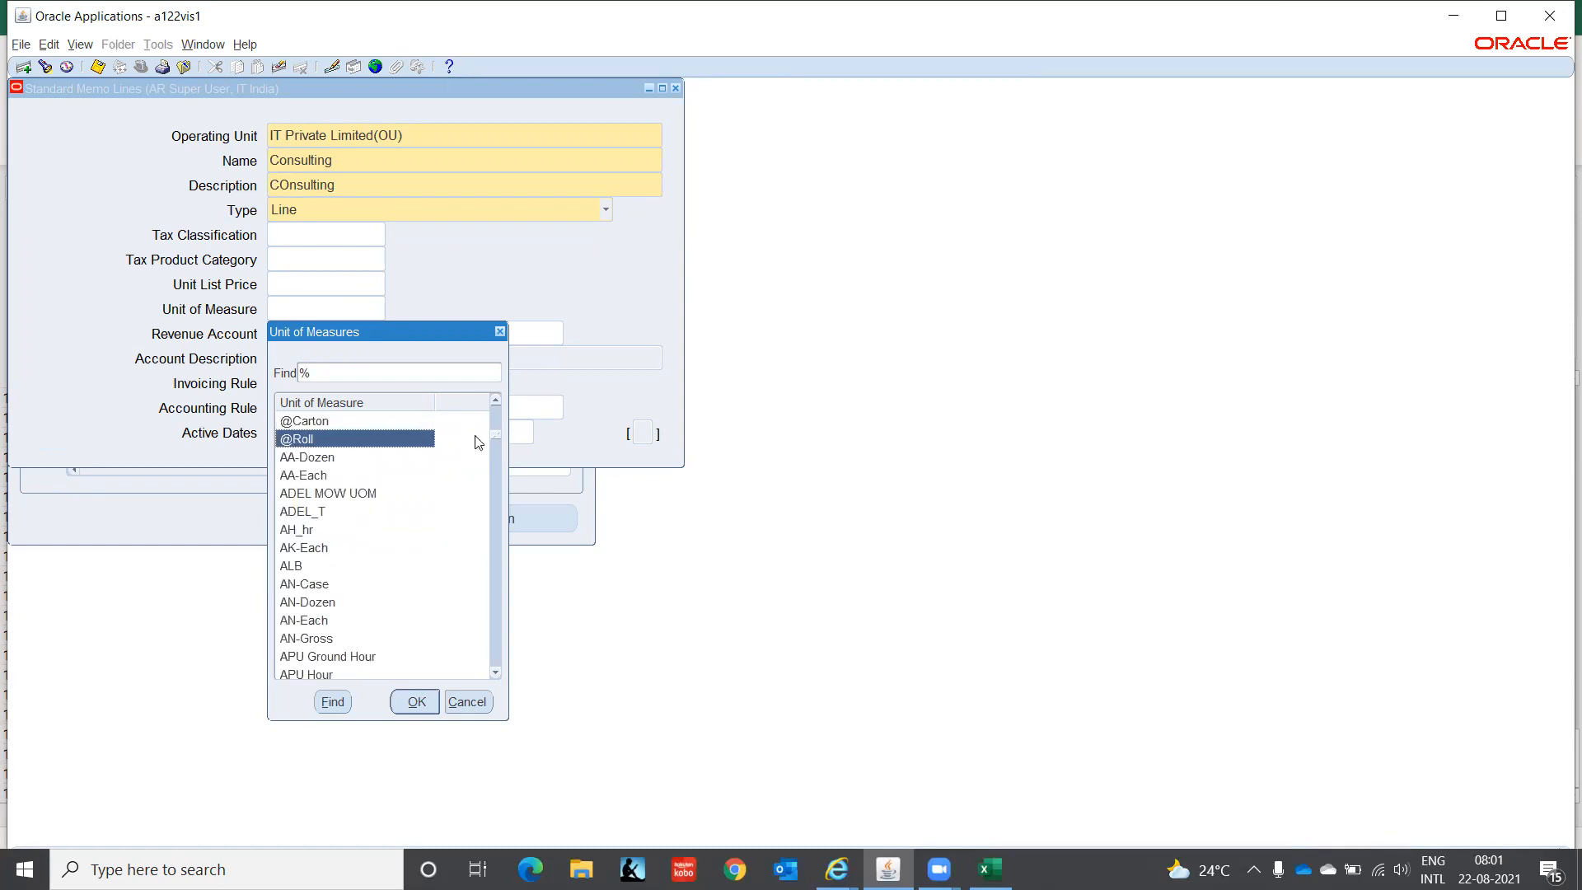
pyautogui.press('Down')
pyautogui.press('Down')
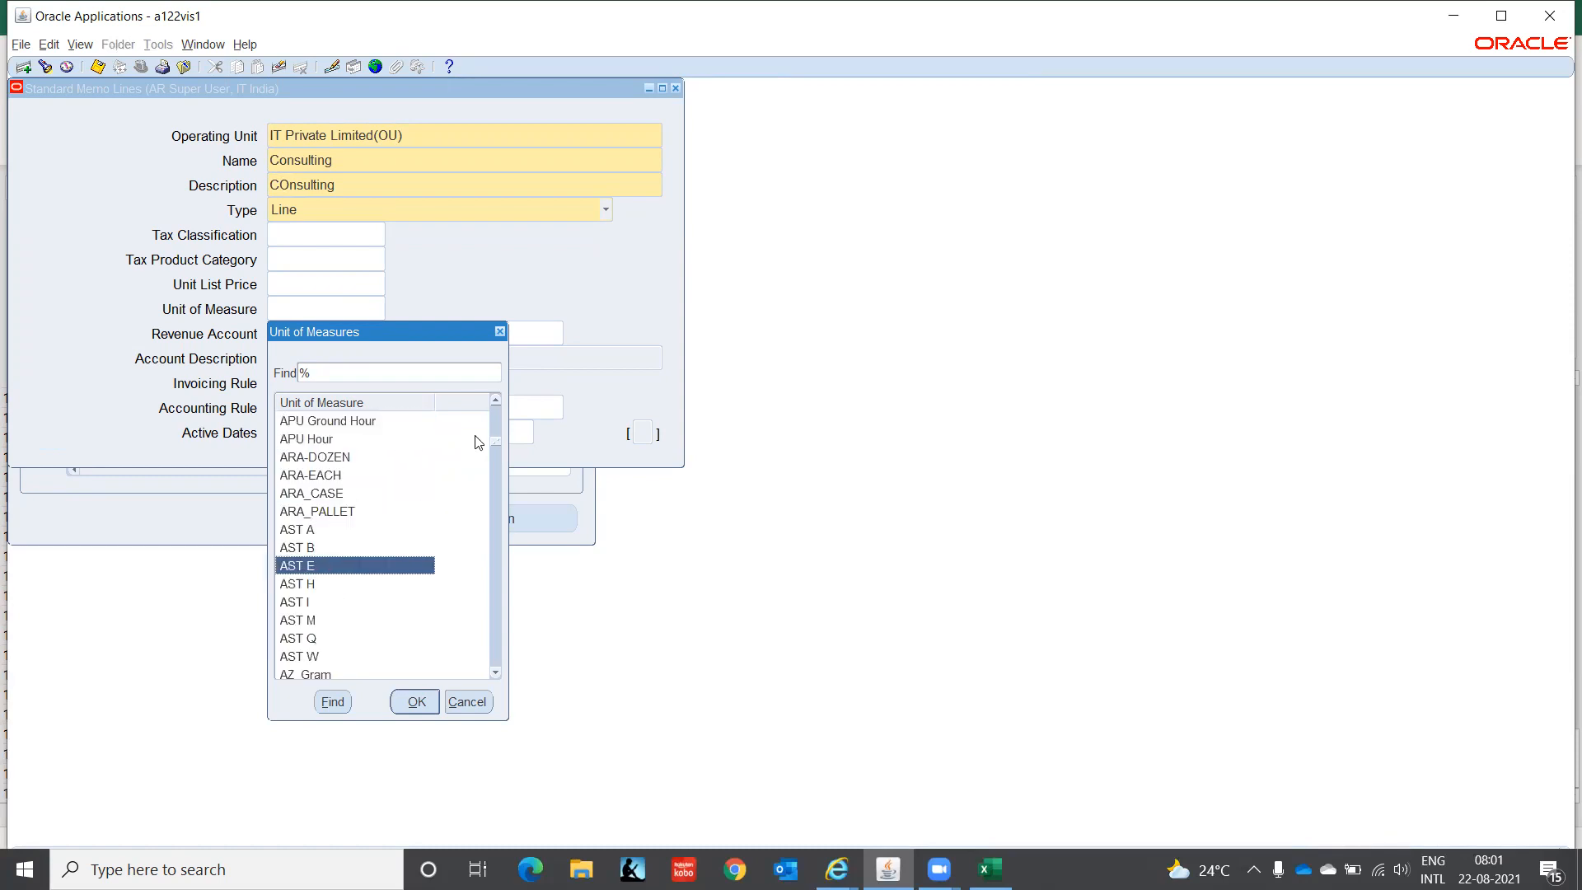
pyautogui.click(468, 702)
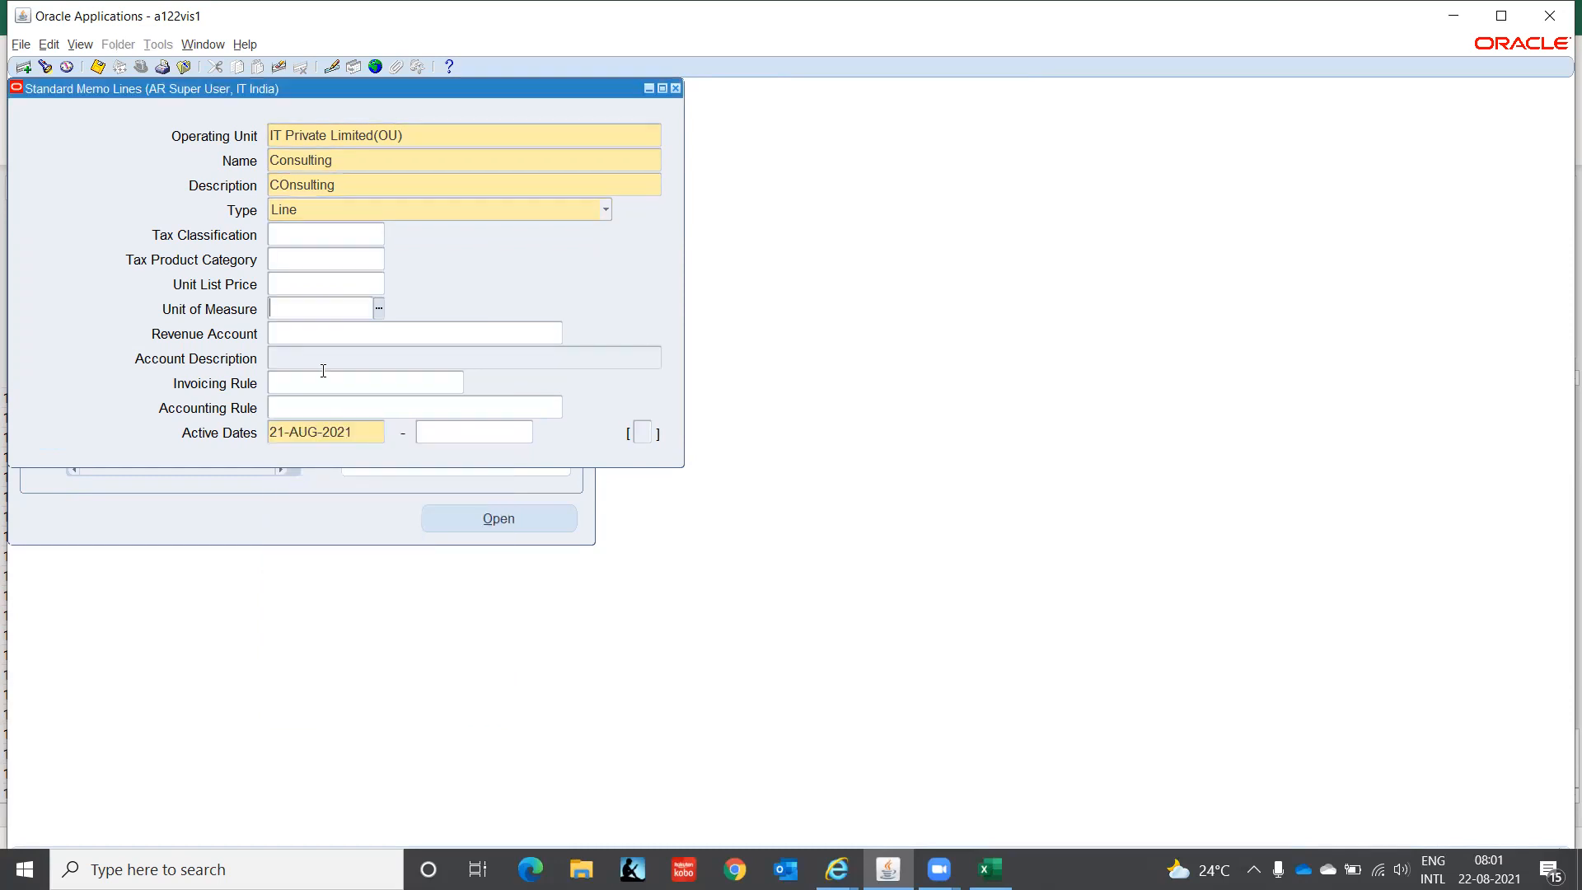
# - Enter revenue account segments C1, CHN, 000, 4130, 00, 0000 and accept the combination
pyautogui.click(360, 332)
pyautogui.click(558, 334)
pyautogui.write('C1')
pyautogui.press('Tab')
pyautogui.write('CHN')
pyautogui.press('Tab')
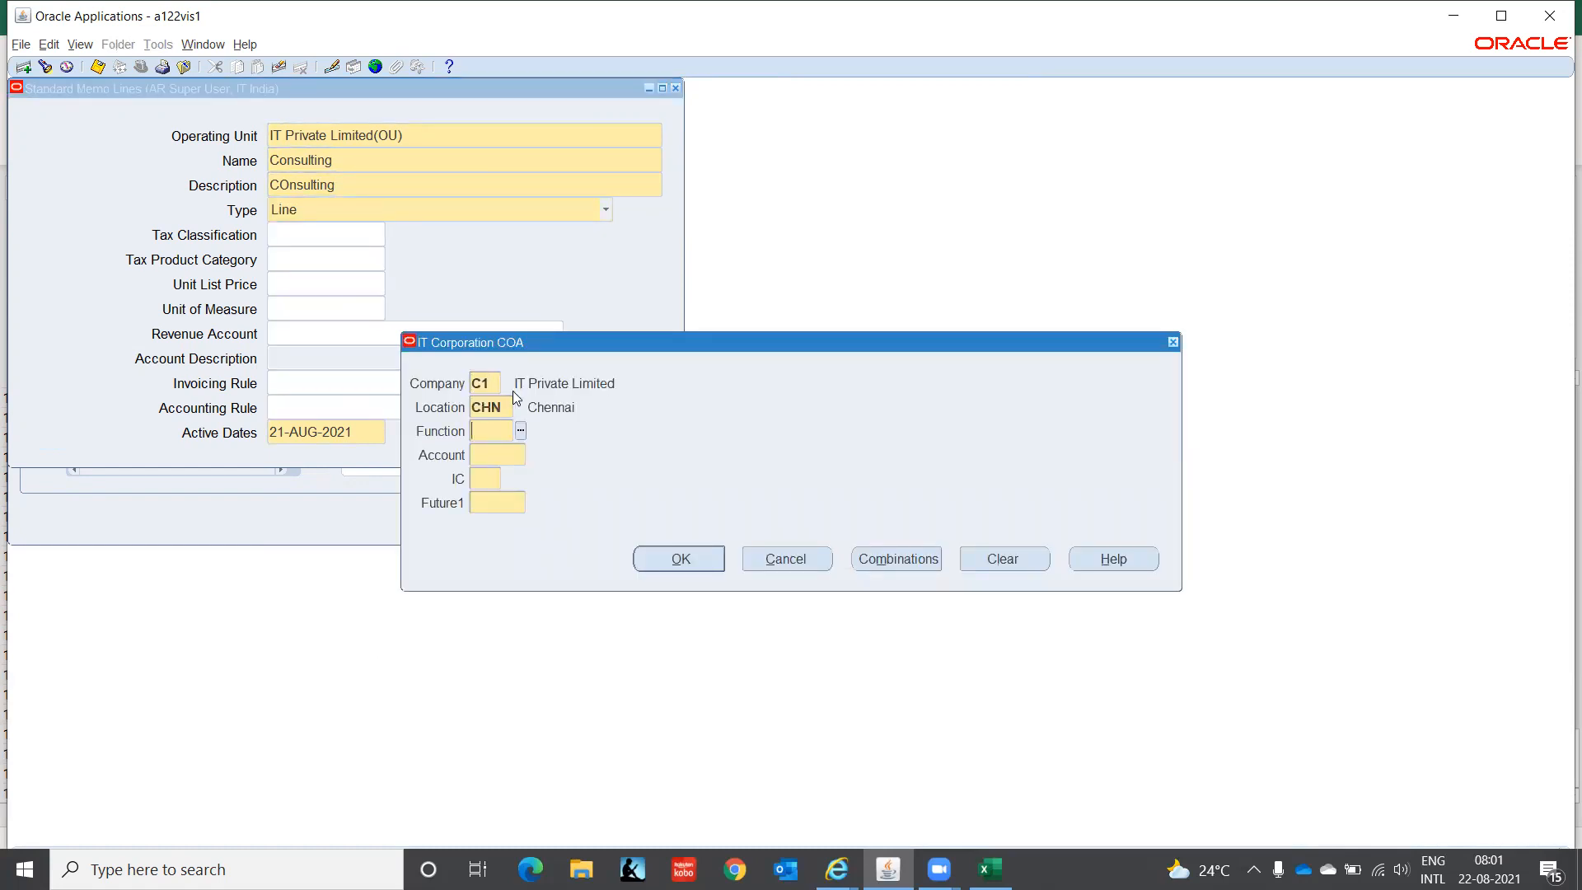
pyautogui.write('000')
pyautogui.press('Tab')
pyautogui.write('4130')
pyautogui.press('Tab')
pyautogui.write('00')
pyautogui.press('Tab')
pyautogui.write('0000')
pyautogui.press('Tab')
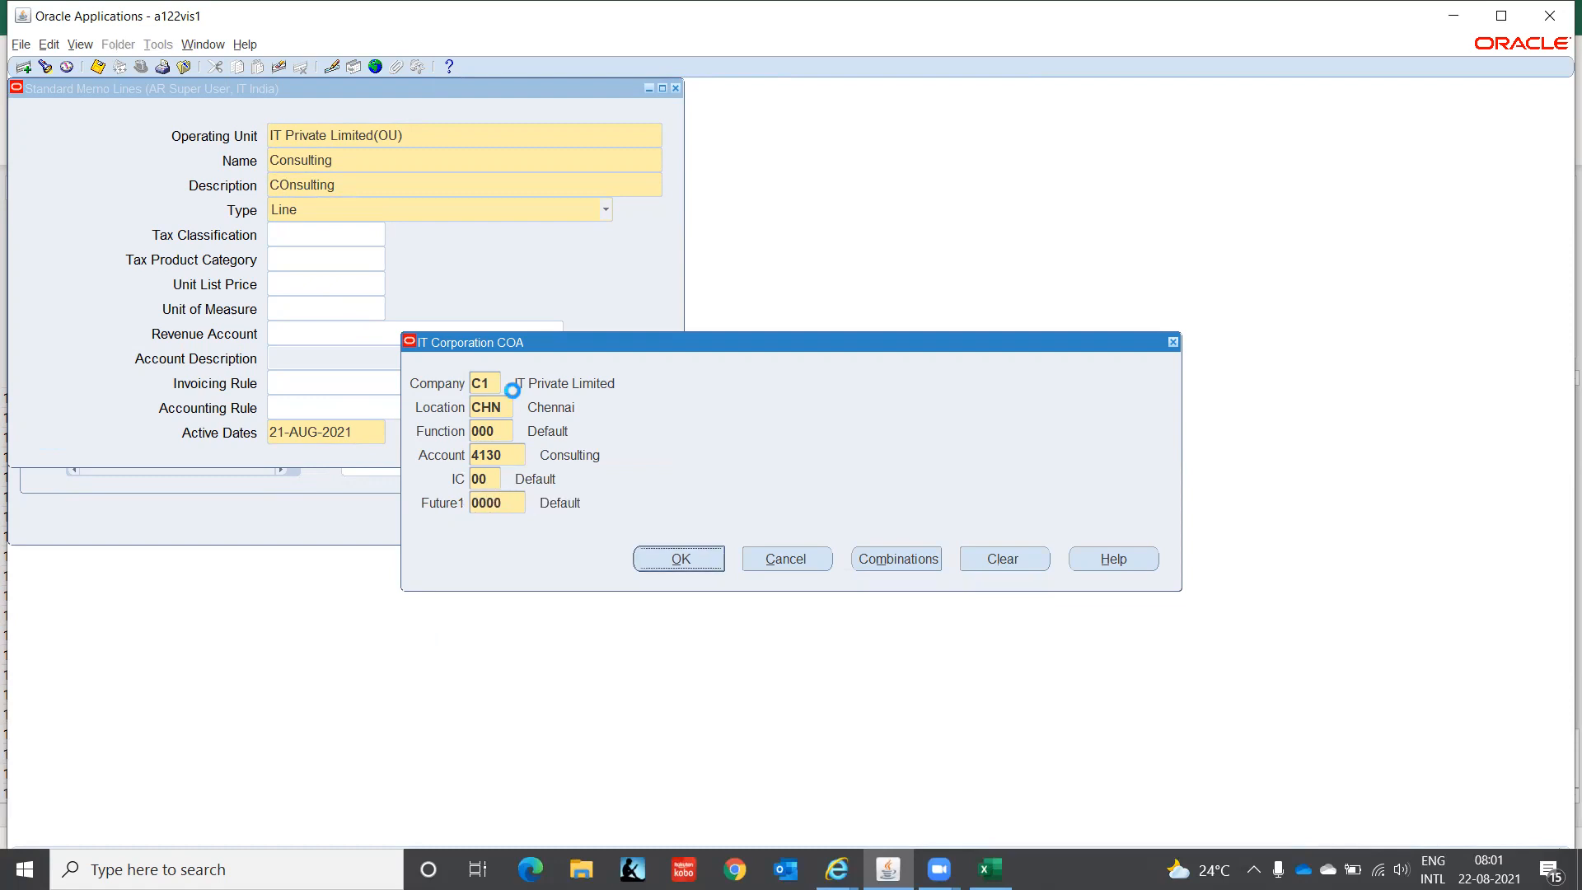
pyautogui.press('Return')
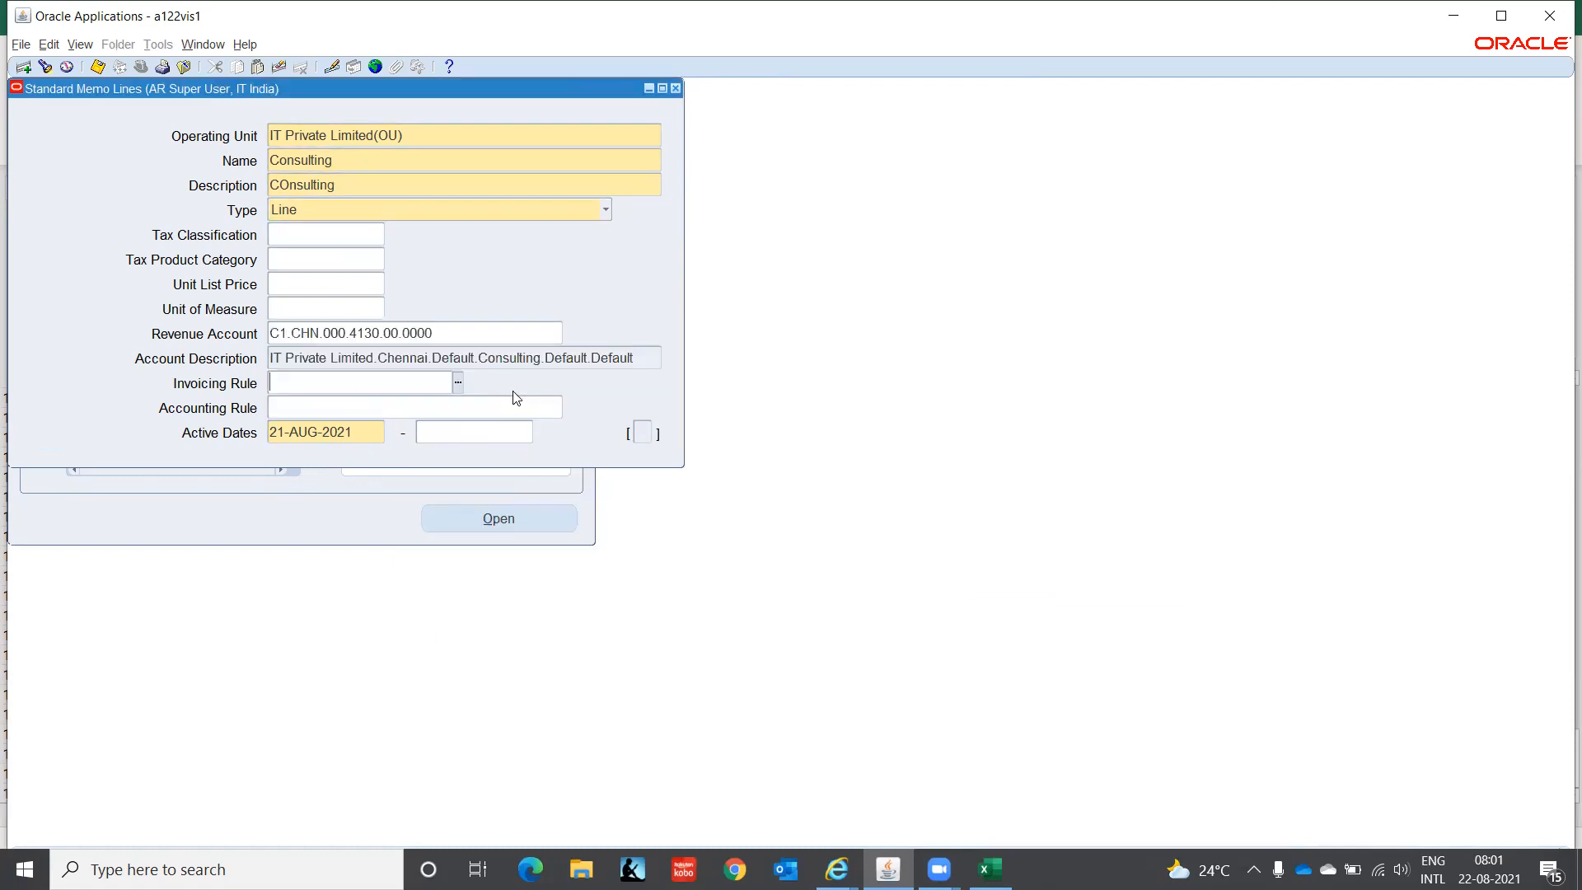
# - Look at the Invoicing Rule list without choosing, then open and scroll the Accounting Rules list
pyautogui.click(459, 384)
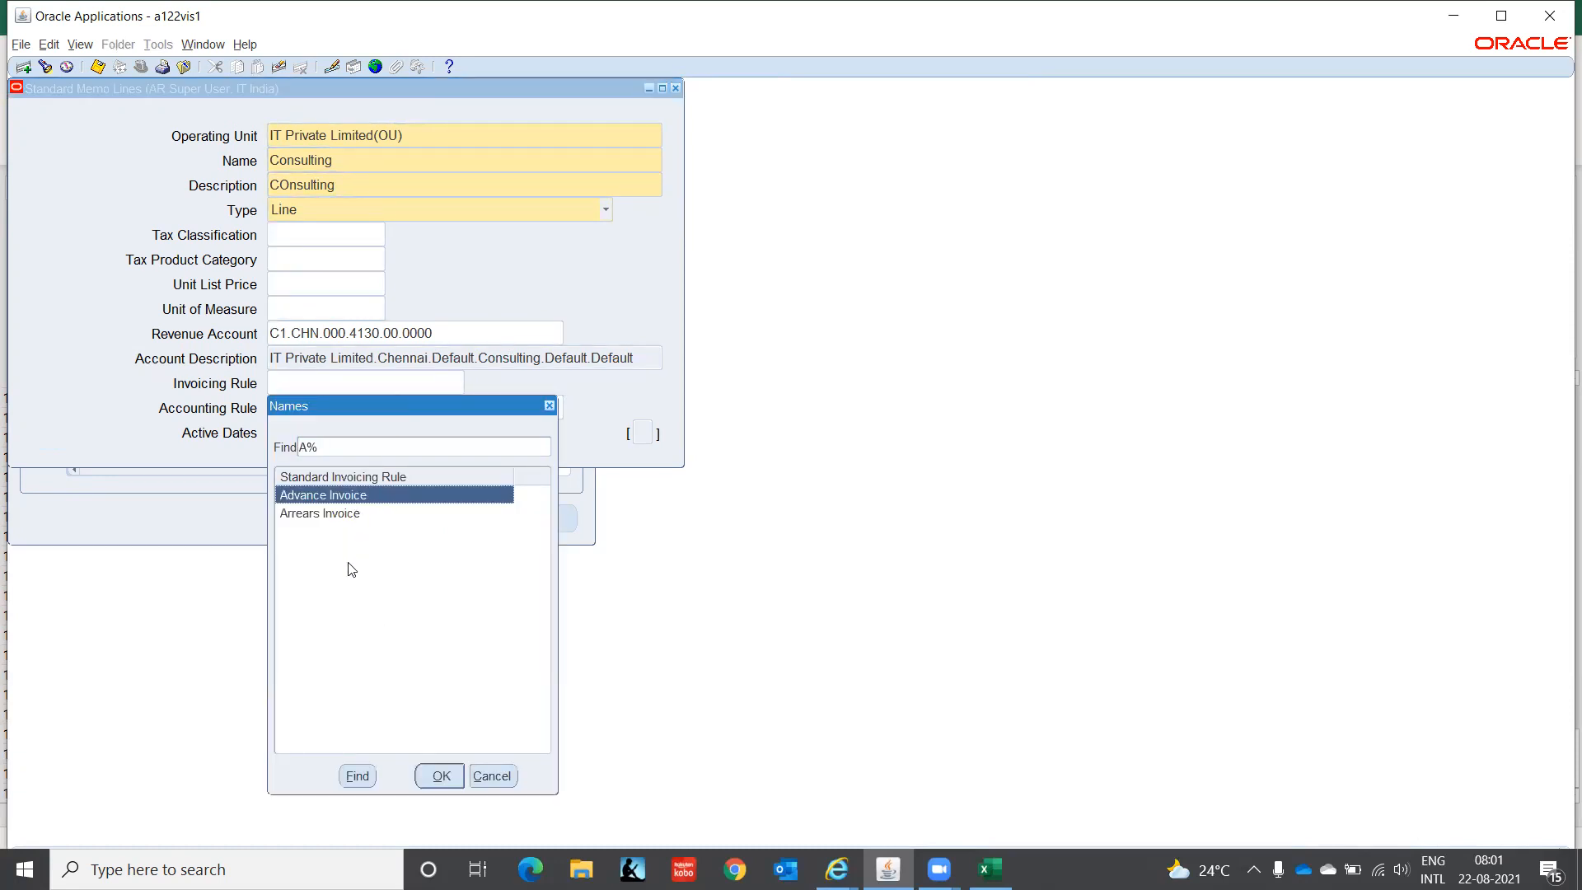
pyautogui.click(492, 776)
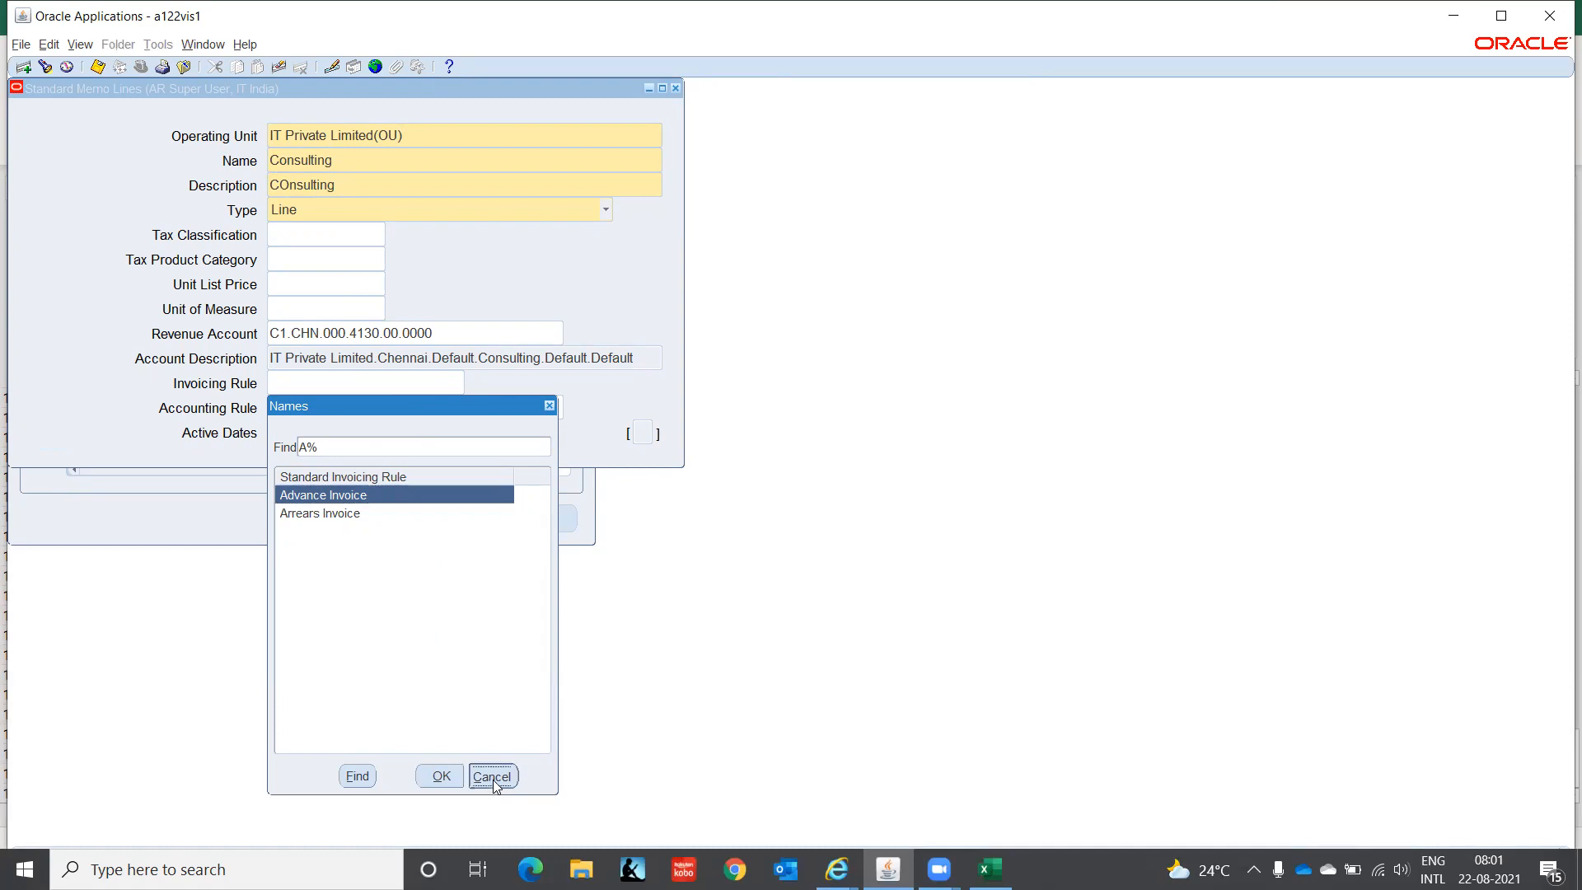
pyautogui.click(432, 403)
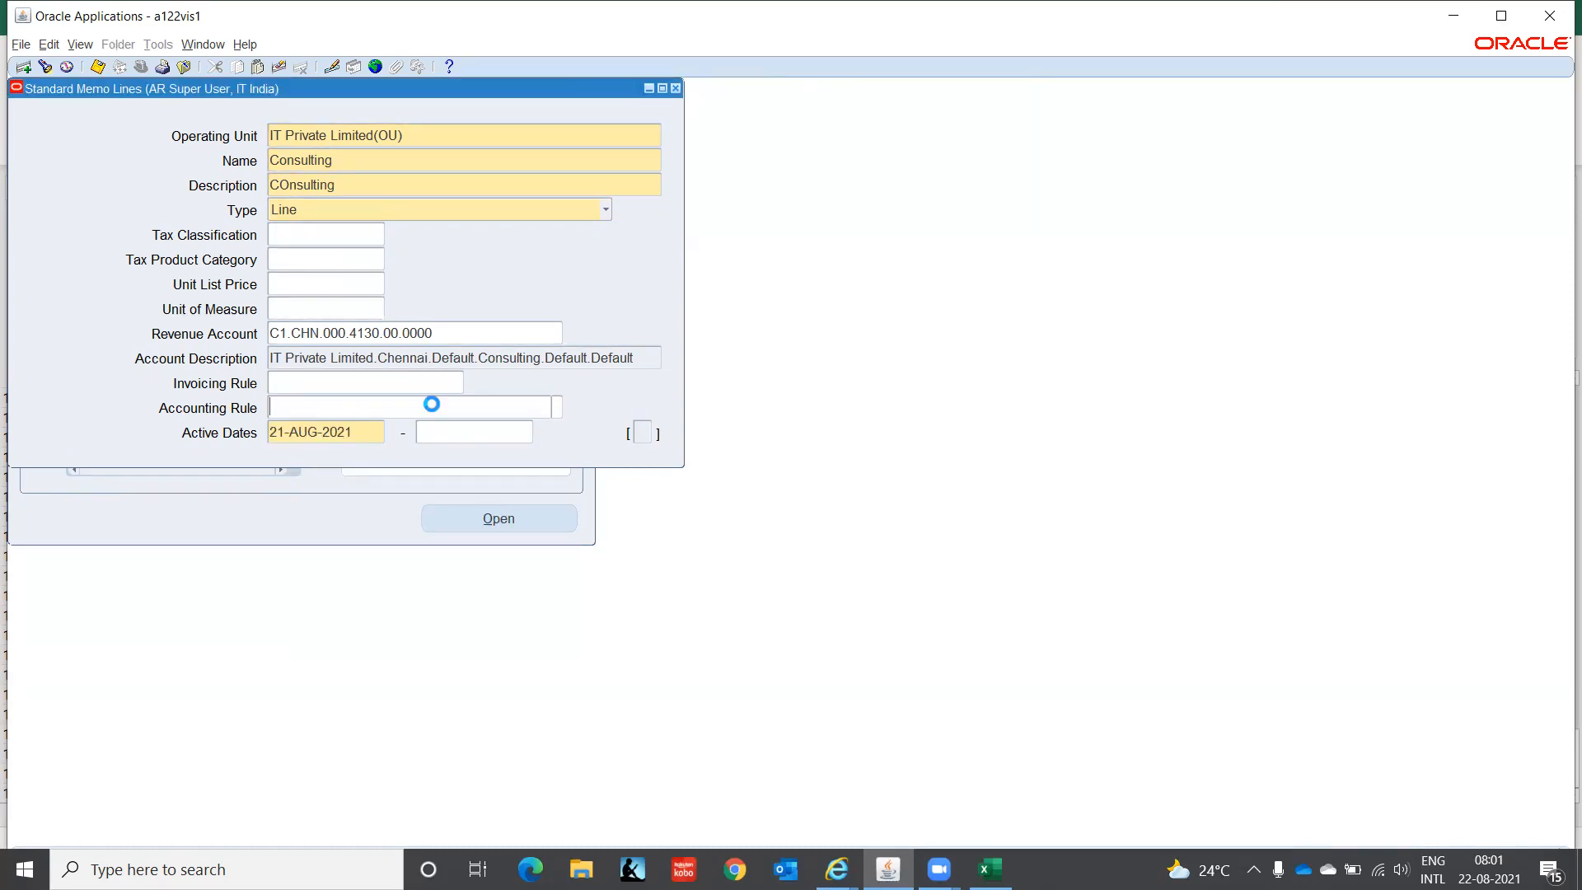
pyautogui.click(557, 409)
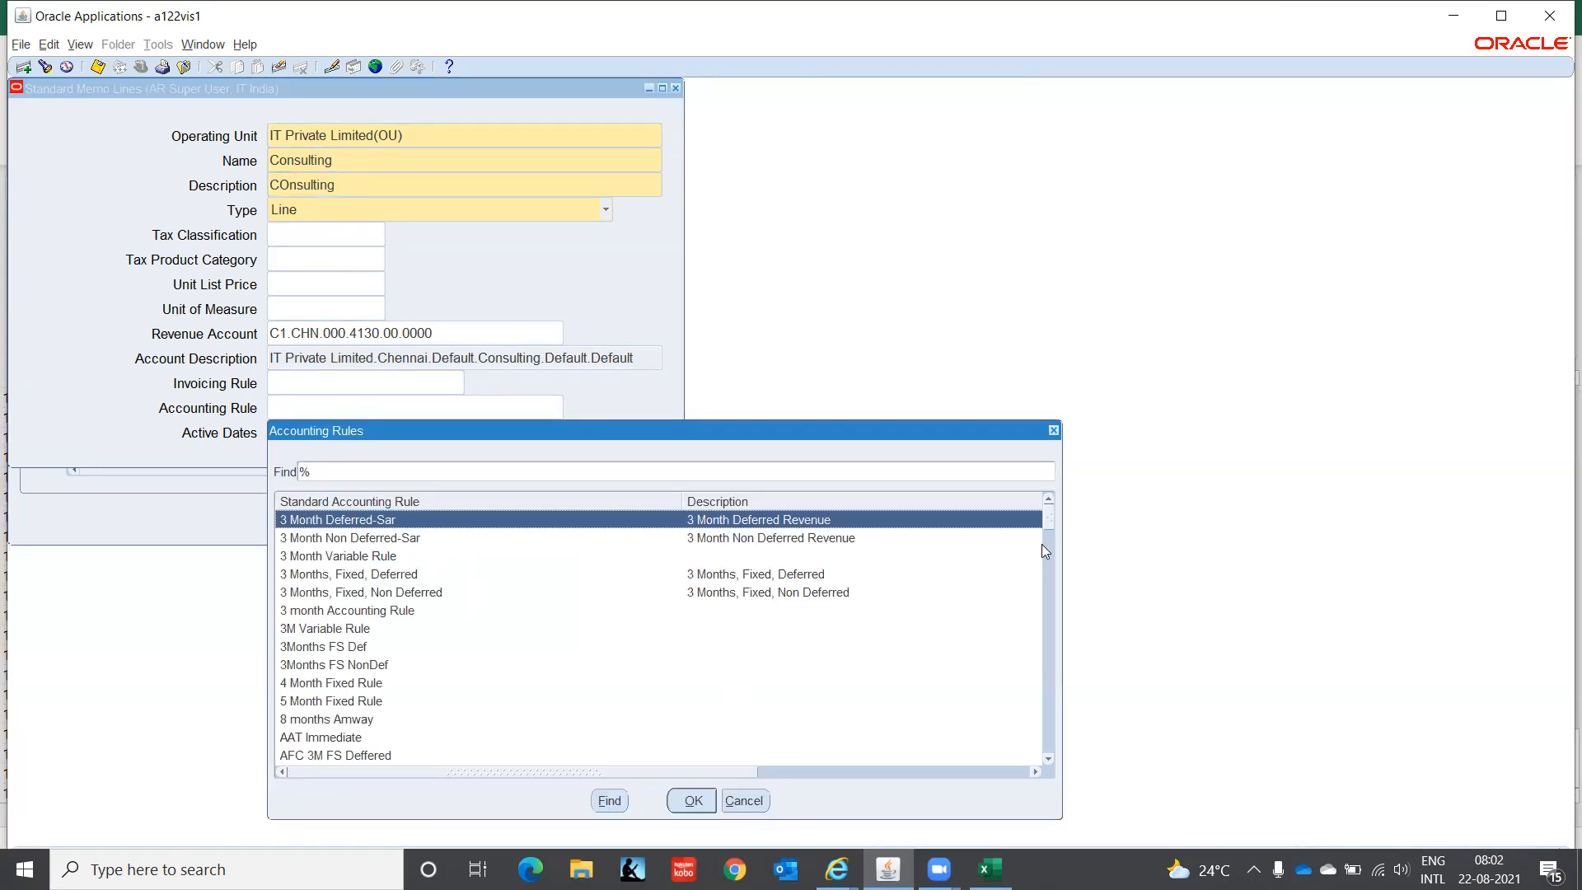
pyautogui.moveTo(1048, 514); pyautogui.dragTo(1055, 573)
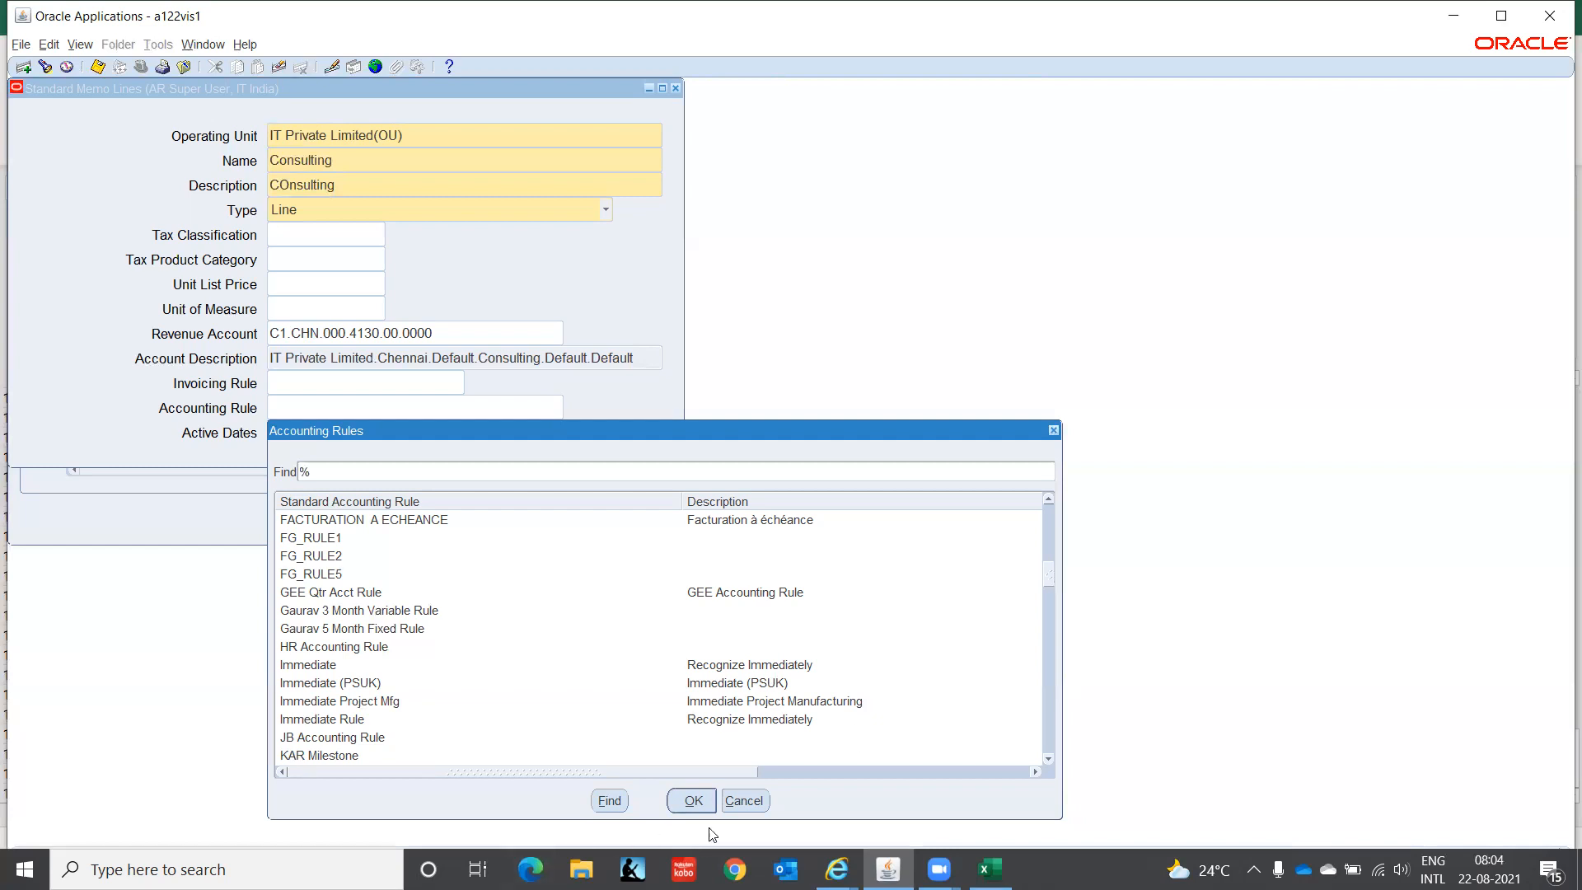
# - Dismiss the Accounting Rules list and set the memo line's active start date to 01-JAN-2021
pyautogui.click(766, 802)
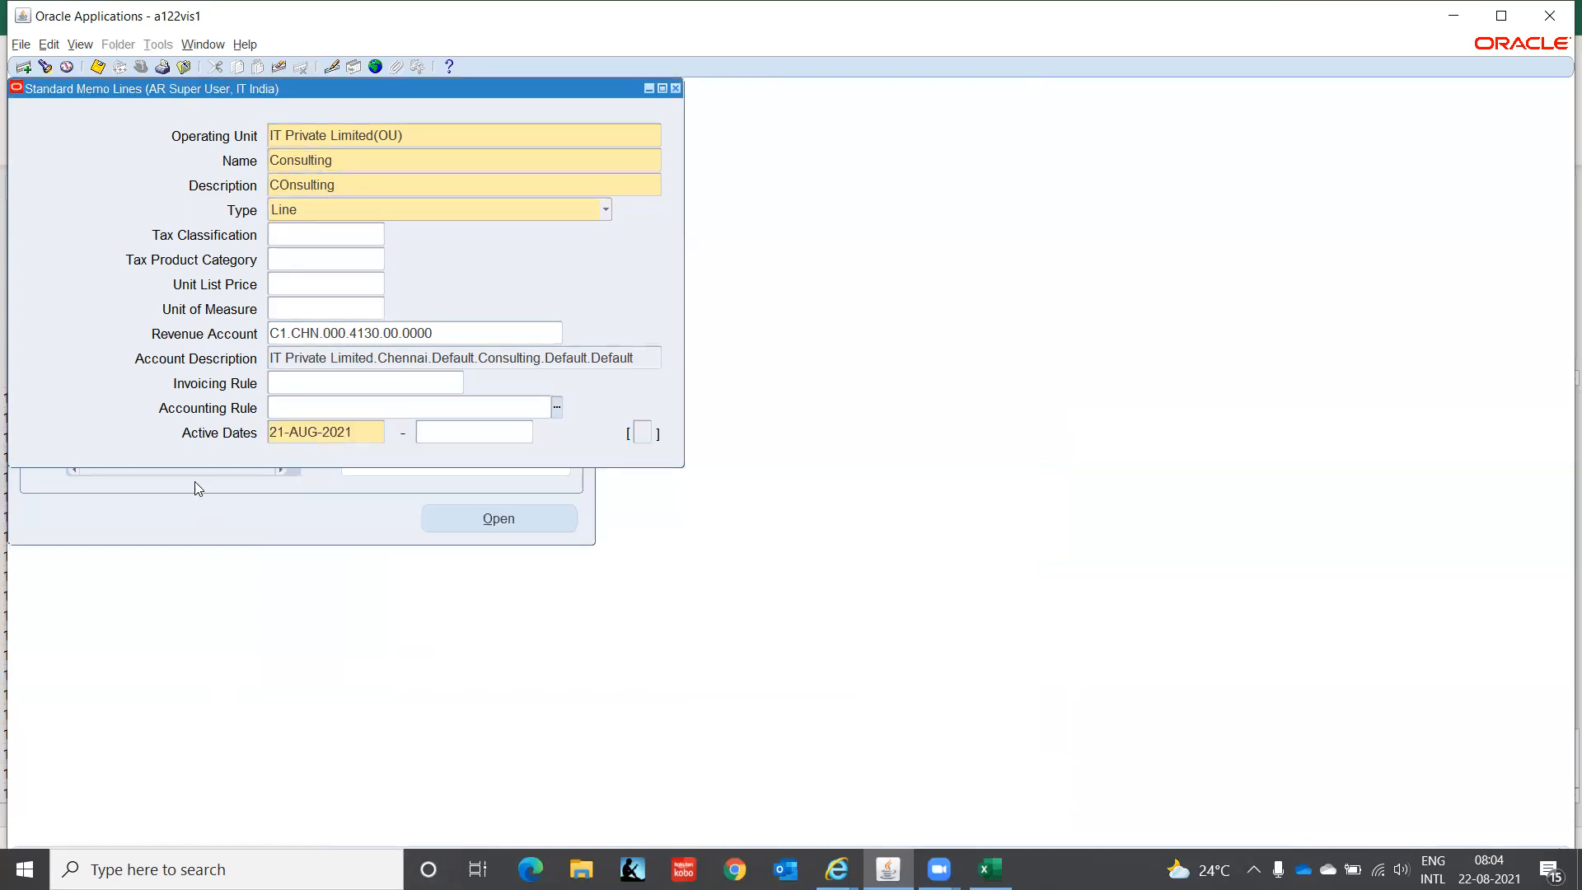
pyautogui.click(367, 431)
pyautogui.write('01-JAN-202')
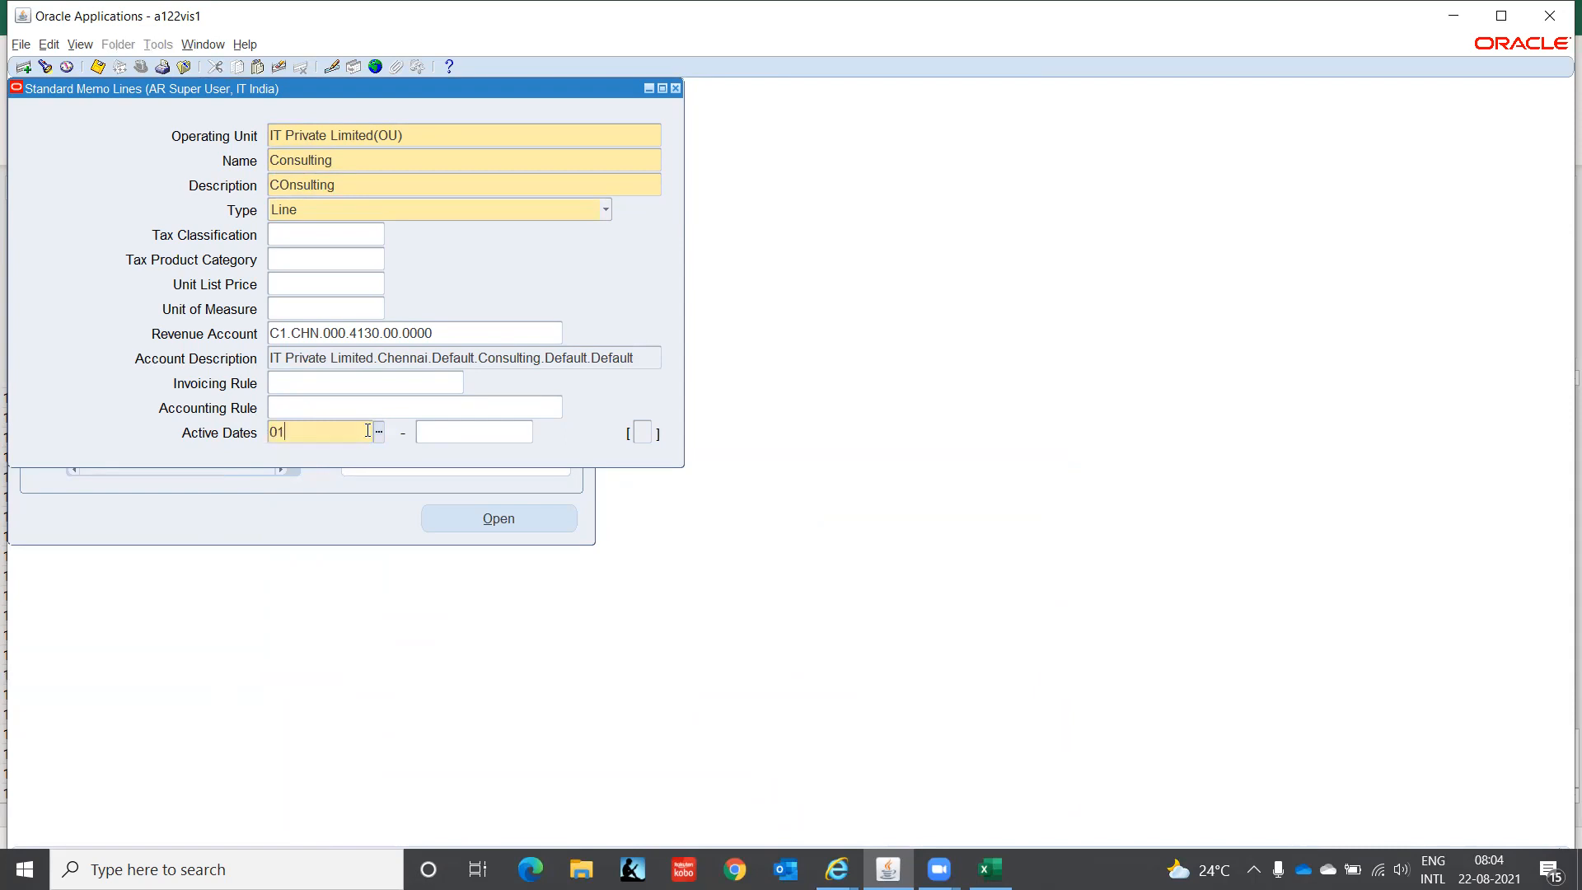
pyautogui.write('1')
pyautogui.press('Tab')
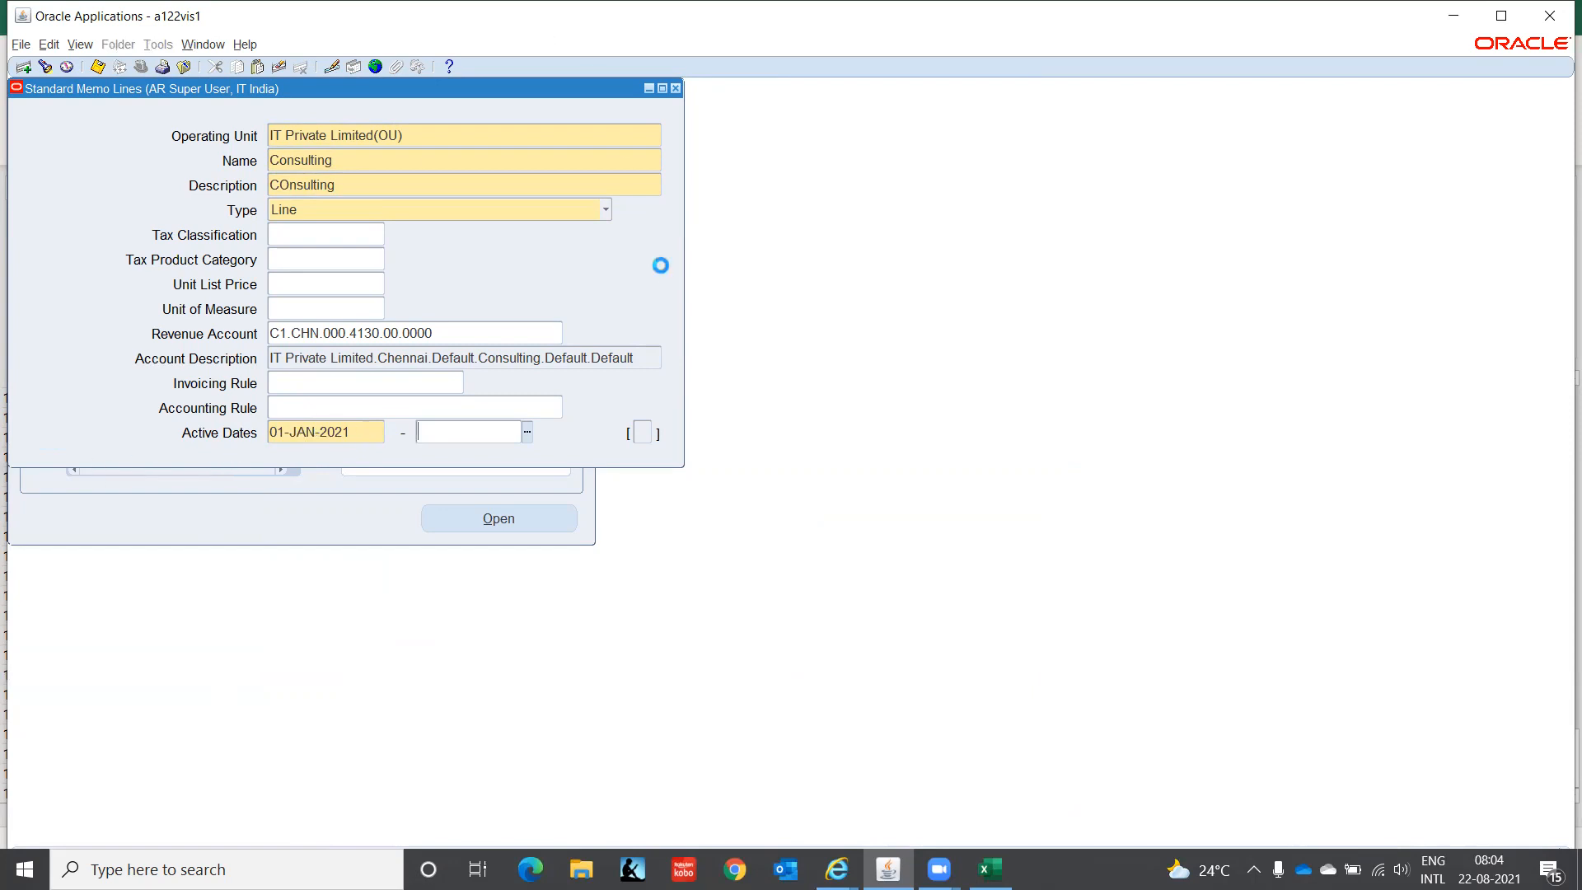
# - Correct the miscapitalised letter so the description reads 'Consulting'
pyautogui.doubleClick(288, 188)
pyautogui.press('Left')
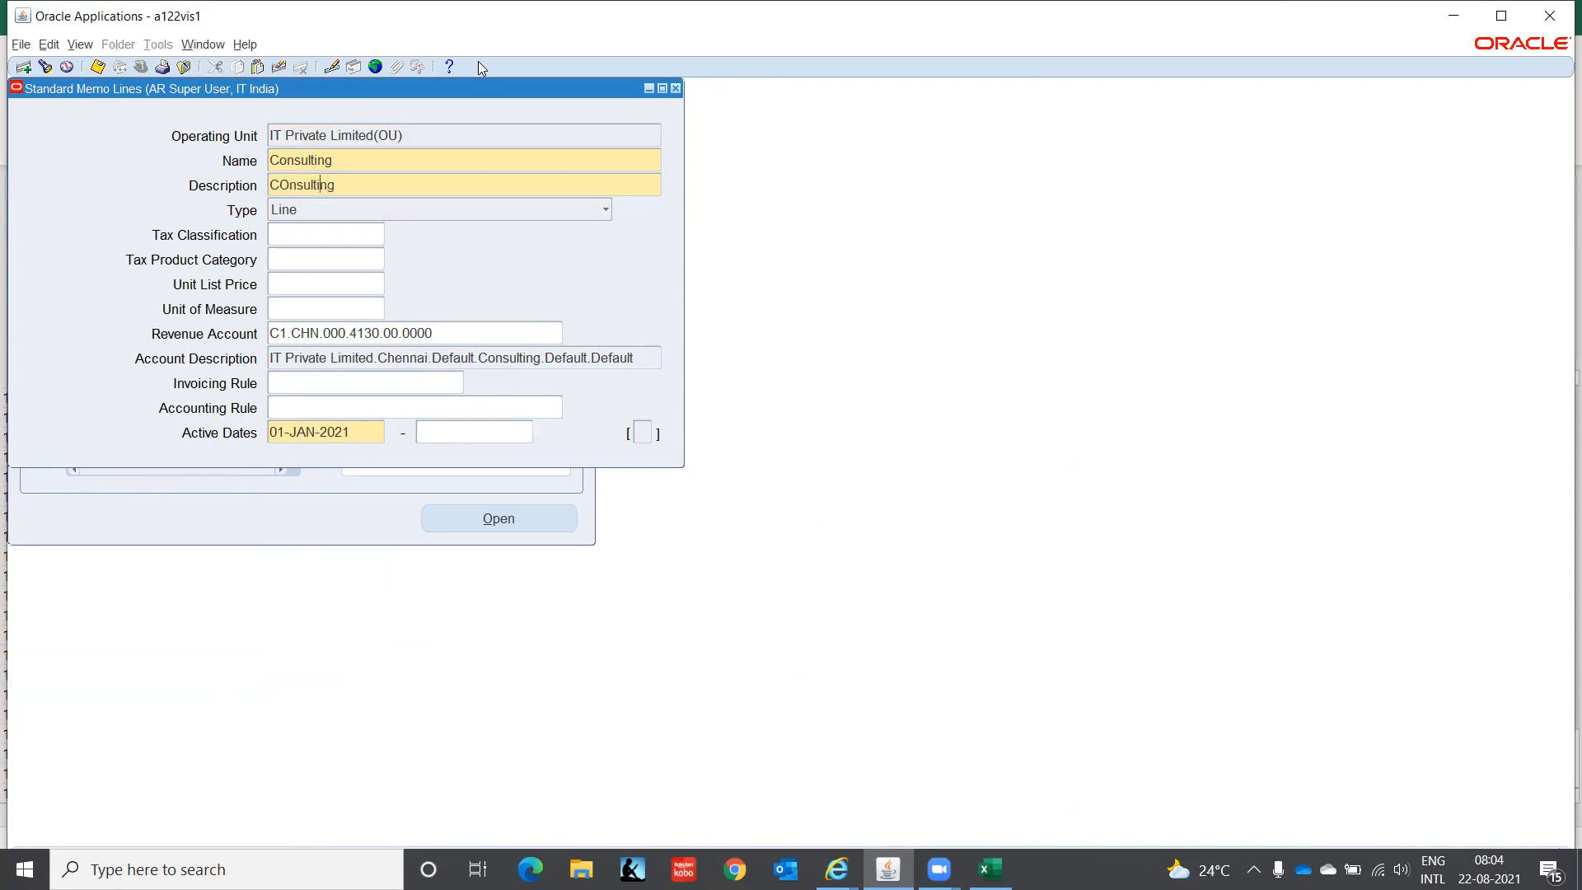
pyautogui.press('Left')
pyautogui.press('Left')
pyautogui.press('BackSpace')
pyautogui.write('o')
pyautogui.press('Tab')
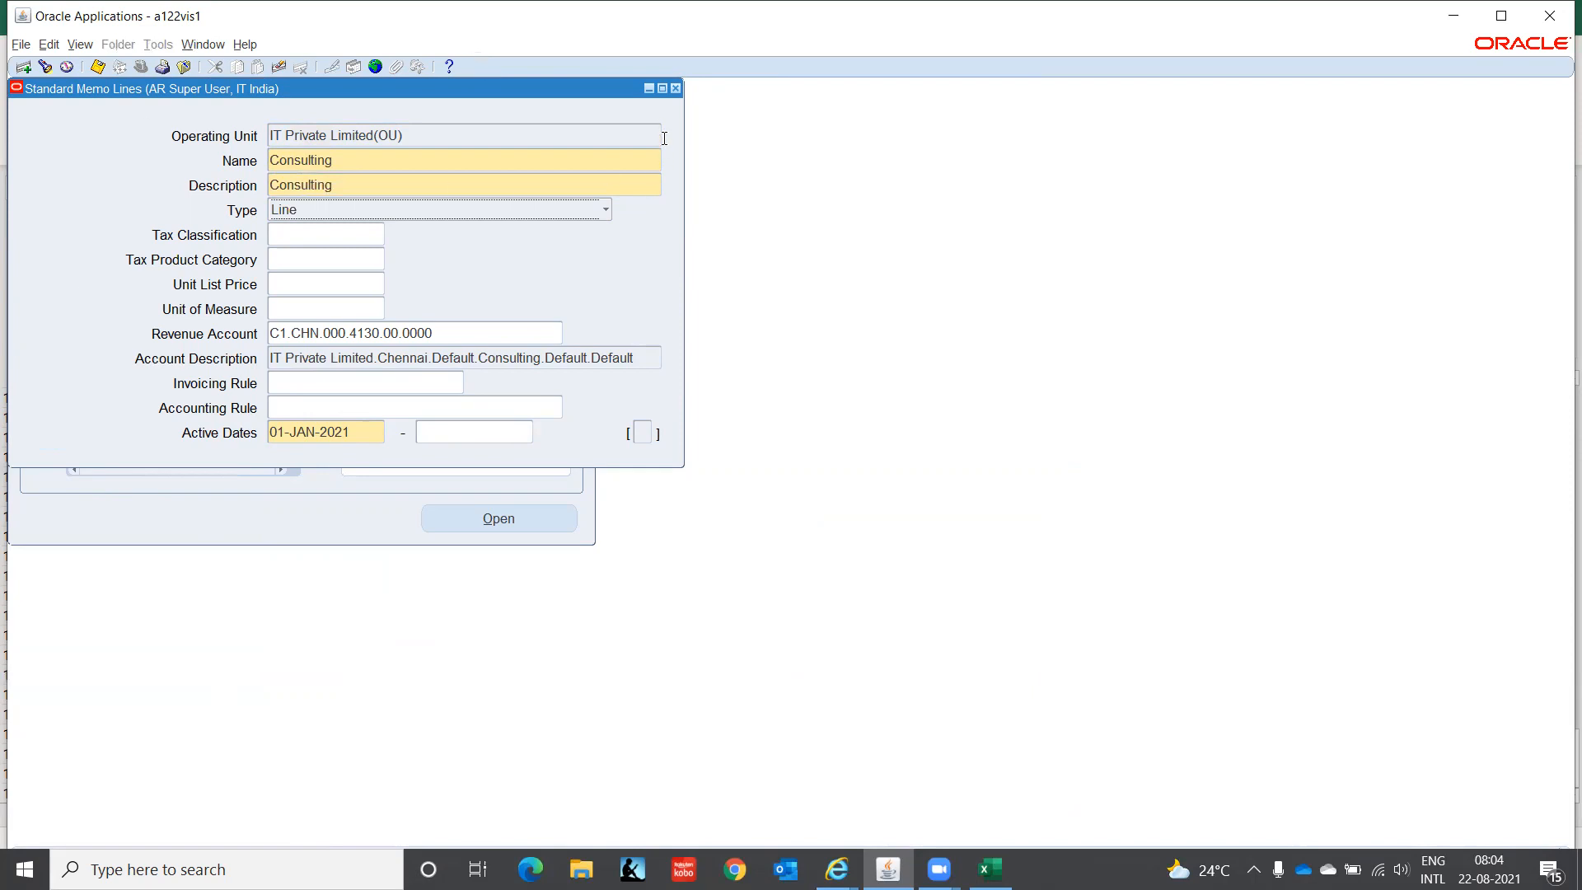
# - Close Standard Memo Lines and open the Accounting Rules setup form from the Navigator
pyautogui.click(675, 88)
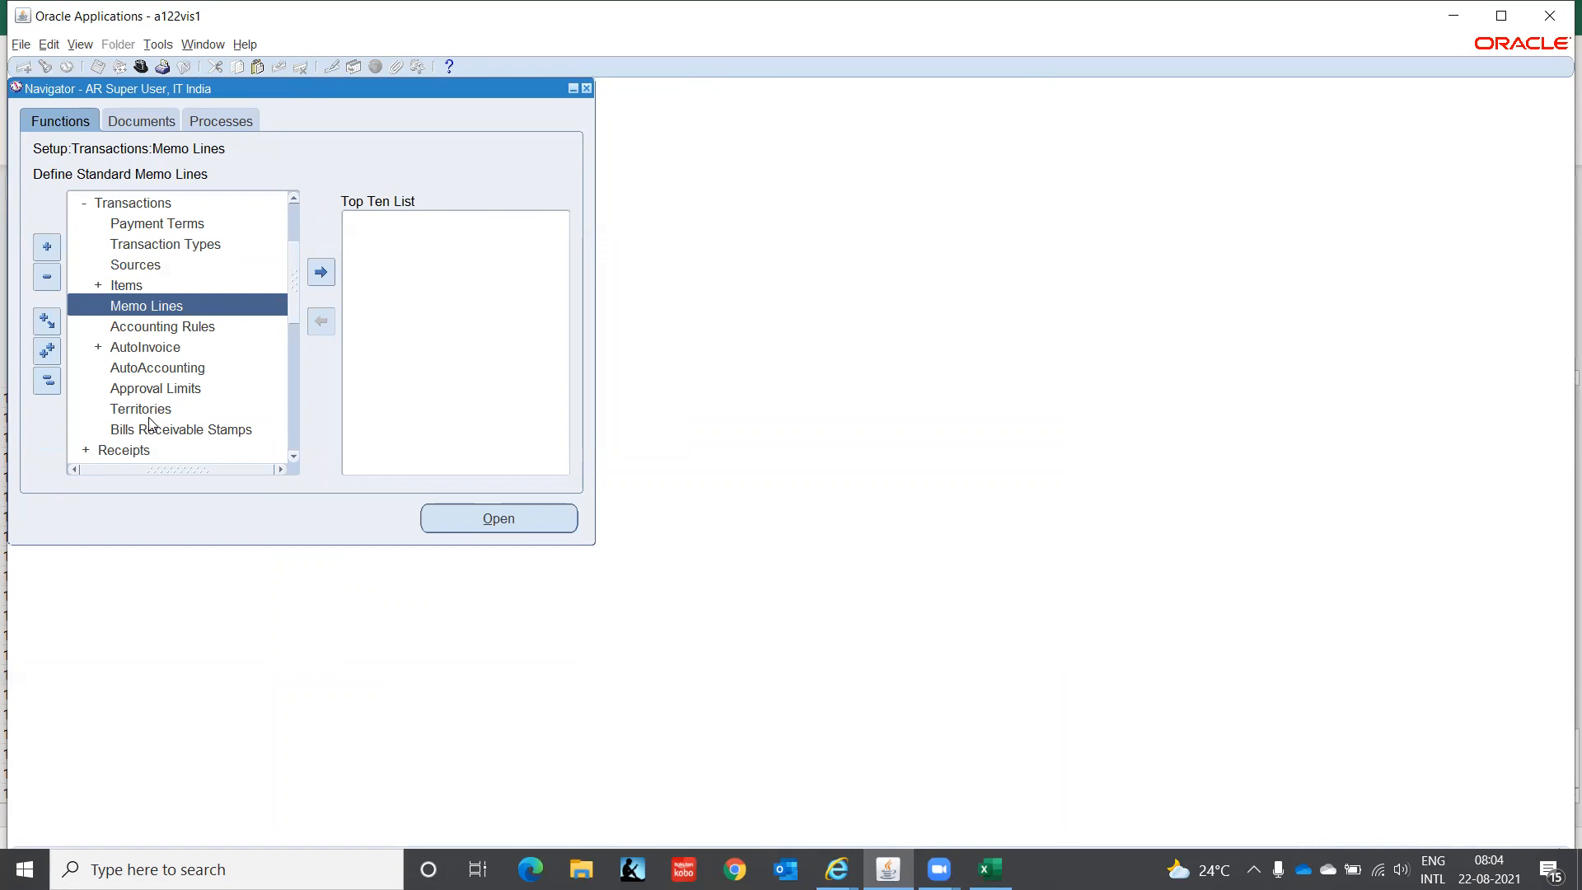
pyautogui.click(171, 389)
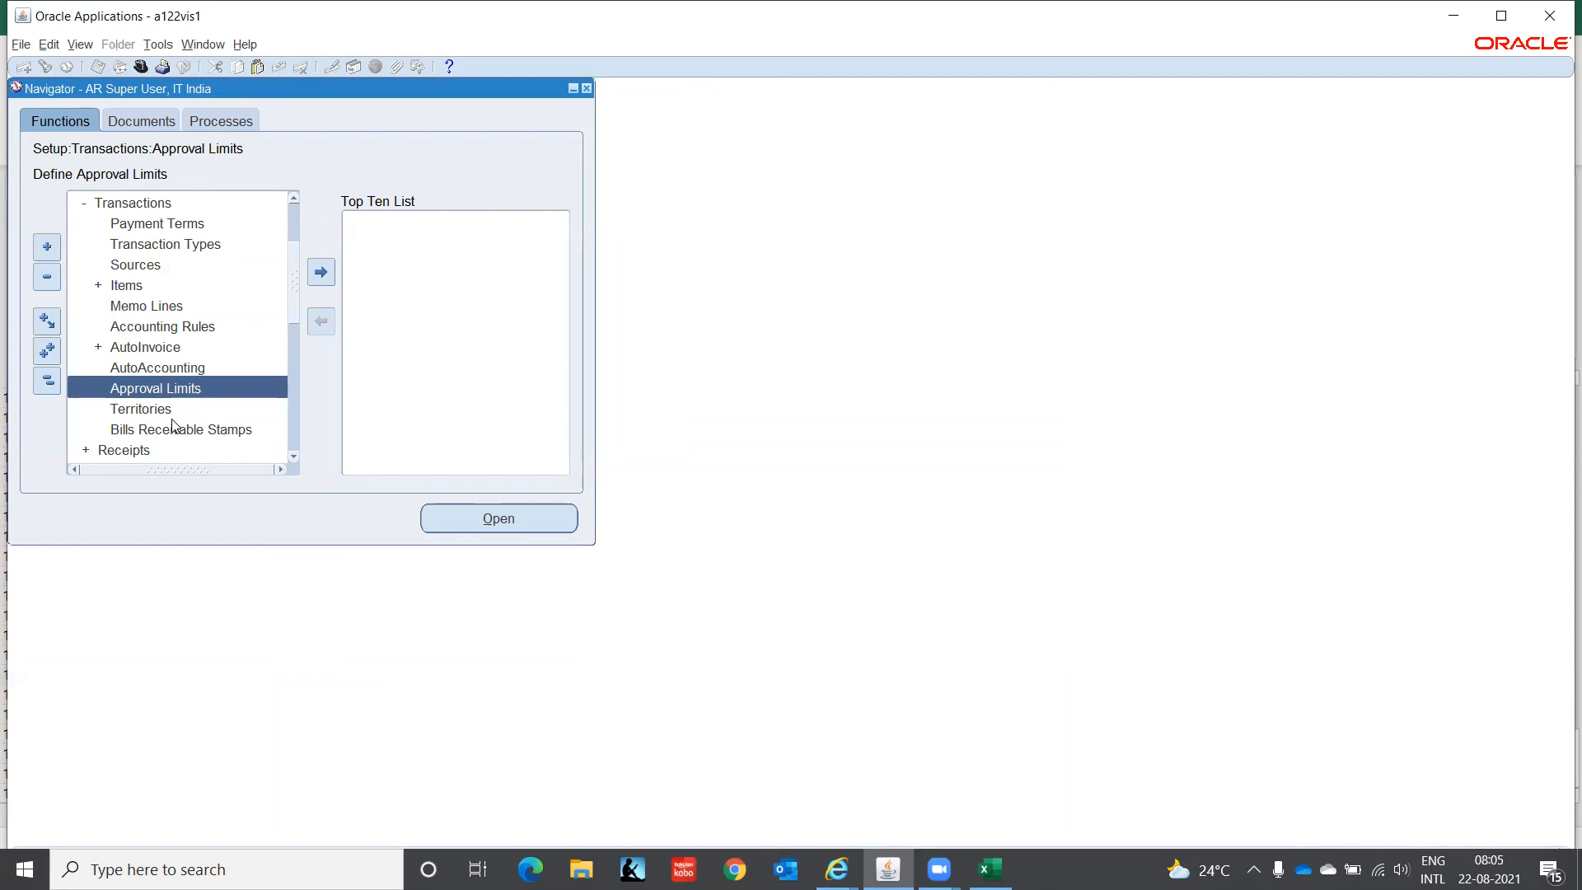
pyautogui.click(148, 349)
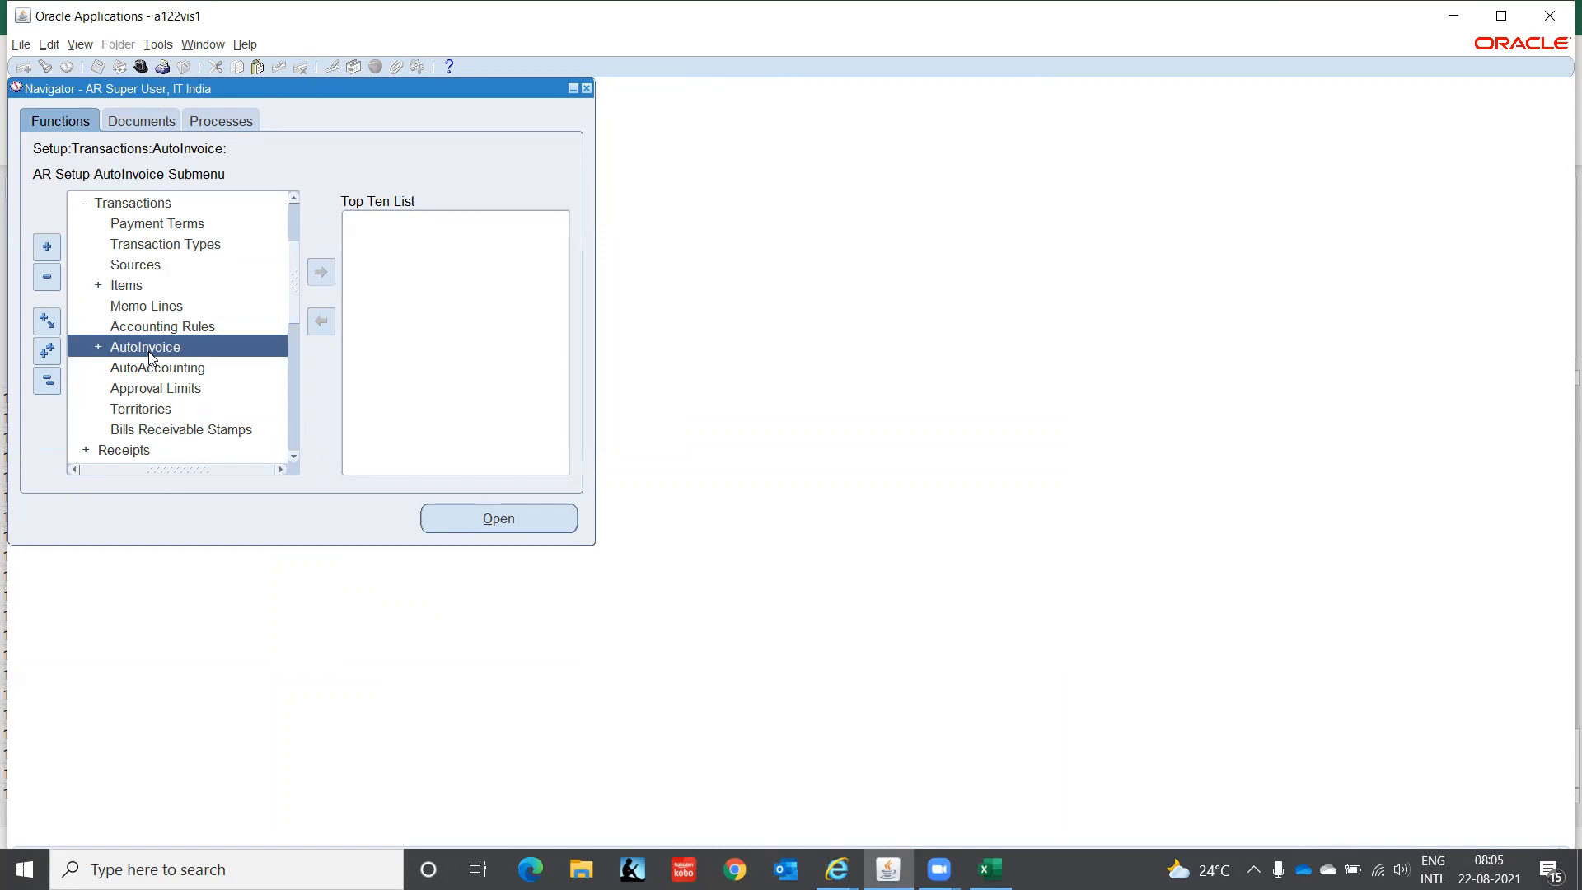
pyautogui.click(151, 329)
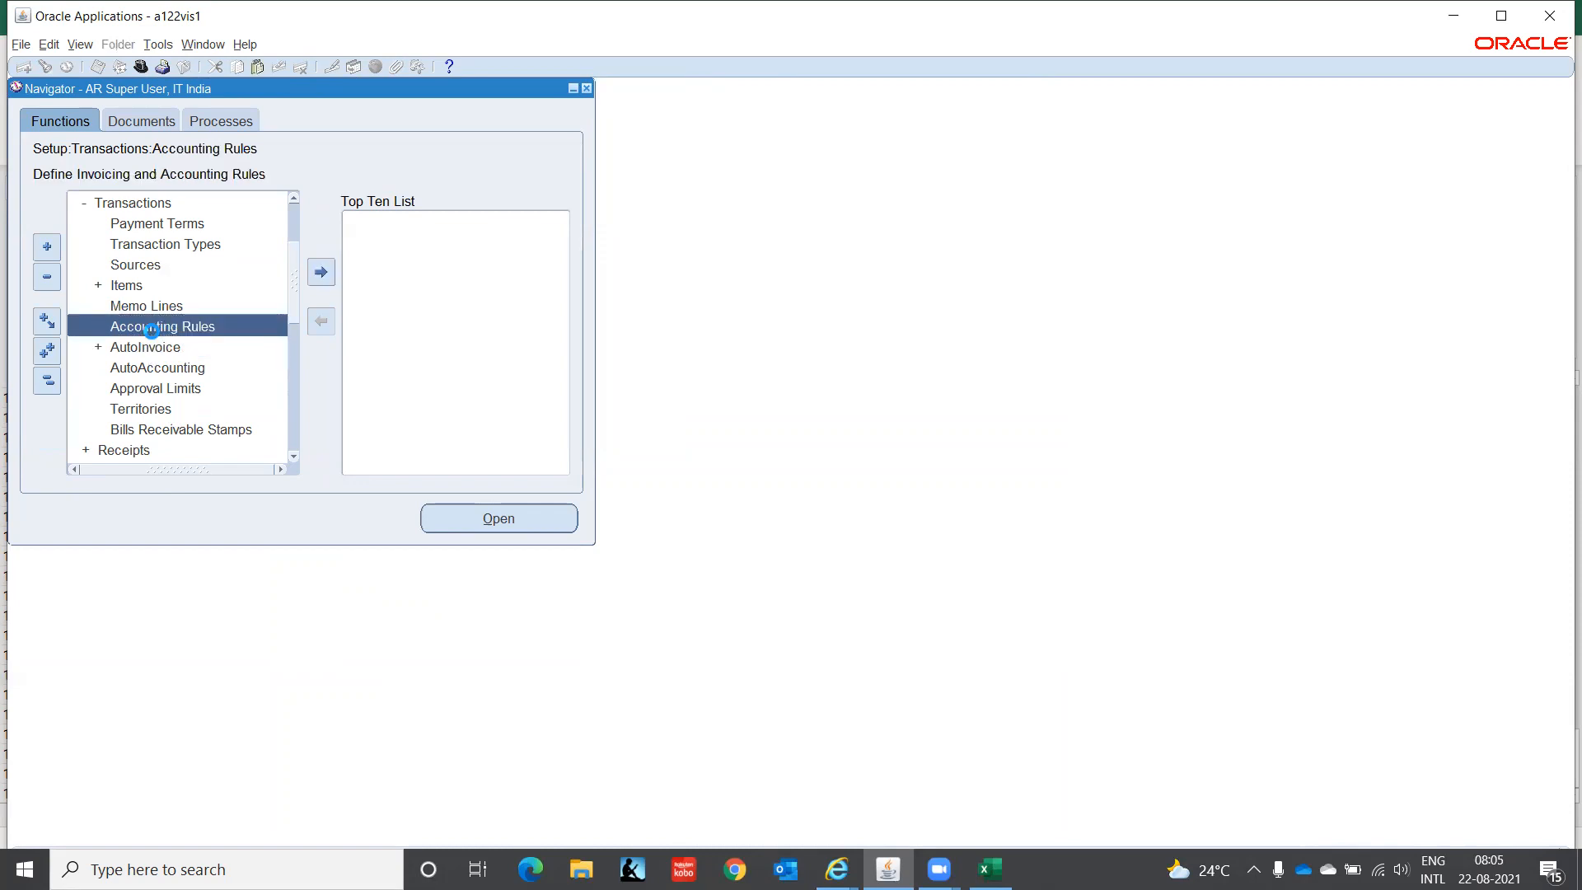
pyautogui.doubleClick(152, 330)
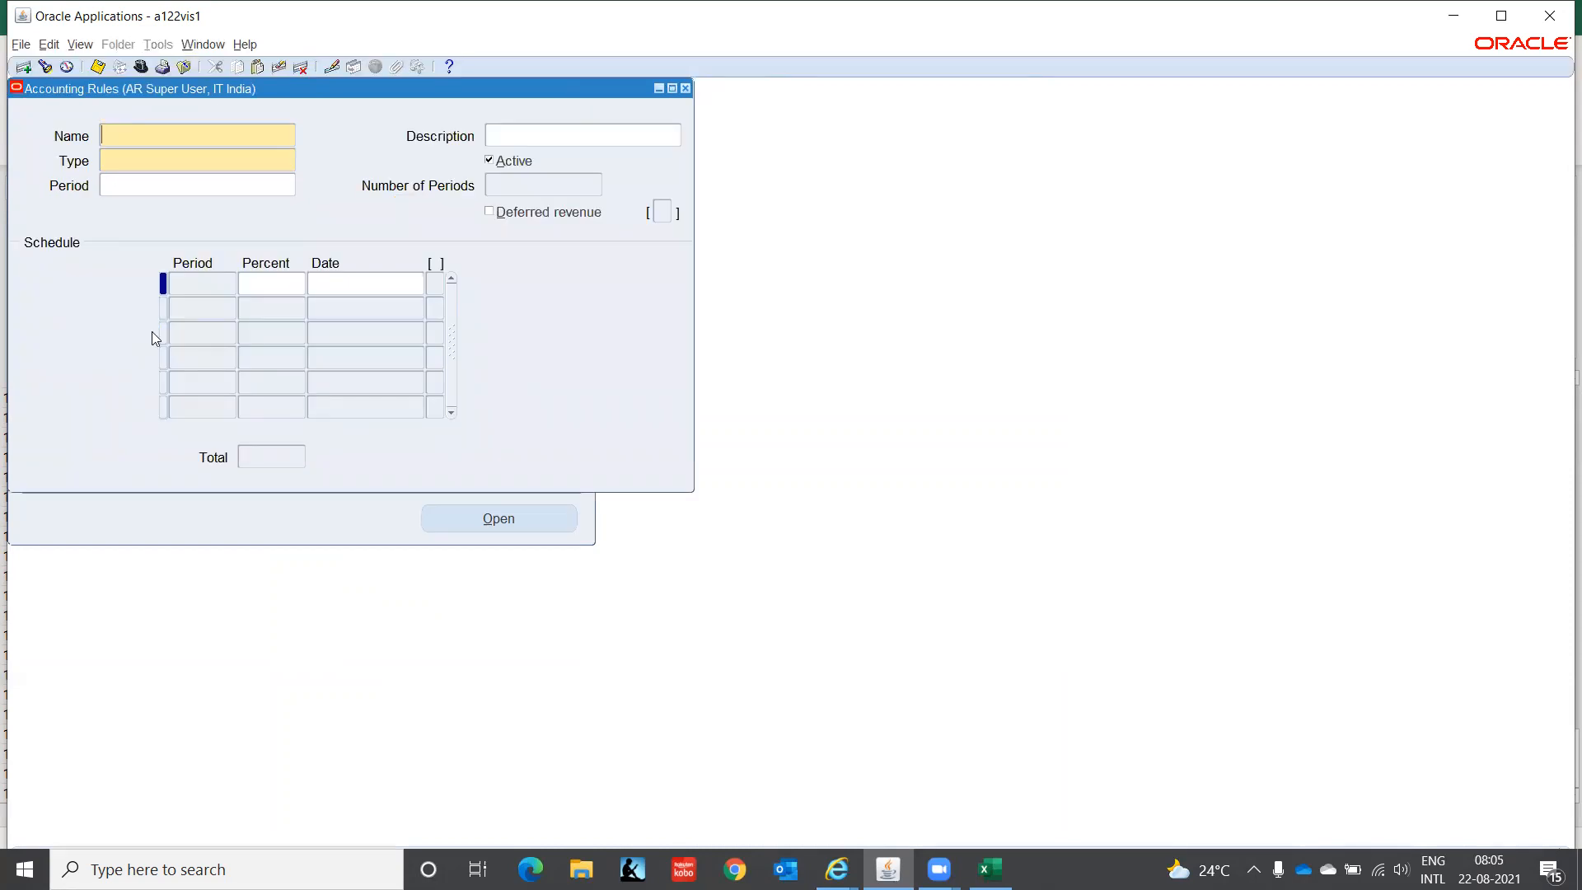
pyautogui.hotkey('ctrl', 'F11')
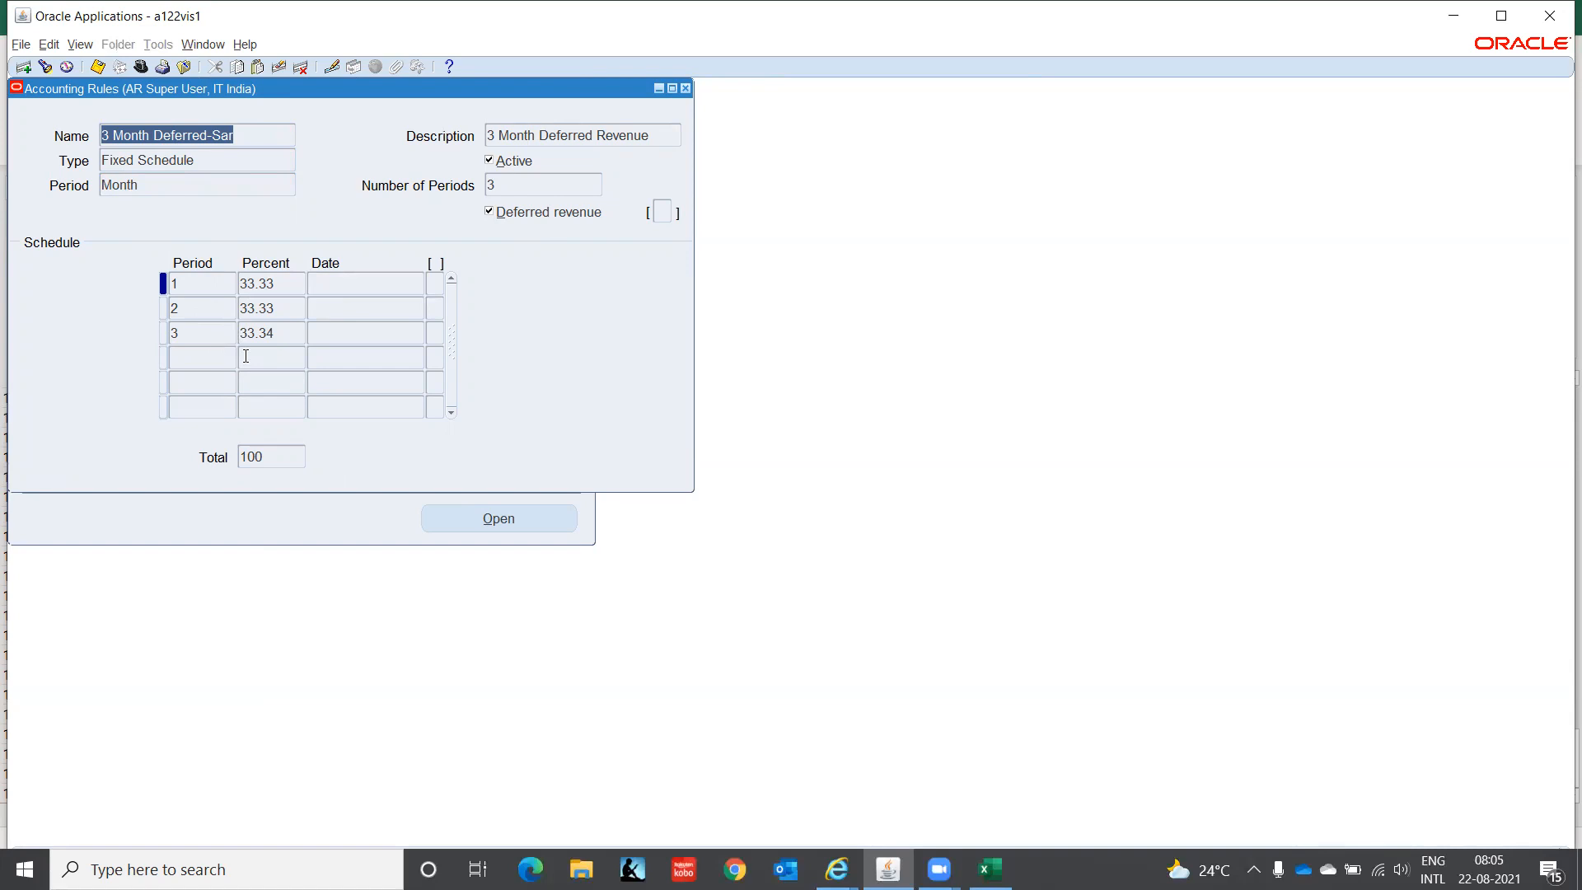
pyautogui.click(687, 92)
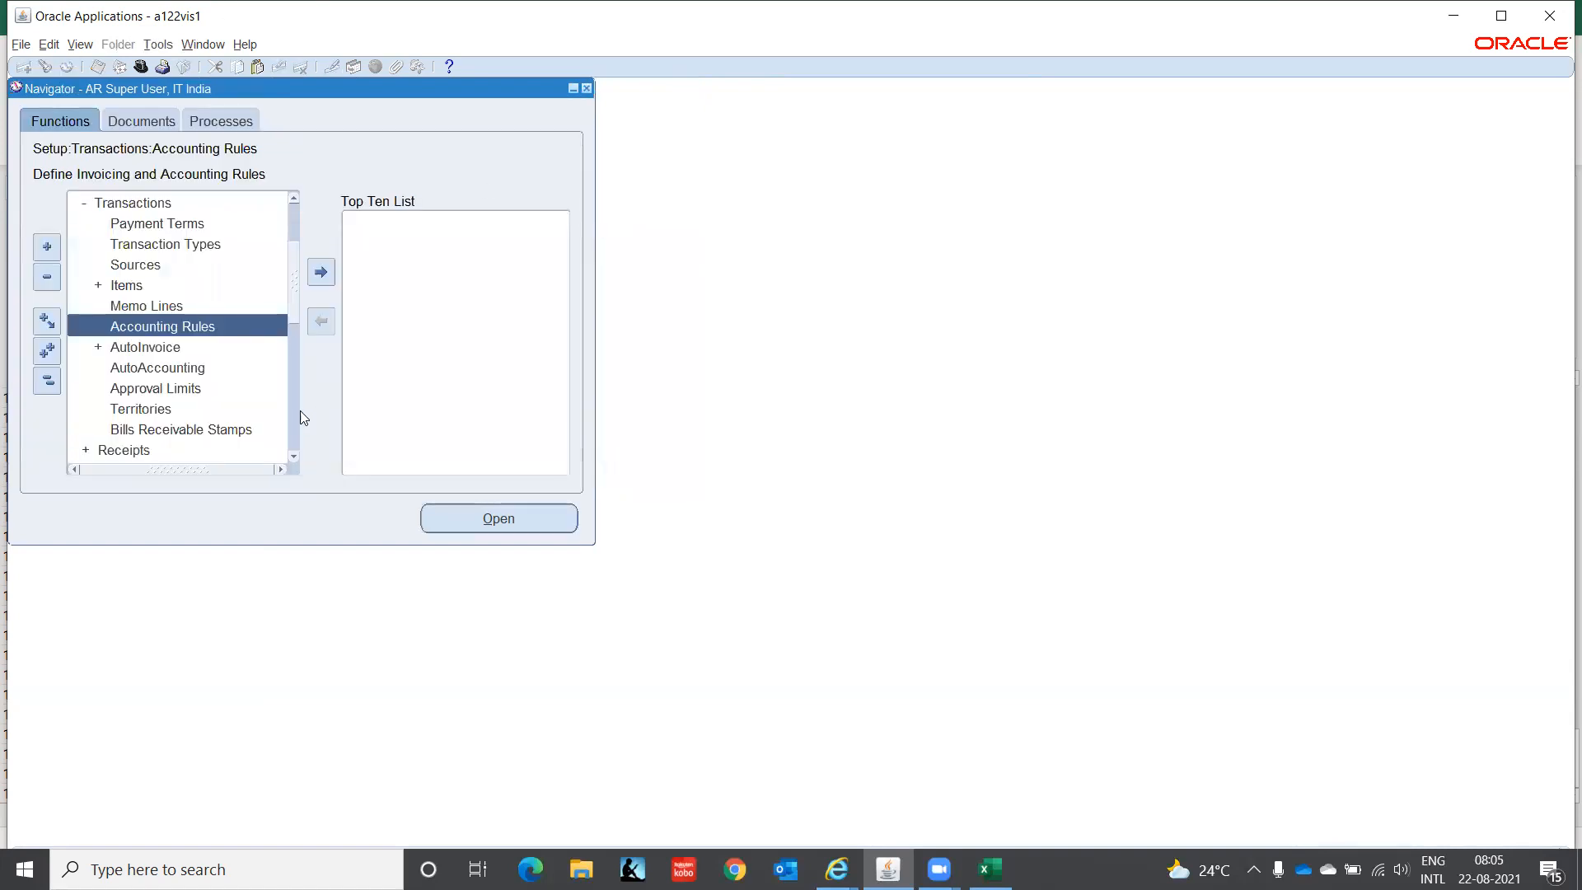
# - Open the AutoAccounting setup form and choose Receivable as its type
pyautogui.click(113, 354)
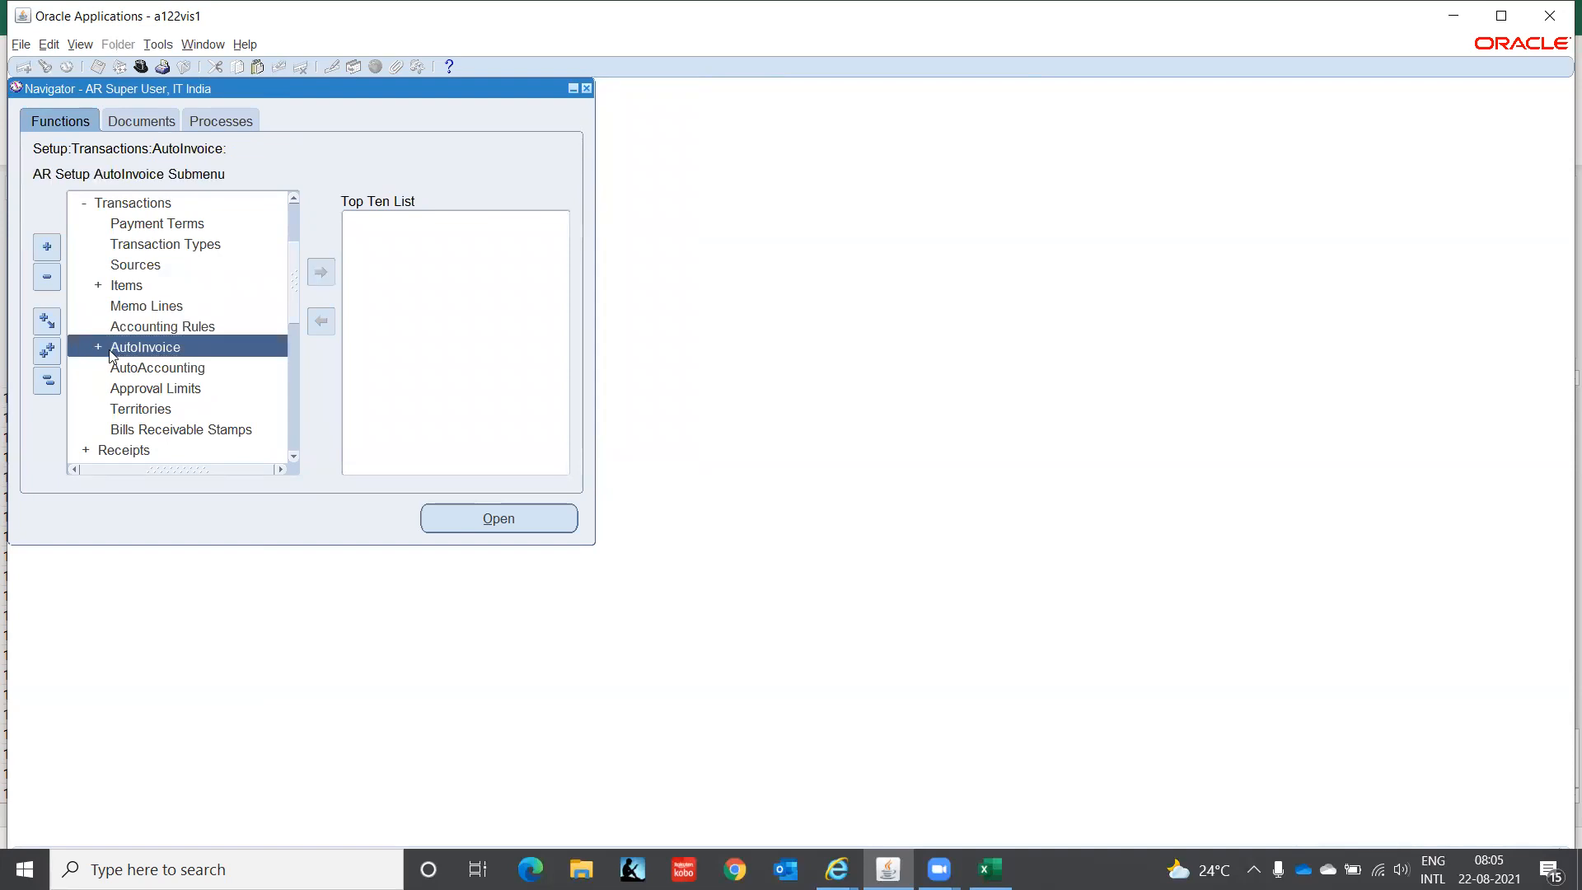
pyautogui.click(115, 364)
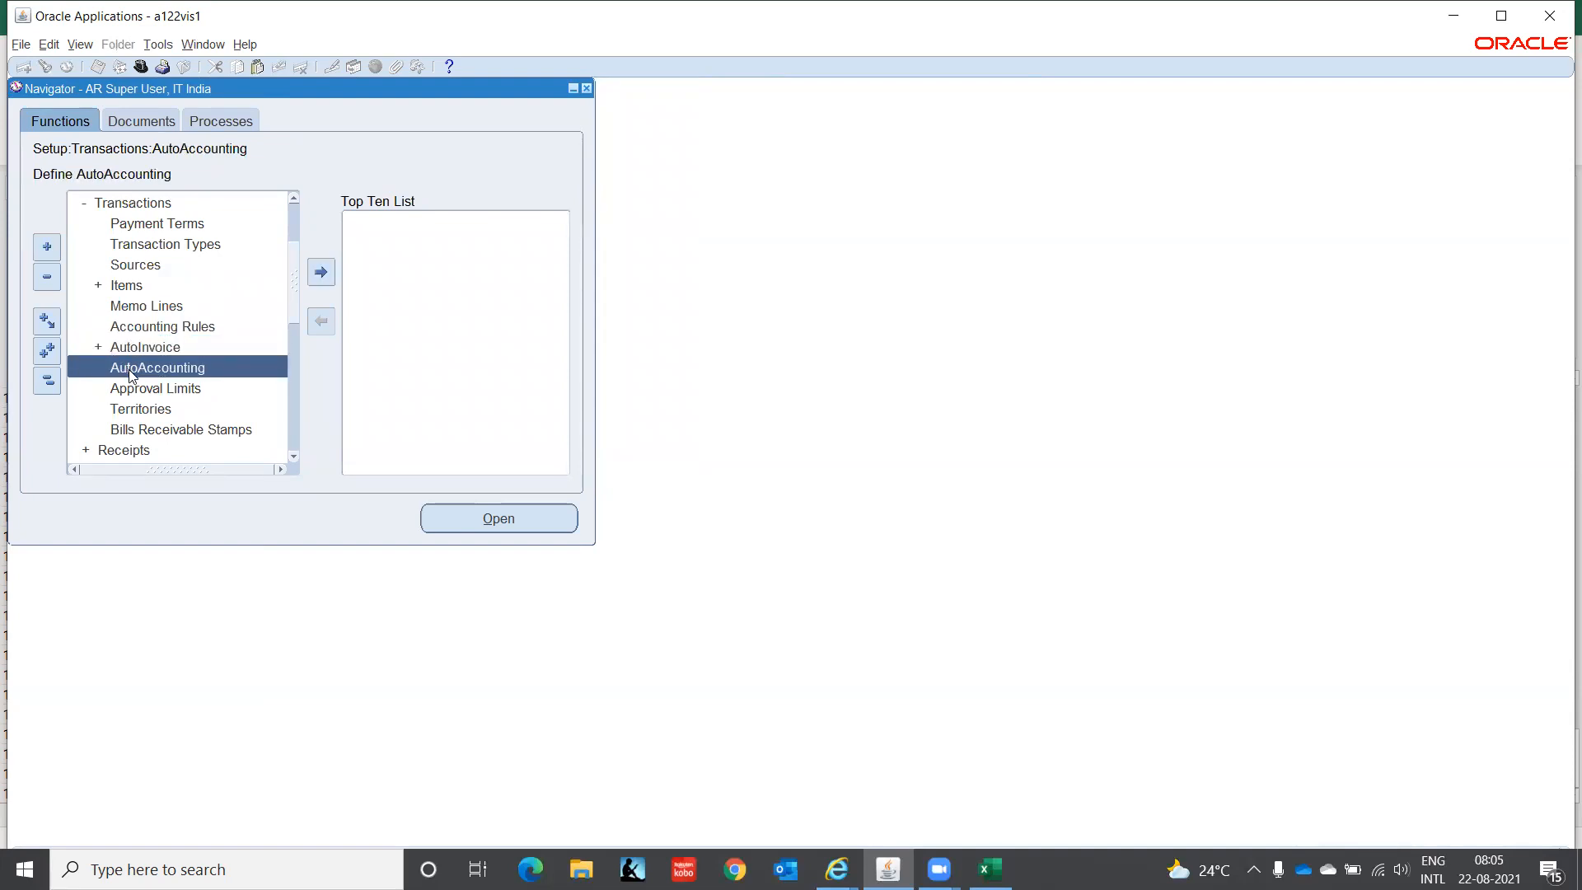
pyautogui.doubleClick(127, 369)
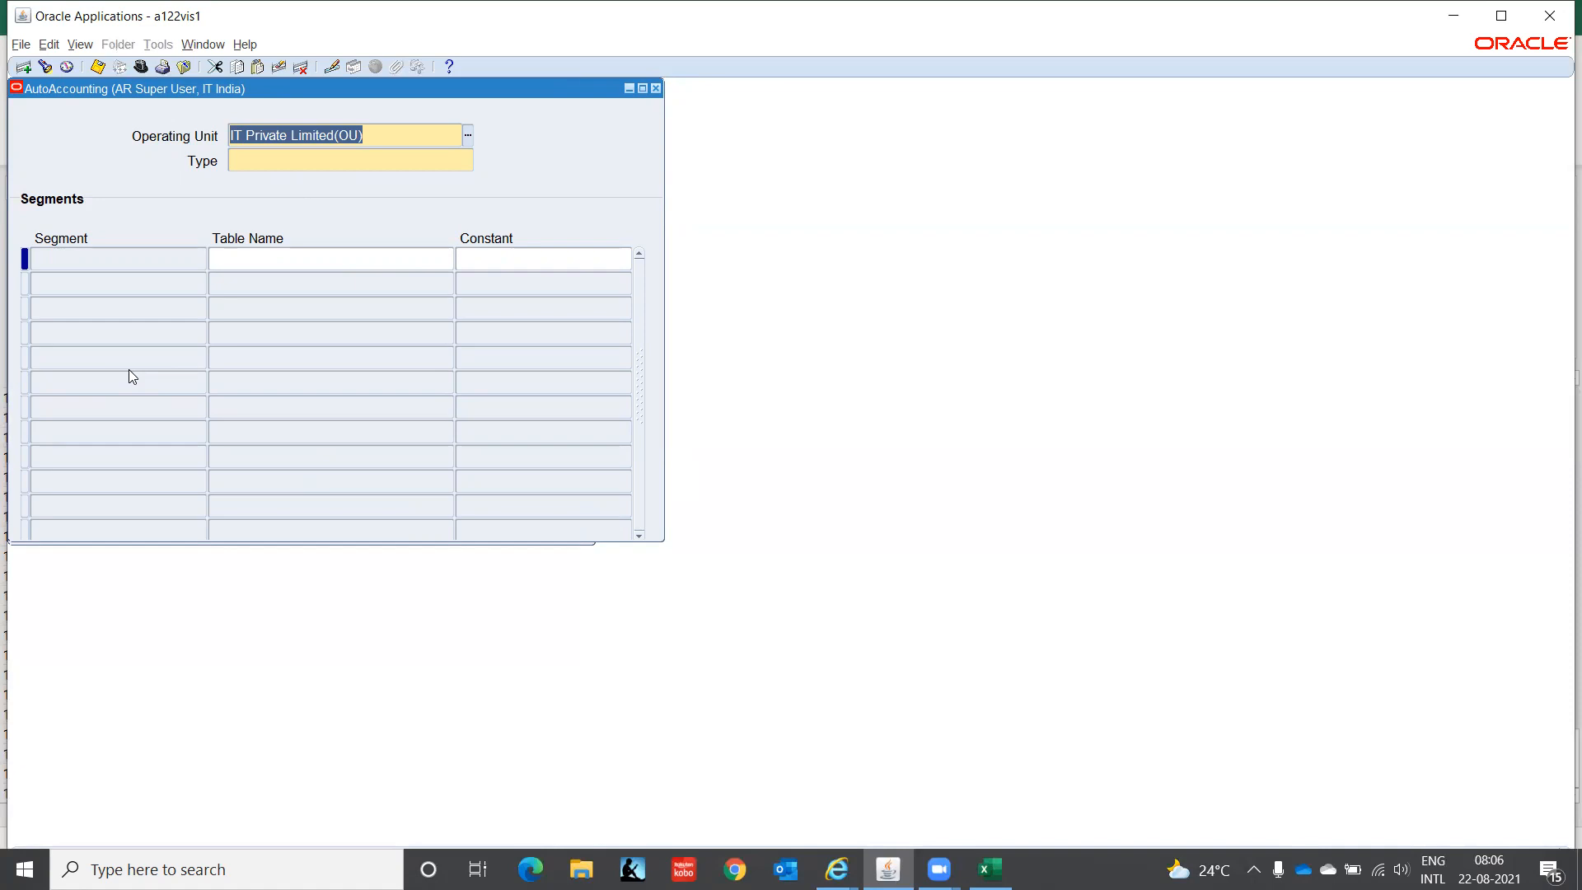
pyautogui.click(260, 162)
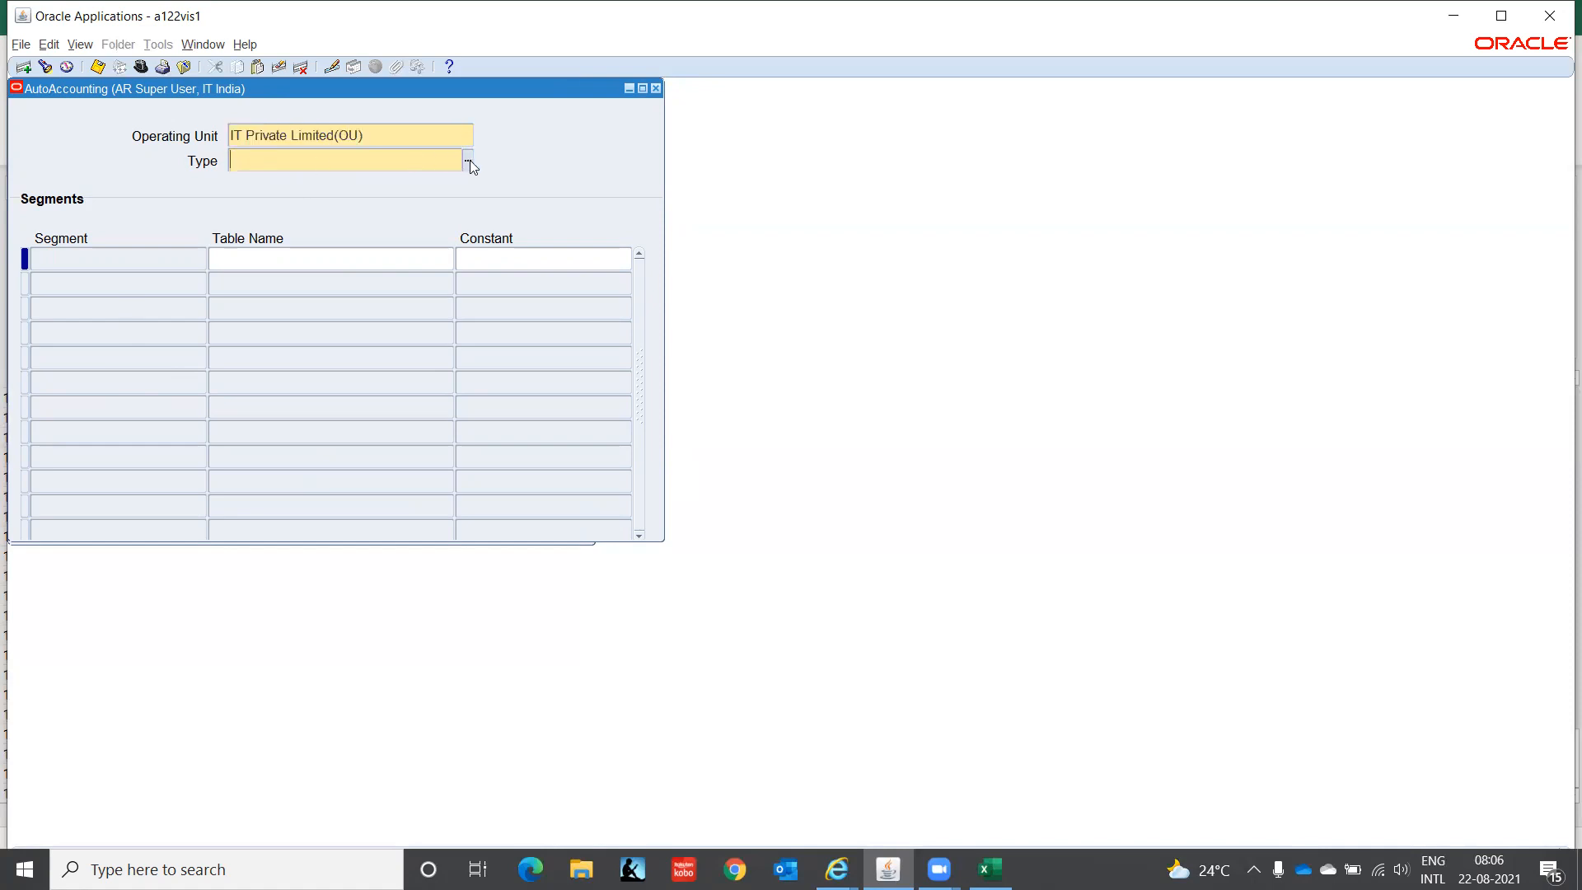
pyautogui.click(469, 160)
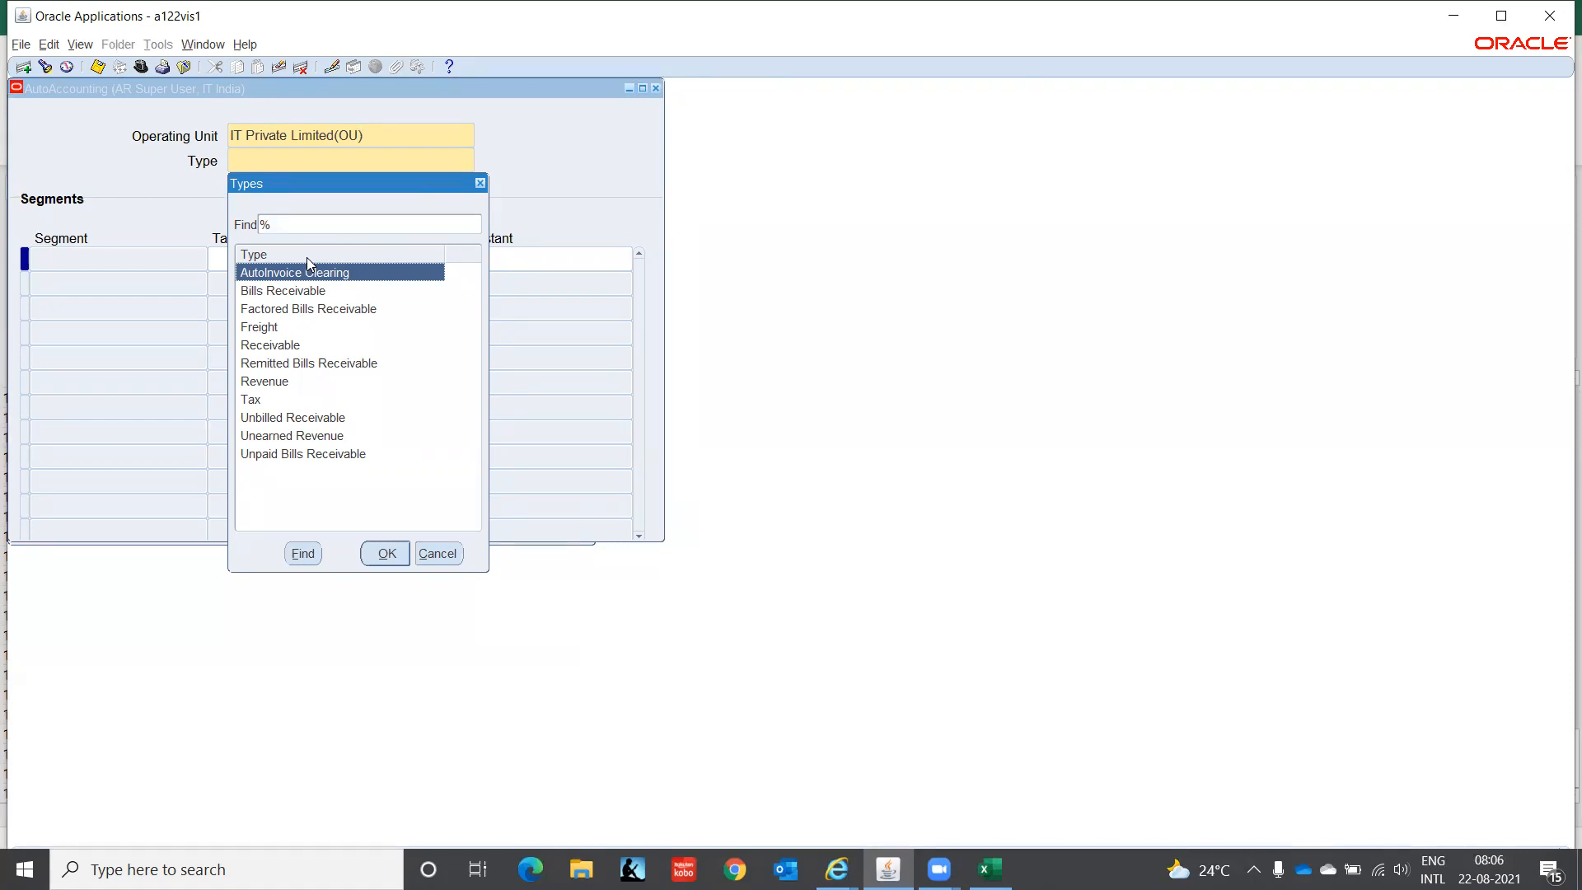
pyautogui.click(282, 348)
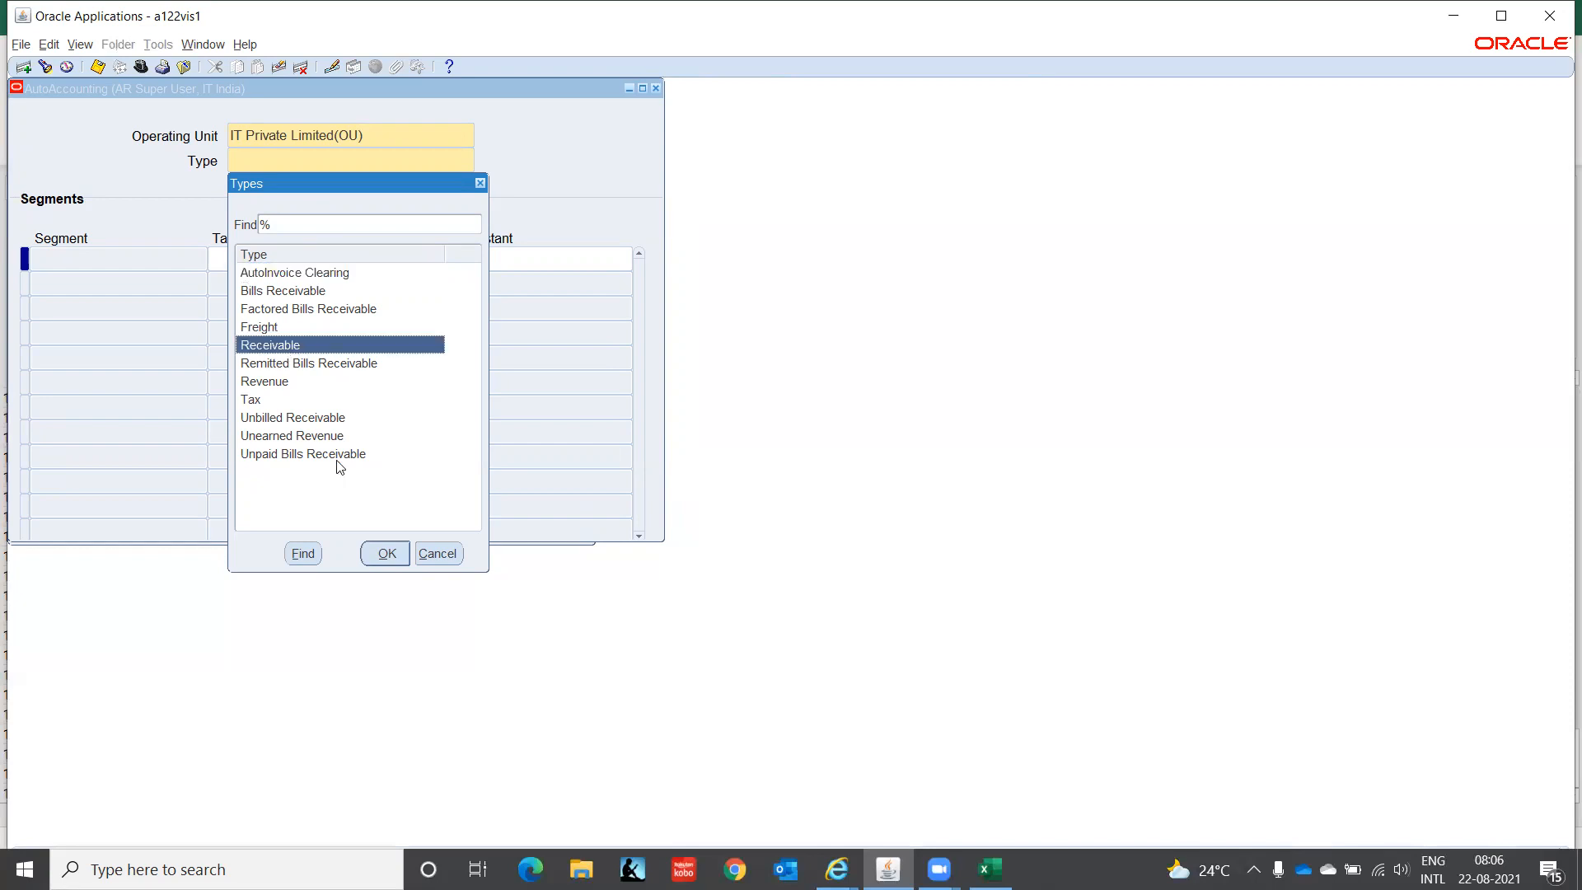
pyautogui.click(386, 554)
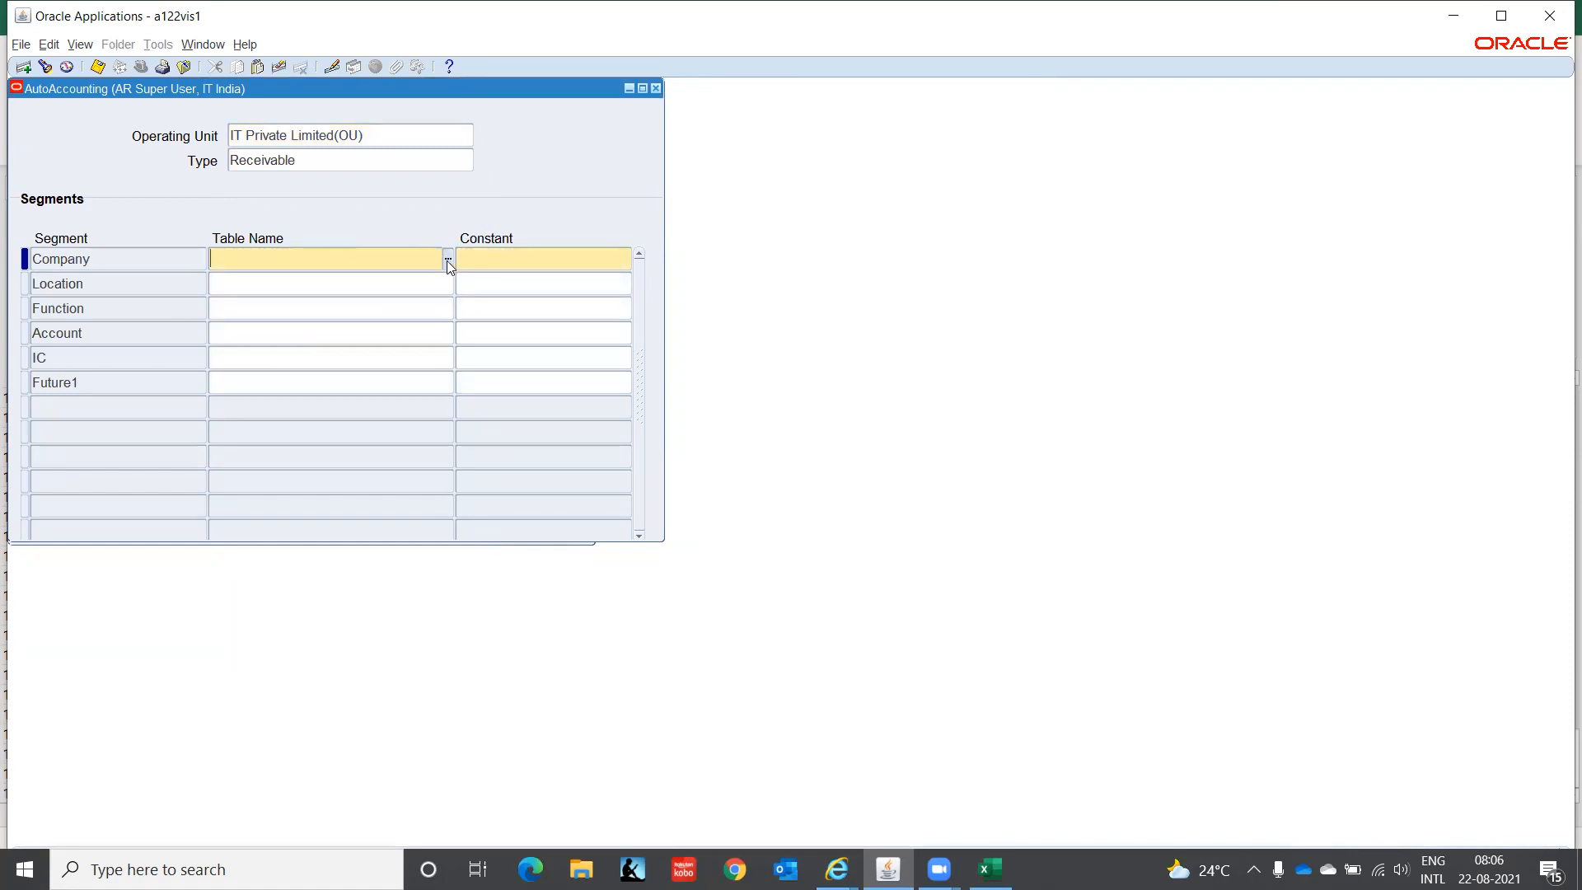
# - Enter C1 as the Company segment constant
pyautogui.click(474, 257)
pyautogui.write('C1')
pyautogui.press('Tab')
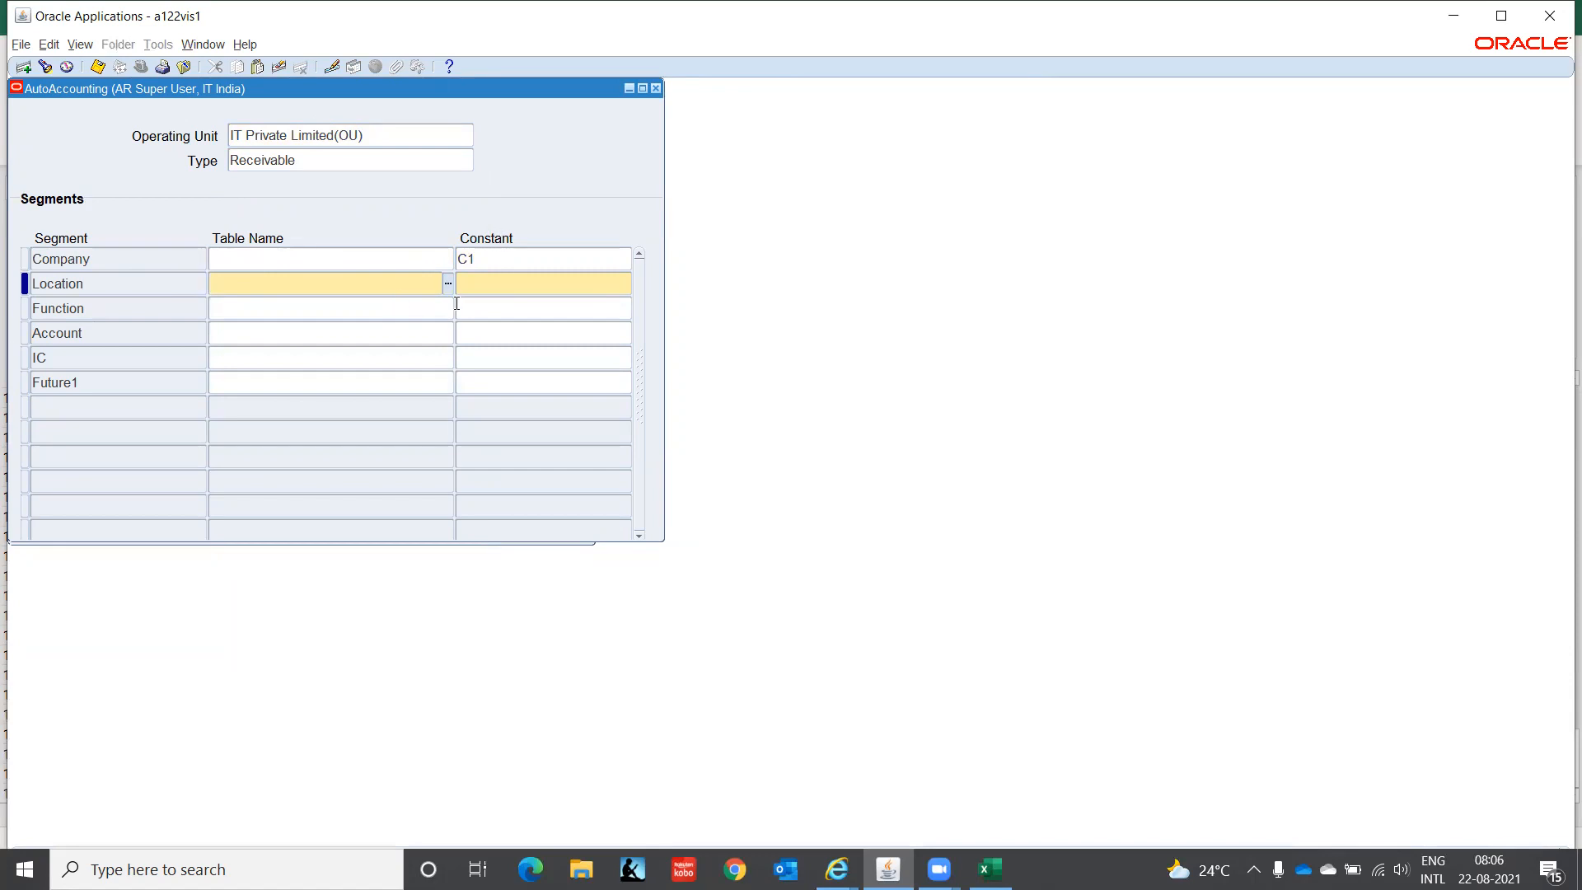
# - Try Transaction Types as Location's table name, then clear it and dismiss the FRM-40202 error
pyautogui.click(448, 284)
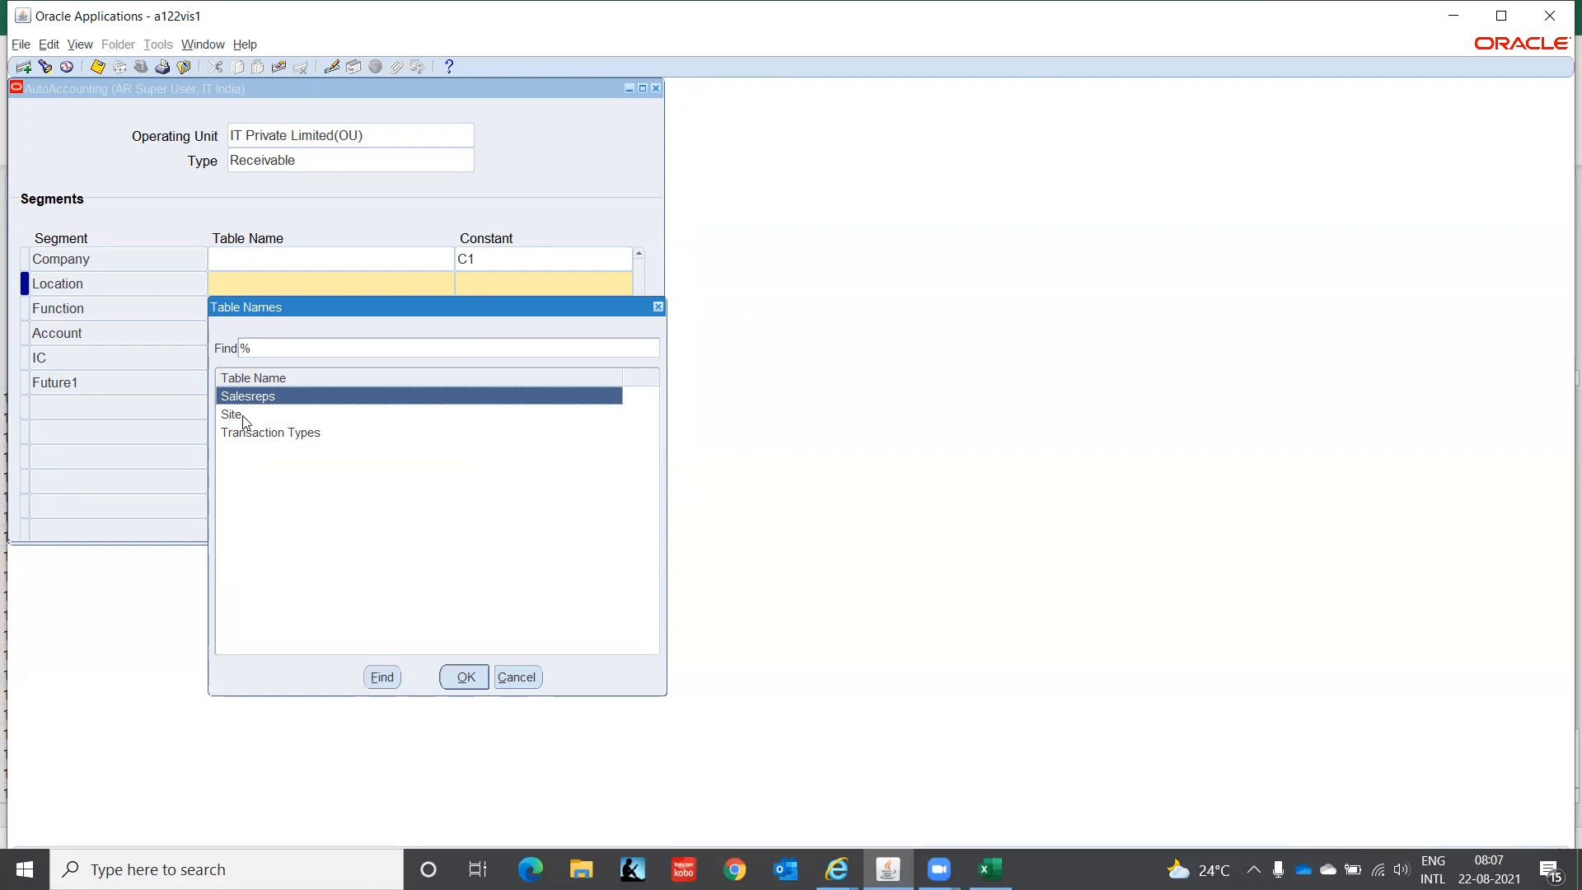
pyautogui.click(245, 435)
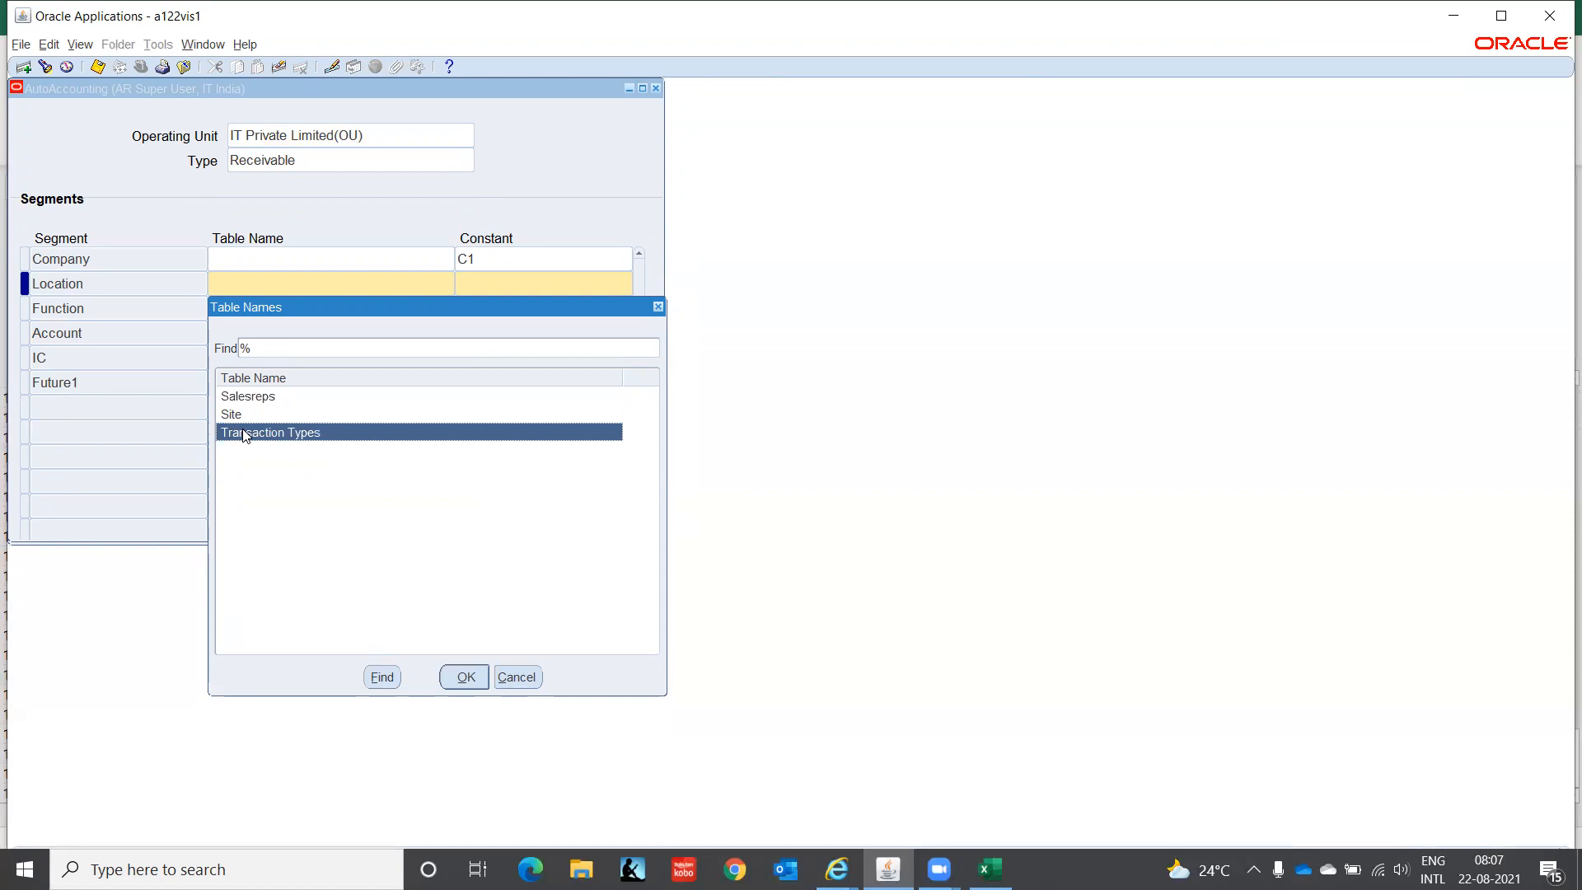
pyautogui.click(464, 676)
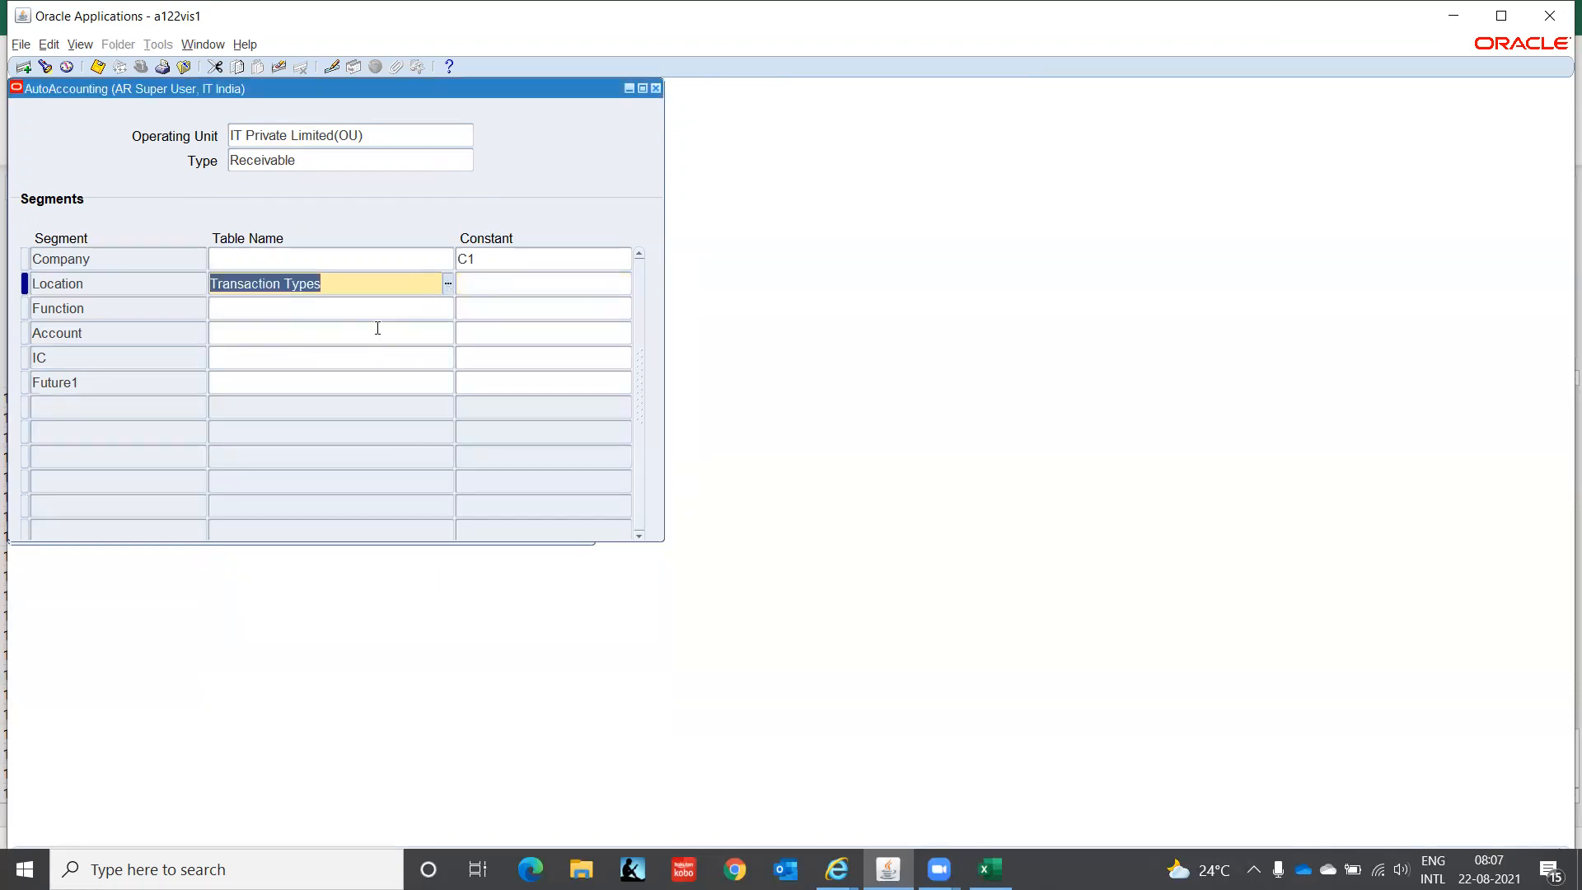
pyautogui.click(481, 278)
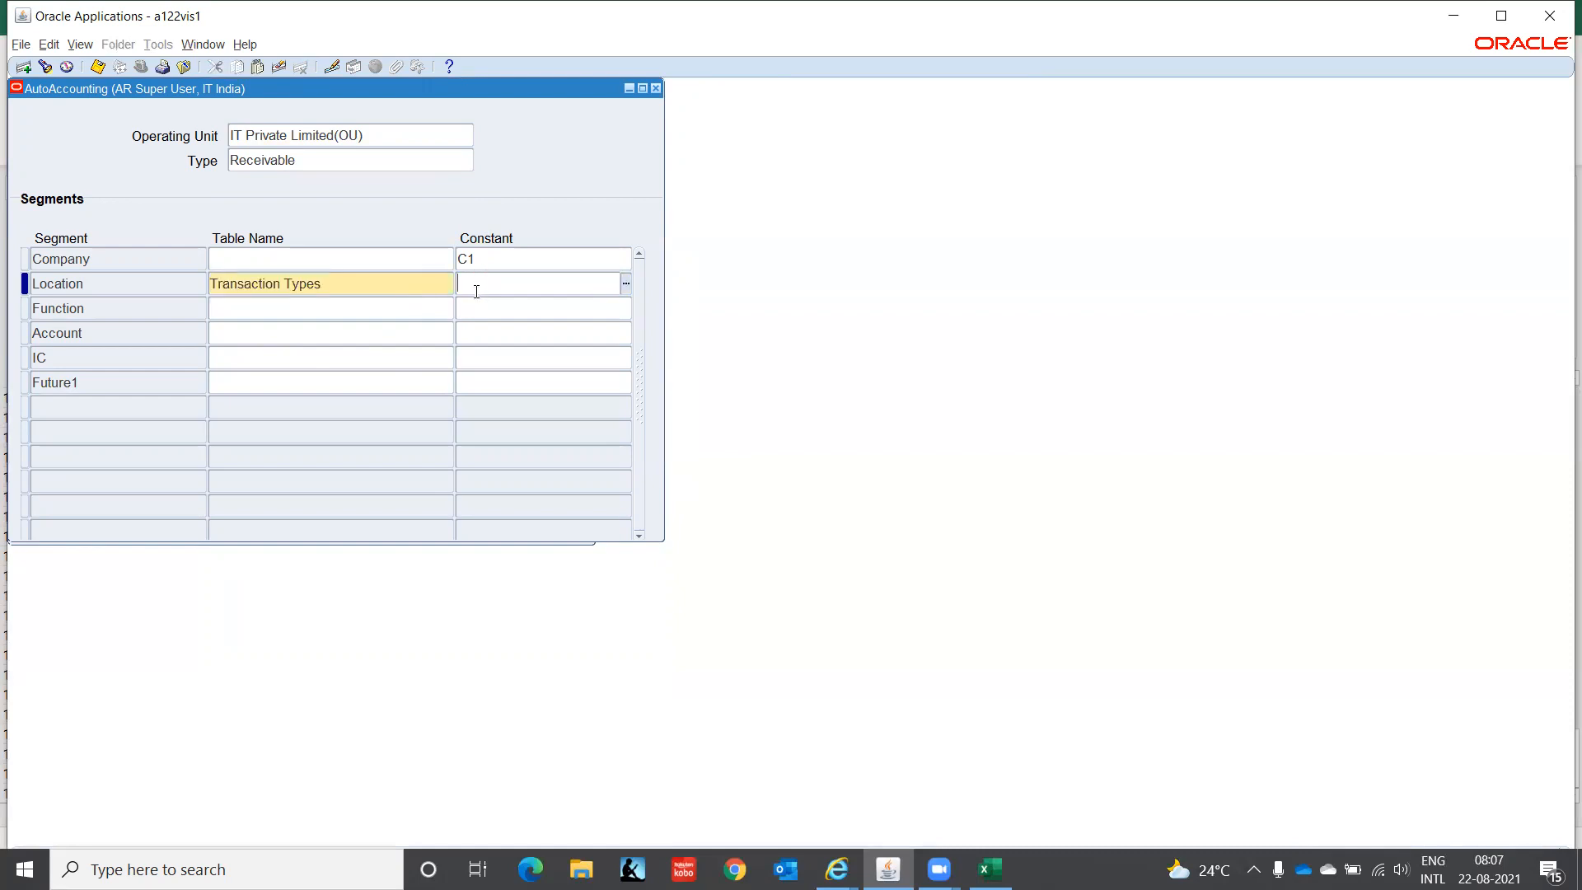
pyautogui.click(430, 283)
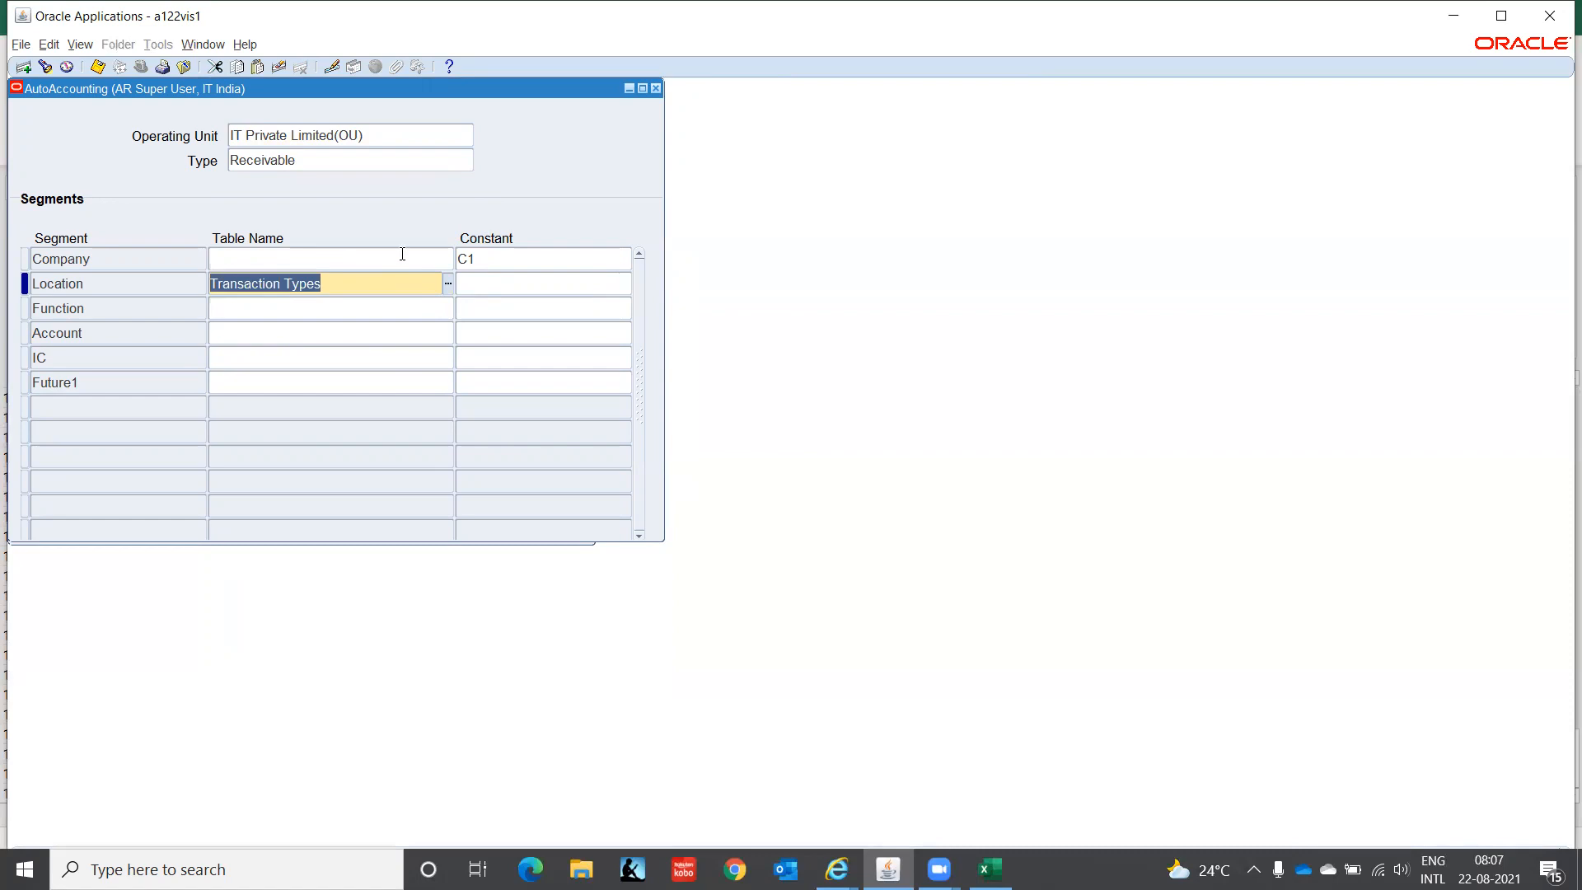
pyautogui.press('Delete')
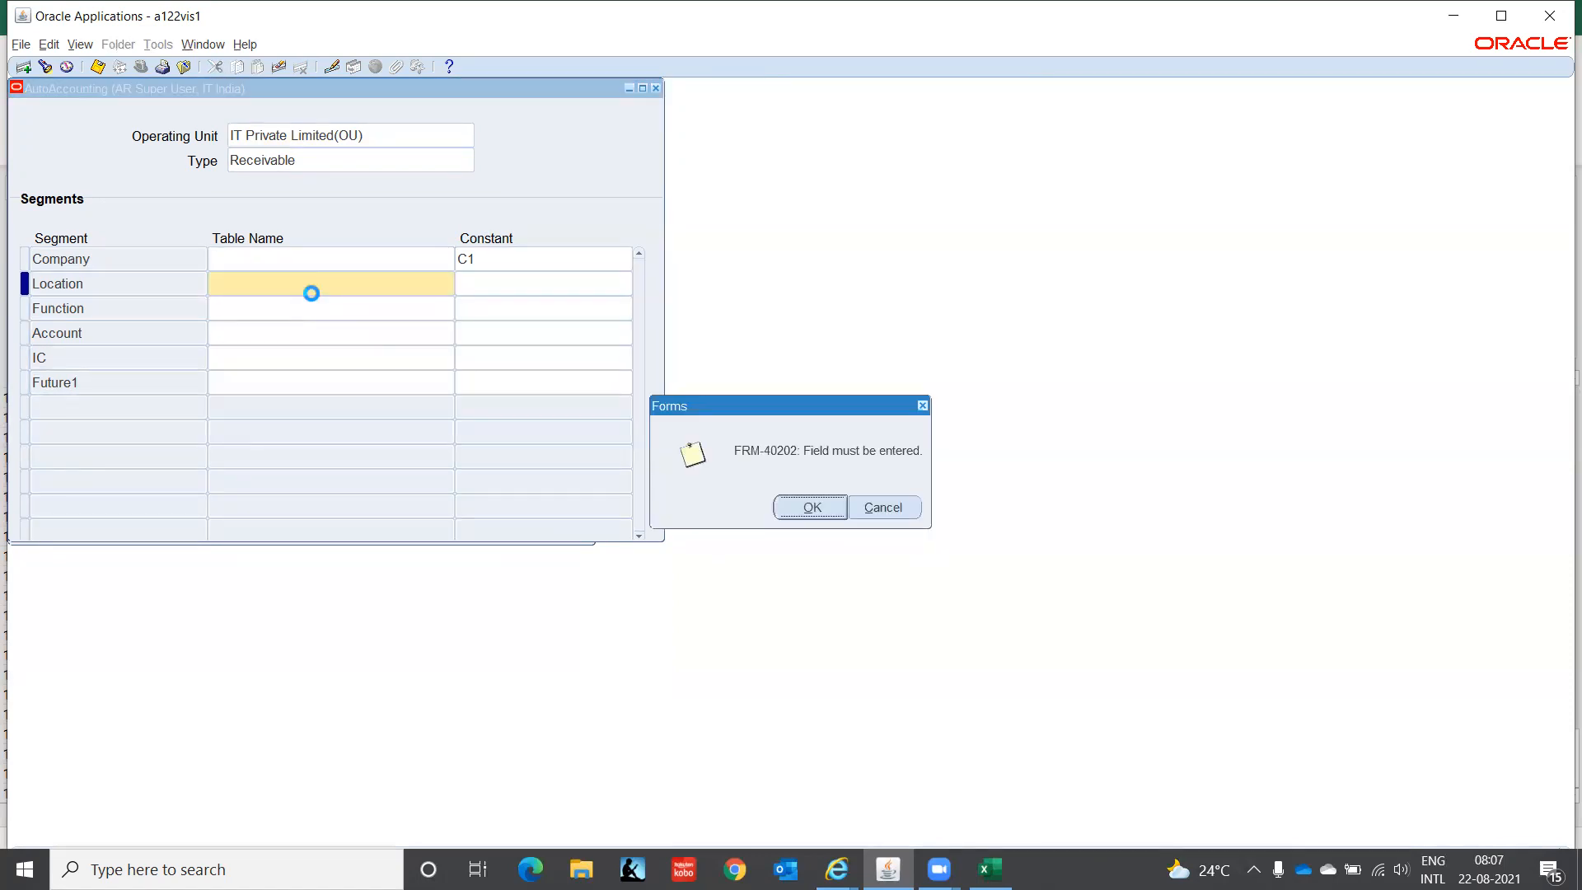
pyautogui.press('Return')
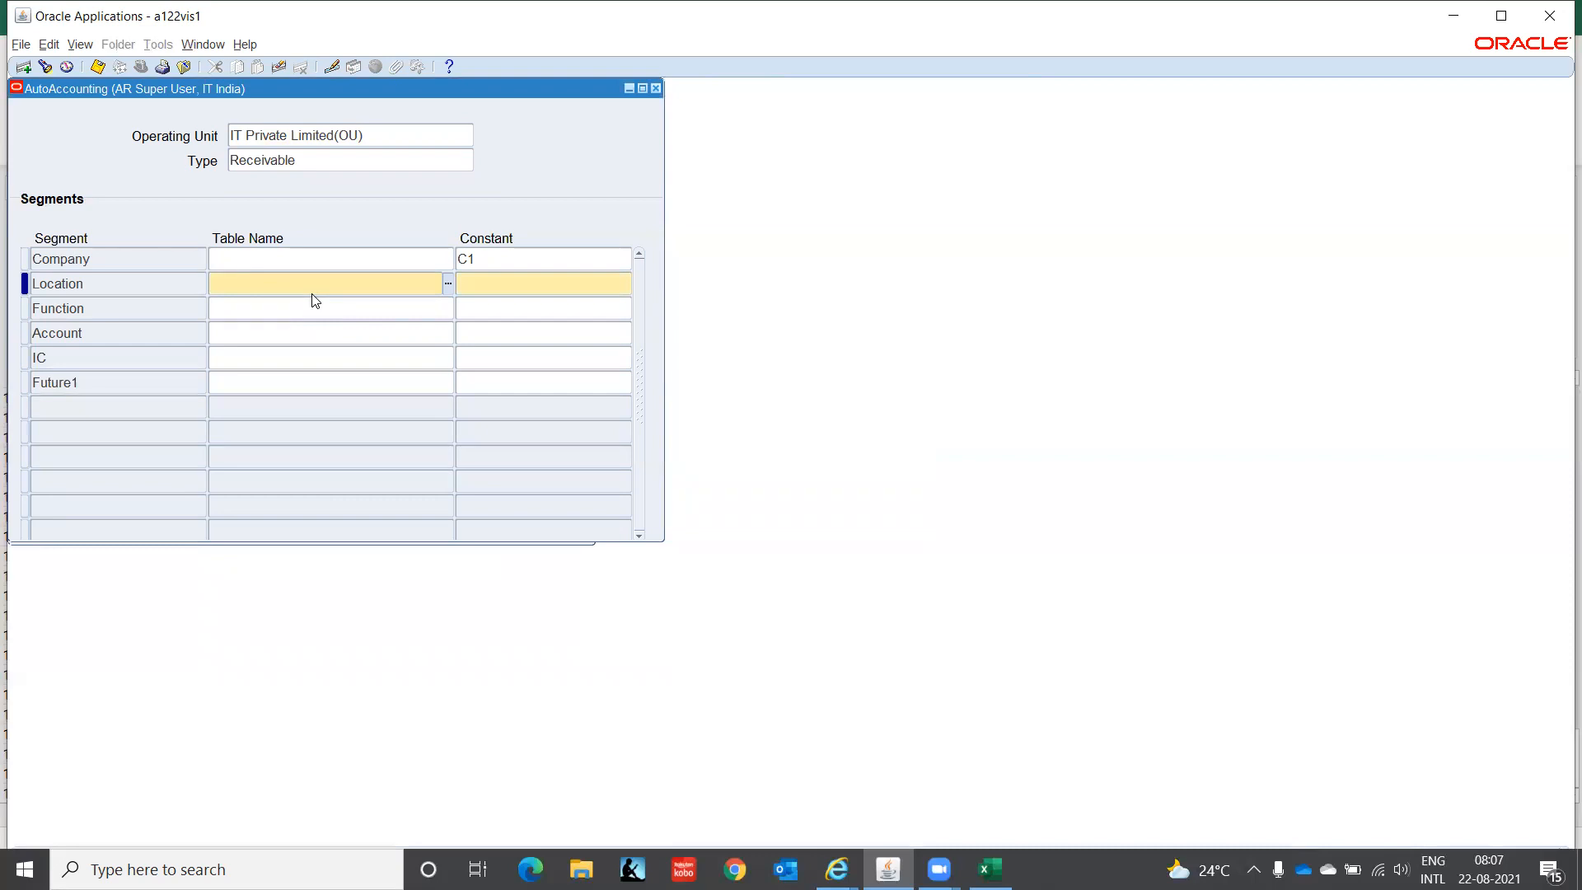
# - Enter constants CHN for Location, 000 for Function and 1210 for Account
pyautogui.click(517, 286)
pyautogui.write('CHN')
pyautogui.press('Down')
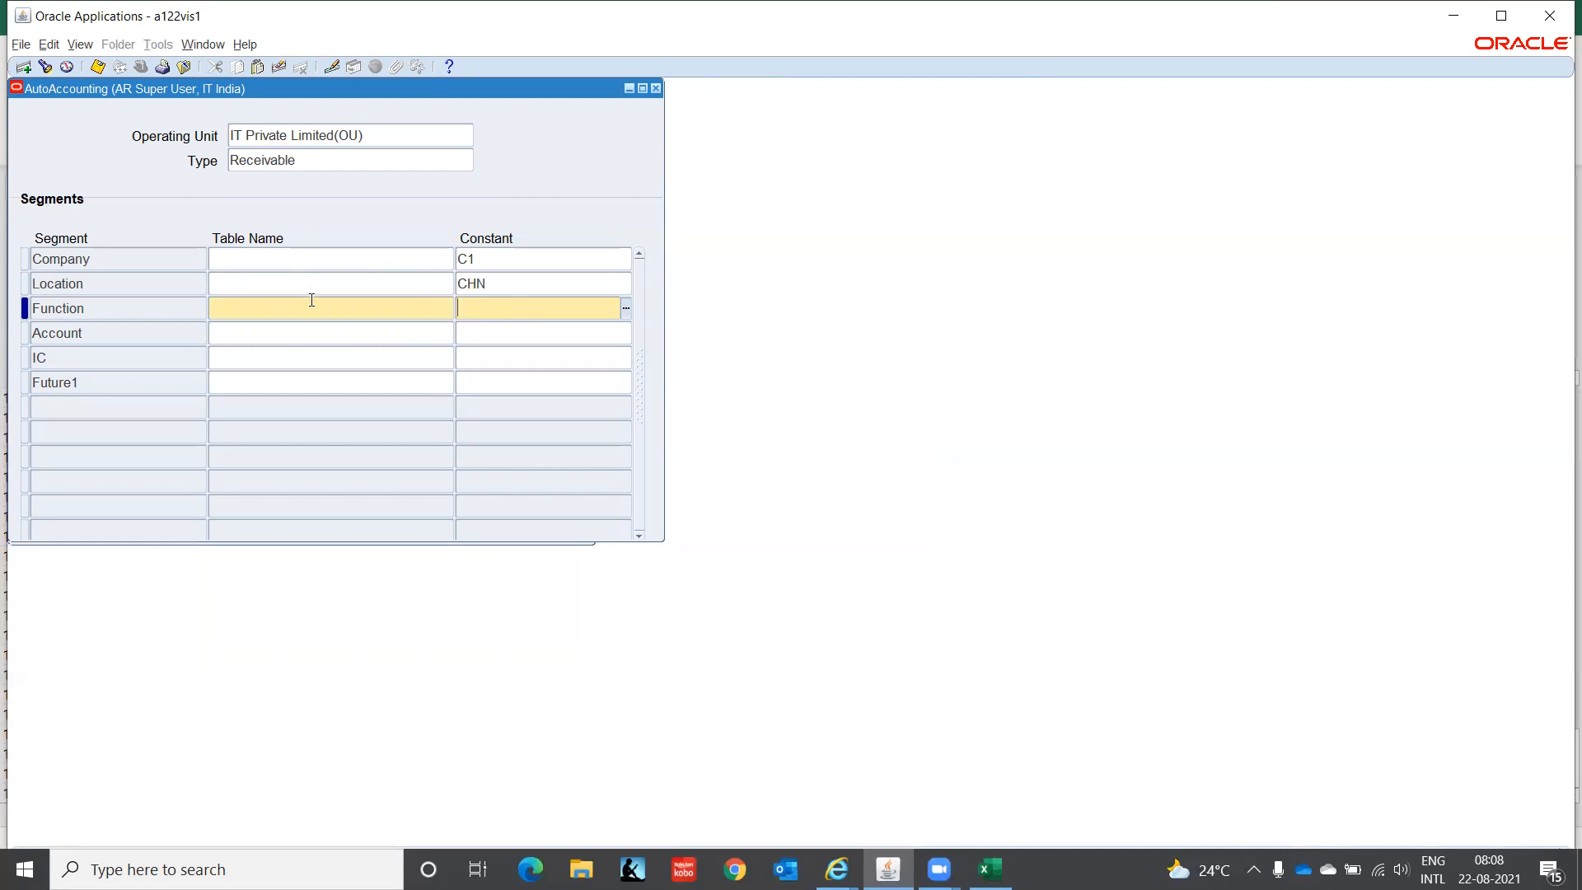
pyautogui.write('000')
pyautogui.press('Down')
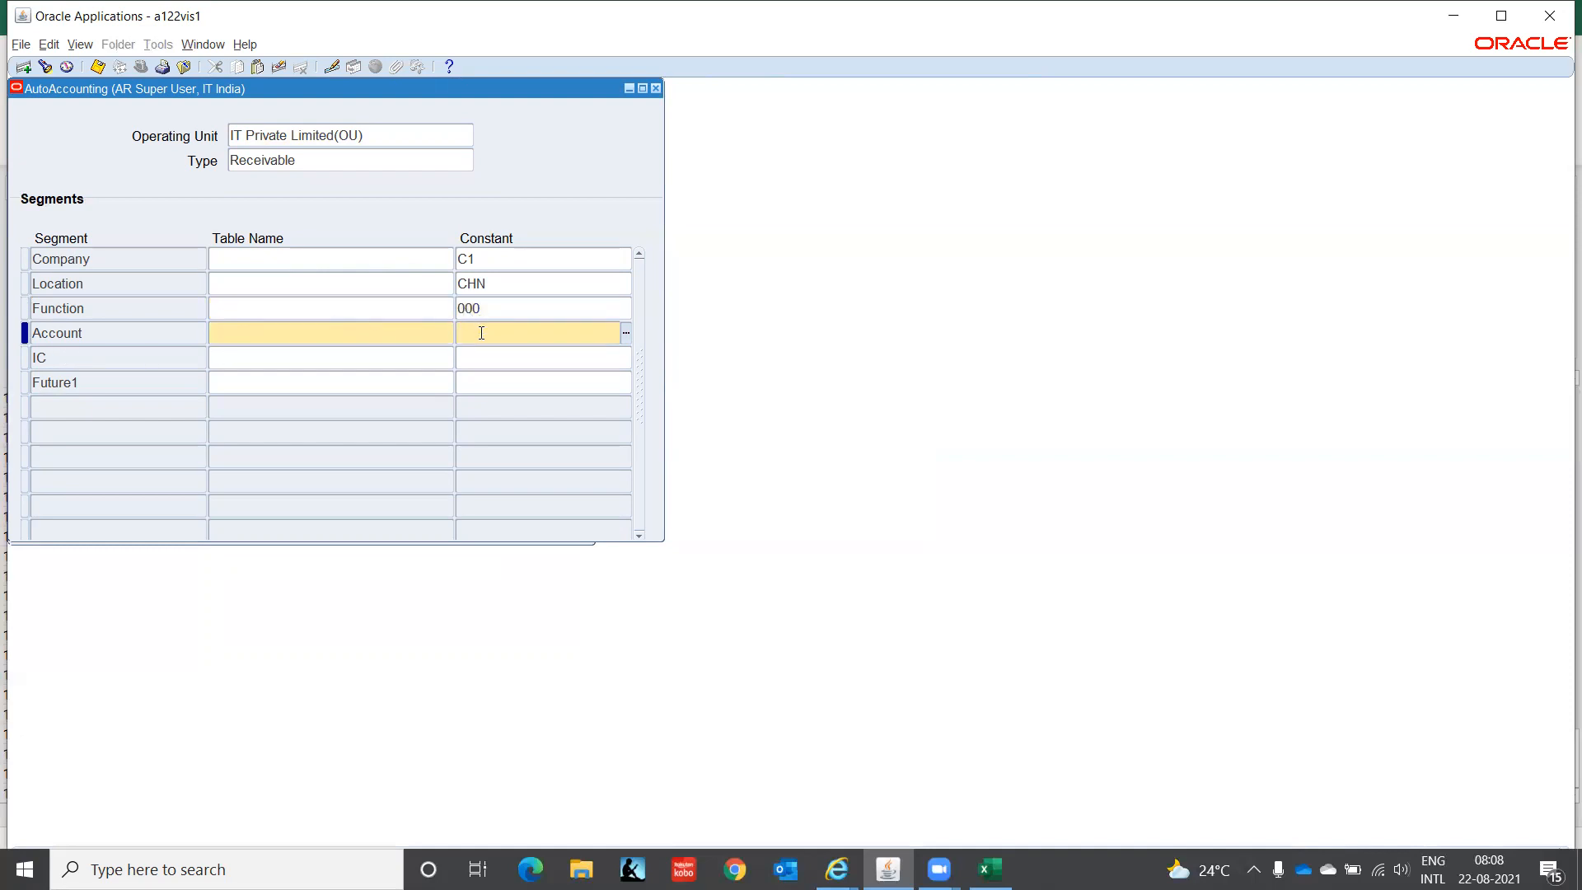
pyautogui.write('12')
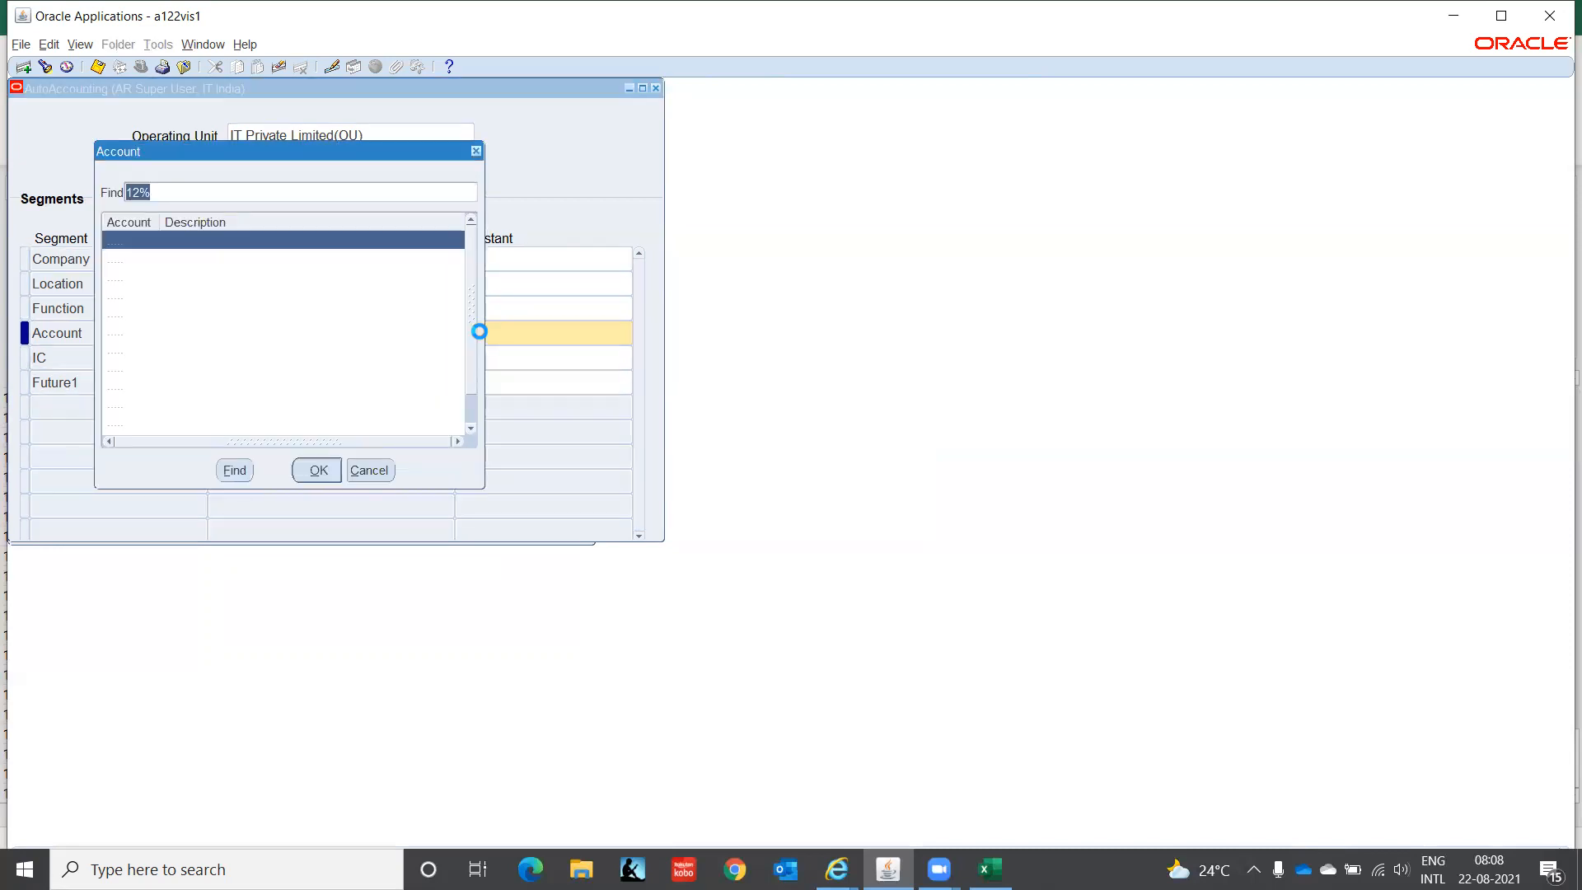
pyautogui.press('Return')
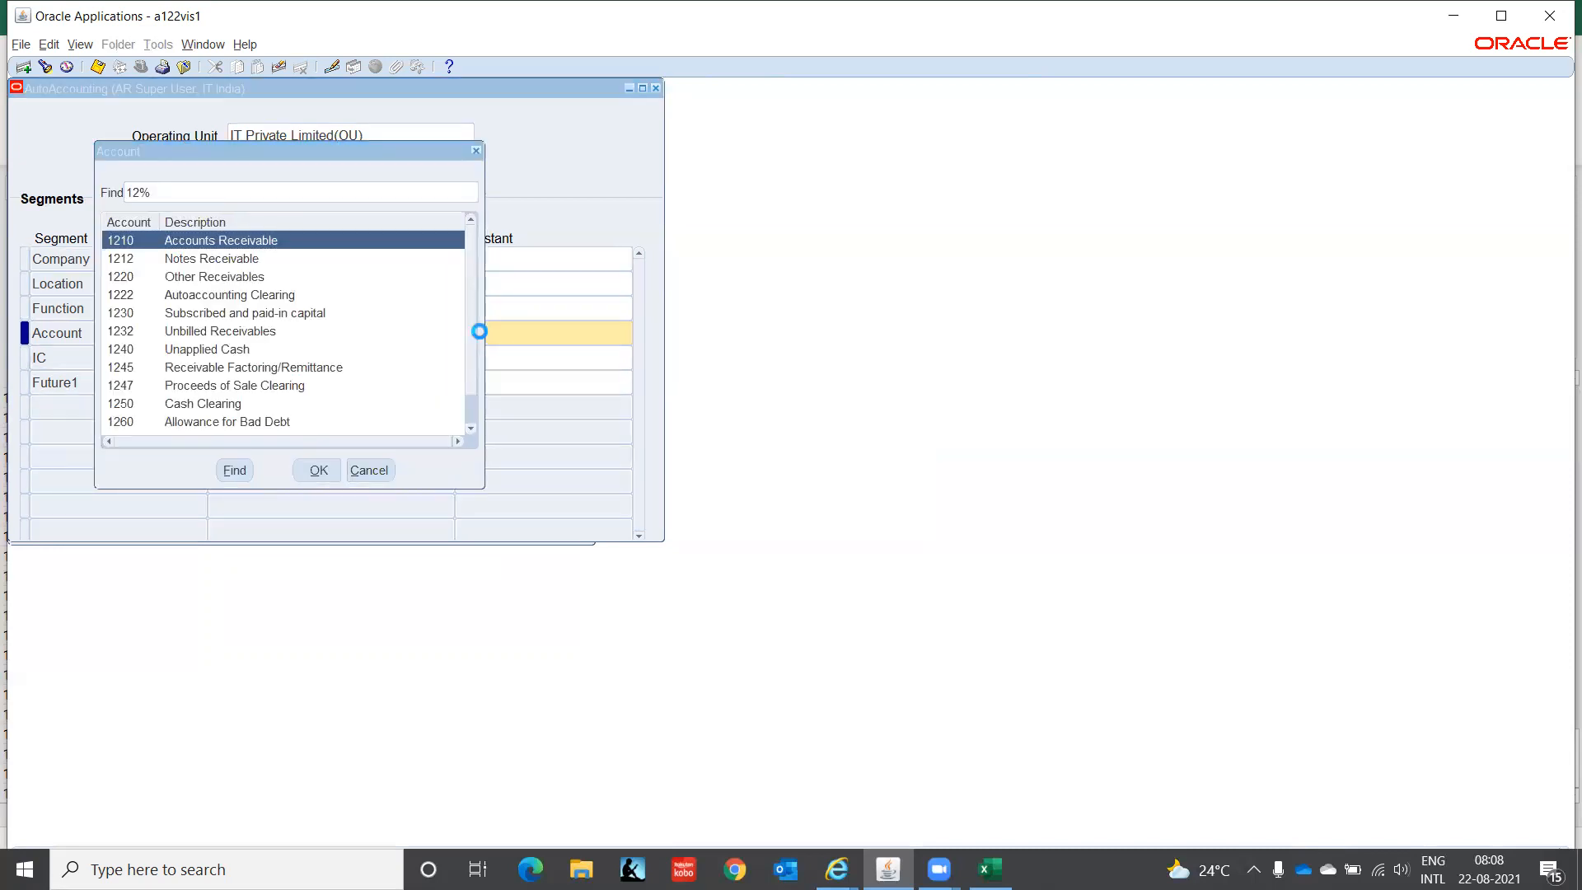
pyautogui.press('Tab')
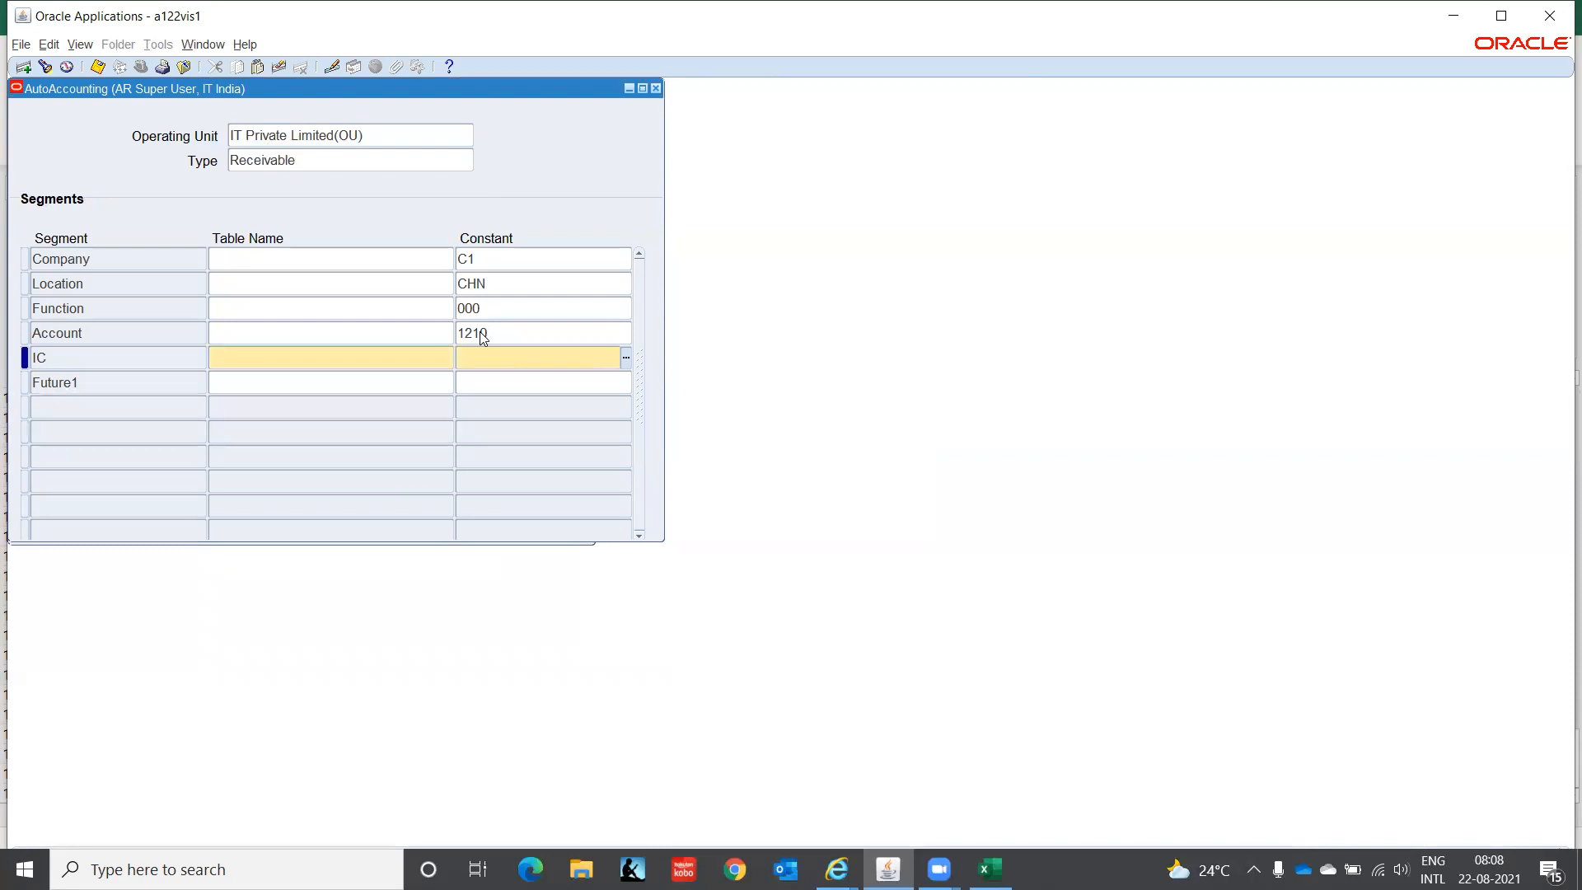
# - Enter constants 00 for IC and 0000 for Future1, dismissing the resulting messages
pyautogui.write('00')
pyautogui.press('Tab')
pyautogui.write('0000')
pyautogui.press('Tab')
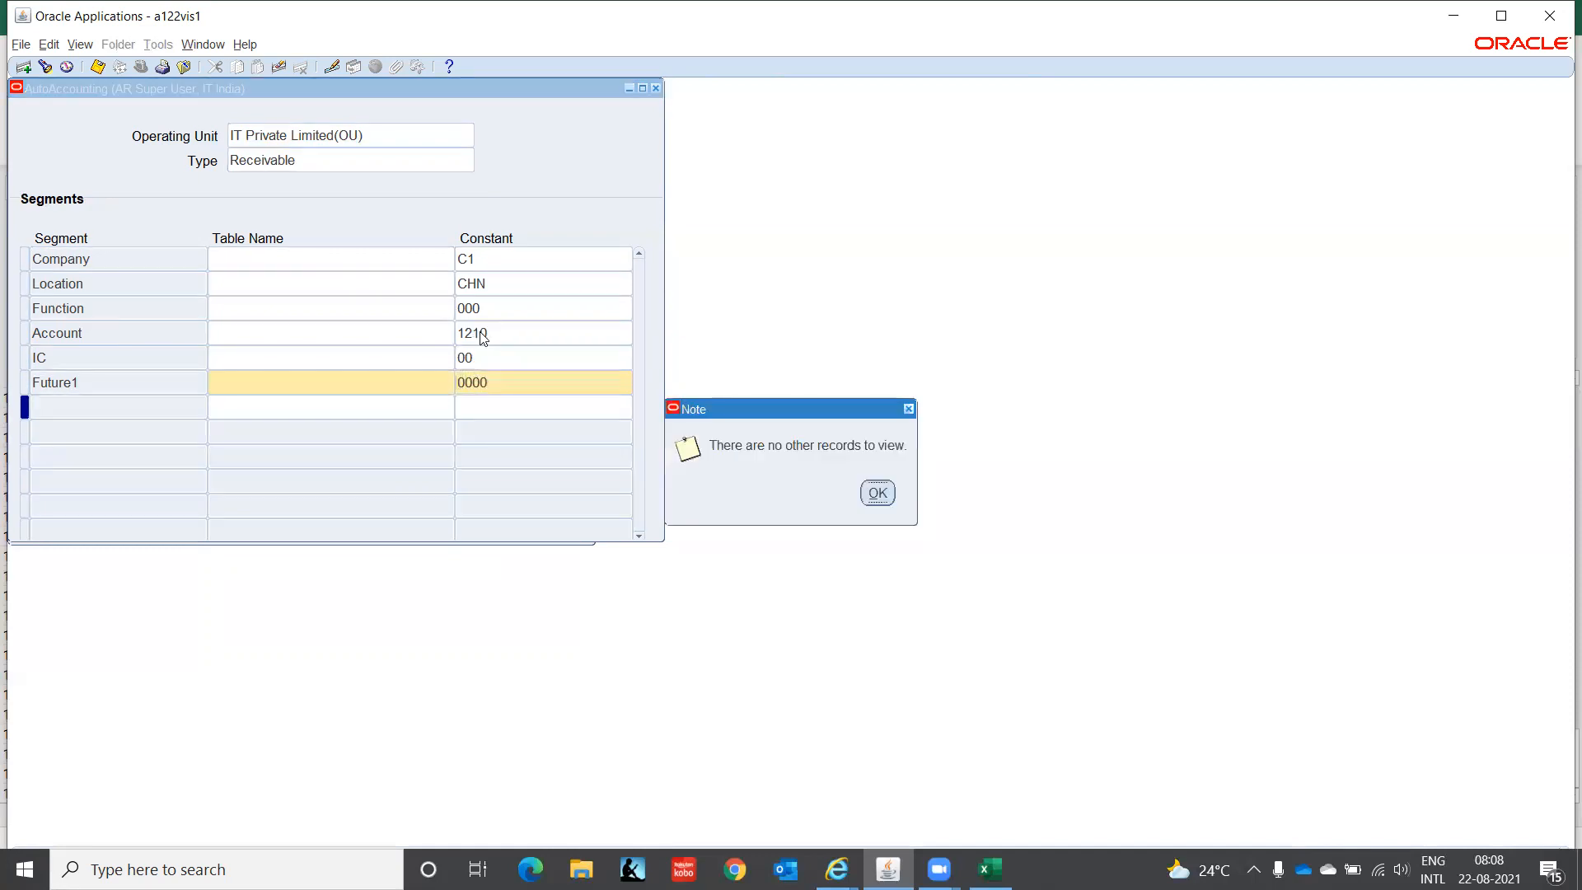
pyautogui.press('Return')
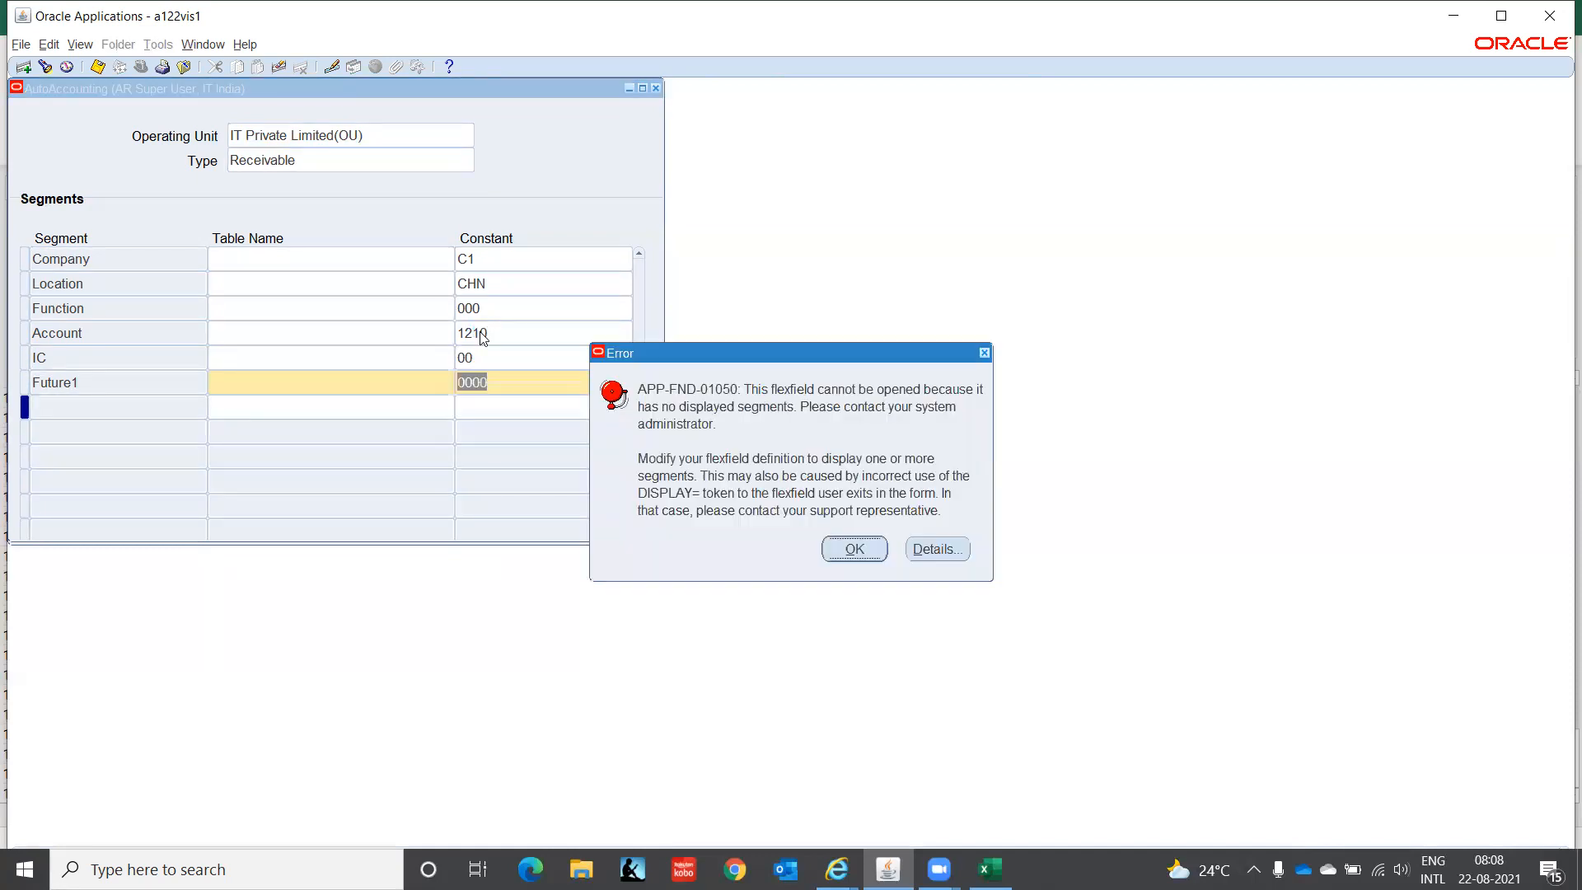
pyautogui.press('Return')
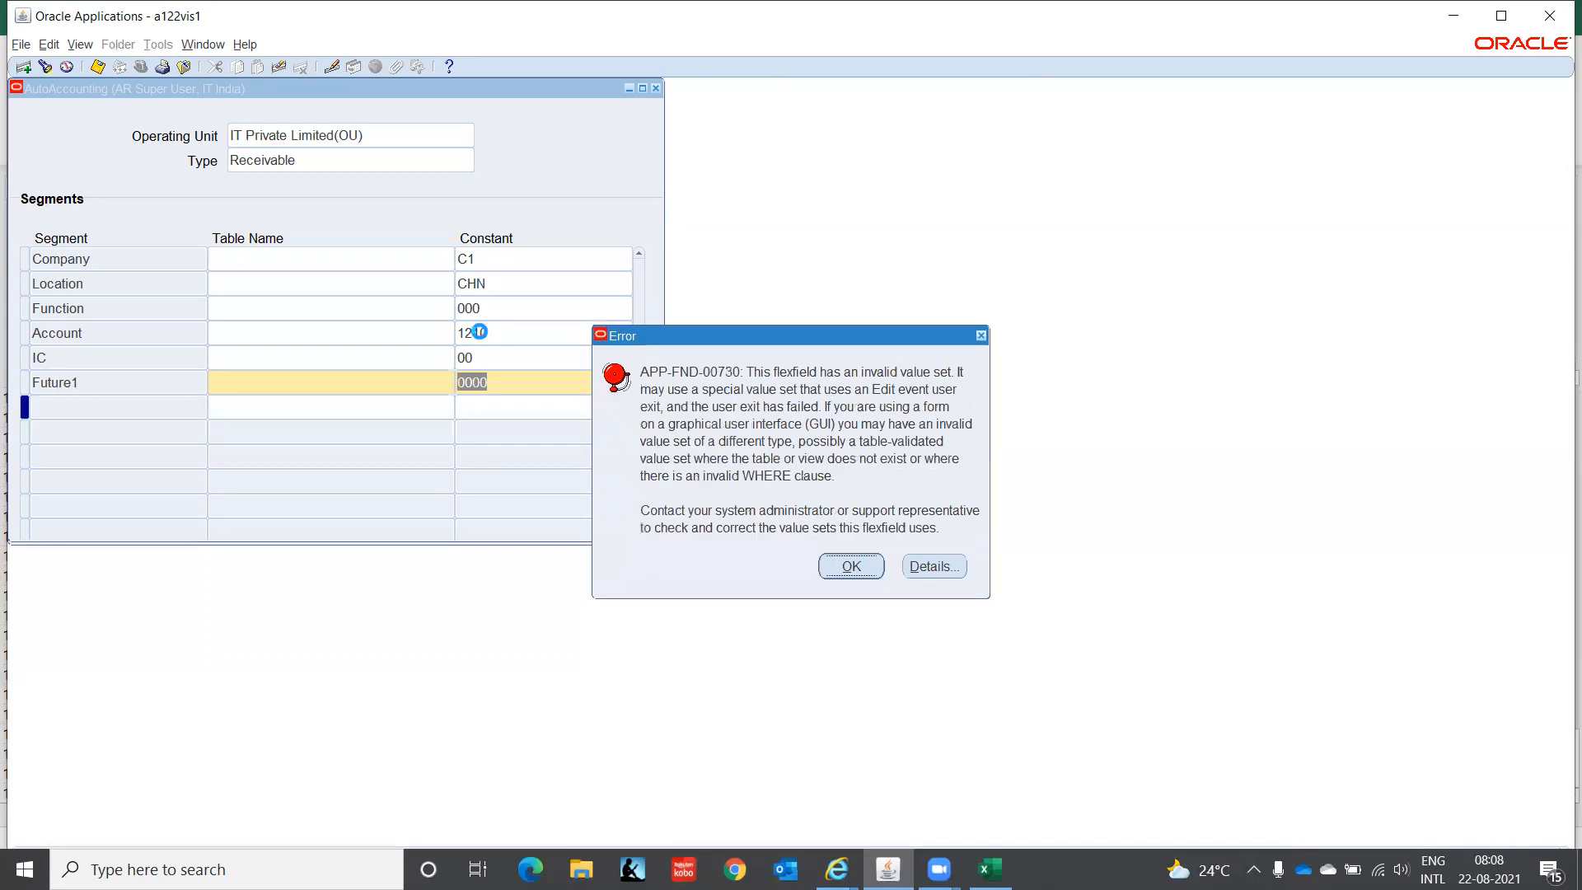
pyautogui.press('Return')
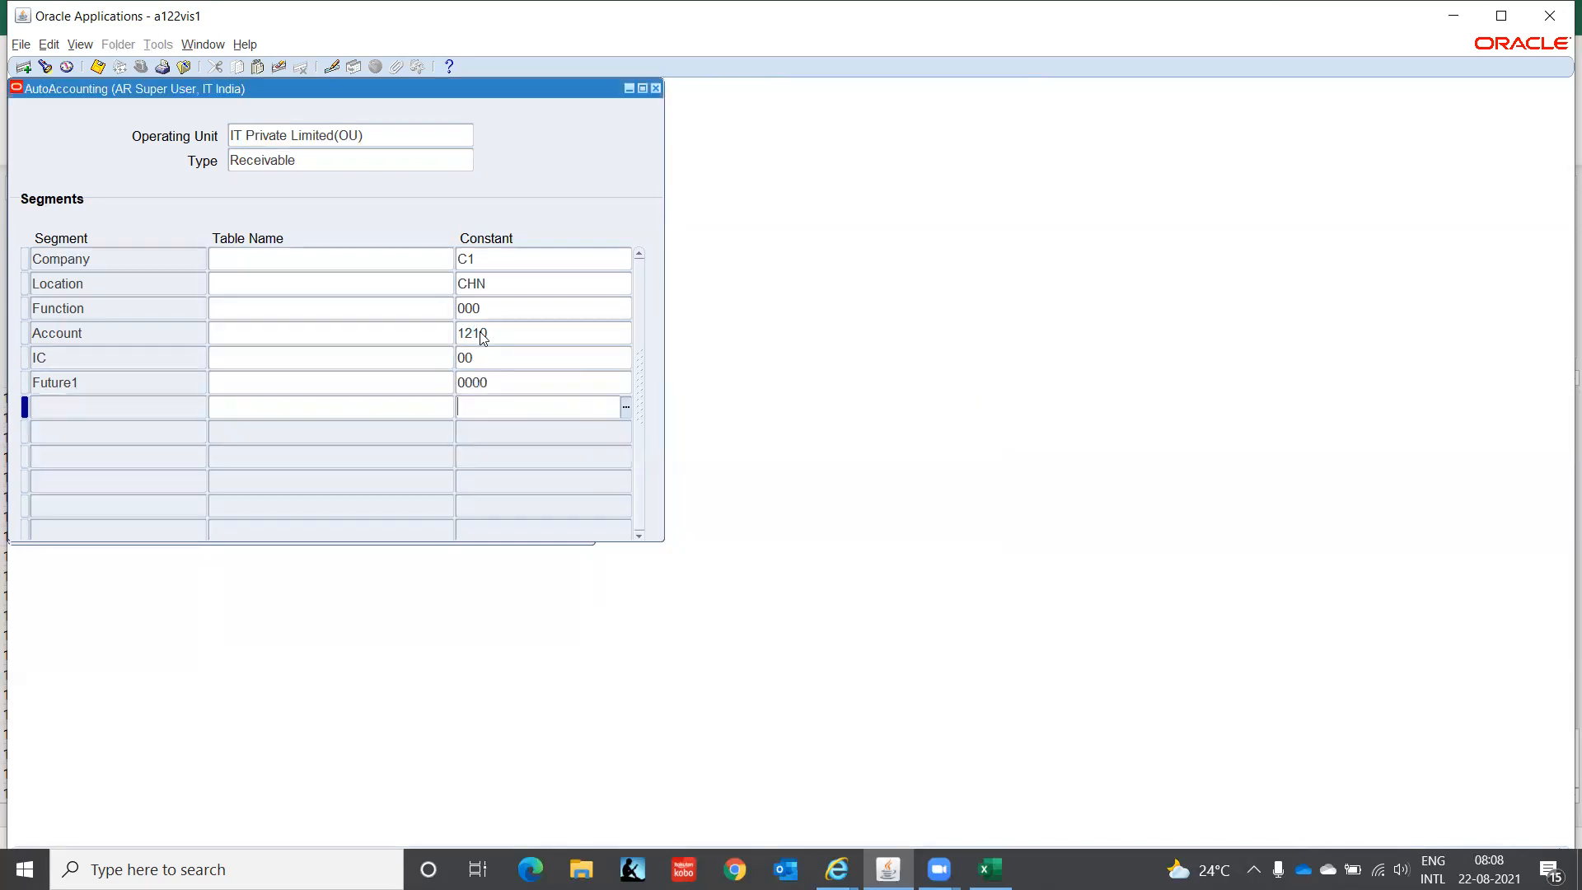
pyautogui.press('Up')
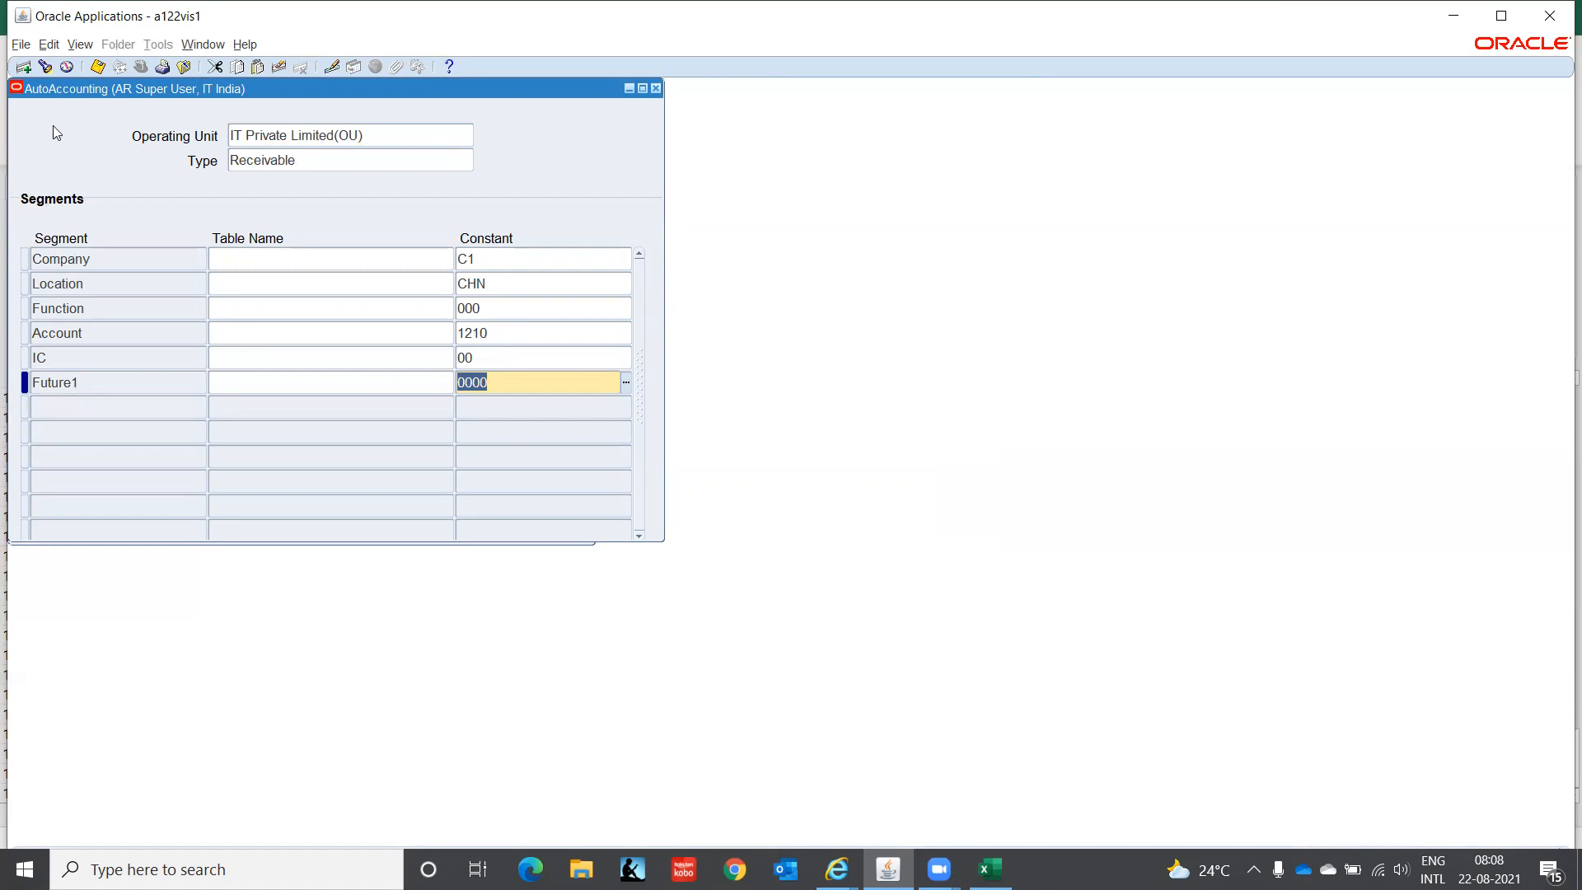
# - Save the Receivable AutoAccounting, acknowledge the balancing-segment note, and clear to a new record
pyautogui.hotkey('ctrl', 's')
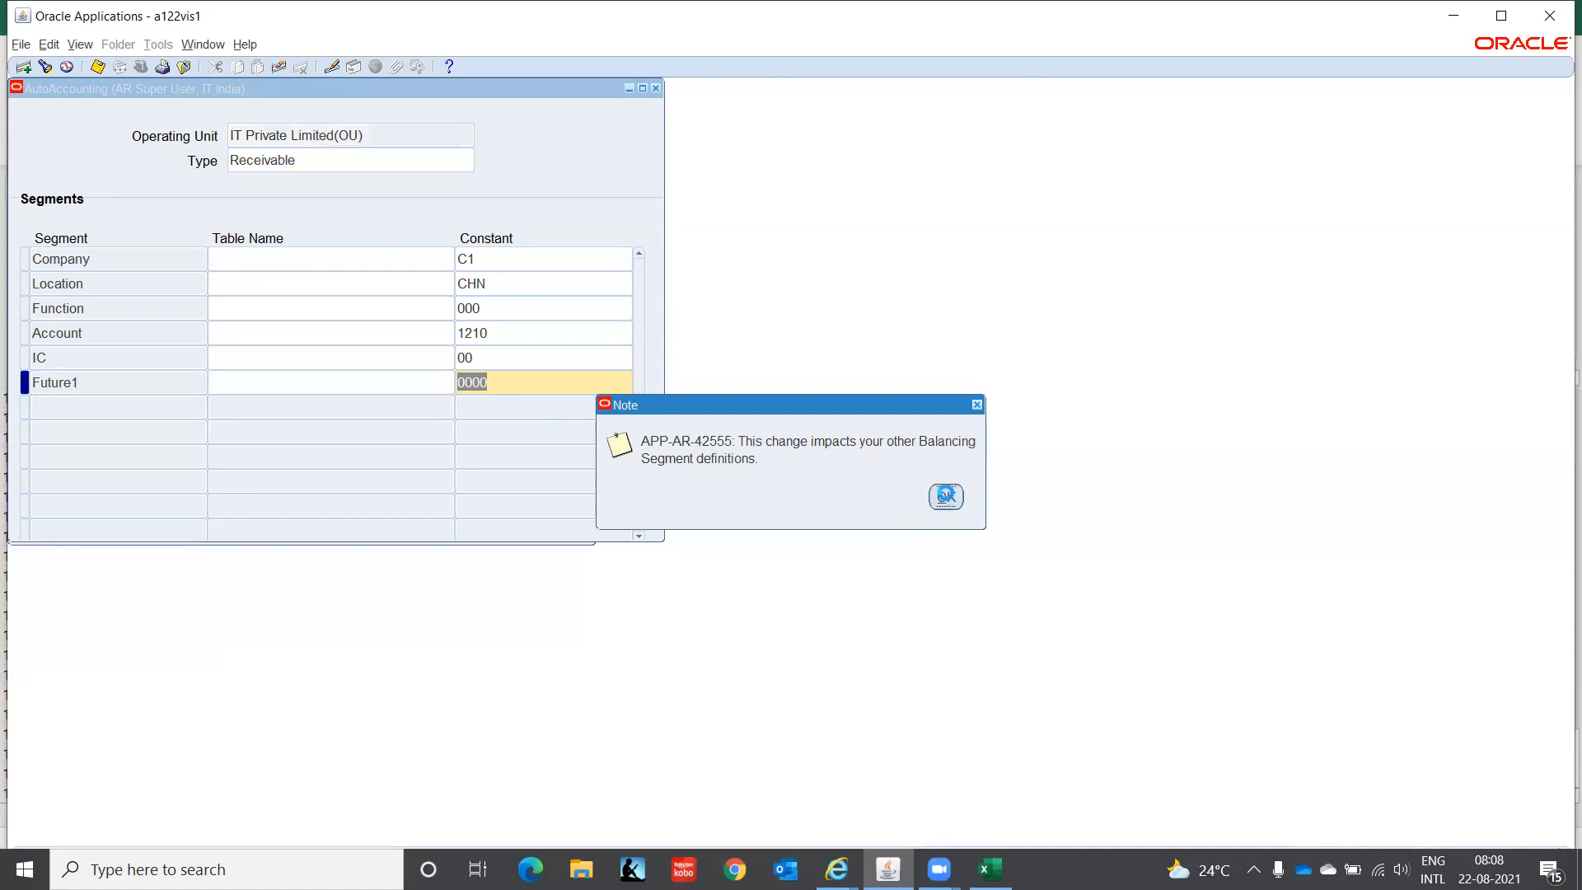
pyautogui.click(946, 495)
pyautogui.click(326, 157)
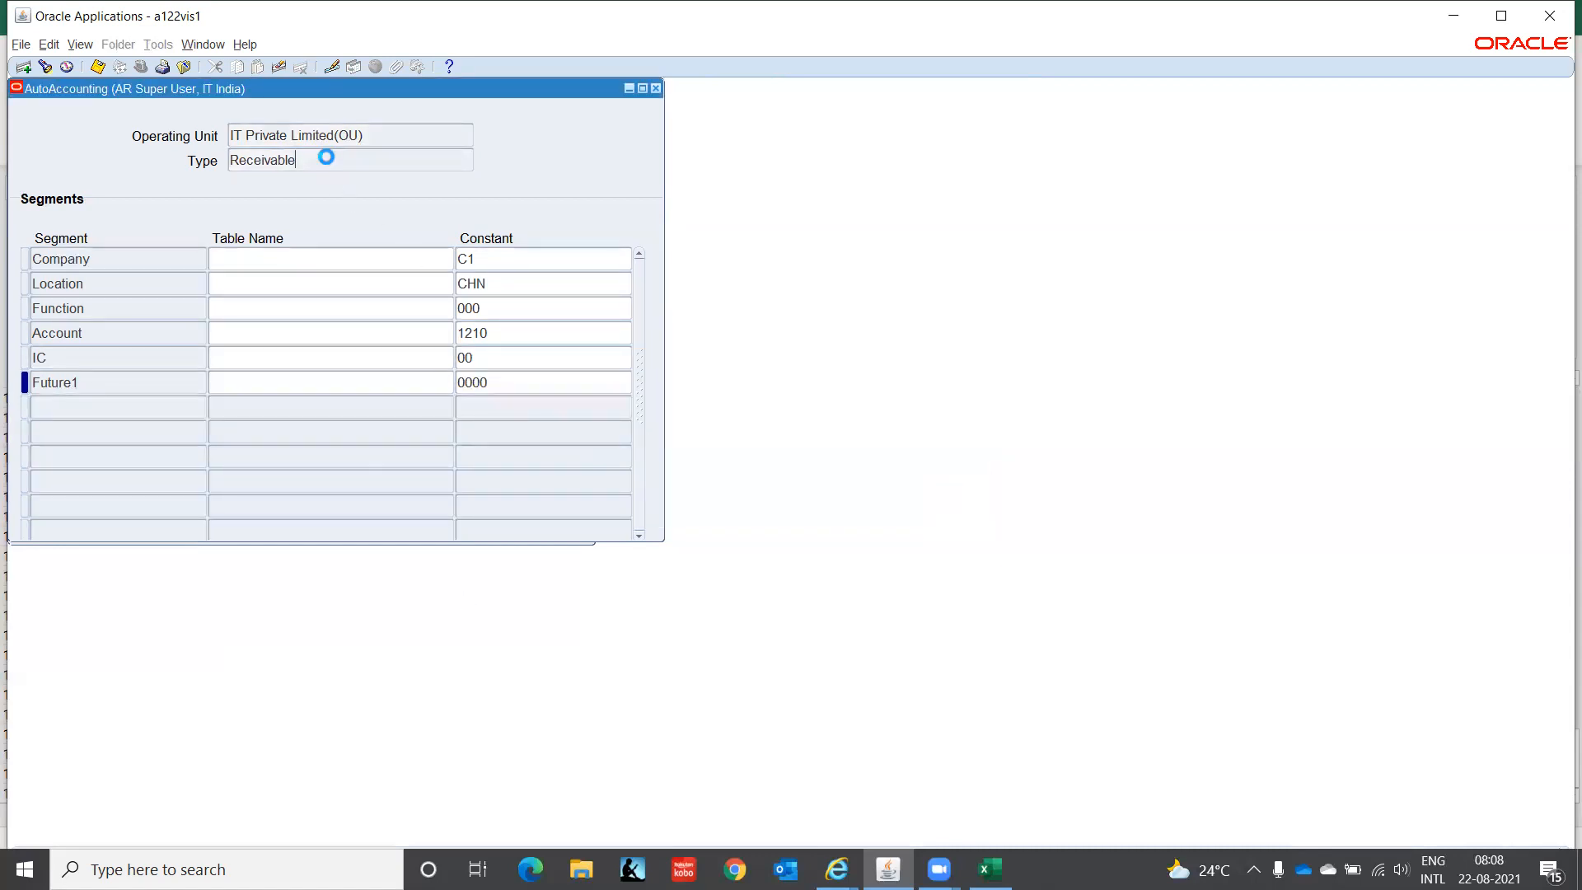
pyautogui.press('F6')
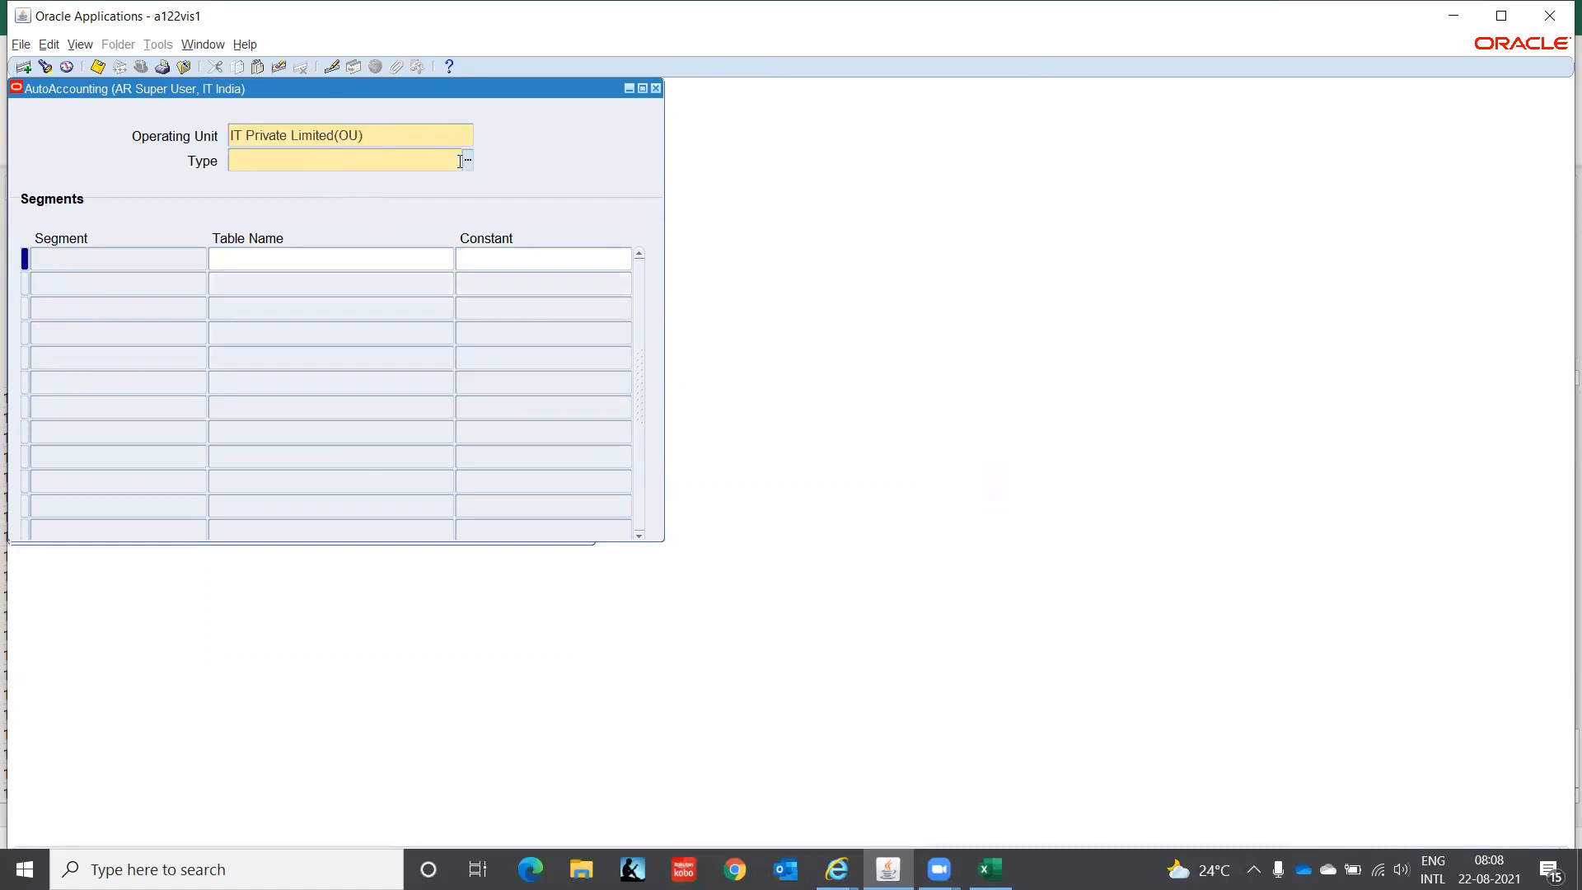
# - Choose Revenue as the AutoAccounting type and take Company from Standard Lines
pyautogui.click(468, 160)
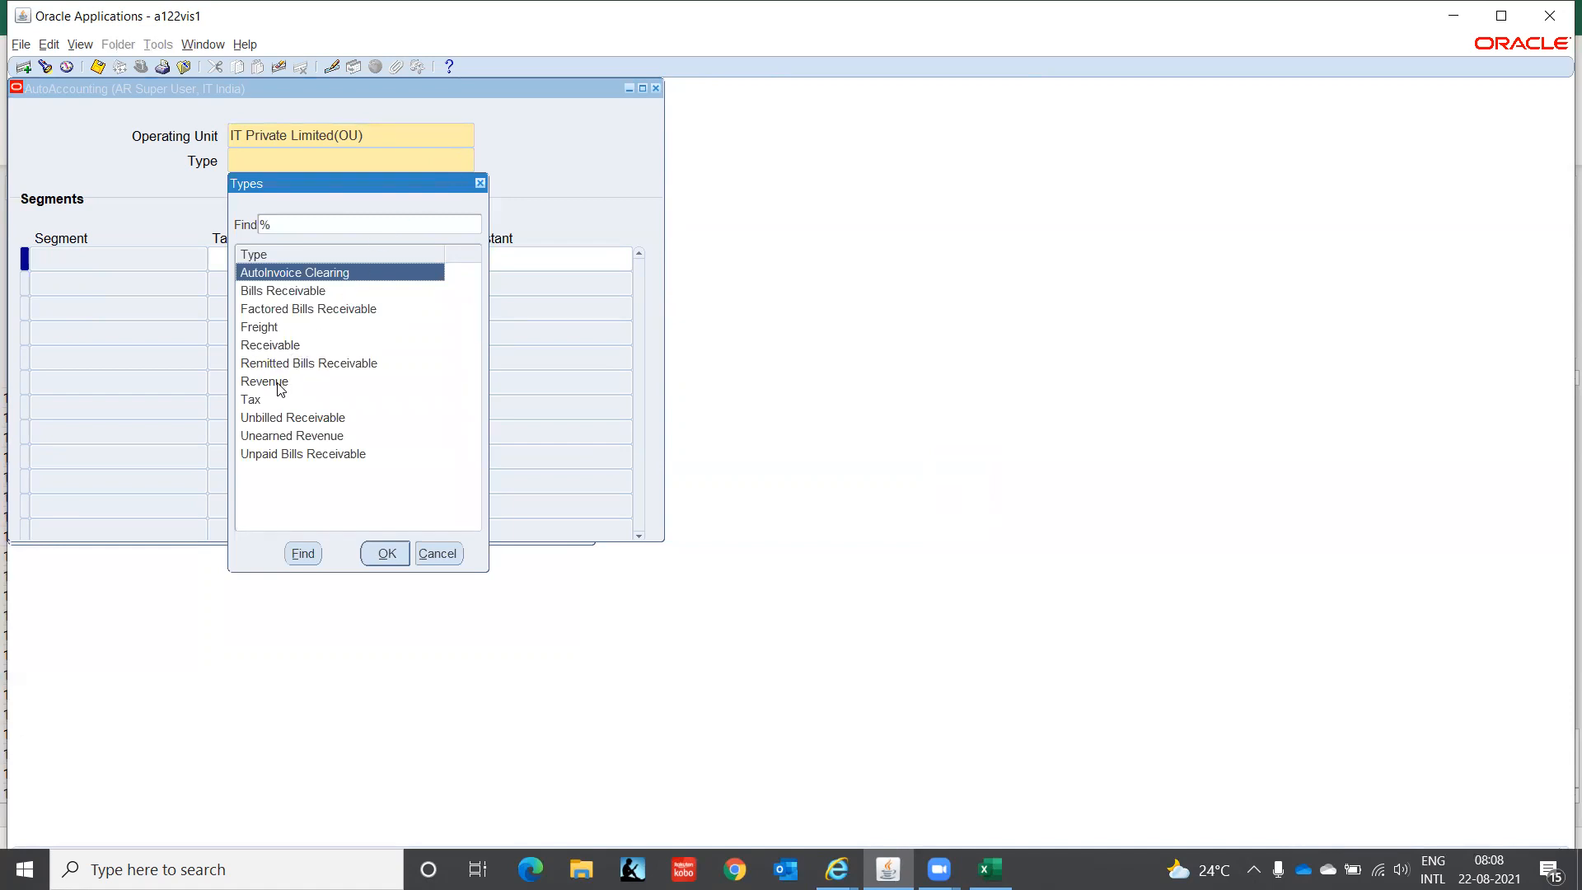
pyautogui.click(279, 385)
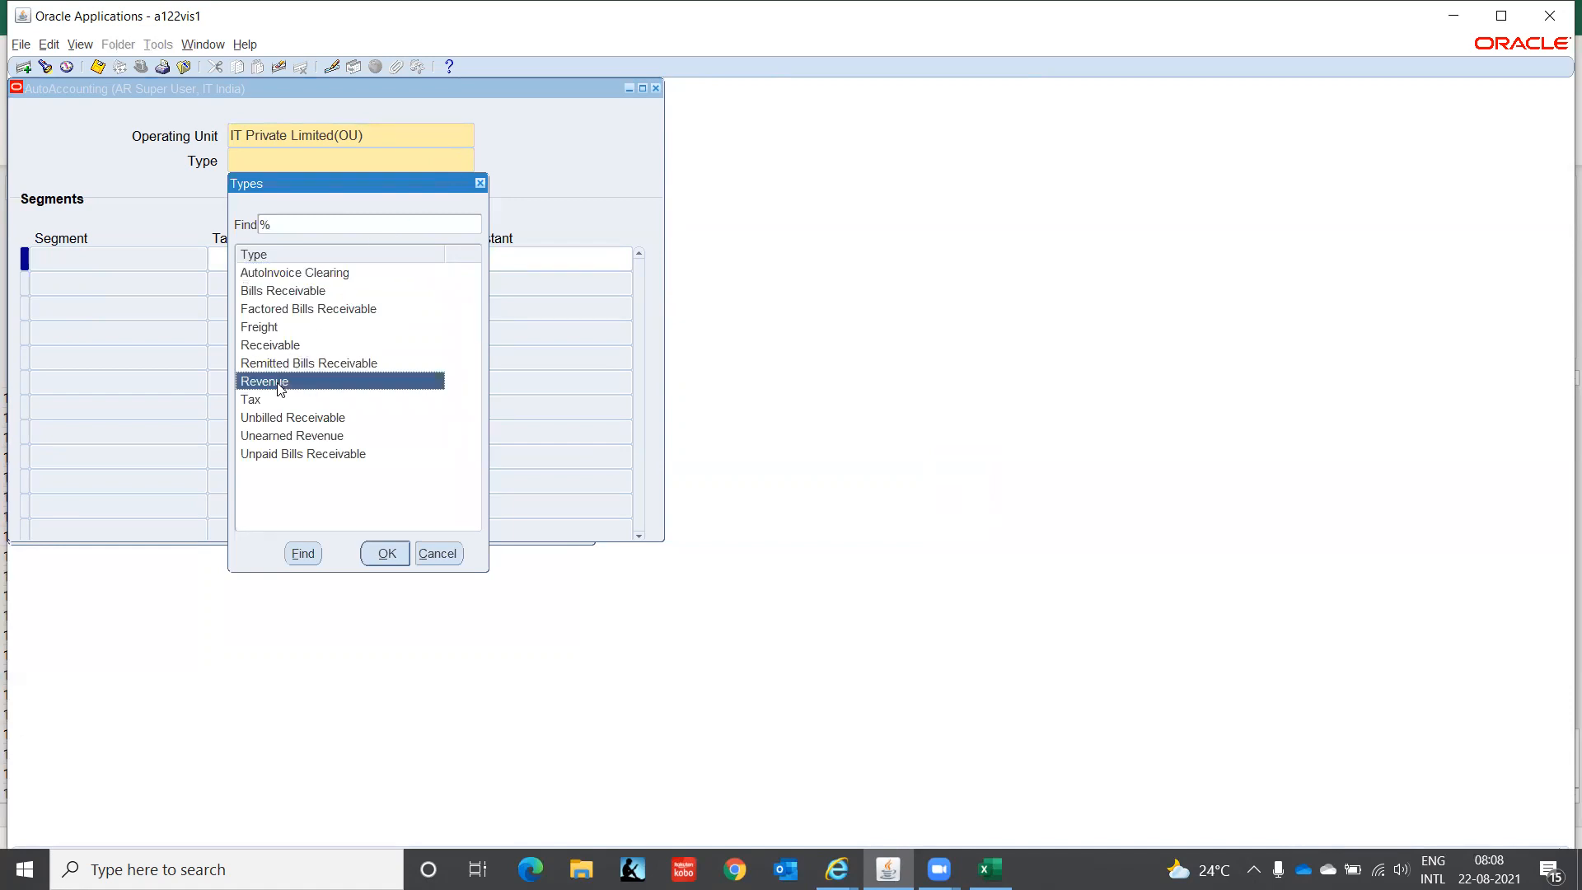
pyautogui.click(386, 553)
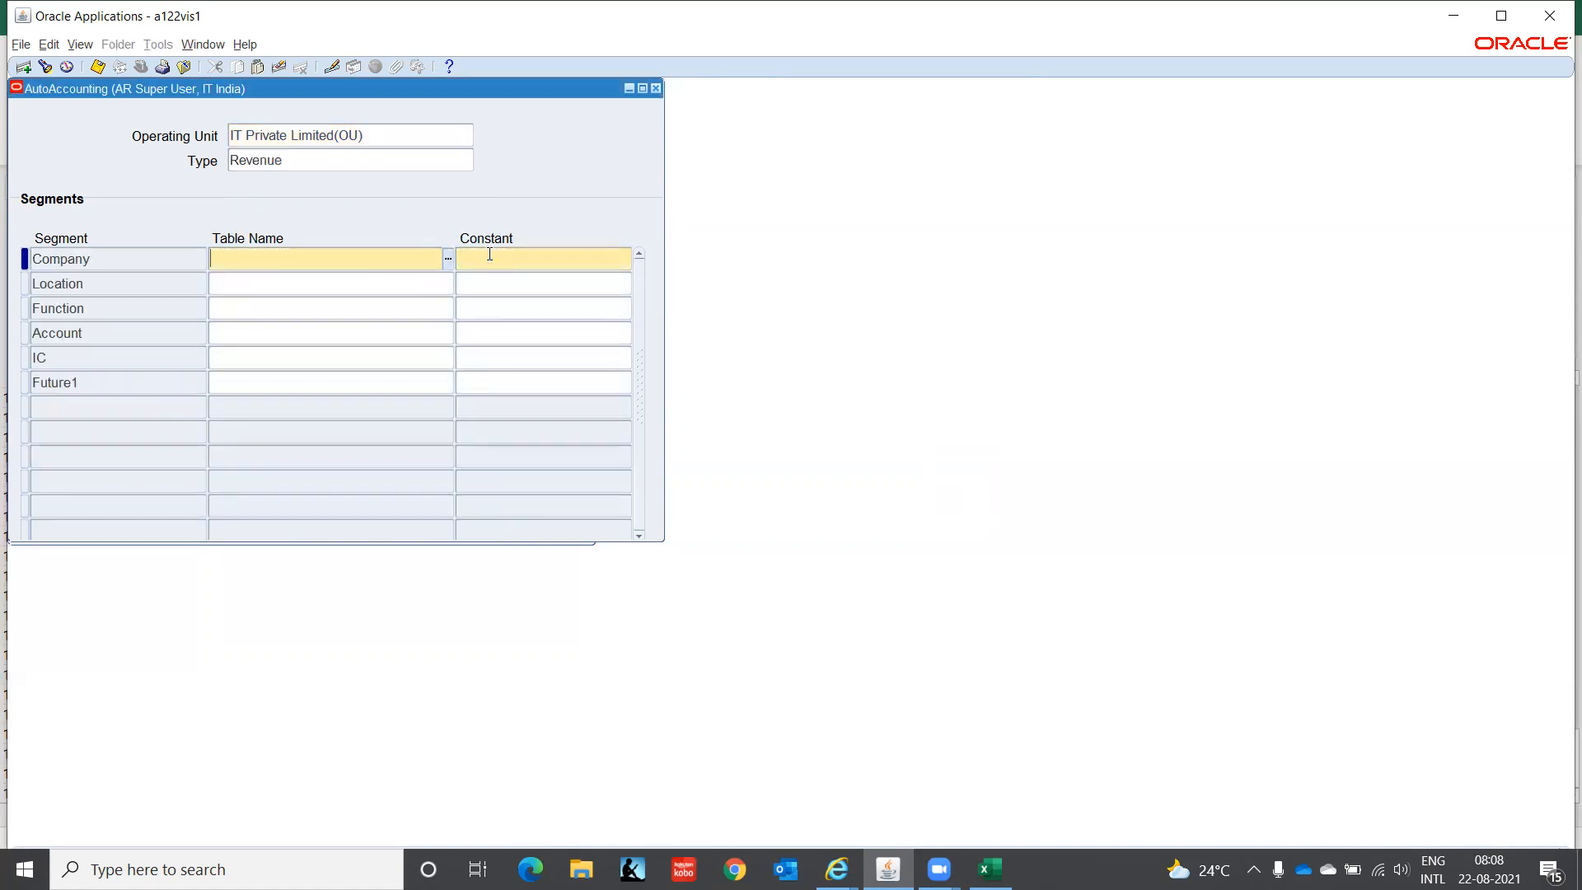
pyautogui.click(448, 262)
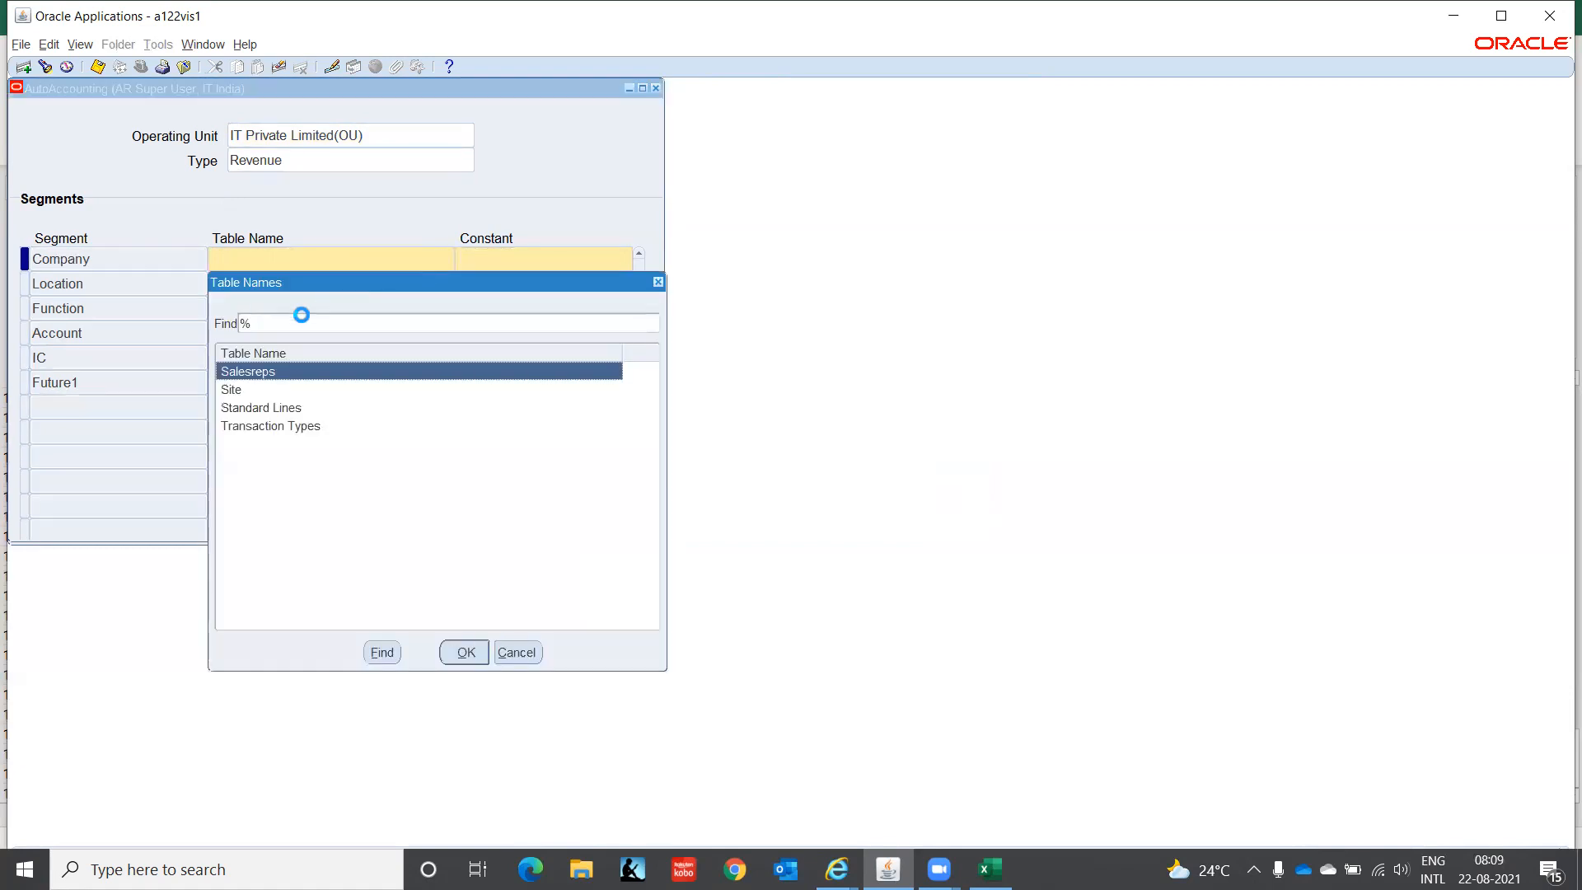
pyautogui.click(263, 410)
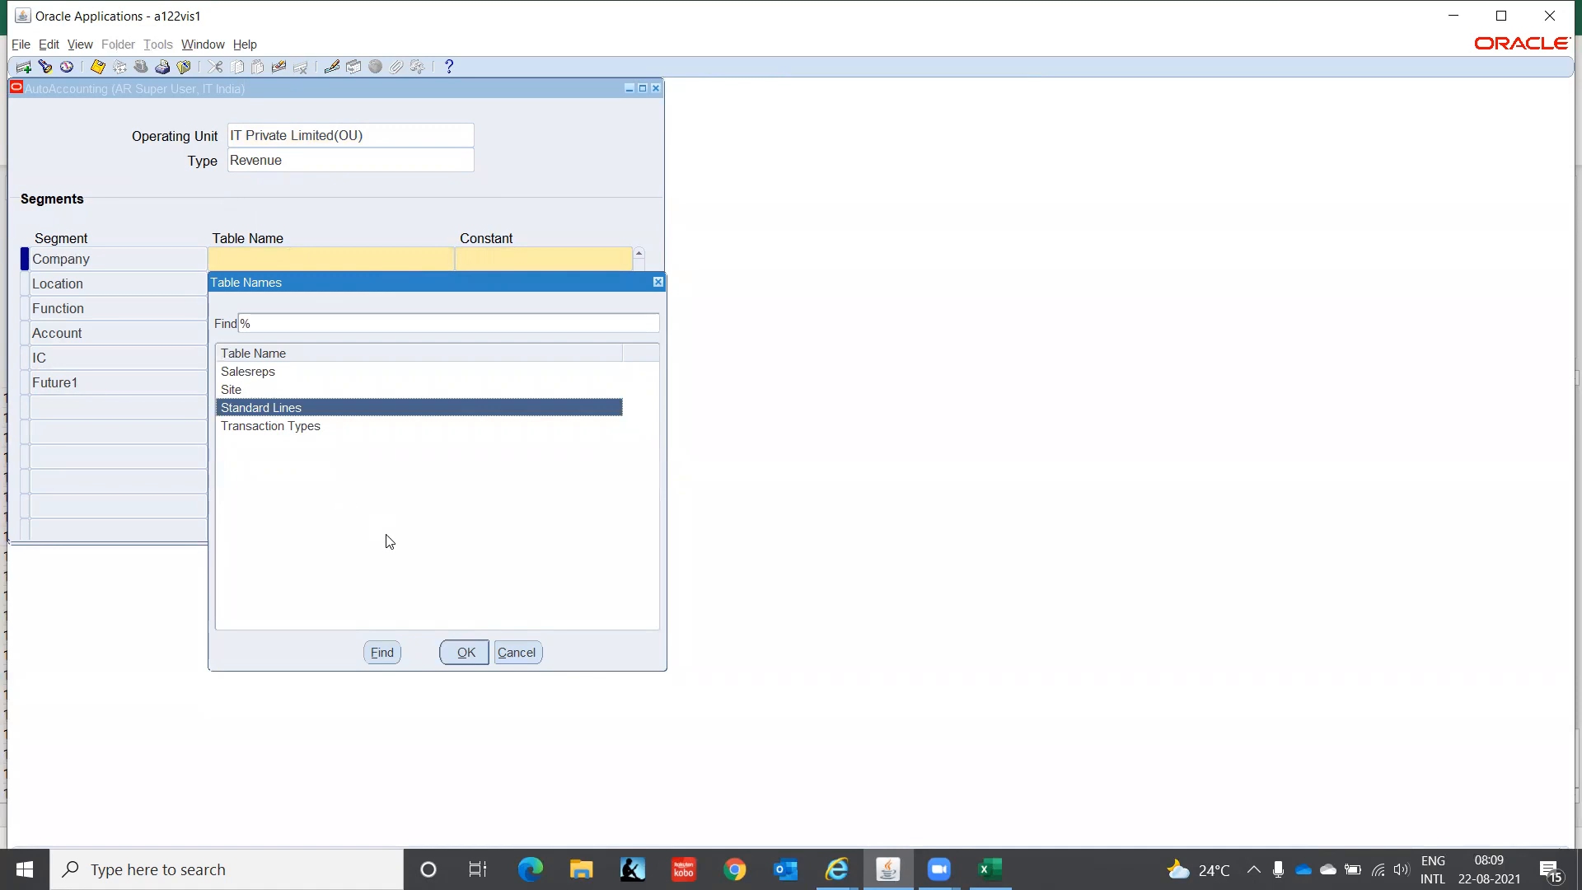
pyautogui.click(462, 655)
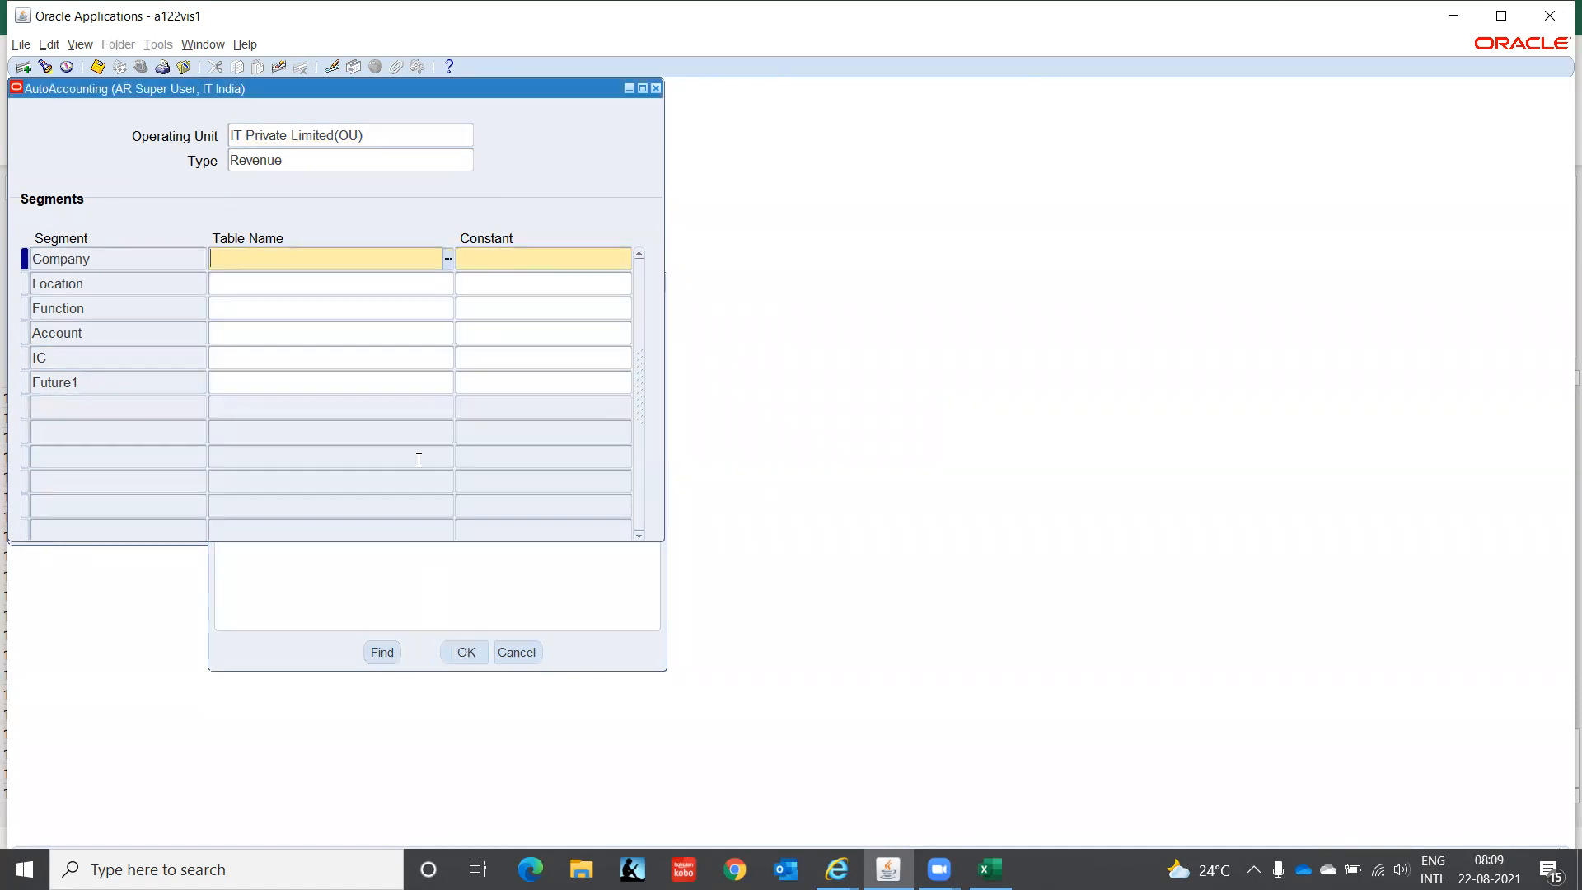
pyautogui.click(367, 277)
# - Set Standard Lines as the table for Location, Function, Account, IC and Future1
pyautogui.click(445, 284)
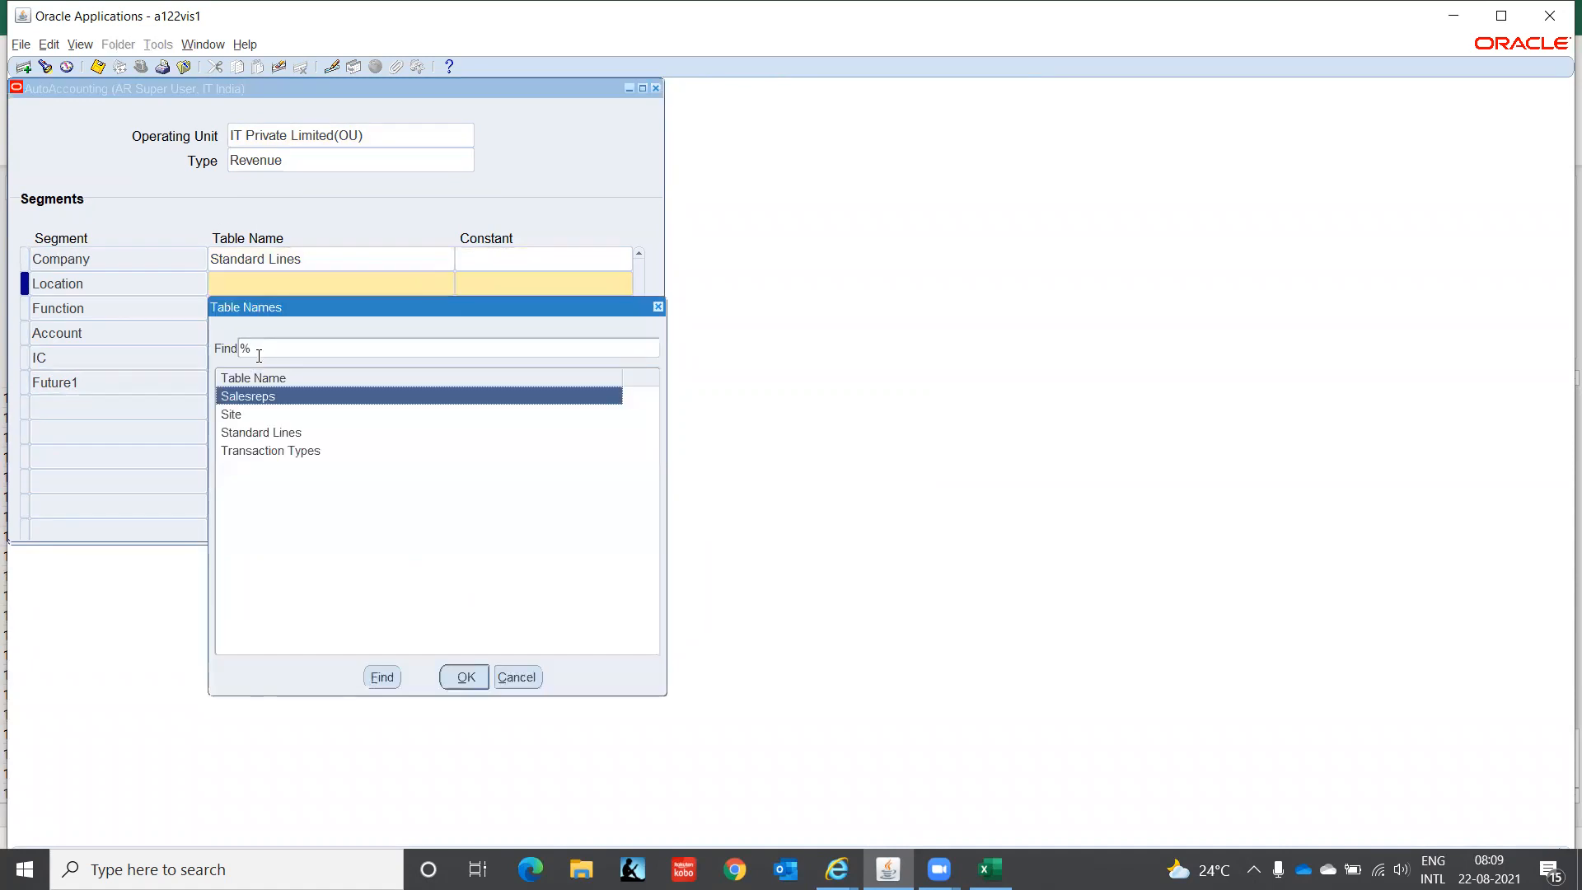
pyautogui.click(285, 432)
pyautogui.click(464, 674)
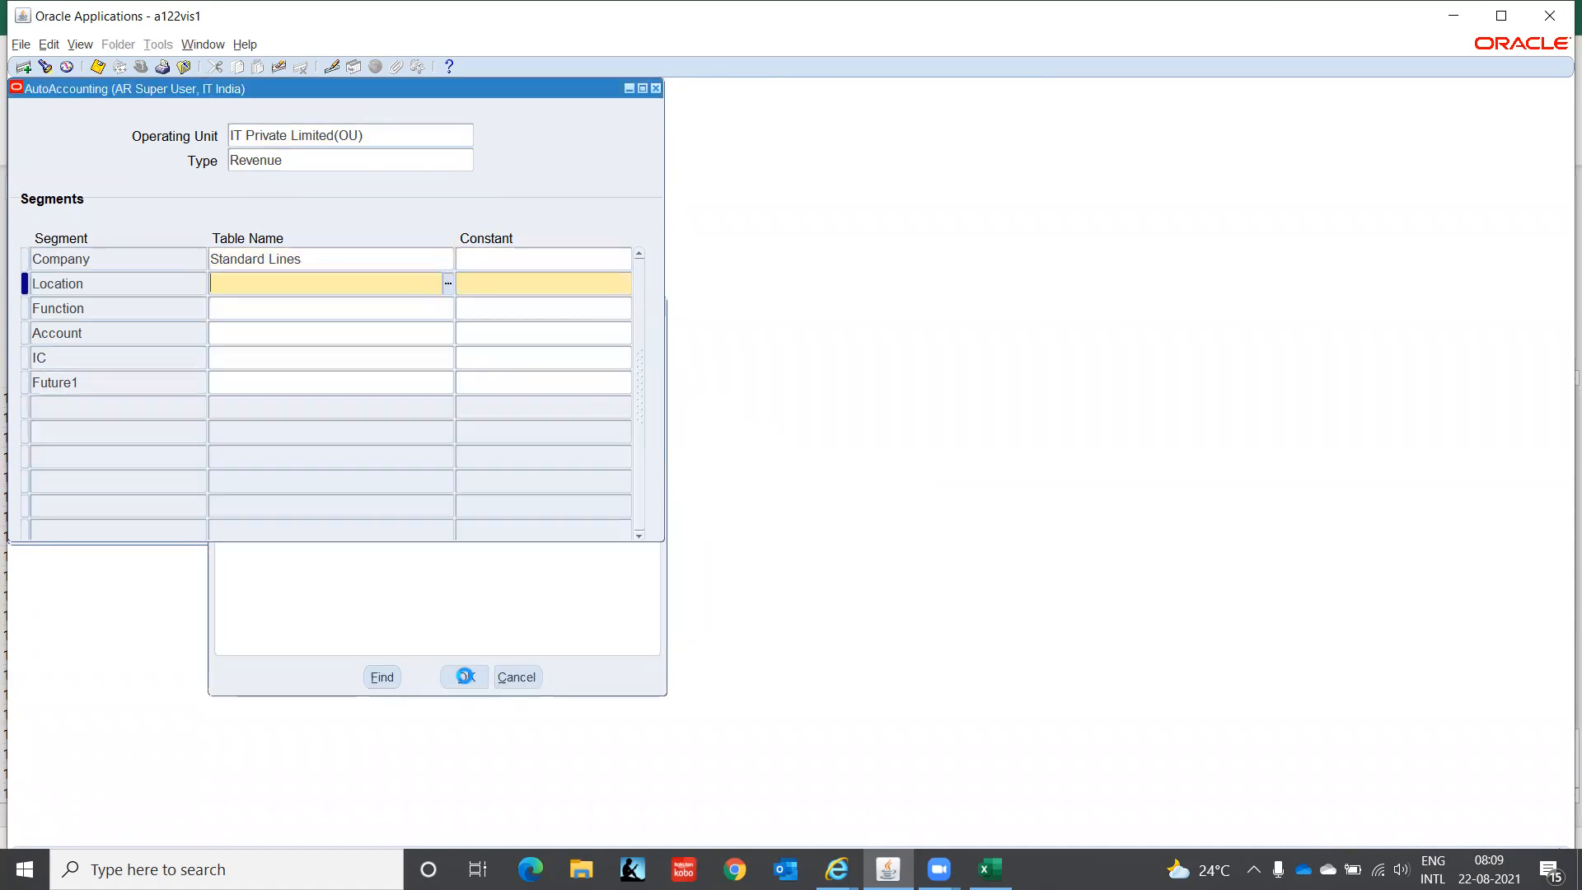
pyautogui.click(284, 306)
pyautogui.write('St')
pyautogui.press('Down')
pyautogui.write('St')
pyautogui.press('Down')
pyautogui.write('St')
pyautogui.press('Down')
pyautogui.write('St')
pyautogui.press('Up')
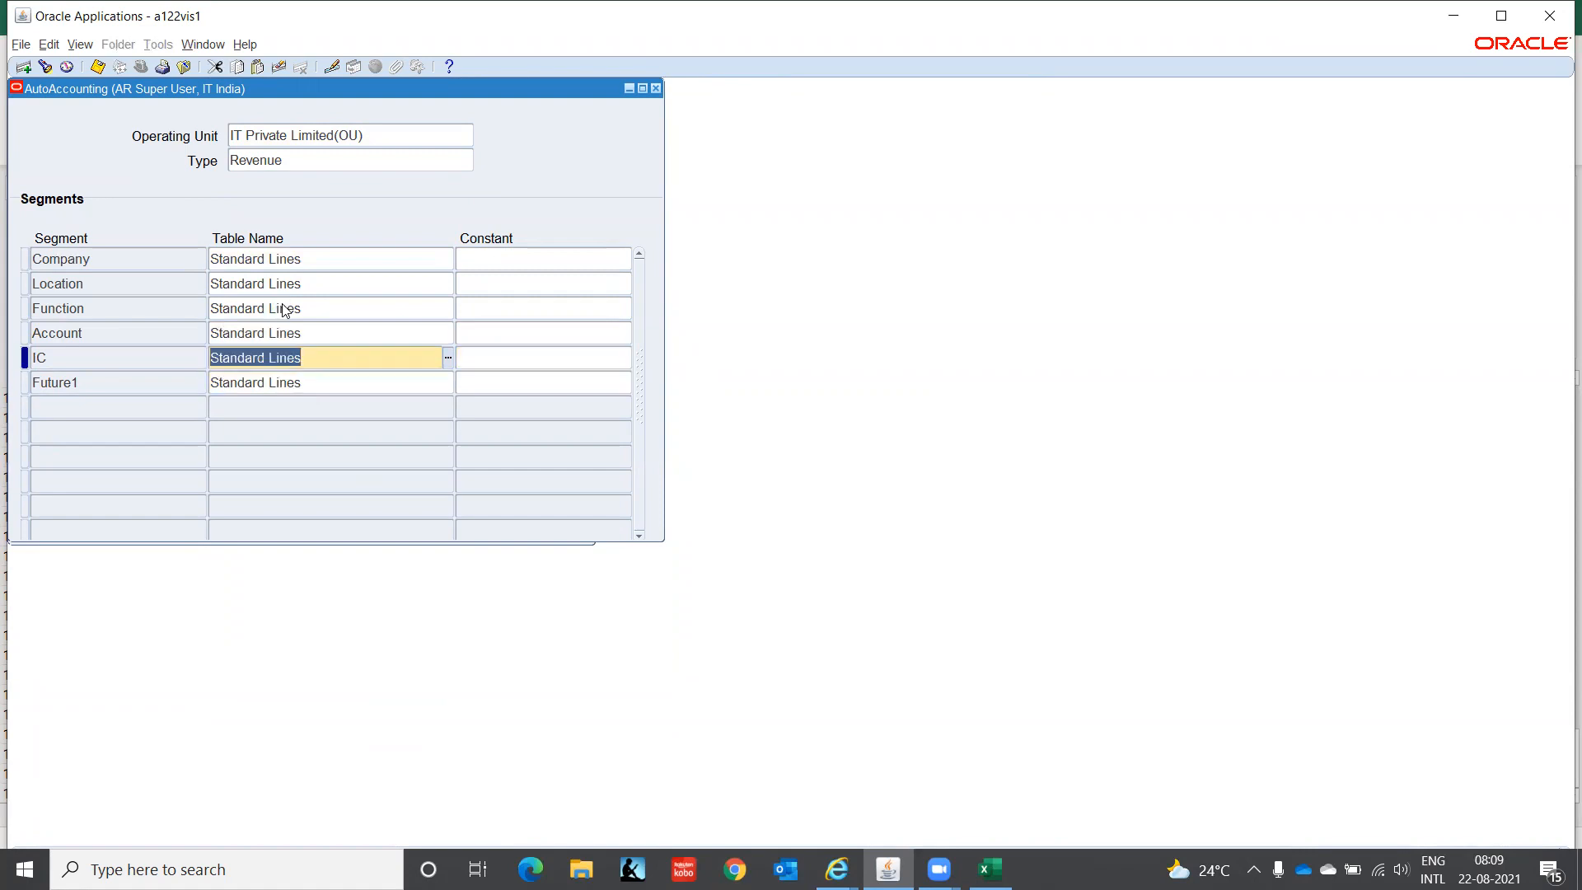
# - Save the Revenue AutoAccounting, acknowledge the balancing-segment note, and clear to a new record
pyautogui.press('Down')
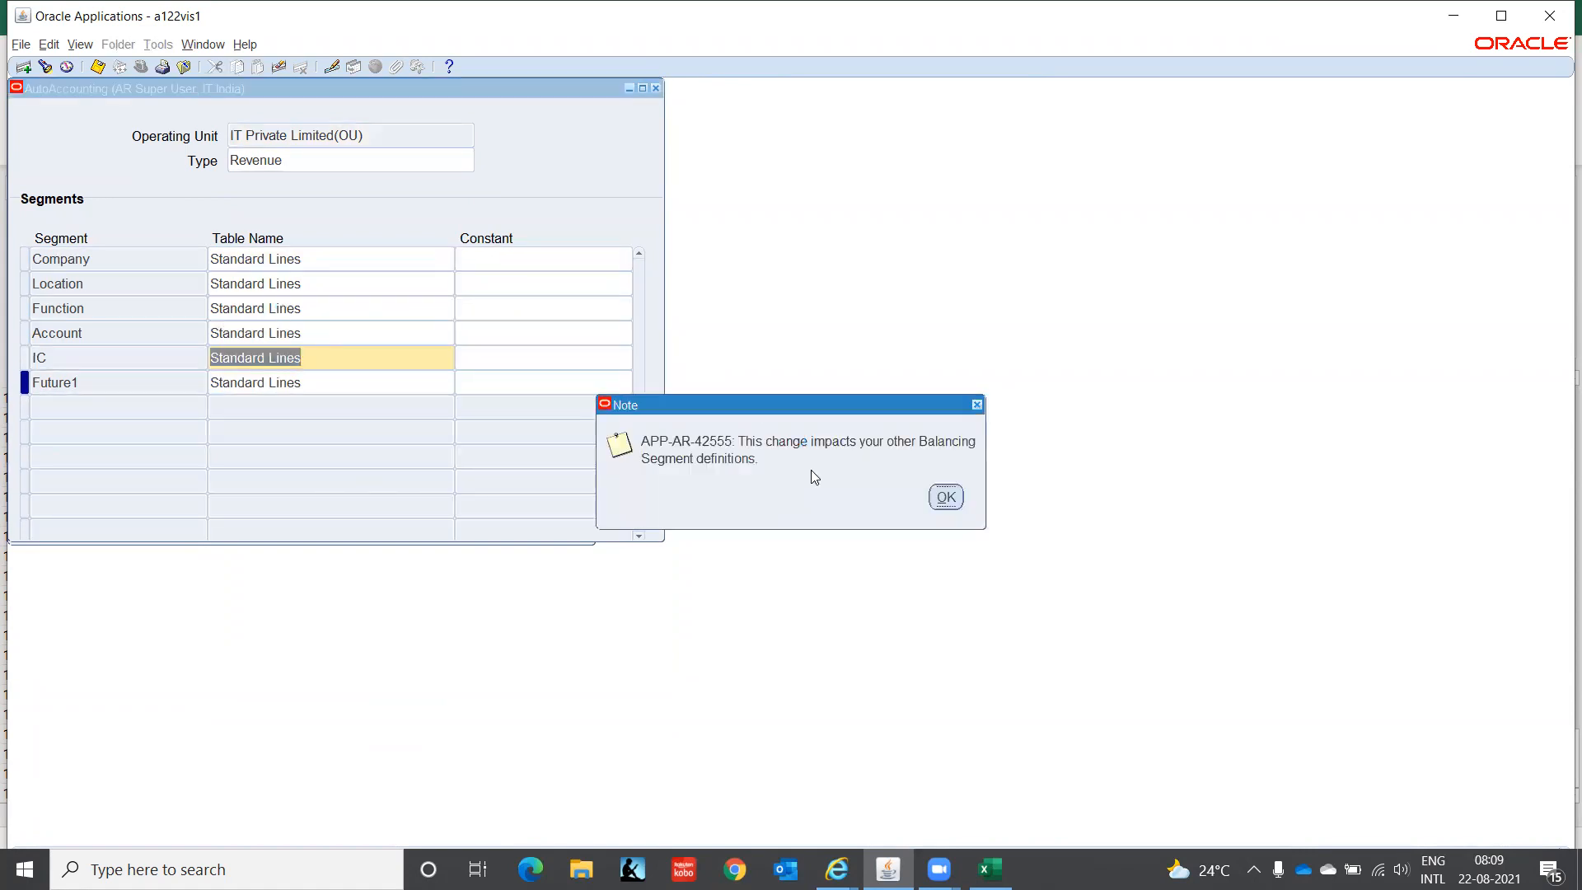
pyautogui.click(946, 497)
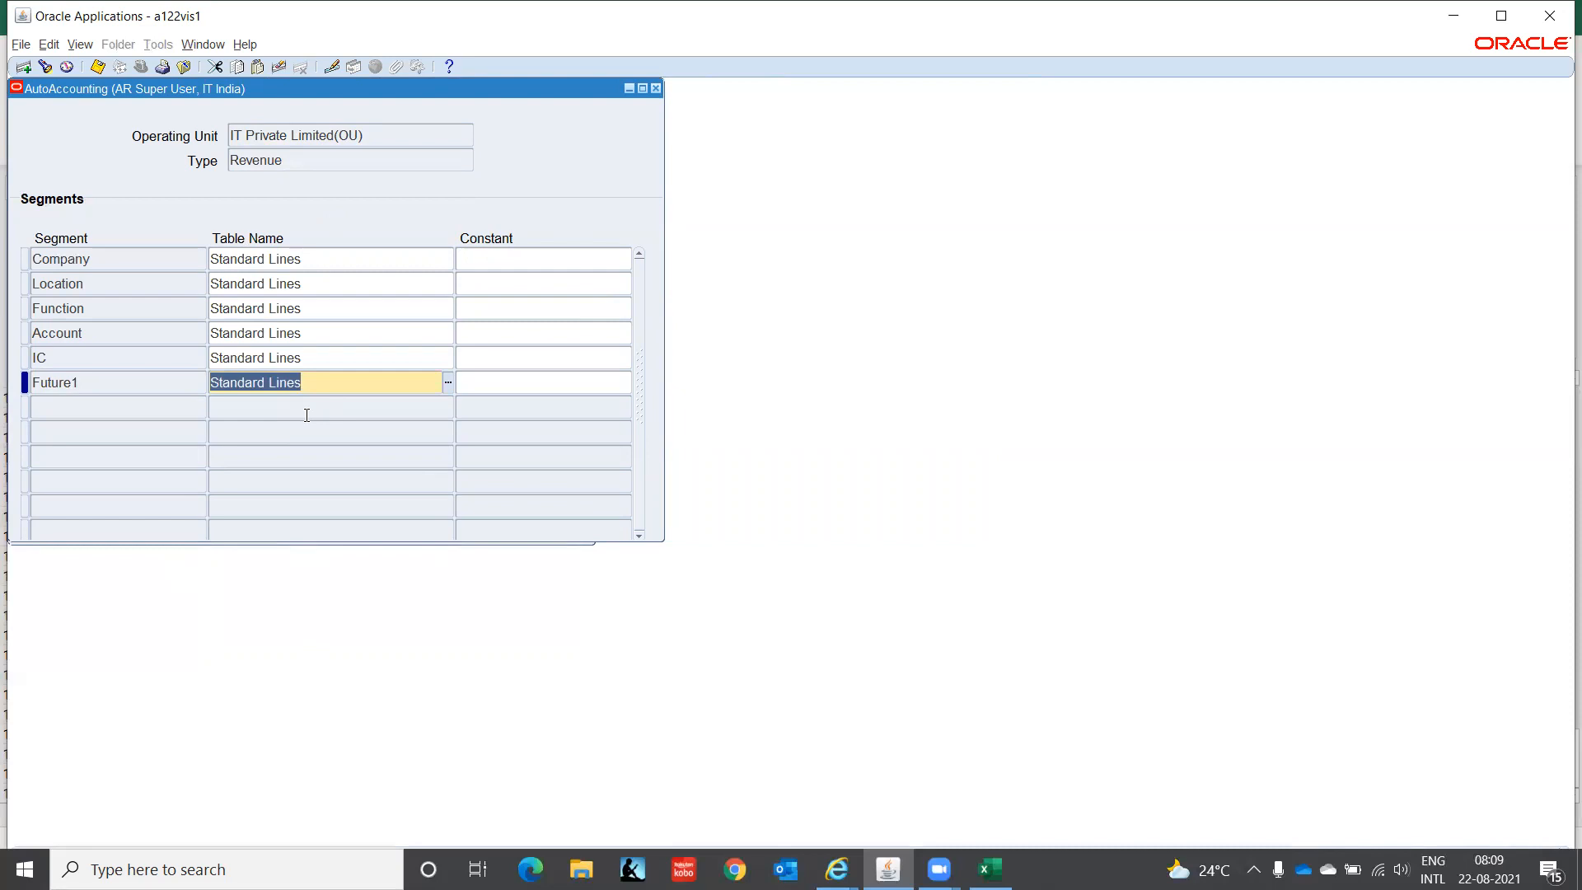
pyautogui.click(328, 160)
pyautogui.press('Down')
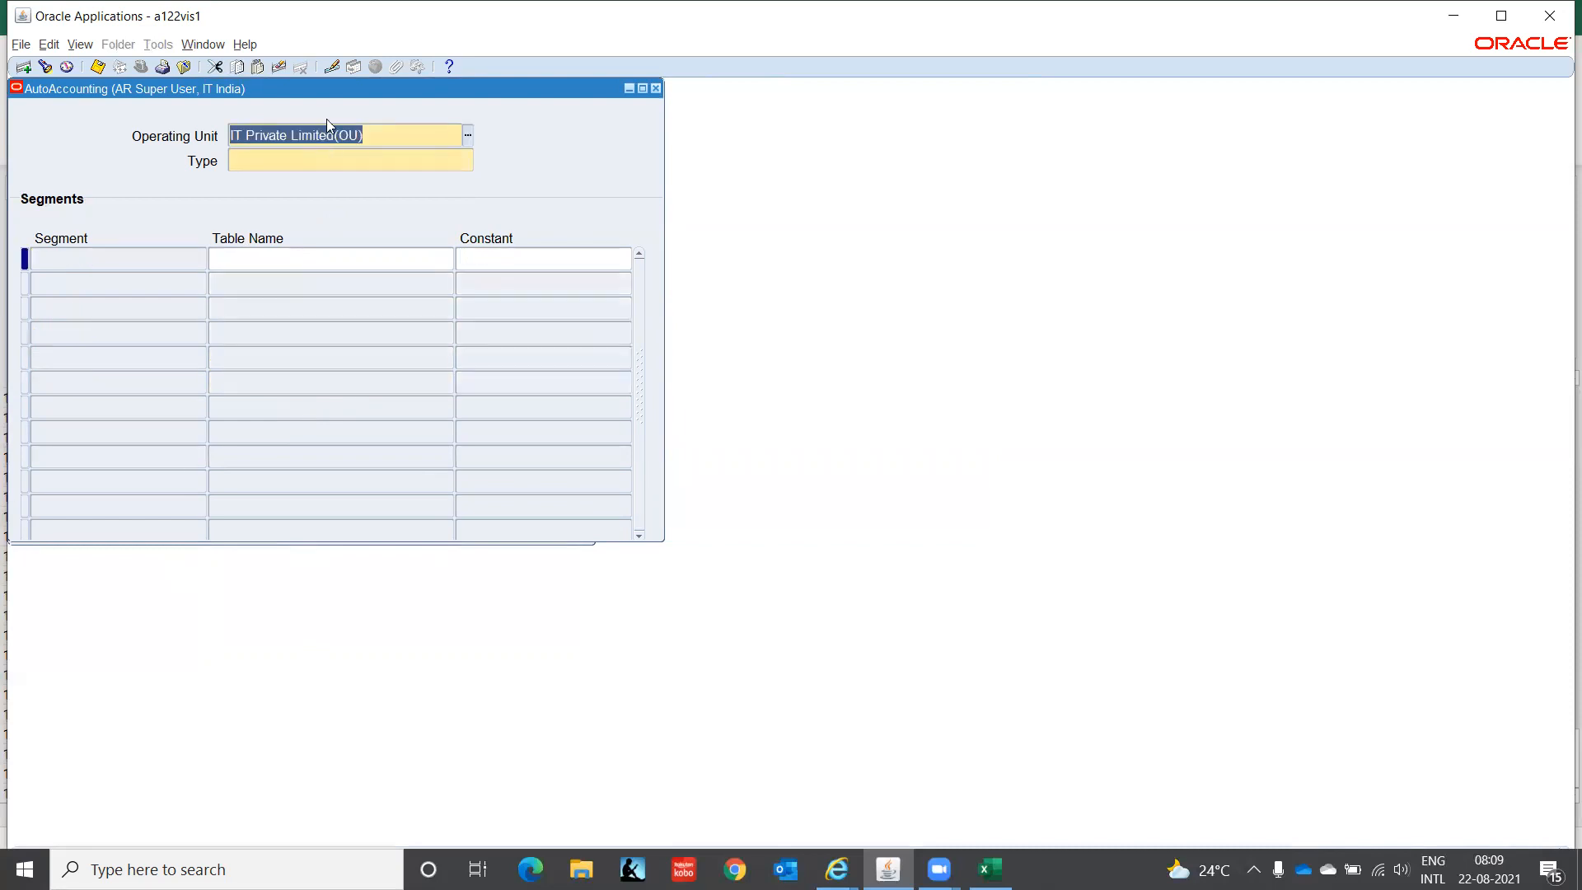
# - Dismiss the Types list unused and close the AutoAccounting form, confirming the FRM-40202 message and close prompt
pyautogui.click(350, 160)
pyautogui.click(469, 165)
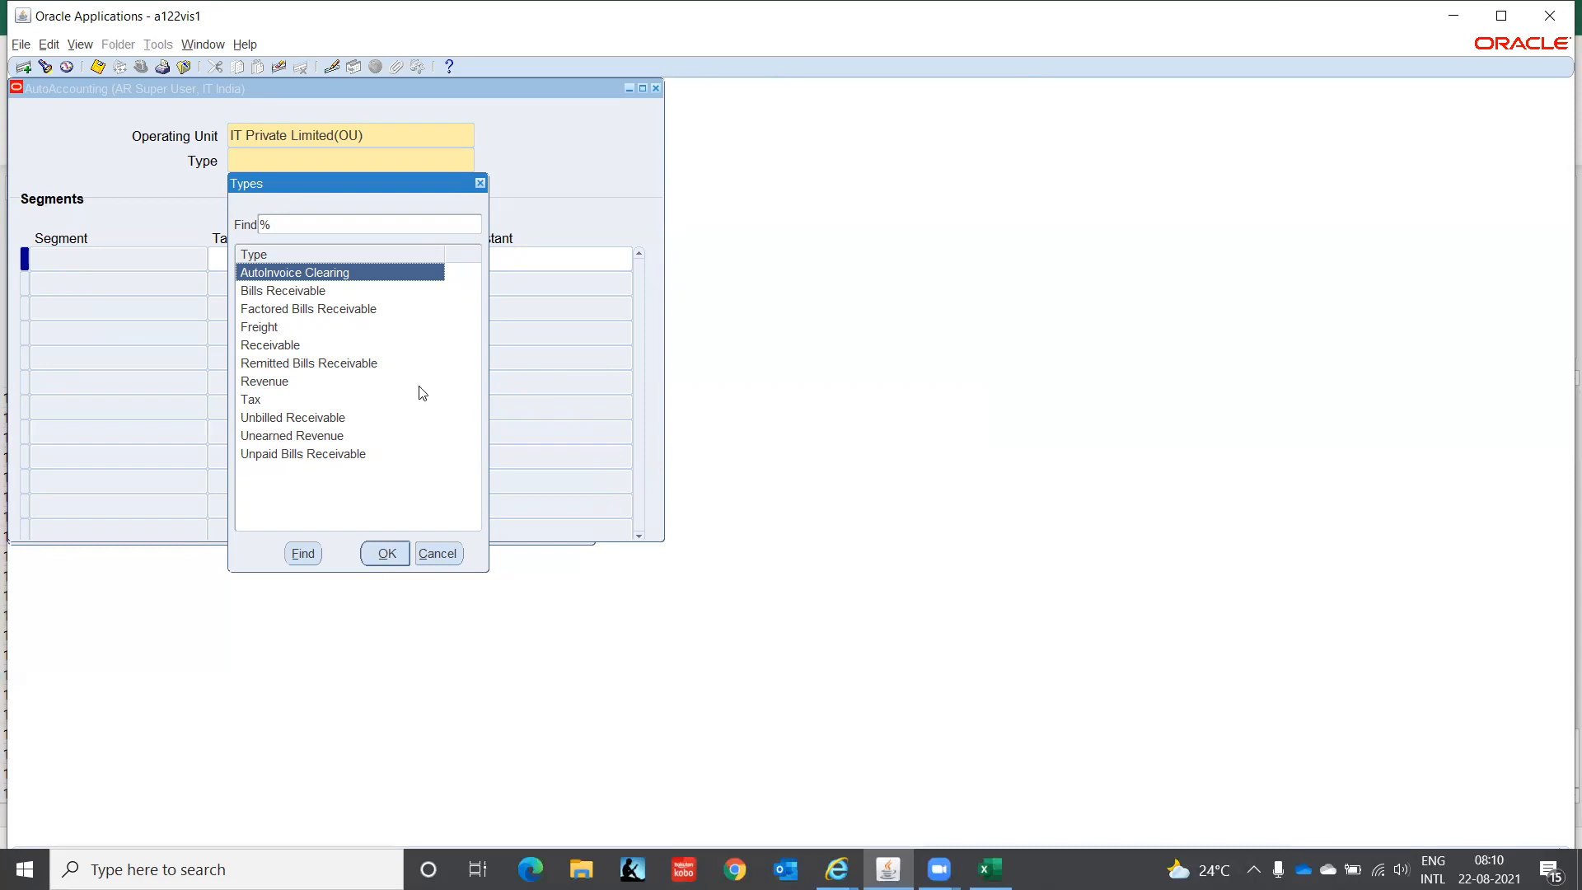
pyautogui.click(435, 554)
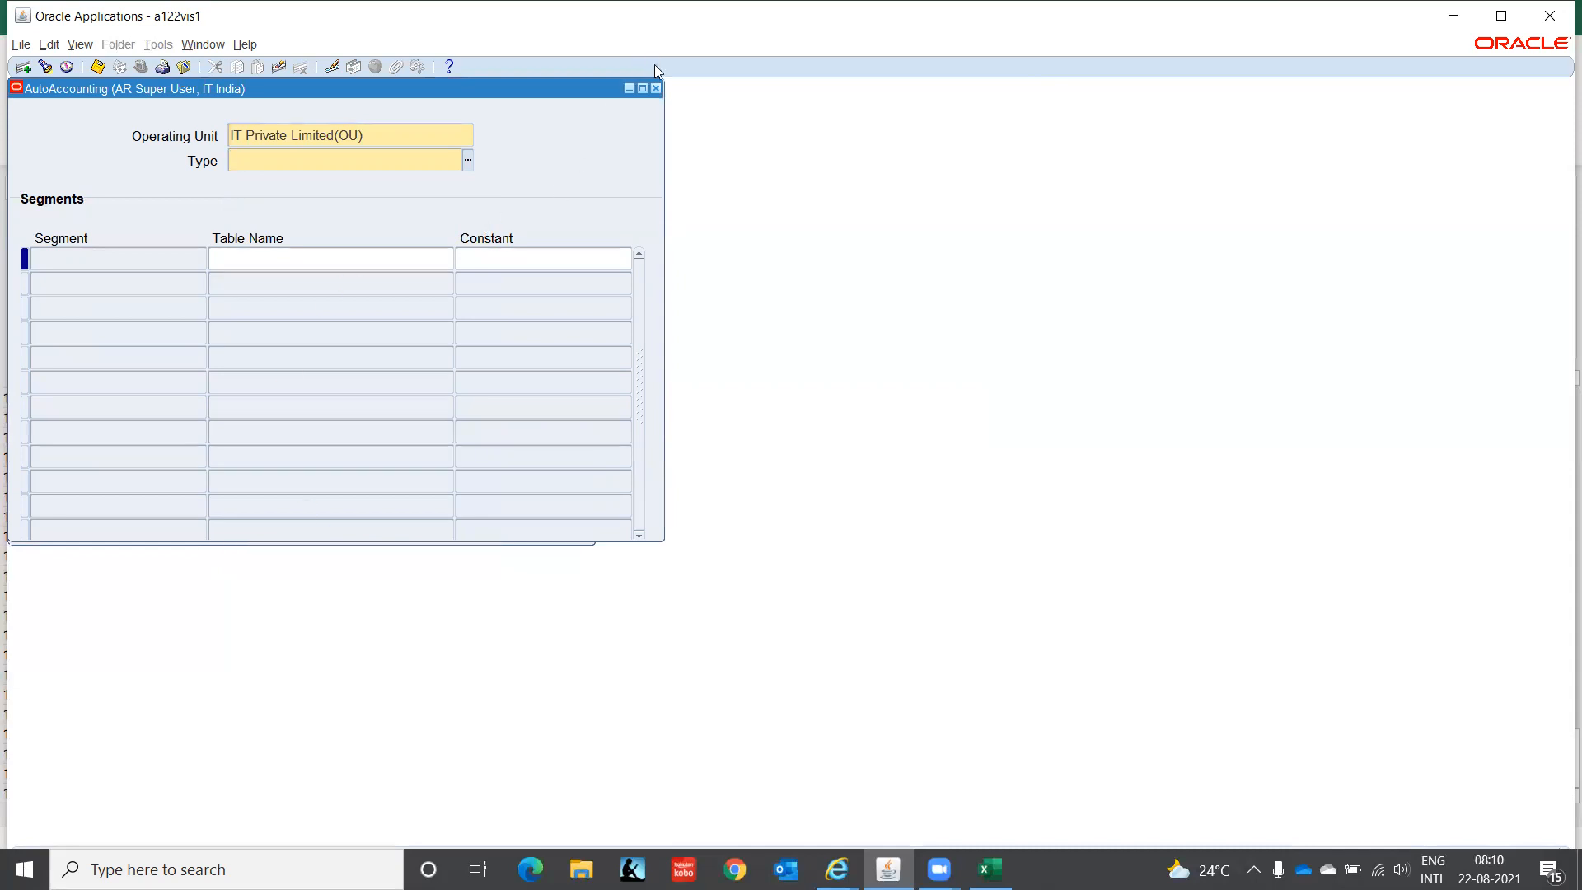
pyautogui.click(655, 89)
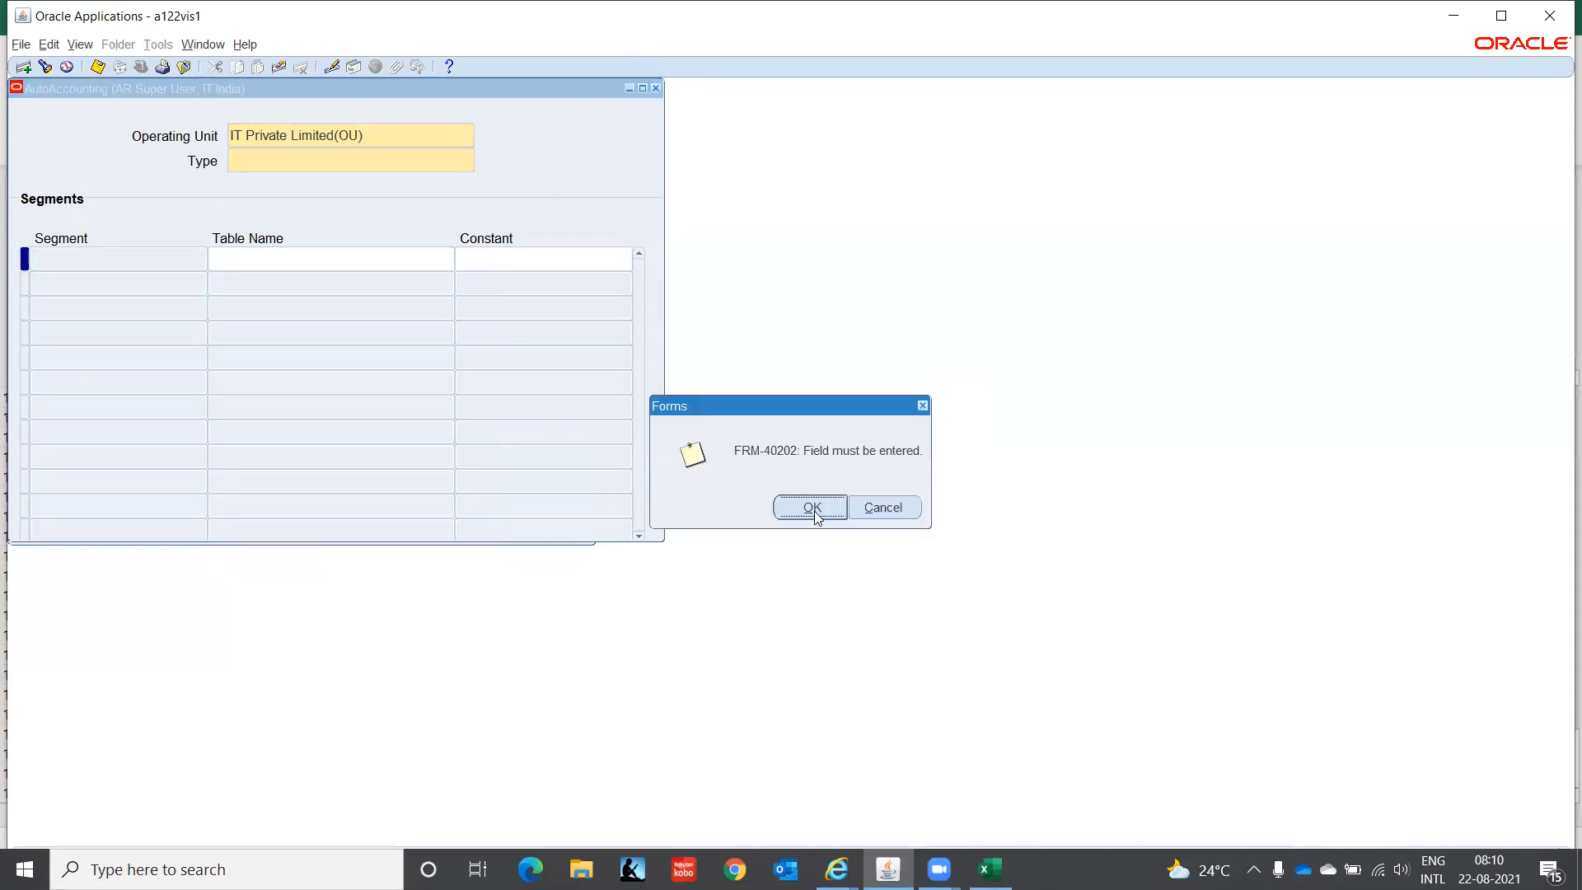
pyautogui.click(811, 508)
pyautogui.click(811, 509)
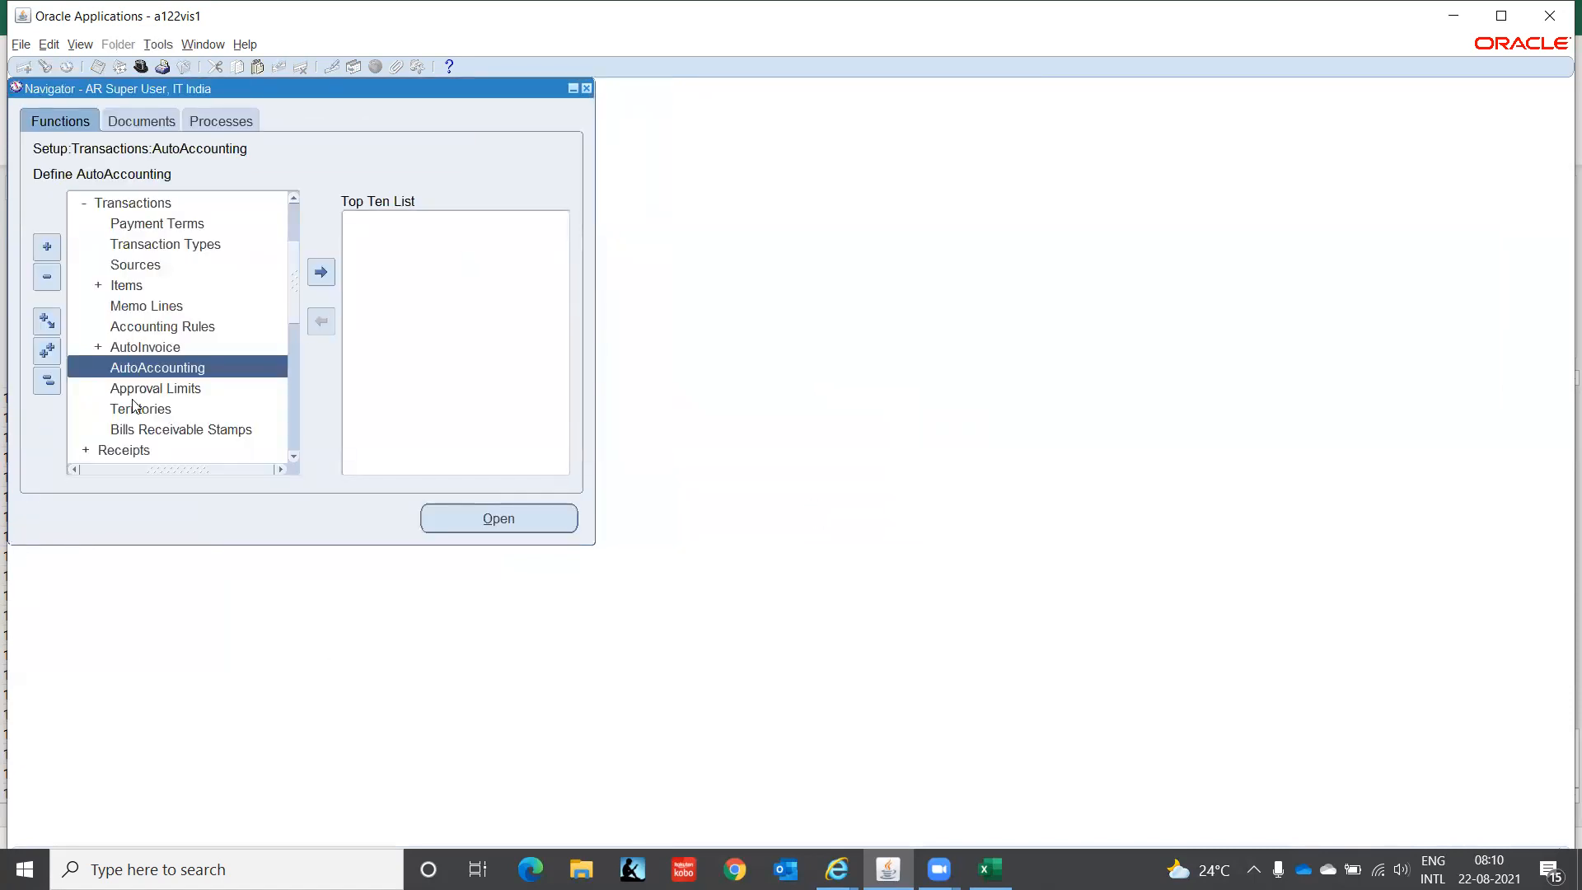
pyautogui.click(292, 459)
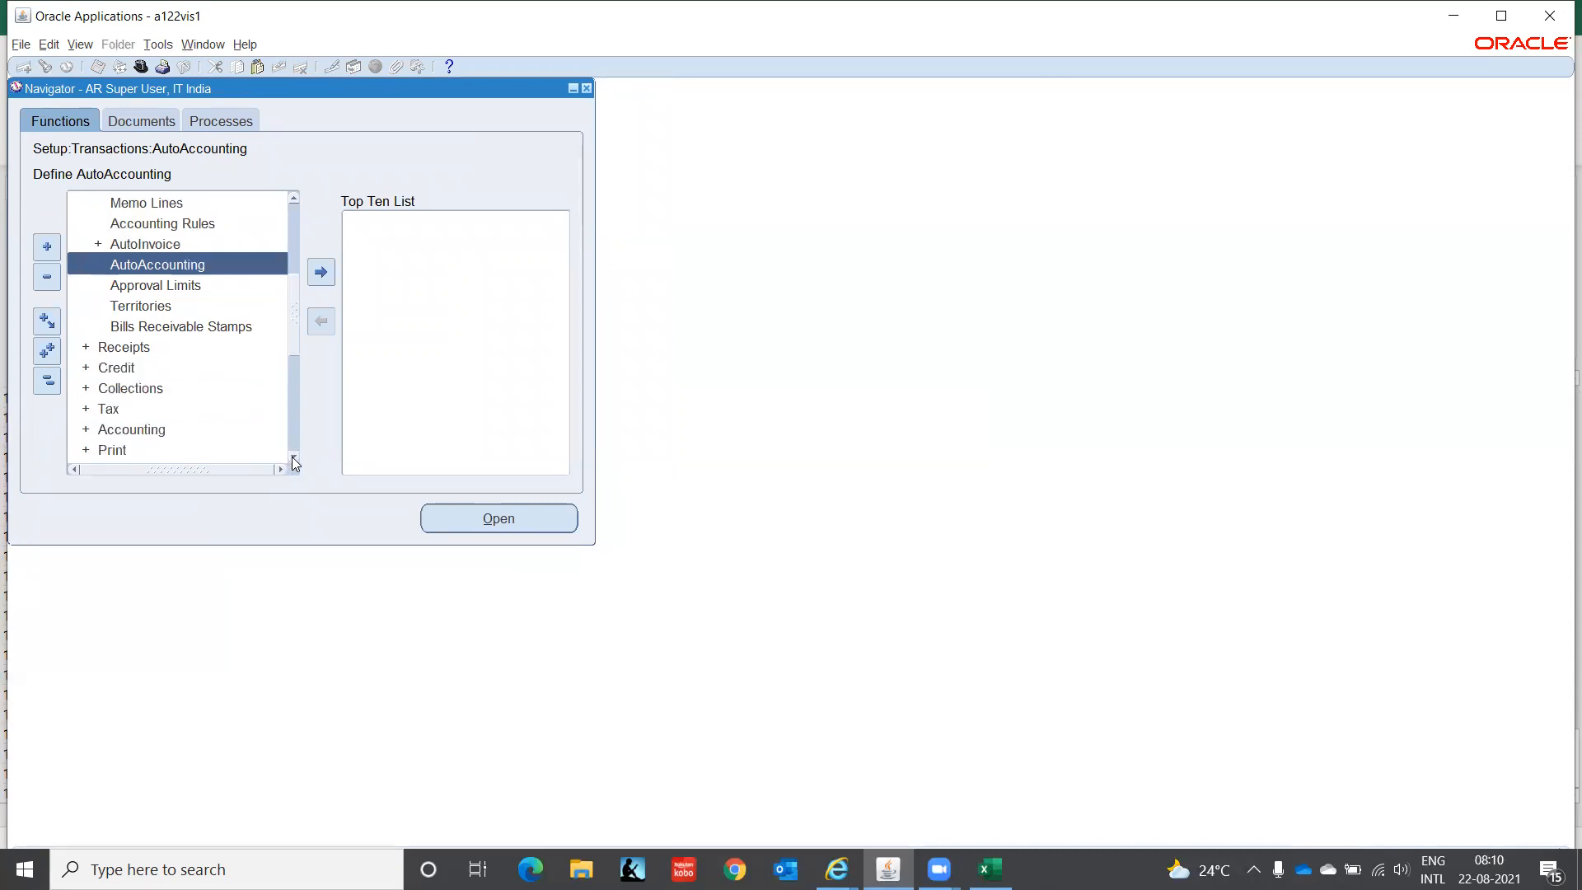
pyautogui.click(294, 458)
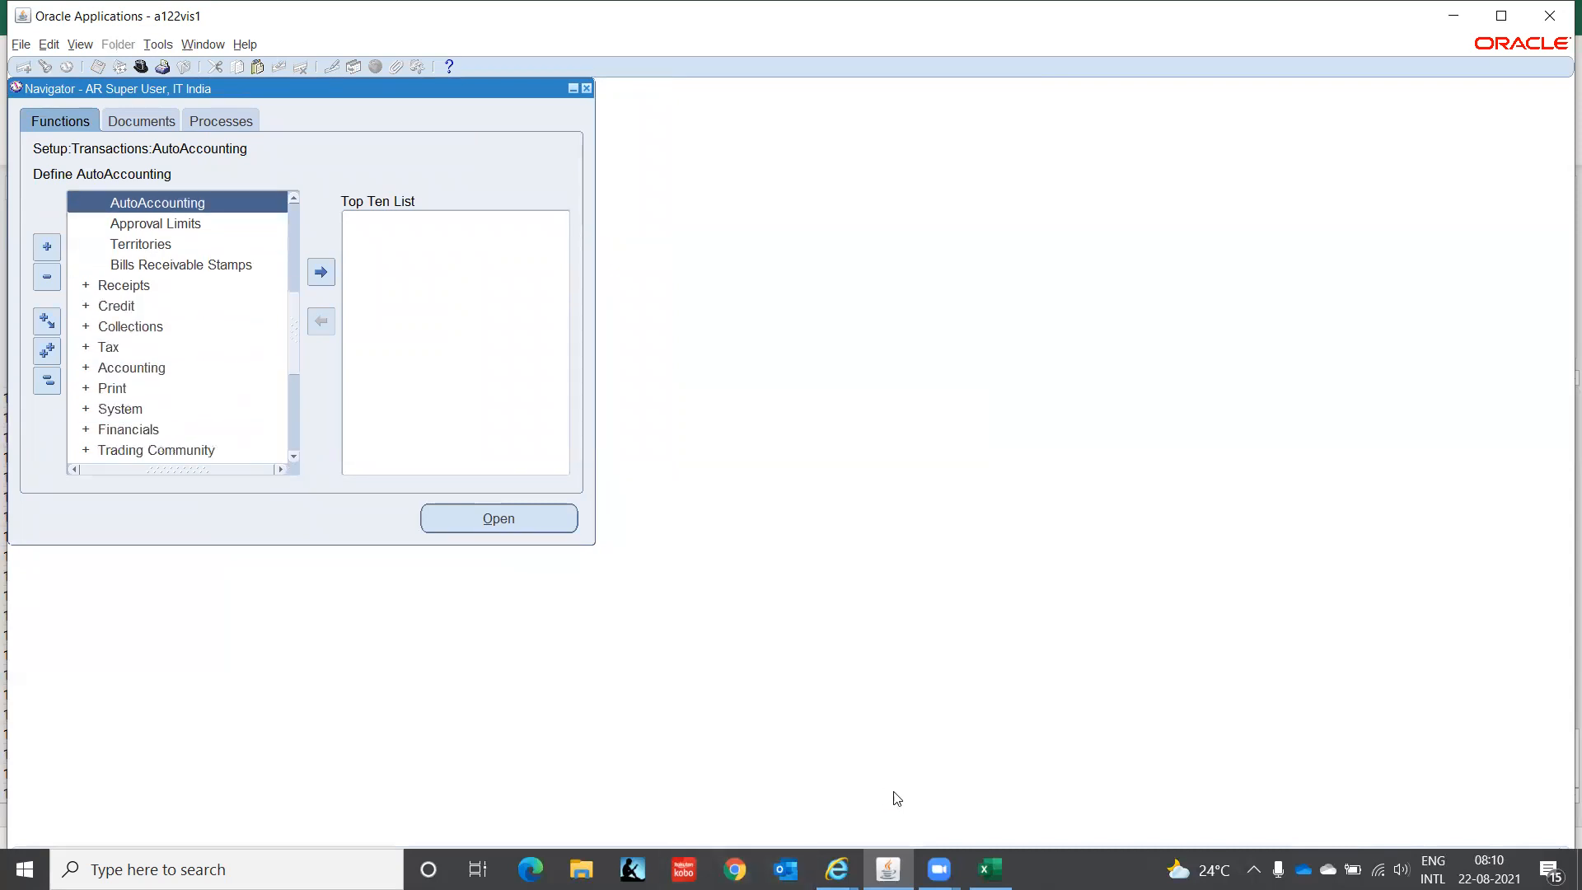
# - Review the Auto Accounting, Payment Terms and Create Transactions steps in Excel, then return to Oracle
pyautogui.click(990, 869)
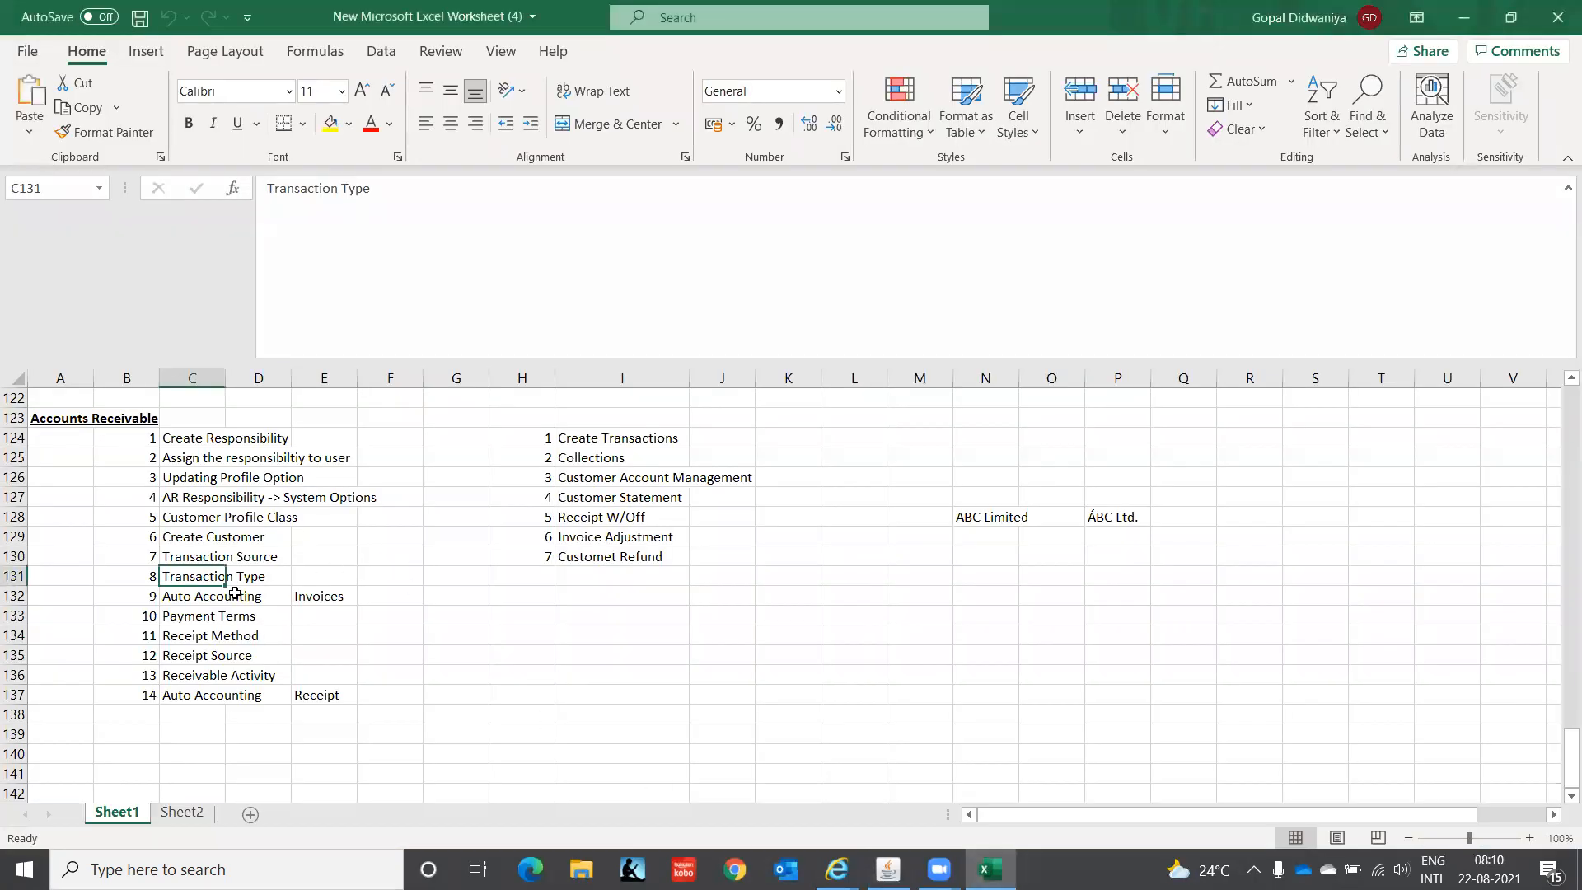
pyautogui.click(202, 595)
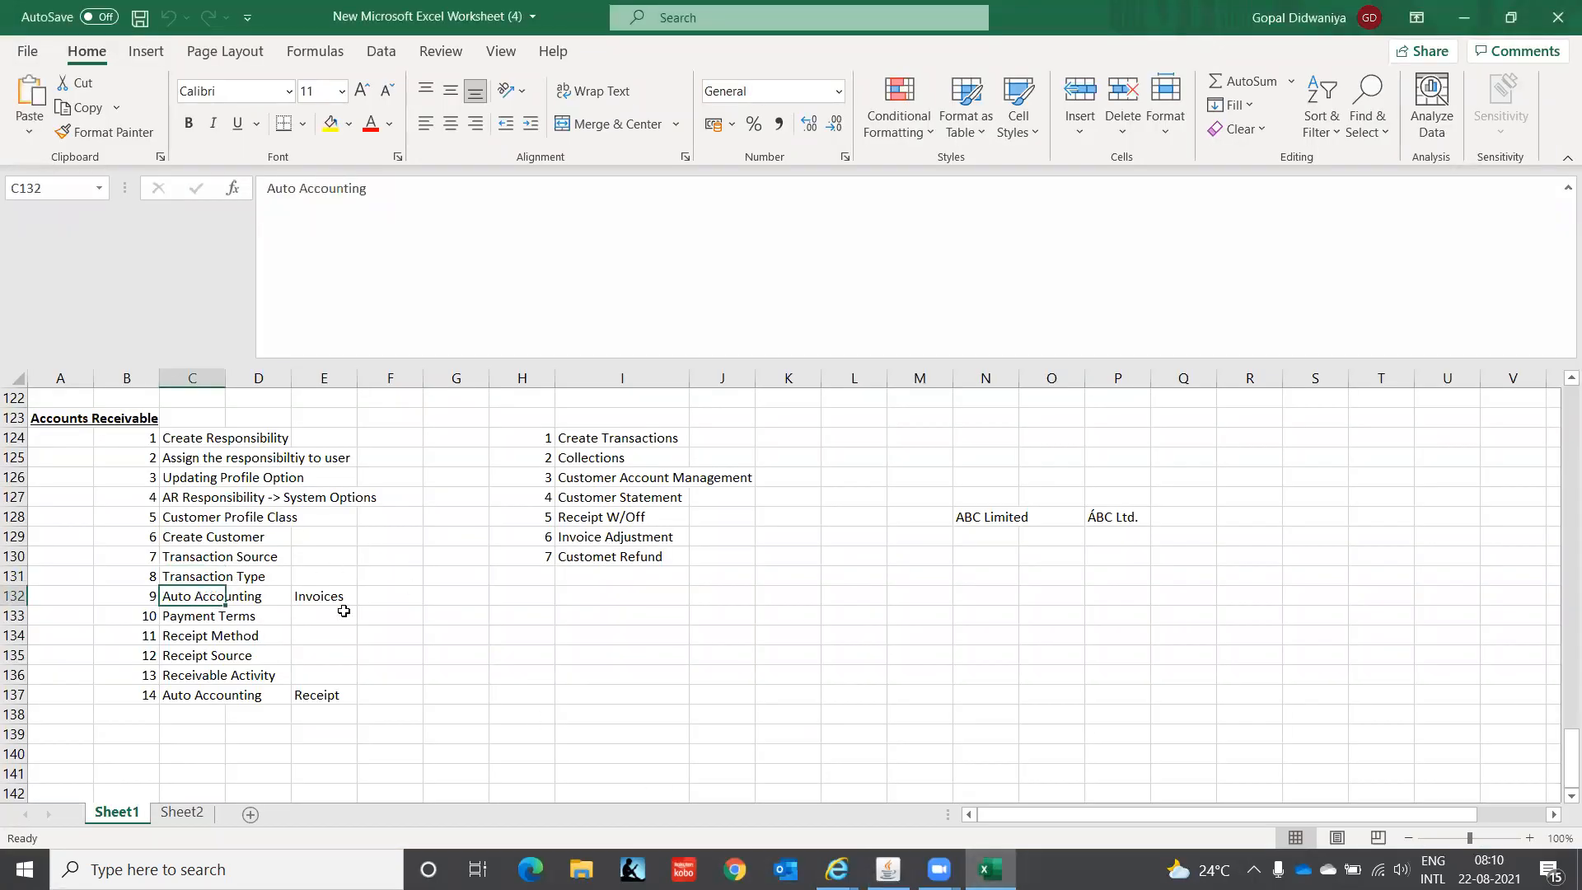
pyautogui.click(183, 619)
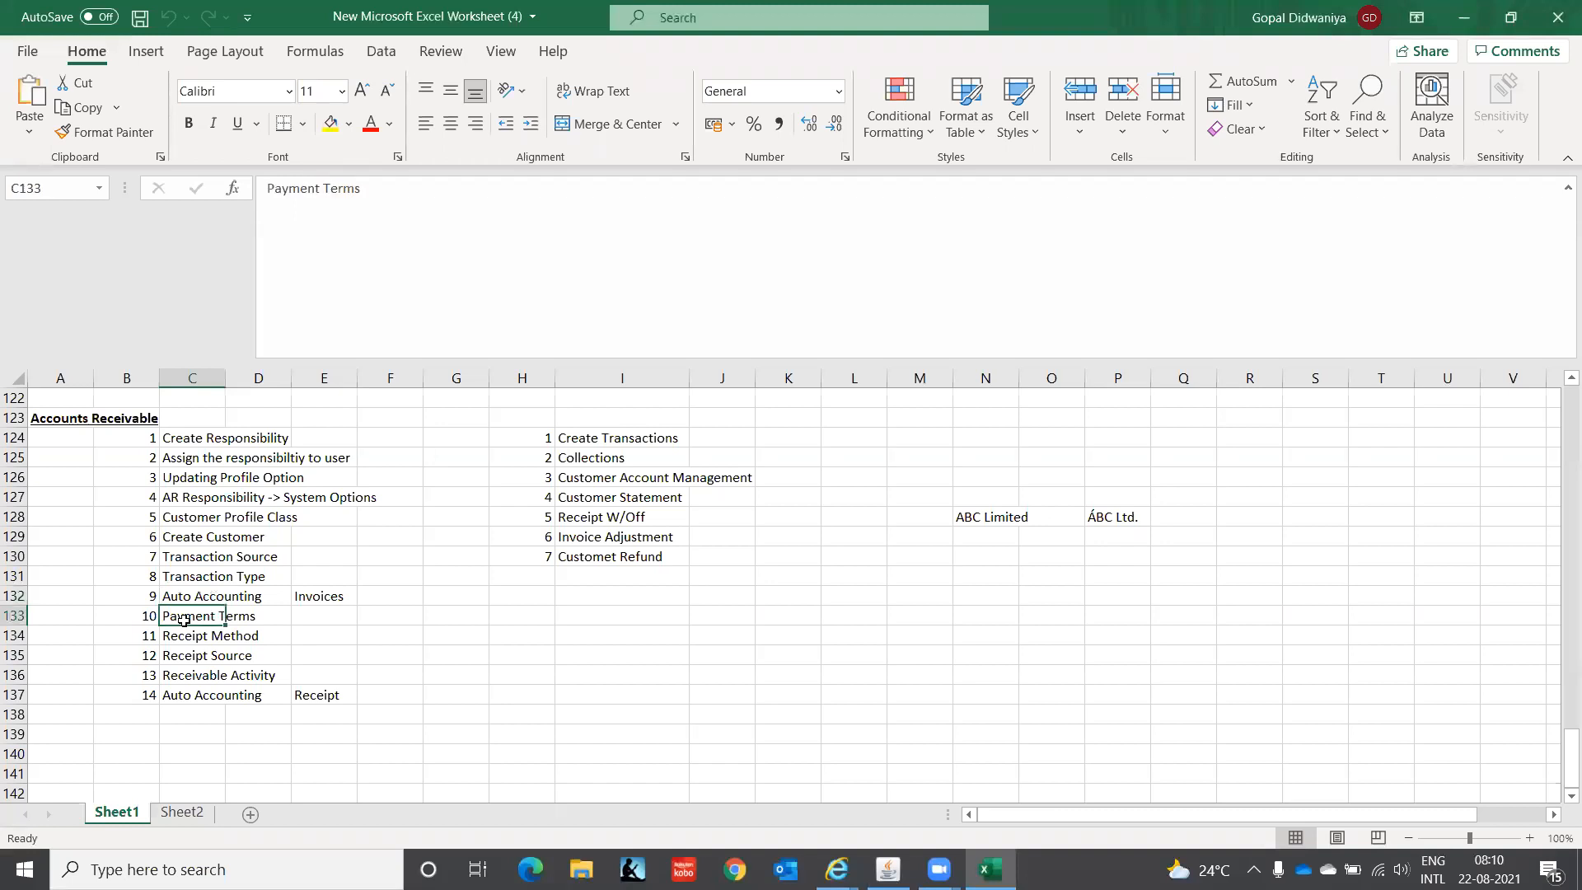
pyautogui.click(625, 438)
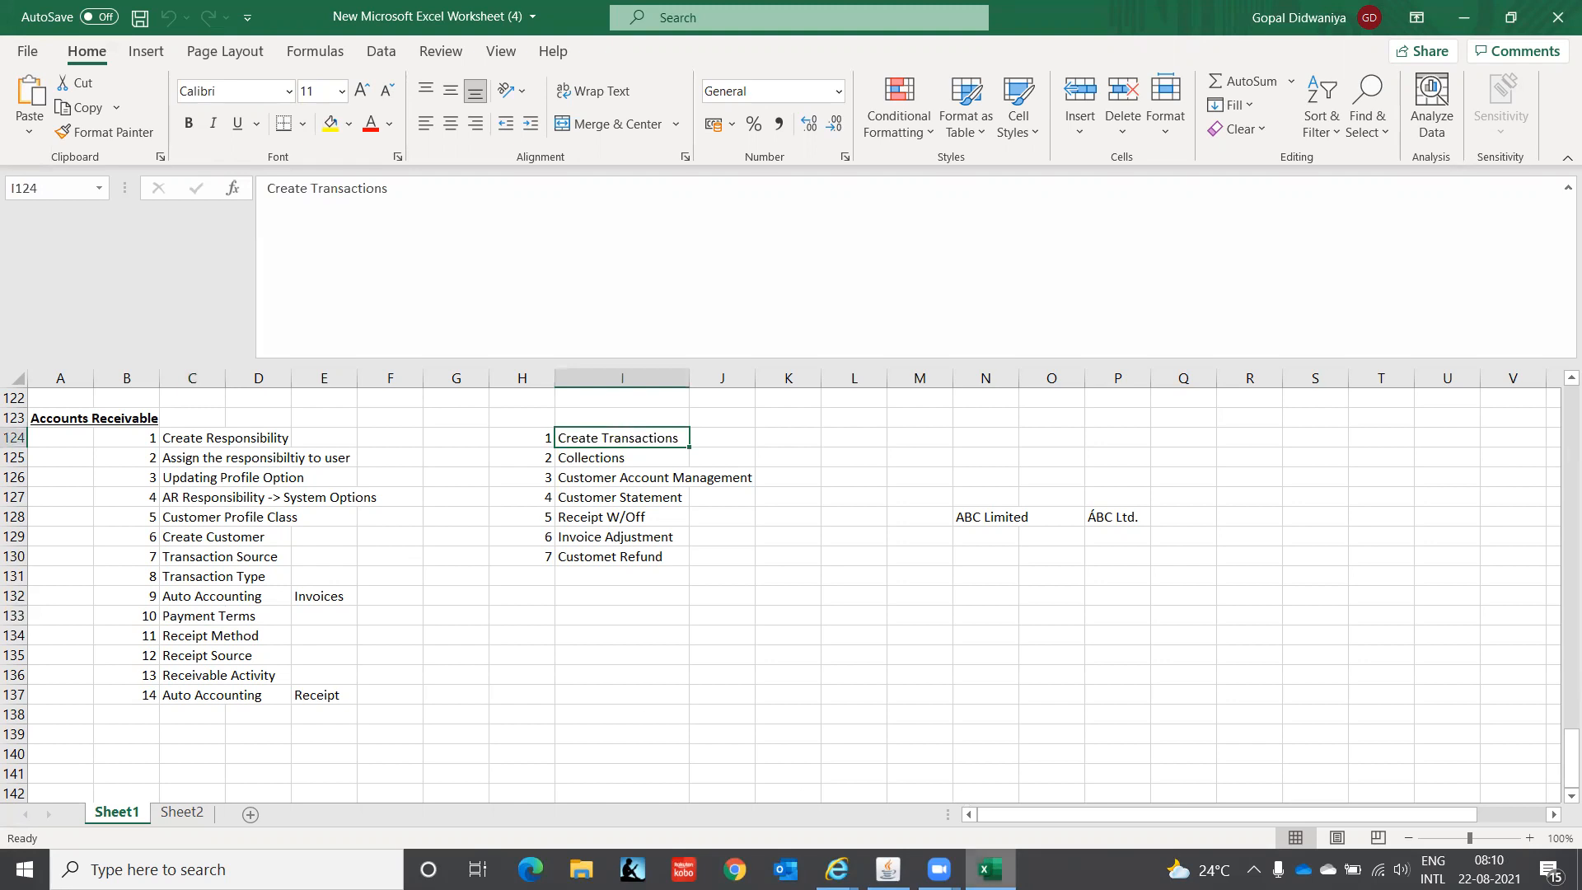
pyautogui.click(888, 869)
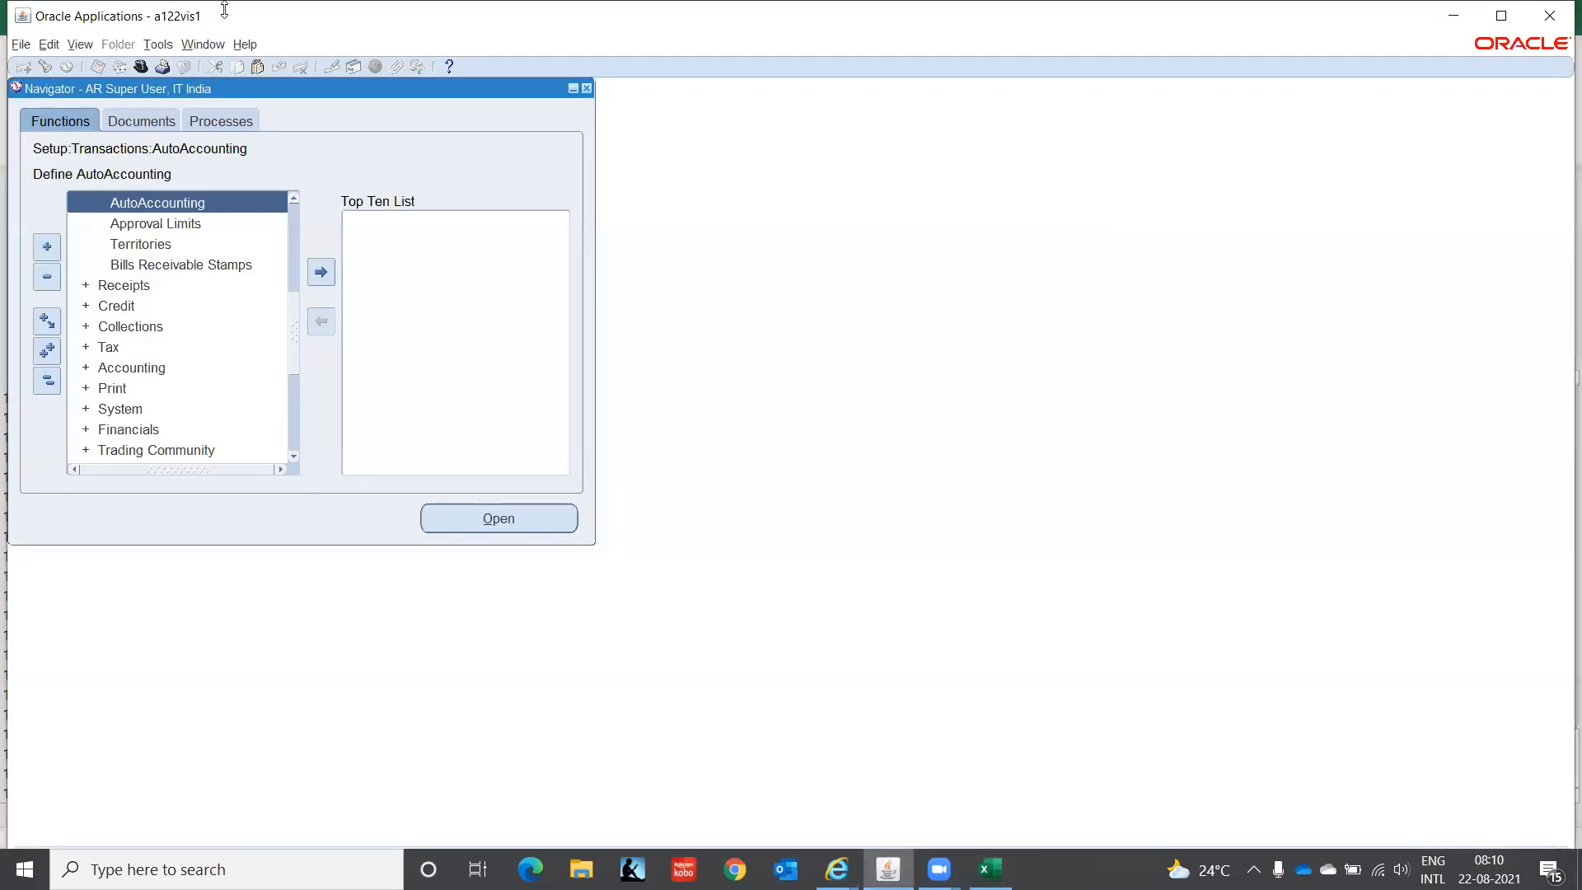
# - Collapse the Navigator and find Open/Close Accounting Periods through the function filter
pyautogui.click(50, 385)
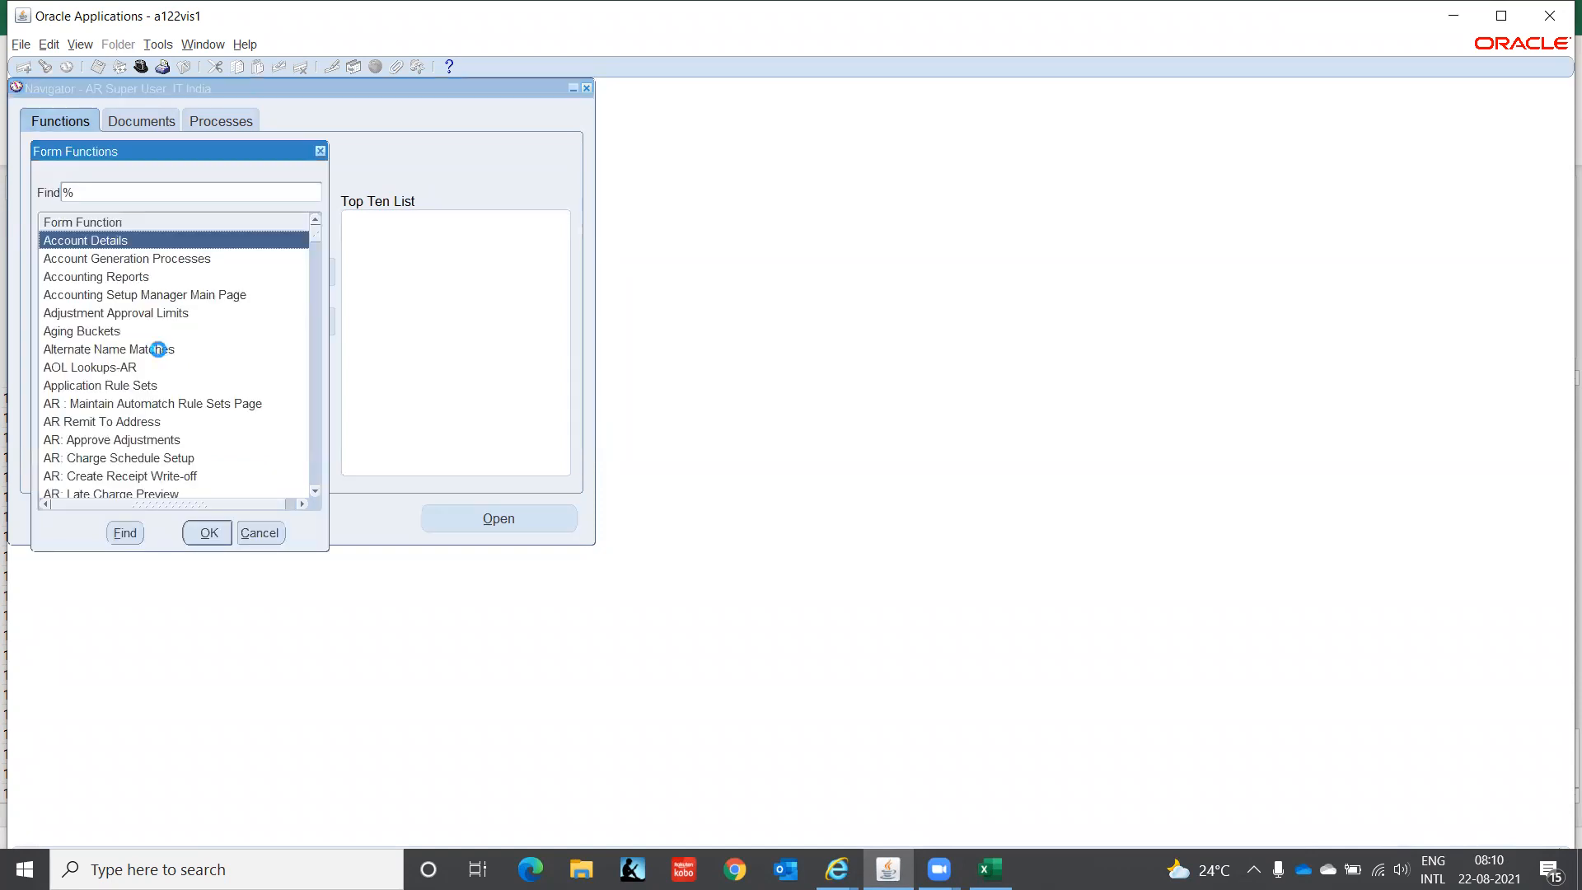
pyautogui.write('p')
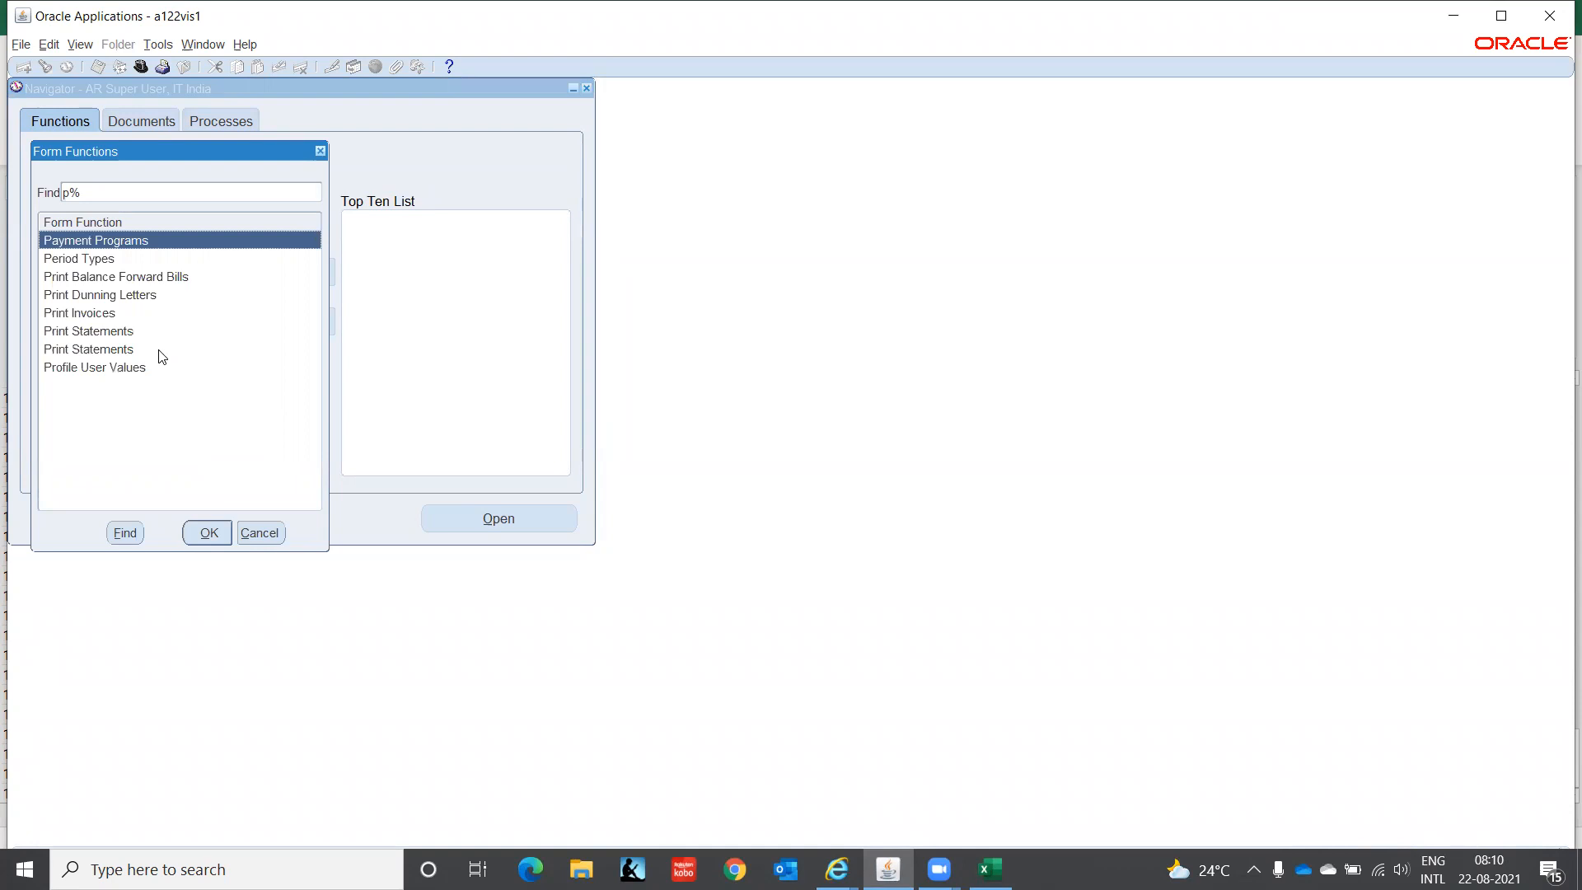
pyautogui.press('Down')
pyautogui.press('Down')
pyautogui.press('Down')
pyautogui.press('Down')
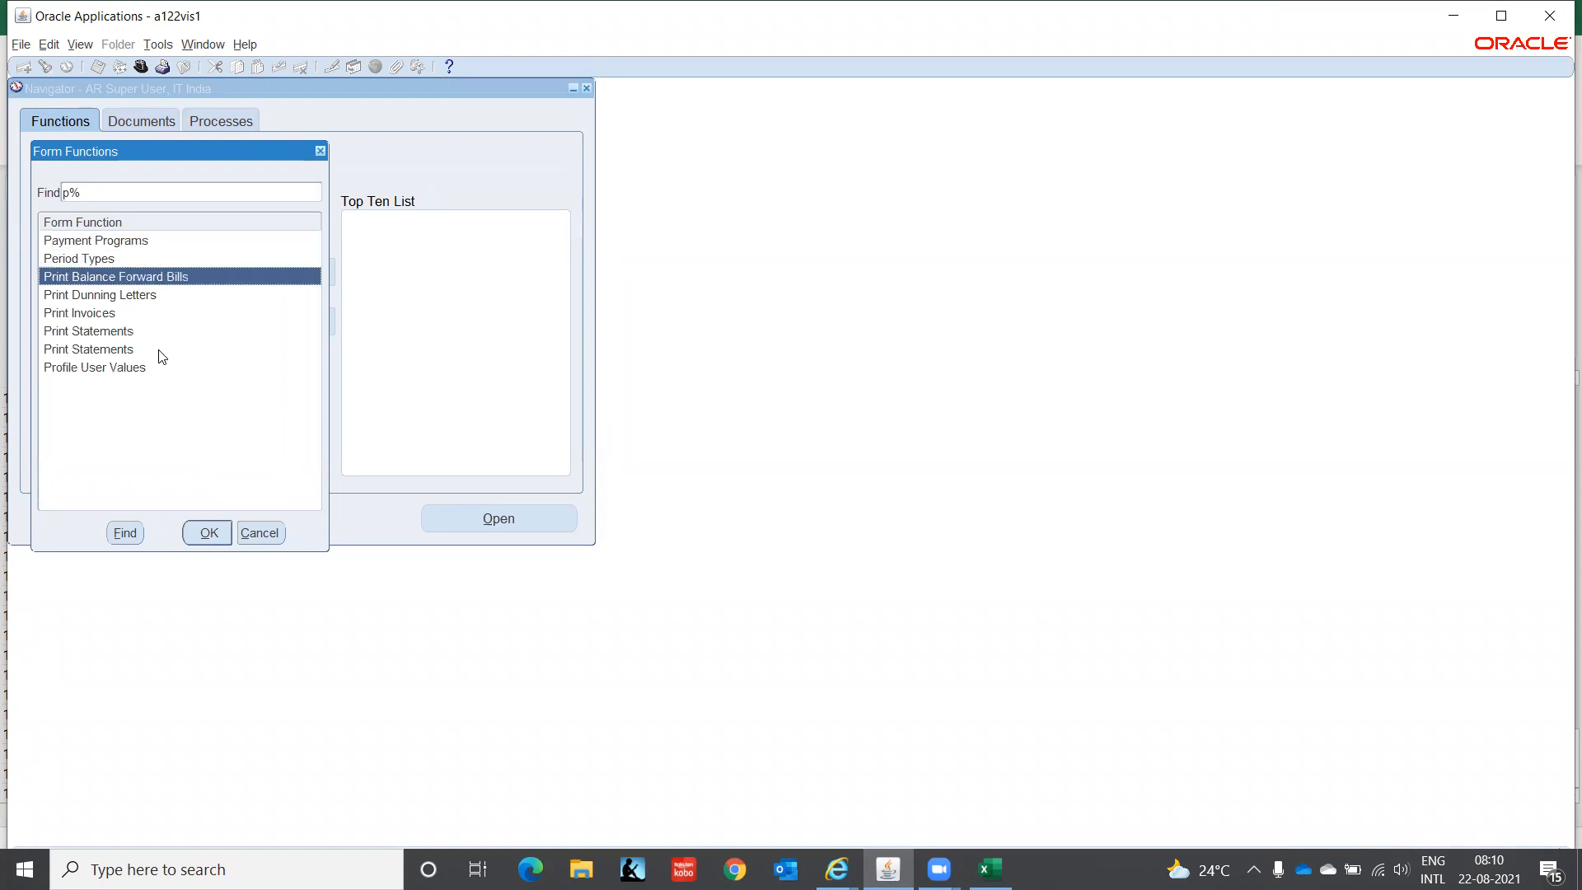
pyautogui.click(161, 356)
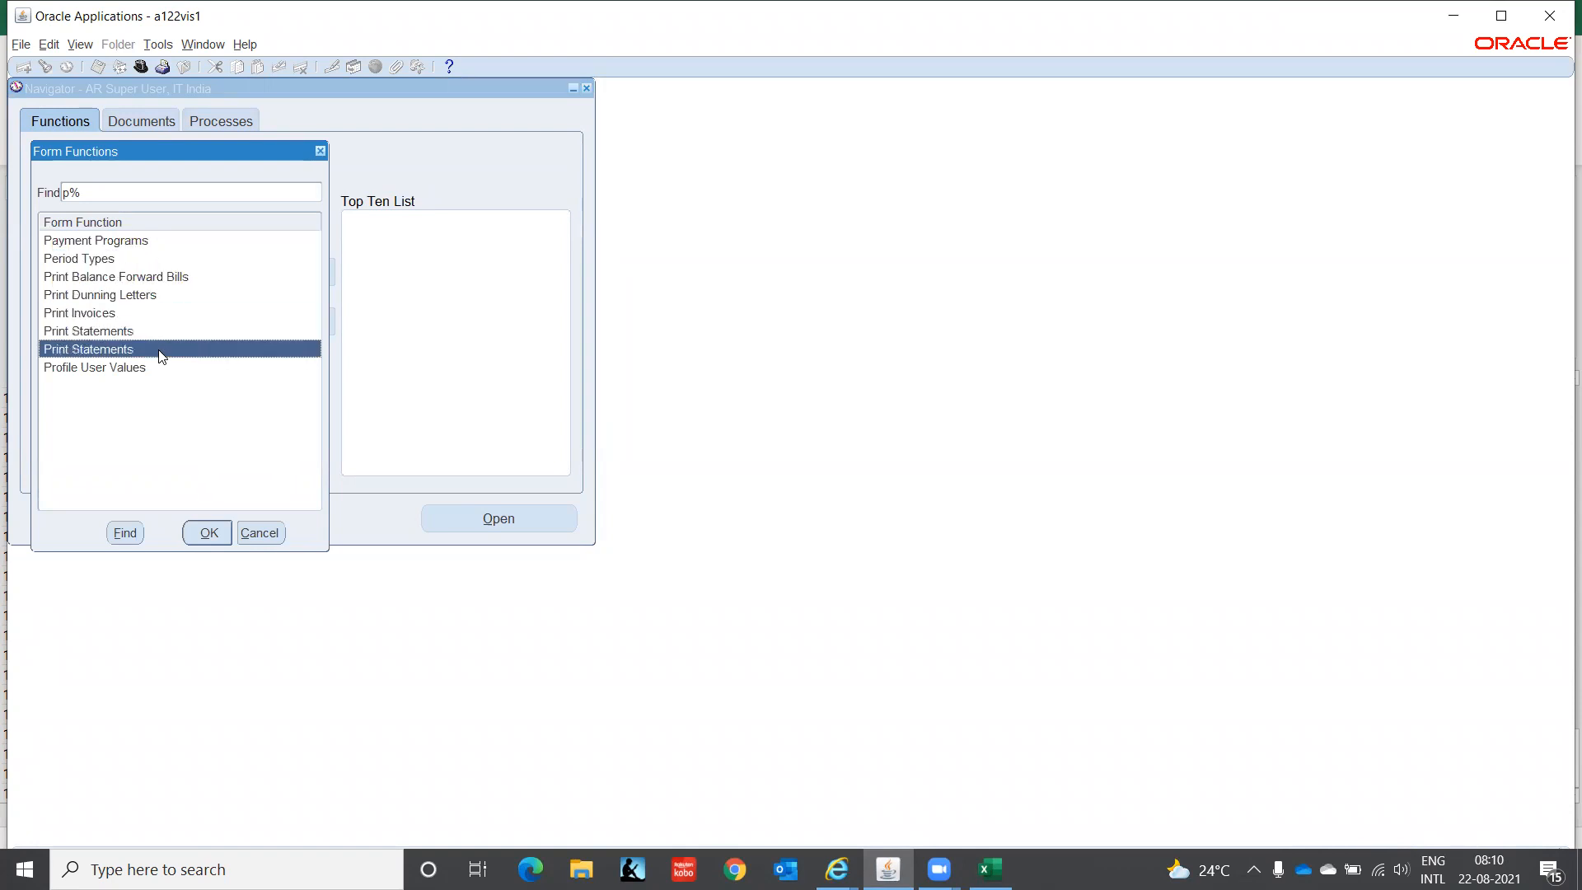
pyautogui.press('BackSpace')
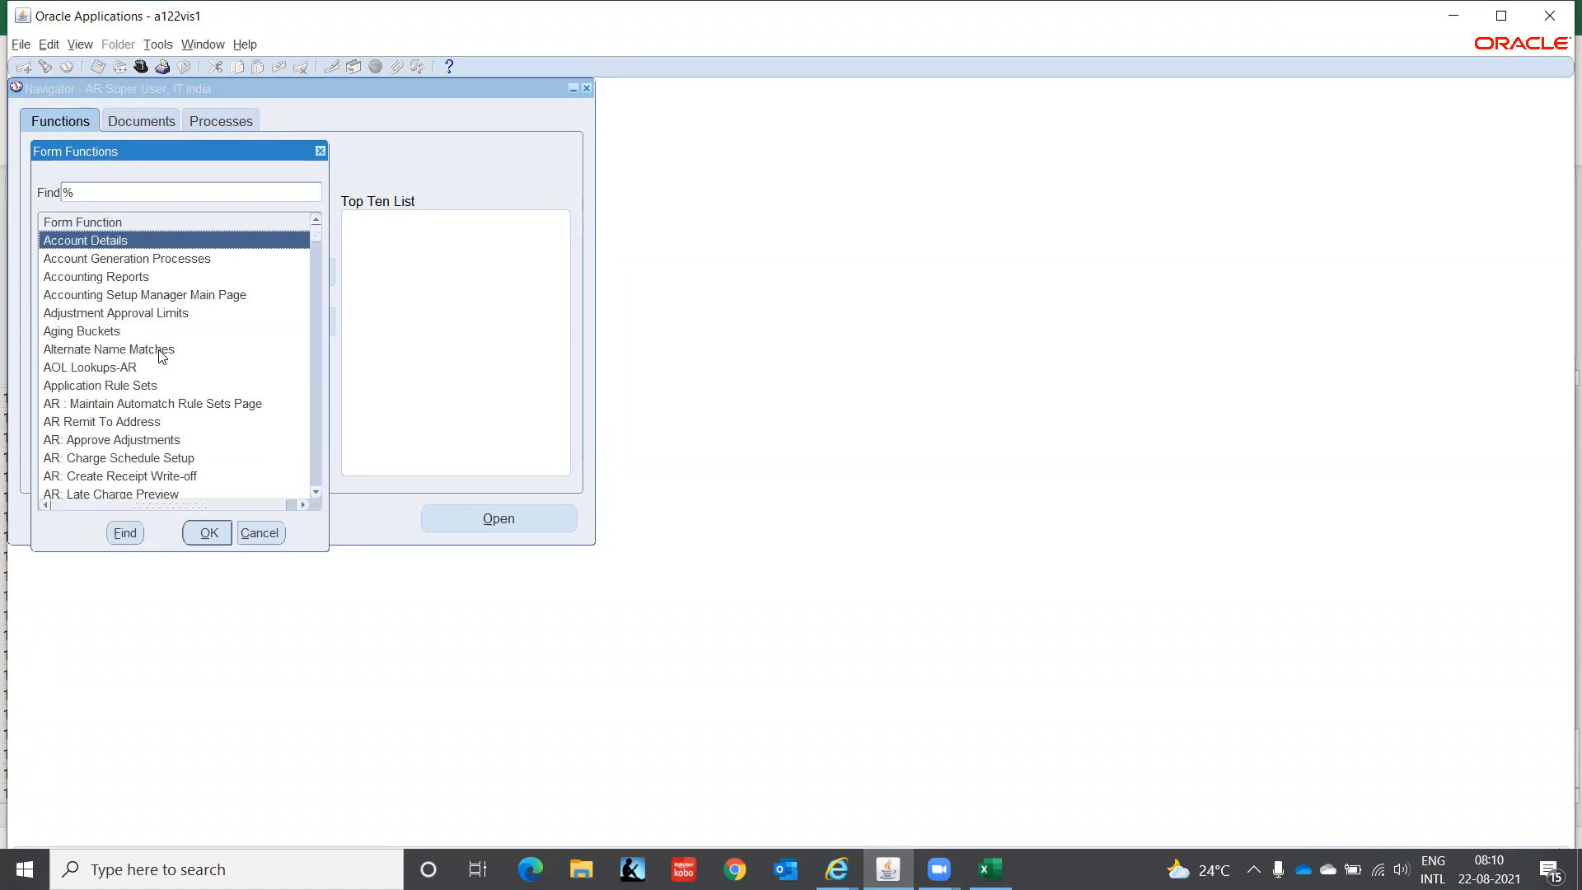
pyautogui.write('o')
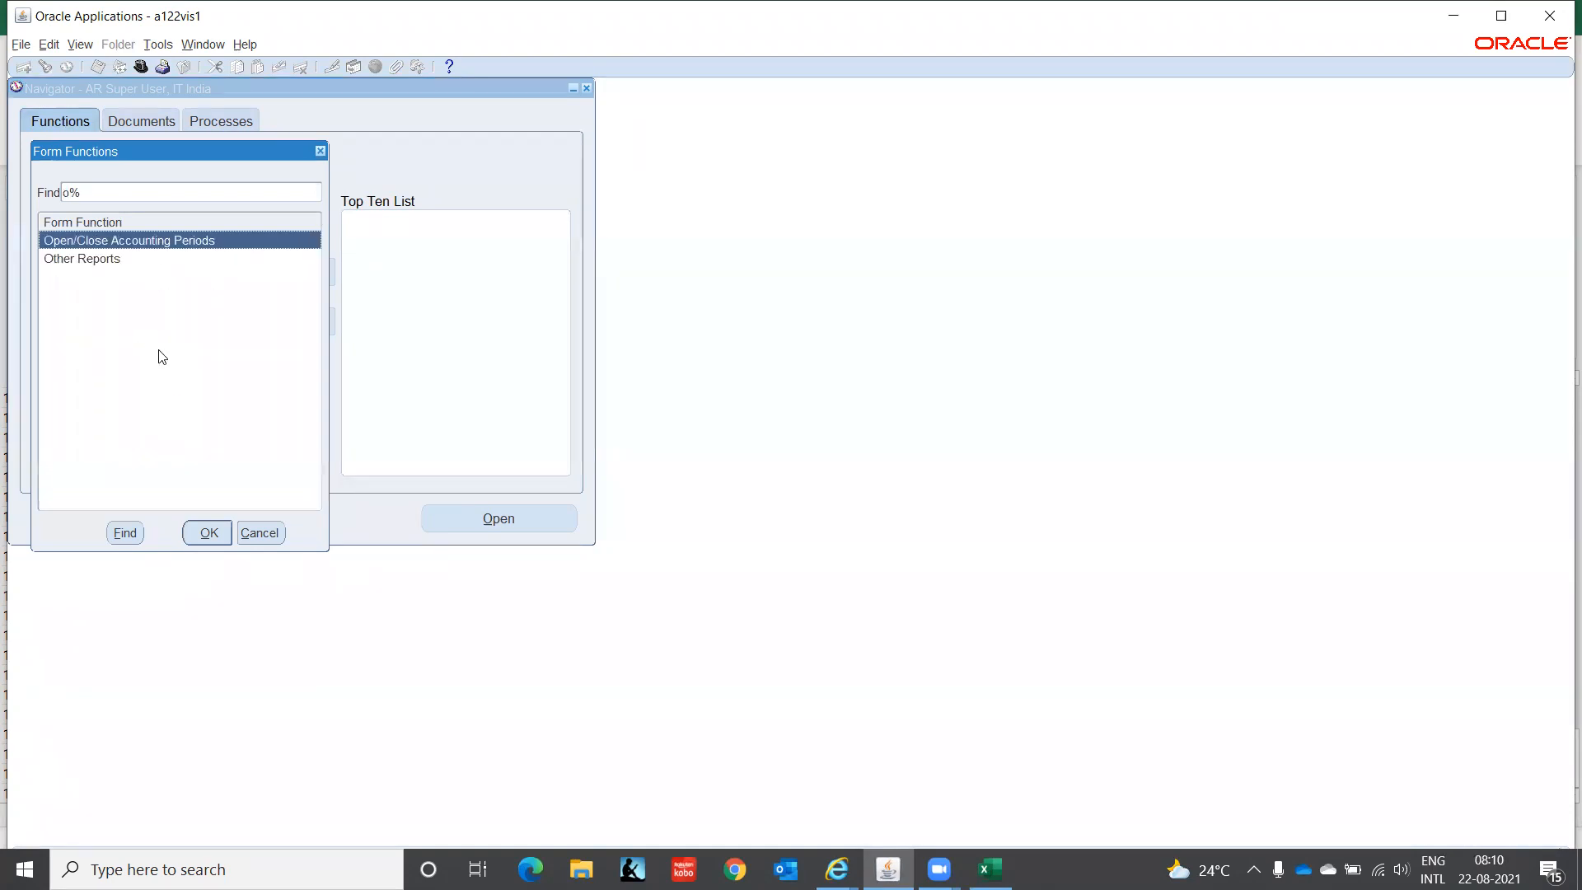
pyautogui.press('Return')
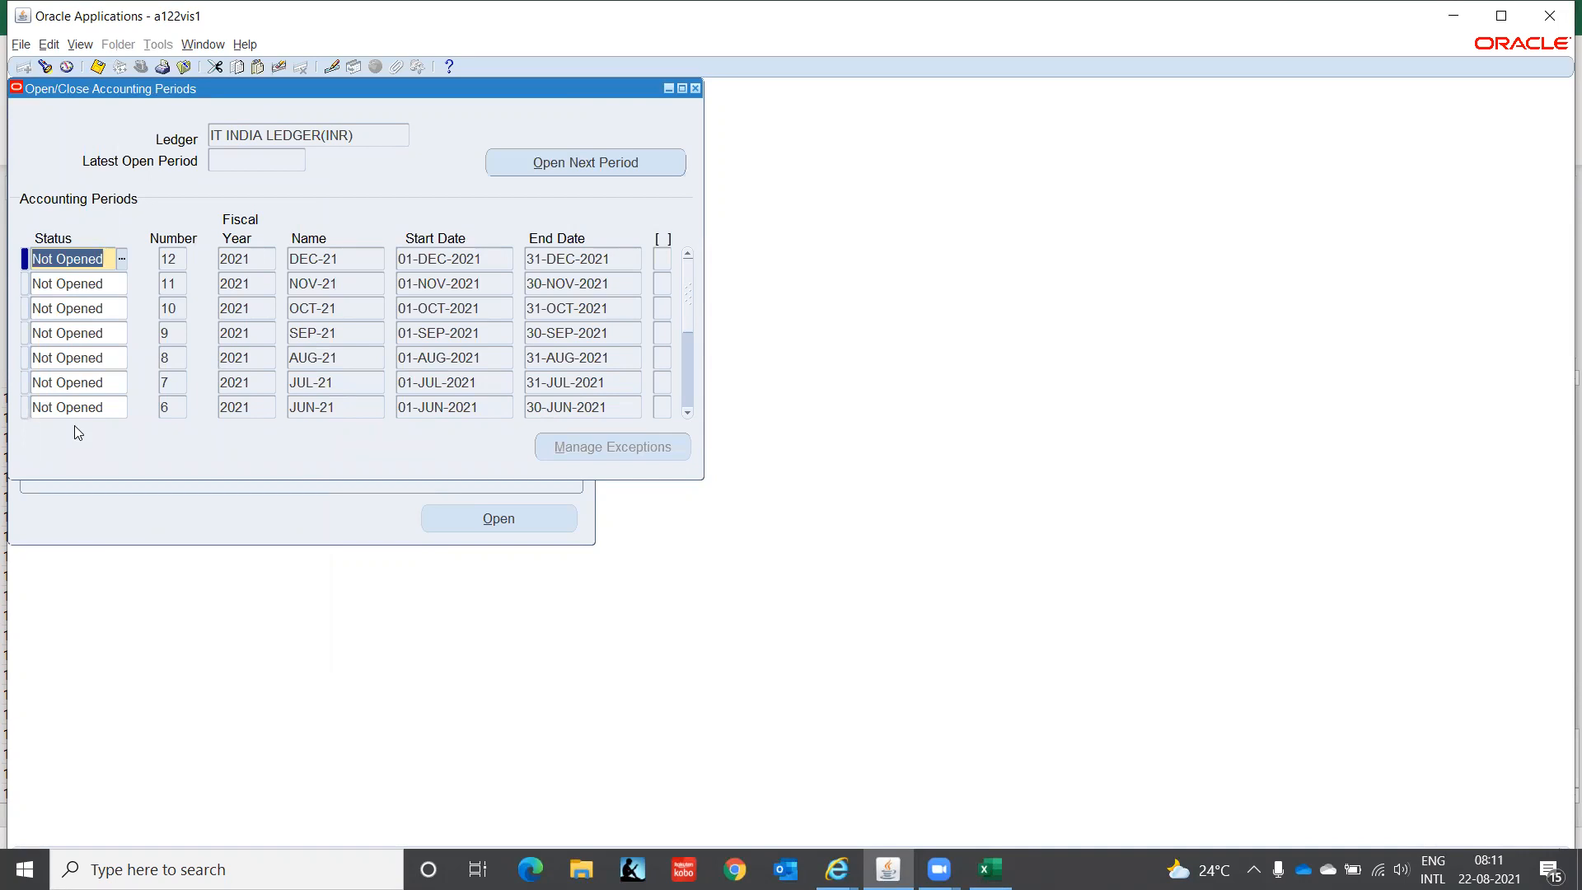
# - Set the AUG-21 receivables period status to Open and close the form
pyautogui.click(112, 358)
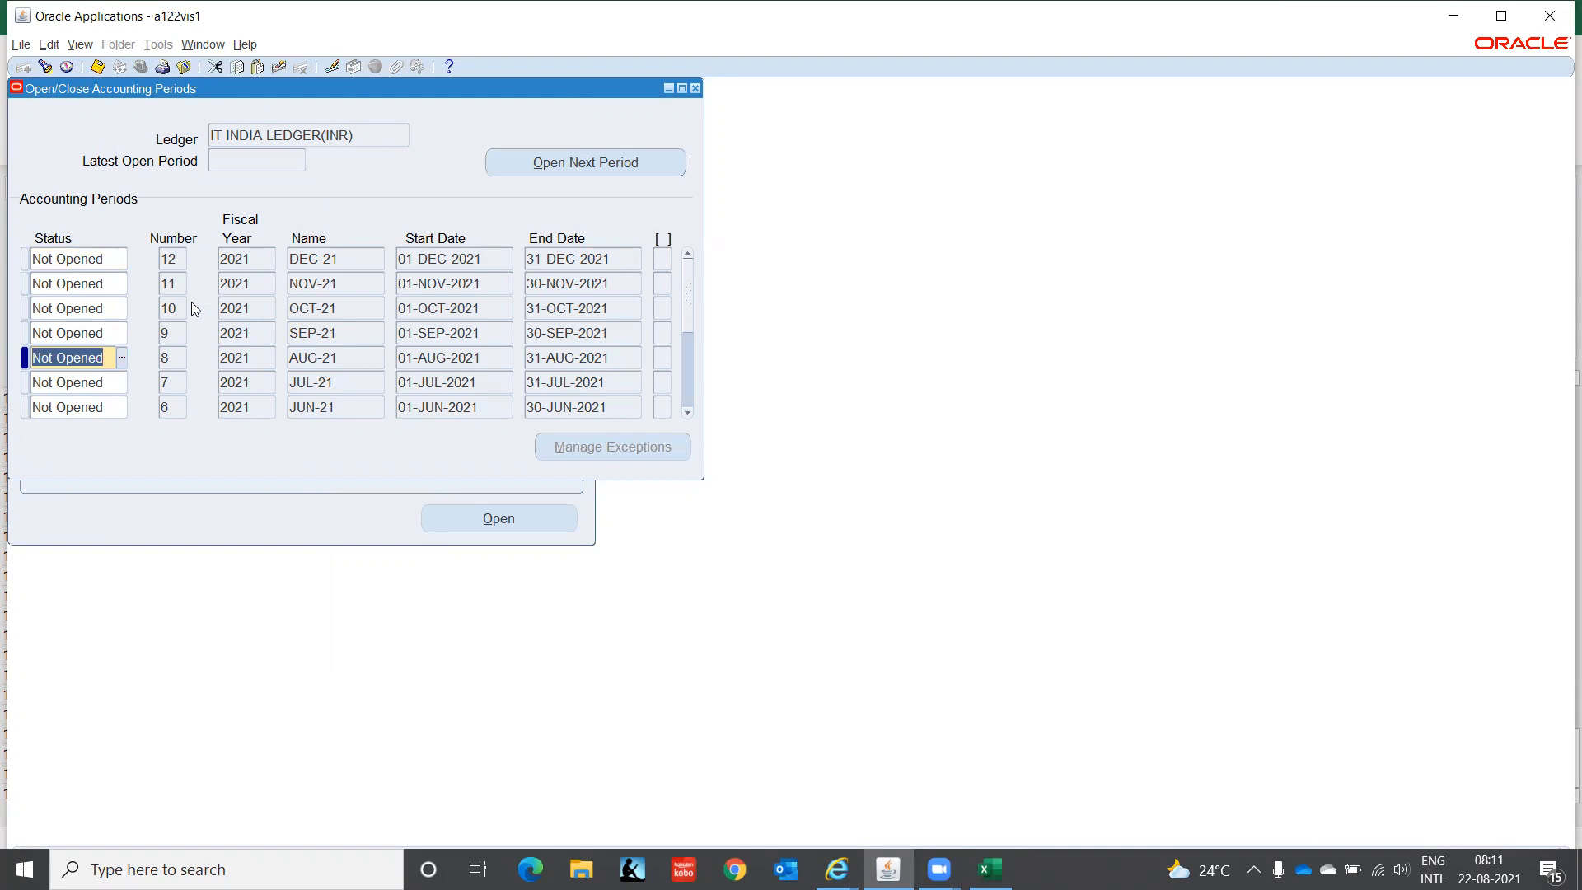
pyautogui.write('o')
pyautogui.press('Tab')
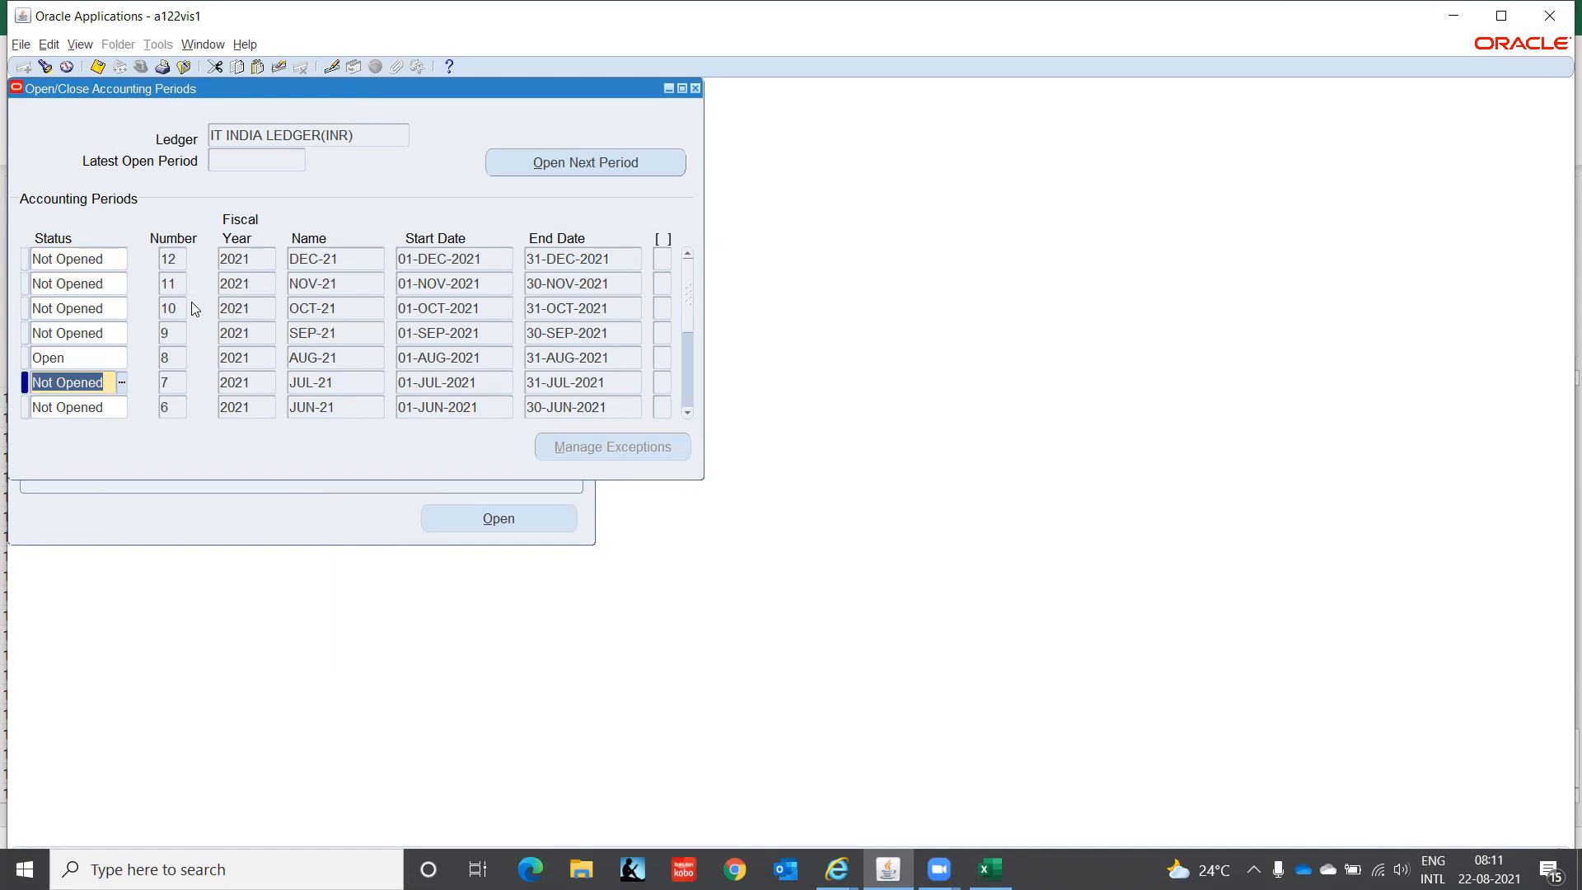
pyautogui.click(695, 88)
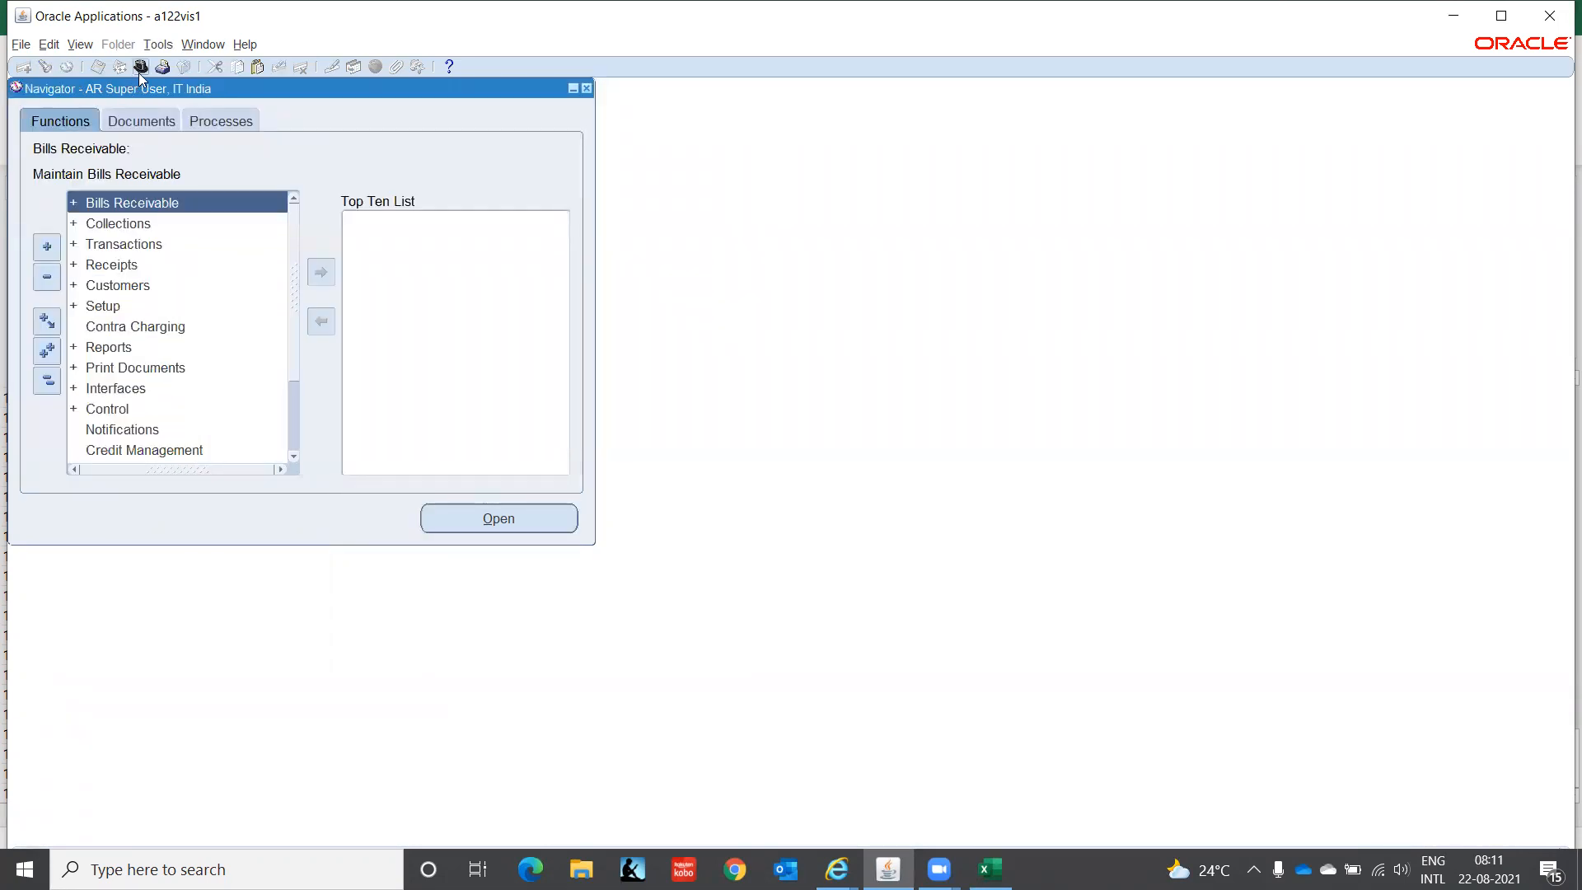
# - Switch responsibility to GL Super User, IT India
pyautogui.click(140, 68)
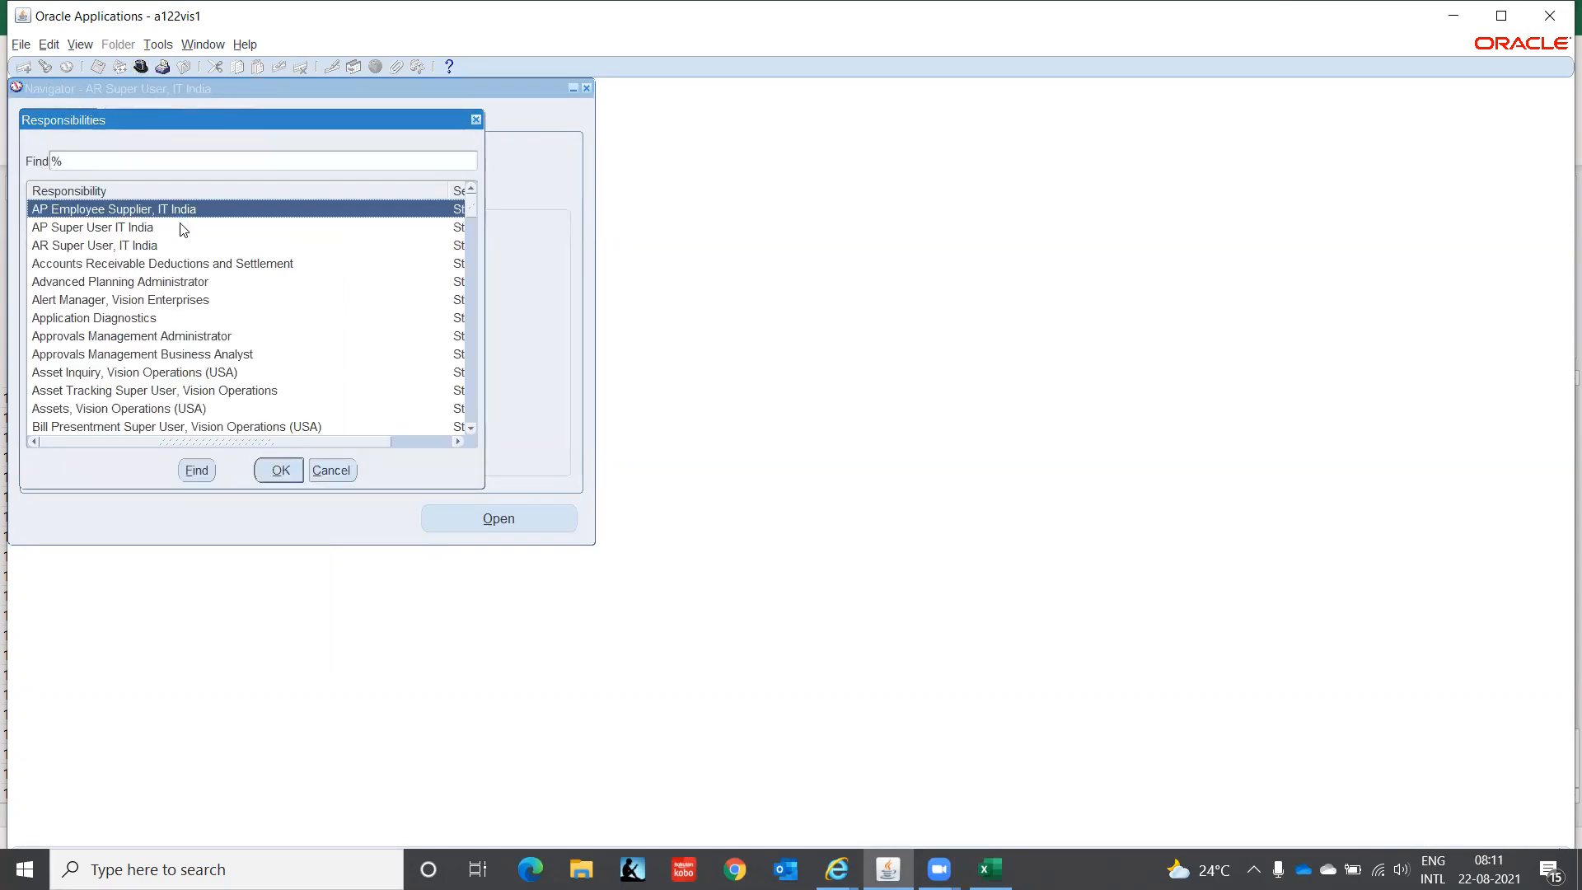
pyautogui.click(115, 409)
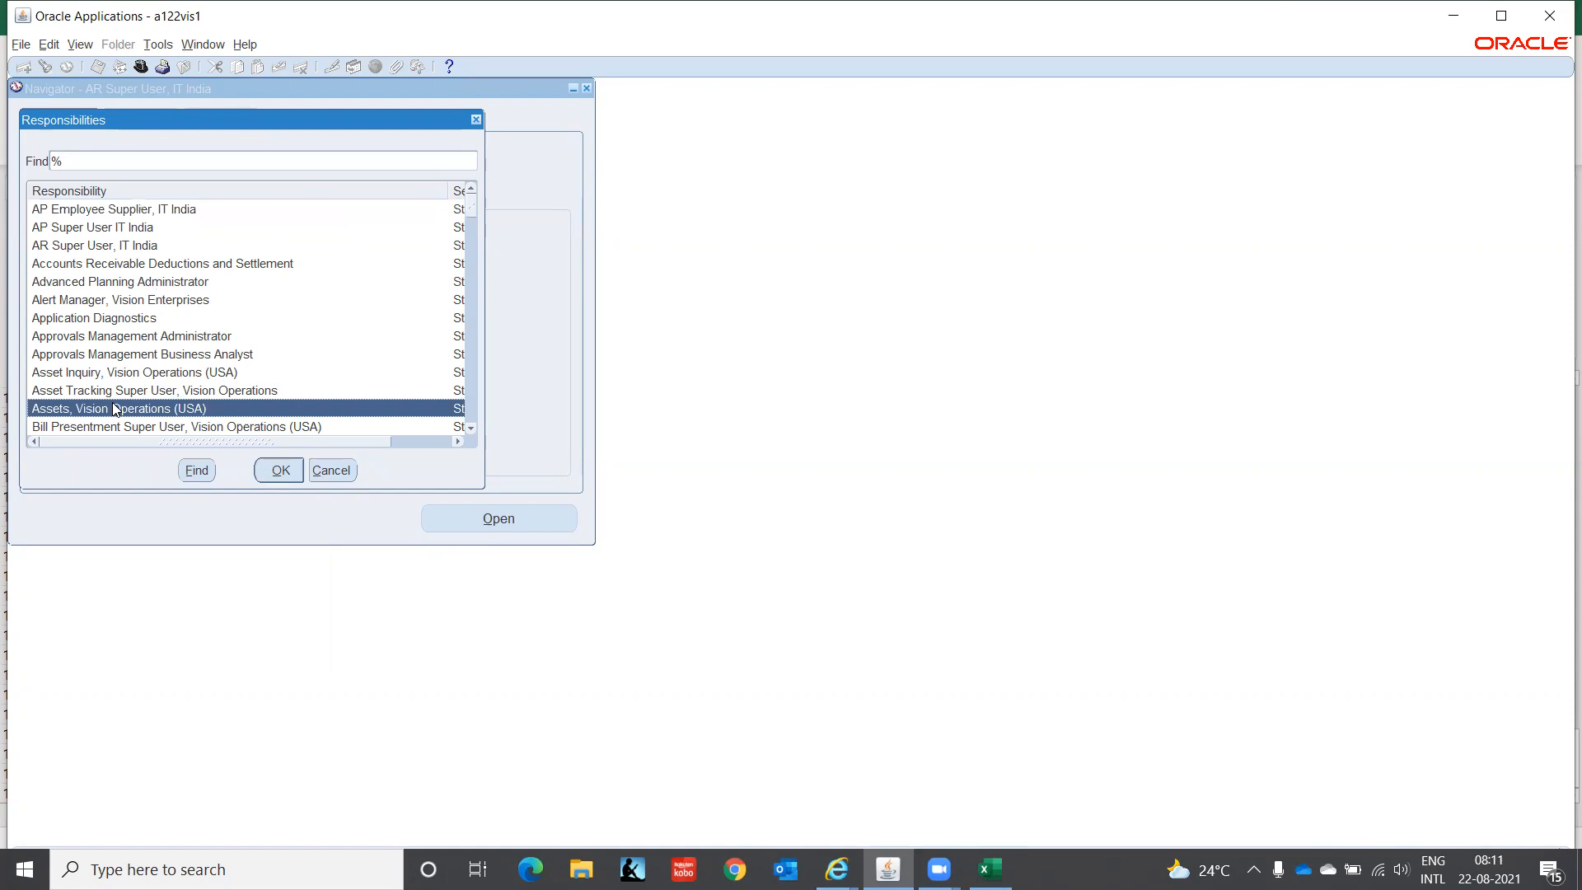
pyautogui.write('g')
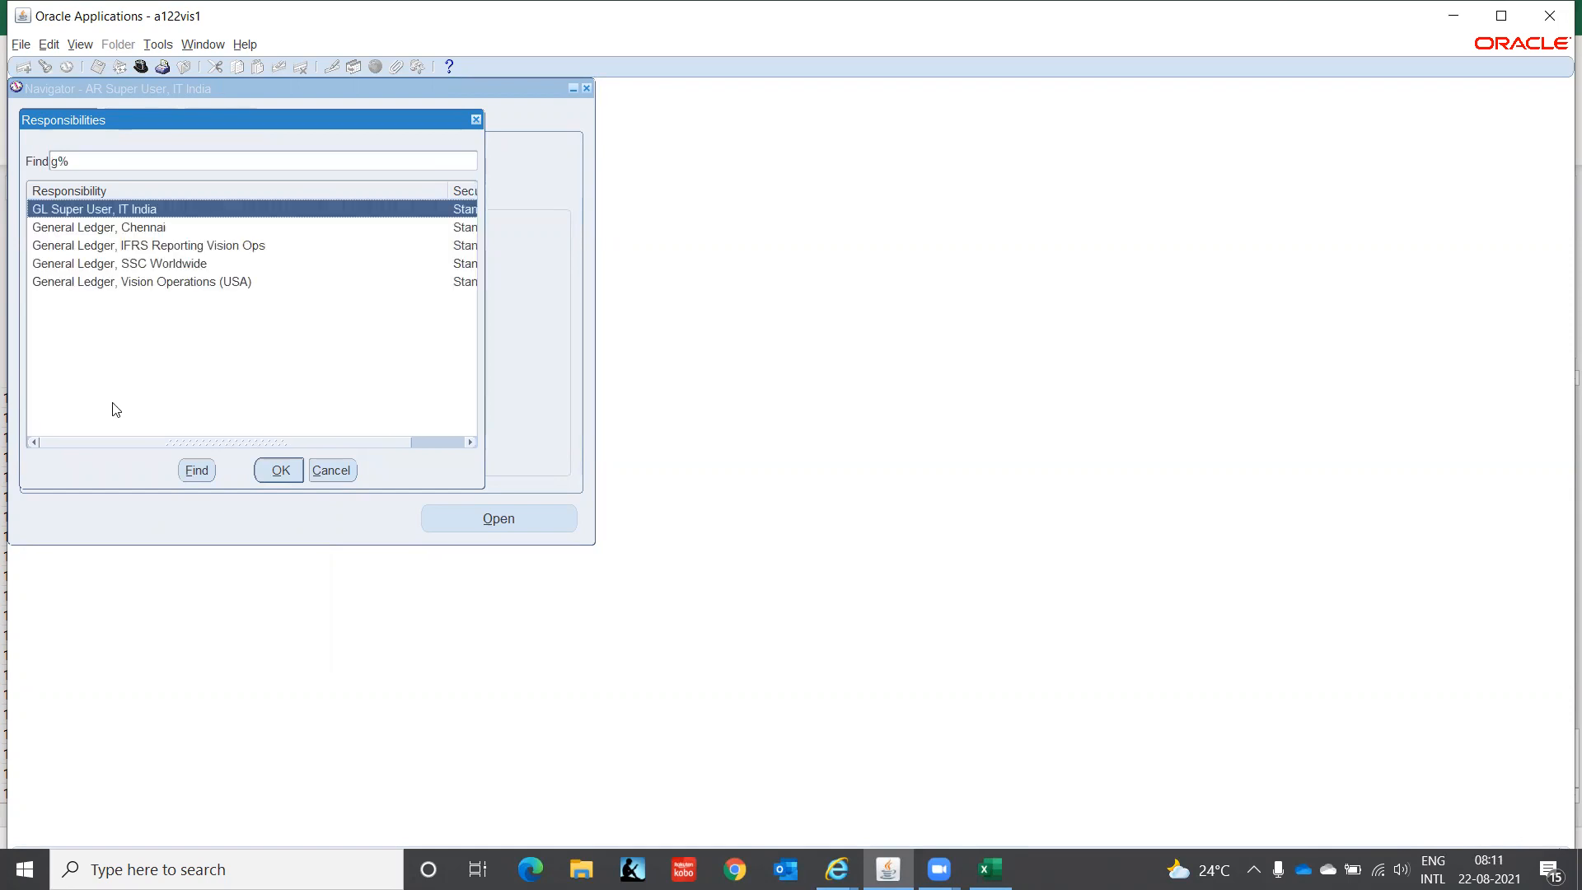
pyautogui.press('Return')
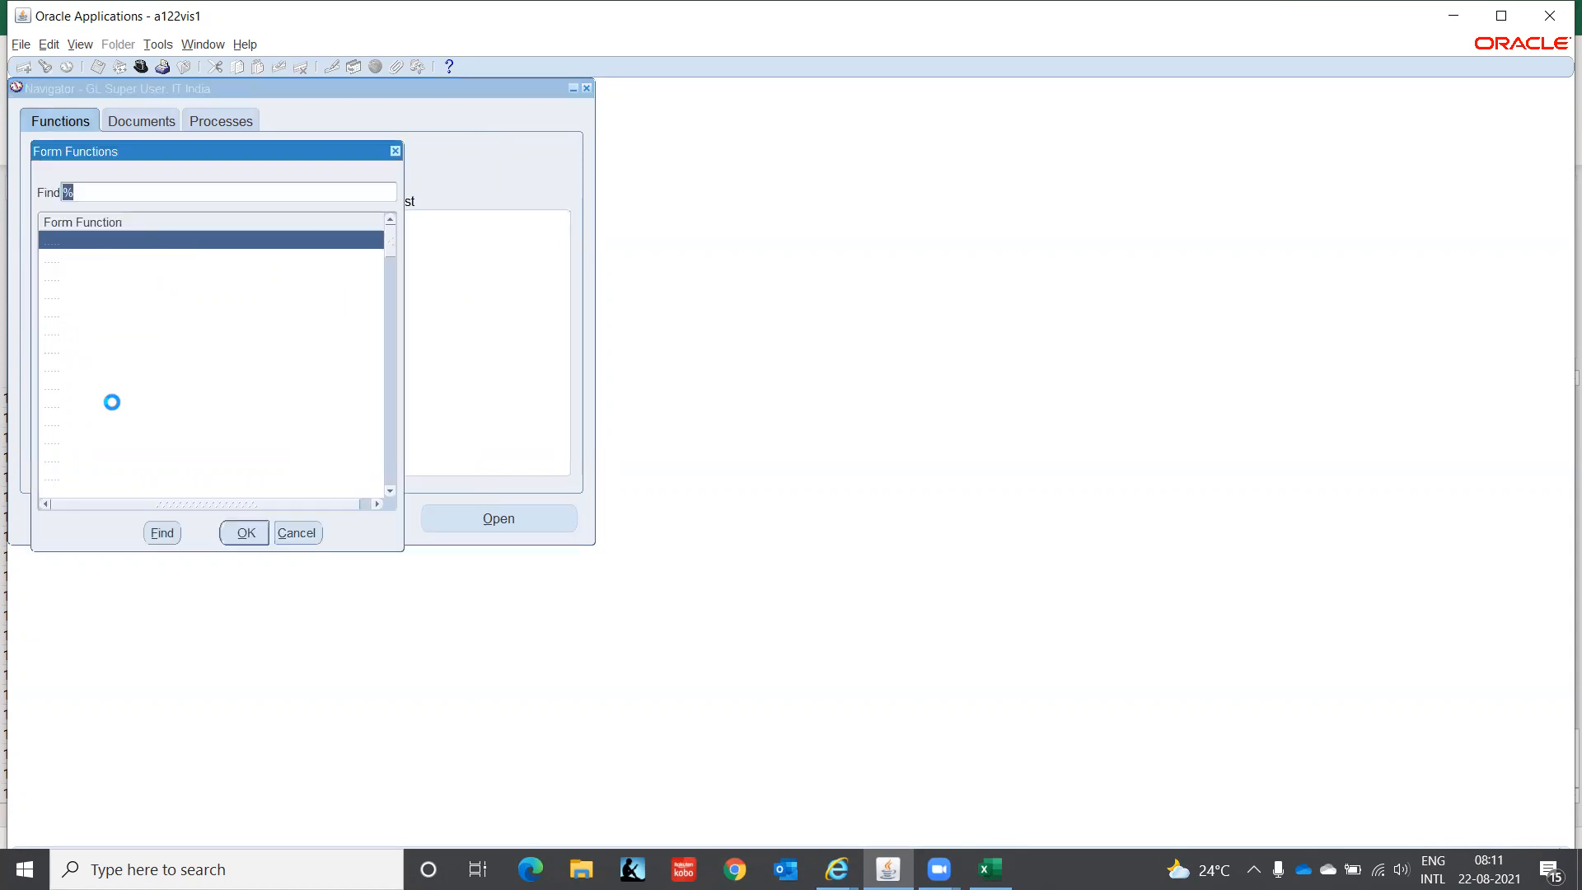
# - Check that AUG-21 is open for IT INDIA LEDGER(INR) in Open and Close Periods
pyautogui.press('Escape')
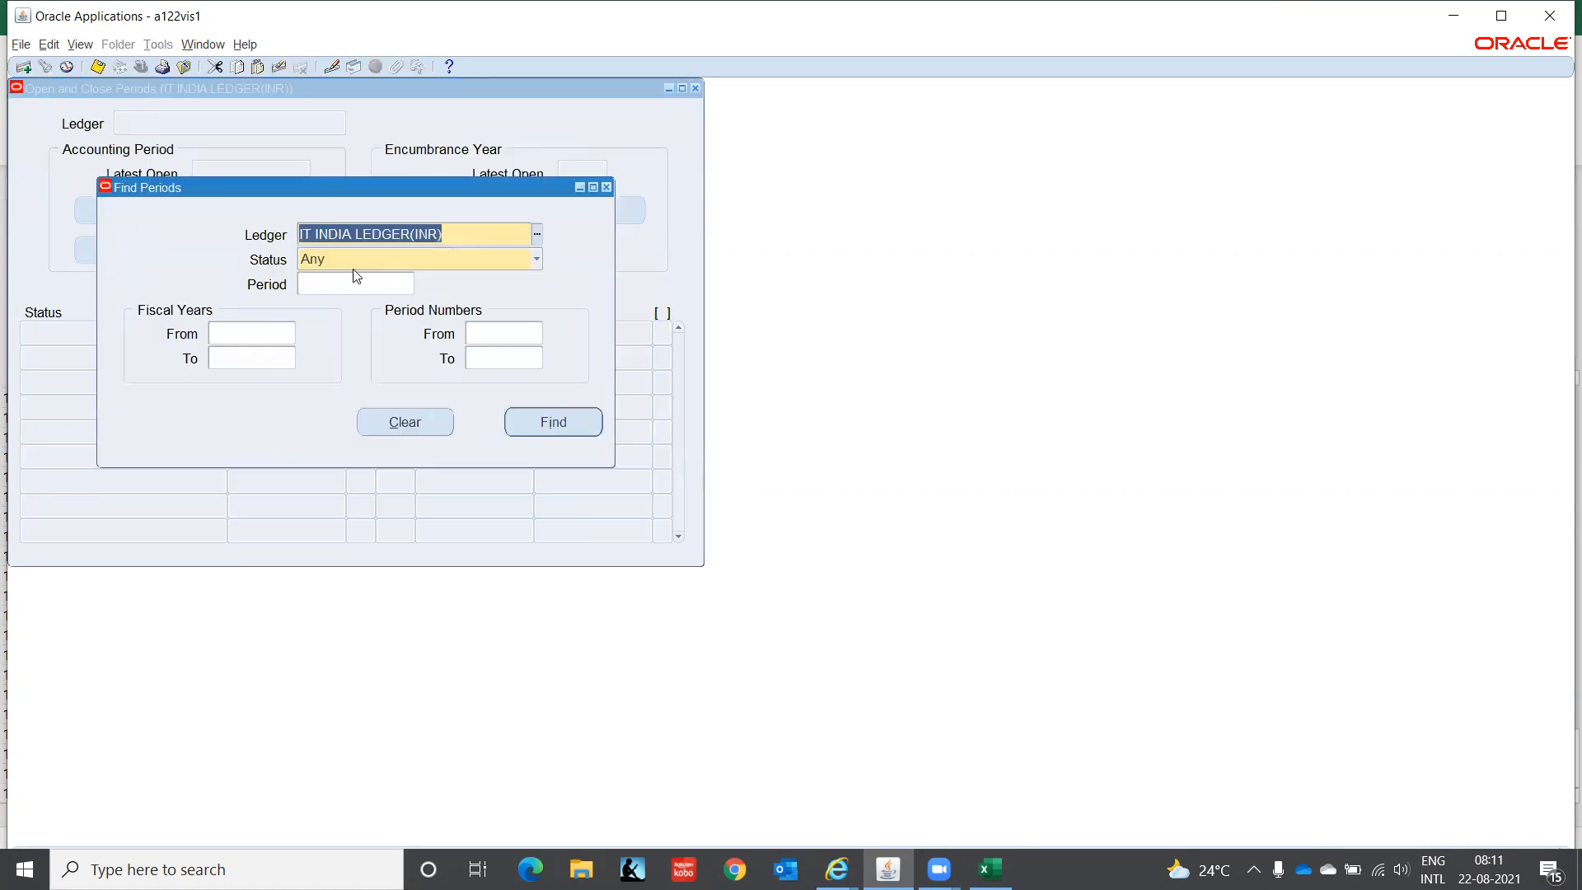
pyautogui.click(582, 422)
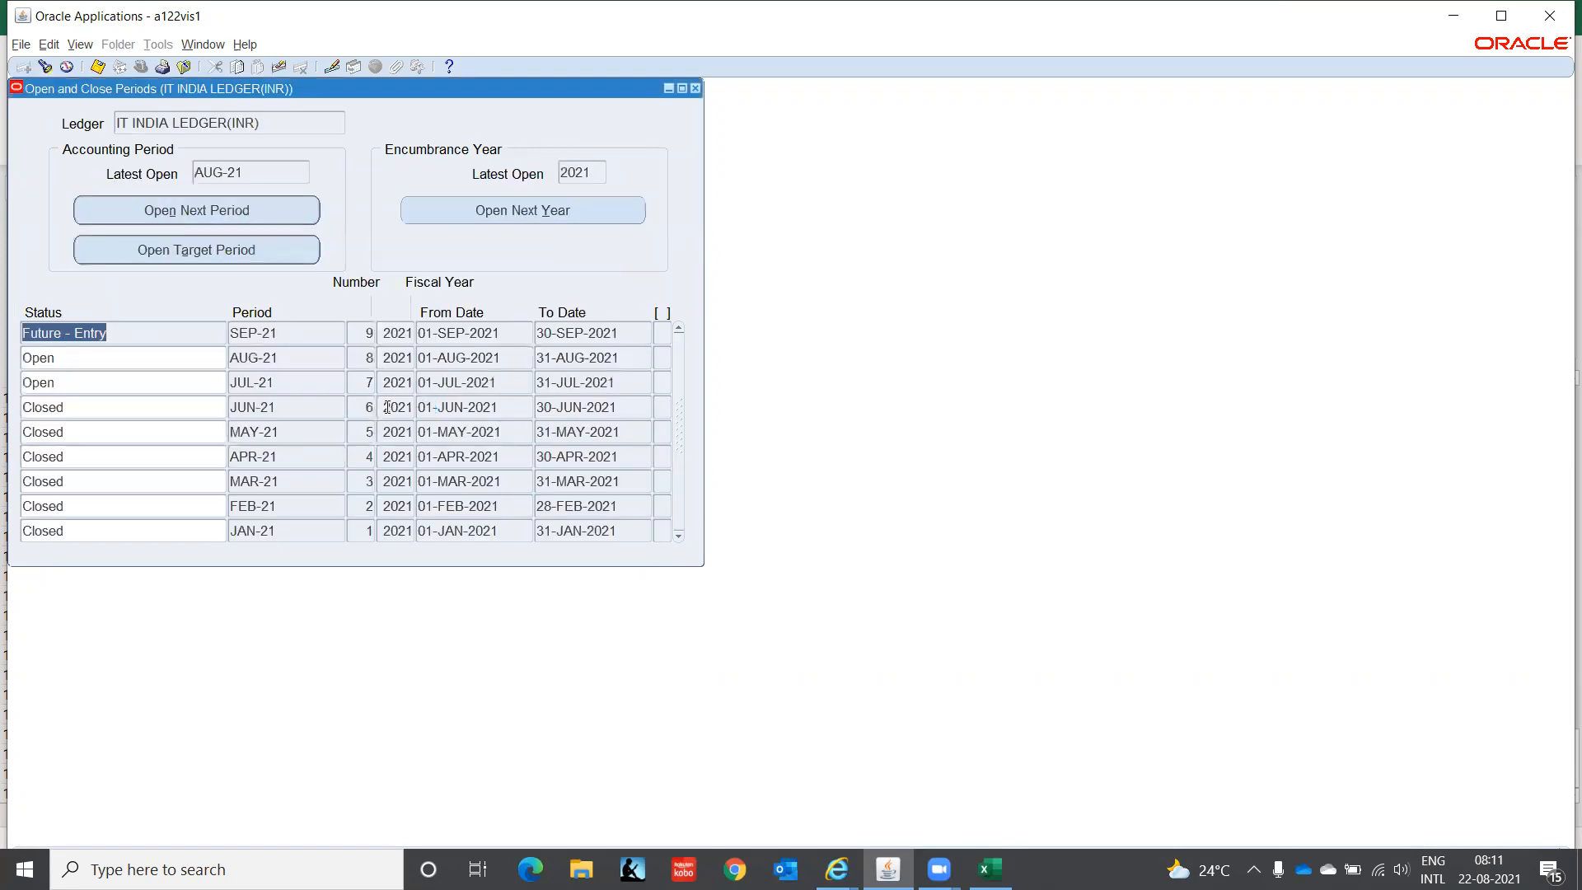
pyautogui.click(117, 351)
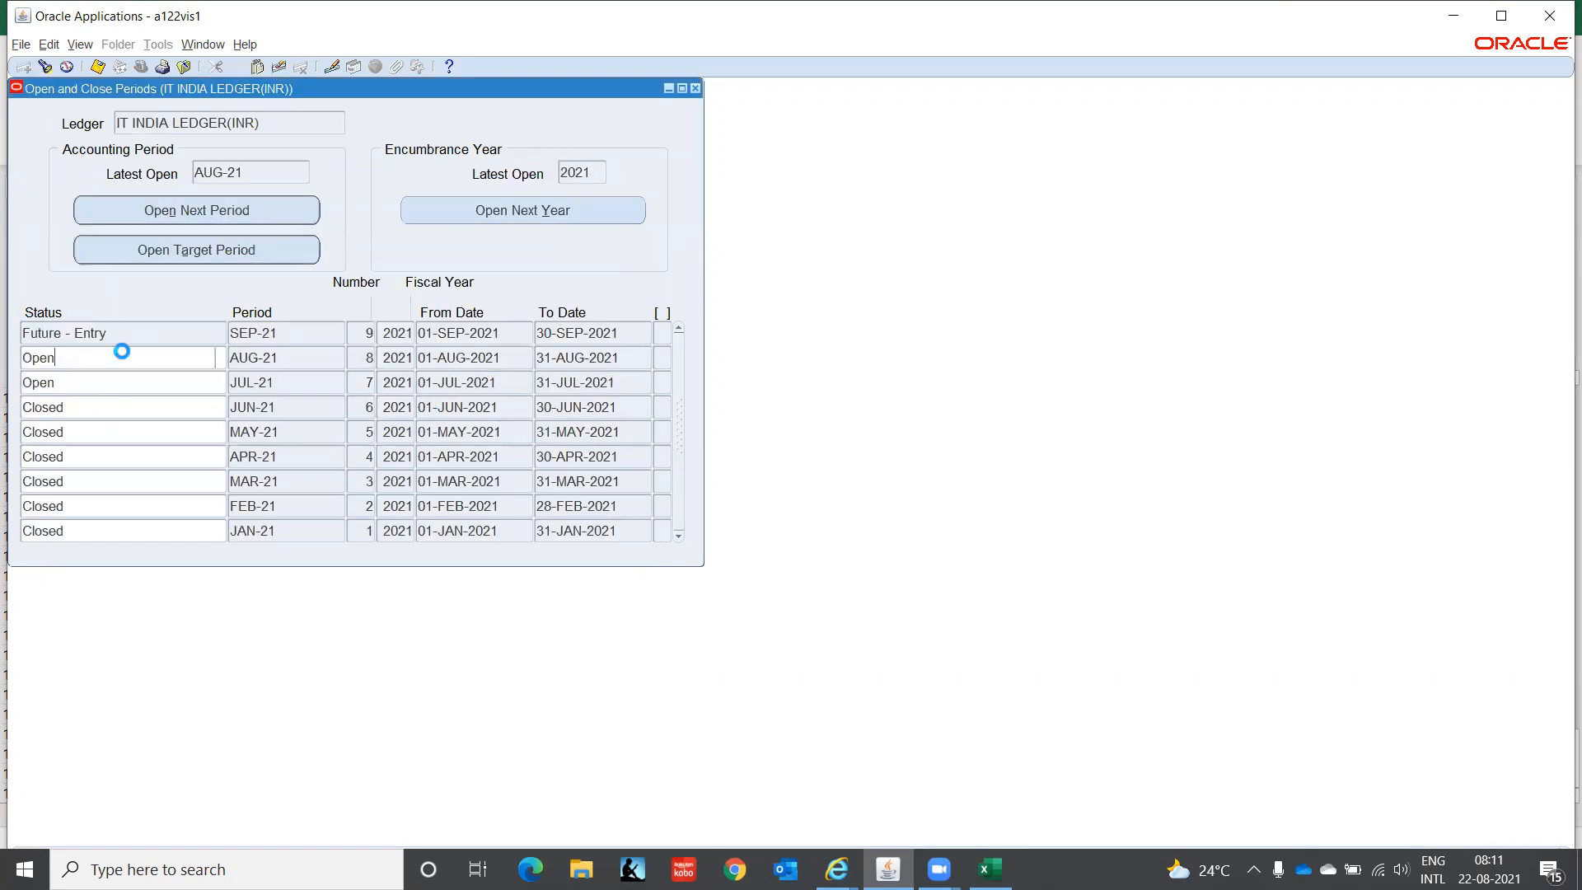
pyautogui.click(696, 88)
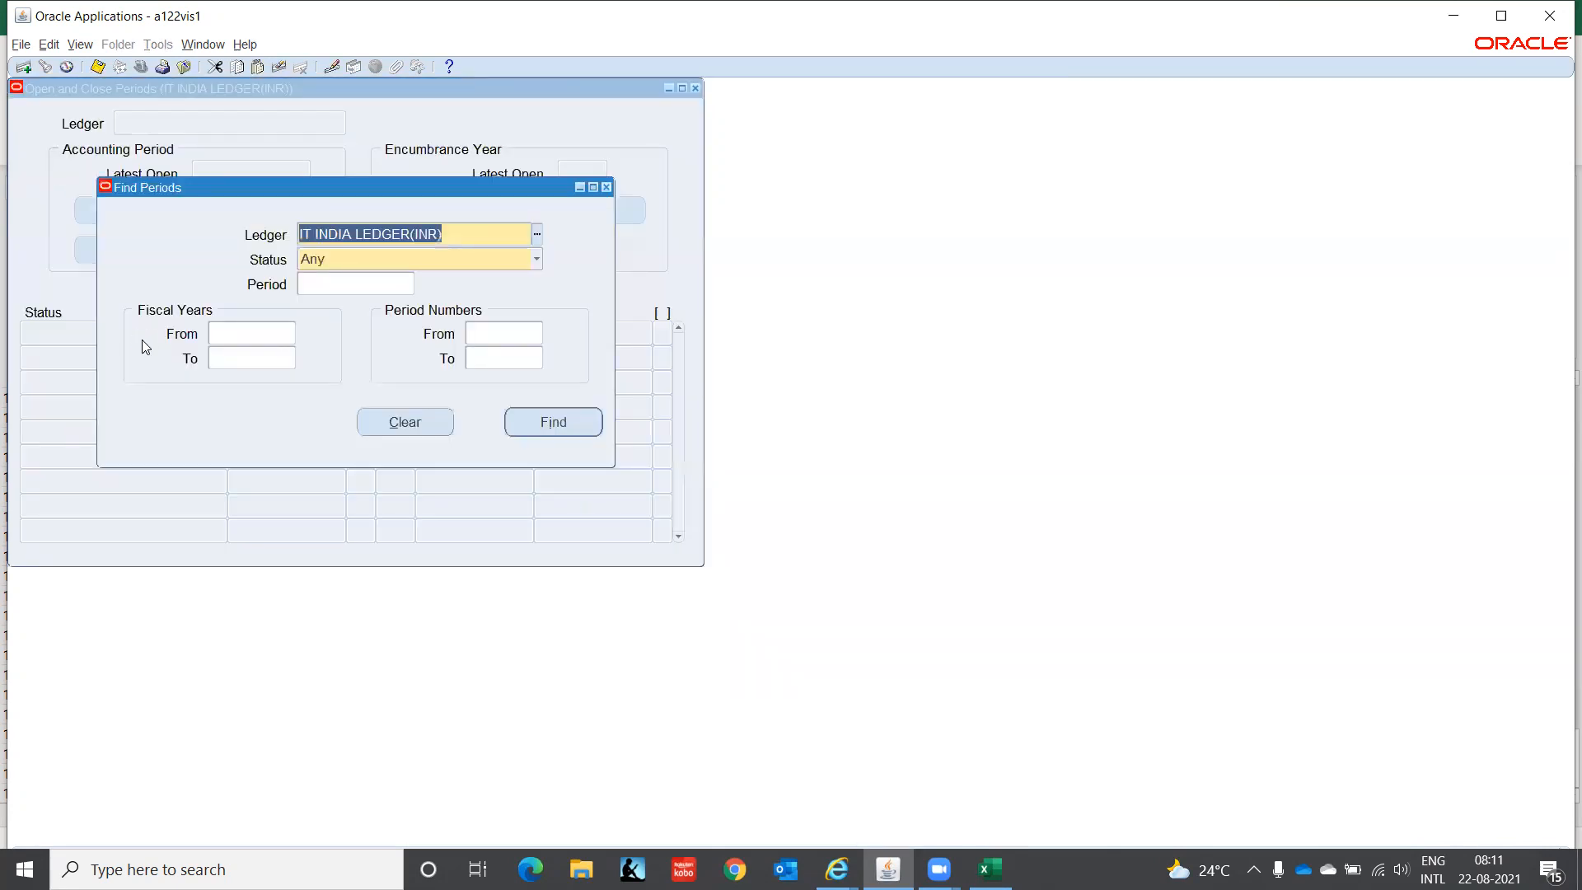
# - Check that AUG-21 is open for IT INDIA LEDGER(INR)(USD), then close the form
pyautogui.press('Down')
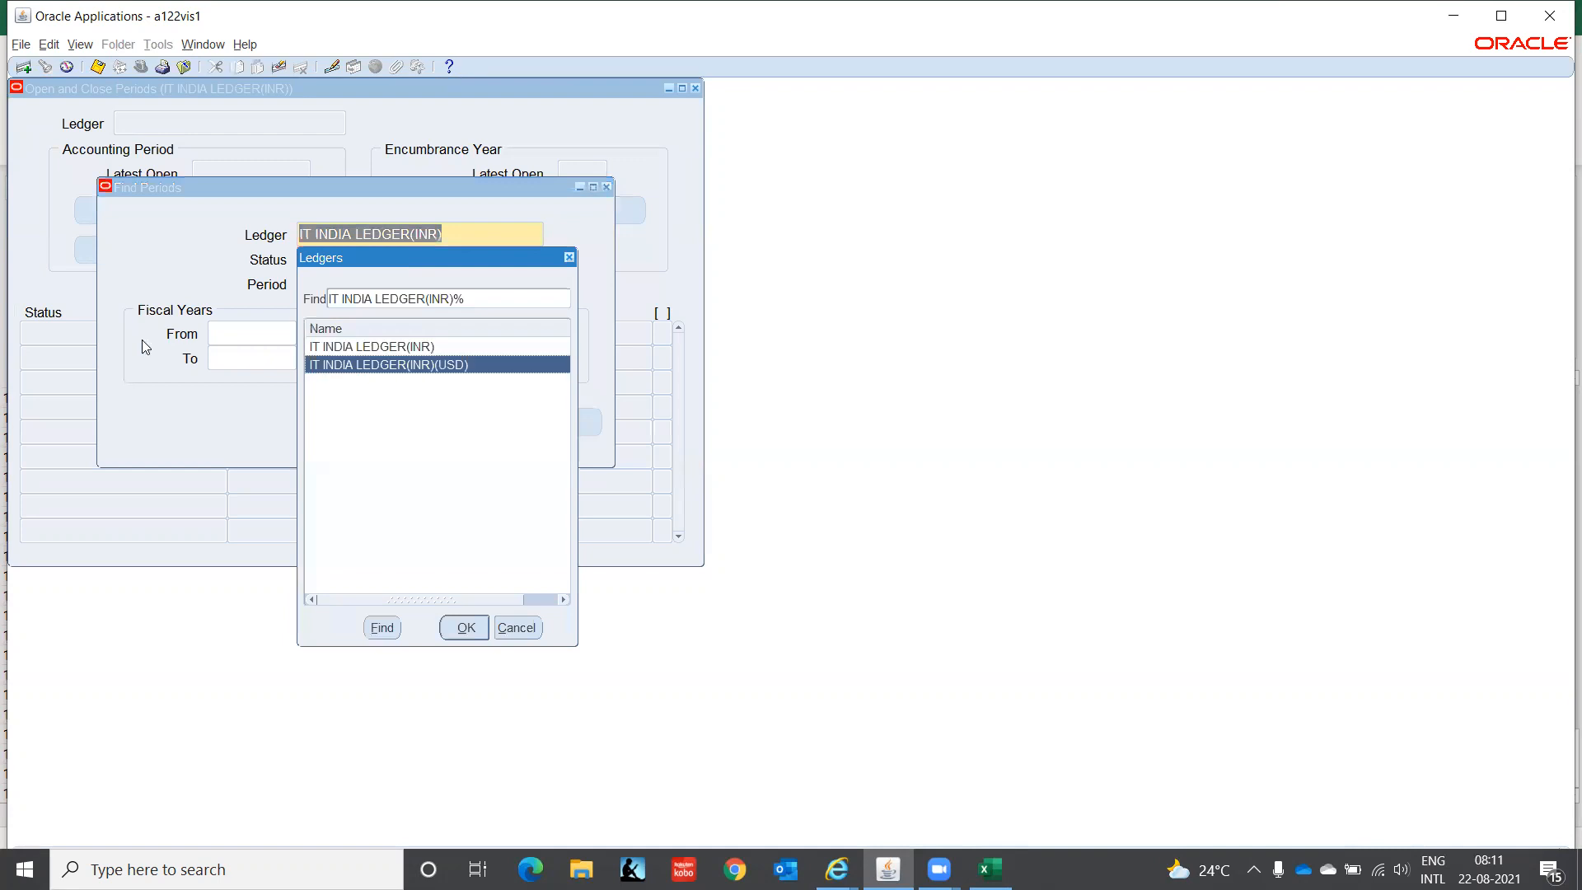
pyautogui.press('Return')
pyautogui.press('Return')
pyautogui.click(140, 365)
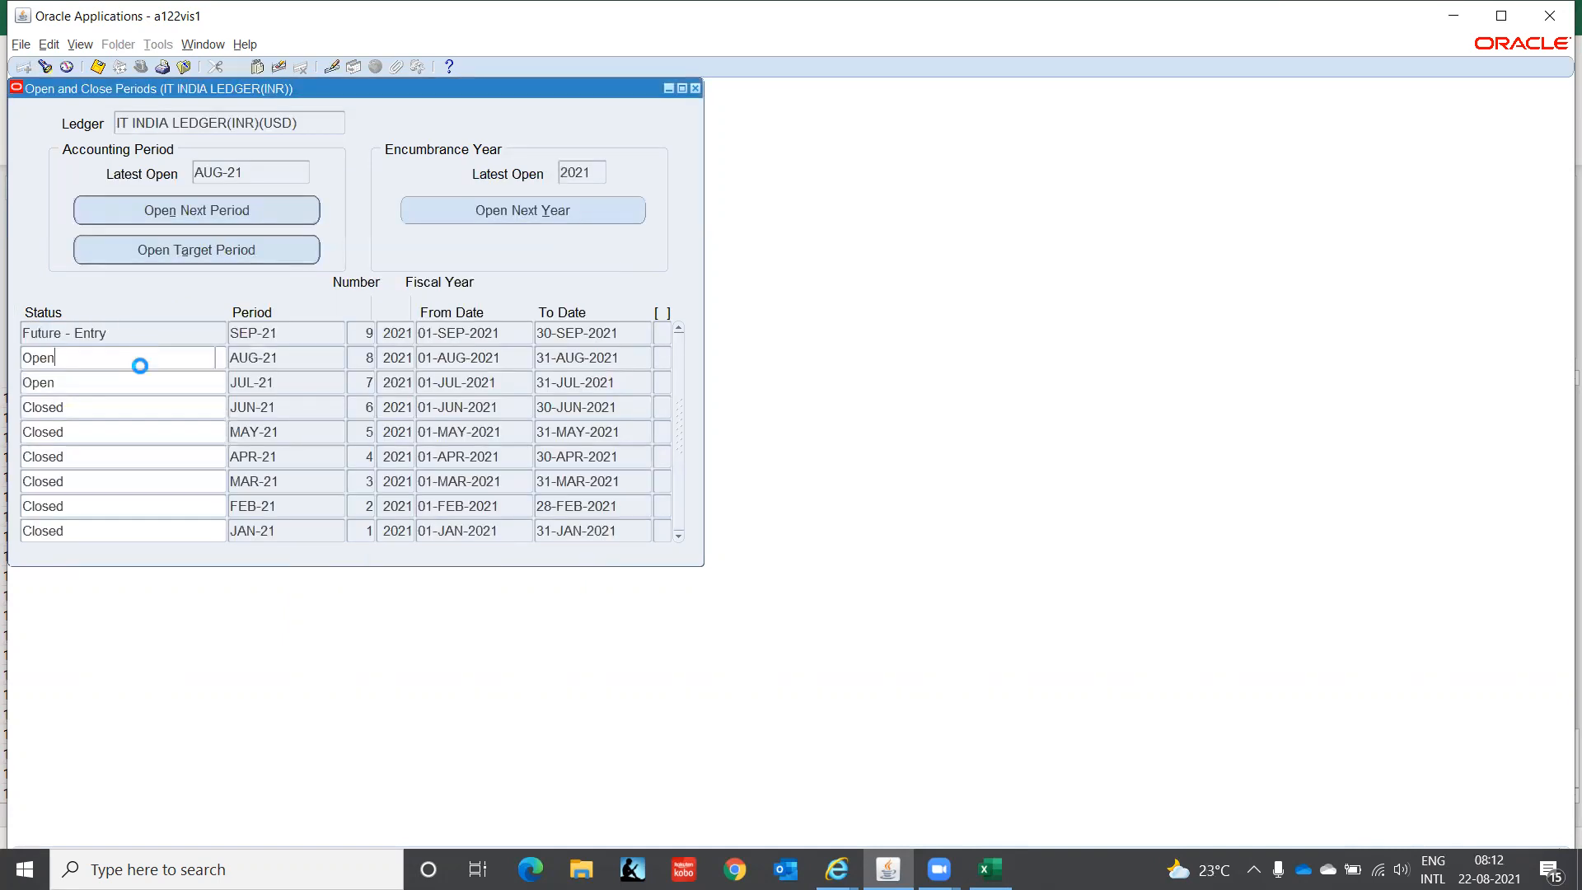
pyautogui.press('F4')
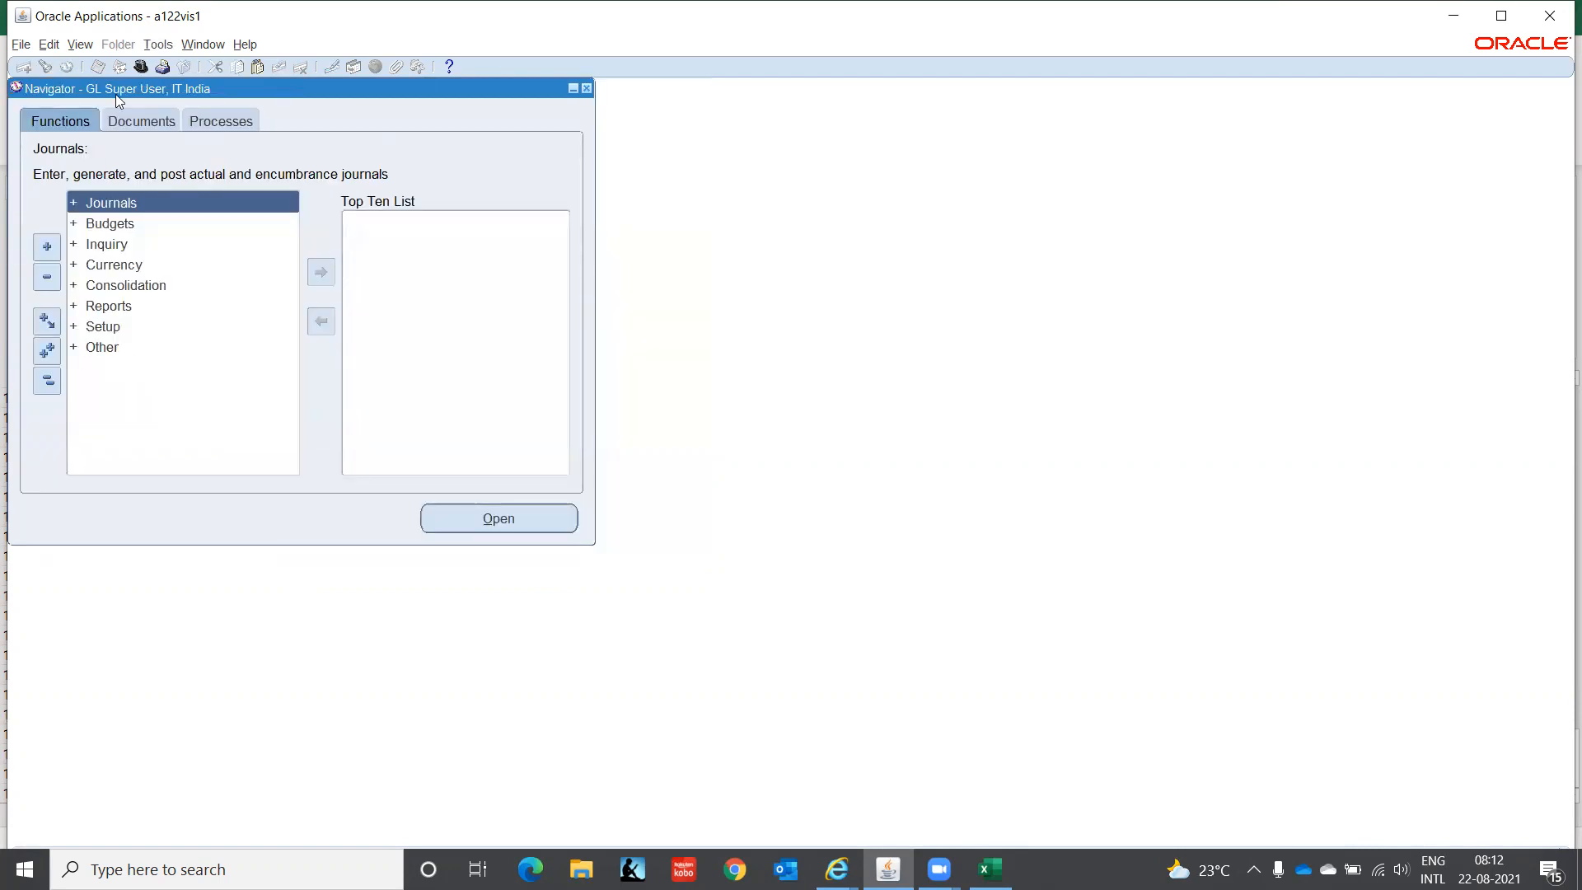
# - Switch to the AR Super User, IT India responsibility
pyautogui.click(141, 65)
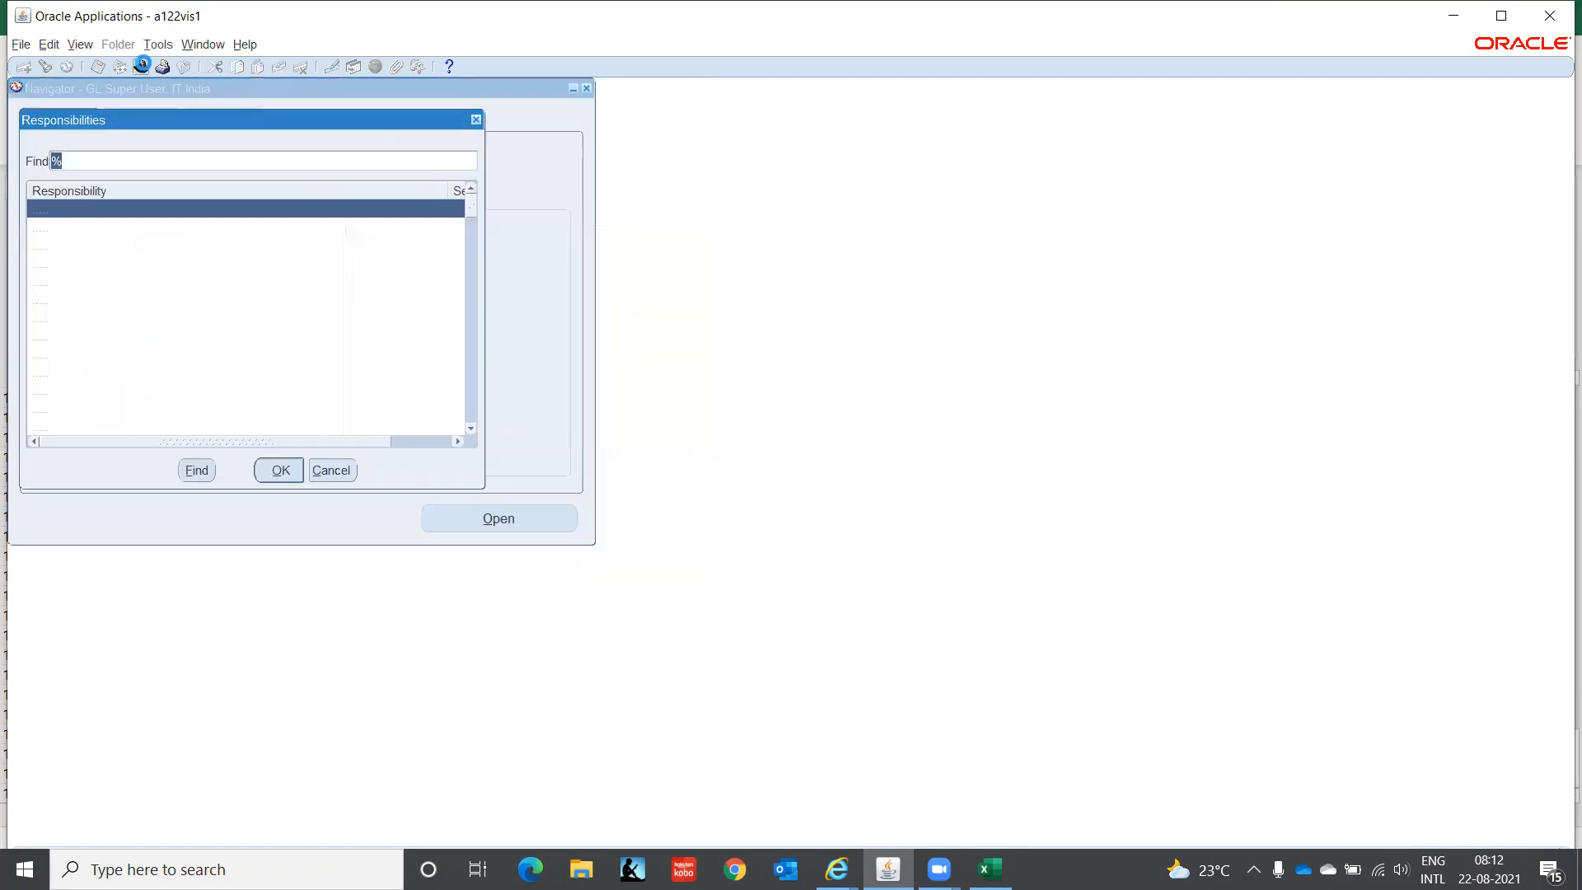
pyautogui.click(70, 245)
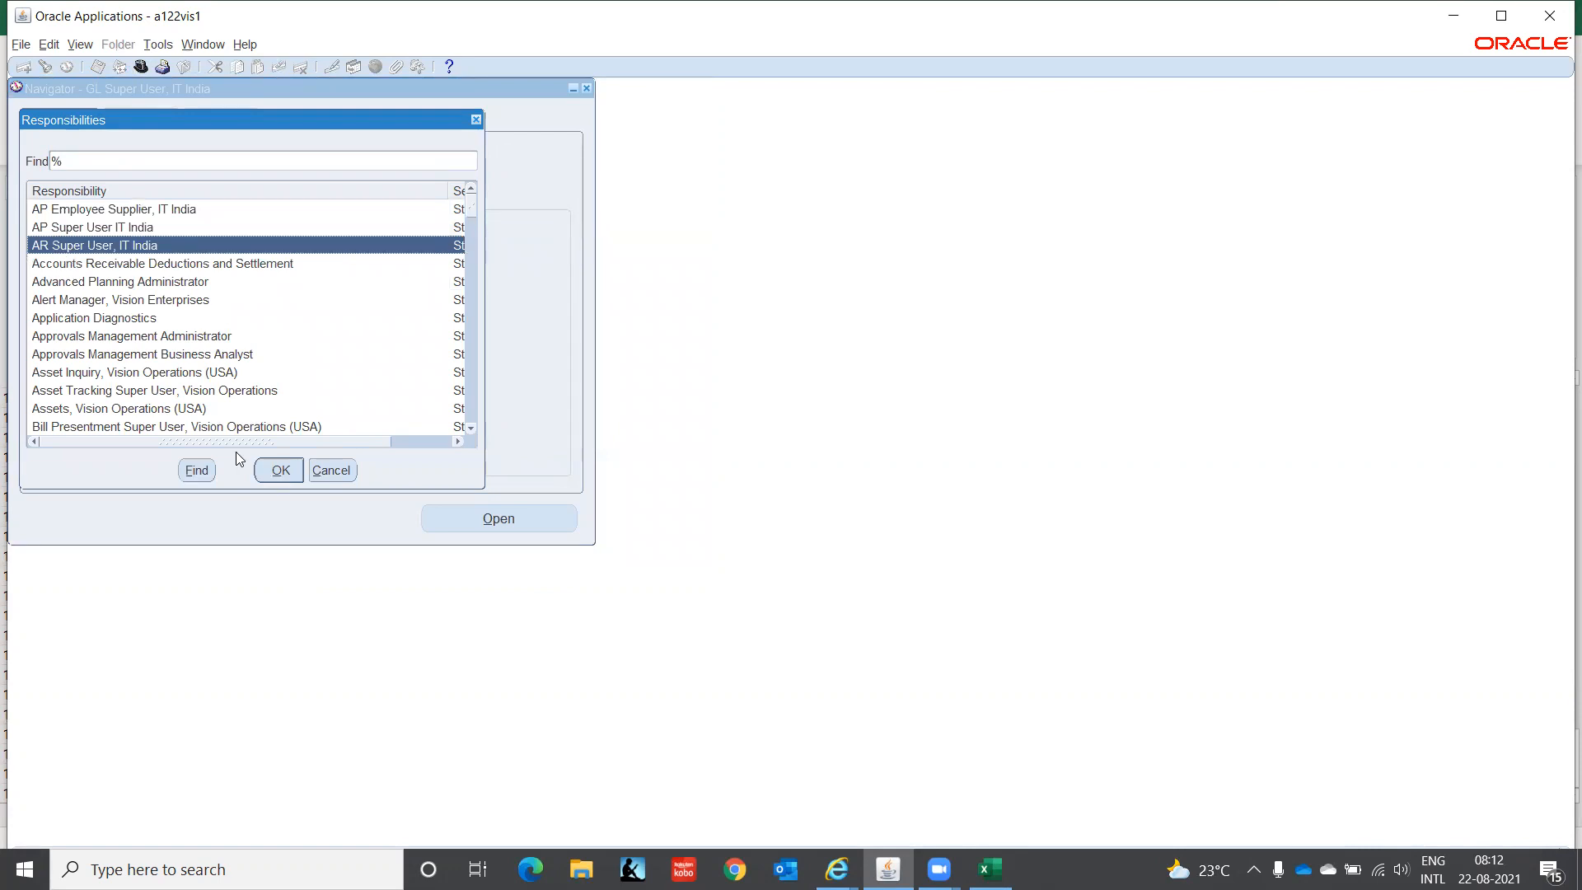
pyautogui.click(278, 471)
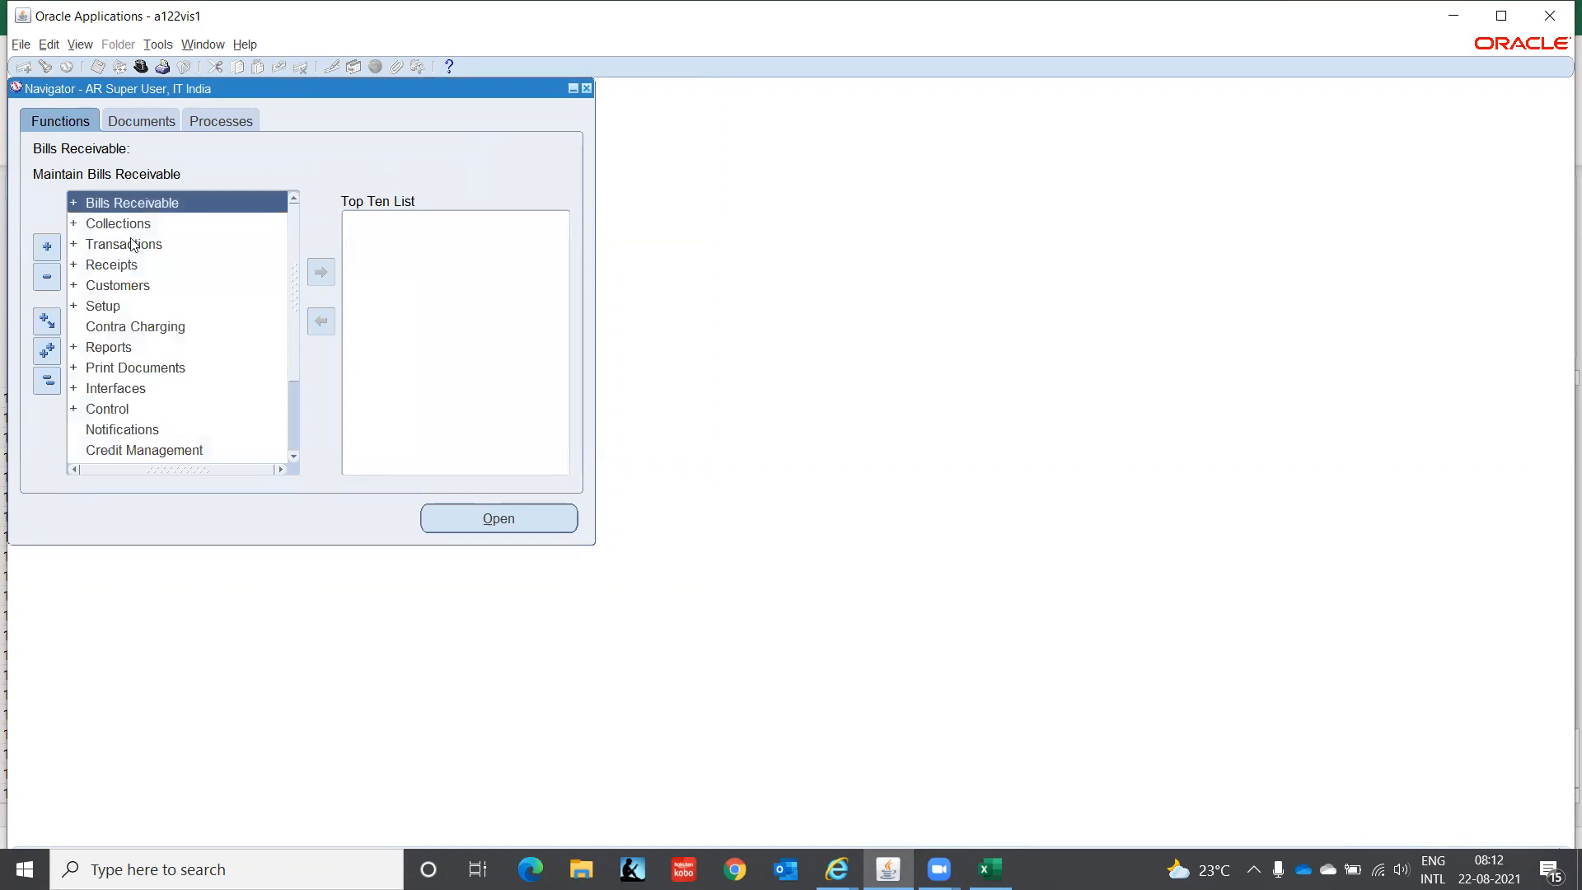
# - Try opening the Transactions form twice, dismissing the no-data-found error and reviewing its details
pyautogui.click(129, 243)
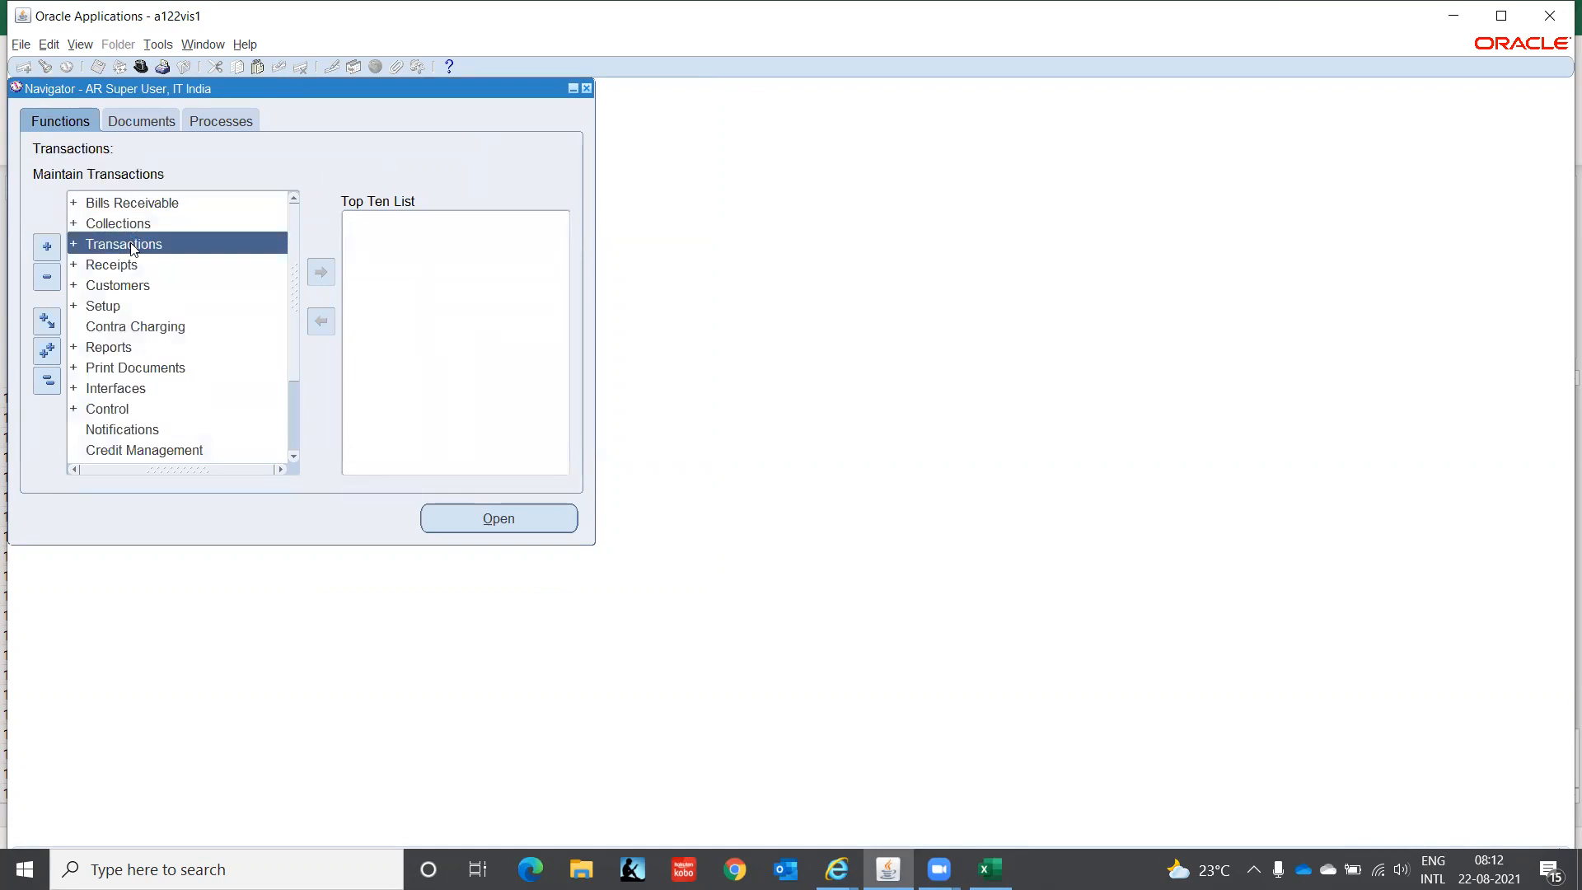
pyautogui.doubleClick(130, 243)
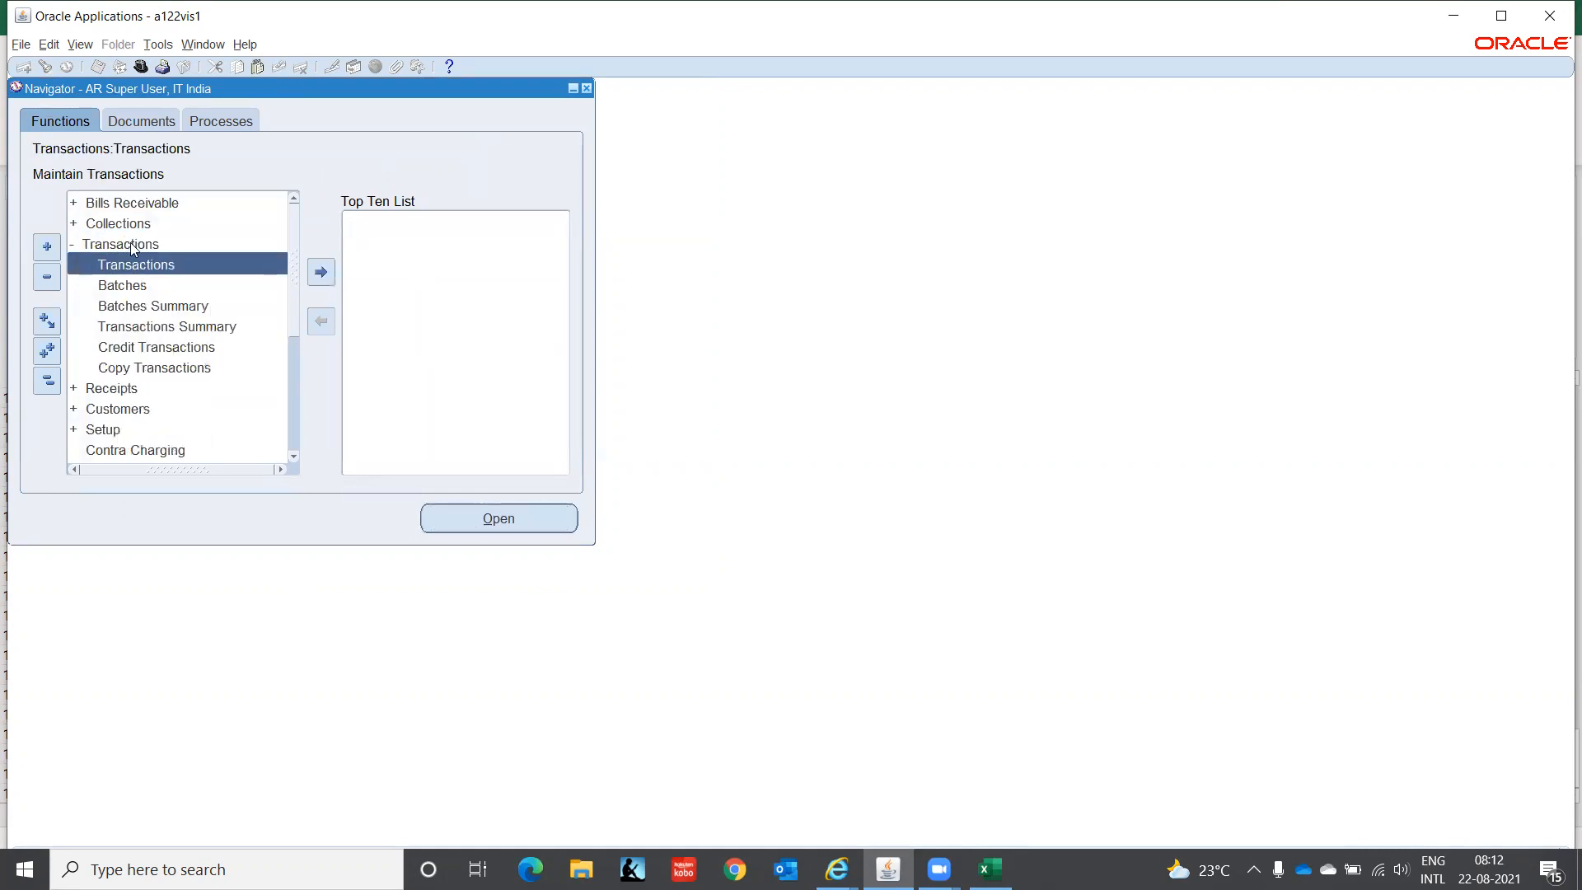
pyautogui.doubleClick(161, 266)
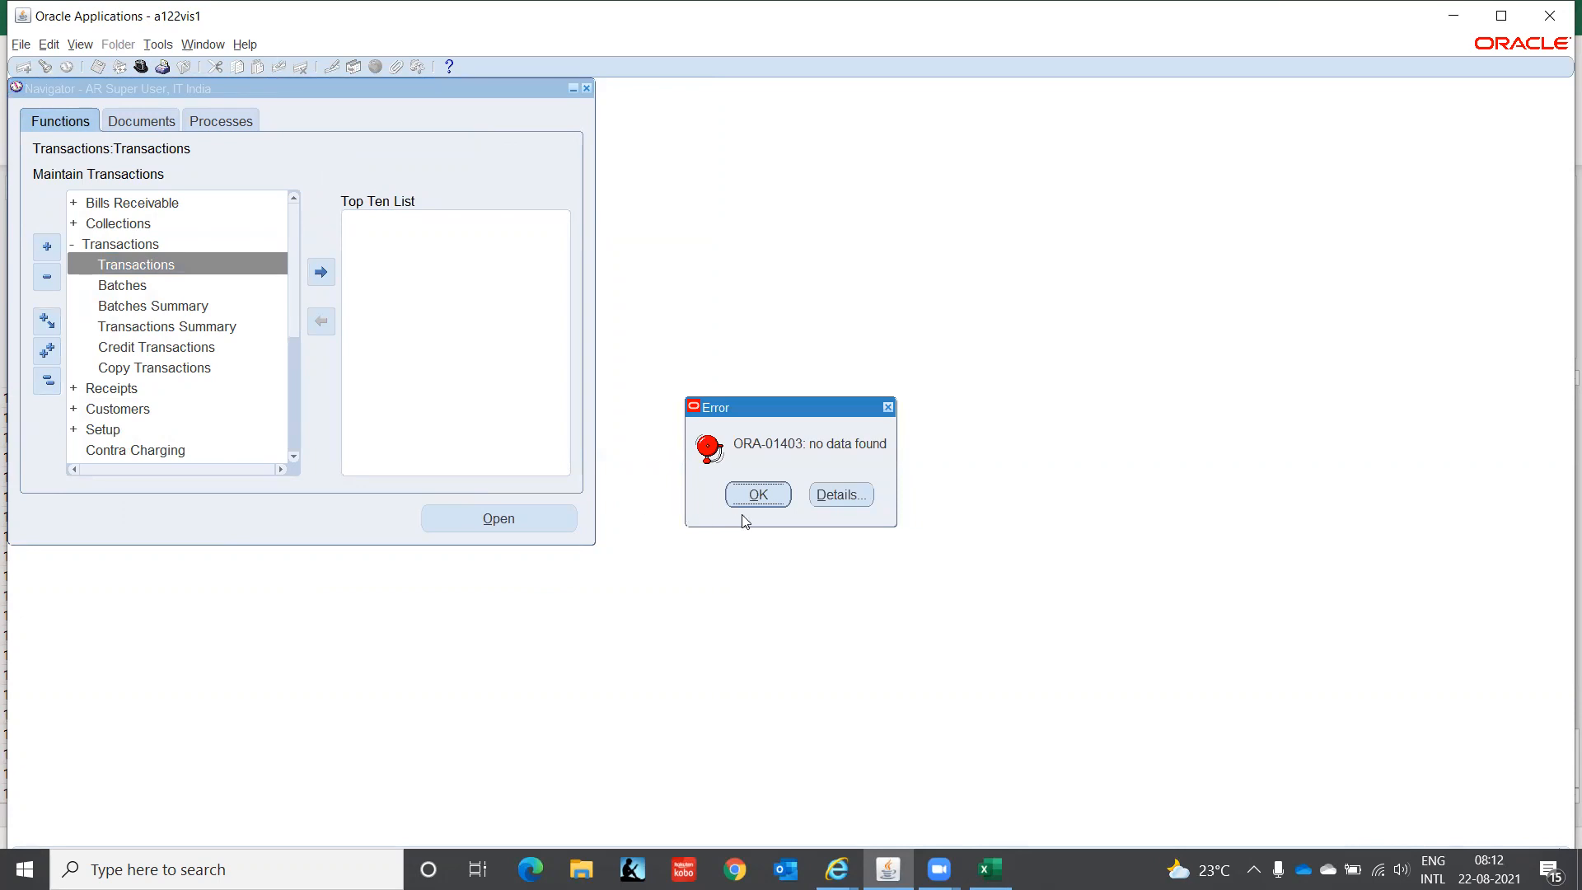
pyautogui.click(770, 497)
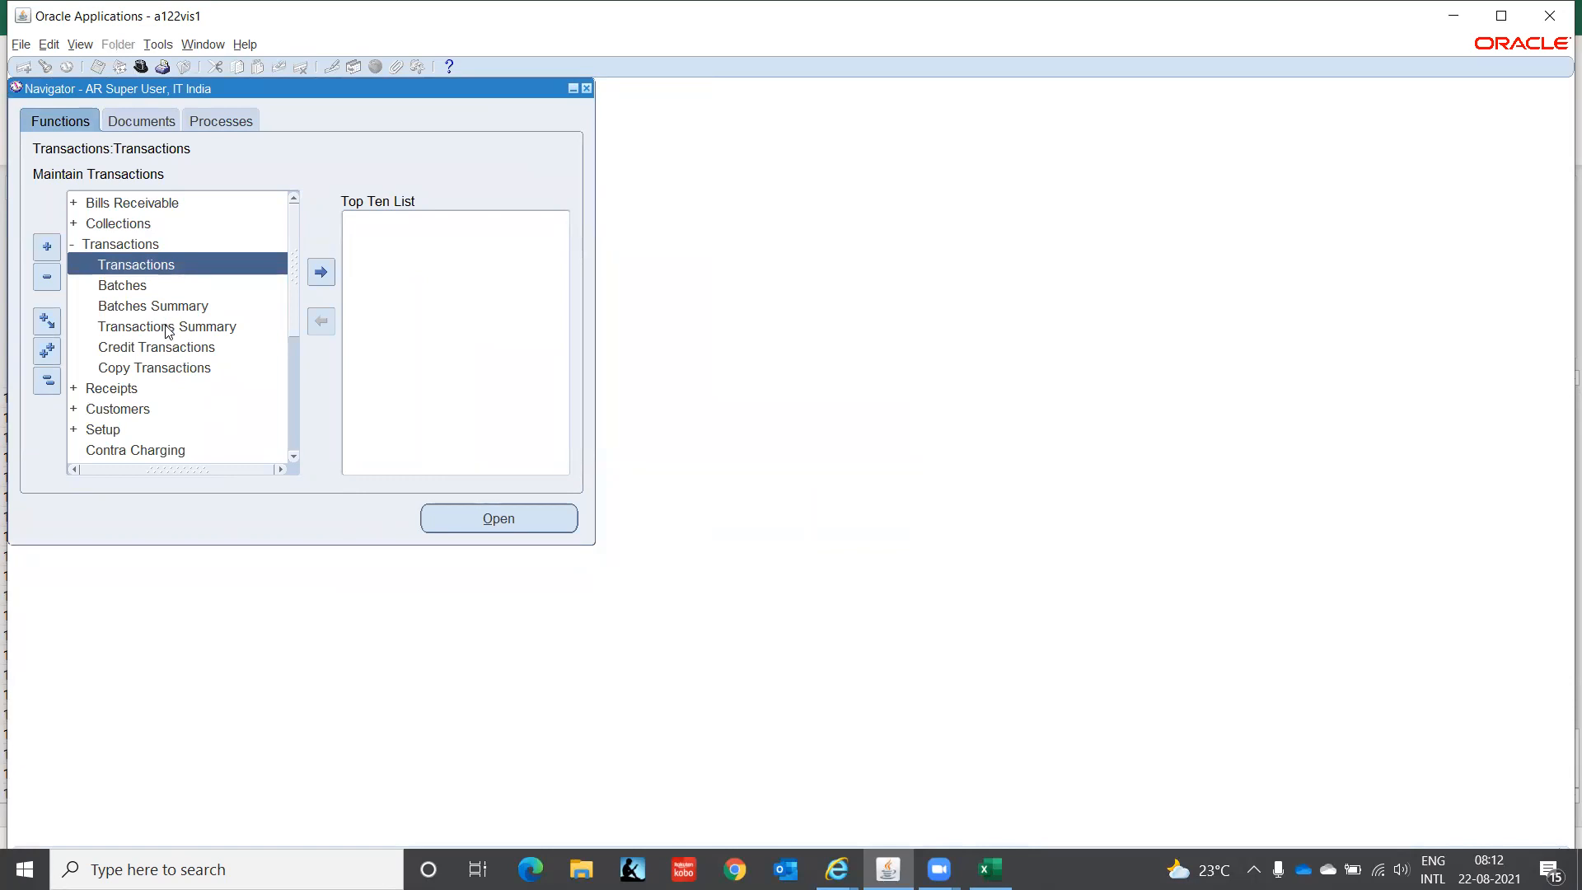
pyautogui.doubleClick(131, 266)
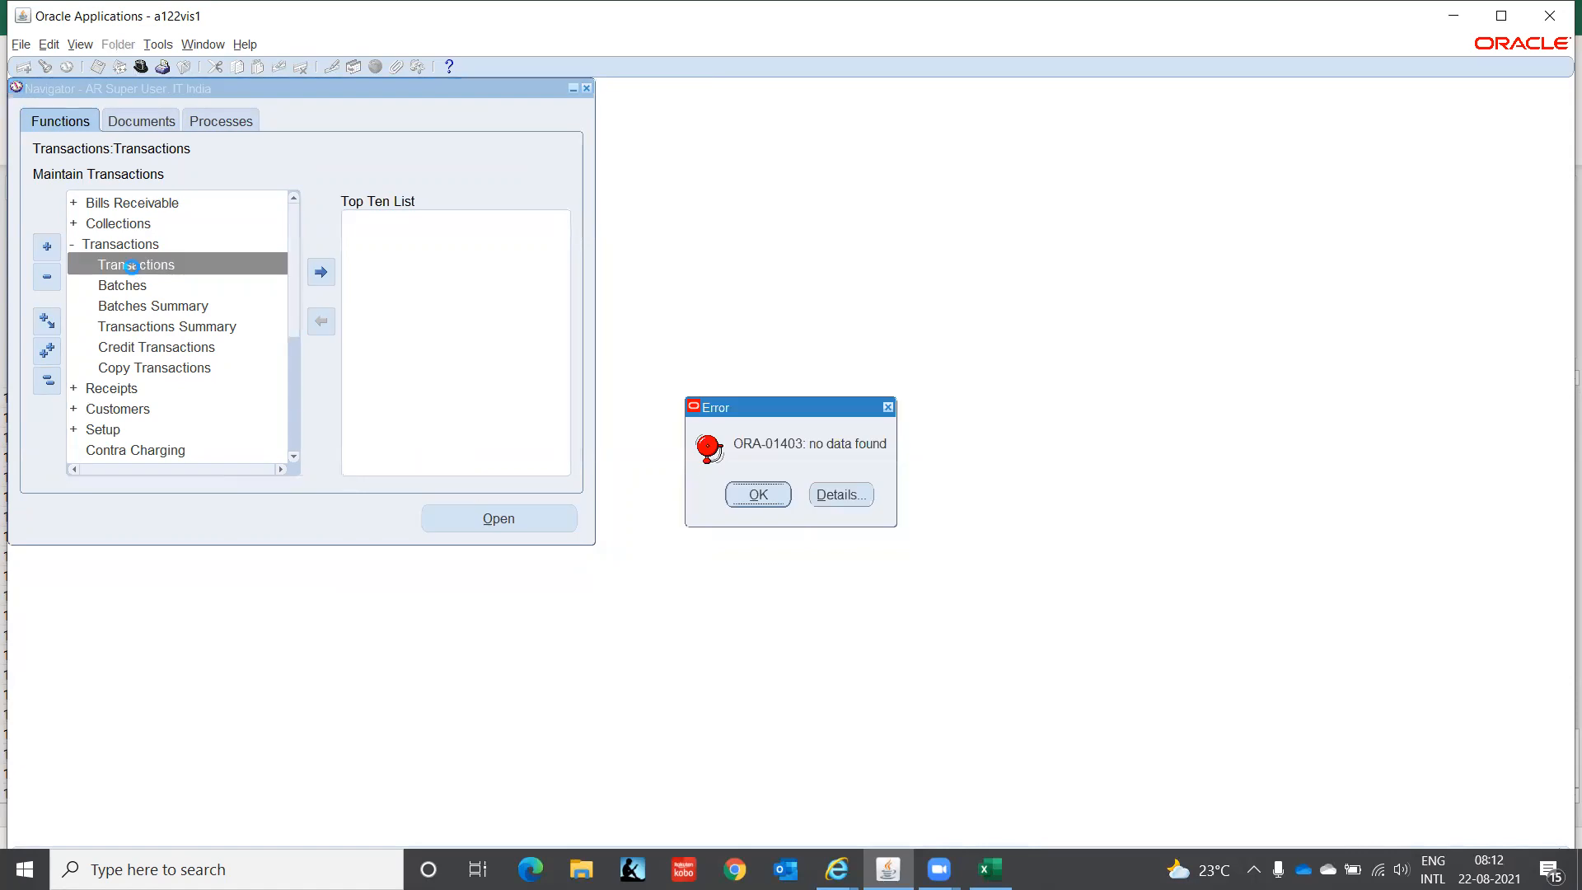
pyautogui.click(840, 495)
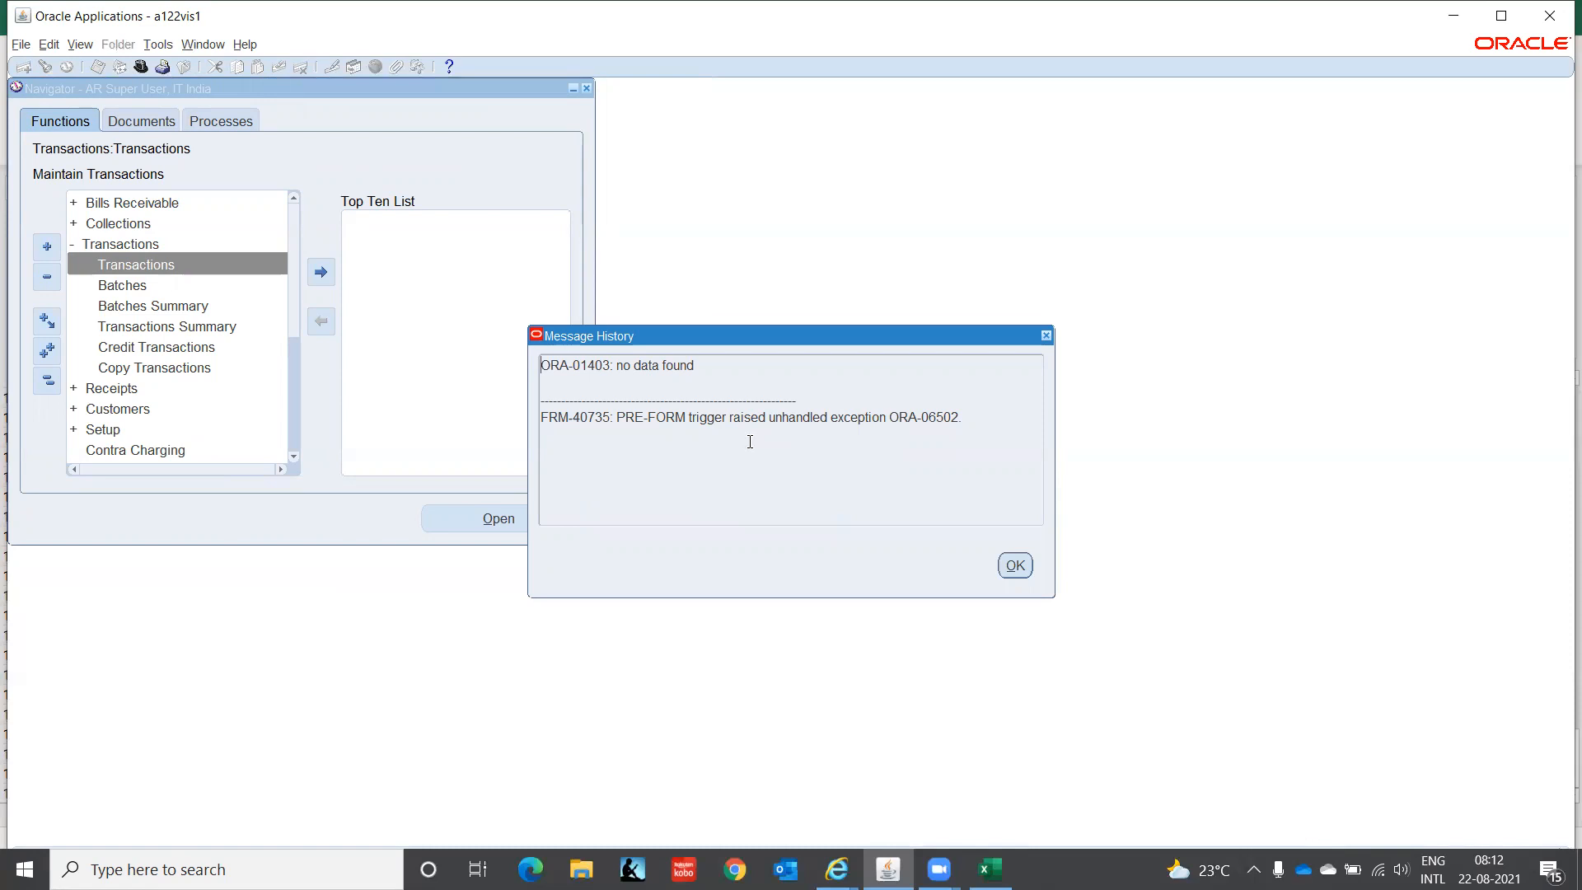
pyautogui.click(1013, 565)
# - Try Transaction Batches, dismiss its ORA-01403 error, and maximize the Oracle window
pyautogui.doubleClick(132, 285)
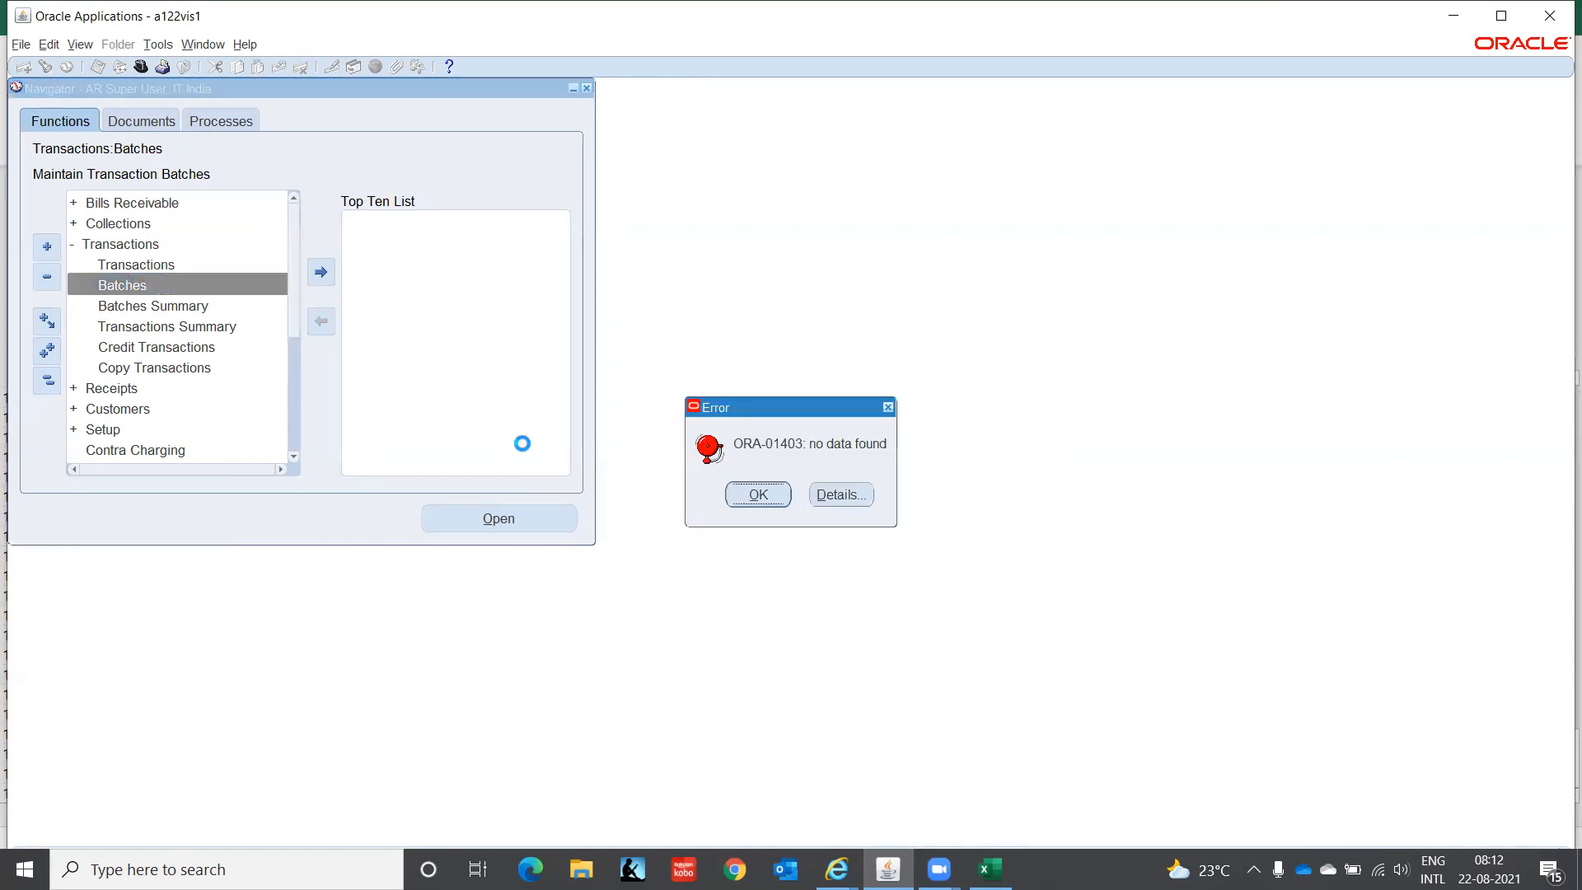
pyautogui.click(757, 495)
pyautogui.click(1500, 16)
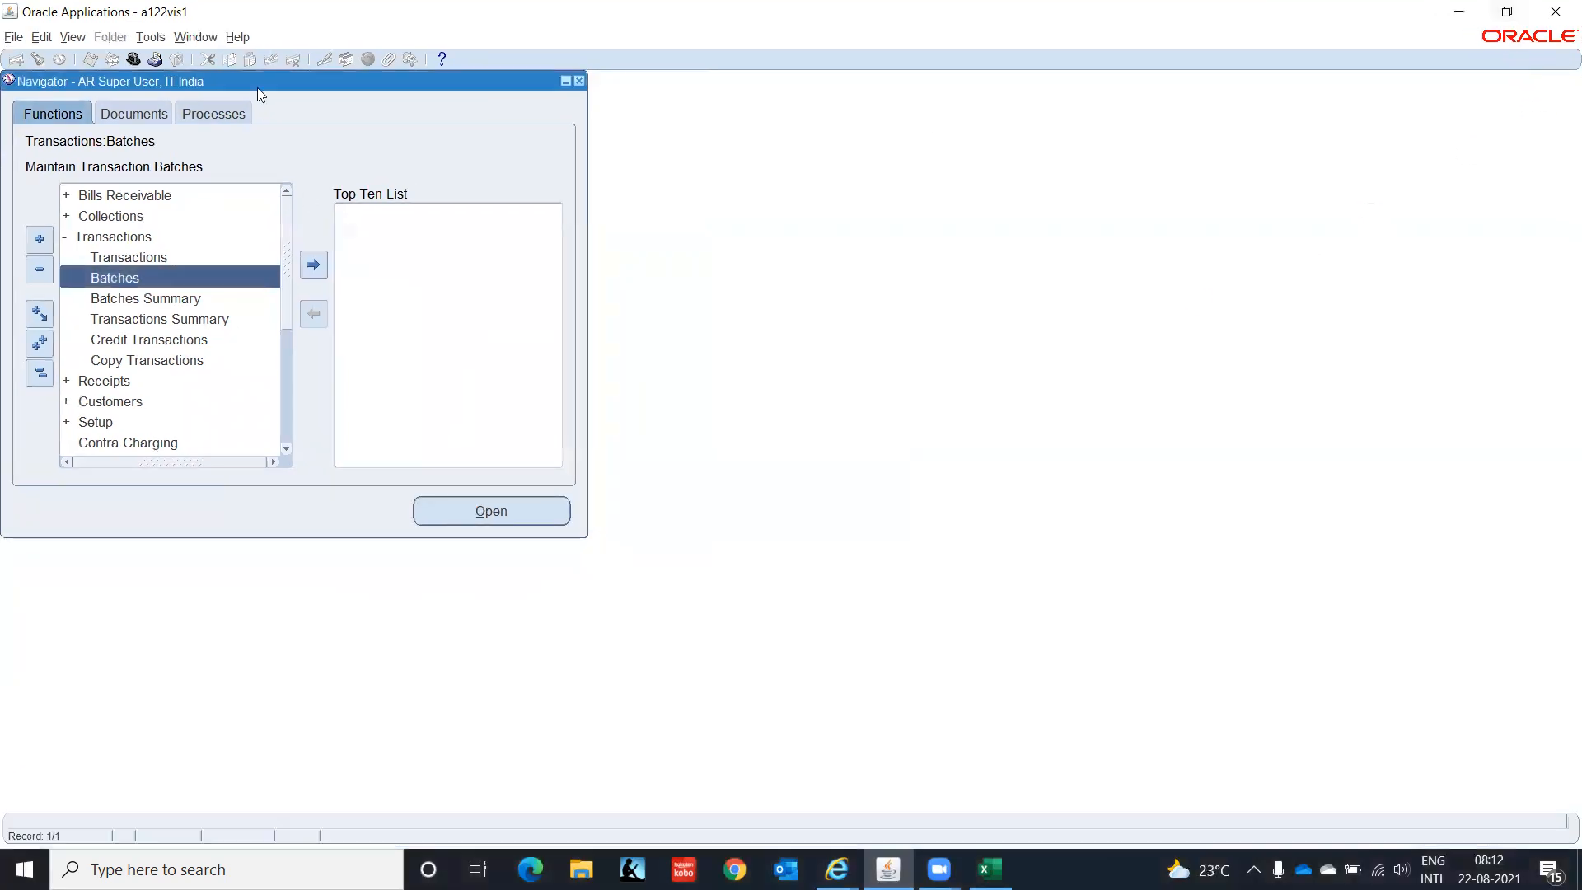
pyautogui.click(235, 39)
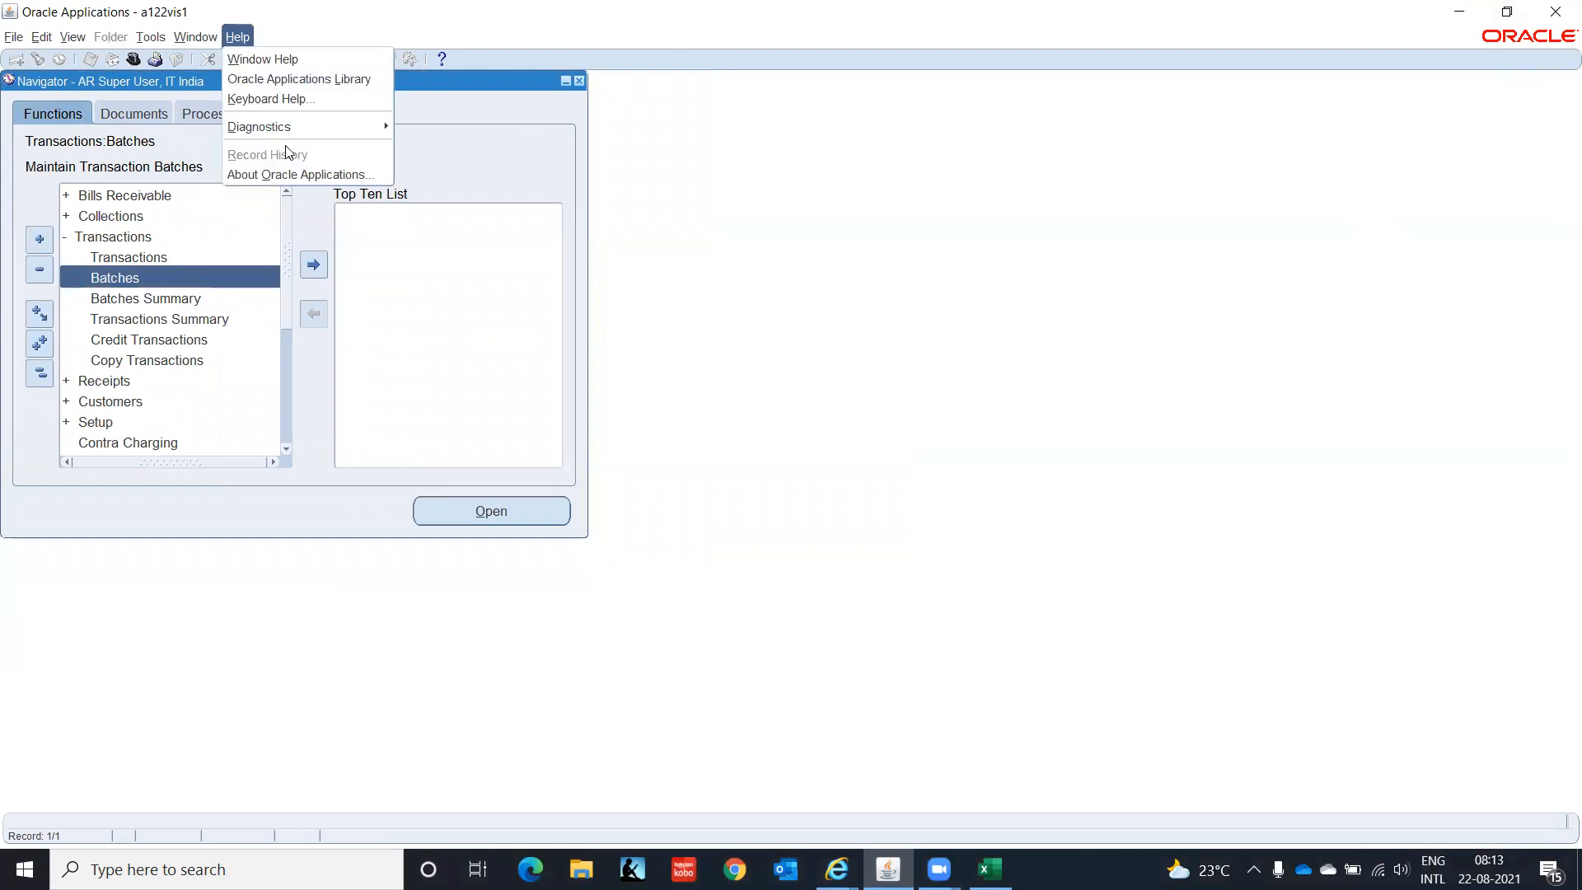
pyautogui.moveTo(384, 128)
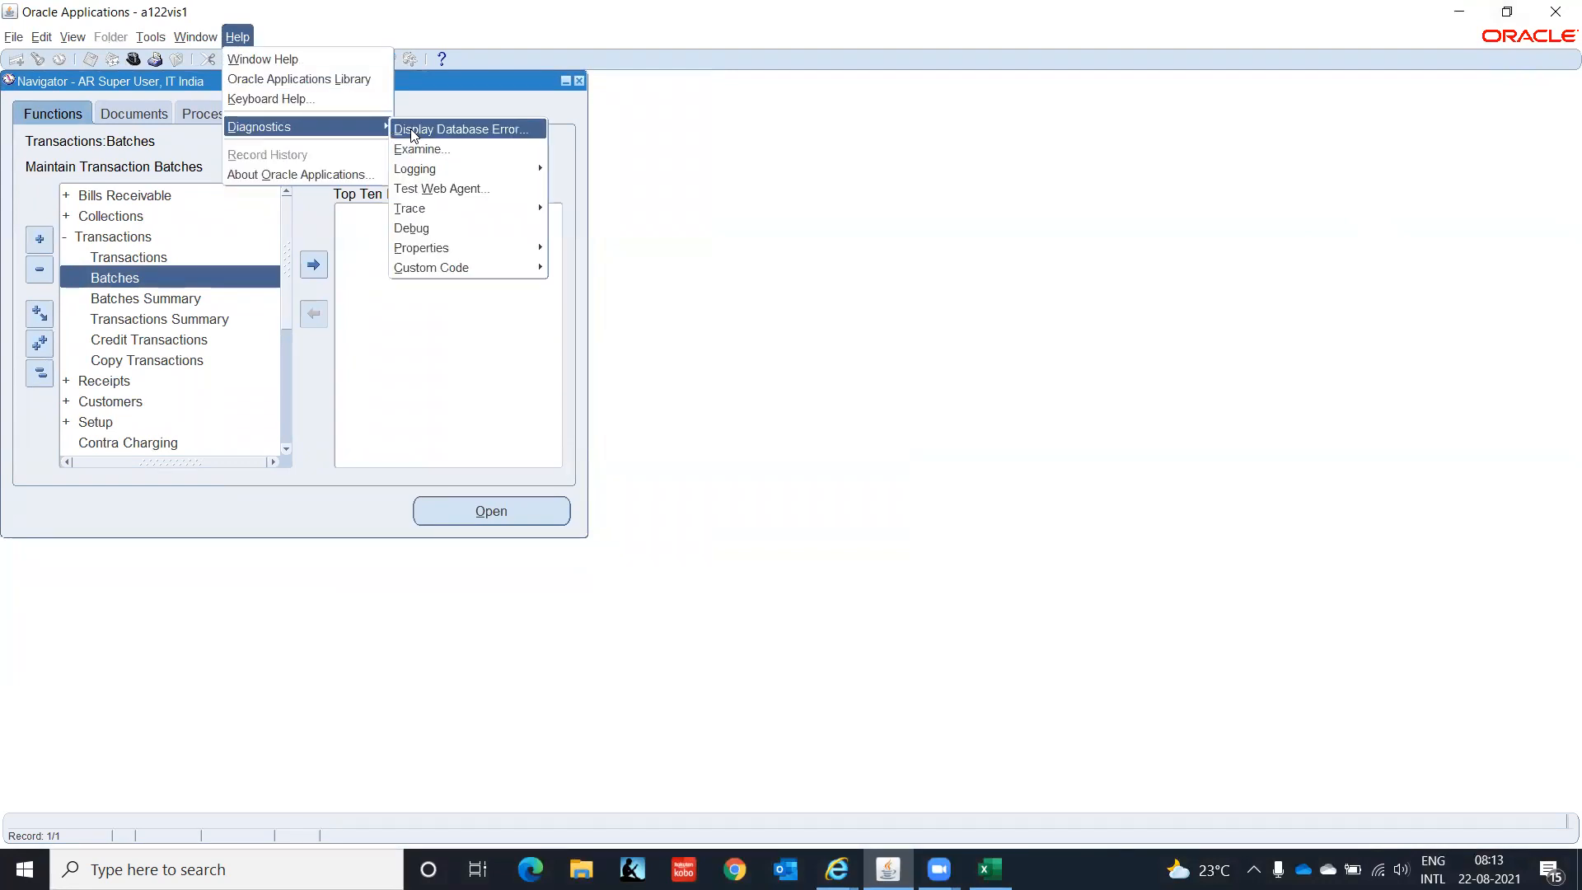
pyautogui.moveTo(506, 267)
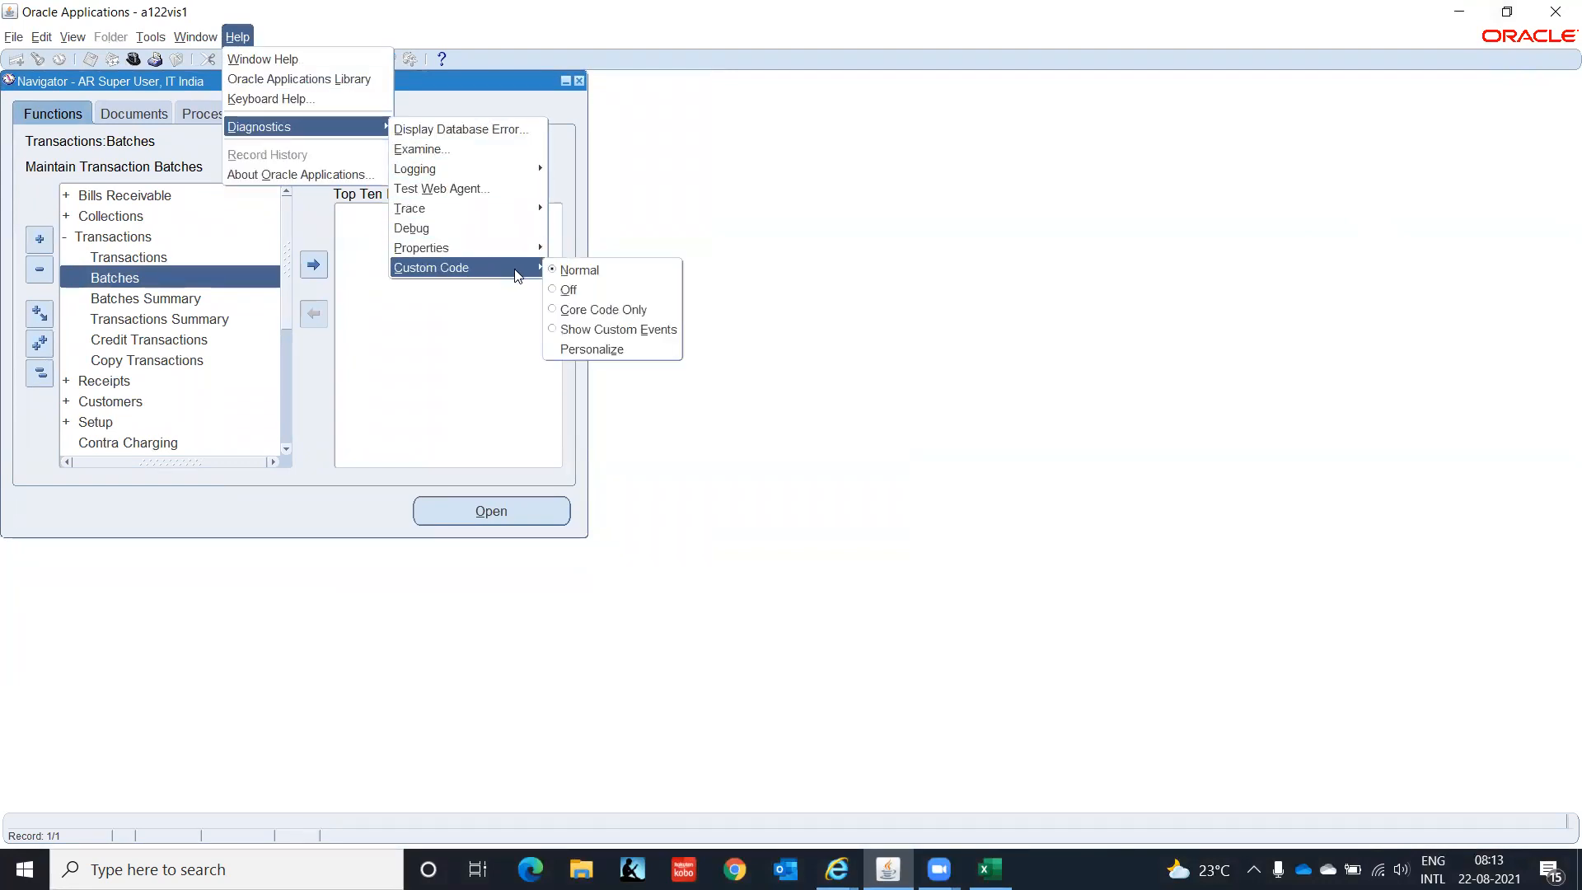
pyautogui.click(566, 289)
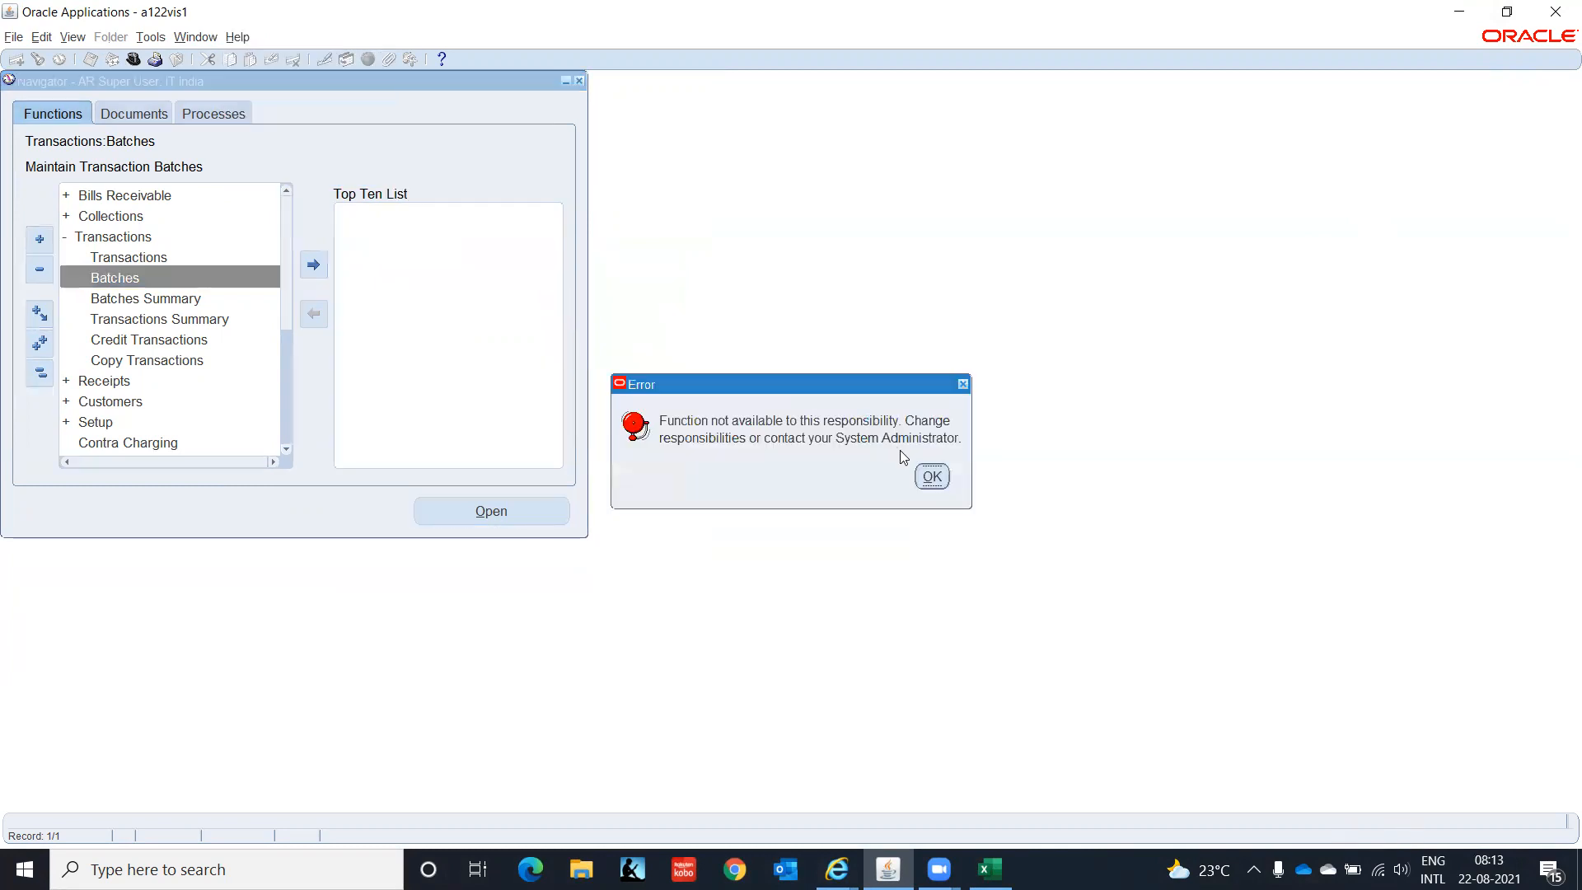
pyautogui.click(932, 477)
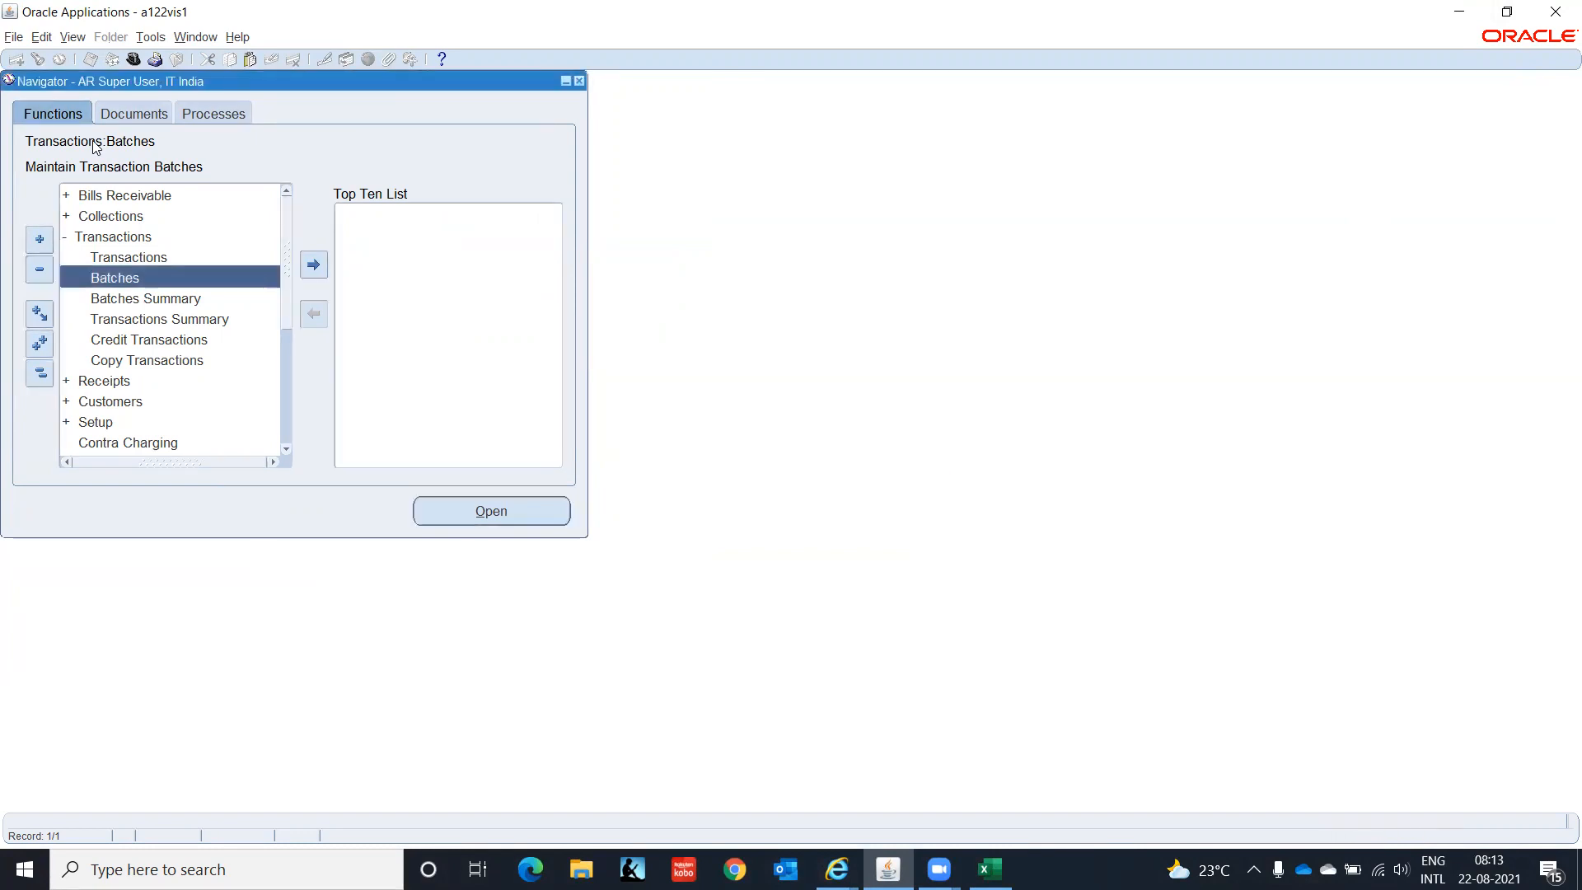
pyautogui.click(237, 37)
pyautogui.moveTo(356, 123)
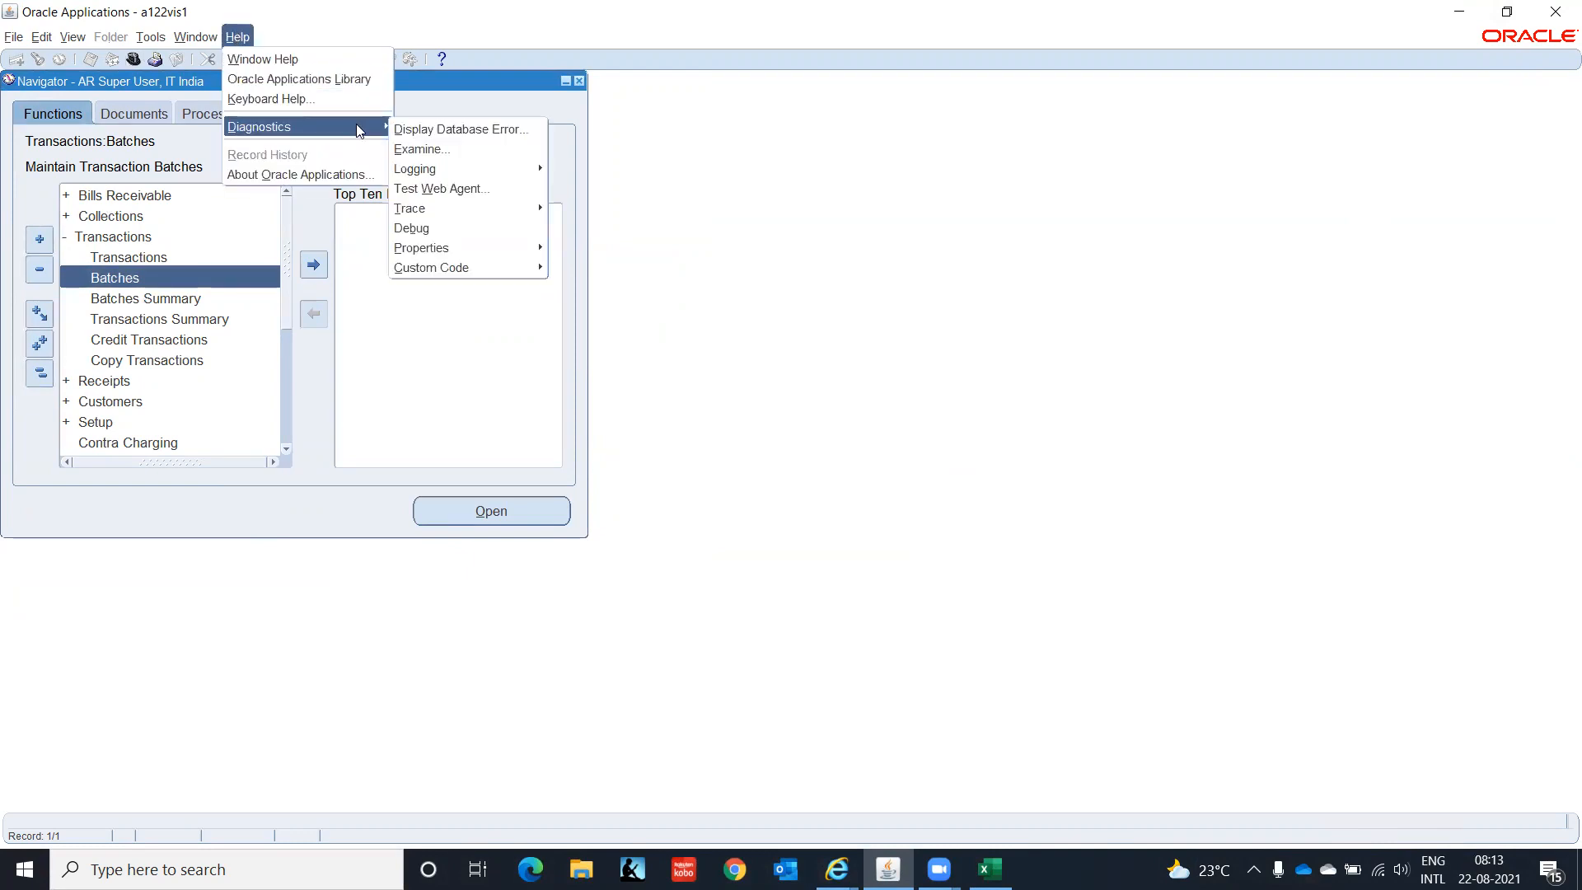
pyautogui.moveTo(468, 172)
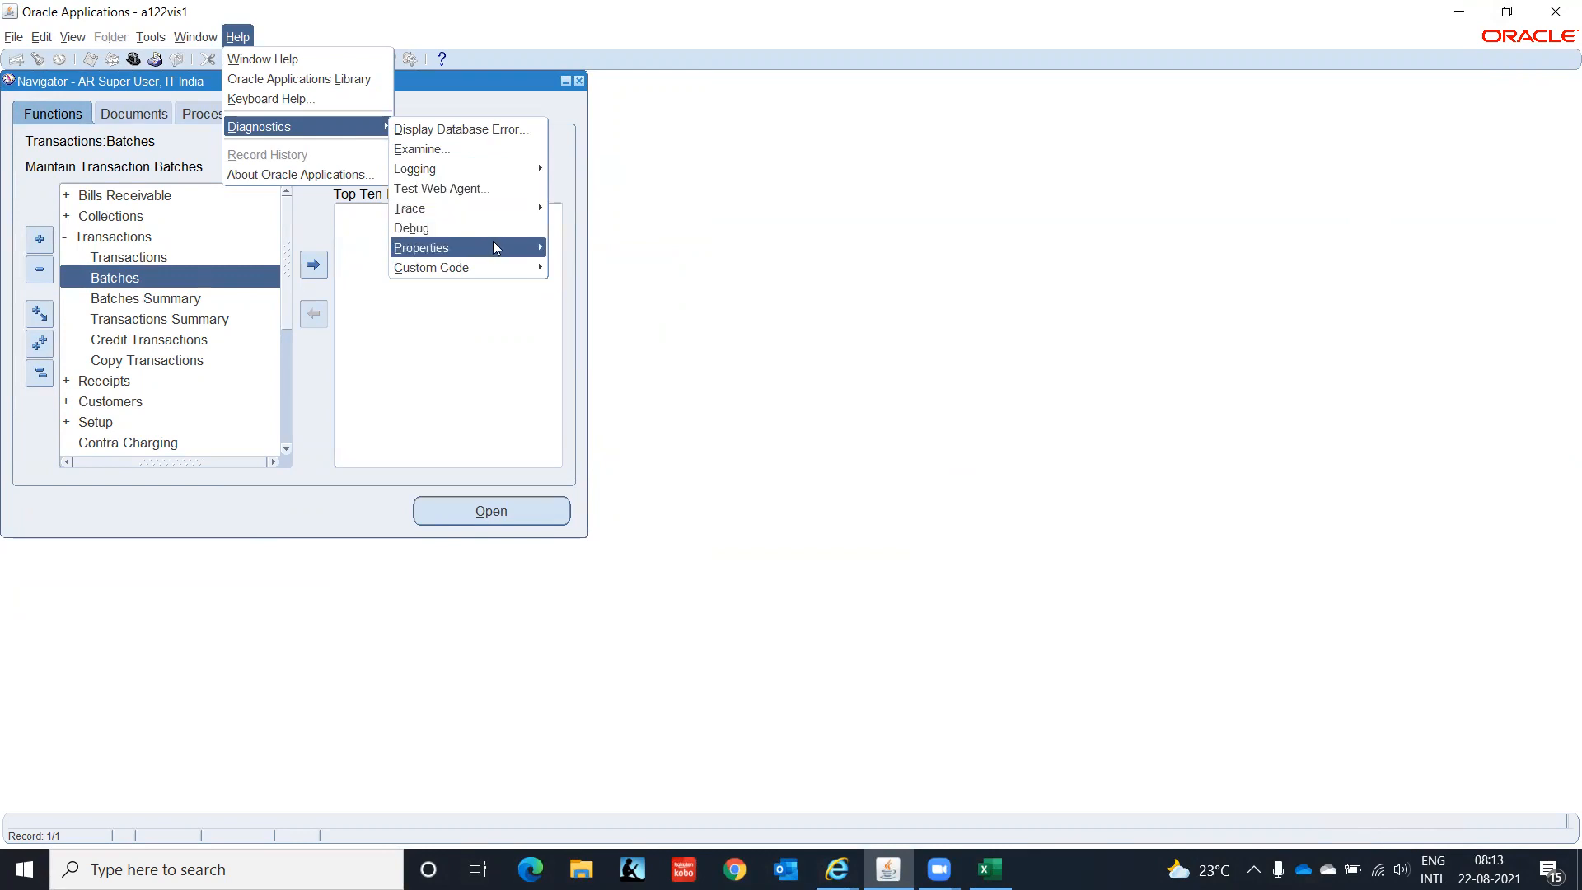
pyautogui.moveTo(528, 273)
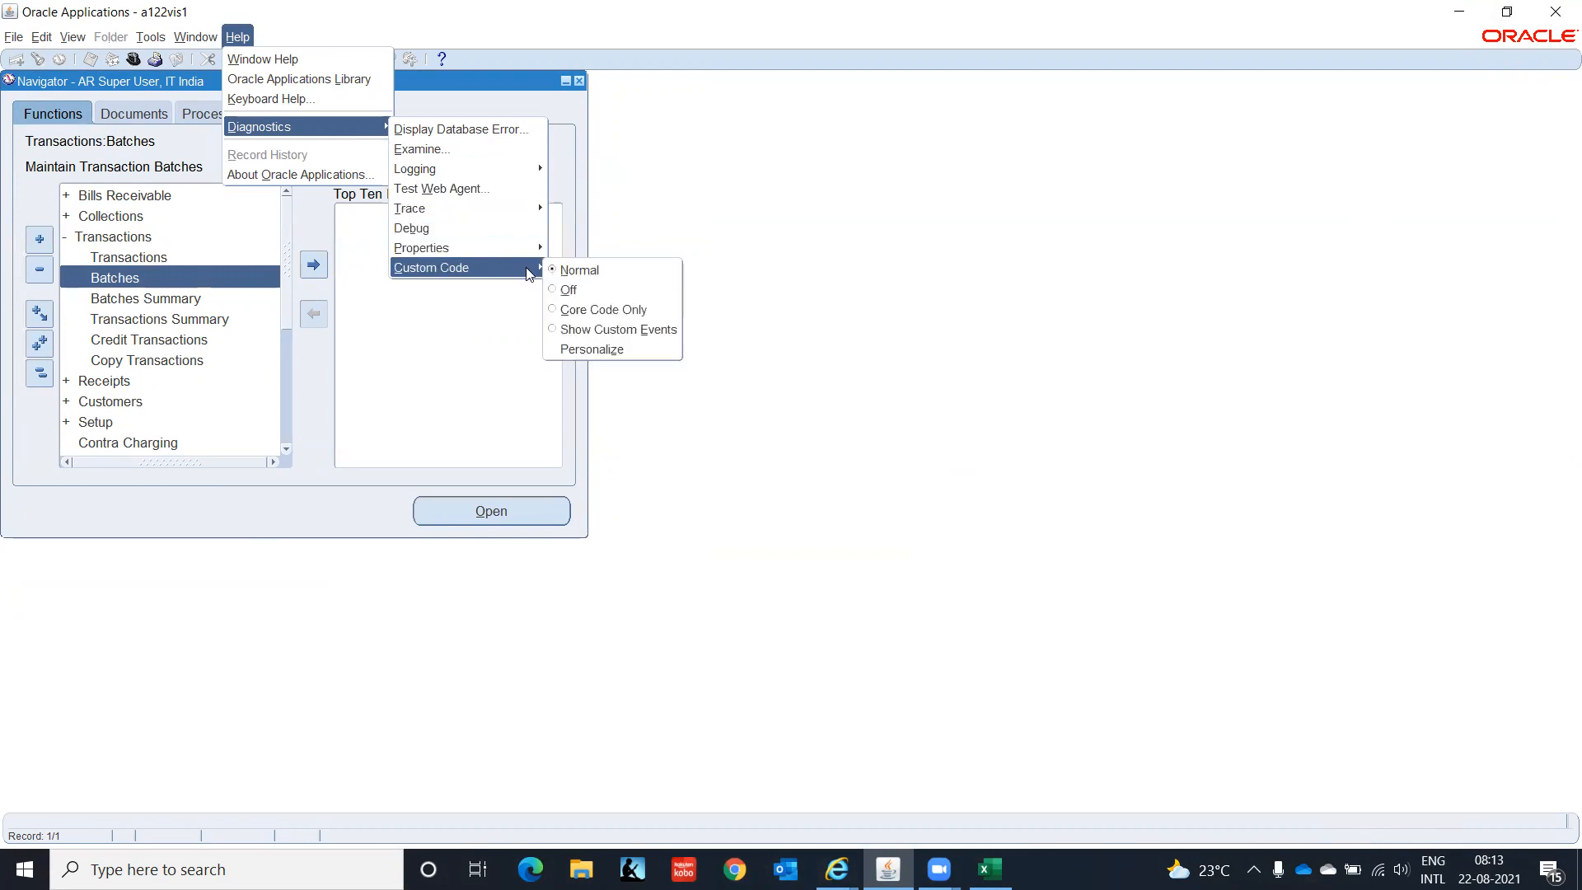
pyautogui.click(590, 349)
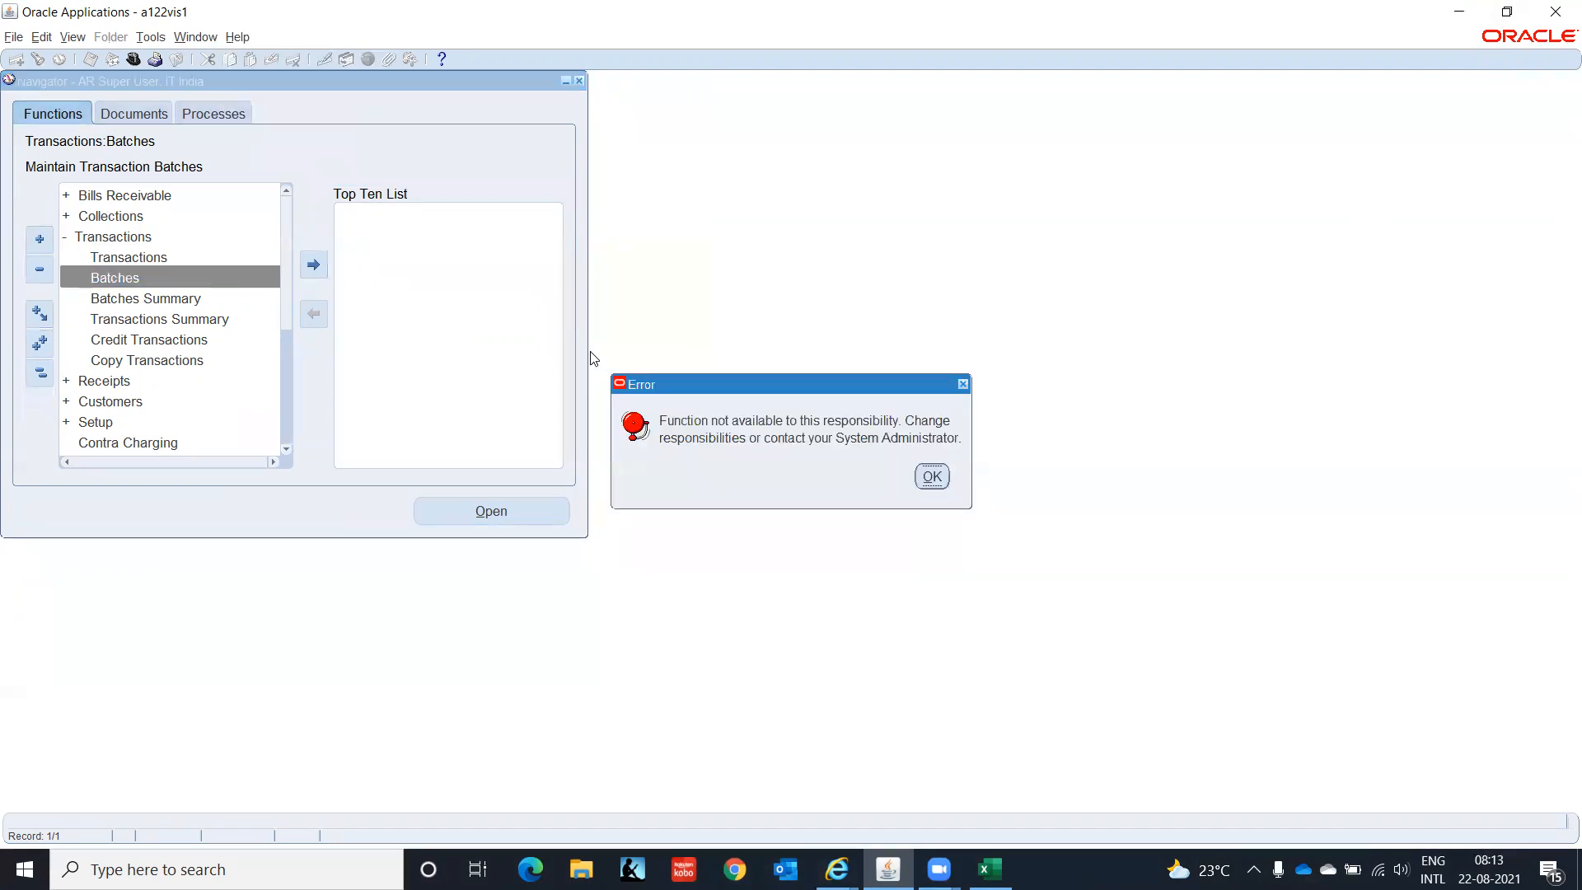
pyautogui.click(931, 476)
pyautogui.click(238, 37)
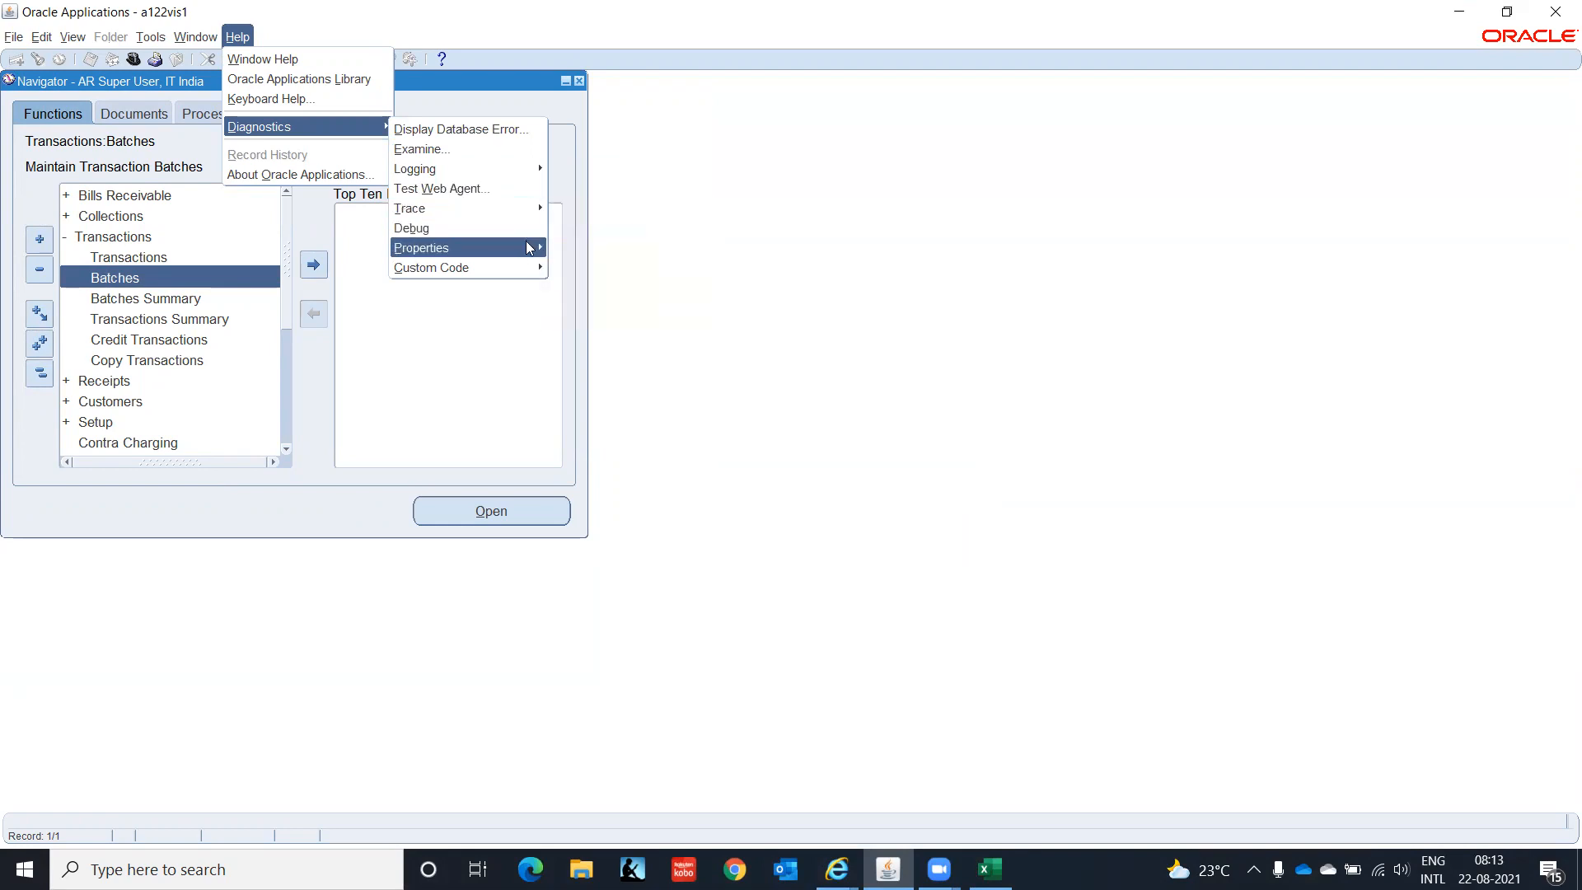
pyautogui.moveTo(542, 267)
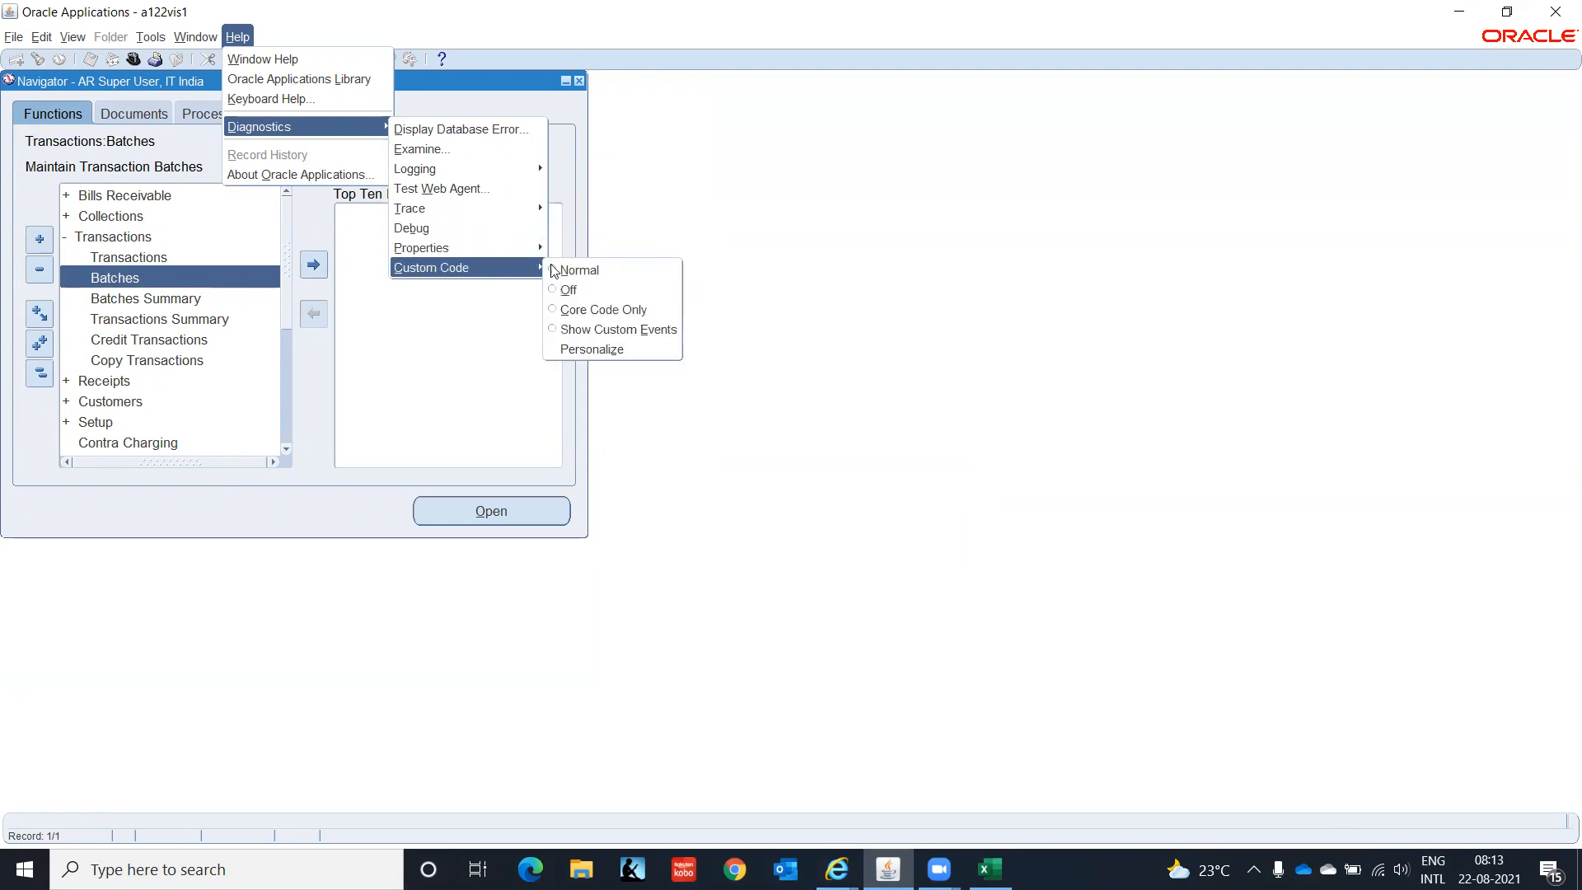
pyautogui.click(586, 318)
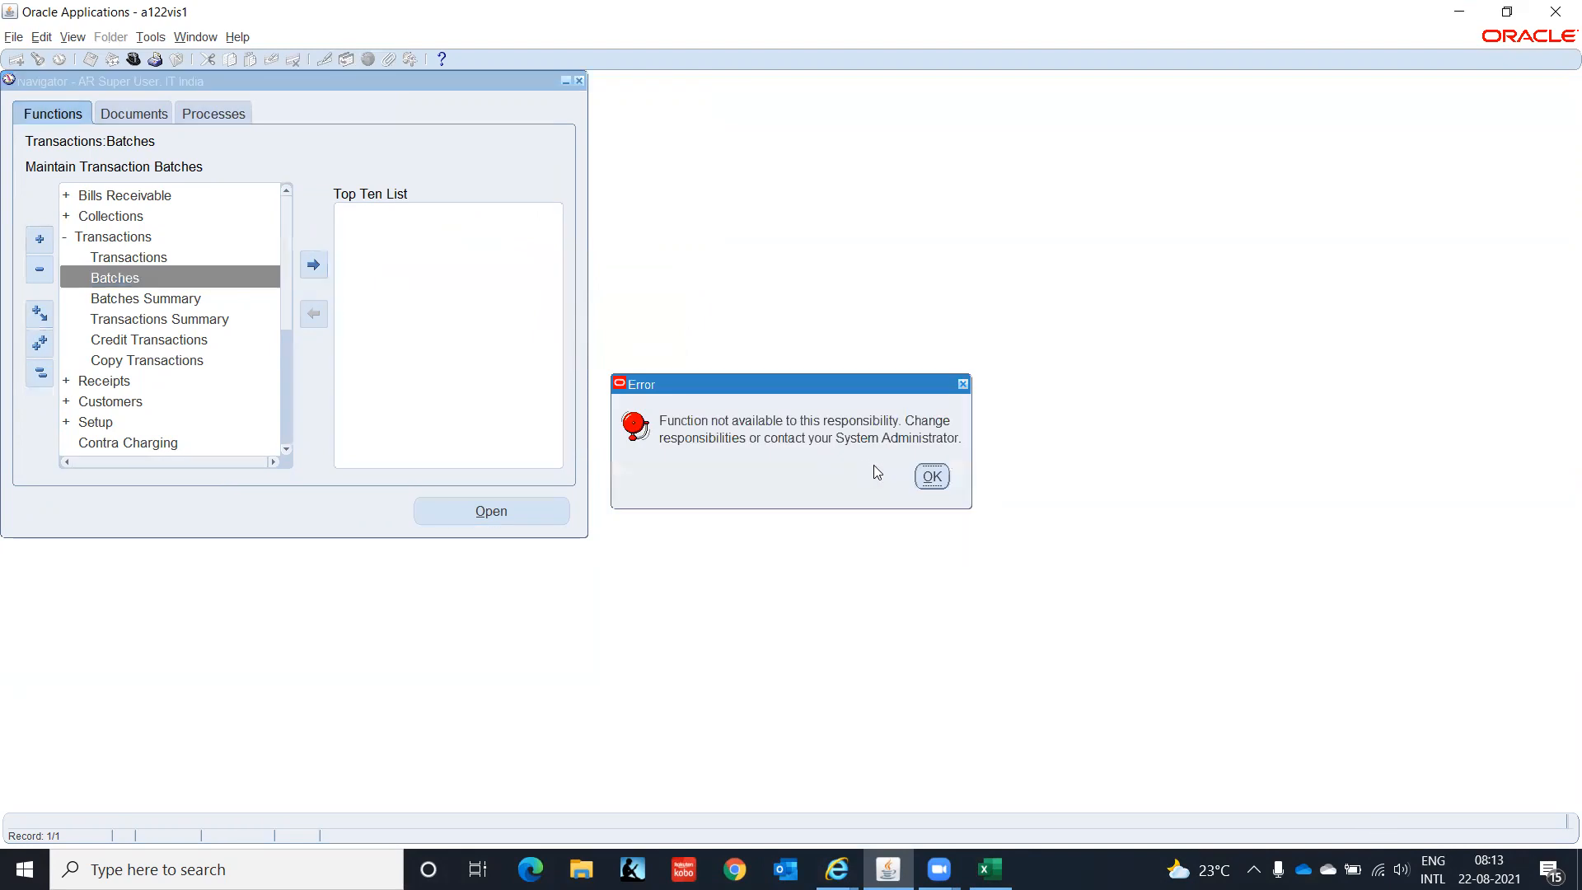
pyautogui.click(938, 485)
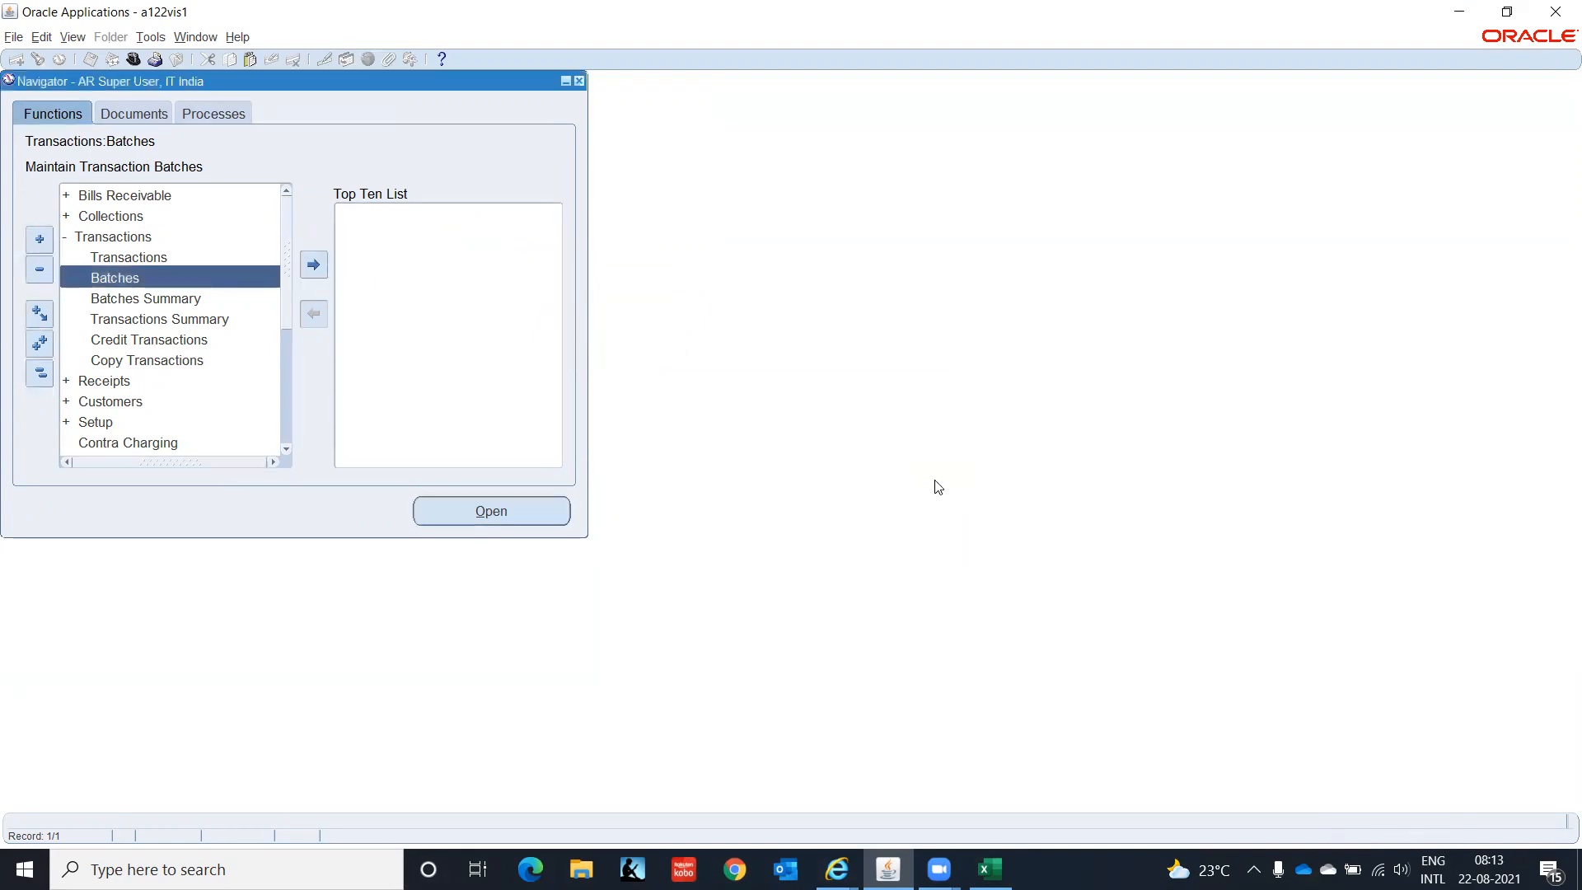
# - Retry Transaction Batches and copy the FRM-40735 PRE-FORM trigger line from the error details
pyautogui.doubleClick(134, 280)
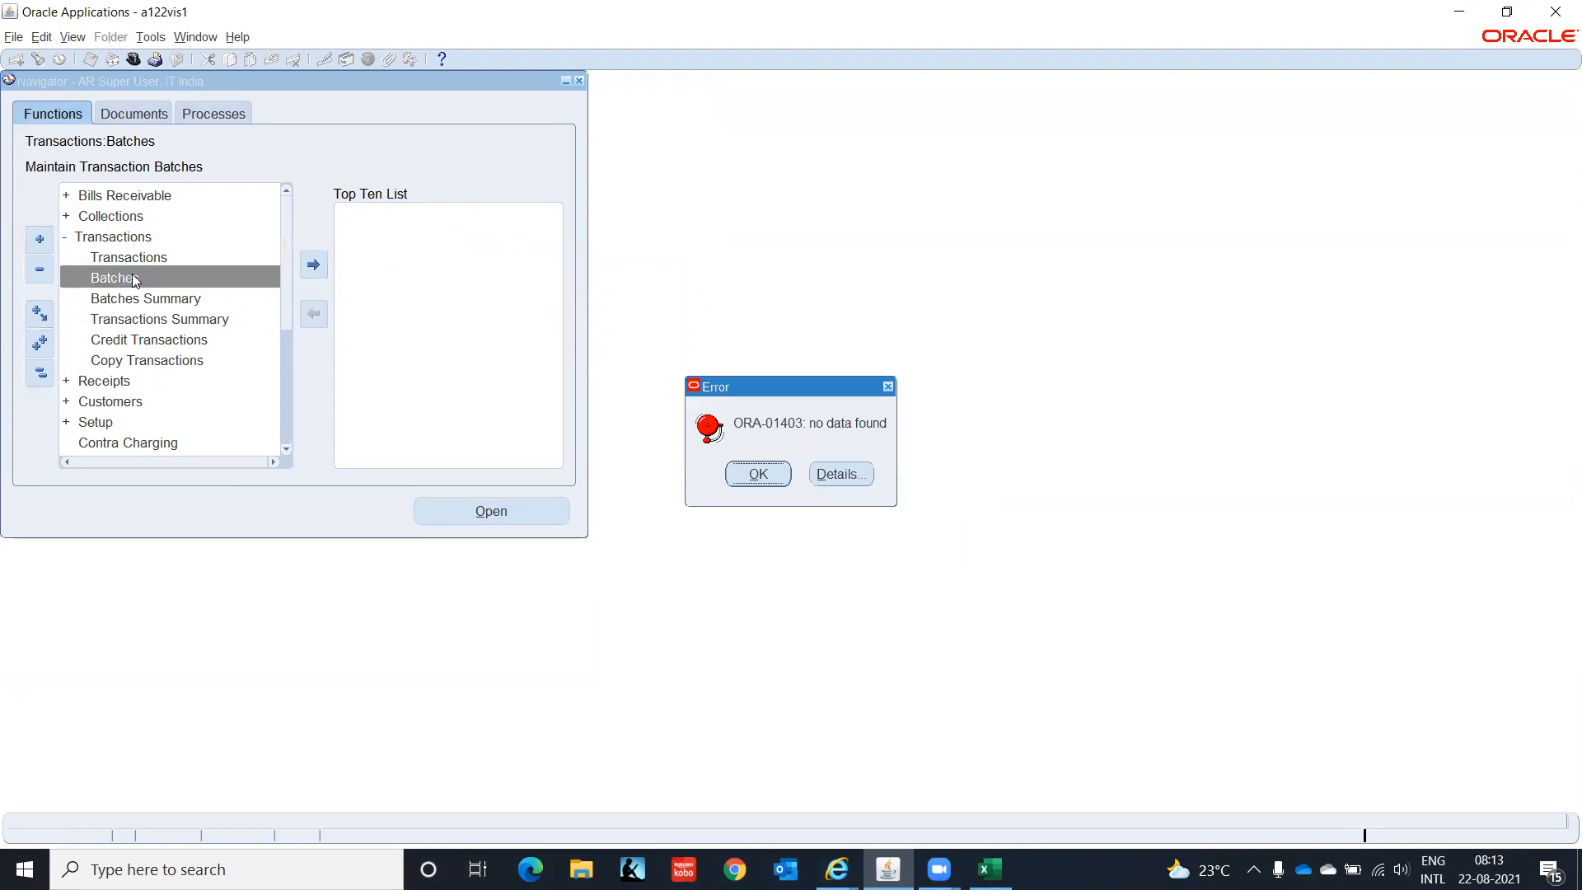
pyautogui.click(853, 476)
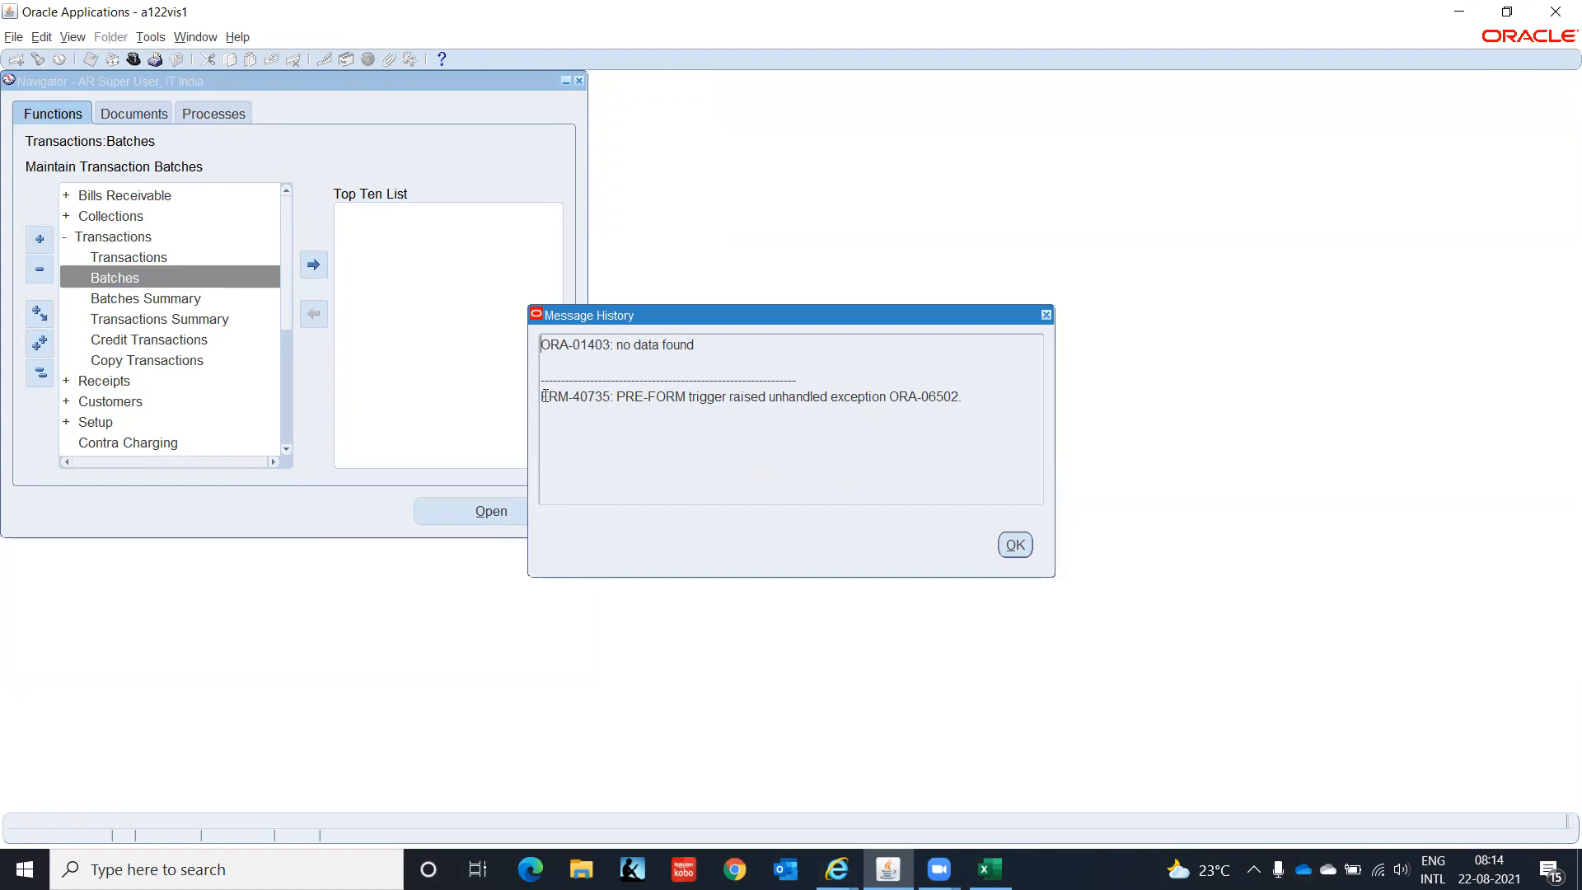
pyautogui.moveTo(541, 396); pyautogui.dragTo(962, 398)
pyautogui.hotkey('ctrl', 'c')
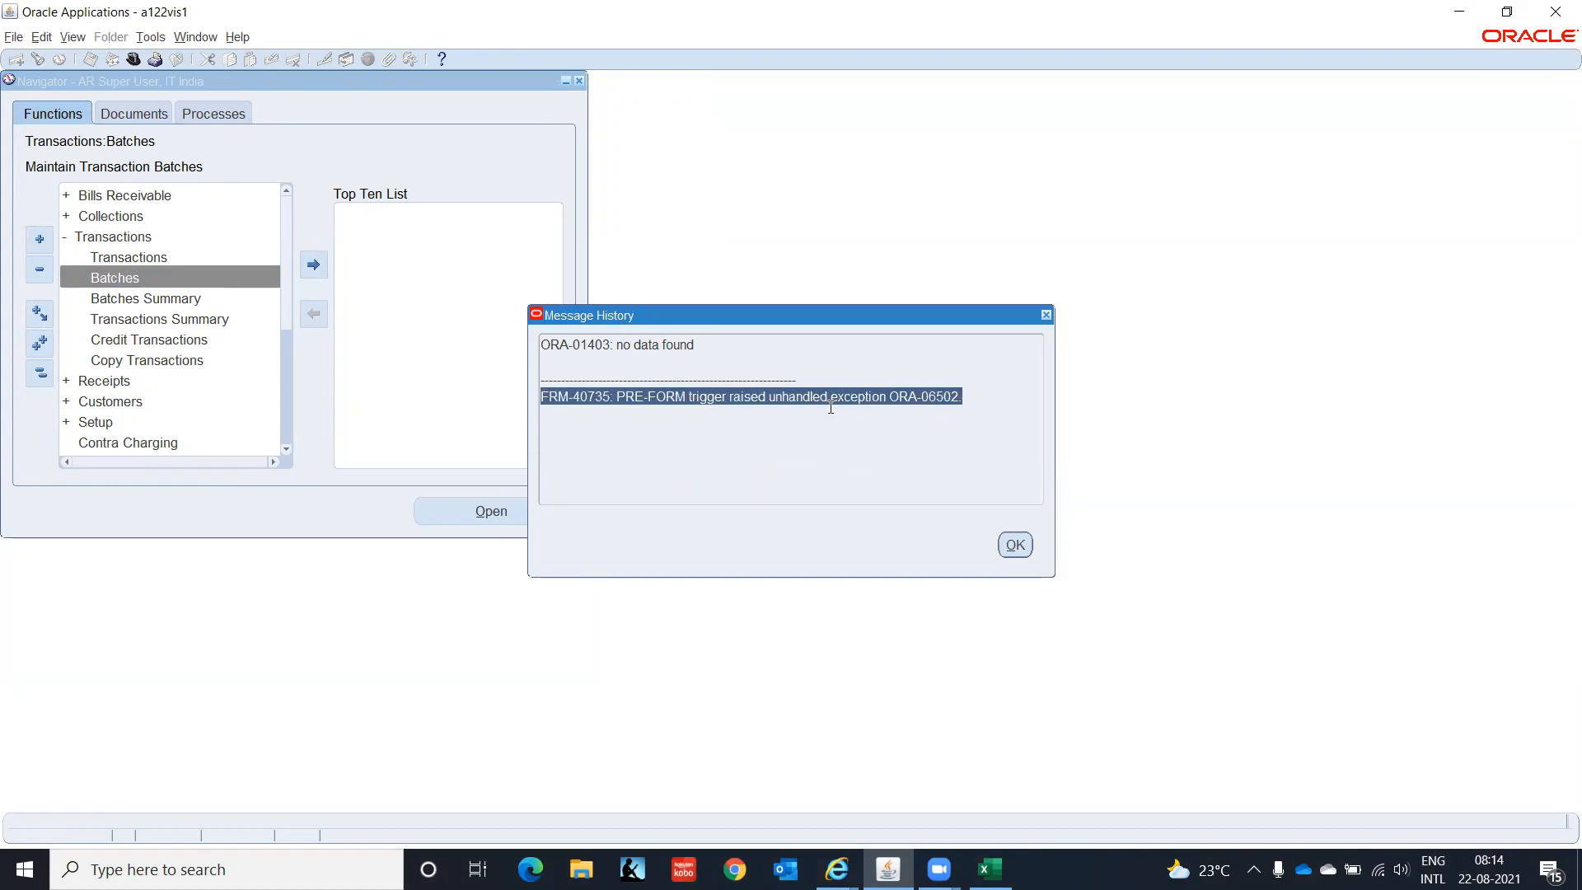
pyautogui.click(530, 869)
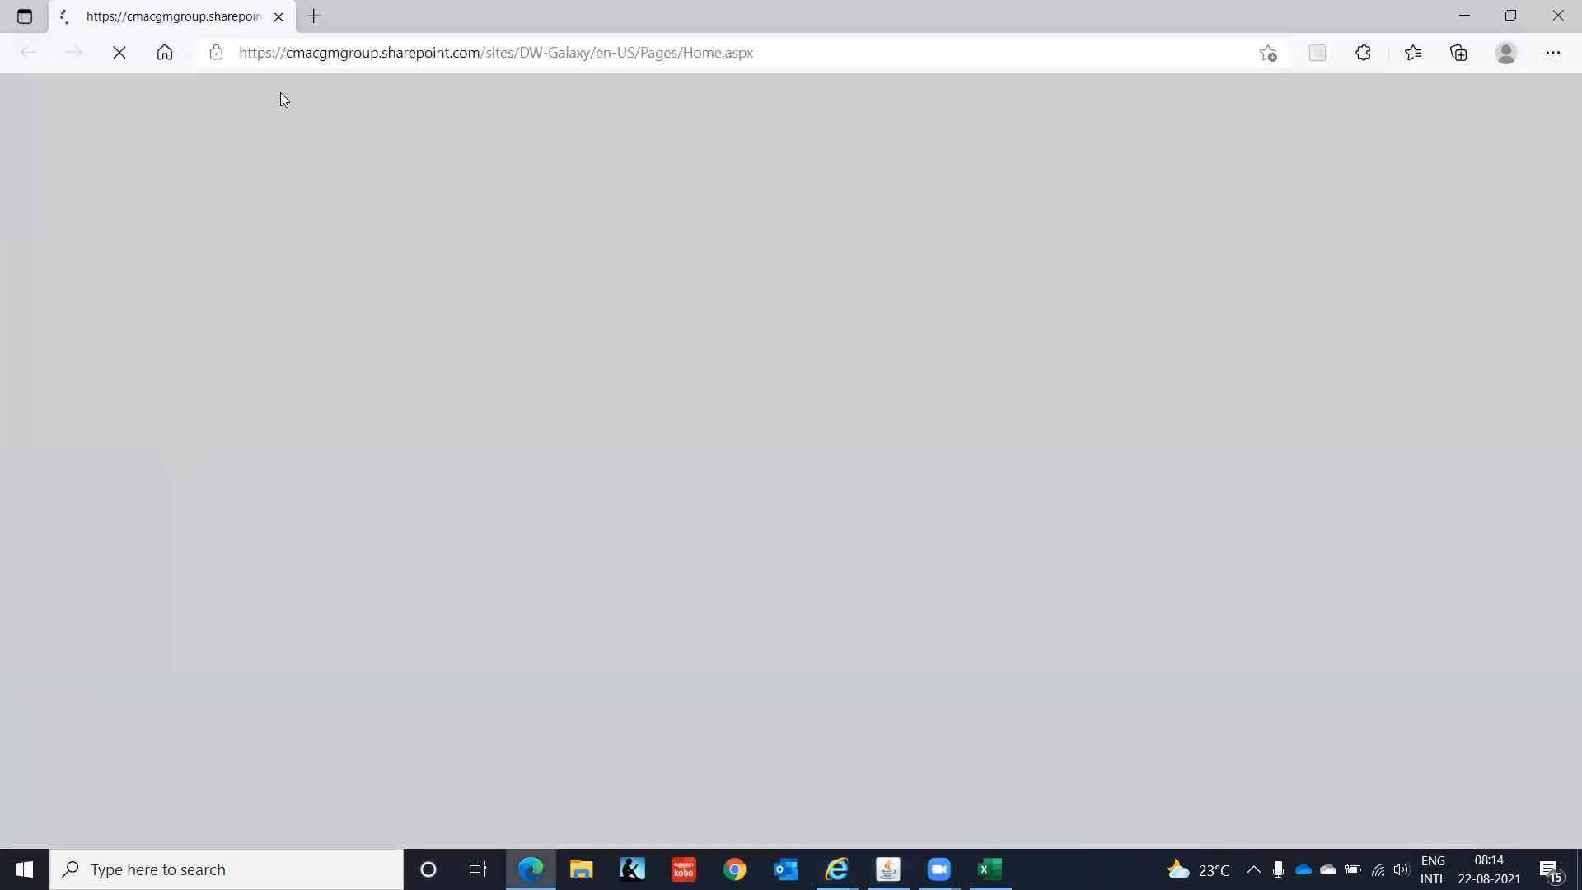
# - Search Google for the copied FRM-40735 error text
pyautogui.click(296, 53)
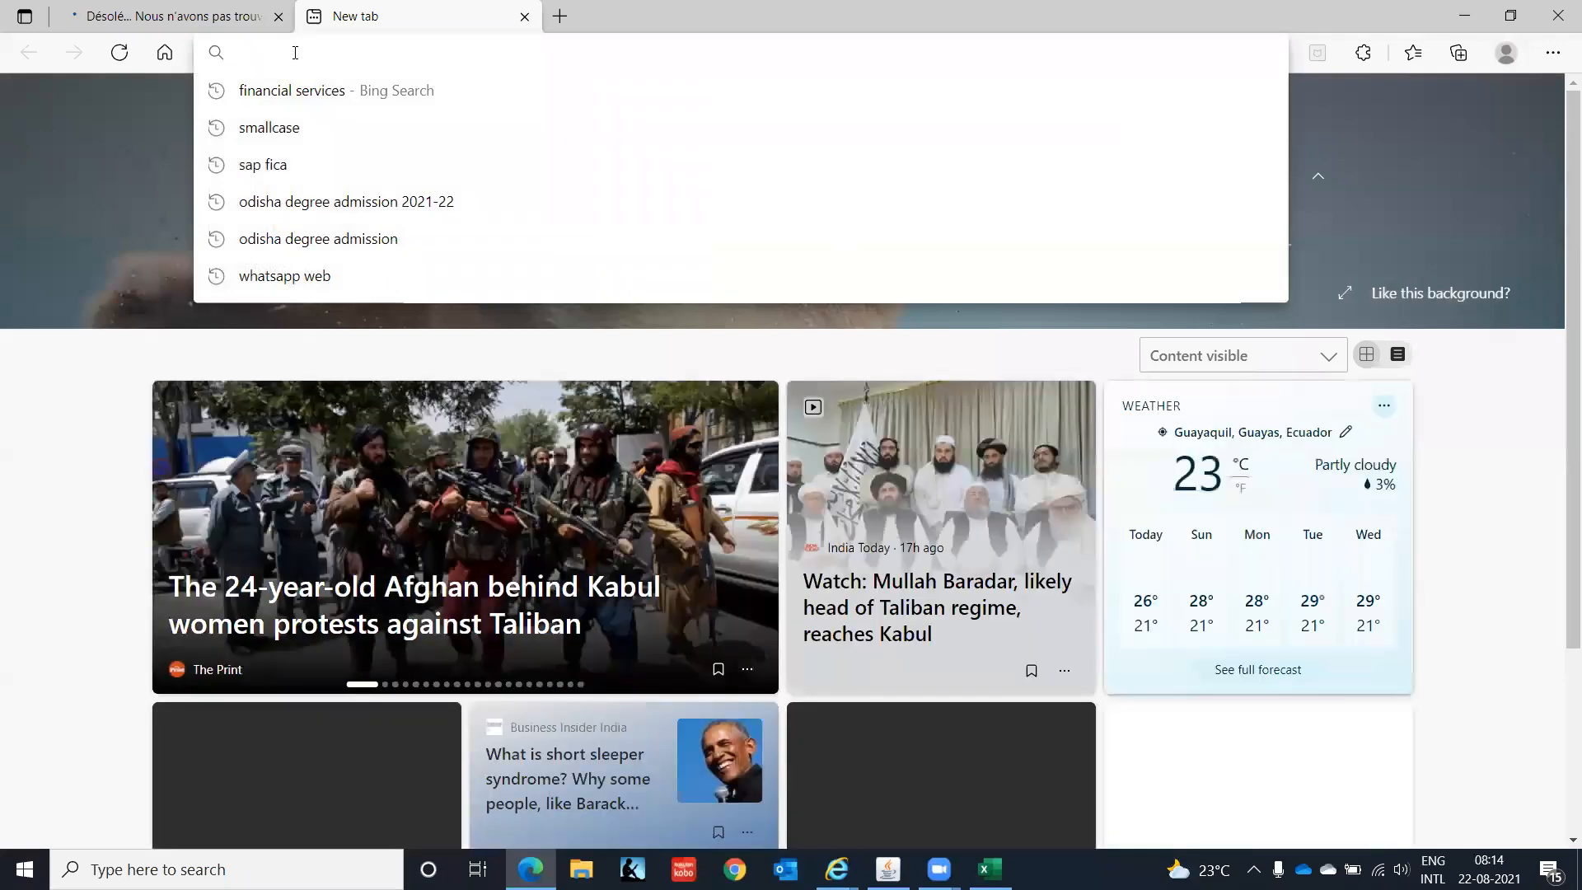
pyautogui.write('www.google.com')
pyautogui.press('Return')
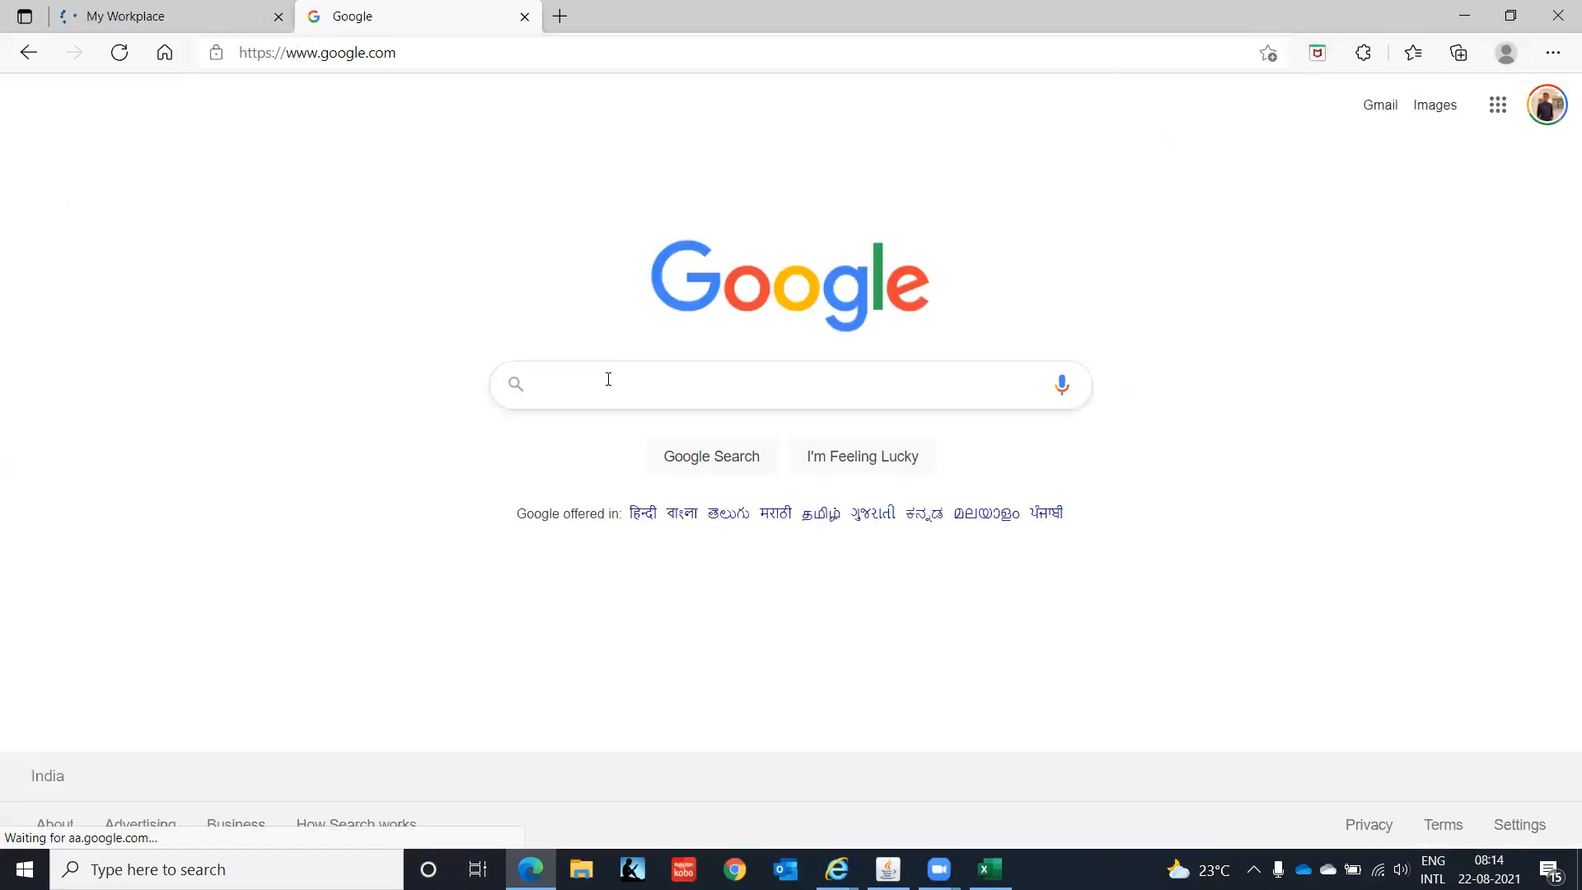
pyautogui.click(607, 377)
pyautogui.hotkey('ctrl', 'v')
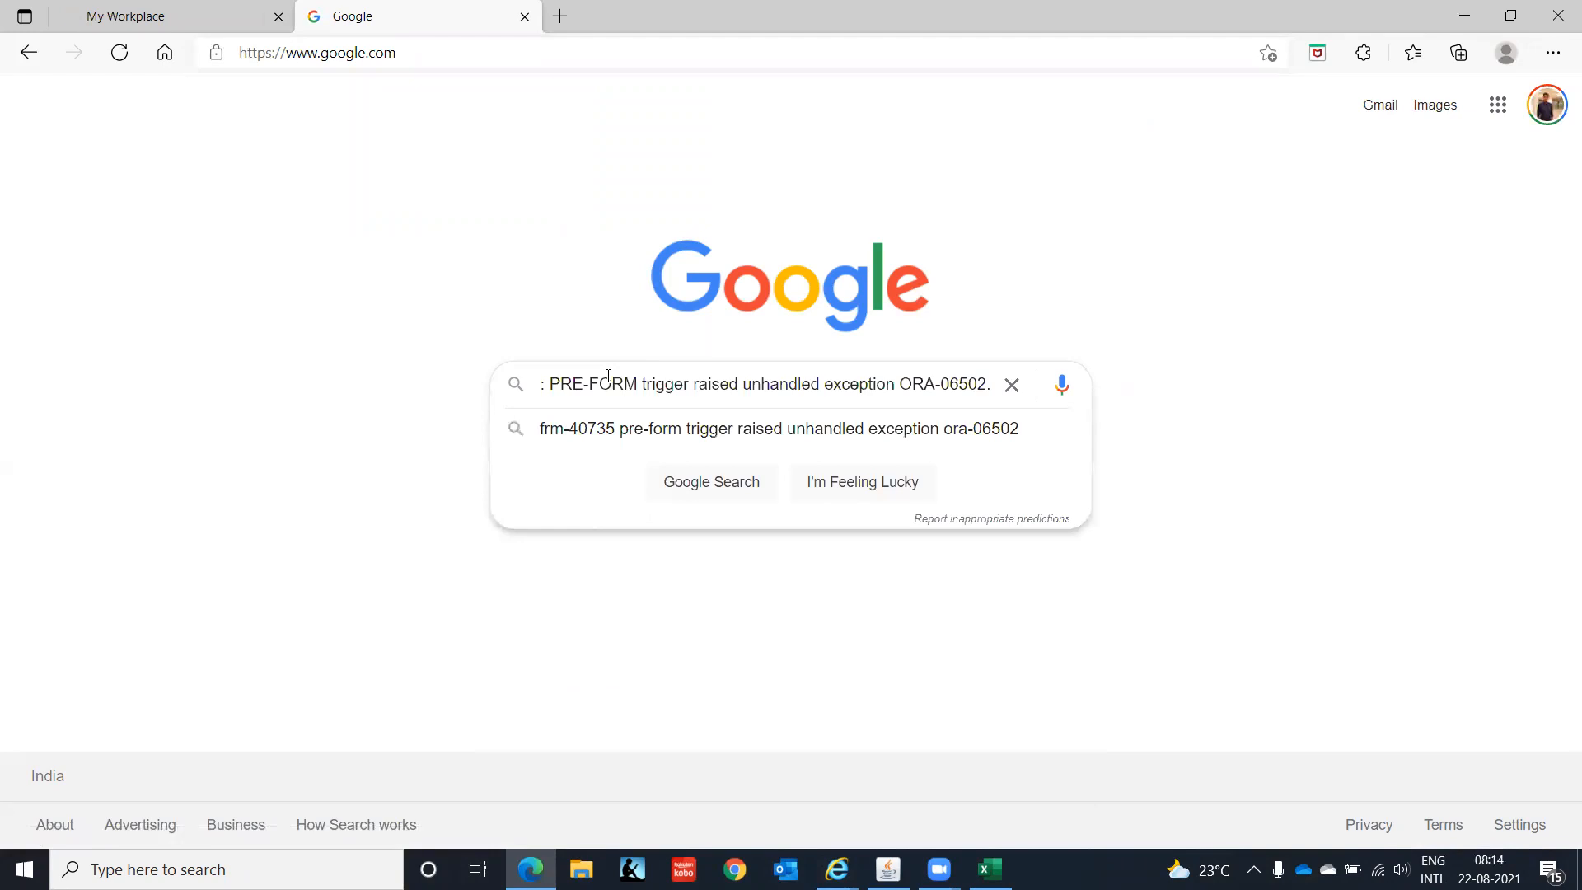
pyautogui.press('Return')
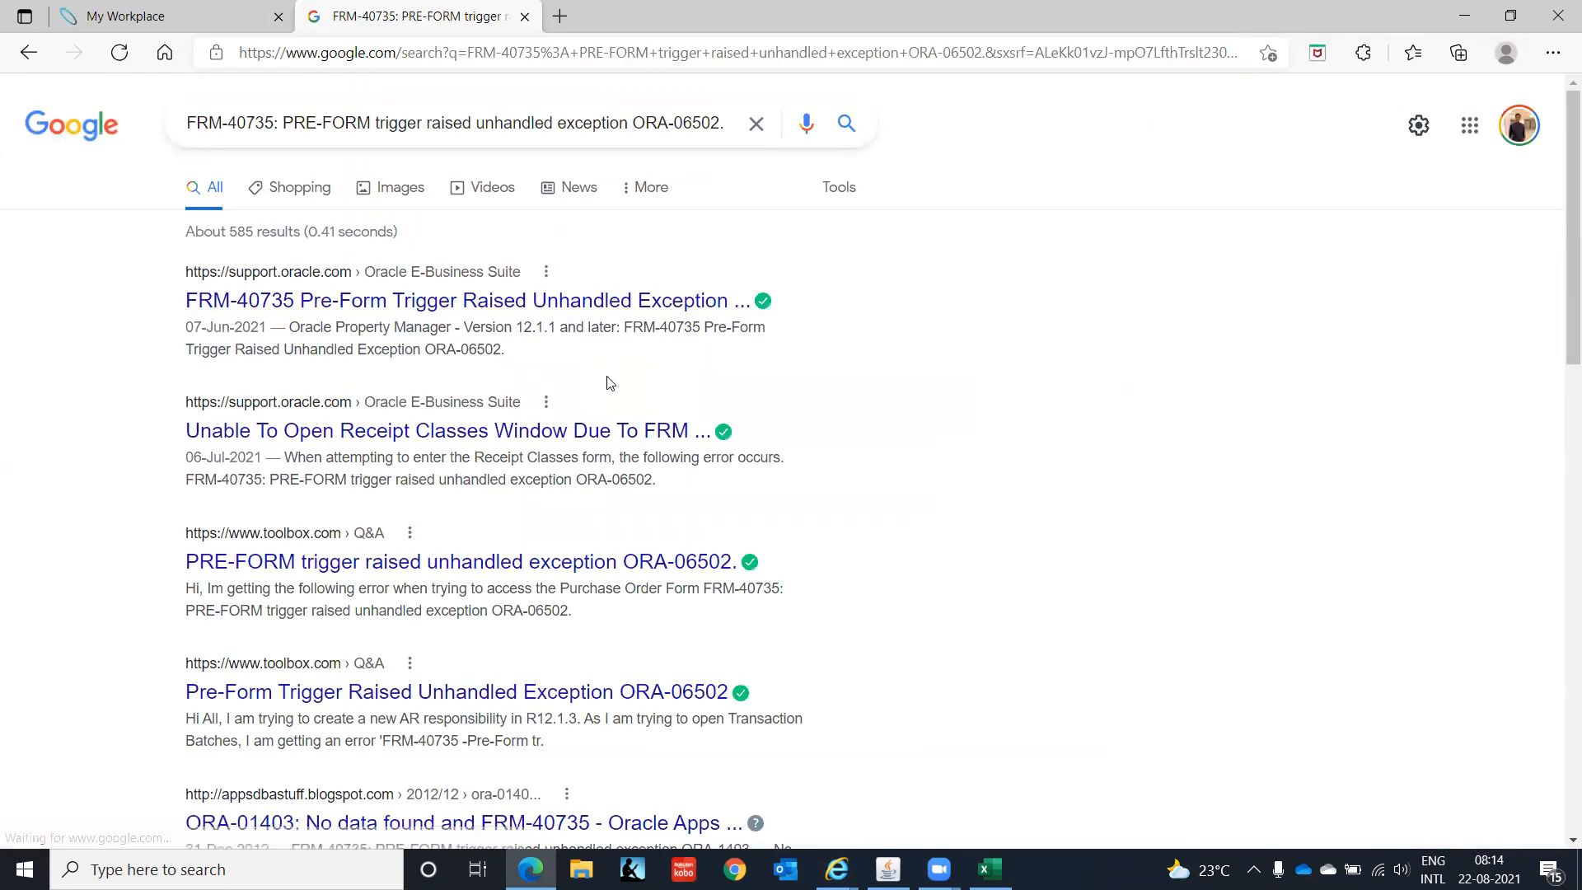
# - Open the Oracle support, receipt classes and Toolbox.com results in new tabs and view the Toolbox thread
pyautogui.rightClick(339, 308)
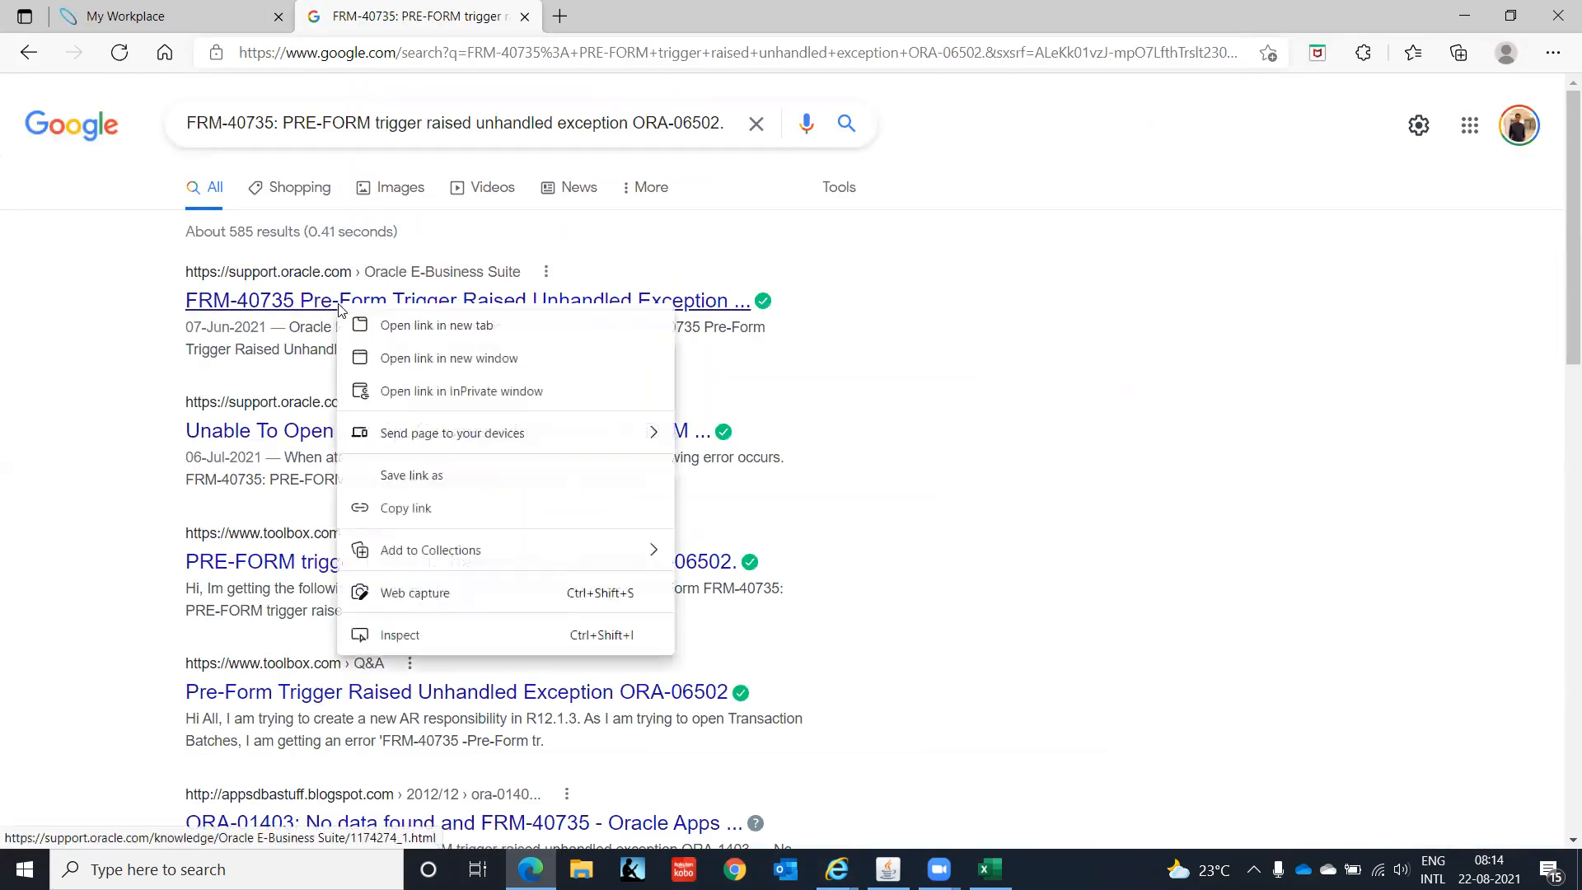
pyautogui.click(406, 325)
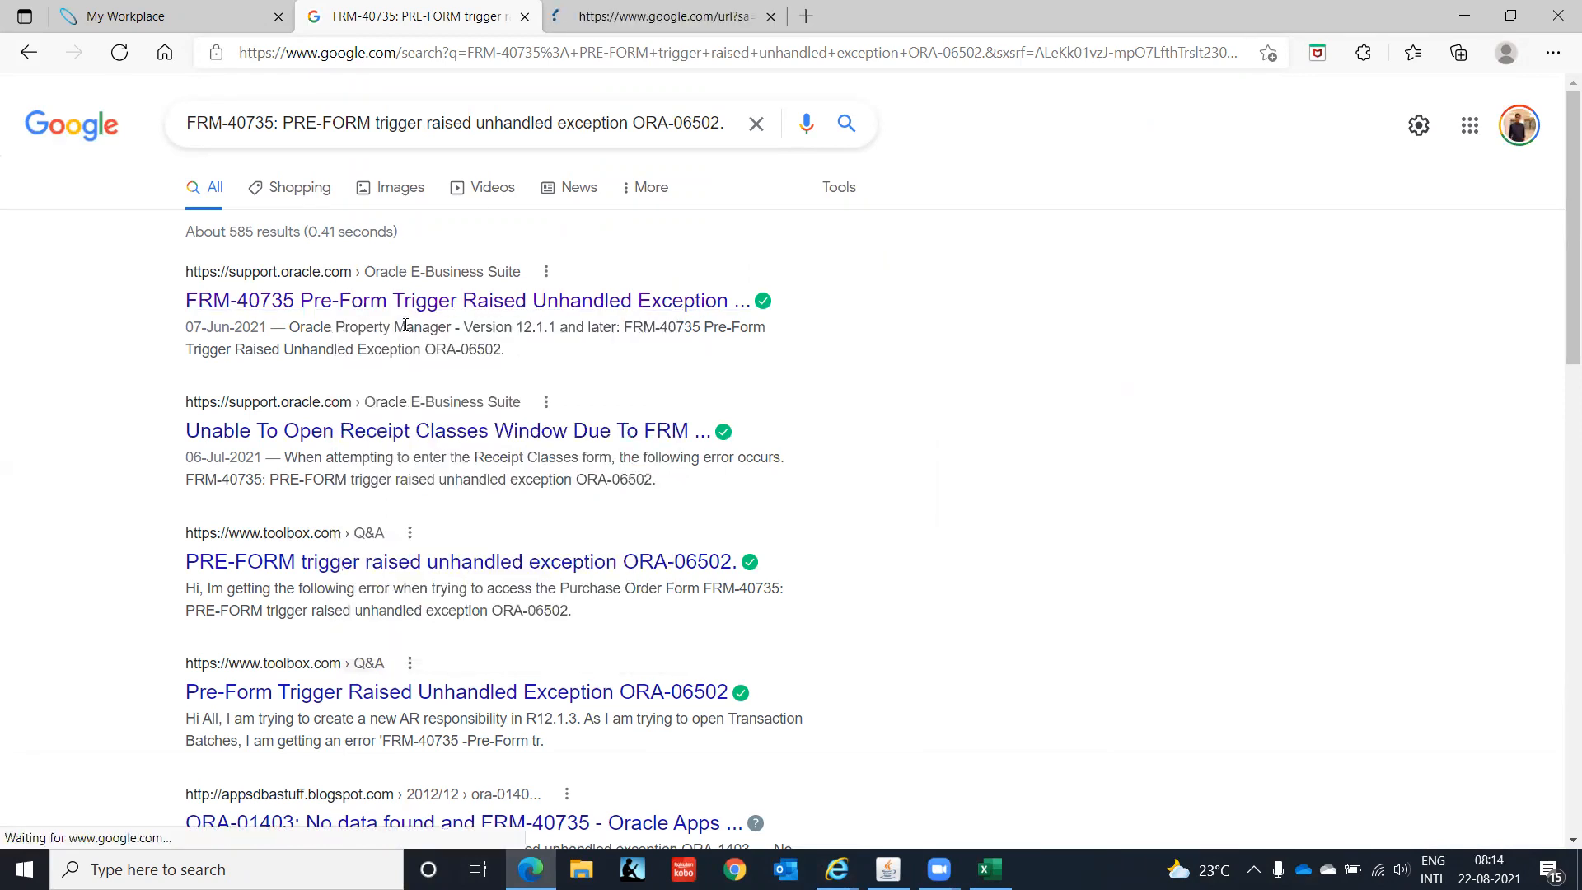
pyautogui.rightClick(388, 435)
pyautogui.click(453, 450)
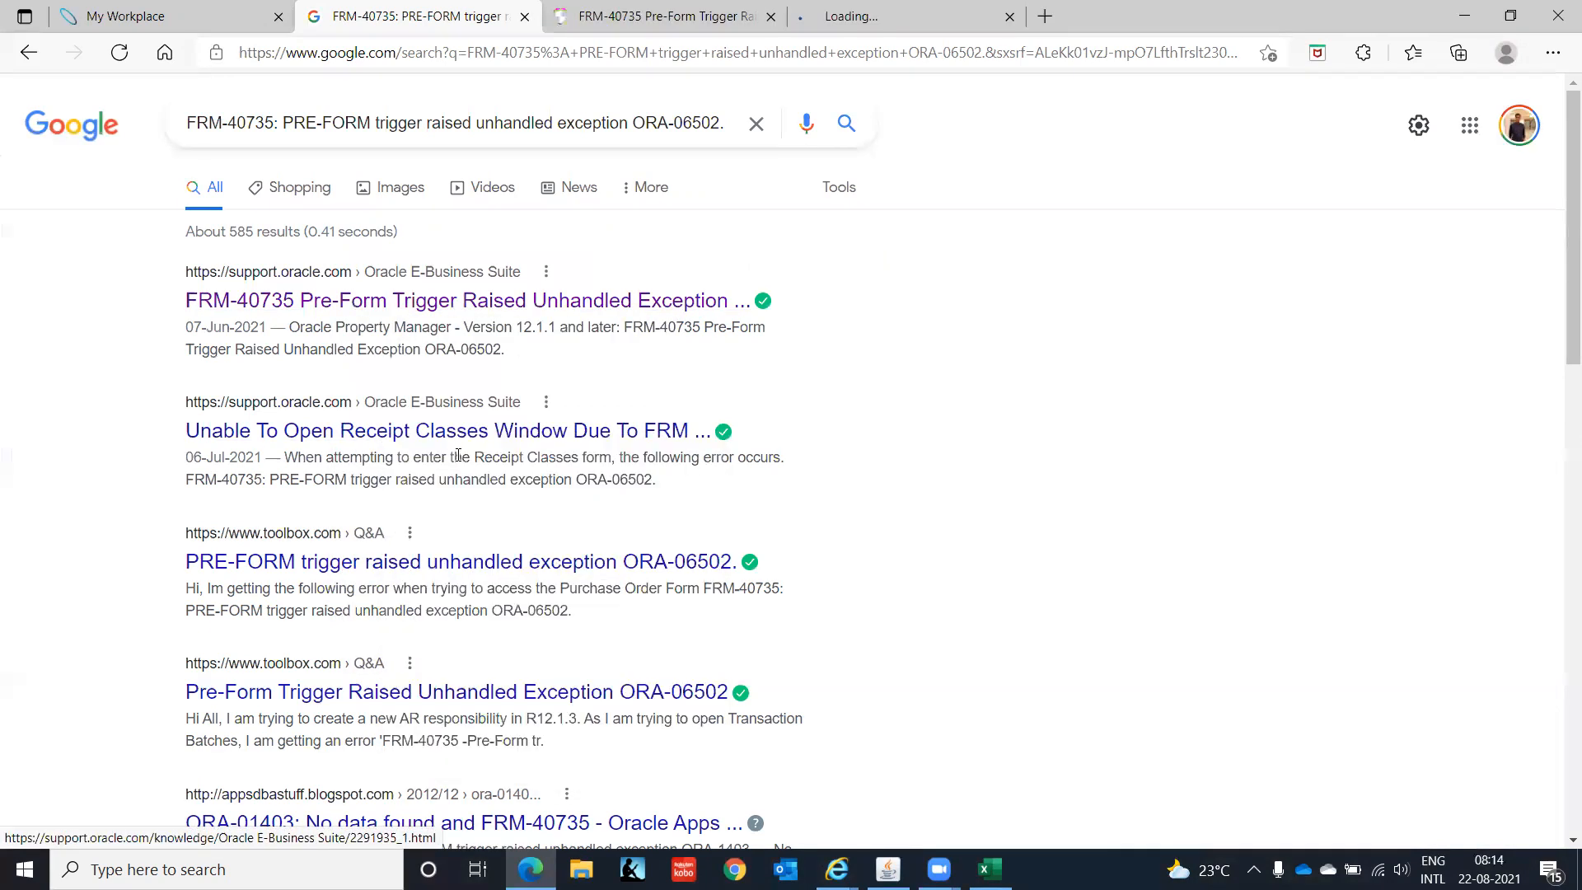
pyautogui.rightClick(395, 574)
pyautogui.click(607, 239)
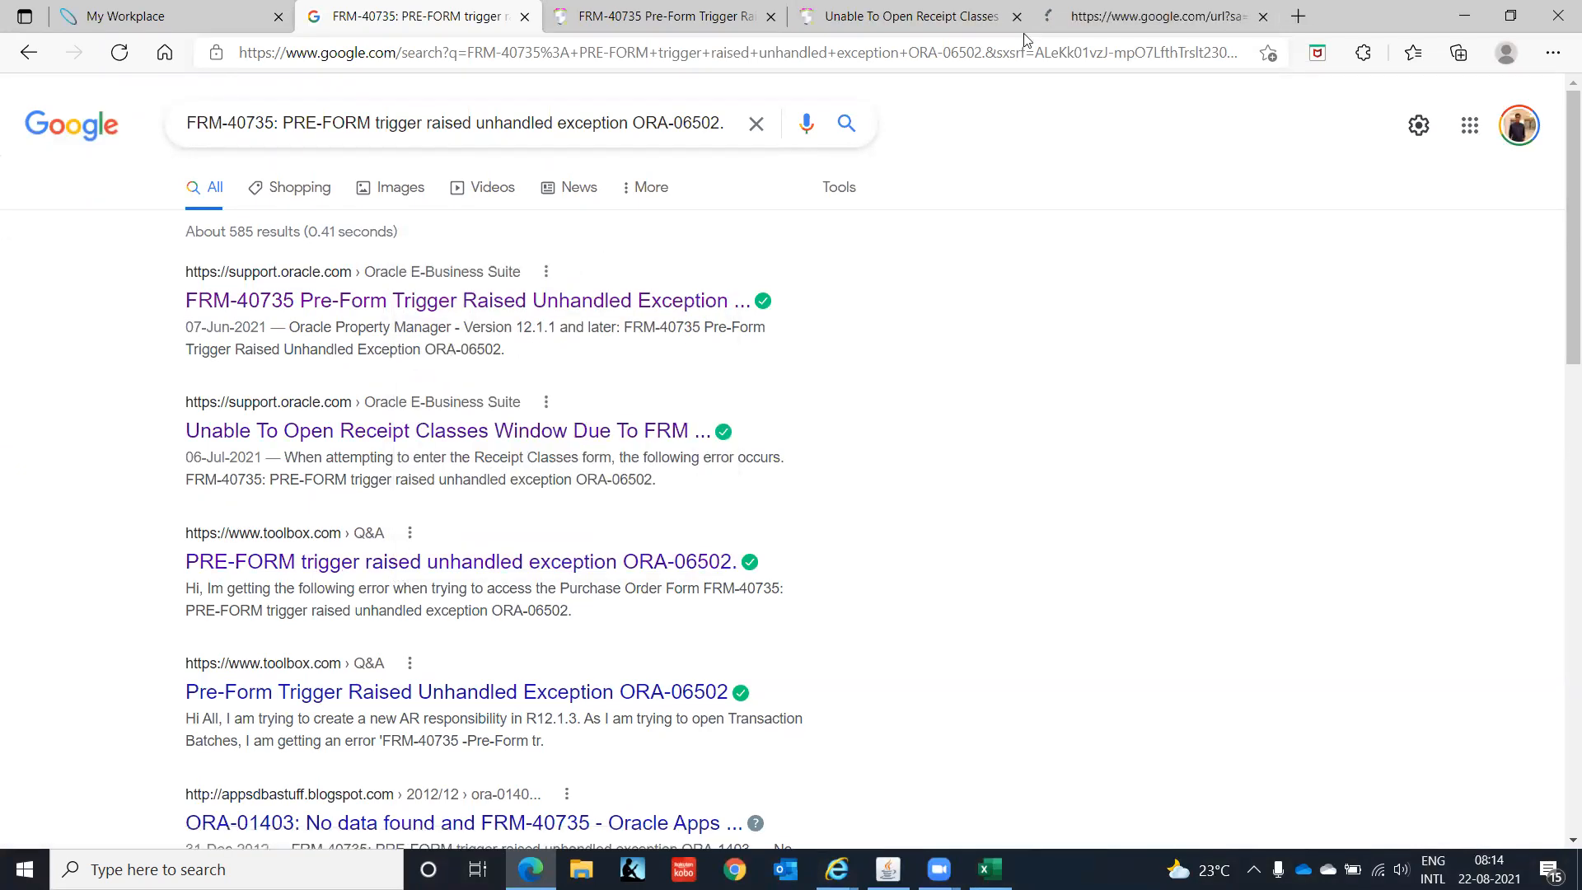
pyautogui.click(1045, 20)
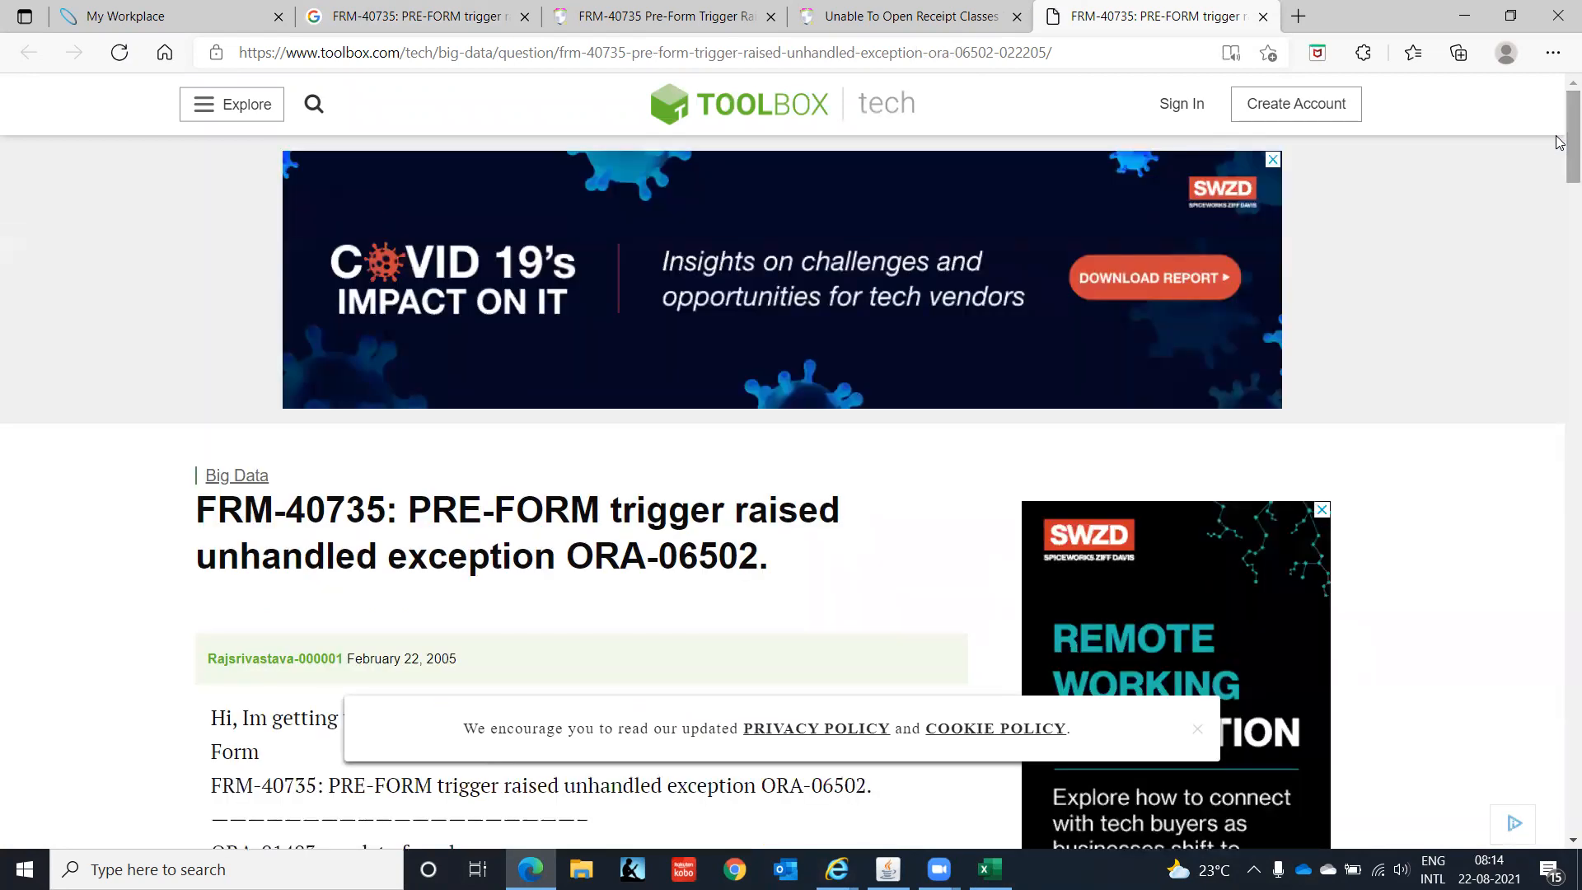
# - Read the Toolbox.com replies suggesting switching off custom code, then close the thread
pyautogui.moveTo(1559, 141); pyautogui.dragTo(1559, 285)
pyautogui.scroll(-1, 1559, 198)
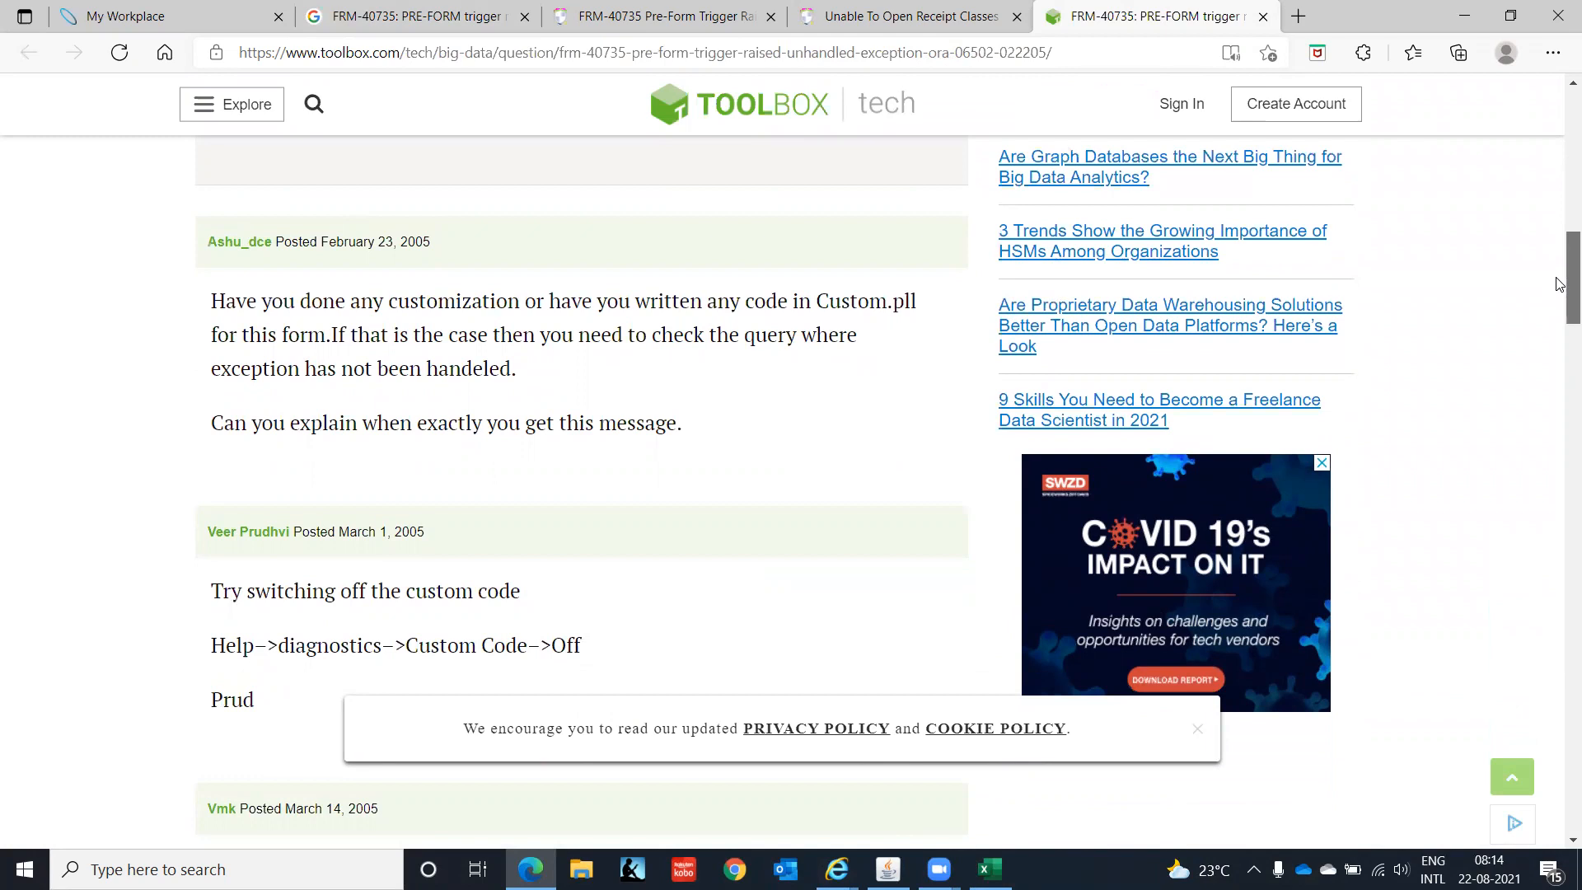
pyautogui.moveTo(1560, 286); pyautogui.dragTo(1562, 320)
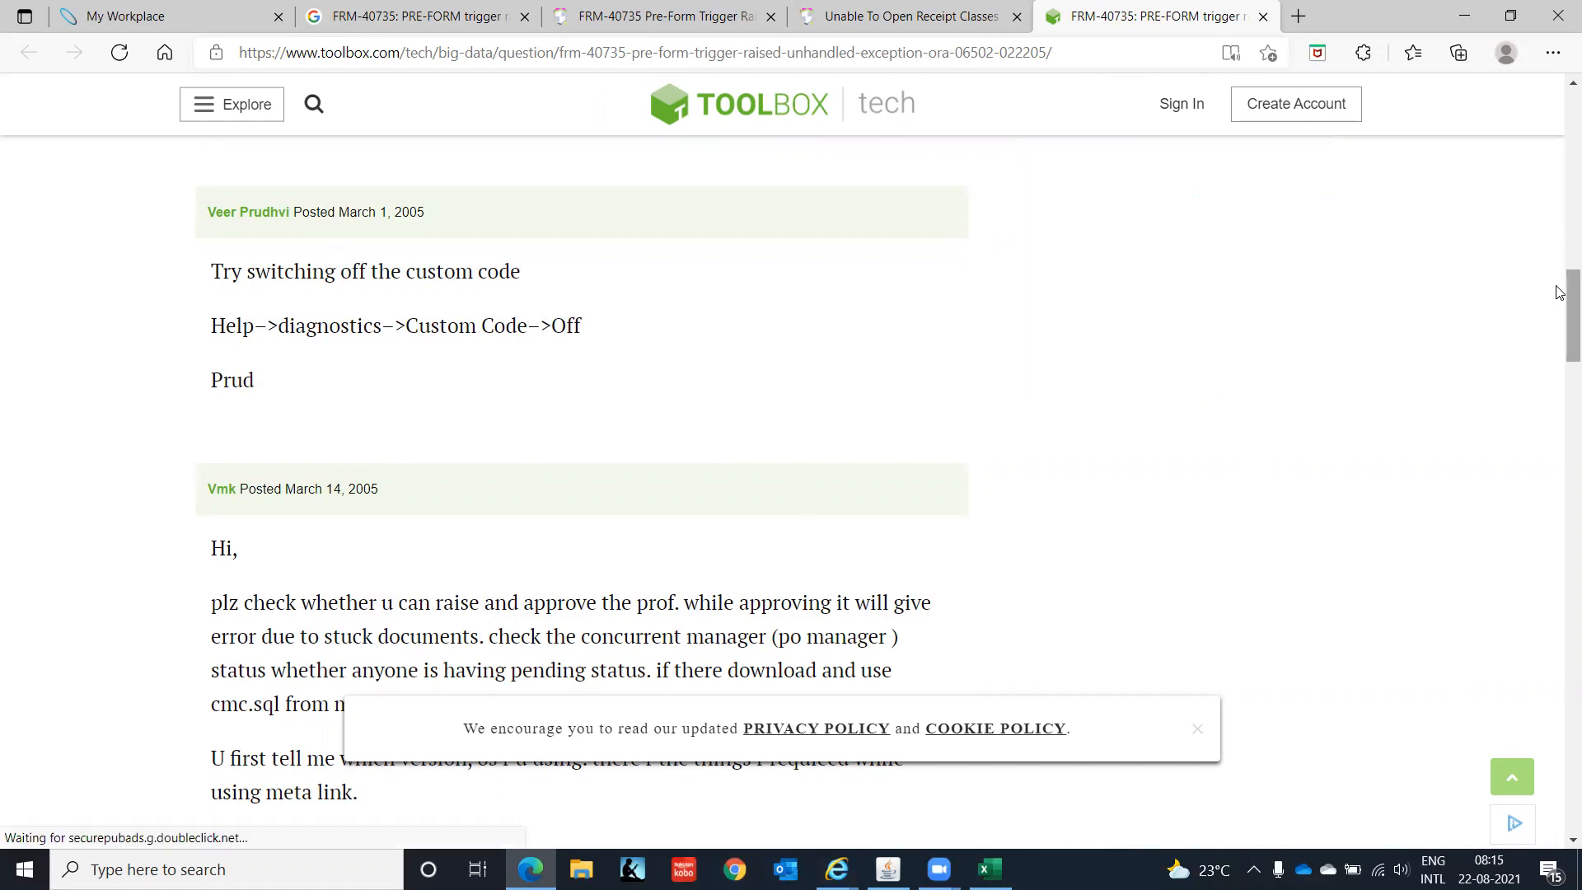
pyautogui.scroll(-3, 1560, 306)
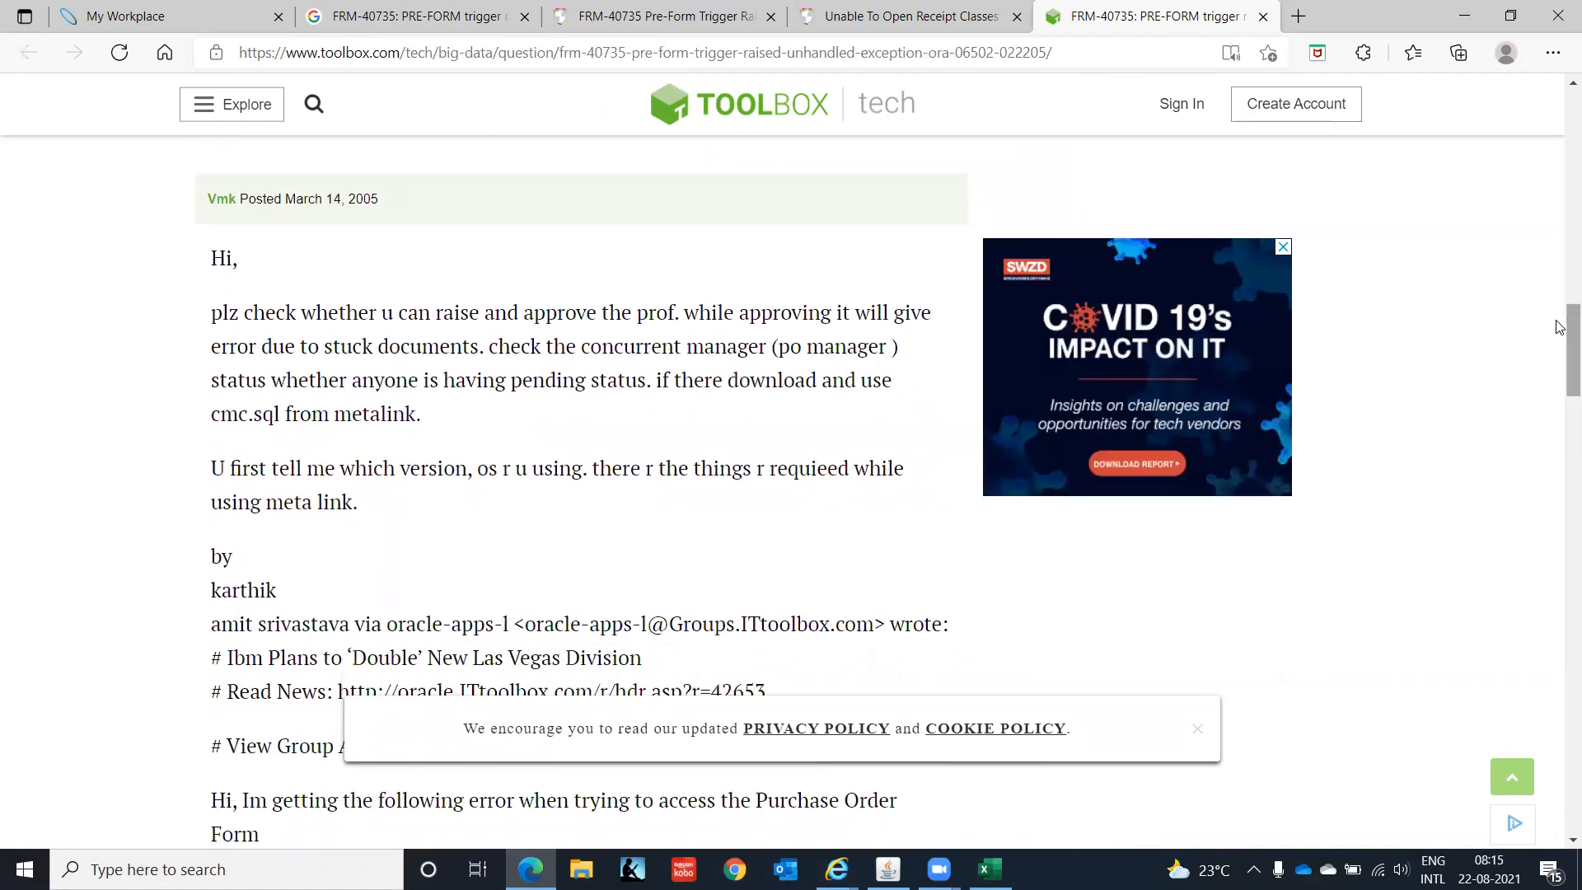
pyautogui.moveTo(251, 313); pyautogui.dragTo(811, 407)
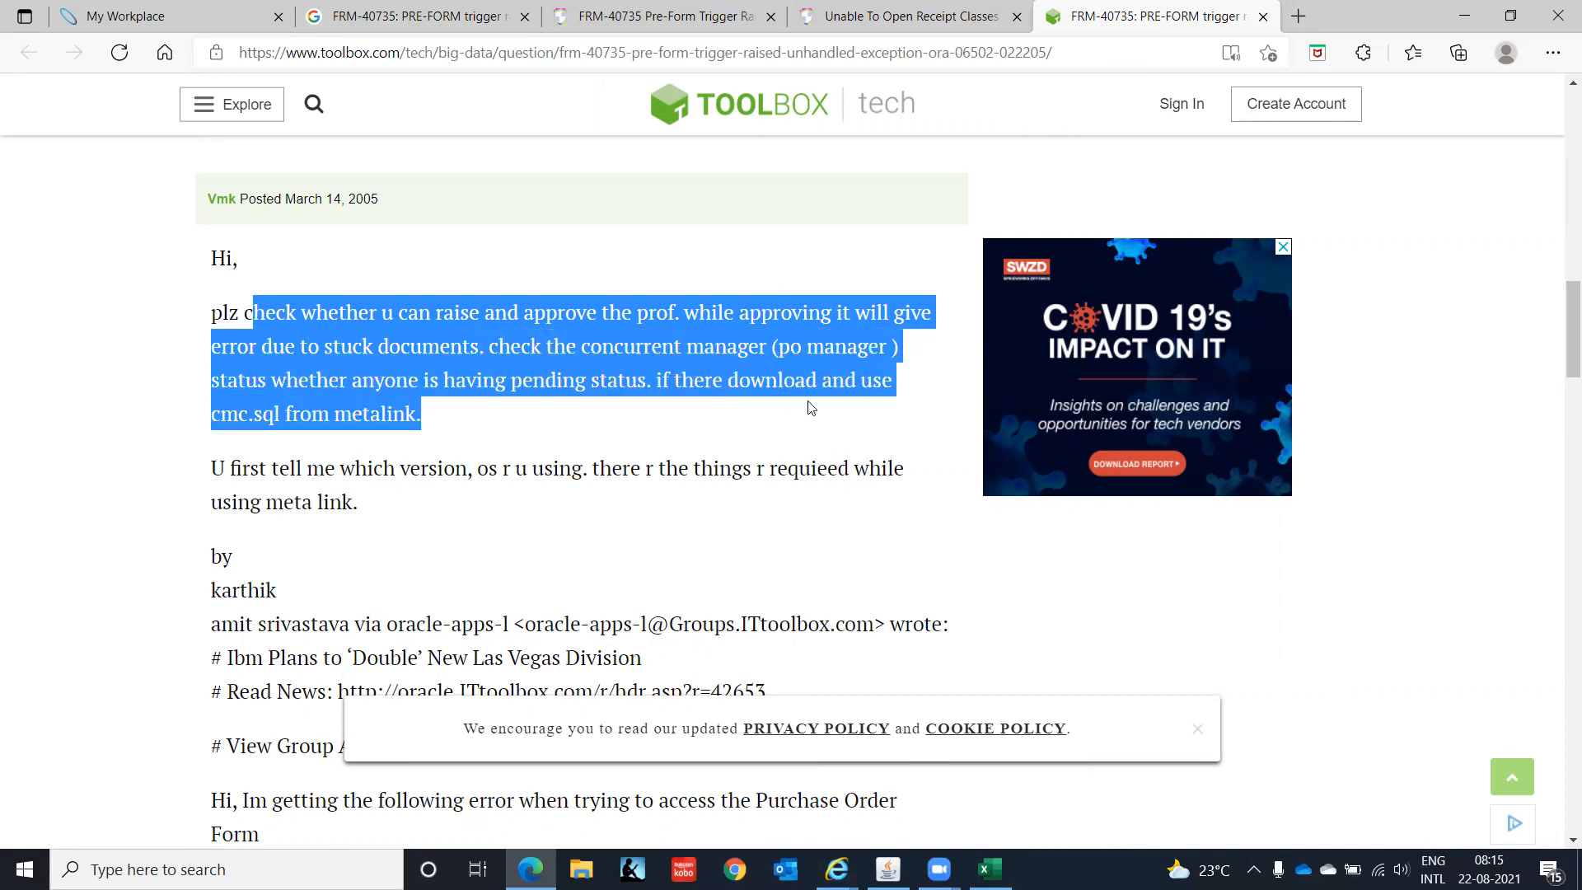
pyautogui.click(650, 438)
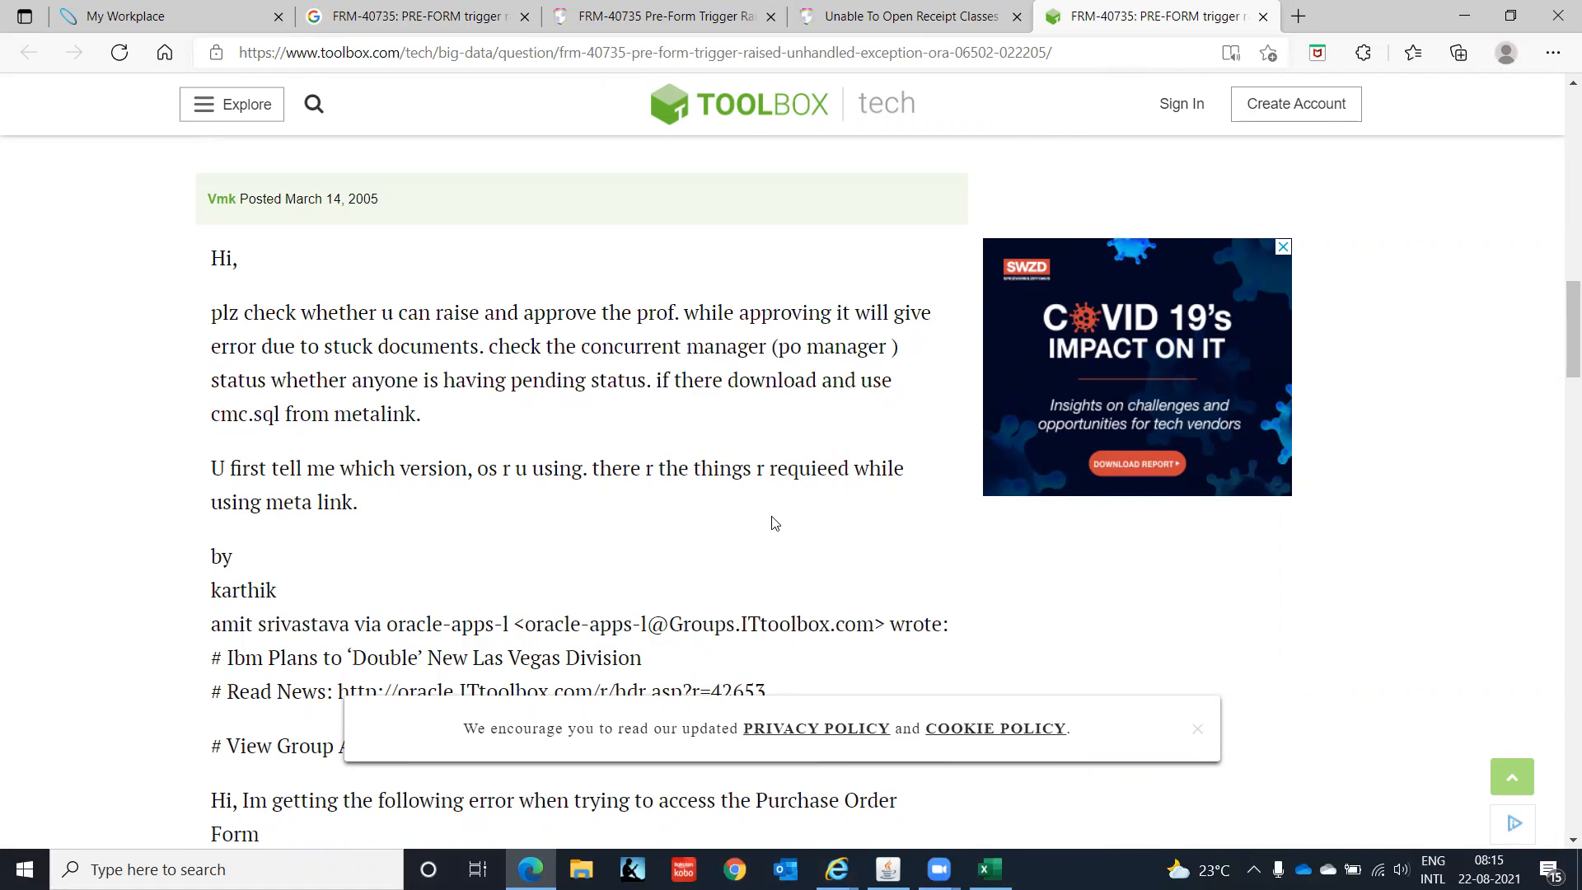
pyautogui.moveTo(1559, 327); pyautogui.dragTo(1559, 792)
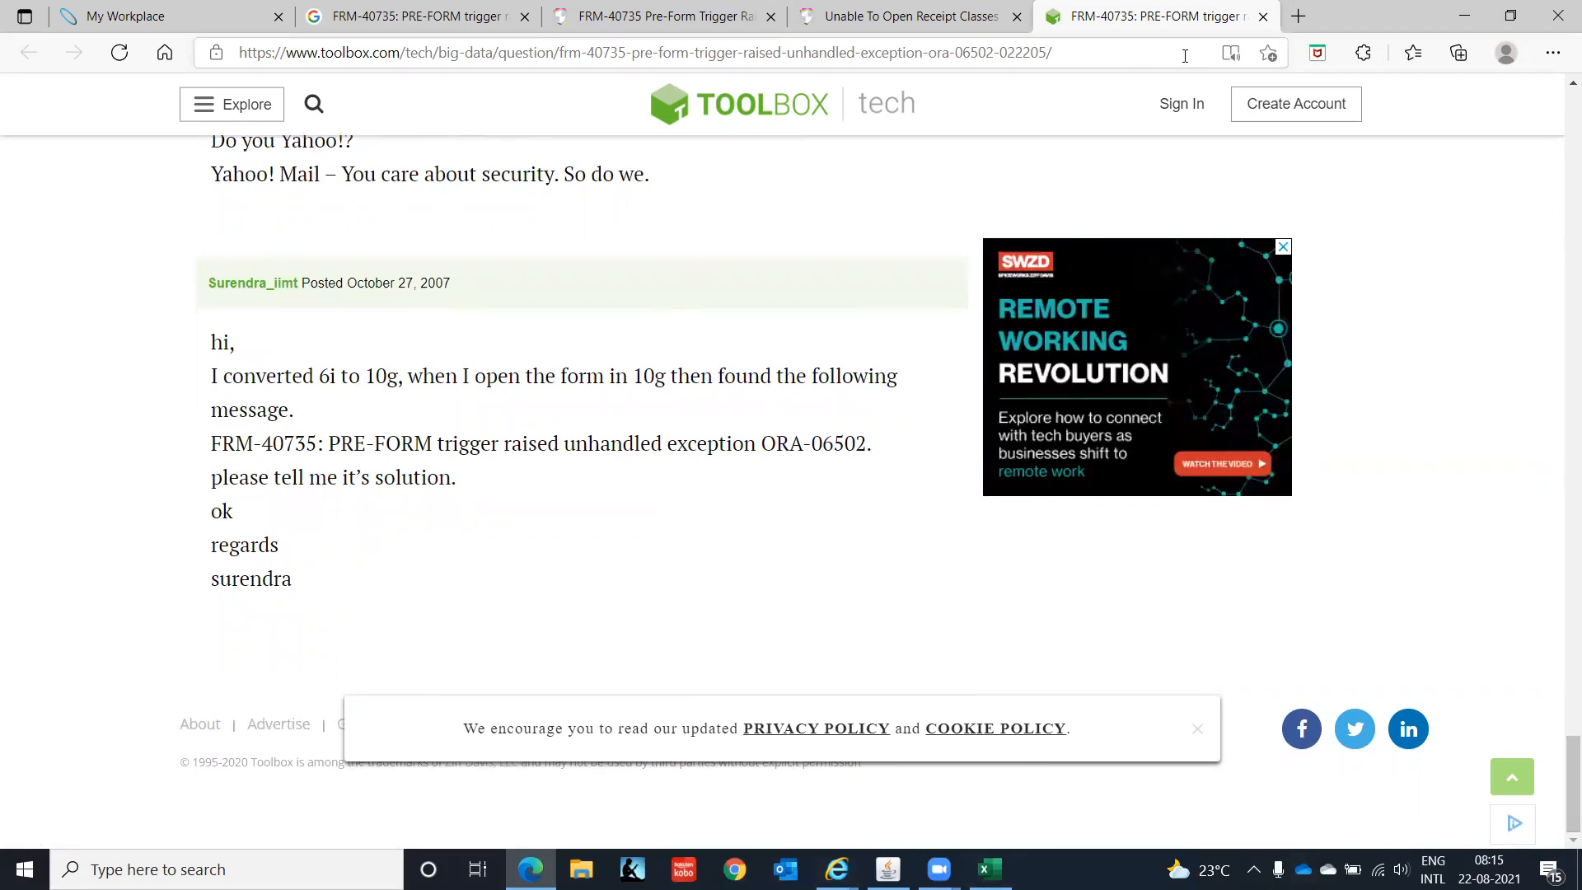
pyautogui.click(1263, 16)
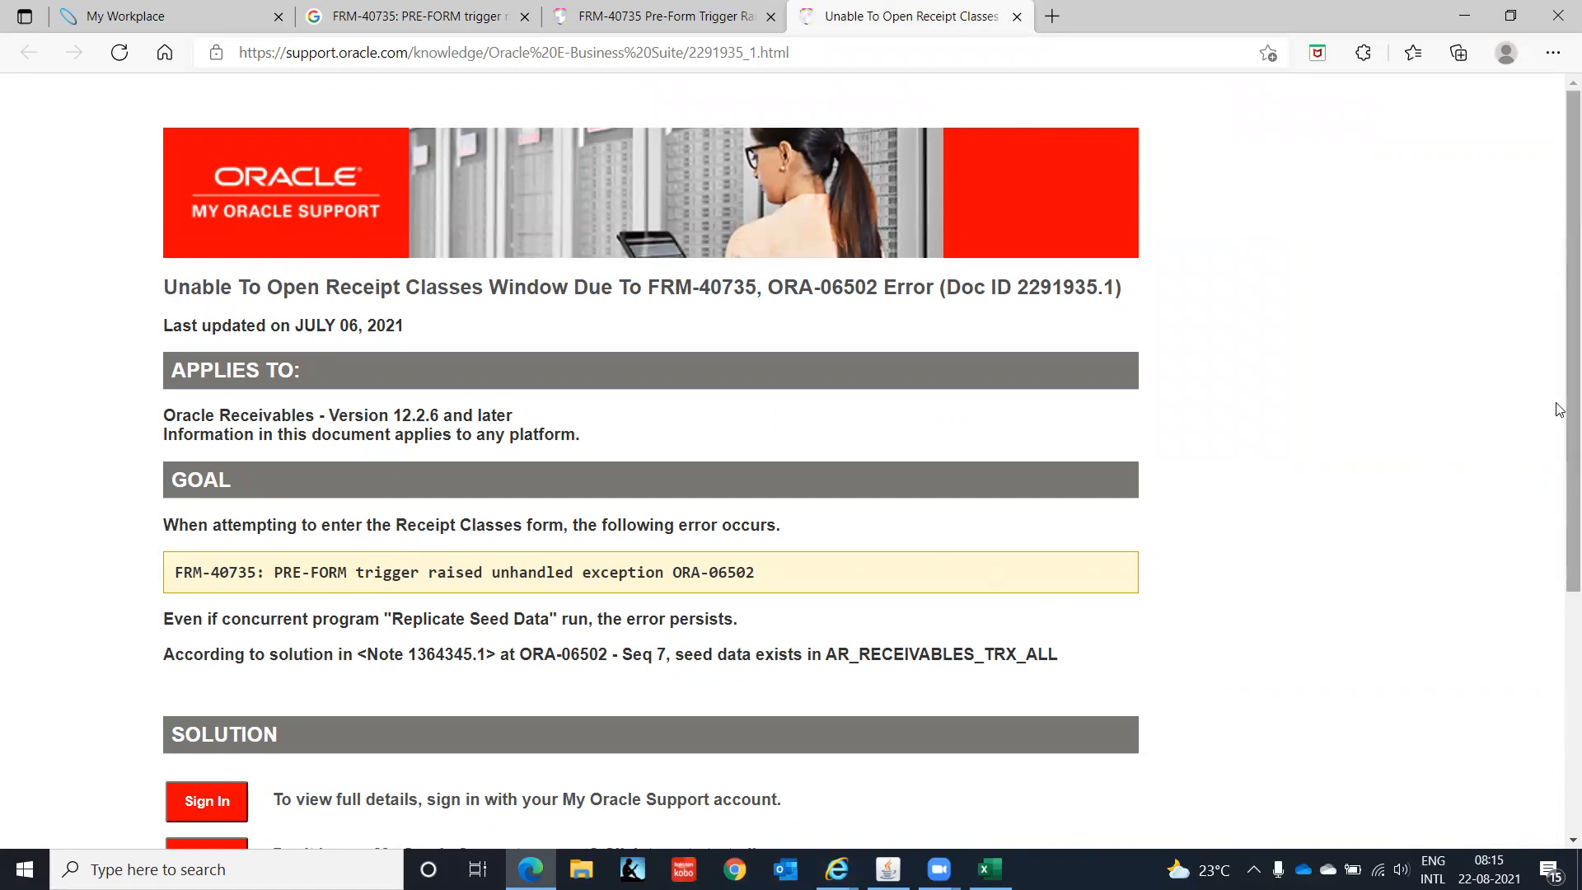
# - Sign in to My Oracle Support with the account e-mail and password, then dismiss Oracle's message history
pyautogui.moveTo(1559, 410); pyautogui.dragTo(1559, 673)
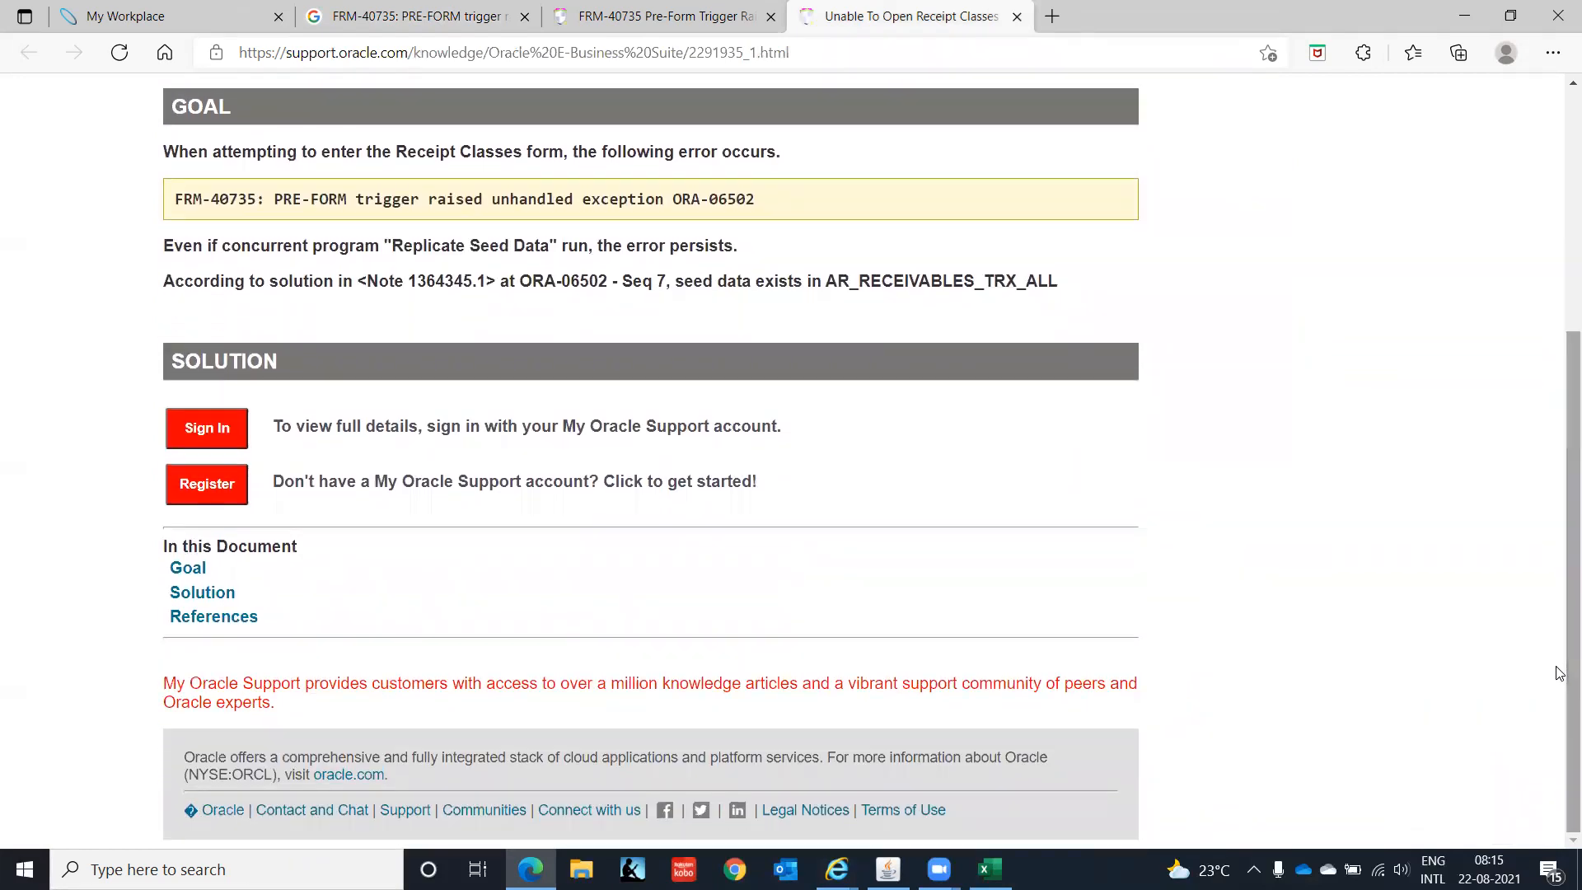
pyautogui.click(208, 430)
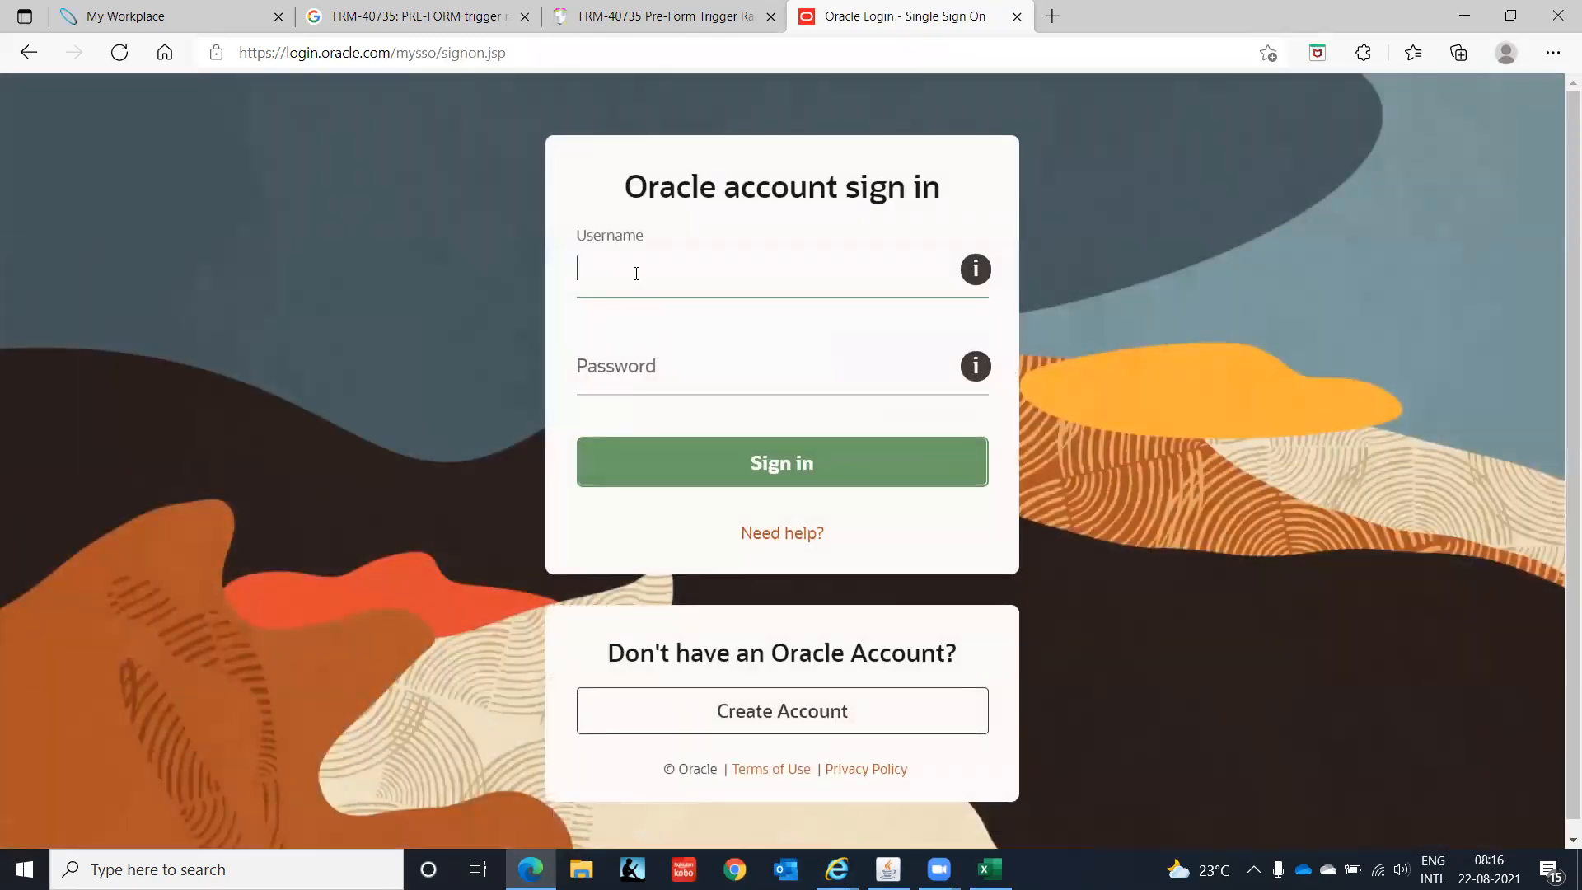
pyautogui.press('Tab')
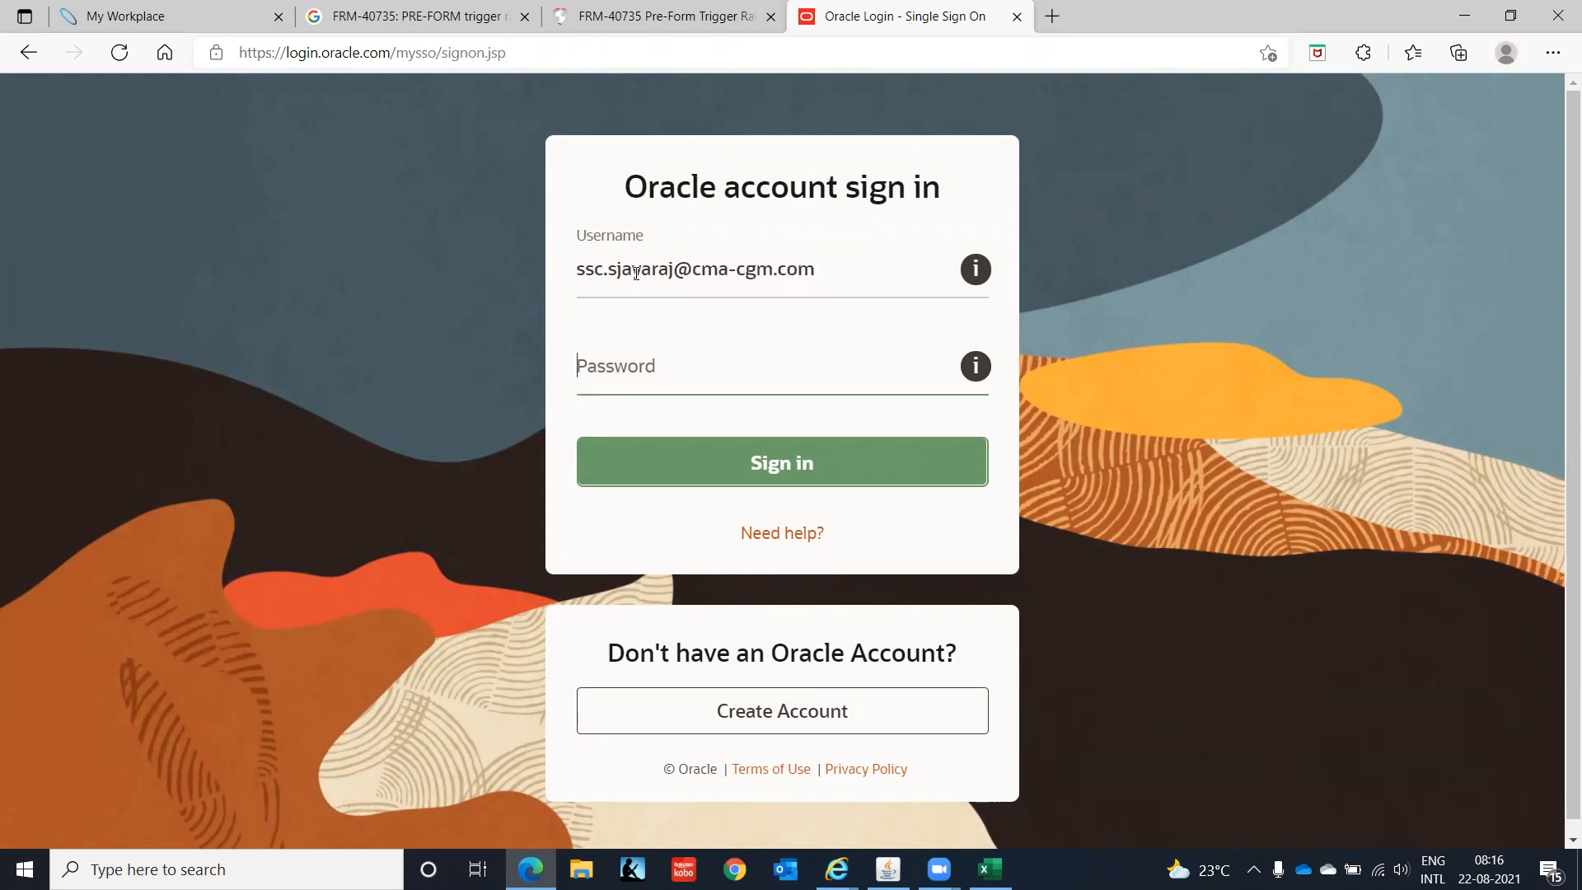
pyautogui.write('•••')
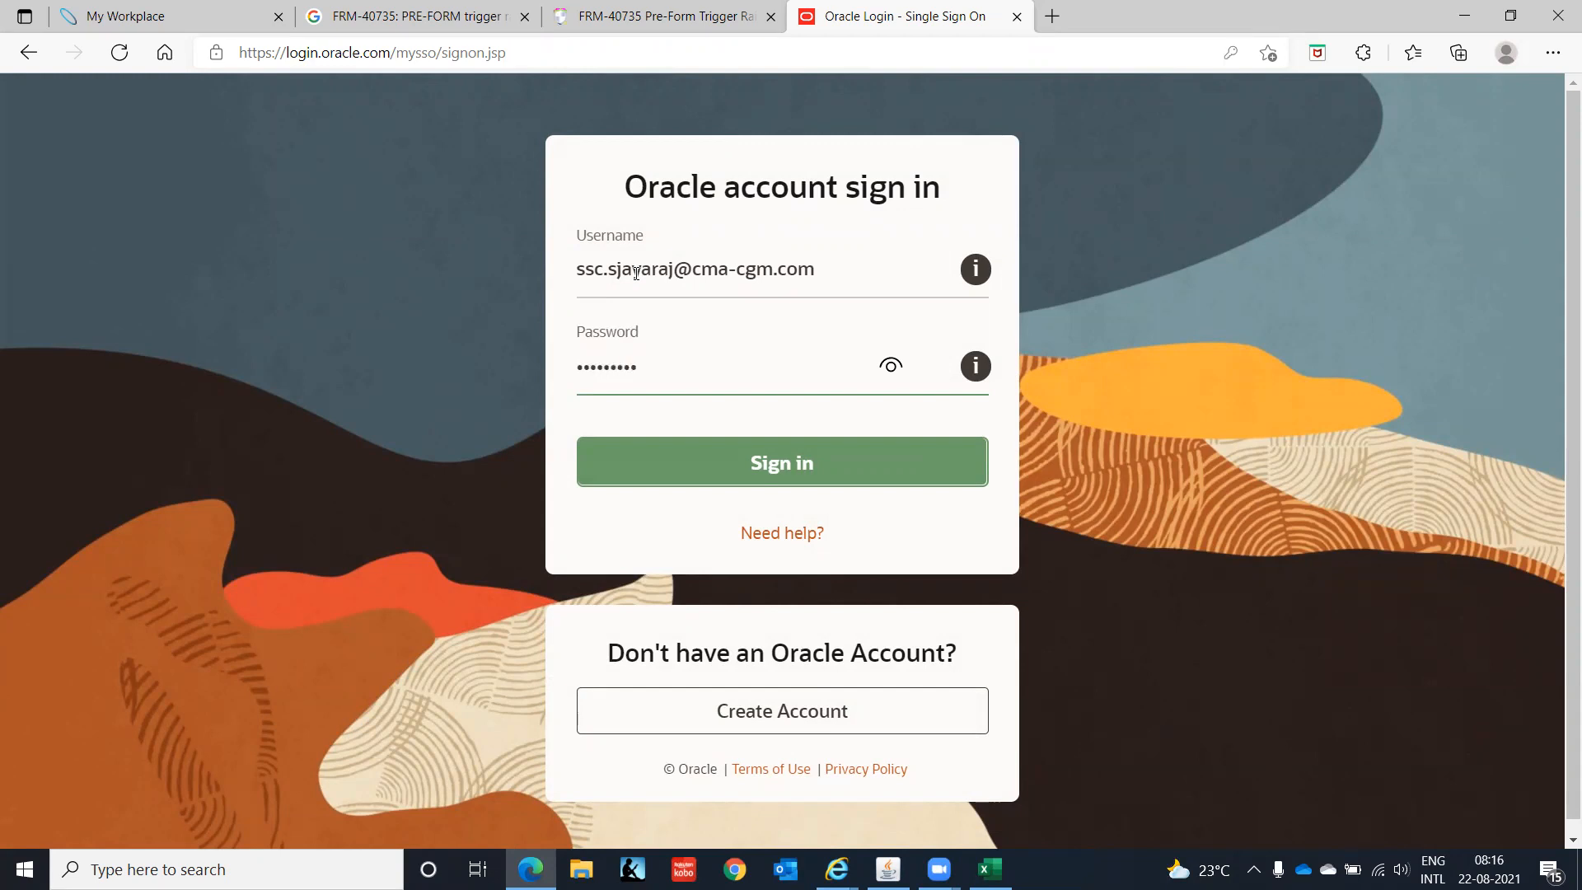
pyautogui.click(830, 470)
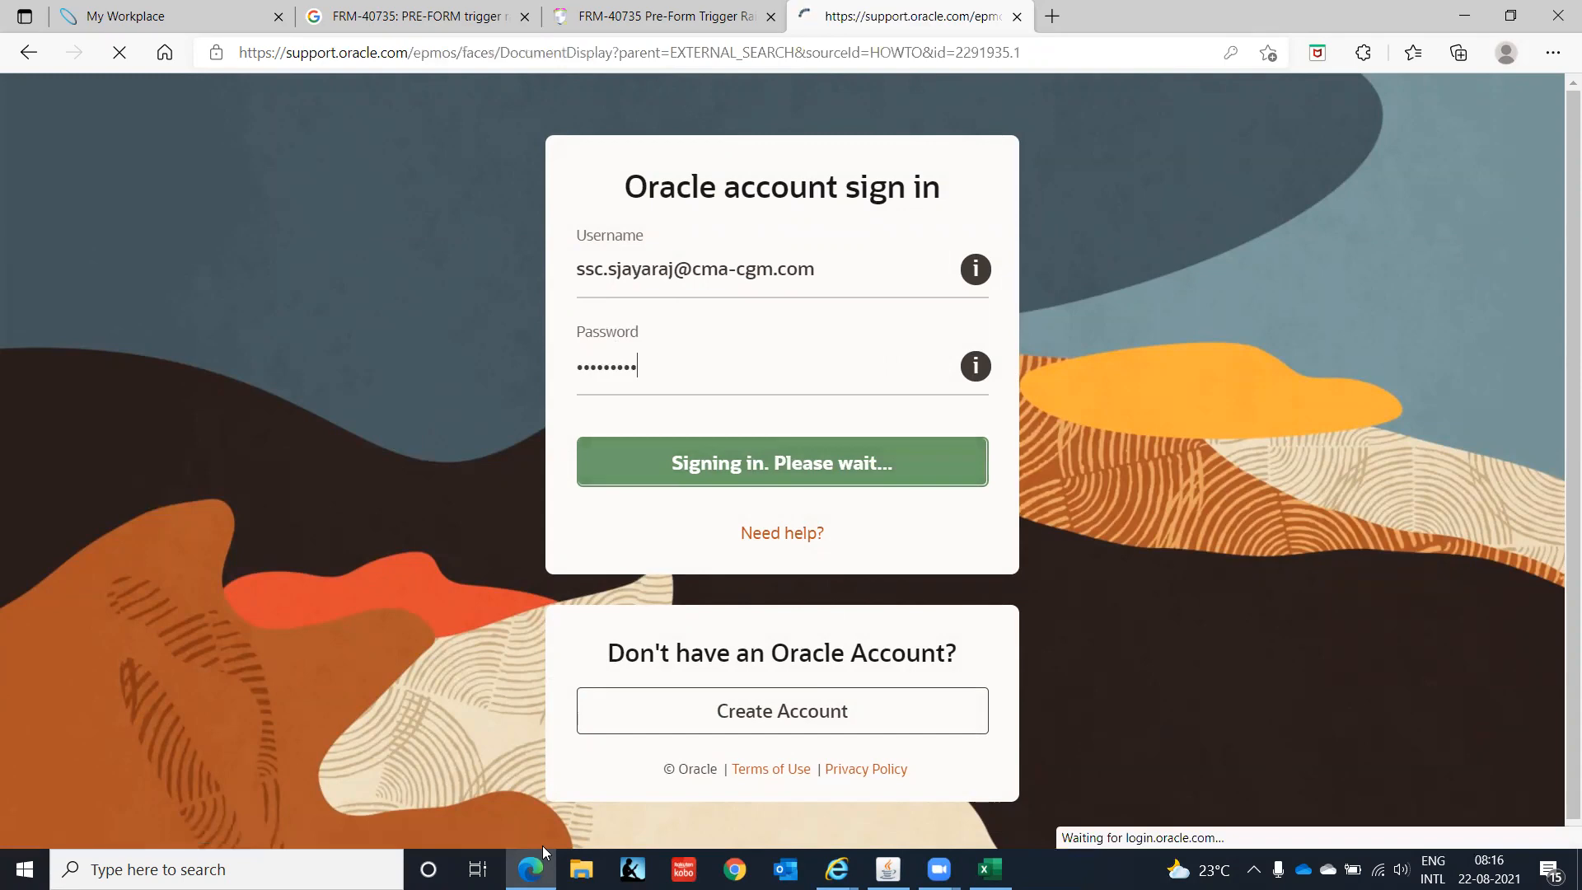
pyautogui.click(888, 869)
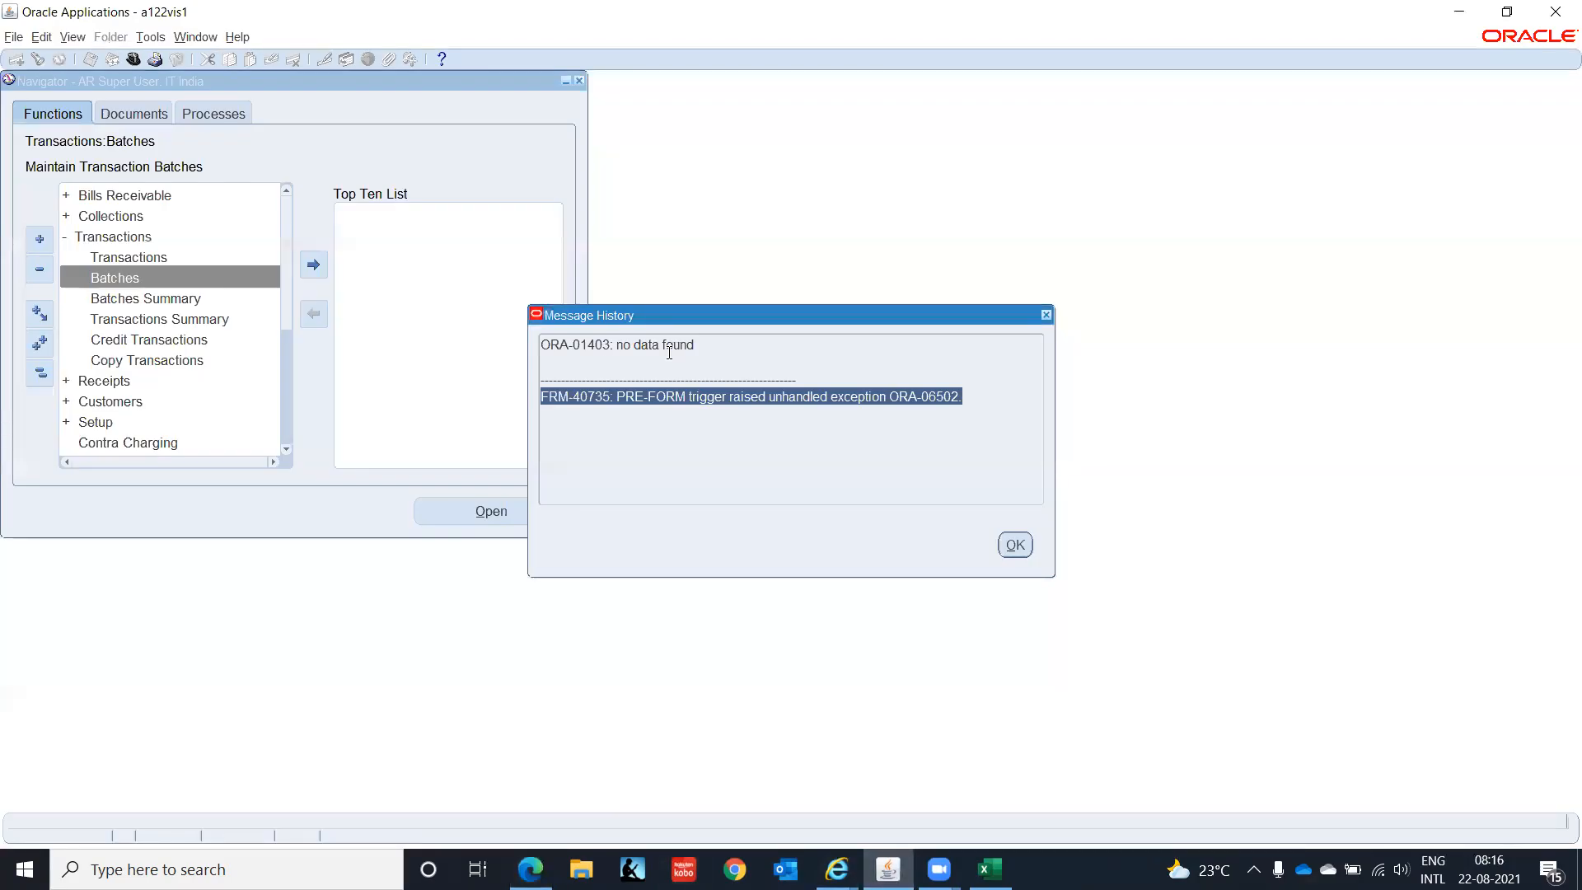
pyautogui.click(1021, 545)
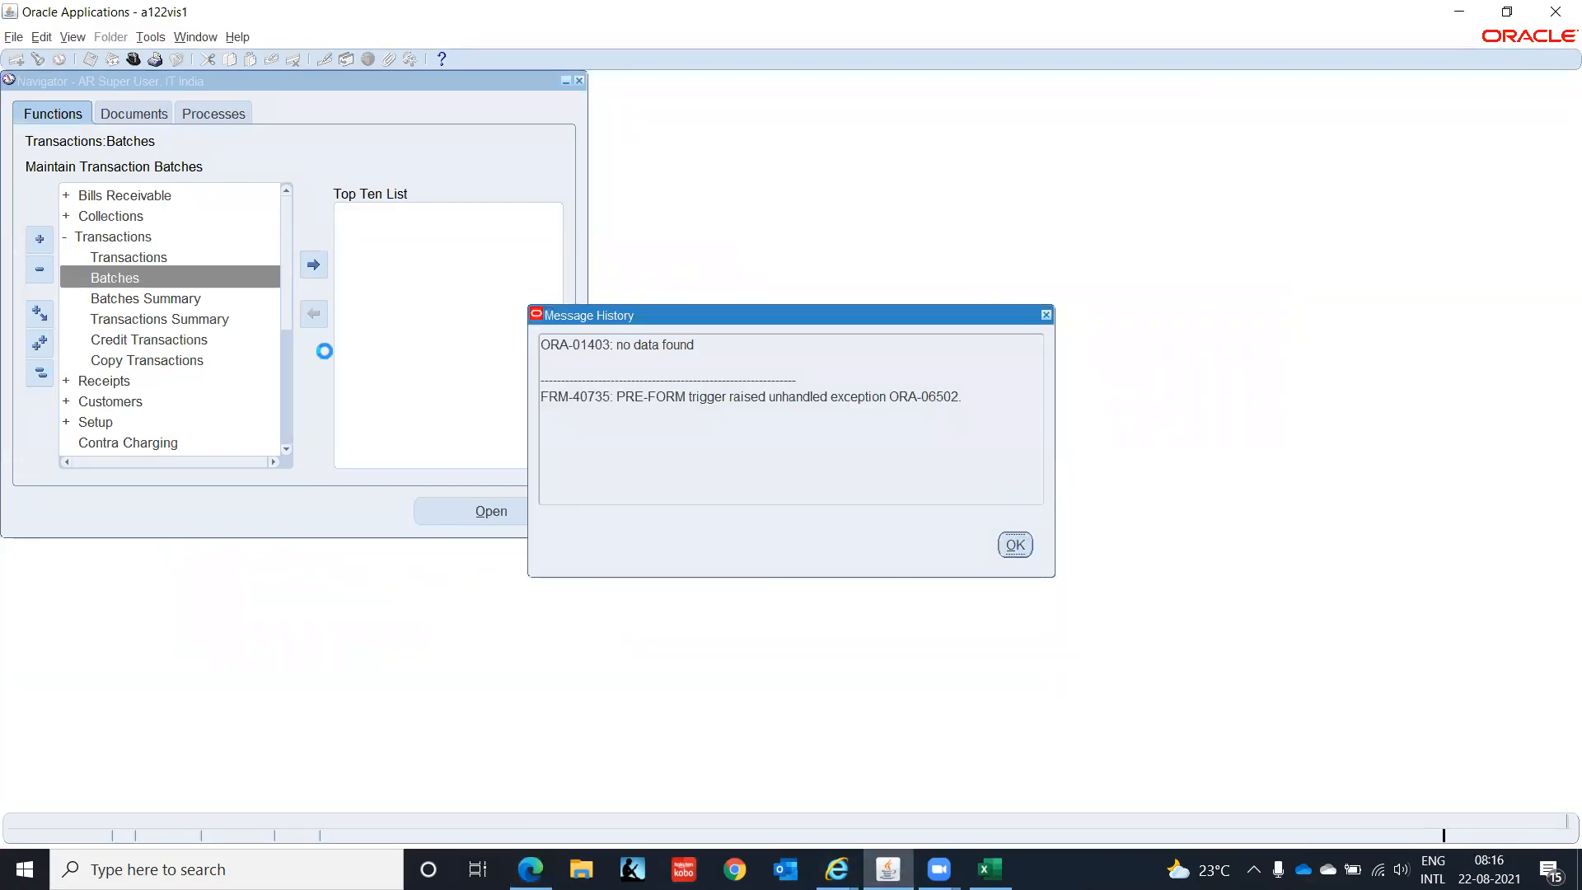
pyautogui.click(237, 38)
pyautogui.moveTo(318, 130)
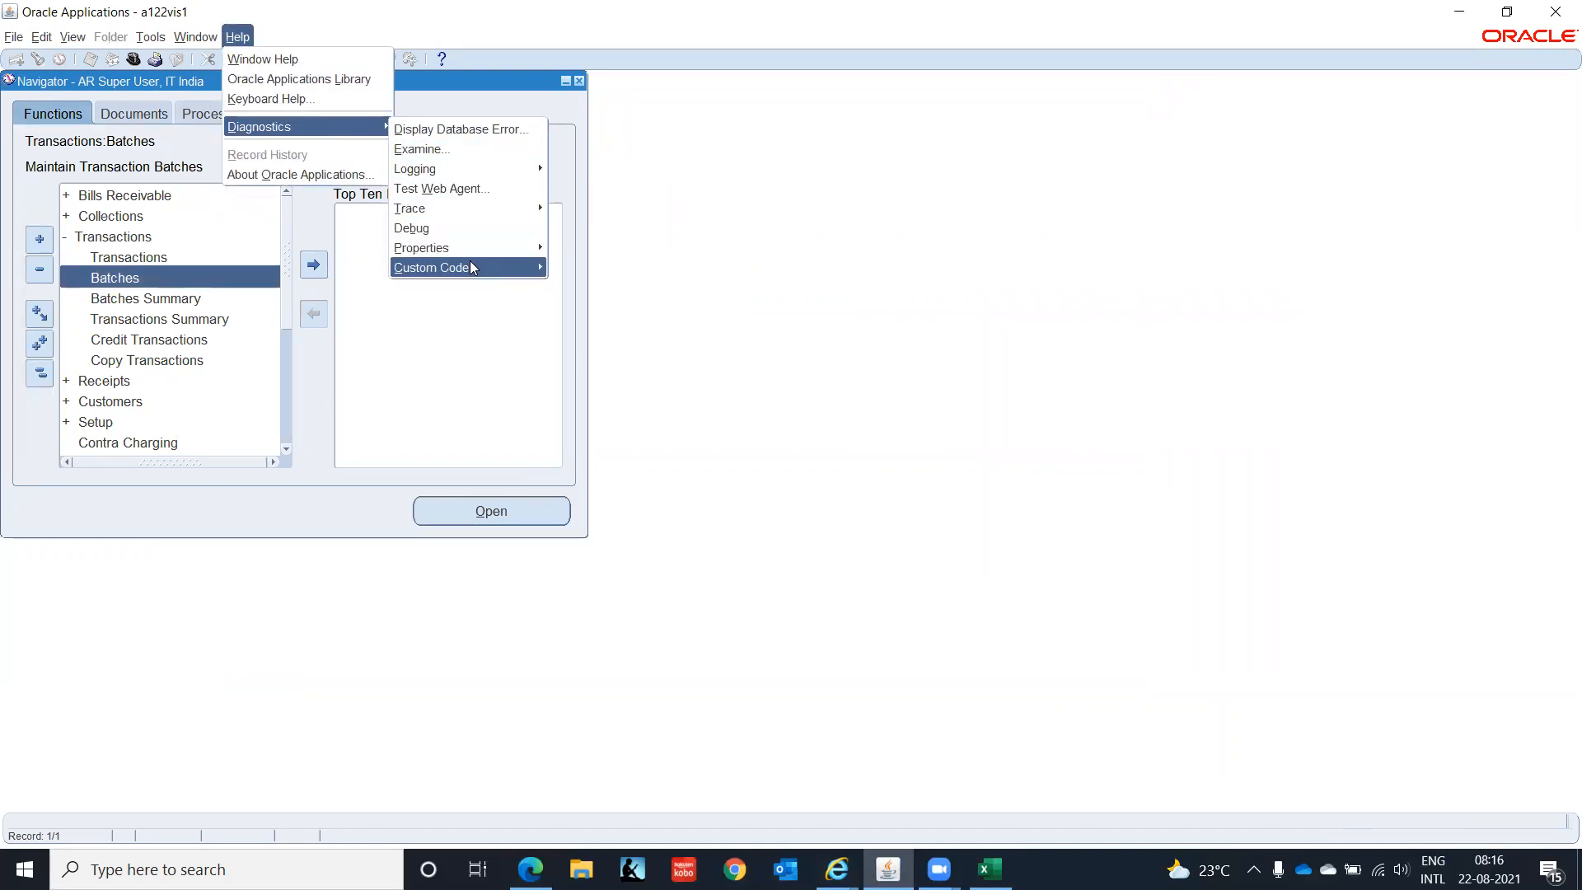
pyautogui.moveTo(496, 277)
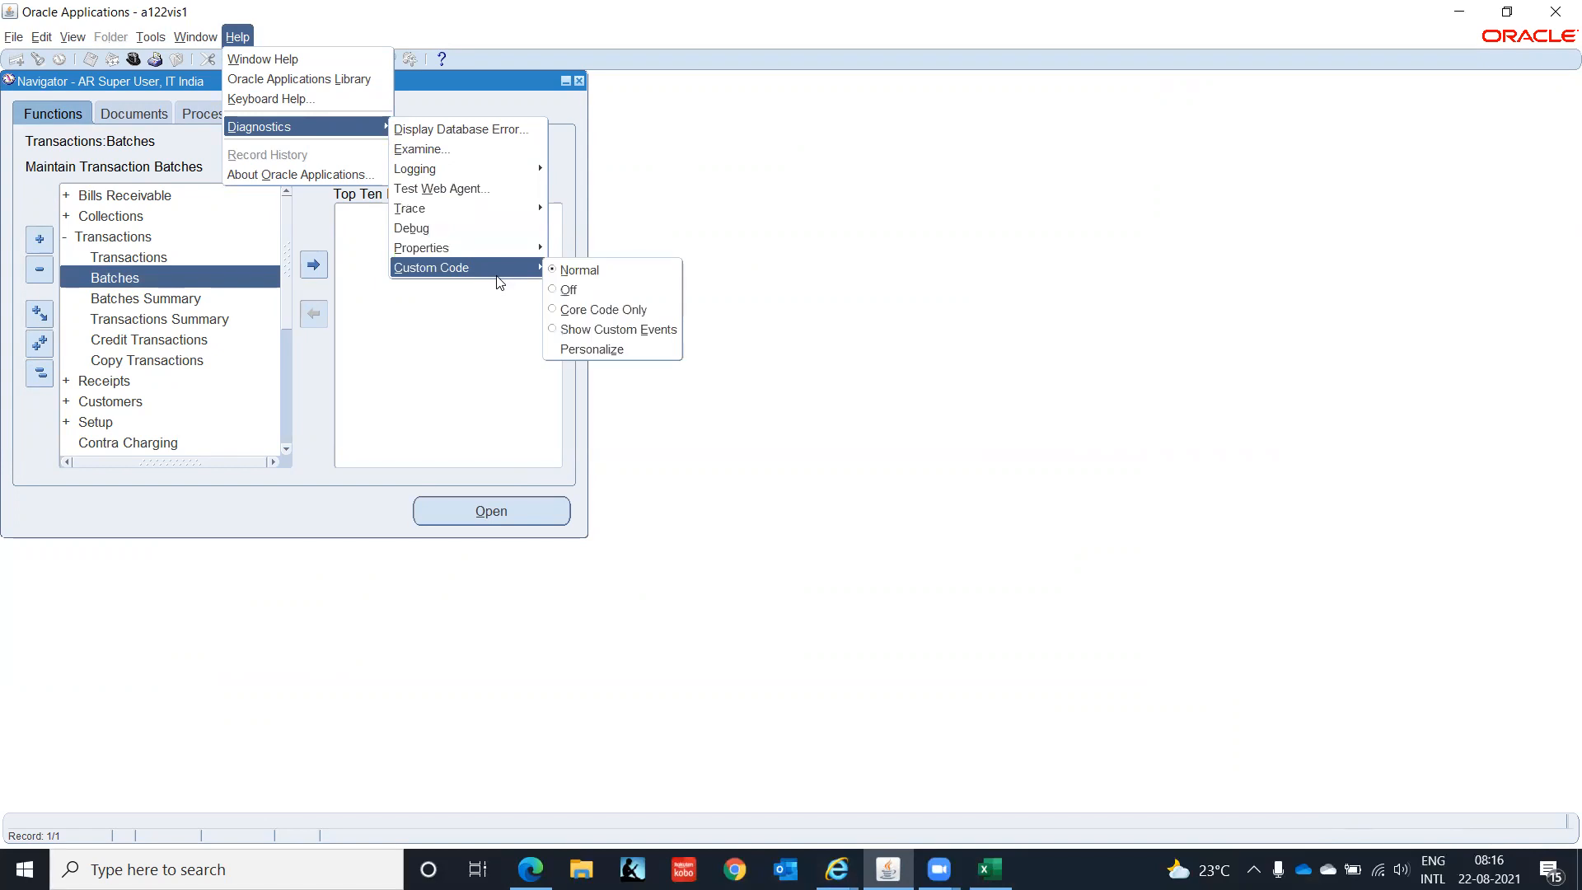
pyautogui.click(560, 289)
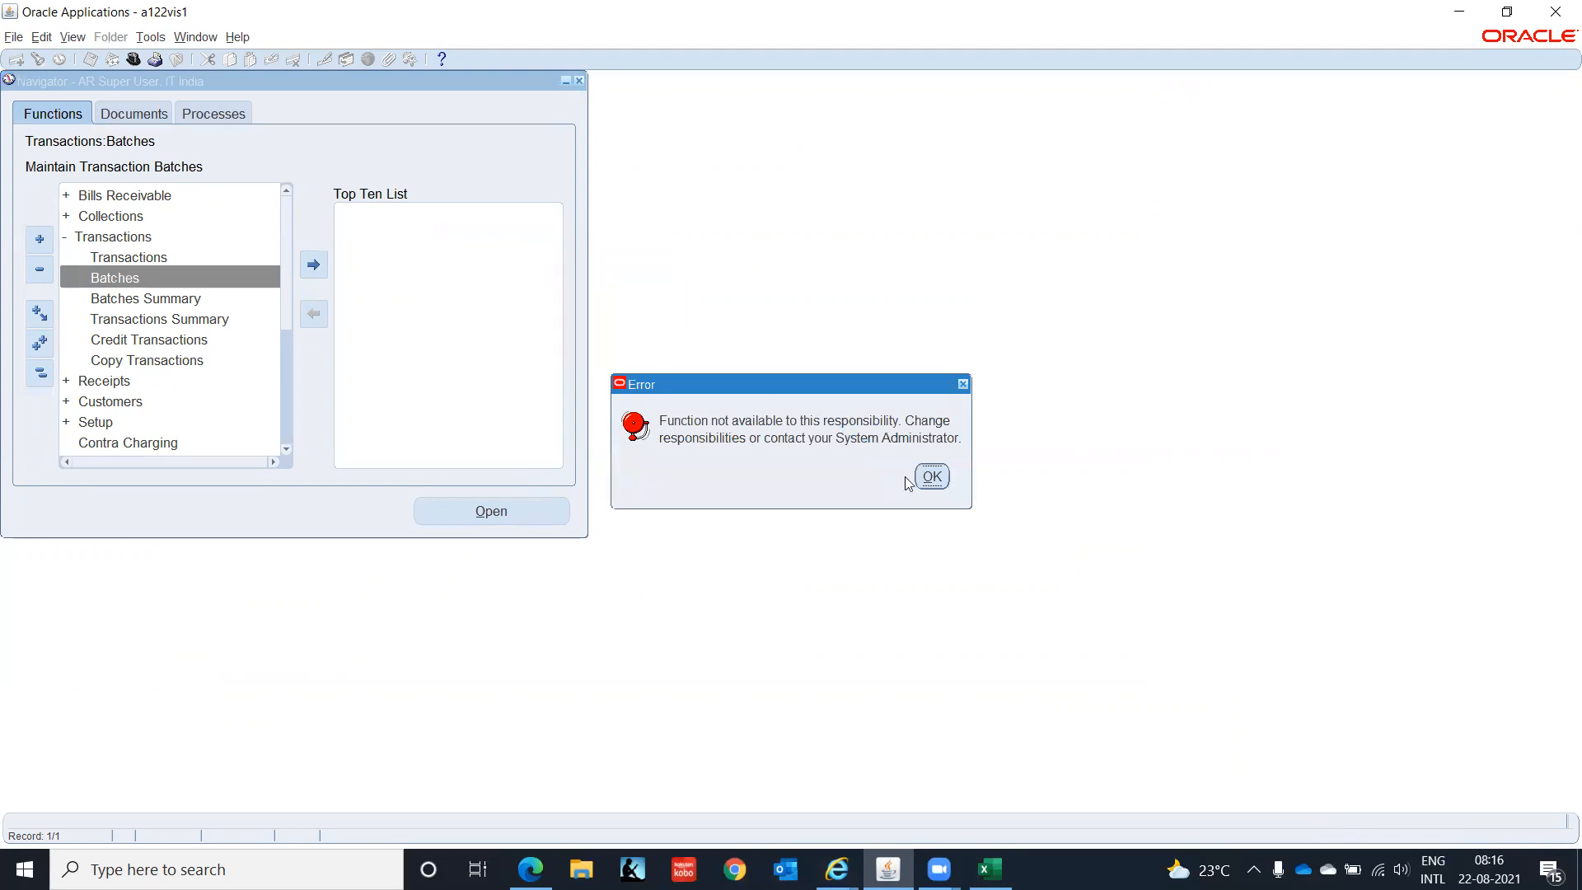
pyautogui.click(929, 478)
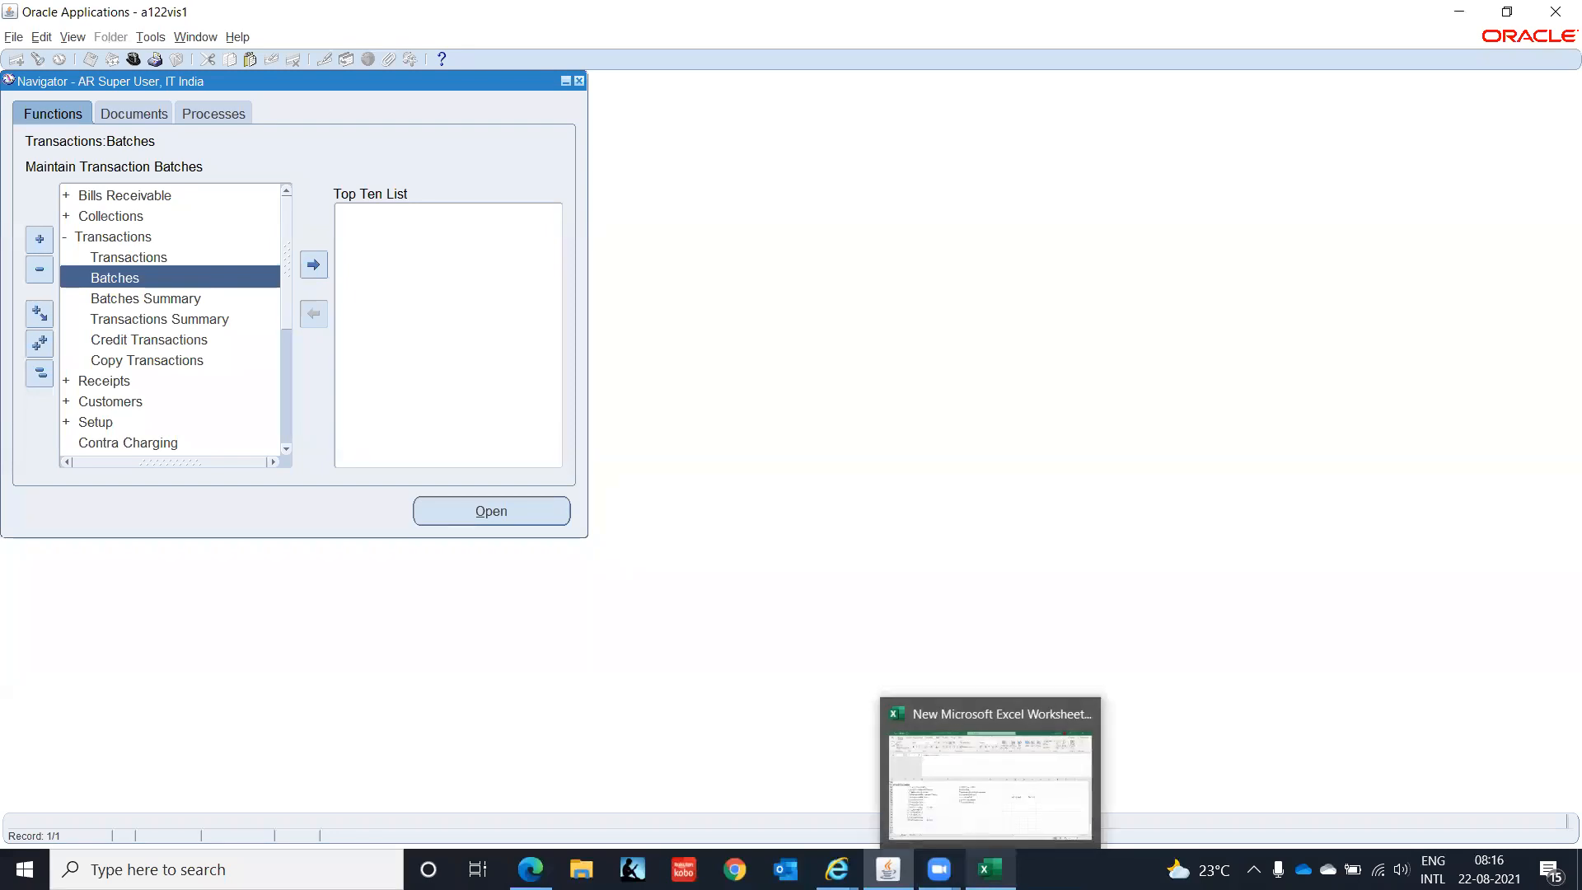
# - Read Doc ID 2291935.1 and open the linked Note 1364345.1 in a new tab
pyautogui.moveTo(837, 869)
pyautogui.click(530, 869)
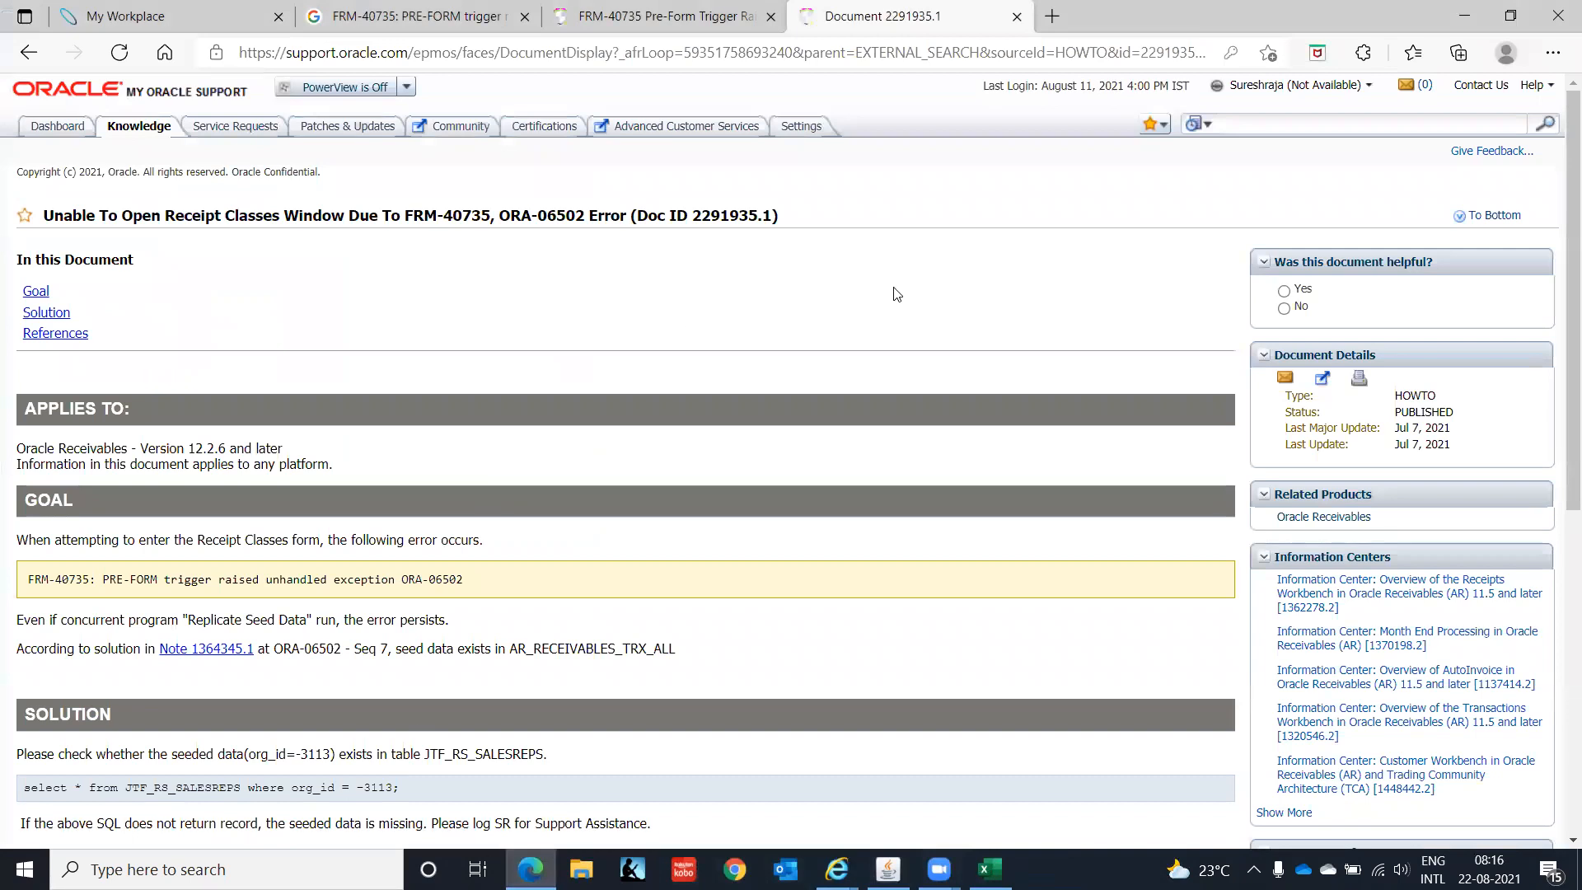
pyautogui.scroll(-5, 761, 309)
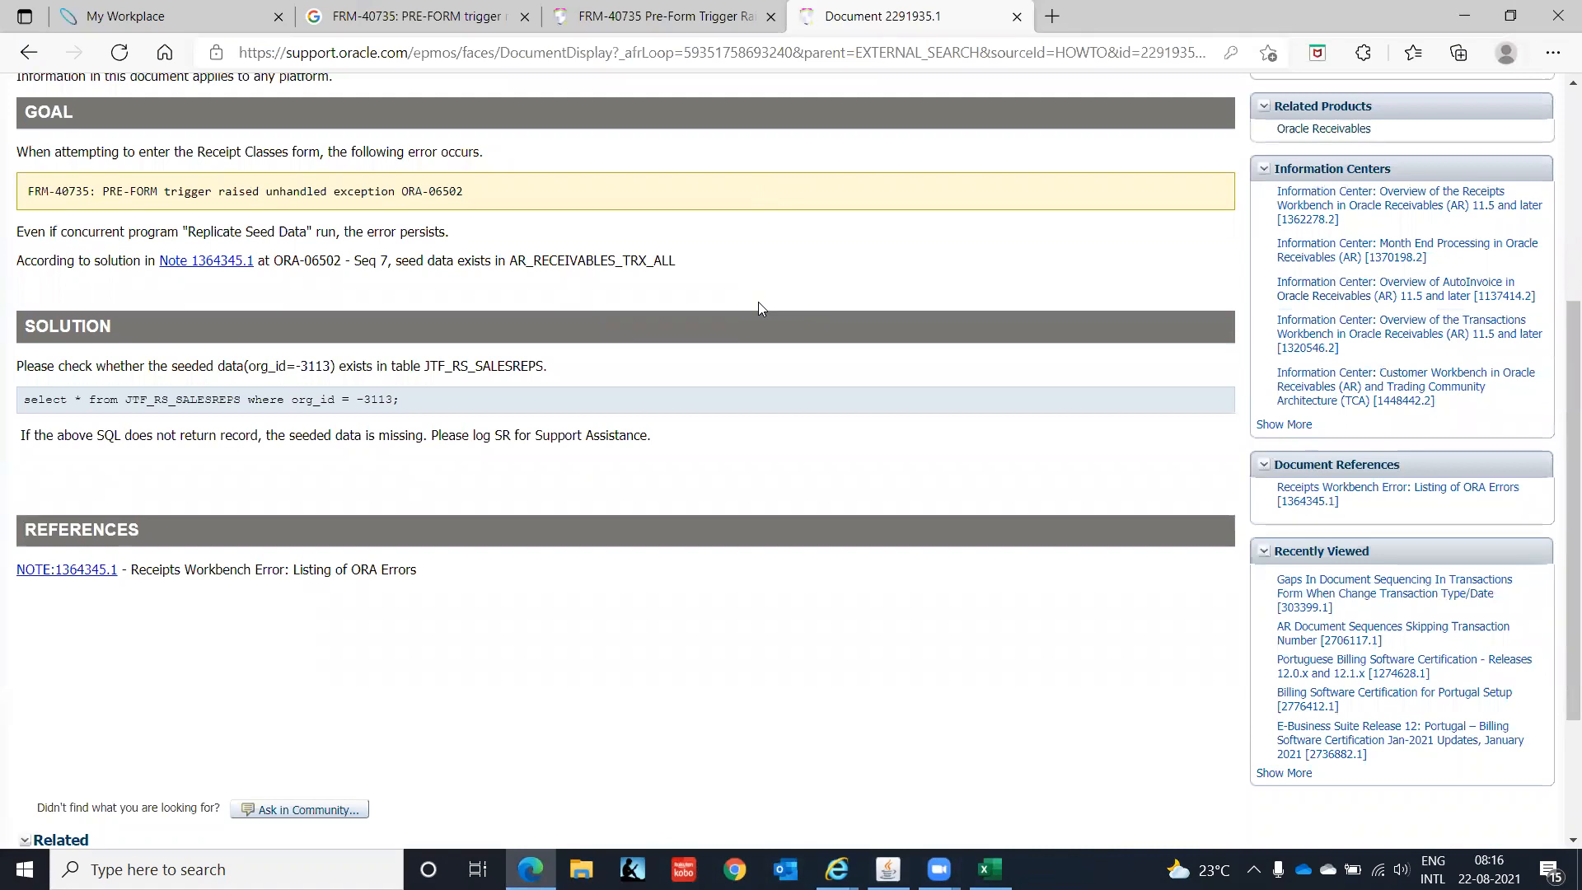
pyautogui.scroll(-1, 759, 308)
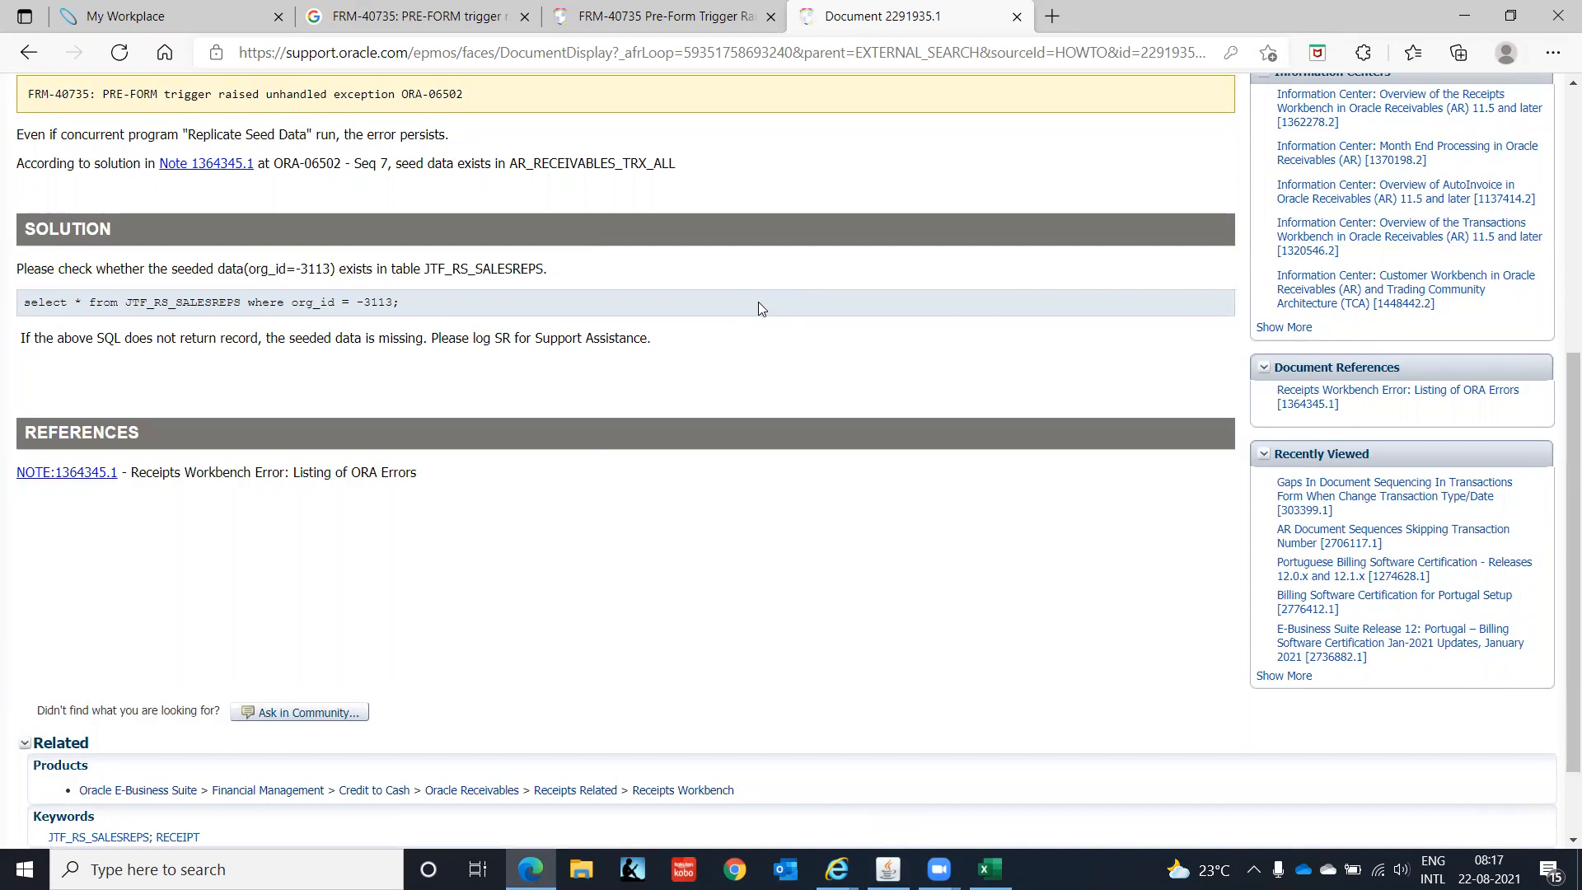
pyautogui.scroll(2, 760, 308)
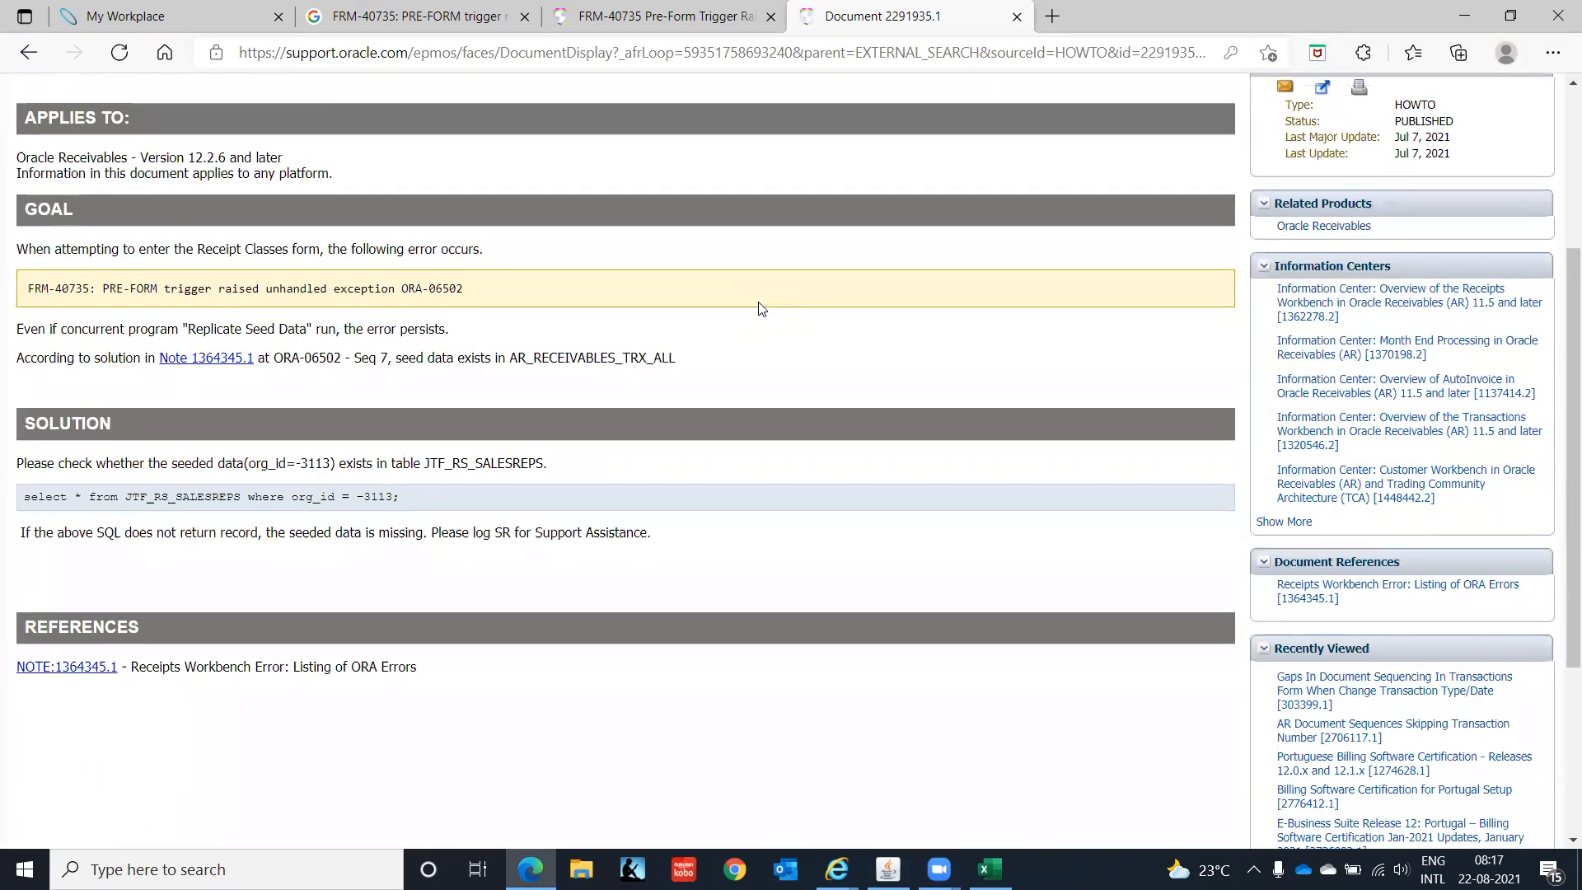
pyautogui.scroll(-1, 760, 308)
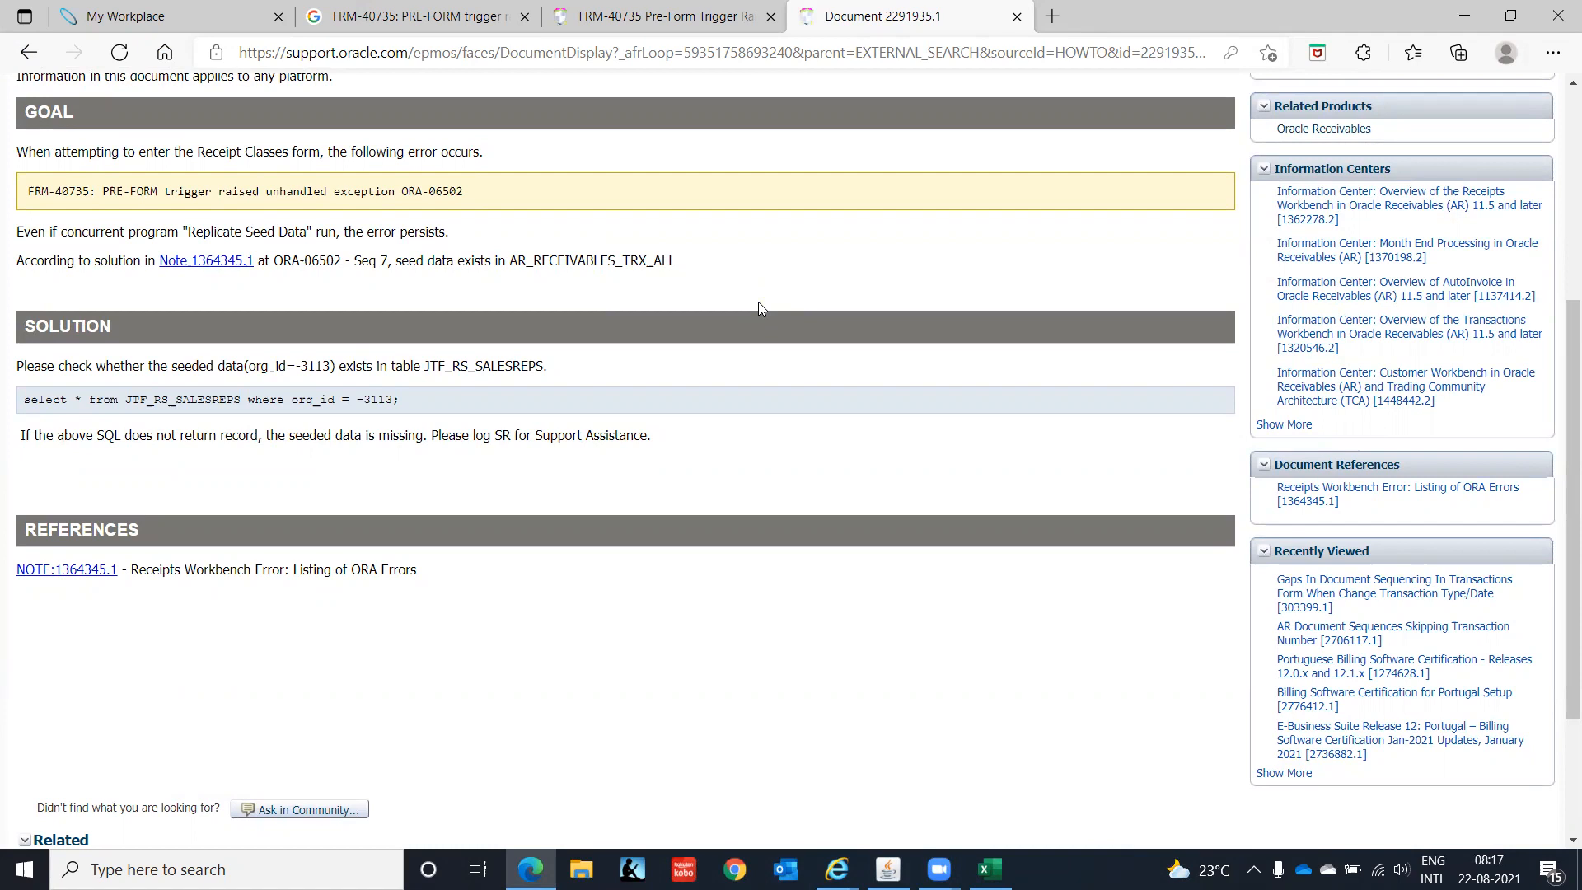
pyautogui.scroll(-1, 759, 308)
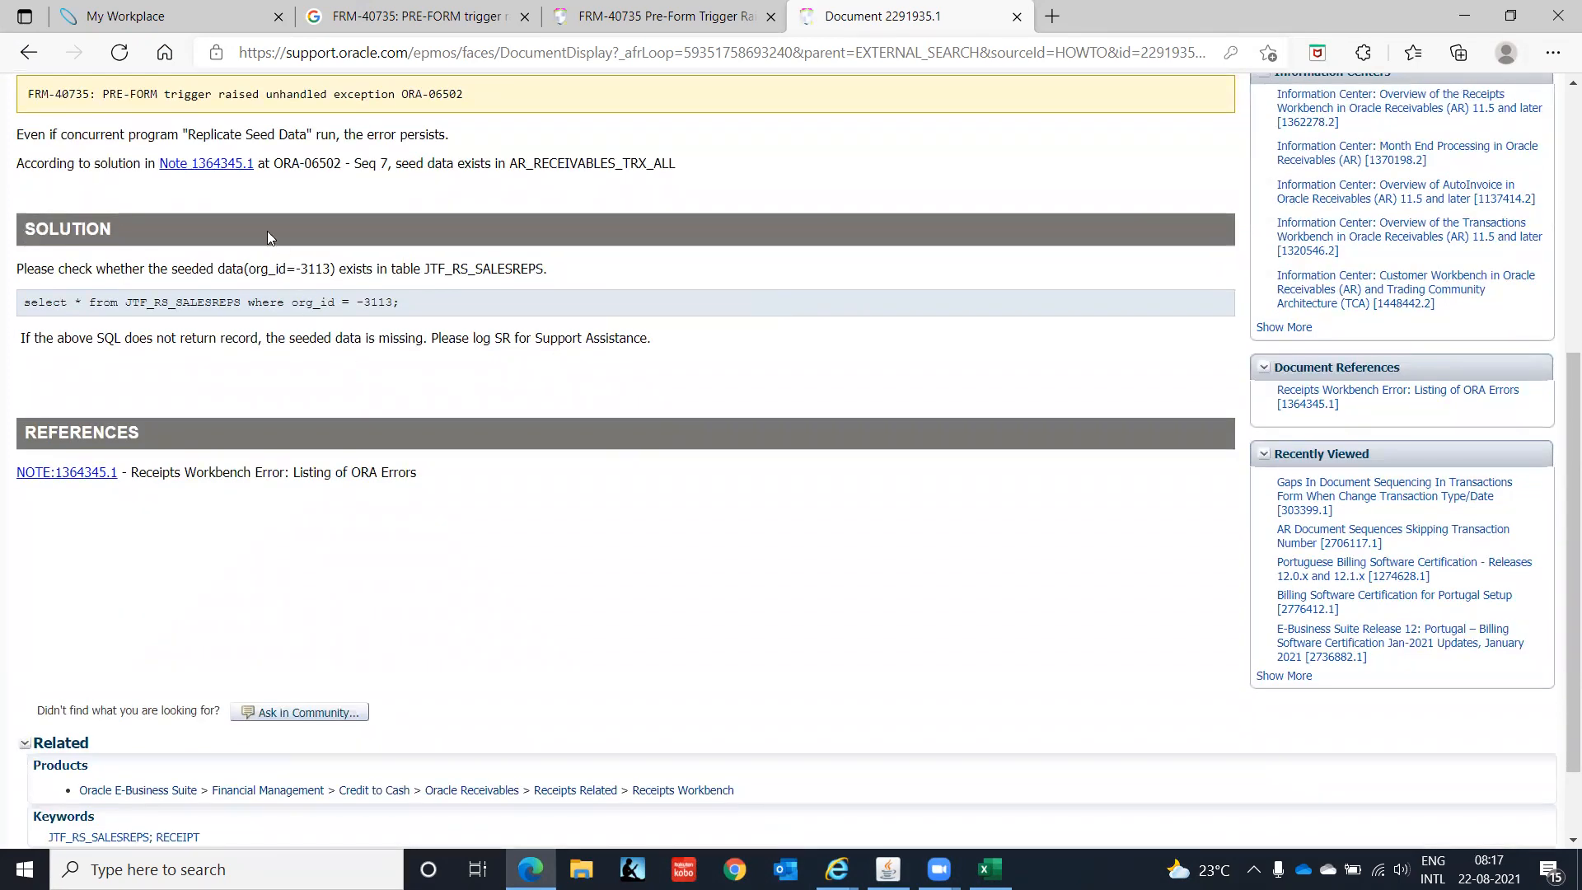
pyautogui.rightClick(215, 171)
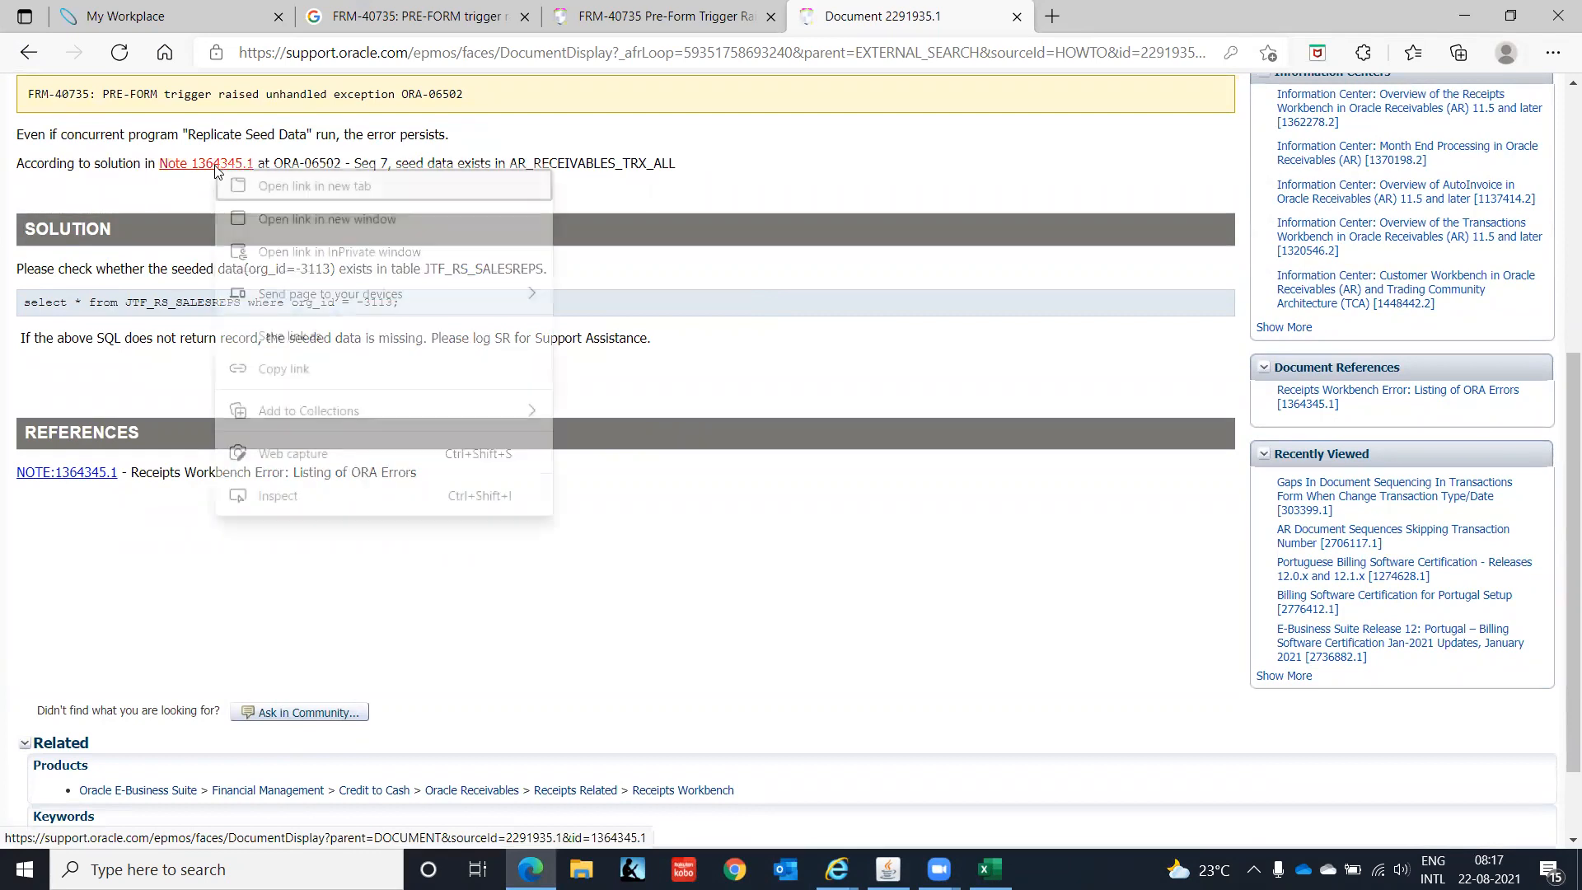
pyautogui.click(270, 194)
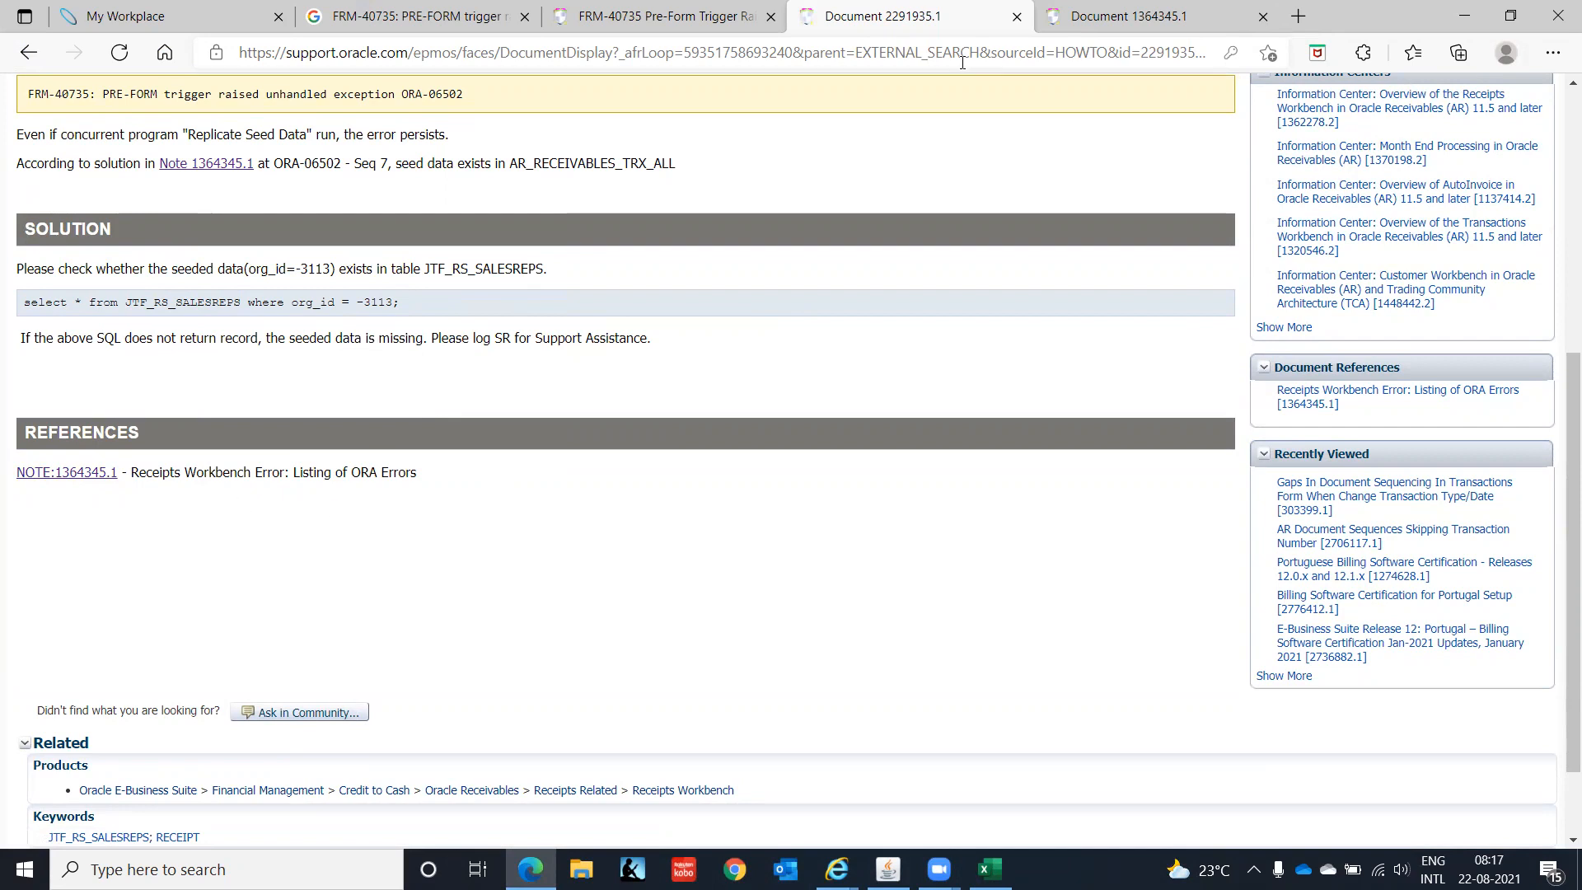
# - Skim Note 1364345.1 on Receipts Workbench ORA errors, then return to Oracle Applications
pyautogui.click(1128, 17)
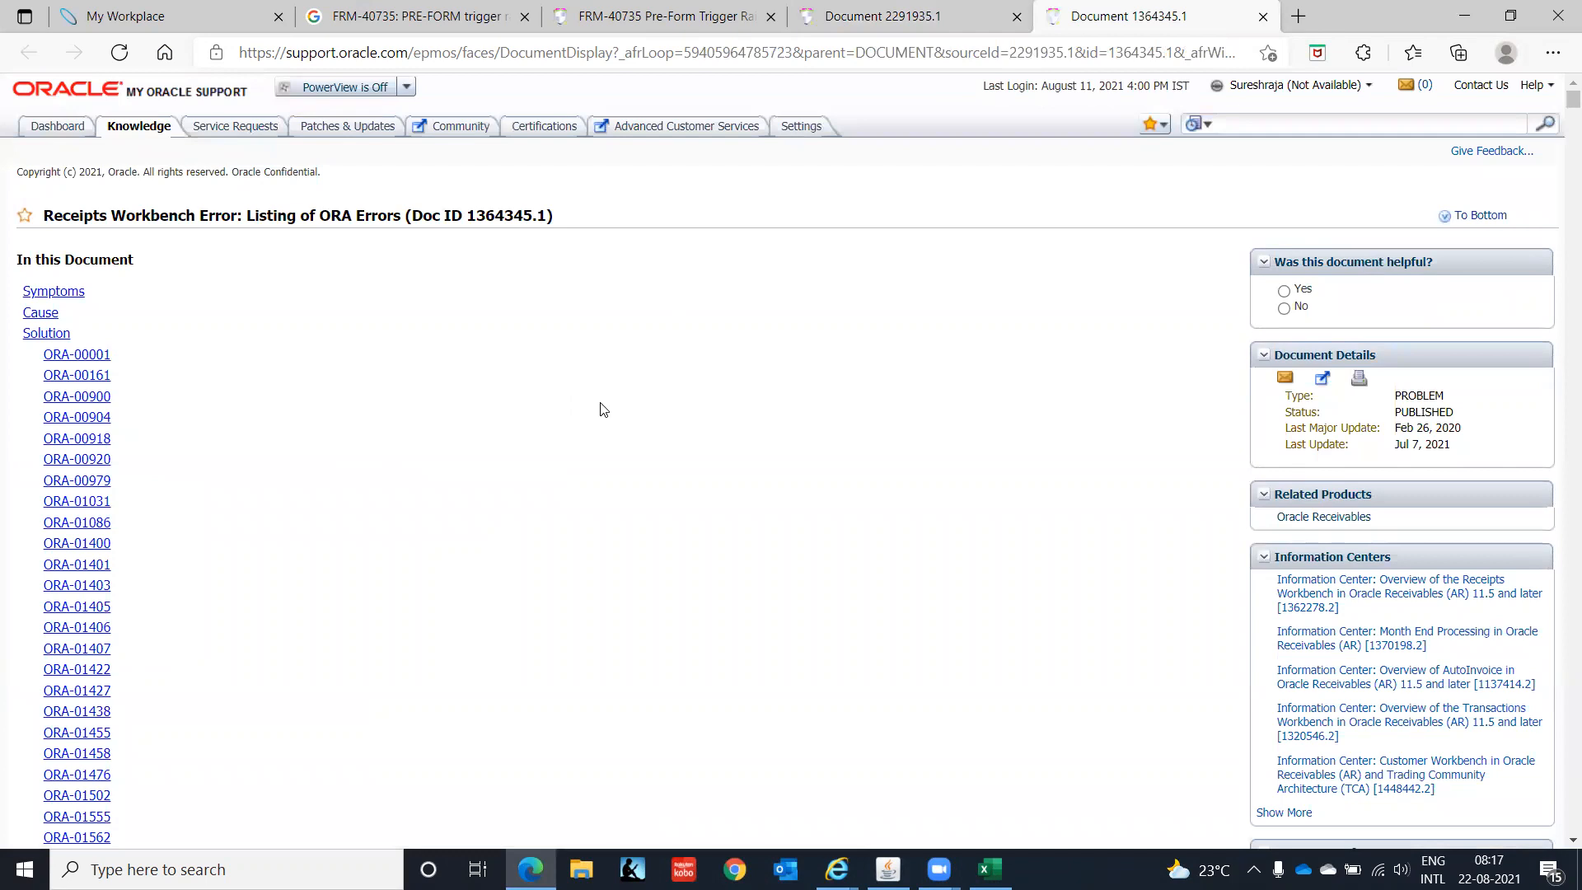
pyautogui.scroll(-12, 601, 409)
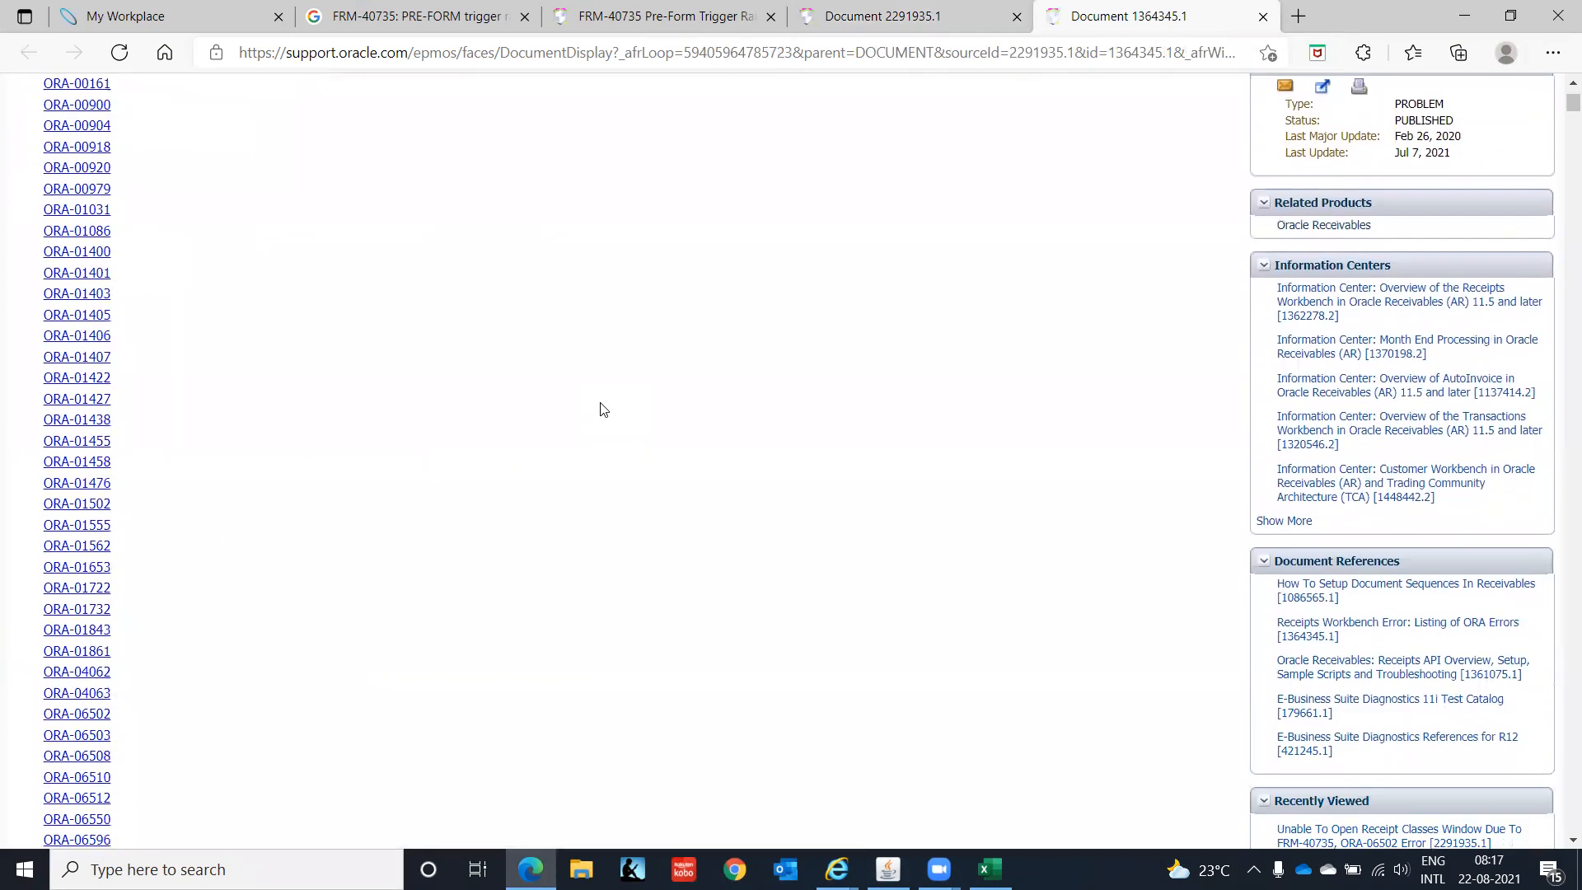
pyautogui.scroll(-8, 601, 409)
pyautogui.scroll(8, 600, 409)
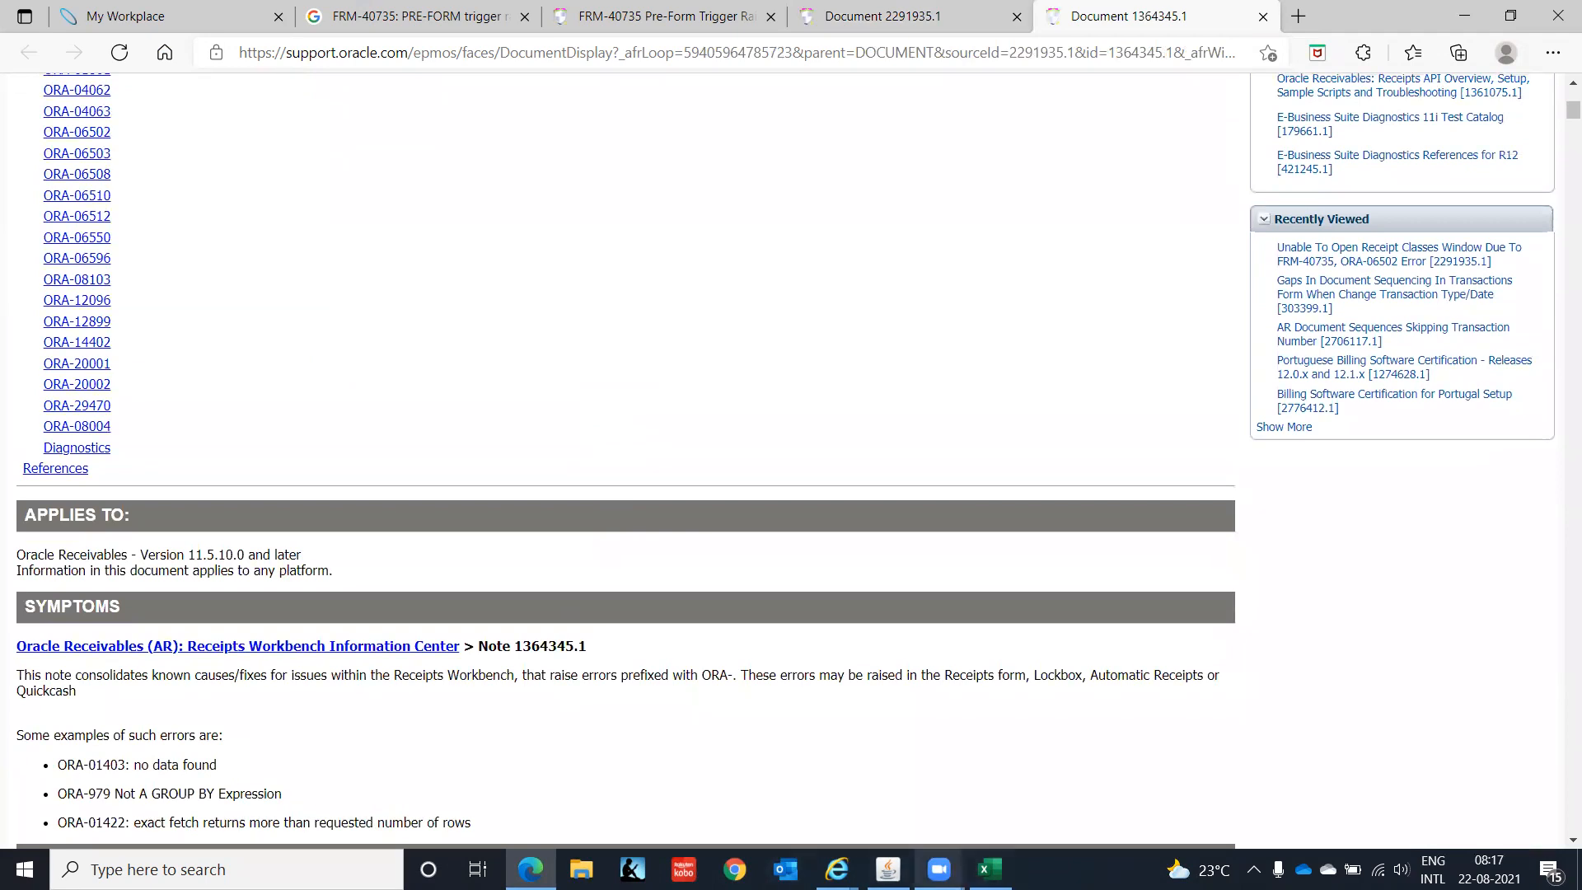
pyautogui.click(888, 869)
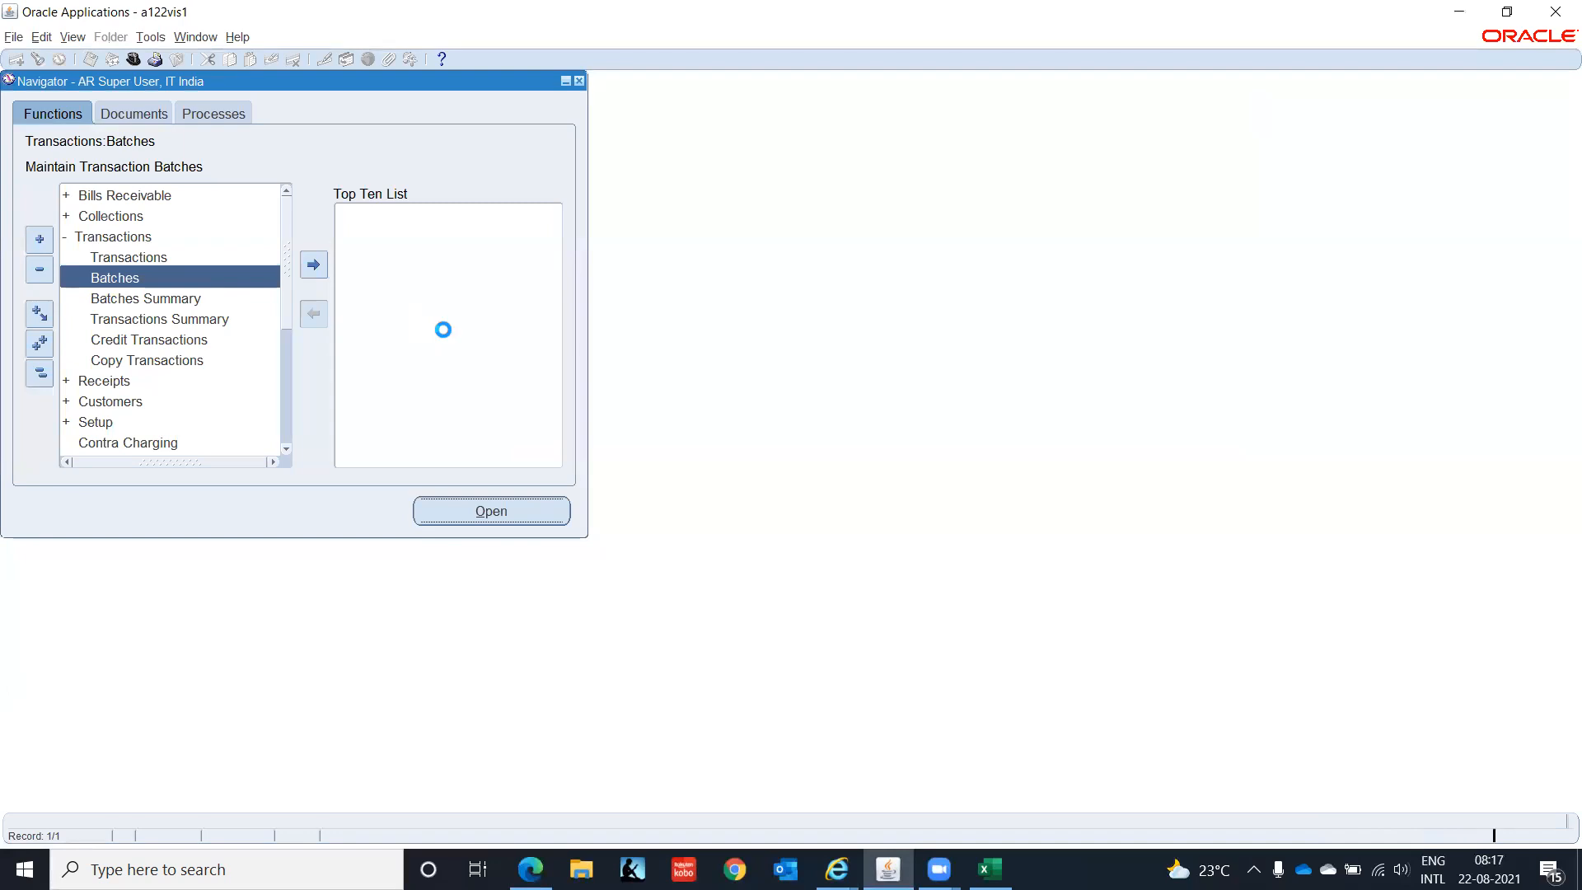
# - View the error details and jump to the ORA-06502 section of Note 1364345.1
pyautogui.click(830, 474)
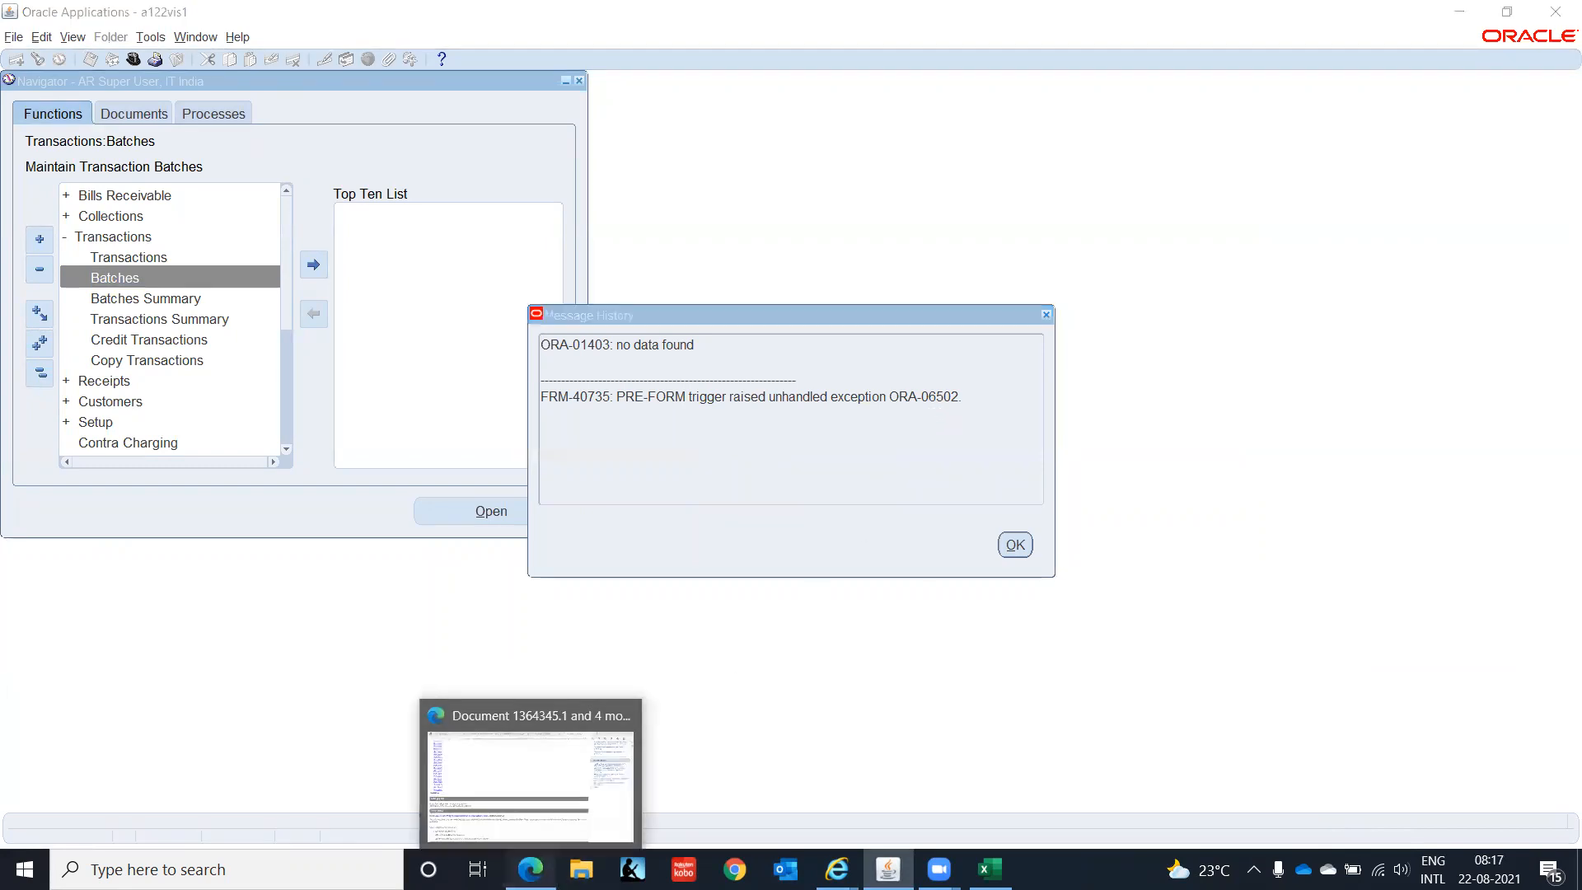
pyautogui.click(530, 869)
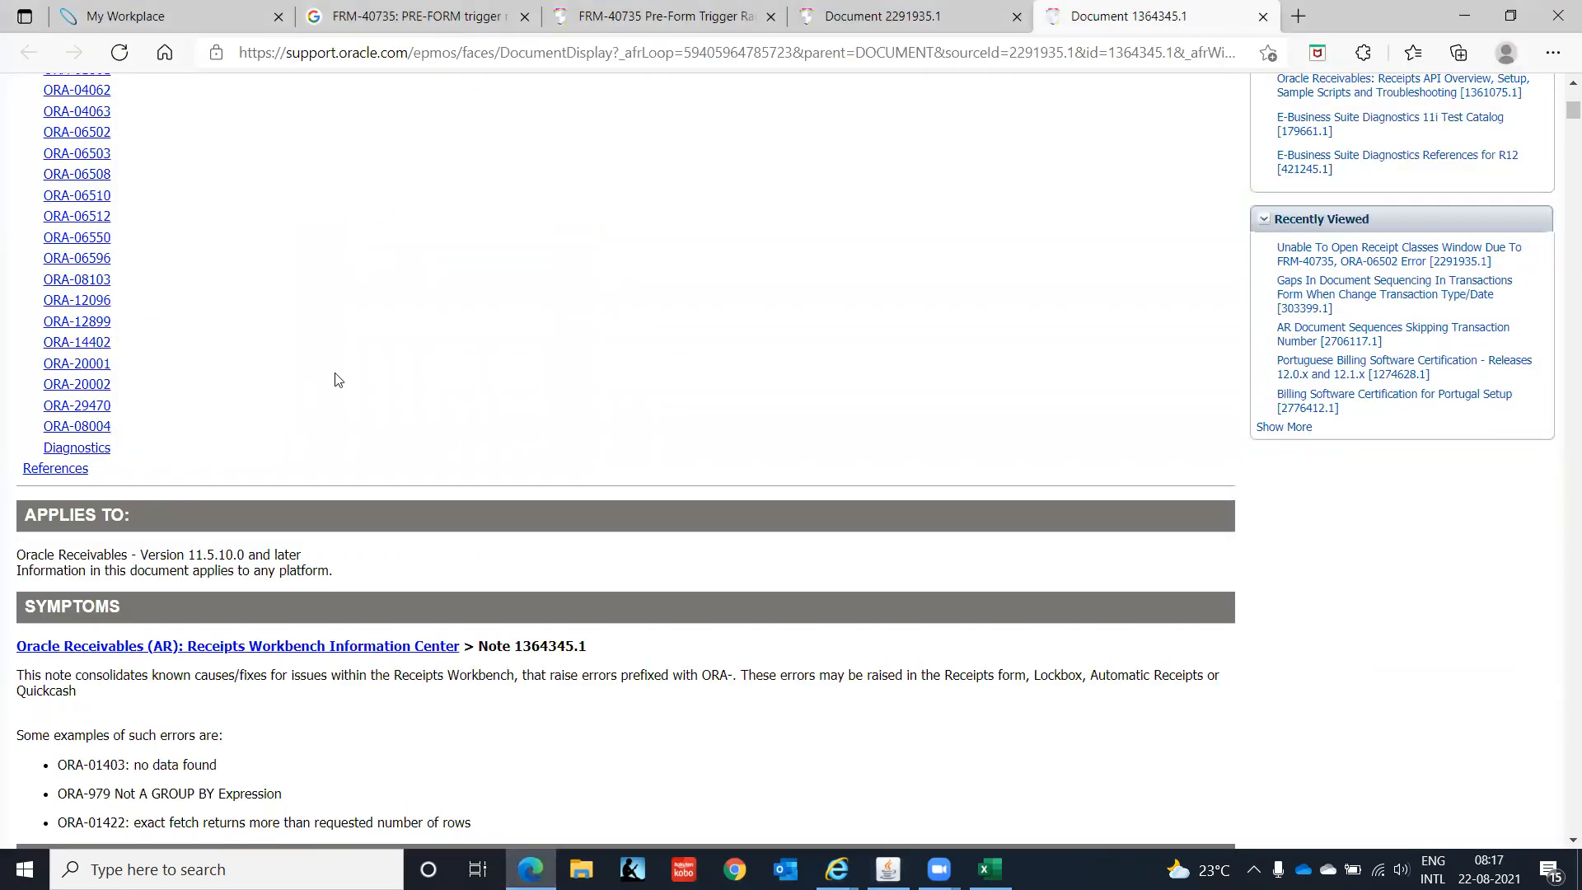
pyautogui.click(89, 134)
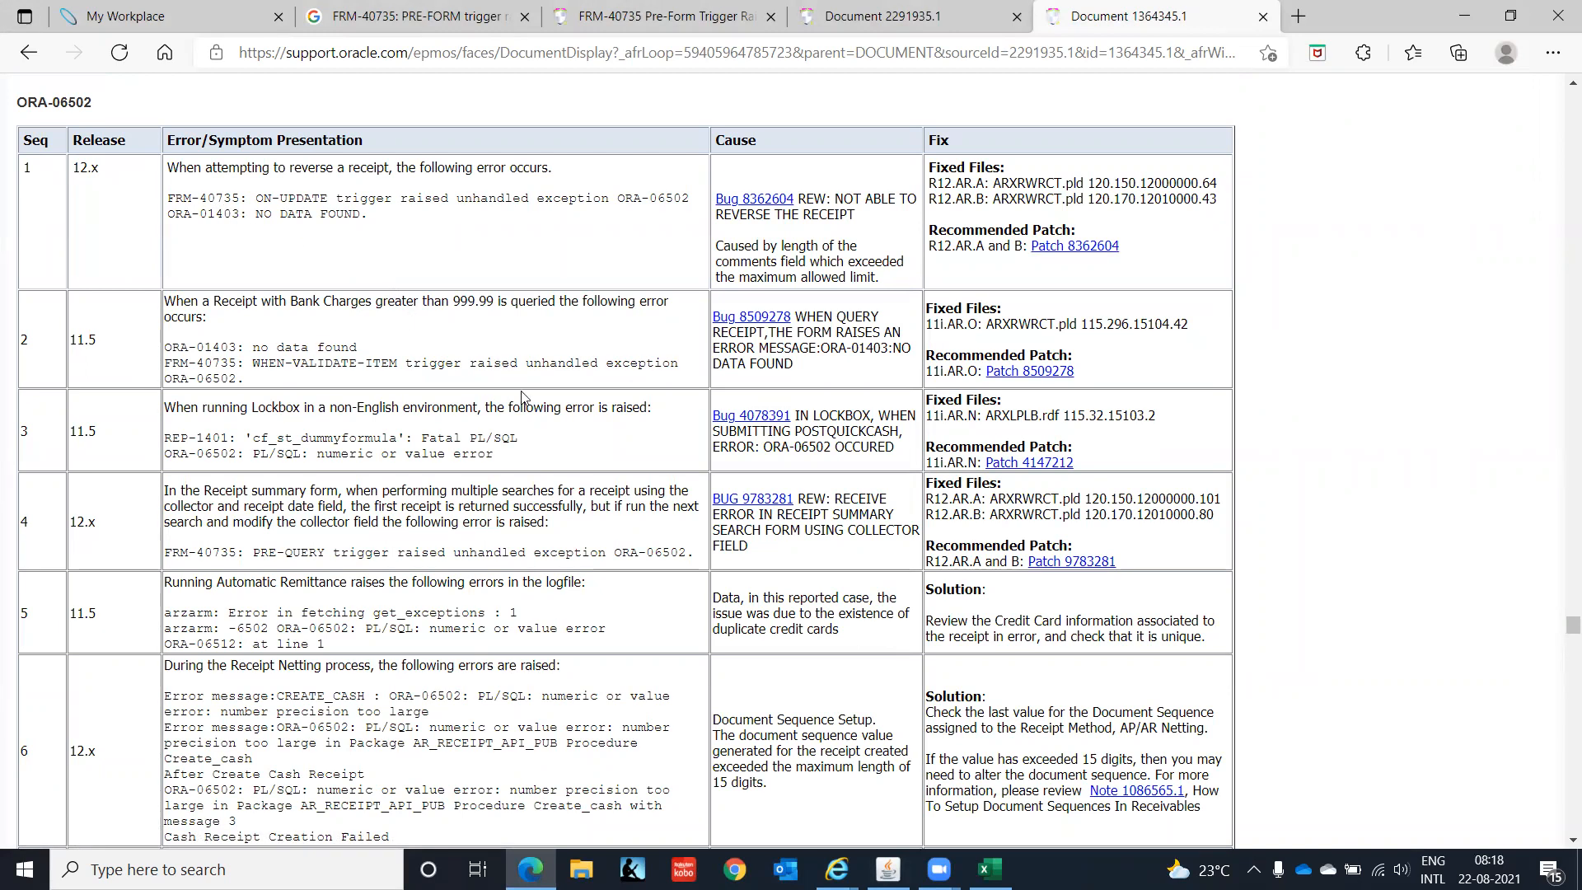
pyautogui.scroll(-2, 559, 446)
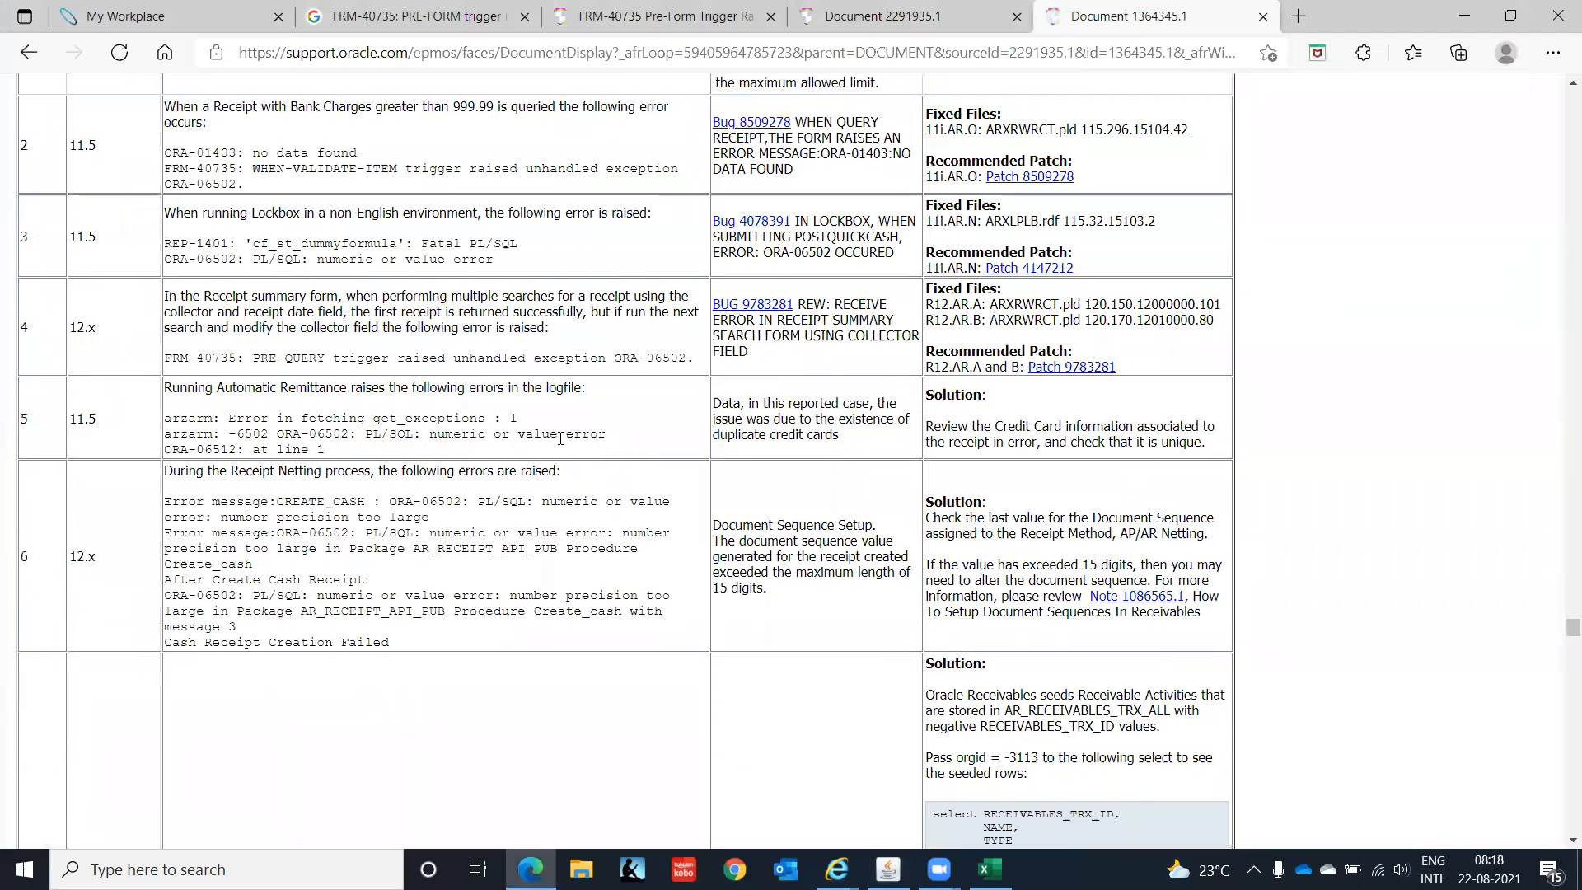
pyautogui.scroll(-6, 560, 439)
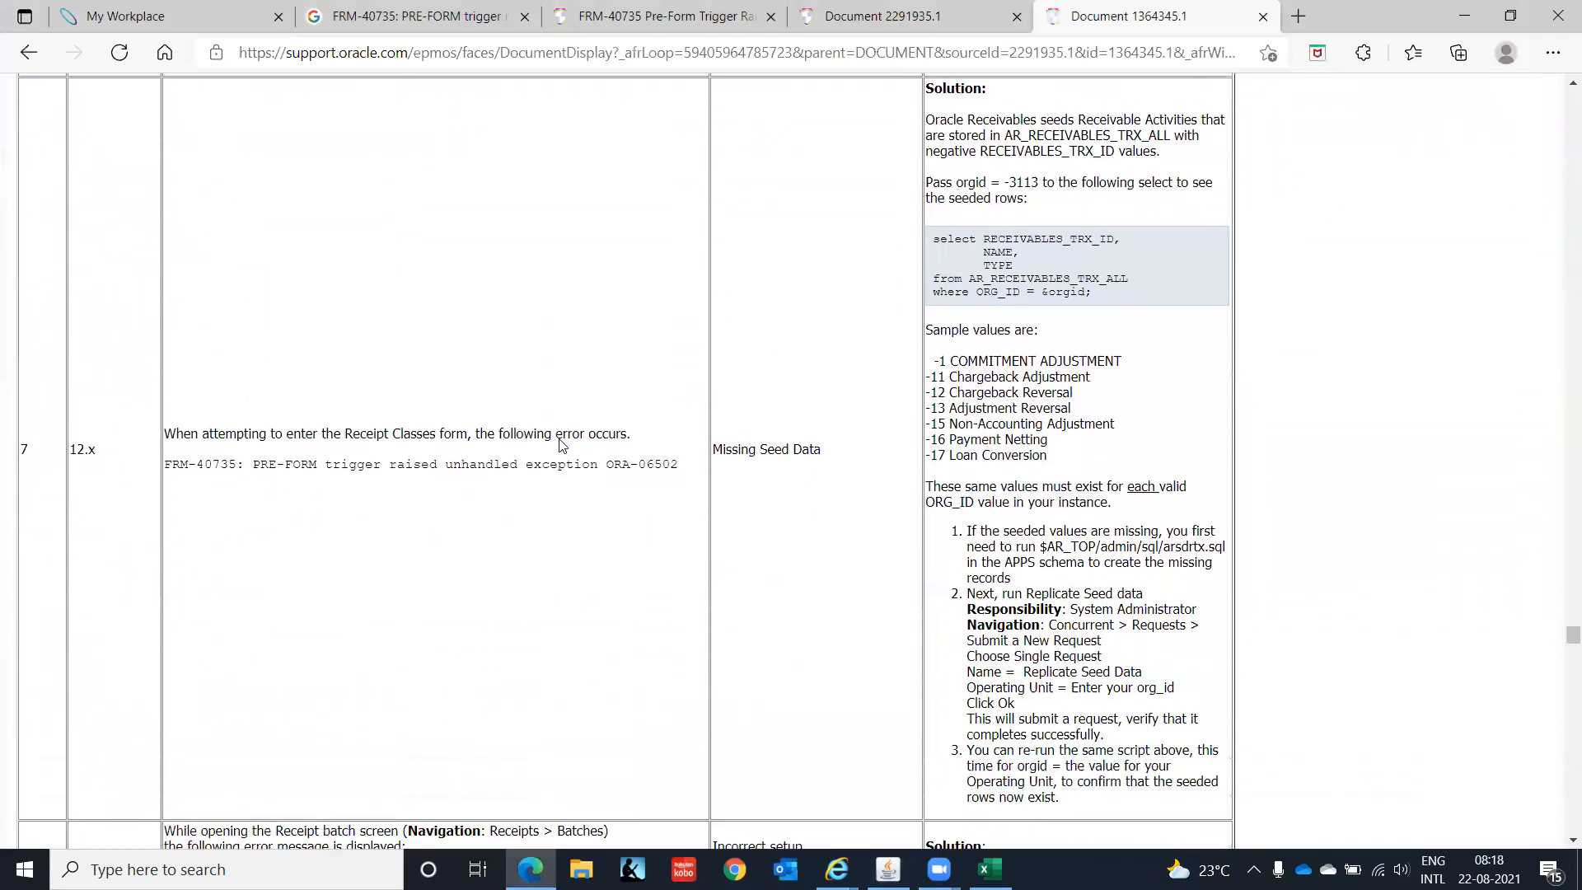
# - Read the missing-seed-data fix (run Replicate Seed Data), then dismiss the Oracle error history
pyautogui.scroll(-1, 560, 445)
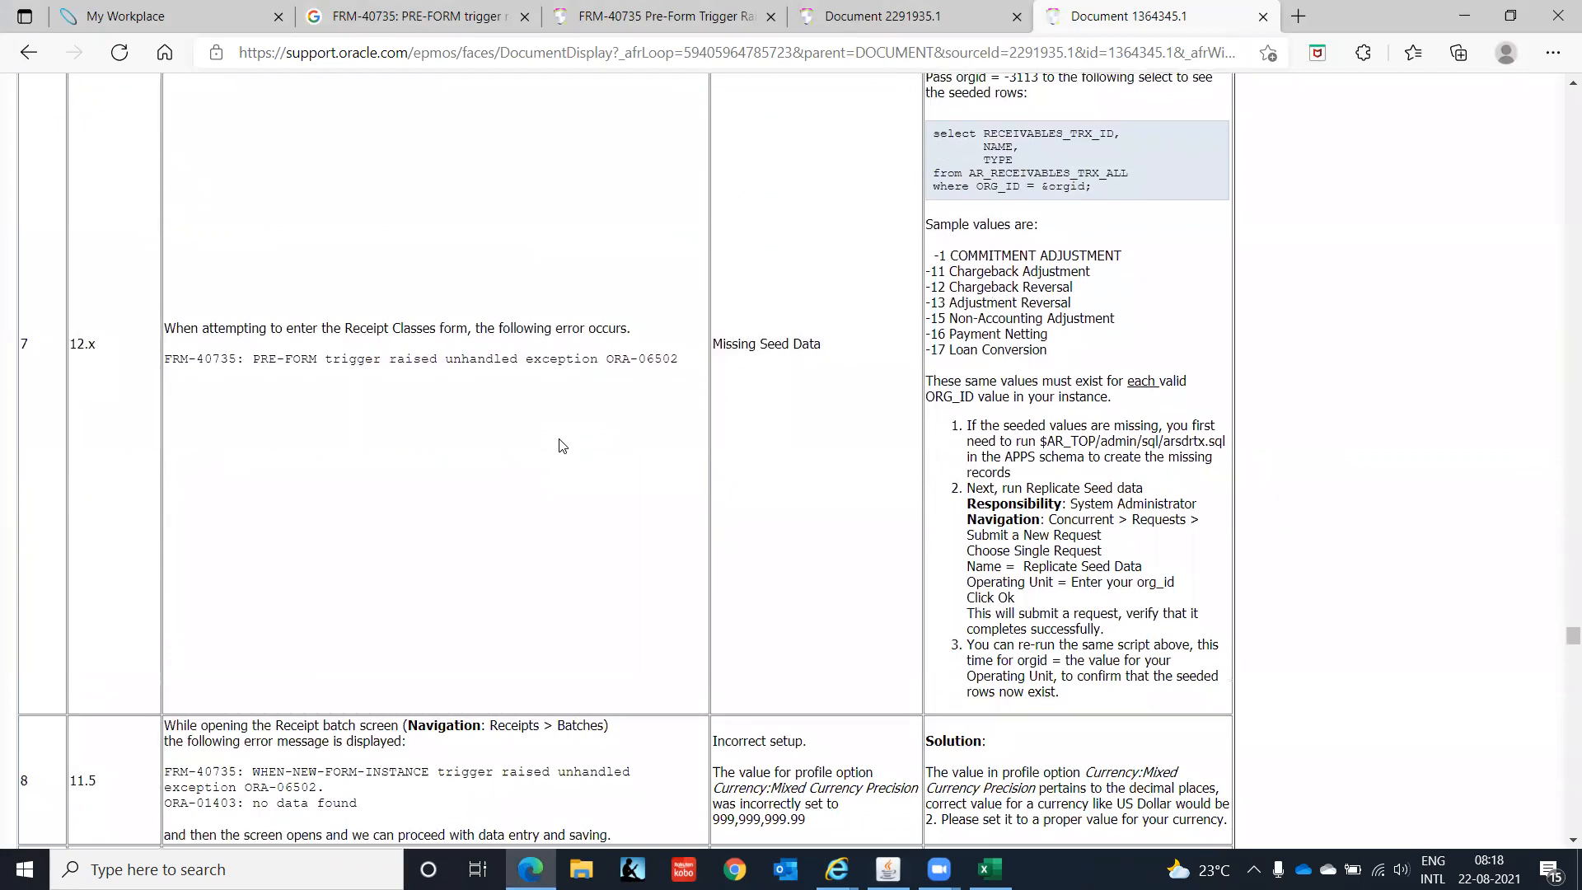
pyautogui.scroll(2, 559, 446)
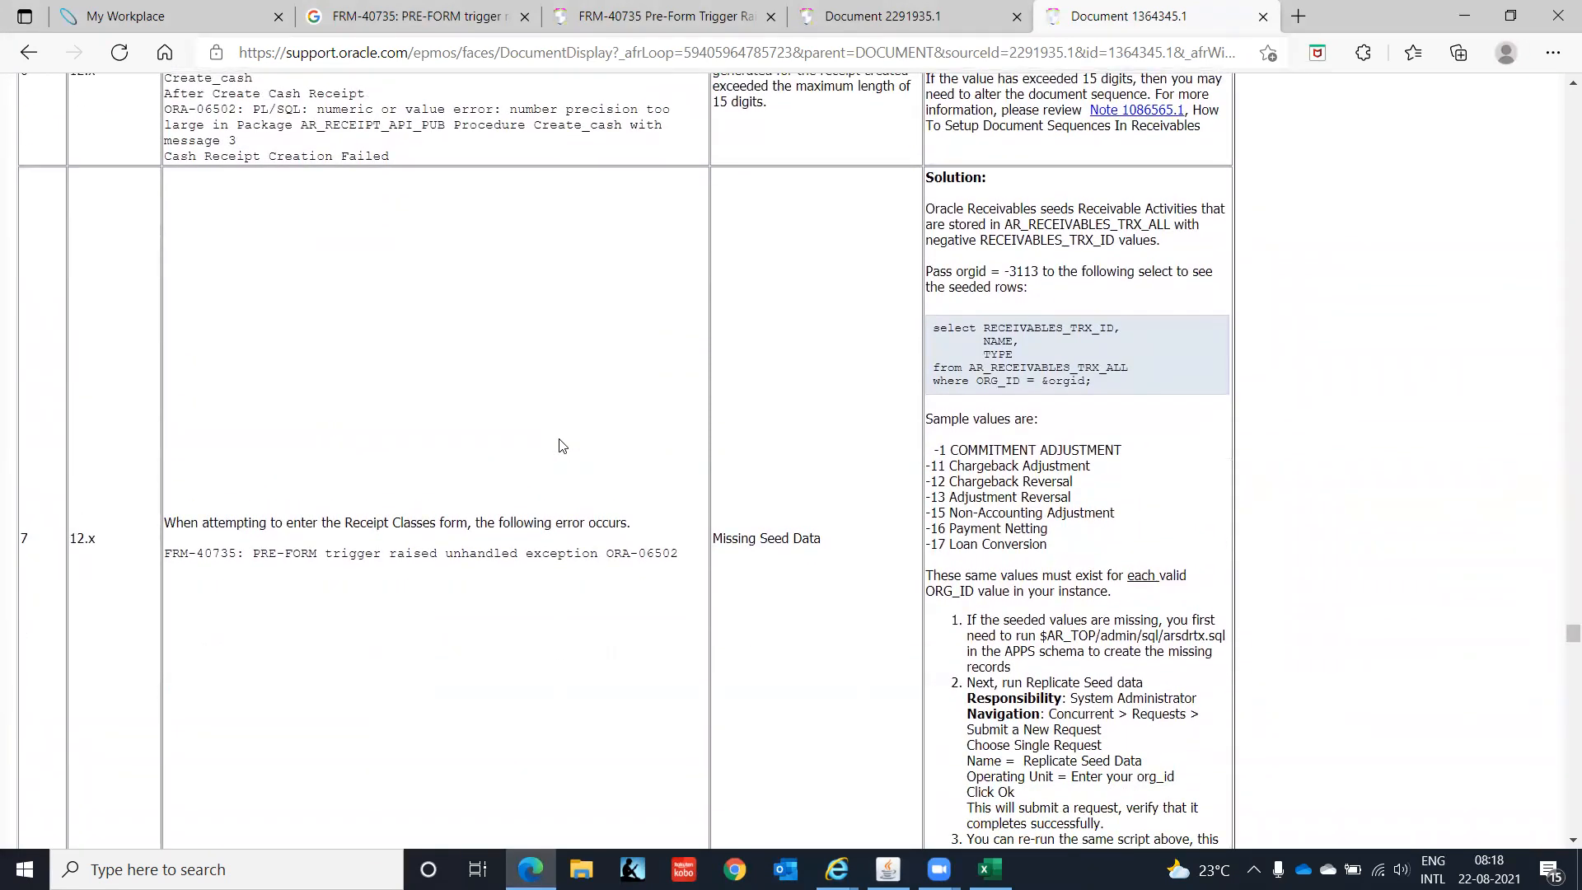
pyautogui.scroll(-1, 559, 446)
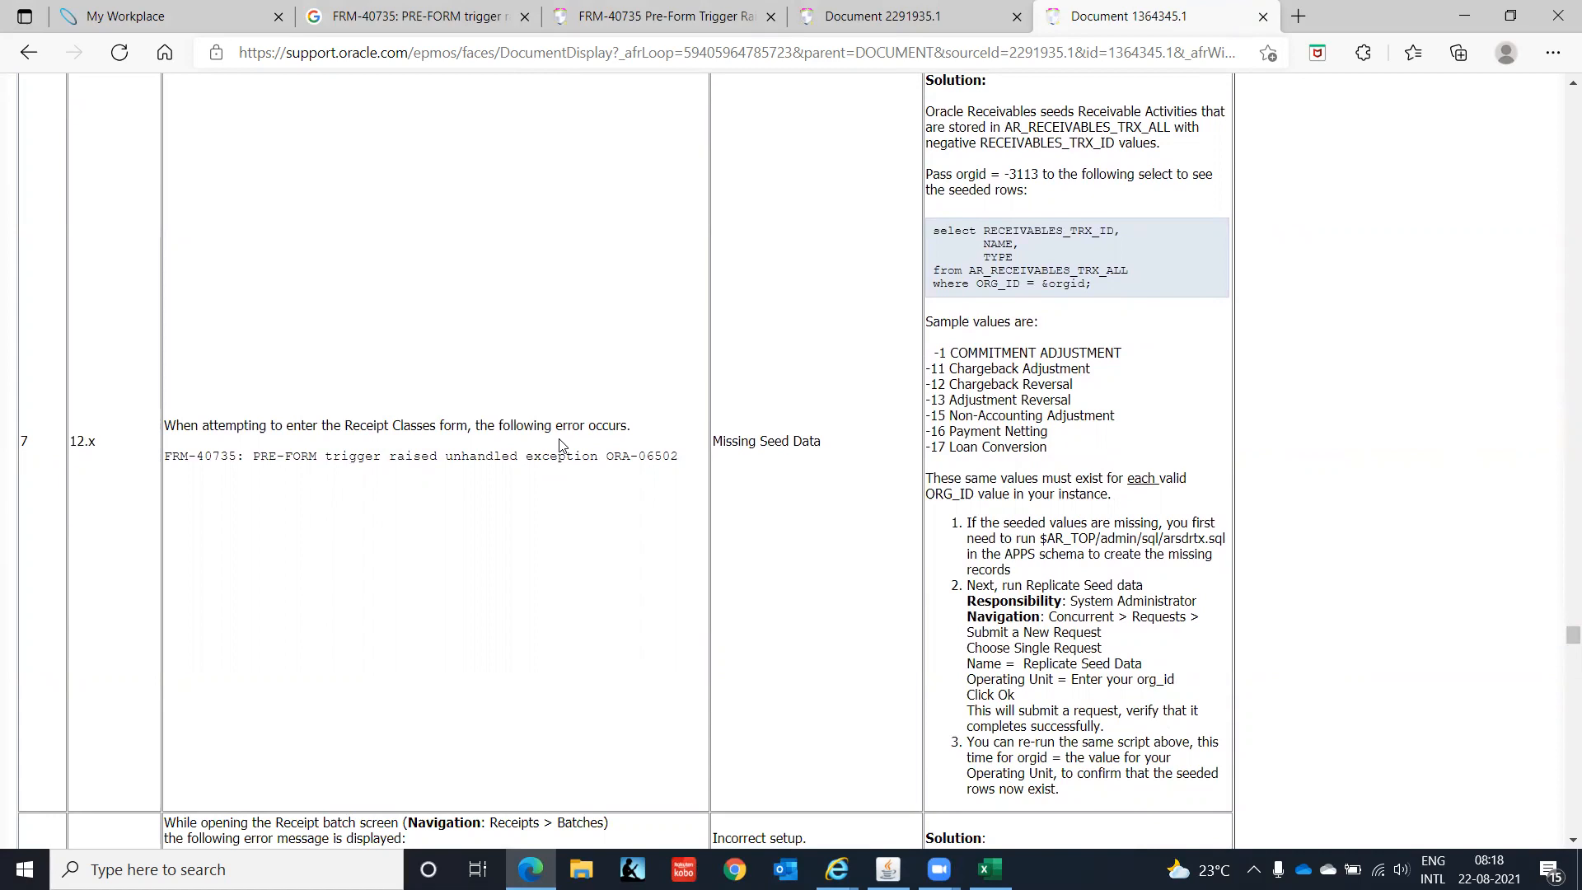
pyautogui.scroll(-1, 559, 446)
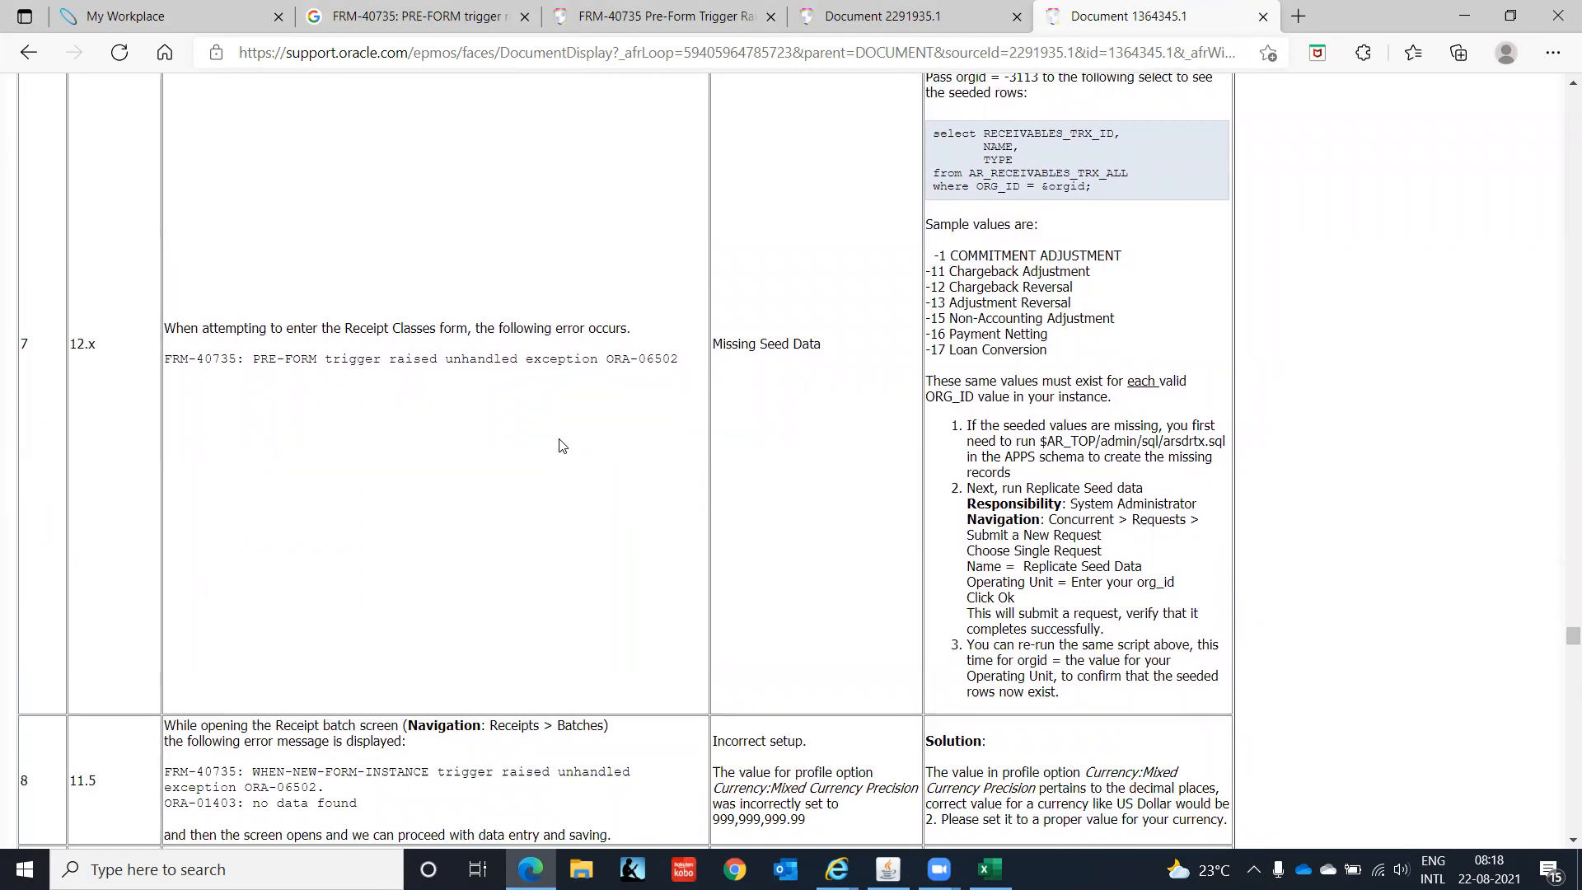
pyautogui.scroll(-1, 559, 445)
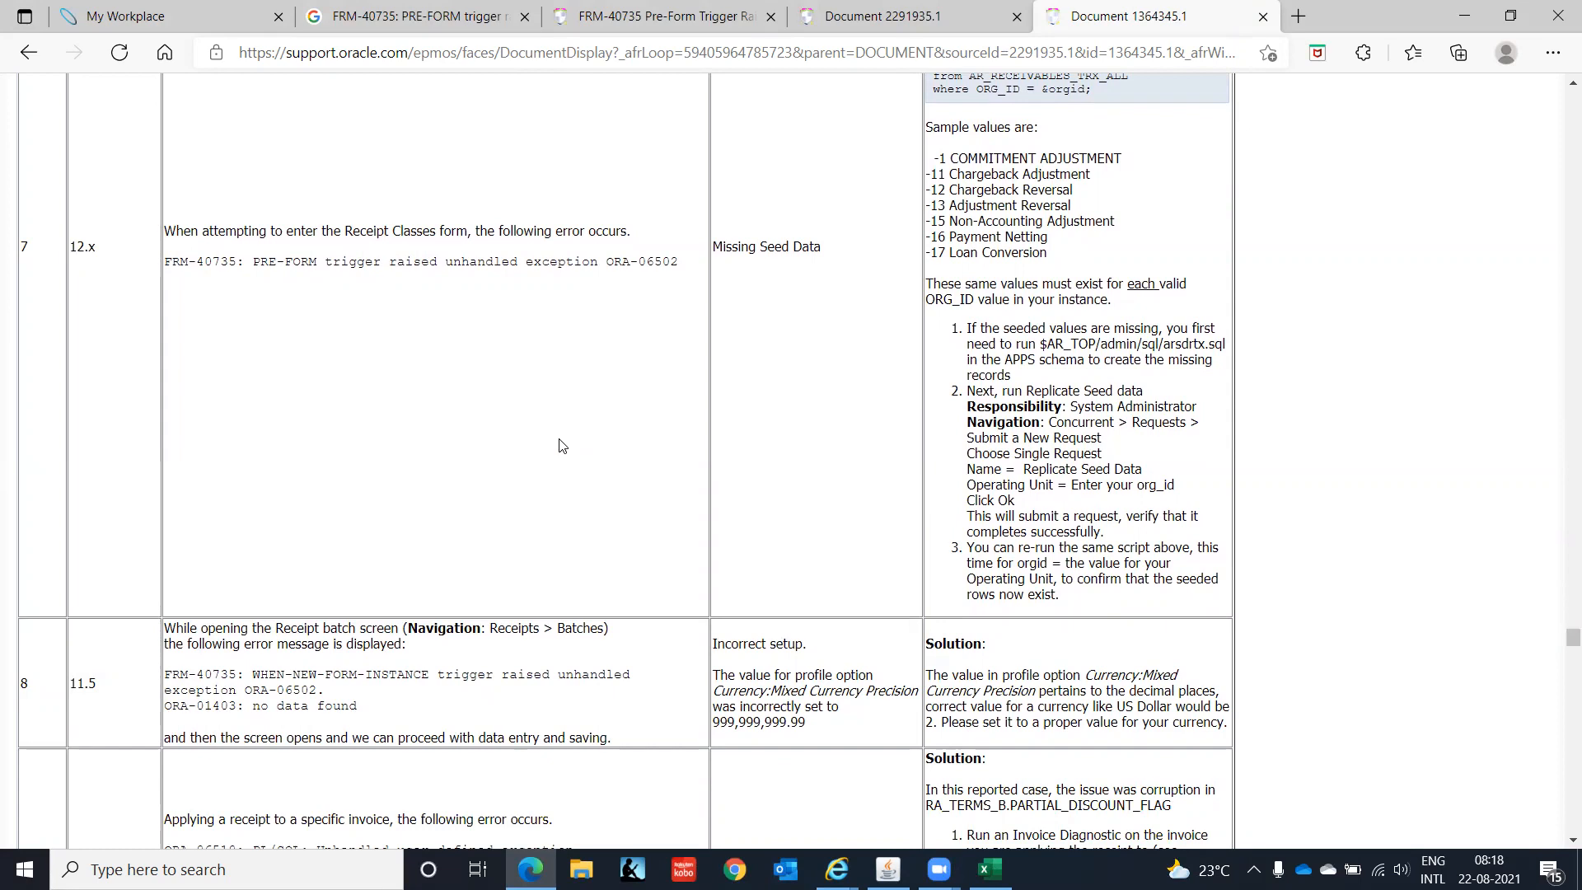
pyautogui.scroll(-1, 561, 445)
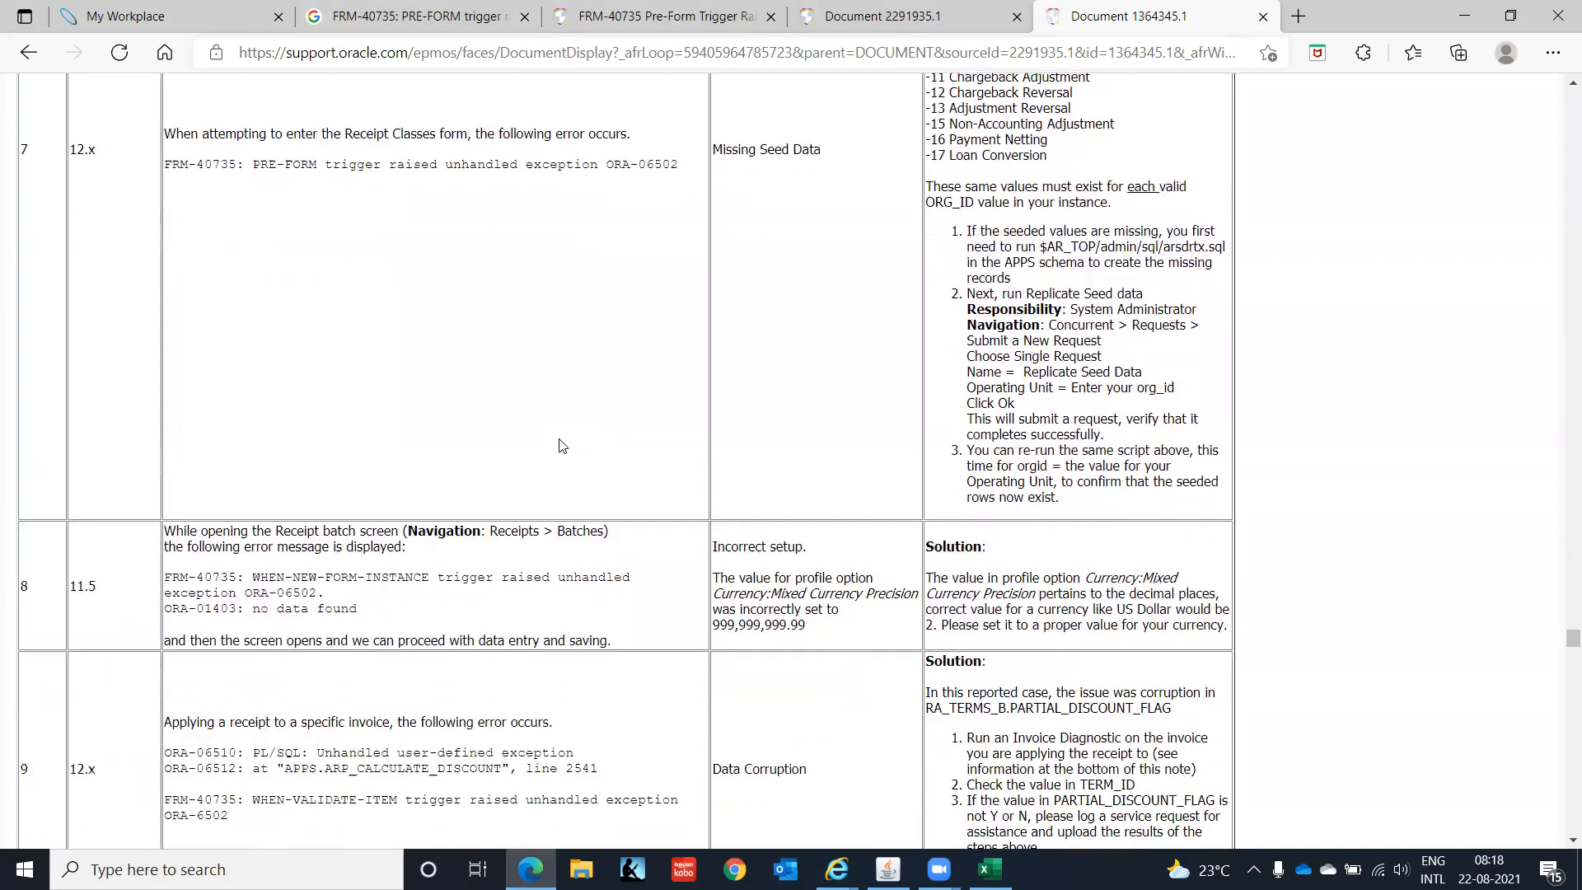
pyautogui.click(888, 865)
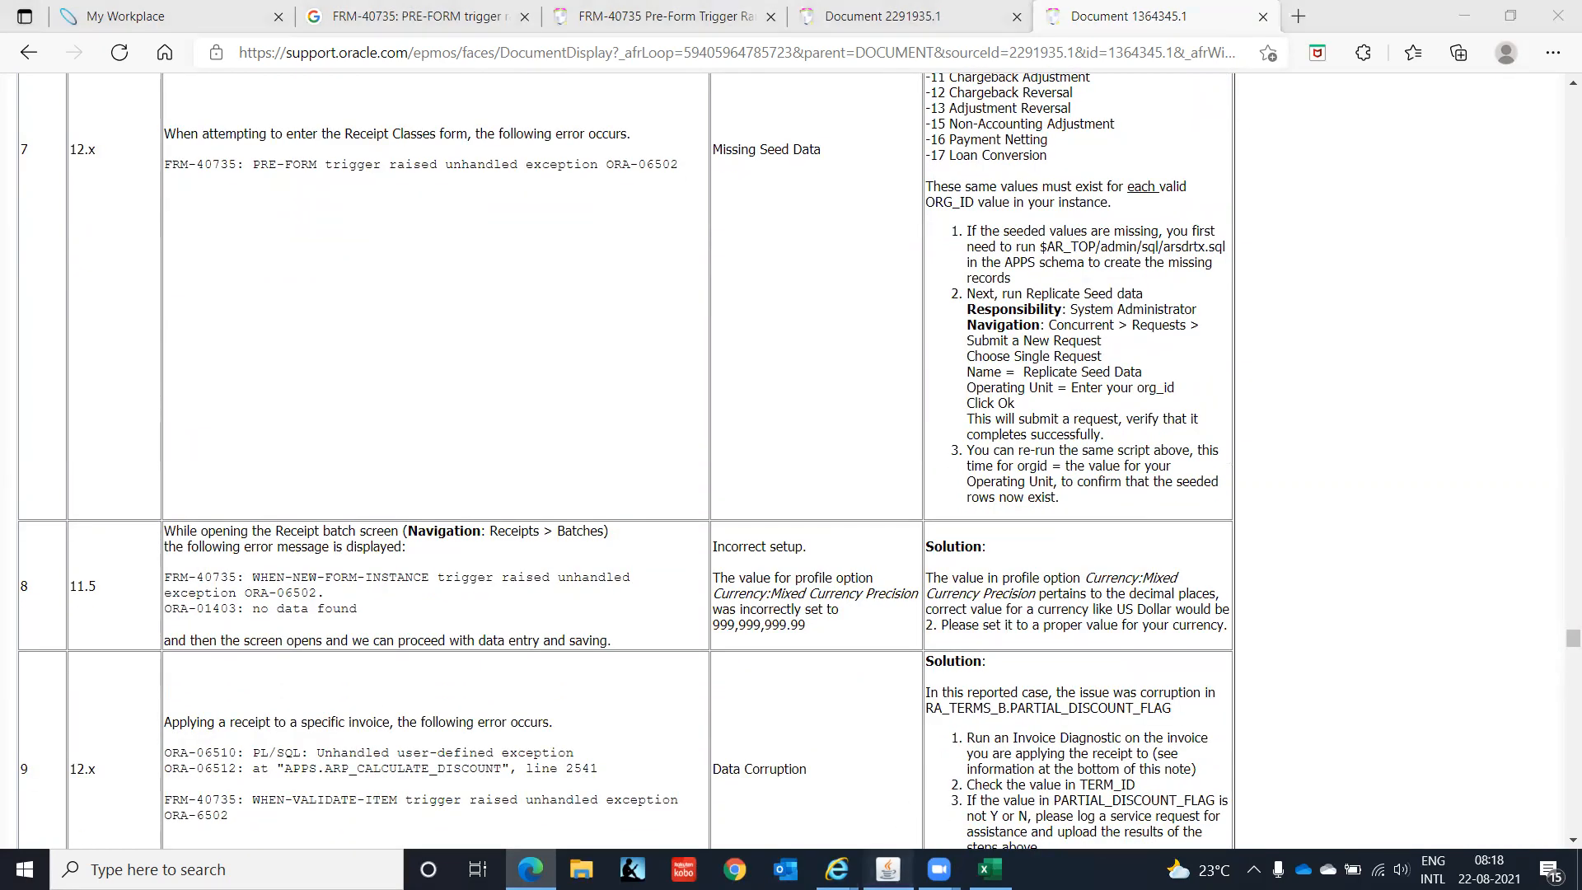
pyautogui.click(1021, 548)
# - Switch to the System Administrator responsibility and open the Requests window
pyautogui.click(132, 58)
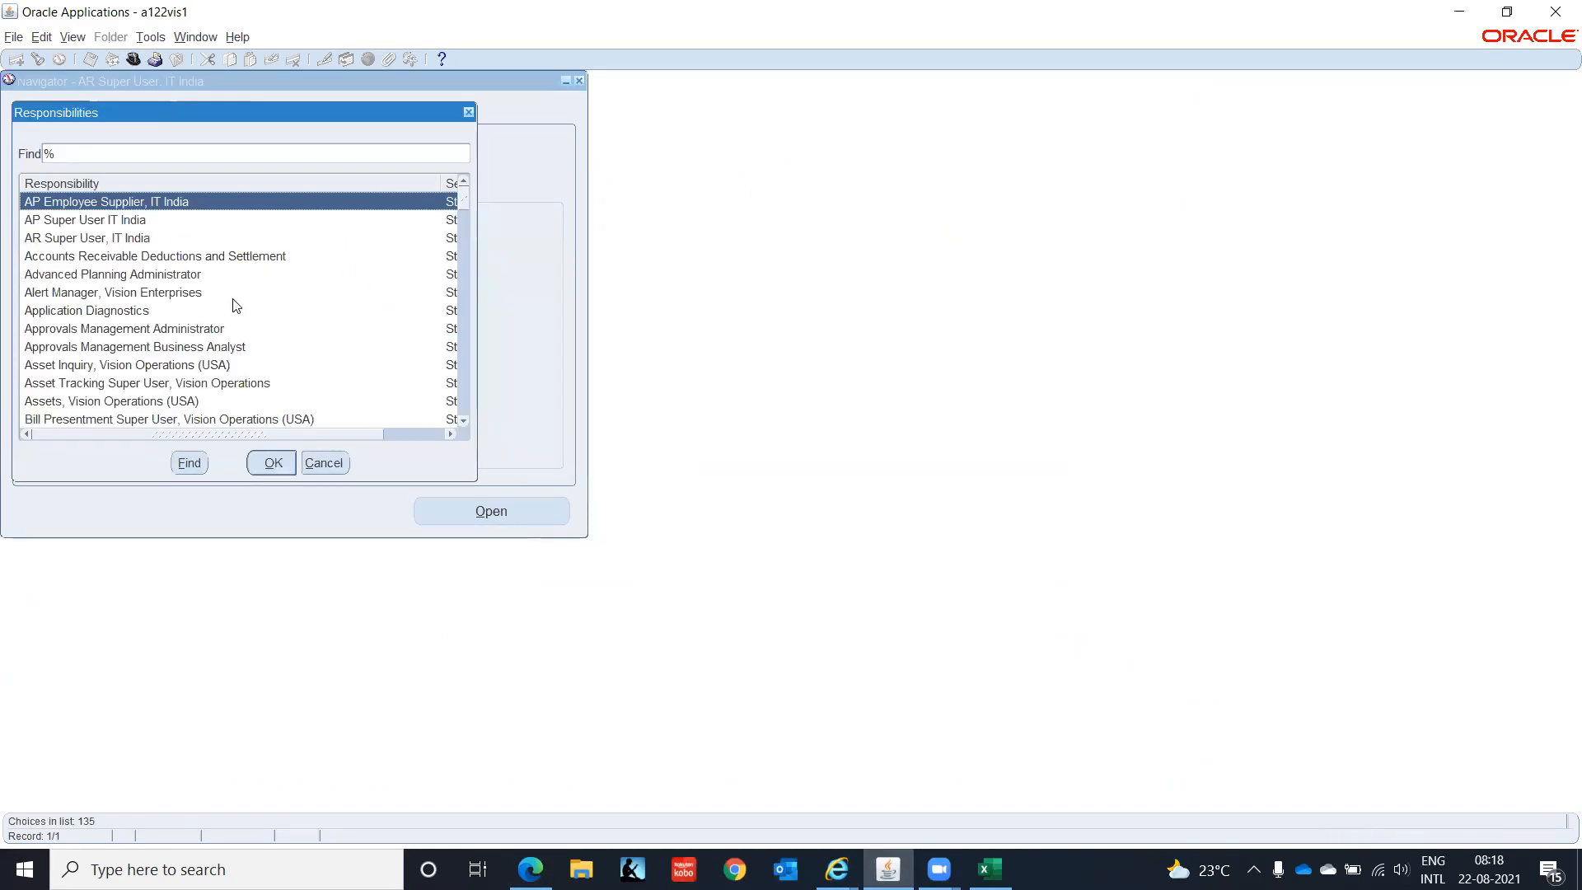
pyautogui.write('sys')
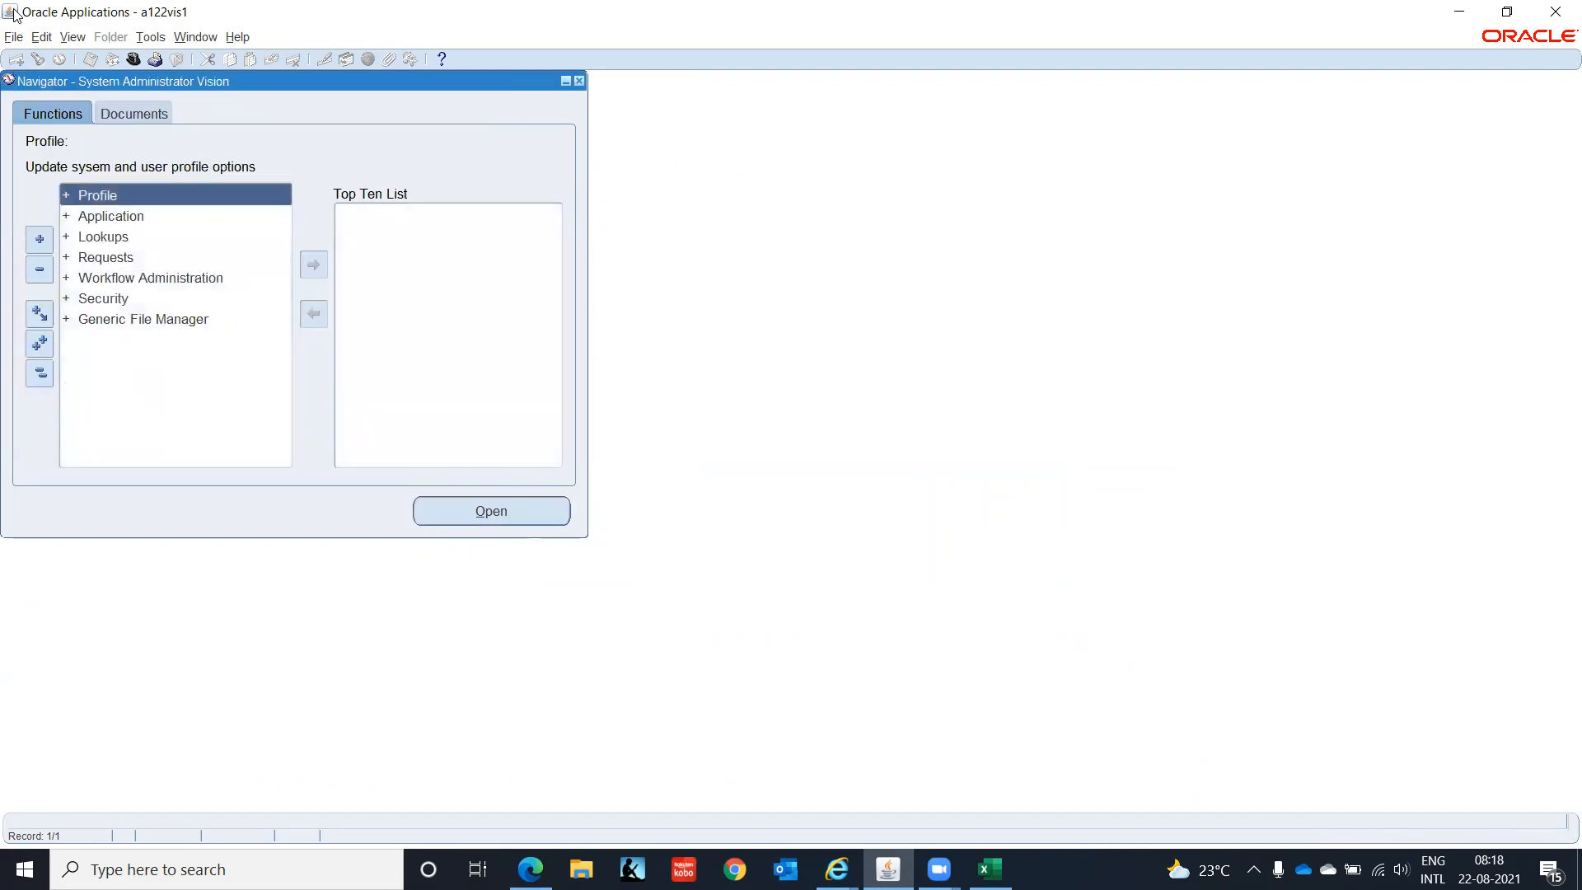
pyautogui.click(82, 39)
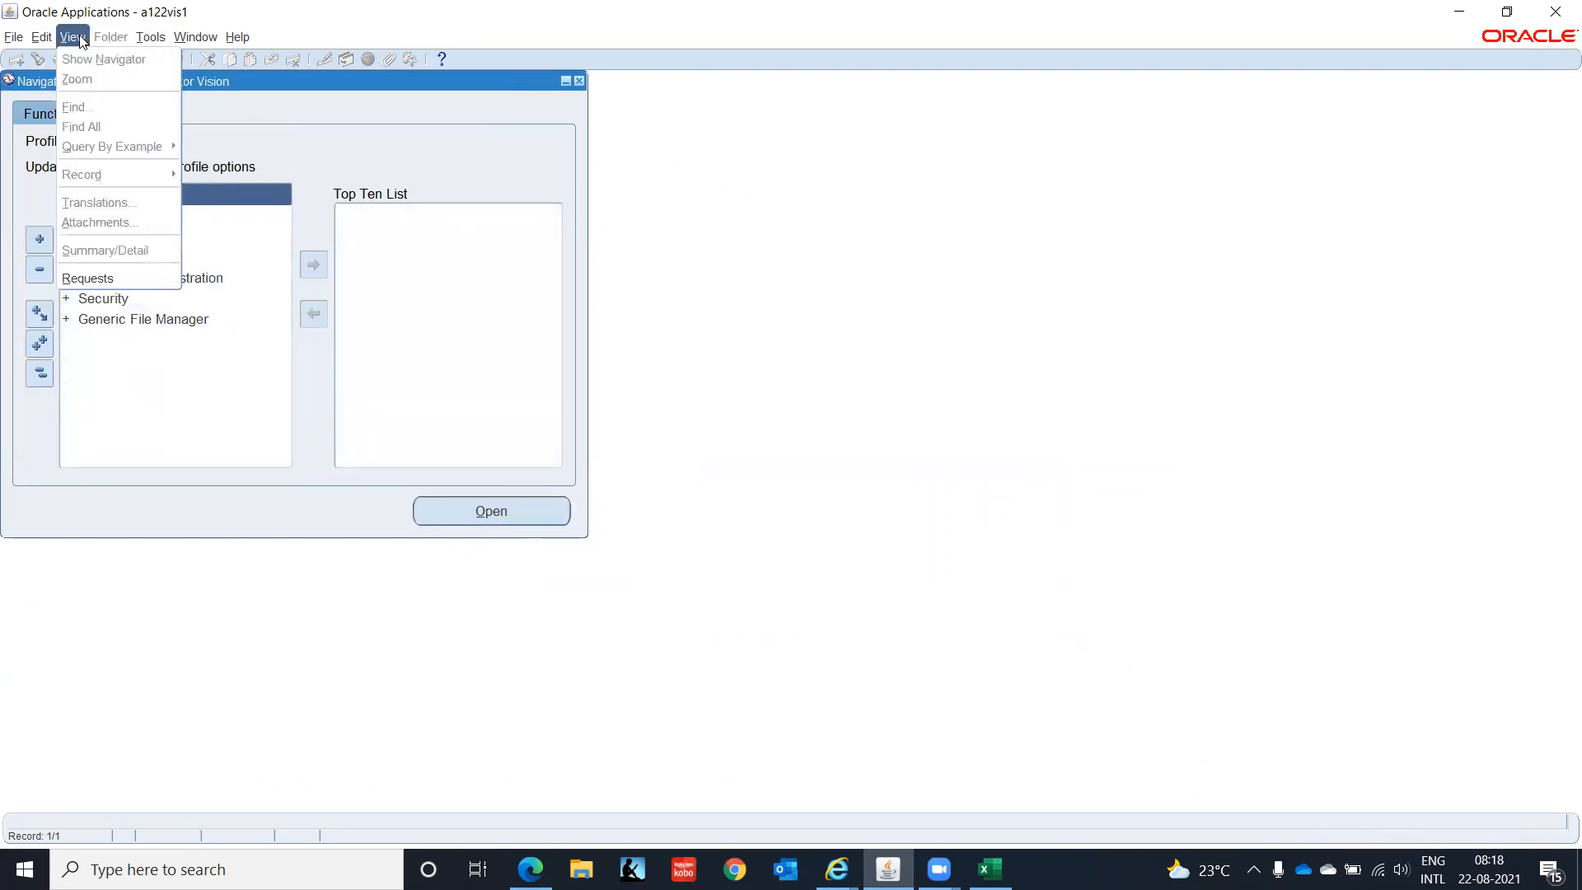
pyautogui.click(115, 277)
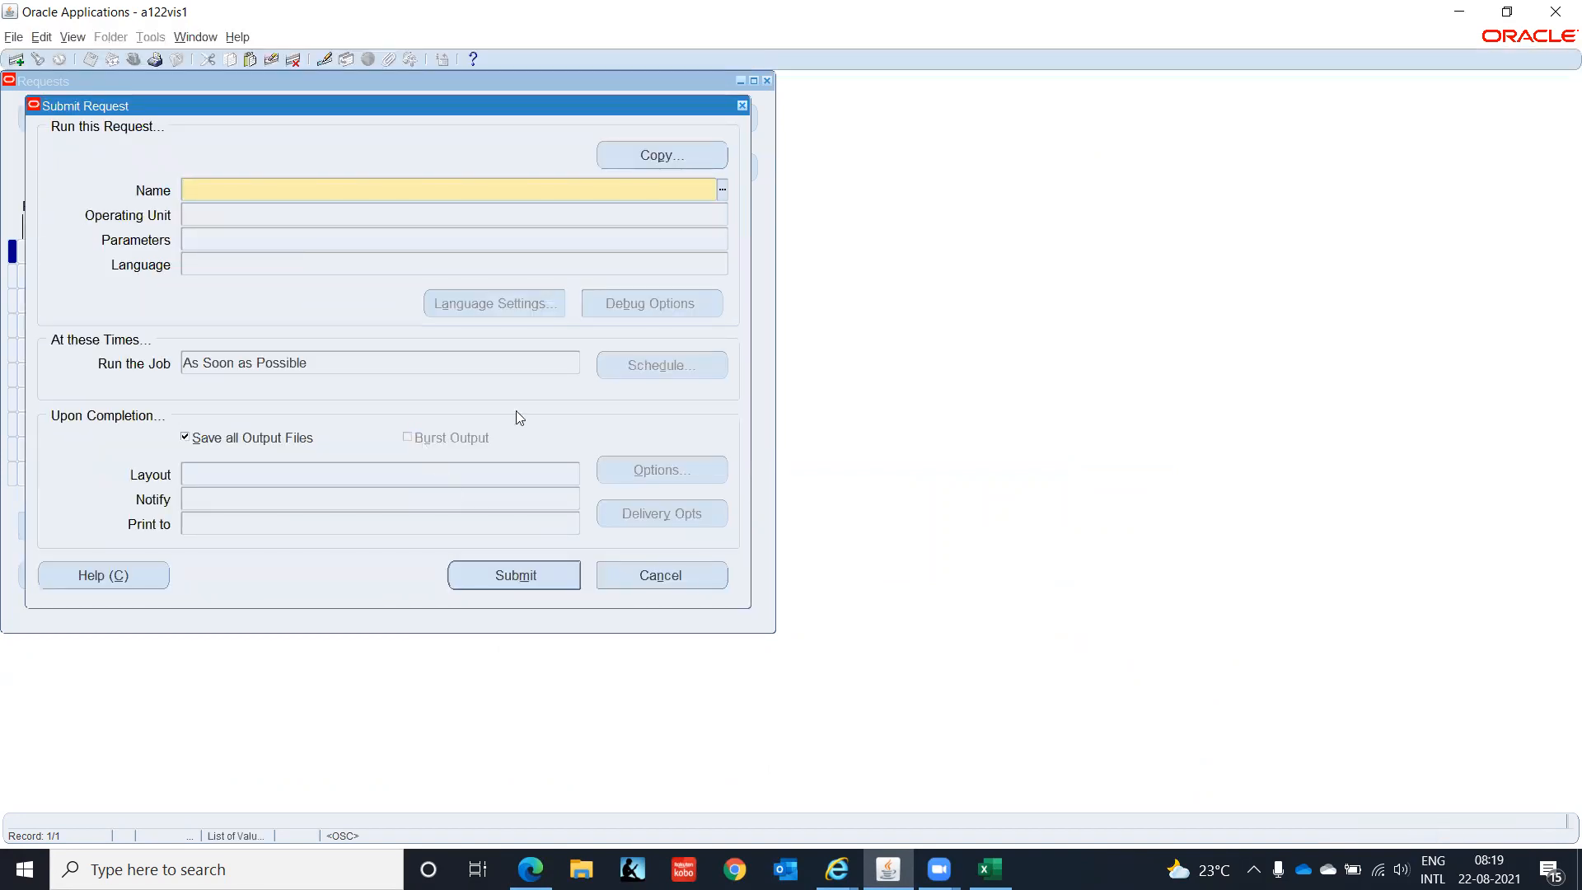
# - Set up a Replicate Seed Data request with operating unit IT Private Limited(OU)
pyautogui.click(722, 193)
pyautogui.write('re')
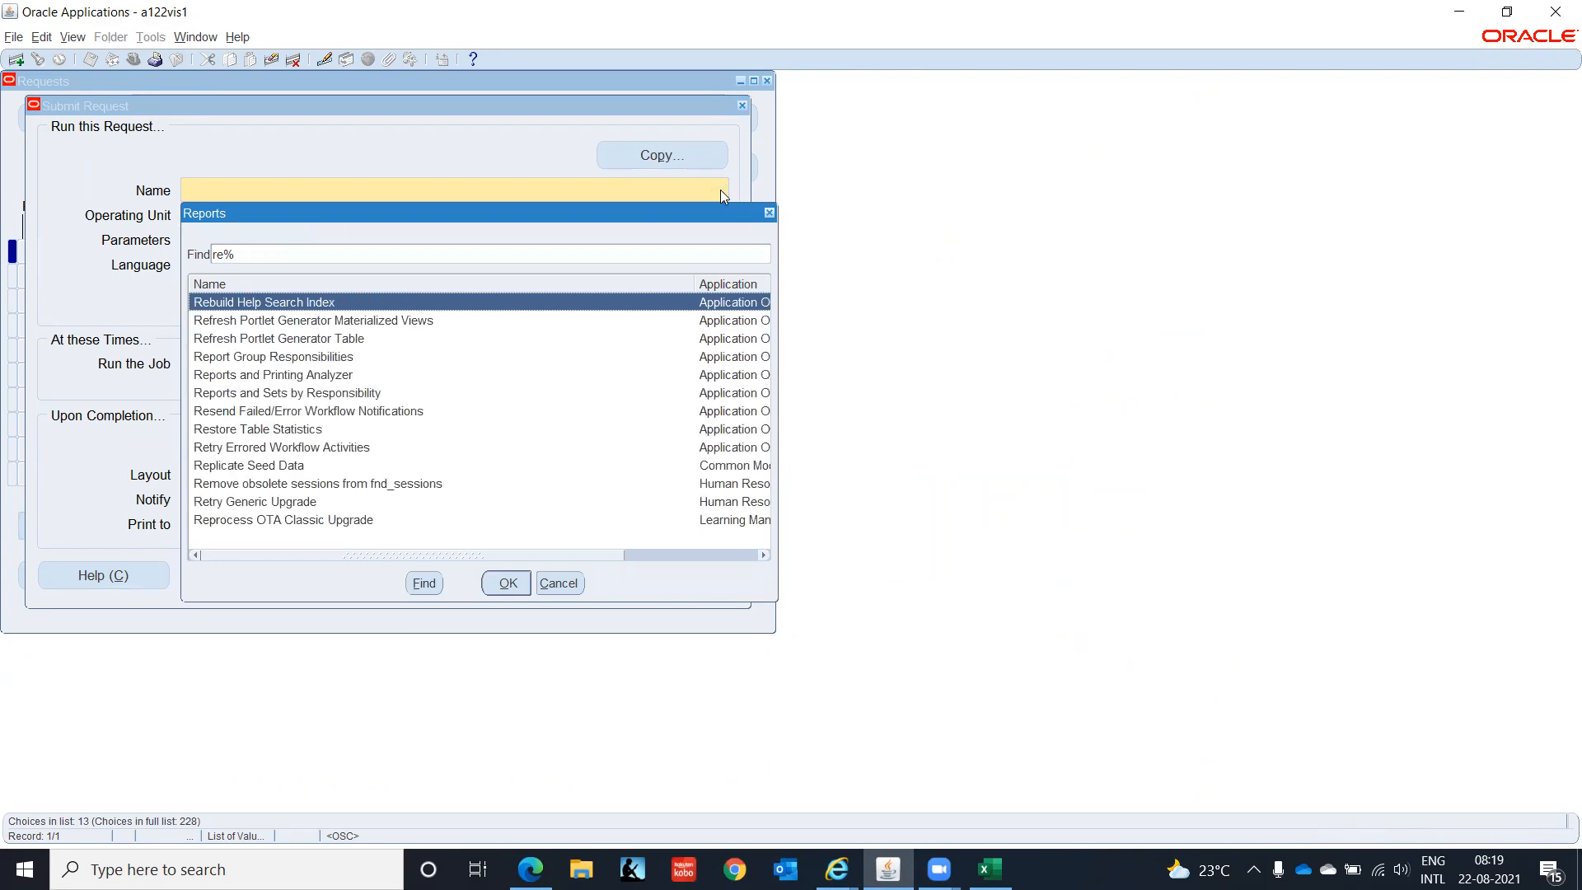
pyautogui.write('p')
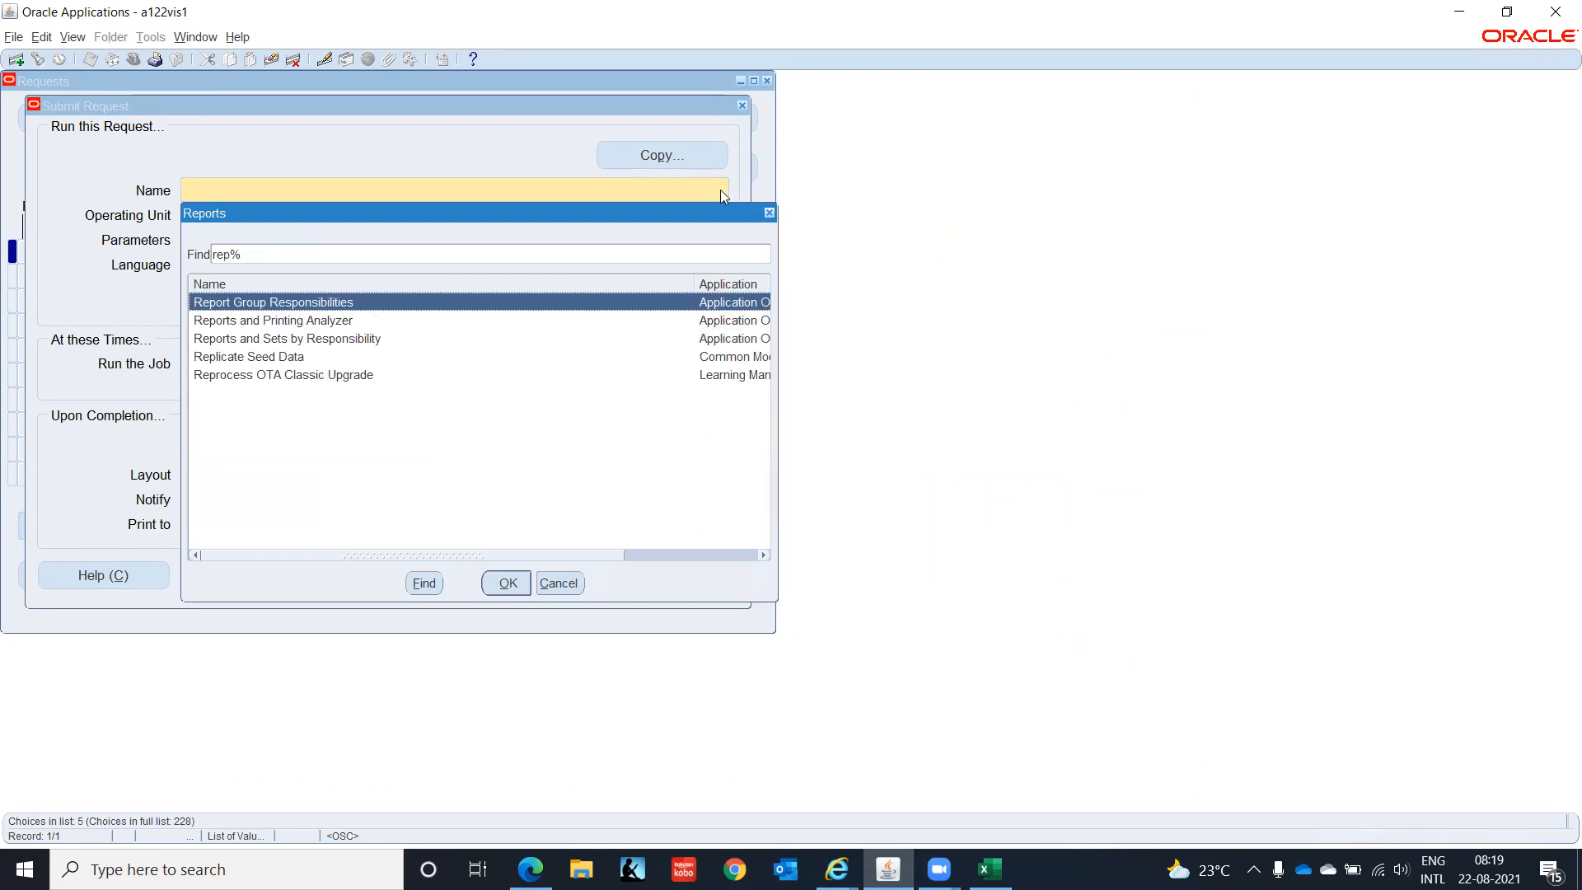
pyautogui.press('Down')
pyautogui.press('Down')
pyautogui.press('Down')
pyautogui.press('Return')
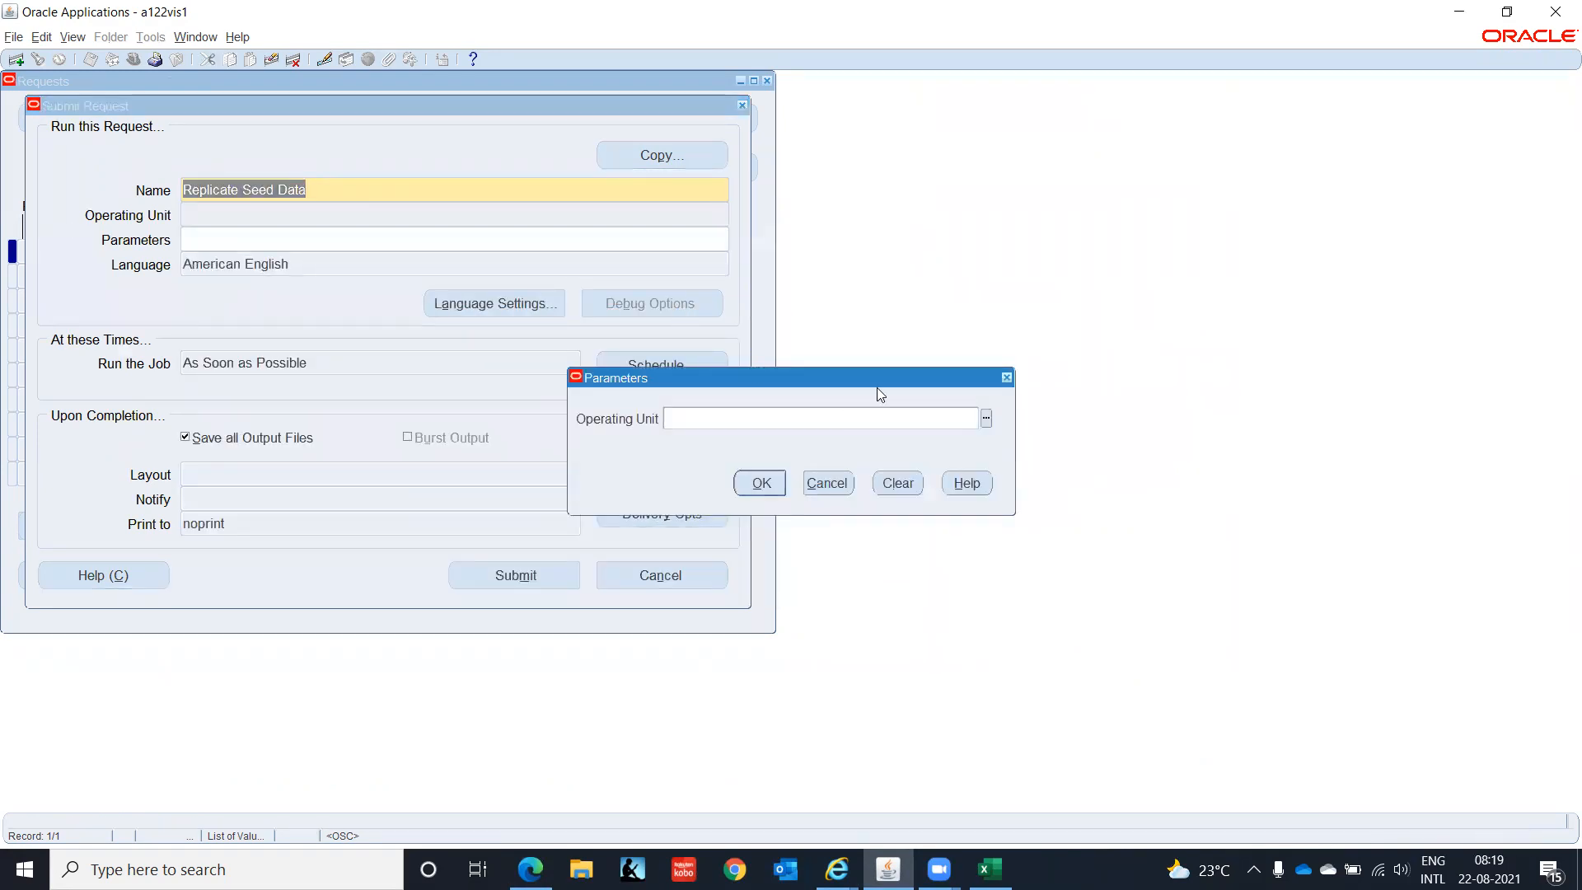
pyautogui.write('IT In')
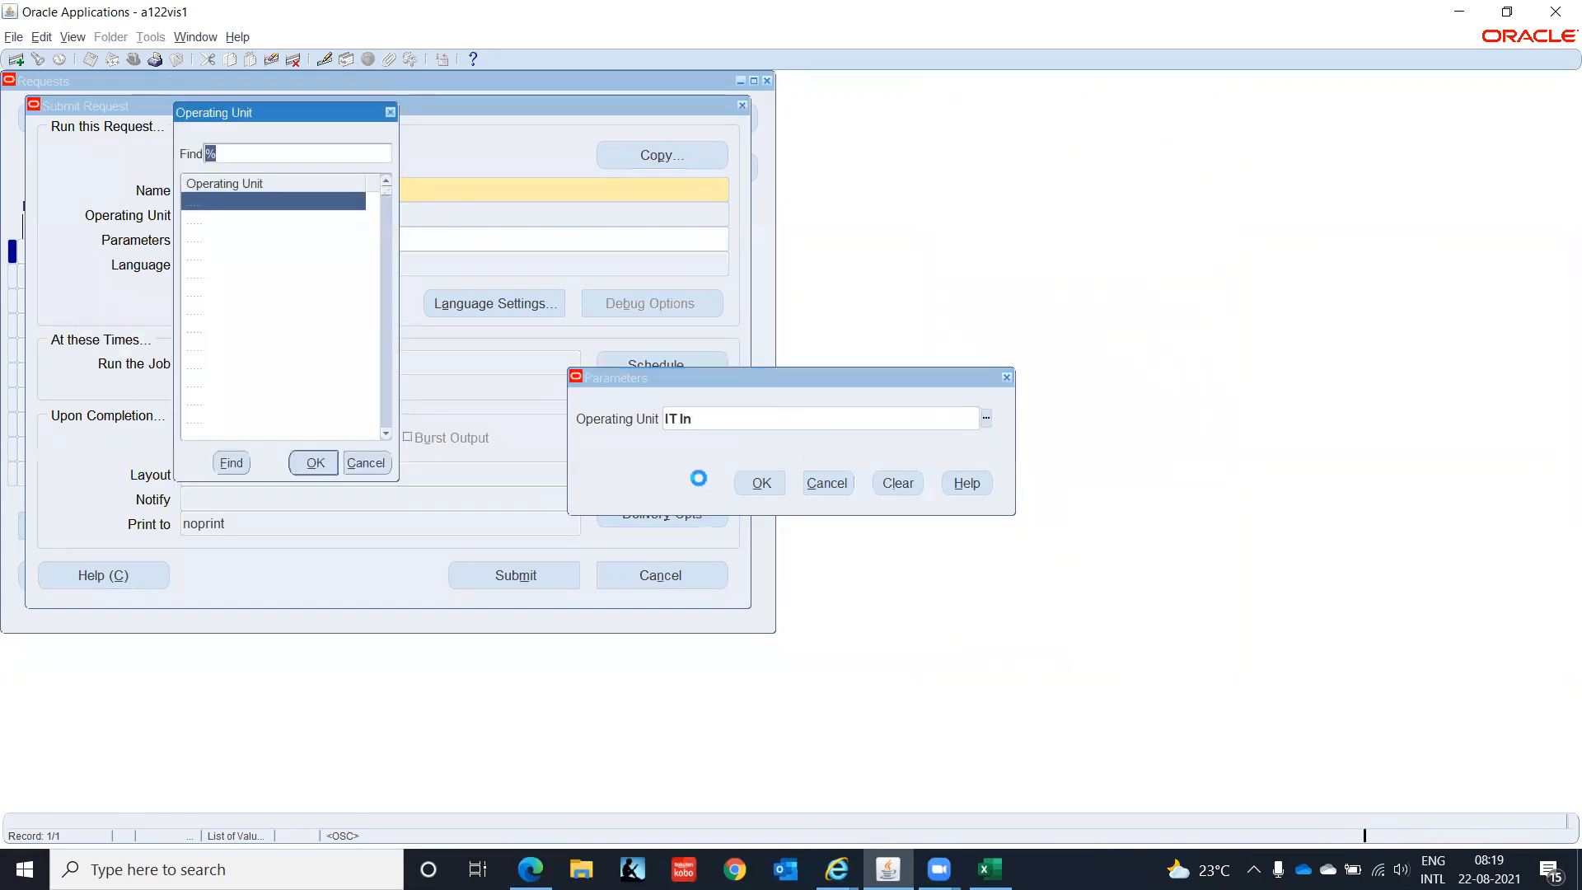
pyautogui.write('it')
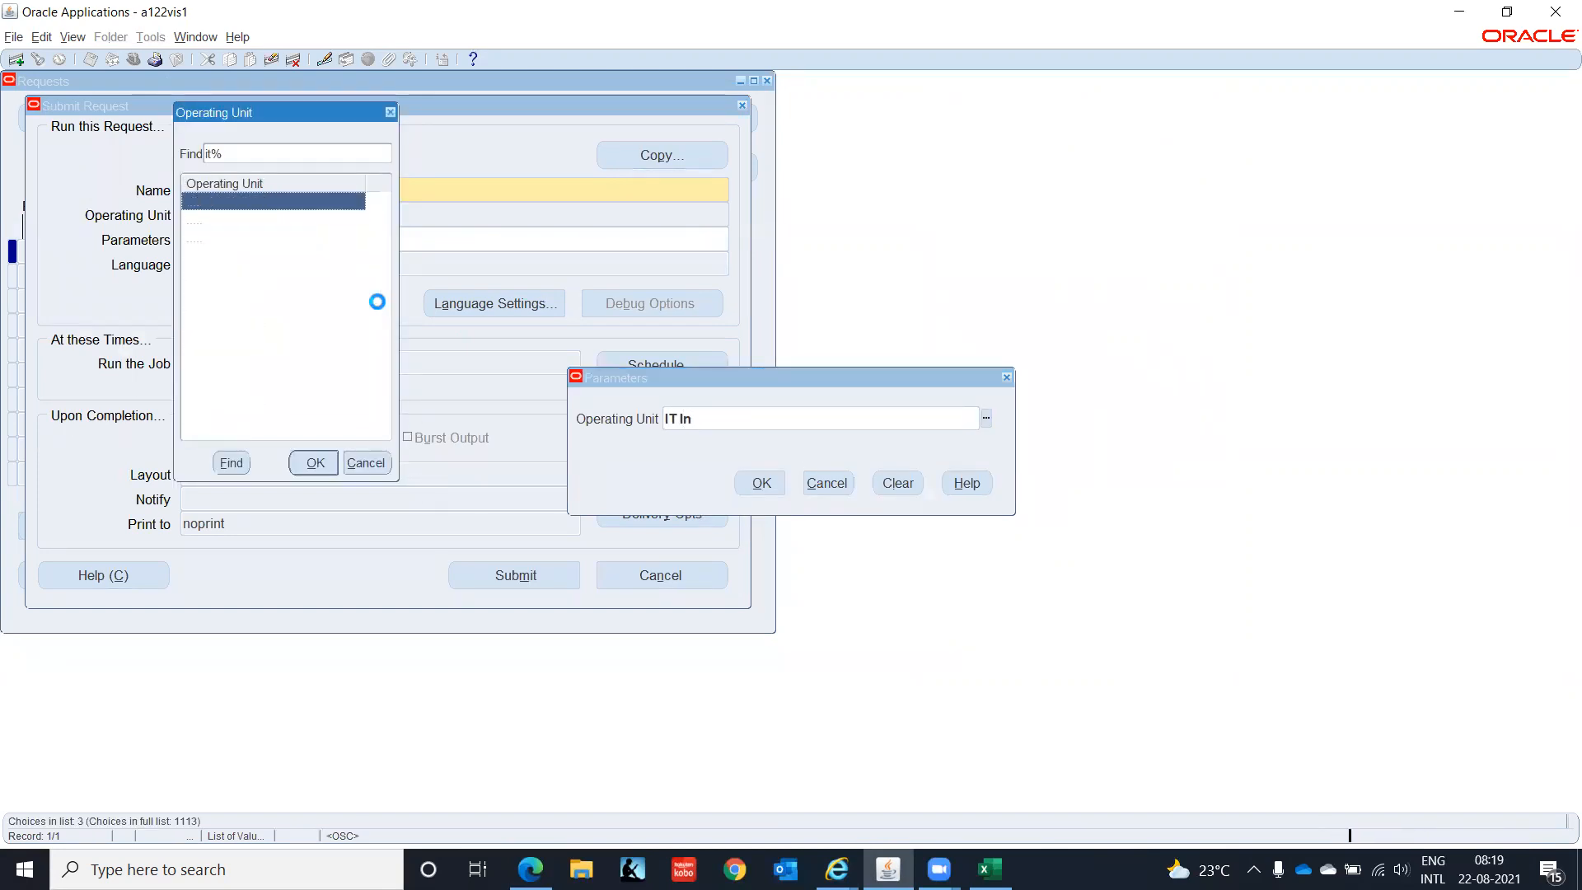
pyautogui.press('Return')
pyautogui.press('Tab')
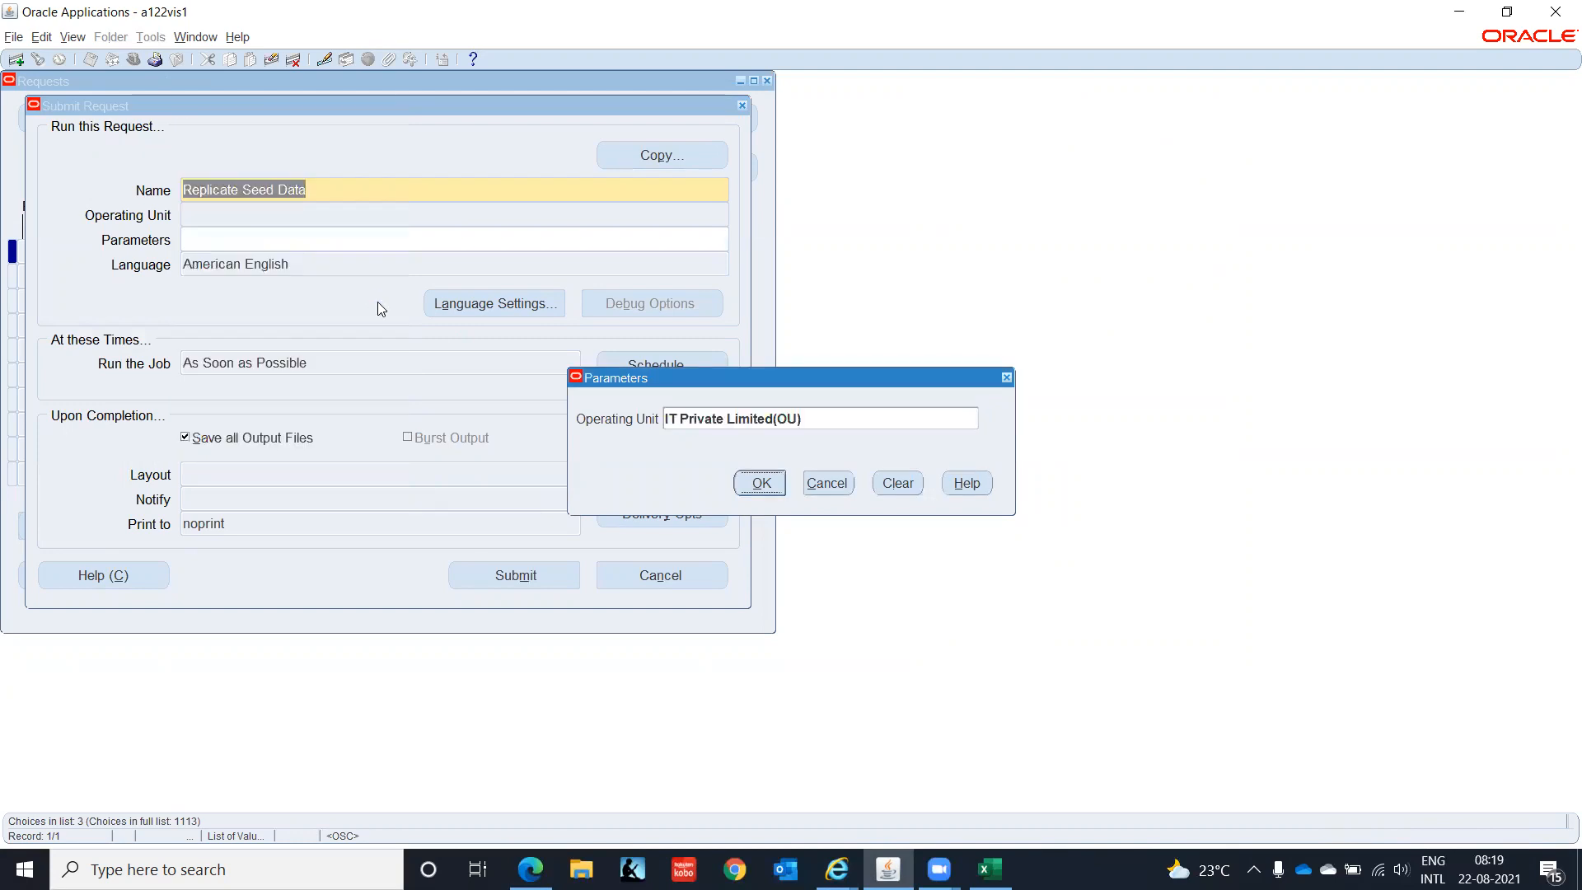
pyautogui.click(761, 485)
# - Submit the request and refresh the Requests list to confirm it is running
pyautogui.click(518, 578)
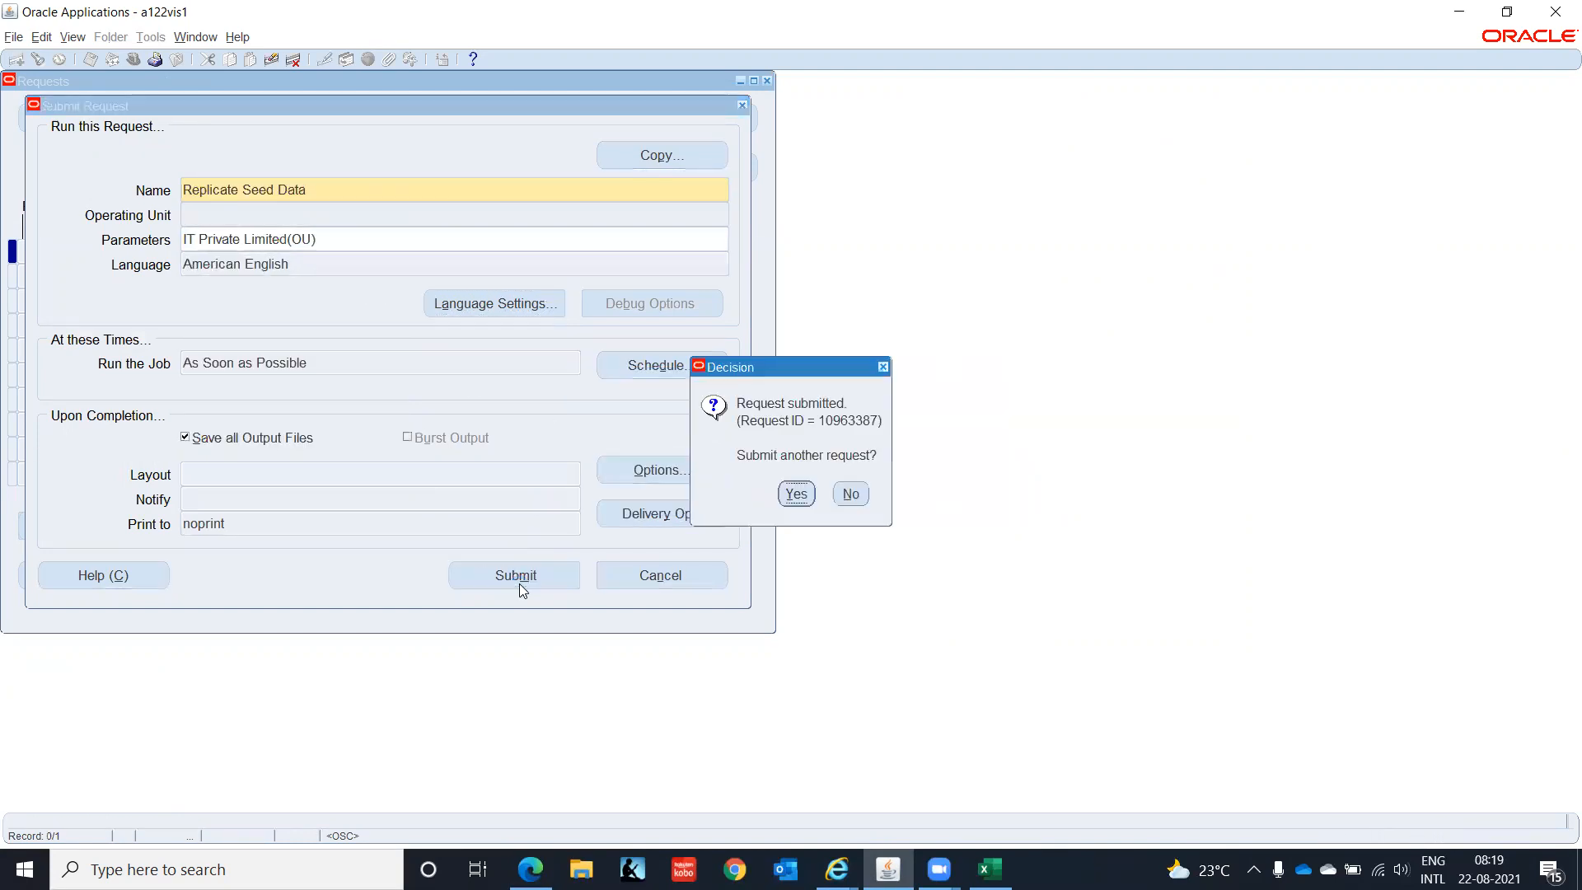
pyautogui.click(853, 494)
pyautogui.click(643, 569)
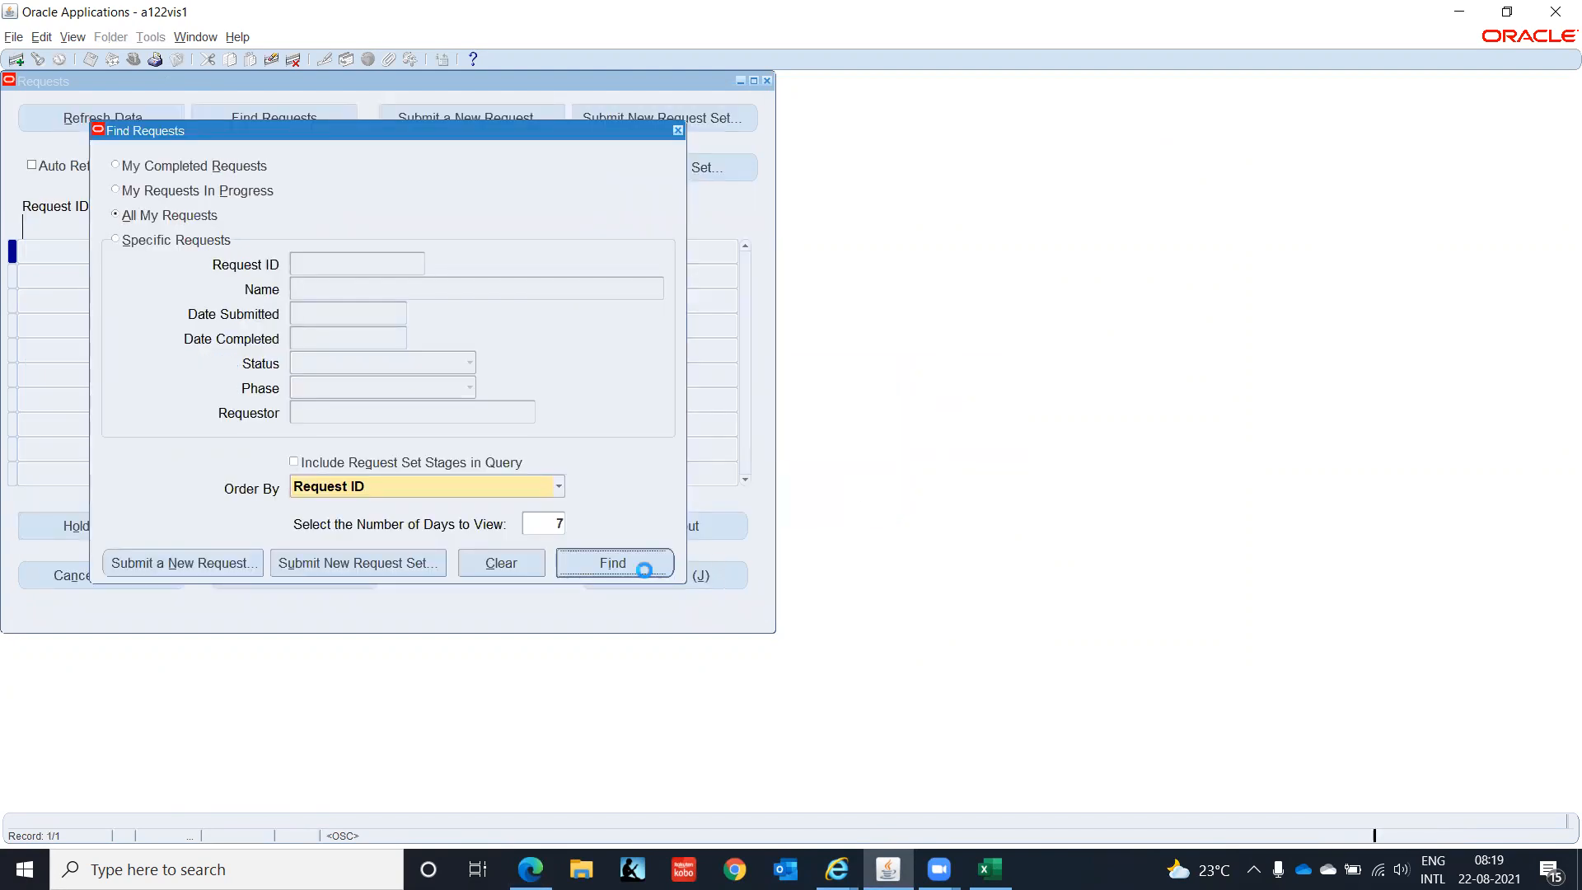
pyautogui.click(101, 118)
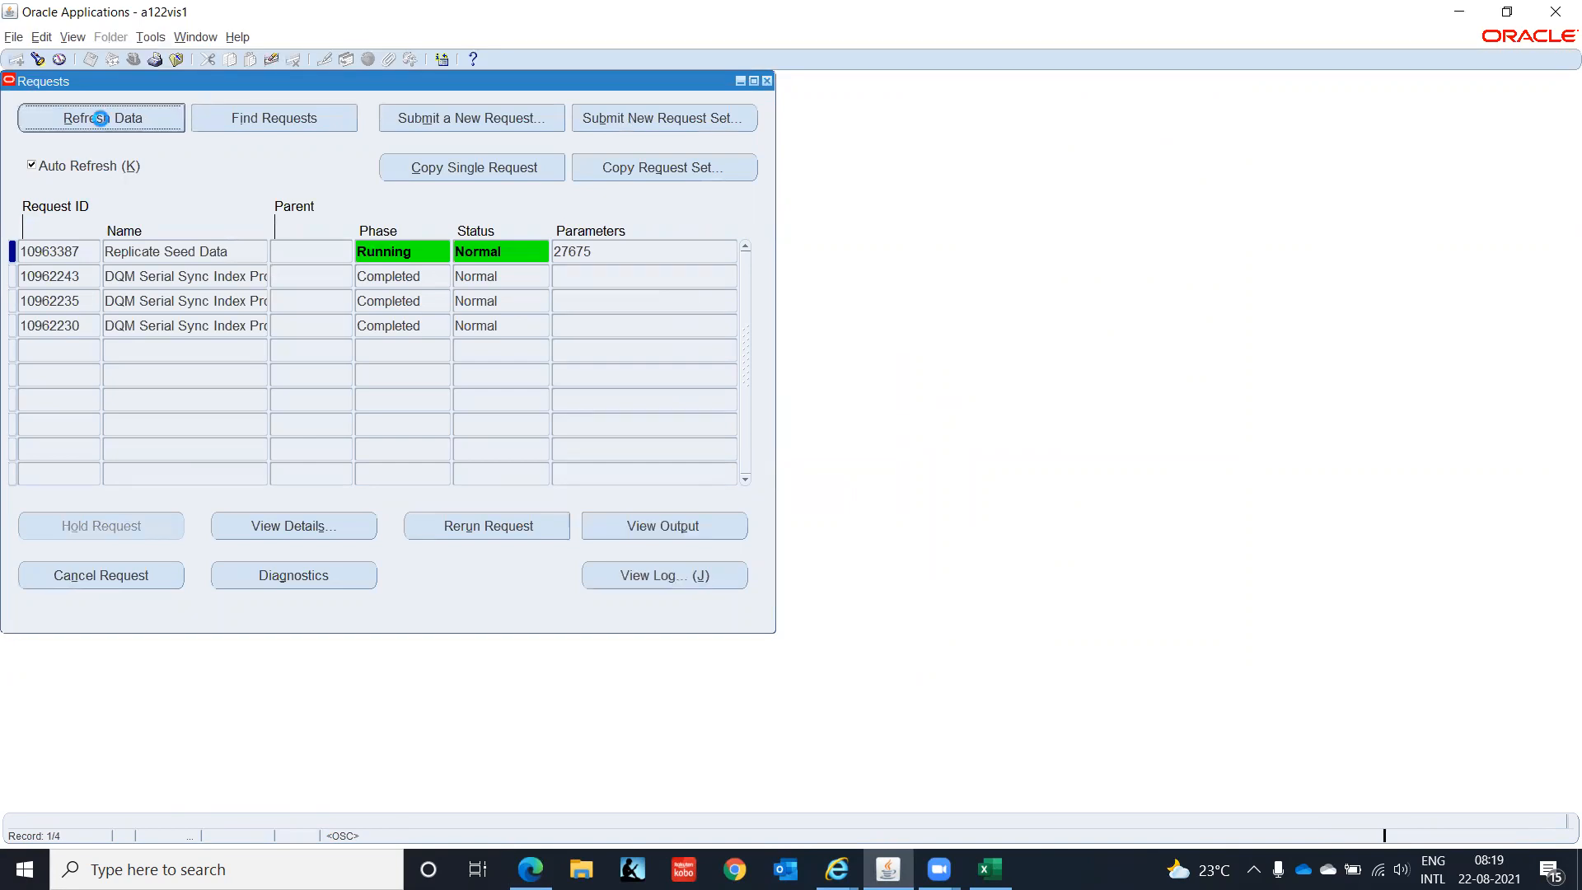
pyautogui.click(531, 869)
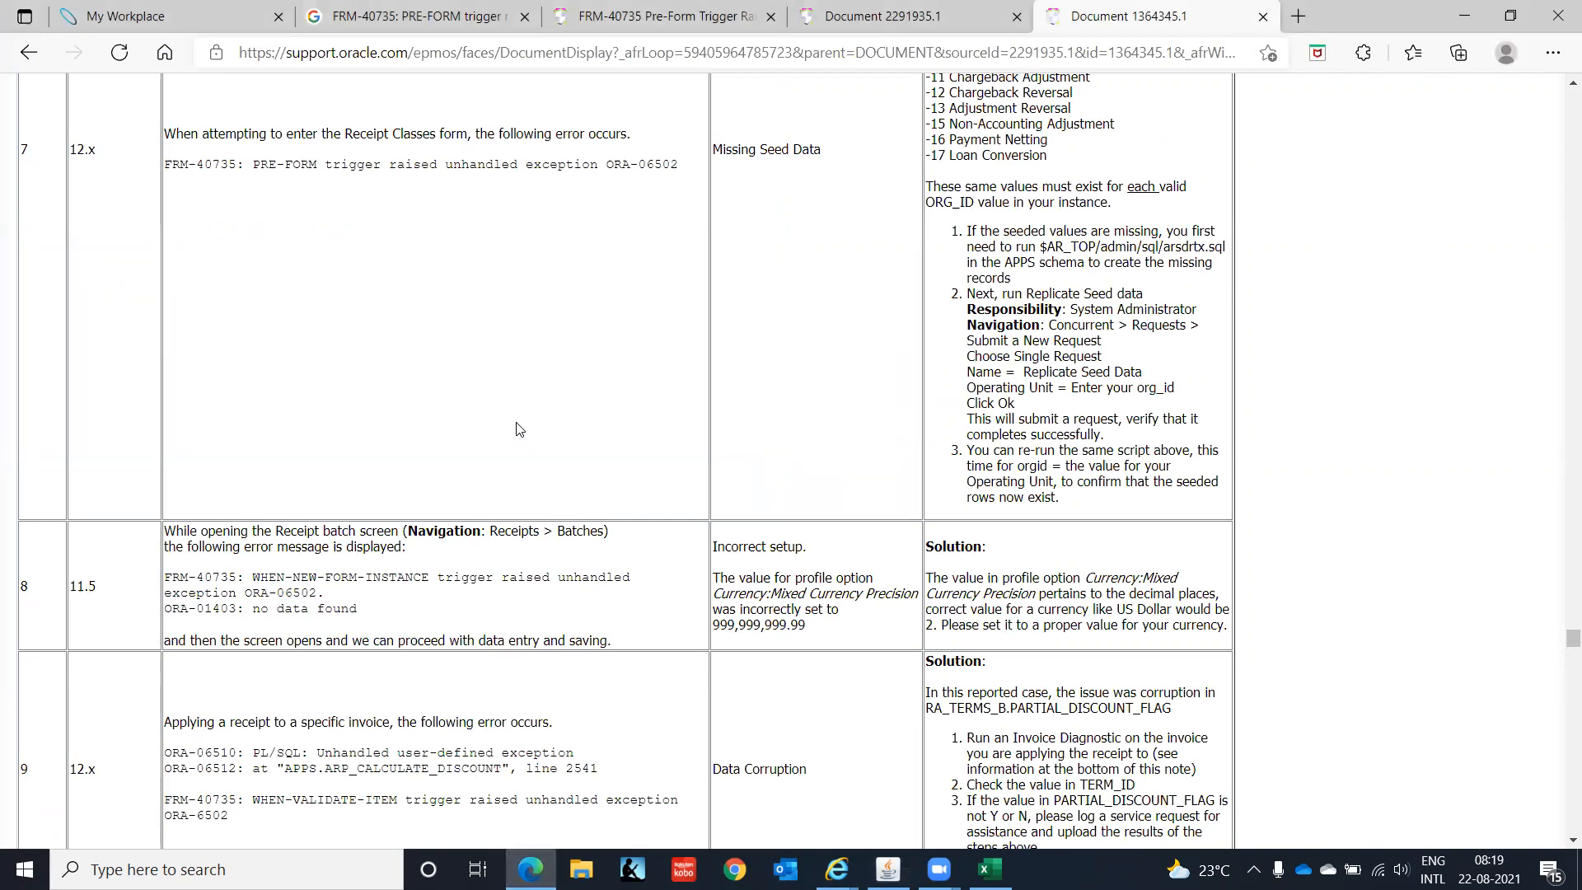
# - Scroll through Note 1364345.1 and close it to return to Doc ID 2291935.1
pyautogui.scroll(-6, 518, 428)
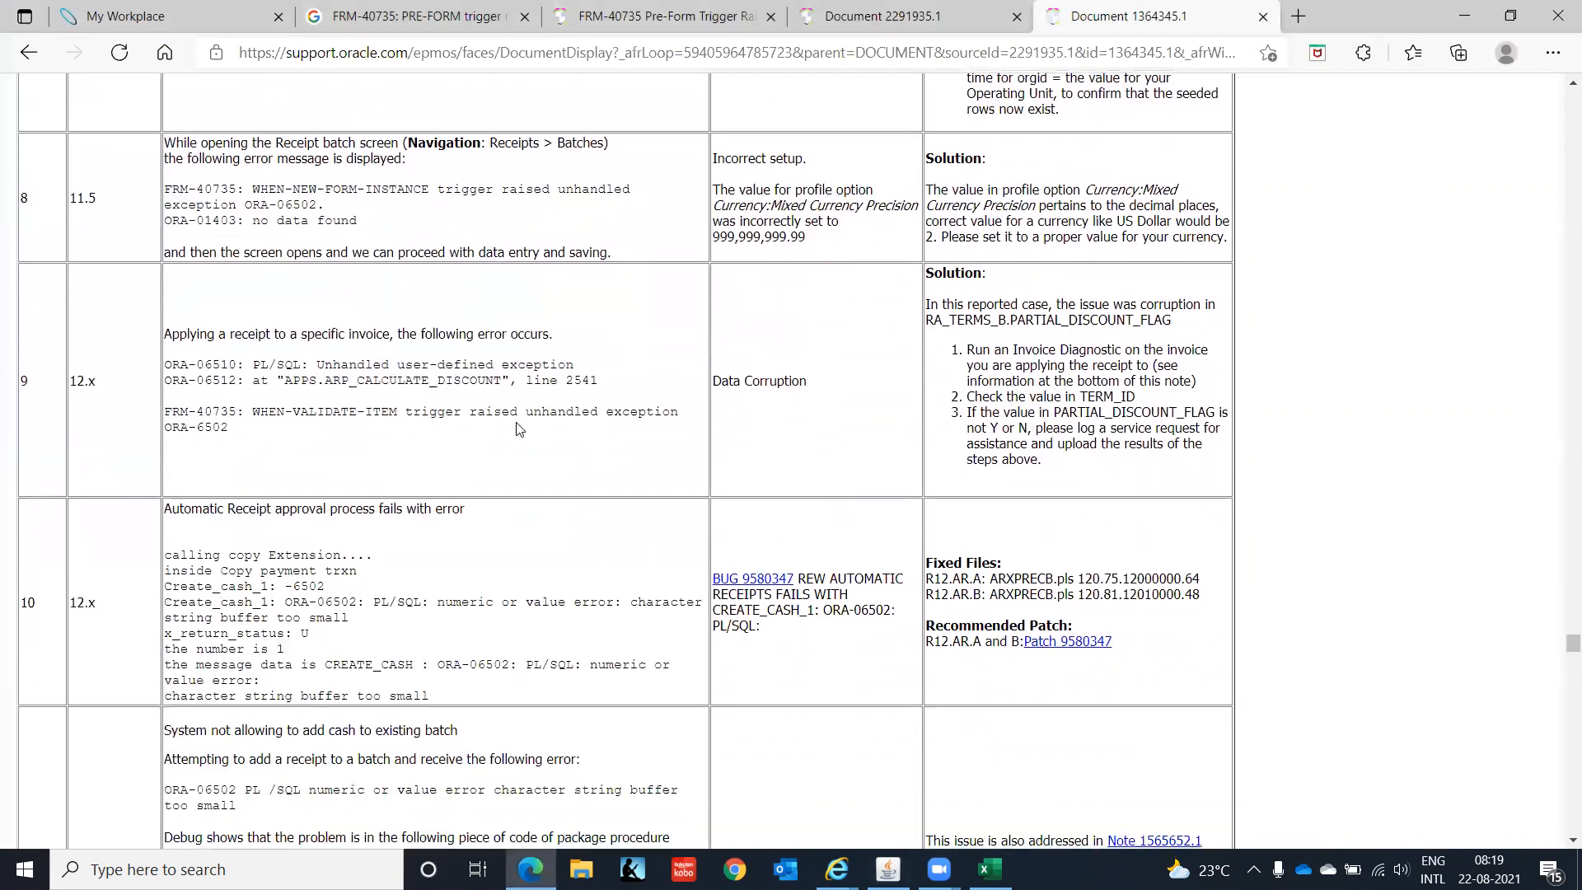
pyautogui.scroll(-5, 518, 428)
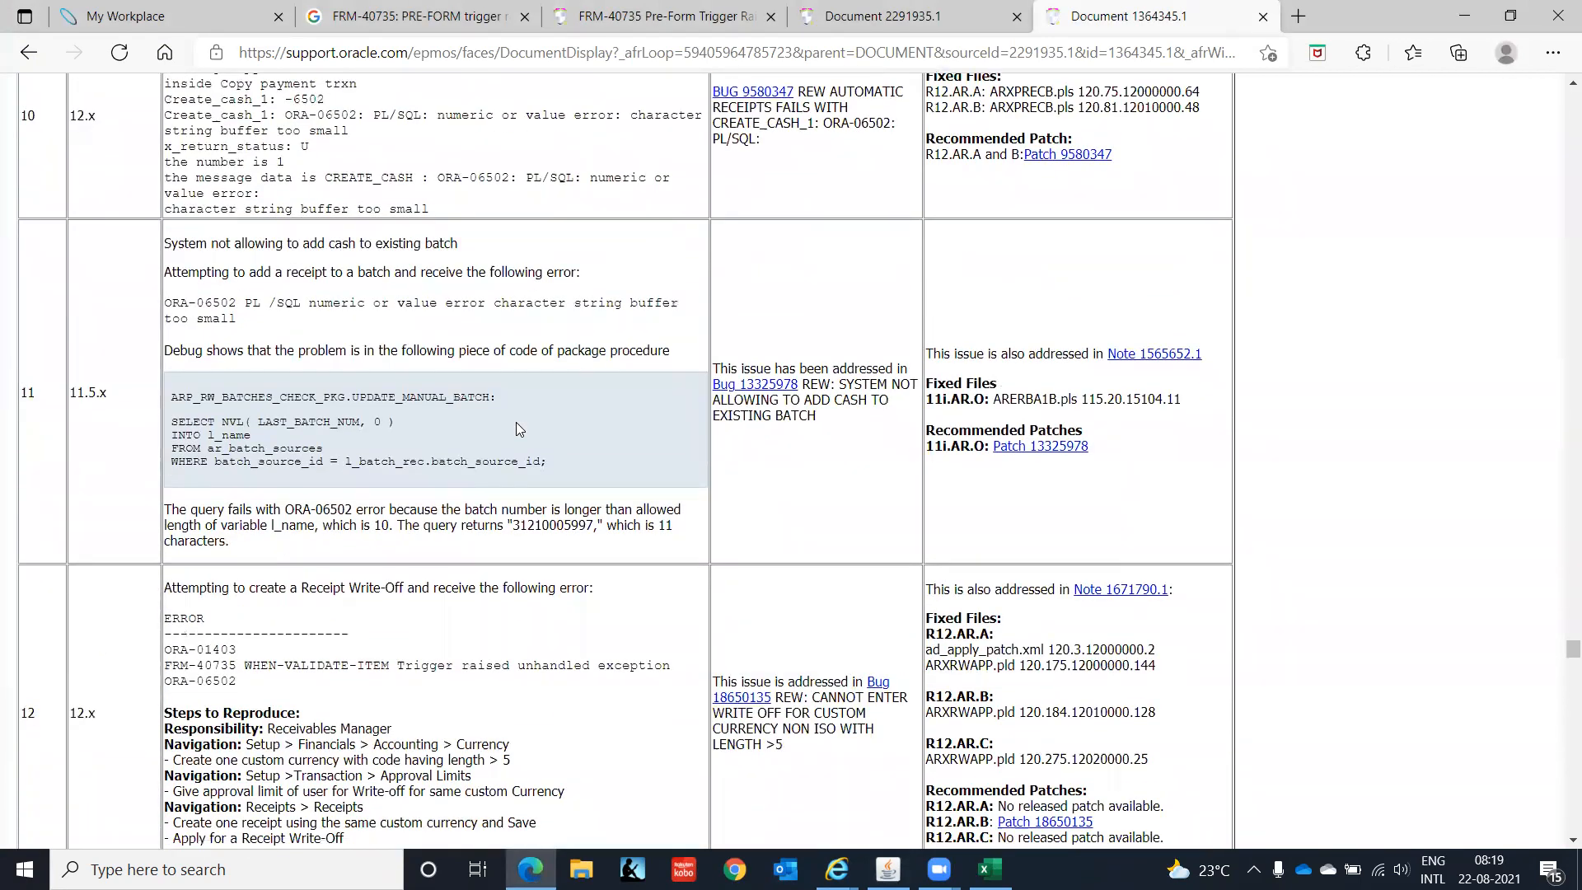
pyautogui.scroll(-5, 516, 422)
pyautogui.scroll(-6, 518, 428)
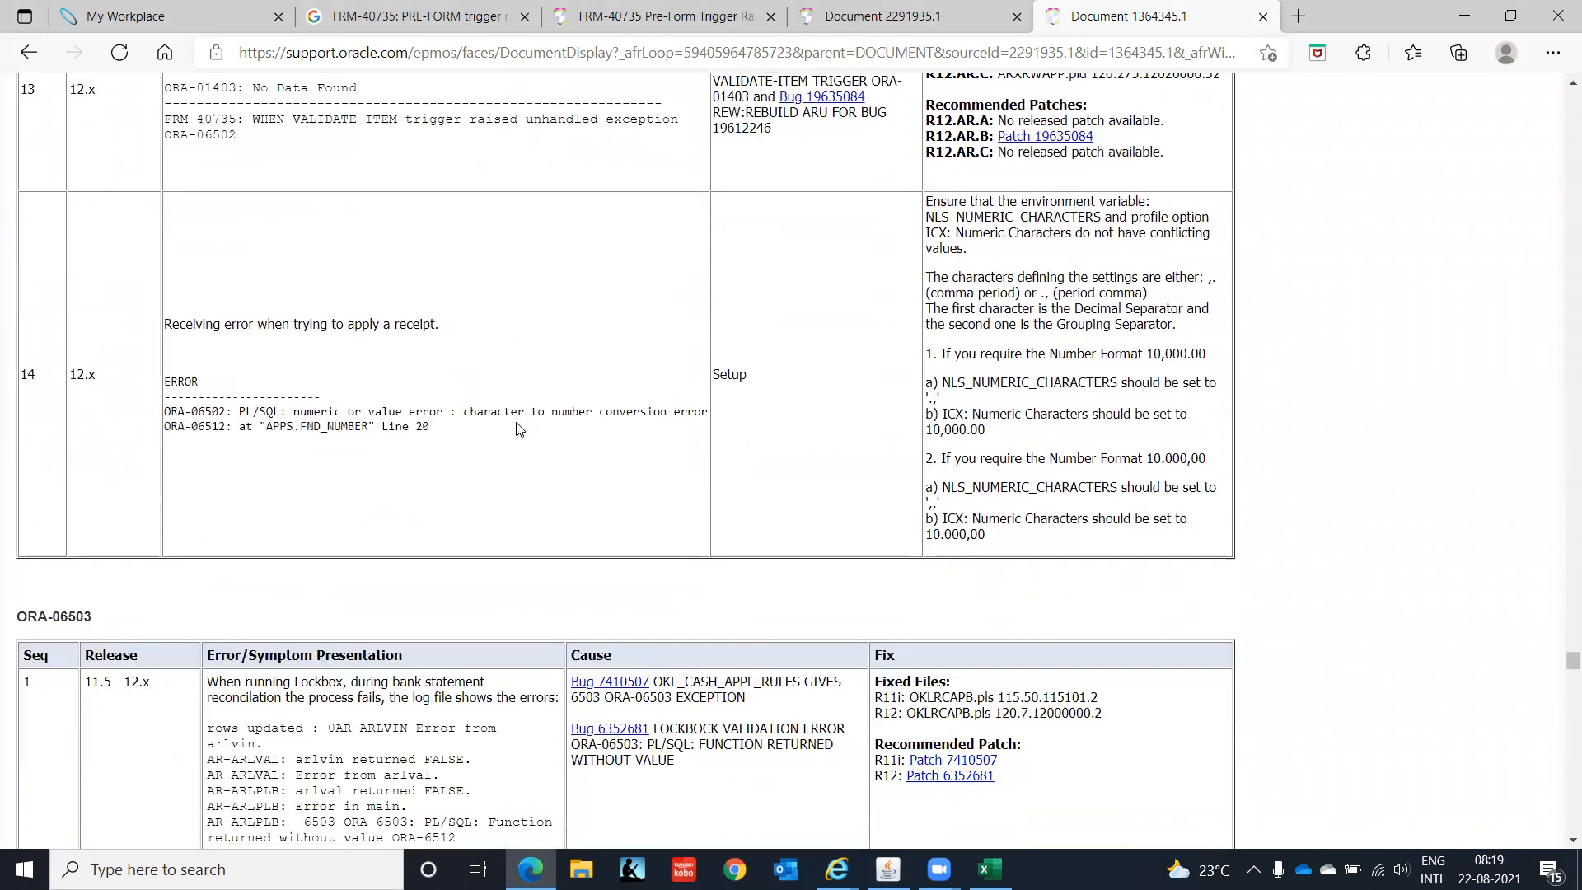
pyautogui.scroll(-4, 518, 428)
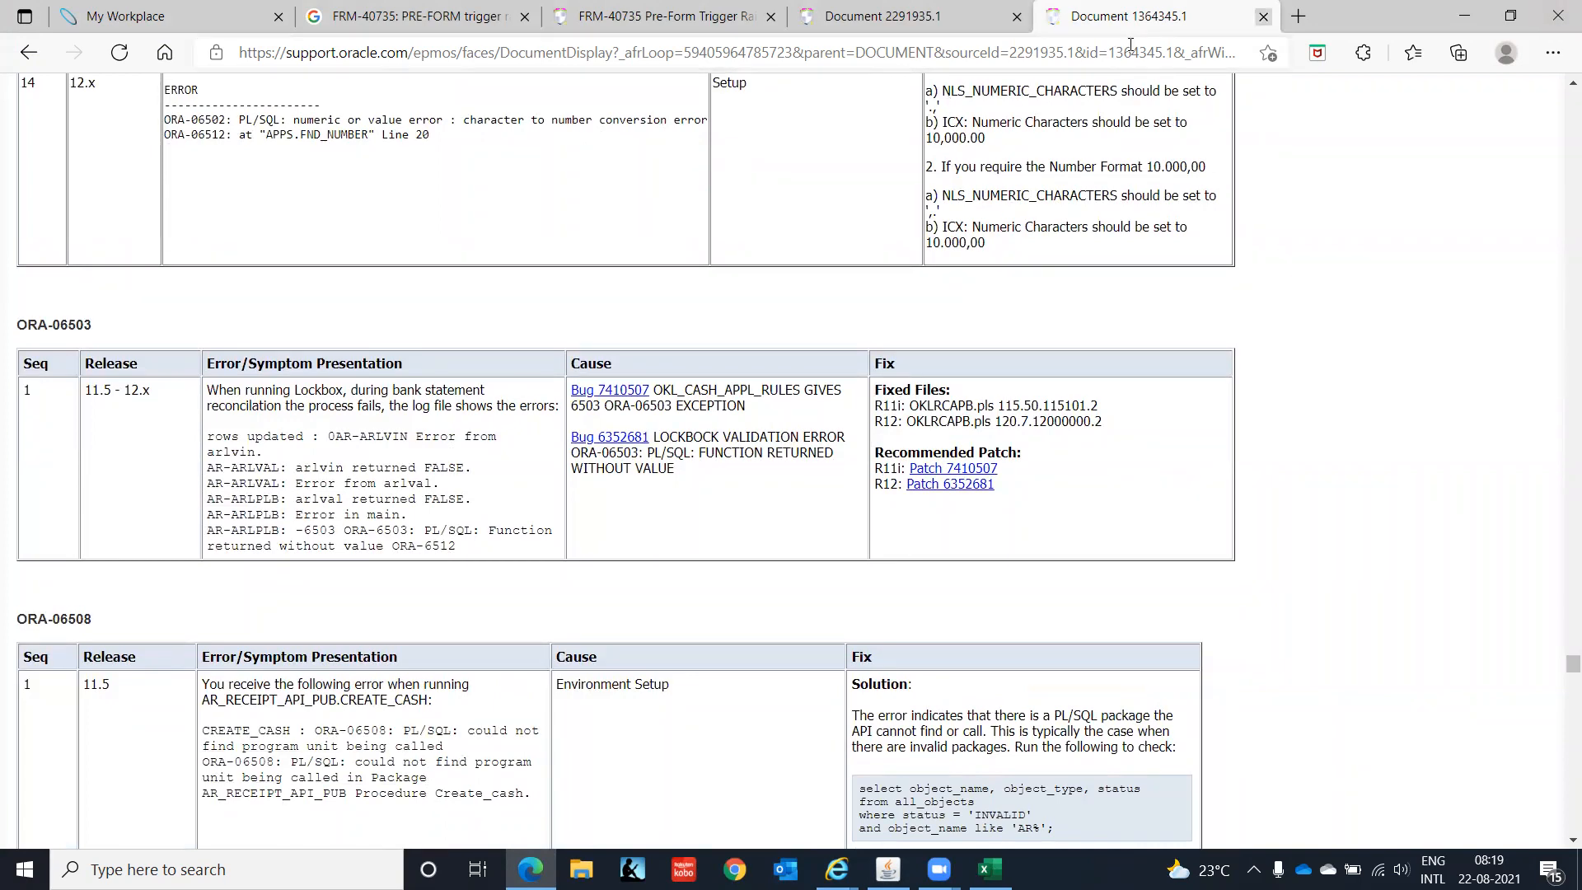
pyautogui.click(1262, 16)
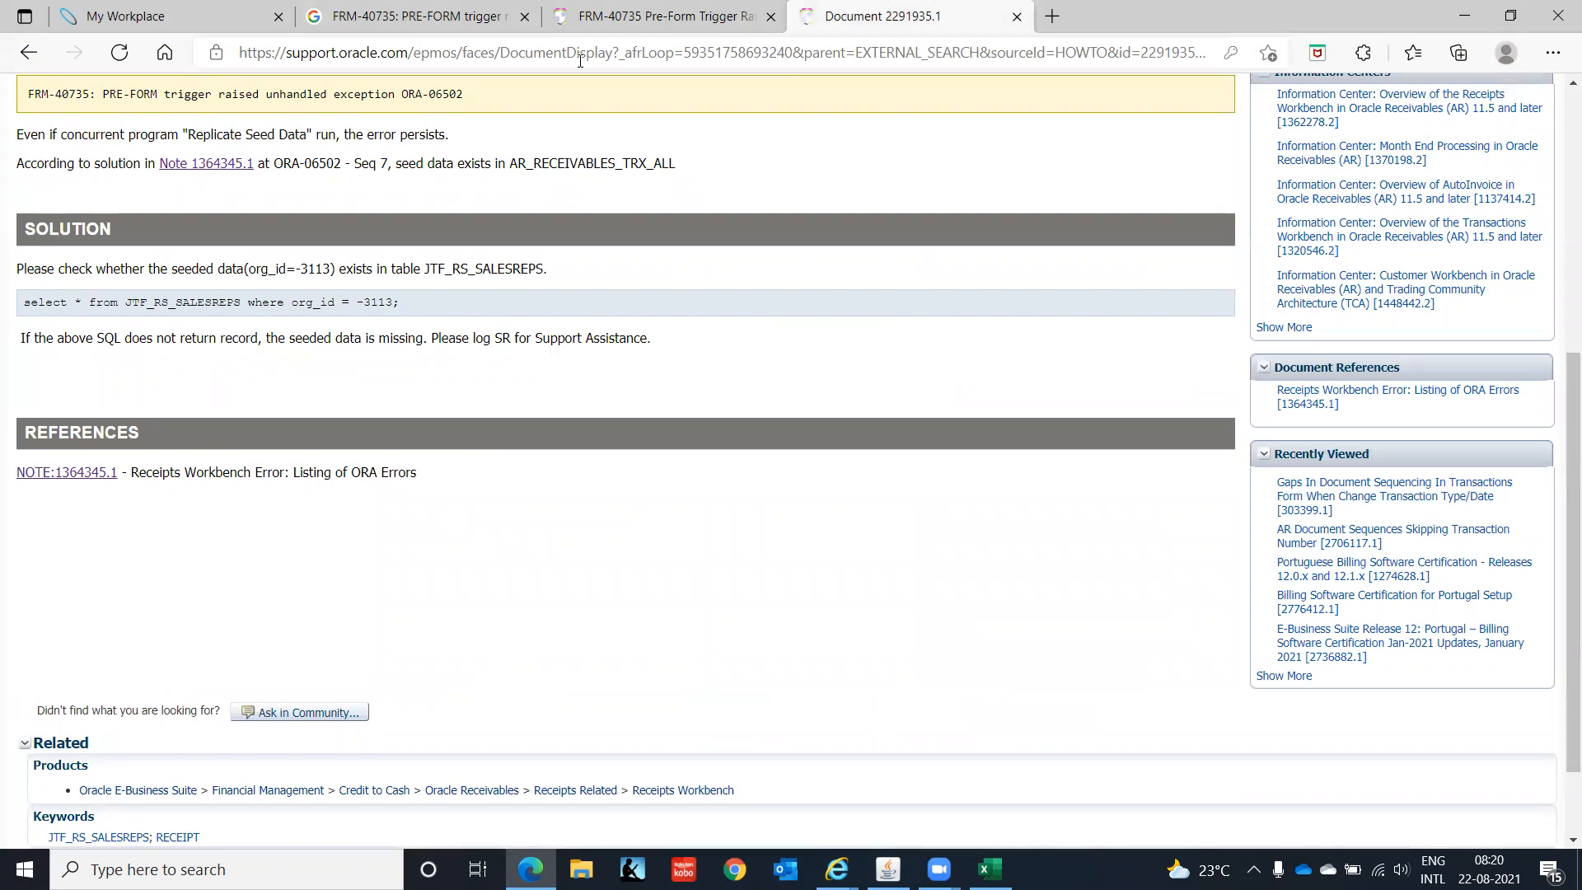
# - Sign in to read note 1174274.1's FRM-40735 fix: define the Property Manager system option
pyautogui.click(593, 31)
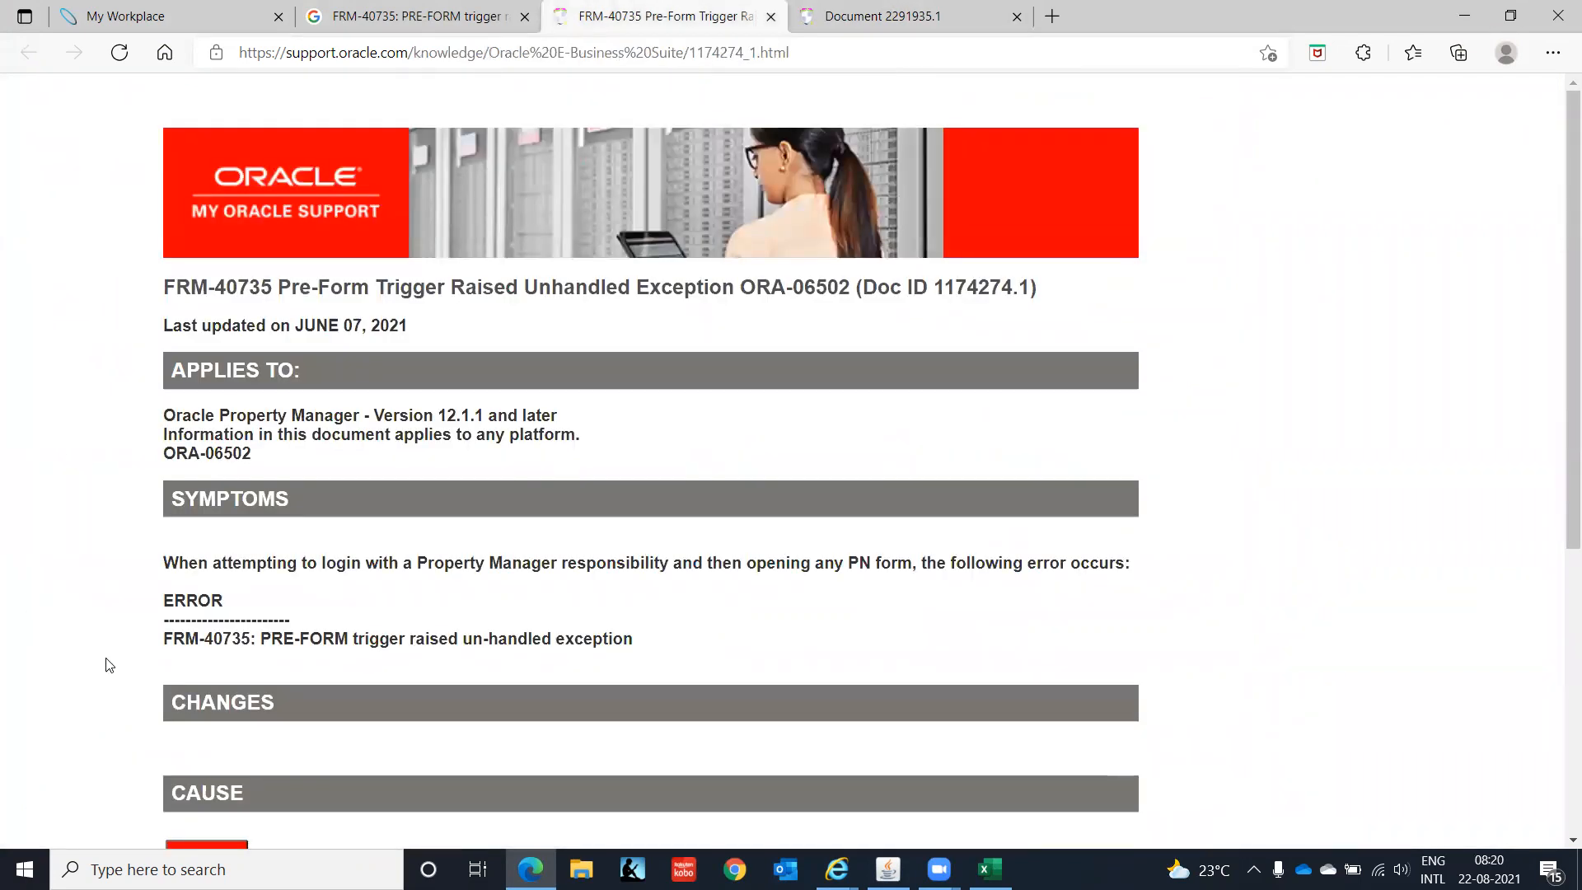
pyautogui.scroll(-4, 108, 664)
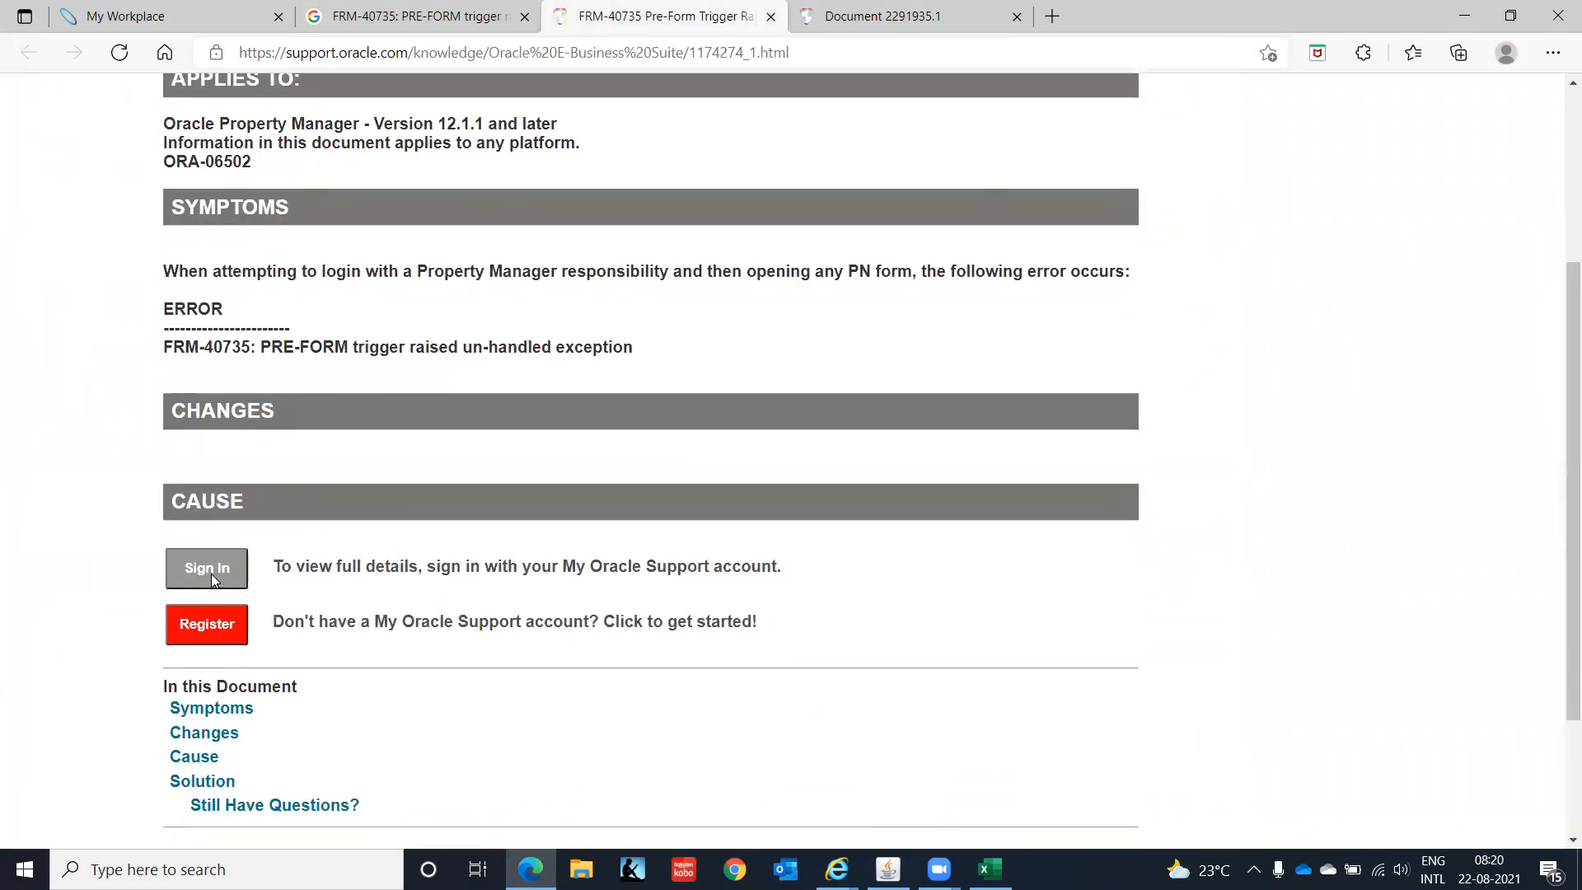
pyautogui.click(213, 573)
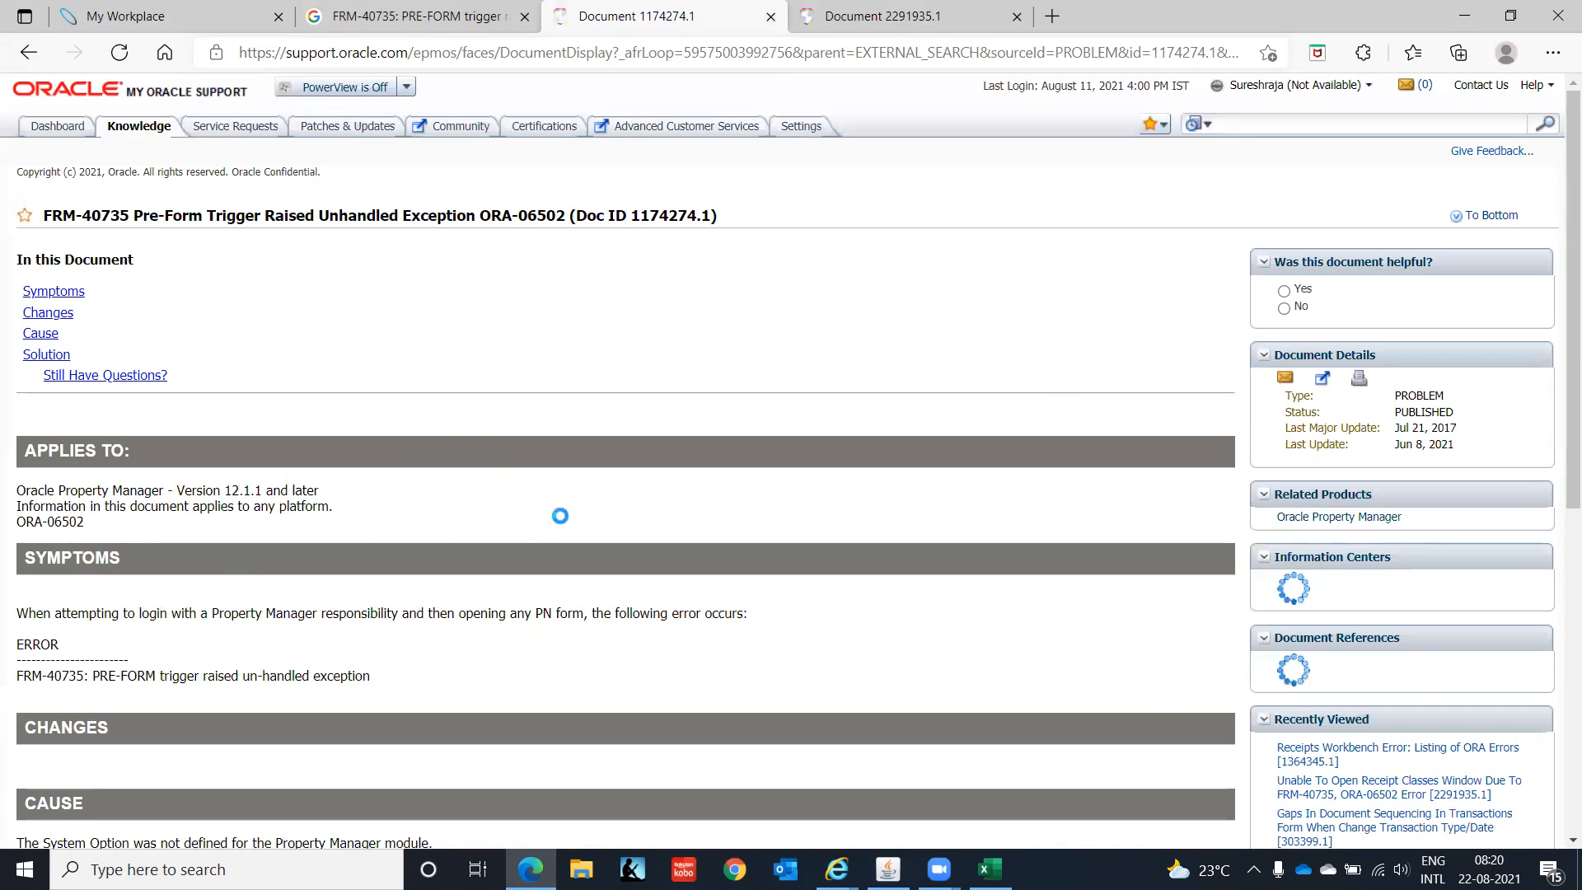
pyautogui.scroll(-3, 561, 516)
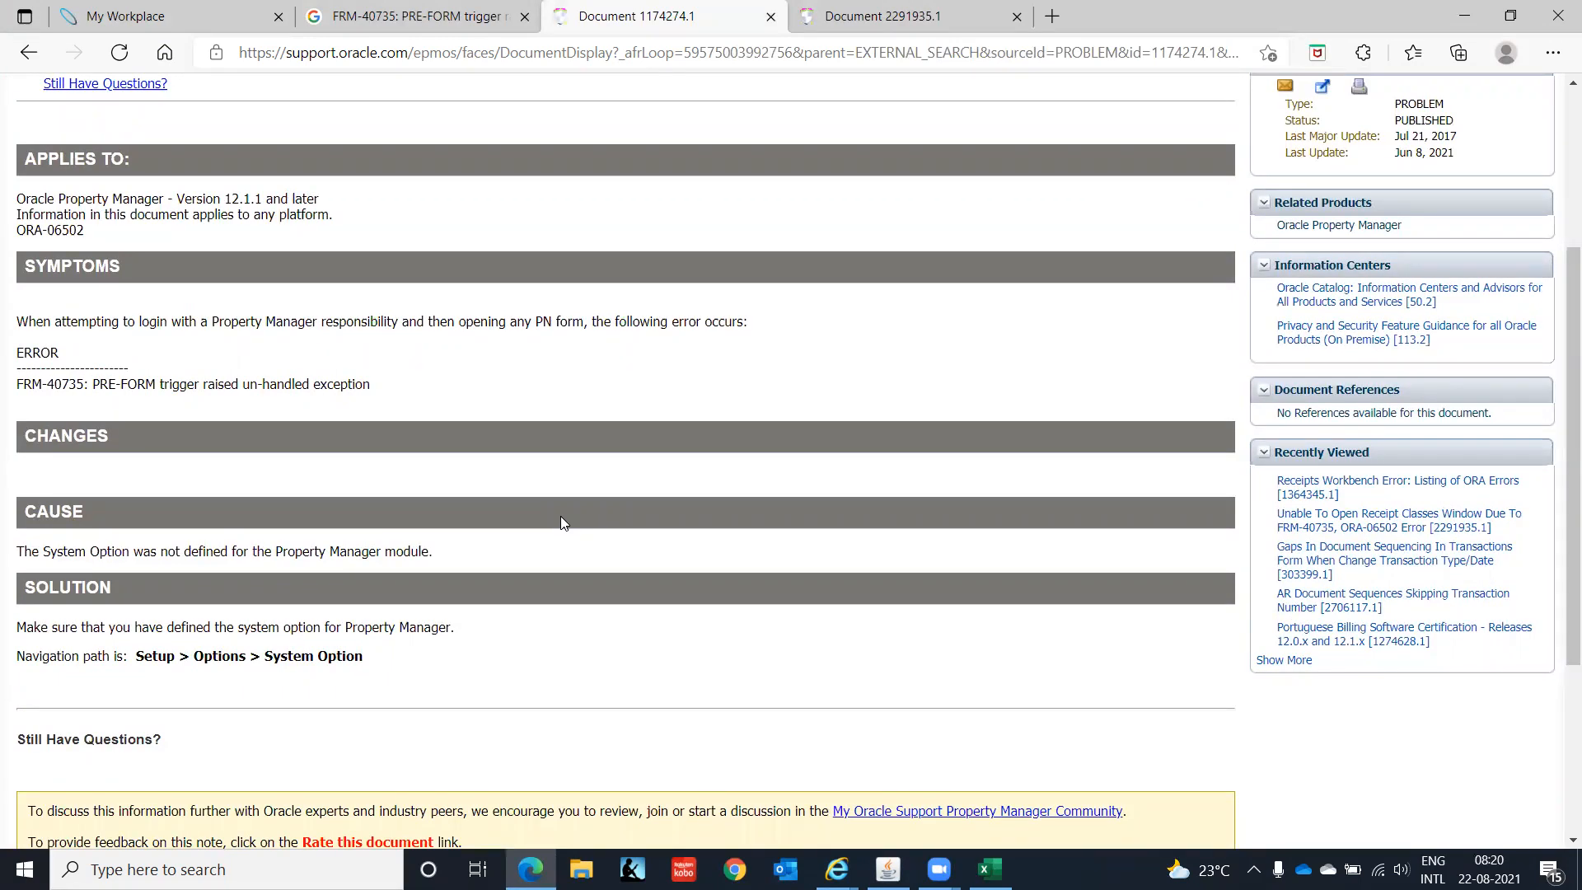
pyautogui.scroll(3, 560, 517)
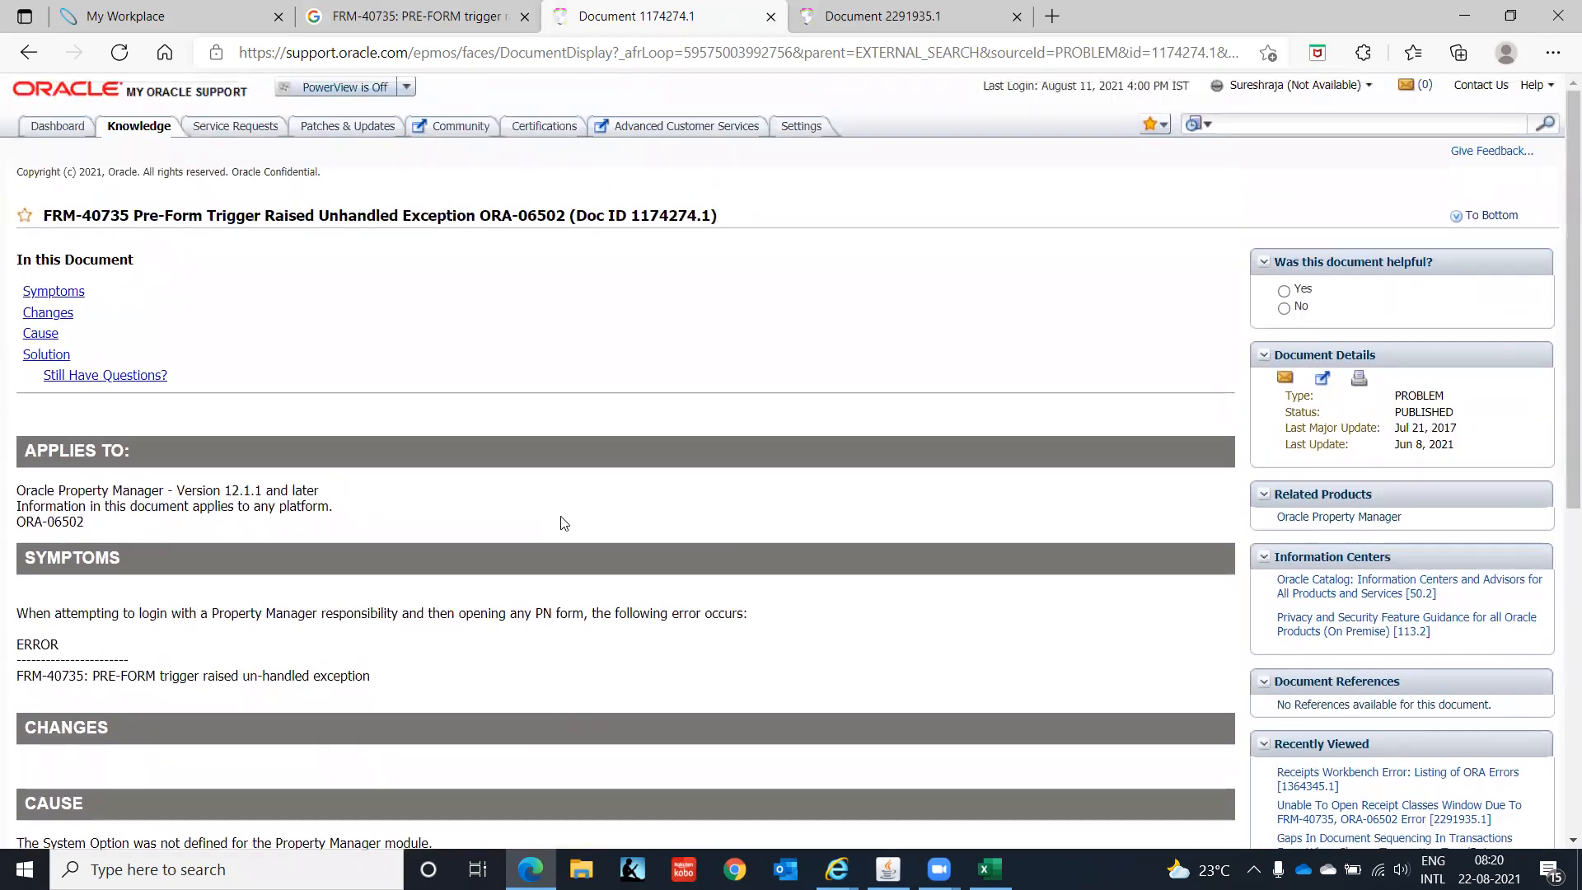
pyautogui.scroll(-3, 563, 523)
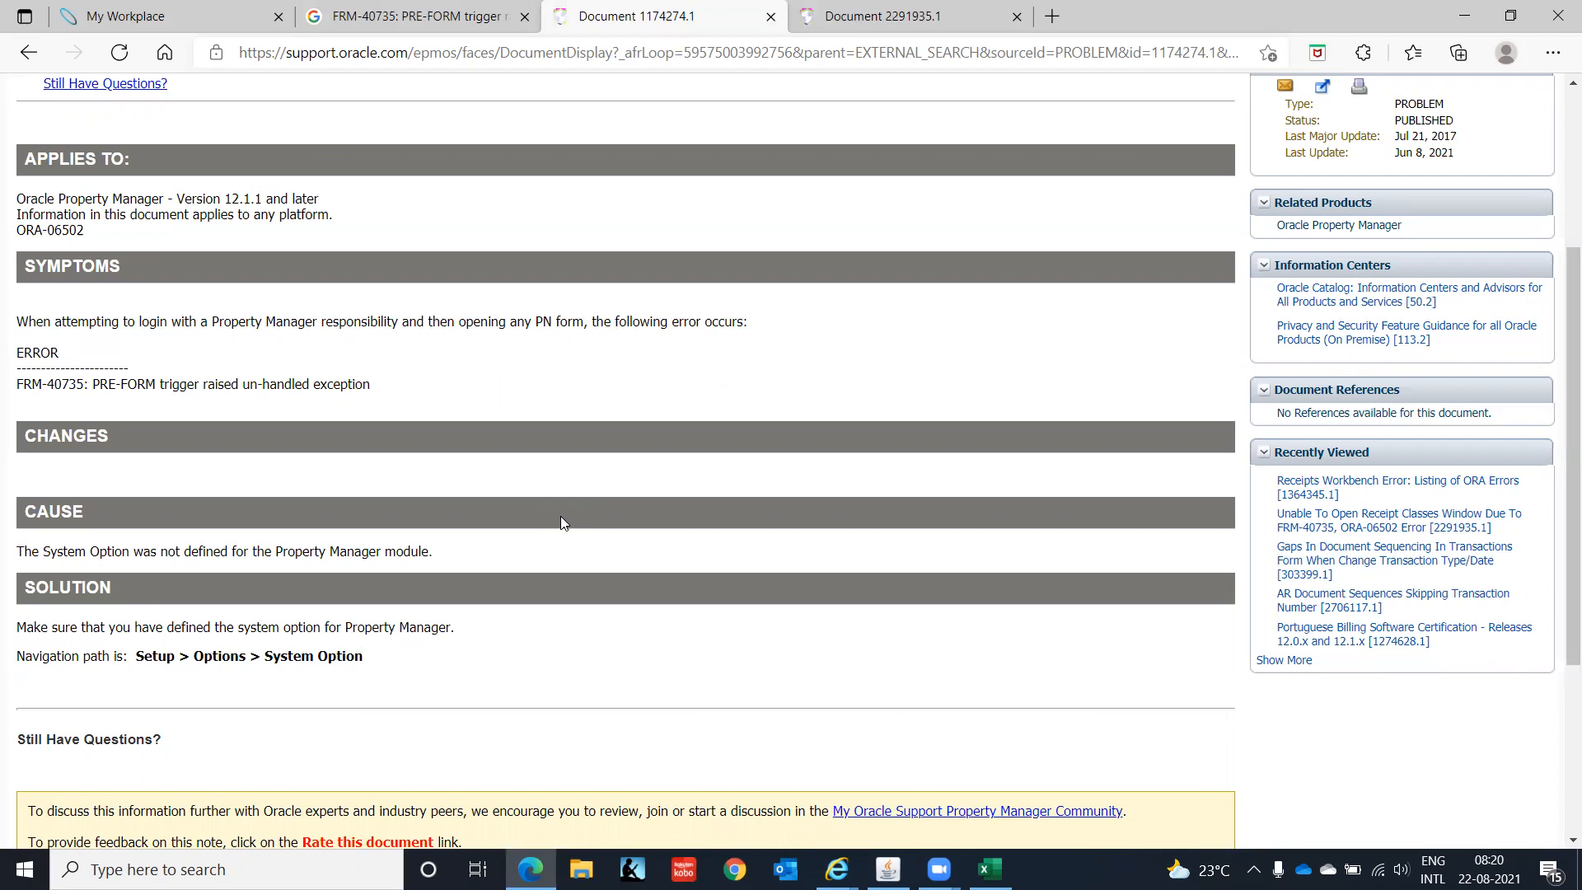
pyautogui.scroll(-3, 561, 516)
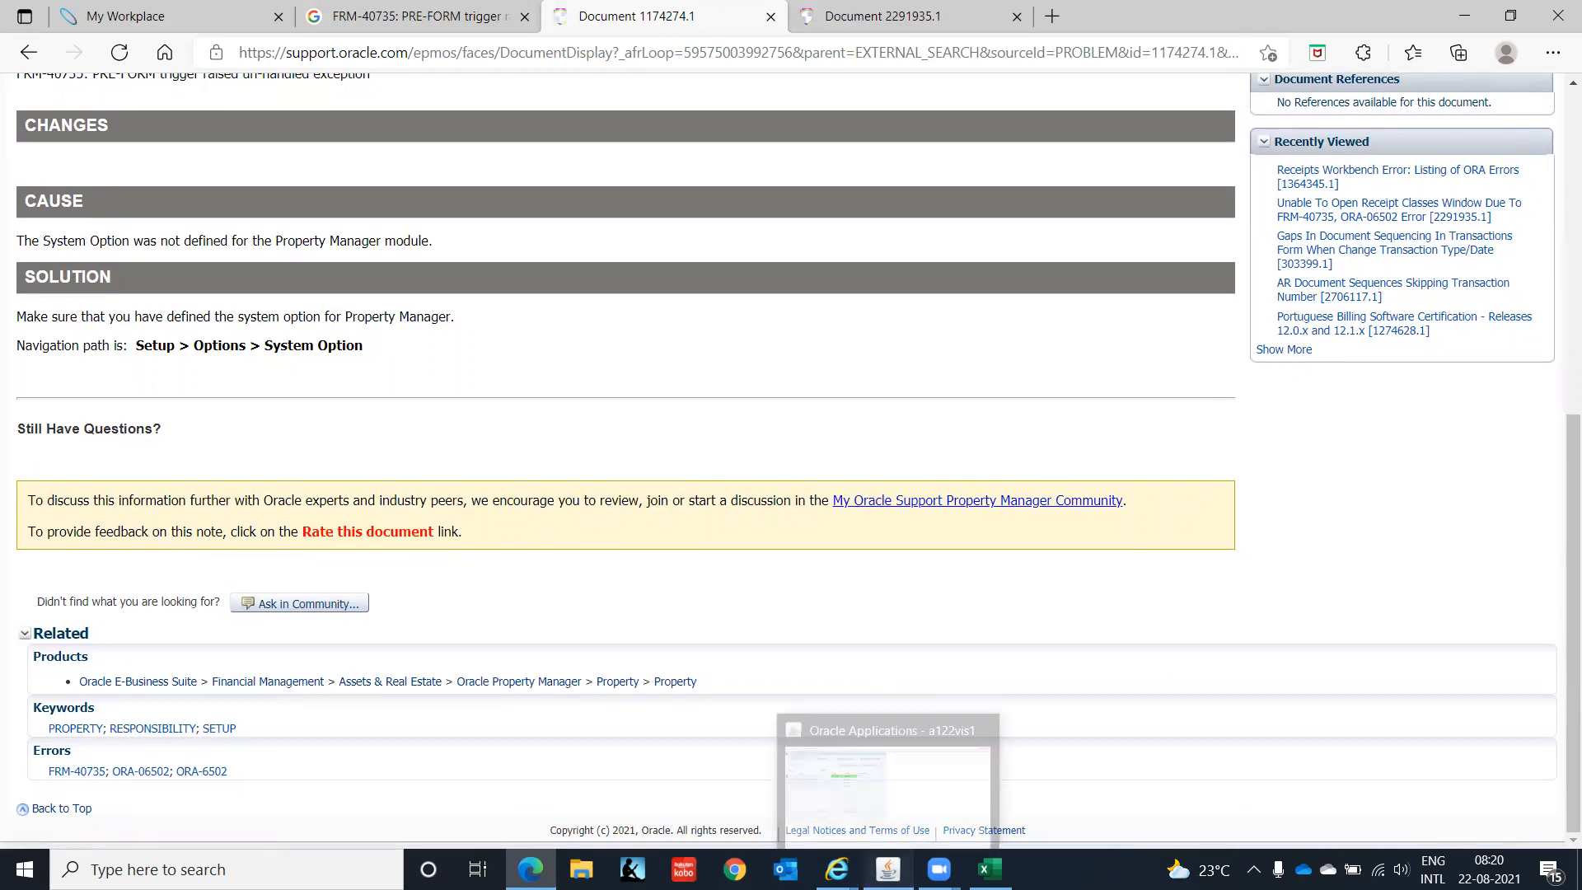
pyautogui.click(888, 869)
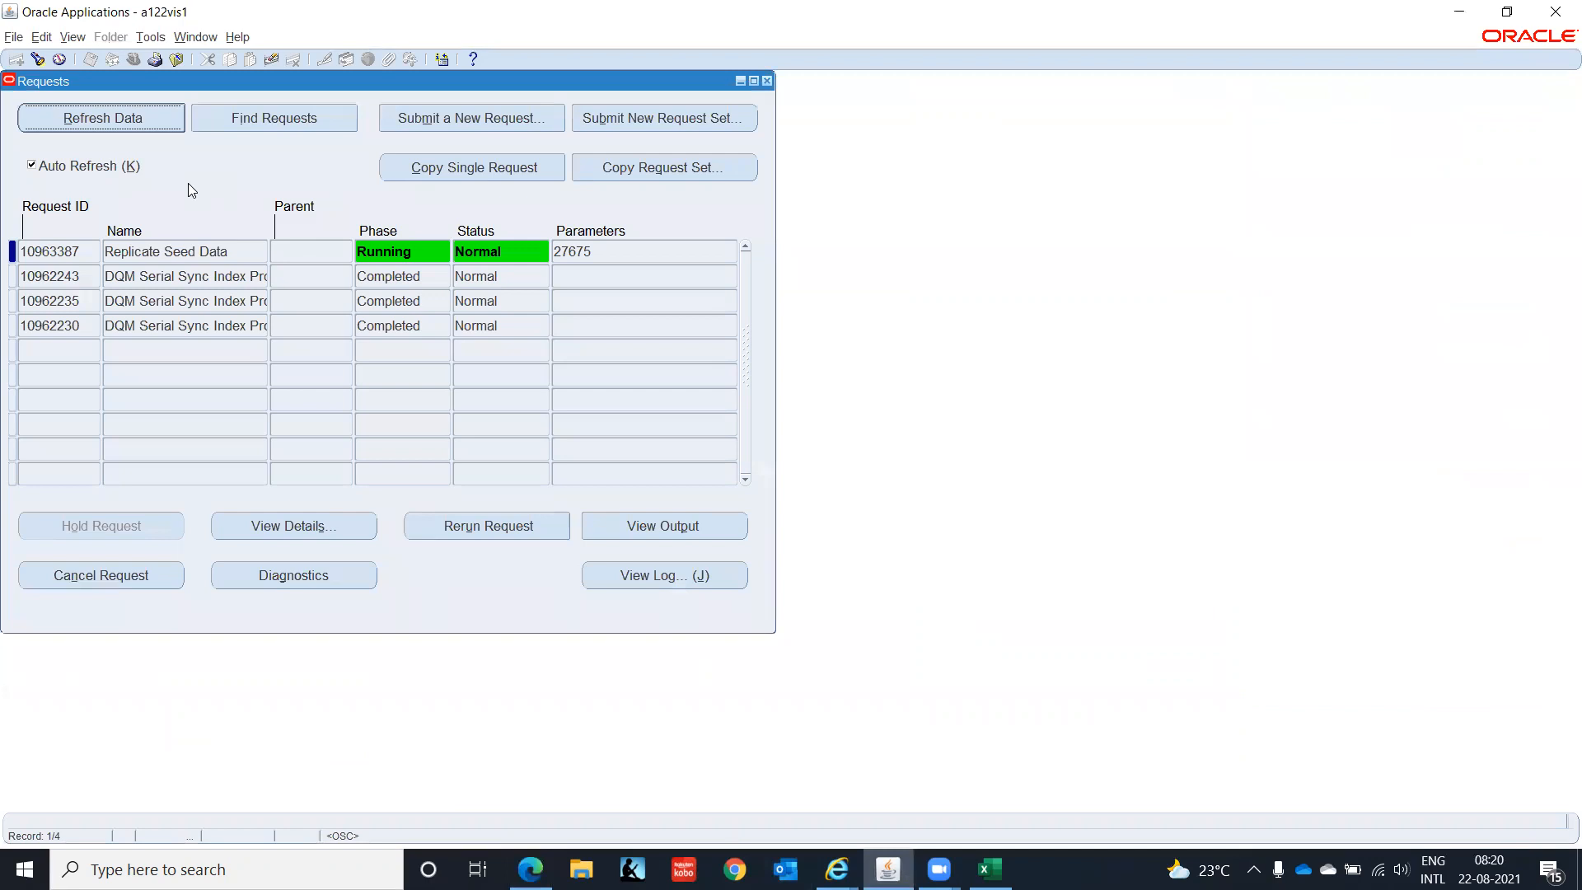
# - Confirm Replicate Seed Data completed, then switch to AR Super User, IT India and select Transactions
pyautogui.click(128, 114)
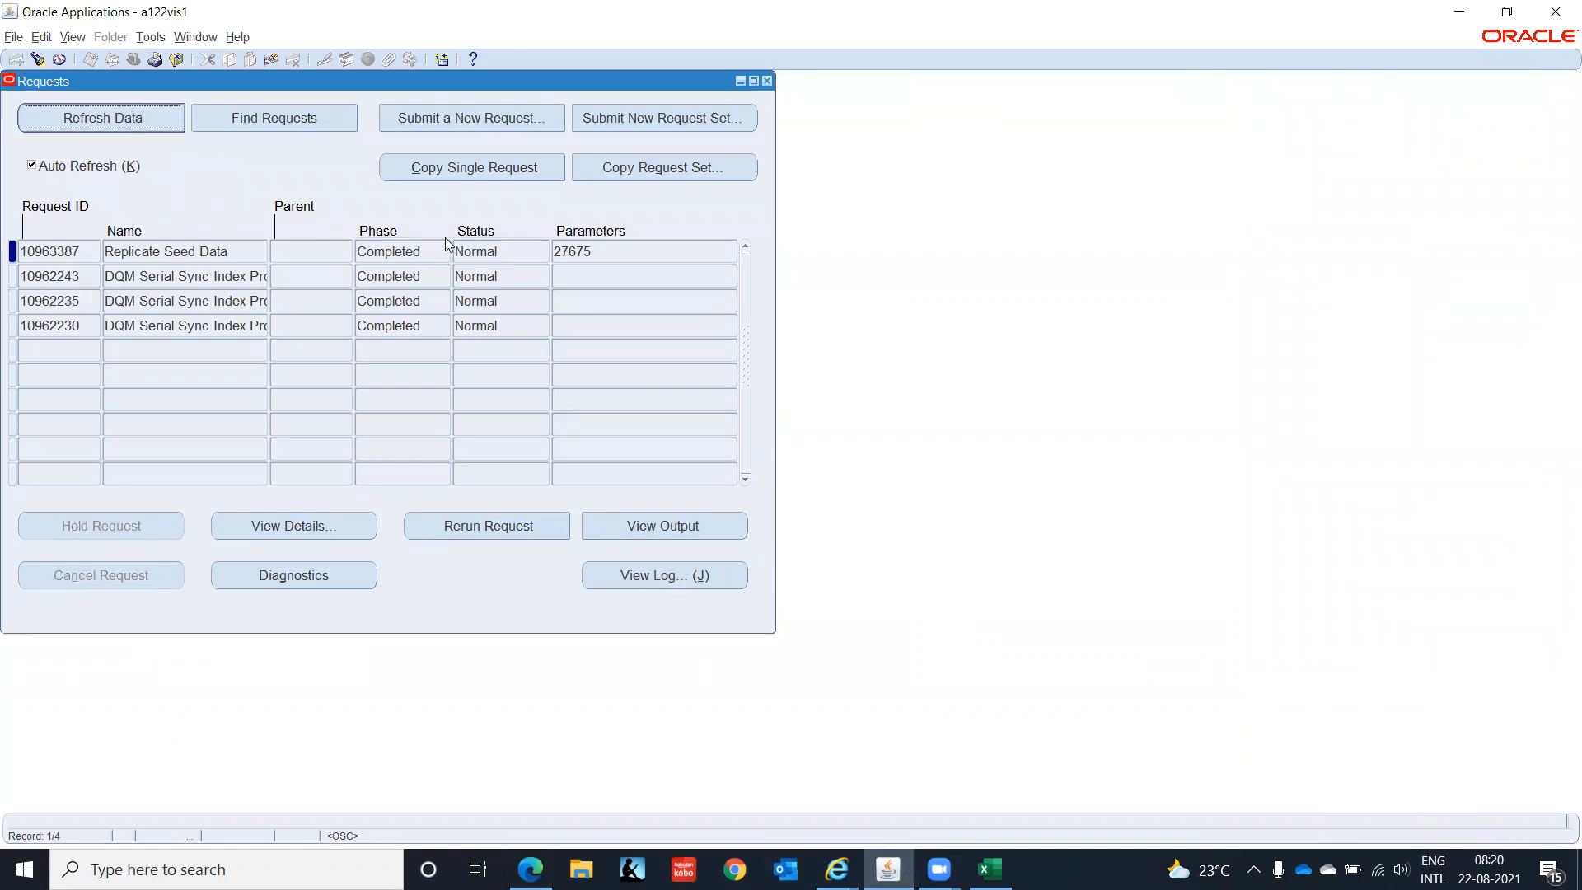
pyautogui.click(709, 120)
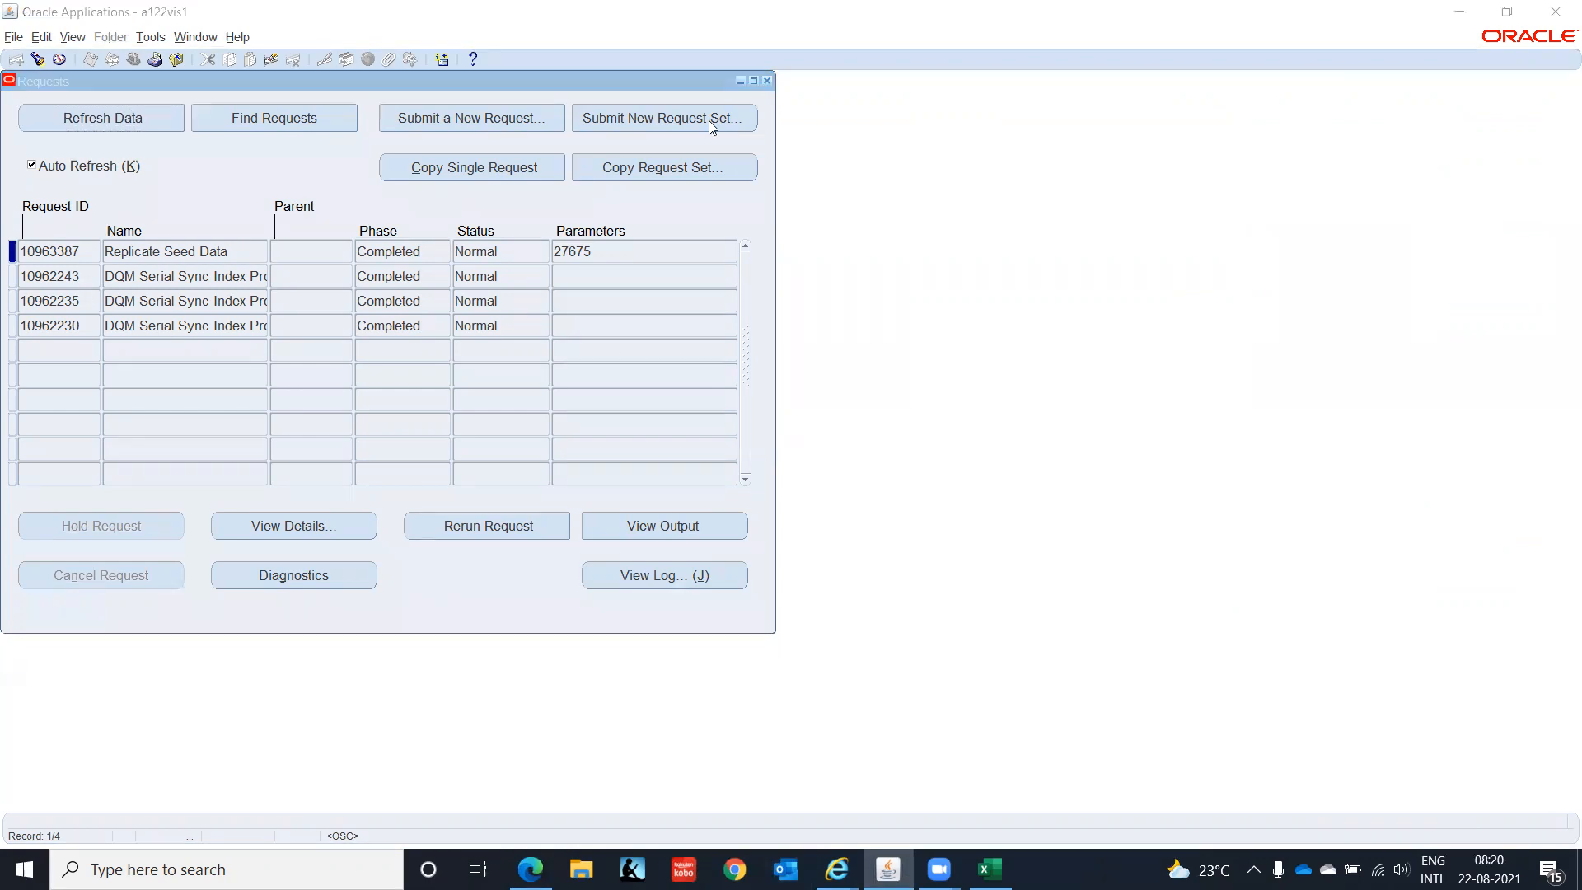
pyautogui.click(766, 80)
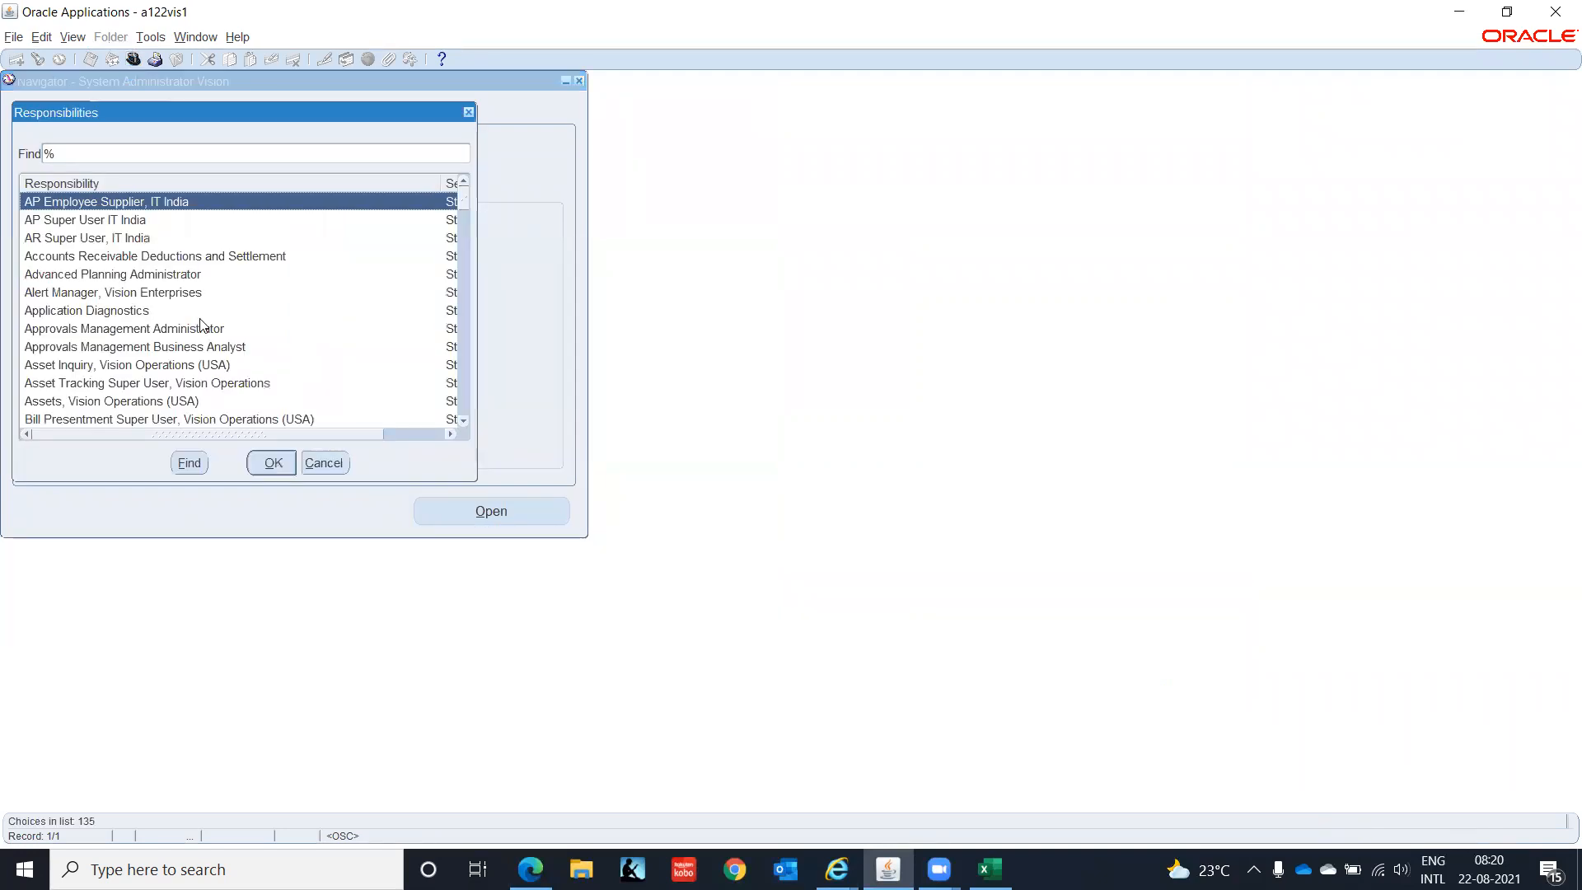
pyautogui.click(120, 238)
pyautogui.click(268, 464)
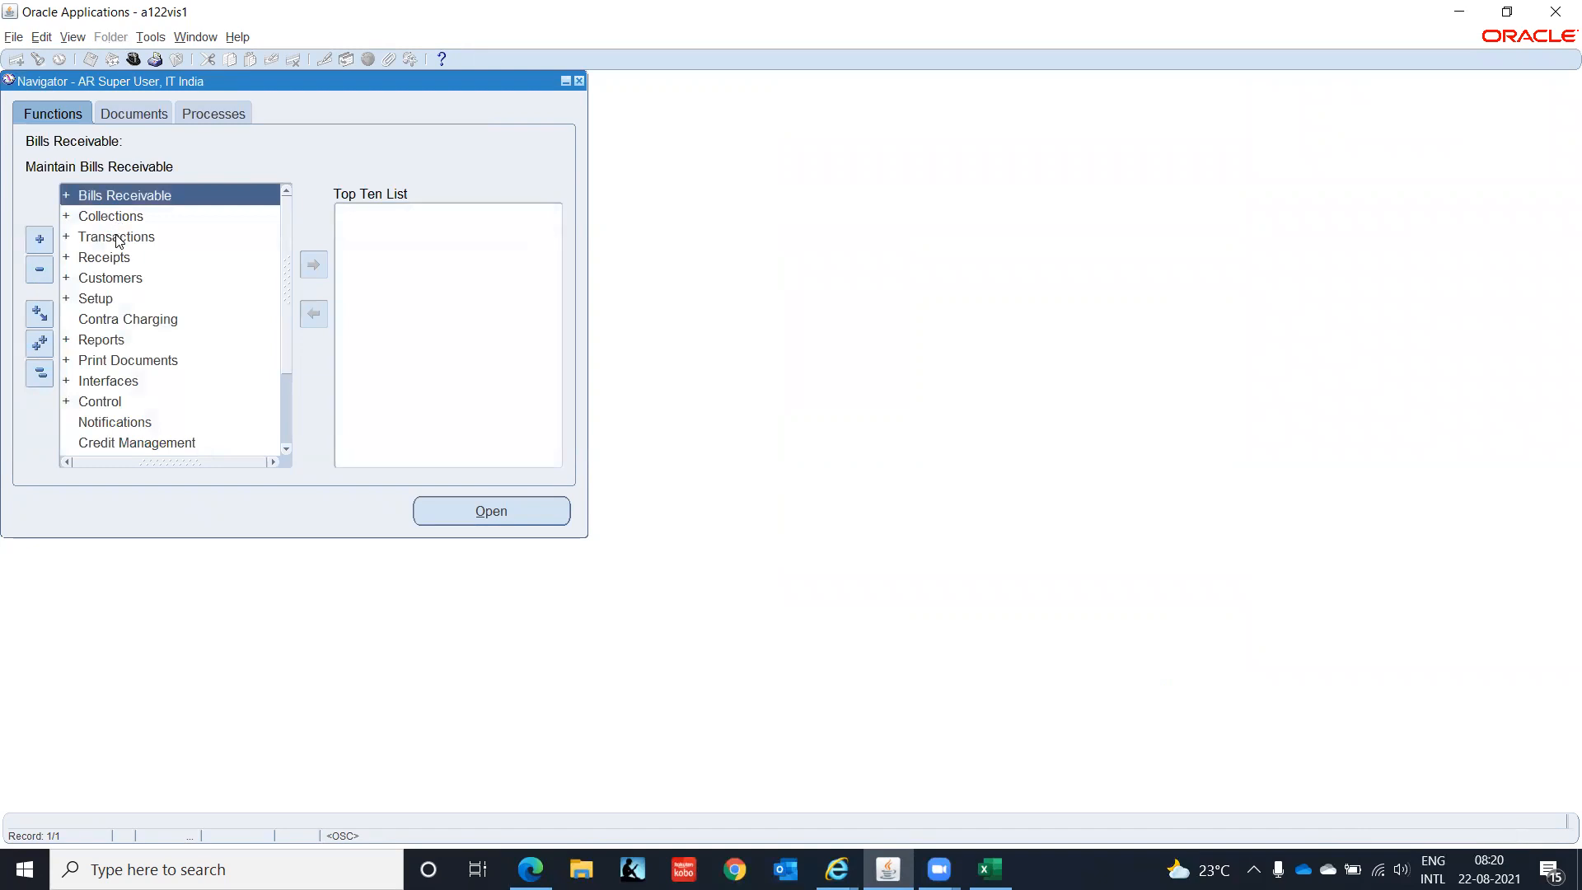
pyautogui.click(116, 236)
# - Open a blank Transactions form for IT Private Limited(OU) dated 21-AUG-2021 in INR
pyautogui.doubleClick(115, 237)
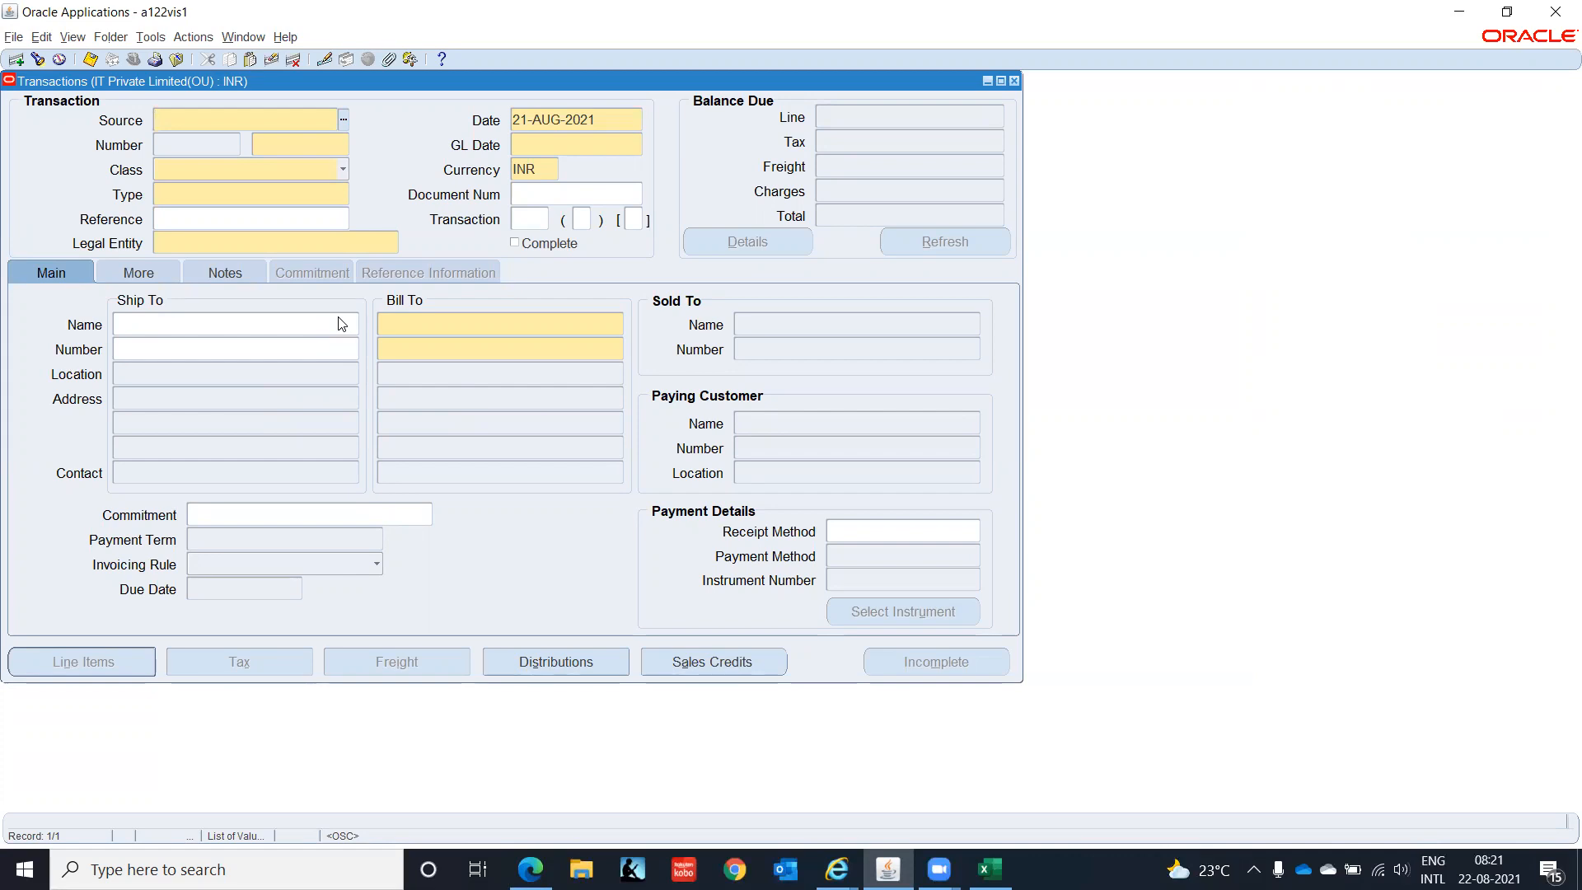
# - Set the transaction source to MANUAL, class to Invoice and type to IT-INDIA-CONSULT-INV
pyautogui.click(180, 119)
pyautogui.click(344, 121)
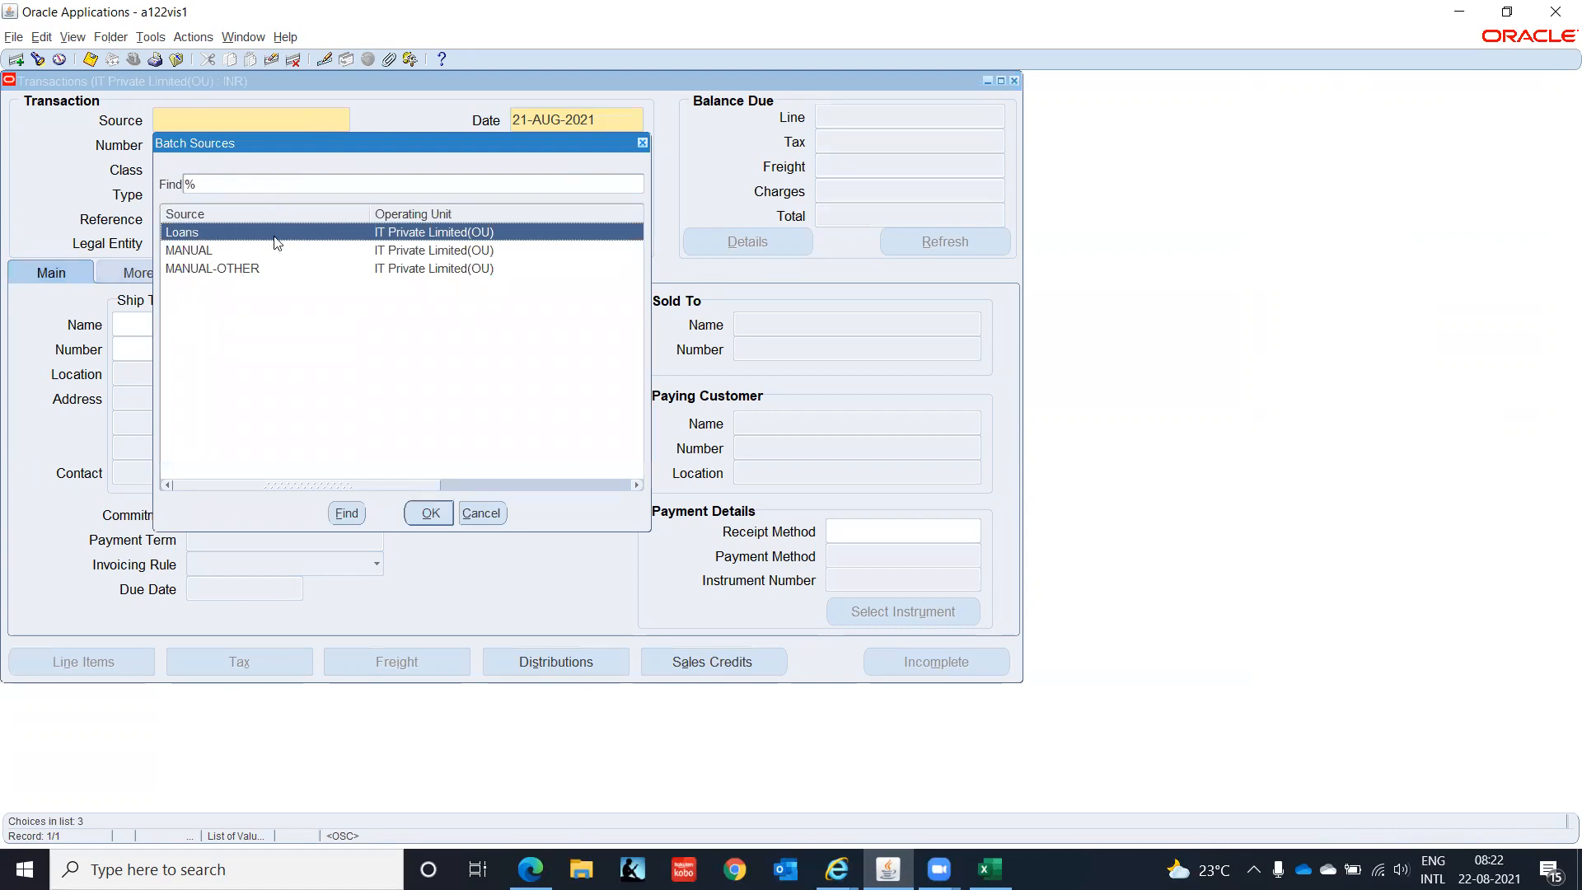
pyautogui.click(203, 249)
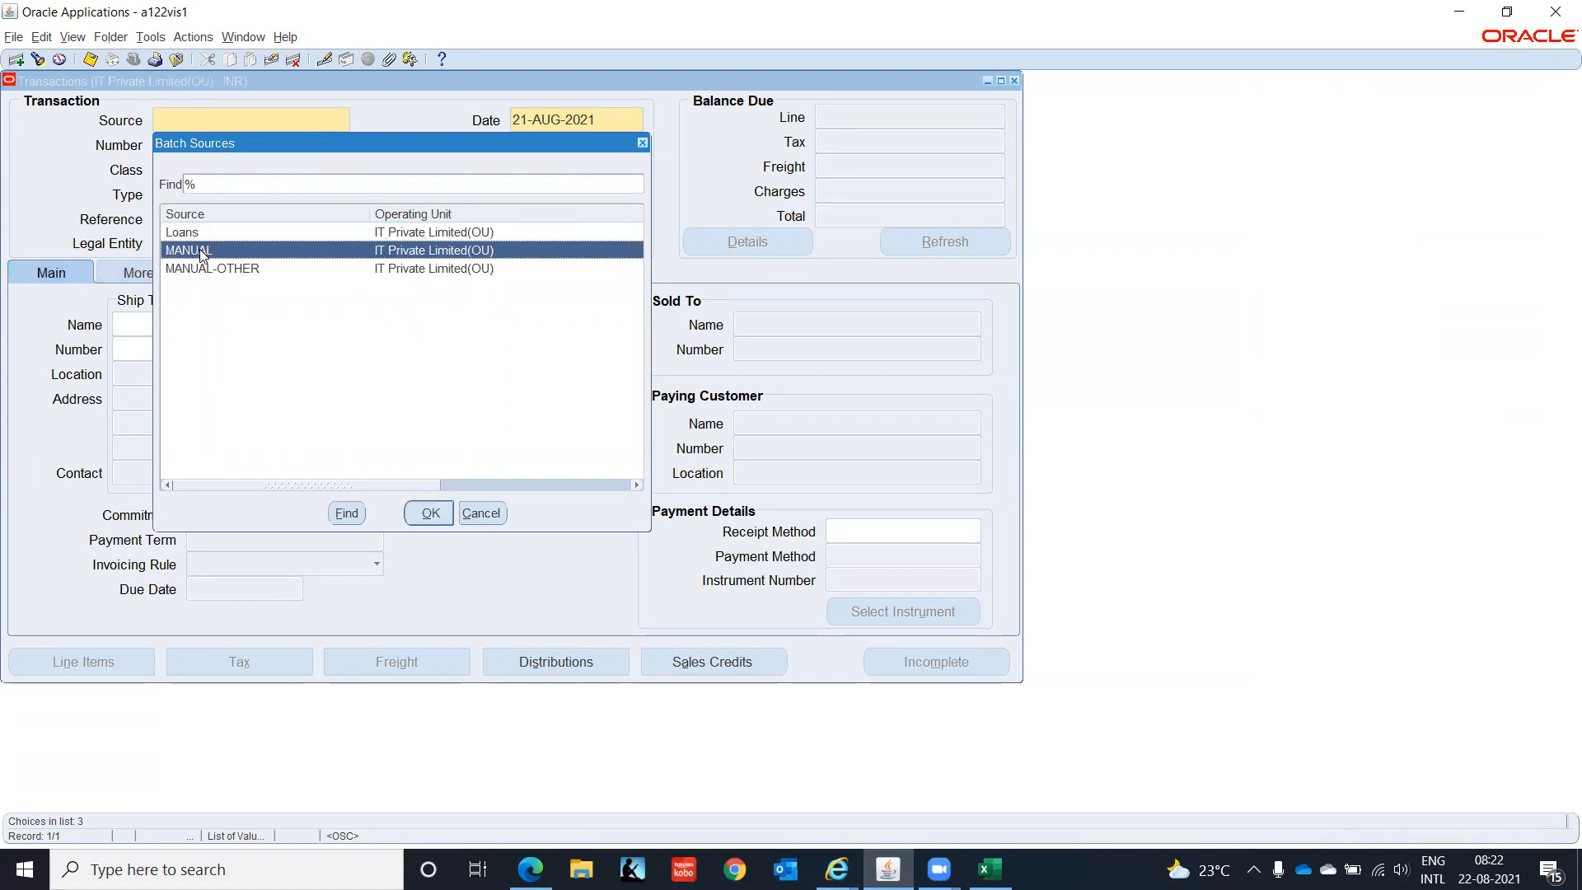
pyautogui.click(428, 513)
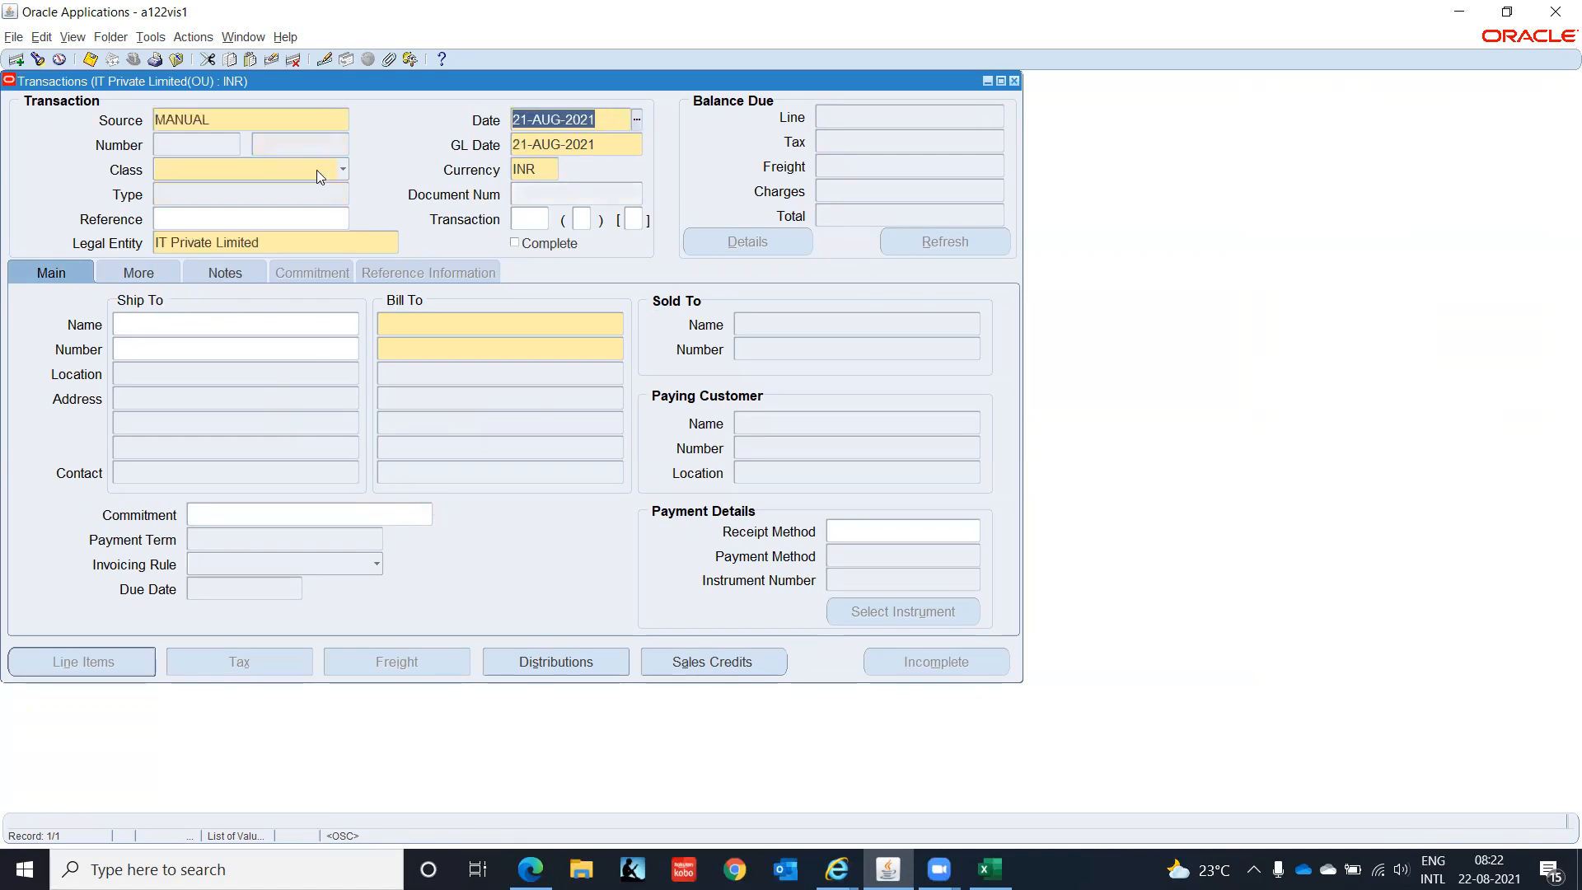
pyautogui.click(341, 169)
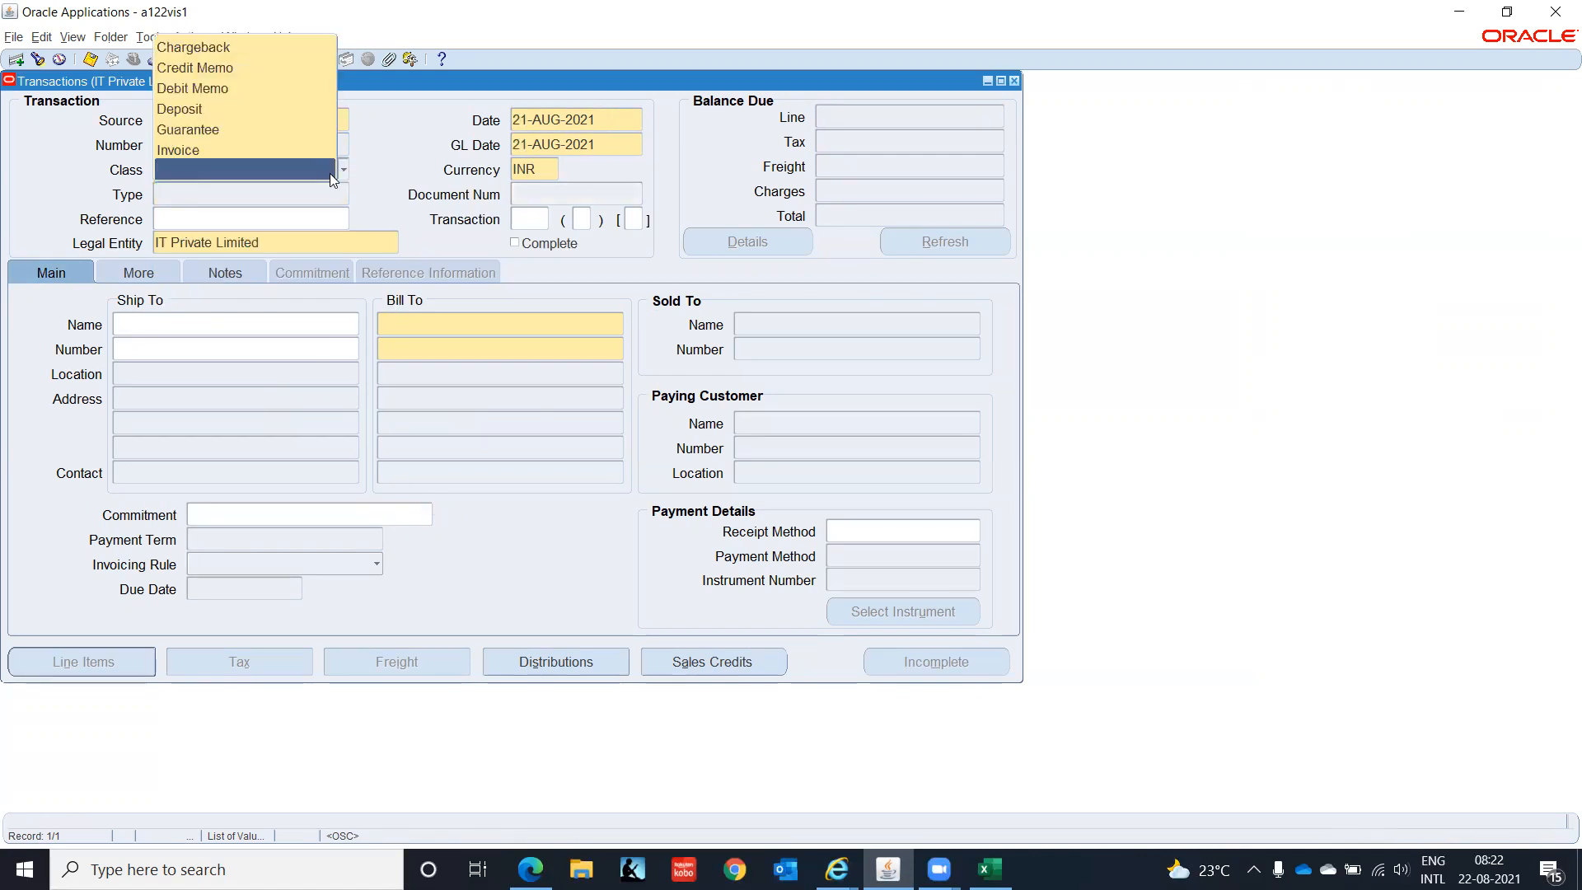
pyautogui.click(231, 148)
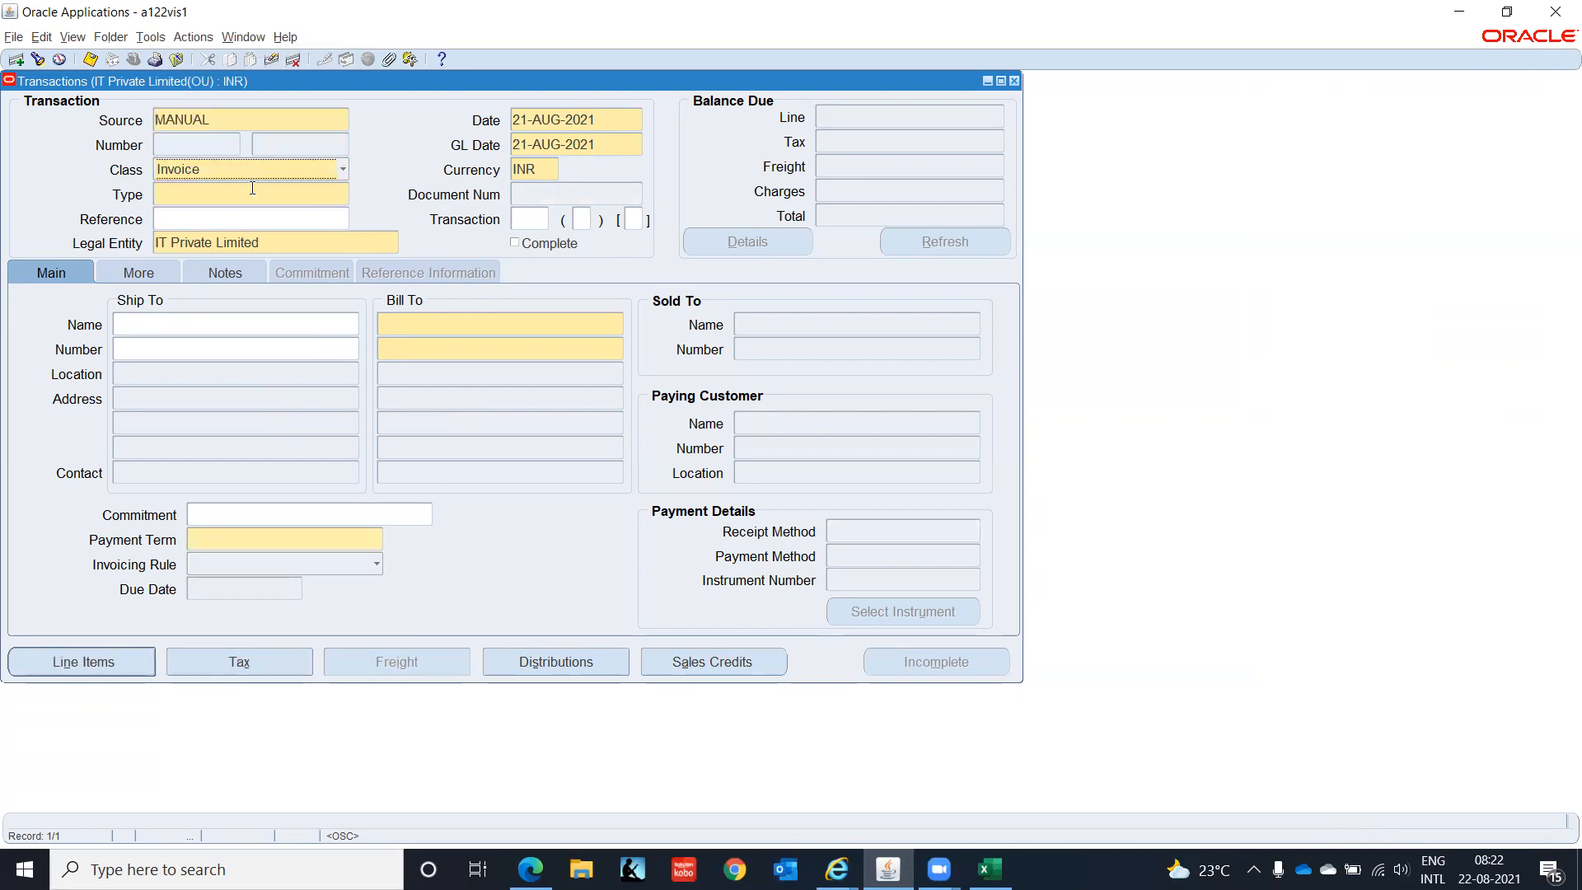
pyautogui.click(344, 195)
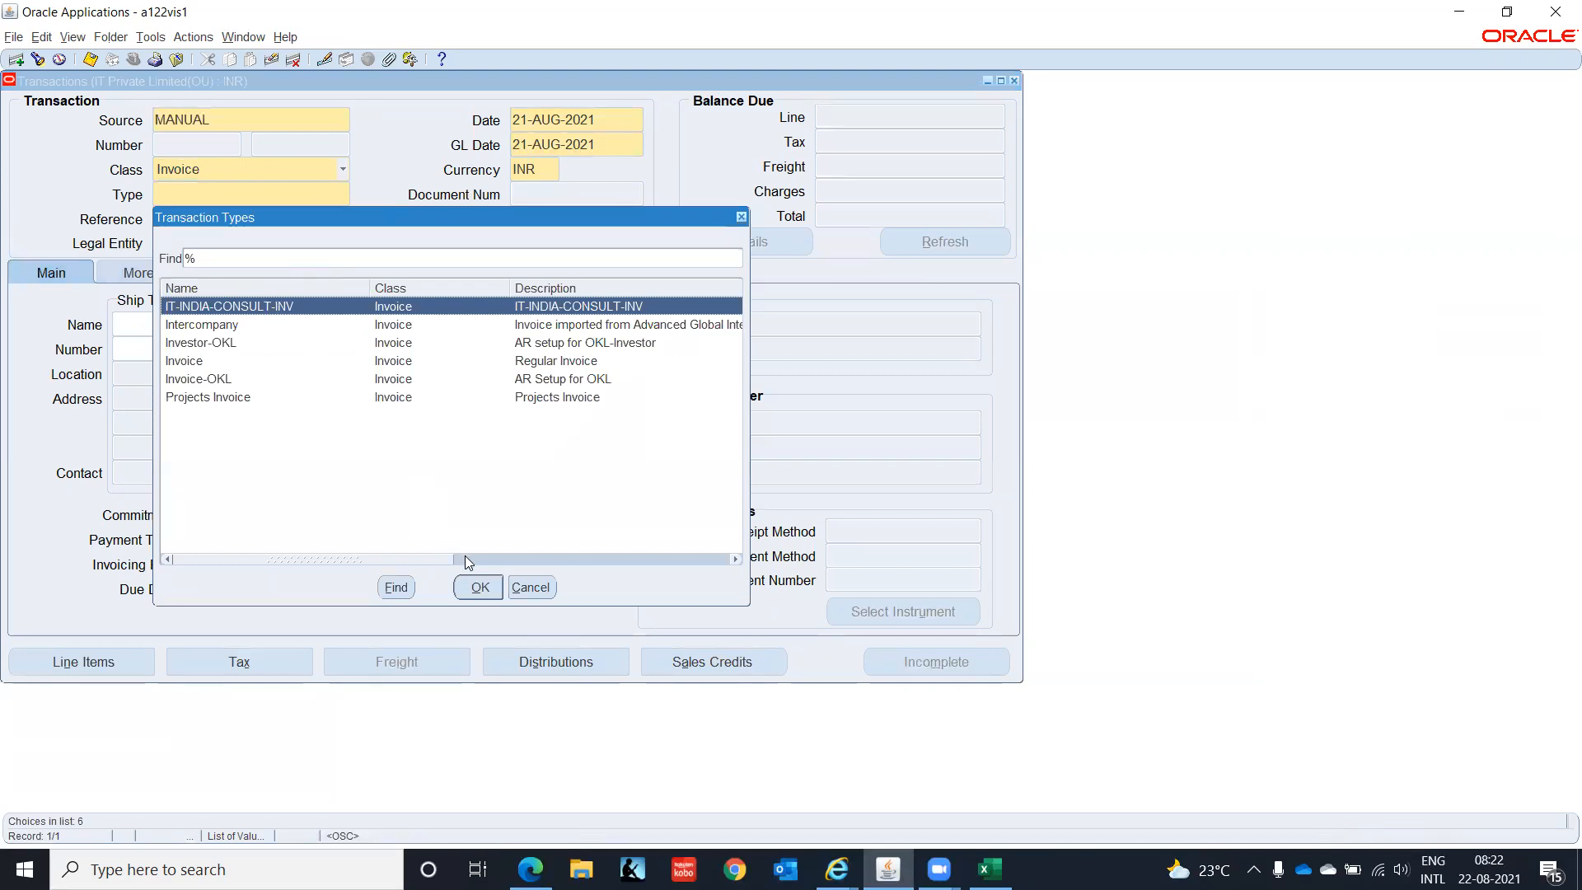
pyautogui.click(478, 589)
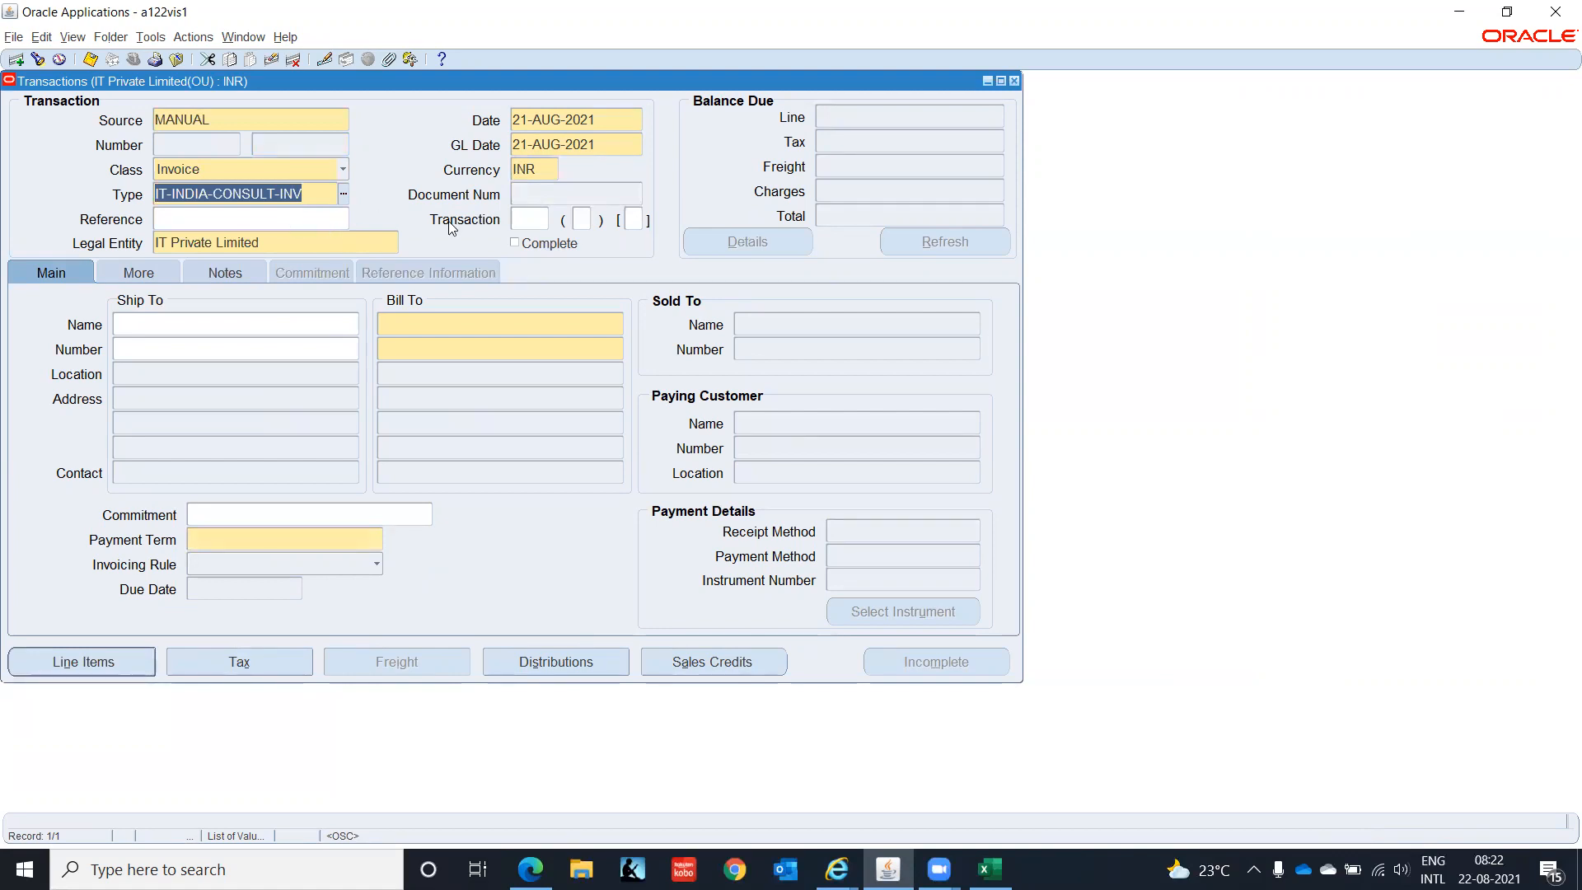
pyautogui.click(526, 218)
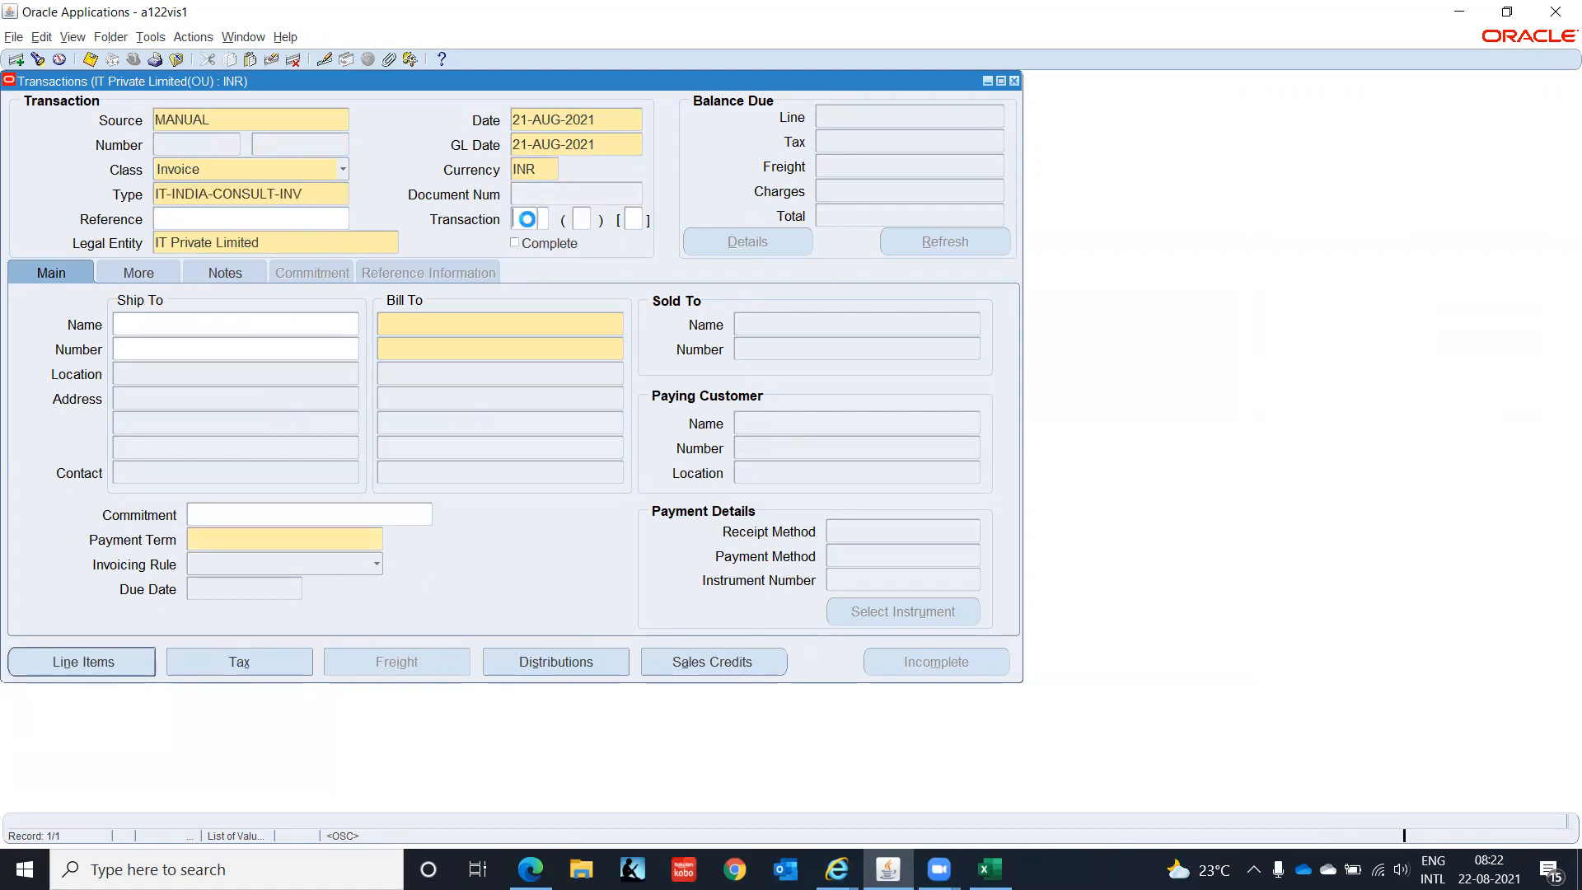
pyautogui.click(775, 419)
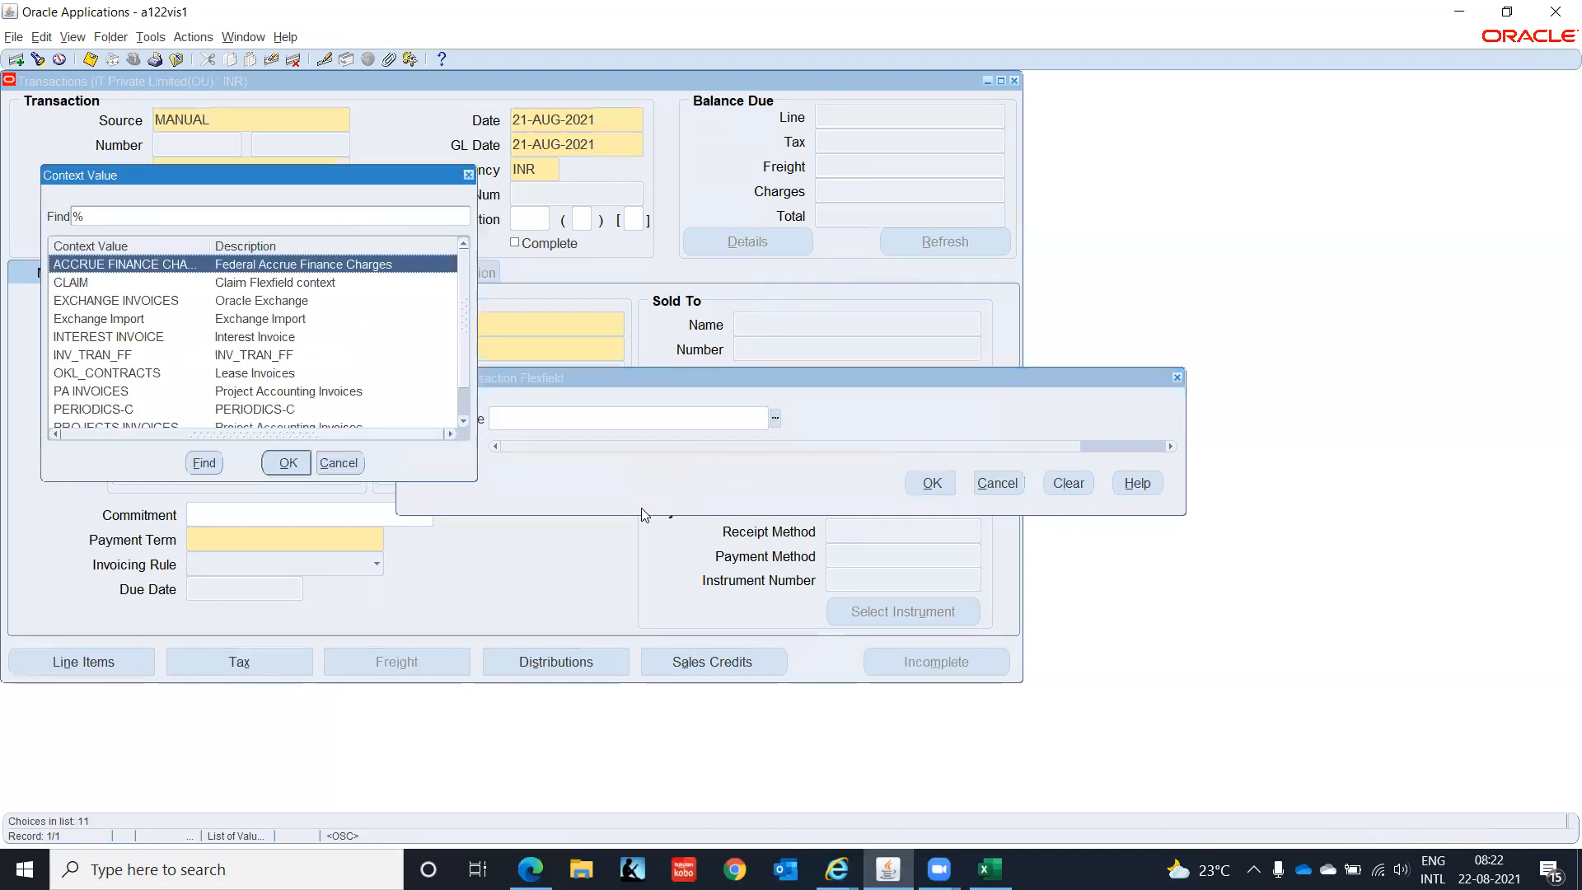
pyautogui.click(462, 293)
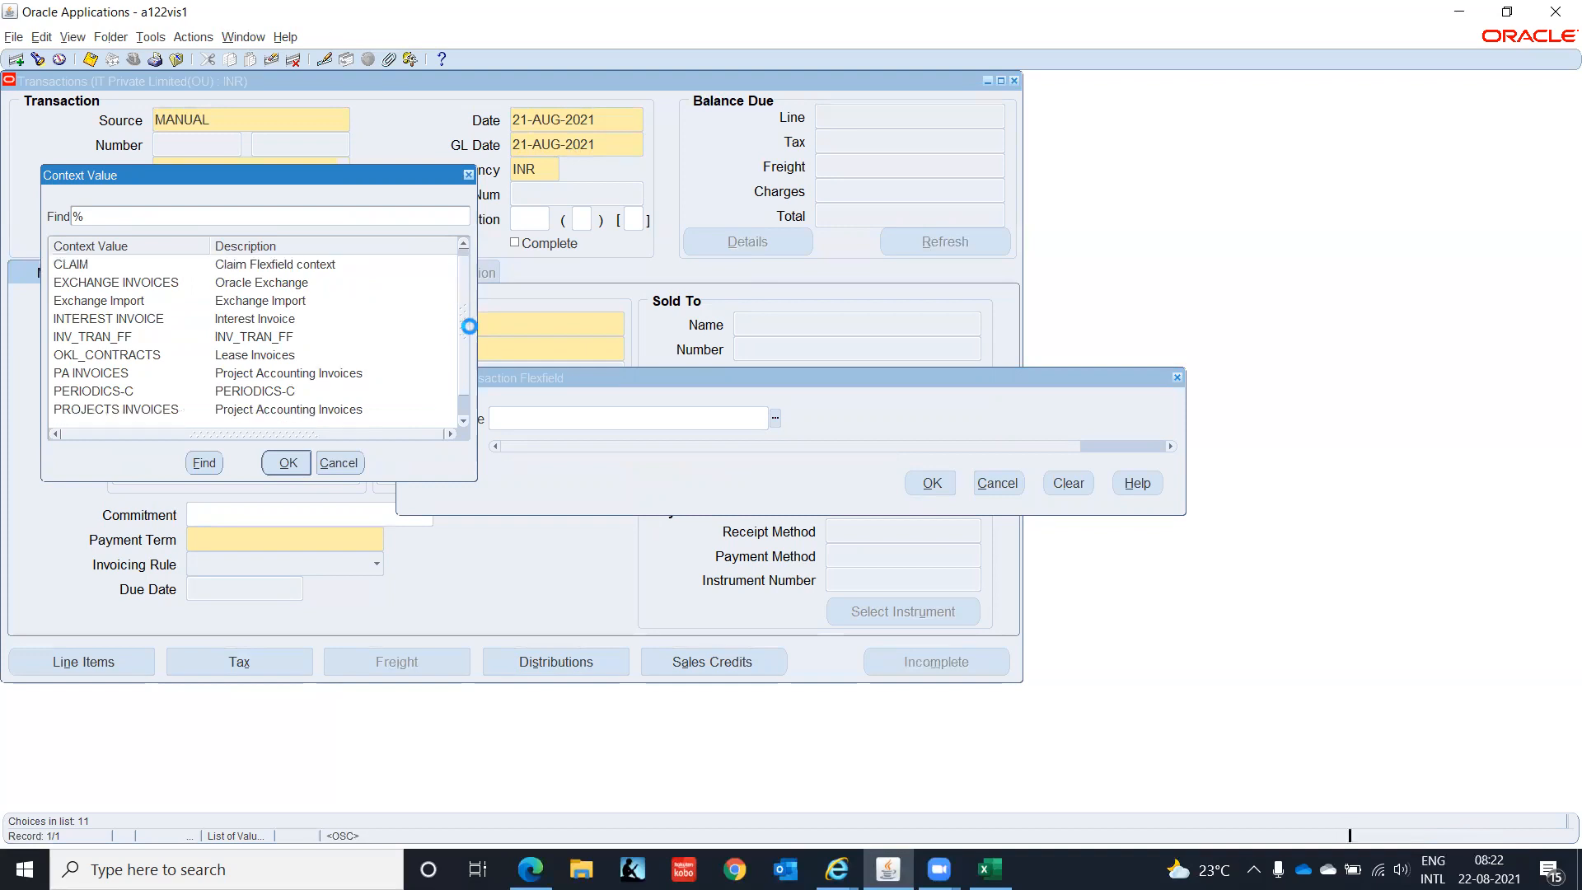
pyautogui.click(338, 463)
pyautogui.click(928, 484)
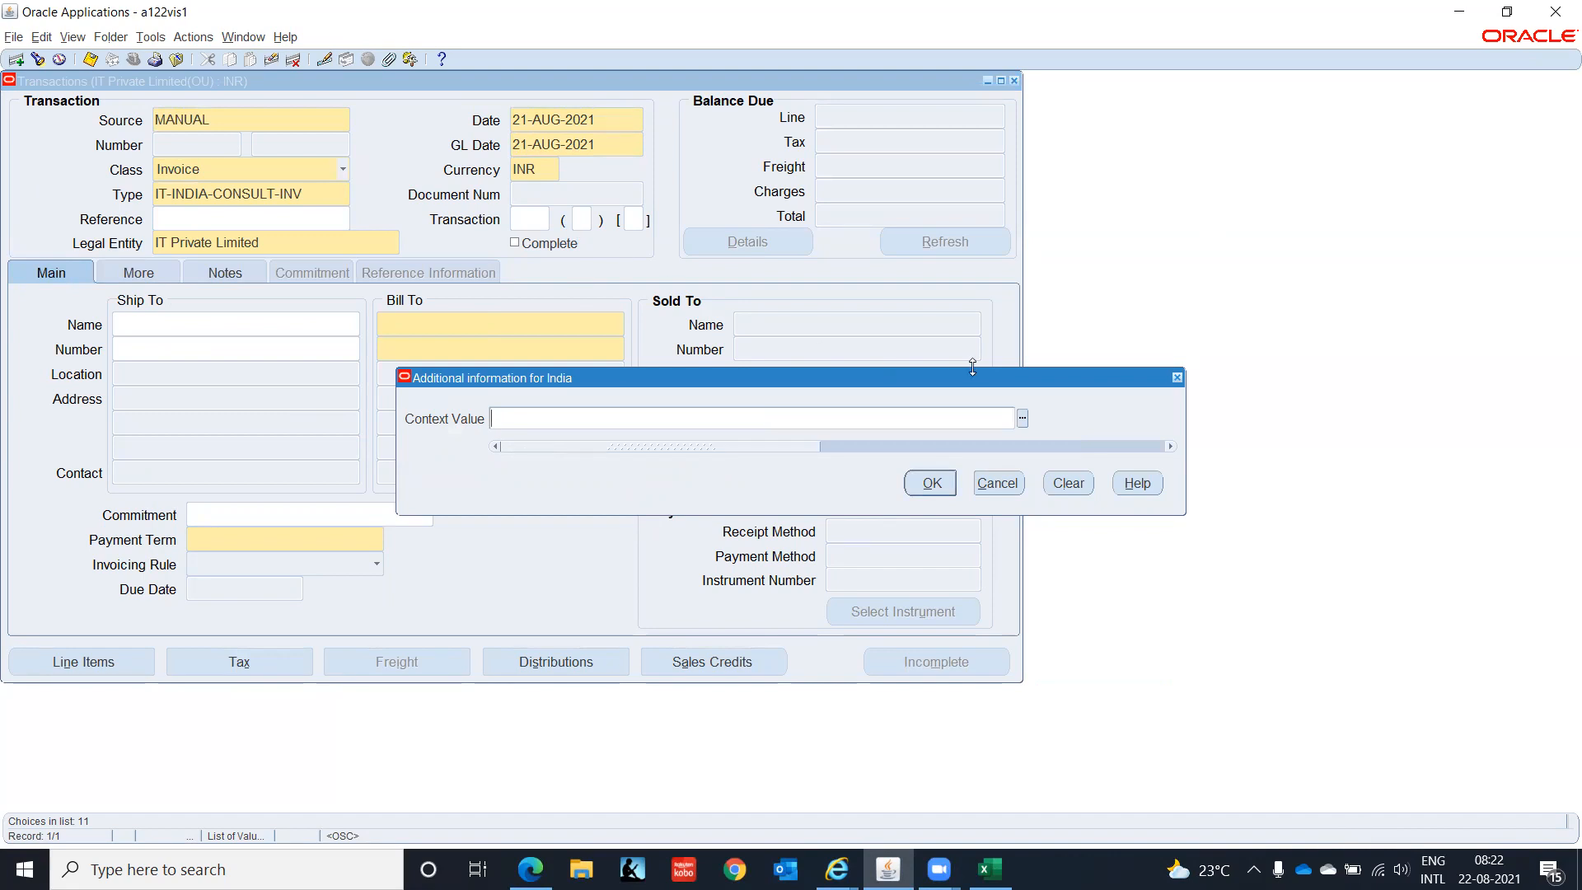
pyautogui.click(1023, 418)
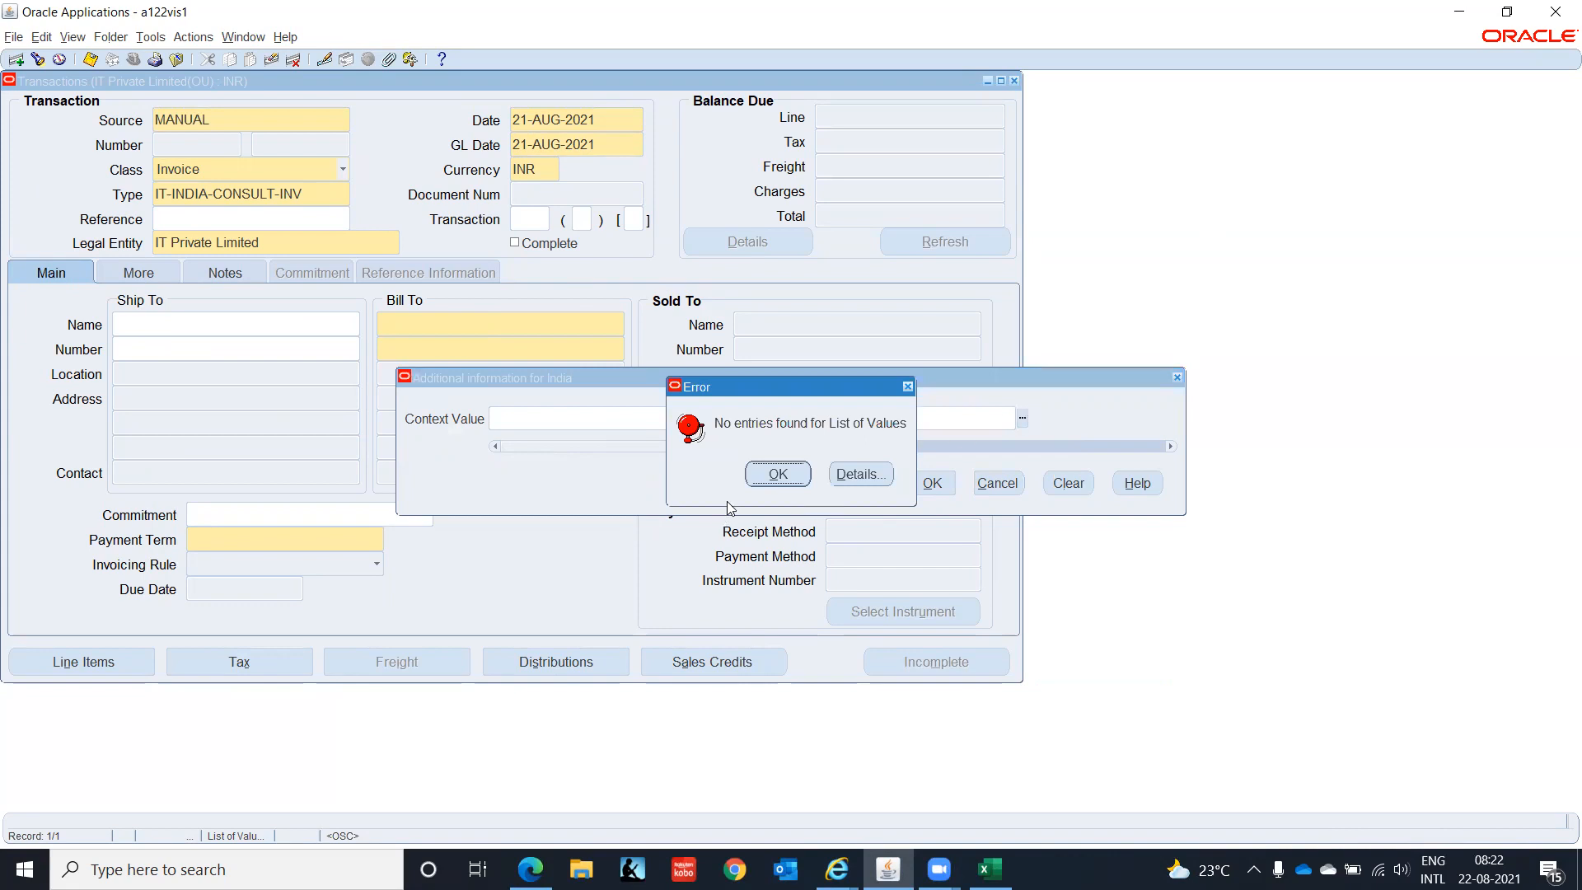
pyautogui.click(780, 474)
pyautogui.click(917, 490)
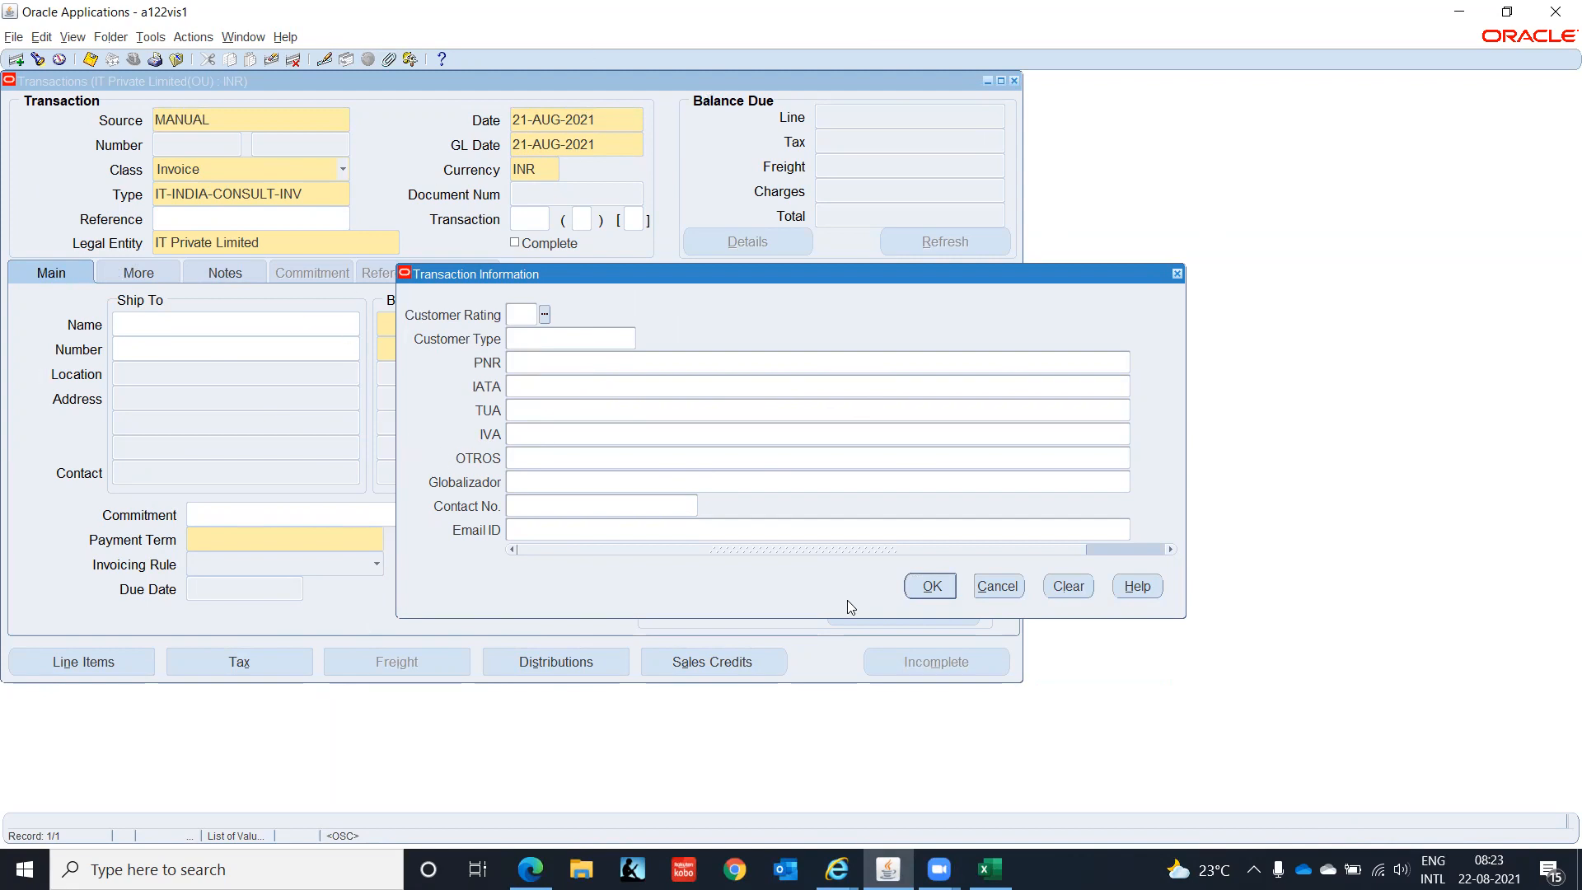
pyautogui.click(941, 587)
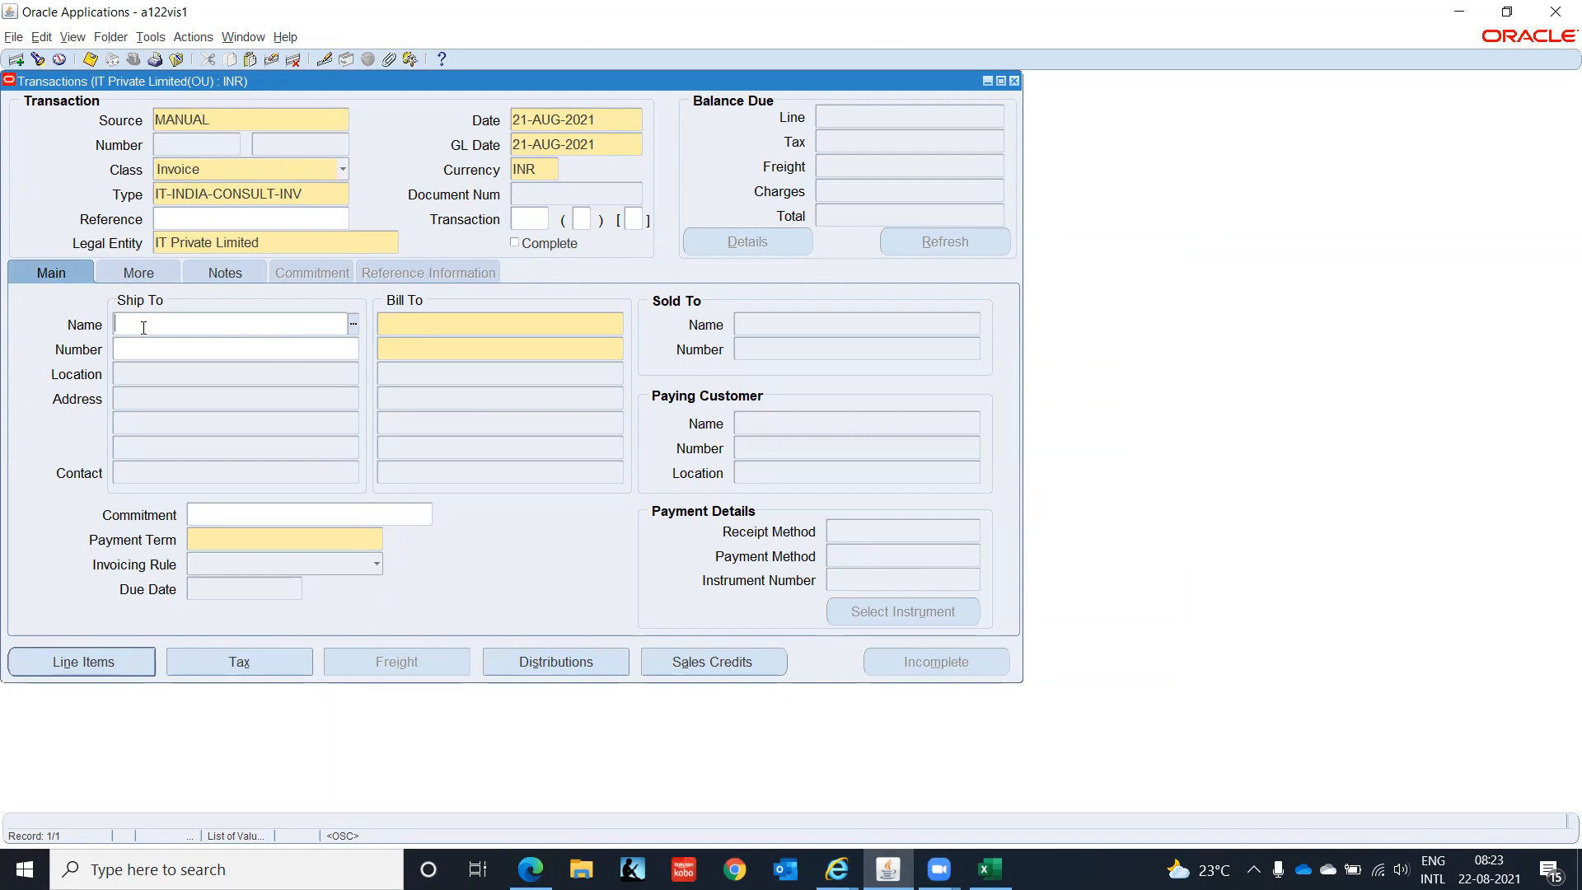
# - Complete the ship-to customer 'IT IND', set payment term 000D00 Immediate Payment, and view the More details
pyautogui.write('IT IND')
pyautogui.press('Tab')
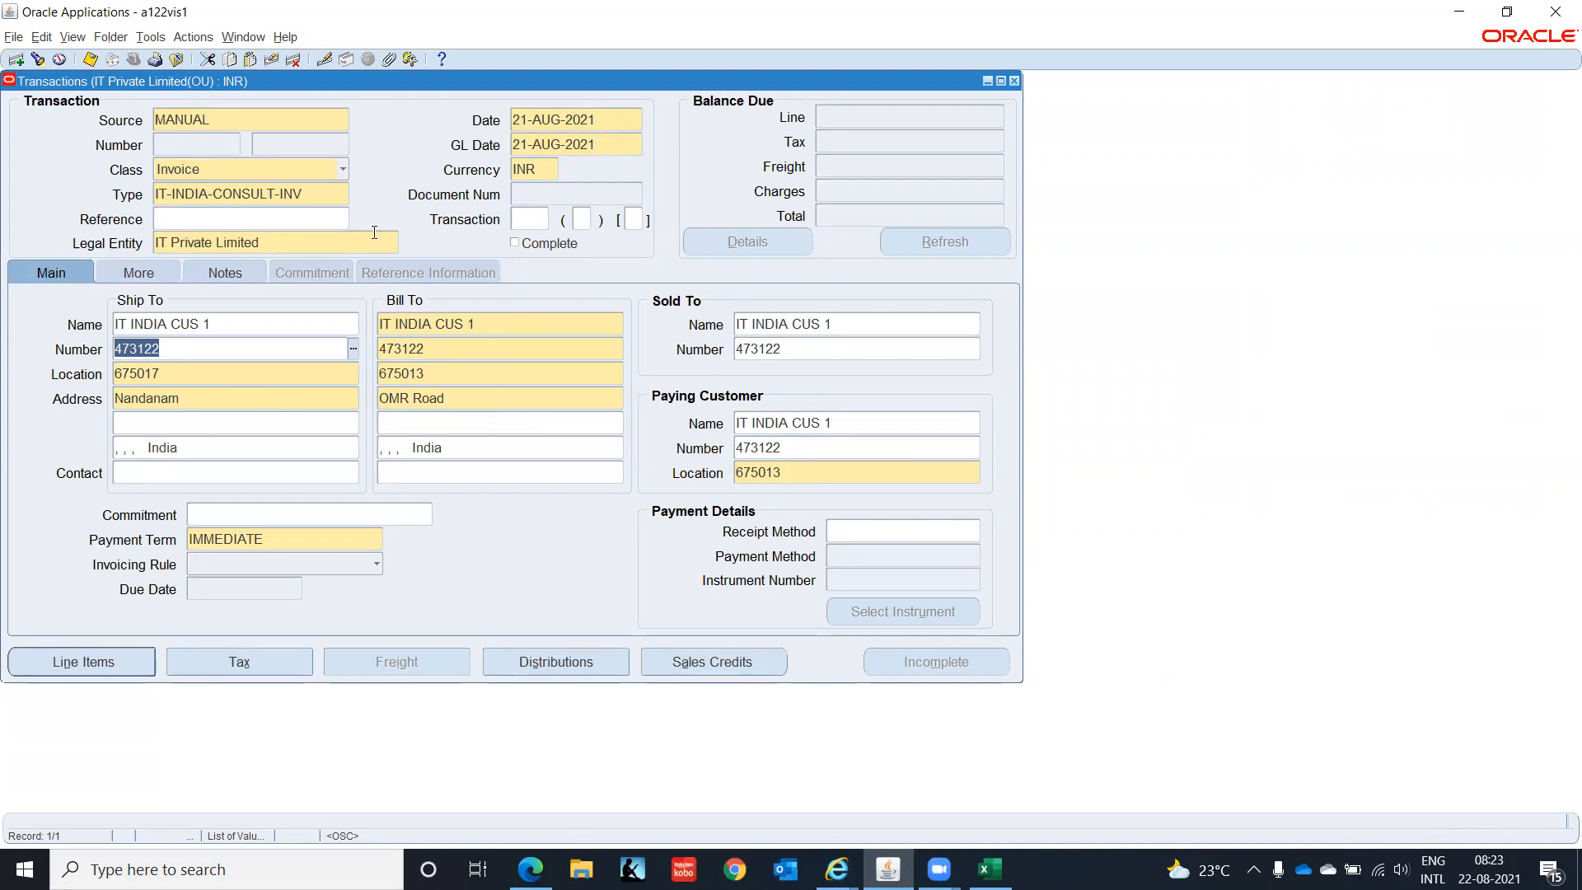
pyautogui.click(354, 541)
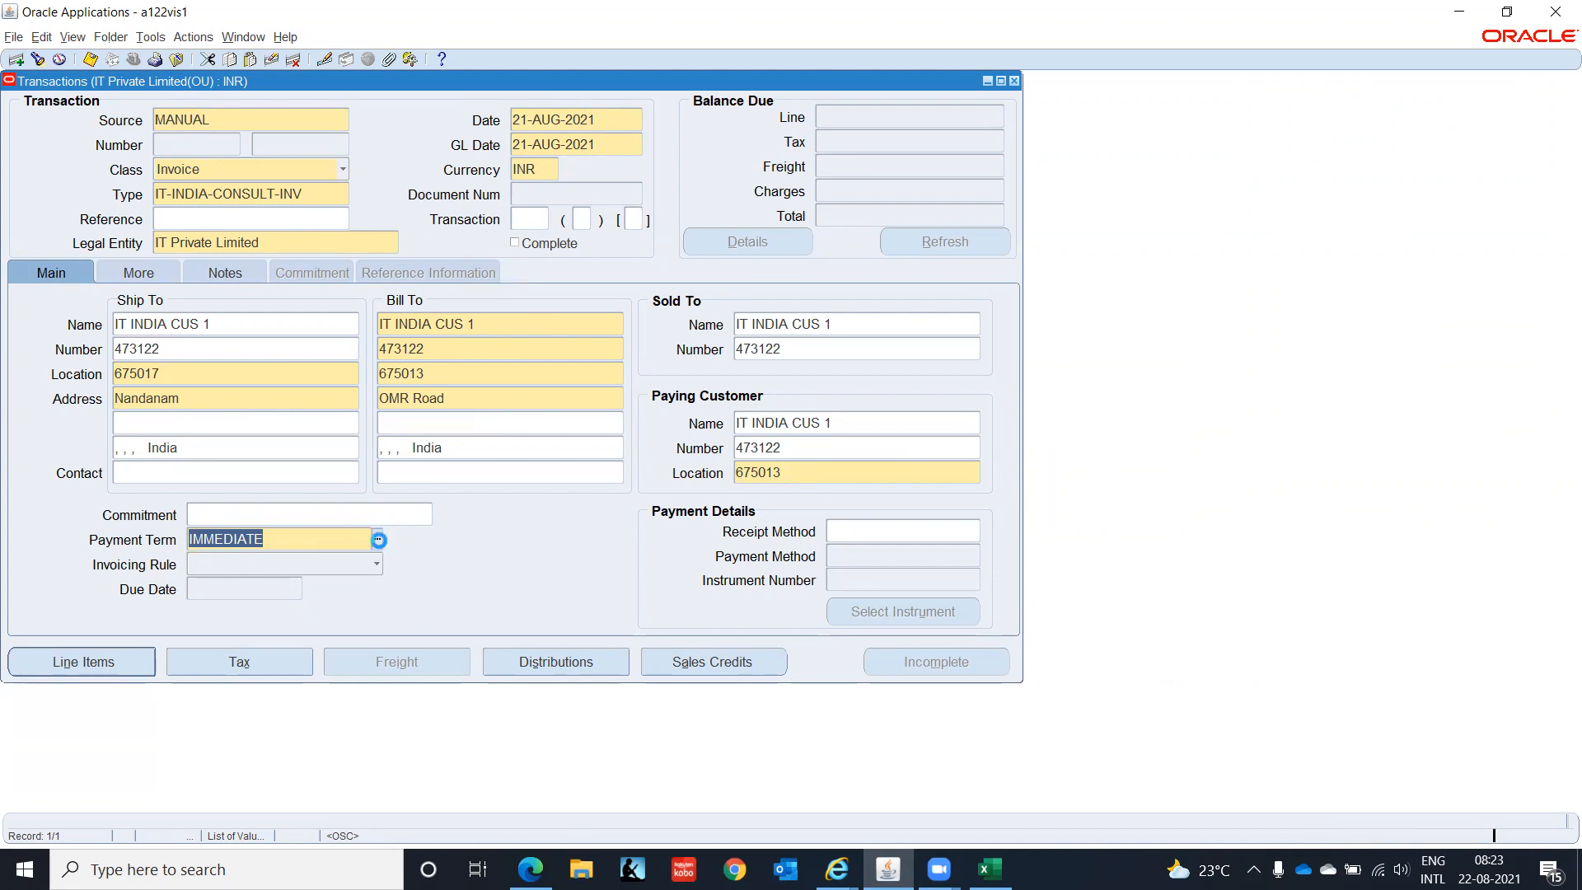
pyautogui.click(378, 541)
pyautogui.write('00')
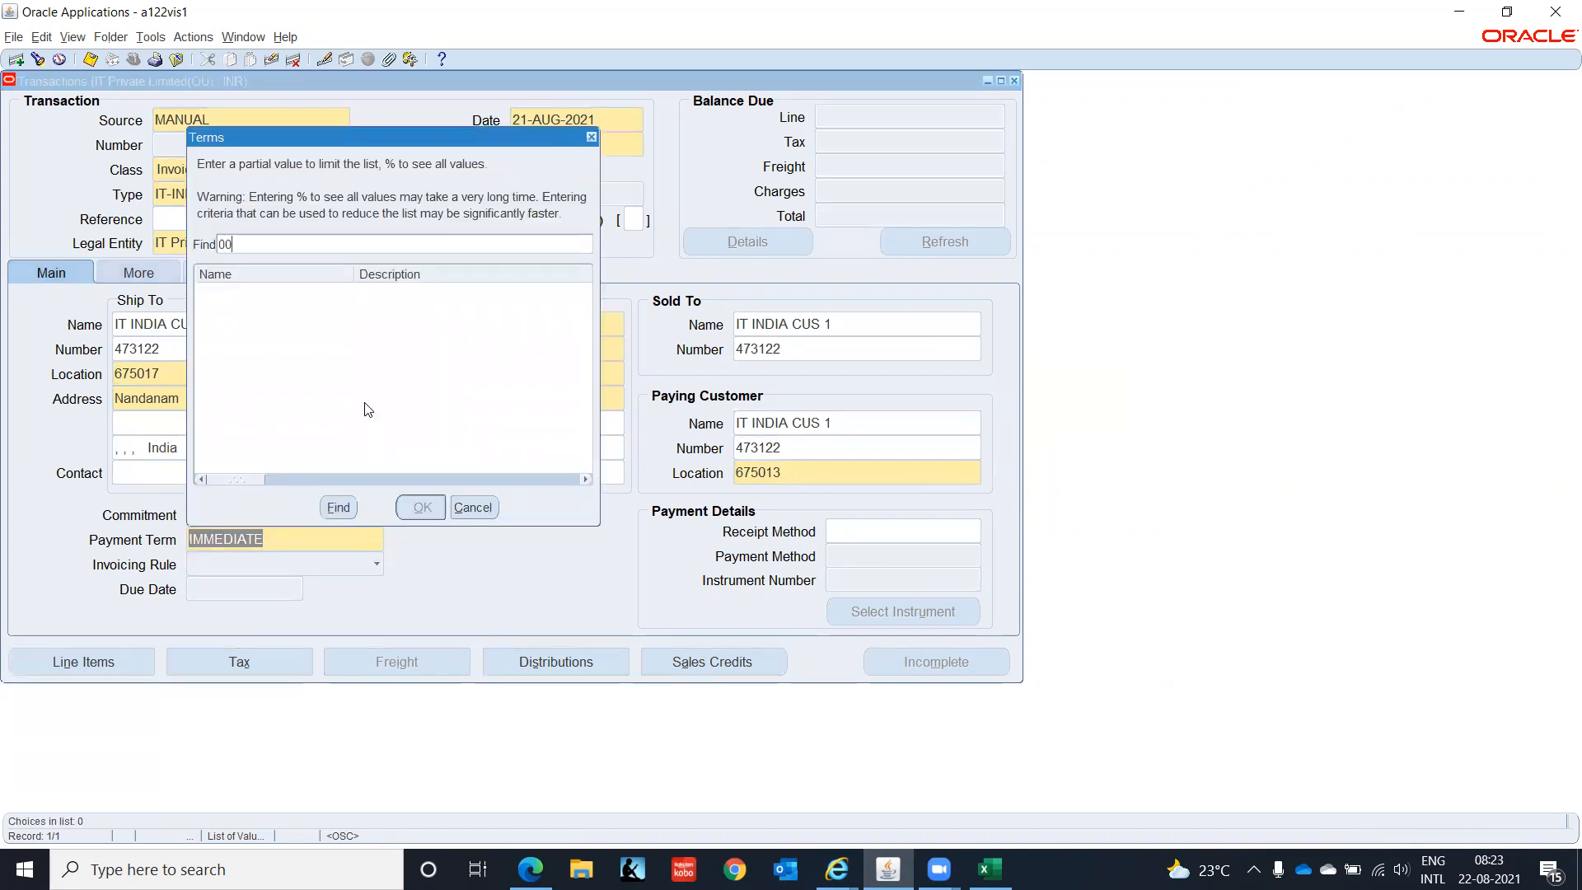
pyautogui.write('0D00%')
pyautogui.press('Return')
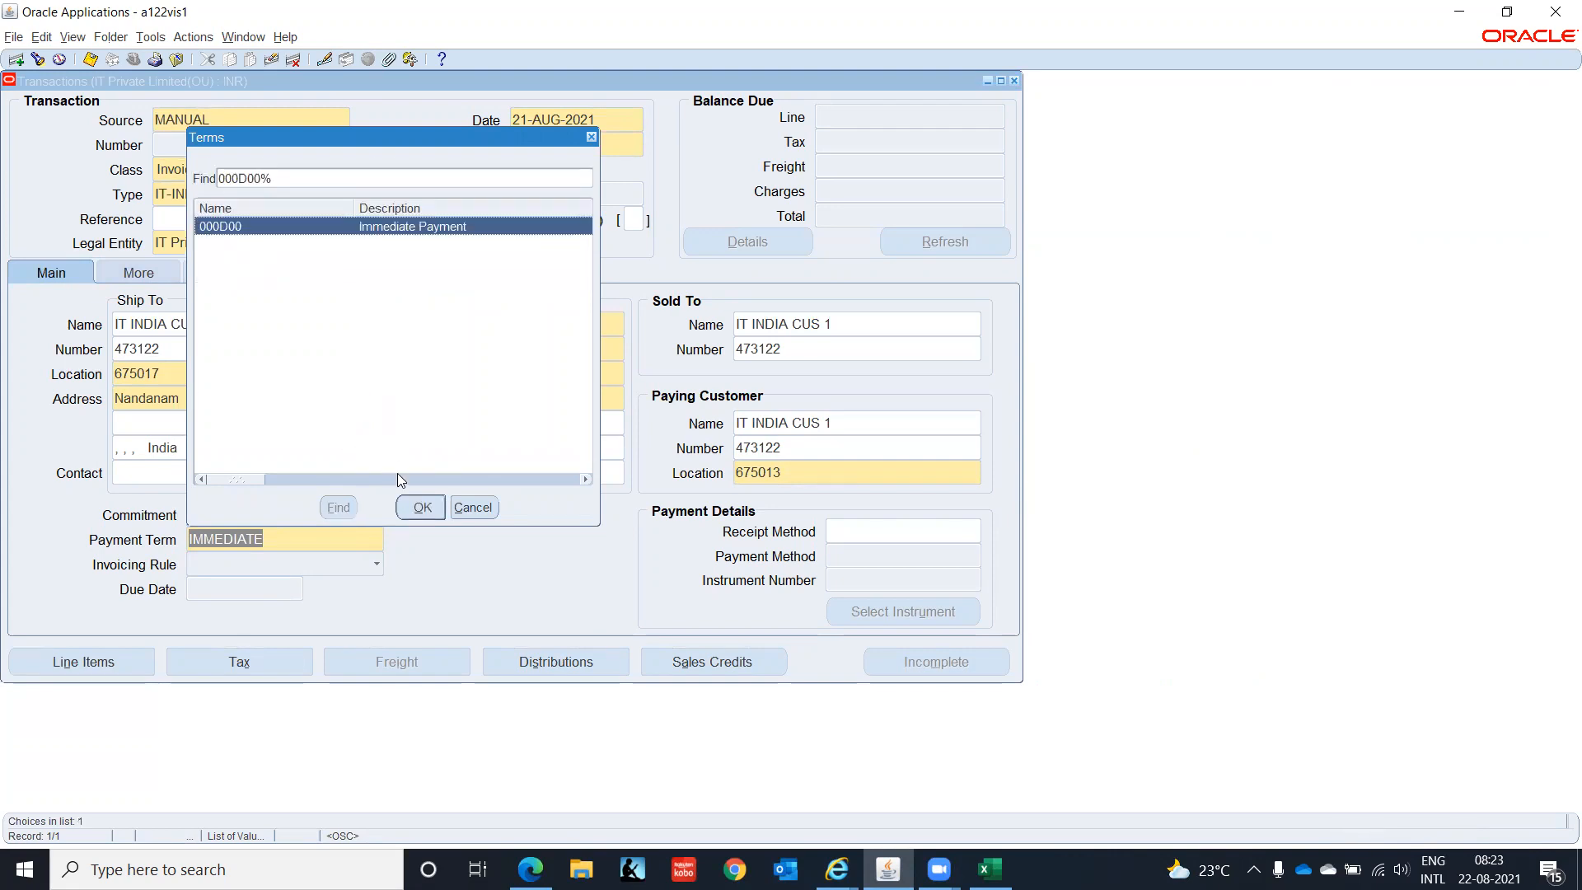
pyautogui.click(419, 506)
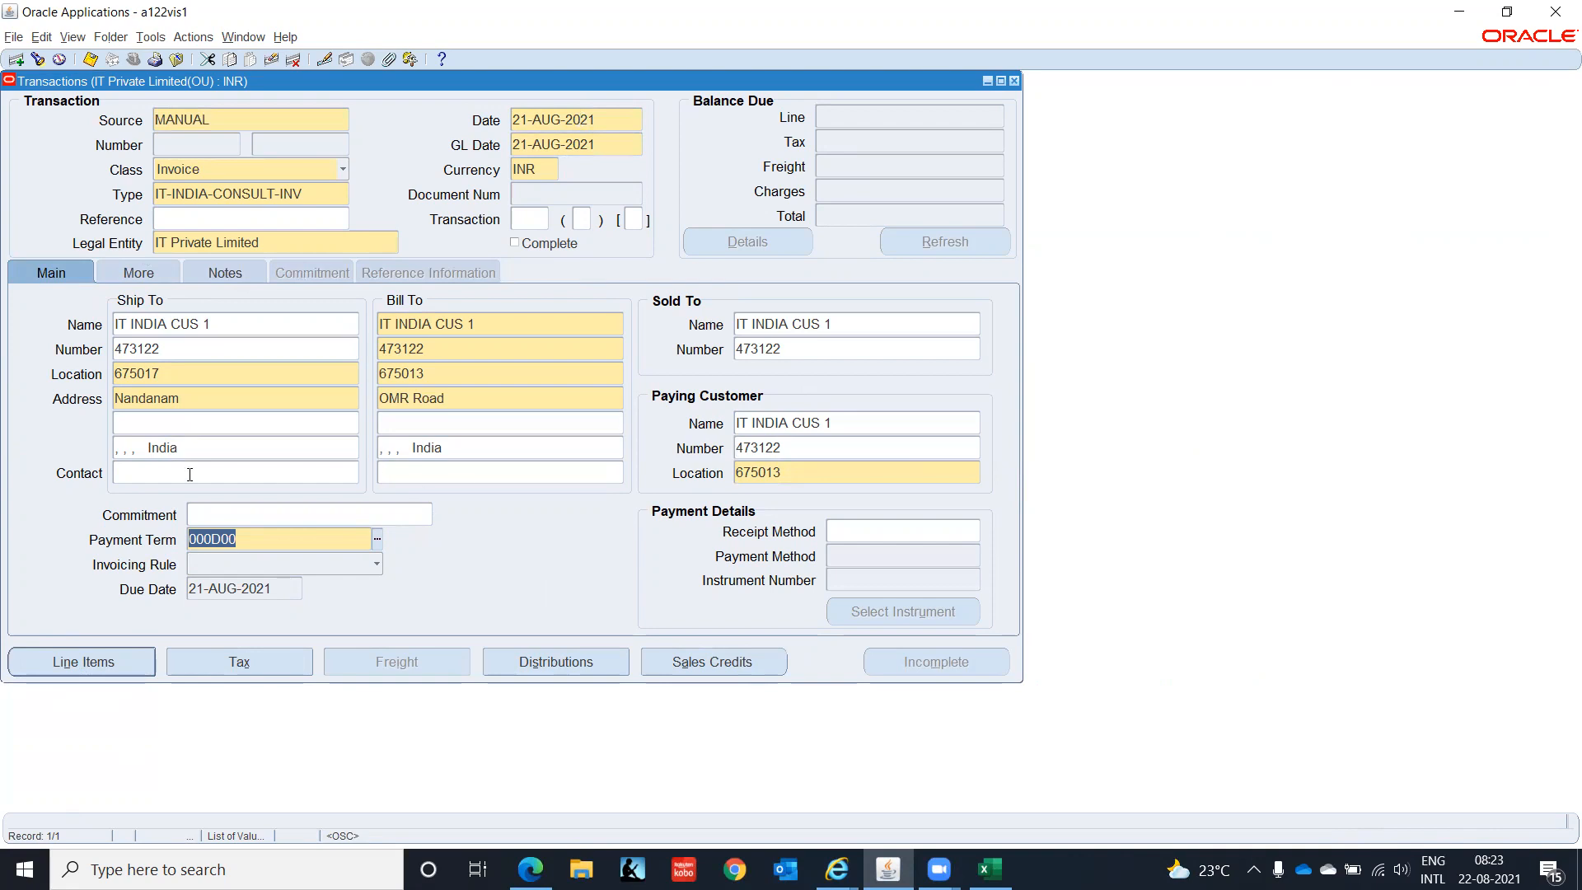
pyautogui.click(125, 273)
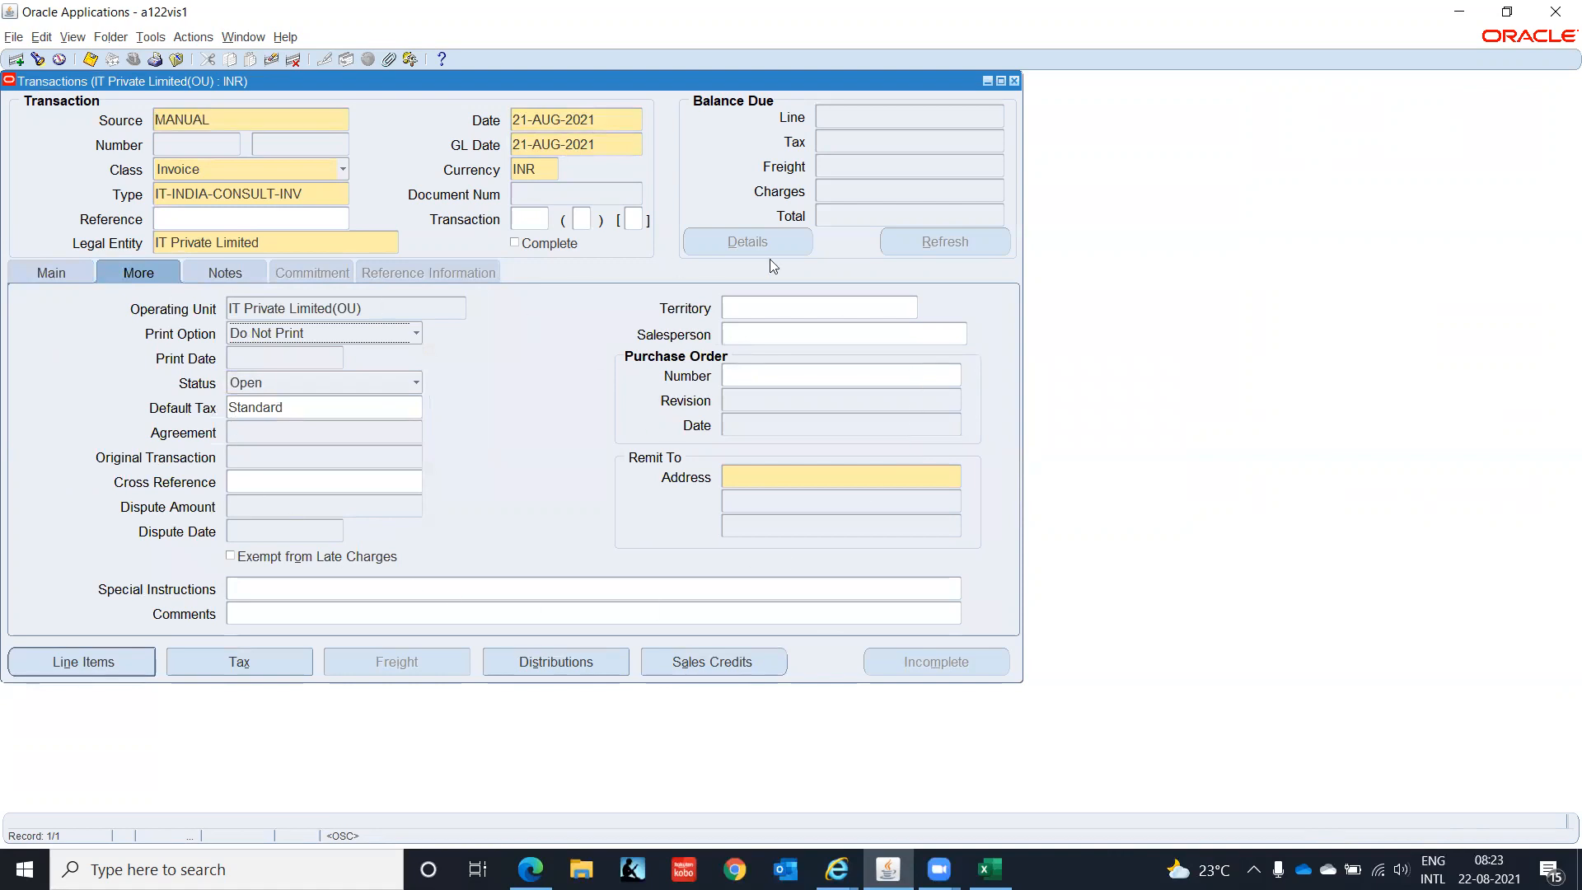
# - Close the Transactions form, discarding the unfinished invoice without saving
pyautogui.click(781, 484)
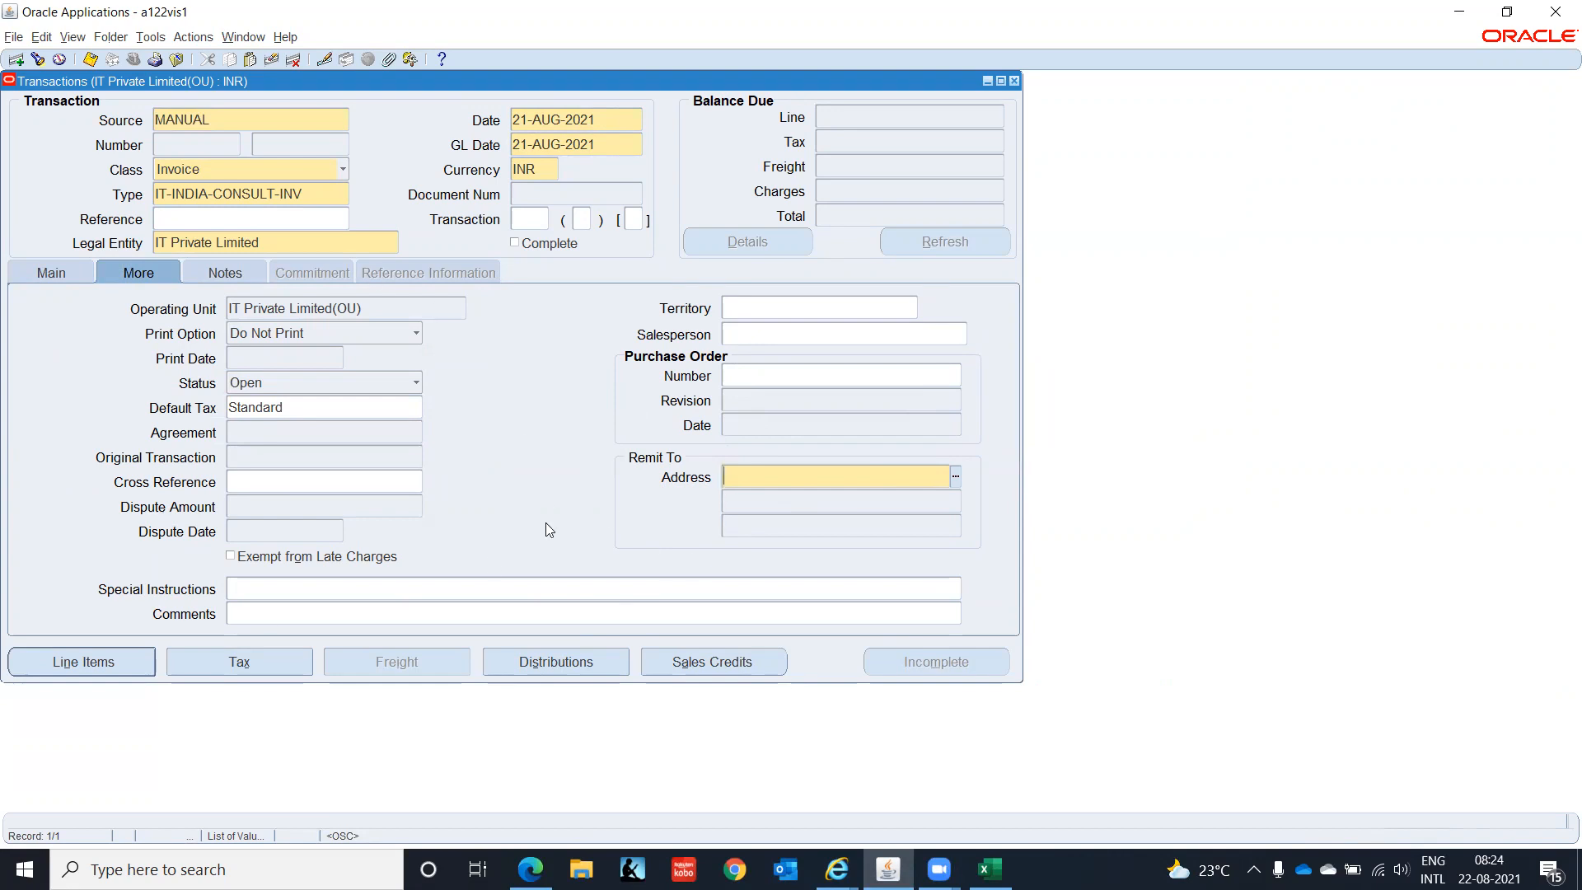
pyautogui.click(827, 489)
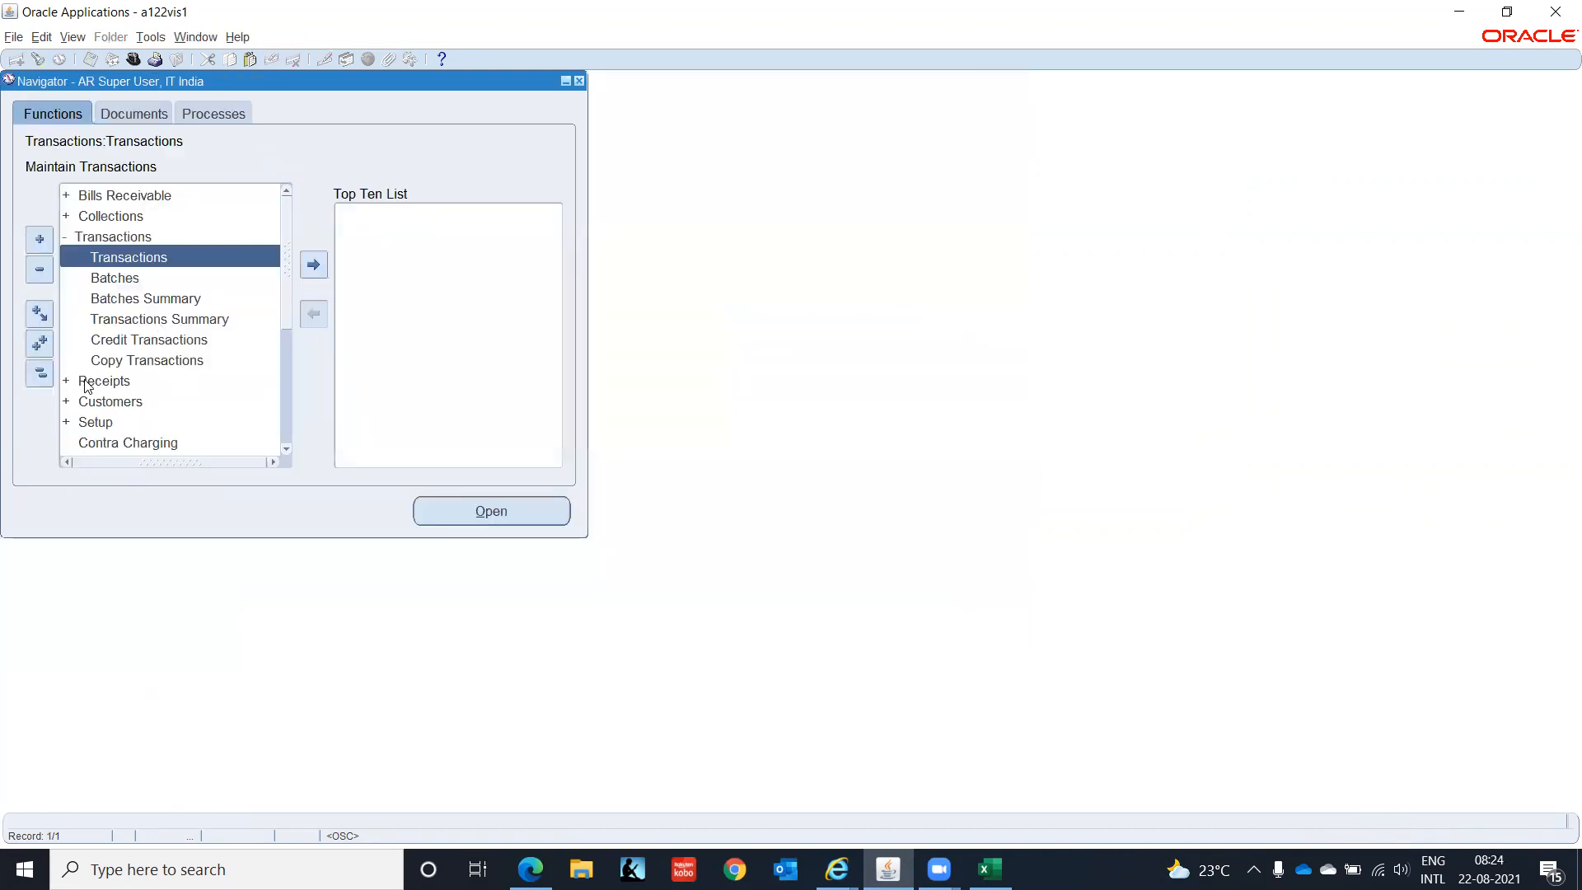
# - Navigate to Setup > Print > Remit-To Addresses and bring up its web page
pyautogui.click(39, 372)
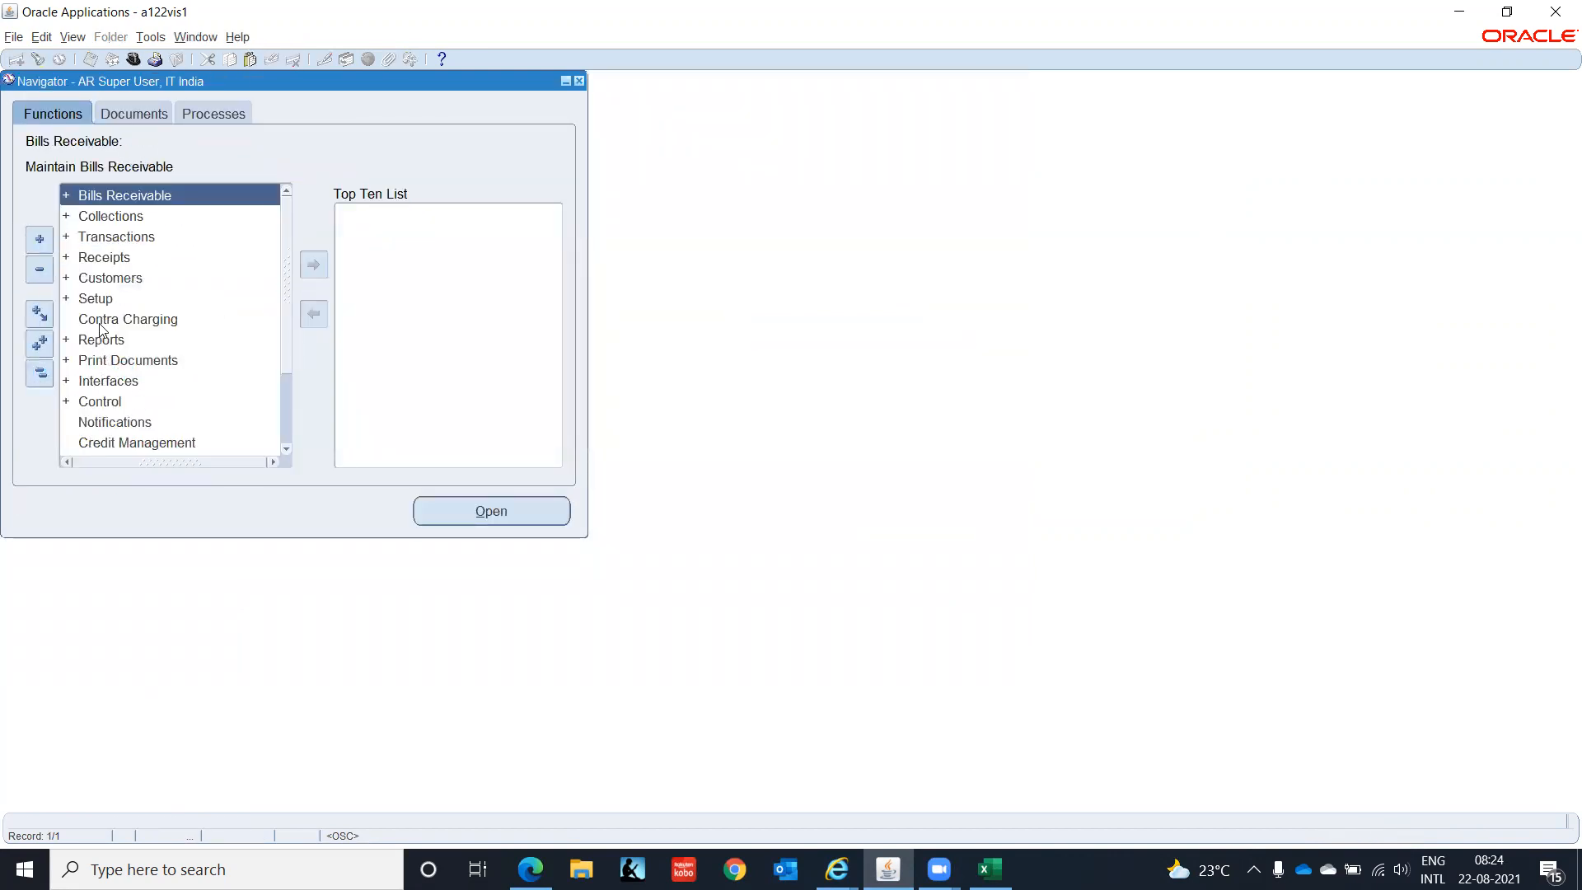
pyautogui.click(95, 298)
pyautogui.doubleClick(94, 297)
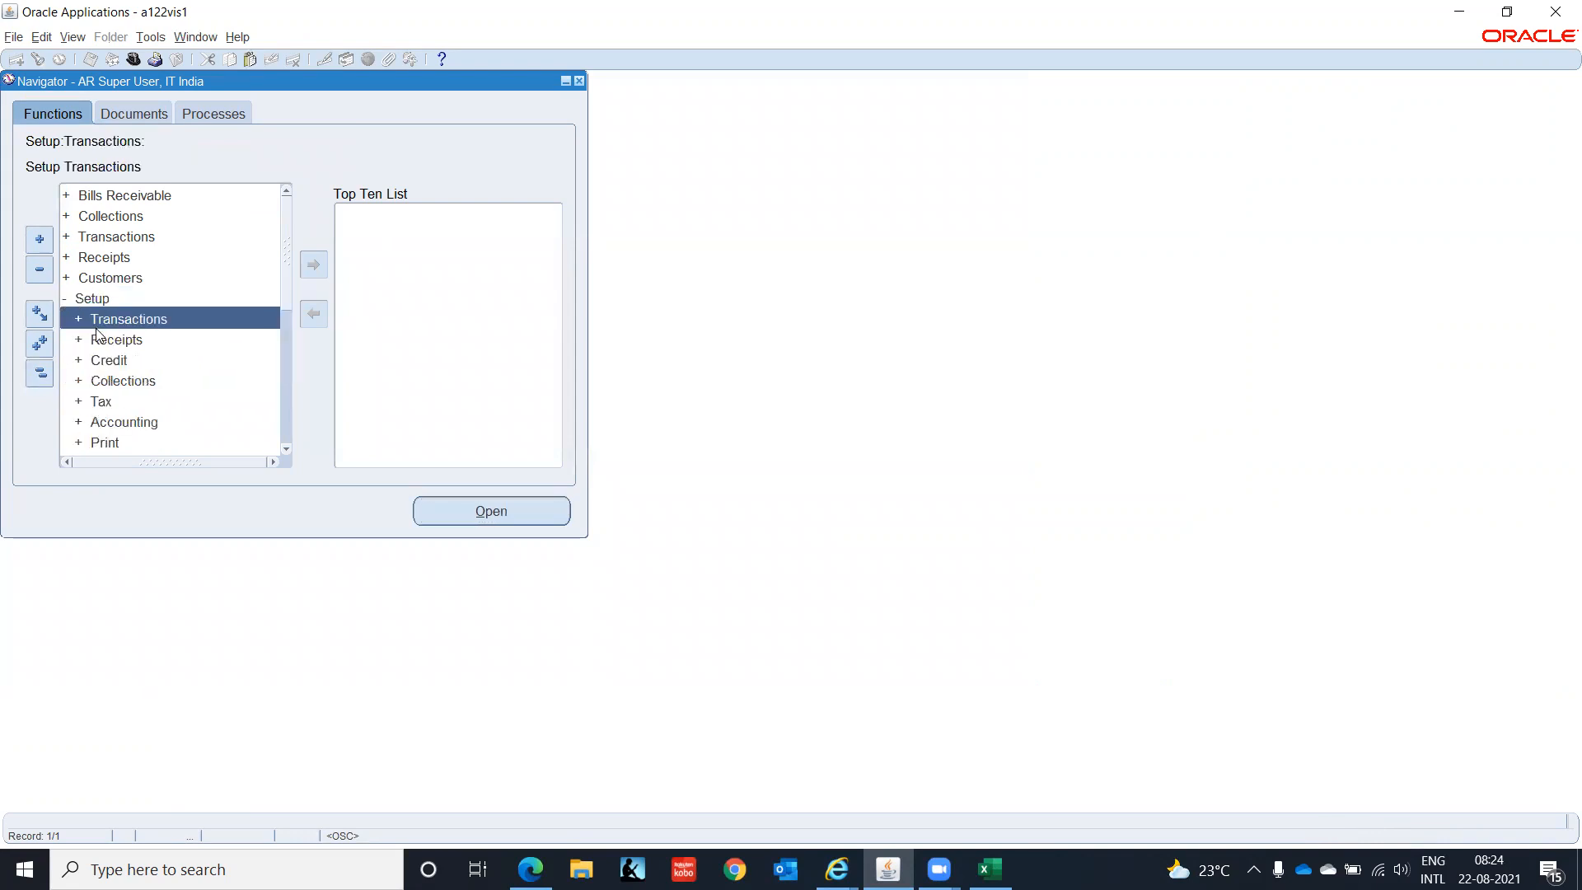
pyautogui.click(286, 447)
pyautogui.click(286, 447)
pyautogui.click(286, 447)
pyautogui.click(286, 447)
pyautogui.click(286, 447)
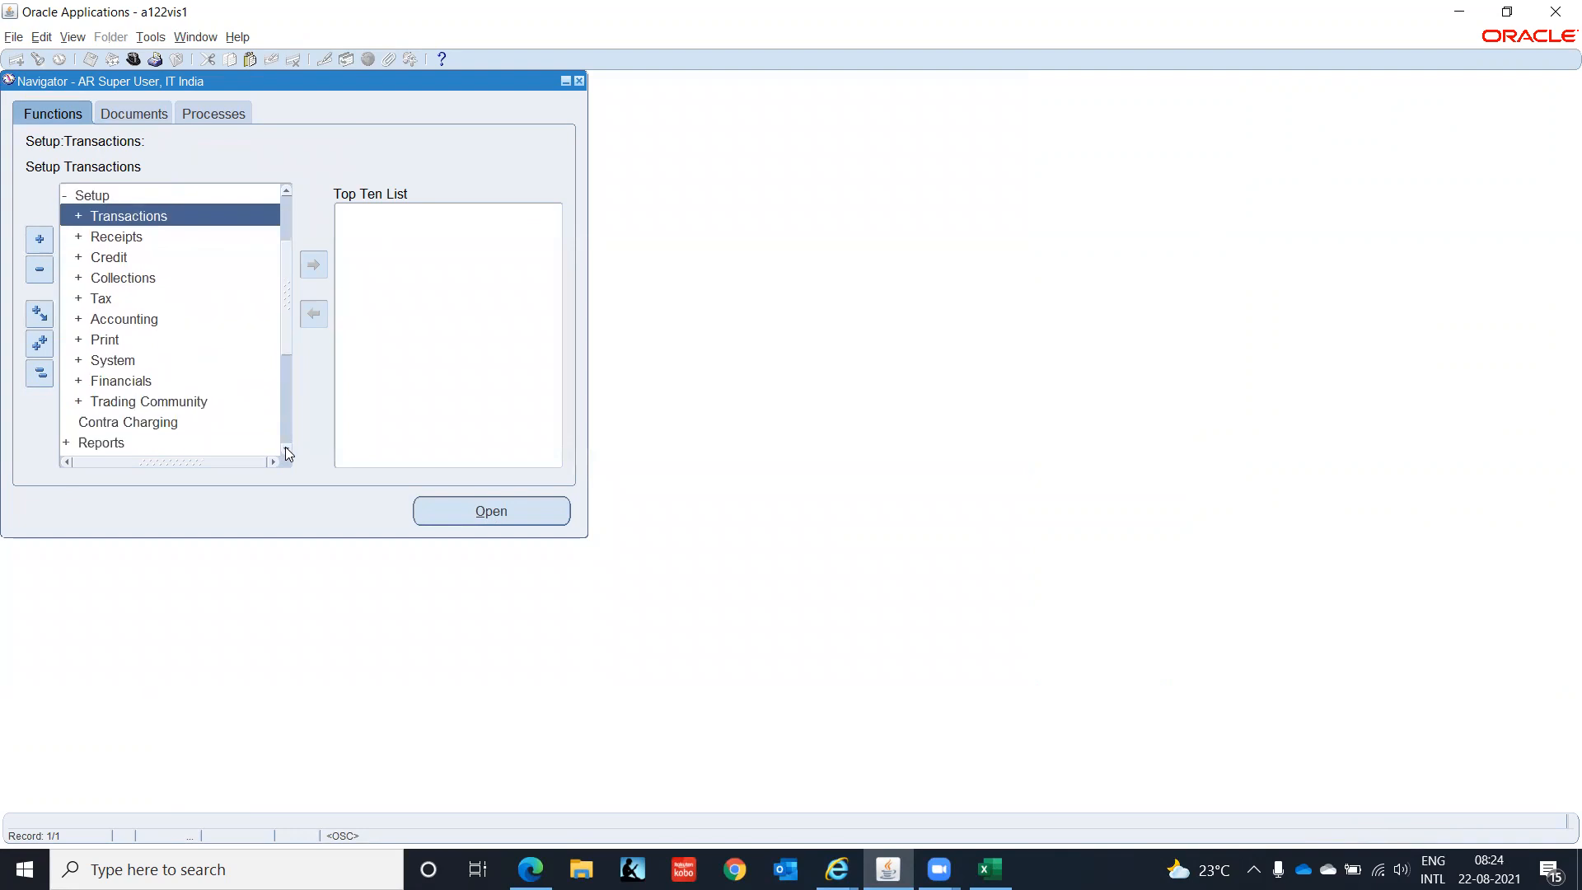
pyautogui.click(101, 340)
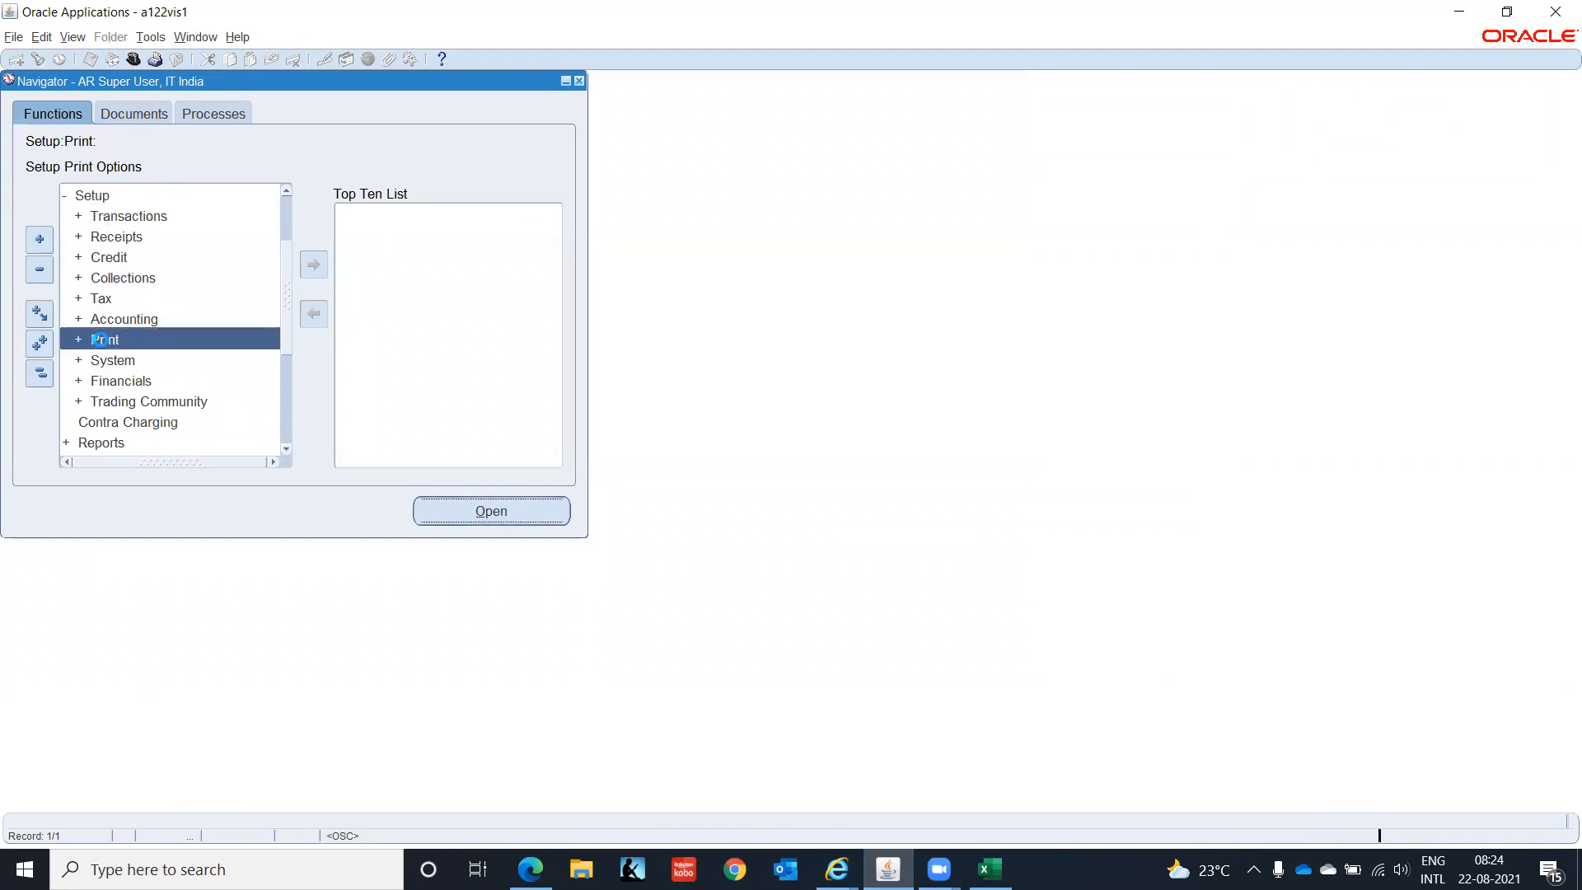
pyautogui.scroll(-5, 290, 450)
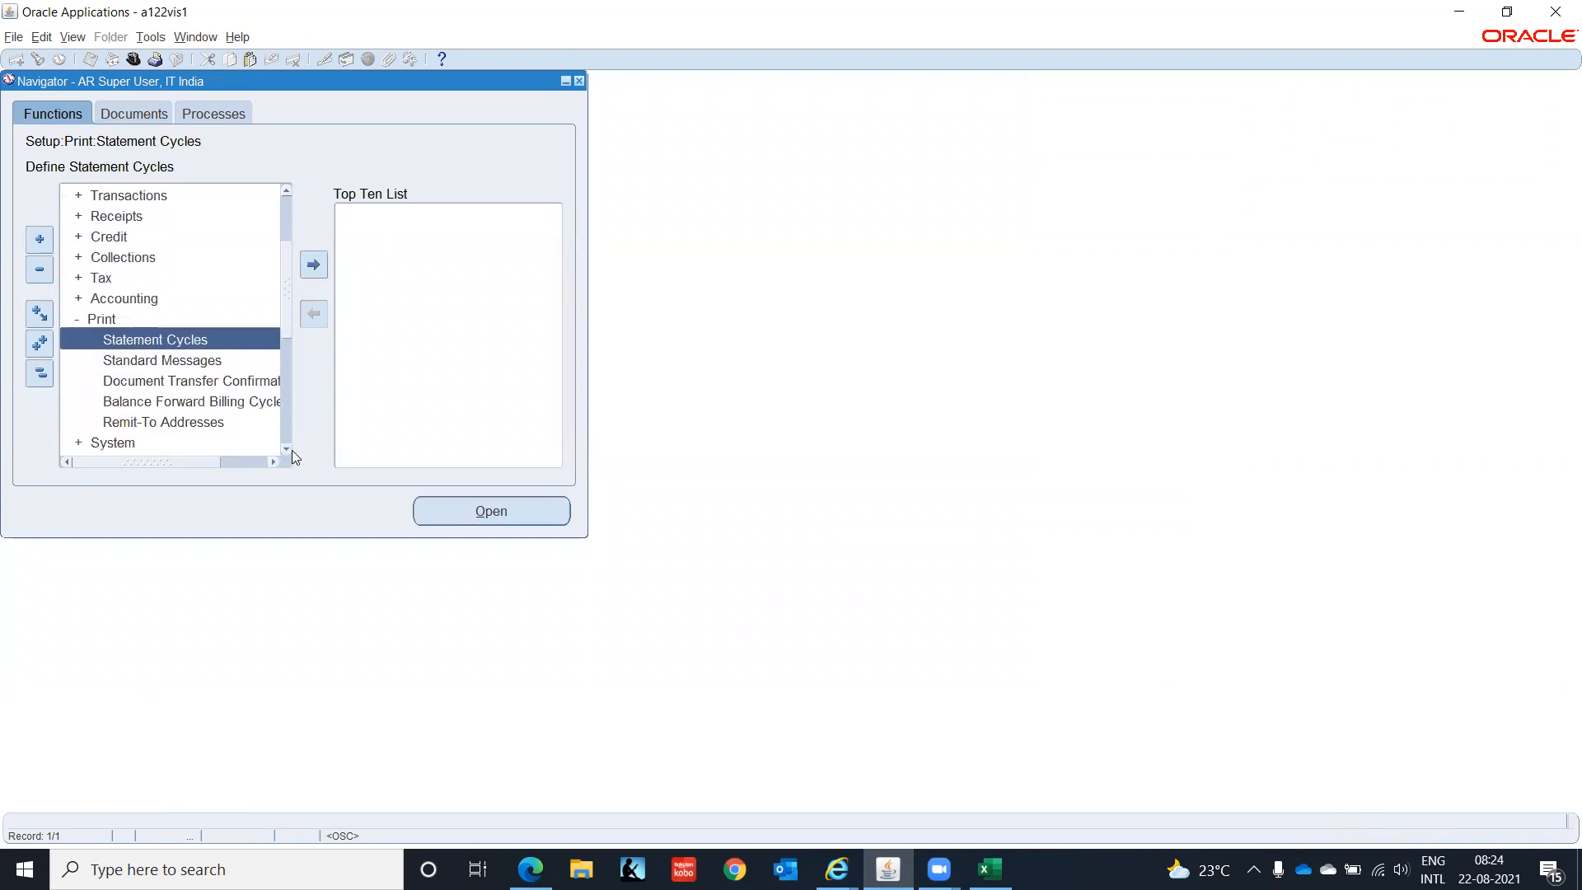
pyautogui.click(156, 425)
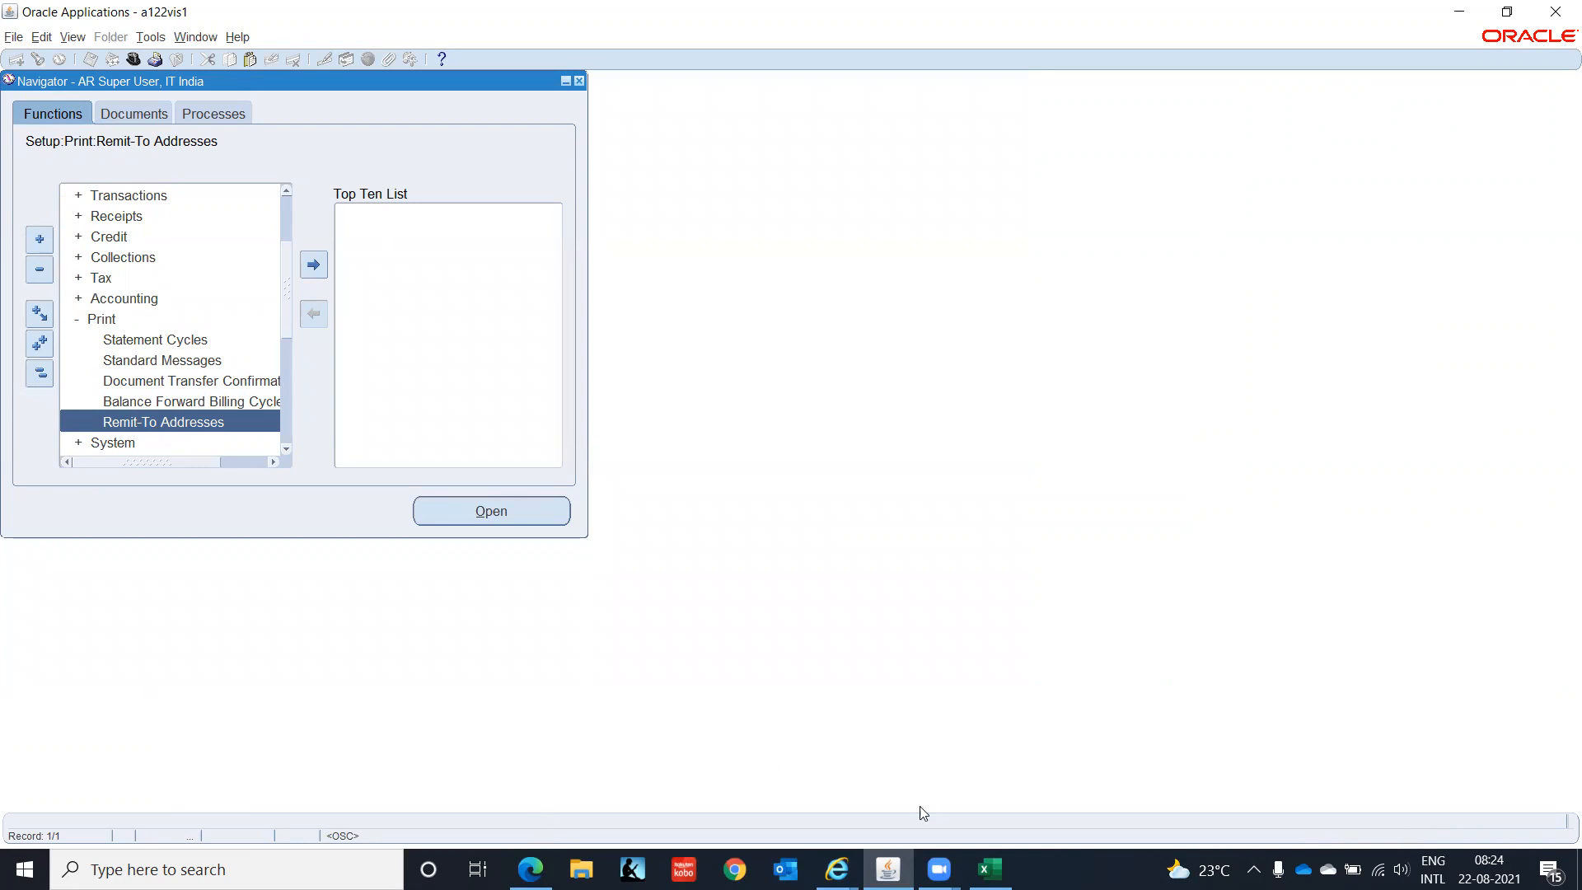
pyautogui.moveTo(851, 862)
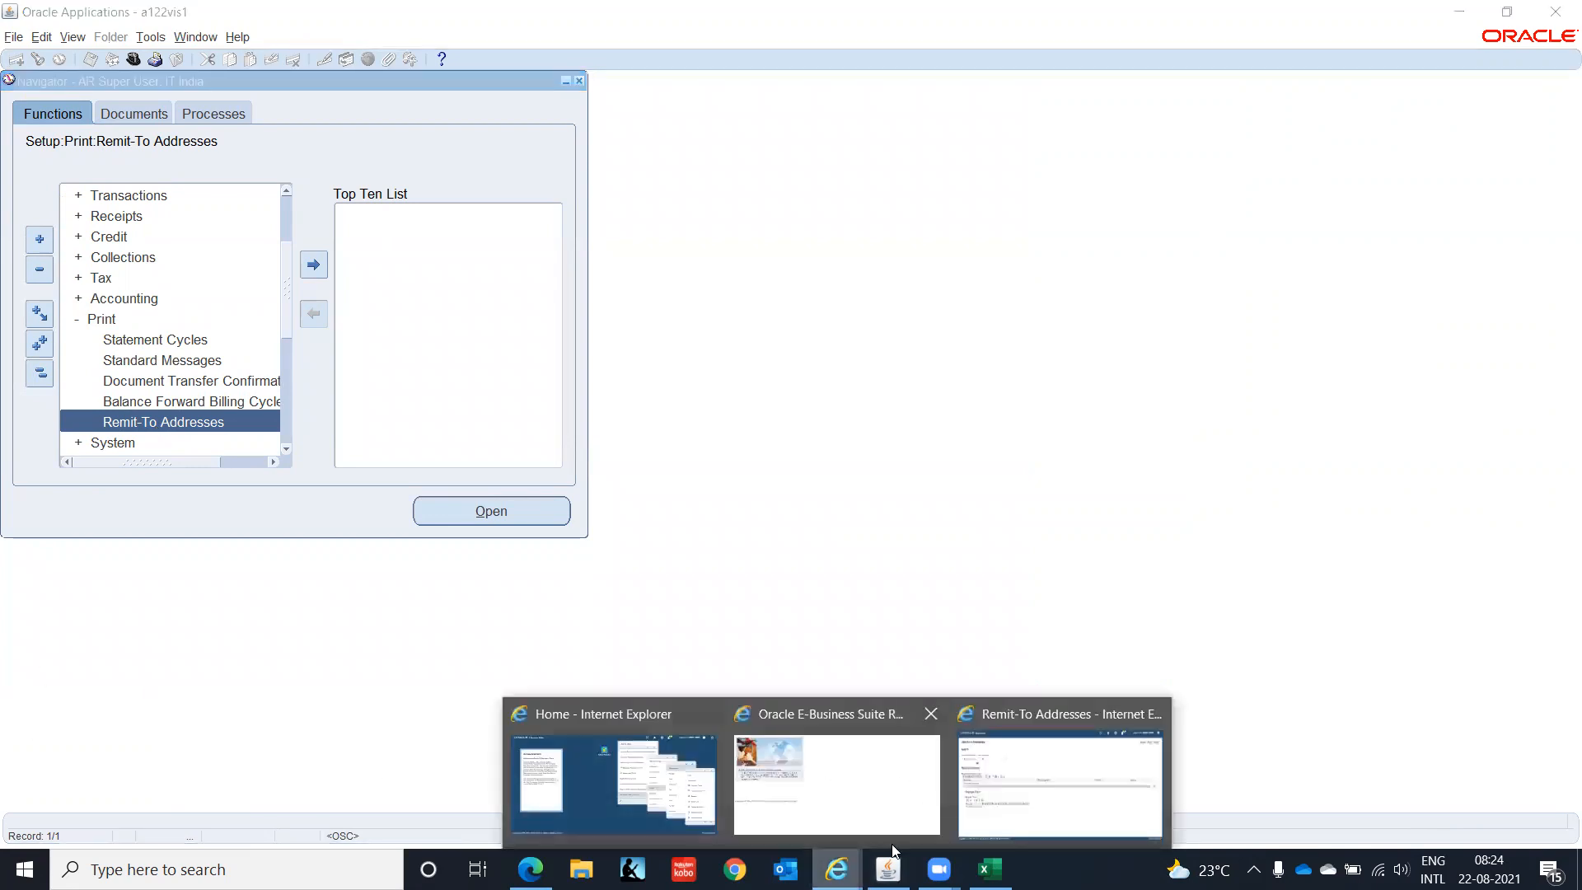
pyautogui.click(1051, 803)
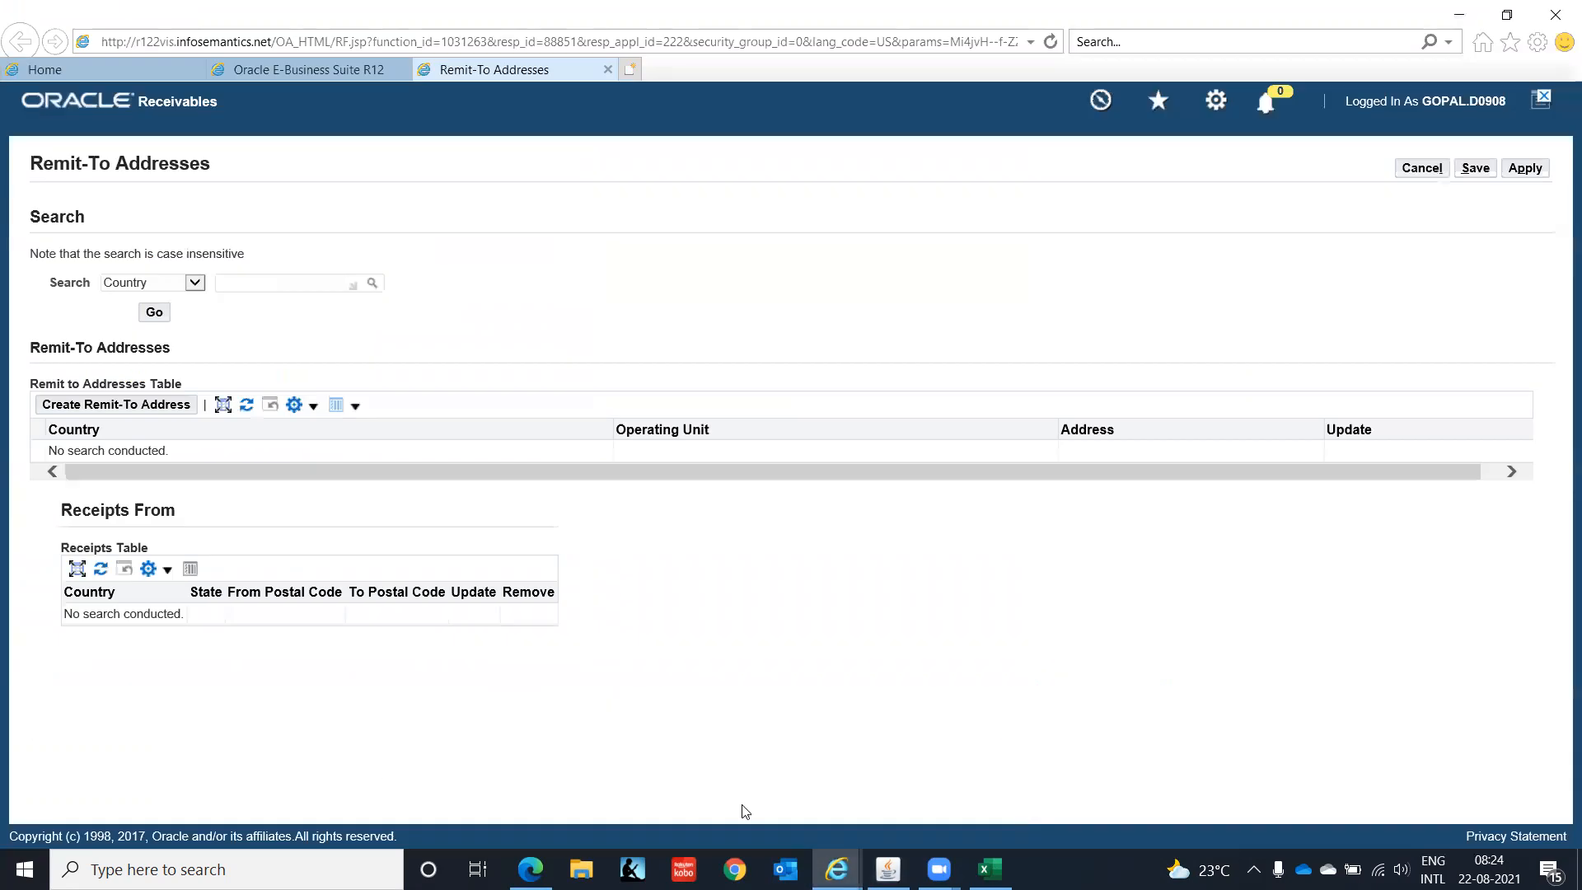
# - Create a remit-to address with Country India and Address Line 1 'OMR Road', and apply it
pyautogui.click(136, 408)
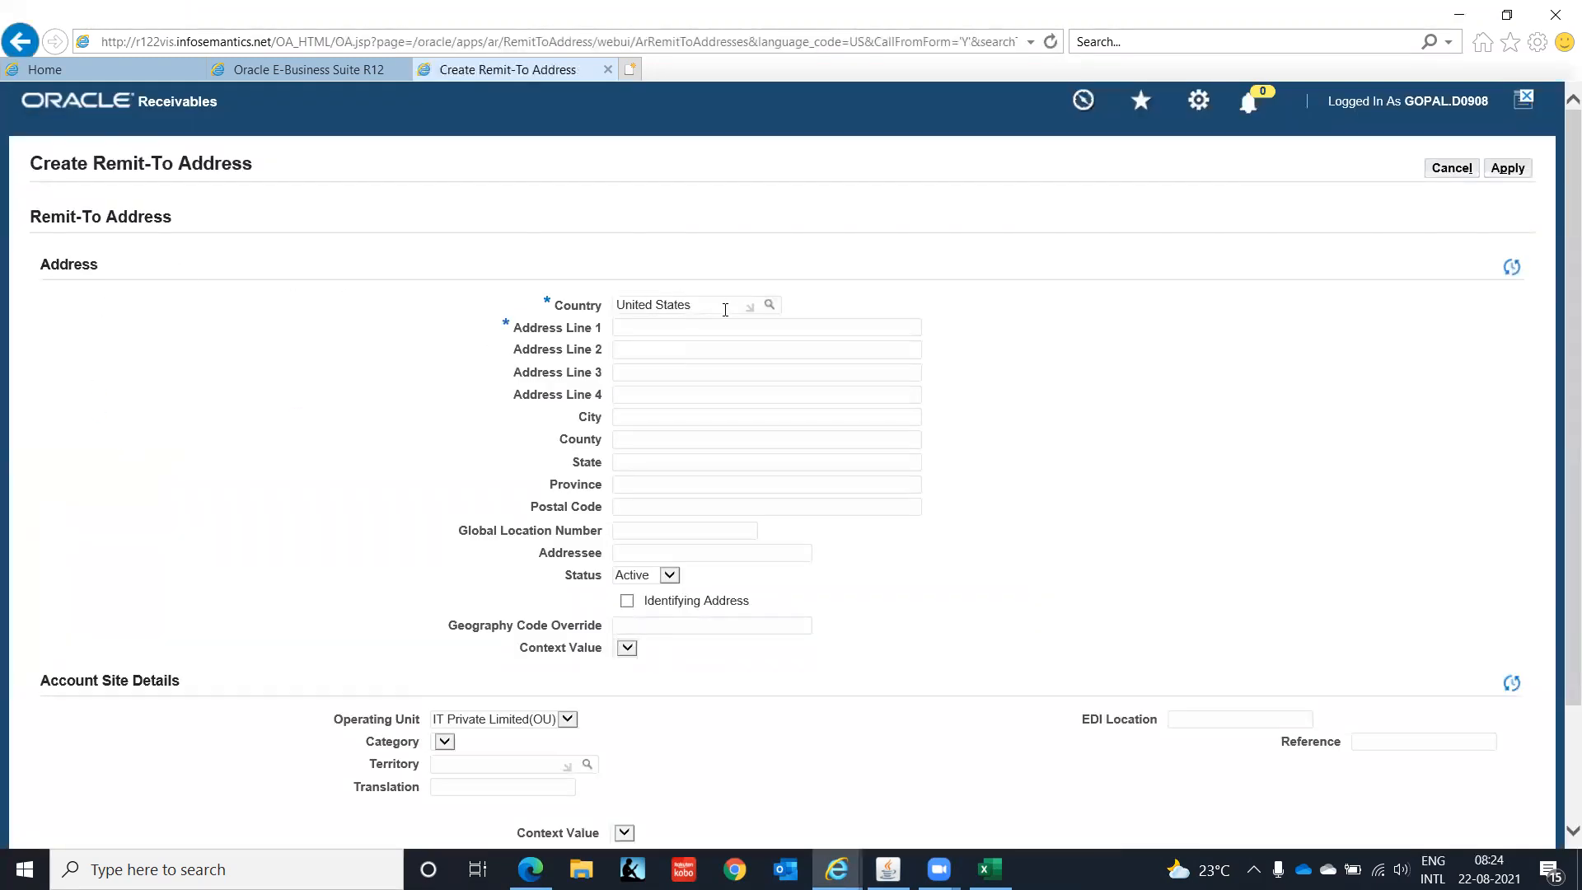
pyautogui.moveTo(724, 310); pyautogui.dragTo(448, 318)
pyautogui.write('India')
pyautogui.press('Tab')
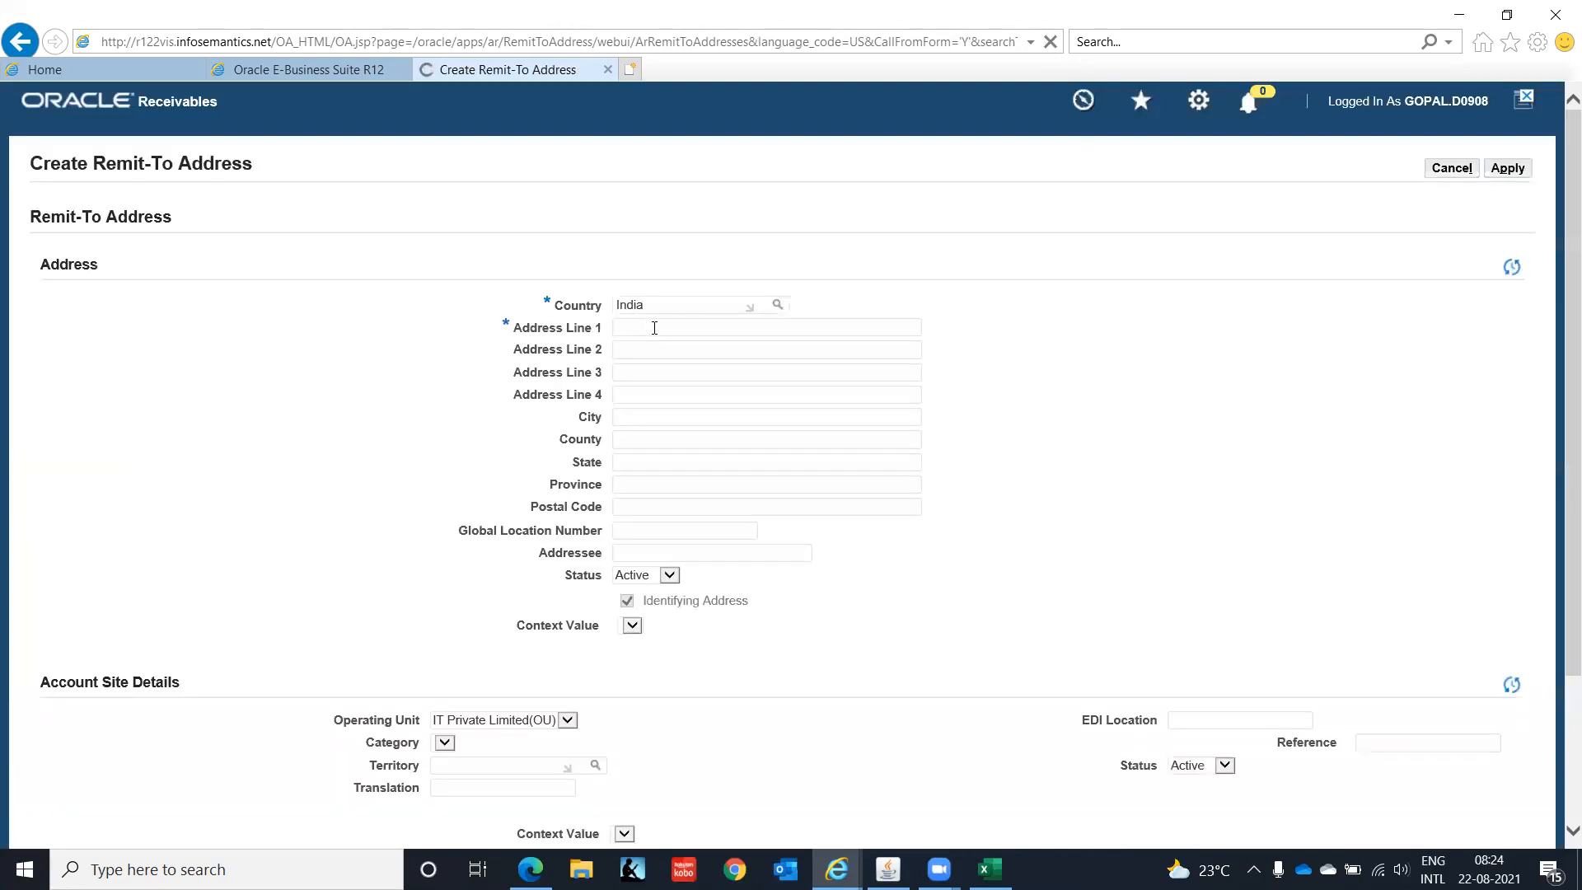
pyautogui.click(654, 328)
pyautogui.write('OMR Road')
pyautogui.scroll(-3, 1557, 270)
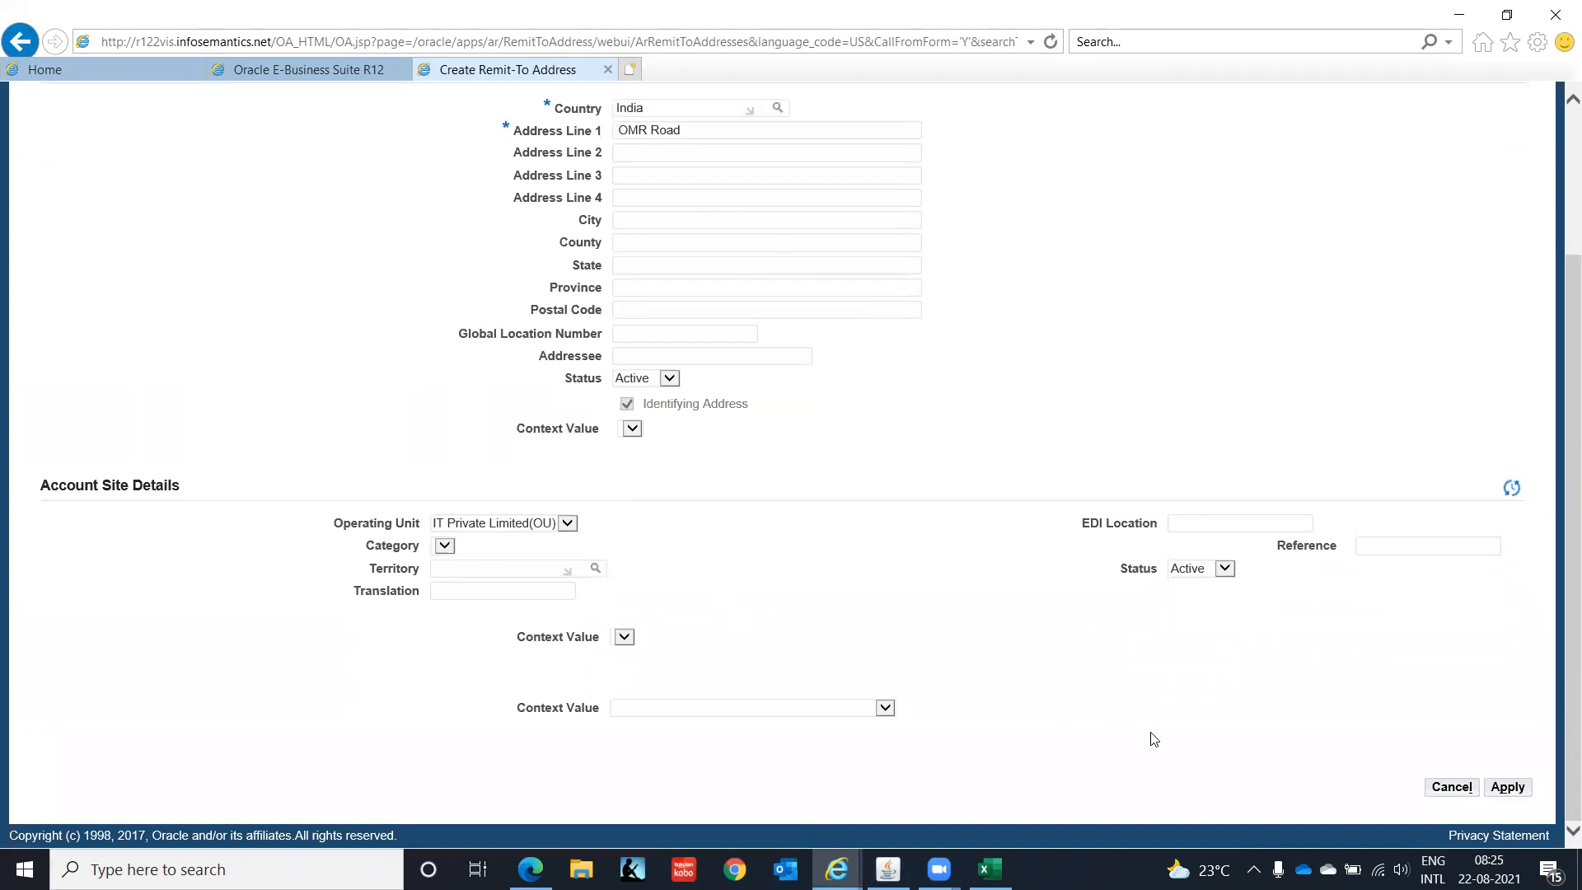
pyautogui.click(1508, 789)
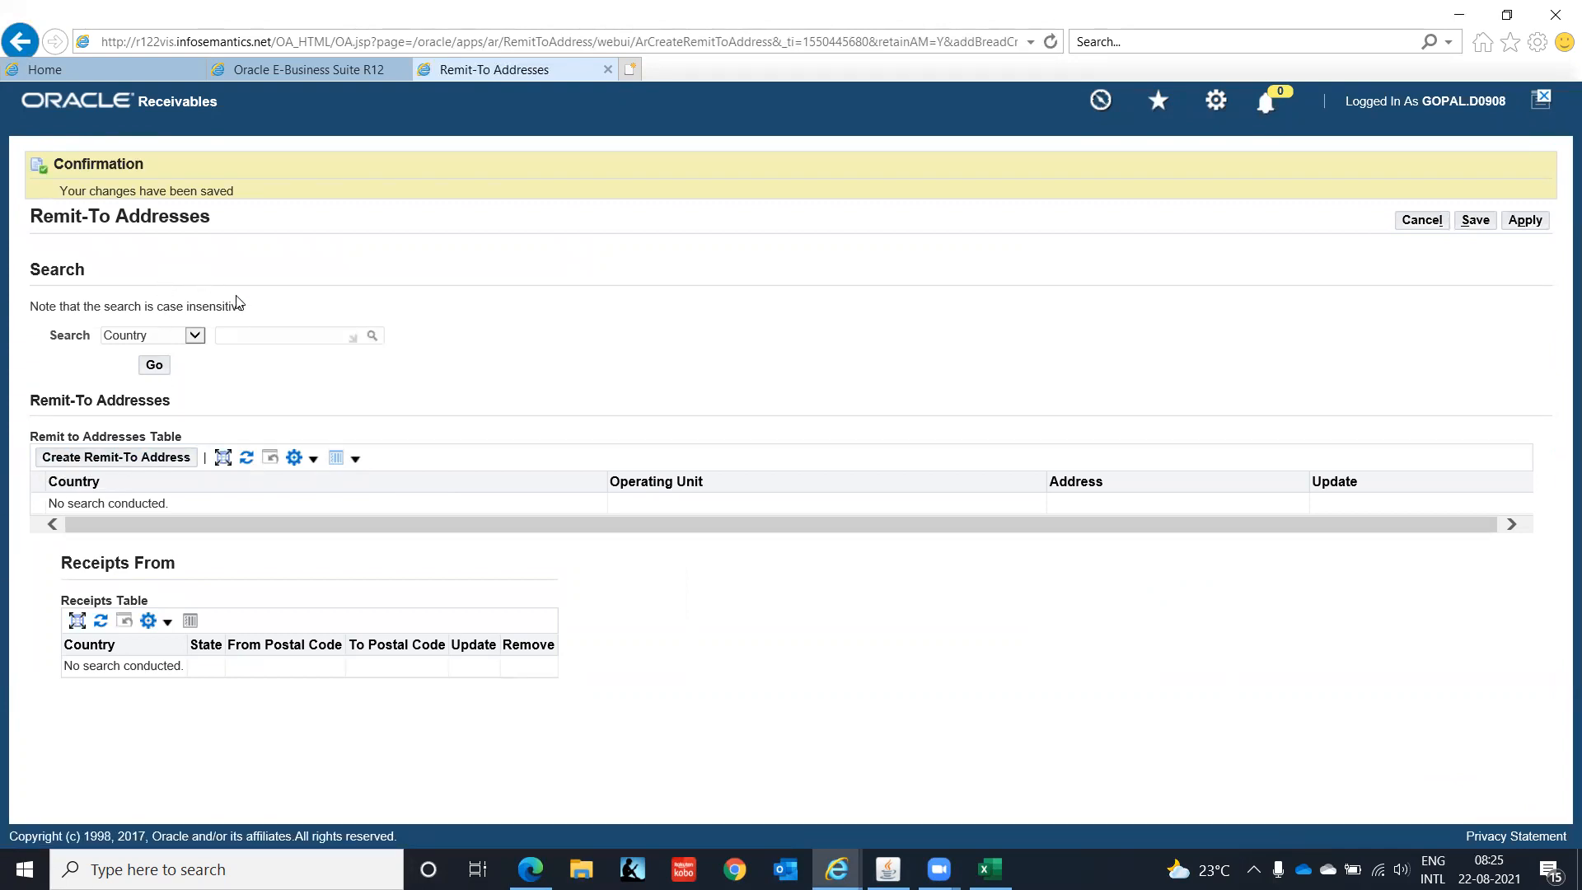
# - Search remit-to addresses by operating unit IT Private Limited(OU) and create receipts-from criteria for OMR Road
pyautogui.click(196, 338)
pyautogui.click(192, 349)
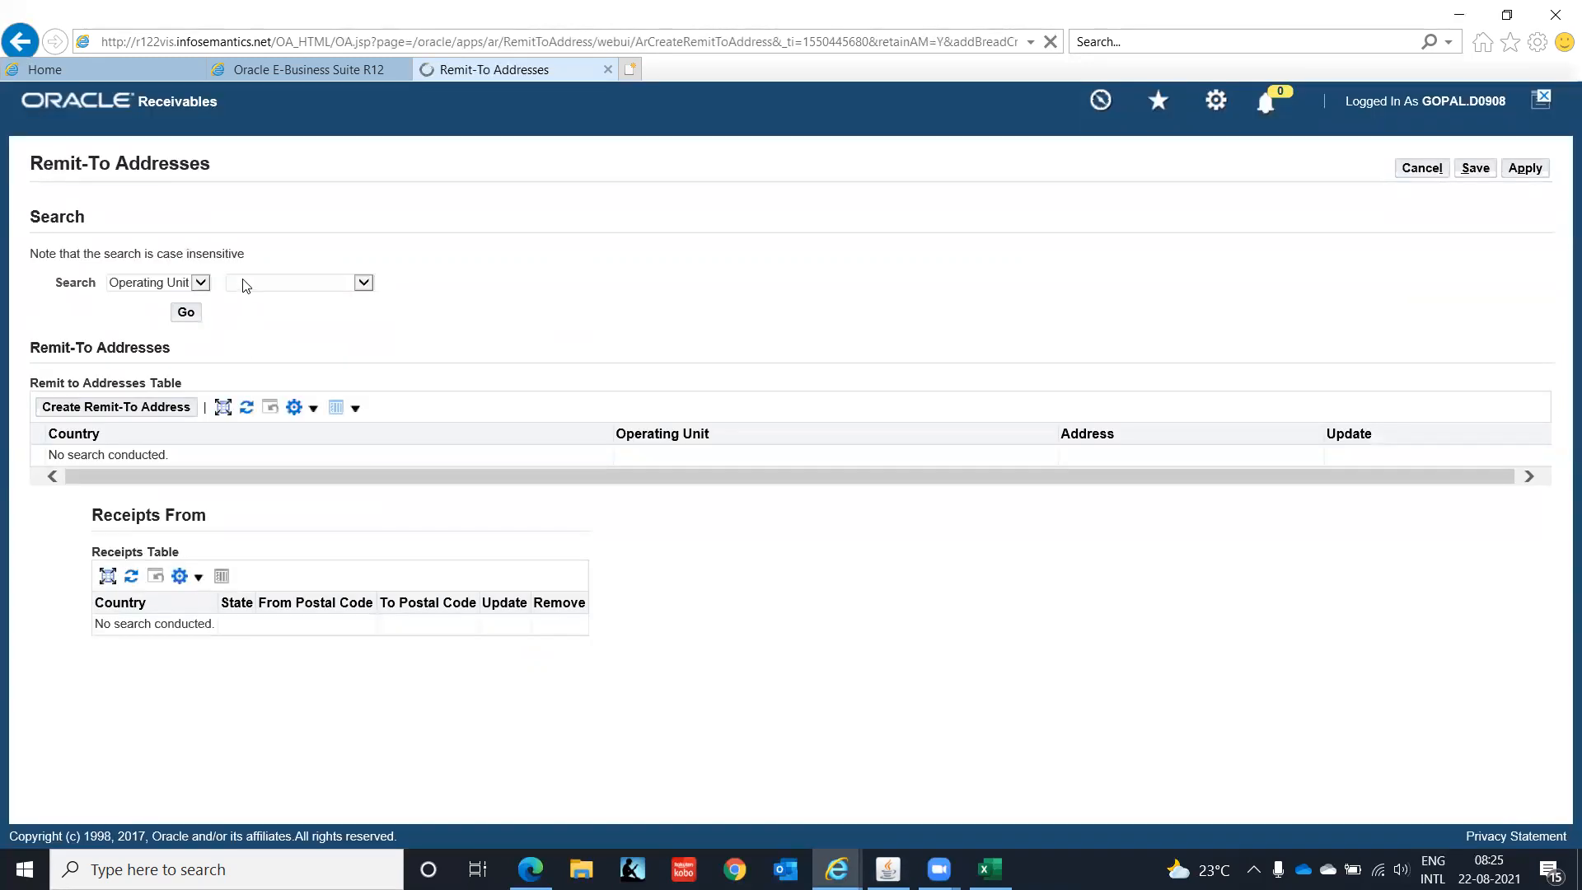
pyautogui.click(361, 283)
pyautogui.click(358, 296)
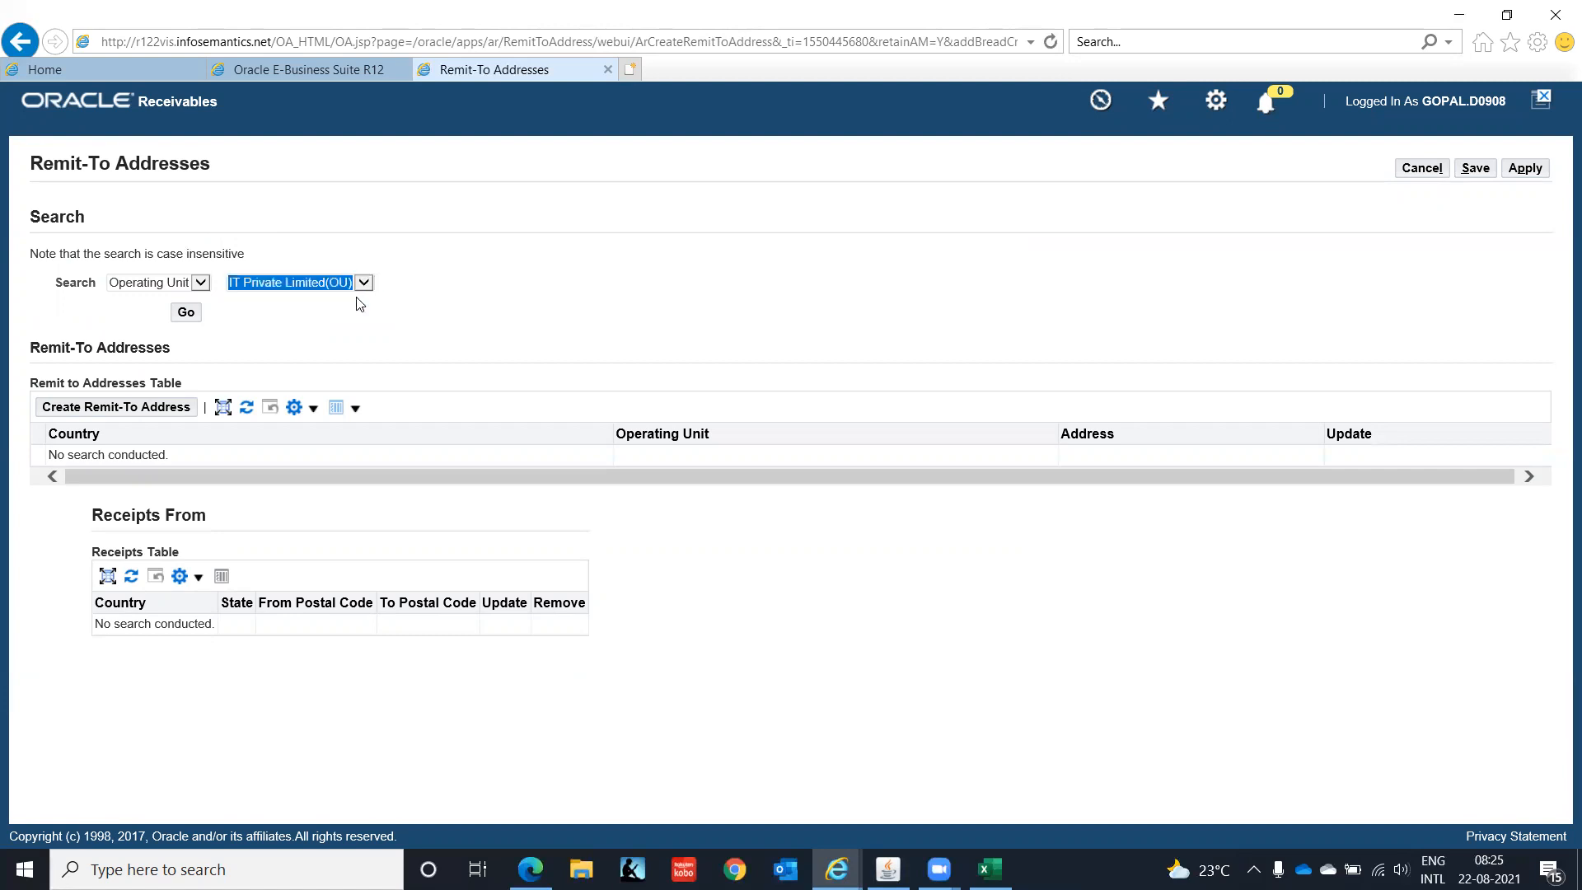
pyautogui.click(186, 314)
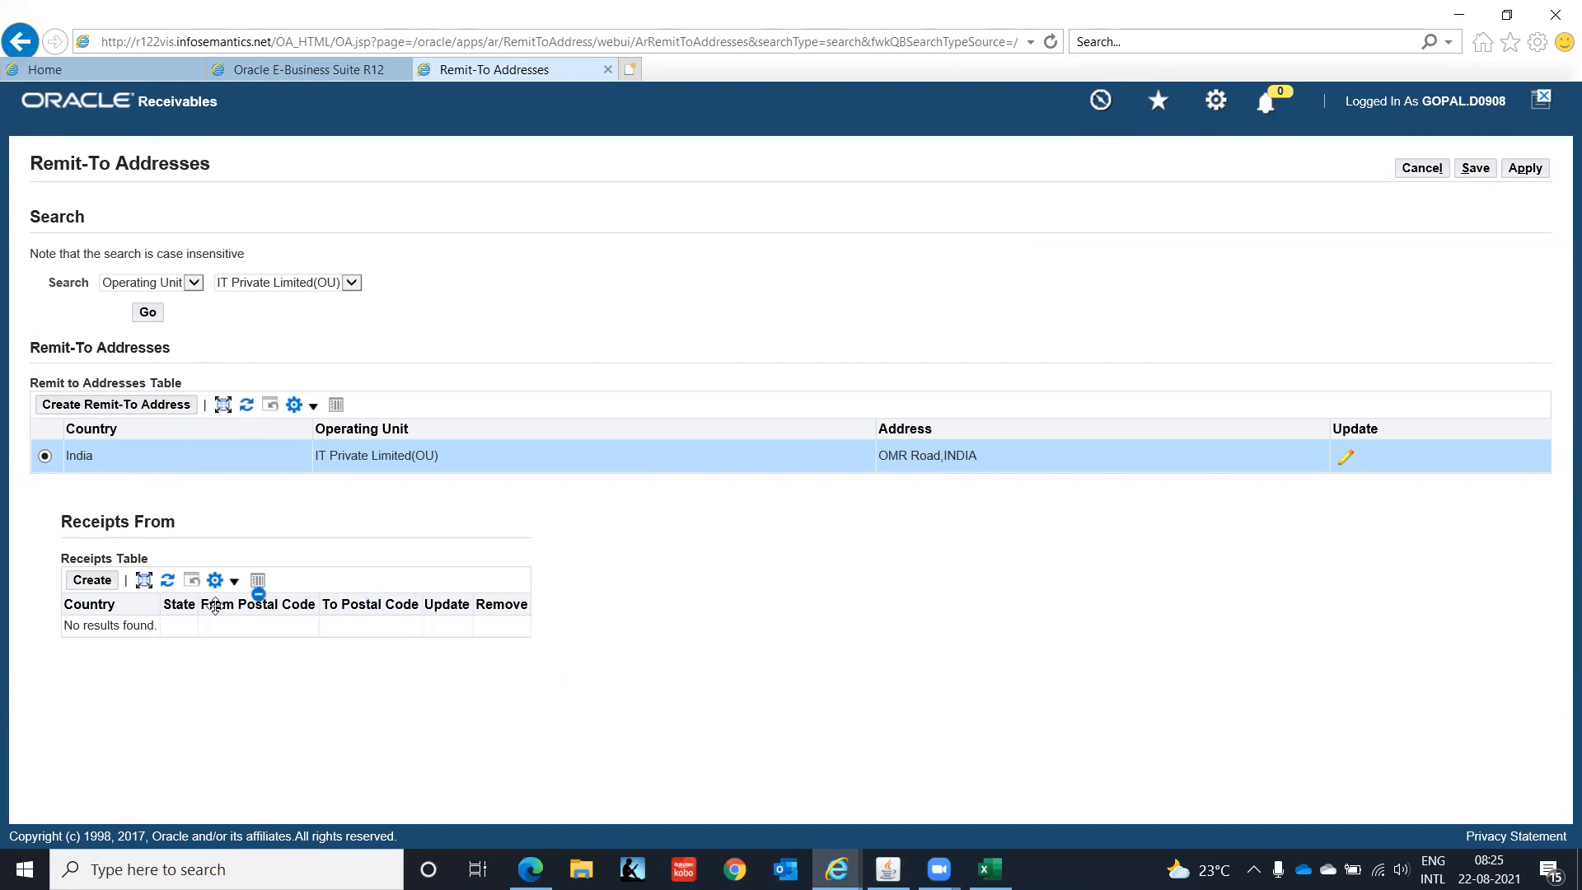
pyautogui.click(92, 580)
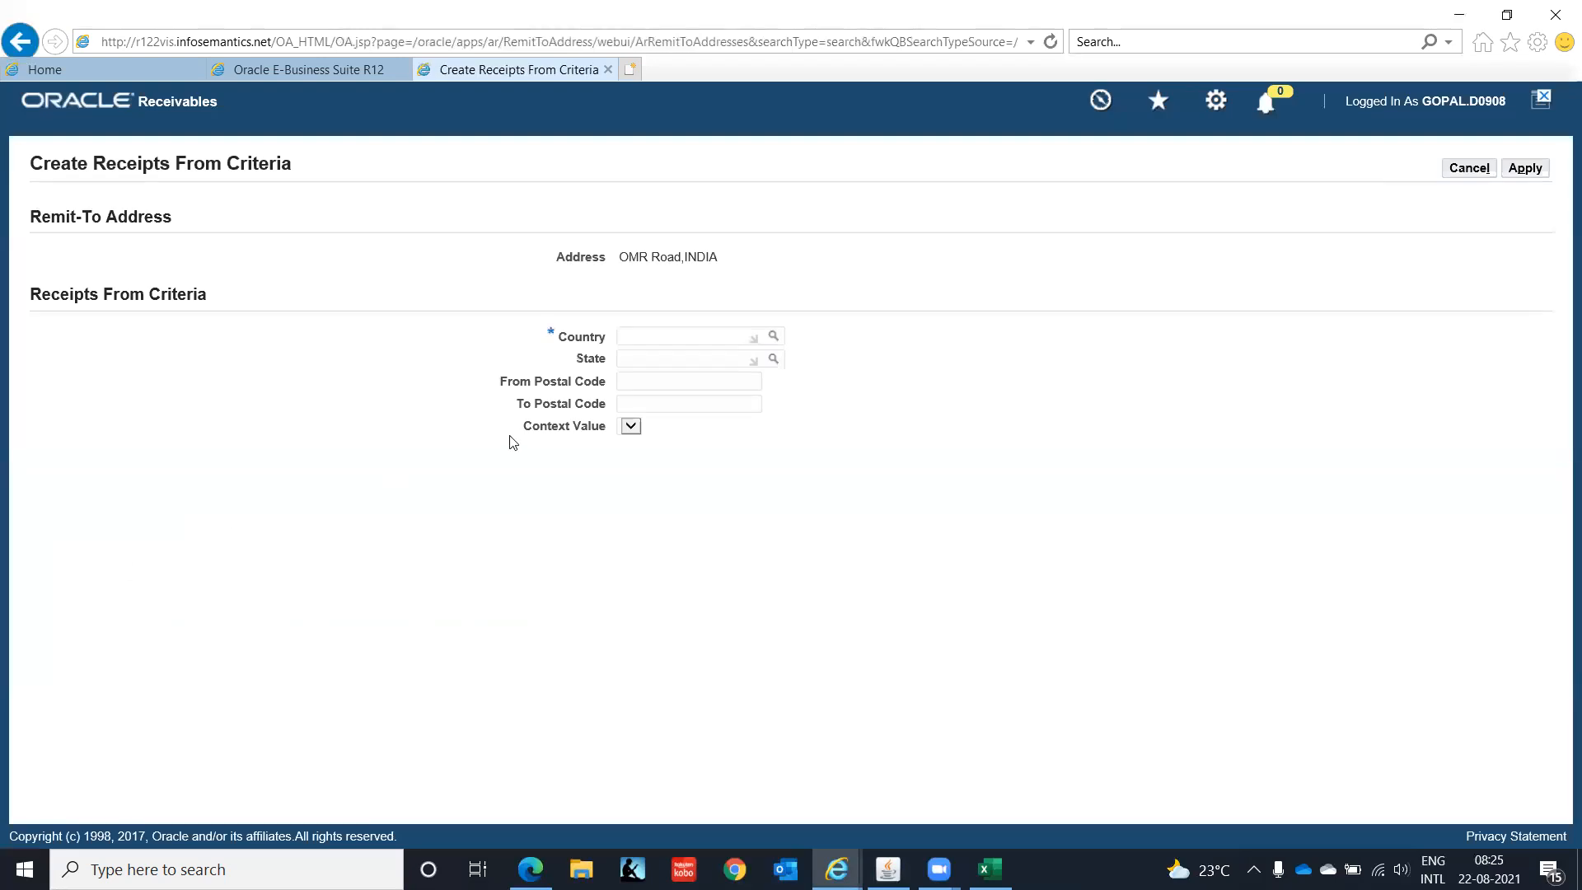
# - Set the receipts-from country to India and apply both the criteria and the remit-to address
pyautogui.click(657, 336)
pyautogui.write('India')
pyautogui.press('Tab')
pyautogui.click(1525, 169)
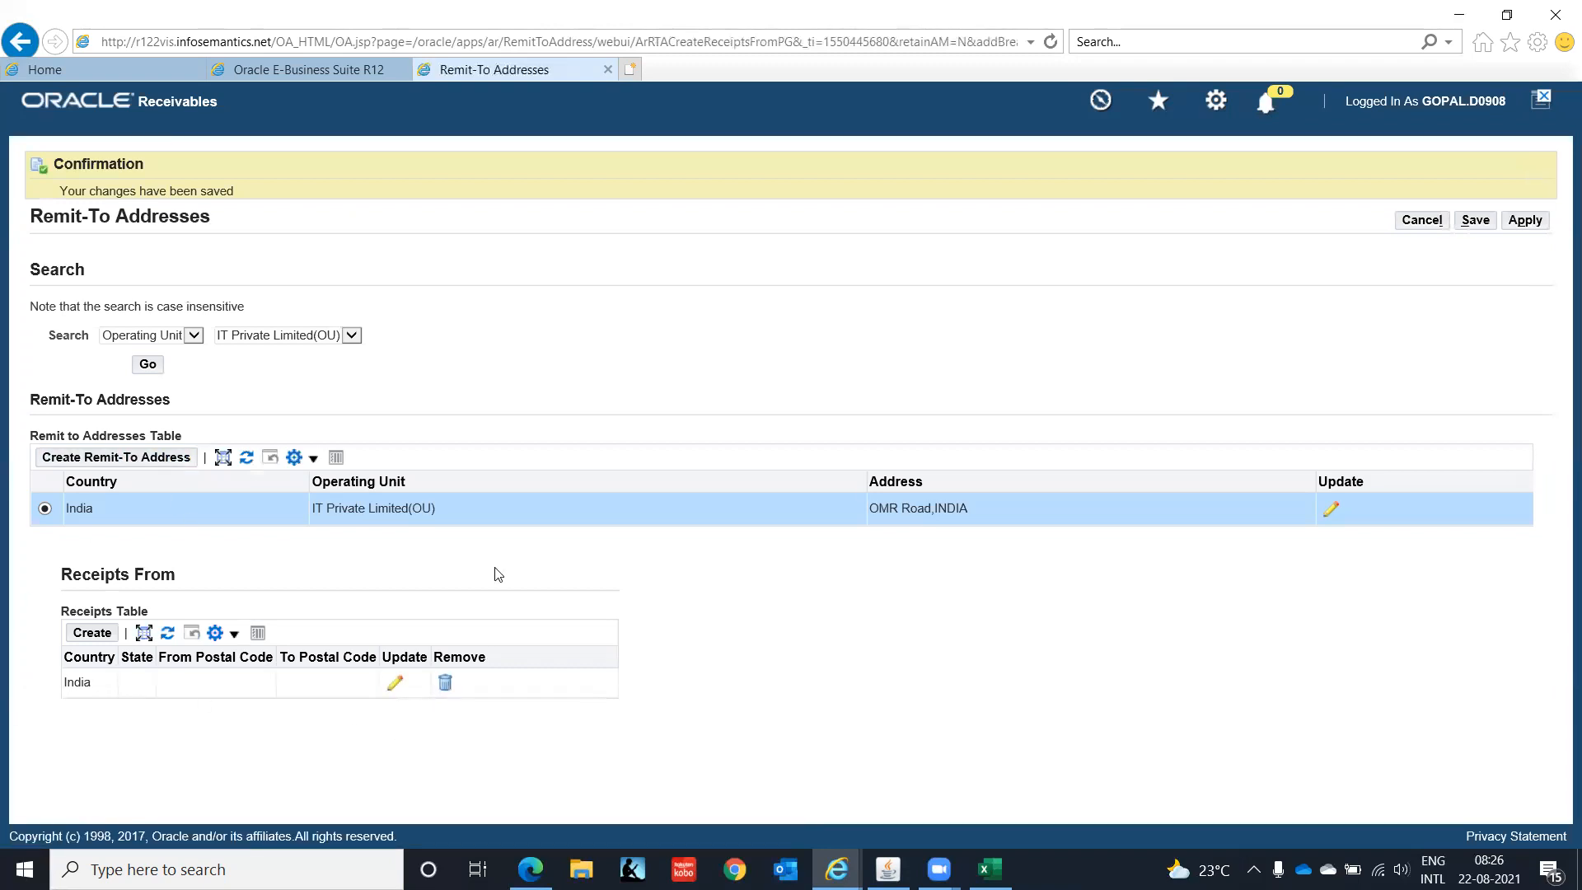
pyautogui.click(1523, 224)
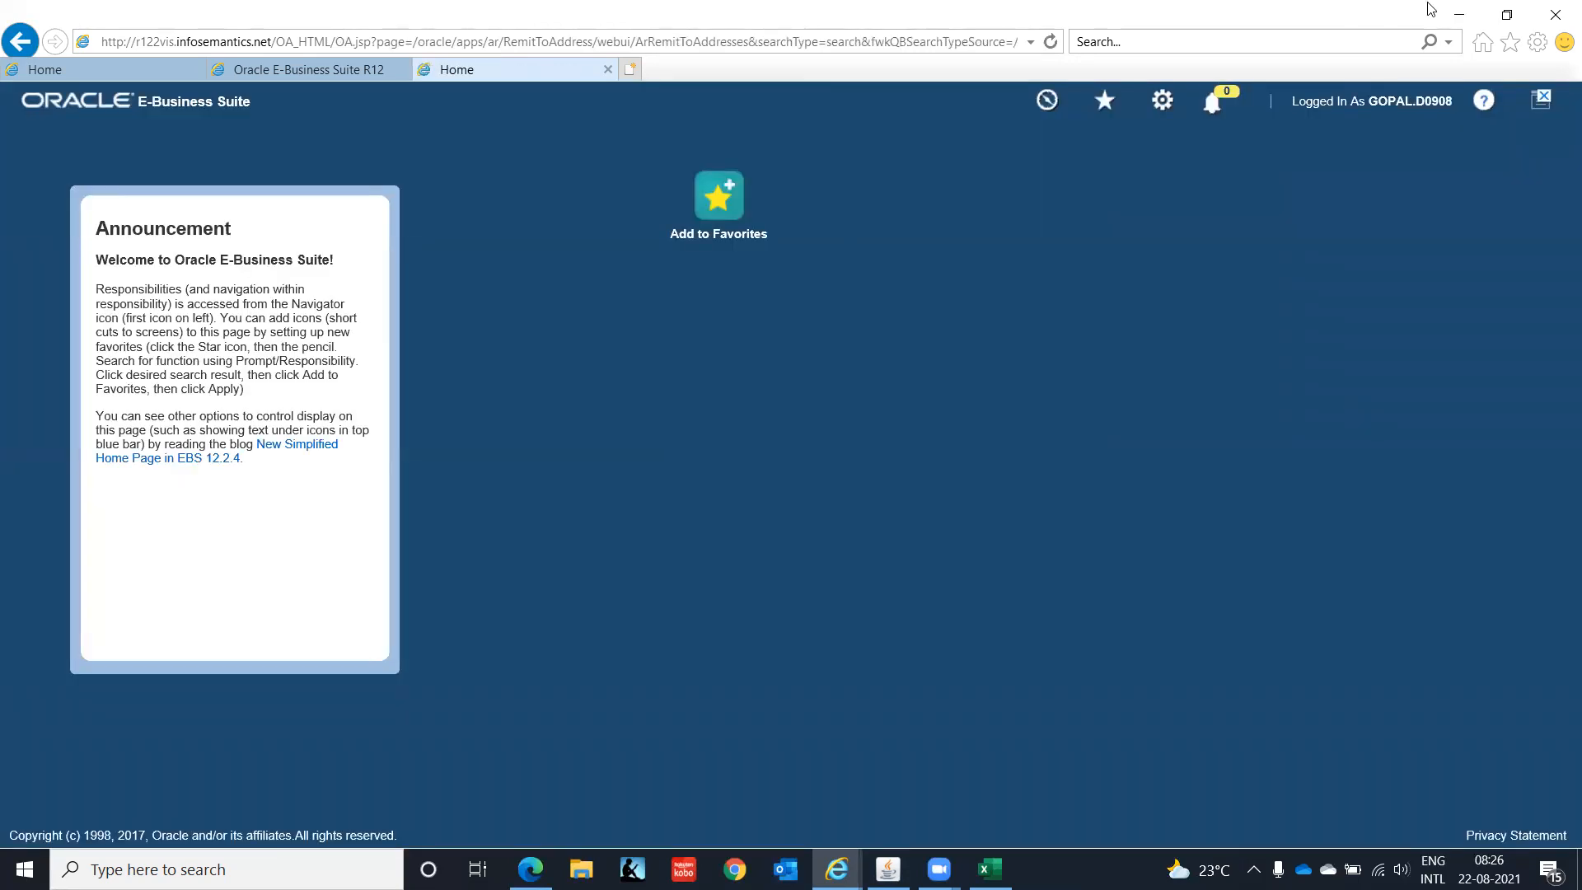
# - Minimize the browser and expand Transactions in the Navigator to get a fresh Transactions form
pyautogui.click(1460, 17)
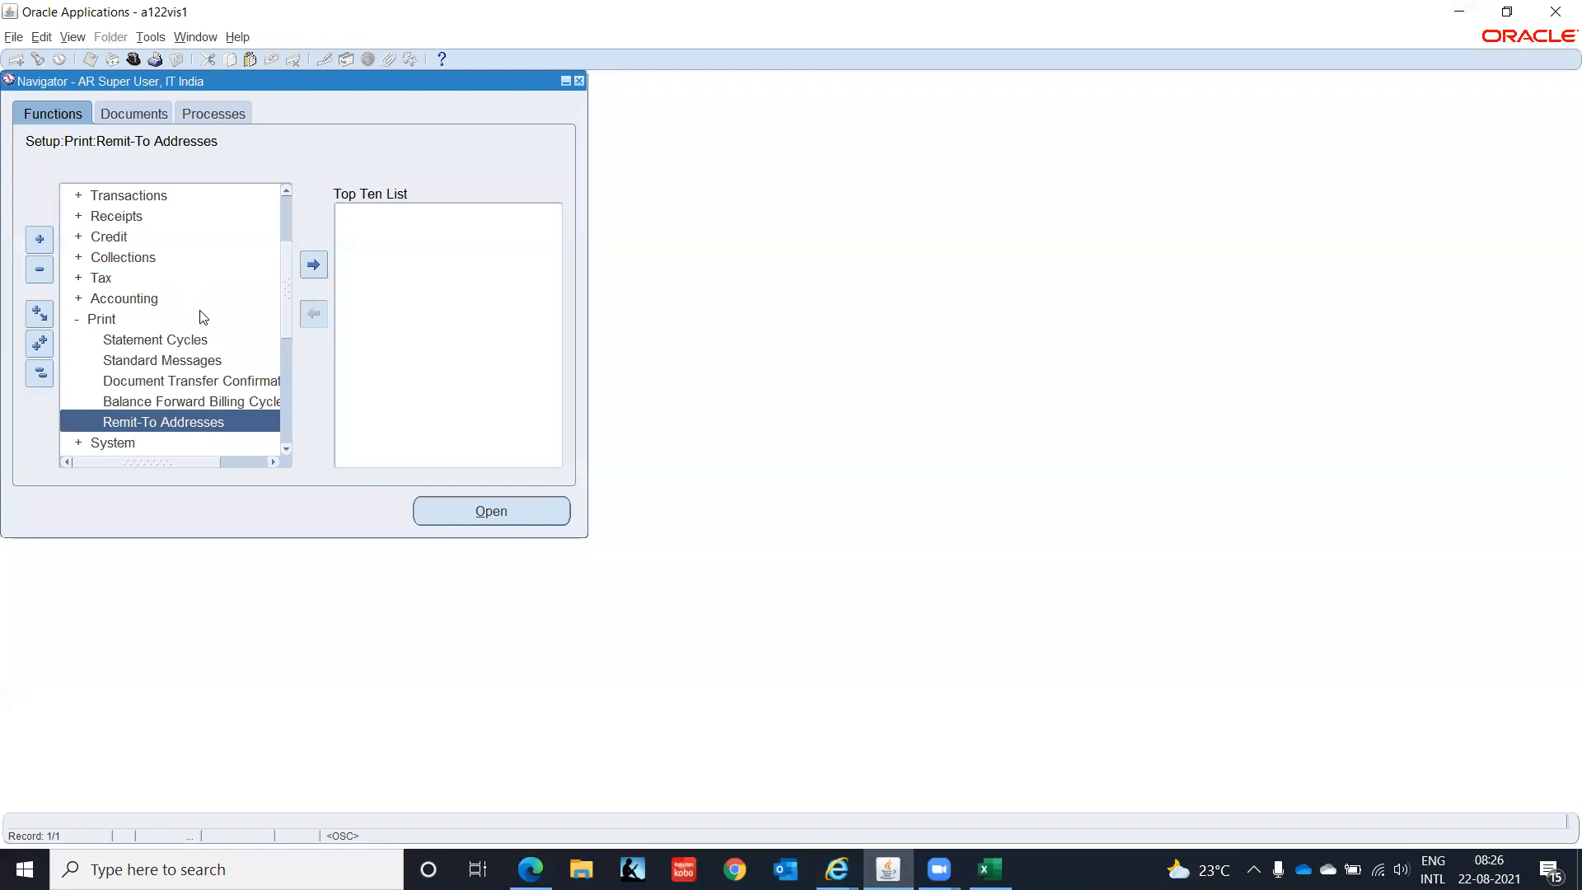
pyautogui.moveTo(283, 319); pyautogui.dragTo(338, 187)
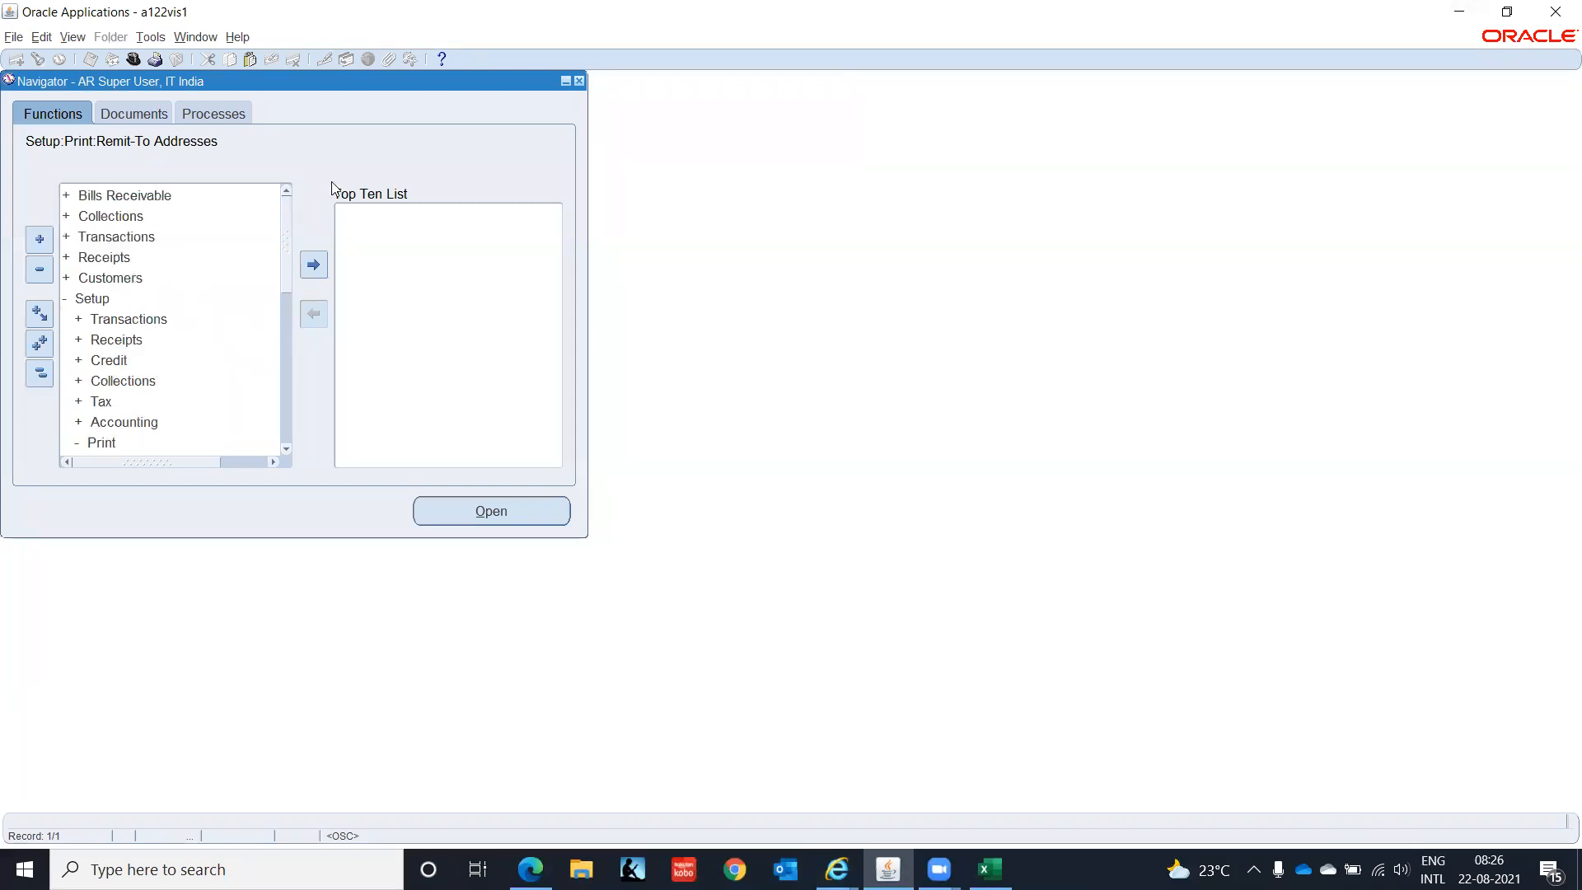
pyautogui.click(109, 237)
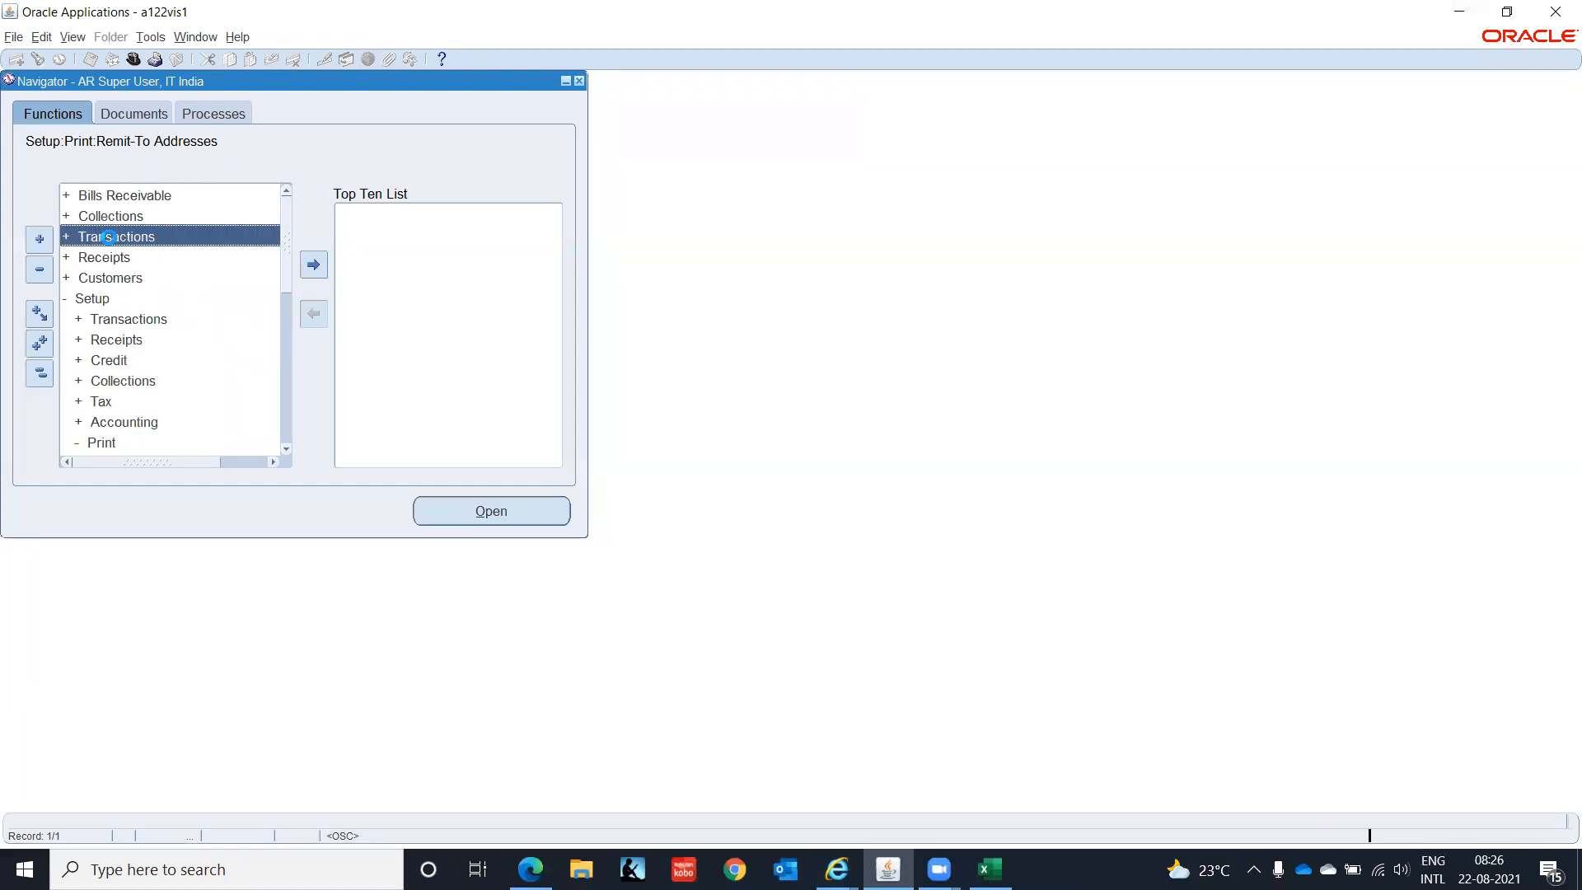
pyautogui.doubleClick(109, 237)
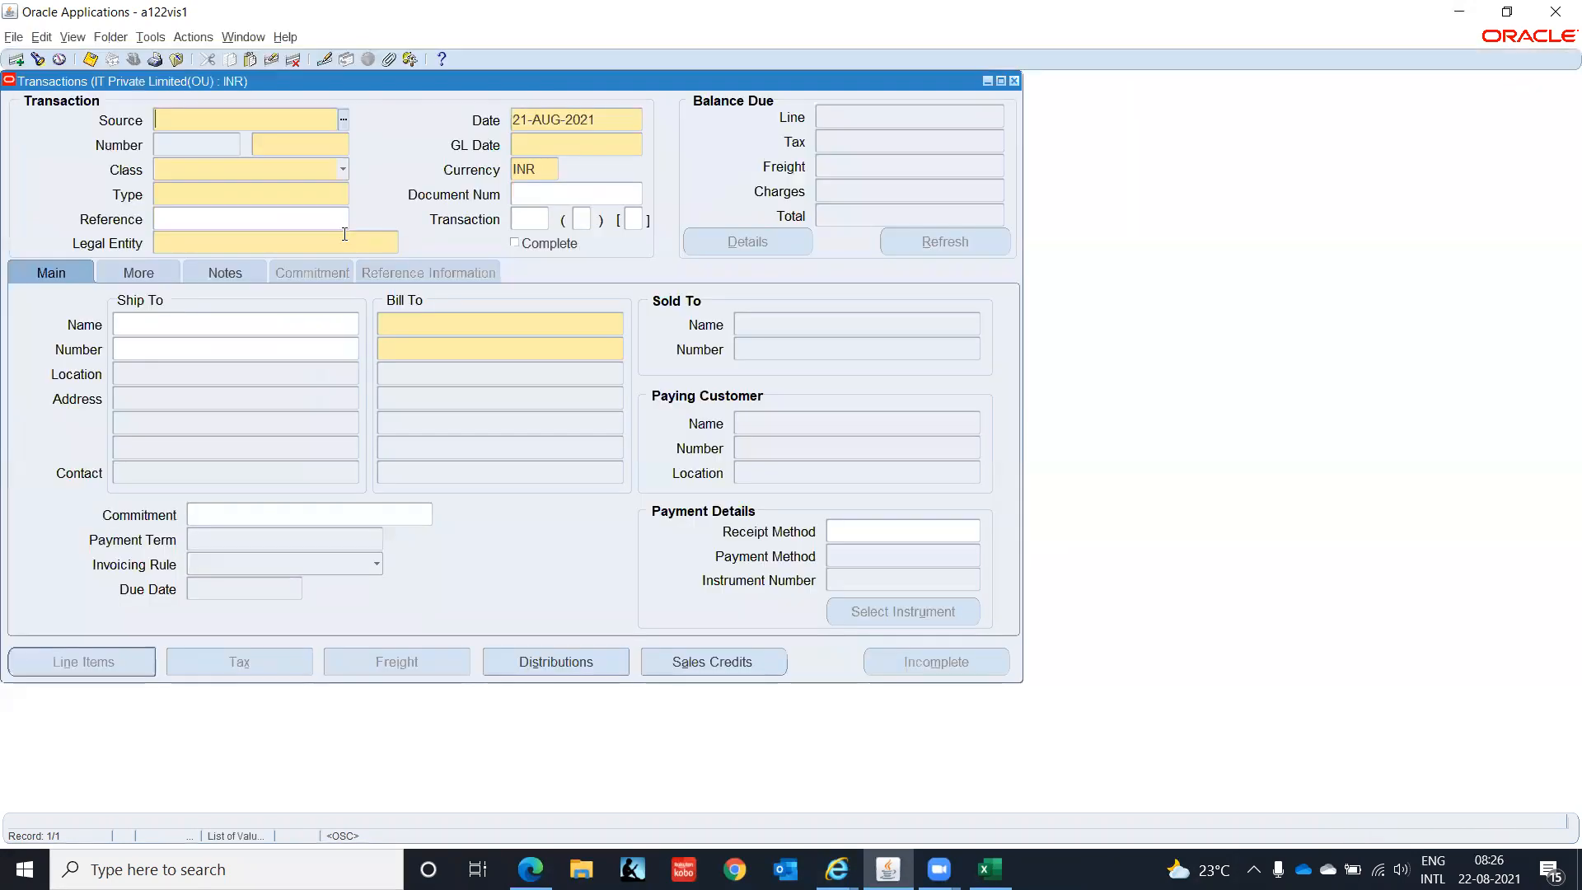
# - Set the transaction Source to MANUAL, Class to Invoice and Type to IT-INDIA-CONSULT-INV
pyautogui.click(342, 122)
pyautogui.click(177, 252)
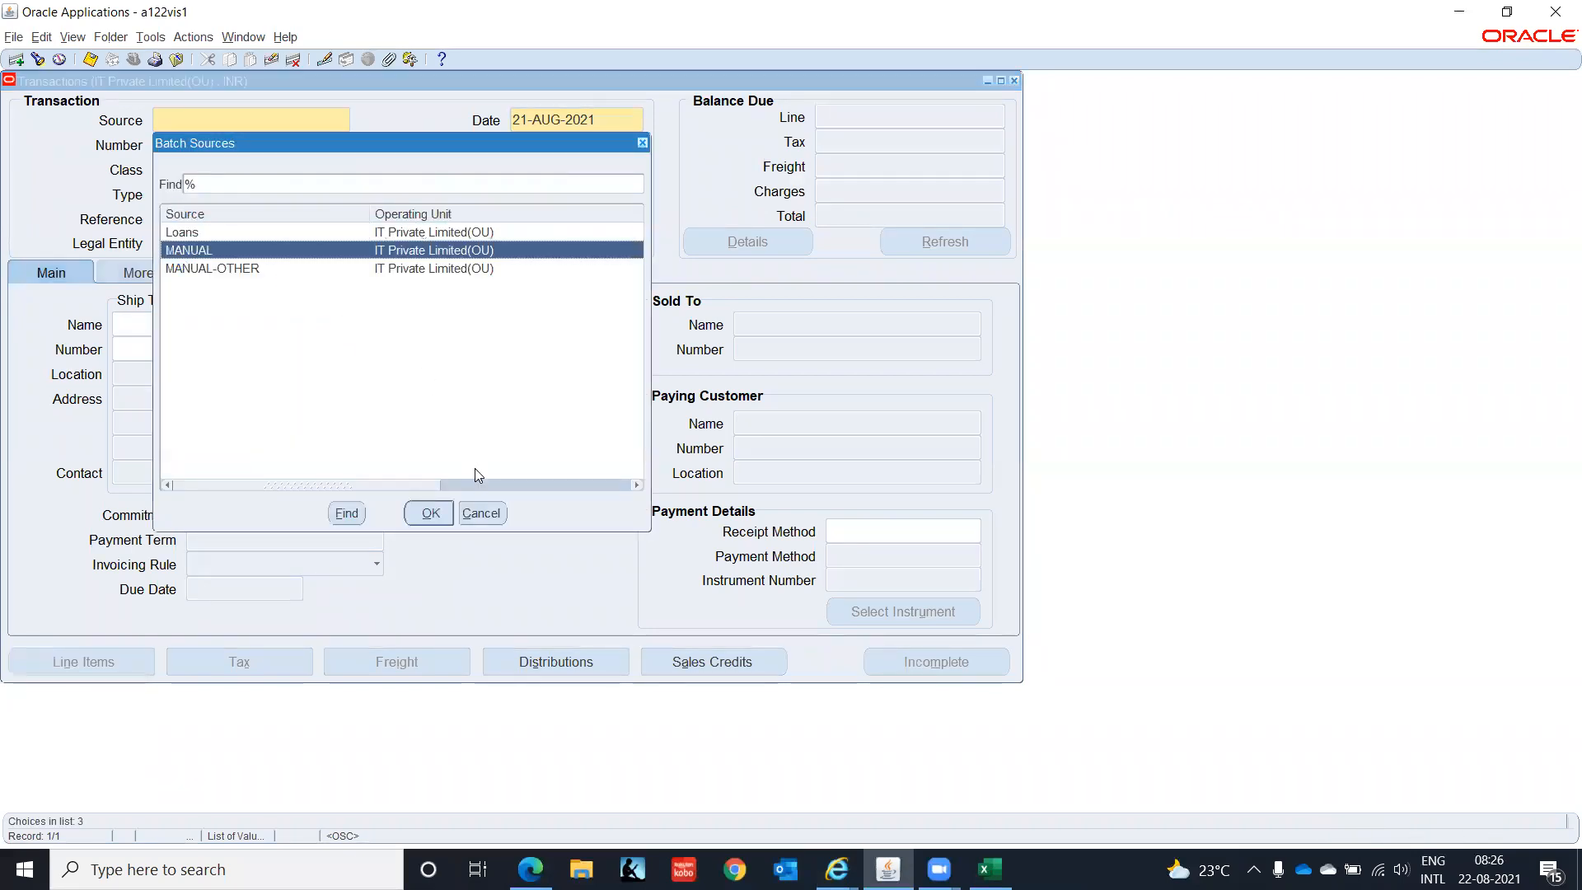
pyautogui.click(432, 514)
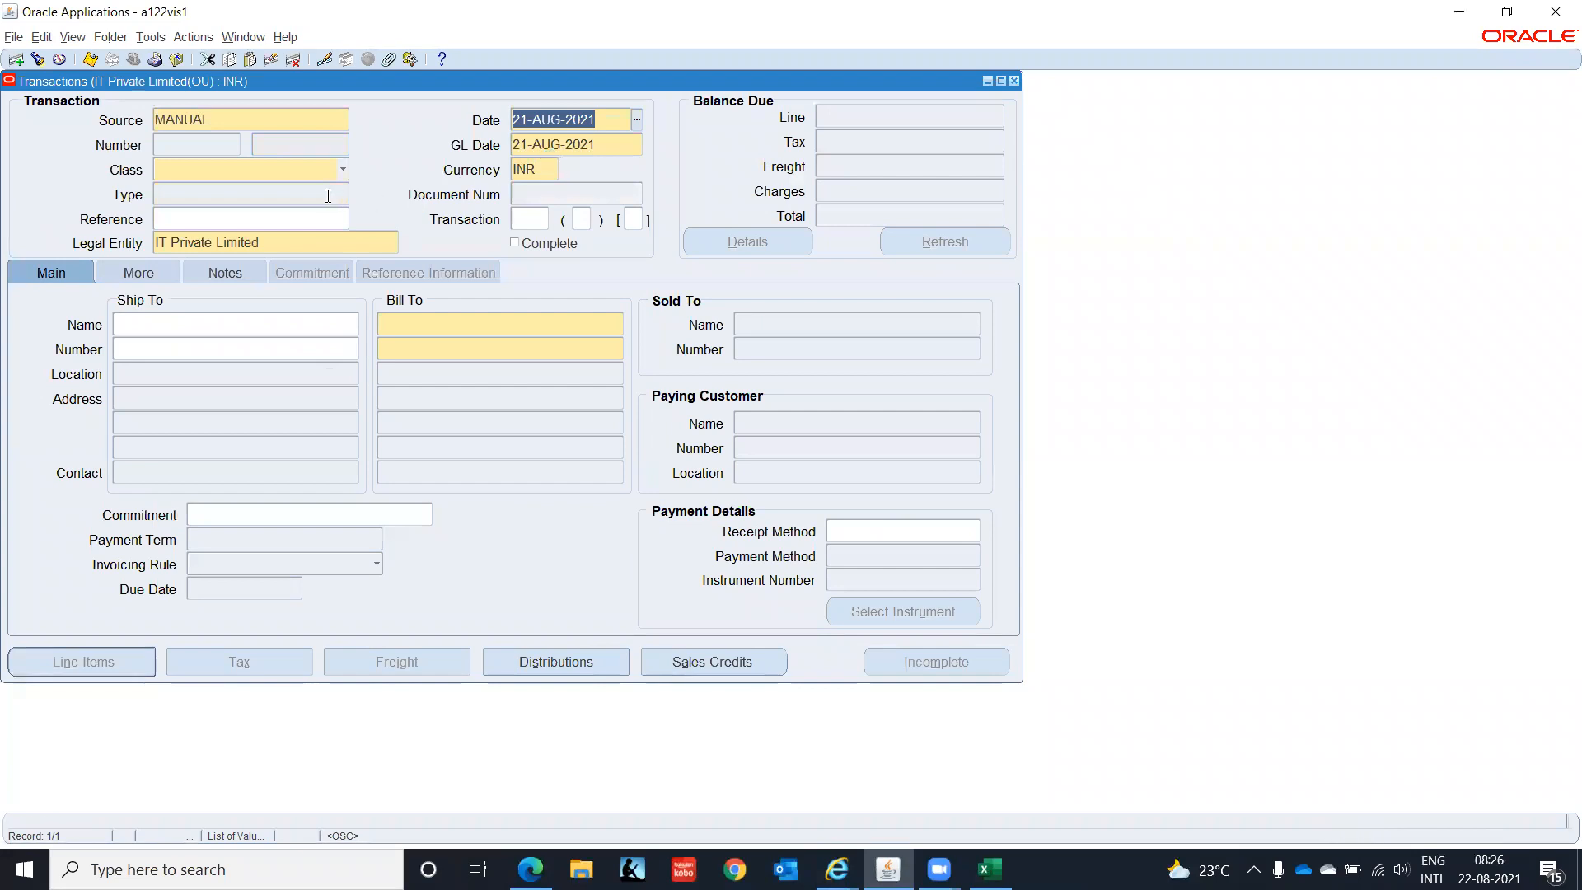
pyautogui.click(341, 171)
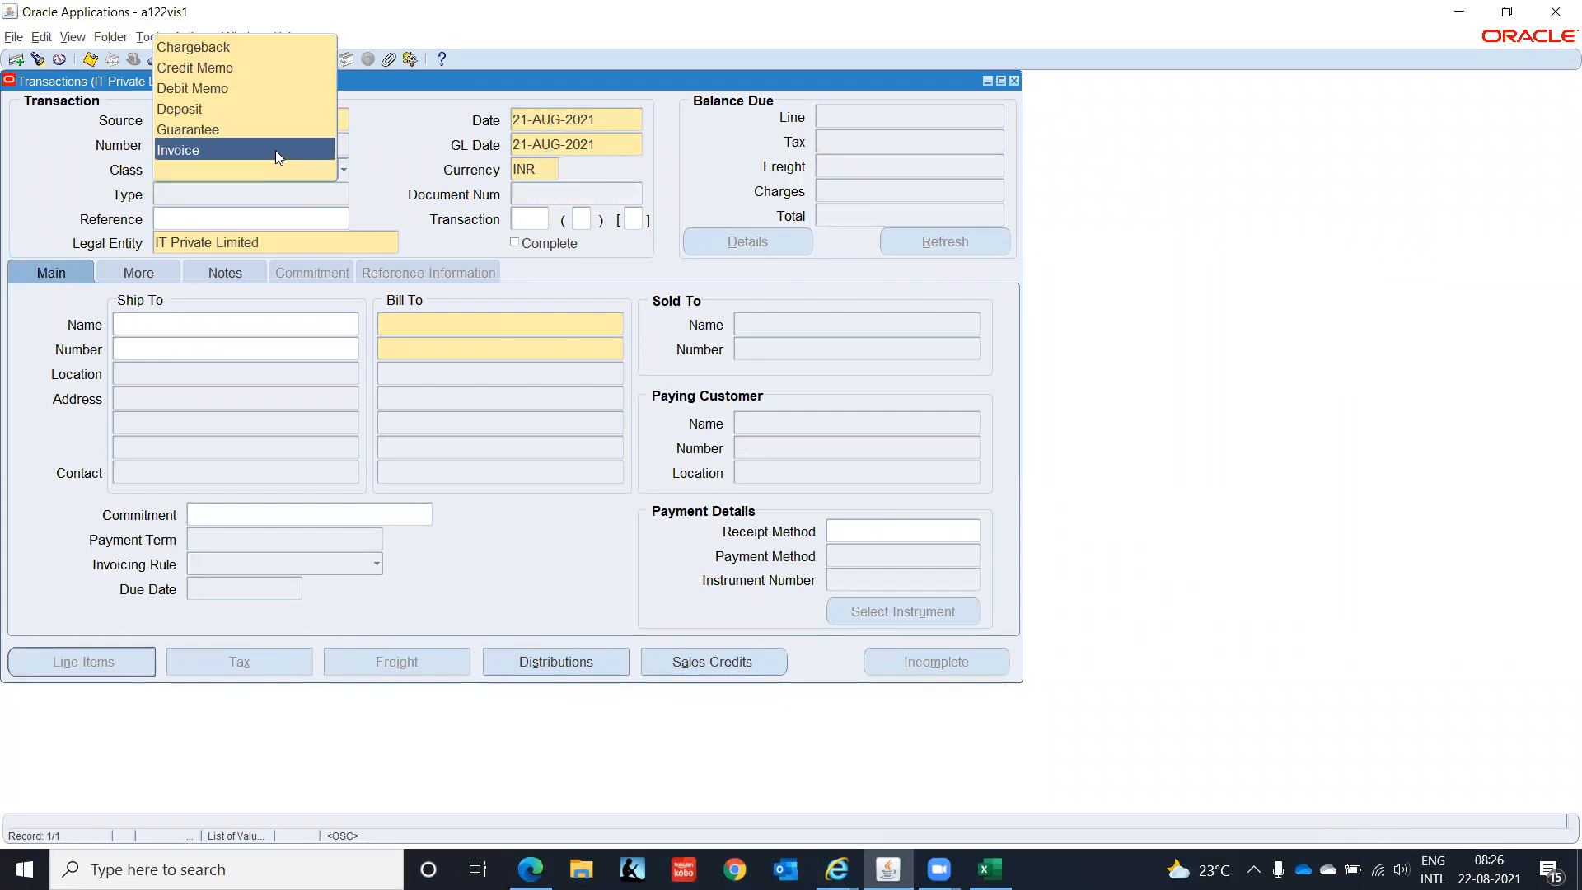
pyautogui.click(276, 154)
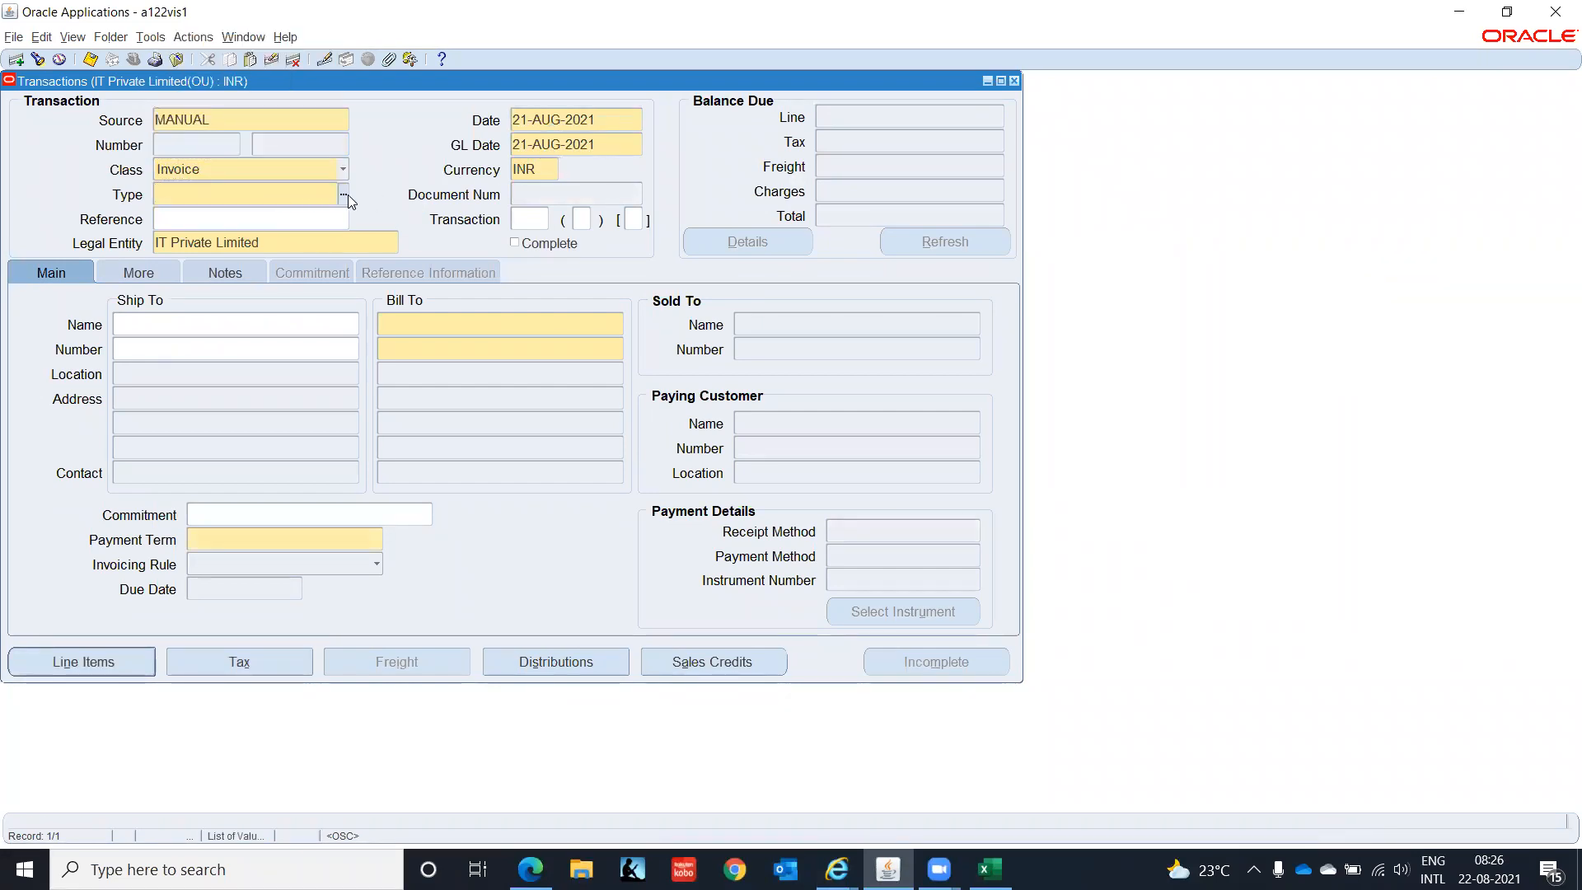
pyautogui.click(479, 589)
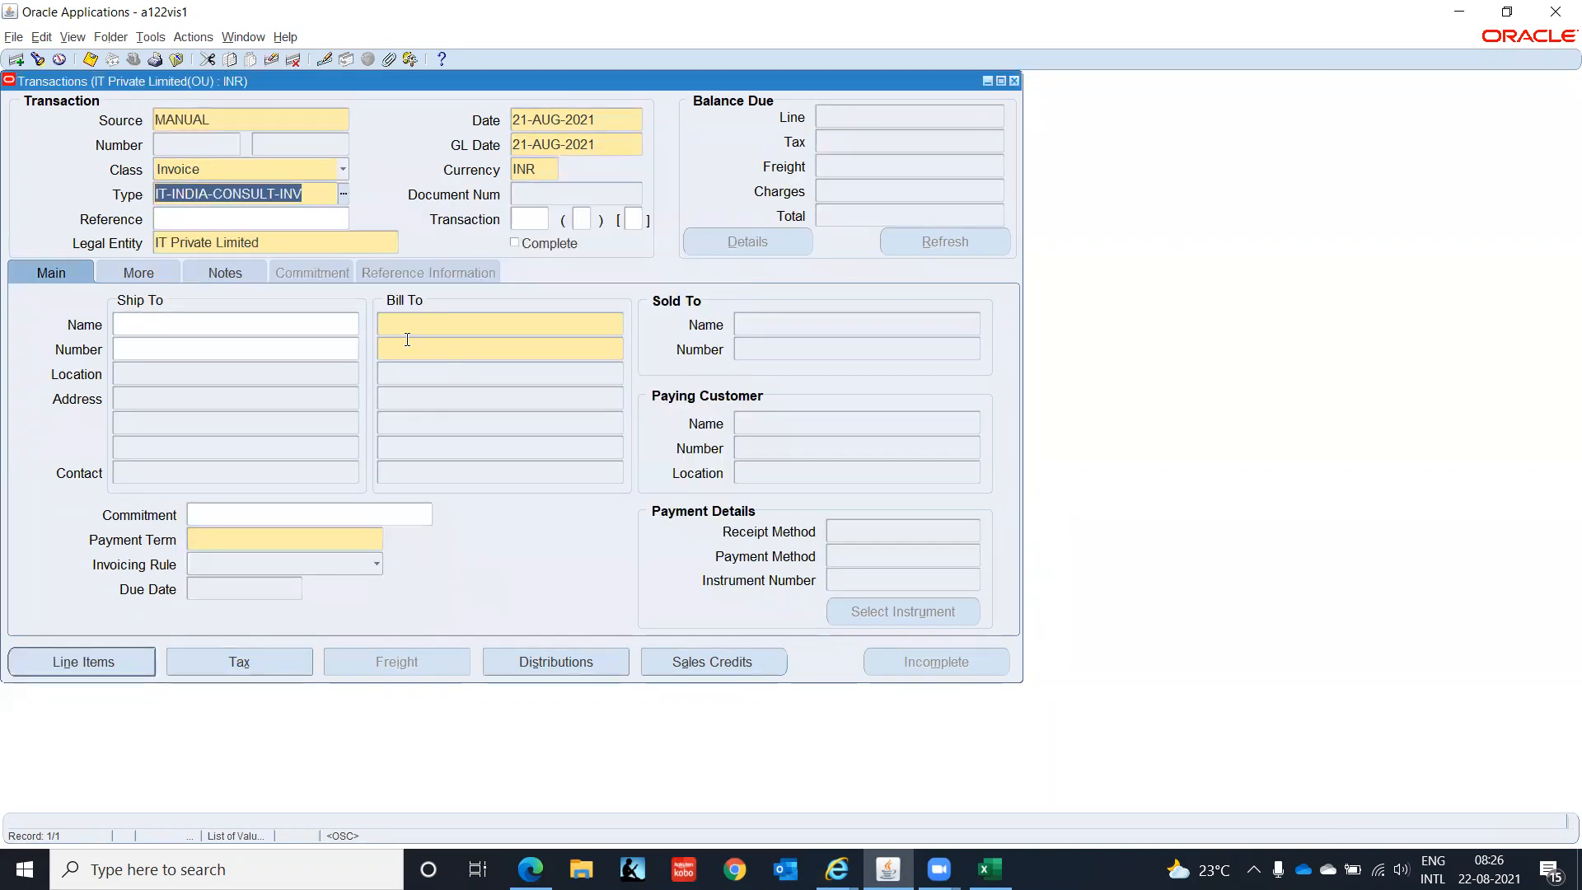
# - Enter ship-to customer 'IT IN…' so IT INDIA CUS 1 and its addresses fill in
pyautogui.click(256, 353)
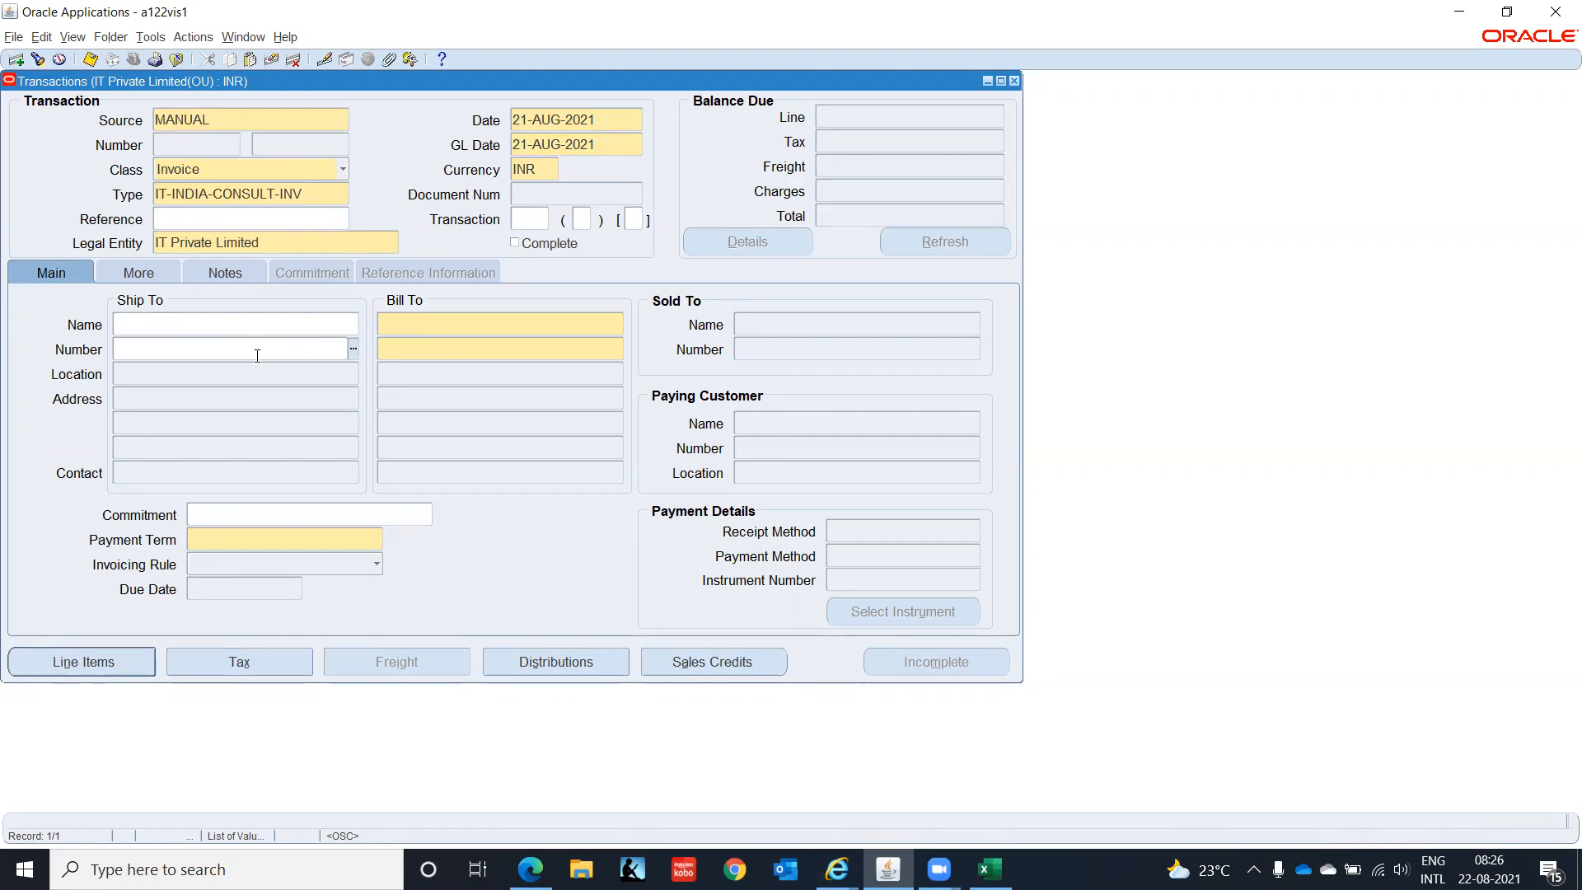
pyautogui.hotkey('shift', 'Tab')
pyautogui.write('IT IN')
pyautogui.press('Tab')
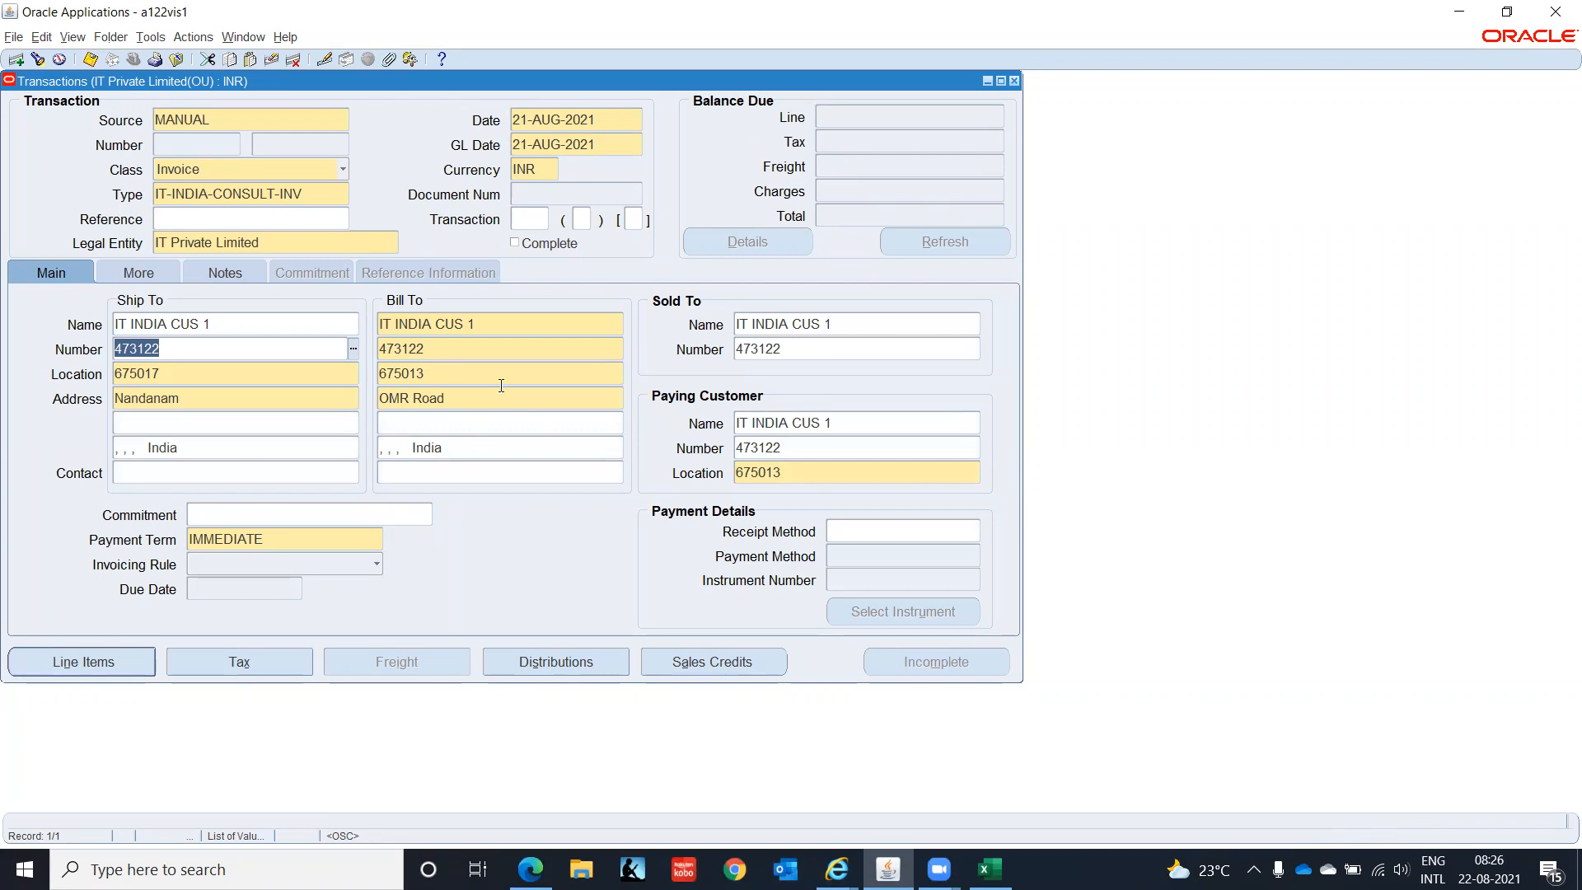
# - Confirm the OMR Road remit-to address on the More tab, then return to Main
pyautogui.click(115, 667)
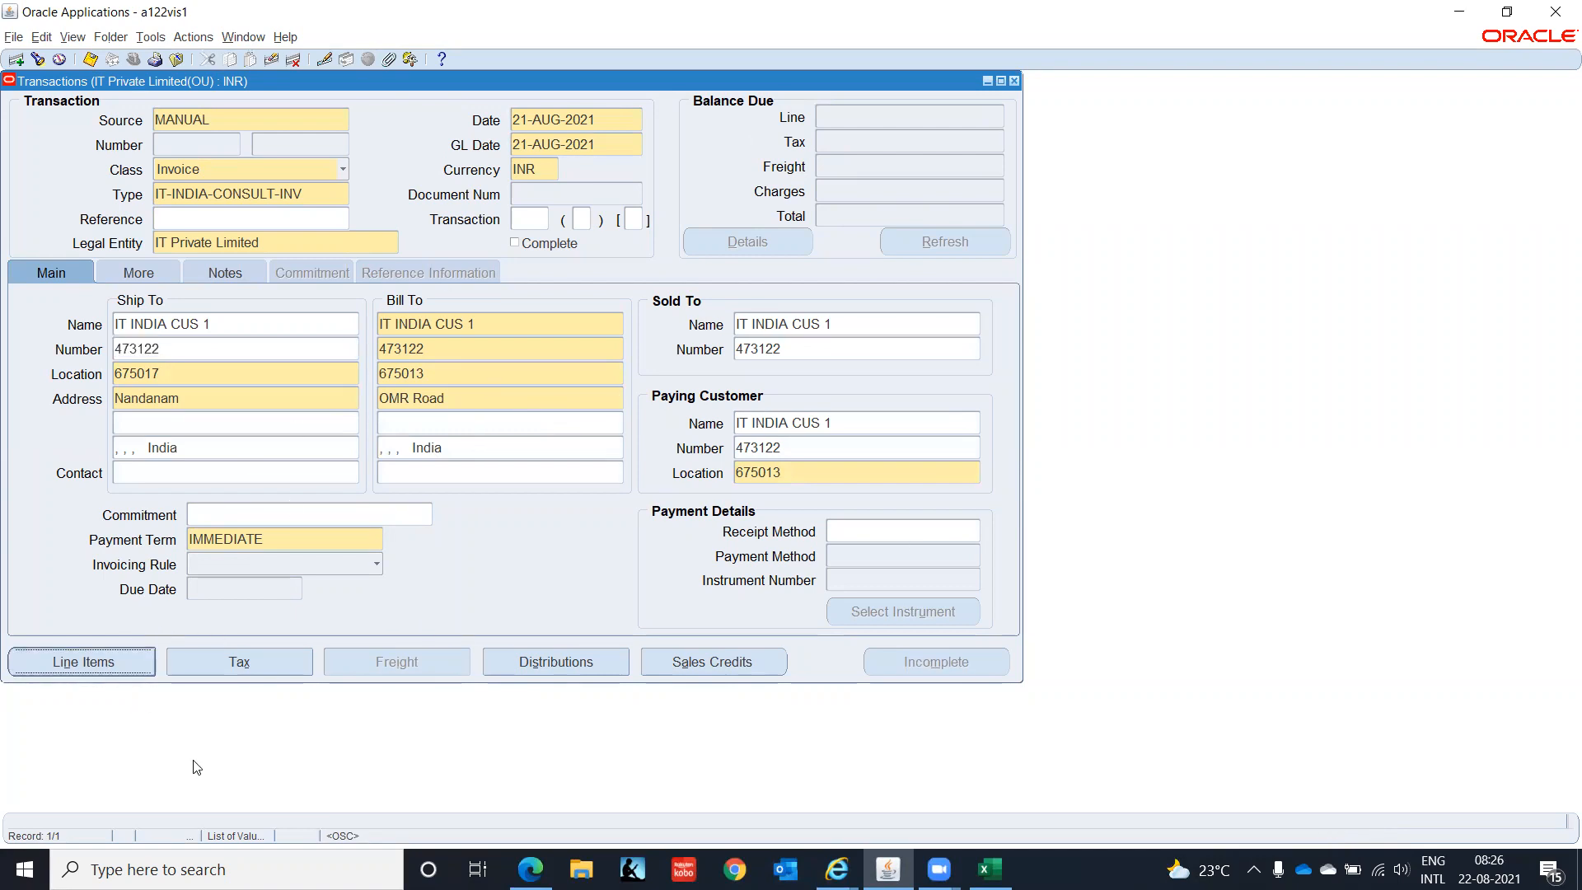
pyautogui.click(138, 275)
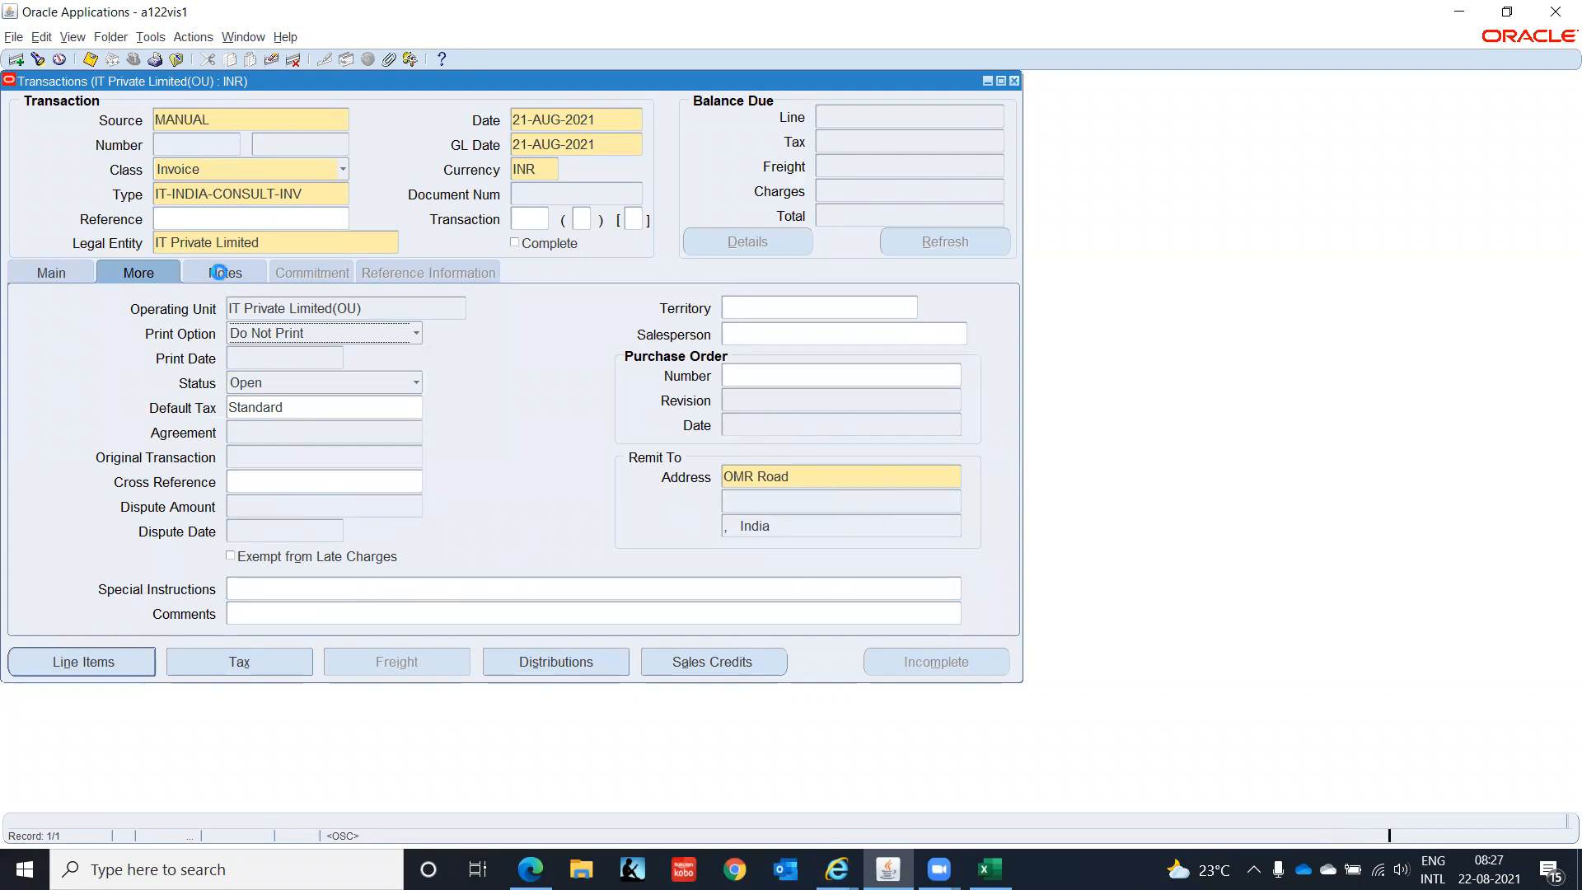
pyautogui.click(220, 273)
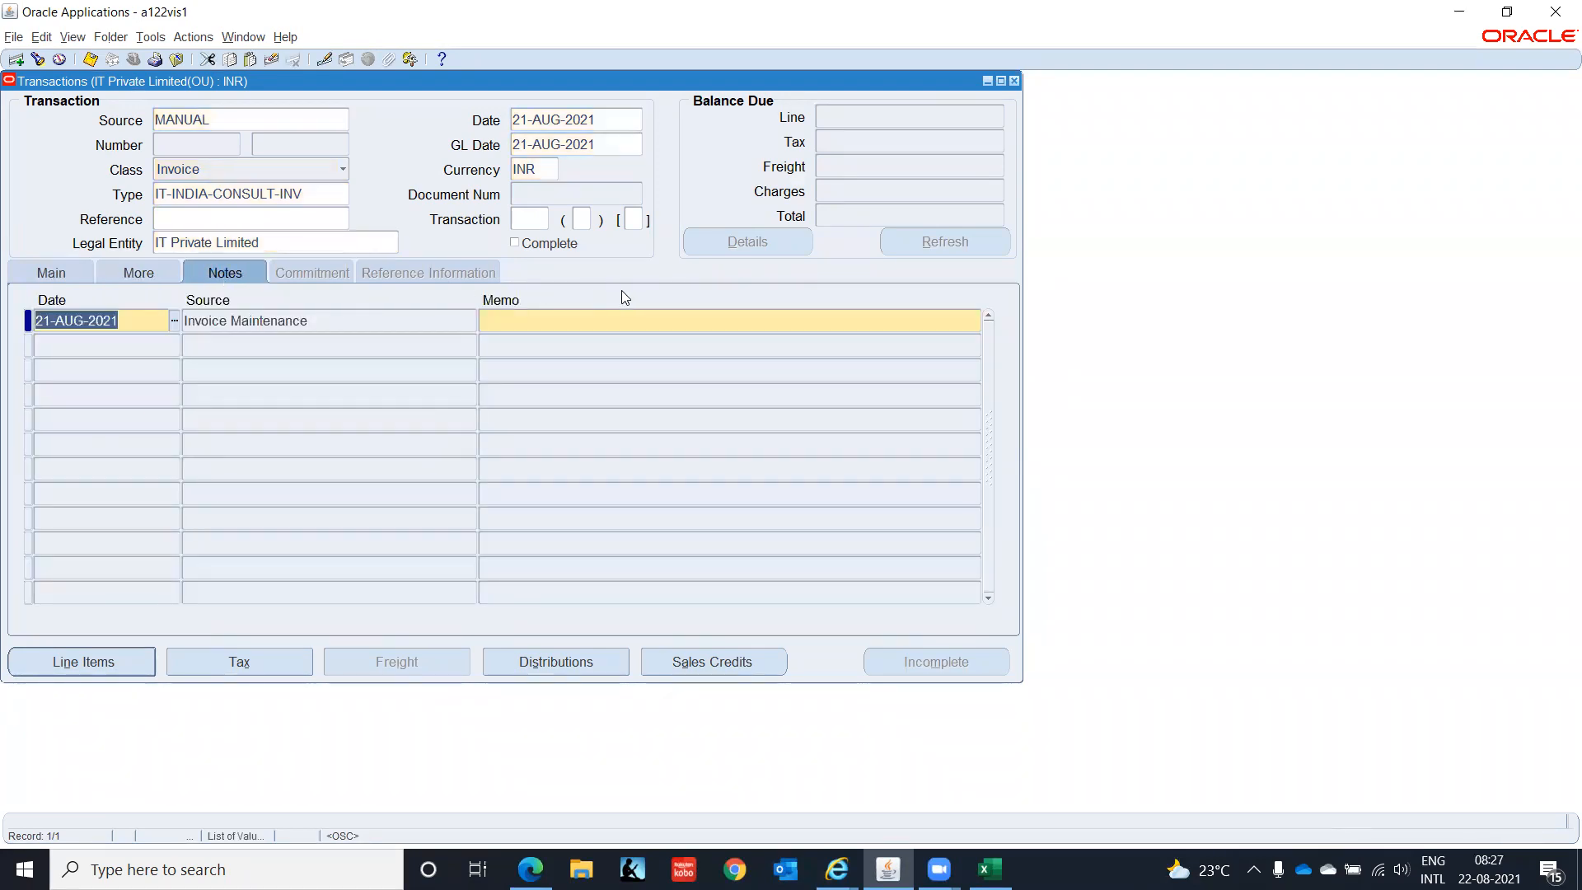
pyautogui.click(63, 273)
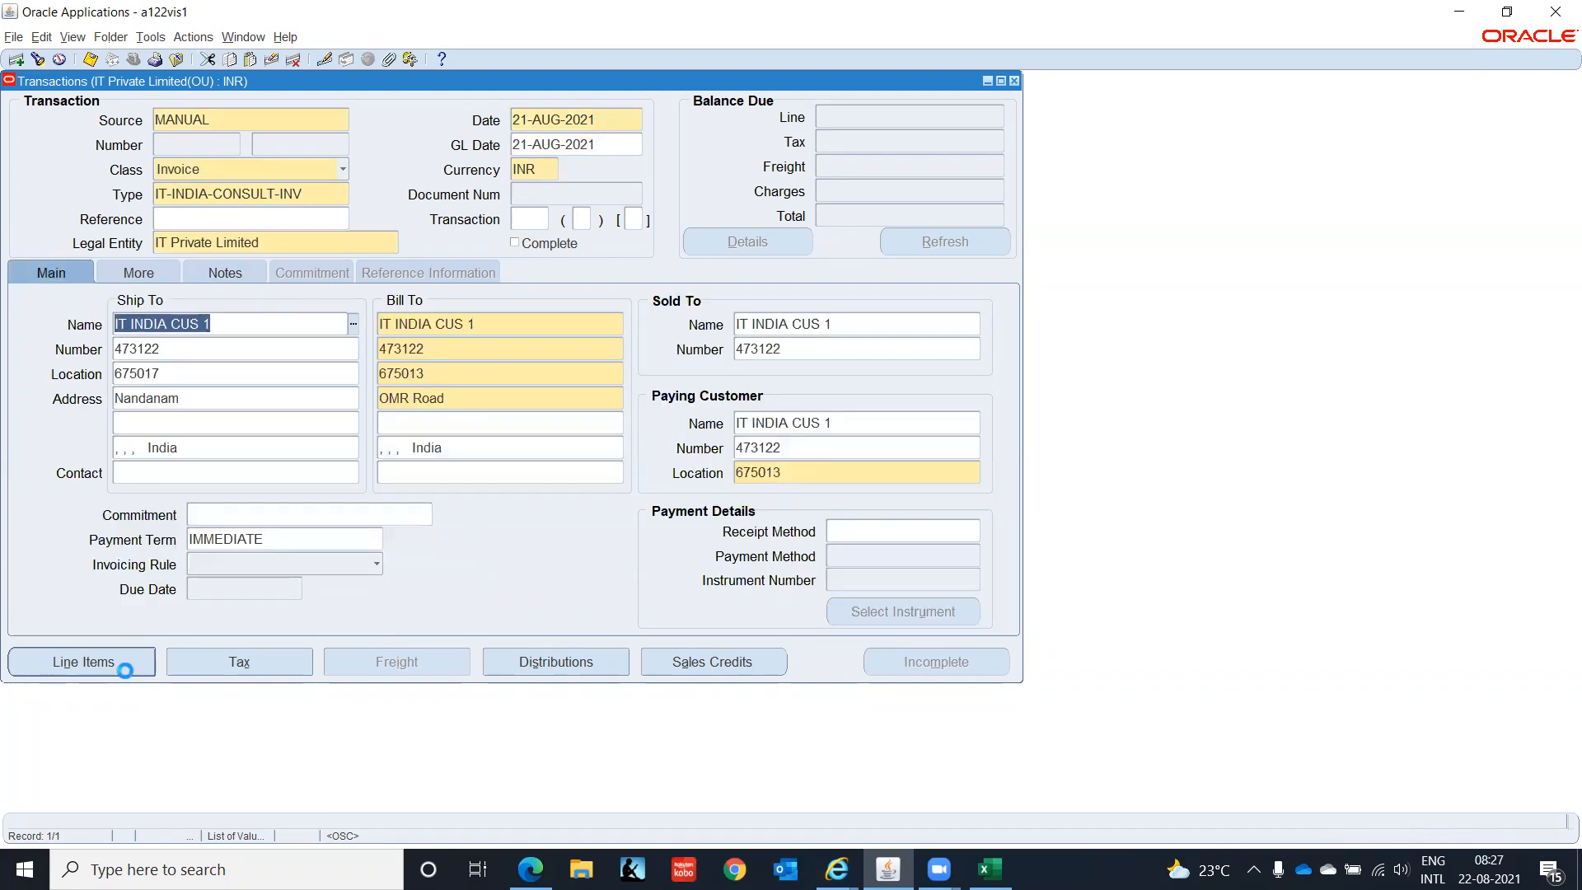
# - Add line 1 as Consulting, quantity 1 at unit price 10000, then try closing Lines
pyautogui.click(125, 670)
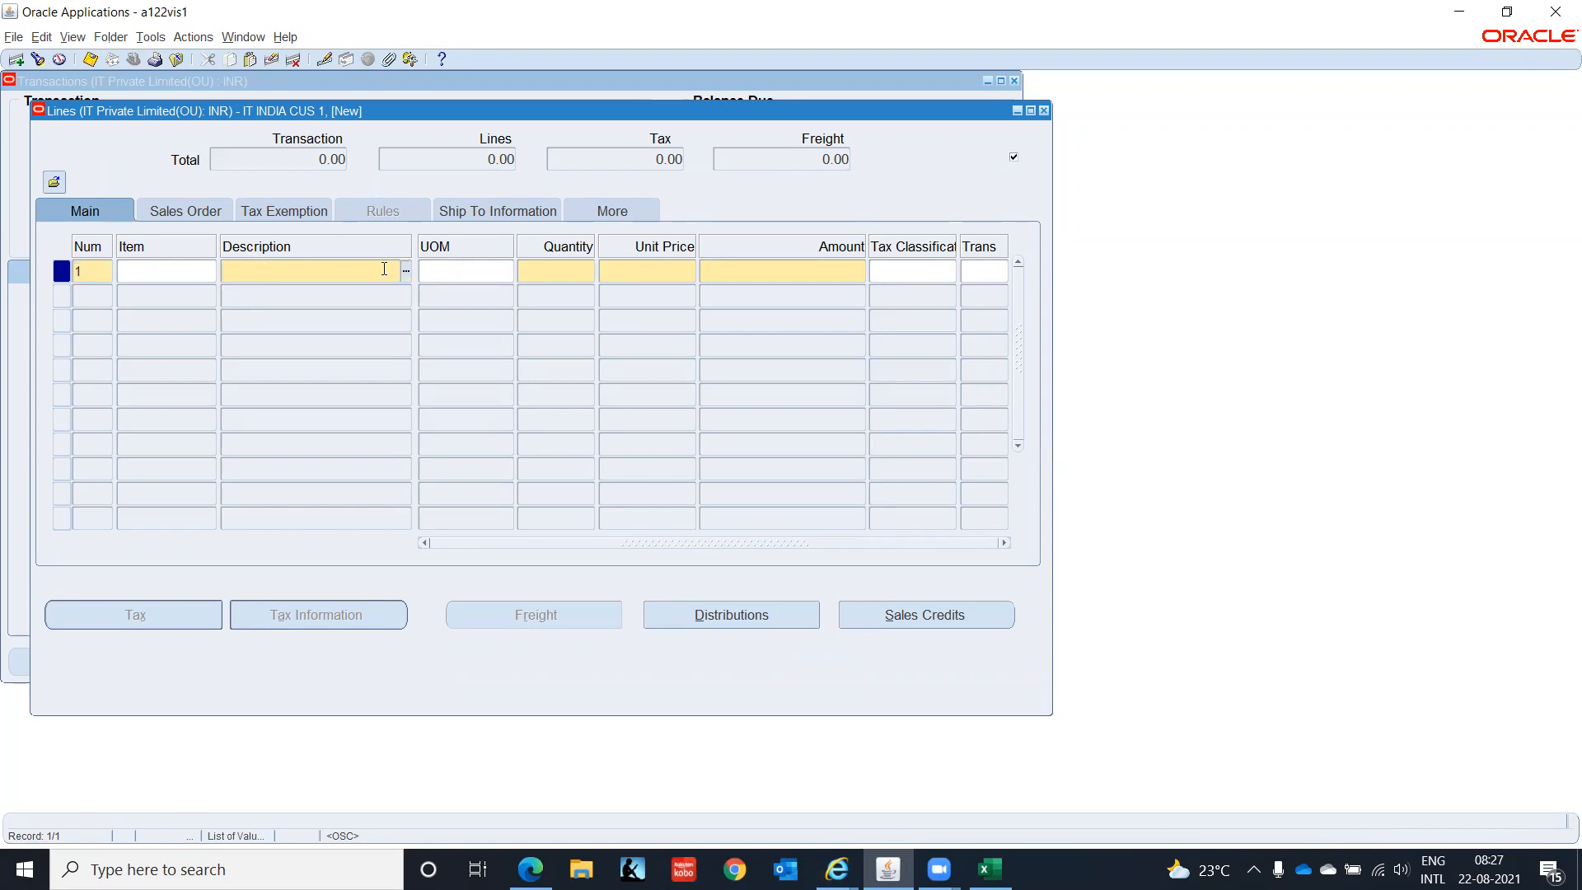
pyautogui.click(407, 272)
pyautogui.write('%')
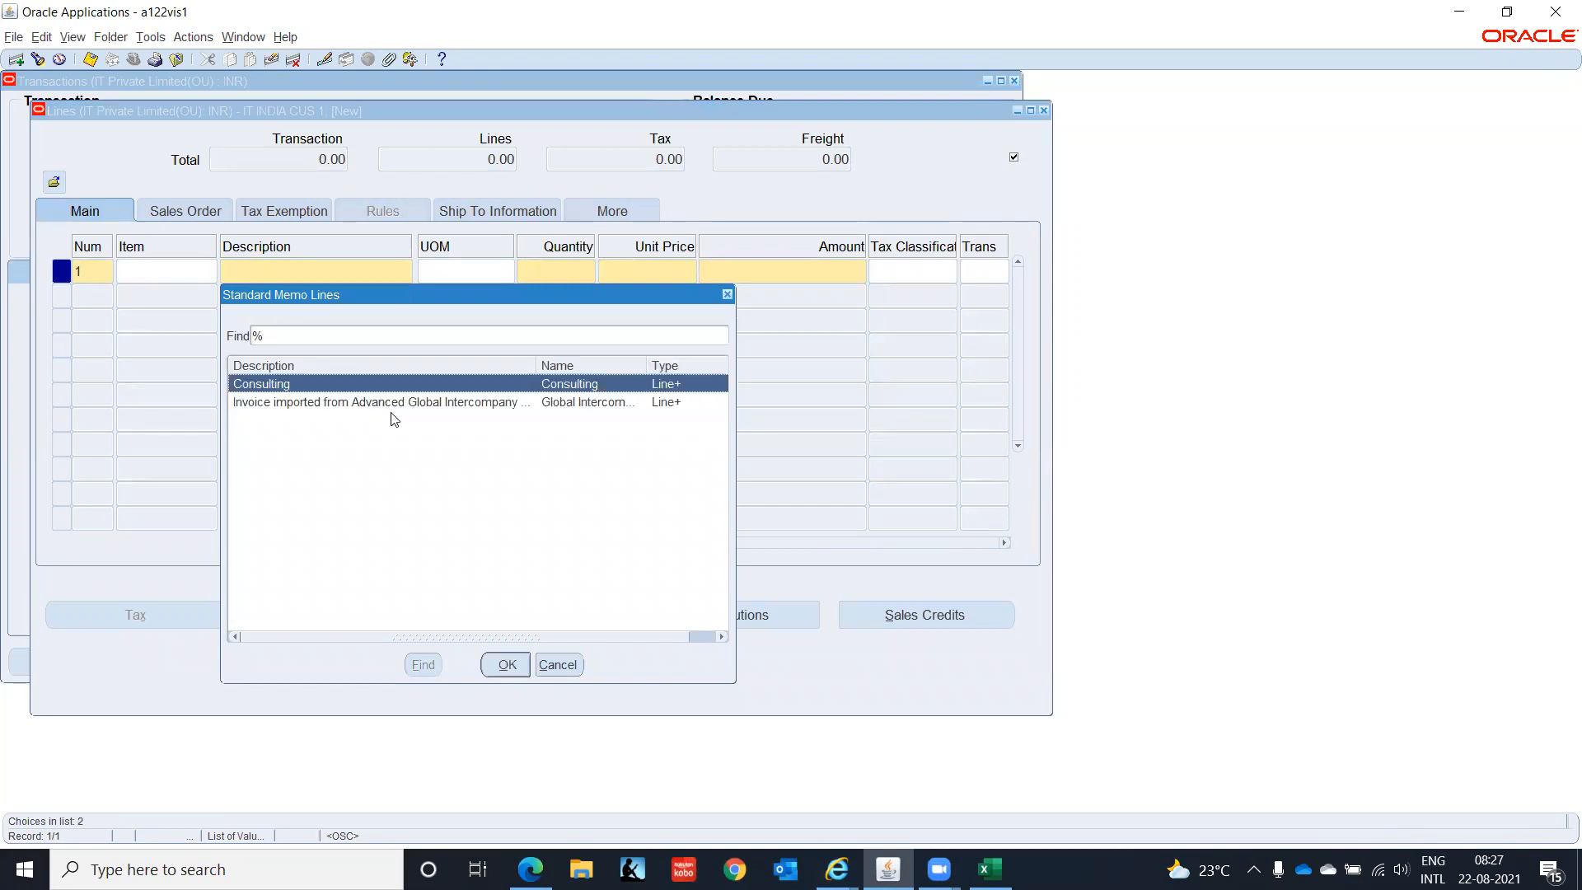
pyautogui.click(505, 663)
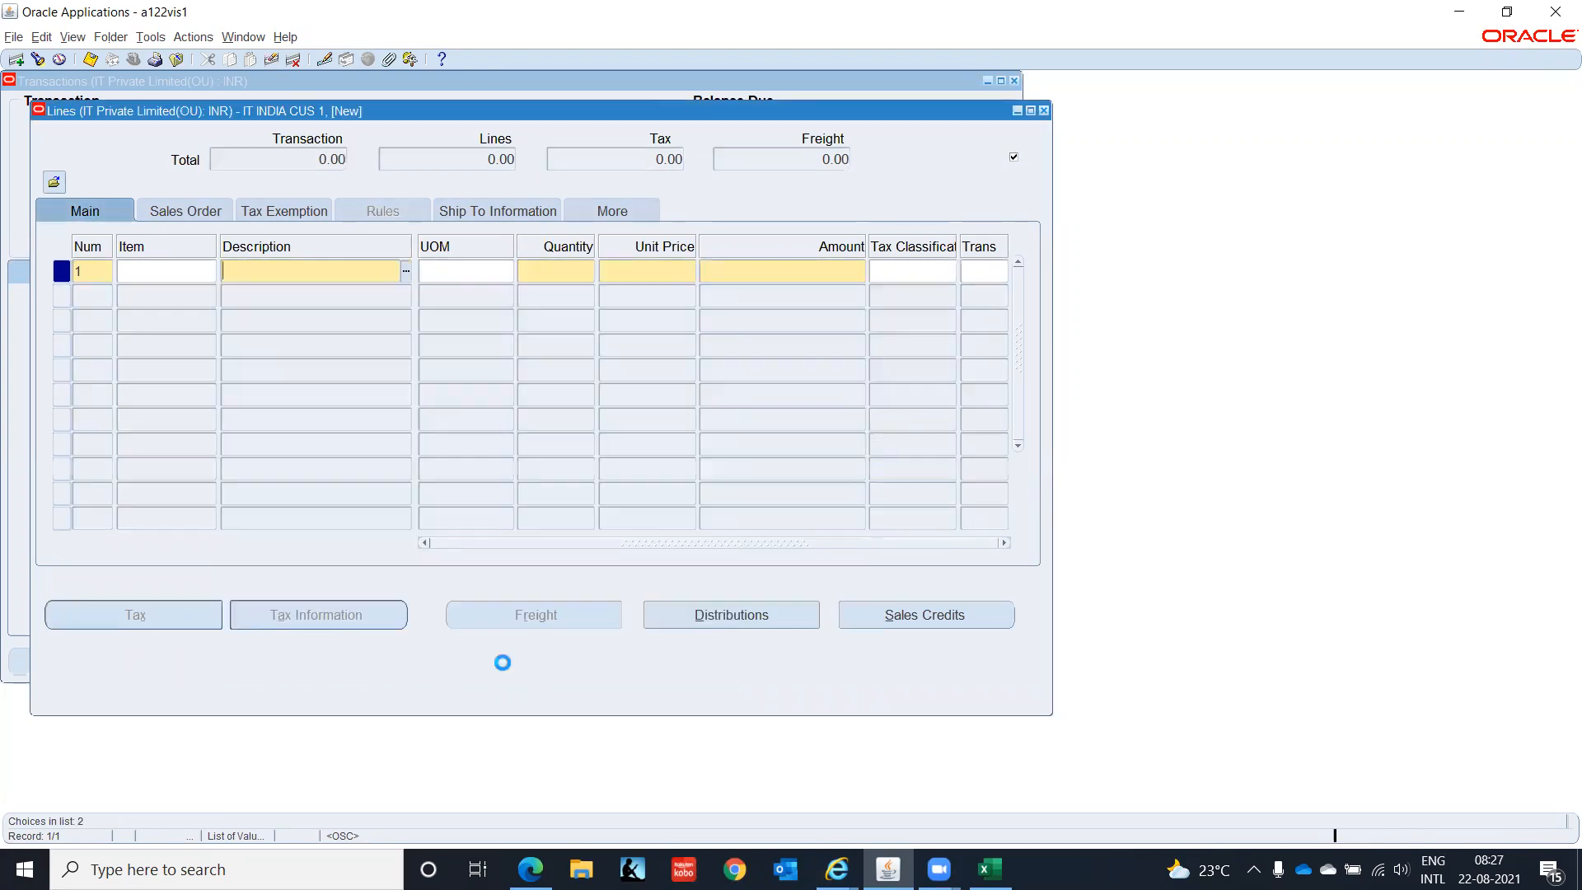
pyautogui.click(545, 266)
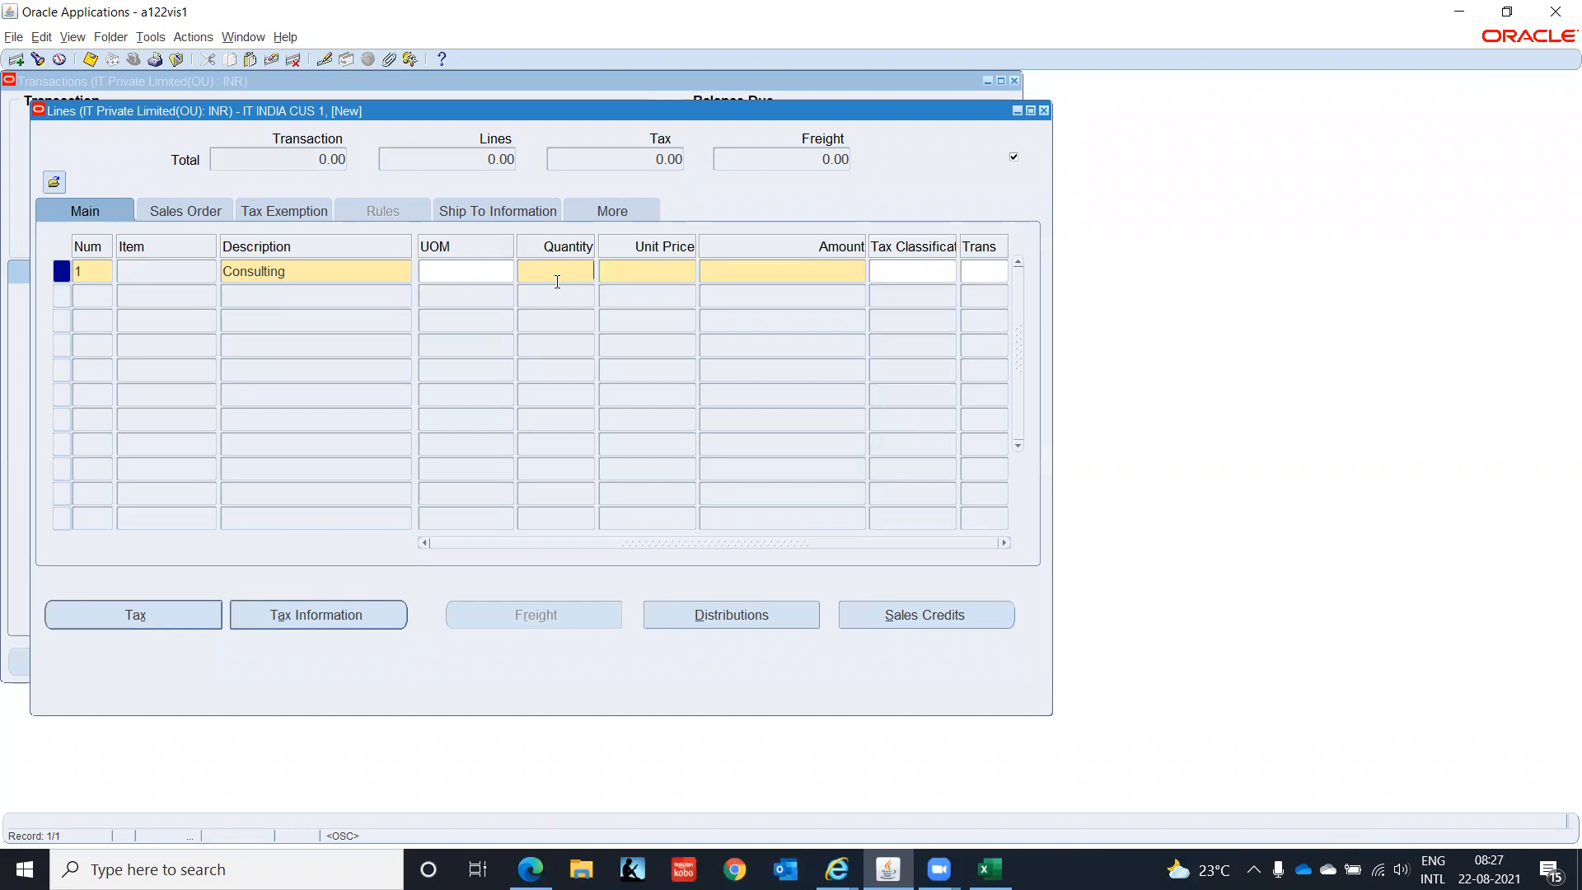
pyautogui.write('1')
pyautogui.press('Tab')
pyautogui.write('10000')
pyautogui.press('Tab')
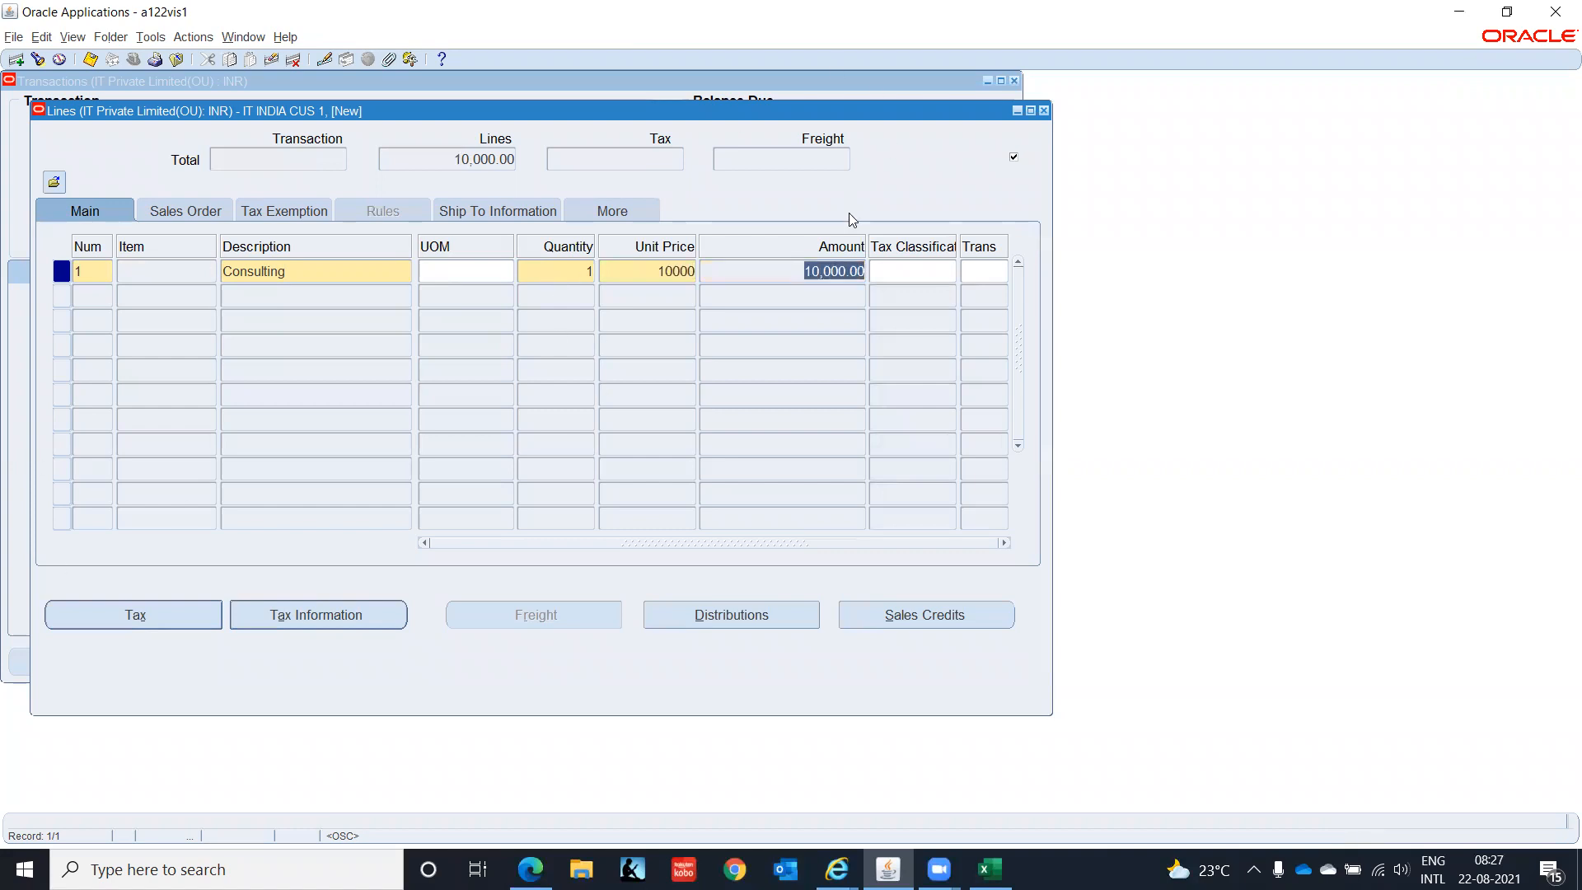
pyautogui.click(1044, 112)
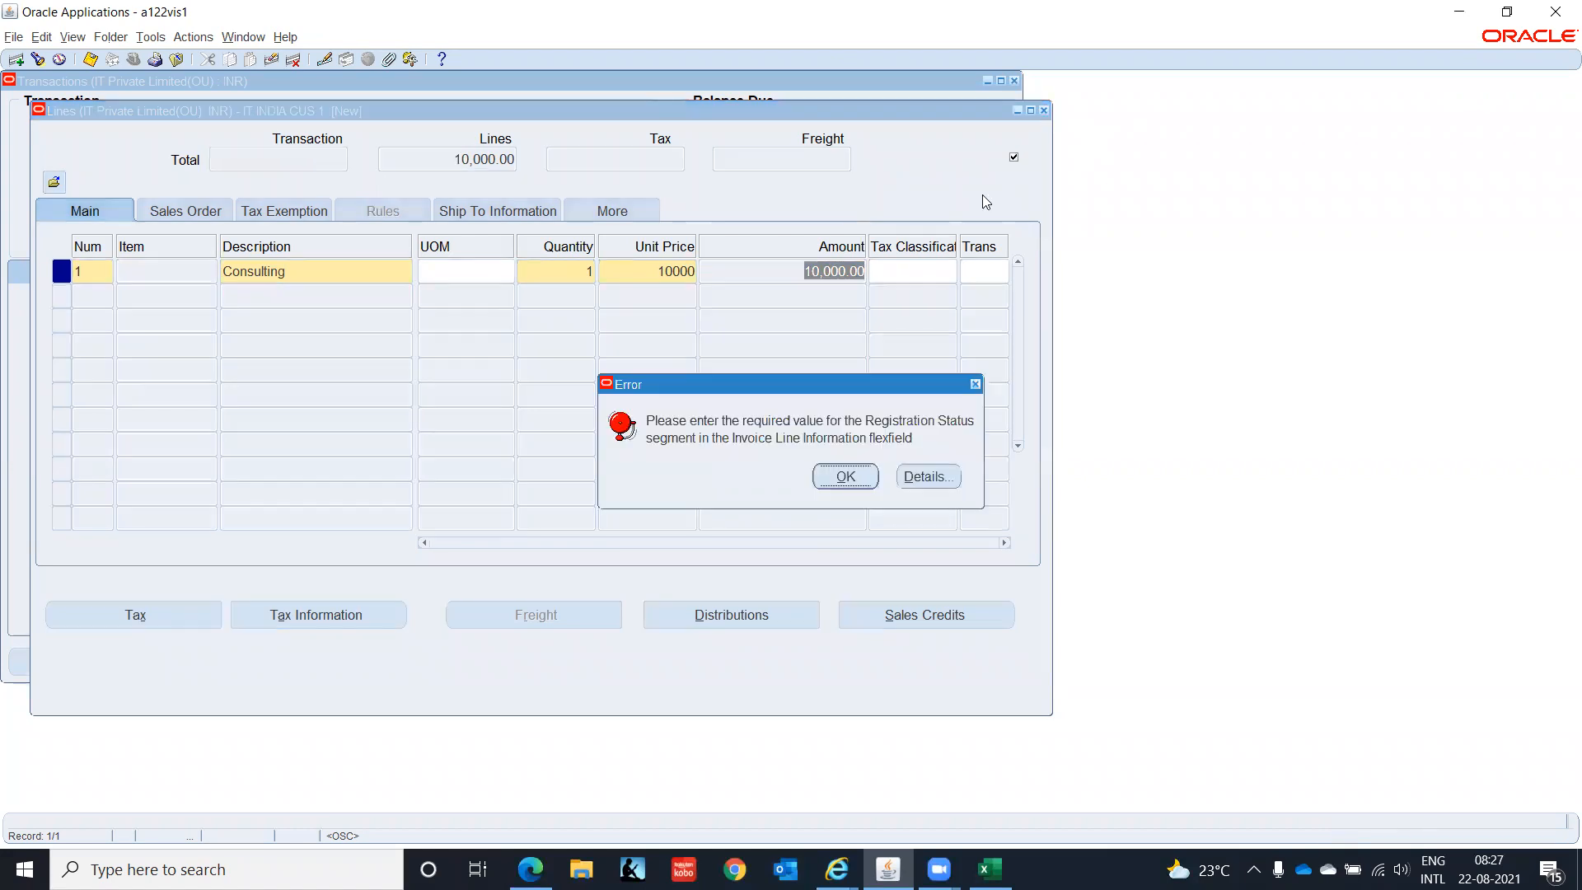
# - Dismiss the Registration Status error and bring up the line's More fields
pyautogui.click(846, 477)
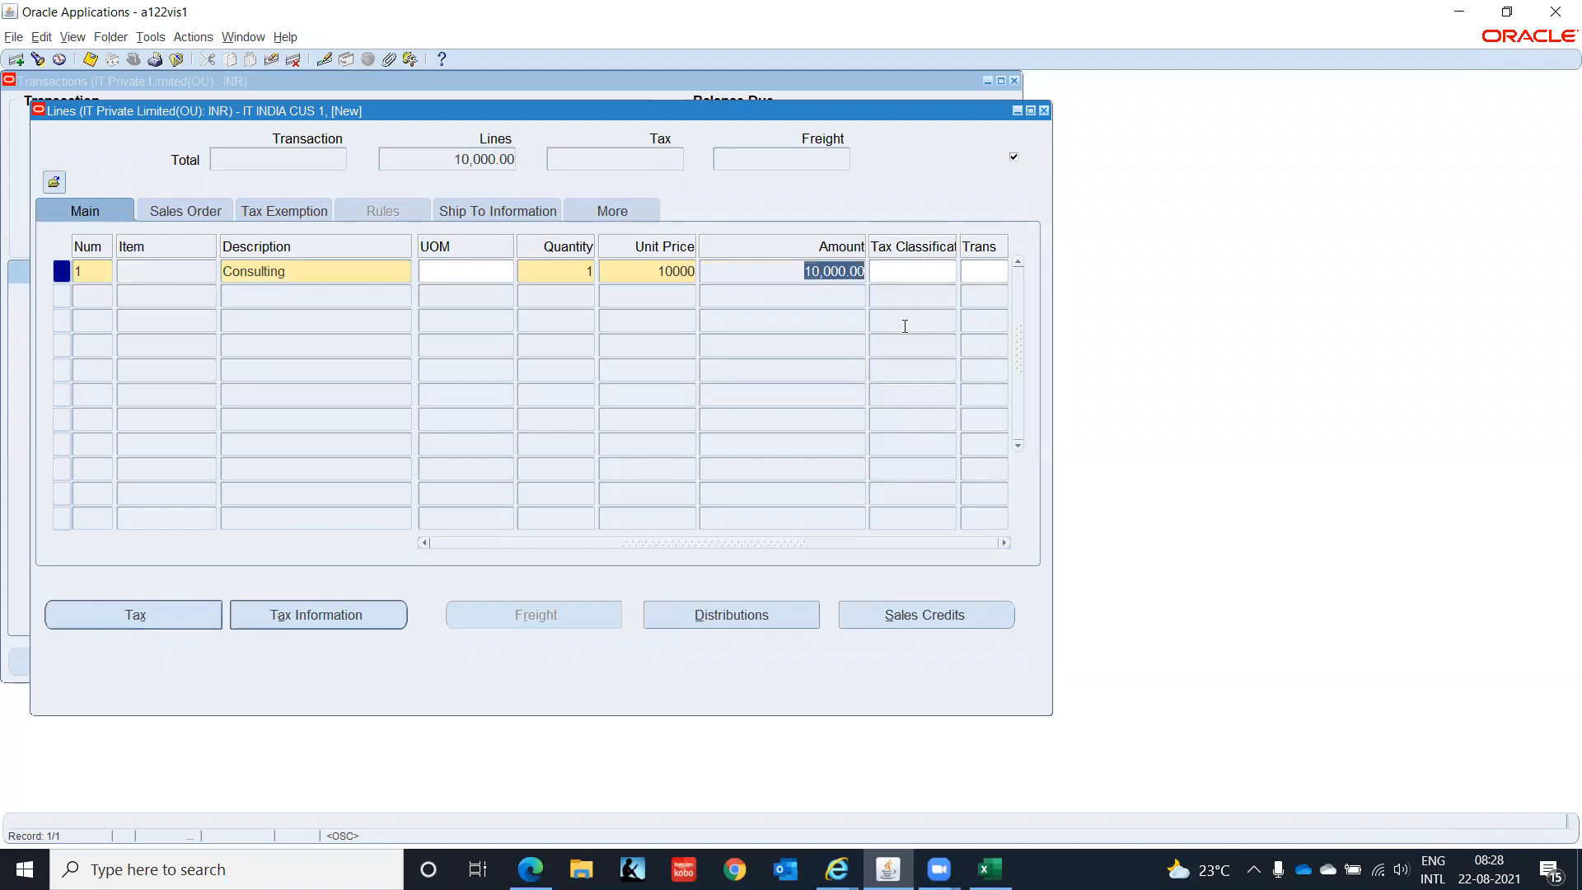
pyautogui.click(622, 209)
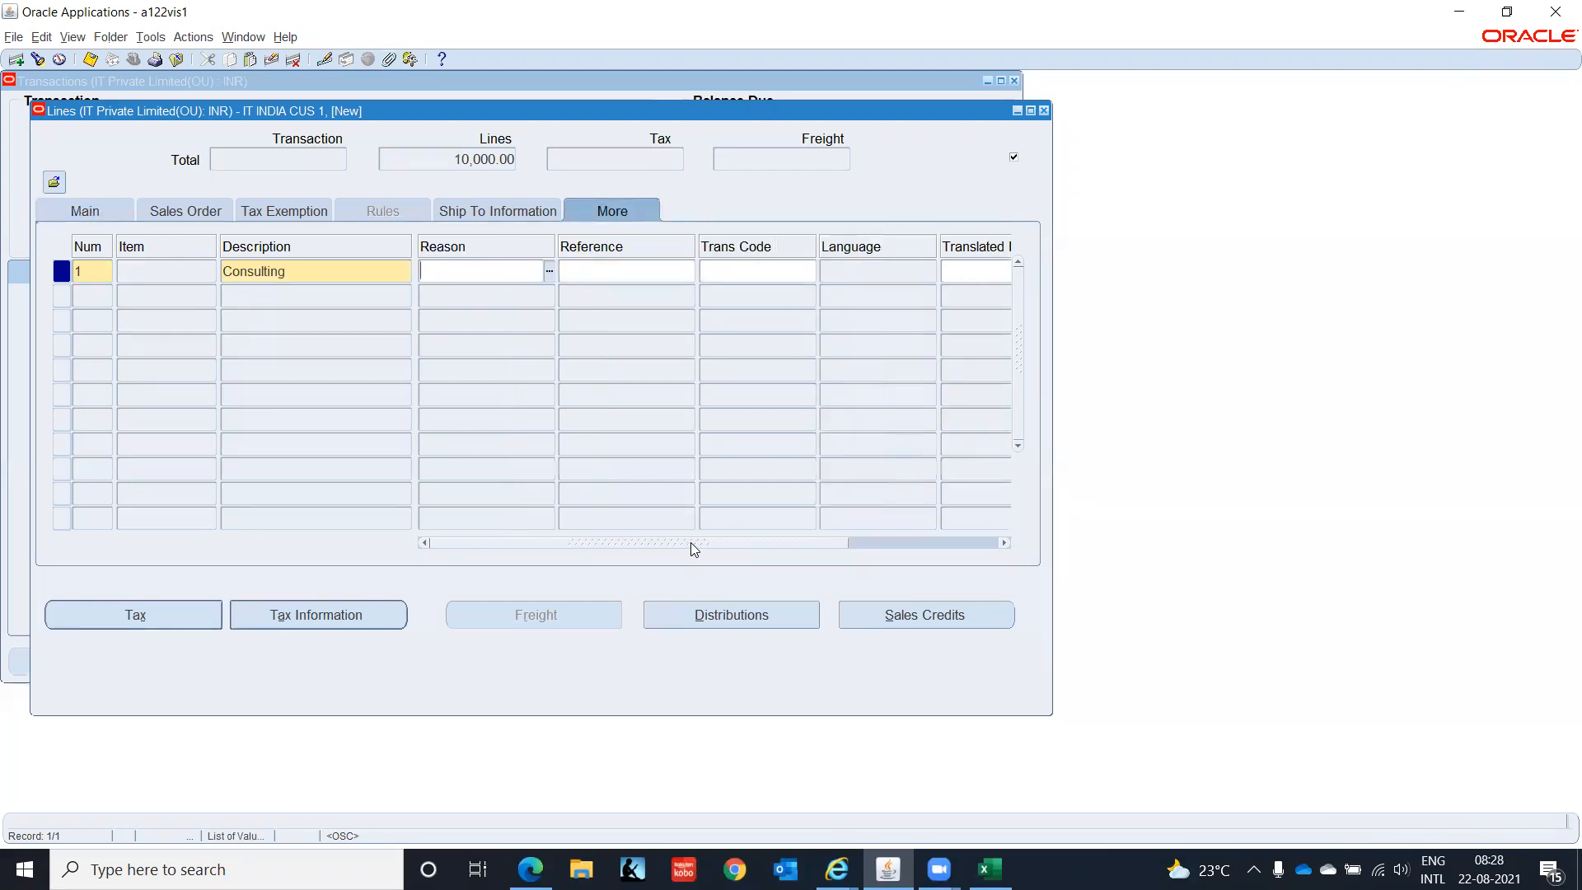
pyautogui.moveTo(695, 549); pyautogui.dragTo(1134, 498)
# - Set the line's India Registration Status to N, accept both dialogs, and drop blank line 2
pyautogui.click(977, 268)
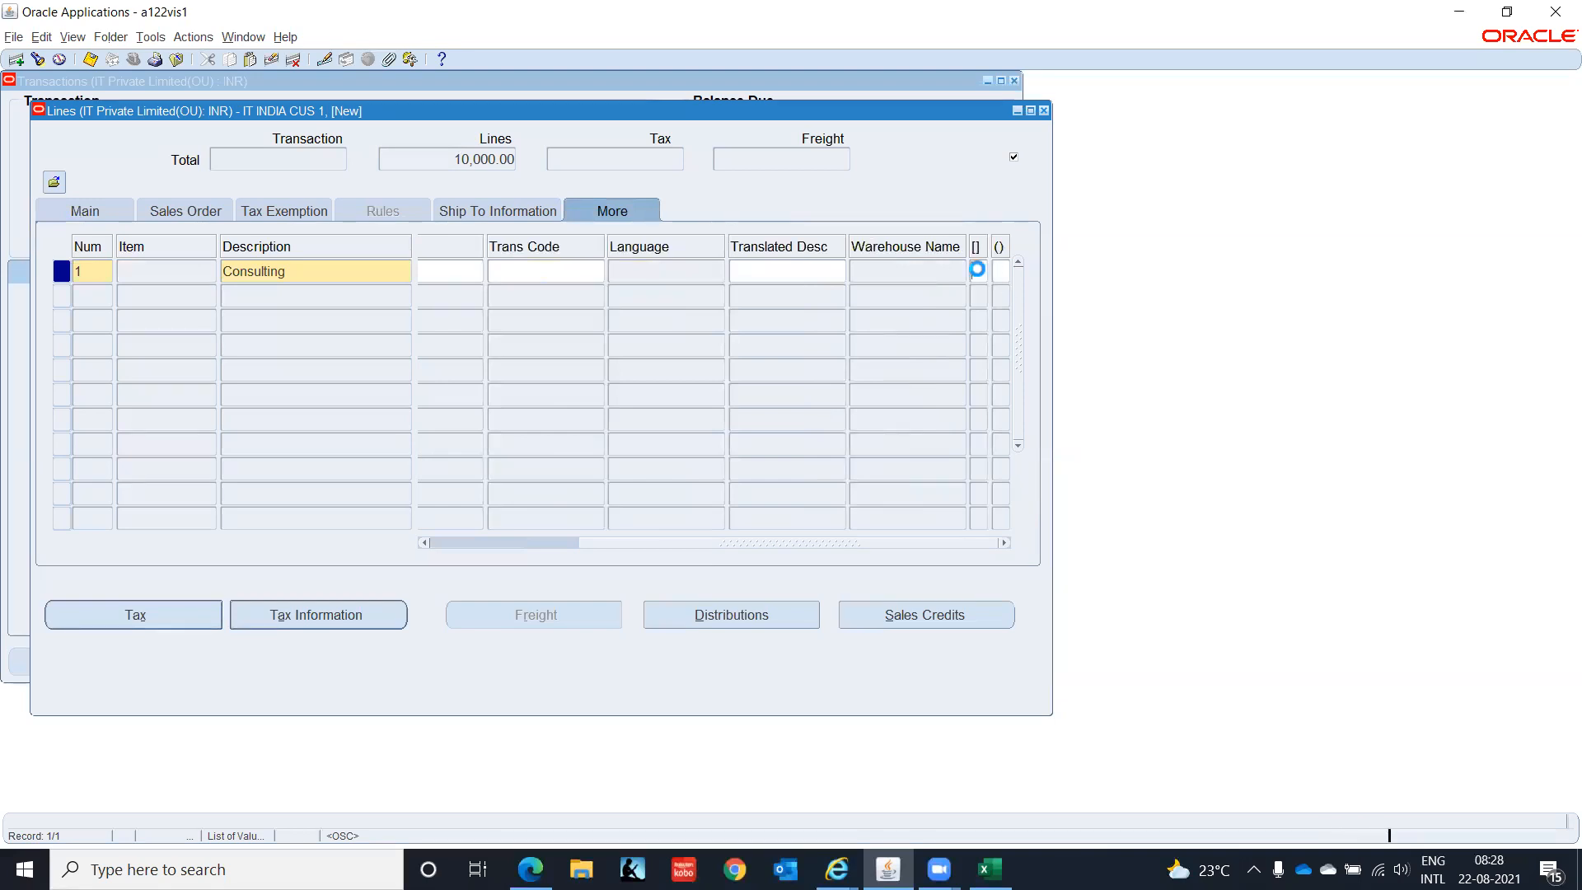
pyautogui.click(571, 471)
pyautogui.doubleClick(572, 471)
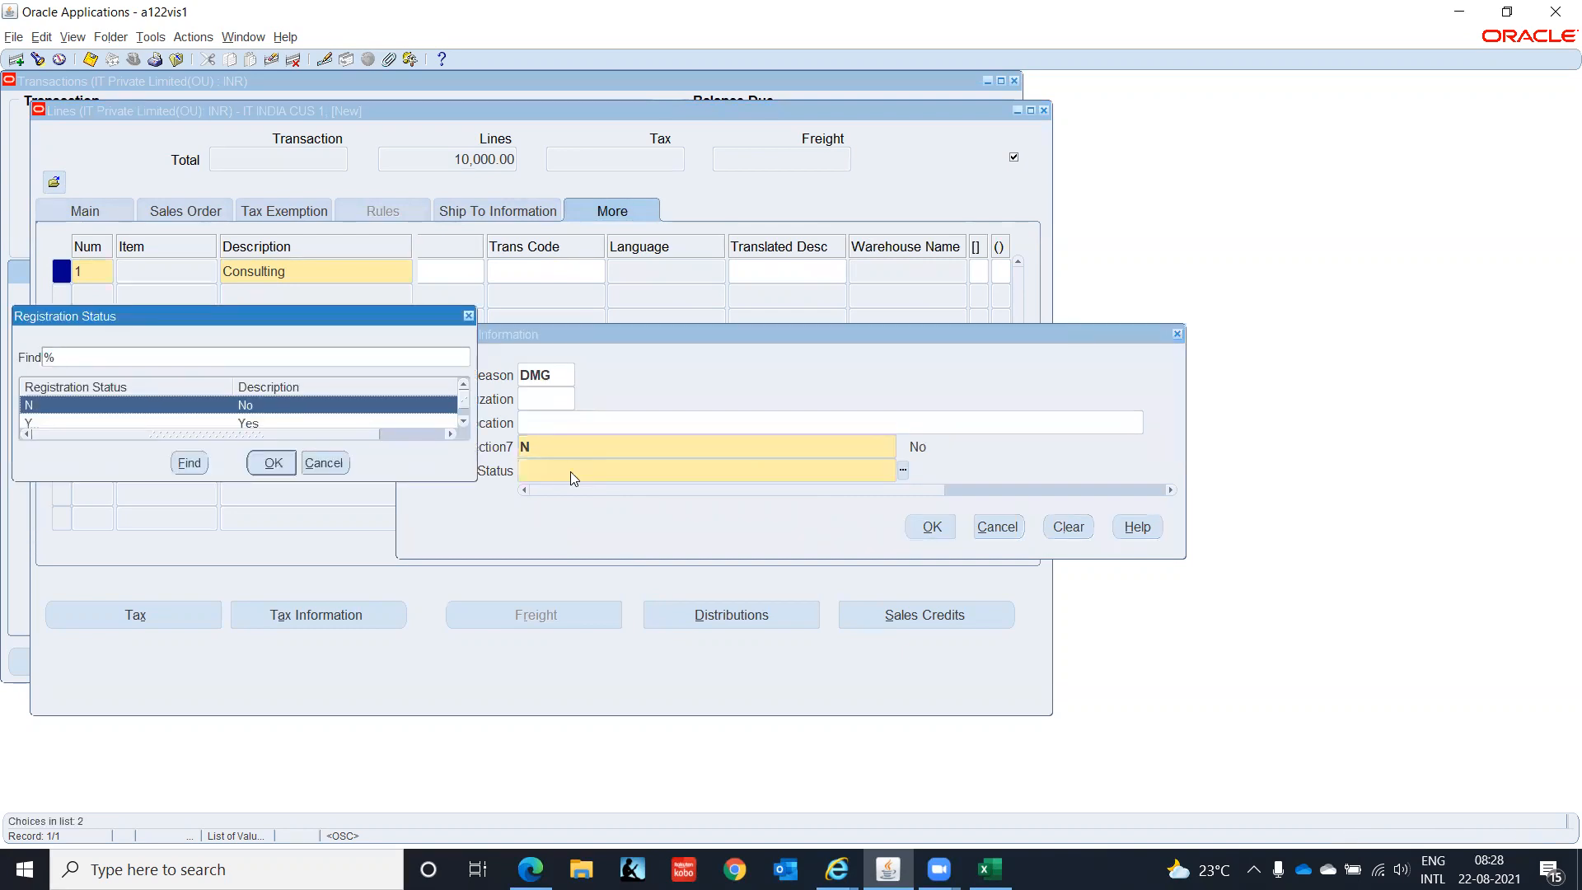
pyautogui.press('Return')
pyautogui.click(948, 531)
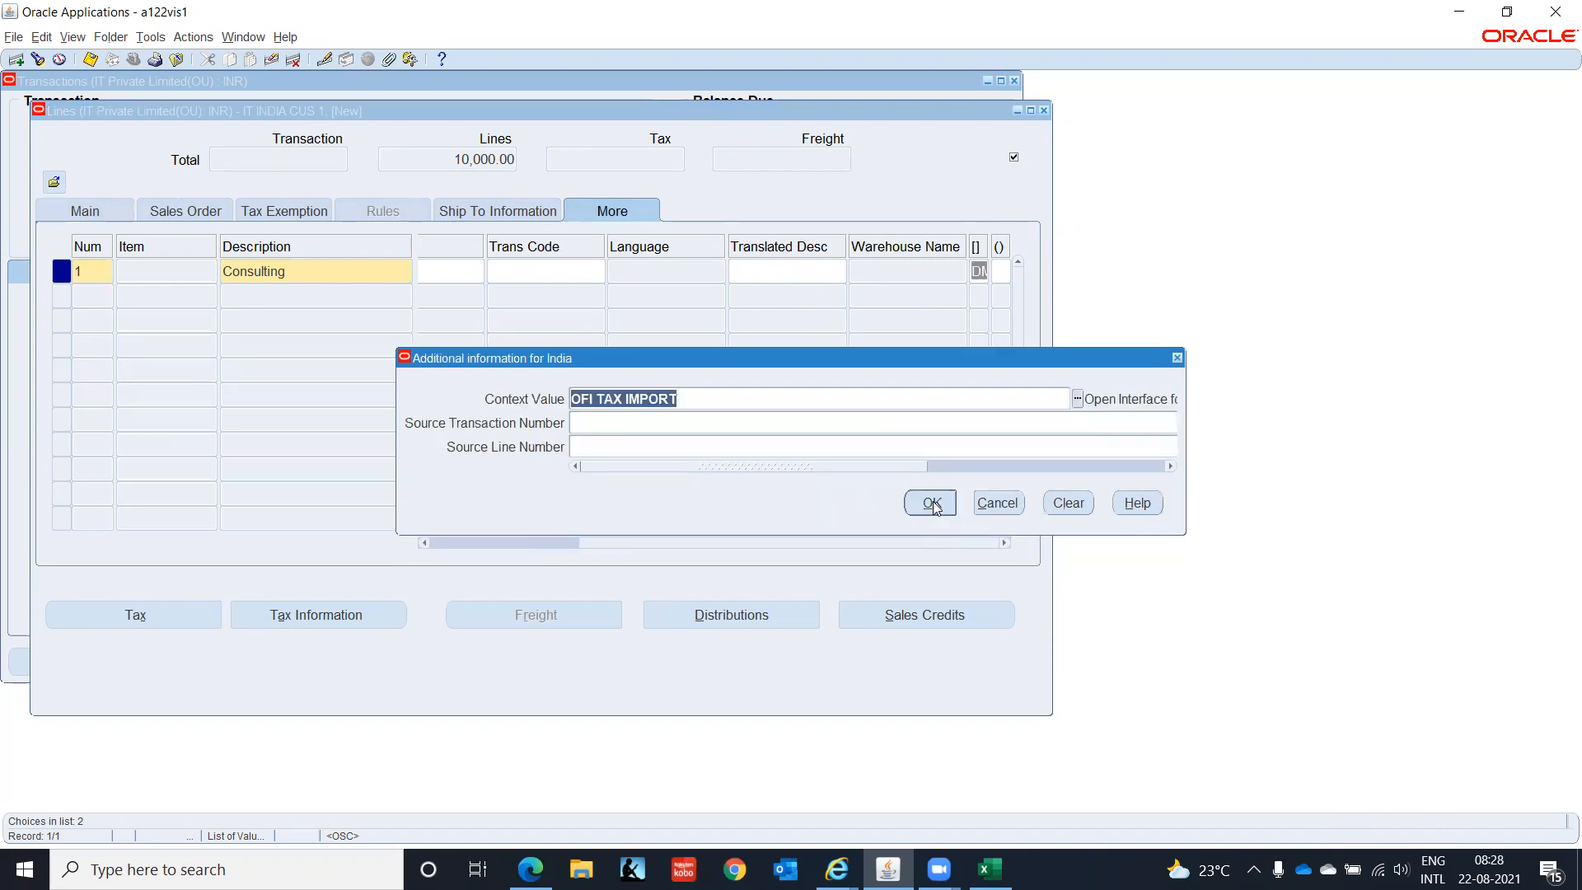
pyautogui.click(932, 503)
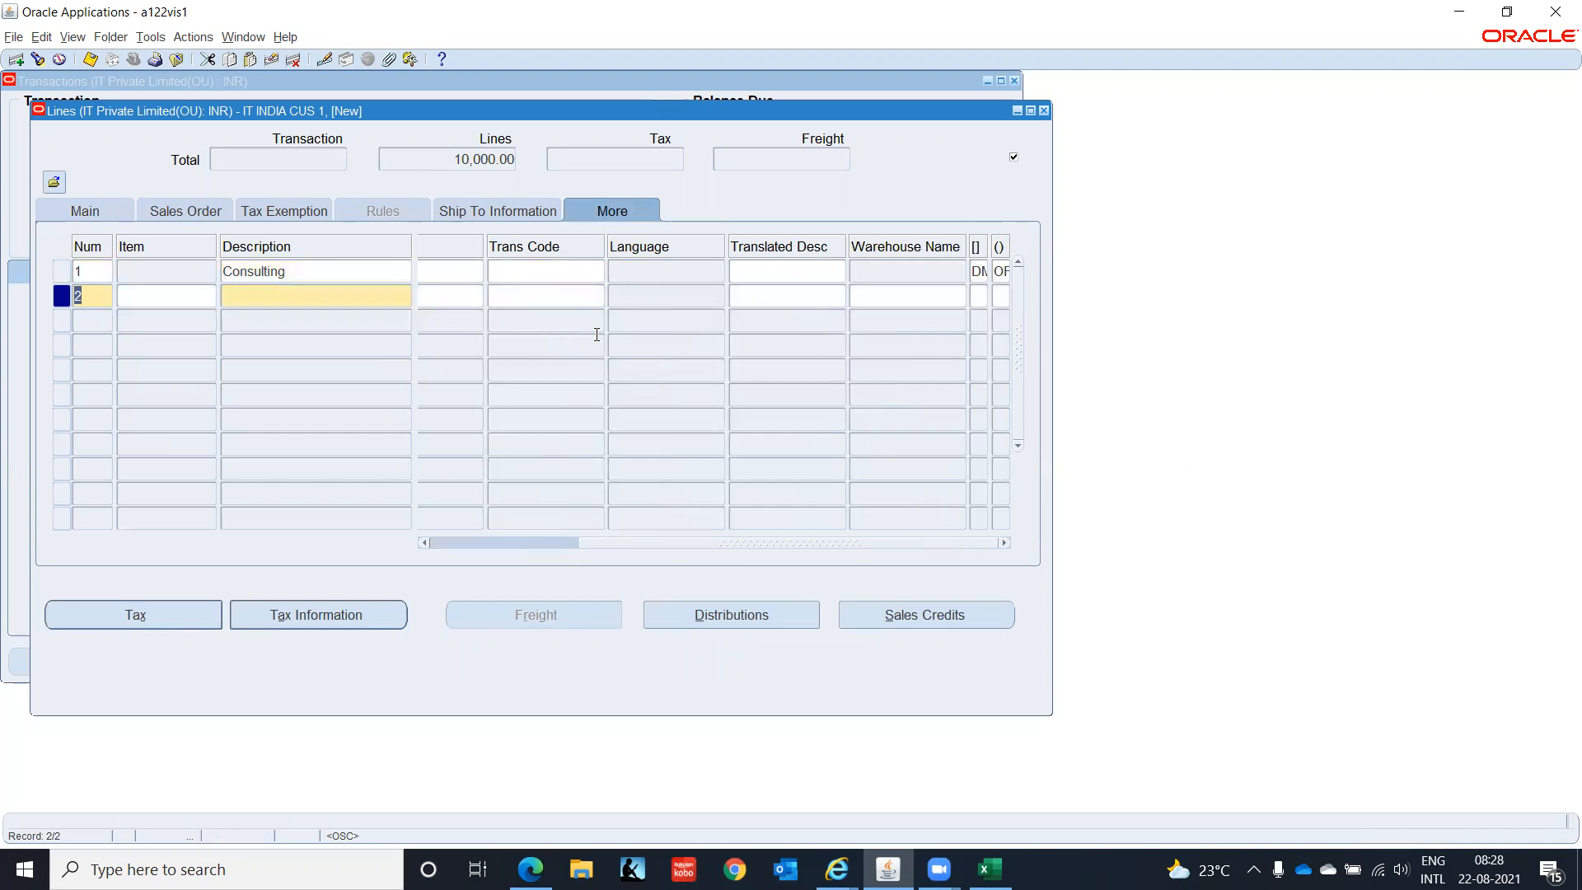
pyautogui.press('Up')
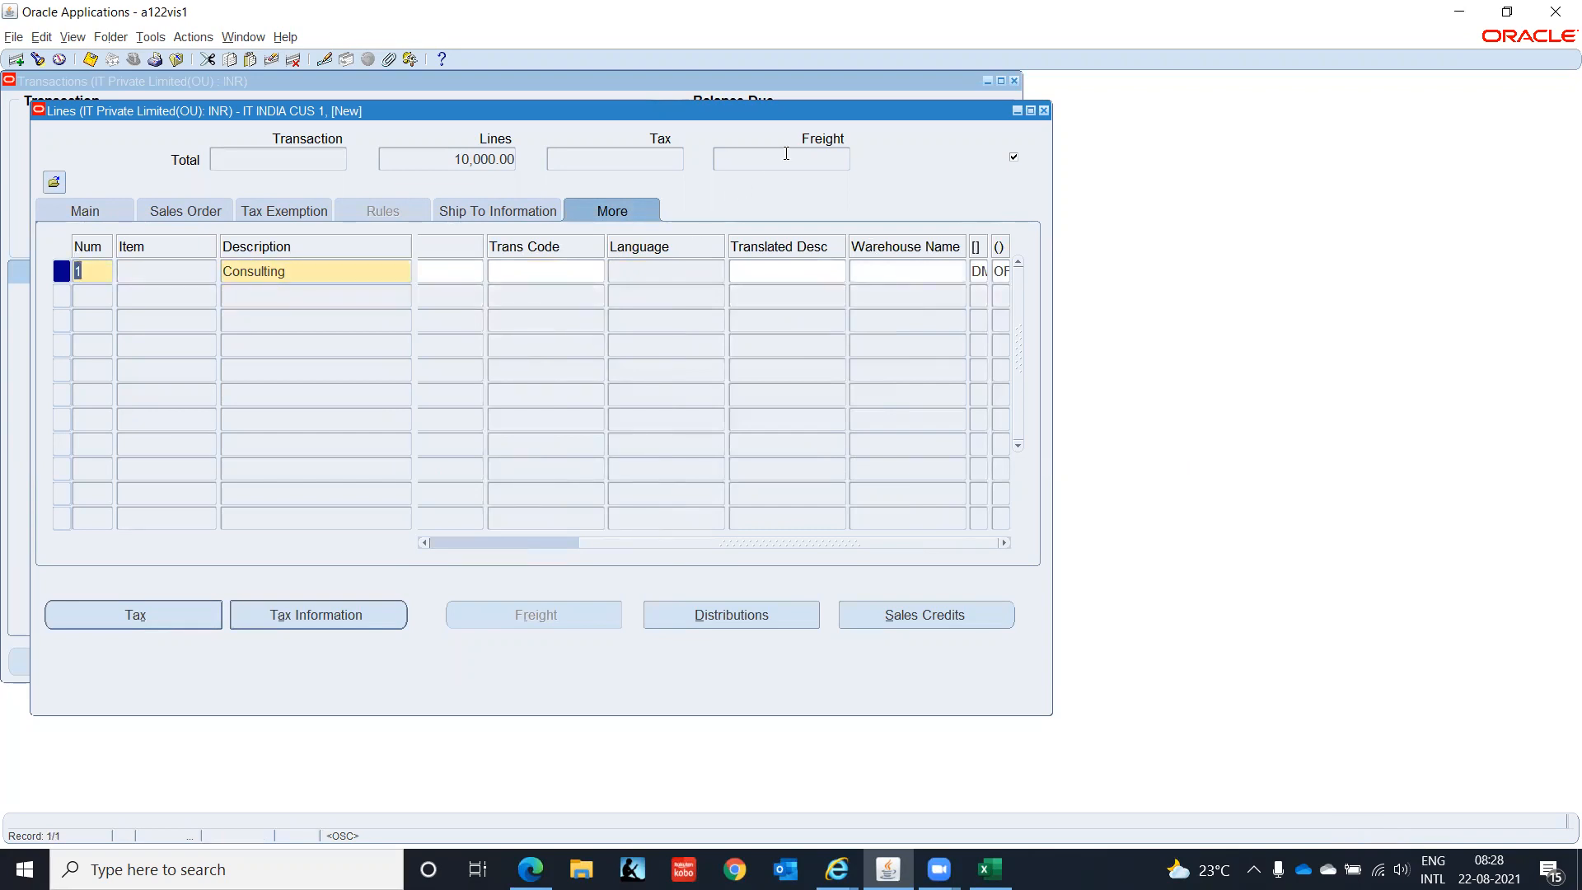
# - Close the Lines window to save, then view the invoice's Distributions
pyautogui.click(1043, 111)
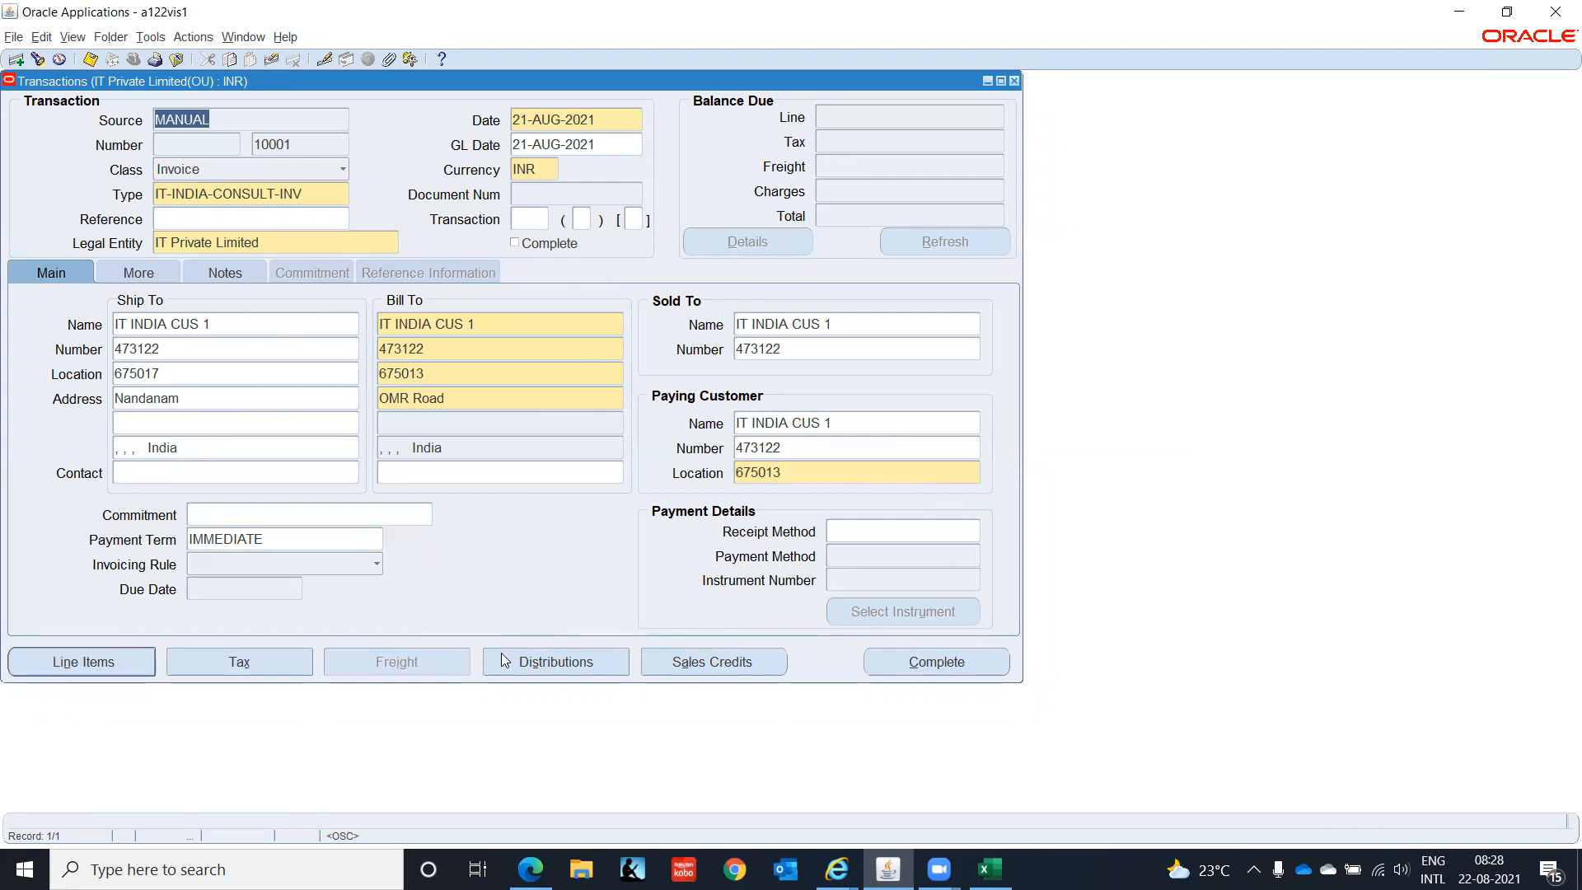
pyautogui.click(563, 671)
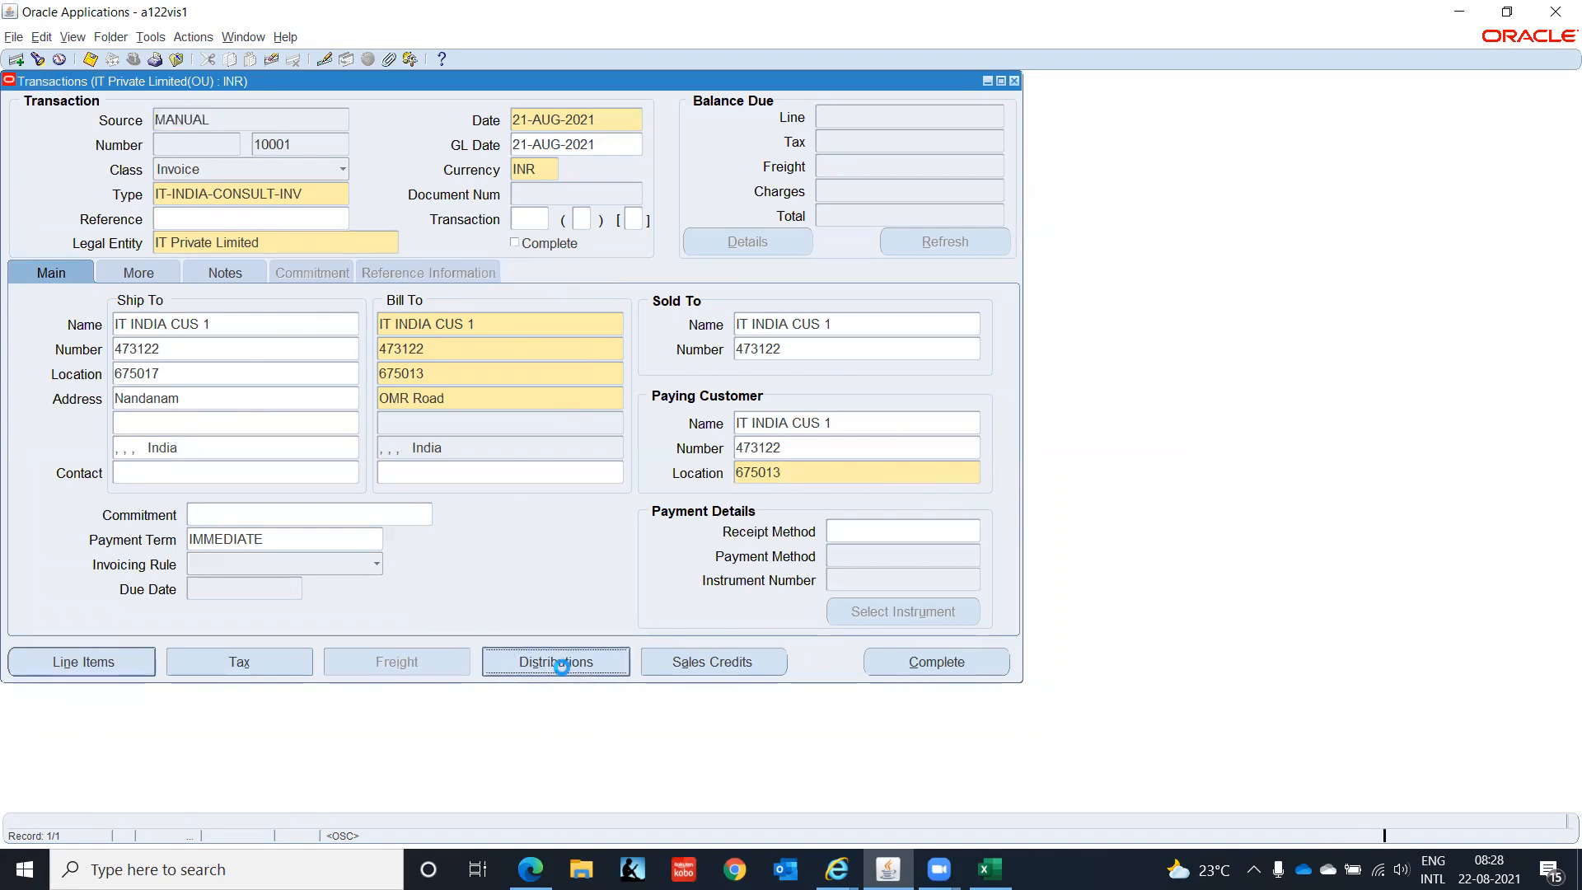
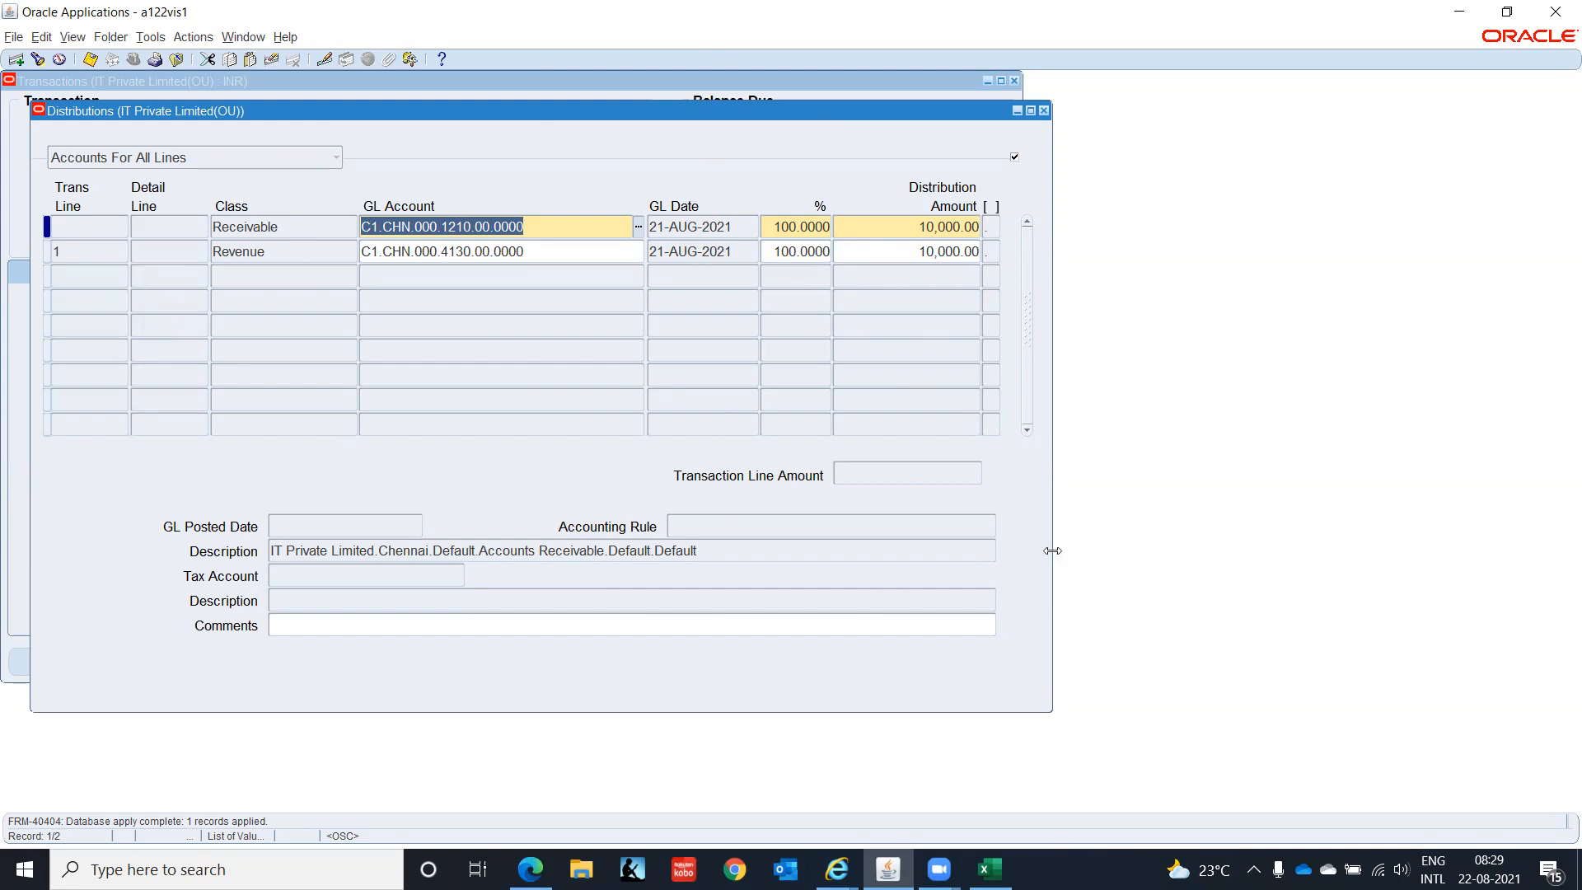
# - Close invoice 10001's distributions and clear the form for a new transaction
pyautogui.click(1044, 111)
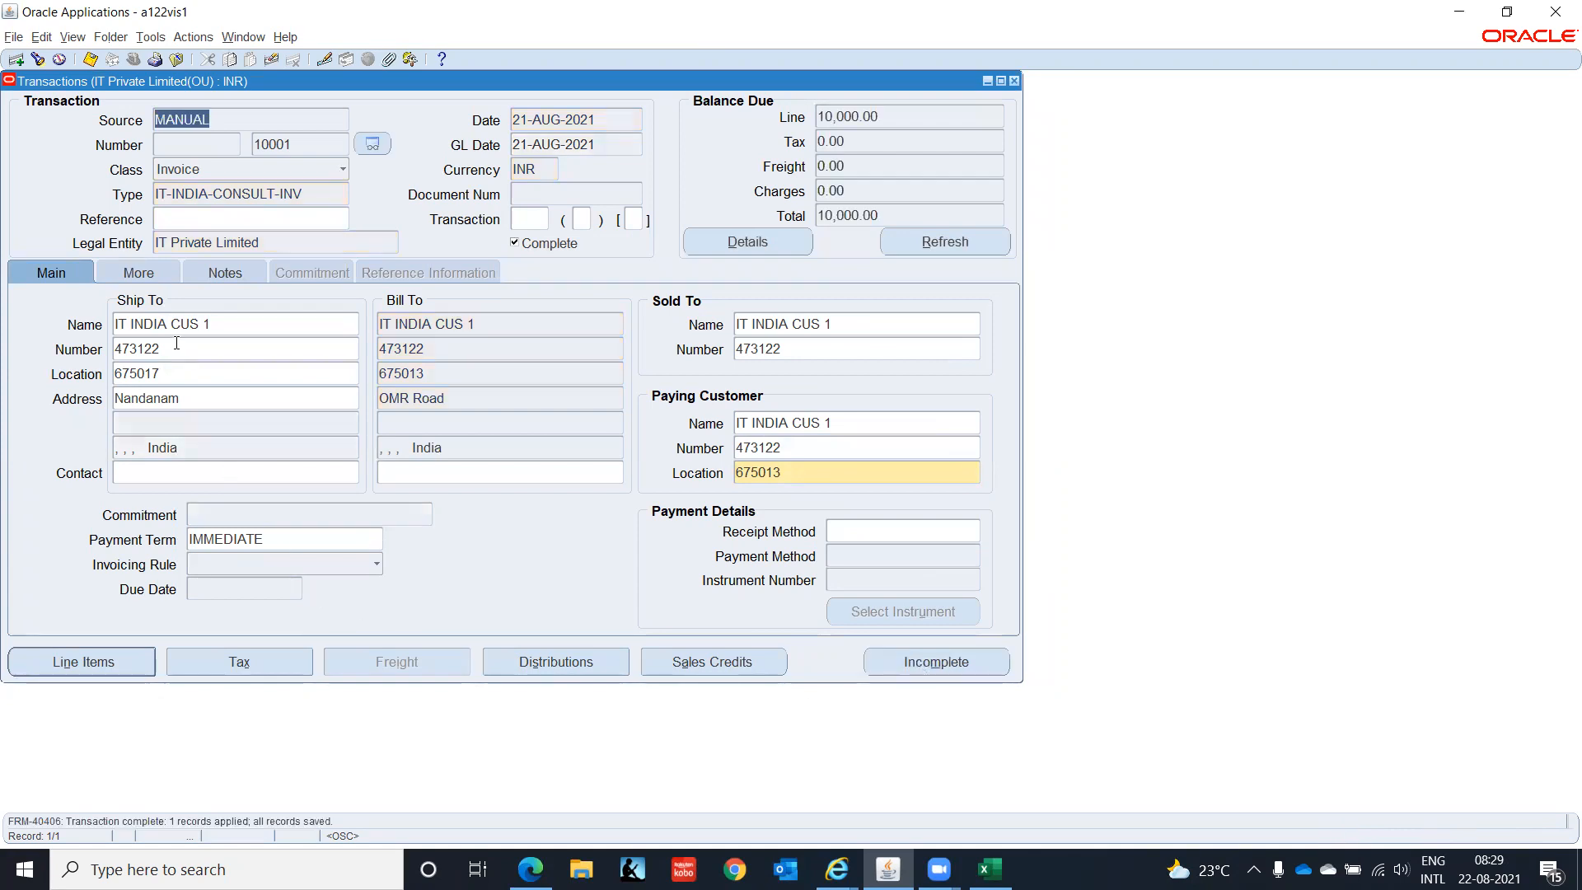
pyautogui.doubleClick(283, 152)
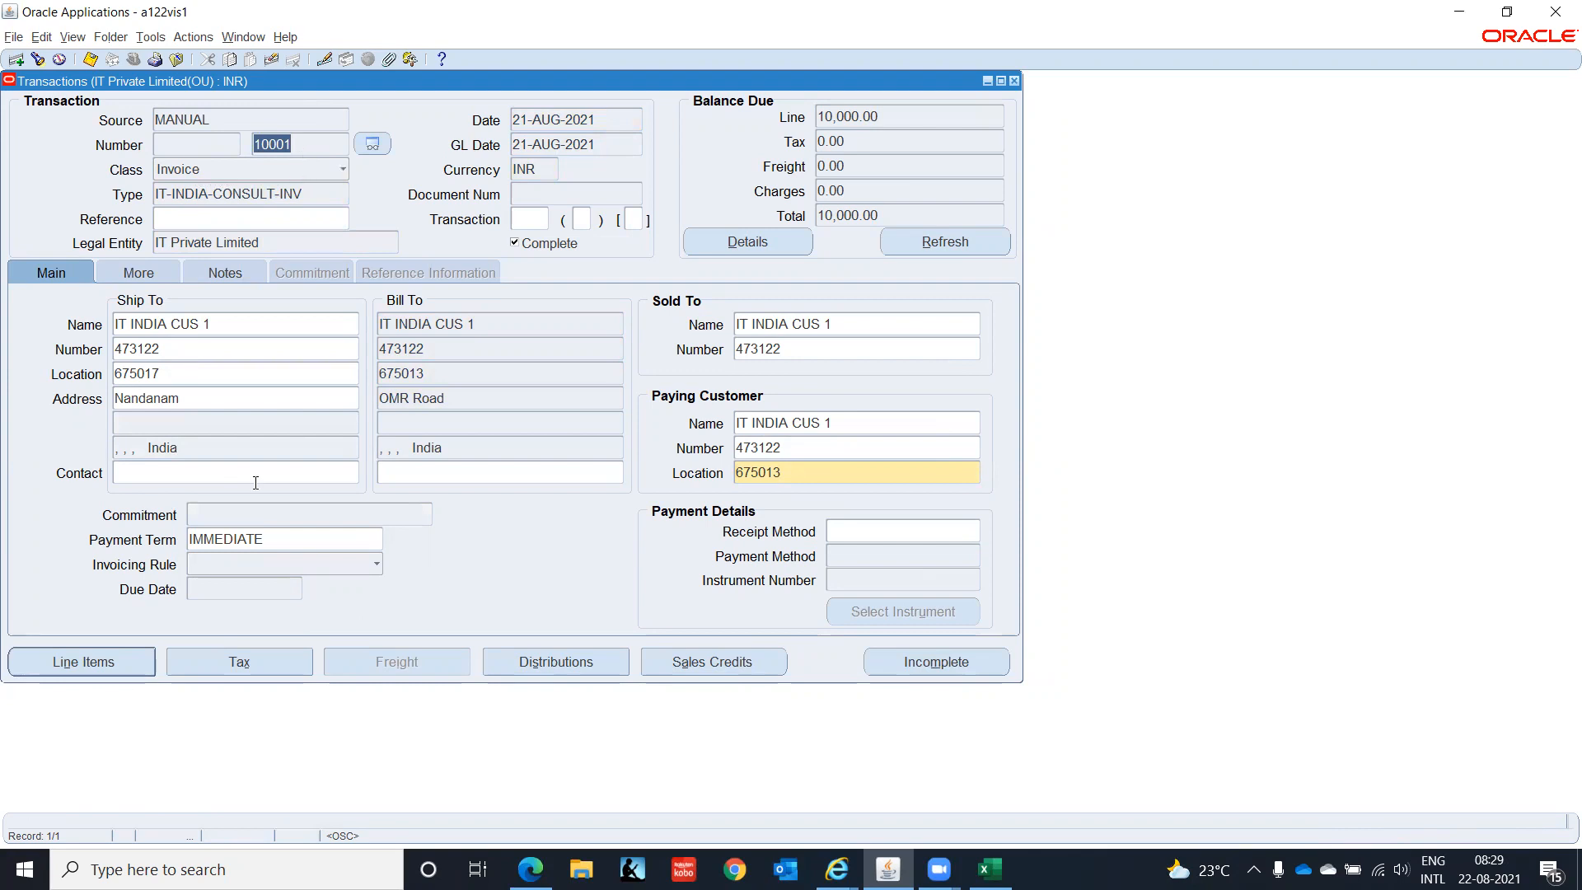
pyautogui.click(276, 58)
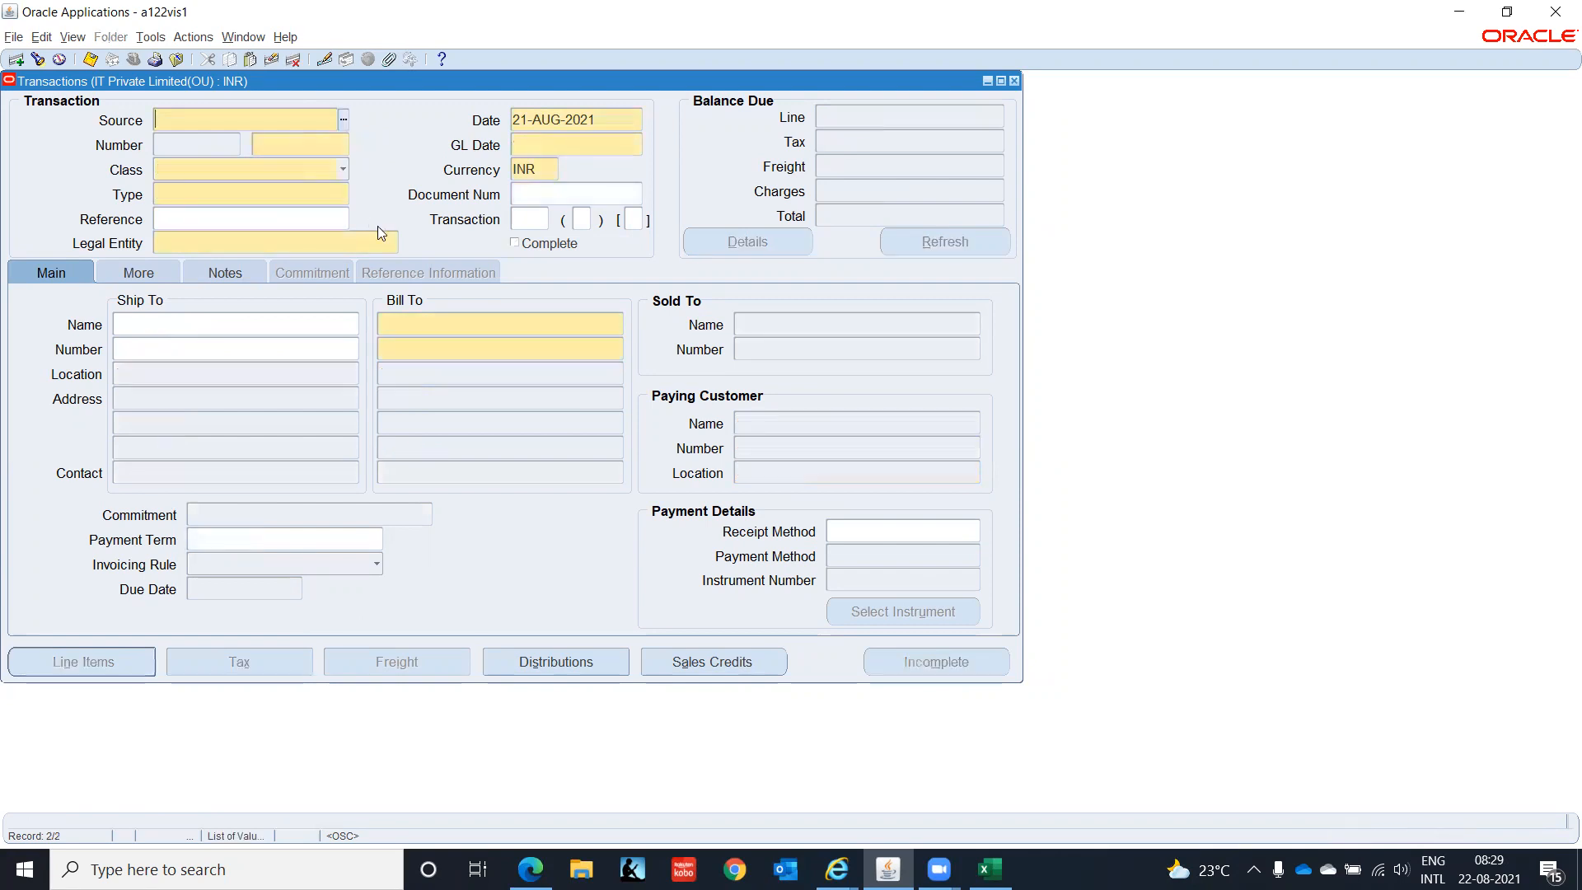
# - Set source MANUAL, class Credit Memo and type IT-INDIA-CONSULT-CM on the new transaction
pyautogui.write('MAN')
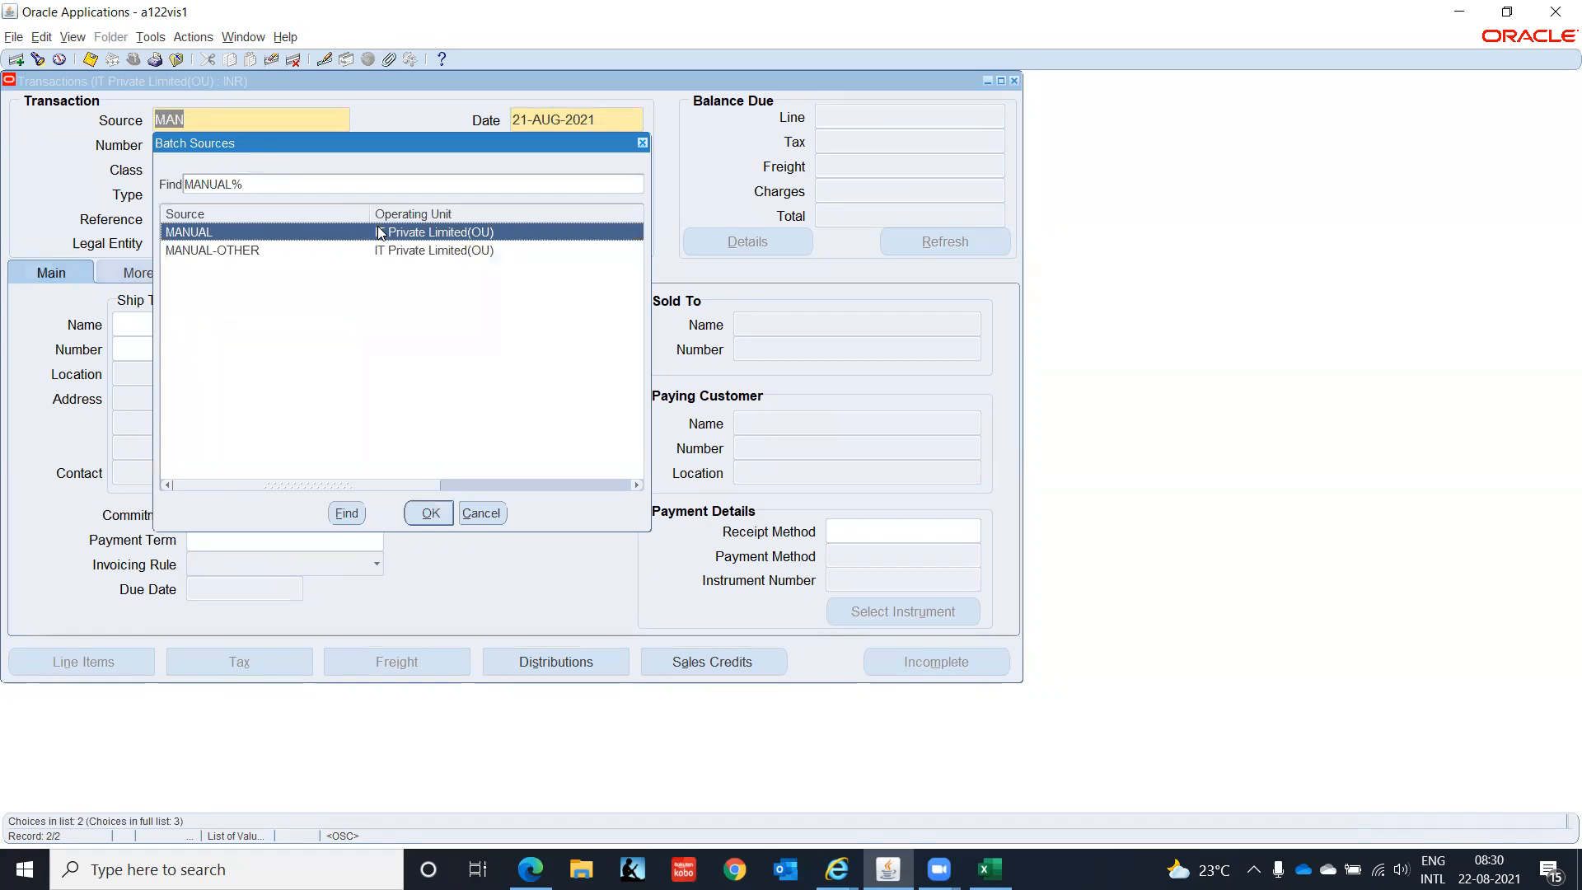
pyautogui.press('Down')
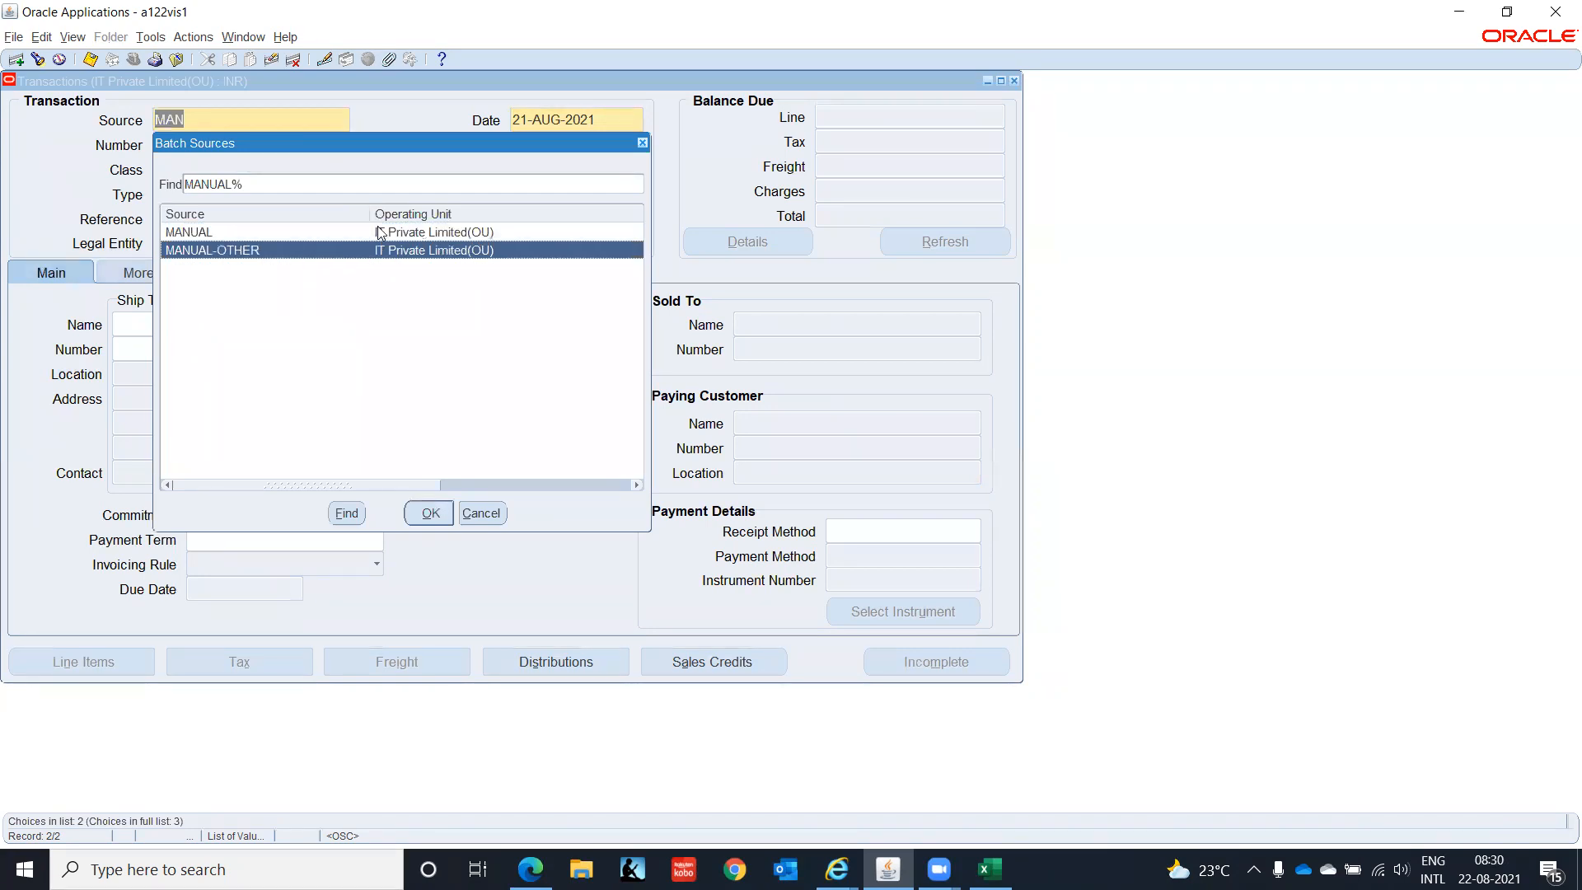
pyautogui.doubleClick(380, 232)
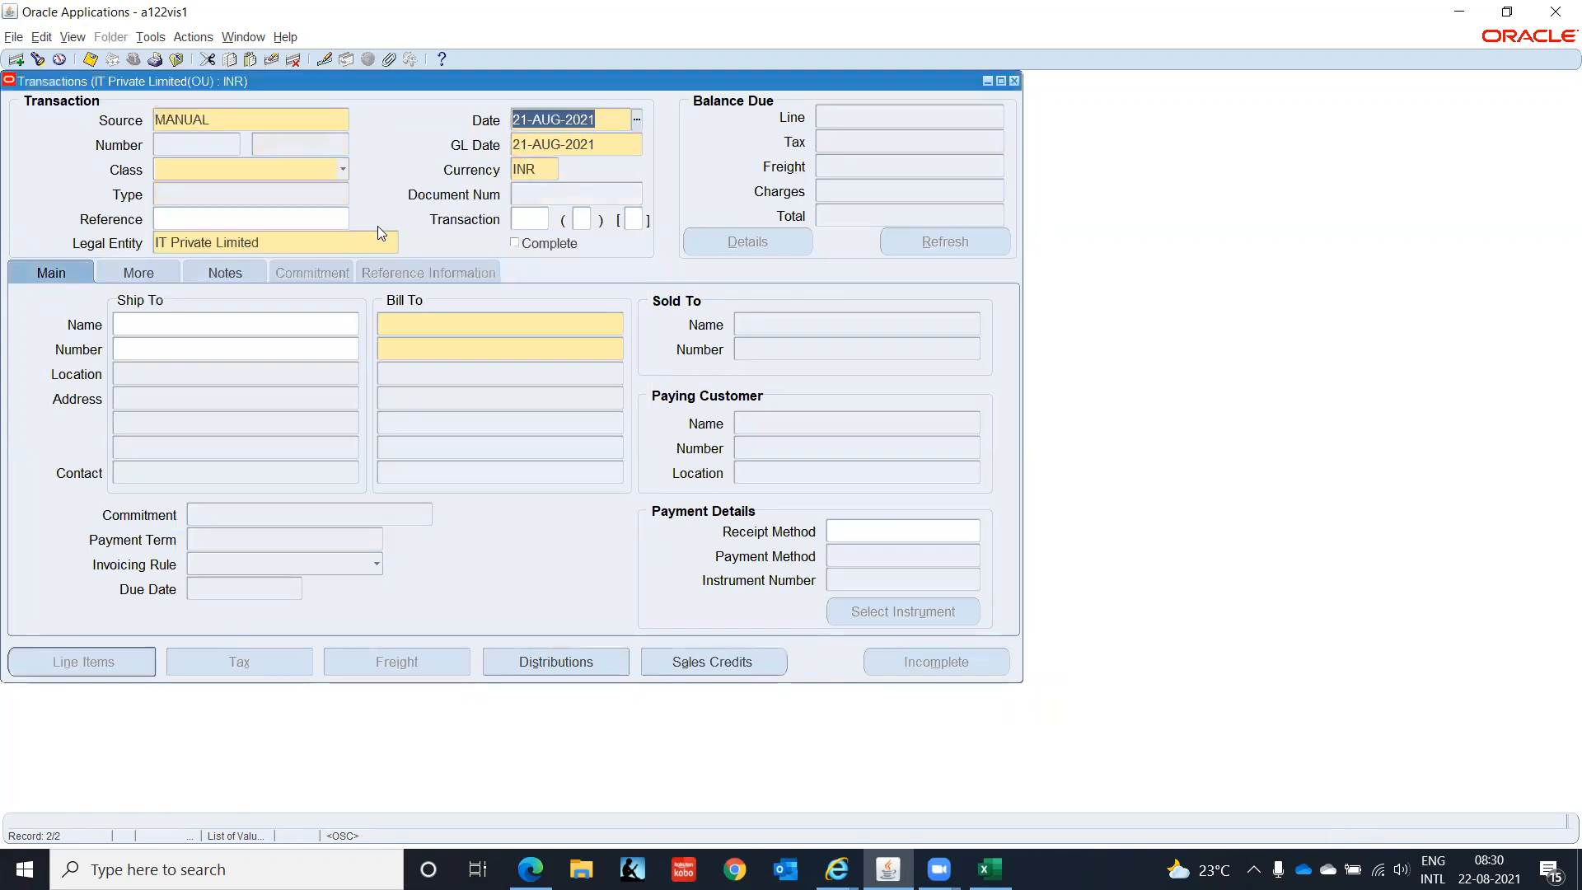
pyautogui.click(330, 172)
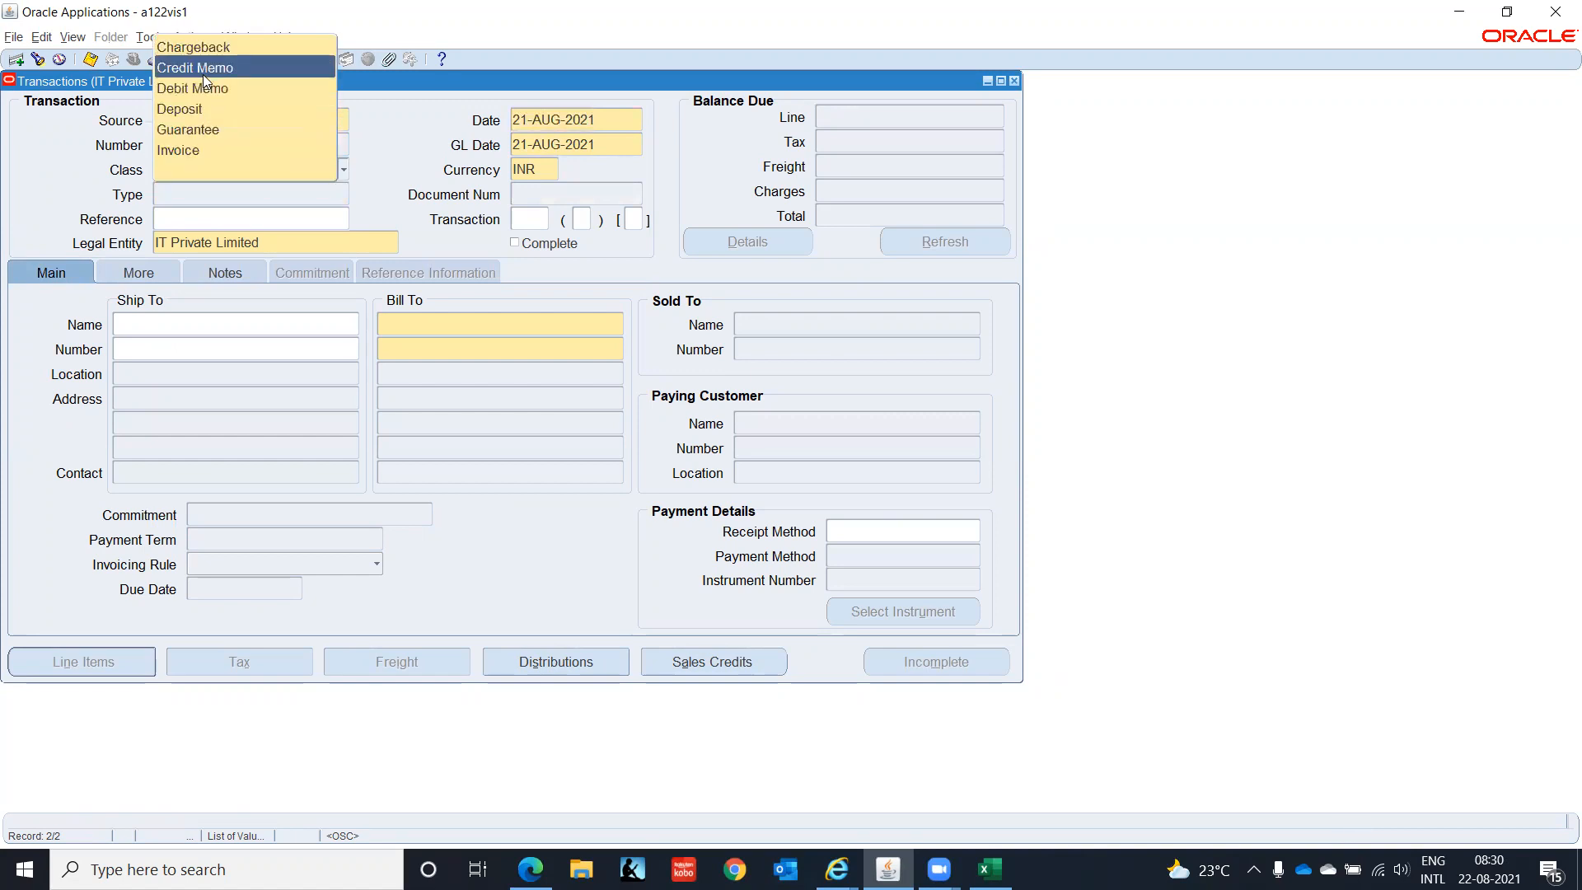
pyautogui.click(201, 70)
pyautogui.click(283, 196)
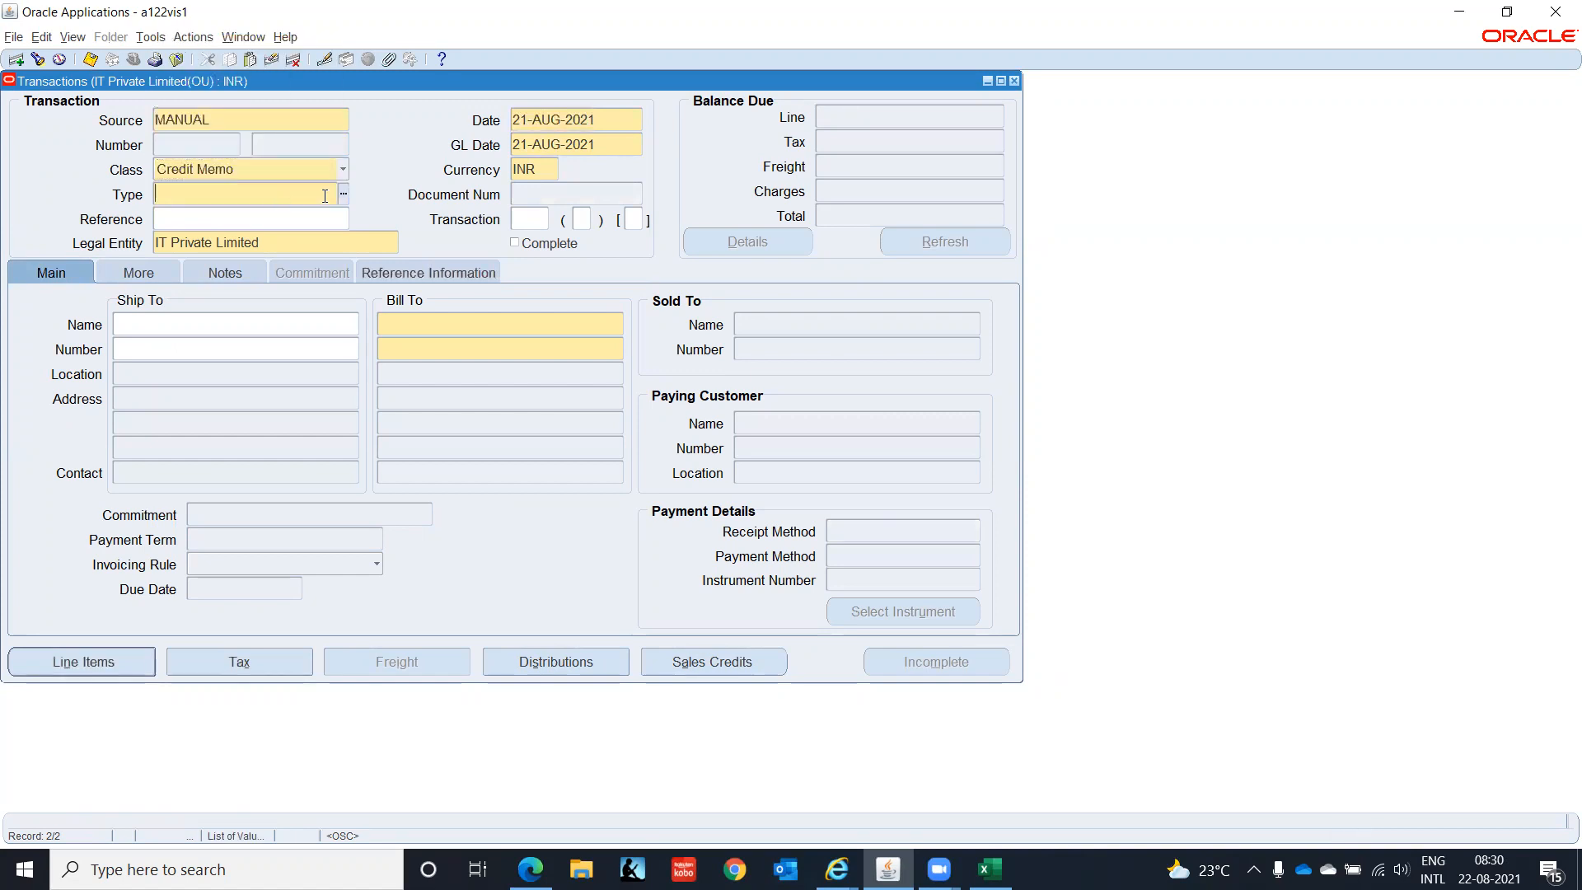
pyautogui.click(343, 196)
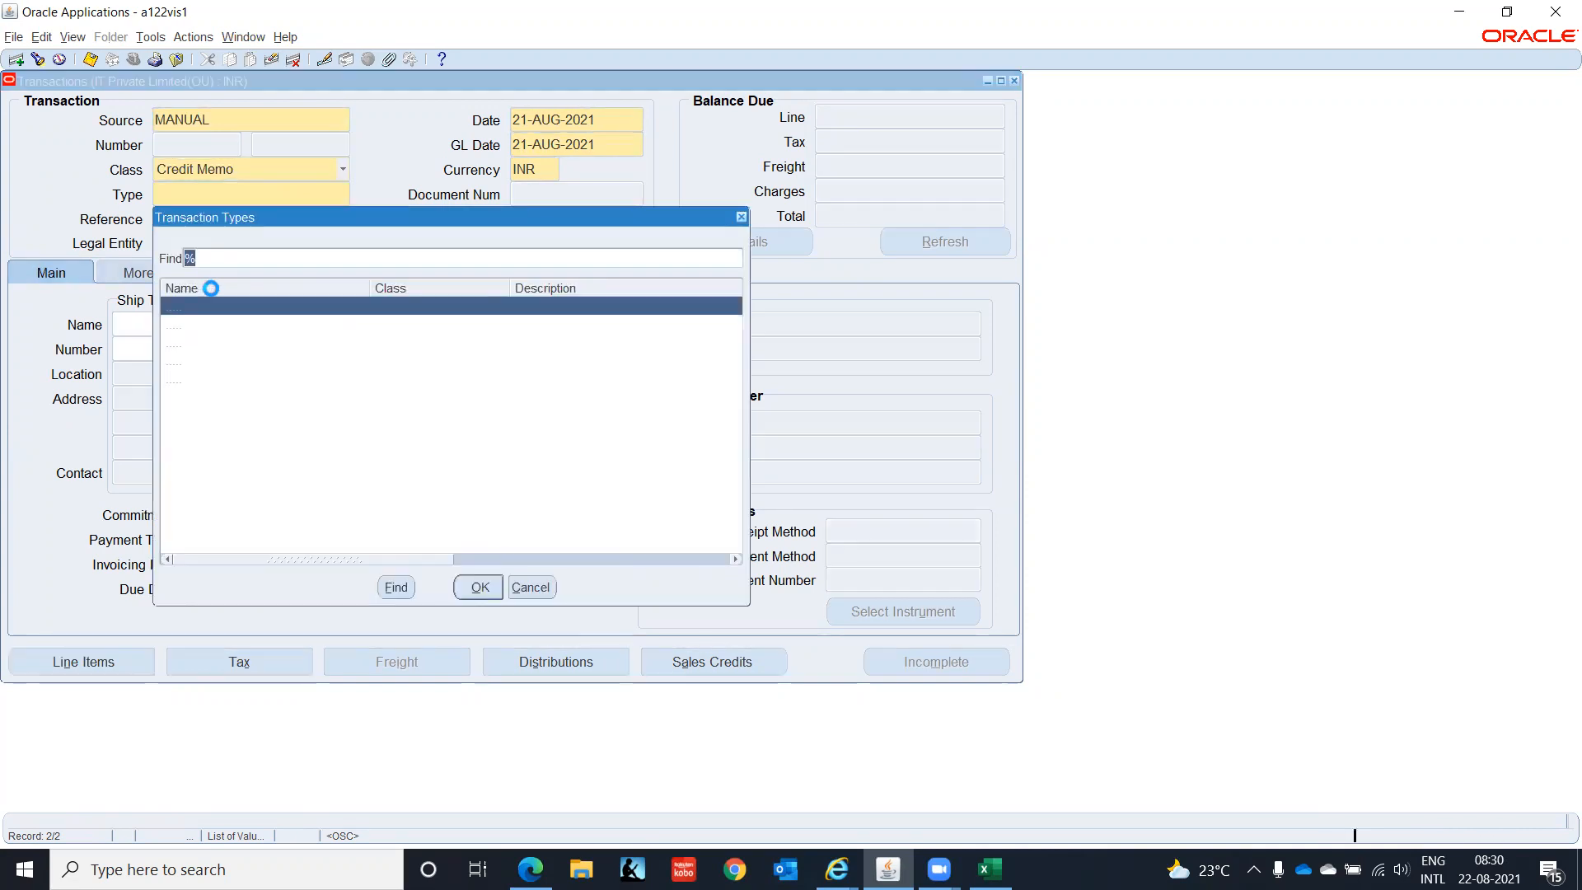
pyautogui.click(288, 344)
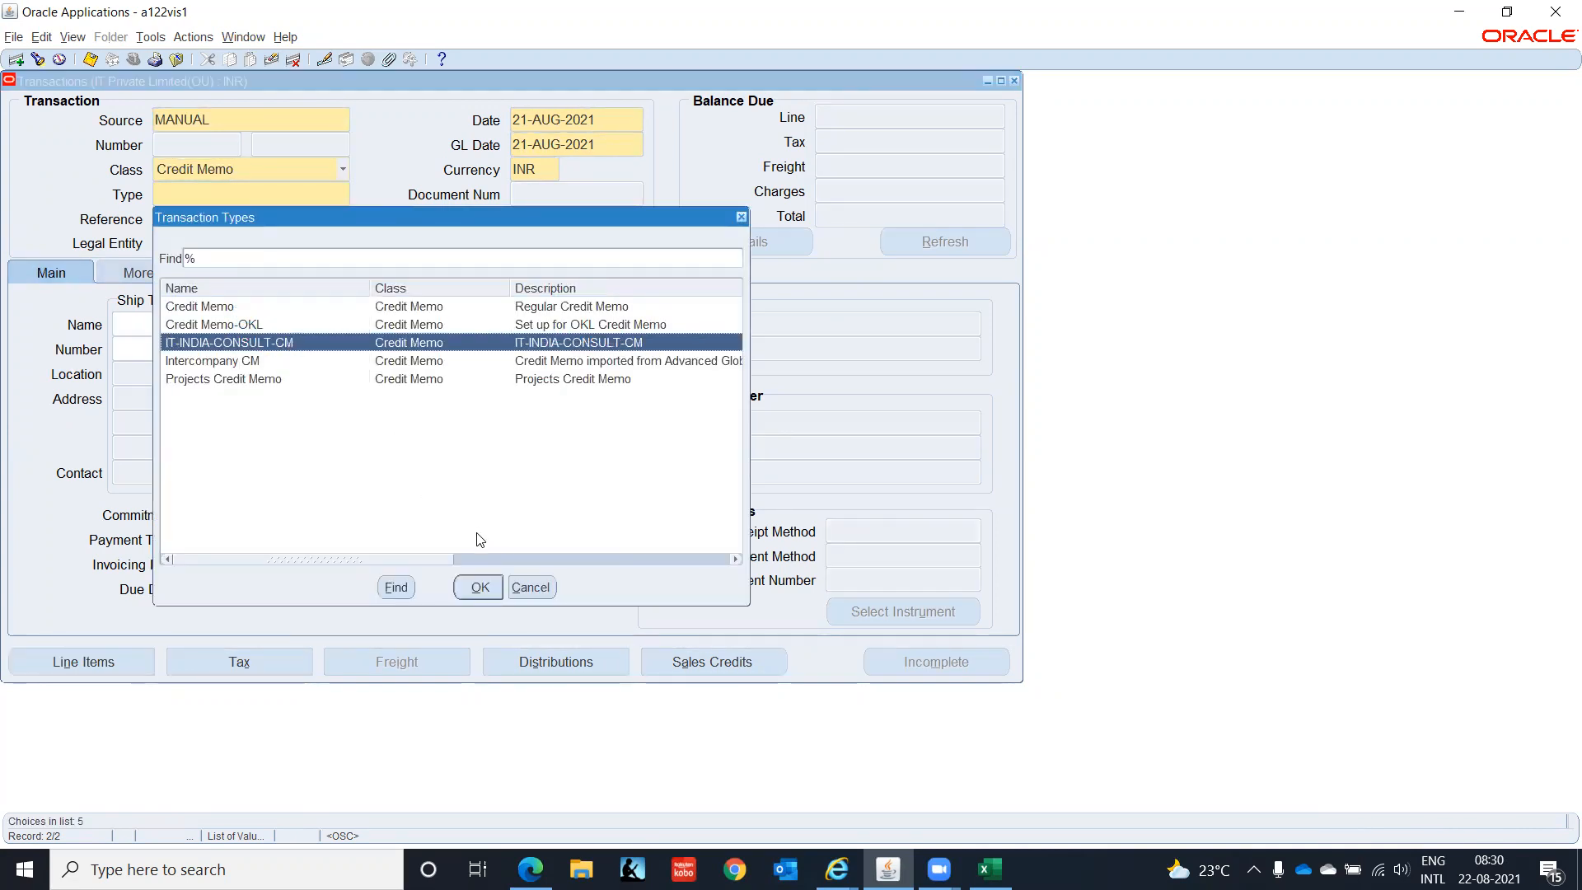
pyautogui.click(478, 587)
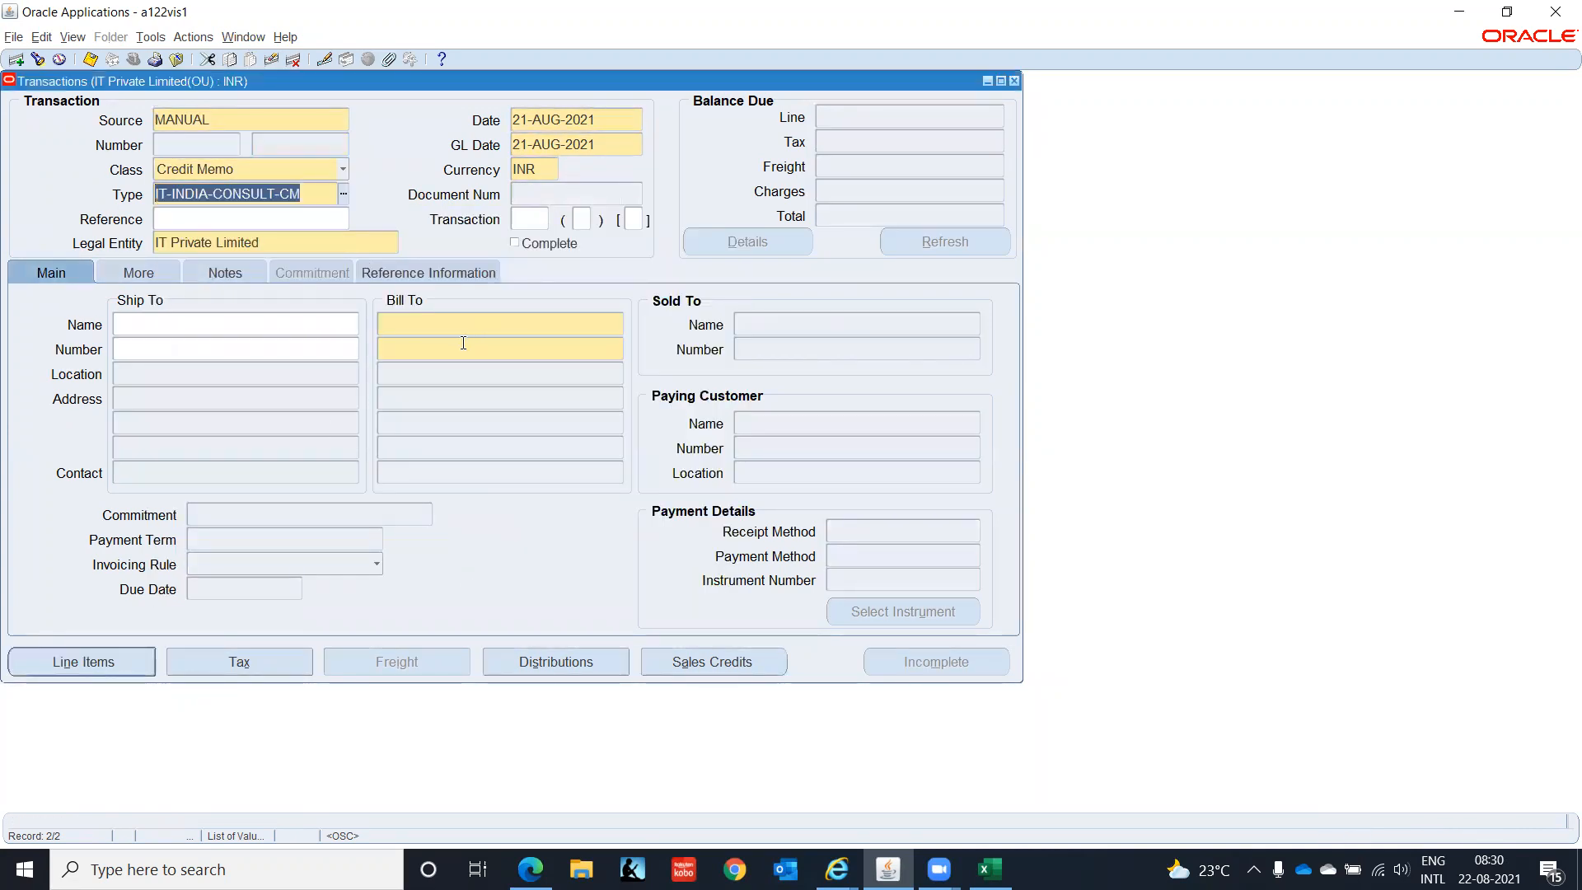
# - Enter customer IT INDIA CUS 1 as ship-to, filling bill-to and paying details
pyautogui.click(222, 343)
pyautogui.click(228, 318)
pyautogui.write('IT ')
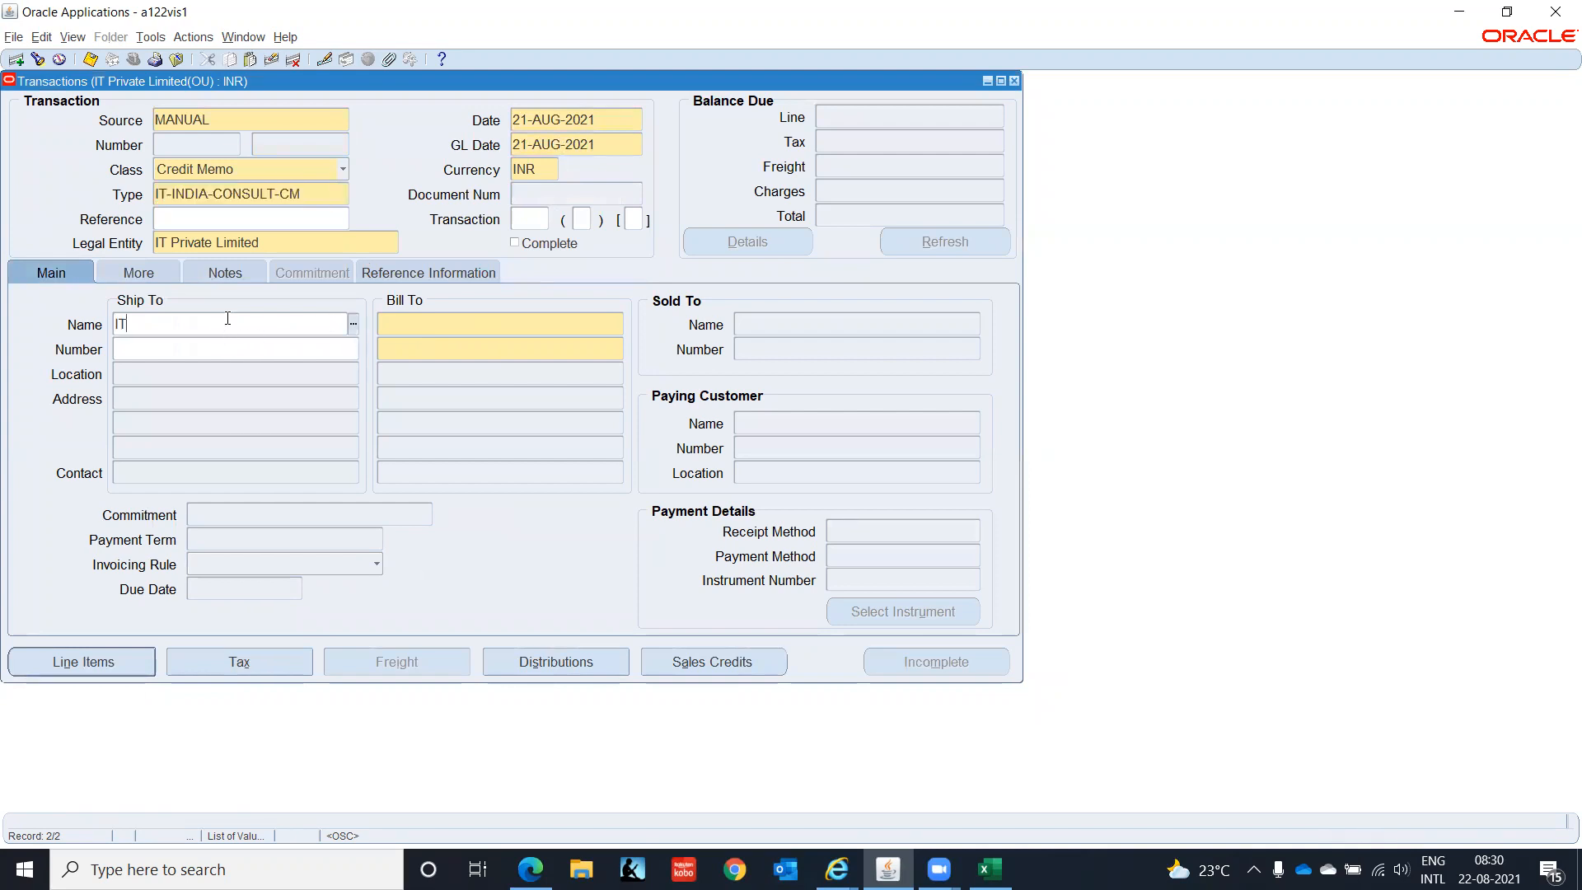
pyautogui.write('IN')
pyautogui.press('Tab')
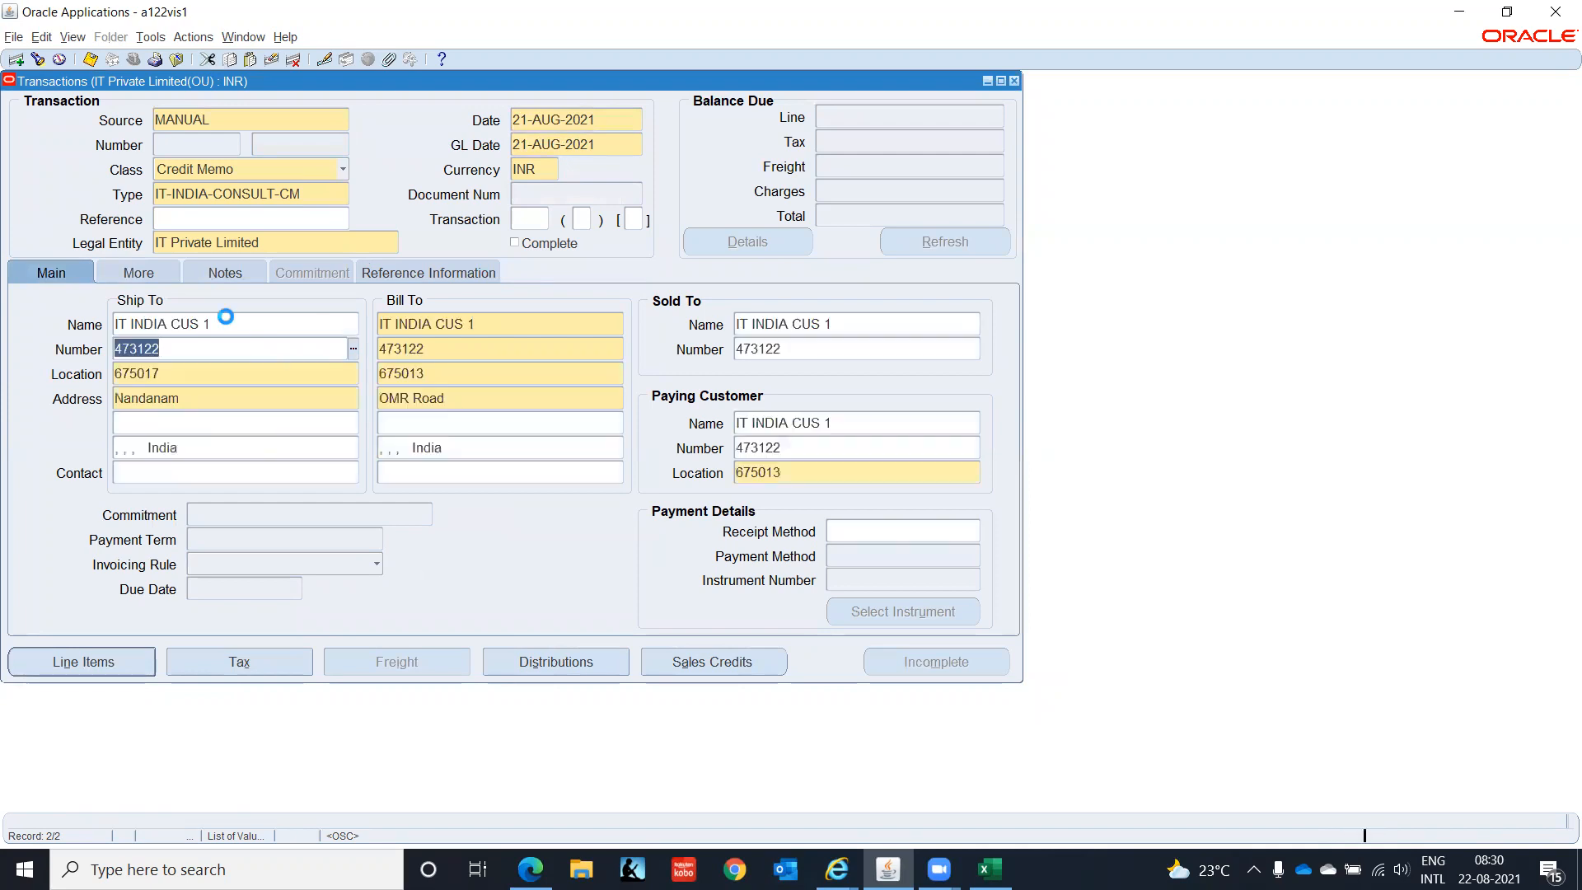
pyautogui.click(94, 666)
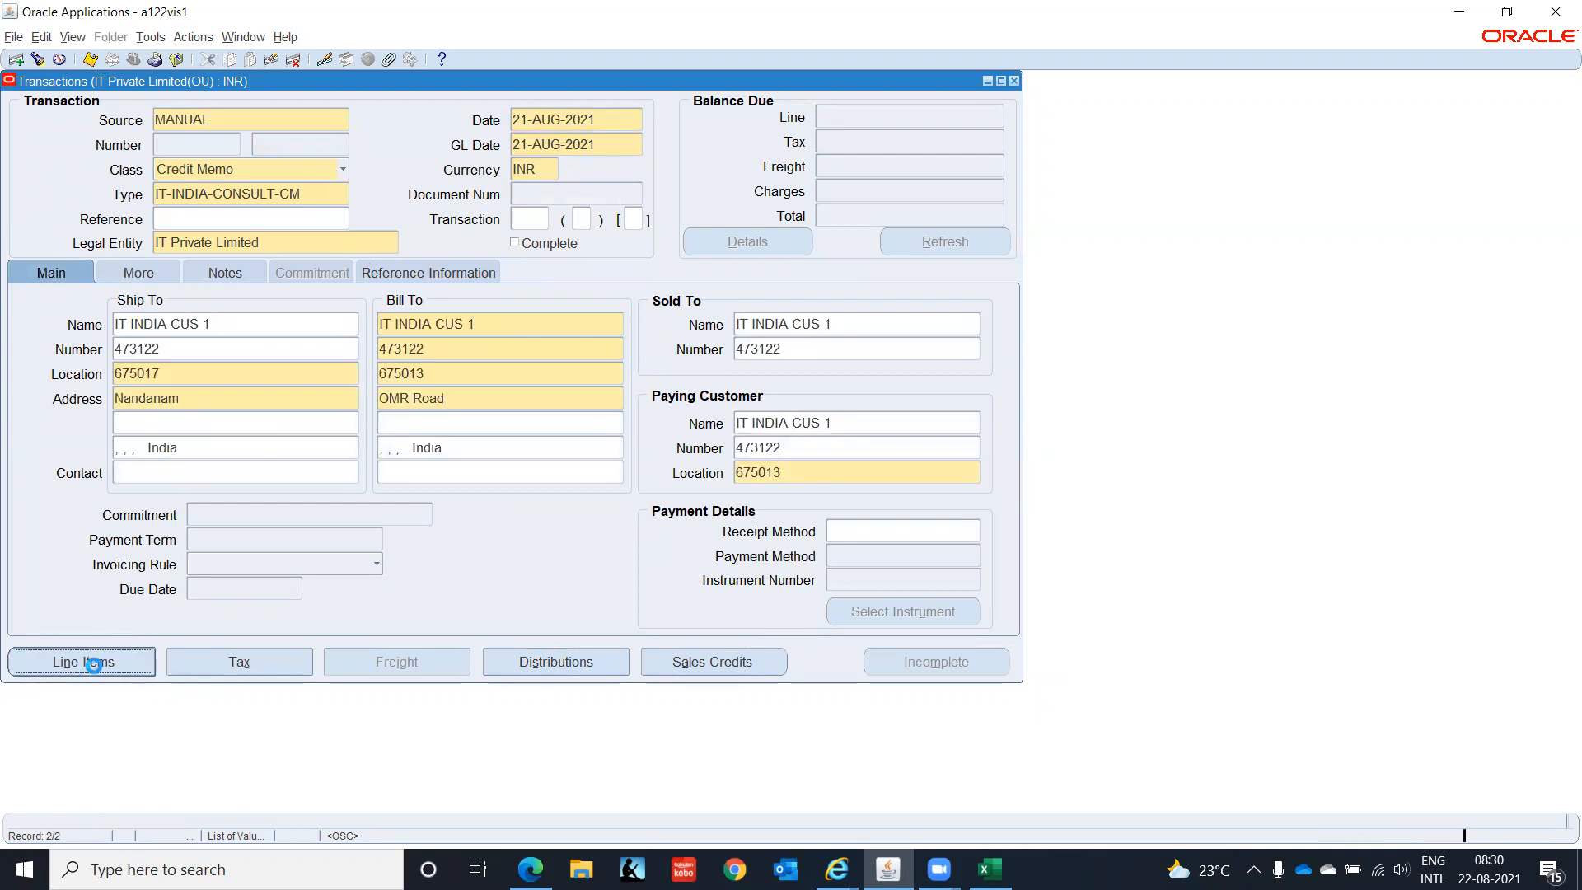
# - Add a Consulting memo line with amount -1000
pyautogui.click(320, 262)
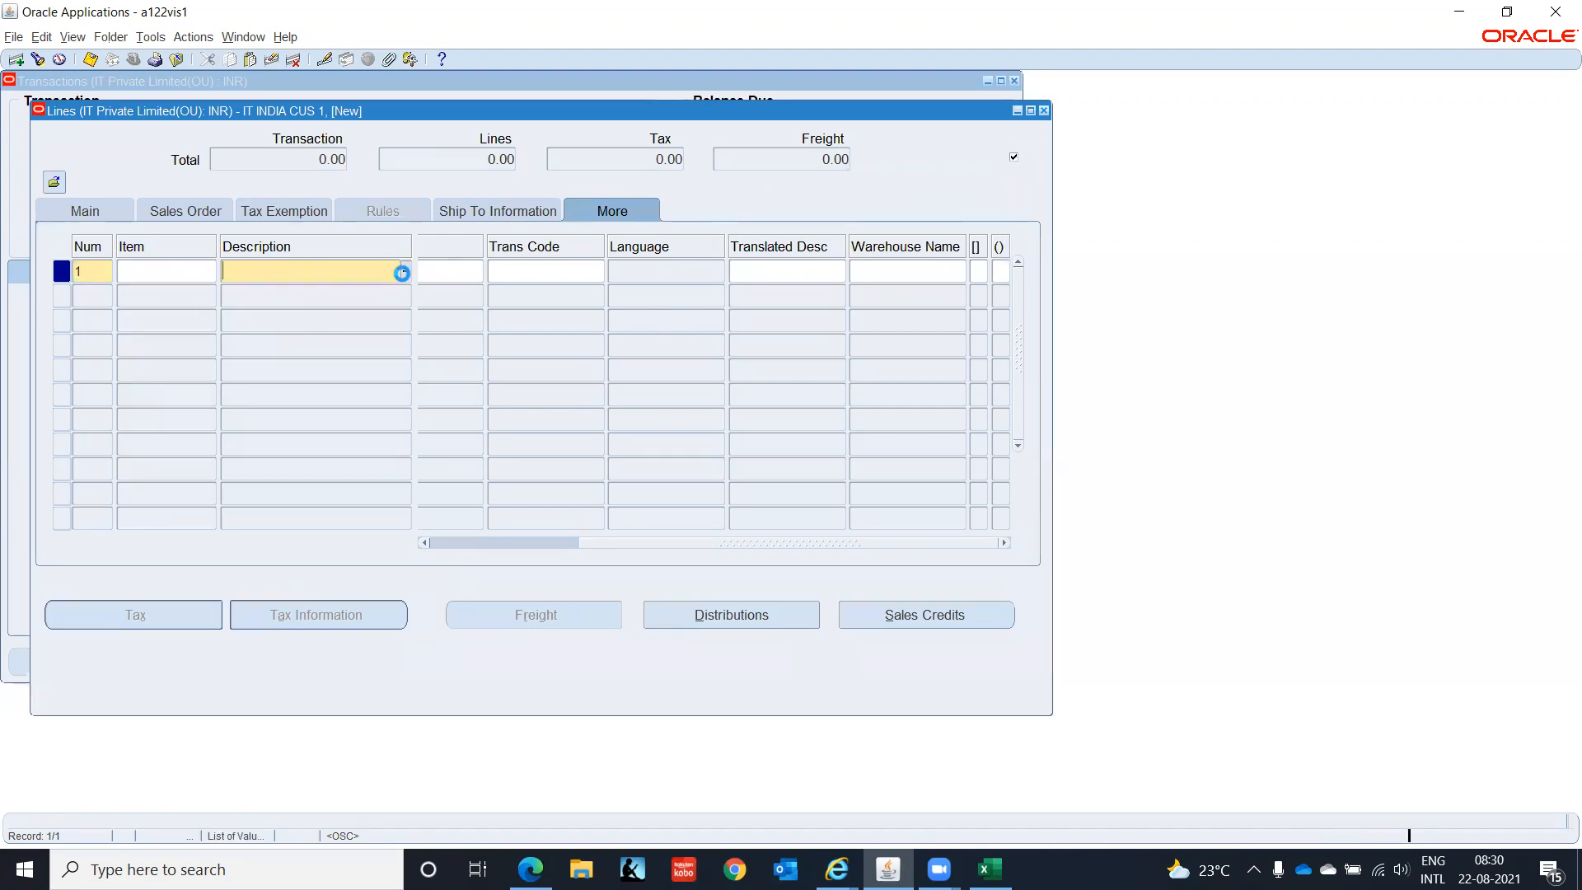
pyautogui.write('Con%')
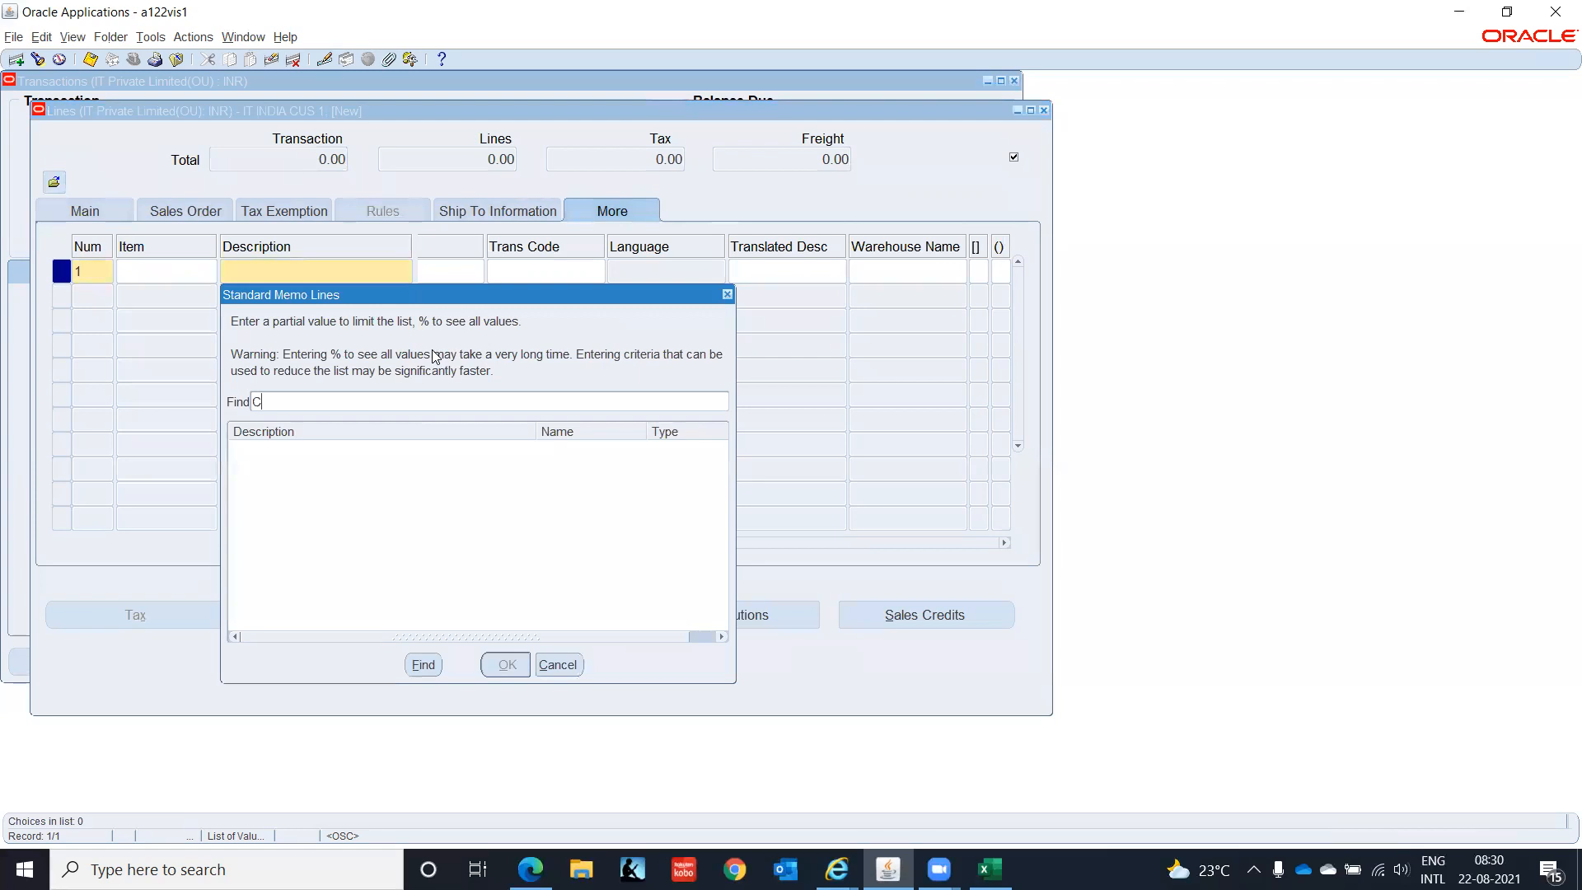
pyautogui.press('Return')
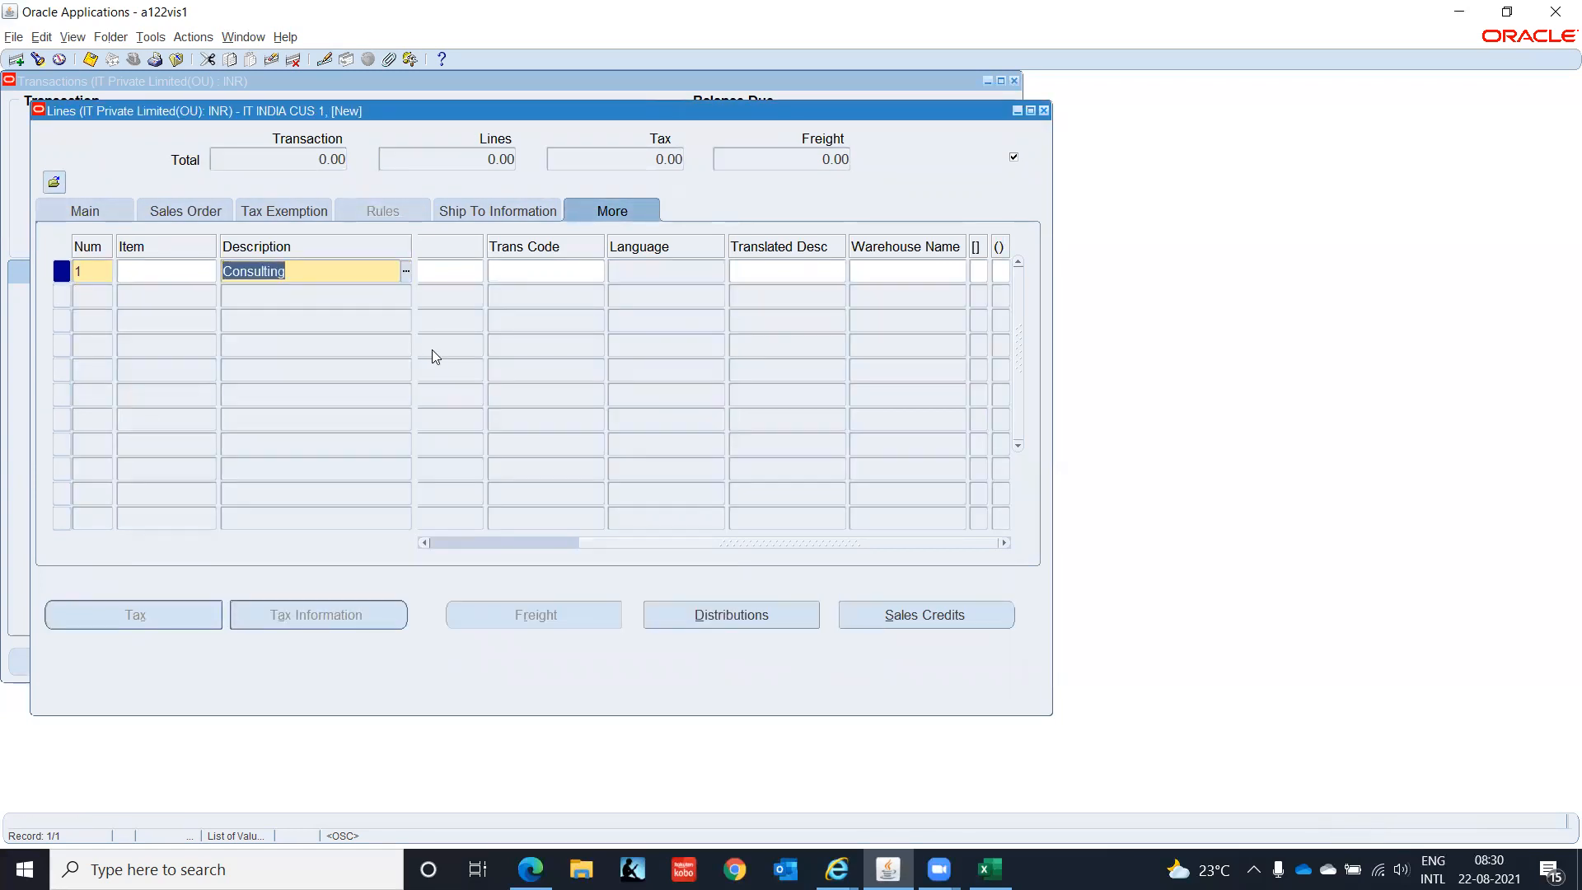
pyautogui.press('Tab')
pyautogui.click(743, 278)
pyautogui.write('-1000')
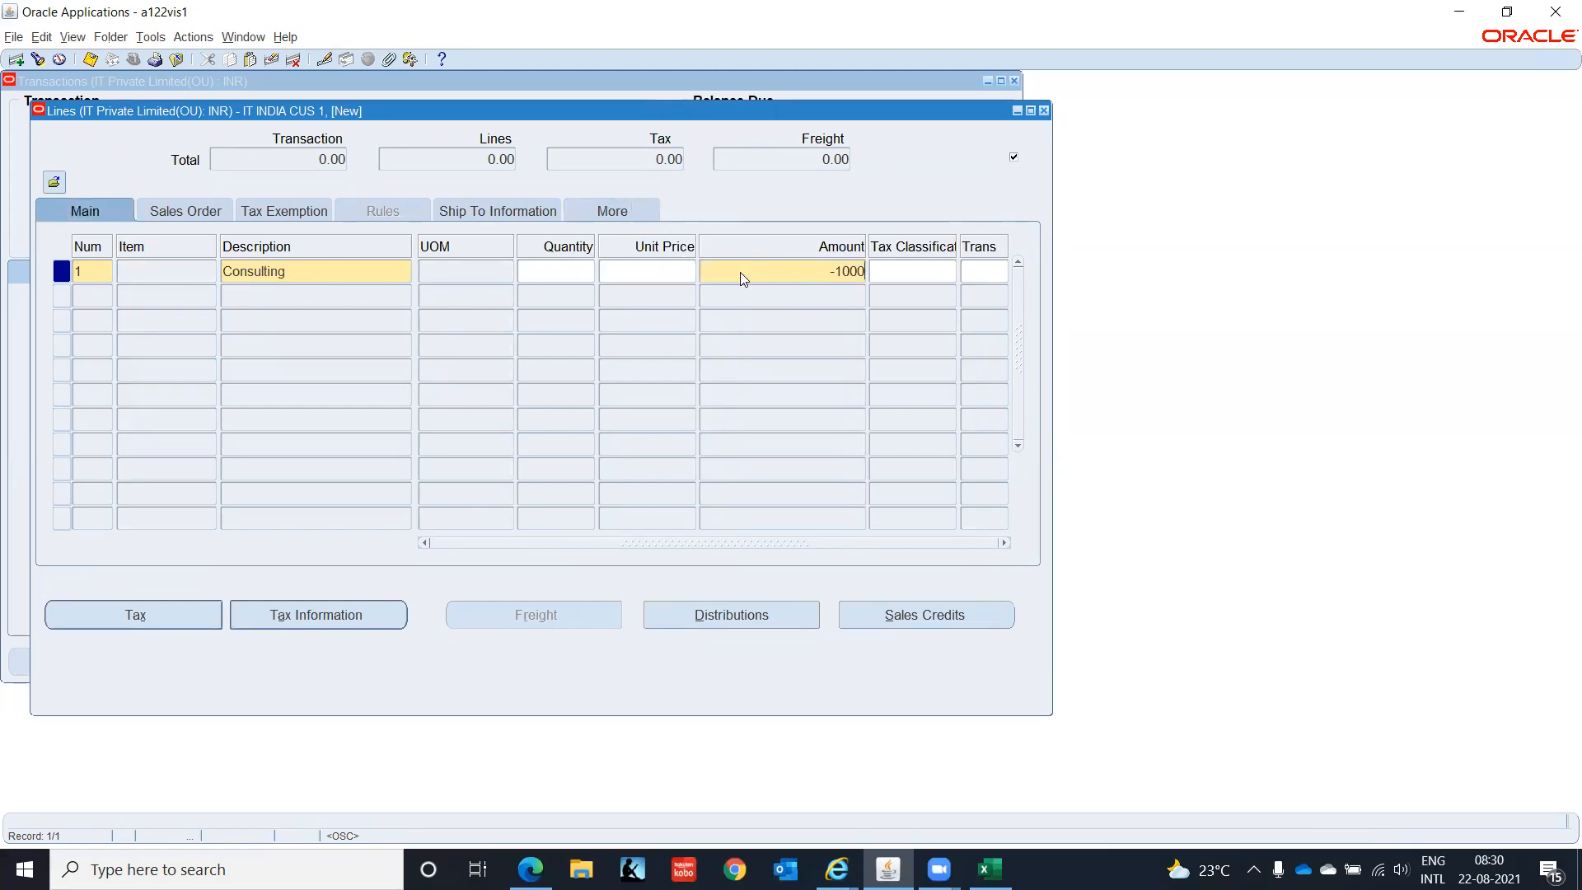
pyautogui.press('Tab')
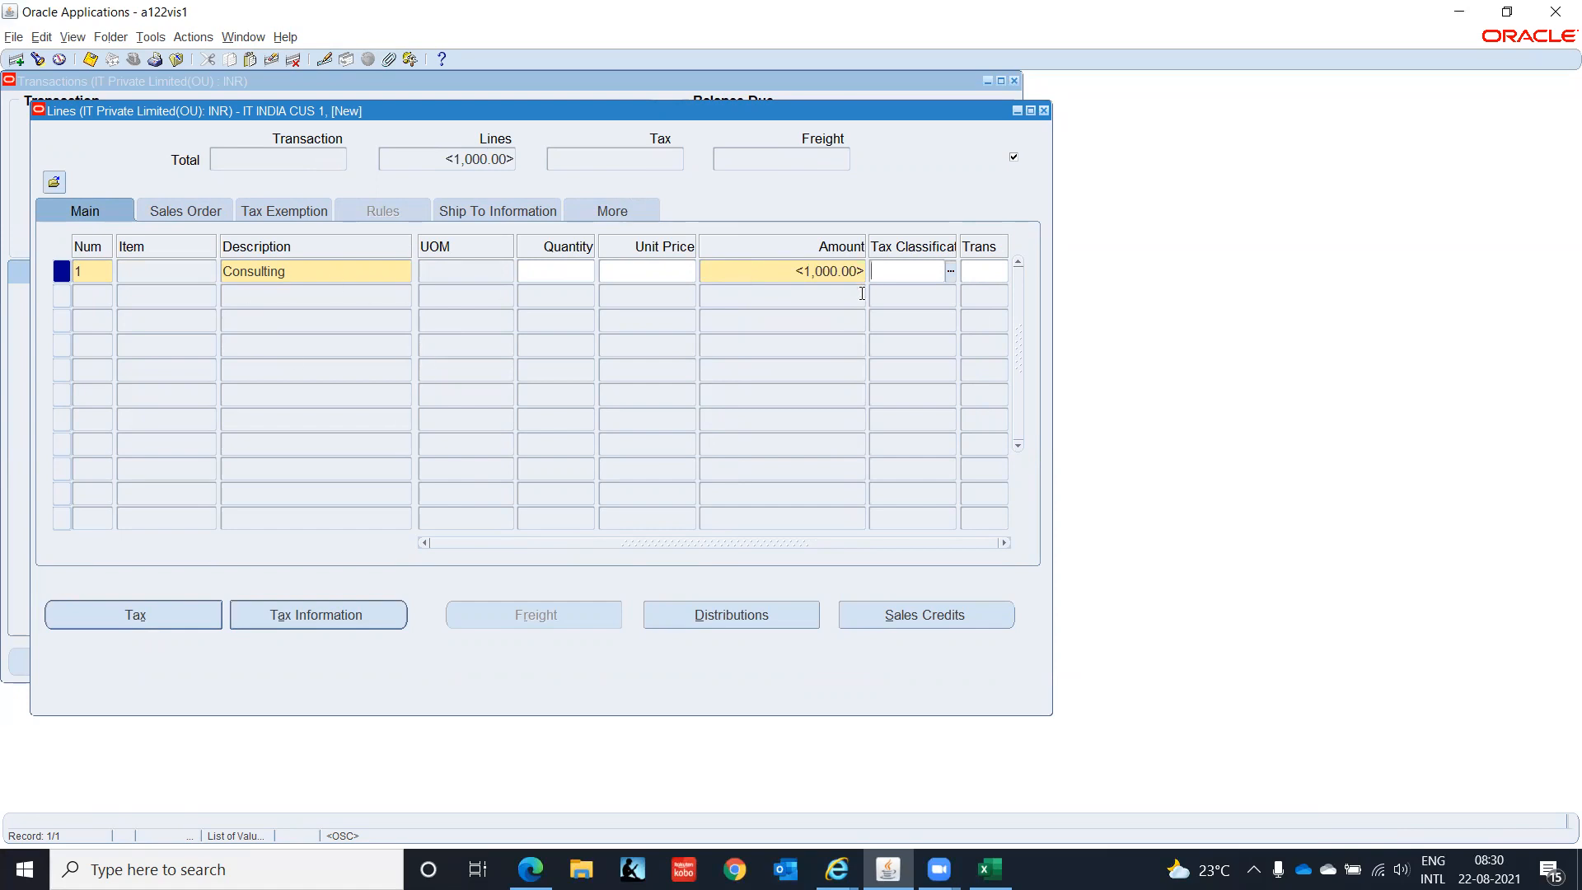
# - Set the line's India Registration Status to N and accept the India information
pyautogui.click(609, 211)
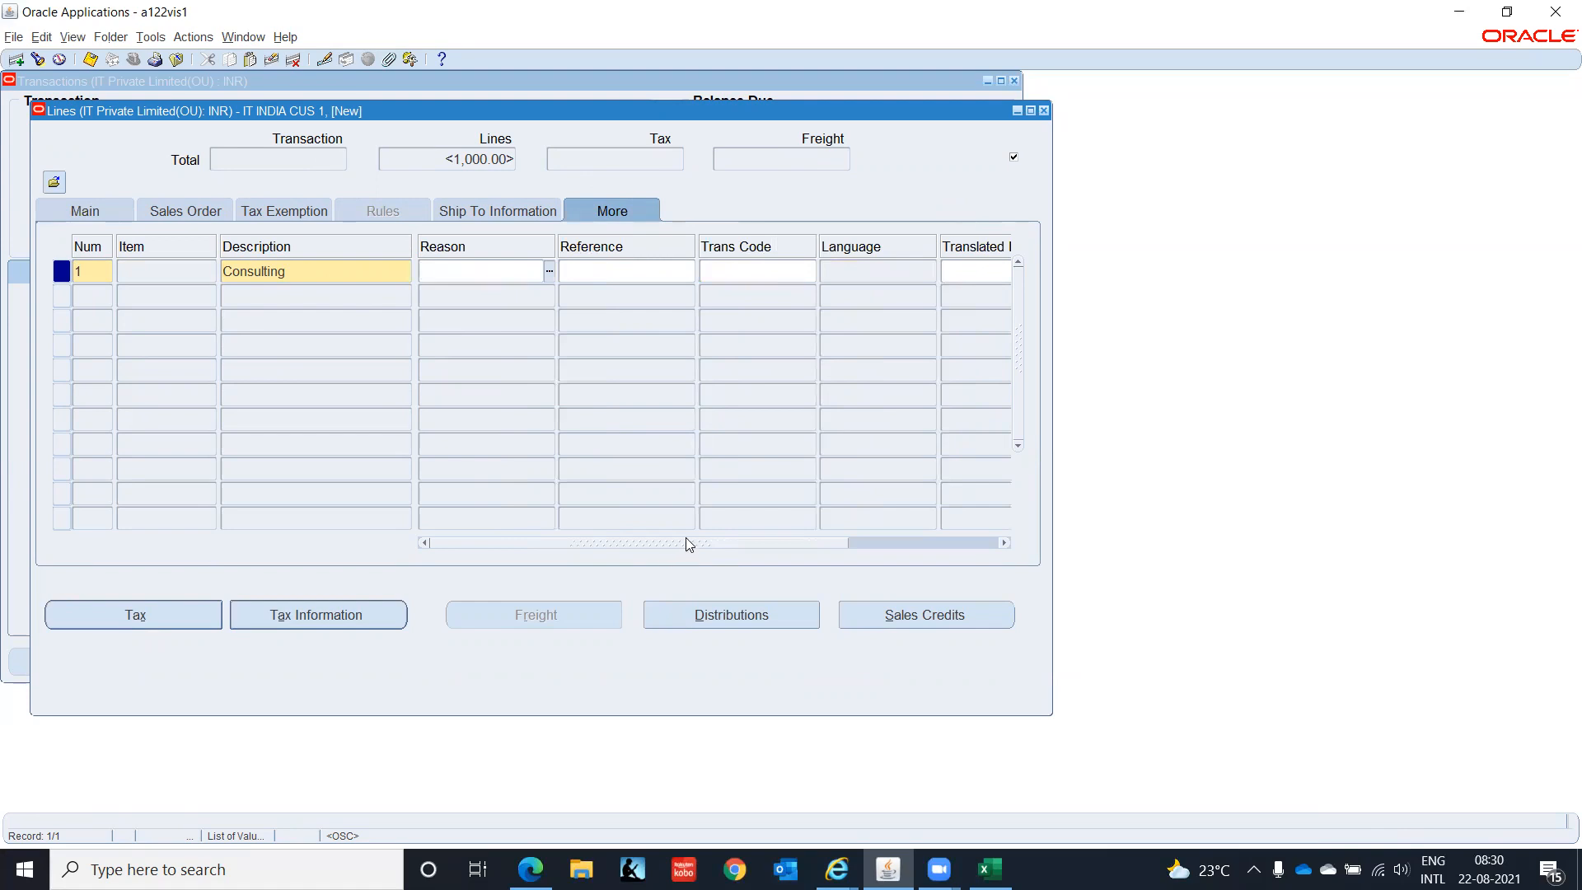
pyautogui.moveTo(685, 541); pyautogui.dragTo(1118, 520)
pyautogui.click(979, 270)
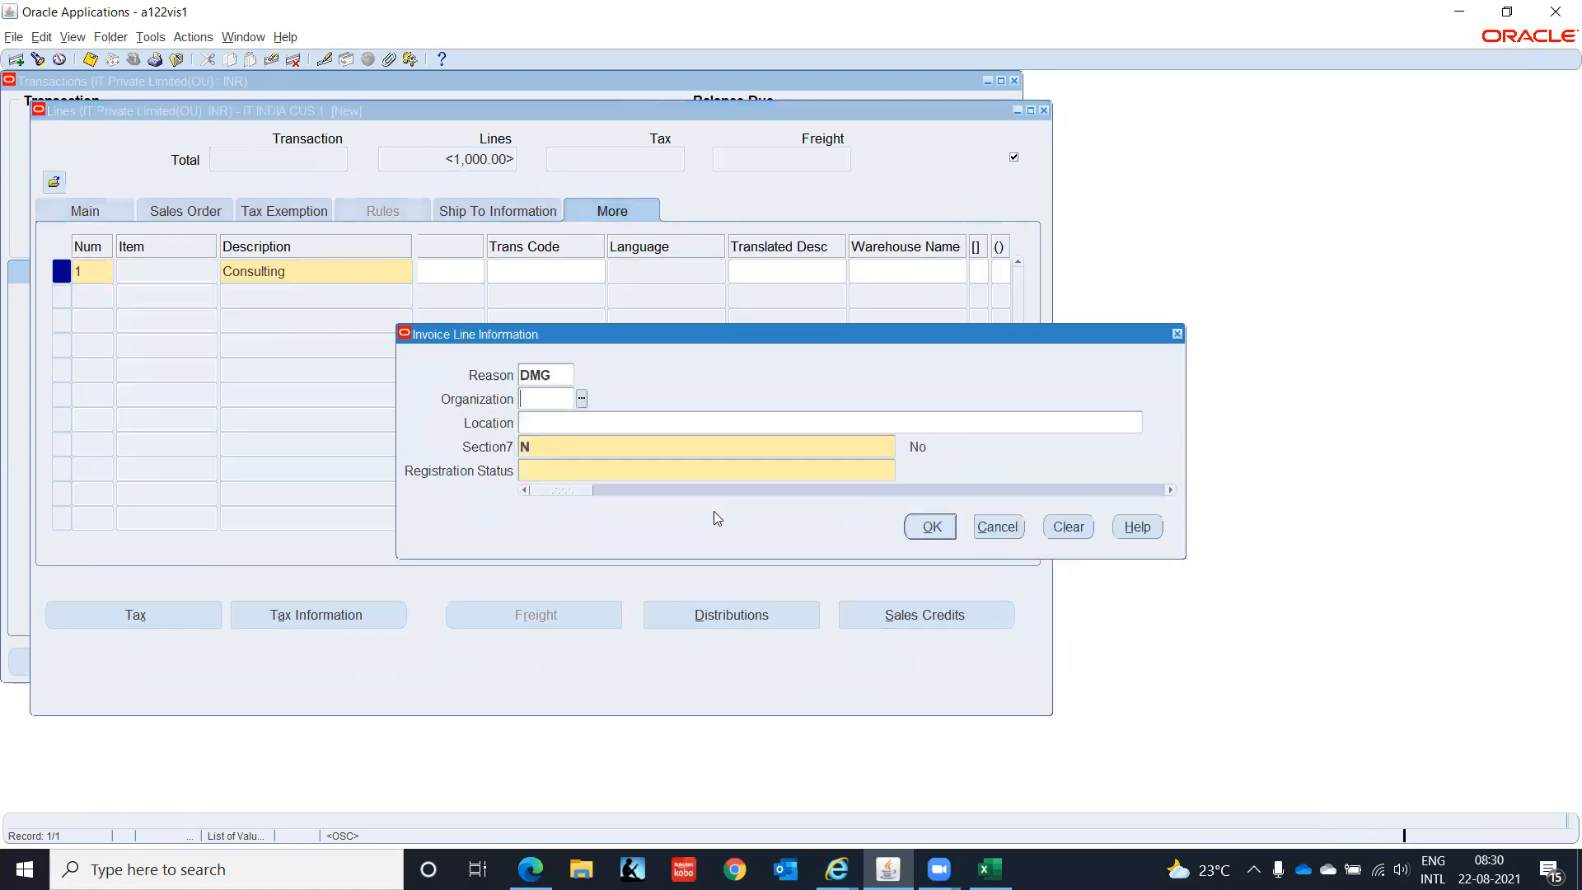
pyautogui.click(586, 475)
pyautogui.write('N')
pyautogui.press('Return')
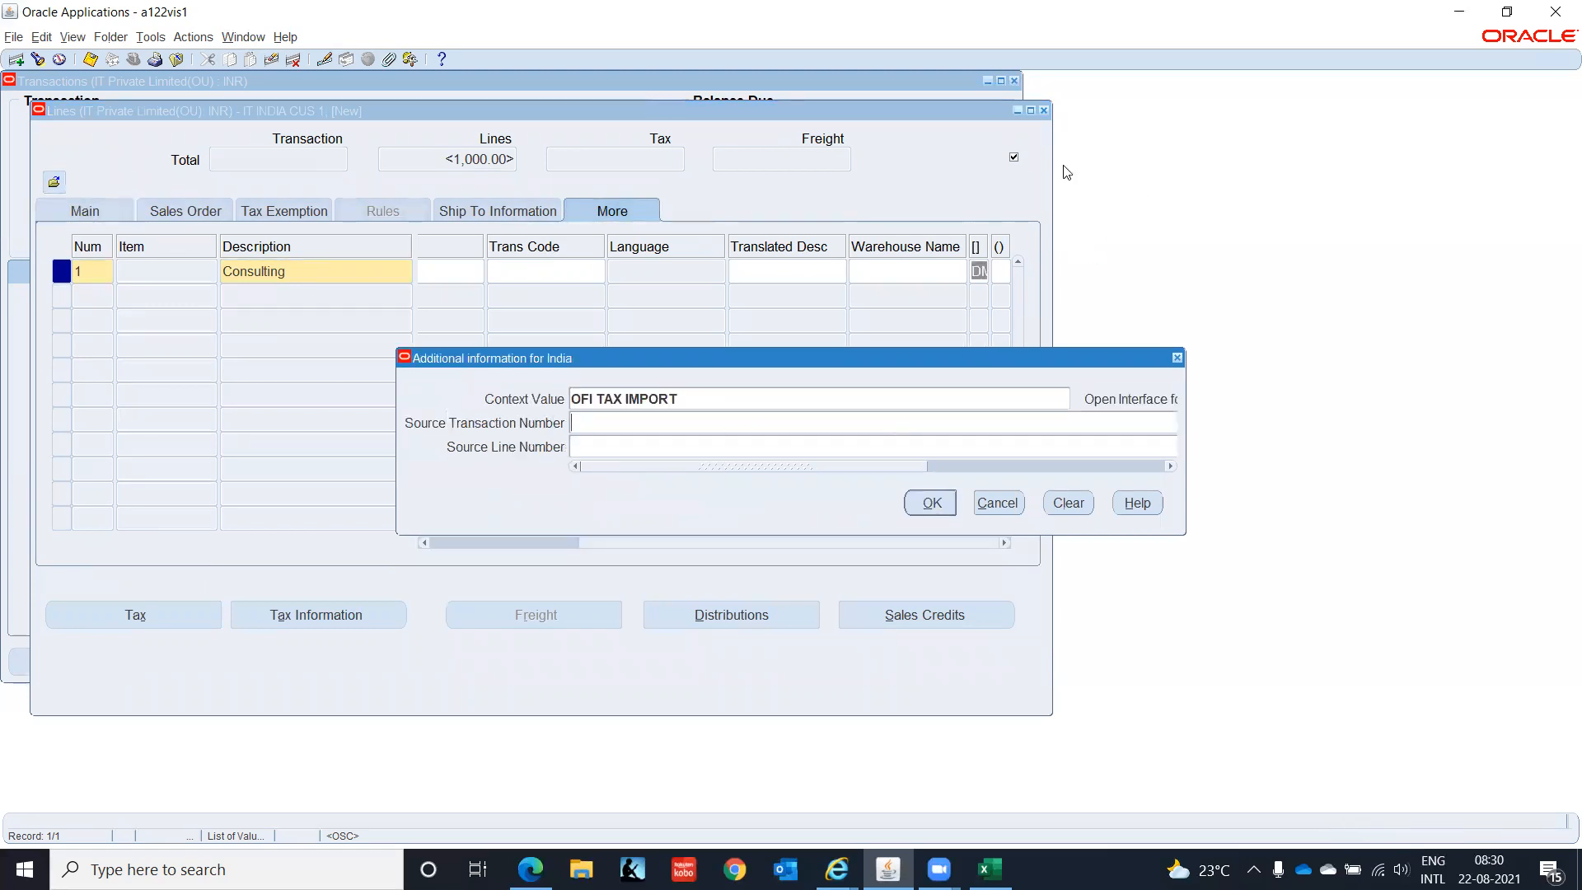
pyautogui.click(929, 502)
# - Review credit memo 10002's distributions (receivable 1210, revenue 4130) and complete it
pyautogui.click(1043, 110)
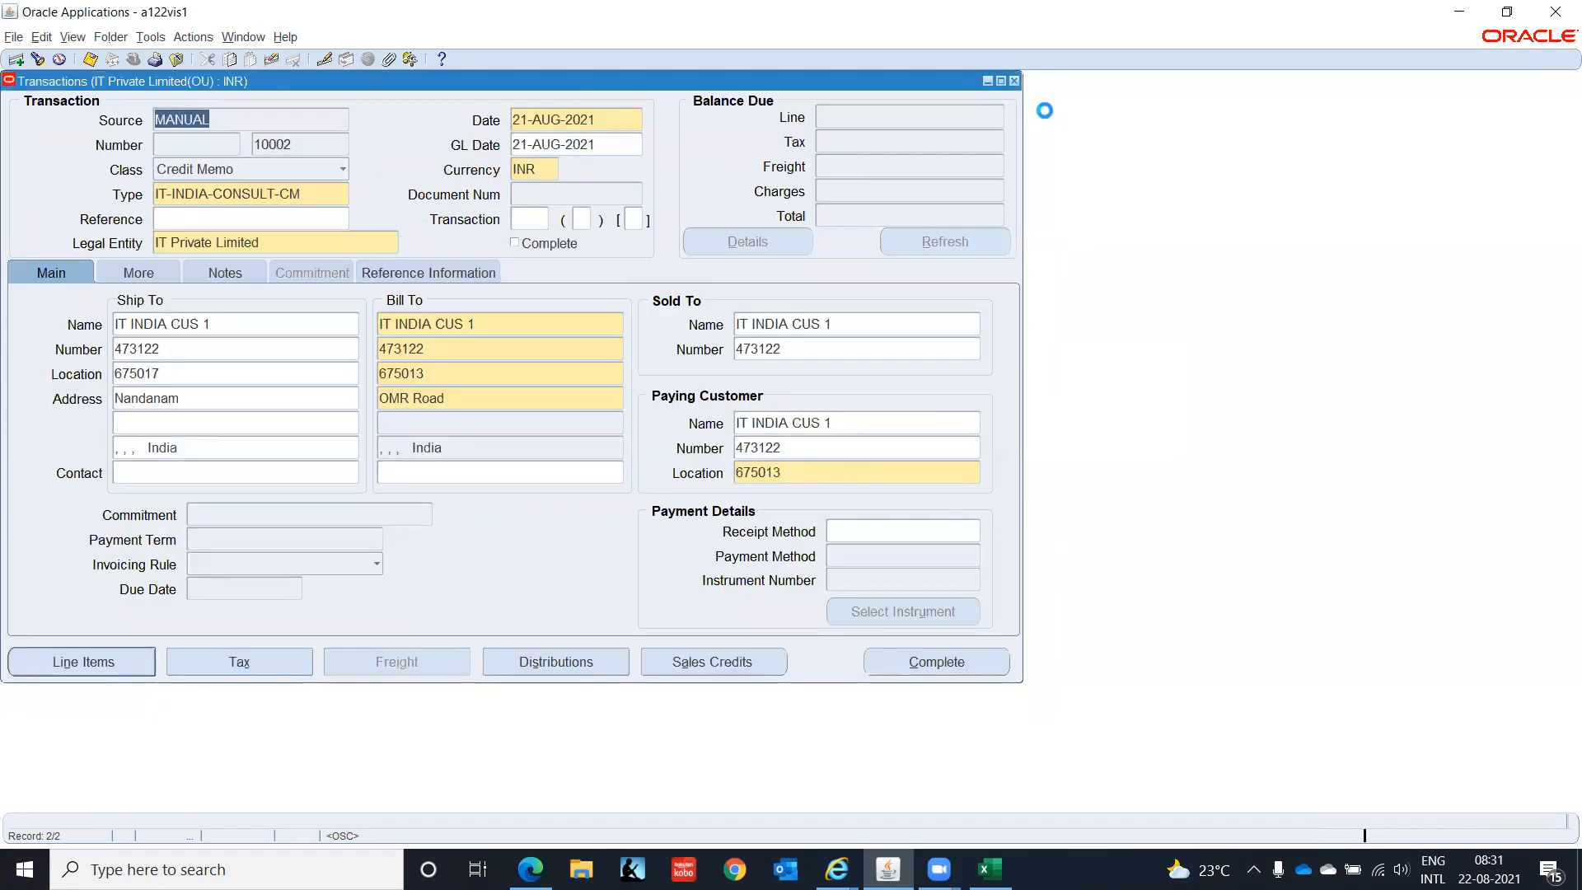
pyautogui.click(552, 662)
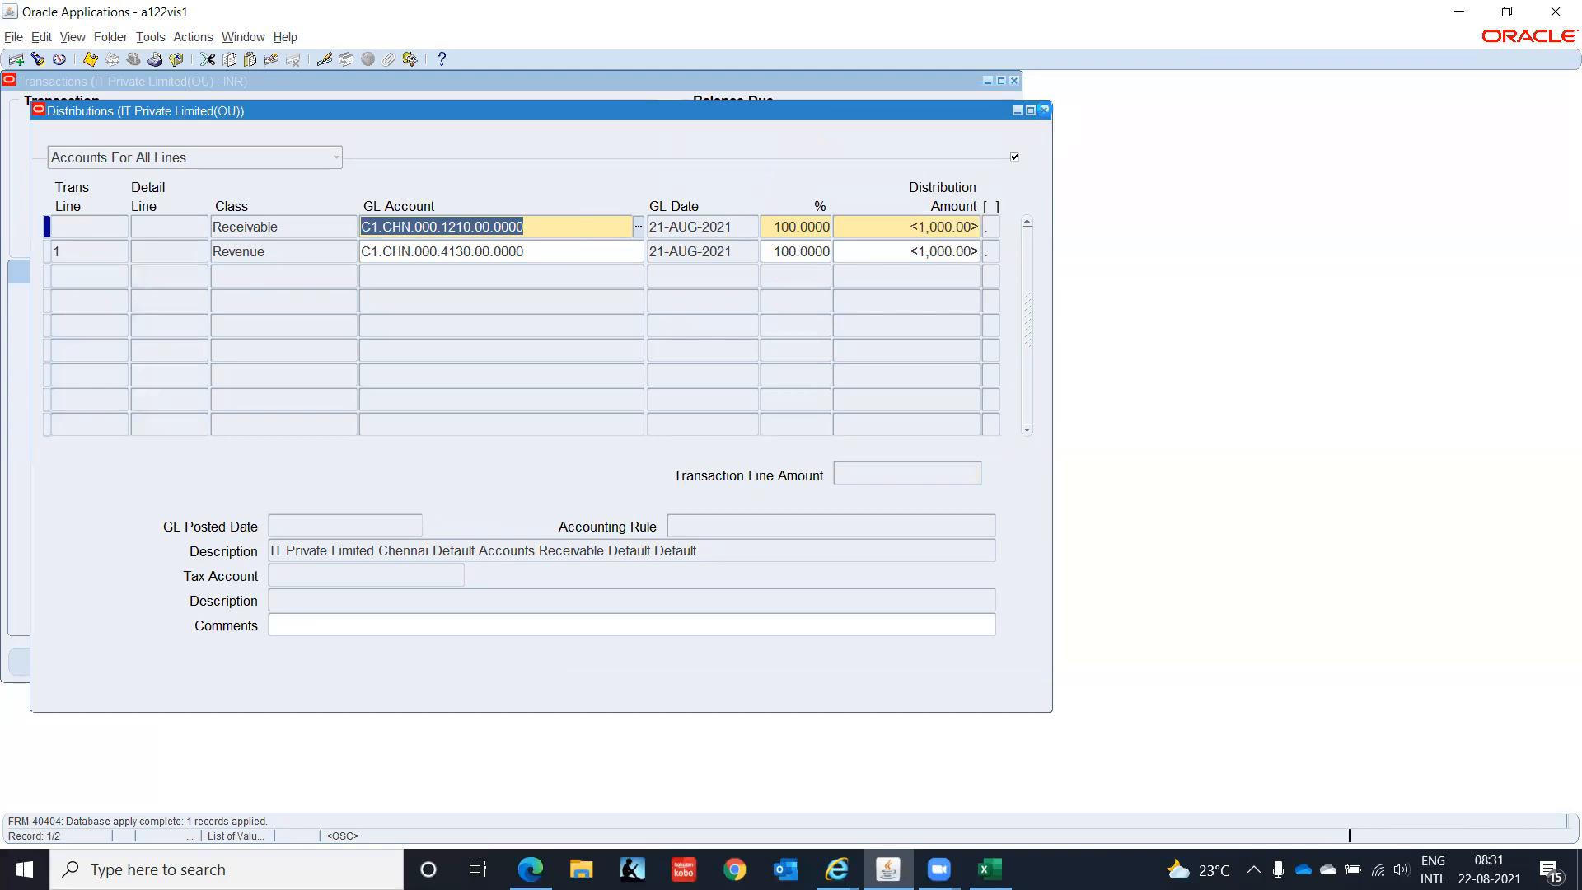
pyautogui.click(1043, 110)
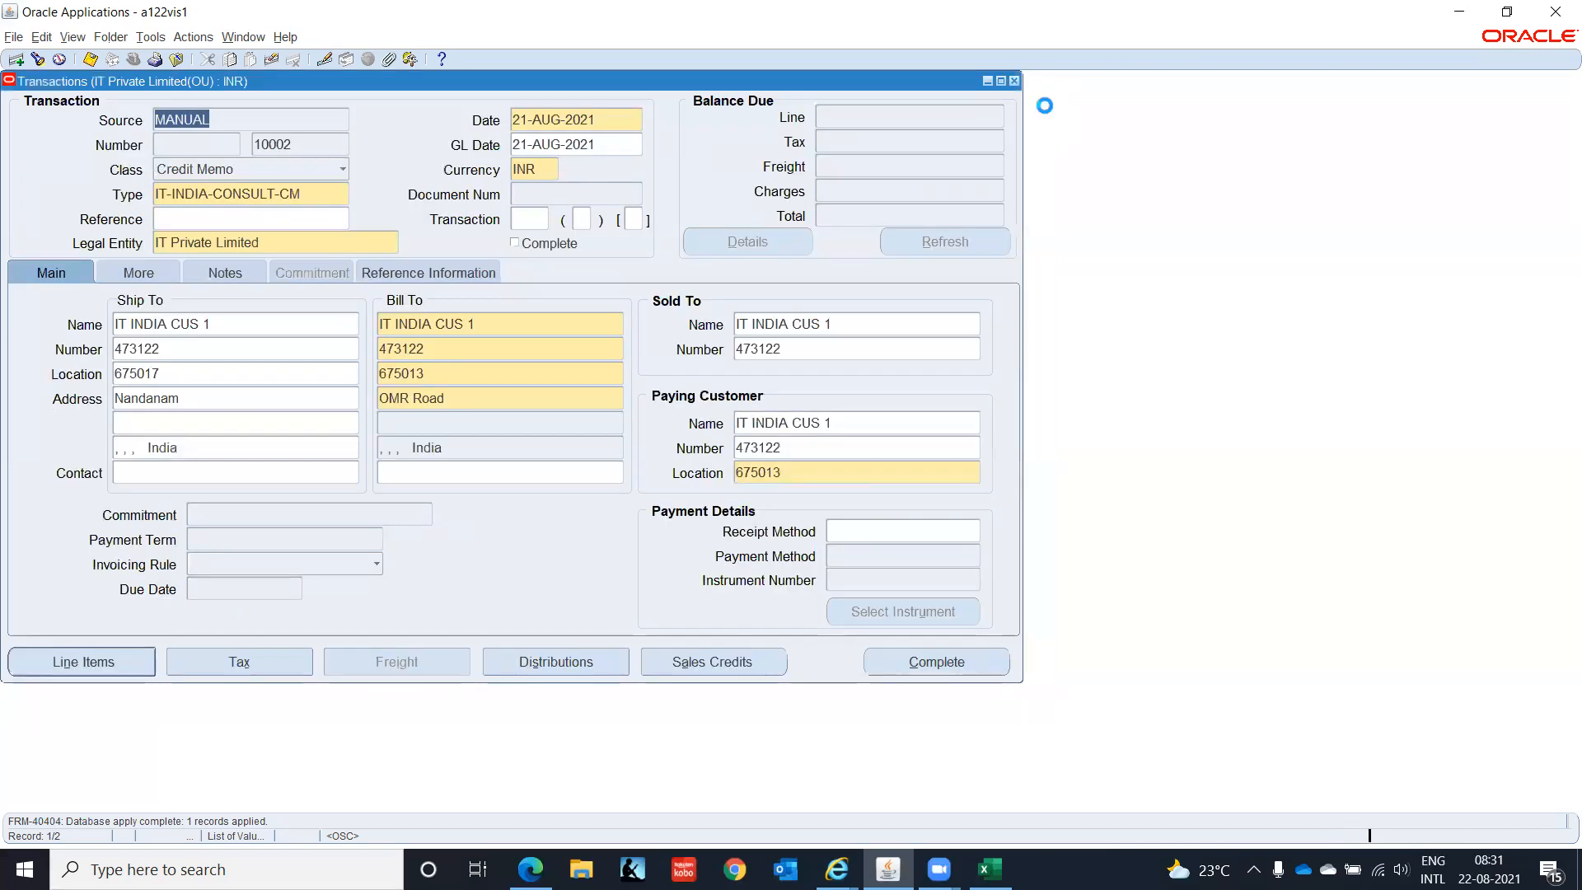
pyautogui.click(953, 659)
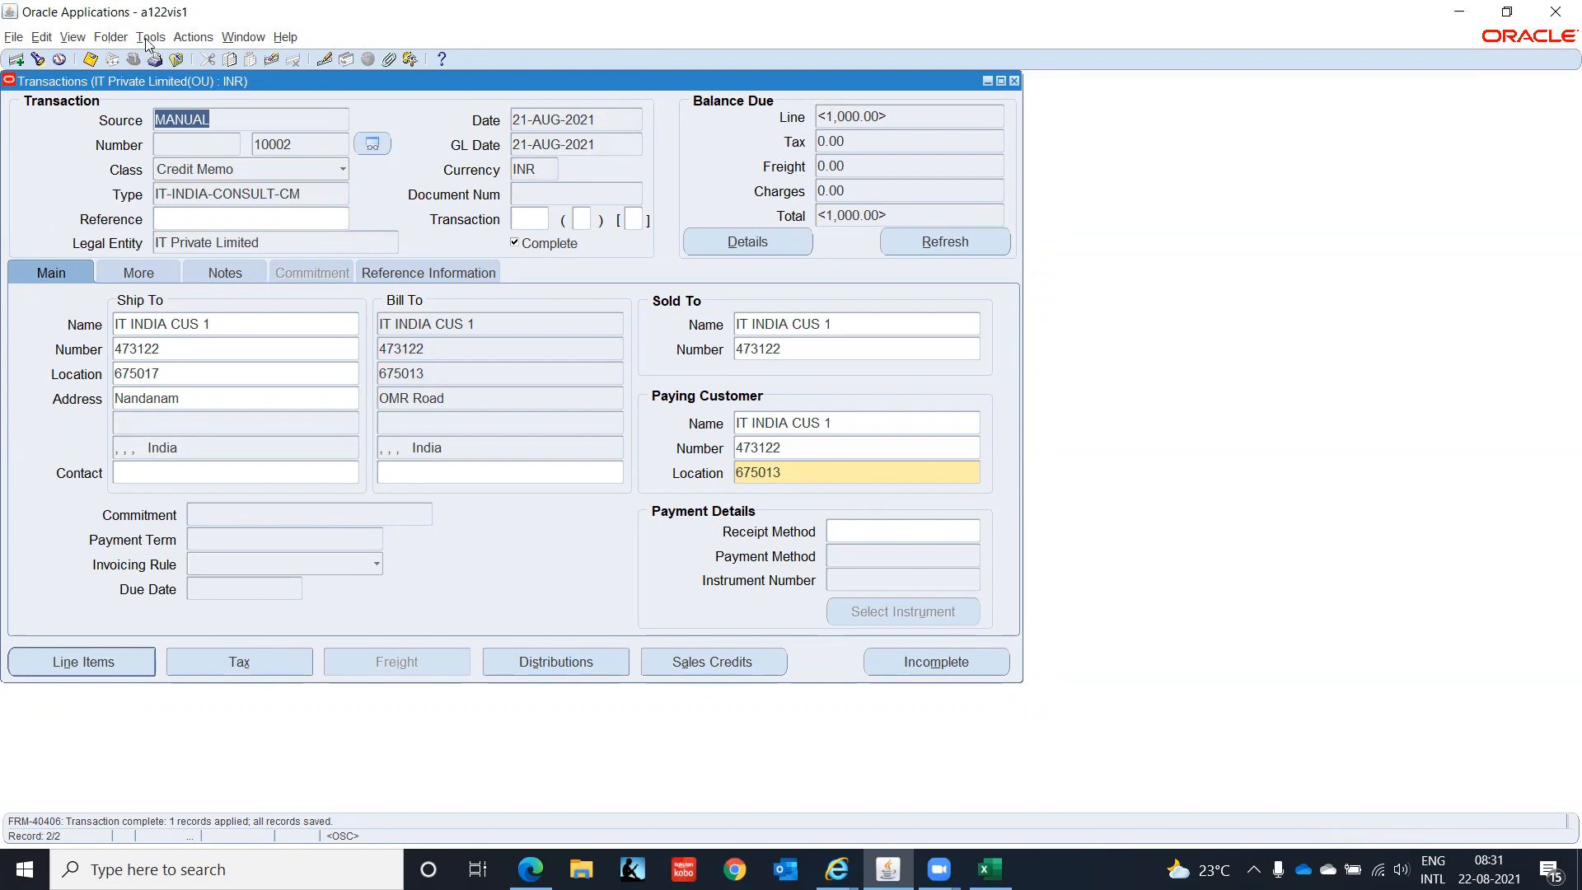
# - Apply credit memo 10002's 1,000.00 to invoice 10001, save, and go back to invoice 10001
pyautogui.click(195, 37)
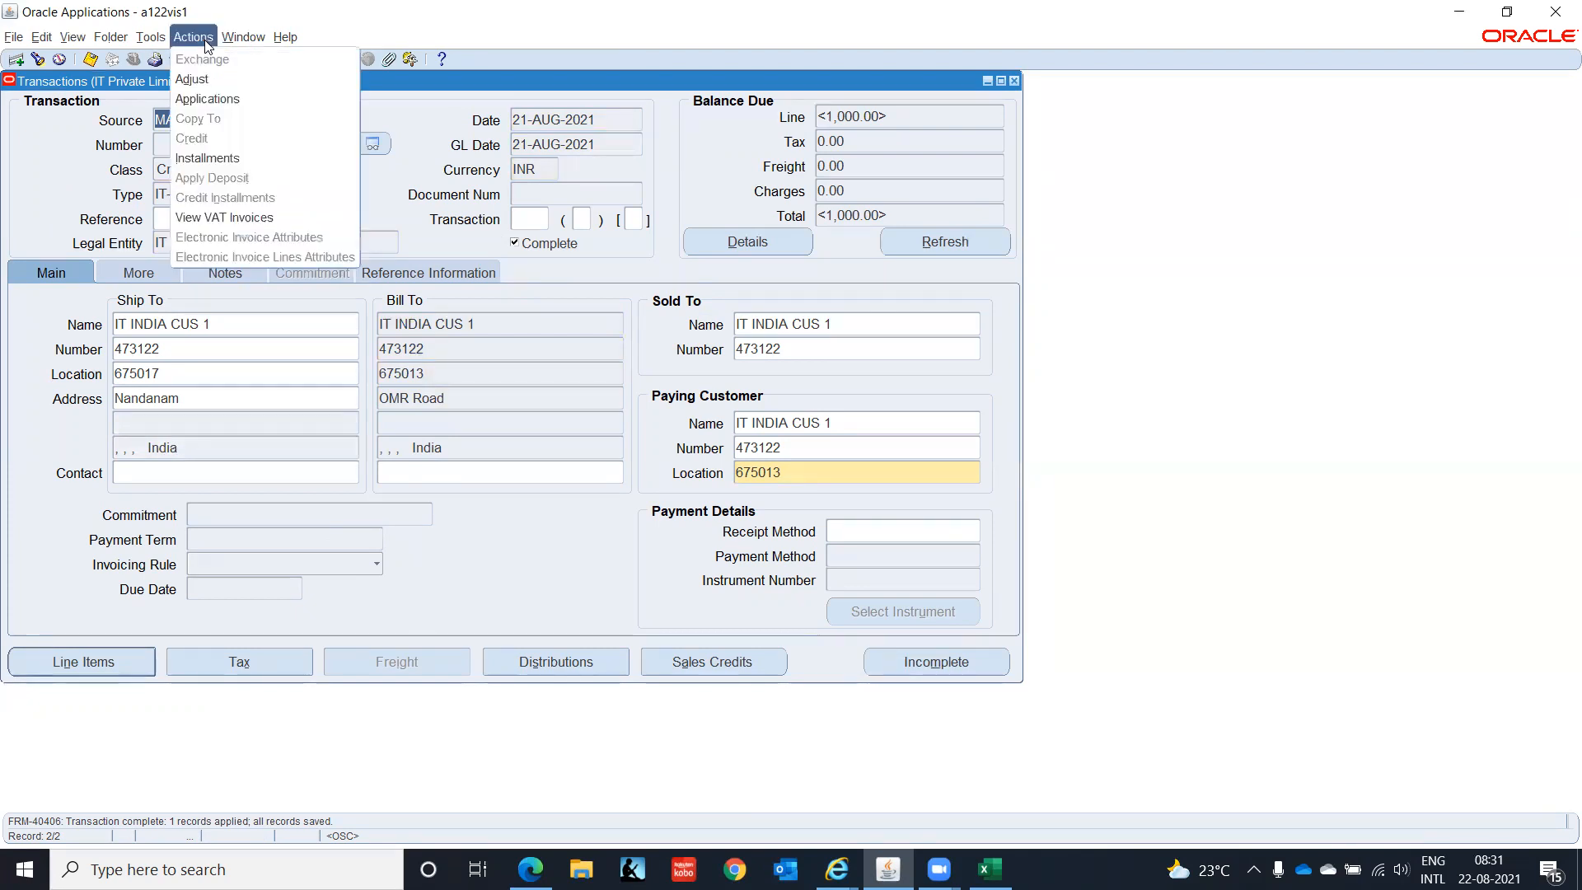
pyautogui.click(221, 99)
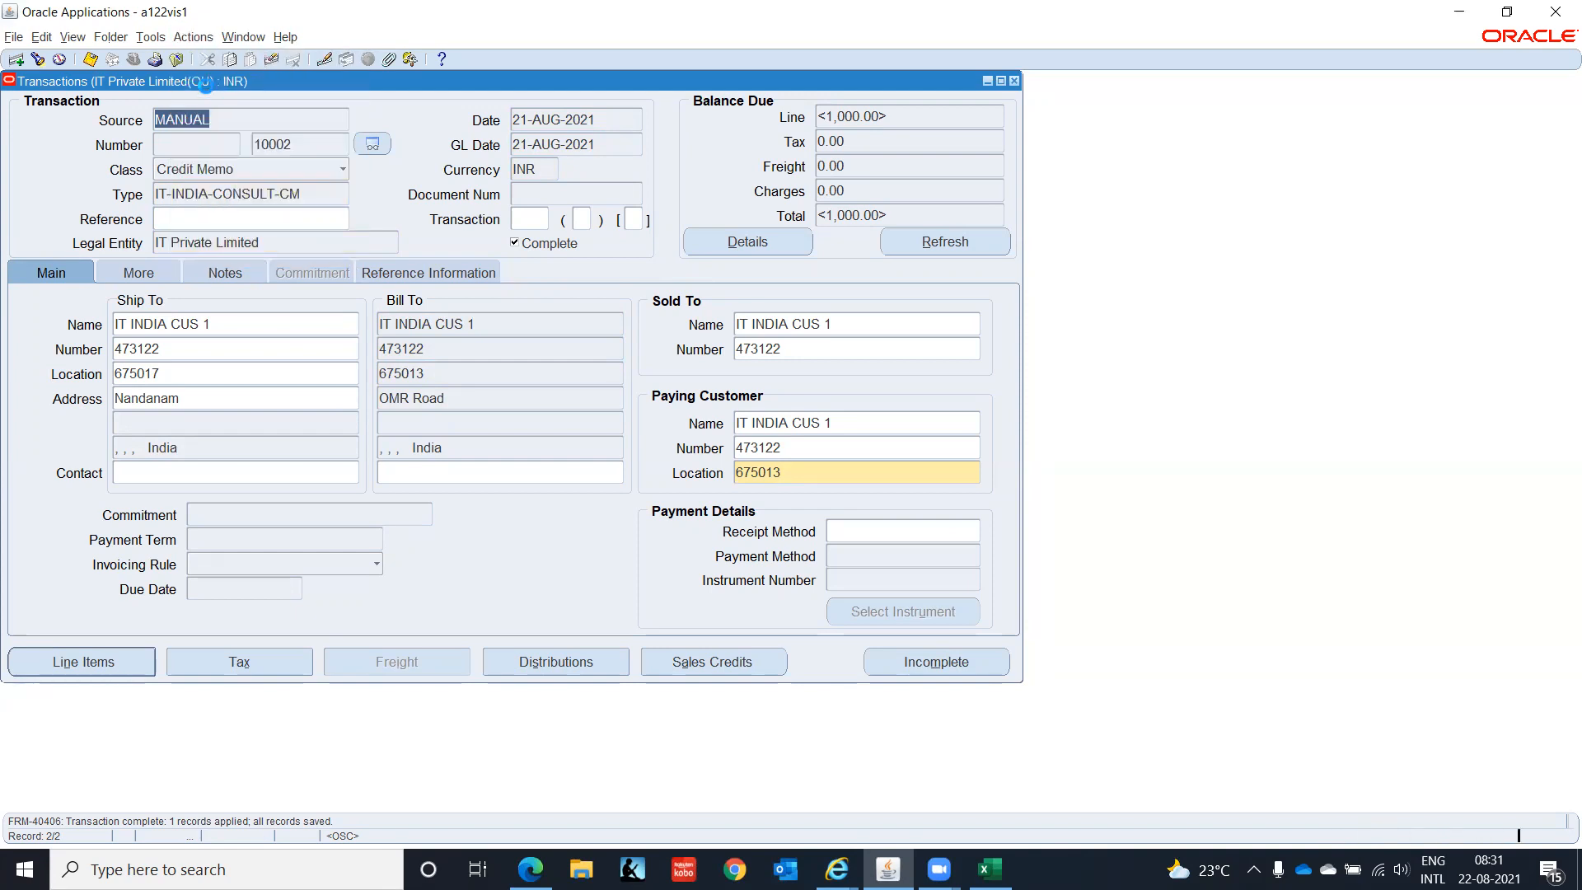
pyautogui.click(273, 354)
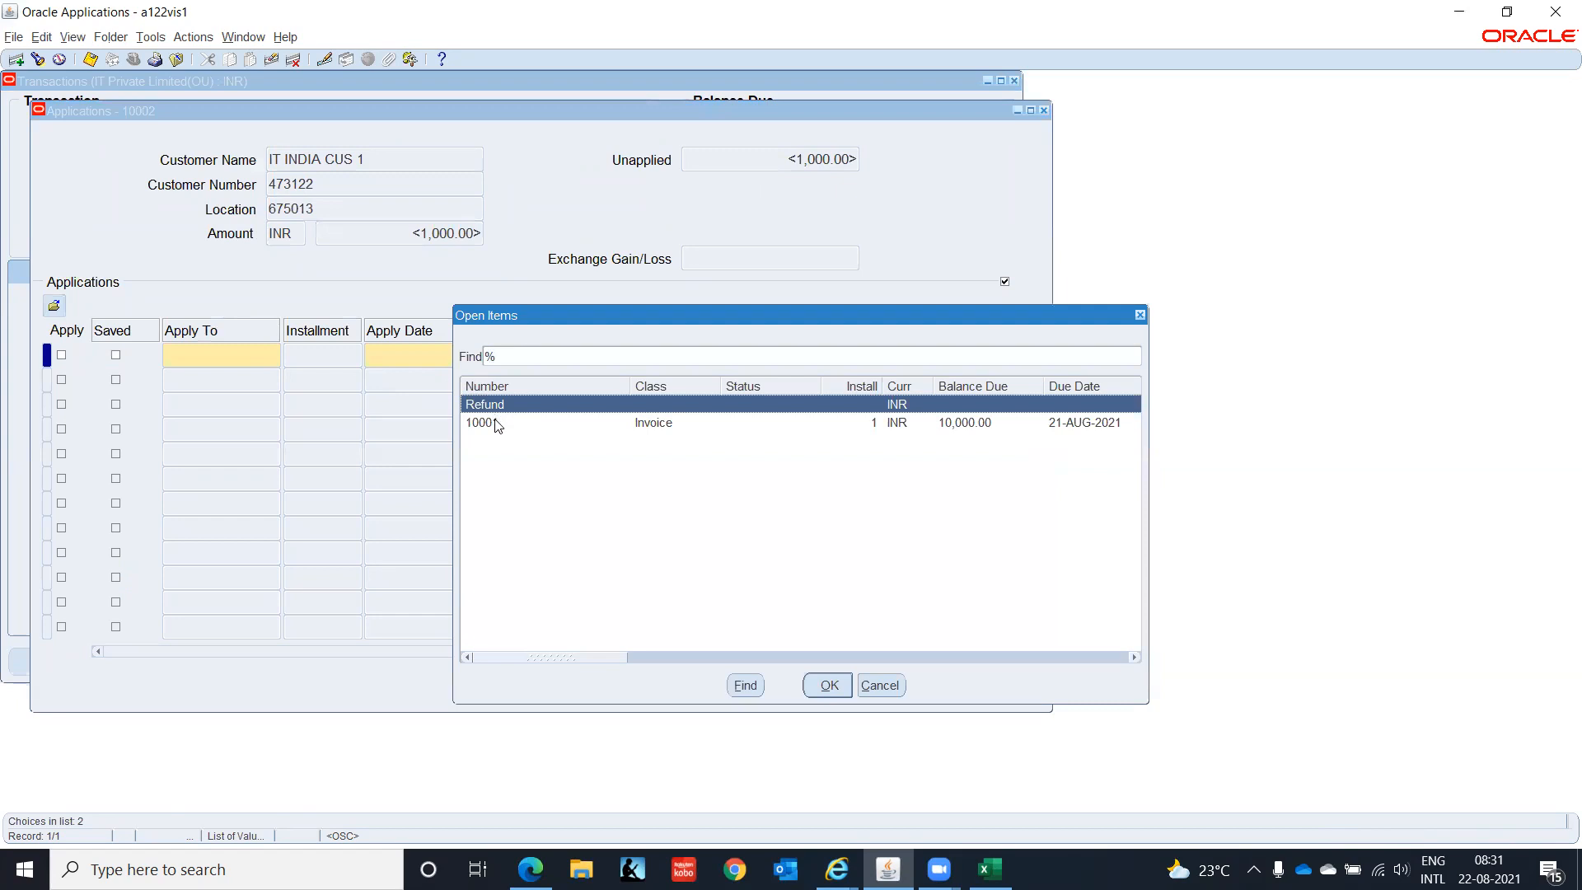
pyautogui.click(496, 422)
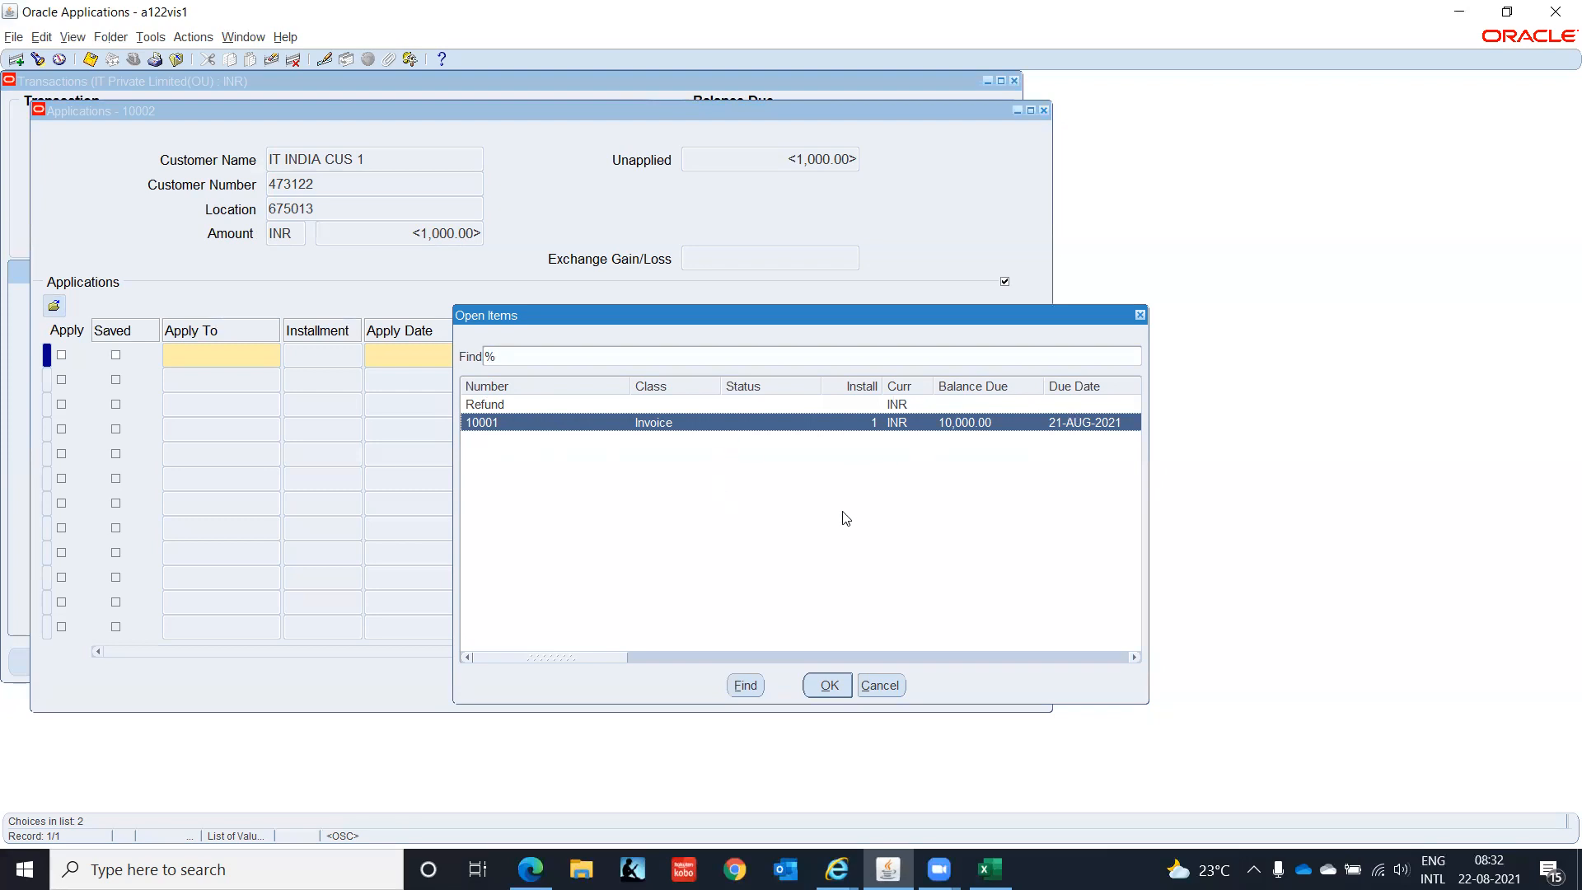
pyautogui.click(825, 686)
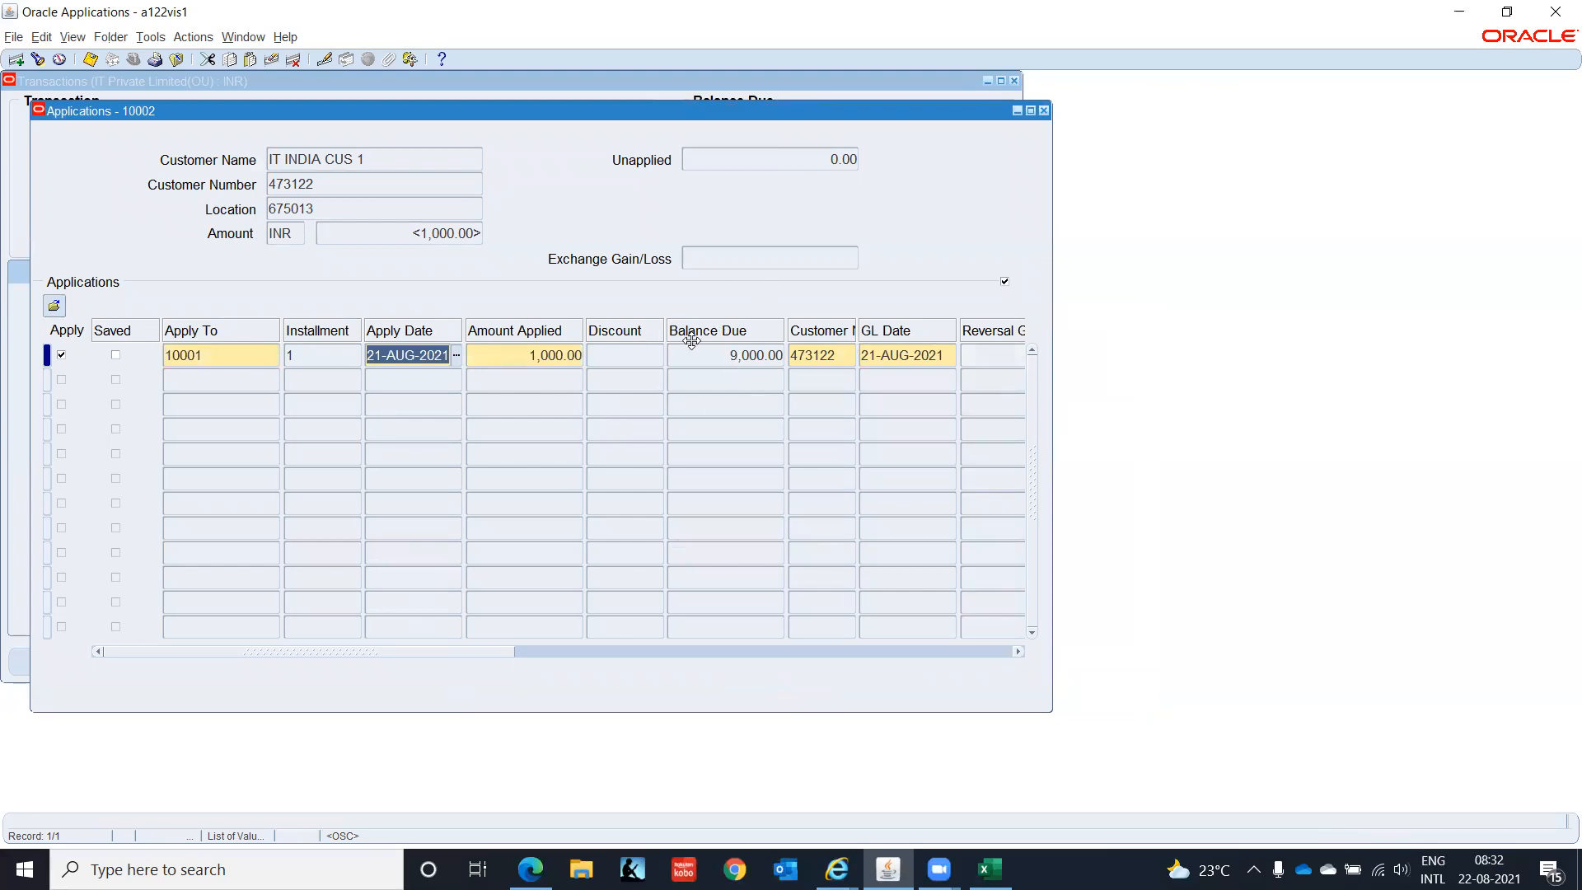
pyautogui.hotkey('ctrl', 's')
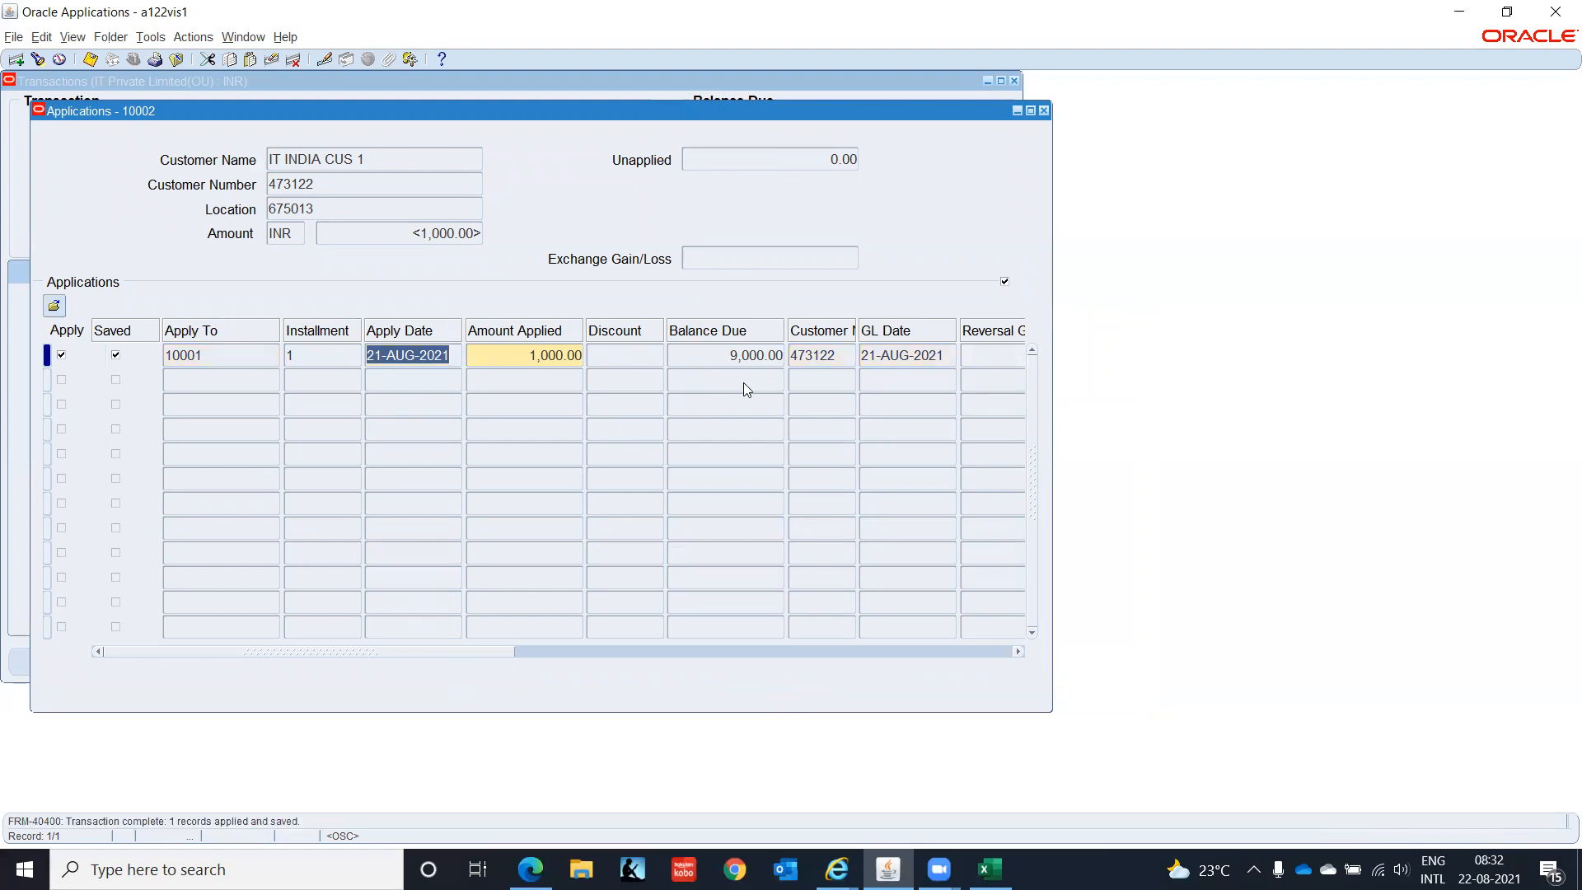
pyautogui.click(1044, 111)
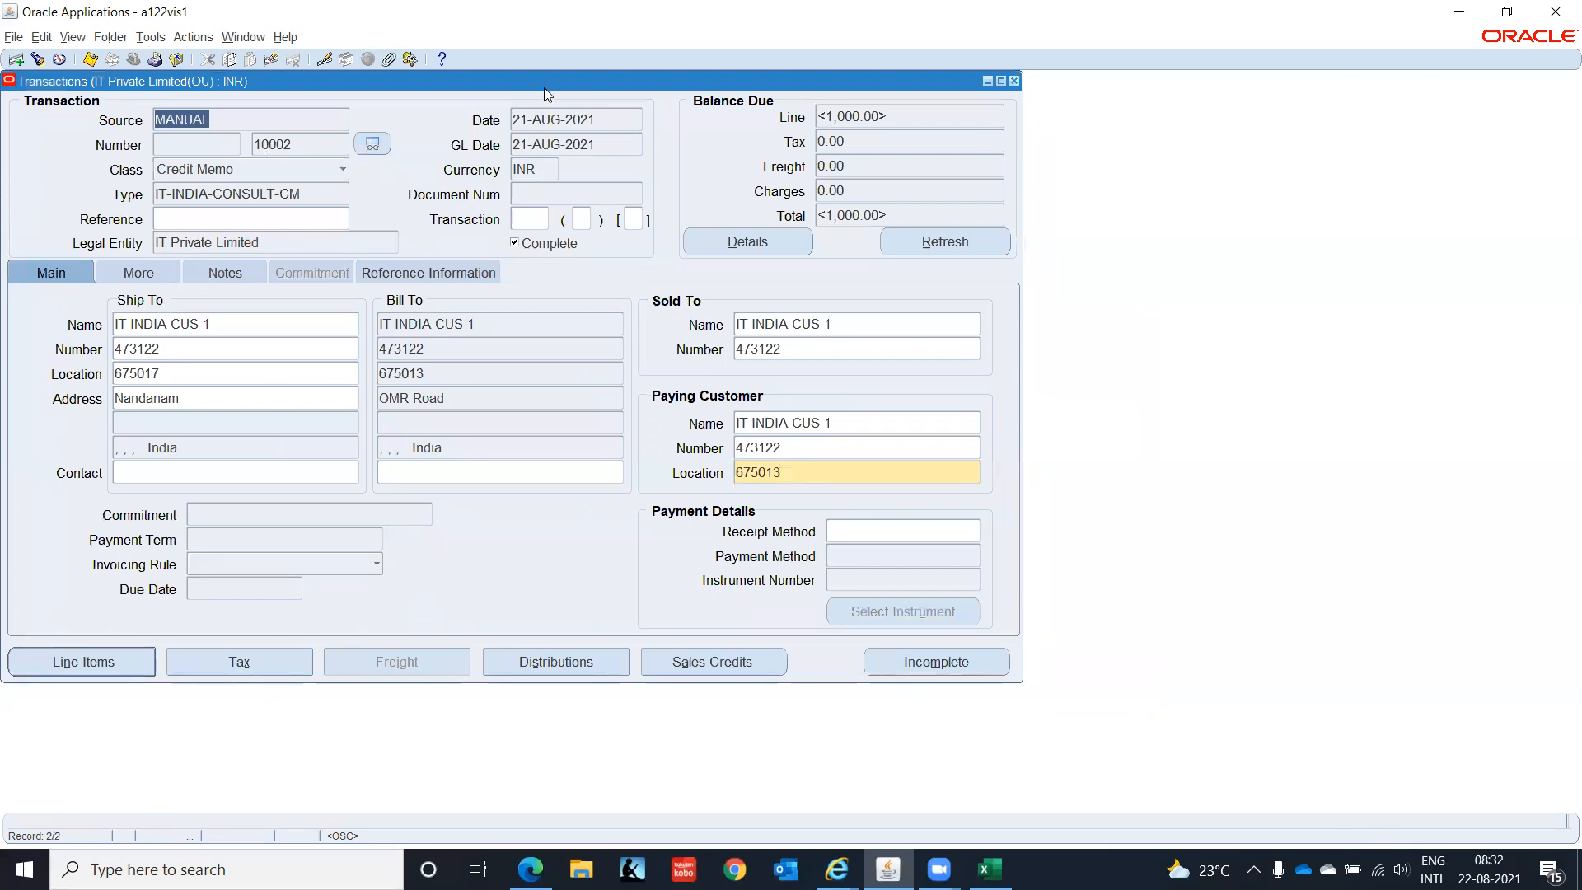
pyautogui.click(318, 119)
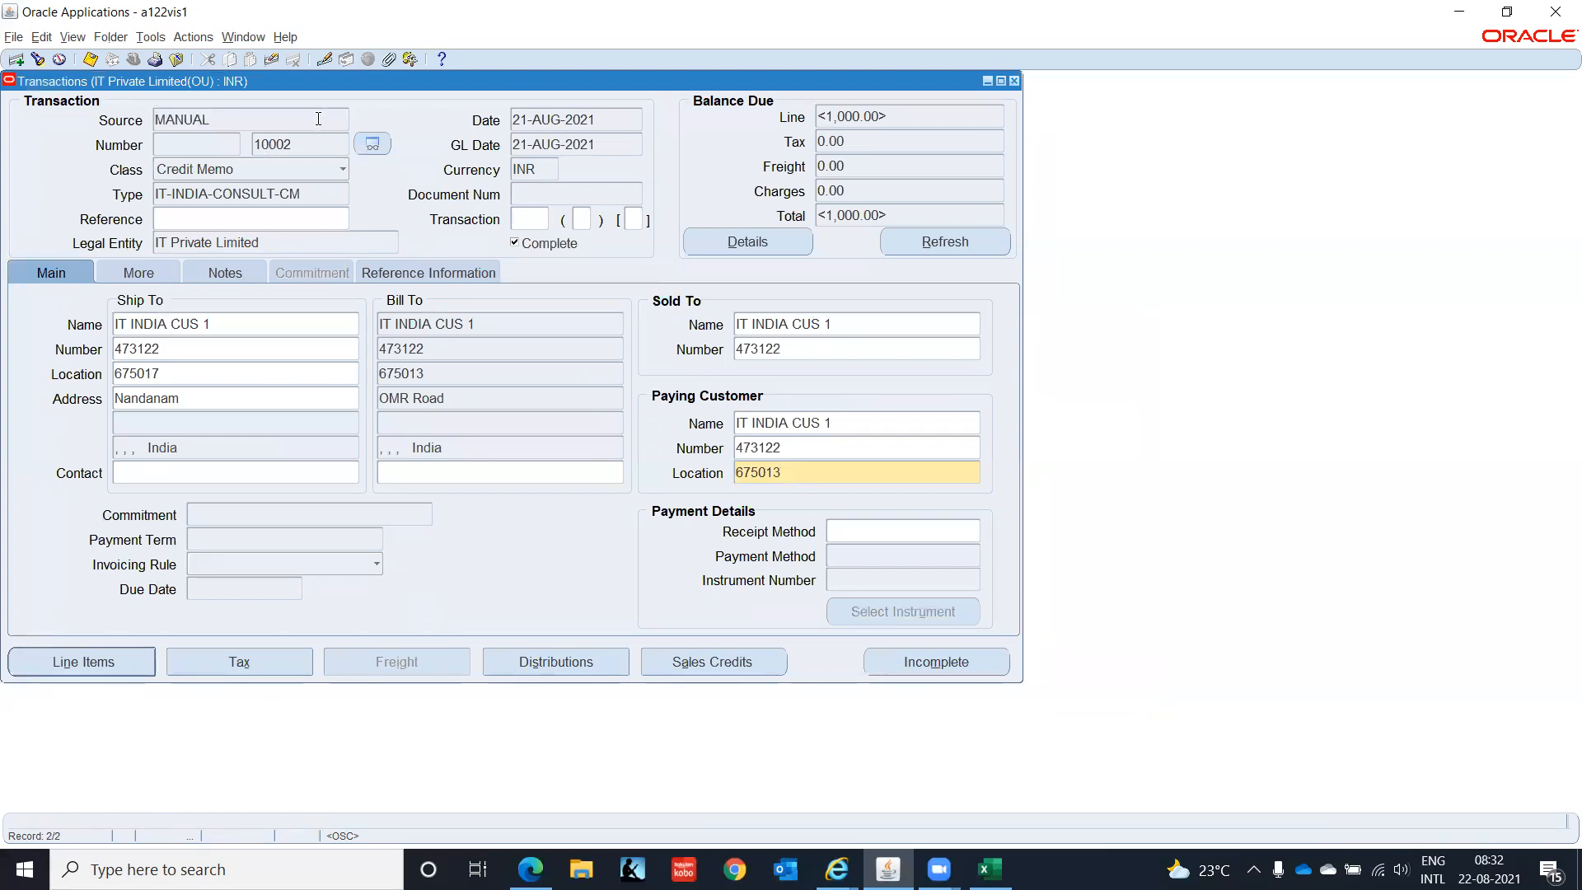
pyautogui.press('Up')
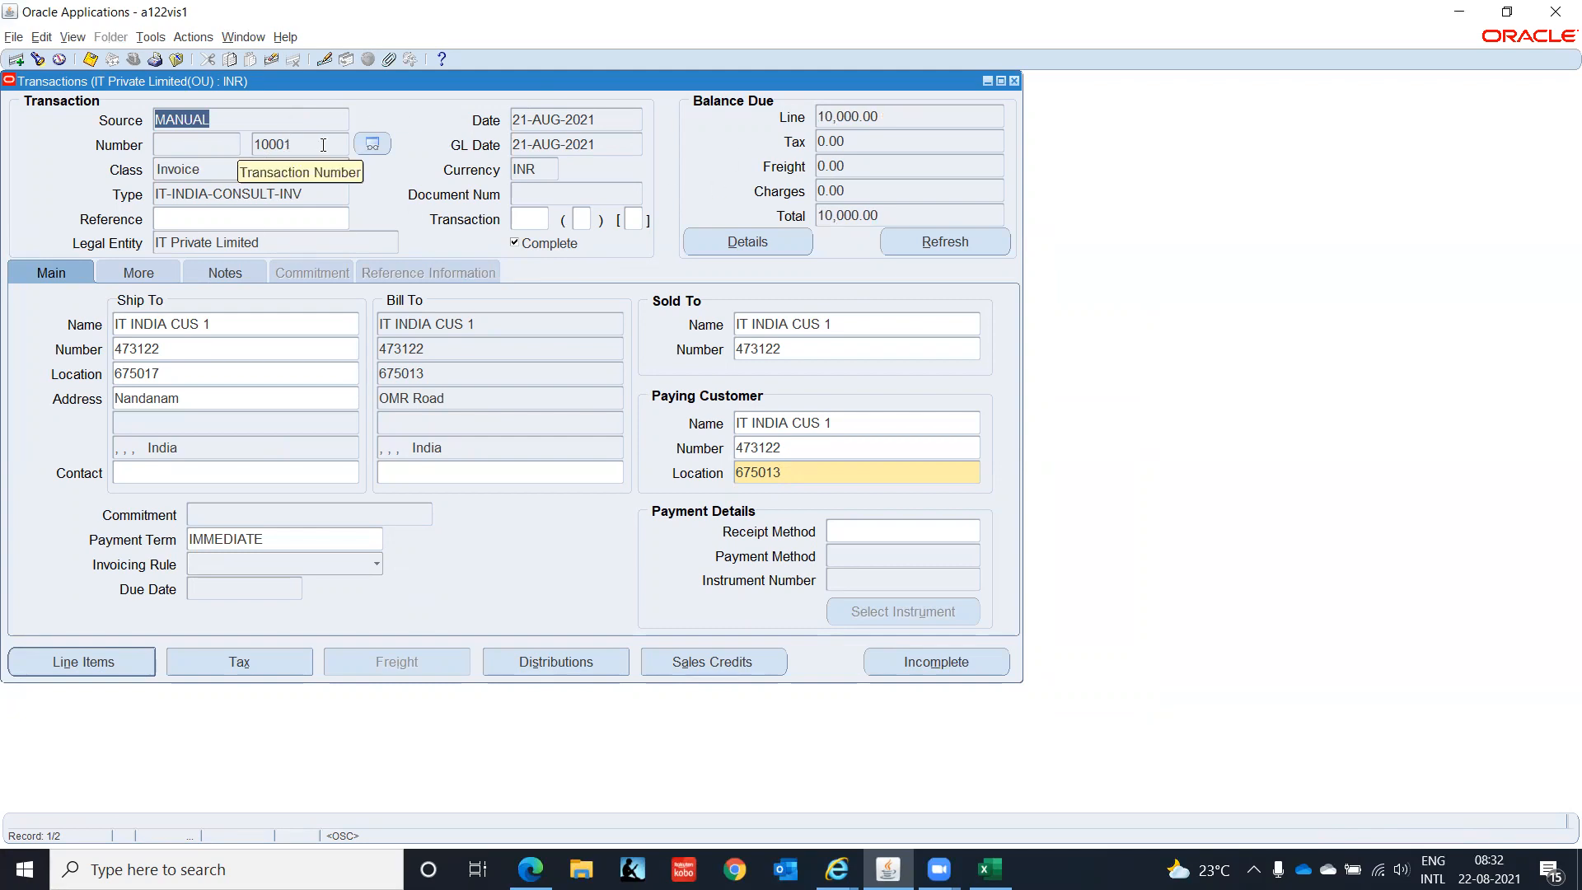
# - Refresh invoice 10001 and check its Balances detail showing 9,000.00 due
pyautogui.click(909, 242)
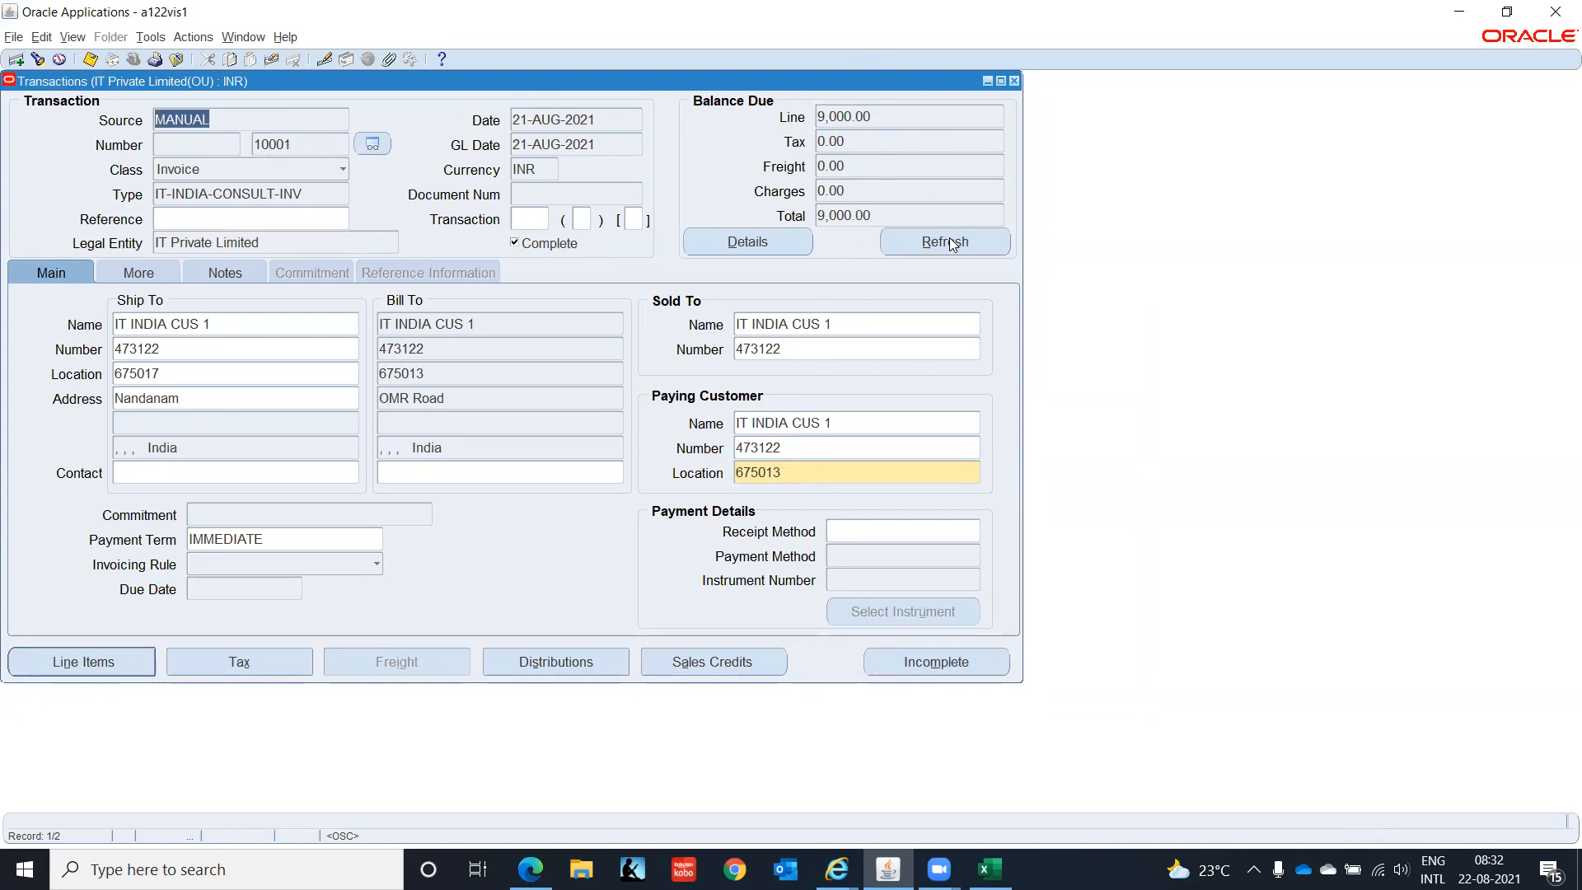
pyautogui.click(759, 246)
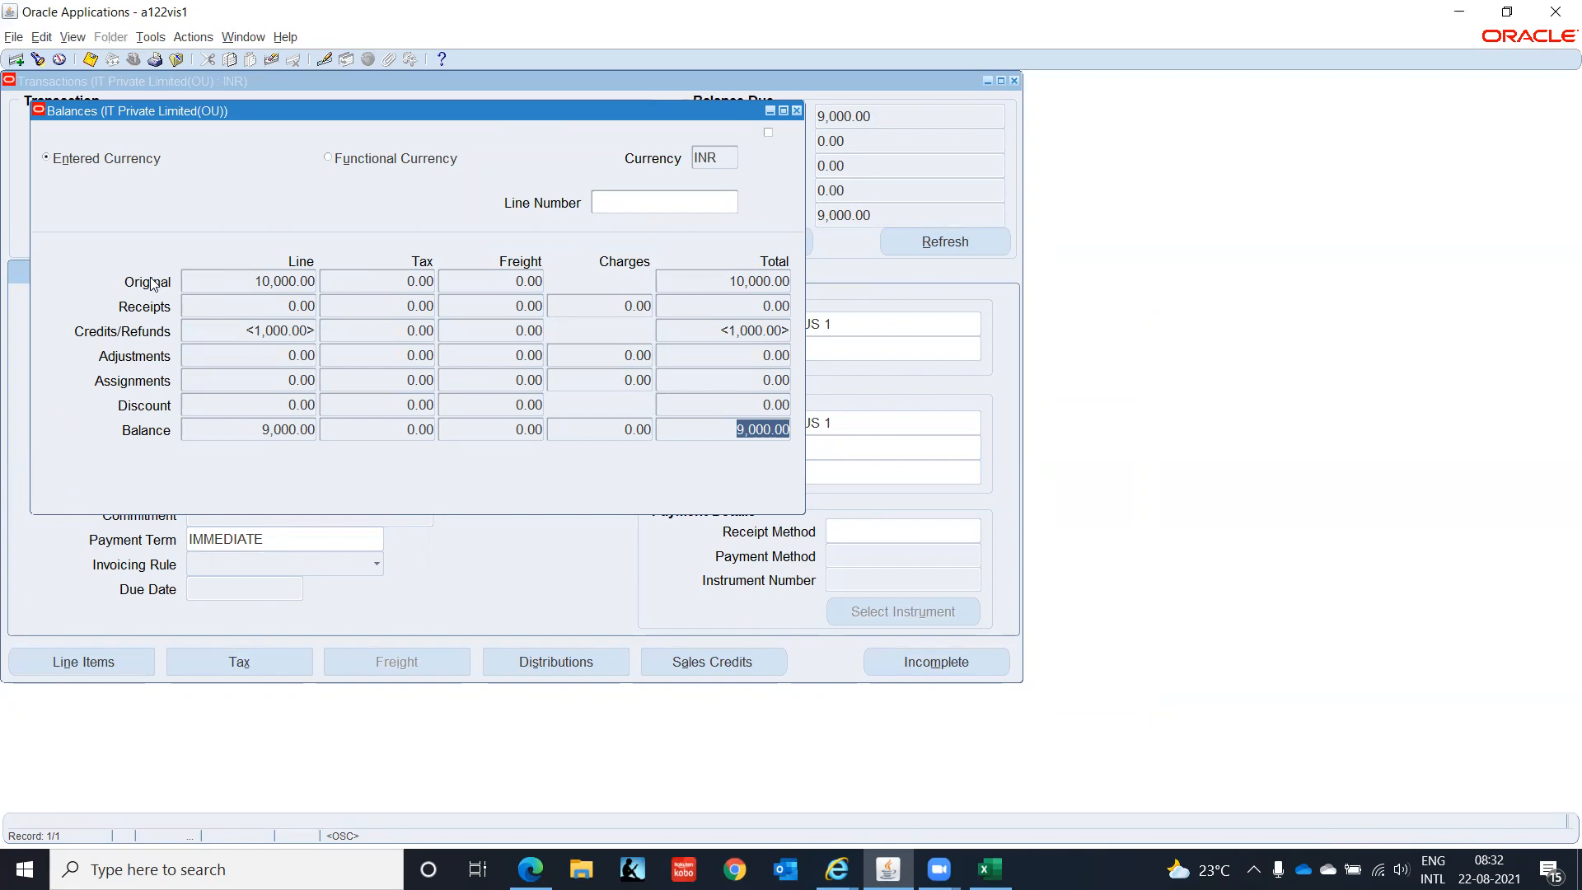
pyautogui.click(797, 112)
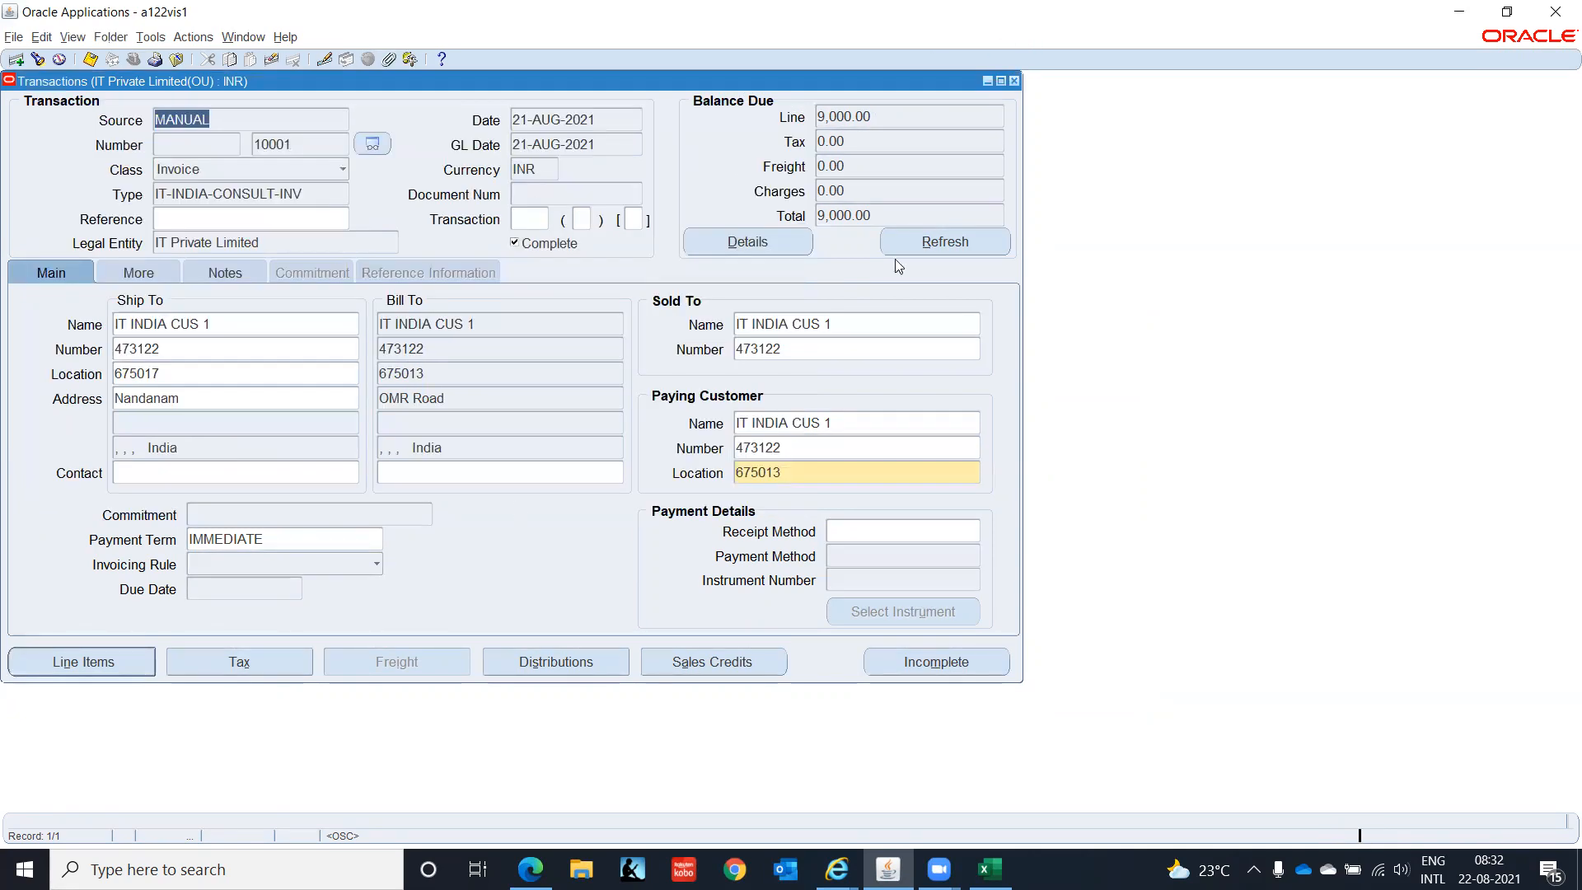
pyautogui.click(115, 323)
pyautogui.press('Down')
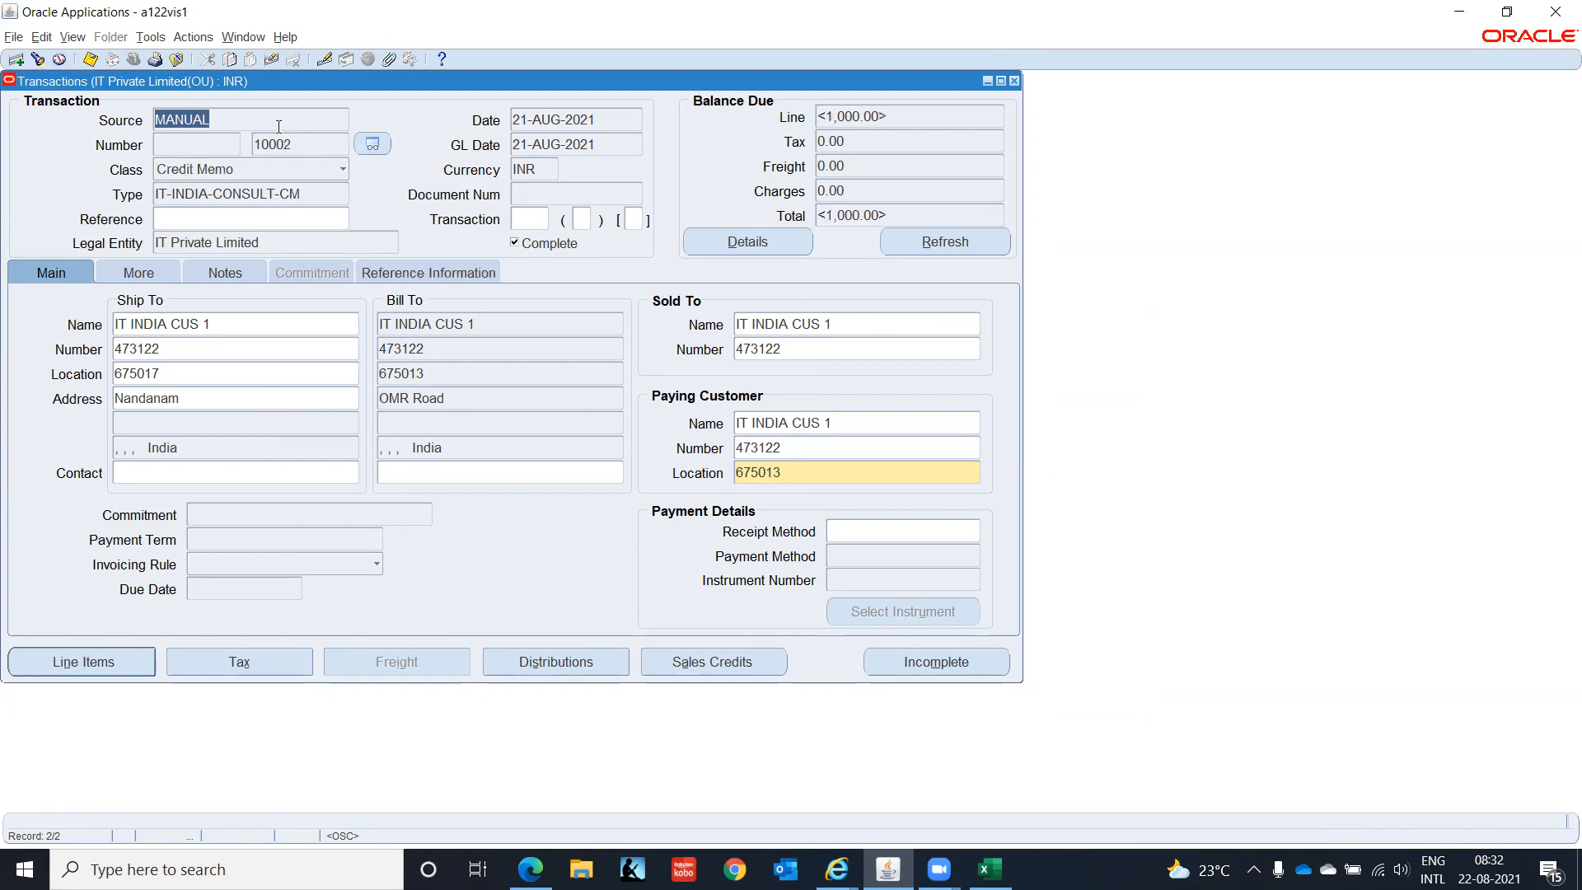
pyautogui.press('Up')
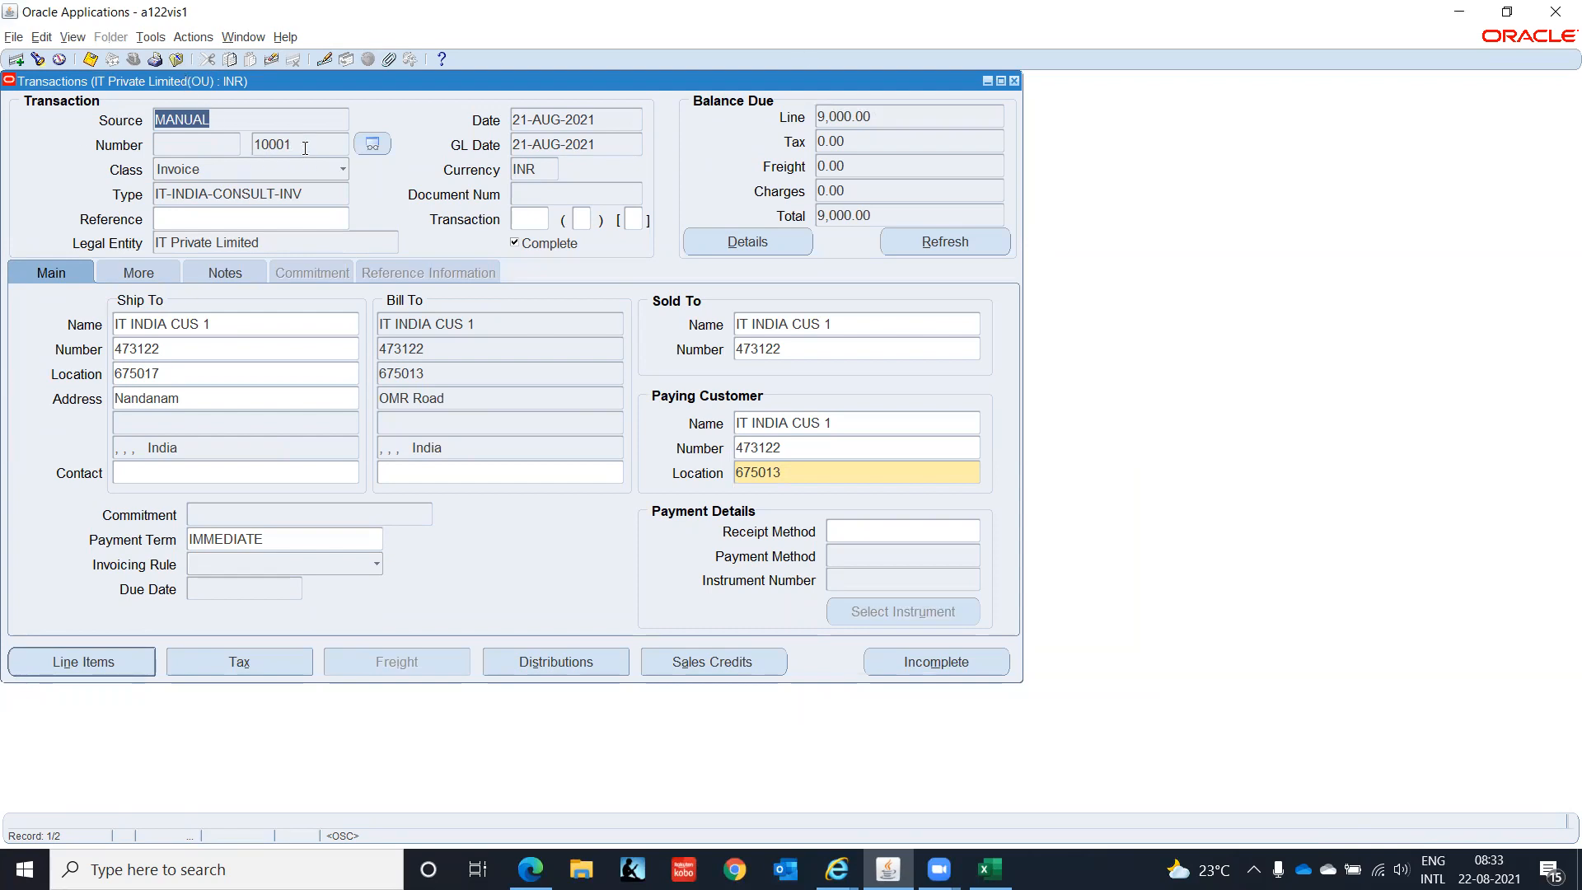
# - Choose Credit from the Actions menu to credit invoice 10001
pyautogui.click(192, 38)
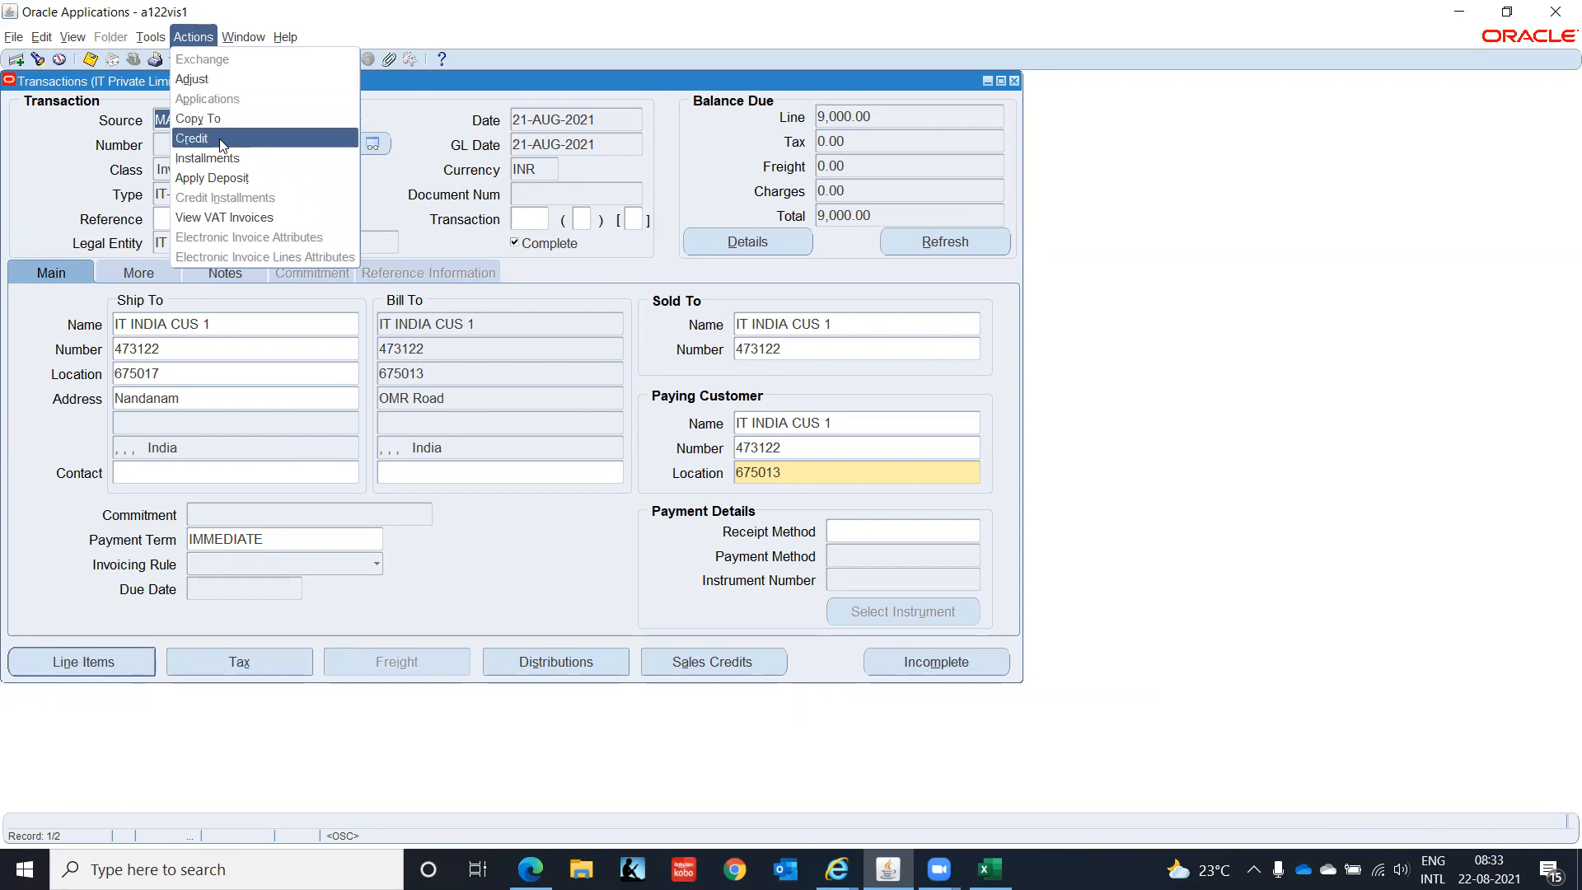
pyautogui.click(66, 182)
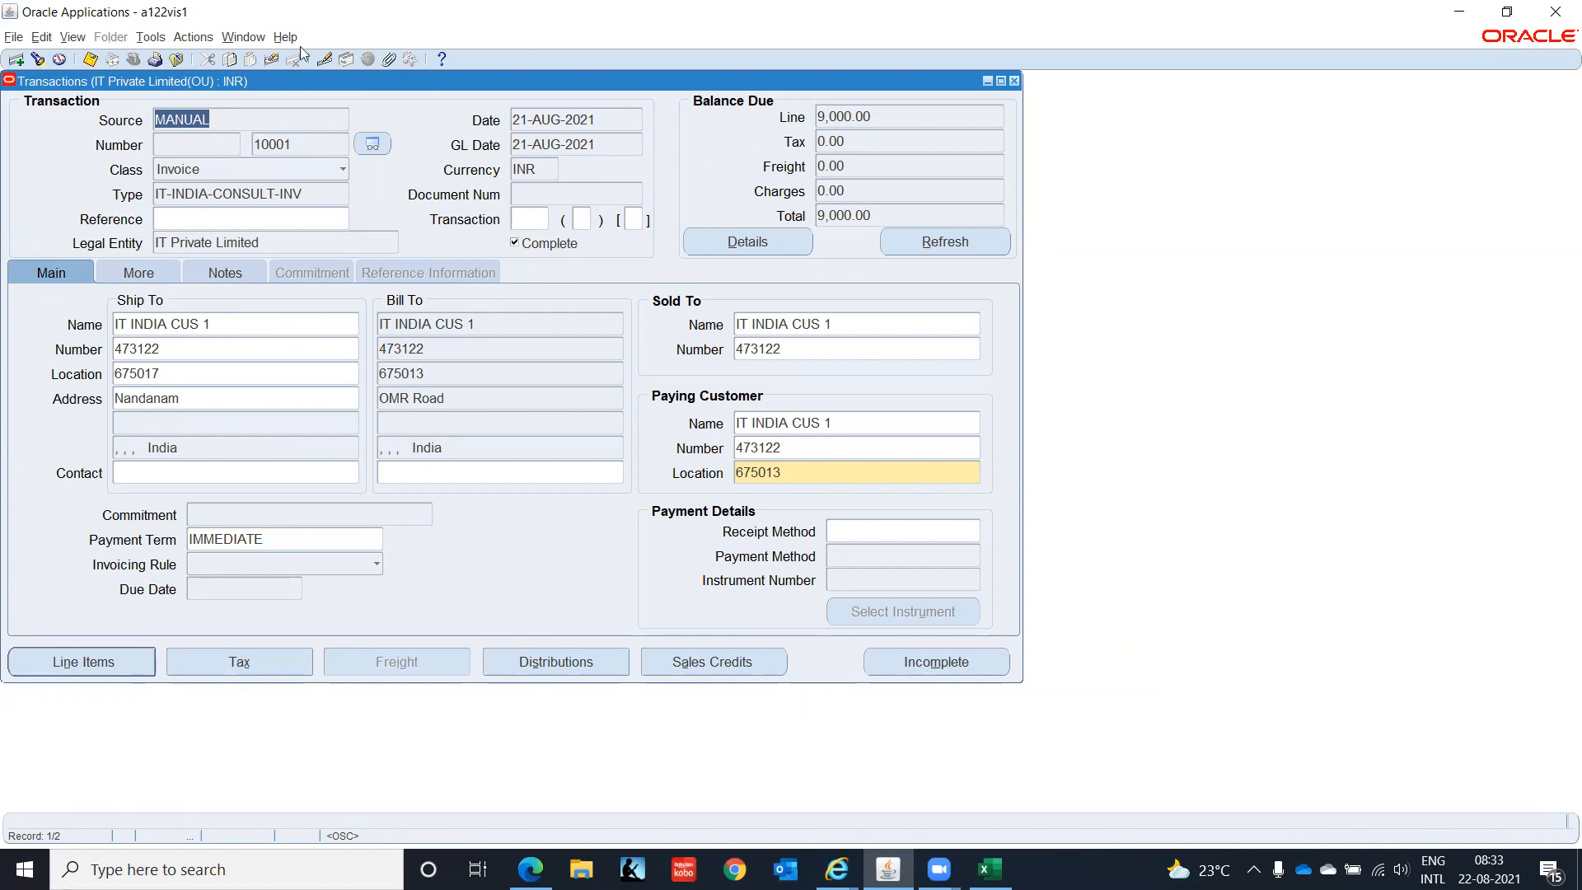
pyautogui.click(188, 38)
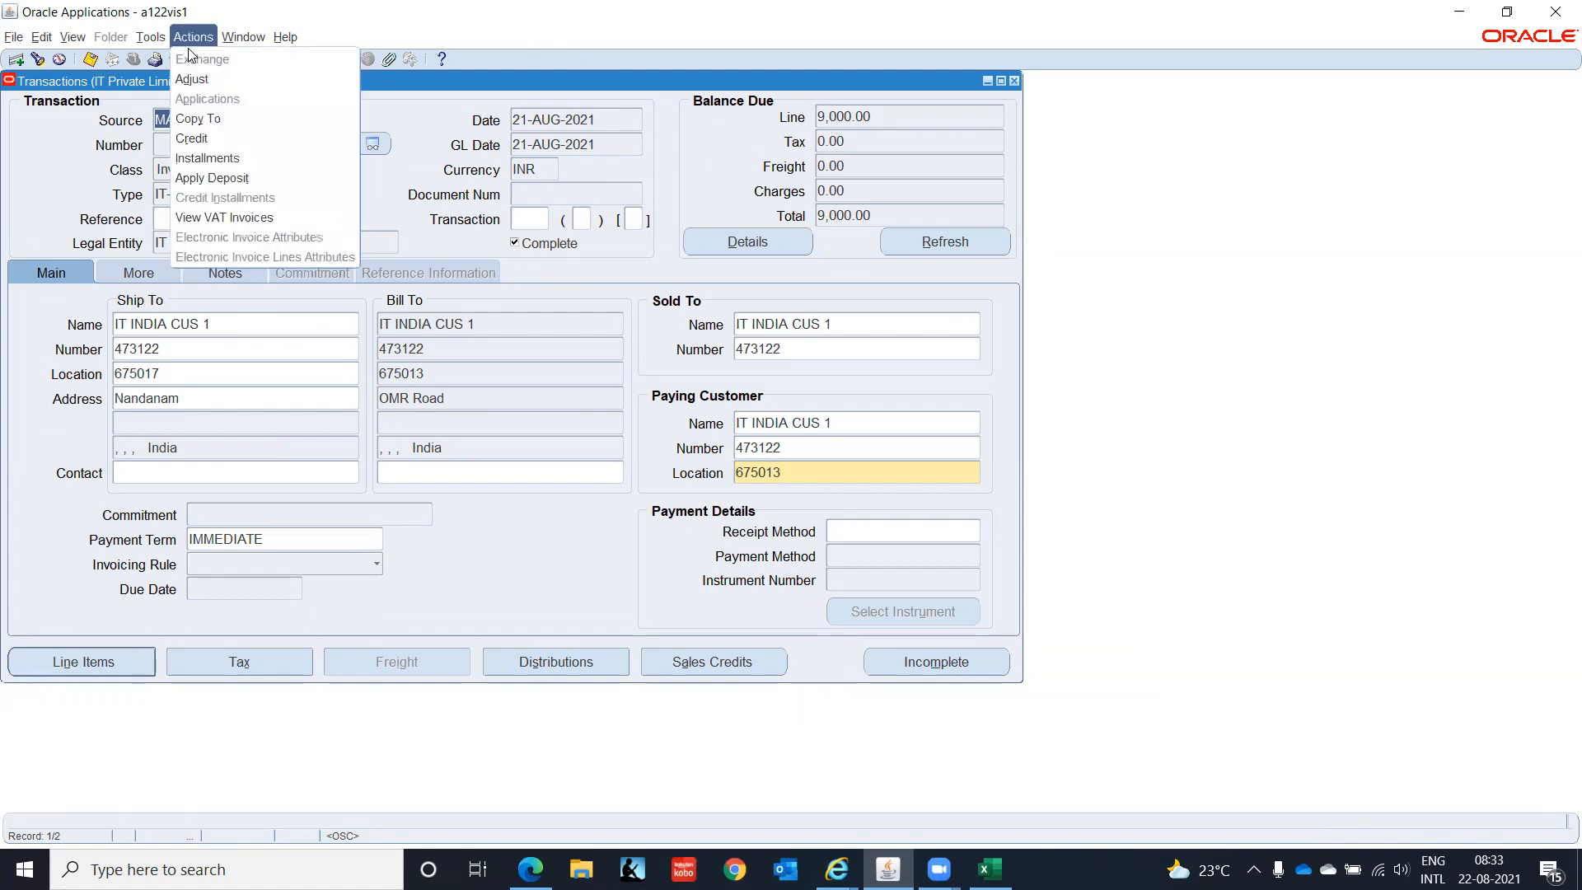
pyautogui.click(209, 134)
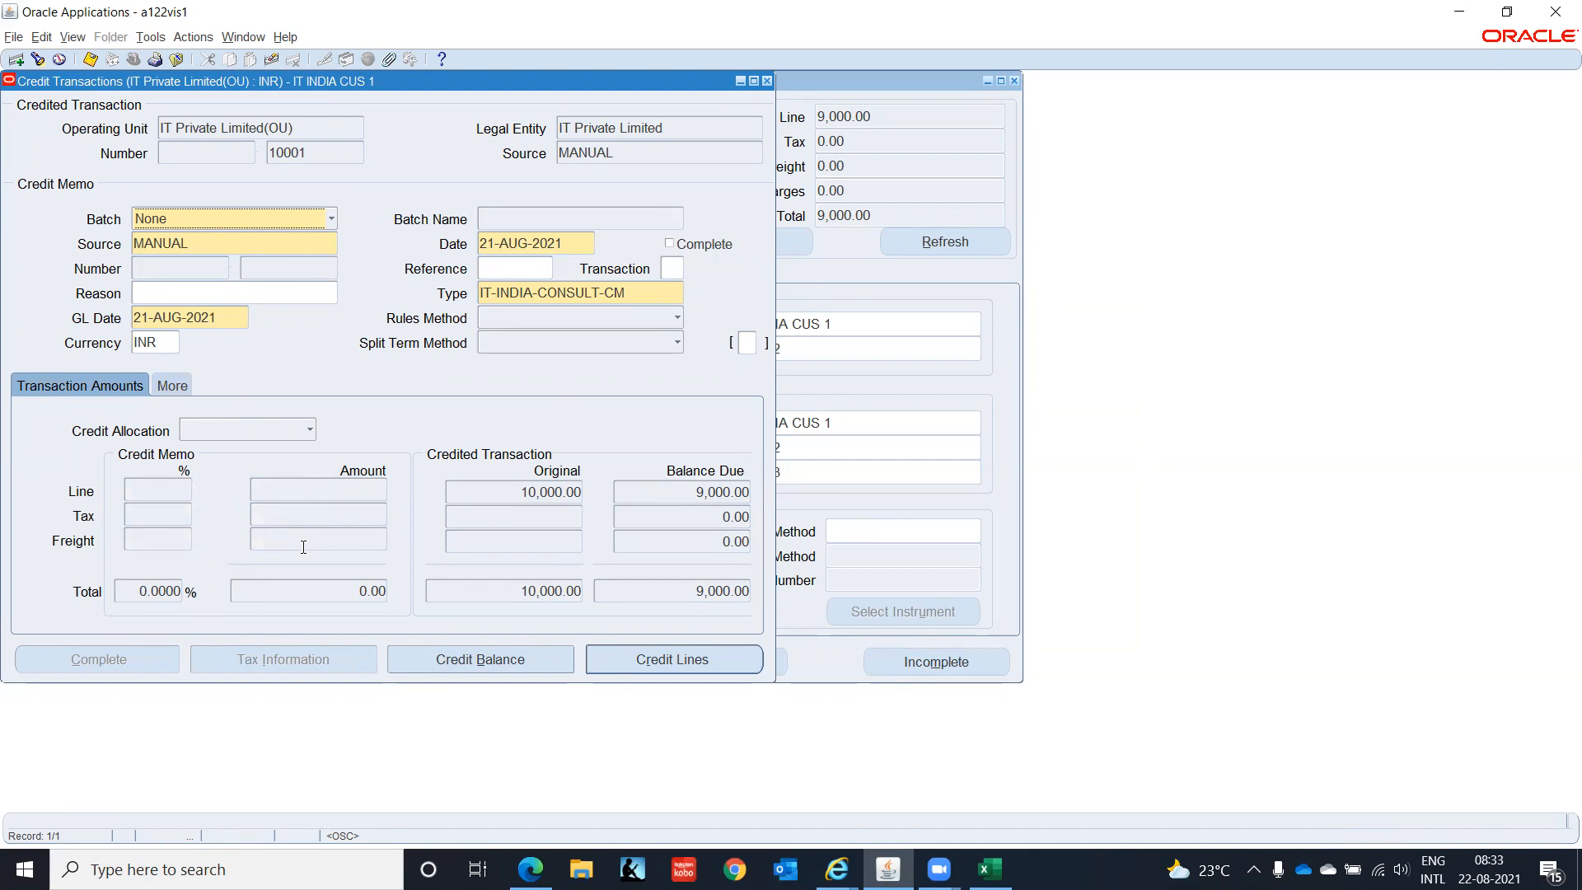
# - Enter a 1,000 credit amount on the new credit memo's line
pyautogui.click(672, 659)
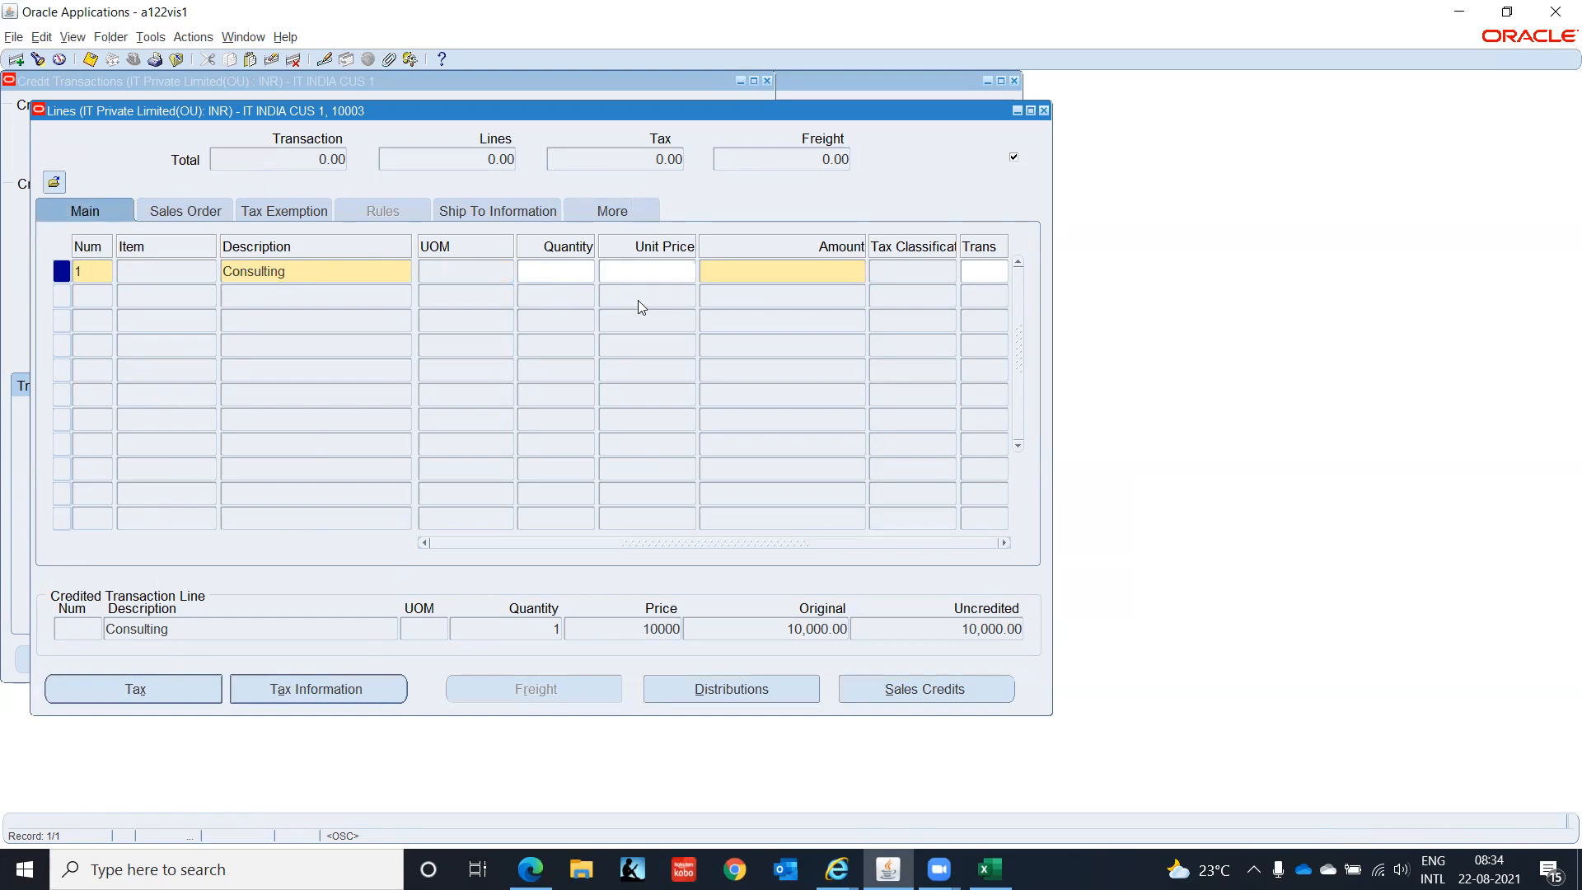
pyautogui.write('1000')
pyautogui.press('Tab')
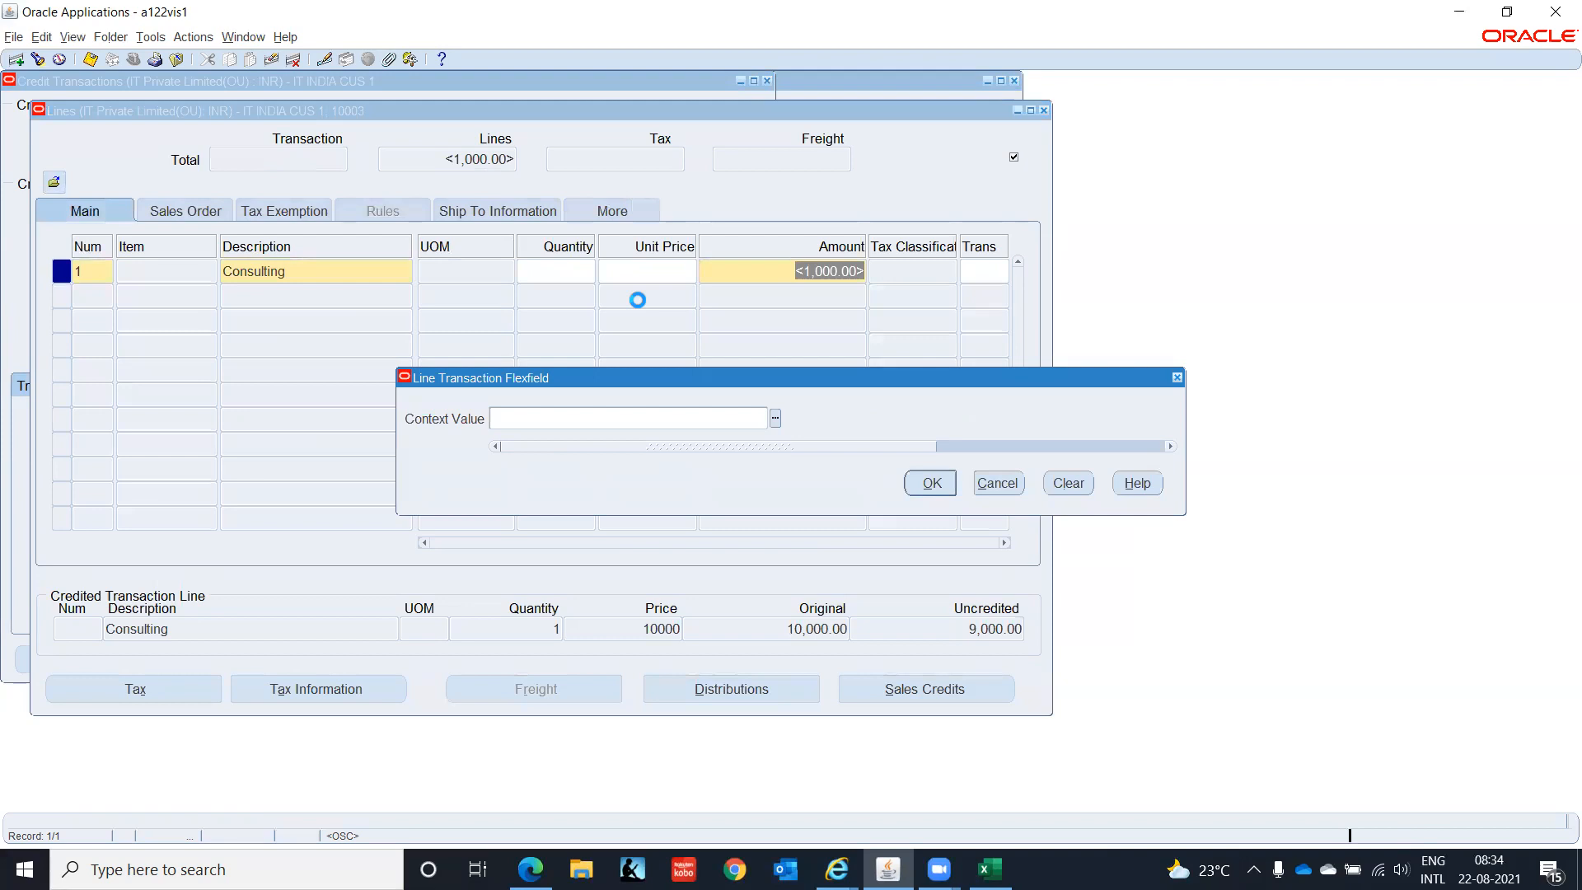
pyautogui.click(935, 479)
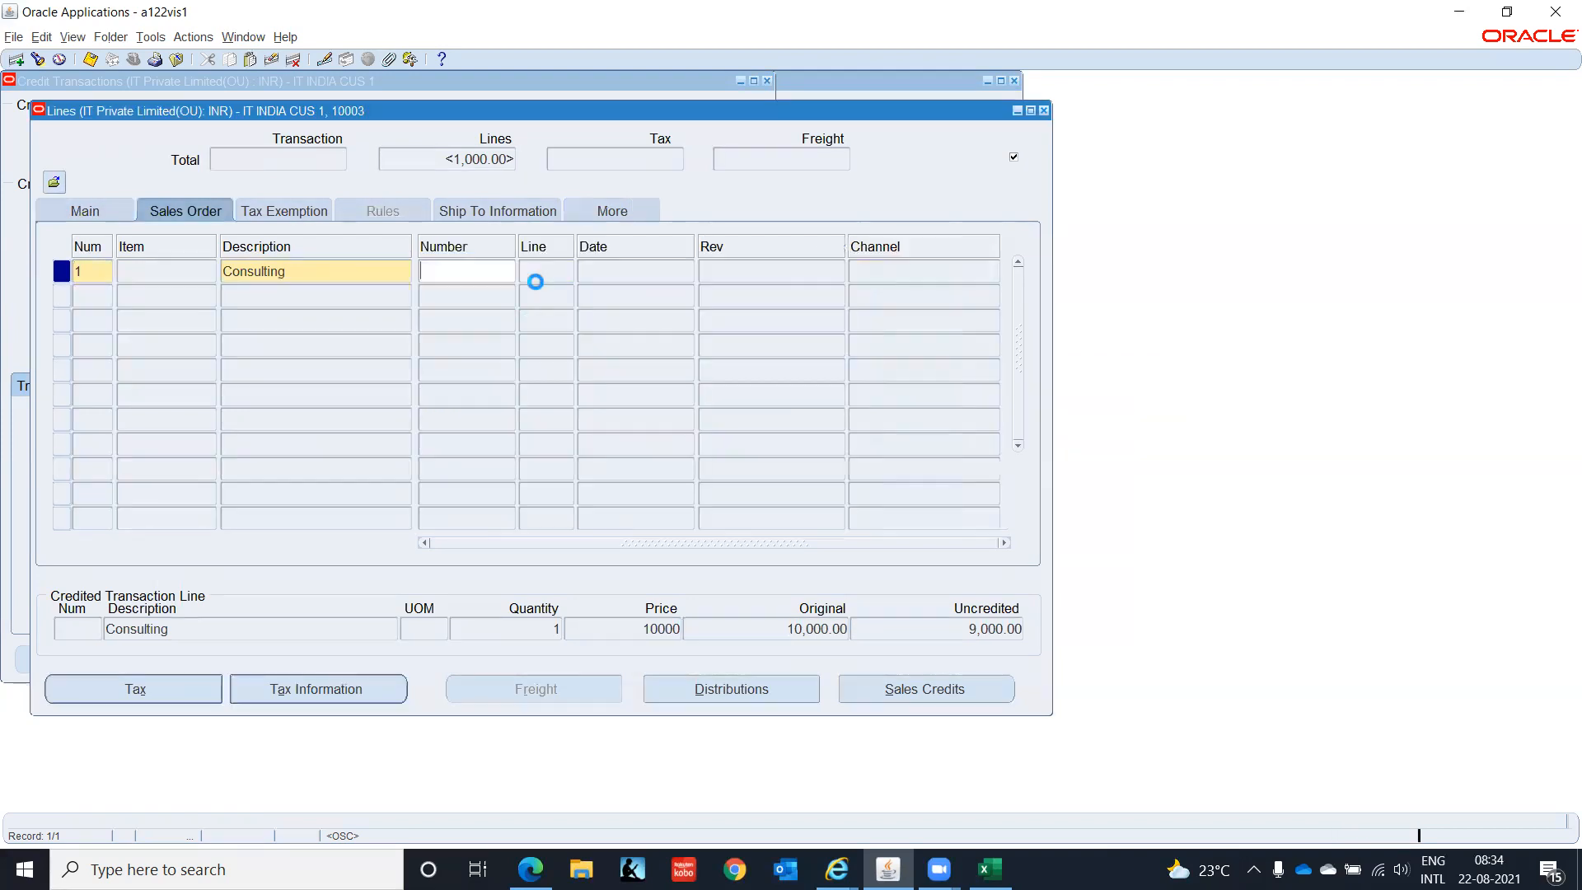
# - Fill the line's India information with reason DMG and save credit memo 10003
pyautogui.click(617, 208)
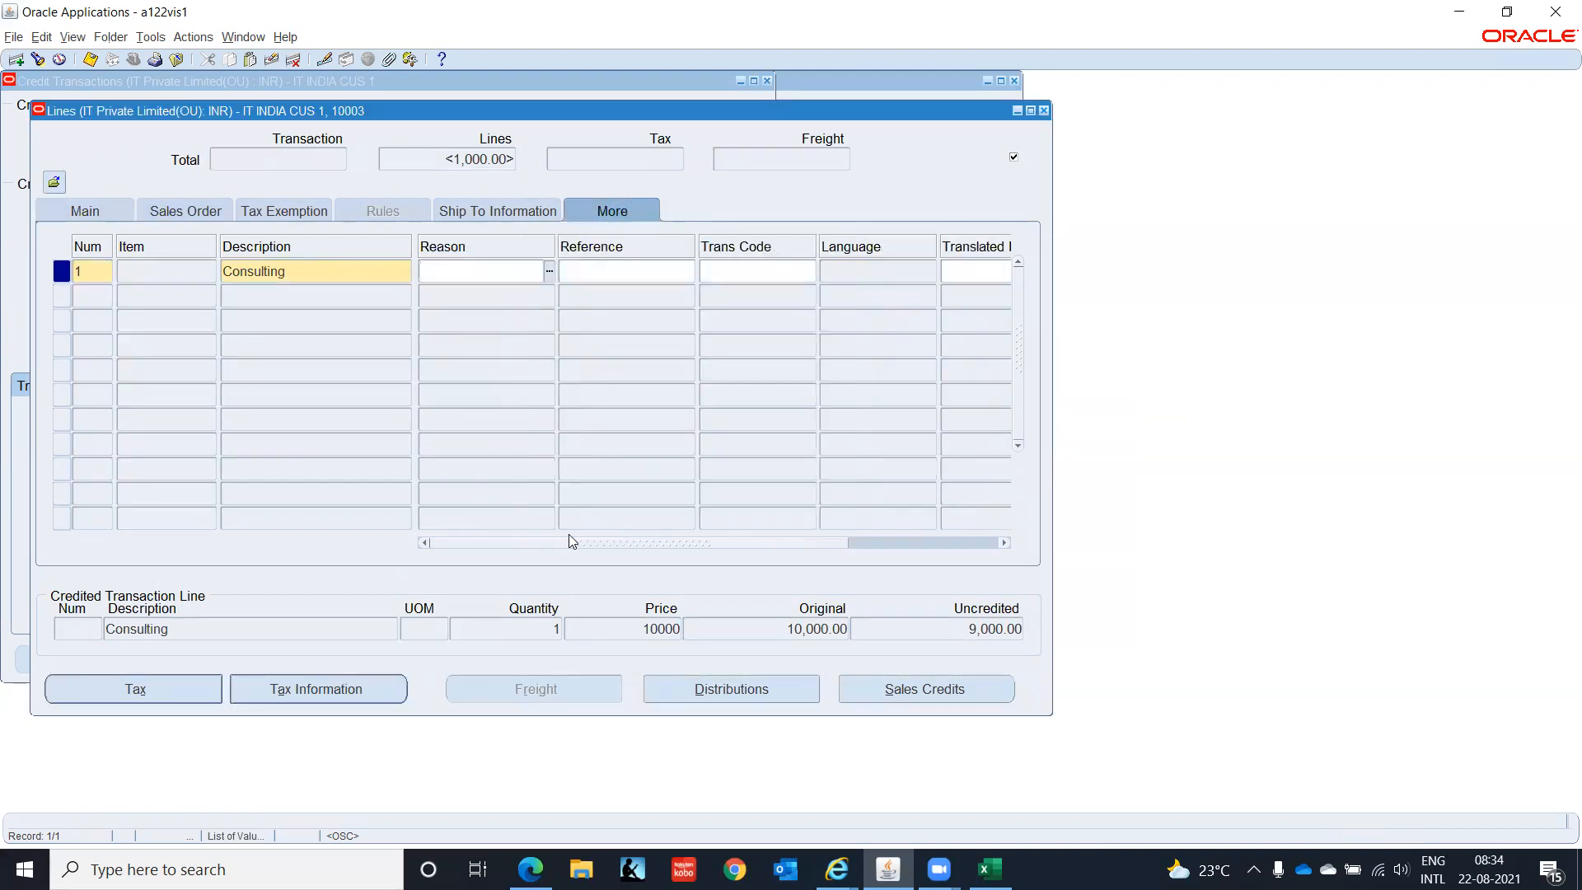
pyautogui.moveTo(626, 542); pyautogui.dragTo(999, 521)
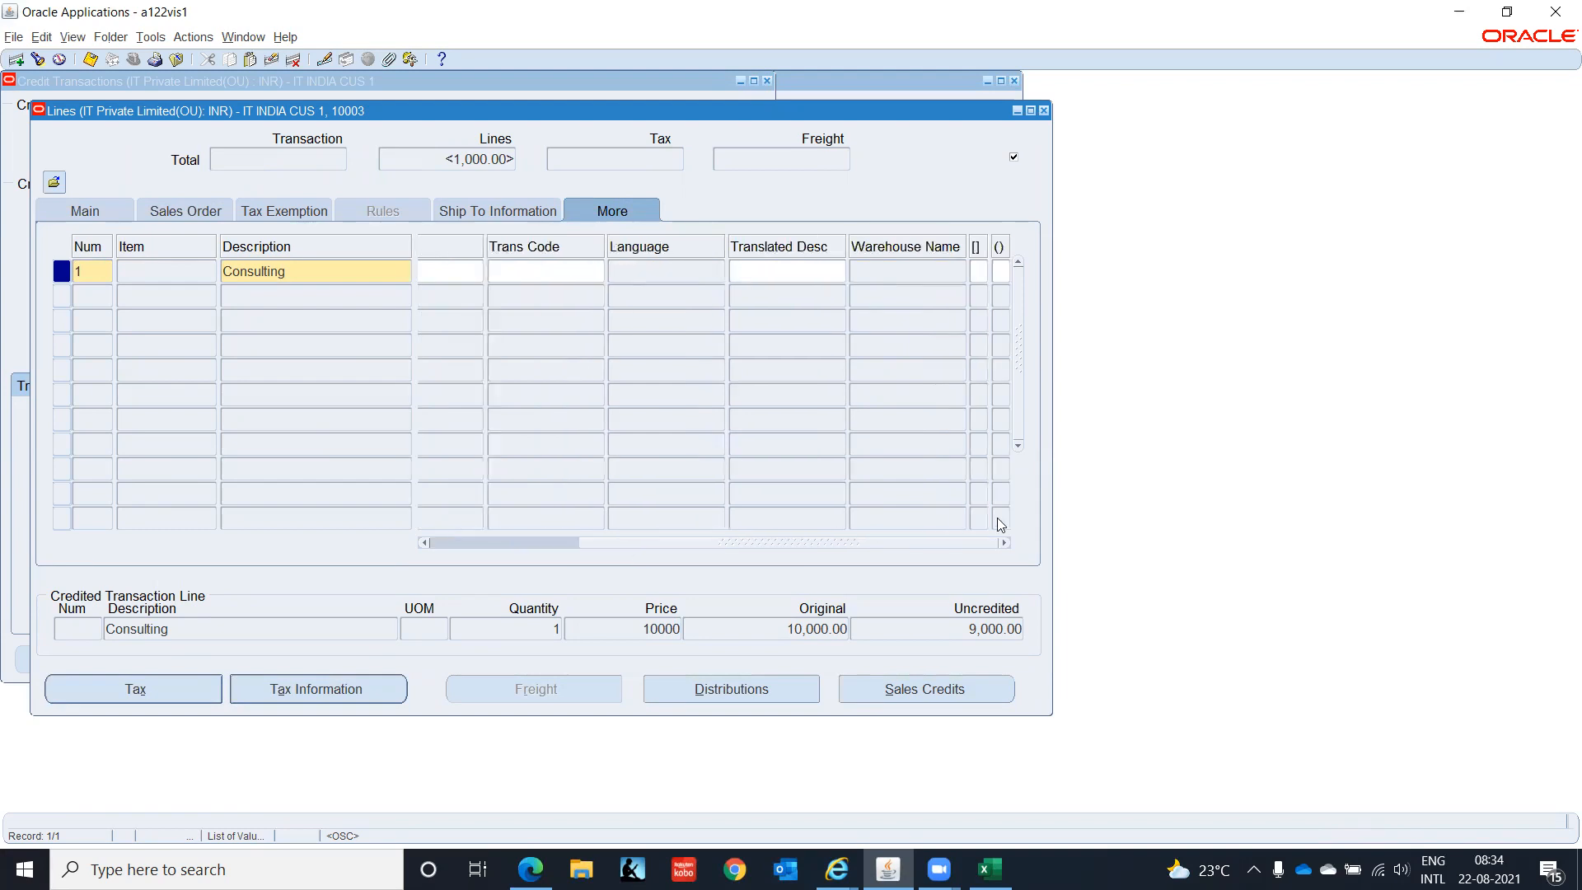
pyautogui.click(973, 268)
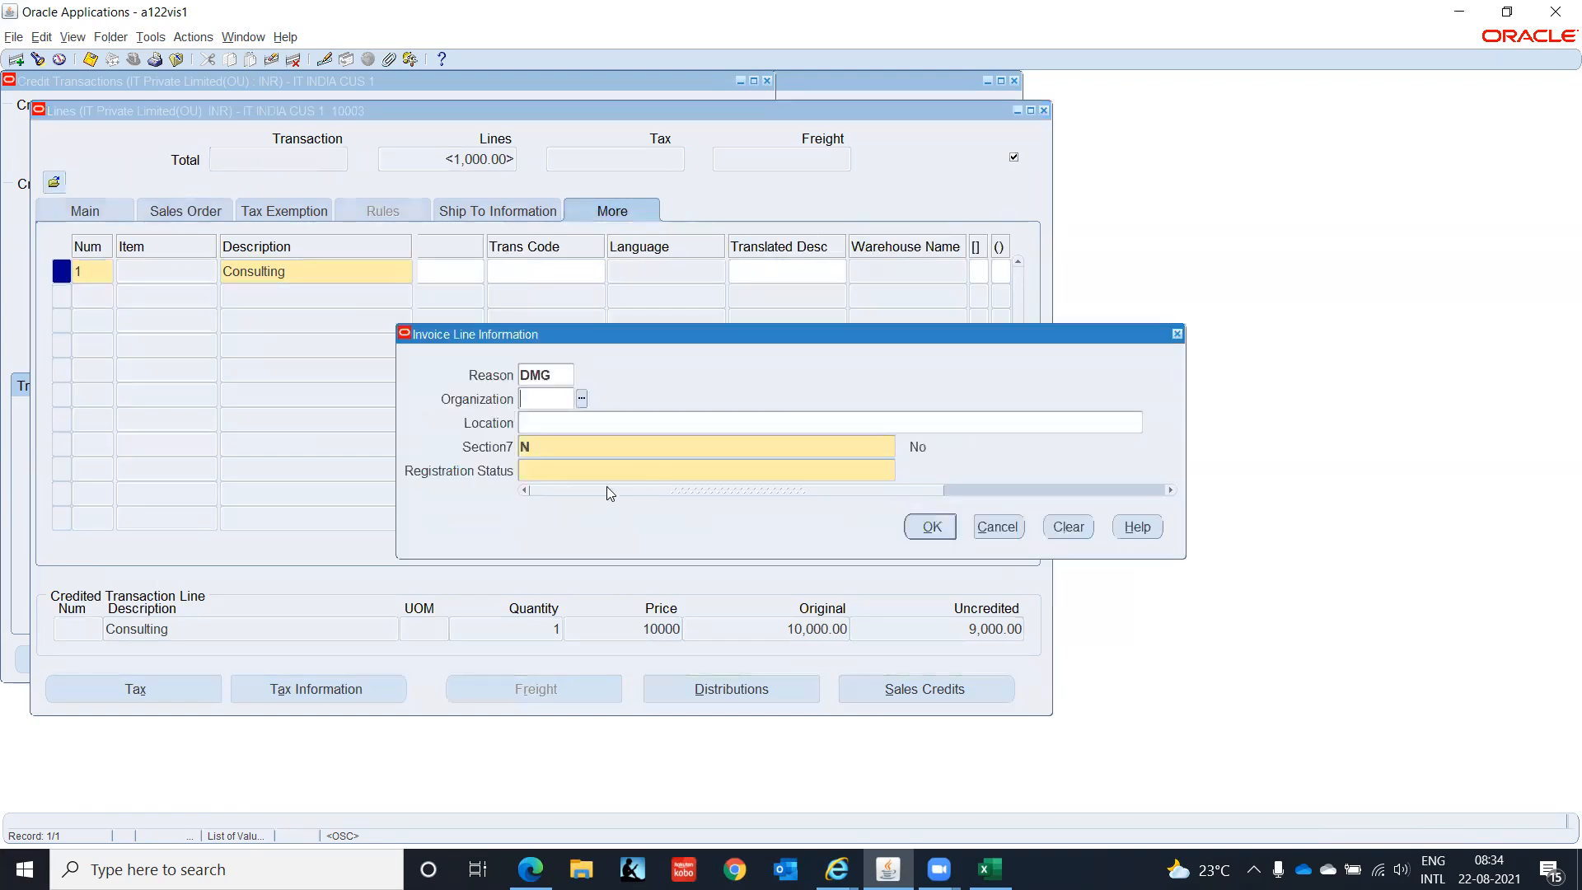
pyautogui.click(606, 473)
pyautogui.press('Return')
pyautogui.click(929, 502)
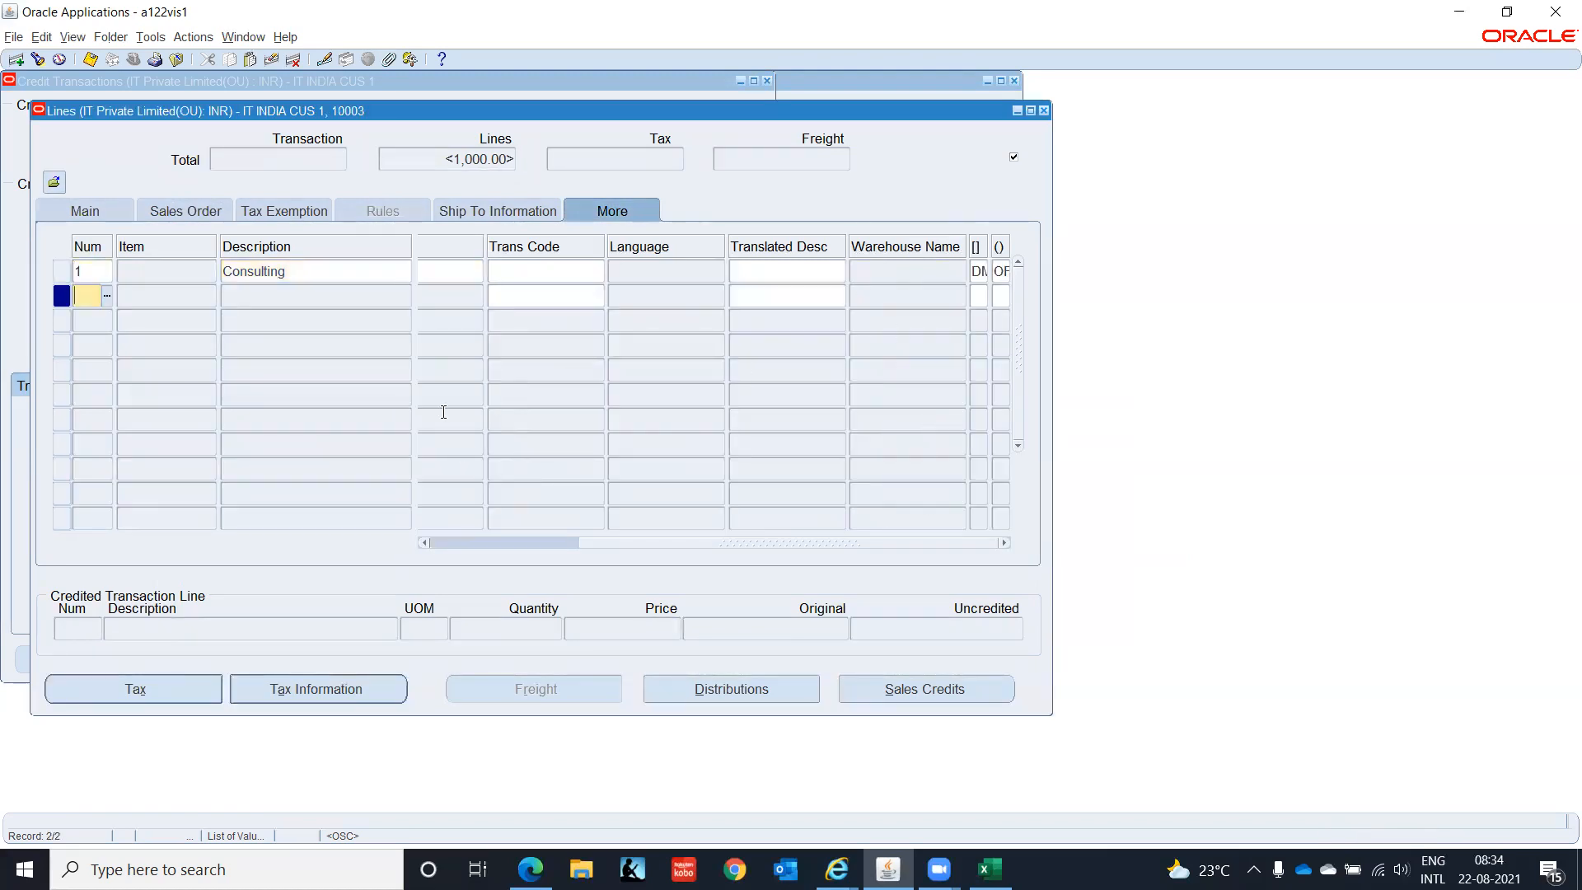
pyautogui.click(304, 272)
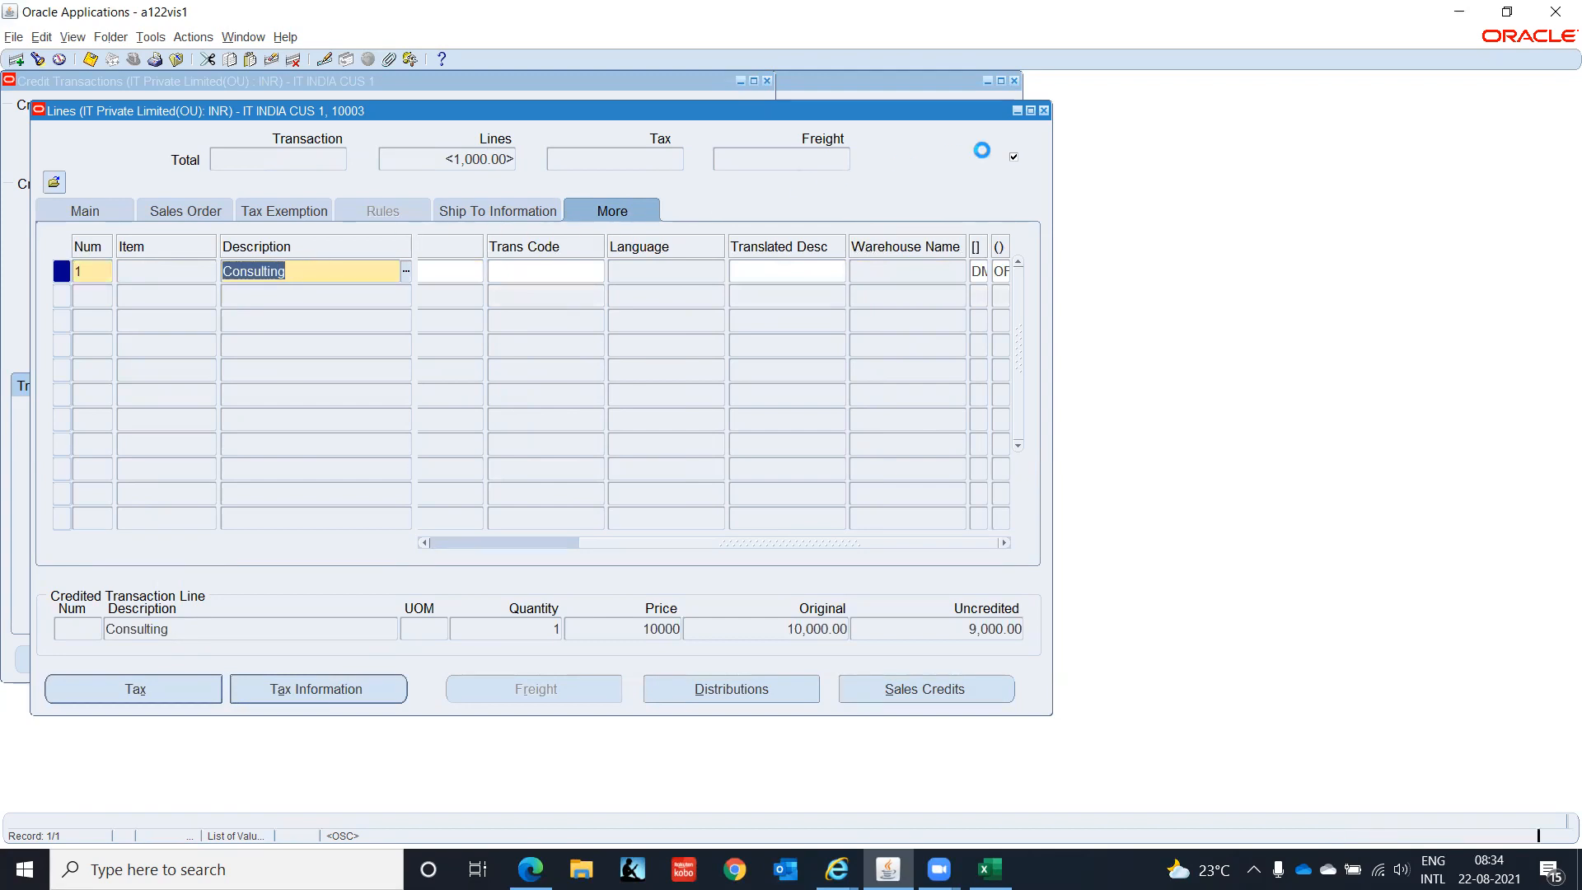
pyautogui.hotkey('ctrl', 's')
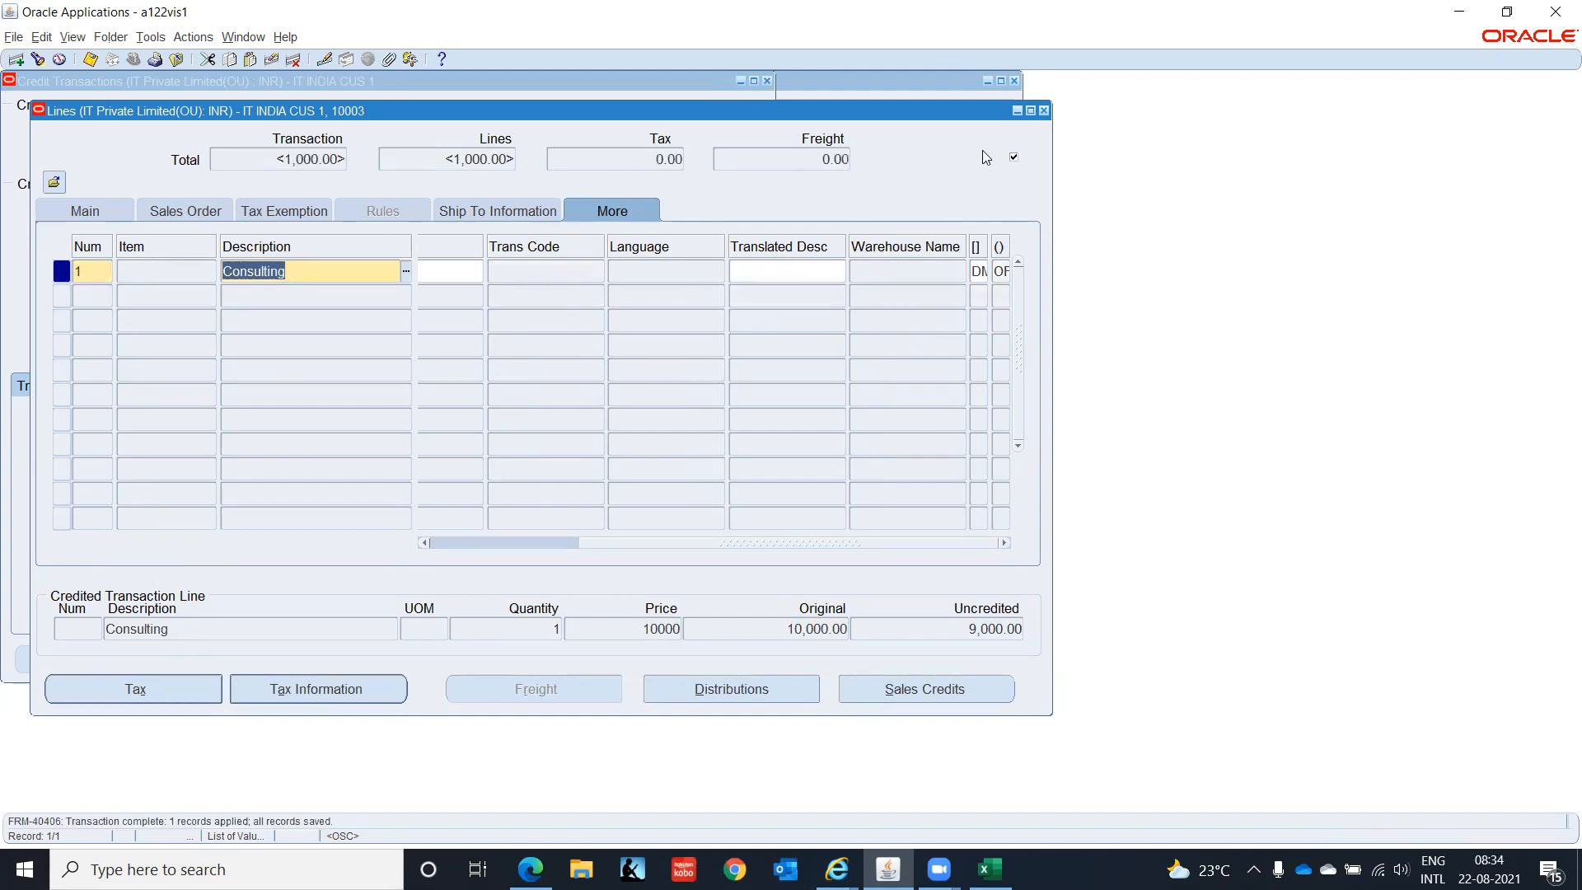
pyautogui.click(1042, 110)
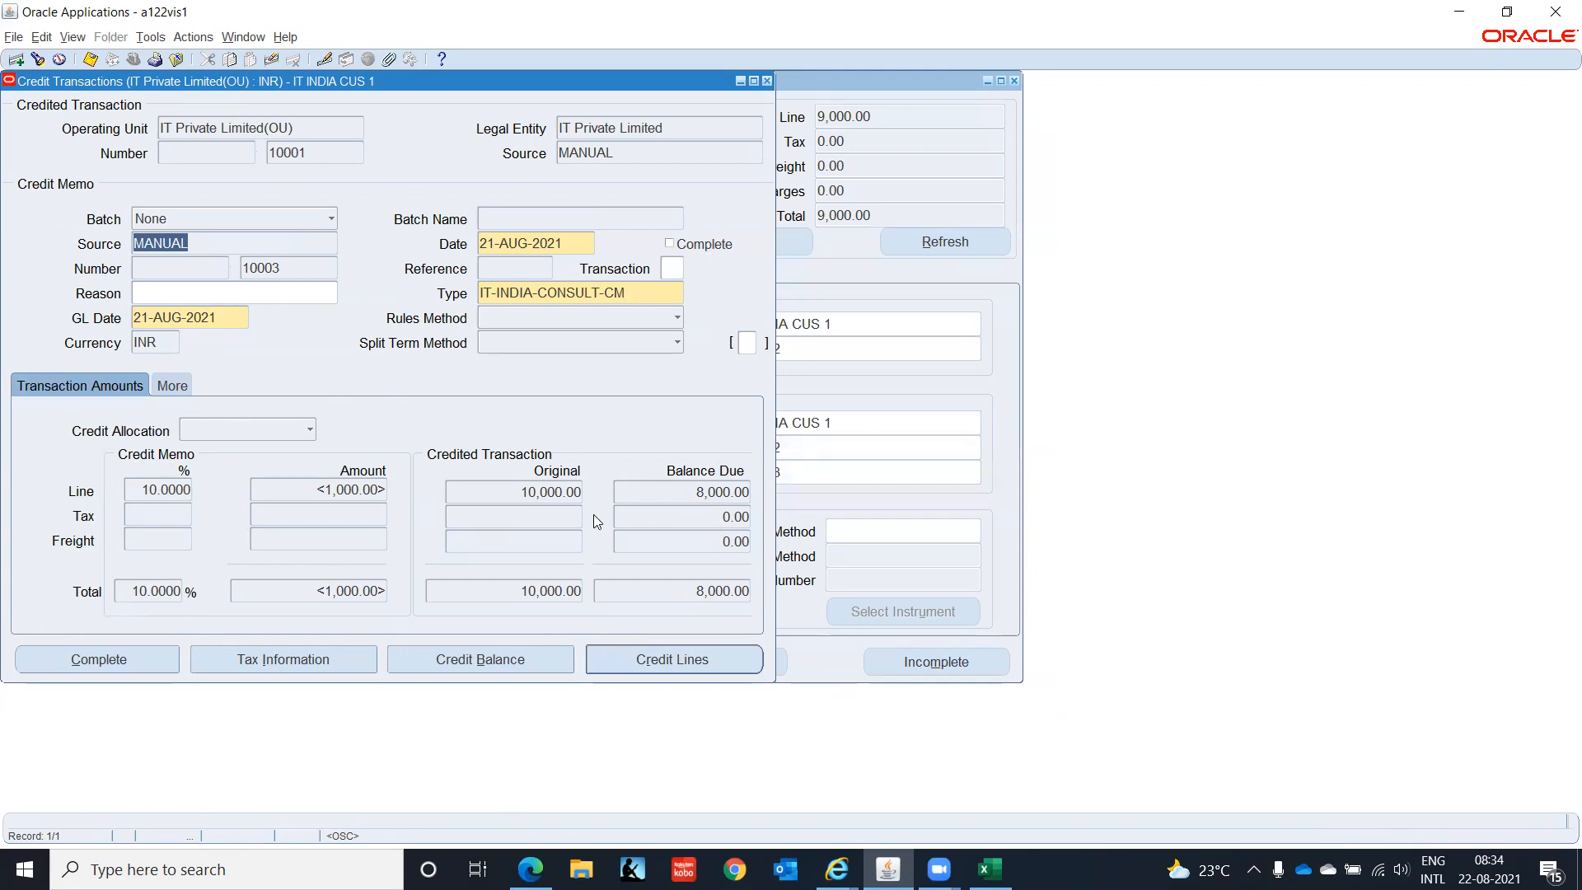
# - Complete credit memo 10003, close Credit Transactions, and switch to the Accounts Receivable worksheet
pyautogui.click(112, 660)
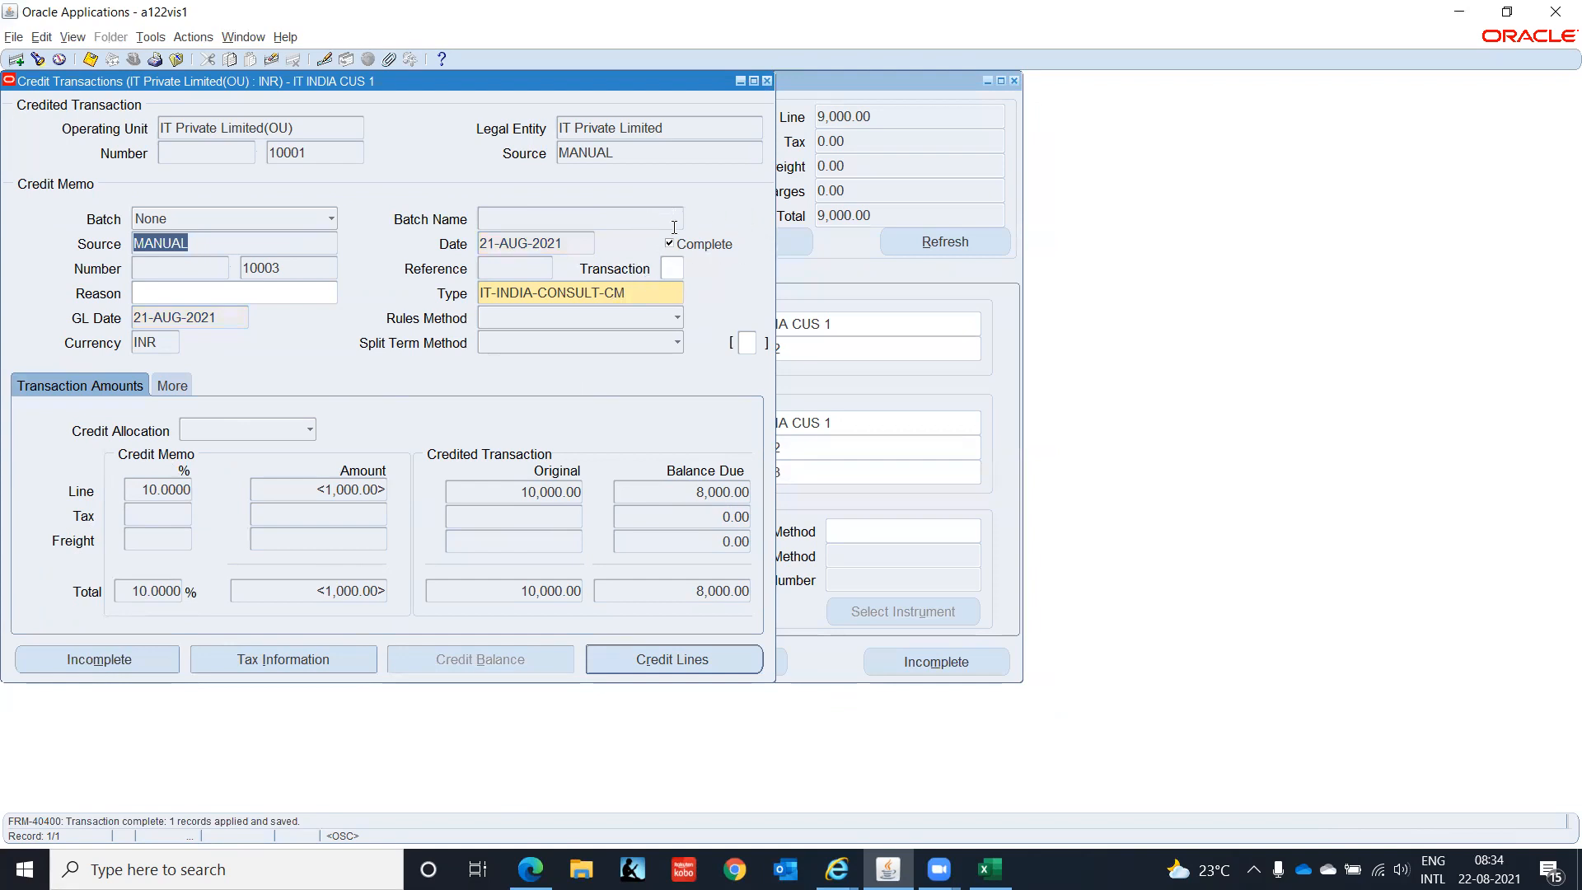
pyautogui.click(303, 269)
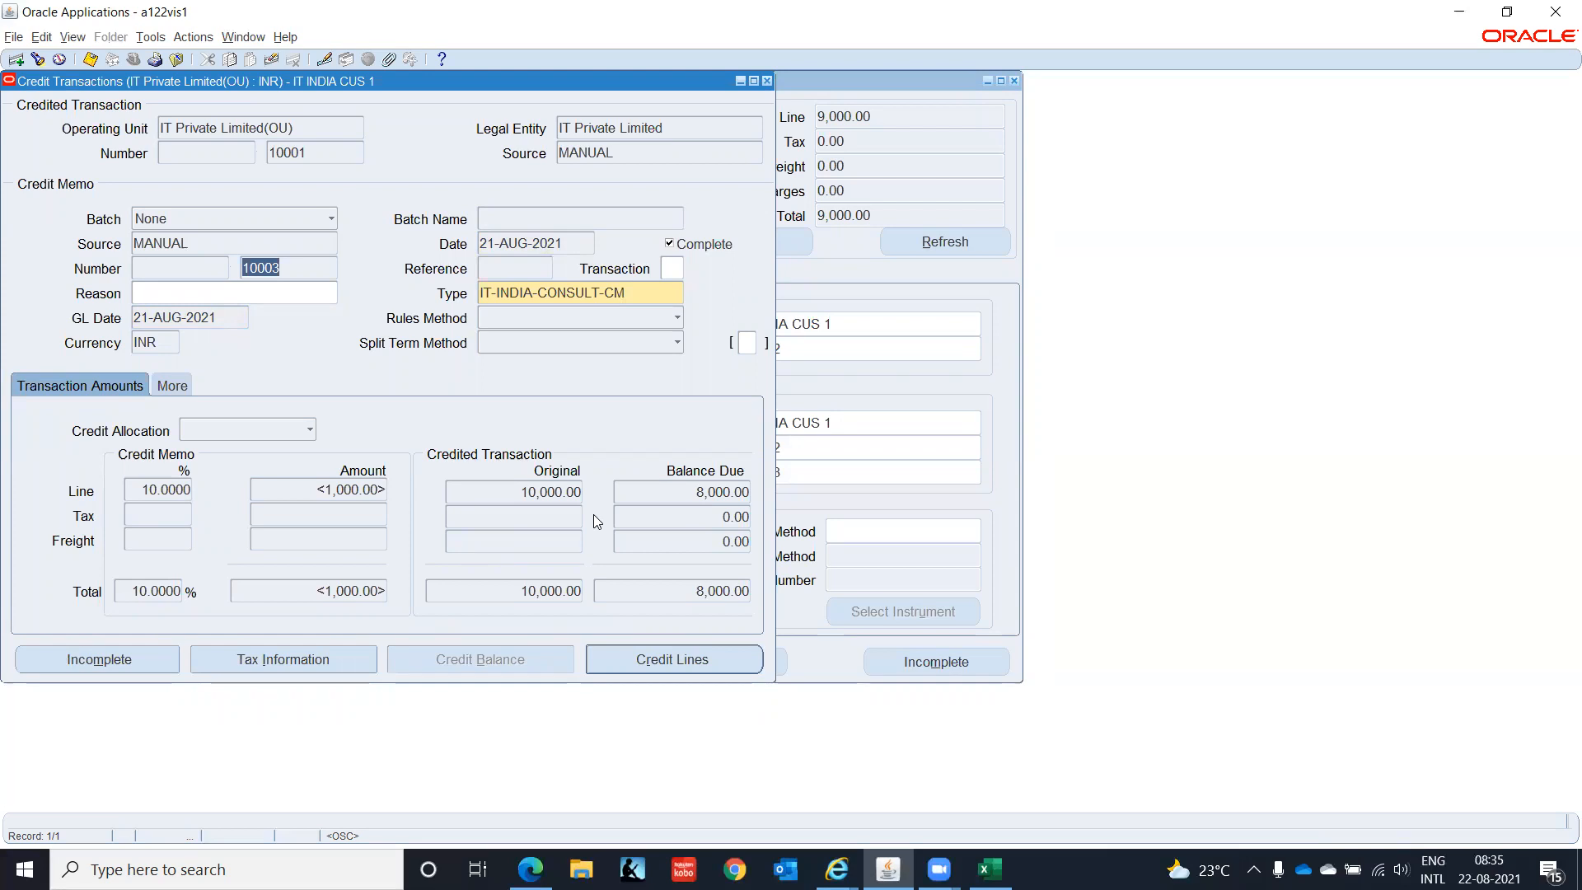
pyautogui.click(768, 80)
pyautogui.click(989, 869)
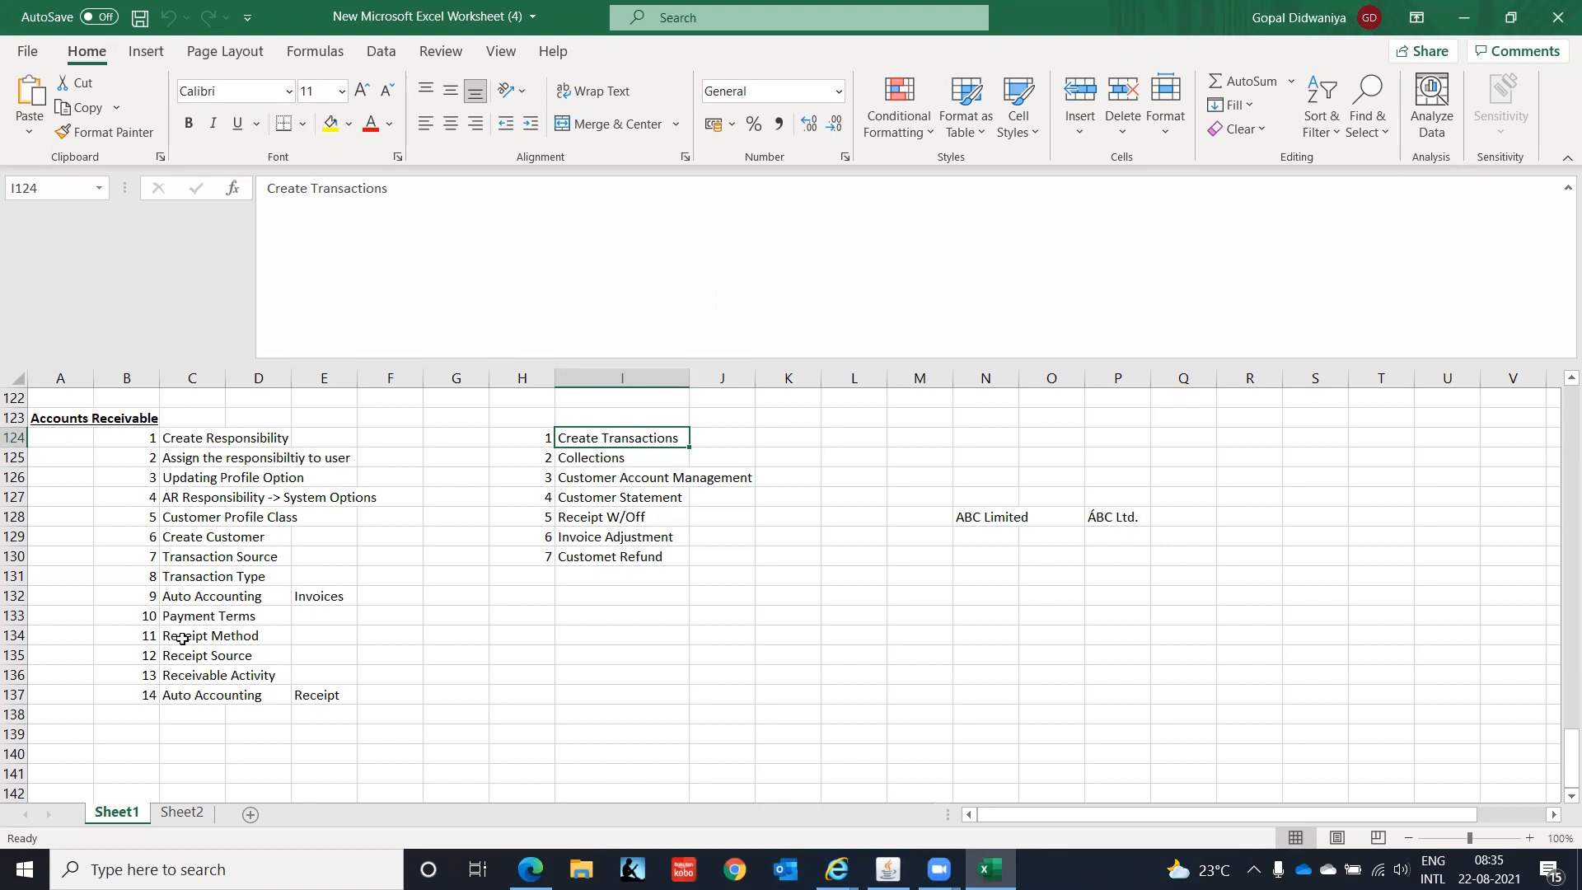
pyautogui.moveTo(194, 637); pyautogui.dragTo(205, 690)
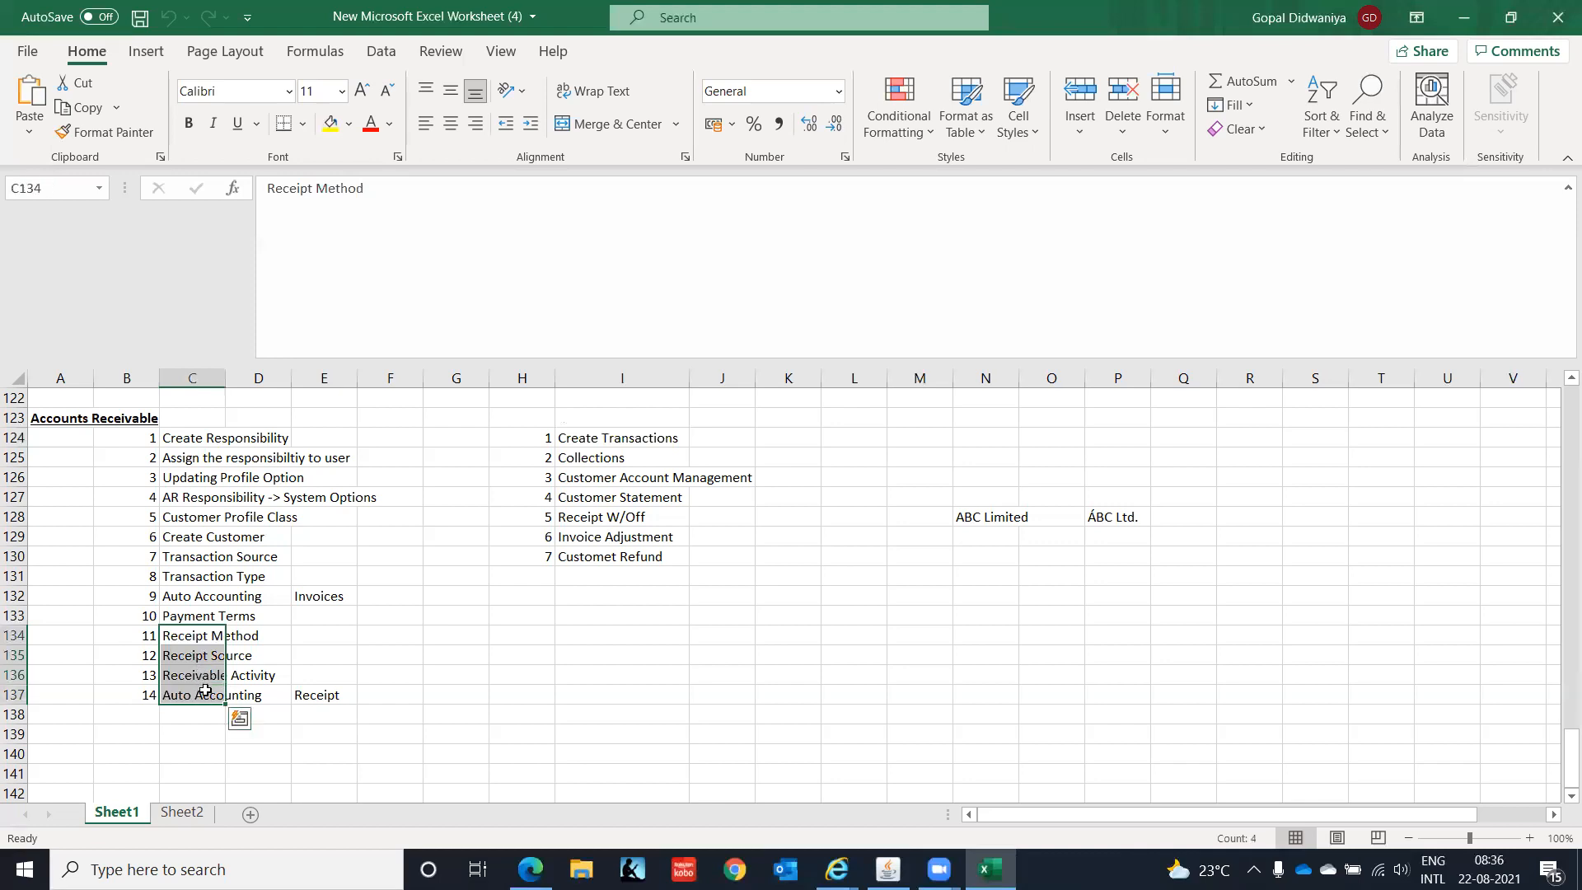
pyautogui.click(205, 636)
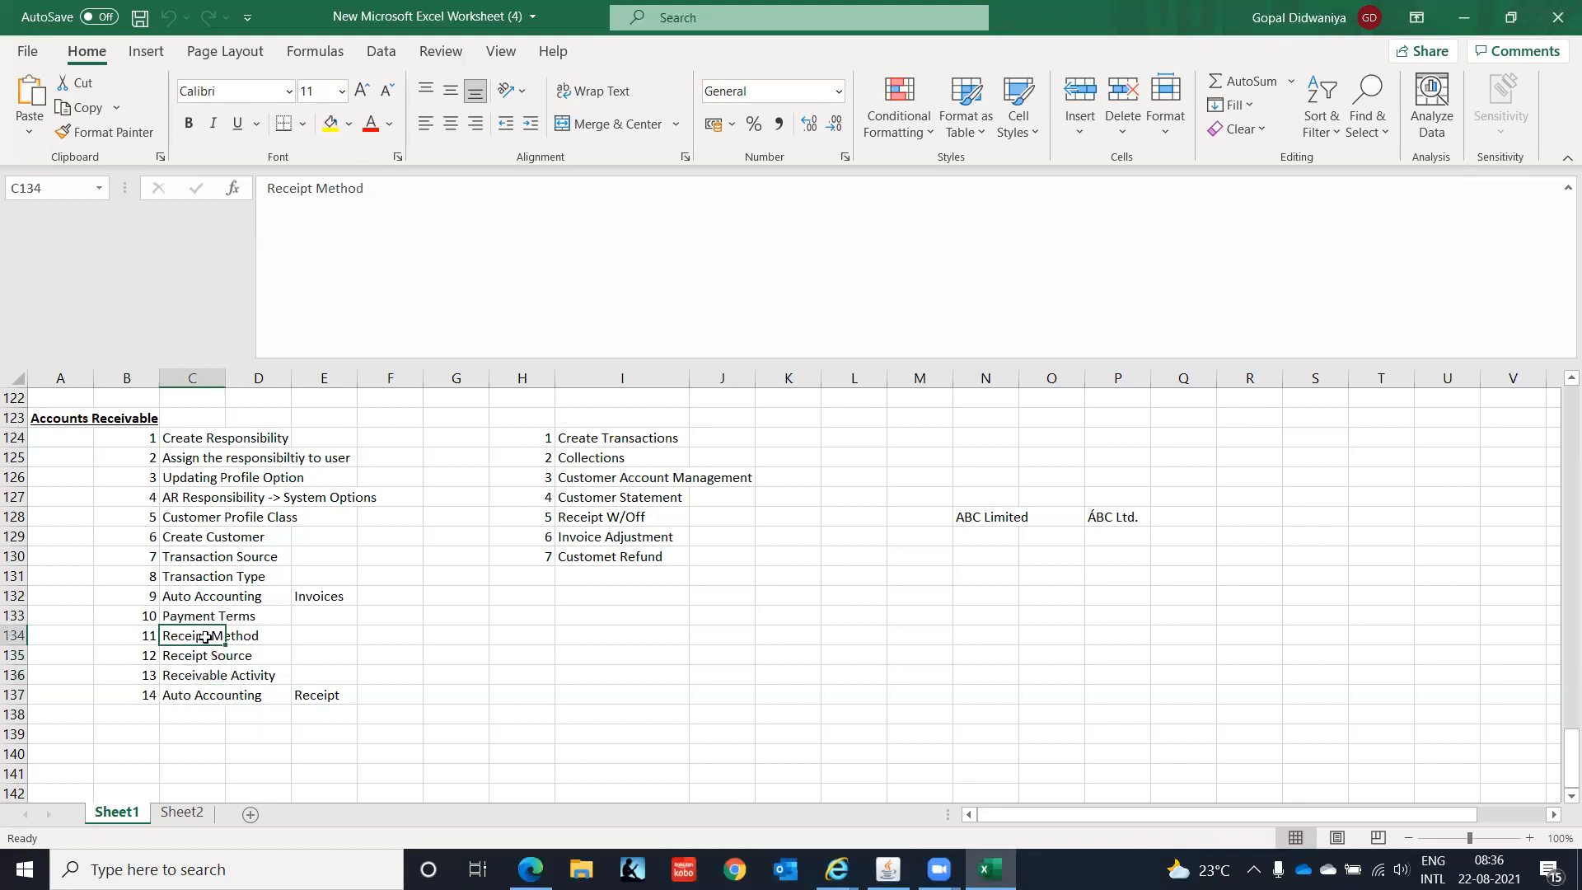
pyautogui.click(573, 439)
pyautogui.moveTo(227, 440); pyautogui.dragTo(223, 612)
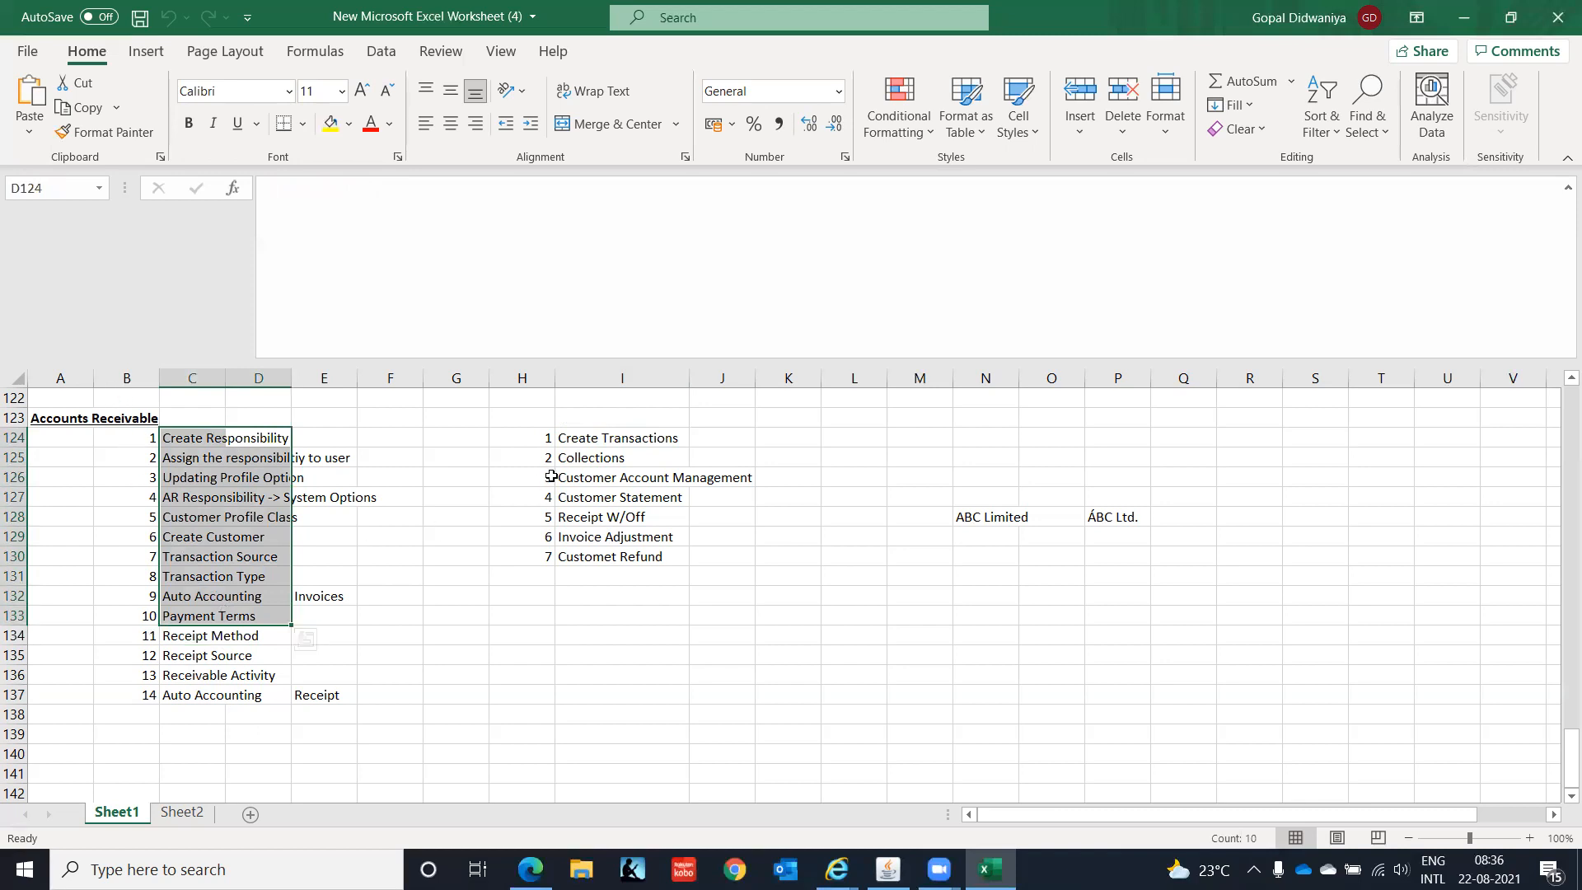
pyautogui.click(619, 437)
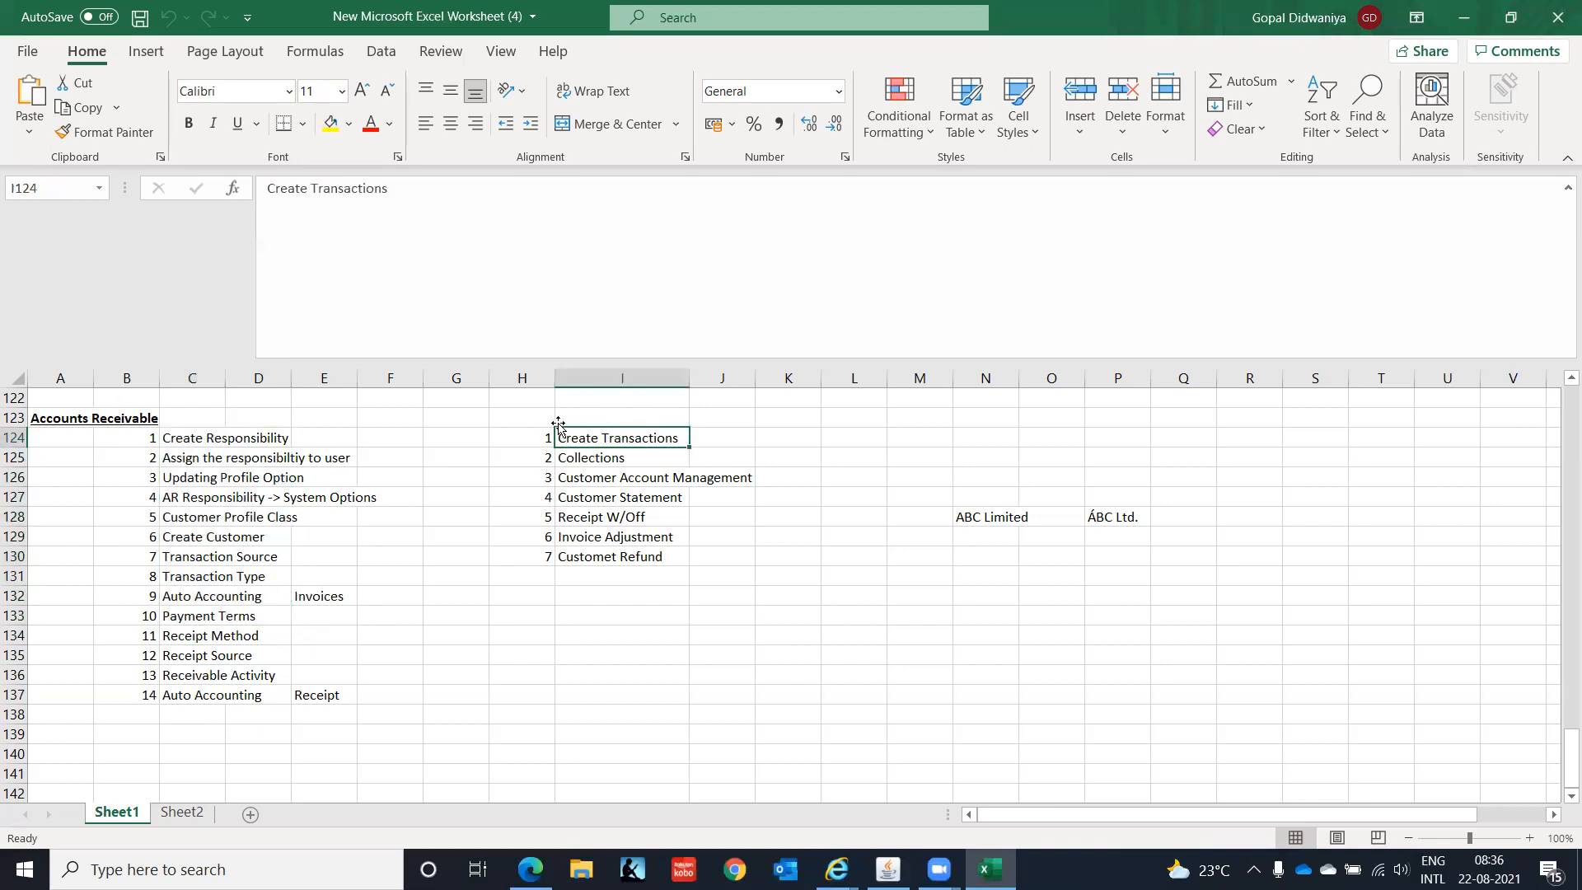
pyautogui.click(199, 636)
pyautogui.moveTo(199, 636); pyautogui.dragTo(198, 692)
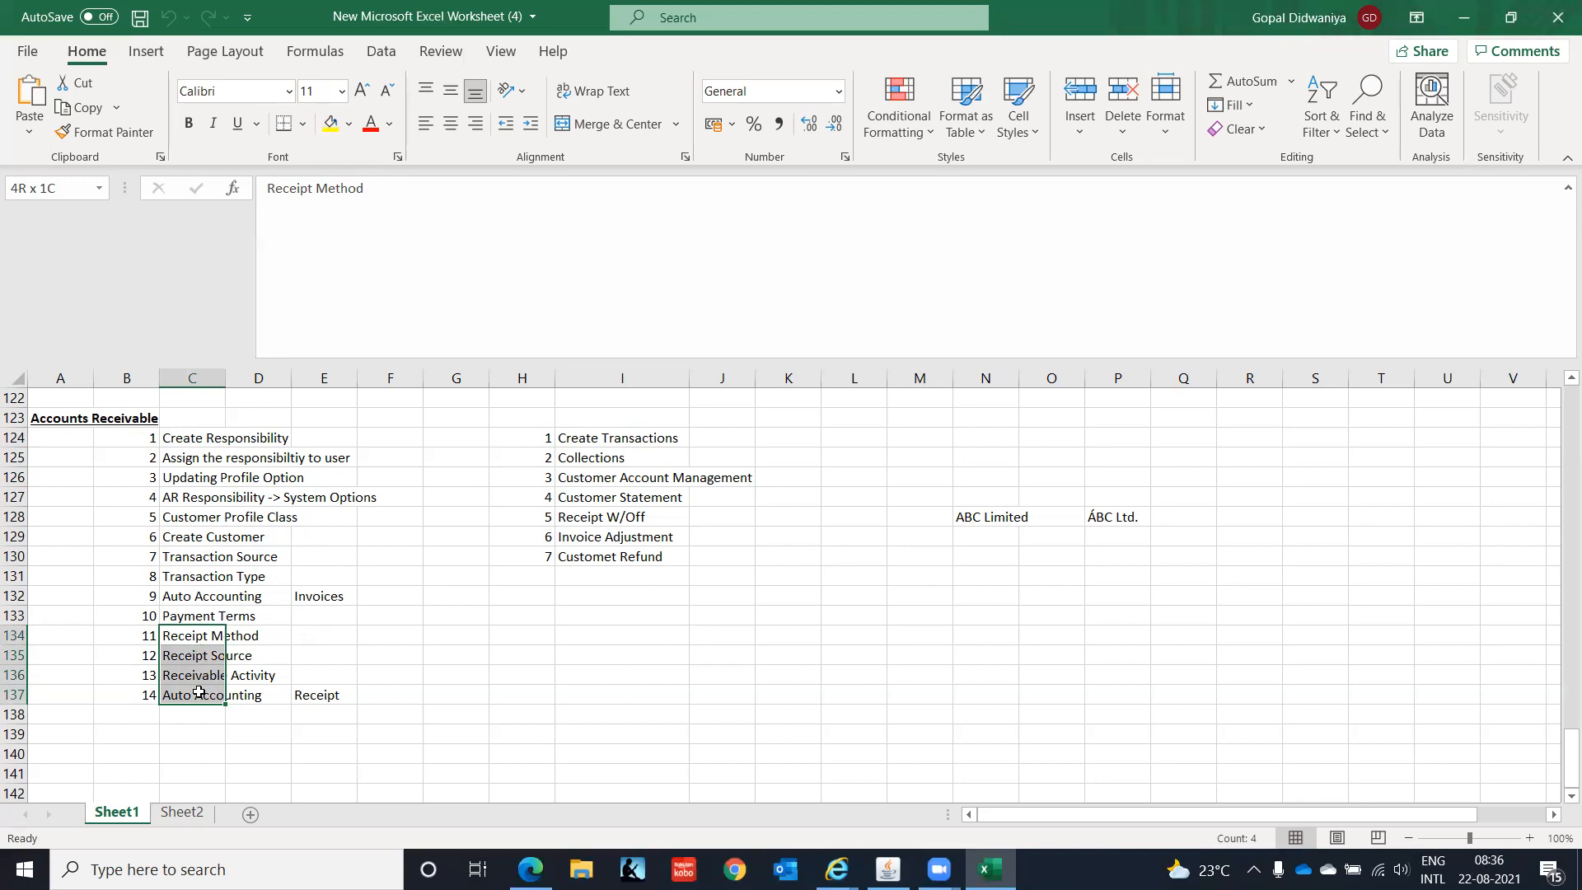
pyautogui.moveTo(198, 692); pyautogui.dragTo(199, 692)
pyautogui.click(582, 459)
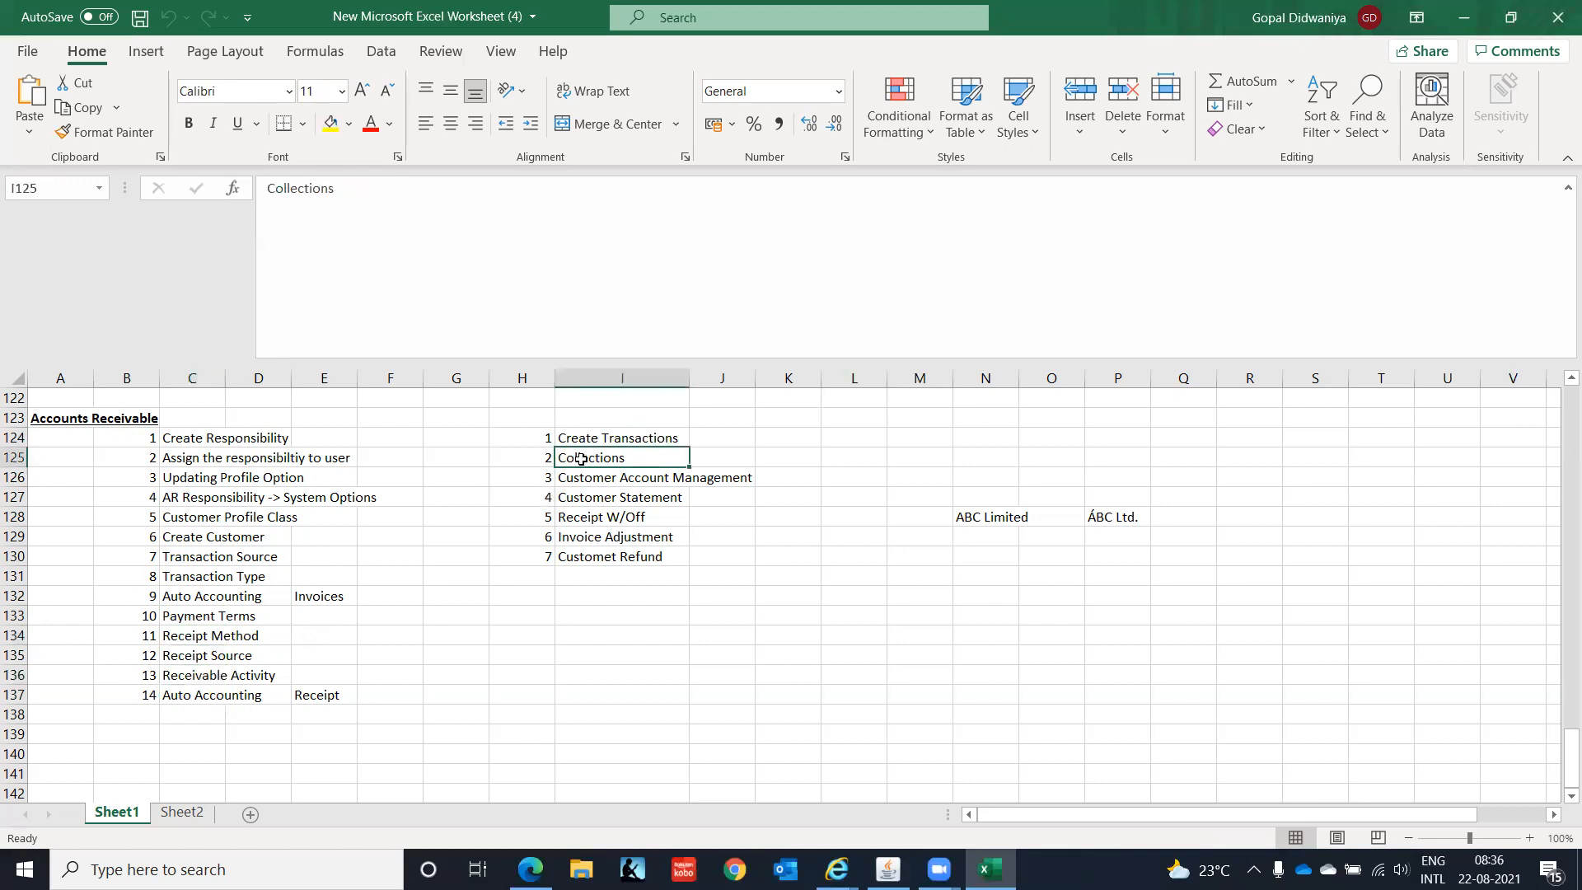
pyautogui.click(581, 479)
pyautogui.click(583, 497)
pyautogui.click(588, 517)
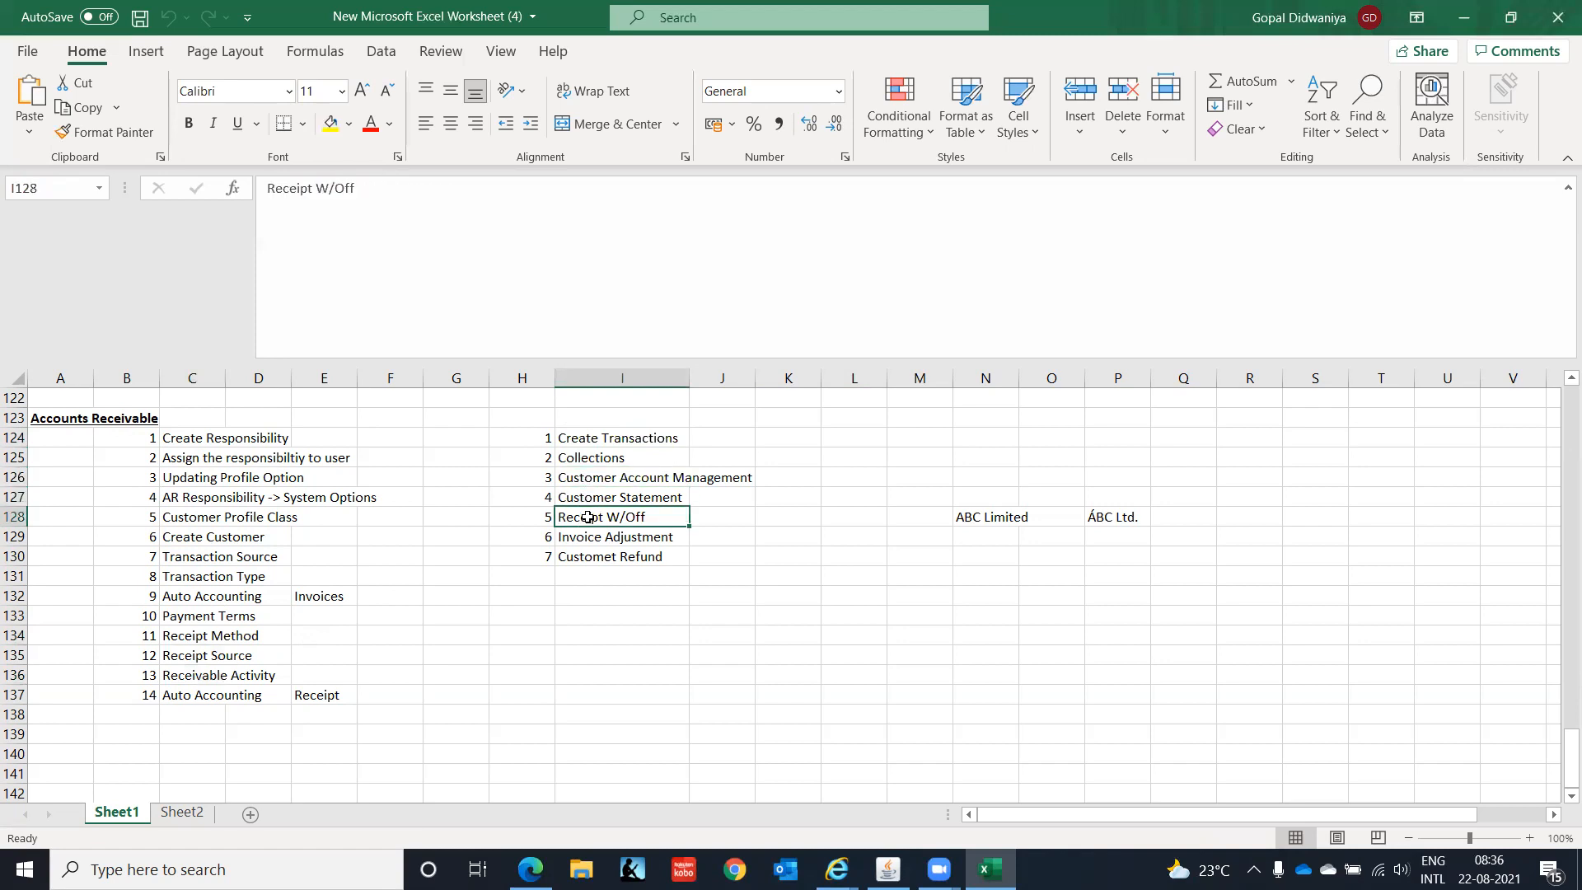
pyautogui.click(587, 533)
pyautogui.click(595, 560)
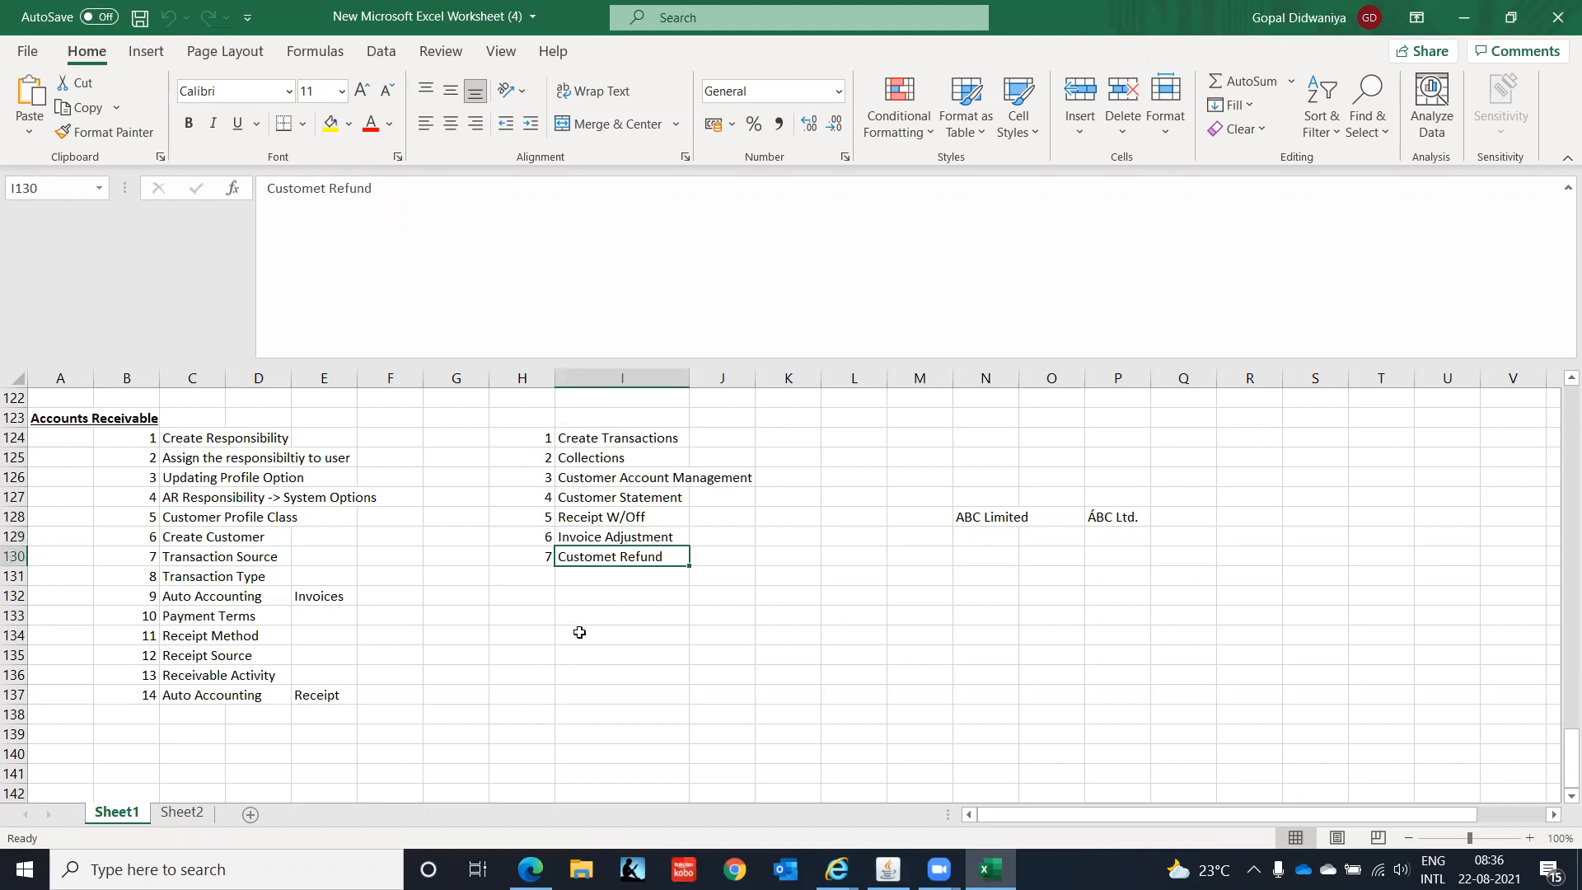
pyautogui.moveTo(189, 639); pyautogui.dragTo(194, 696)
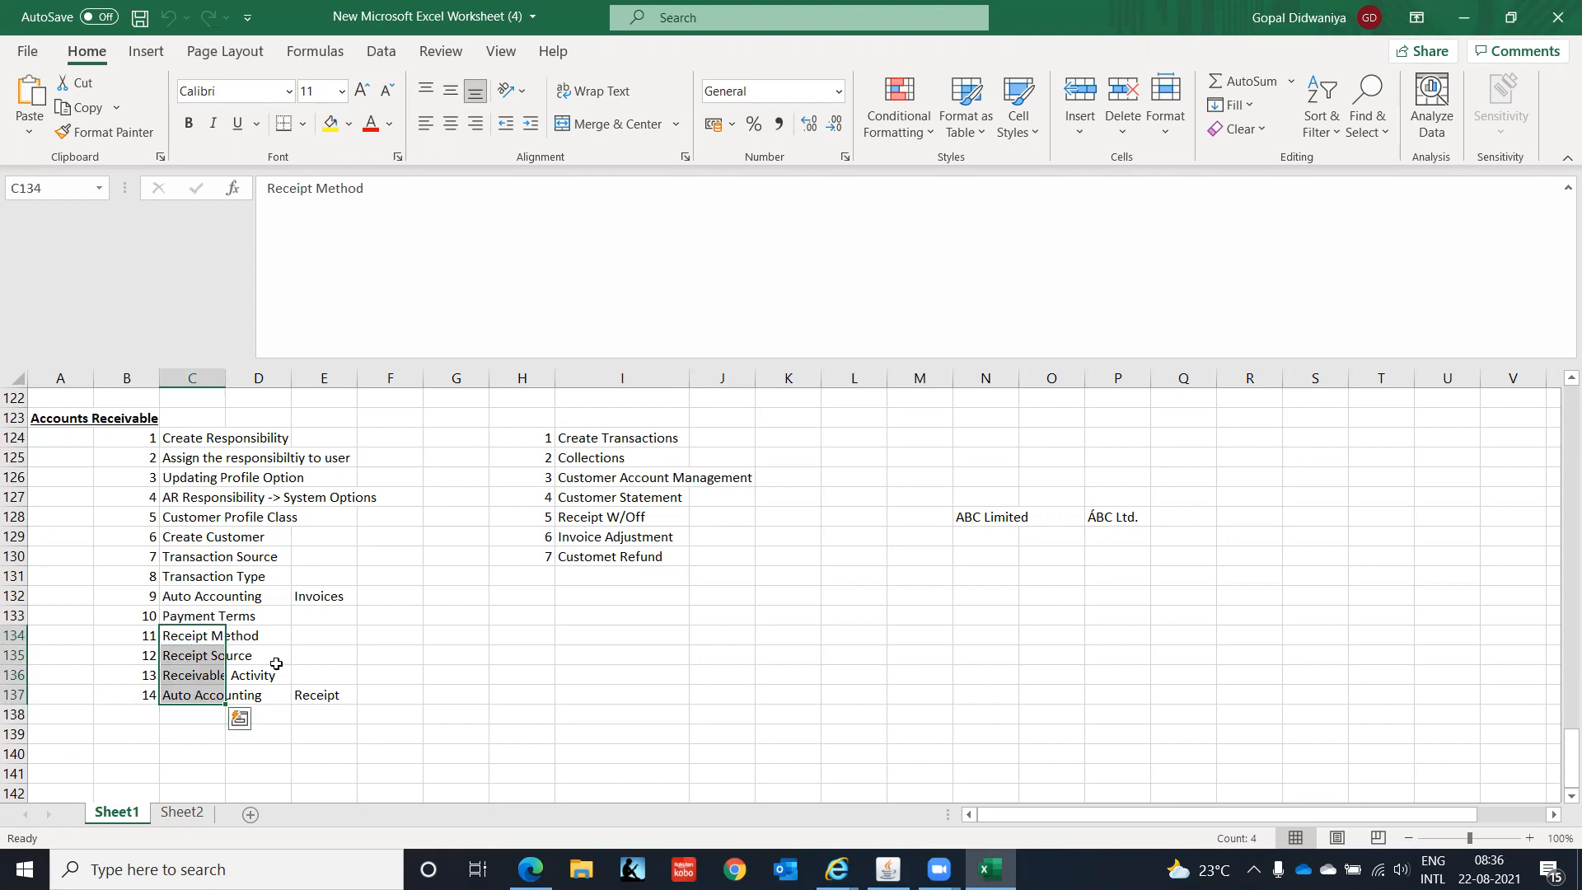
pyautogui.moveTo(577, 461); pyautogui.dragTo(598, 552)
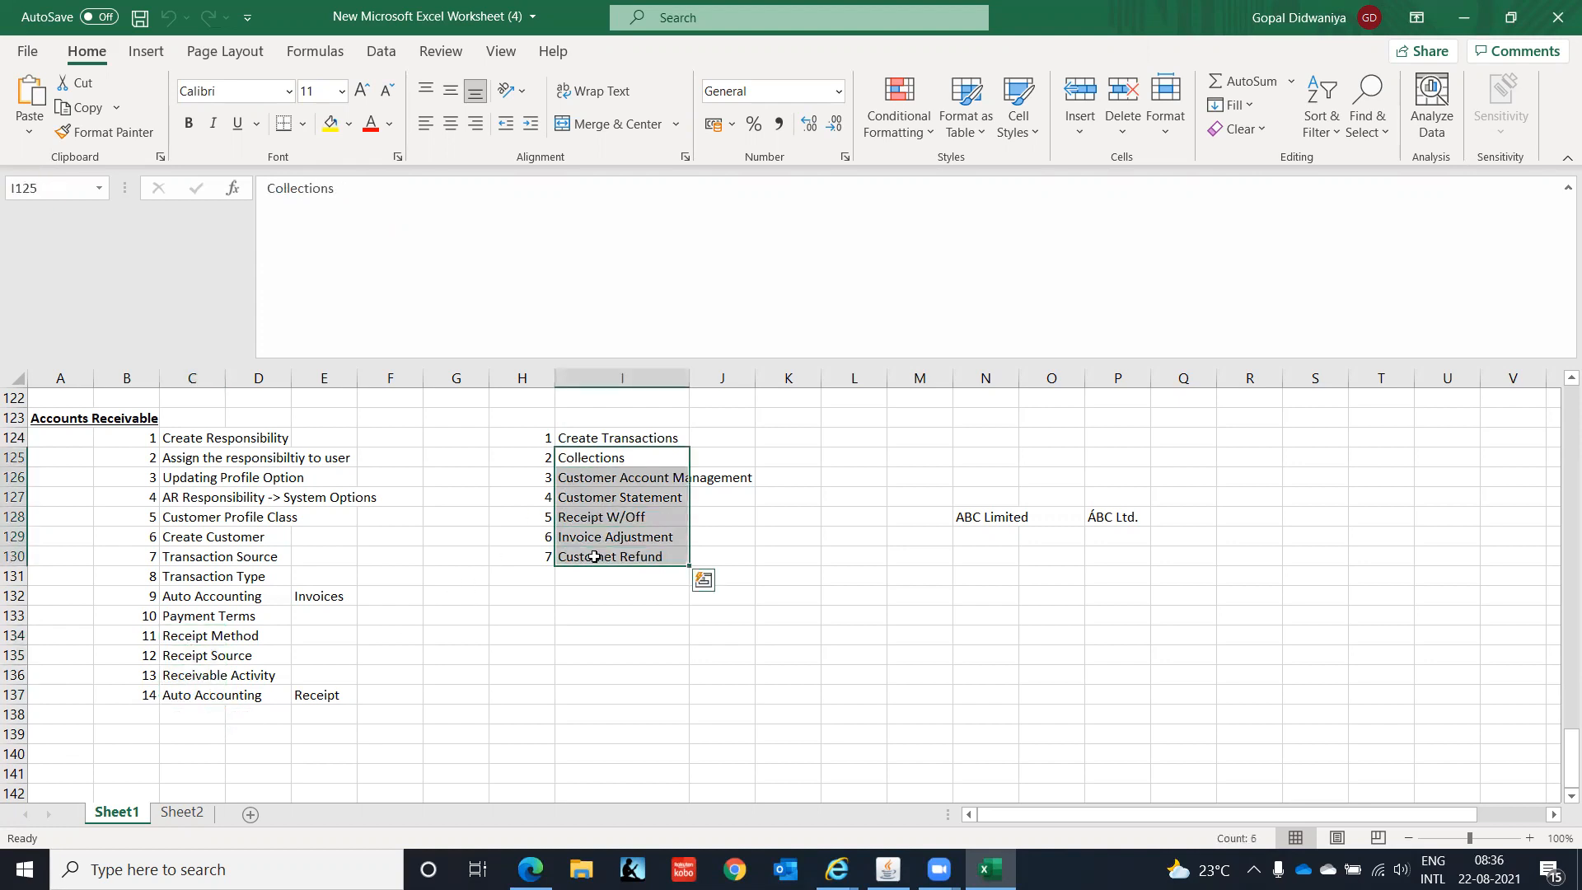
pyautogui.click(505, 630)
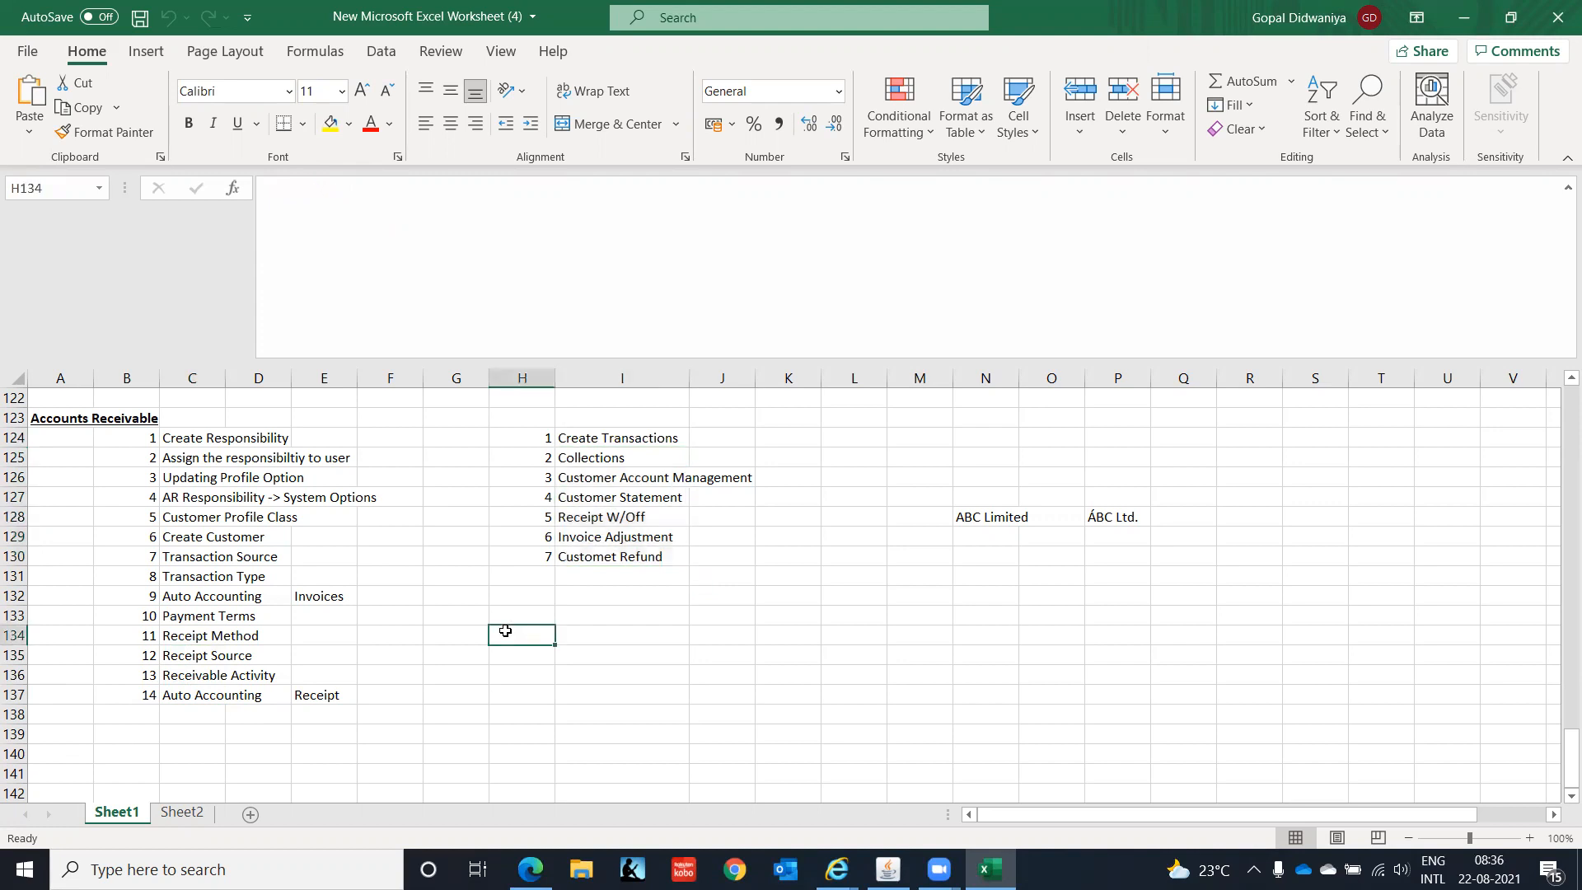